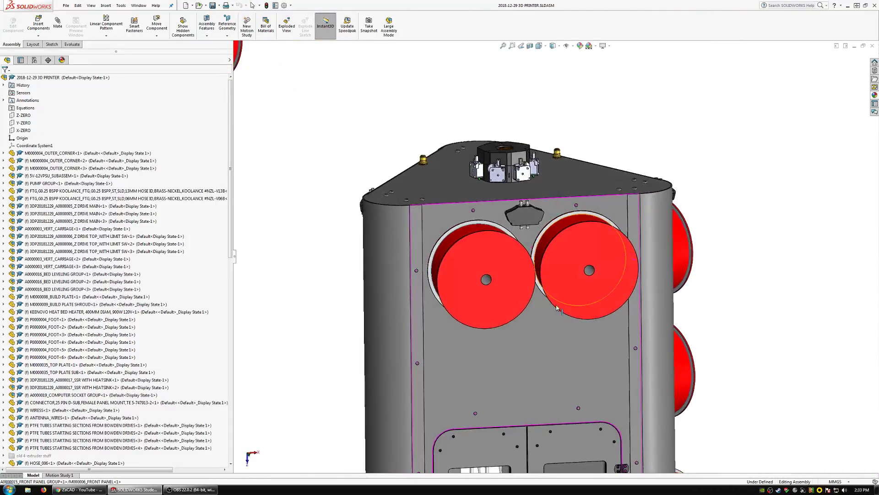
Examine the 3D printer's exterior from the front, including the front spools, doors and control panel.
{"action": "scroll", "coordinate": [552, 316], "scroll_direction": "up", "scroll_amount": 6}
{"action": "scroll", "coordinate": [550, 297], "scroll_direction": "down", "scroll_amount": 3}
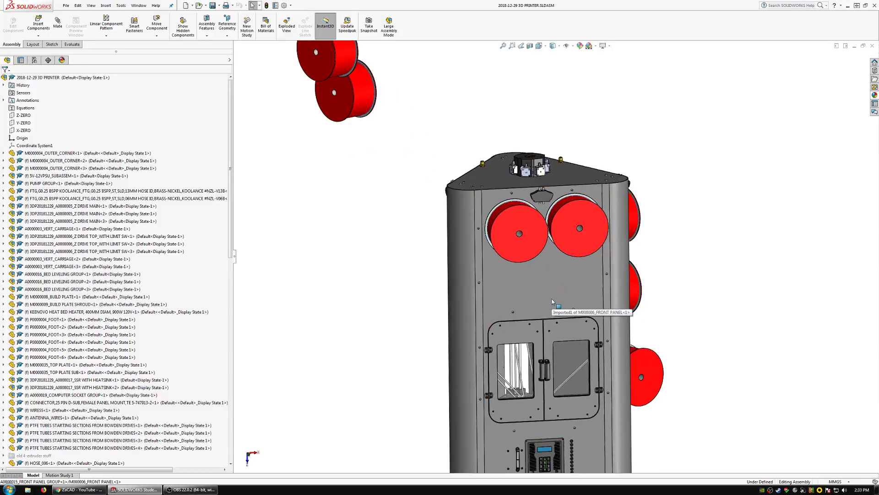
{"action": "scroll", "coordinate": [551, 293], "scroll_direction": "up", "scroll_amount": 3}
{"action": "scroll", "coordinate": [551, 291], "scroll_direction": "down", "scroll_amount": 6}
{"action": "middle_click_drag", "start_coordinate": [551, 287], "coordinate": [550, 319]}
{"action": "scroll", "coordinate": [550, 320], "scroll_direction": "up", "scroll_amount": 2}
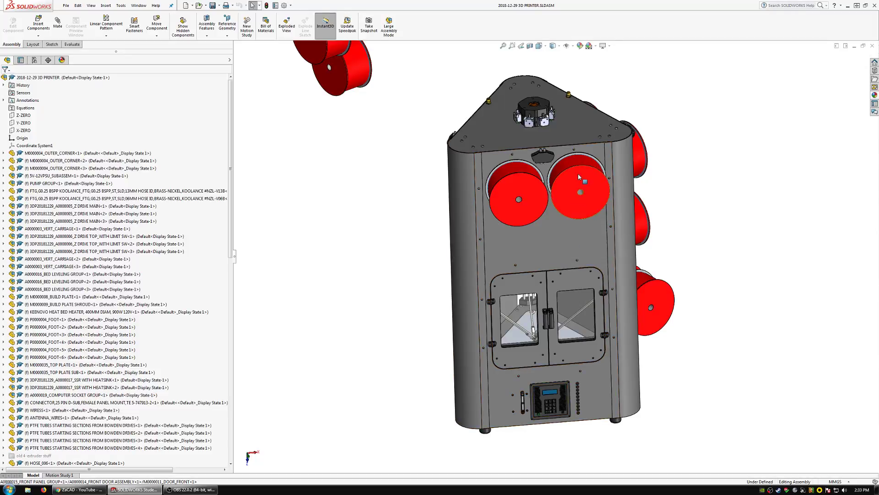
{"action": "scroll", "coordinate": [570, 202], "scroll_direction": "down", "scroll_amount": 4}
{"action": "middle_click_drag", "start_coordinate": [573, 198], "coordinate": [583, 174]}
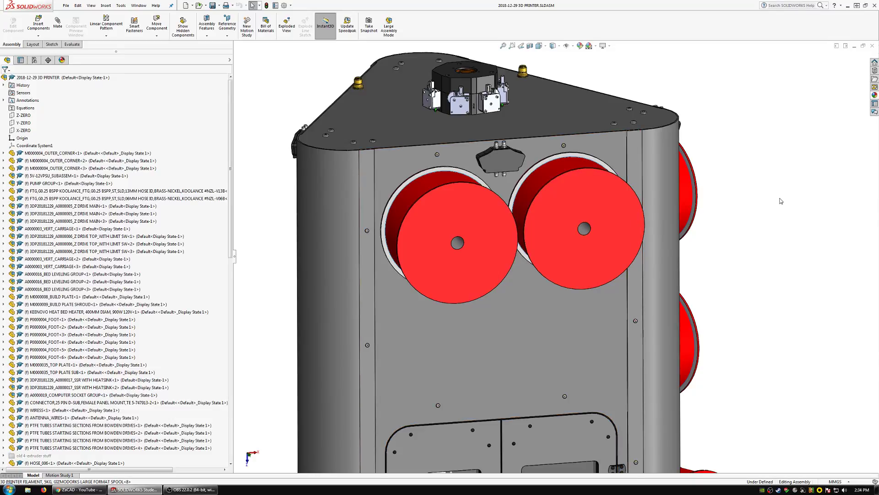
Inspect the filament detector between the two front spools and its position relative to the top plate.
{"action": "middle_click_drag", "start_coordinate": [742, 205], "coordinate": [551, 202]}
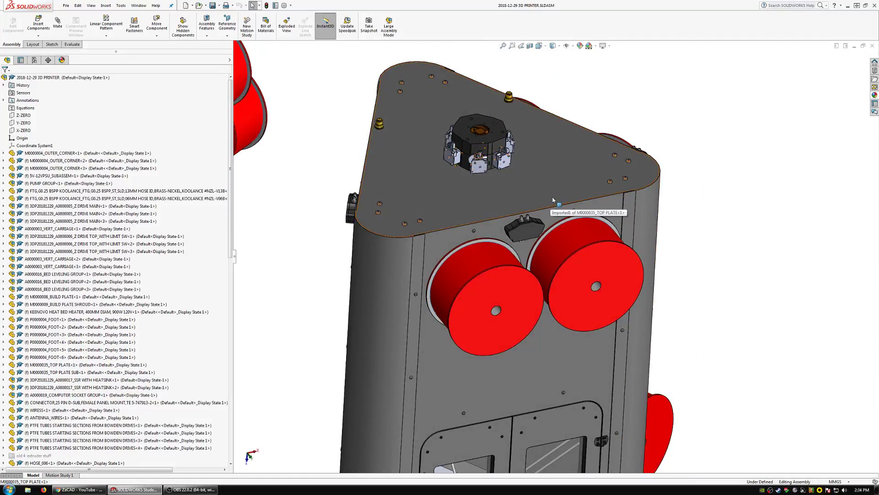
{"action": "scroll", "coordinate": [557, 258], "scroll_direction": "down", "scroll_amount": 4}
{"action": "middle_click_drag", "start_coordinate": [503, 247], "coordinate": [515, 222]}
{"action": "scroll", "coordinate": [475, 179], "scroll_direction": "up", "scroll_amount": 3}
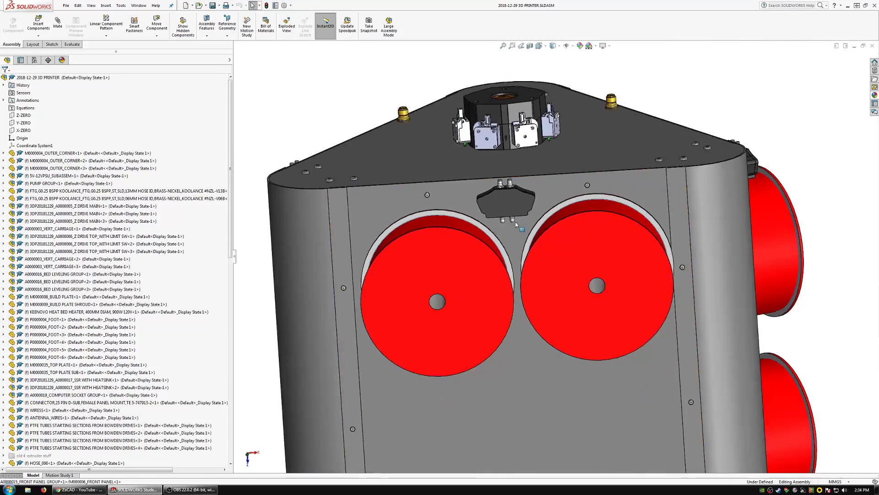
{"action": "scroll", "coordinate": [515, 222], "scroll_direction": "down", "scroll_amount": 2}
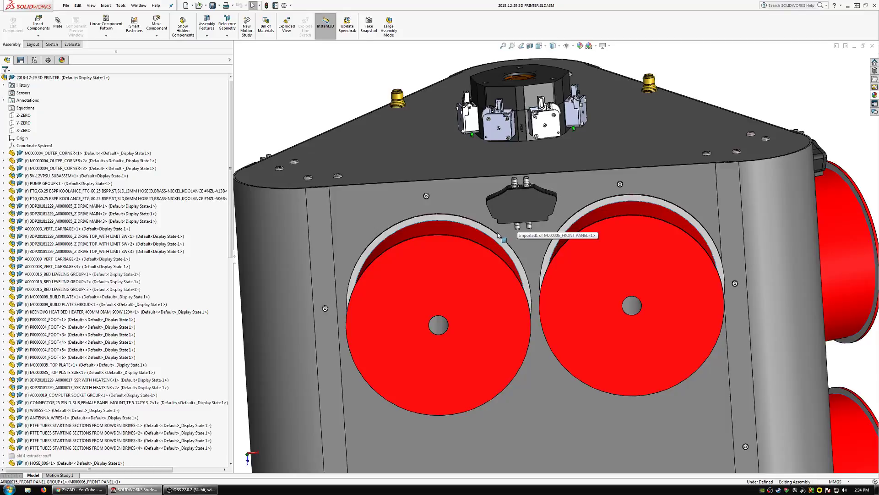
{"action": "middle_click_drag", "start_coordinate": [498, 239], "coordinate": [510, 262]}
{"action": "scroll", "coordinate": [509, 262], "scroll_direction": "up", "scroll_amount": 5}
{"action": "scroll", "coordinate": [543, 246], "scroll_direction": "down", "scroll_amount": 7}
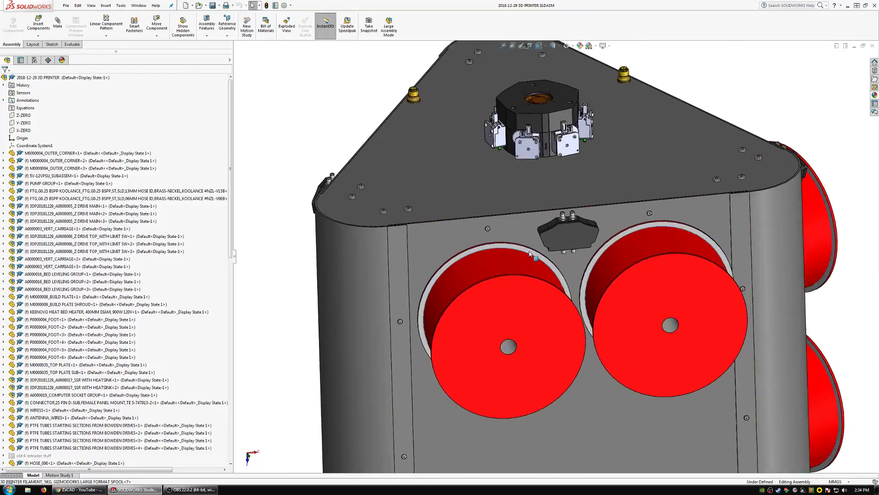
{"action": "scroll", "coordinate": [532, 264], "scroll_direction": "up", "scroll_amount": 6}
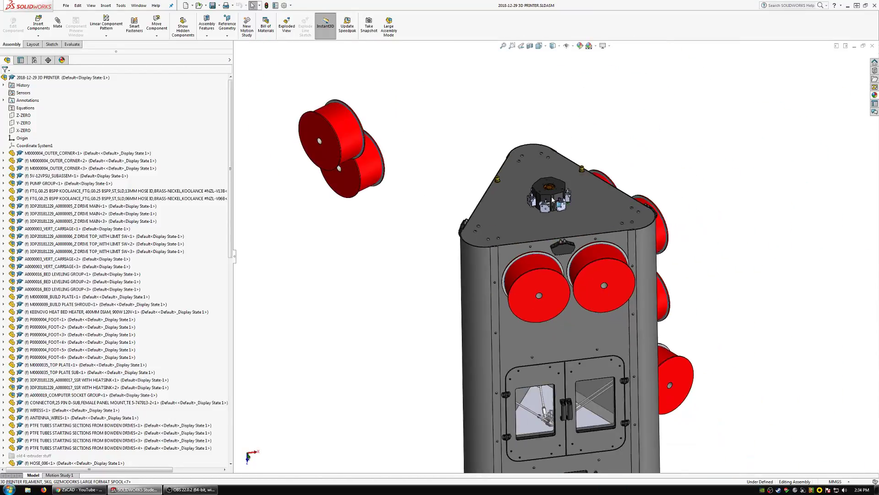
Inspect the extruder group on the top plate from above, including the fan and the surrounding extruders.
{"action": "scroll", "coordinate": [552, 190], "scroll_direction": "down", "scroll_amount": 5}
{"action": "scroll", "coordinate": [552, 190], "scroll_direction": "down", "scroll_amount": 3}
{"action": "middle_click_drag", "start_coordinate": [548, 196], "coordinate": [553, 326]}
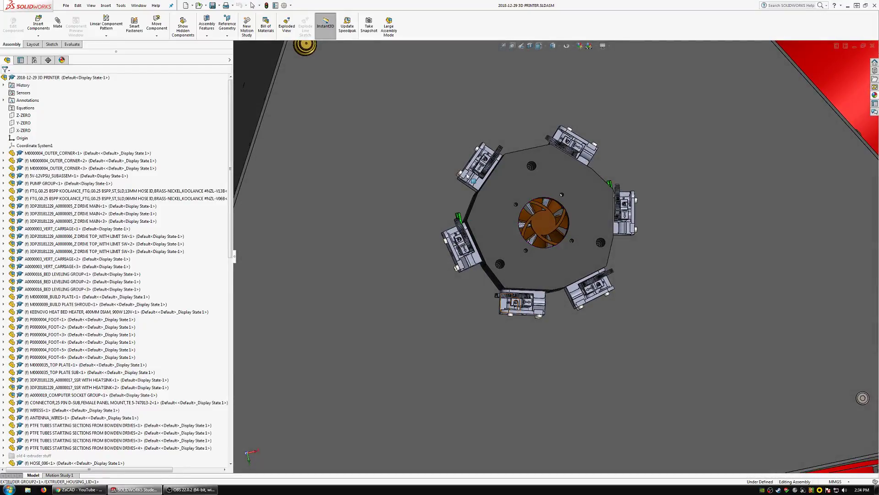
{"action": "scroll", "coordinate": [573, 298], "scroll_direction": "up", "scroll_amount": 5}
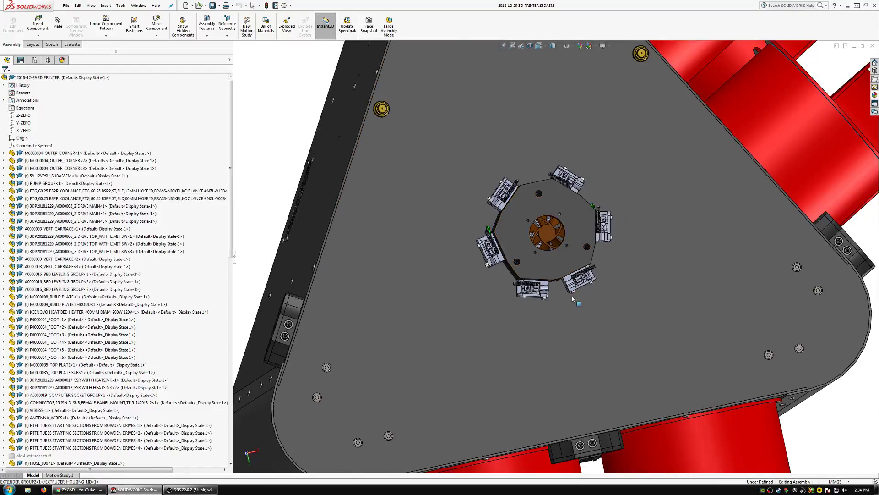
{"action": "scroll", "coordinate": [572, 312], "scroll_direction": "down", "scroll_amount": 1}
{"action": "middle_click_drag", "start_coordinate": [573, 312], "coordinate": [577, 280]}
{"action": "scroll", "coordinate": [577, 280], "scroll_direction": "up", "scroll_amount": 6}
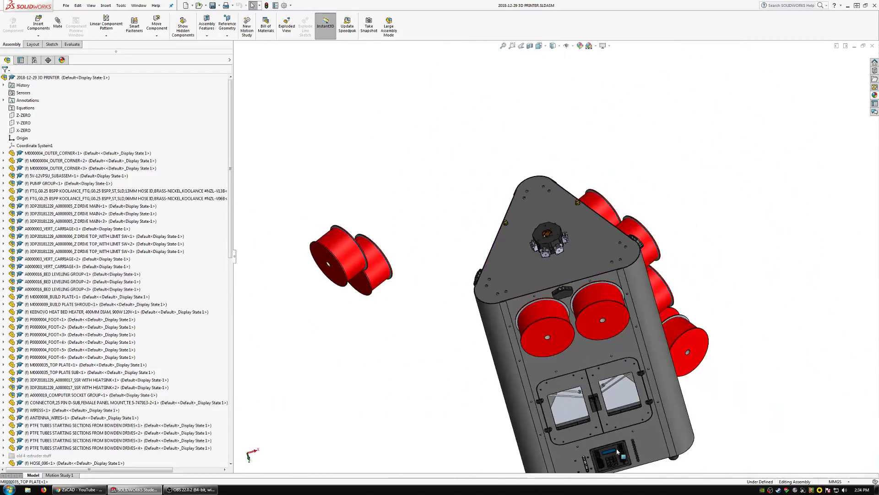
Examine the hotend carriage and its connecting rods through the front door window.
{"action": "scroll", "coordinate": [573, 403], "scroll_direction": "down", "scroll_amount": 5}
{"action": "middle_click_drag", "start_coordinate": [567, 390], "coordinate": [569, 326]}
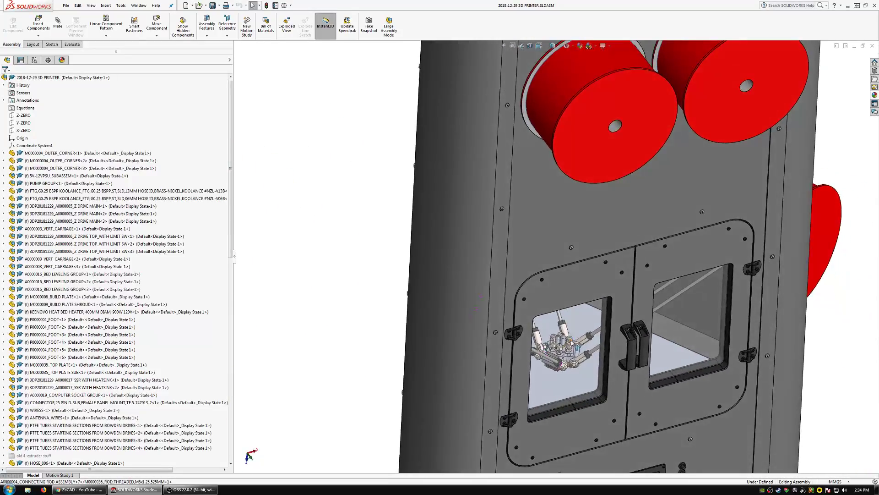
{"action": "scroll", "coordinate": [569, 326], "scroll_direction": "down", "scroll_amount": 8}
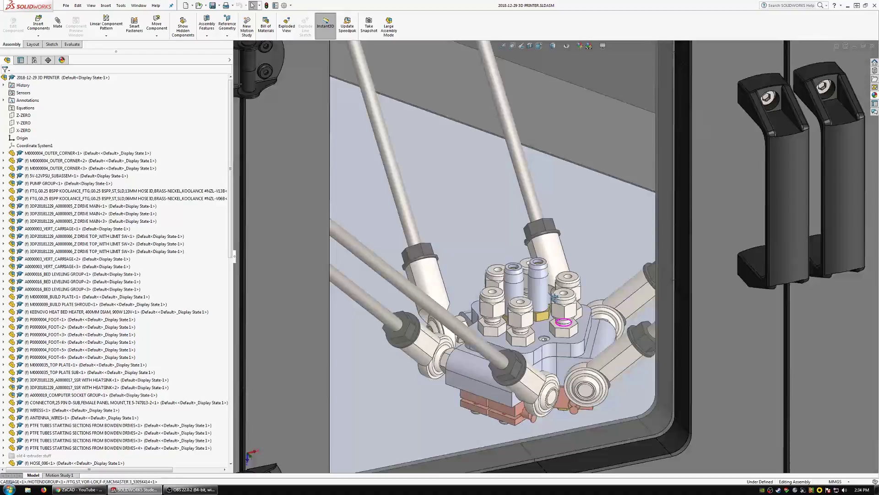
{"action": "middle_click_drag", "start_coordinate": [555, 296], "coordinate": [558, 315]}
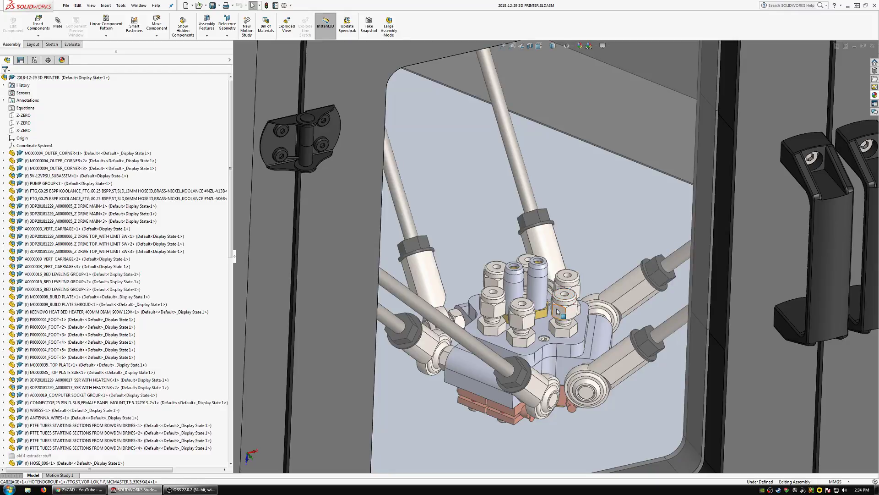
{"action": "scroll", "coordinate": [531, 308], "scroll_direction": "up", "scroll_amount": 6}
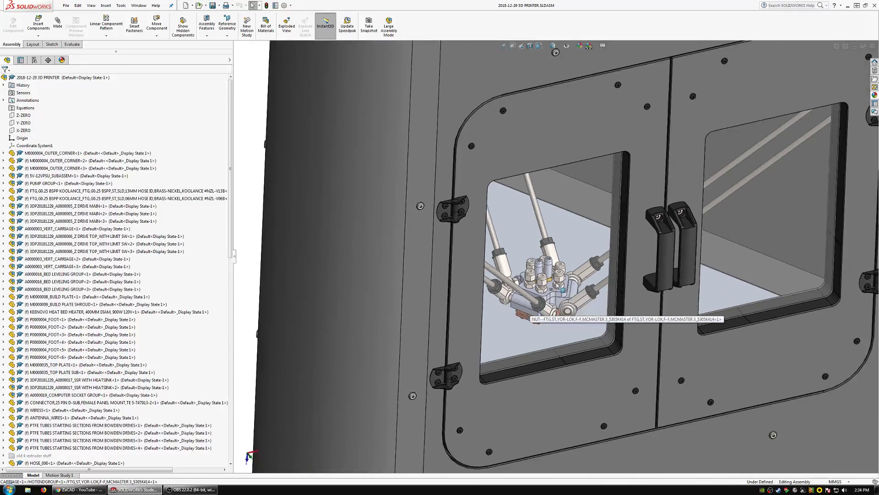
{"action": "scroll", "coordinate": [566, 271], "scroll_direction": "down", "scroll_amount": 3}
{"action": "middle_click_drag", "start_coordinate": [565, 271], "coordinate": [556, 292]}
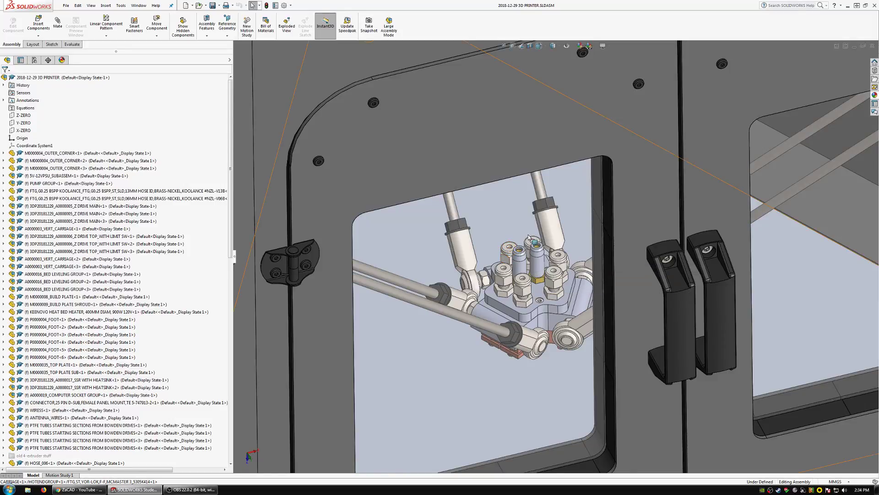
{"action": "scroll", "coordinate": [571, 281], "scroll_direction": "up", "scroll_amount": 6}
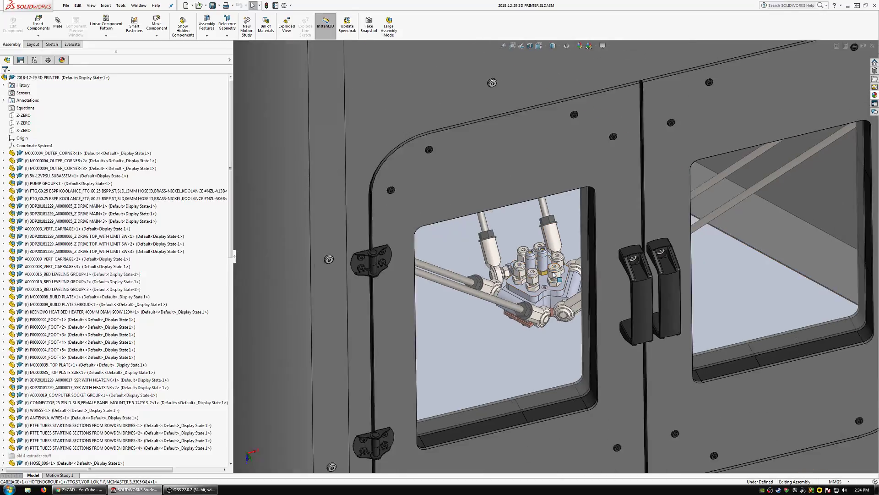
{"action": "scroll", "coordinate": [584, 278], "scroll_direction": "up", "scroll_amount": 4}
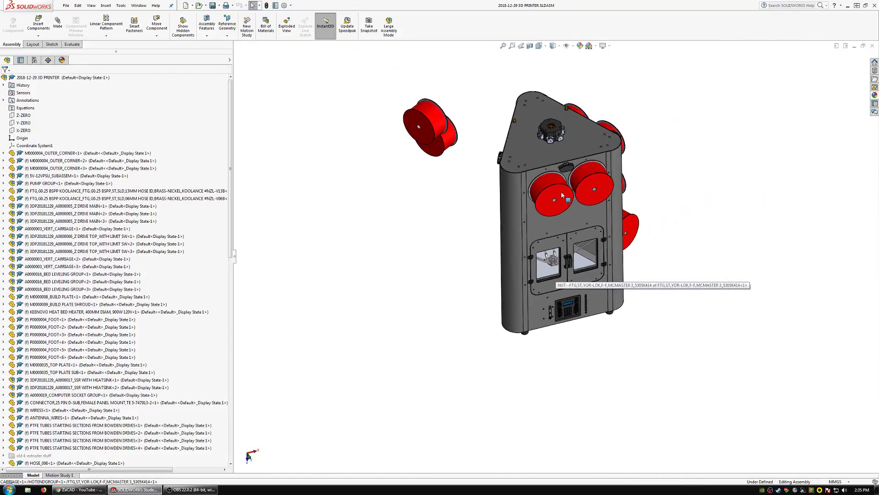
Compare the carriage behind the front doors with the spools and extruders in the overall printer layout.
{"action": "scroll", "coordinate": [565, 140], "scroll_direction": "down", "scroll_amount": 6}
{"action": "mouse_move", "coordinate": [558, 207]}
{"action": "middle_mouse_down"}
{"action": "mouse_move", "coordinate": [584, 201]}
{"action": "mouse_move", "coordinate": [567, 222]}
{"action": "middle_mouse_up"}
{"action": "scroll", "coordinate": [568, 222], "scroll_direction": "up", "scroll_amount": 3}
{"action": "scroll", "coordinate": [586, 416], "scroll_direction": "down", "scroll_amount": 4}
{"action": "scroll", "coordinate": [587, 416], "scroll_direction": "down", "scroll_amount": 2}
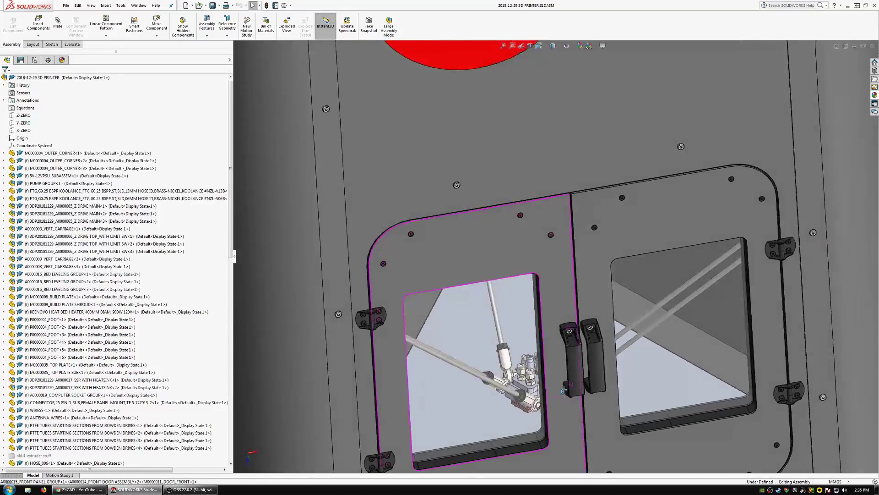
{"action": "scroll", "coordinate": [509, 335], "scroll_direction": "up", "scroll_amount": 4}
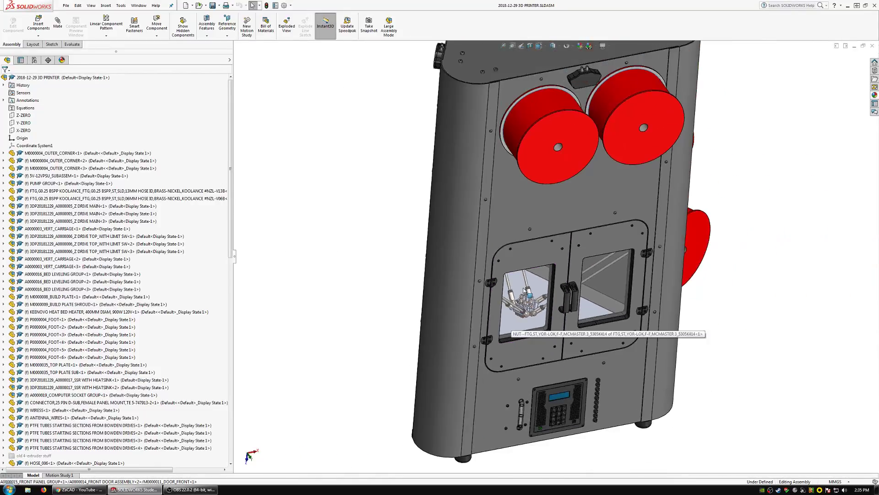
{"action": "scroll", "coordinate": [532, 303], "scroll_direction": "down", "scroll_amount": 2}
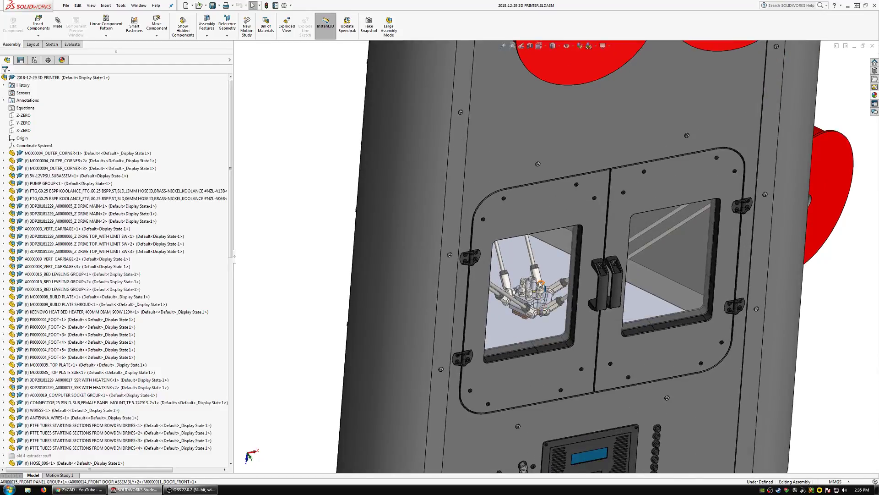
{"action": "scroll", "coordinate": [539, 285], "scroll_direction": "up", "scroll_amount": 2}
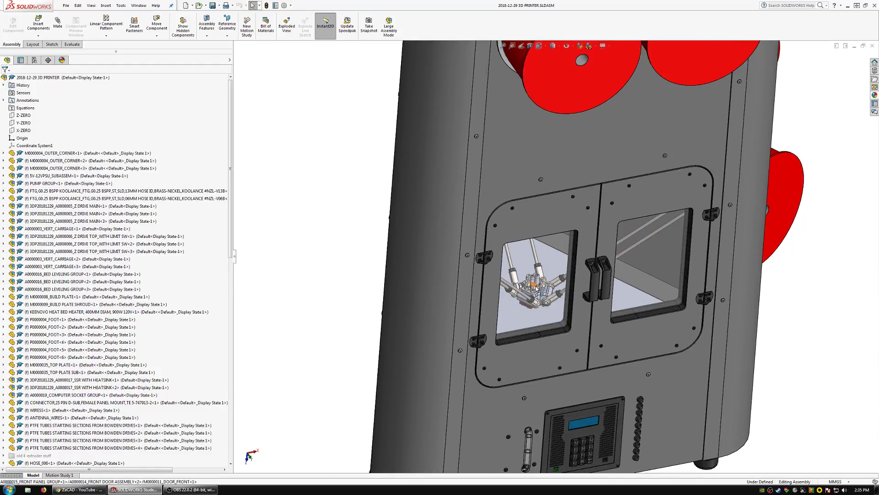
{"action": "scroll", "coordinate": [537, 288], "scroll_direction": "down", "scroll_amount": 3}
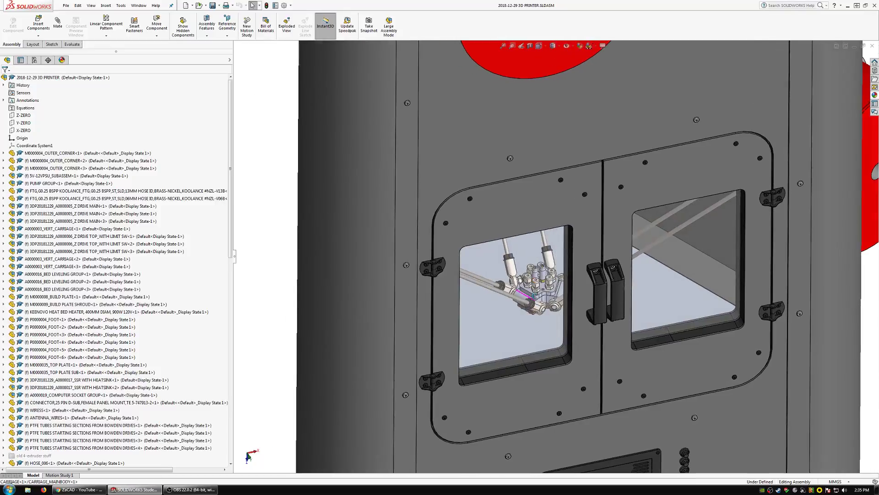
{"action": "scroll", "coordinate": [536, 287], "scroll_direction": "up", "scroll_amount": 8}
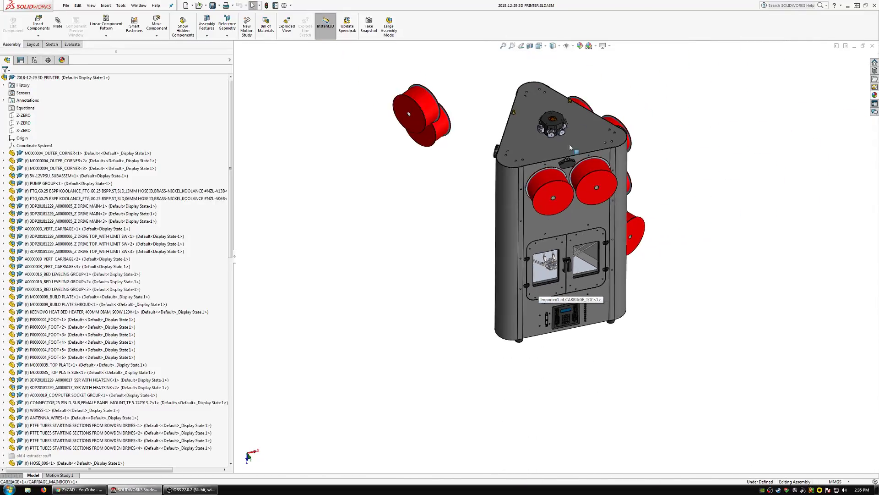
Shift the two large filament spools slightly on the upper front panel.
{"action": "scroll", "coordinate": [571, 145], "scroll_direction": "down", "scroll_amount": 4}
{"action": "scroll", "coordinate": [586, 195], "scroll_direction": "down", "scroll_amount": 5}
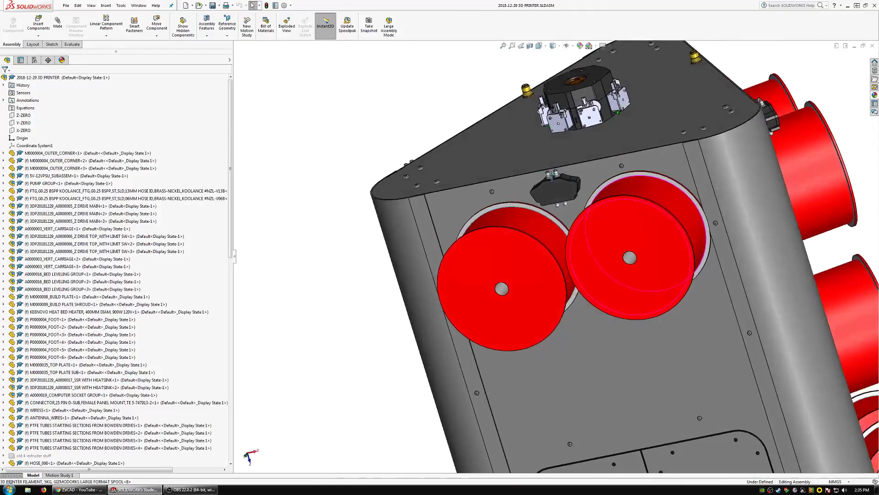
{"action": "scroll", "coordinate": [586, 202], "scroll_direction": "down", "scroll_amount": 3}
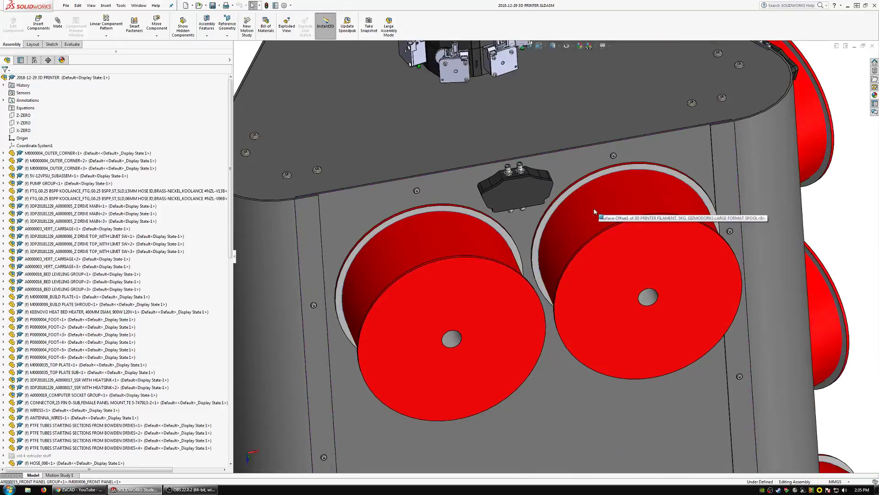
{"action": "mouse_move", "coordinate": [590, 209]}
{"action": "middle_mouse_down"}
{"action": "mouse_move", "coordinate": [595, 202]}
{"action": "mouse_move", "coordinate": [603, 220]}
{"action": "middle_mouse_up"}
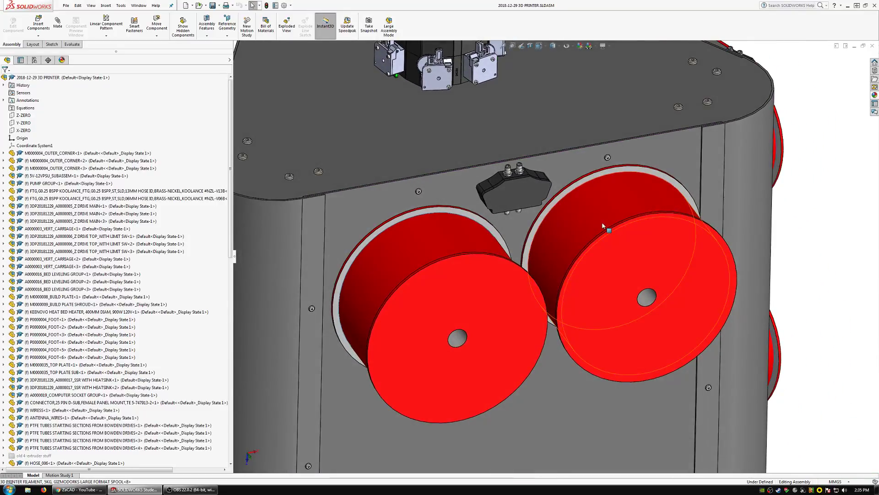
{"action": "left_click", "coordinate": [602, 224]}
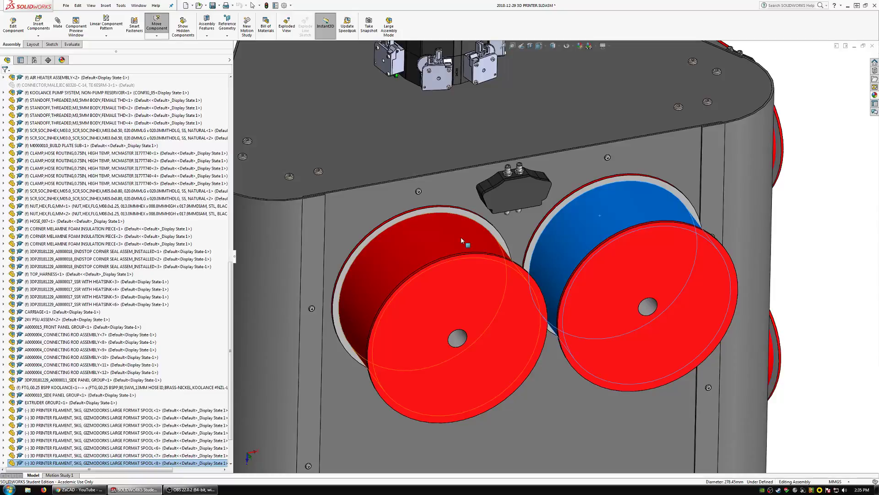
{"action": "left_click_drag", "start_coordinate": [461, 238], "coordinate": [495, 249]}
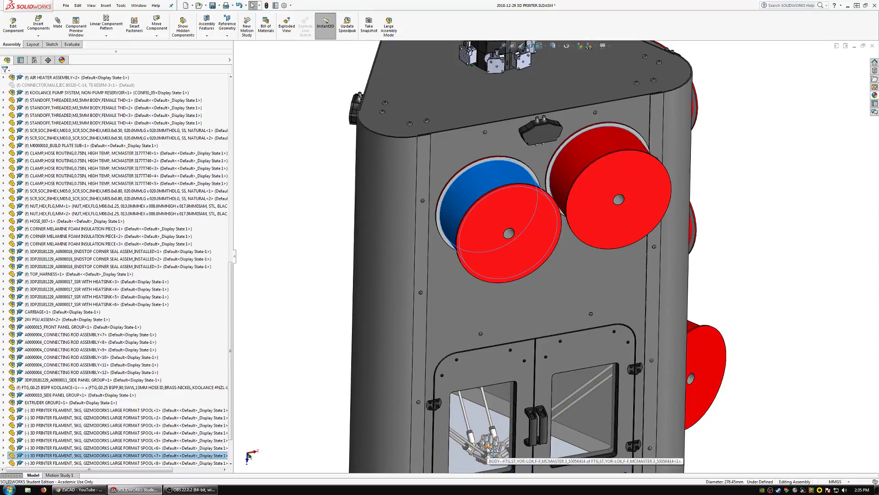
Hide the extruder housing lid to expose the fan and the inside of the extruder group on the top plate.
{"action": "scroll", "coordinate": [508, 298], "scroll_direction": "up", "scroll_amount": 3}
{"action": "scroll", "coordinate": [545, 158], "scroll_direction": "down", "scroll_amount": 8}
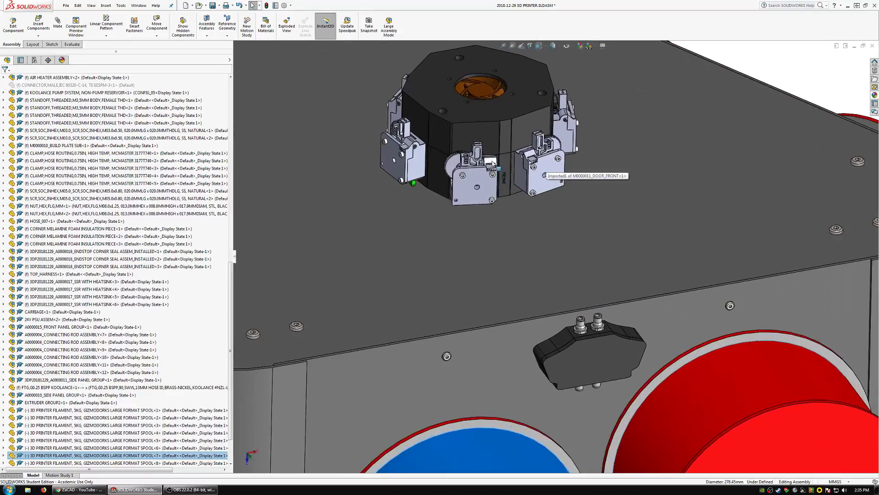
{"action": "right_click", "coordinate": [443, 89]}
{"action": "left_click", "coordinate": [495, 62]}
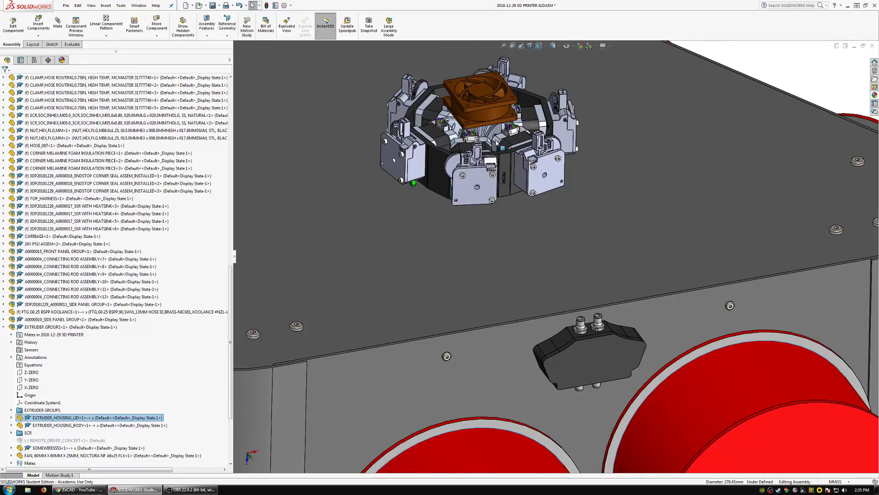
{"action": "middle_click_drag", "start_coordinate": [497, 141], "coordinate": [519, 183]}
{"action": "scroll", "coordinate": [520, 183], "scroll_direction": "up", "scroll_amount": 5}
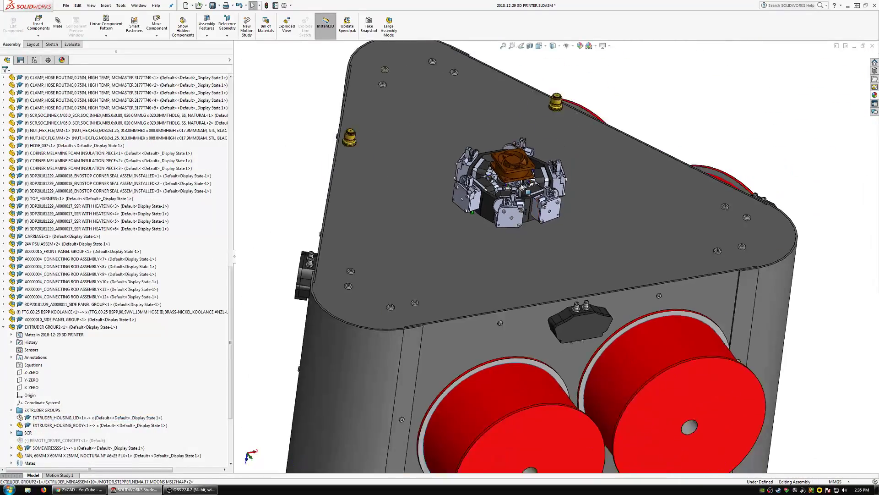
{"action": "scroll", "coordinate": [504, 220], "scroll_direction": "down", "scroll_amount": 7}
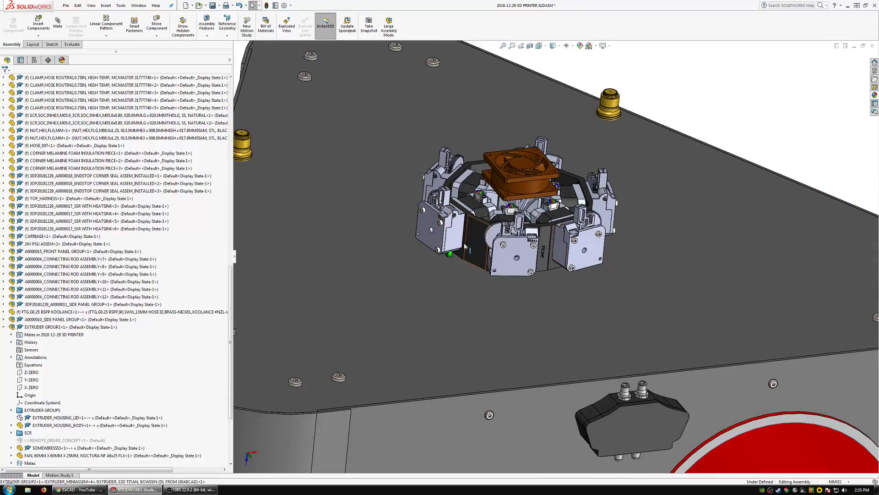
{"action": "scroll", "coordinate": [442, 206], "scroll_direction": "up", "scroll_amount": 6}
{"action": "scroll", "coordinate": [553, 250], "scroll_direction": "down", "scroll_amount": 2}
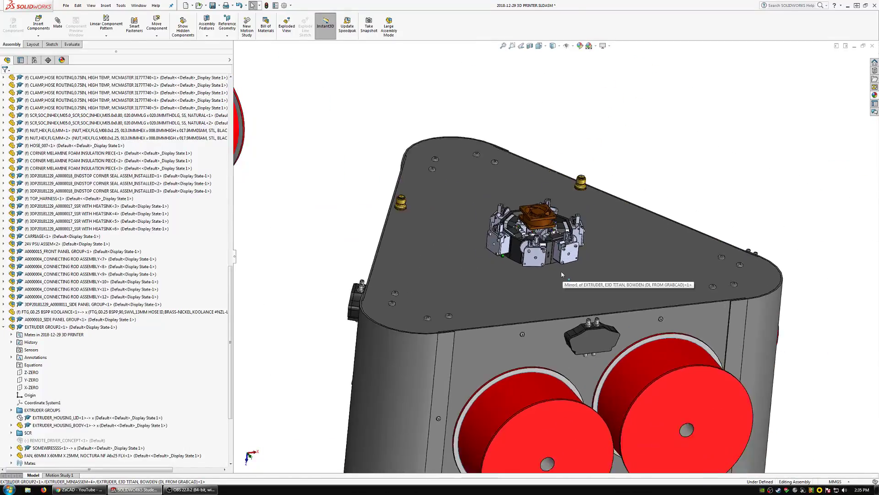
Hide the lid of the double filament detector mounted above the spools on the front panel.
{"action": "scroll", "coordinate": [592, 326], "scroll_direction": "up", "scroll_amount": 2}
{"action": "scroll", "coordinate": [598, 336], "scroll_direction": "down", "scroll_amount": 2}
{"action": "scroll", "coordinate": [598, 336], "scroll_direction": "down", "scroll_amount": 2}
{"action": "scroll", "coordinate": [513, 258], "scroll_direction": "down", "scroll_amount": 1}
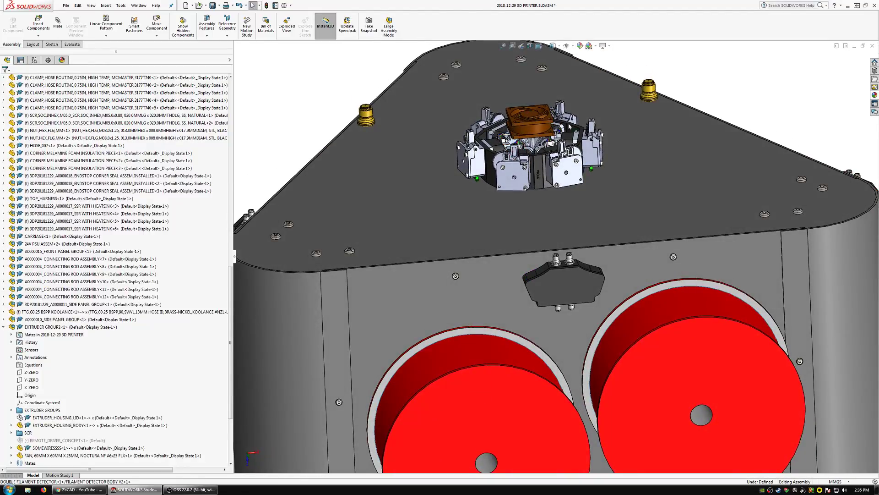
{"action": "right_click", "coordinate": [567, 295]}
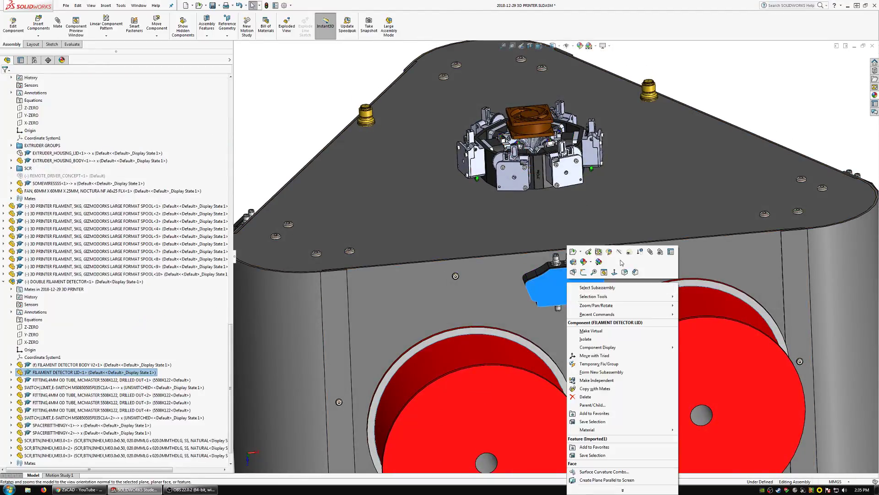
{"action": "left_click", "coordinate": [638, 258]}
Examine the limit switches and tube fittings inside the open filament detector and its location between the spools and extruders.
{"action": "scroll", "coordinate": [564, 291], "scroll_direction": "down", "scroll_amount": 2}
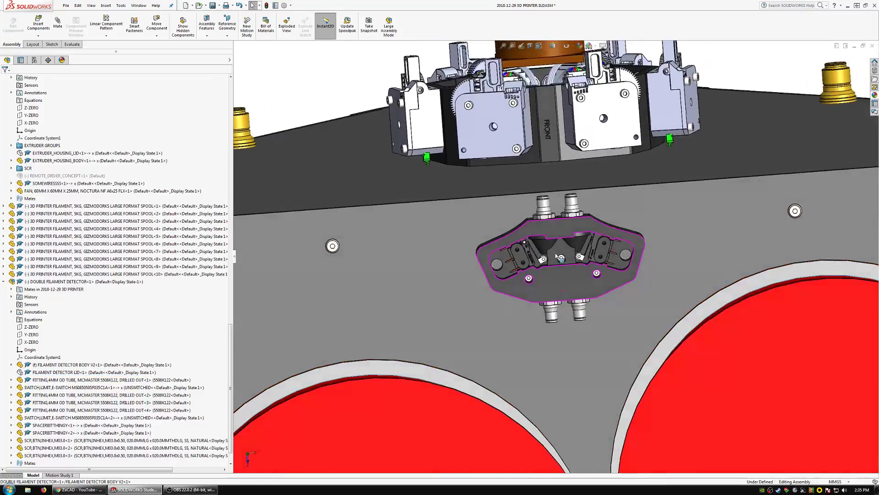
{"action": "scroll", "coordinate": [541, 278], "scroll_direction": "down", "scroll_amount": 3}
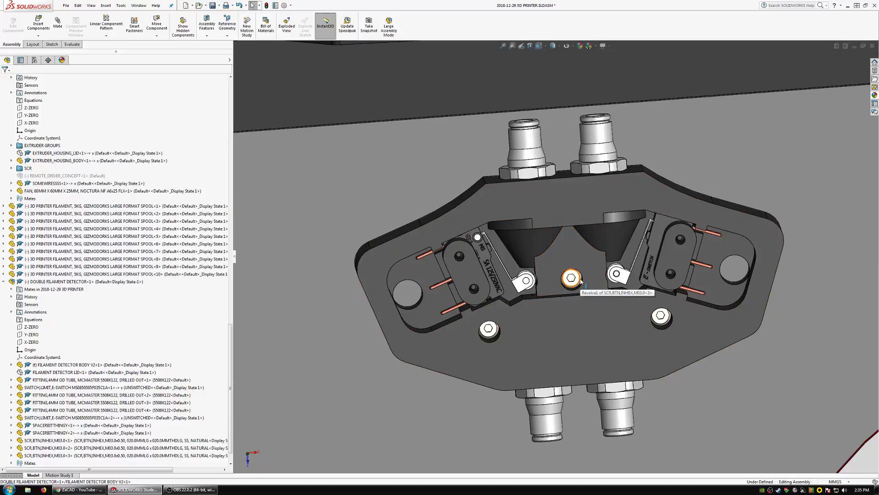
{"action": "scroll", "coordinate": [583, 280], "scroll_direction": "up", "scroll_amount": 5}
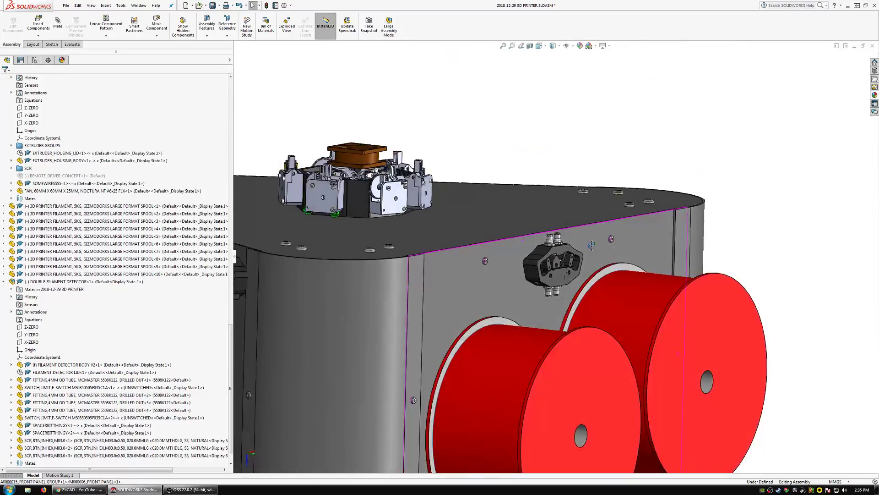
{"action": "middle_click_drag", "start_coordinate": [592, 245], "coordinate": [510, 255]}
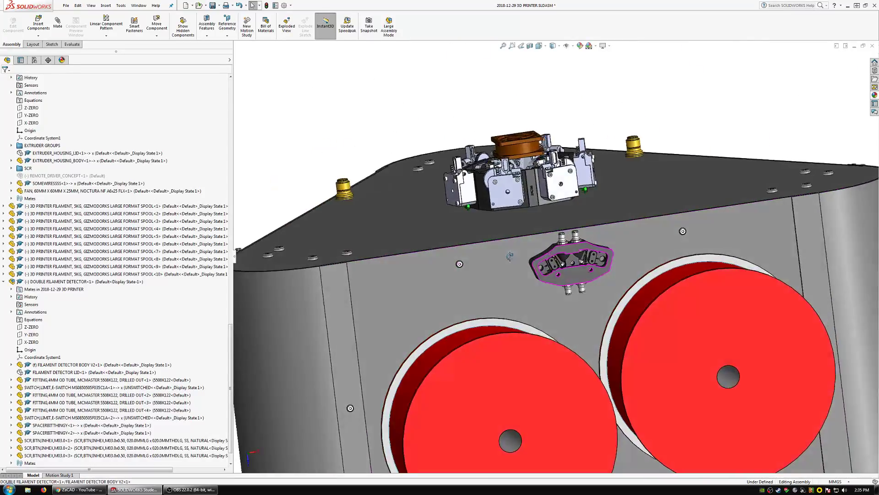
{"action": "scroll", "coordinate": [586, 254], "scroll_direction": "up", "scroll_amount": 2}
{"action": "scroll", "coordinate": [577, 256], "scroll_direction": "down", "scroll_amount": 4}
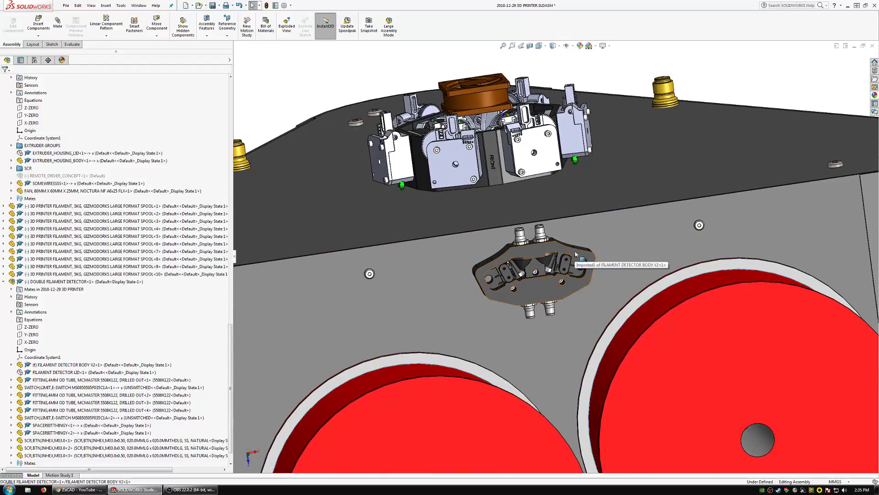
{"action": "scroll", "coordinate": [540, 251], "scroll_direction": "up", "scroll_amount": 3}
{"action": "middle_click_drag", "start_coordinate": [556, 279], "coordinate": [544, 286]}
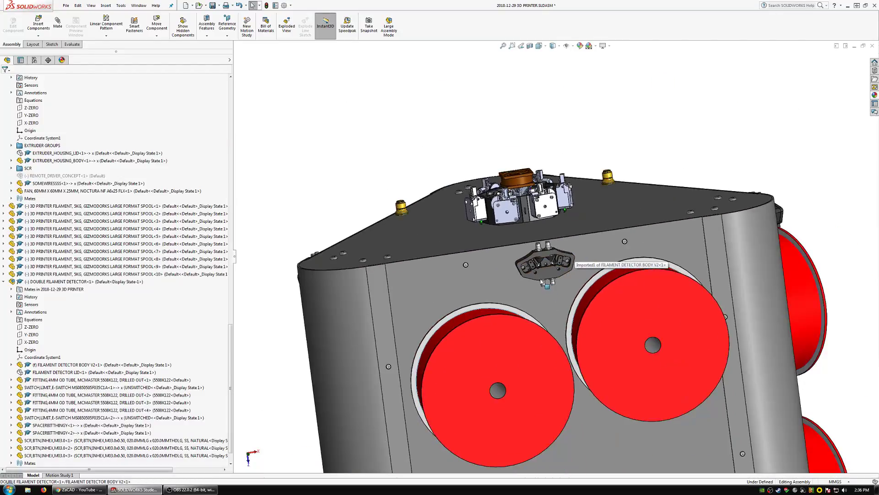
Reposition the two large filament spools on the front panel below the filament detector.
{"action": "middle_click_drag", "start_coordinate": [552, 371], "coordinate": [619, 351]}
{"action": "left_click_drag", "start_coordinate": [632, 394], "coordinate": [592, 351]}
{"action": "middle_click_drag", "start_coordinate": [592, 351], "coordinate": [599, 228]}
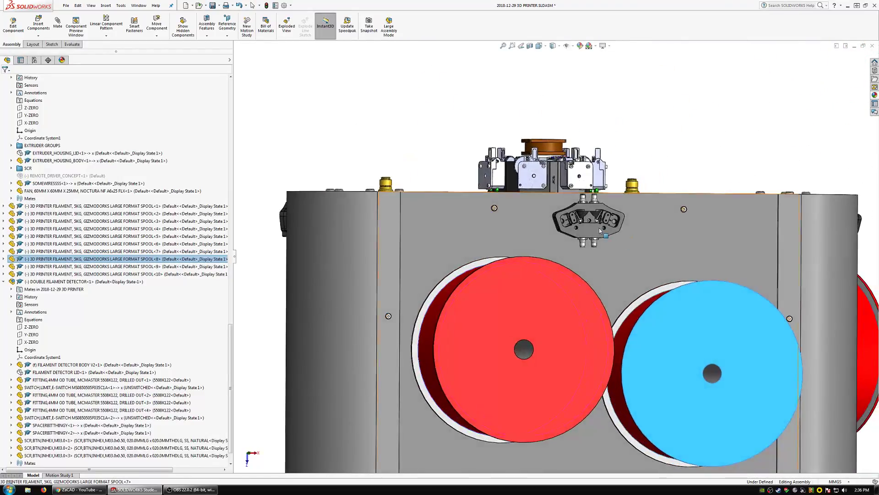
Delete the parallel mate between the double filament detector and the top plate.
{"action": "left_click", "coordinate": [597, 231]}
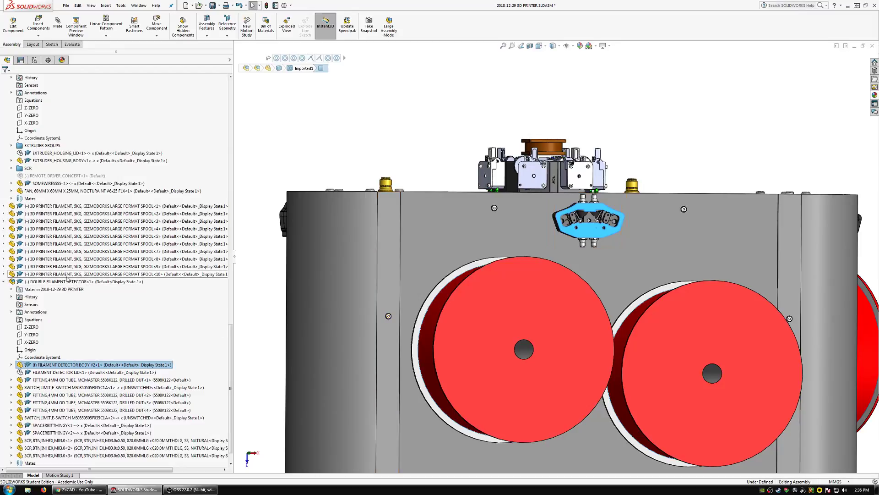
{"action": "double_click", "coordinate": [65, 289]}
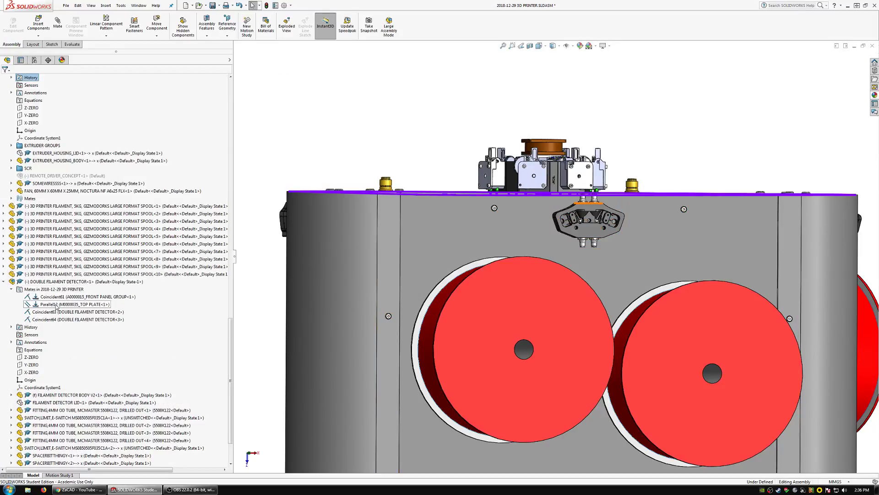
{"action": "left_click", "coordinate": [56, 305]}
{"action": "key", "text": "Delete"}
{"action": "key", "text": "Return"}
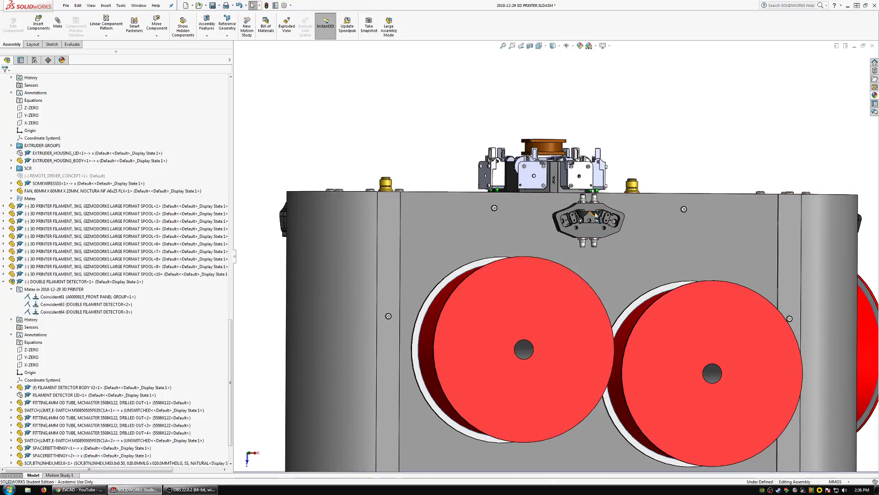
Add a parallel mate with flipped alignment between the filament detector body's upper face and the top plate.
{"action": "scroll", "coordinate": [596, 215], "scroll_direction": "down", "scroll_amount": 5}
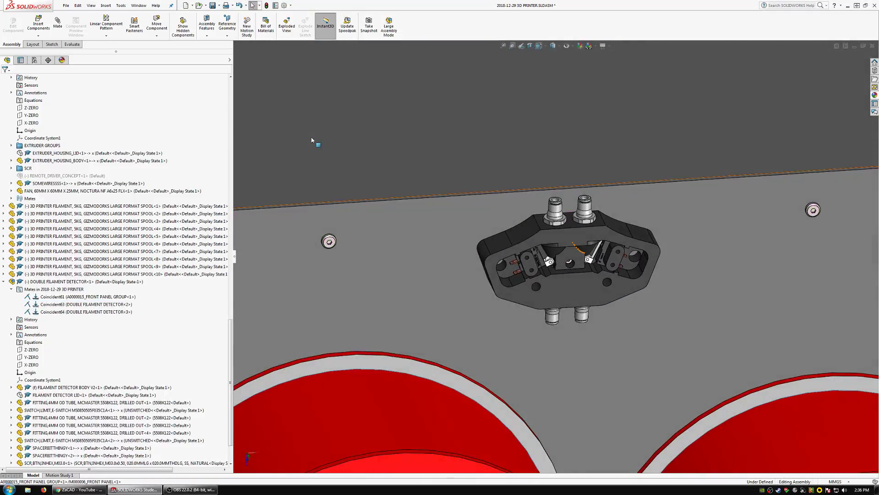
{"action": "scroll", "coordinate": [556, 258], "scroll_direction": "up", "scroll_amount": 5}
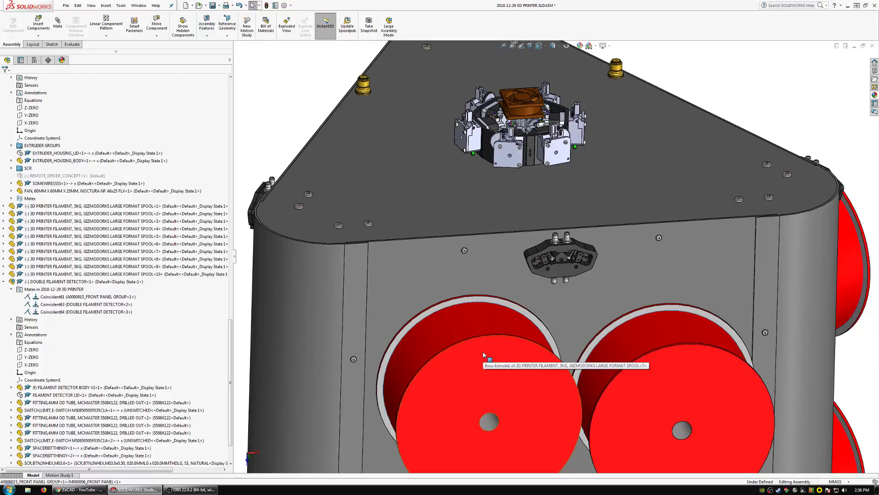
{"action": "left_click", "coordinate": [58, 25]}
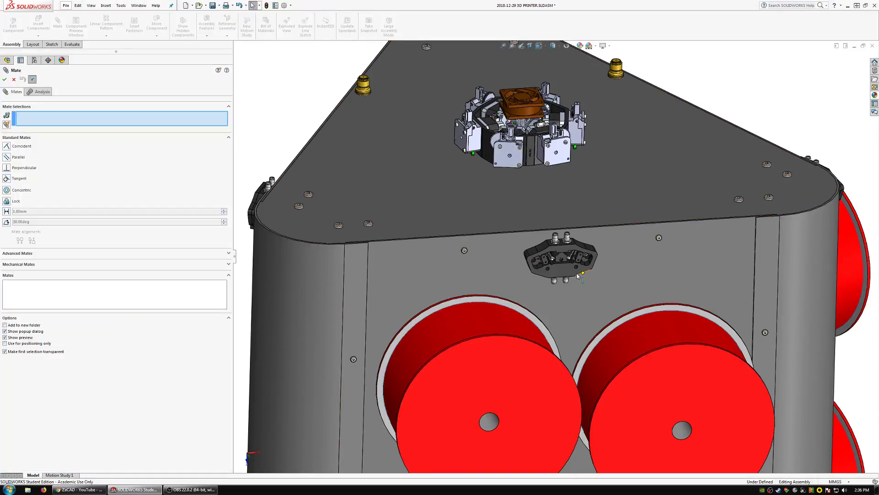
{"action": "scroll", "coordinate": [558, 256], "scroll_direction": "down", "scroll_amount": 3}
{"action": "left_click", "coordinate": [553, 232]}
{"action": "left_click", "coordinate": [547, 204]}
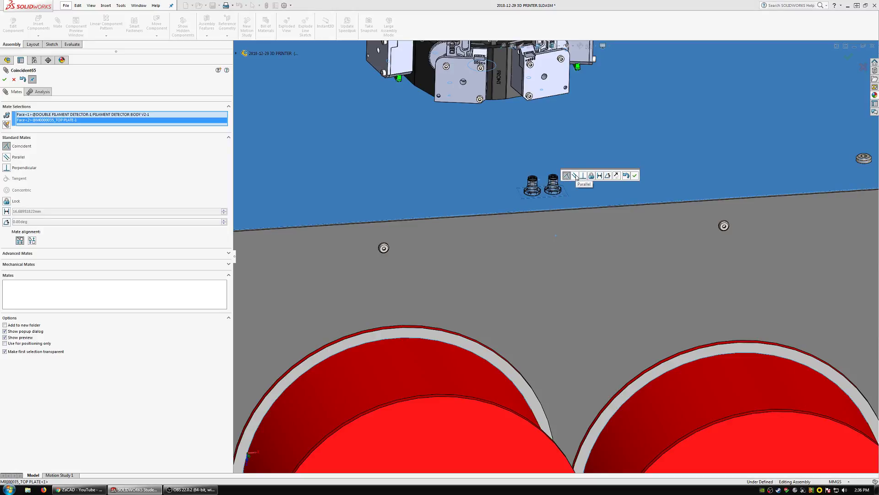
{"action": "left_click", "coordinate": [576, 175]}
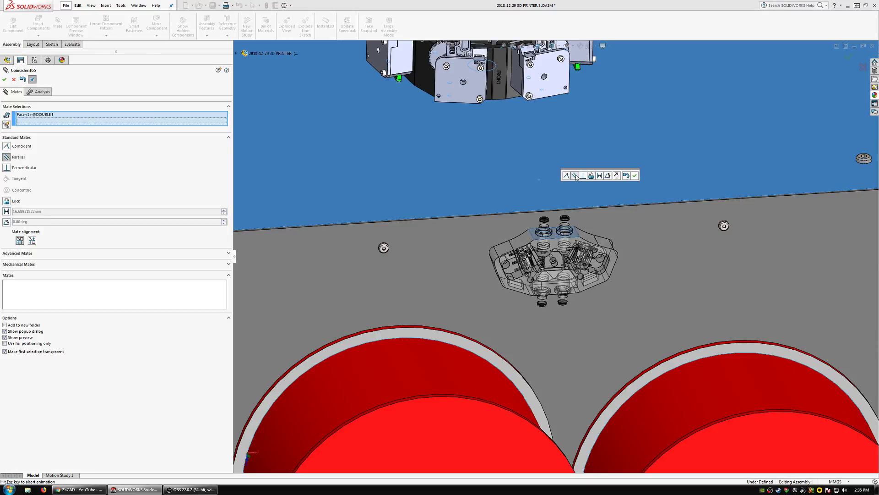
{"action": "left_click", "coordinate": [617, 175]}
{"action": "left_click", "coordinate": [635, 176]}
{"action": "scroll", "coordinate": [570, 217], "scroll_direction": "up", "scroll_amount": 5}
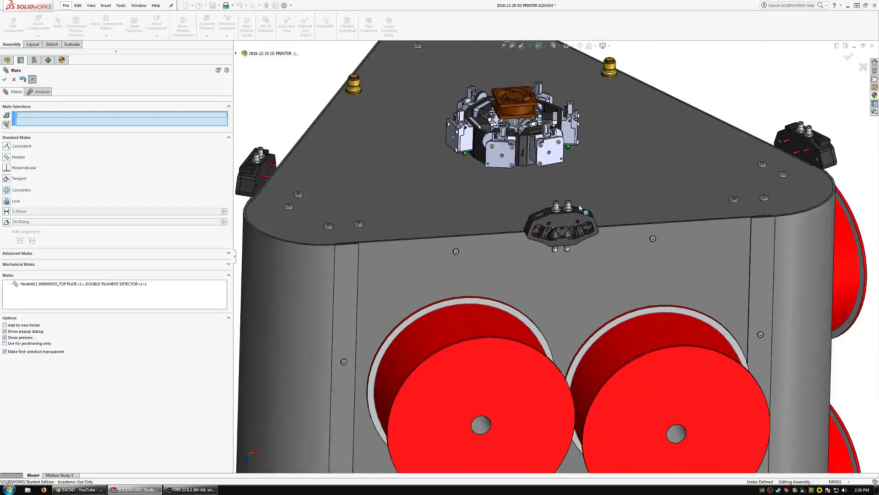
Slide the double filament detector along the upper edge of the front panel and finish mating.
{"action": "middle_click_drag", "start_coordinate": [569, 218], "coordinate": [615, 206]}
{"action": "scroll", "coordinate": [615, 206], "scroll_direction": "up", "scroll_amount": 4}
{"action": "left_click", "coordinate": [15, 79]}
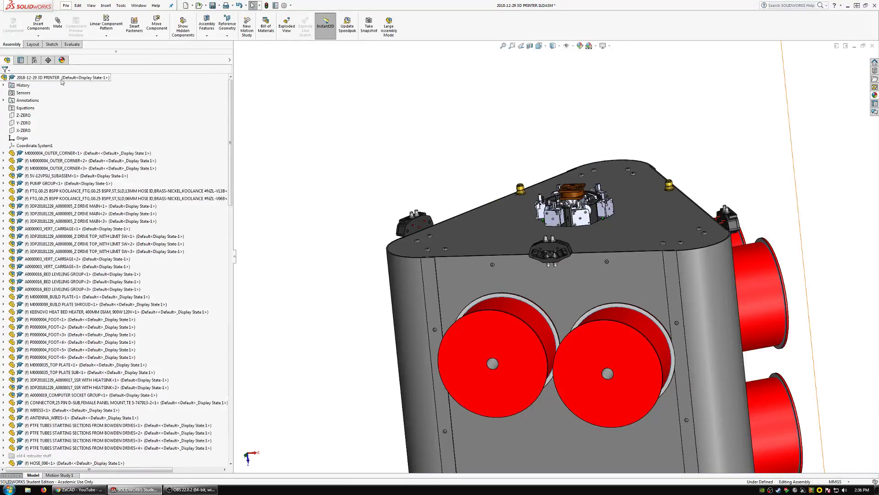
Show the hidden components of the whole printer assembly again, including the detector and extruder housing lids.
{"action": "right_click", "coordinate": [63, 80]}
{"action": "left_click", "coordinate": [91, 198]}
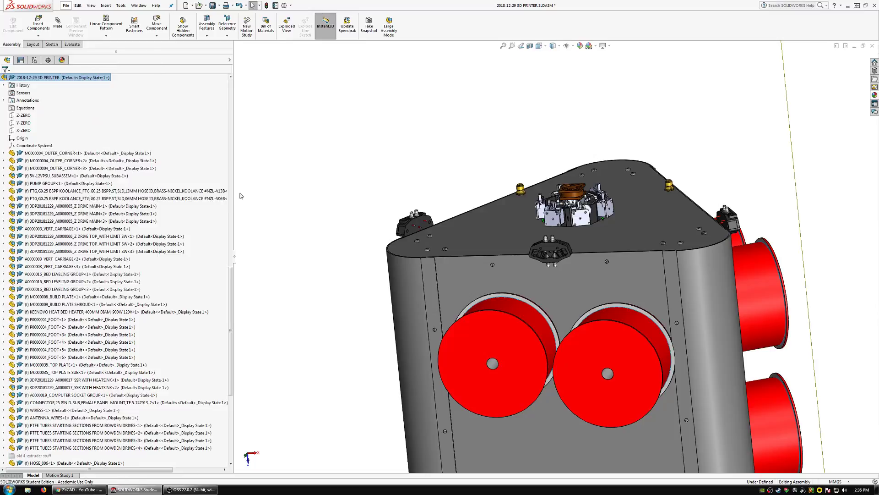
{"action": "scroll", "coordinate": [584, 276], "scroll_direction": "down", "scroll_amount": 8}
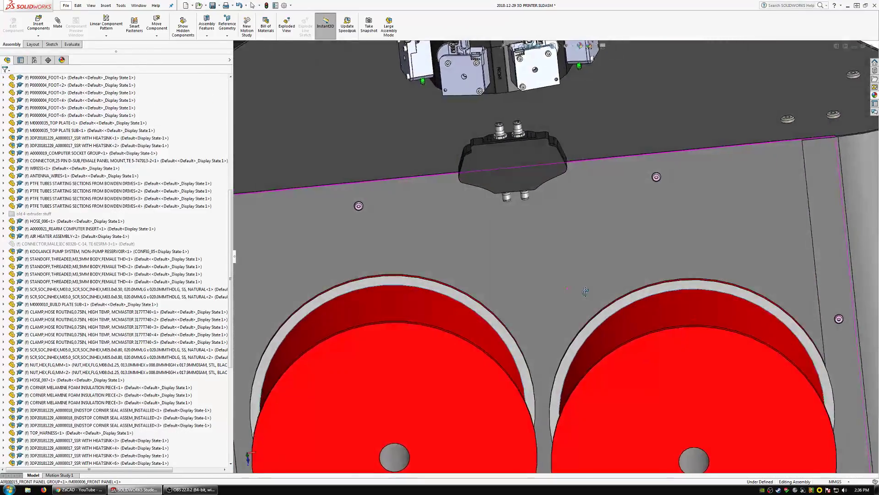
Raise the double filament detector above the upper edge of the front panel.
{"action": "middle_click_drag", "start_coordinate": [580, 292], "coordinate": [653, 322]}
{"action": "scroll", "coordinate": [607, 197], "scroll_direction": "down", "scroll_amount": 2}
{"action": "left_click_drag", "start_coordinate": [606, 191], "coordinate": [609, 165]}
{"action": "middle_click_drag", "start_coordinate": [608, 166], "coordinate": [475, 235]}
Hide the front panel to expose the upper cross bar behind it.
{"action": "left_click", "coordinate": [496, 265]}
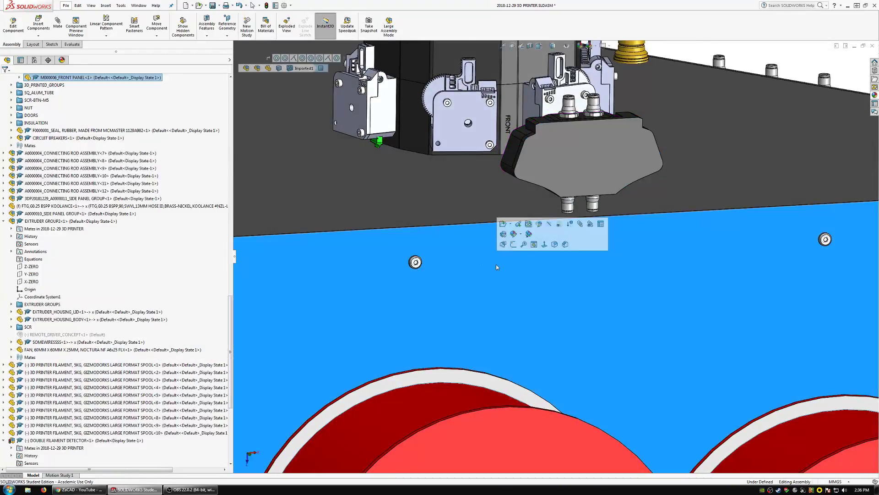
{"action": "left_click", "coordinate": [547, 225]}
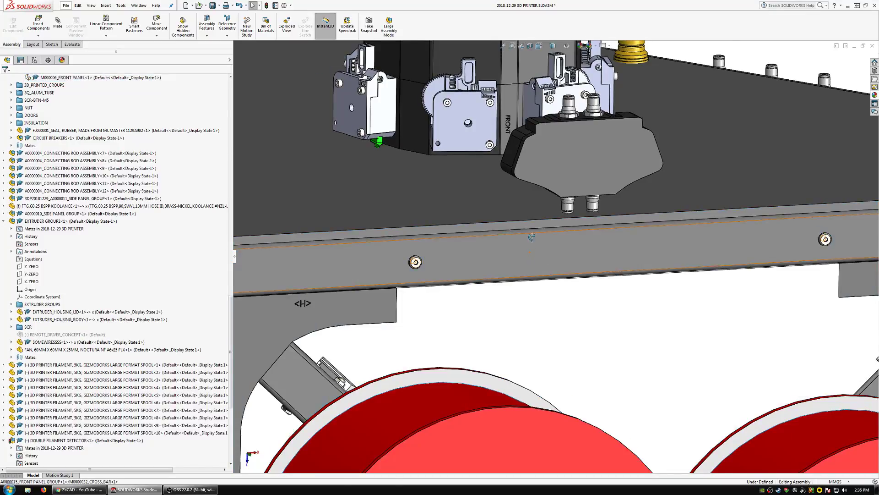
{"action": "middle_click_drag", "start_coordinate": [531, 237], "coordinate": [523, 204]}
Adjust the double filament detector's position near the exposed upper front cross bar.
{"action": "left_click_drag", "start_coordinate": [572, 169], "coordinate": [589, 243]}
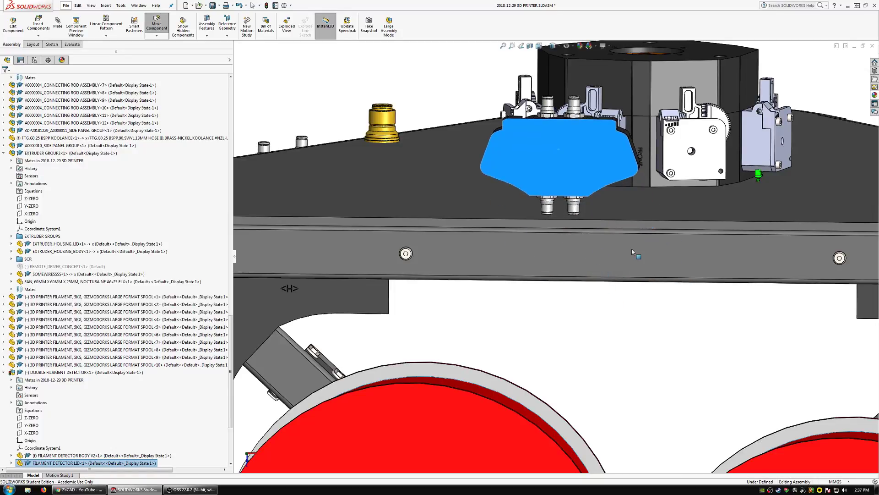
{"action": "scroll", "coordinate": [615, 247], "scroll_direction": "down", "scroll_amount": 2}
{"action": "middle_click_drag", "start_coordinate": [615, 247], "coordinate": [533, 235]}
{"action": "key", "text": "Escape"}
{"action": "left_click_drag", "start_coordinate": [590, 139], "coordinate": [592, 162]}
{"action": "middle_click_drag", "start_coordinate": [593, 163], "coordinate": [527, 246]}
Edit the upper front cross bar in place and start a sketch on its front face.
{"action": "left_click", "coordinate": [526, 246]}
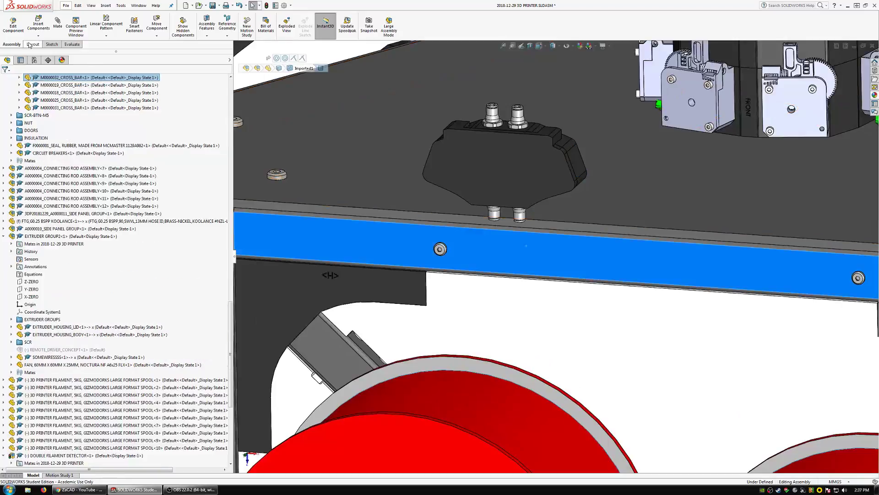
{"action": "left_click", "coordinate": [13, 25]}
{"action": "left_click", "coordinate": [30, 44]}
{"action": "left_click", "coordinate": [113, 23]}
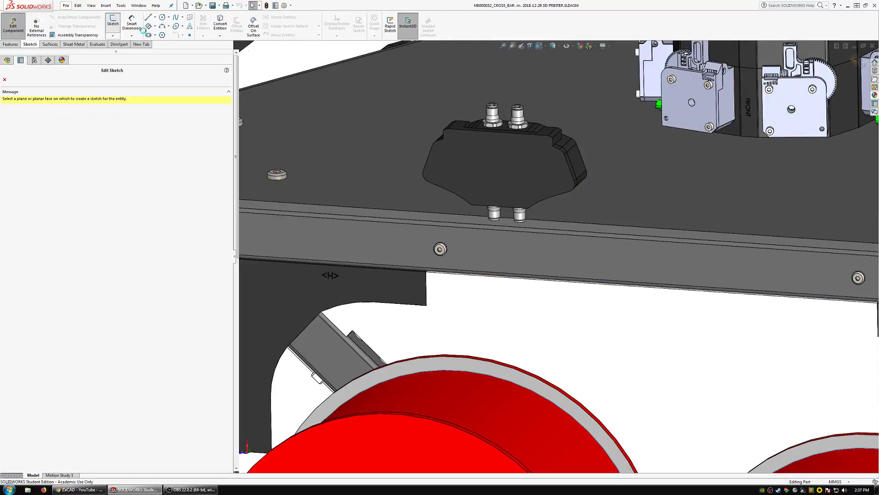
{"action": "left_click", "coordinate": [488, 245]}
Convert the outline of the cross bar's front face into sketch entities.
{"action": "scroll", "coordinate": [527, 245], "scroll_direction": "up", "scroll_amount": 3}
{"action": "scroll", "coordinate": [556, 246], "scroll_direction": "down", "scroll_amount": 1}
{"action": "middle_click_drag", "start_coordinate": [555, 245], "coordinate": [550, 273]}
{"action": "left_click", "coordinate": [550, 273]}
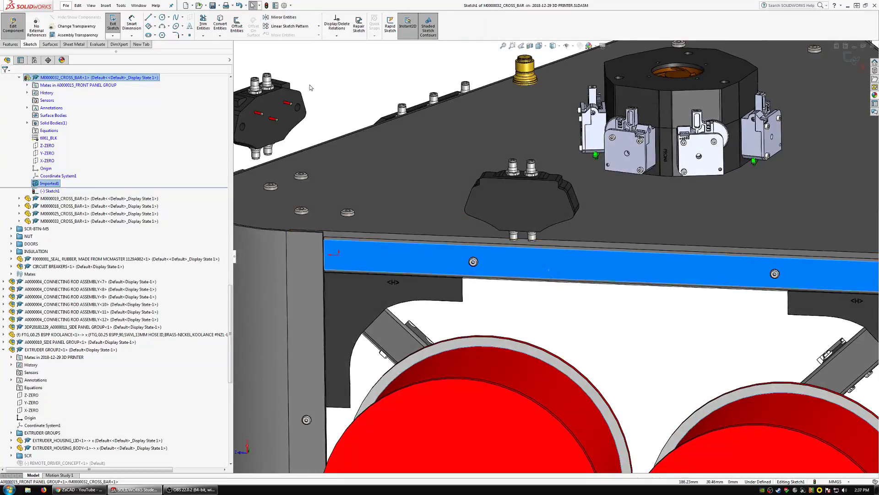
{"action": "left_click", "coordinate": [218, 29]}
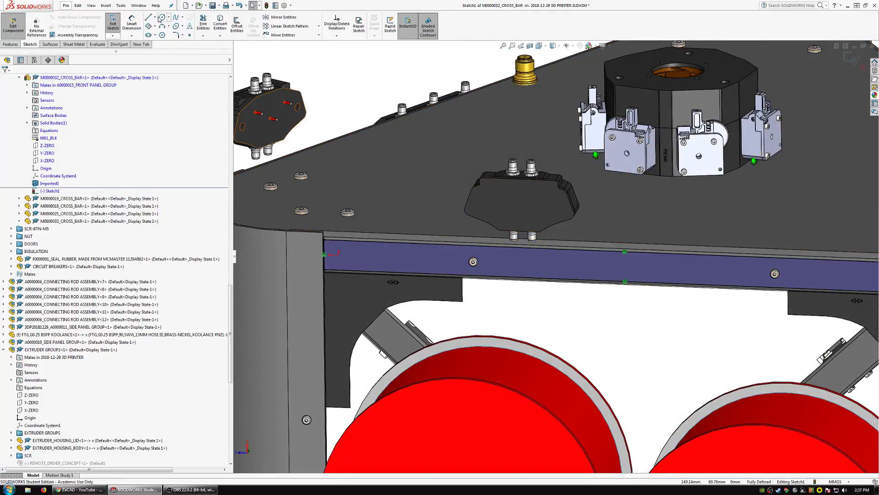
Sketch a line from the upper edge's midpoint to the lower edge of the cross bar face, perpendicular to that edge.
{"action": "left_click", "coordinate": [148, 17]}
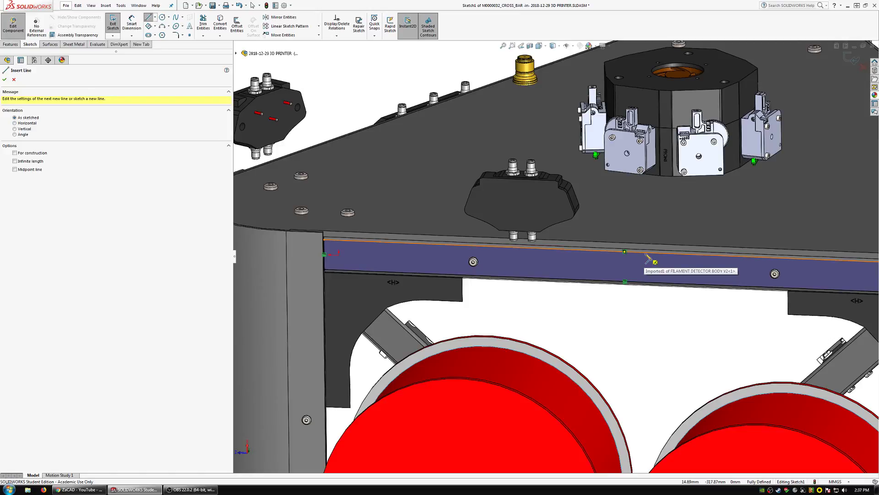
{"action": "left_click", "coordinate": [624, 251]}
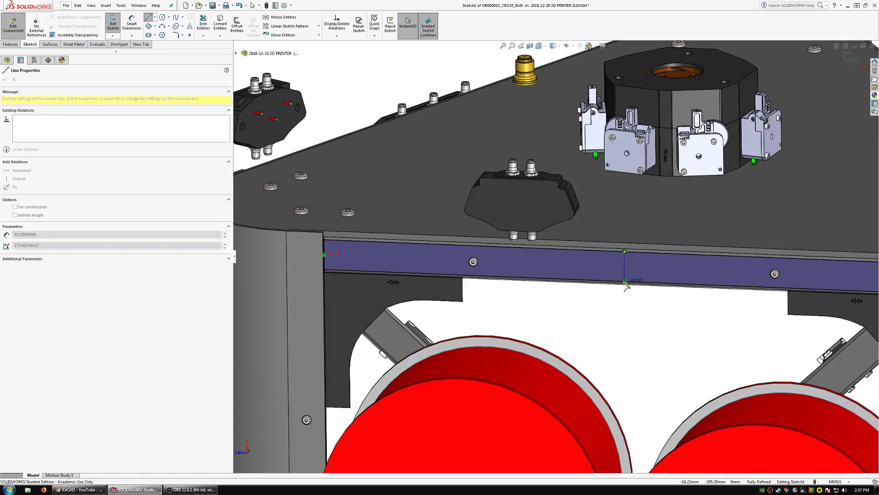
{"action": "left_click", "coordinate": [647, 283]}
{"action": "key", "text": "Escape"}
{"action": "left_click", "coordinate": [655, 282]}
{"action": "left_click", "coordinate": [645, 277], "text": "ctrl"}
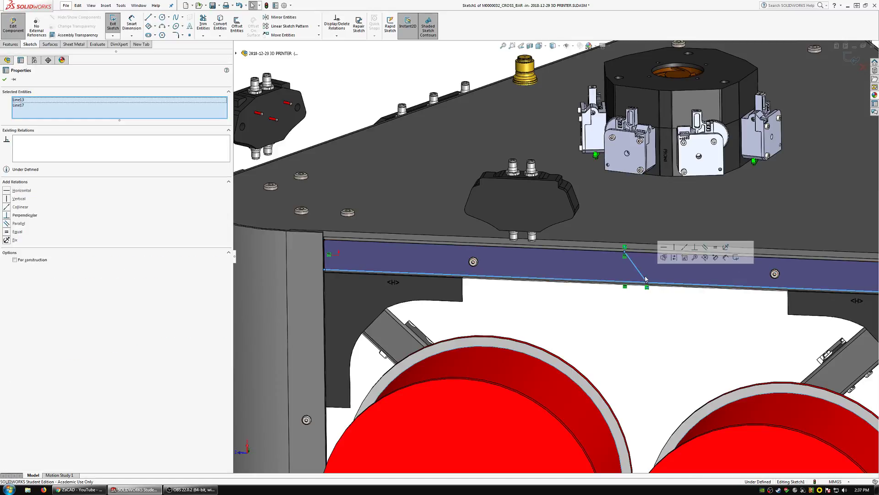
{"action": "left_click", "coordinate": [695, 247]}
{"action": "key", "text": "Escape"}
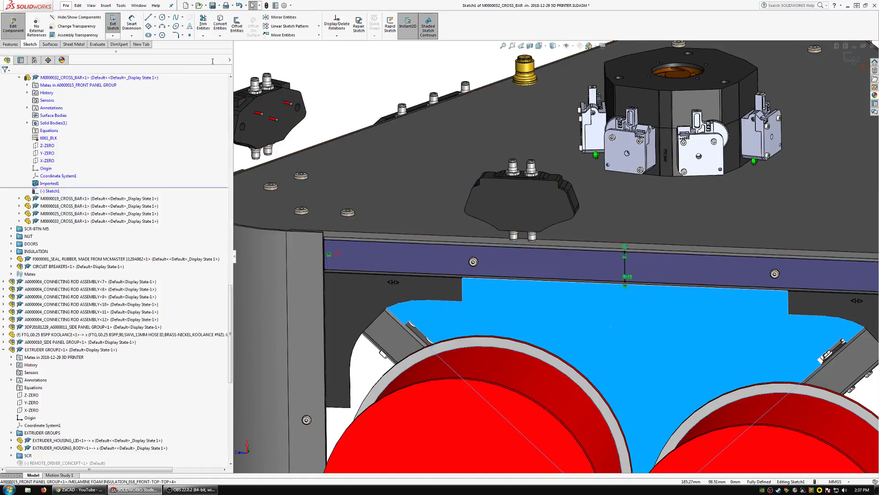
Place a sketch point at the midpoint of the line across the cross bar's front face.
{"action": "left_click", "coordinate": [189, 35]}
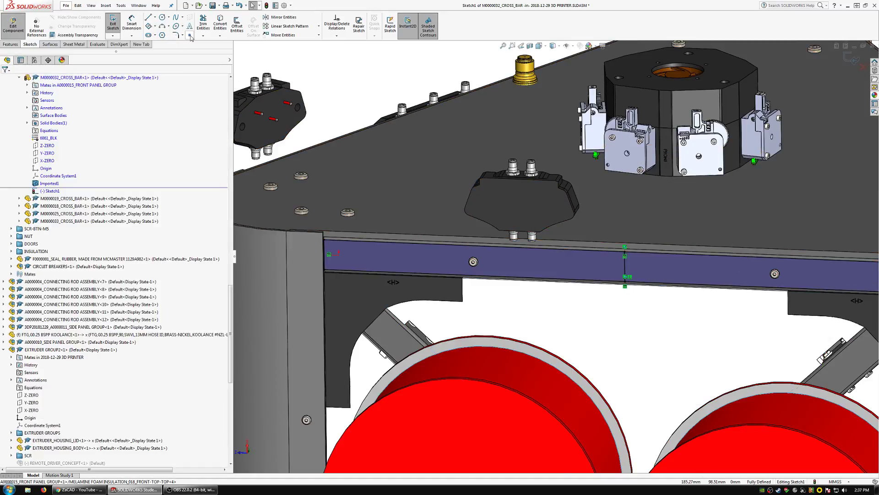
{"action": "left_click", "coordinate": [626, 270]}
{"action": "key", "text": "Escape"}
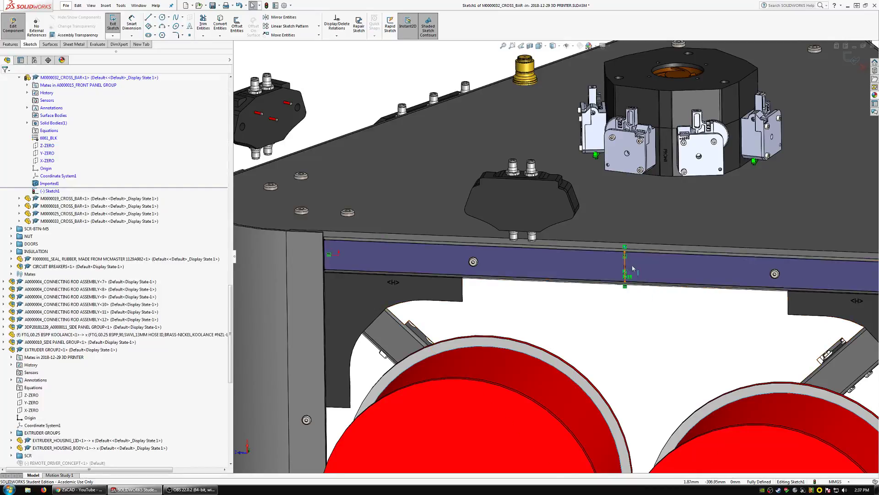
{"action": "scroll", "coordinate": [636, 265], "scroll_direction": "down", "scroll_amount": 2}
{"action": "scroll", "coordinate": [635, 266], "scroll_direction": "down", "scroll_amount": 2}
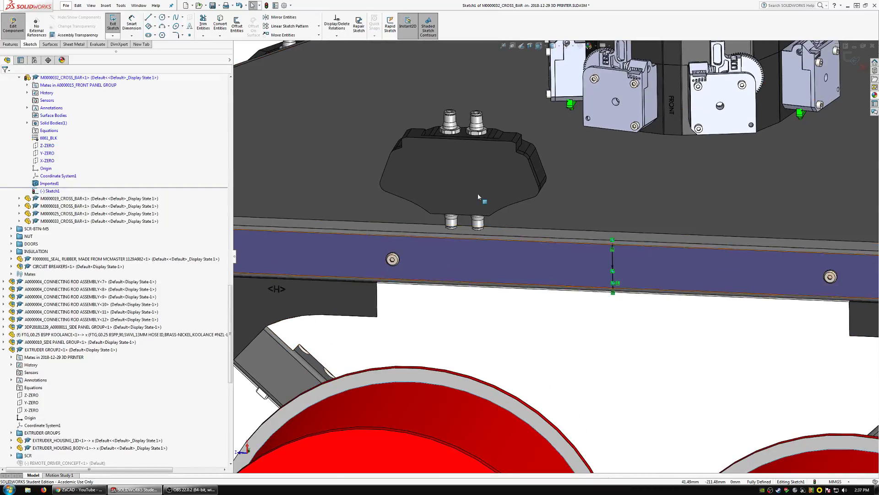
Convert the hole outlines on the filament detector body's flat mounting face into entities of the cross bar sketch.
{"action": "middle_click_drag", "start_coordinate": [487, 187], "coordinate": [374, 274]}
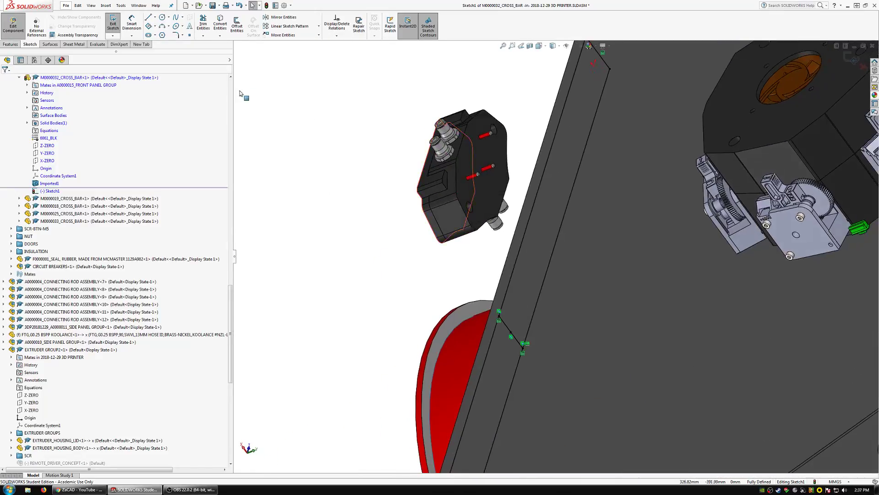
{"action": "left_click", "coordinate": [217, 27]}
{"action": "left_click", "coordinate": [485, 205]}
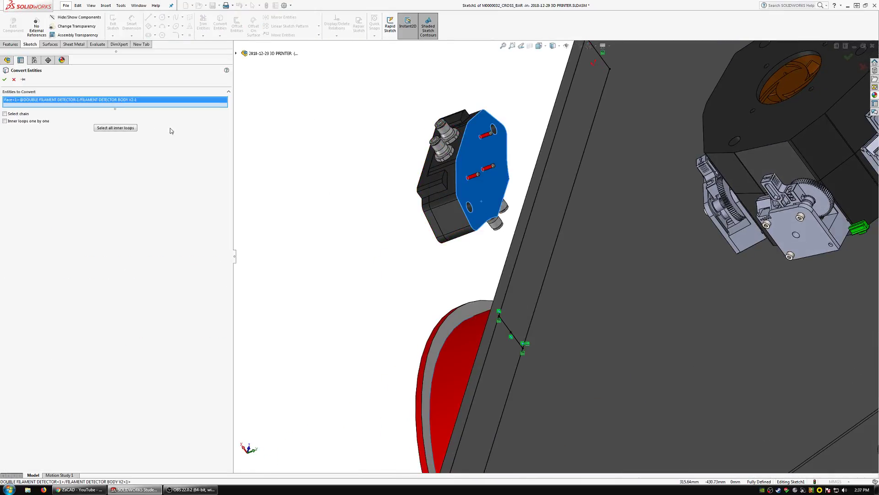
{"action": "left_click", "coordinate": [5, 79]}
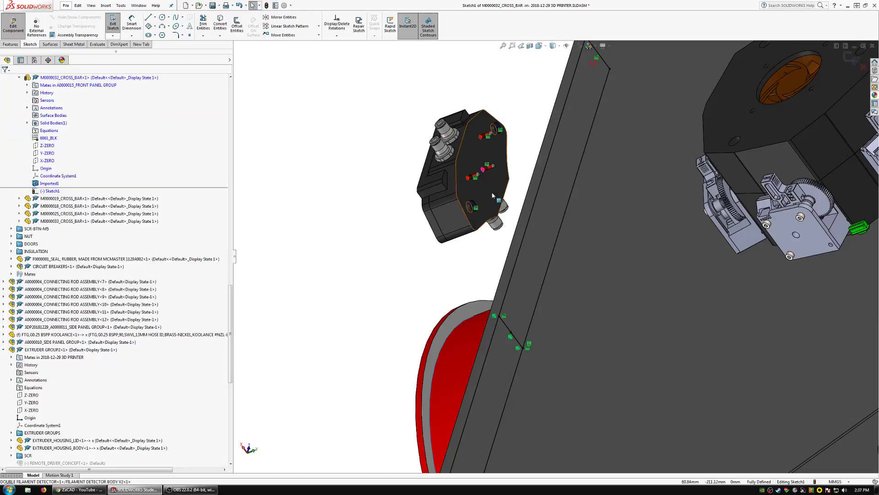
Open the upper cross bar part in its own window and edit the sketch containing the converted detector holes.
{"action": "middle_click_drag", "start_coordinate": [492, 196], "coordinate": [581, 114]}
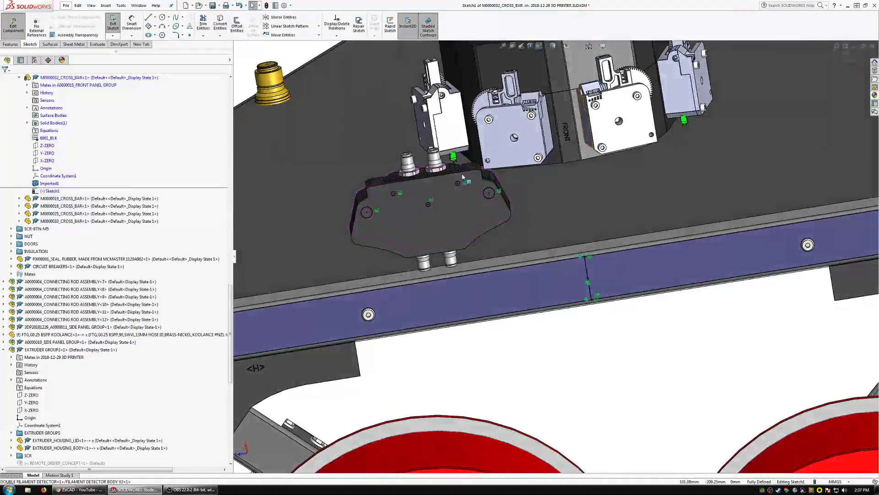
{"action": "scroll", "coordinate": [463, 177], "scroll_direction": "up", "scroll_amount": 1}
{"action": "scroll", "coordinate": [463, 183], "scroll_direction": "down", "scroll_amount": 1}
{"action": "scroll", "coordinate": [463, 260], "scroll_direction": "up", "scroll_amount": 1}
{"action": "scroll", "coordinate": [462, 262], "scroll_direction": "down", "scroll_amount": 1}
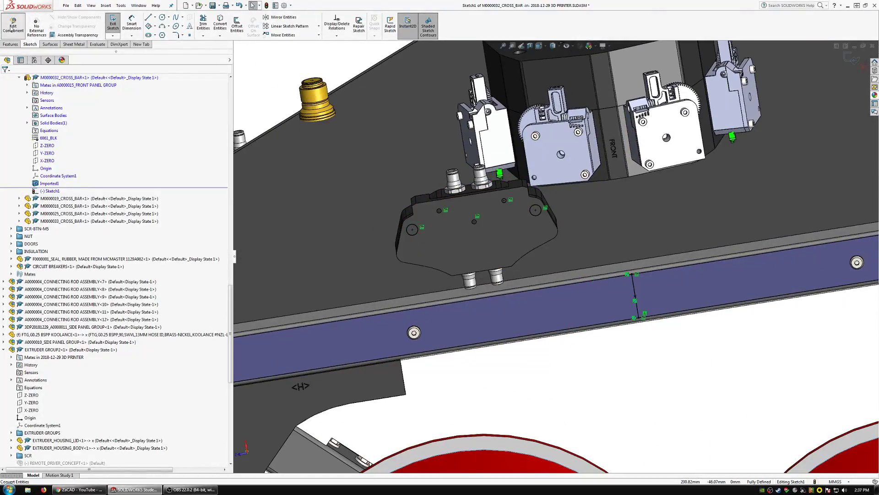
{"action": "left_click", "coordinate": [397, 331]}
{"action": "left_click", "coordinate": [393, 304]}
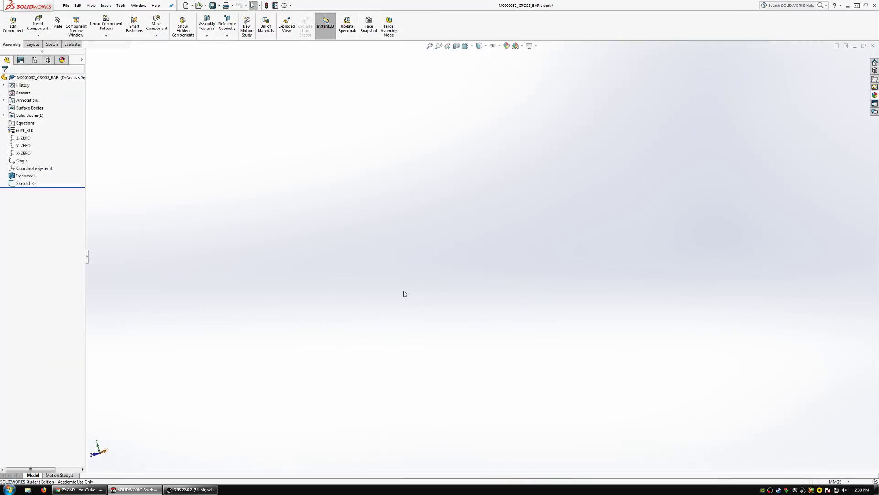
{"action": "scroll", "coordinate": [436, 262], "scroll_direction": "down", "scroll_amount": 3}
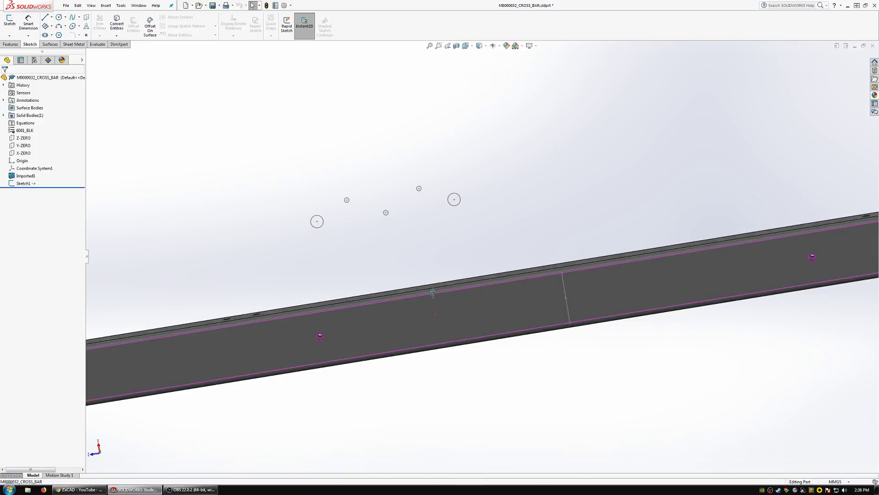
{"action": "left_click", "coordinate": [566, 292]}
{"action": "left_click", "coordinate": [586, 258]}
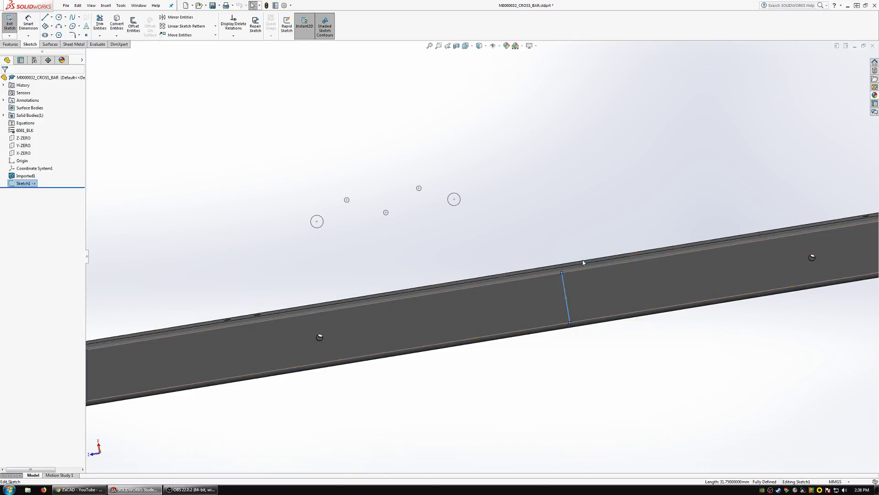
Sketch a line joining the centres of the two large hole circles above the cross bar.
{"action": "middle_click_drag", "start_coordinate": [535, 288], "coordinate": [506, 308]}
{"action": "scroll", "coordinate": [589, 287], "scroll_direction": "up", "scroll_amount": 3}
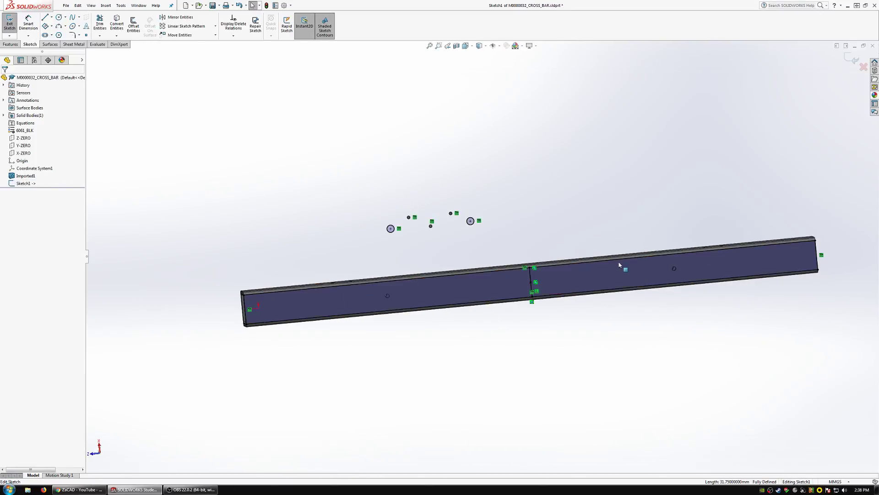
{"action": "scroll", "coordinate": [623, 266], "scroll_direction": "down", "scroll_amount": 2}
{"action": "scroll", "coordinate": [482, 260], "scroll_direction": "down", "scroll_amount": 1}
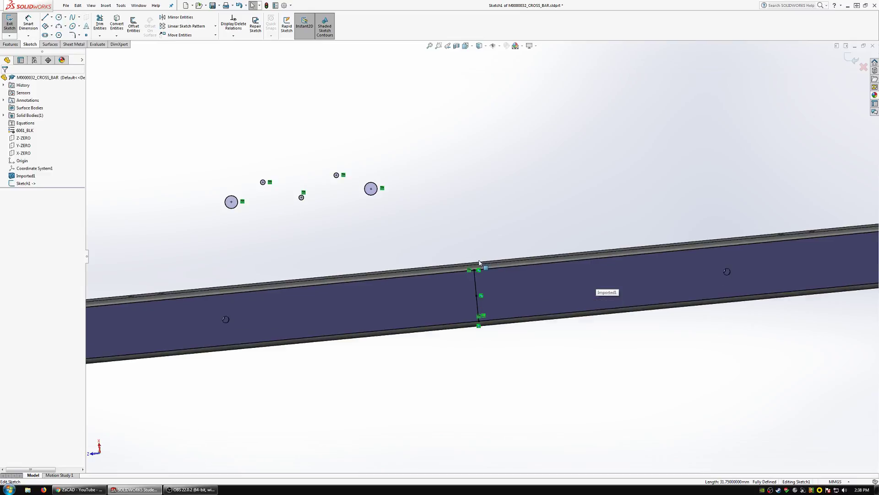
{"action": "left_click", "coordinate": [45, 18]}
{"action": "scroll", "coordinate": [310, 167], "scroll_direction": "down", "scroll_amount": 1}
{"action": "left_click", "coordinate": [216, 208]}
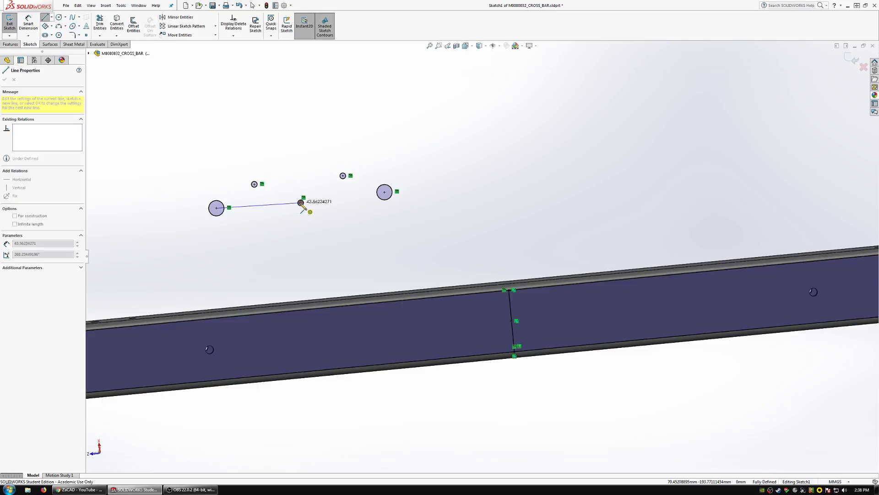
{"action": "left_click", "coordinate": [385, 192]}
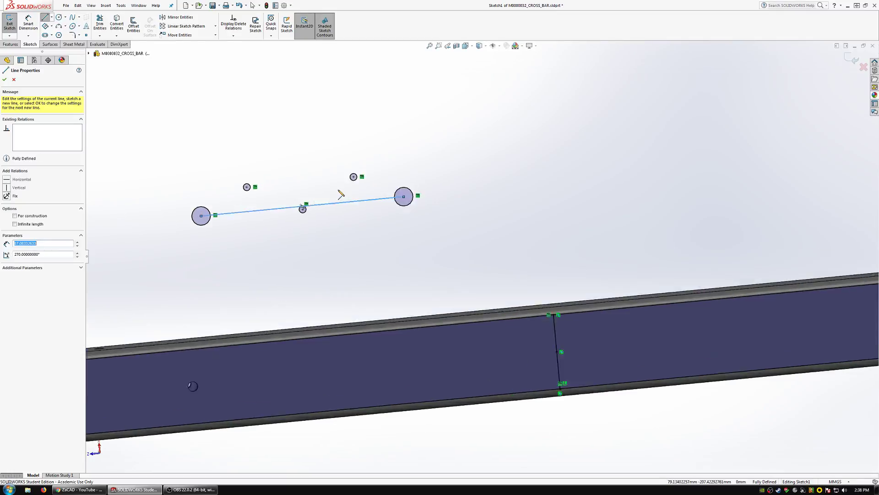
Continue the line from the large circle's centre to the nearest upper small circle's centre and across to the other upper small circle.
{"action": "scroll", "coordinate": [339, 193], "scroll_direction": "down", "scroll_amount": 3}
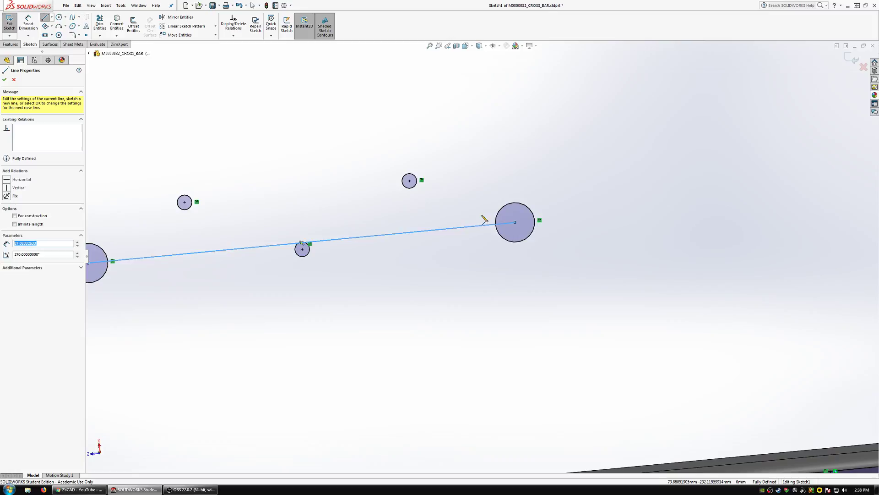
{"action": "left_click", "coordinate": [410, 181]}
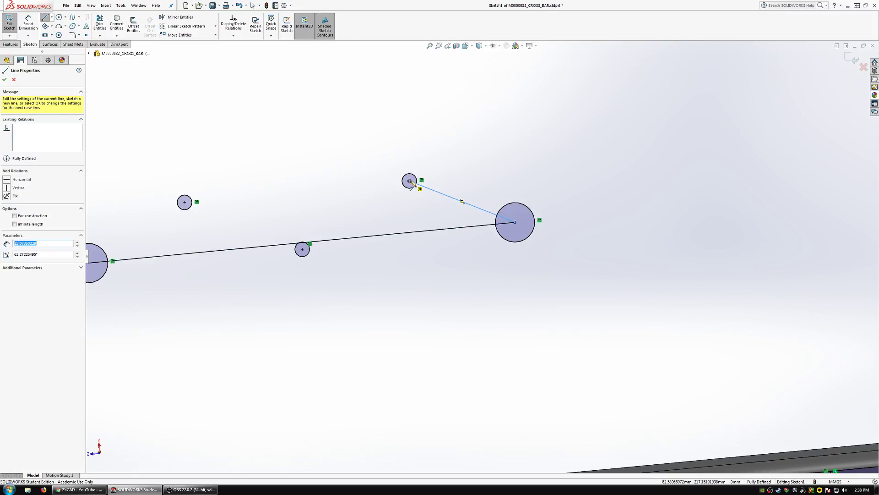
{"action": "left_click", "coordinate": [184, 202]}
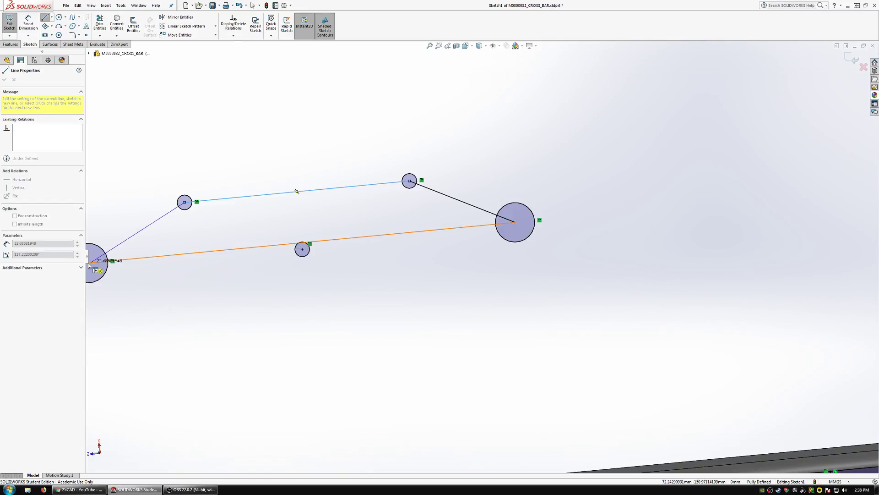
{"action": "double_click", "coordinate": [149, 238]}
{"action": "scroll", "coordinate": [206, 255], "scroll_direction": "up", "scroll_amount": 4}
{"action": "scroll", "coordinate": [256, 259], "scroll_direction": "down", "scroll_amount": 3}
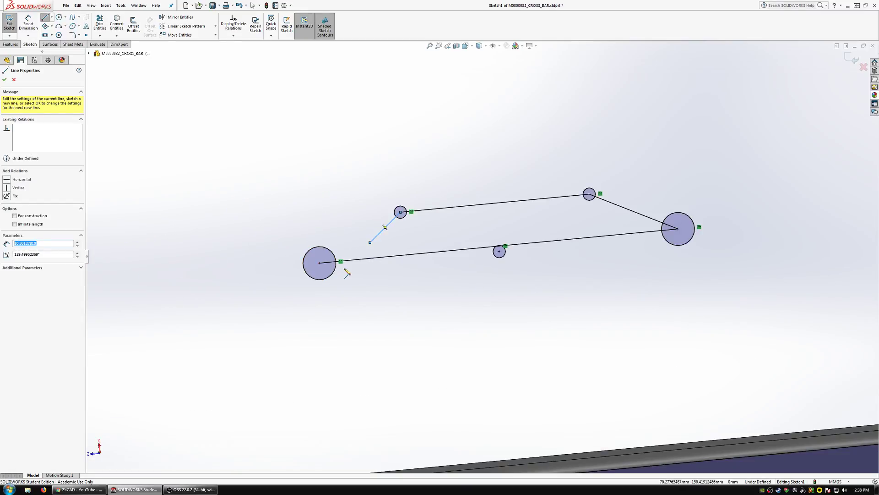
{"action": "key", "text": "Delete"}
Close the outline between the remaining large and small circle centres, and join the lower small circle's centre to both upper small ones.
{"action": "left_click", "coordinate": [320, 263]}
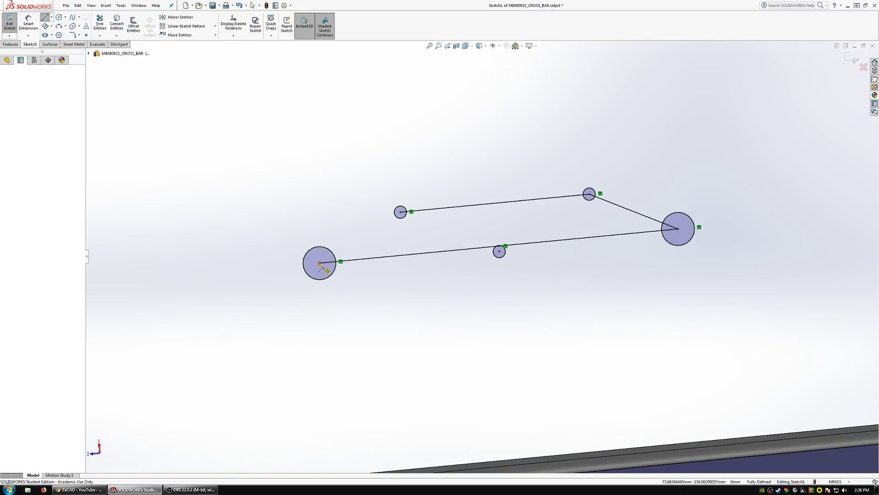
{"action": "left_click", "coordinate": [401, 212]}
{"action": "double_click", "coordinate": [499, 252]}
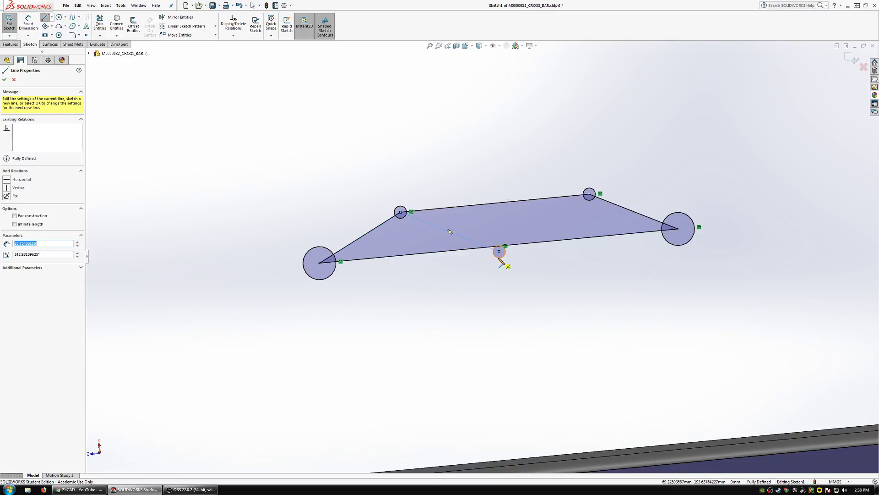
{"action": "scroll", "coordinate": [482, 256], "scroll_direction": "up", "scroll_amount": 5}
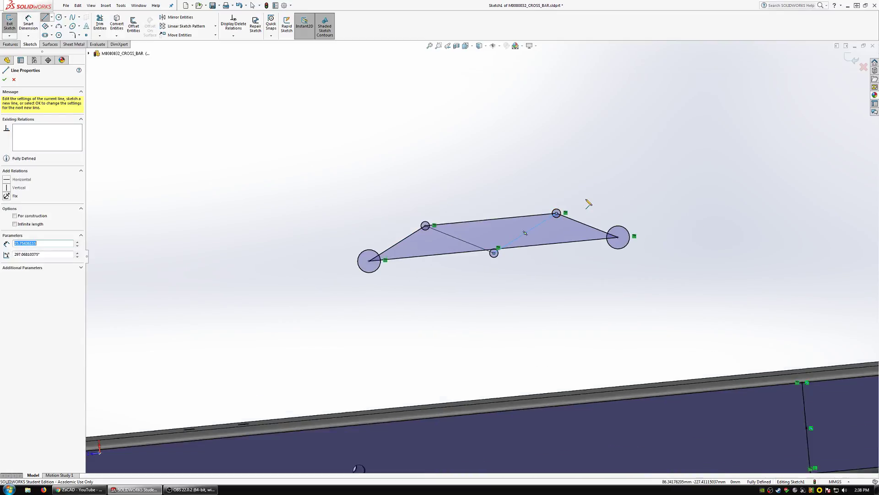
{"action": "scroll", "coordinate": [626, 241], "scroll_direction": "down", "scroll_amount": 2}
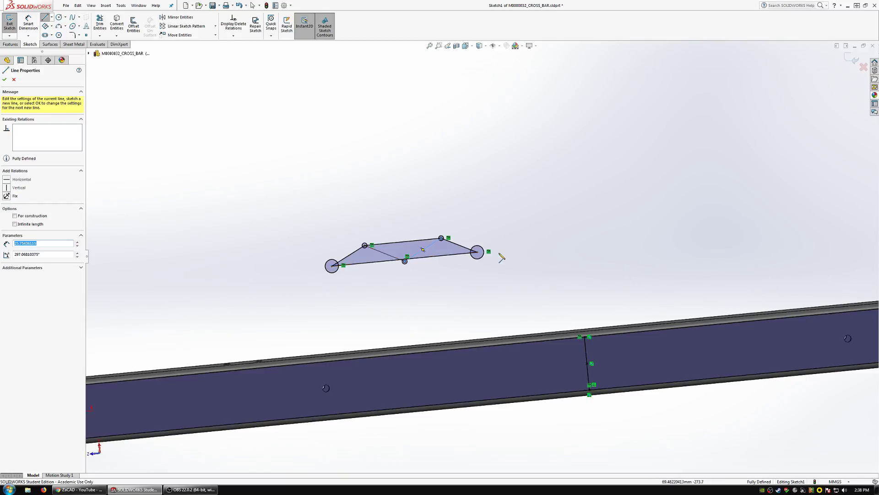
{"action": "scroll", "coordinate": [499, 256], "scroll_direction": "up", "scroll_amount": 2}
{"action": "scroll", "coordinate": [624, 247], "scroll_direction": "down", "scroll_amount": 2}
{"action": "left_click", "coordinate": [737, 210]}
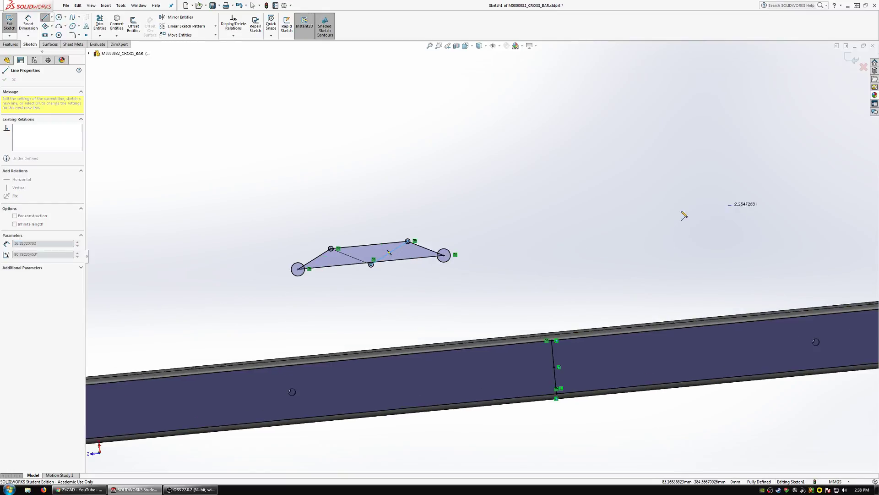
{"action": "key", "text": "Escape"}
Paste a copy of the connected hole pattern above the cross bar, beside the original pattern.
{"action": "mouse_move", "coordinate": [388, 293]}
{"action": "left_mouse_down"}
{"action": "mouse_move", "coordinate": [324, 194]}
{"action": "mouse_move", "coordinate": [290, 330]}
{"action": "mouse_move", "coordinate": [345, 302]}
{"action": "left_mouse_up"}
{"action": "left_click", "coordinate": [609, 222]}
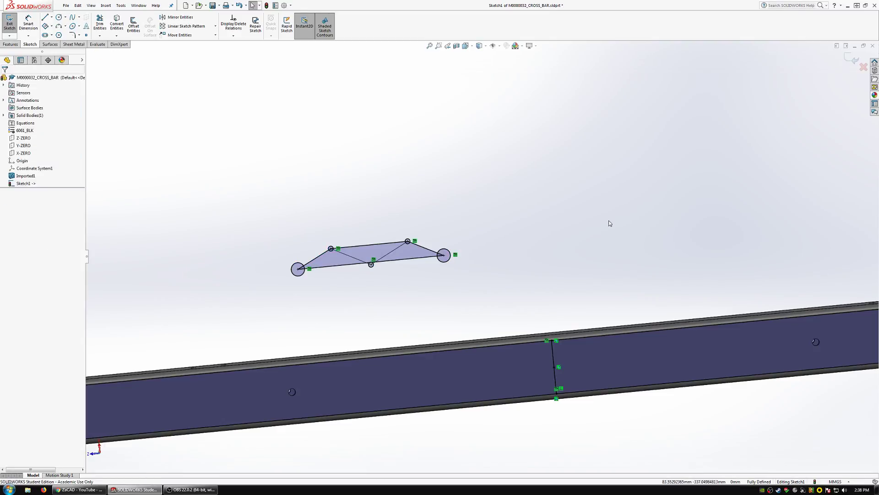
{"action": "key", "text": "ctrl+v"}
{"action": "left_click", "coordinate": [599, 253]}
Make the copied pattern's long base line, upper line and one slanted end line parallel and equal to their counterparts in the original.
{"action": "left_click", "coordinate": [565, 234]}
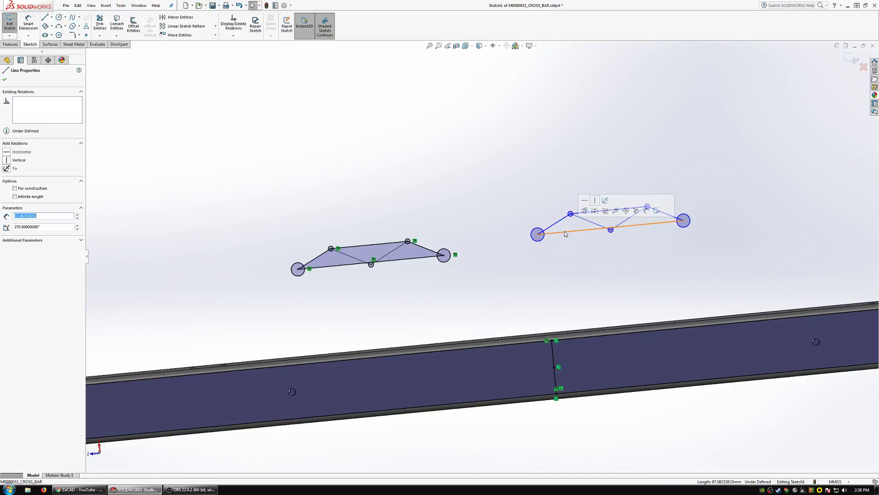
{"action": "left_click", "coordinate": [397, 262], "text": "ctrl"}
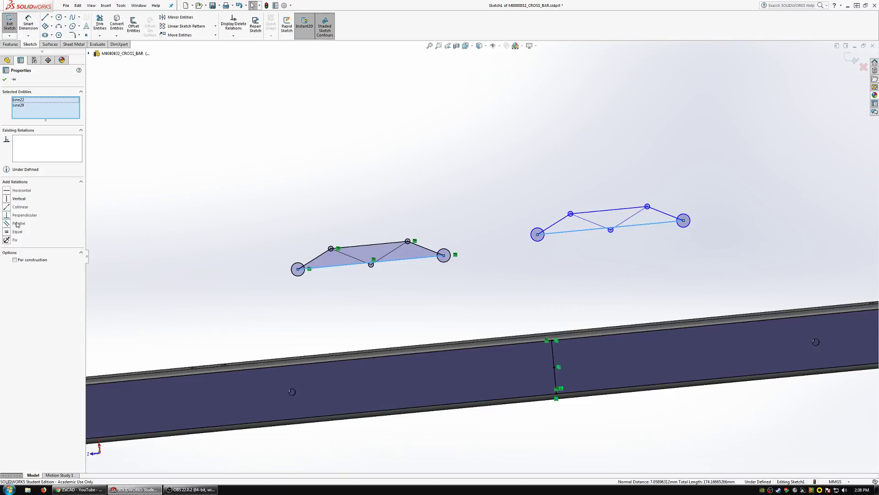
{"action": "left_click", "coordinate": [368, 247]}
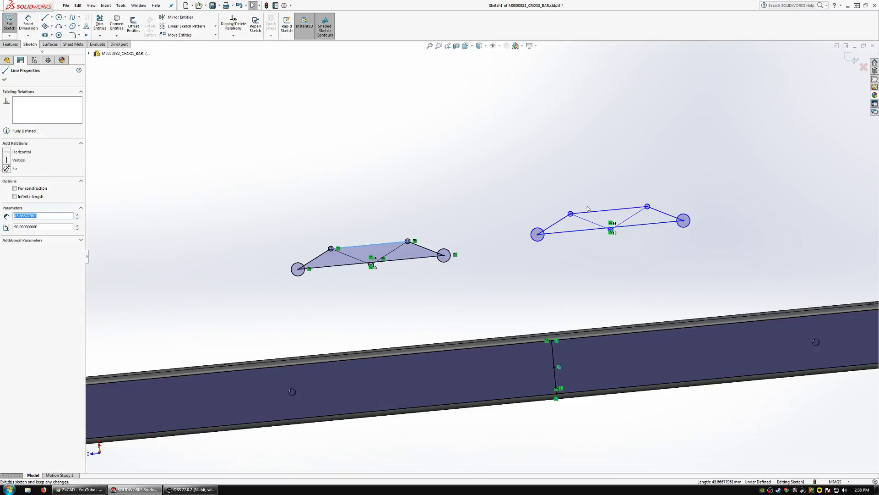
{"action": "left_click", "coordinate": [582, 214], "text": "ctrl"}
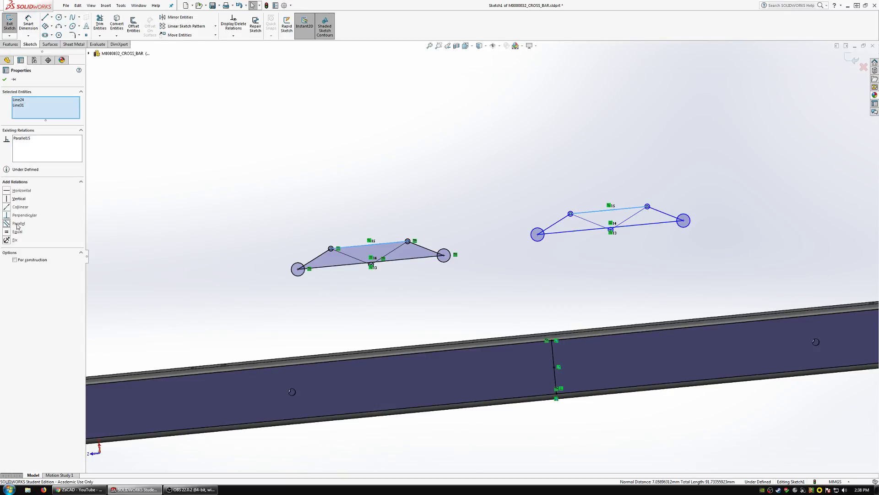
{"action": "left_click", "coordinate": [321, 258]}
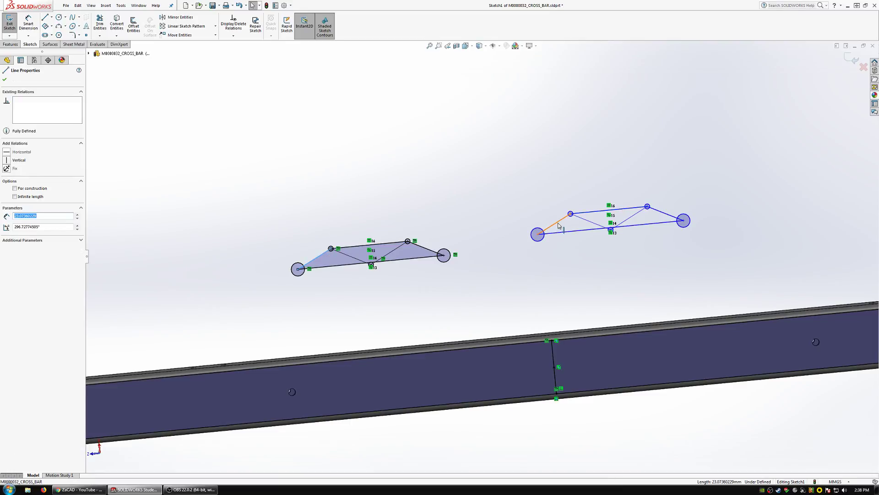
{"action": "left_click", "coordinate": [560, 225], "text": "ctrl"}
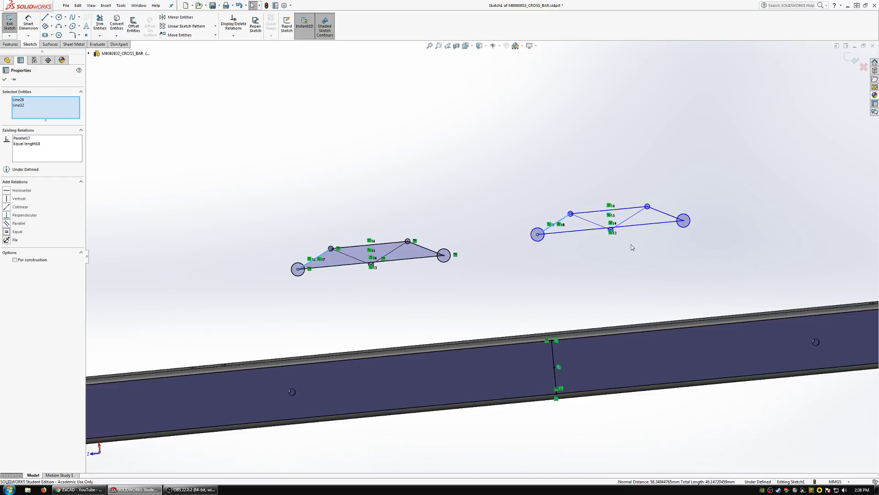
Fix the centre of the copied large circle nearest the original pattern, and make both copied large circles equal to an original one.
{"action": "left_click", "coordinate": [537, 235]}
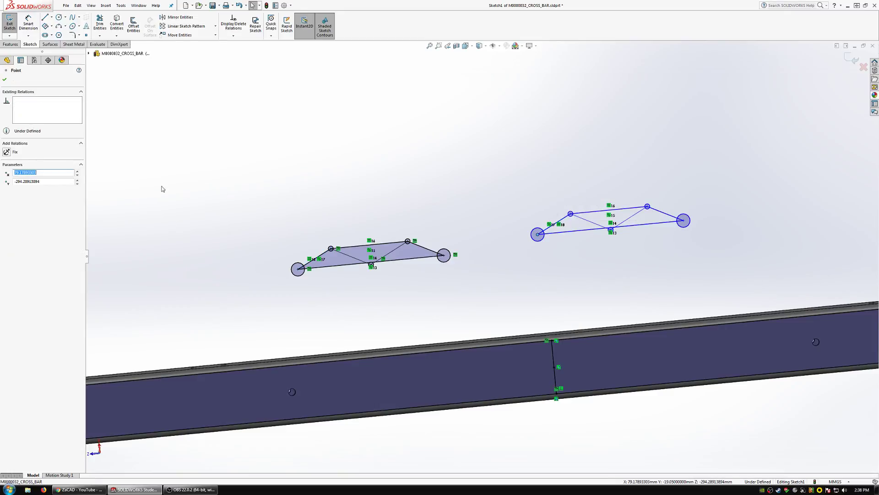
{"action": "left_click", "coordinate": [448, 182]}
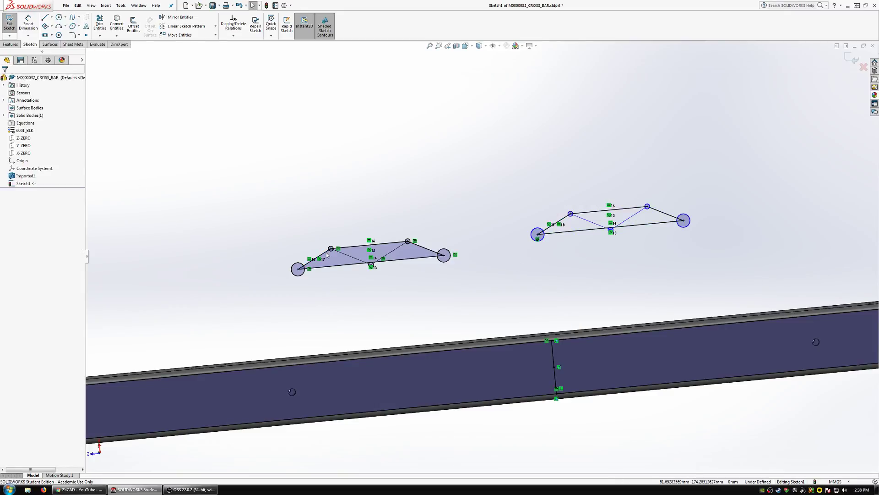
{"action": "left_click", "coordinate": [299, 278]}
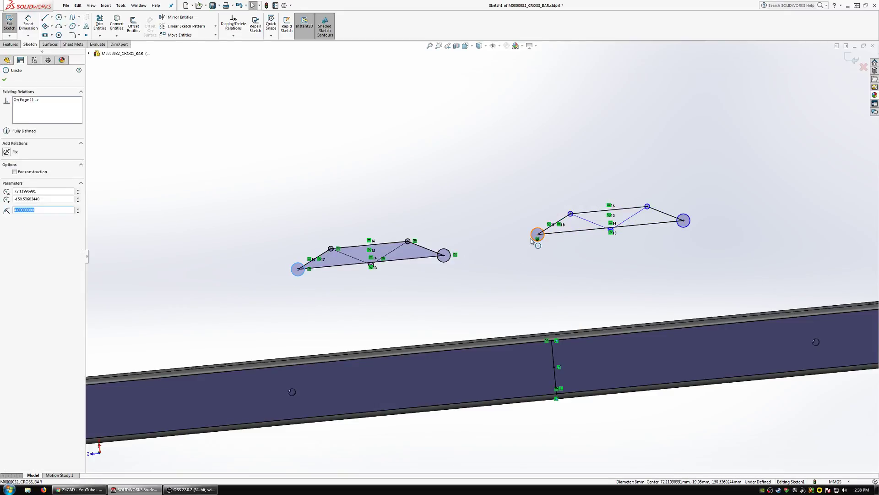
{"action": "left_click", "coordinate": [531, 240], "text": "ctrl"}
{"action": "left_click", "coordinate": [689, 229], "text": "ctrl"}
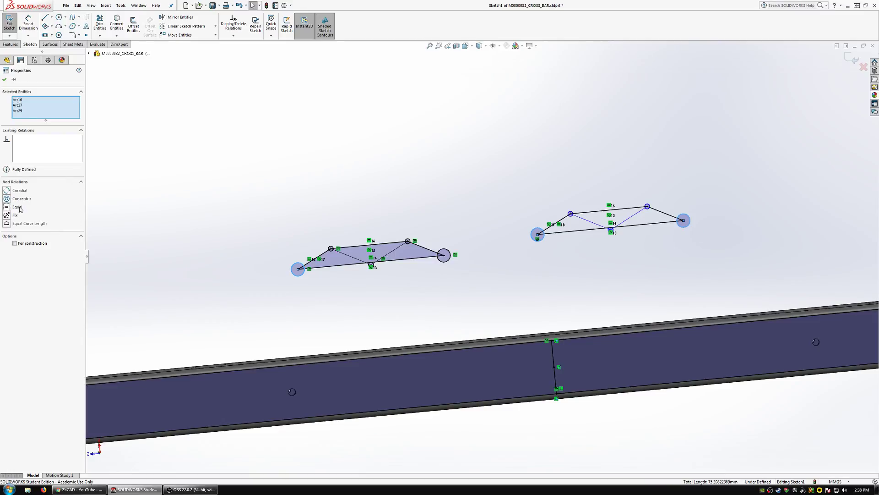
{"action": "left_click", "coordinate": [683, 255]}
Make the three small circles of the copied hole pattern equal in size.
{"action": "left_click", "coordinate": [647, 206]}
{"action": "scroll", "coordinate": [651, 211], "scroll_direction": "up", "scroll_amount": 5}
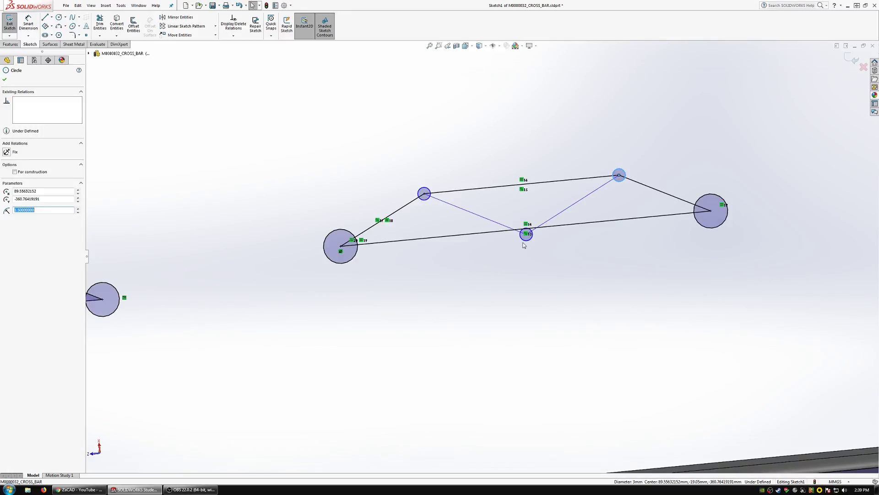
{"action": "scroll", "coordinate": [523, 240], "scroll_direction": "down", "scroll_amount": 5}
{"action": "scroll", "coordinate": [463, 238], "scroll_direction": "up", "scroll_amount": 5}
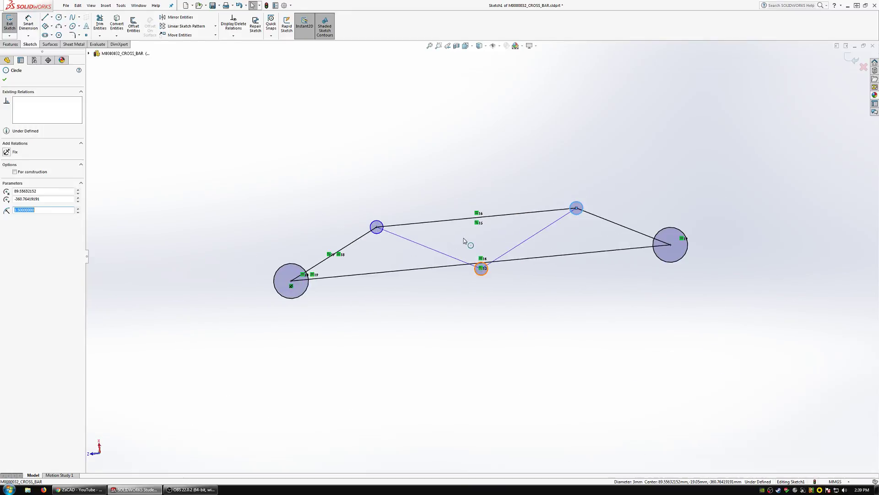
{"action": "scroll", "coordinate": [474, 255], "scroll_direction": "down", "scroll_amount": 5}
{"action": "scroll", "coordinate": [519, 277], "scroll_direction": "up", "scroll_amount": 5}
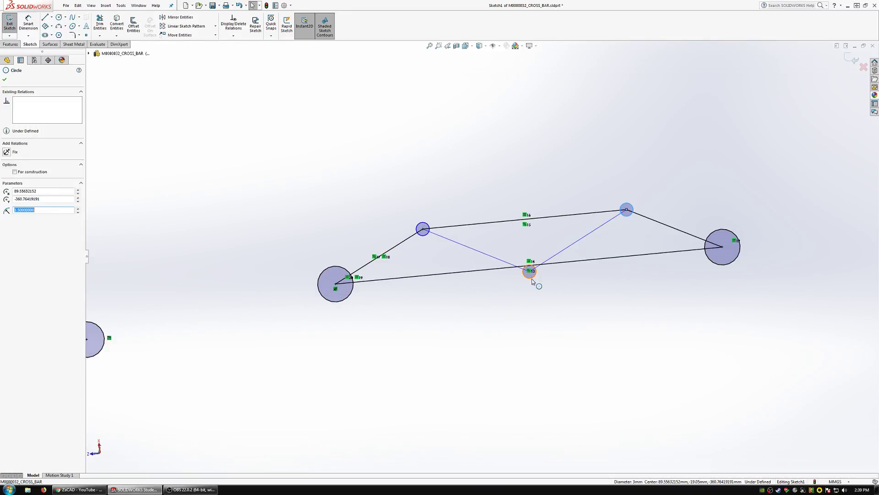
{"action": "left_click", "coordinate": [530, 271], "text": "ctrl"}
{"action": "left_click", "coordinate": [423, 228], "text": "ctrl"}
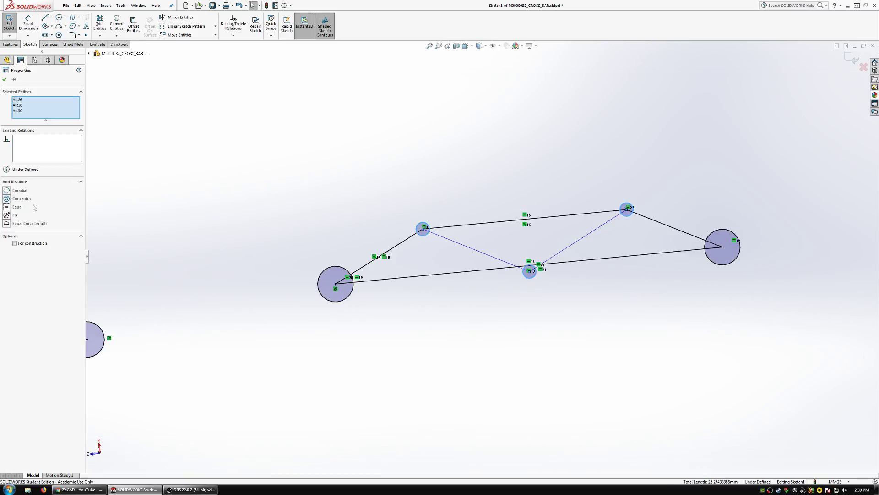
{"action": "left_click", "coordinate": [224, 162]}
Dimension an upper small circle of the copied pattern with a diameter of 2.5 mm.
{"action": "left_click", "coordinate": [28, 24]}
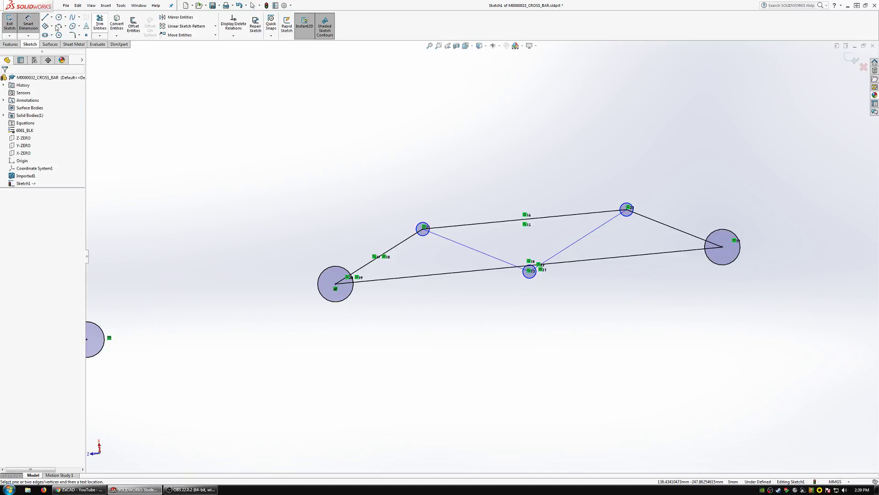
{"action": "left_click", "coordinate": [423, 227]}
{"action": "left_click", "coordinate": [314, 182]}
{"action": "type", "text": "2.5"}
{"action": "key", "text": "Return"}
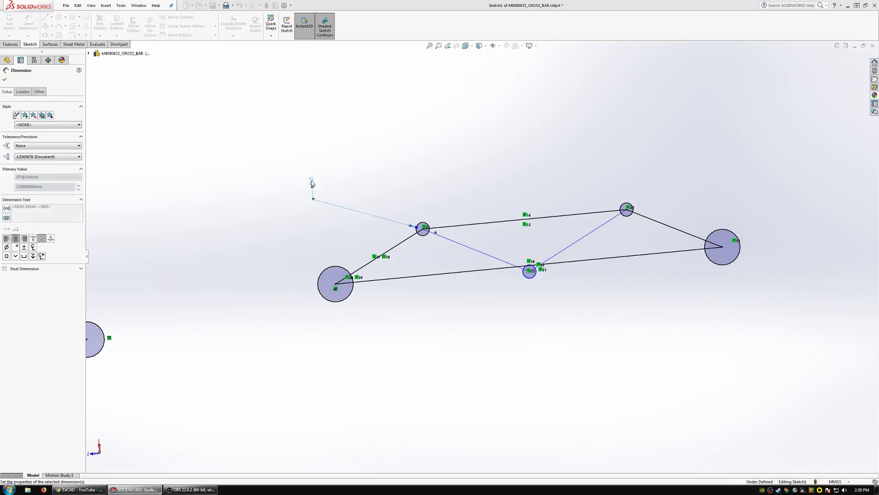
{"action": "scroll", "coordinate": [451, 248], "scroll_direction": "up", "scroll_amount": 3}
{"action": "scroll", "coordinate": [496, 260], "scroll_direction": "down", "scroll_amount": 5}
{"action": "scroll", "coordinate": [512, 277], "scroll_direction": "up", "scroll_amount": 5}
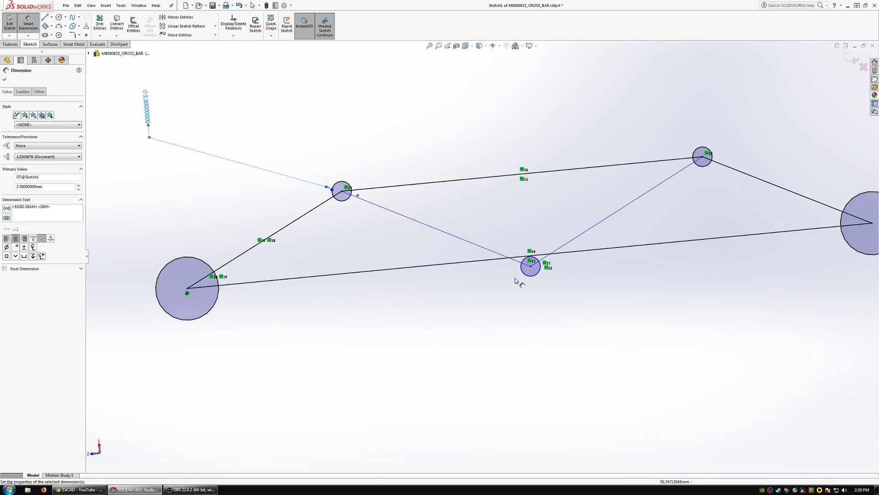
{"action": "key", "text": "Escape"}
Make the copied pattern's two inner slanted lines equal to an inner slanted line of the original pattern.
{"action": "left_click", "coordinate": [161, 290]}
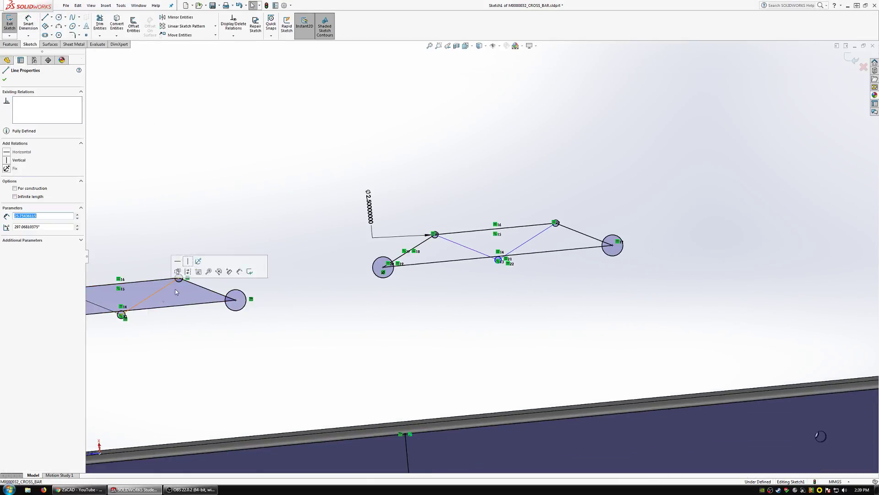
{"action": "left_click", "coordinate": [413, 250], "text": "ctrl"}
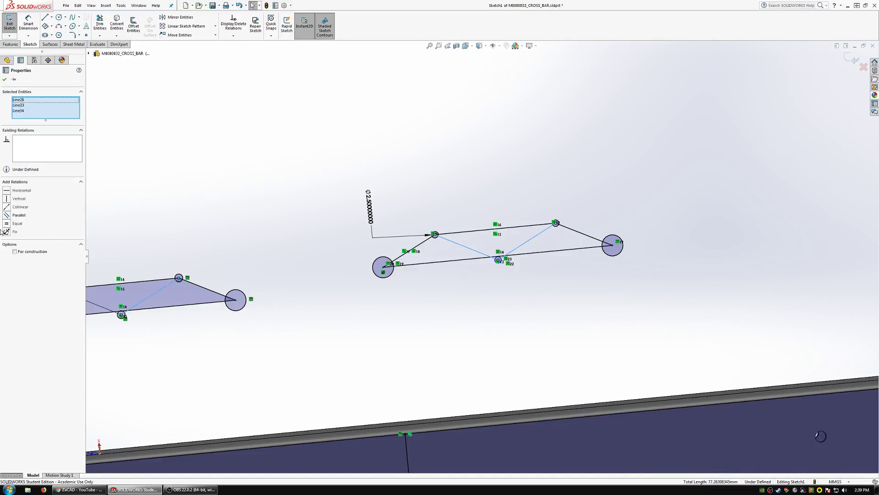
{"action": "left_click", "coordinate": [390, 221]}
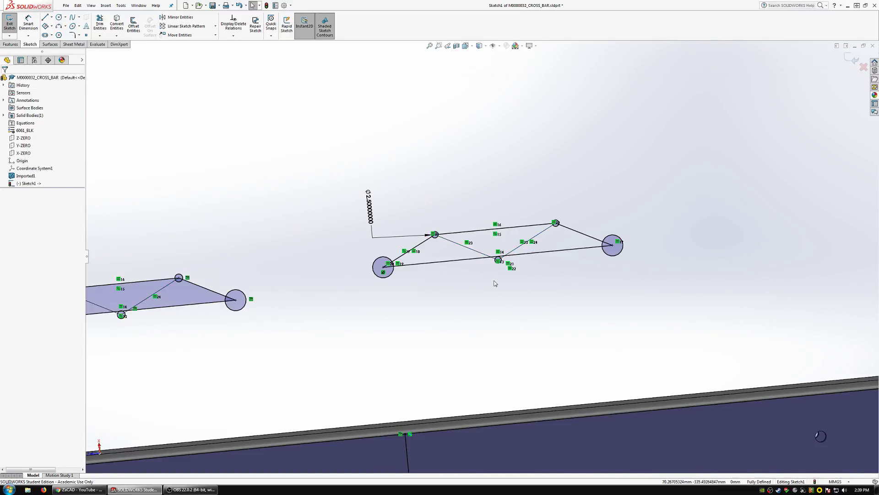
Delete the Fix relation on the copied large circle's centre nearest the original pattern.
{"action": "scroll", "coordinate": [494, 282], "scroll_direction": "up", "scroll_amount": 1}
{"action": "scroll", "coordinate": [495, 281], "scroll_direction": "down", "scroll_amount": 3}
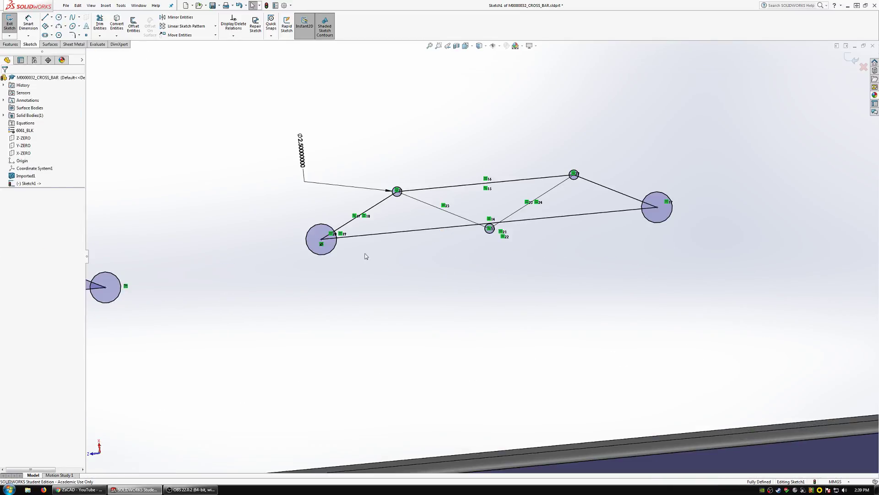
{"action": "left_click", "coordinate": [322, 245]}
{"action": "key", "text": "Delete"}
{"action": "scroll", "coordinate": [397, 253], "scroll_direction": "up", "scroll_amount": 3}
{"action": "scroll", "coordinate": [467, 326], "scroll_direction": "down", "scroll_amount": 1}
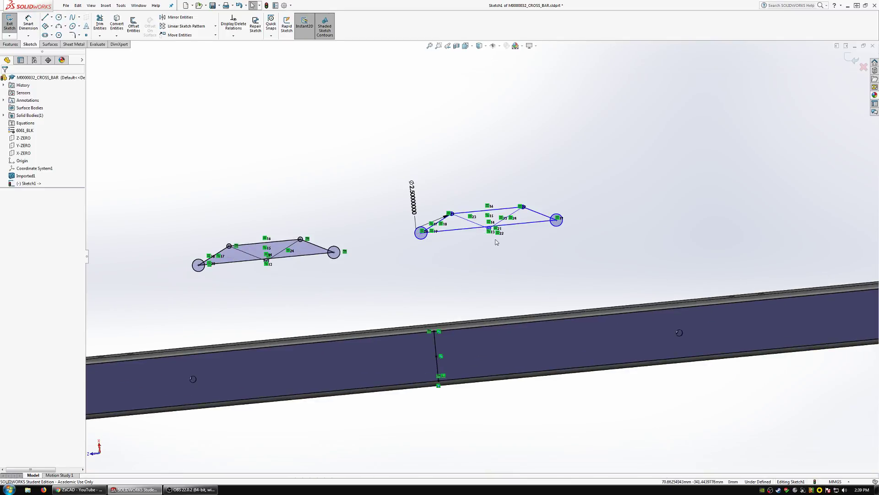
Draw a three-point centre rectangle about 103 mm long around the copied hole pattern, aligned with its slant.
{"action": "scroll", "coordinate": [496, 242], "scroll_direction": "down", "scroll_amount": 3}
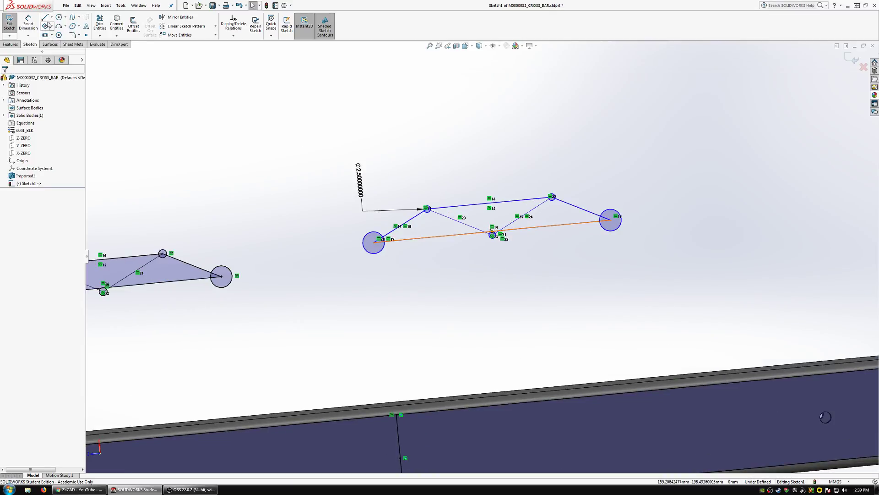
{"action": "left_click", "coordinate": [51, 26]}
{"action": "left_click", "coordinate": [75, 50]}
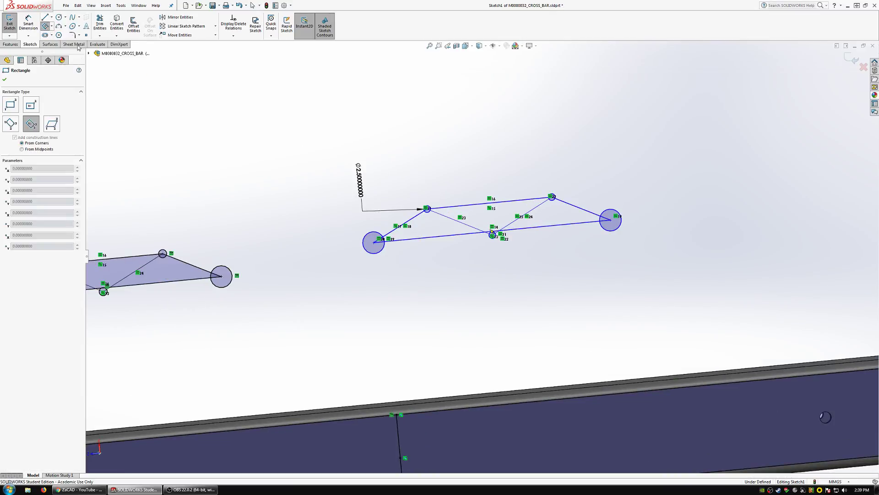
{"action": "left_click", "coordinate": [489, 218]}
{"action": "left_click", "coordinate": [348, 227]}
{"action": "left_click", "coordinate": [345, 182]}
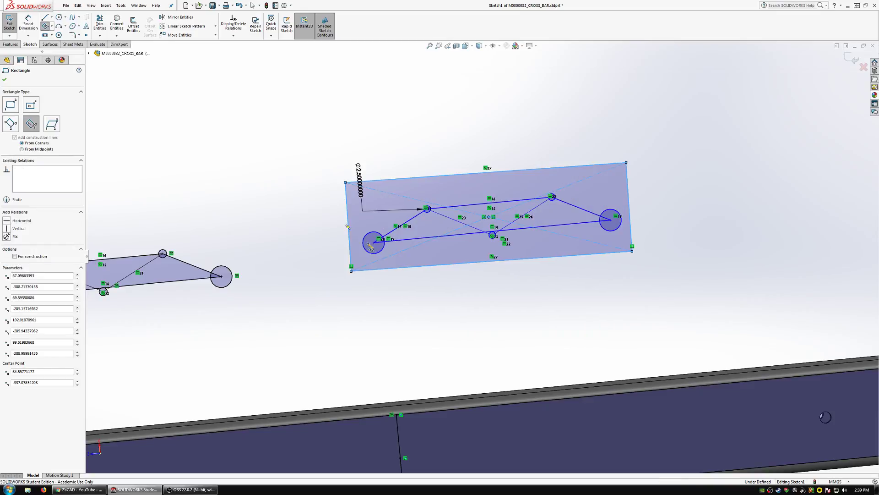
{"action": "key", "text": "Escape"}
Make the rectangle's long side nearest the cross bar tangent to both large circles.
{"action": "left_click", "coordinate": [371, 248]}
{"action": "left_click", "coordinate": [383, 270], "text": "ctrl"}
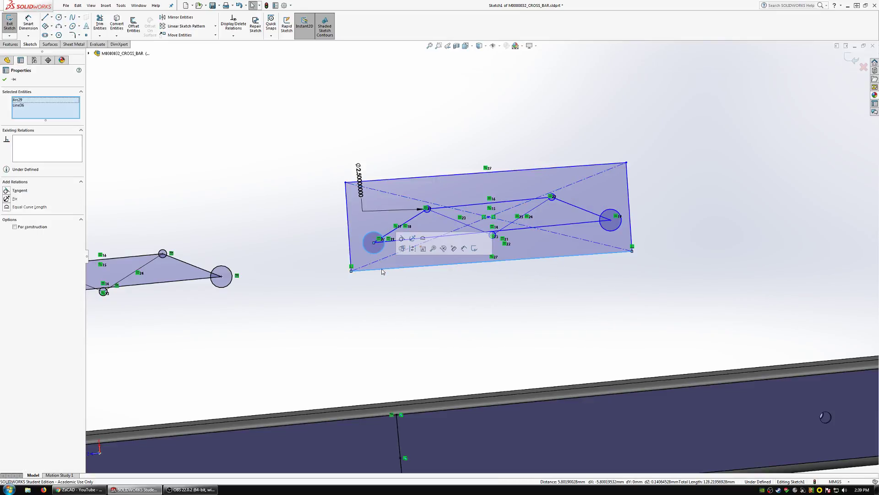
{"action": "left_click", "coordinate": [401, 238]}
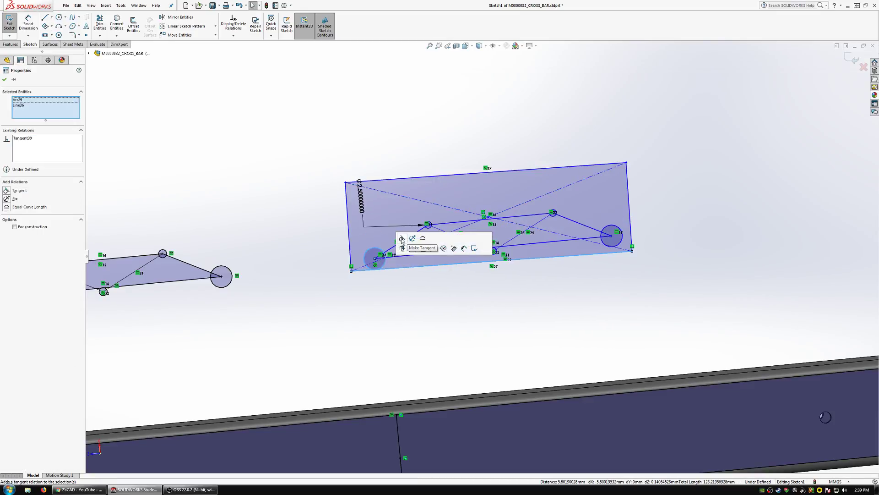
{"action": "left_click", "coordinate": [621, 246]}
{"action": "left_click", "coordinate": [616, 252], "text": "ctrl"}
{"action": "left_click", "coordinate": [638, 225]}
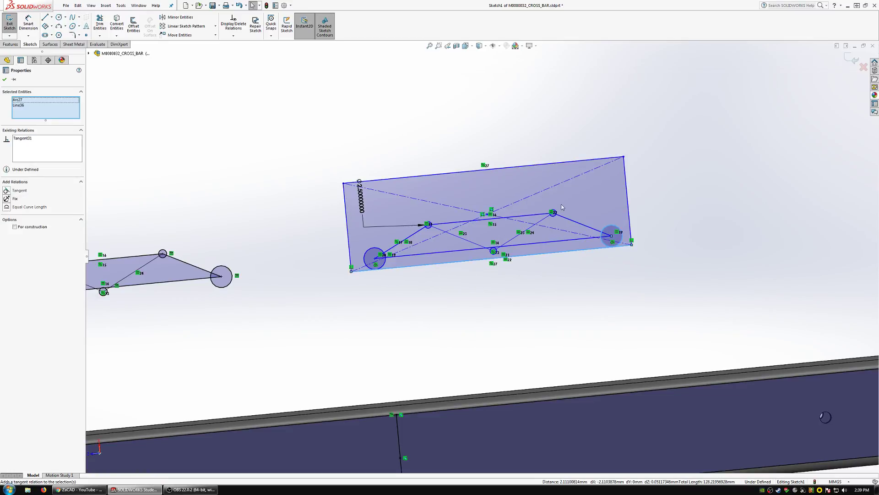
Make the rectangle's upper long side tangent to the upper small circle farthest from the original pattern.
{"action": "left_click", "coordinate": [554, 209]}
{"action": "left_click", "coordinate": [549, 163], "text": "ctrl"}
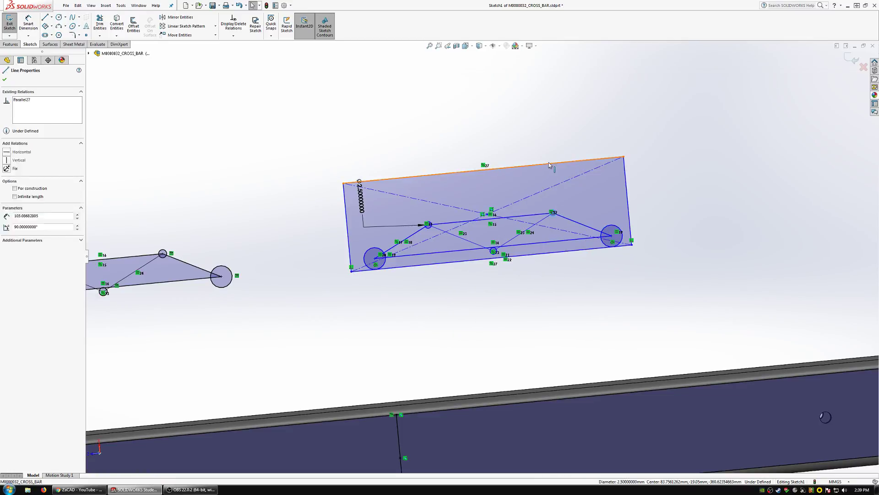
{"action": "left_click", "coordinate": [568, 131]}
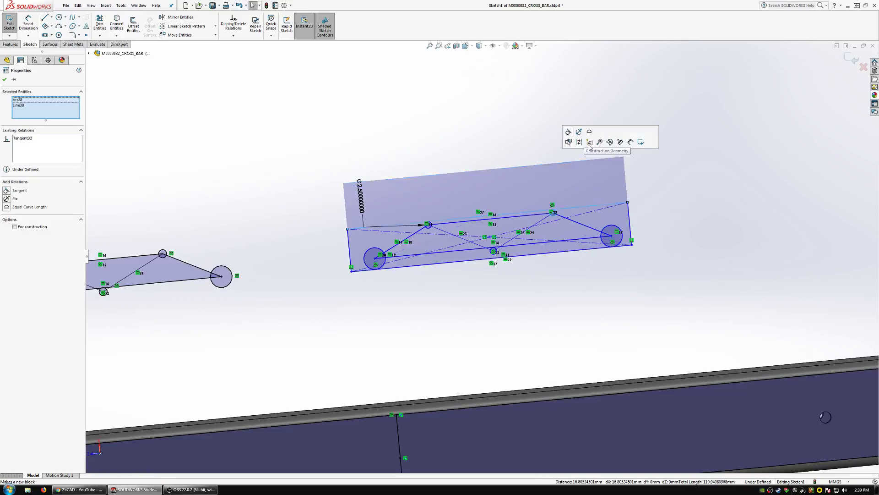
Make each short side of the rectangle tangent to the large circle beside it.
{"action": "left_click", "coordinate": [616, 229]}
{"action": "left_click", "coordinate": [629, 221], "text": "ctrl"}
{"action": "left_click", "coordinate": [650, 194]}
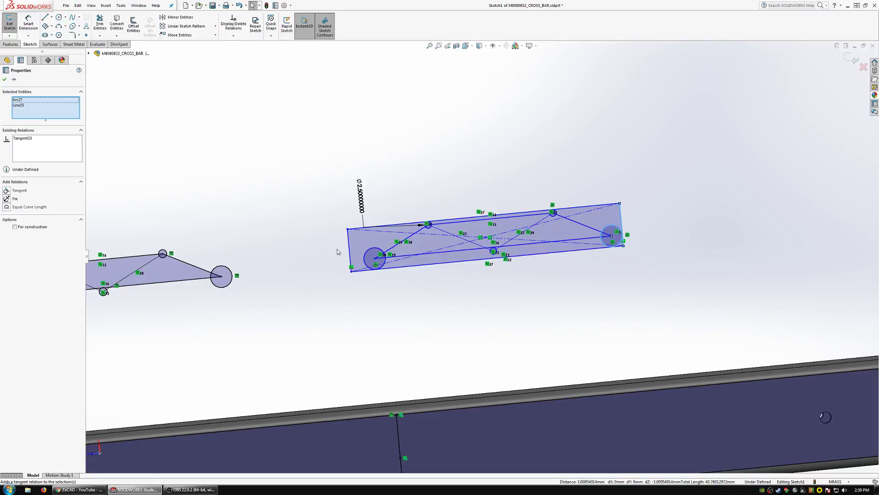
{"action": "left_click", "coordinate": [376, 252]}
{"action": "left_click", "coordinate": [351, 243], "text": "ctrl"}
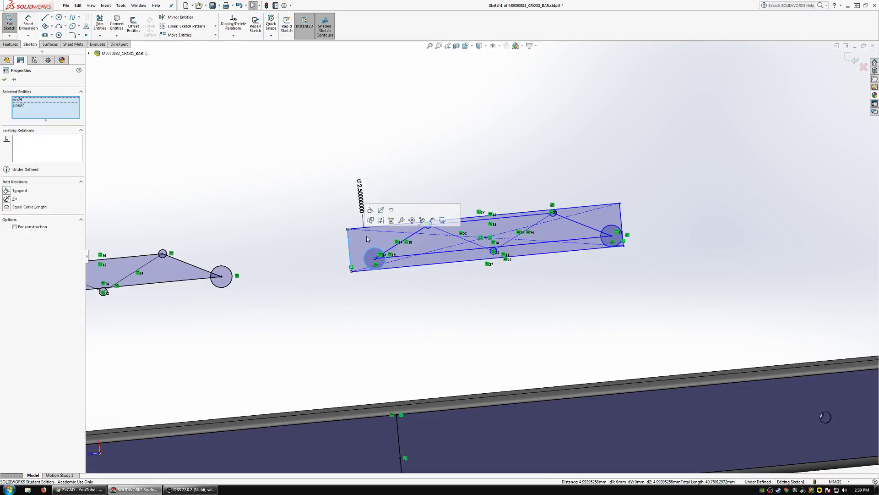
{"action": "left_click", "coordinate": [371, 214]}
{"action": "left_click", "coordinate": [435, 318]}
Centre the rectangle on the cross bar by placing the centre line's midpoint at the midpoint of a rectangle diagonal.
{"action": "scroll", "coordinate": [562, 296], "scroll_direction": "up", "scroll_amount": 4}
{"action": "scroll", "coordinate": [562, 296], "scroll_direction": "down", "scroll_amount": 2}
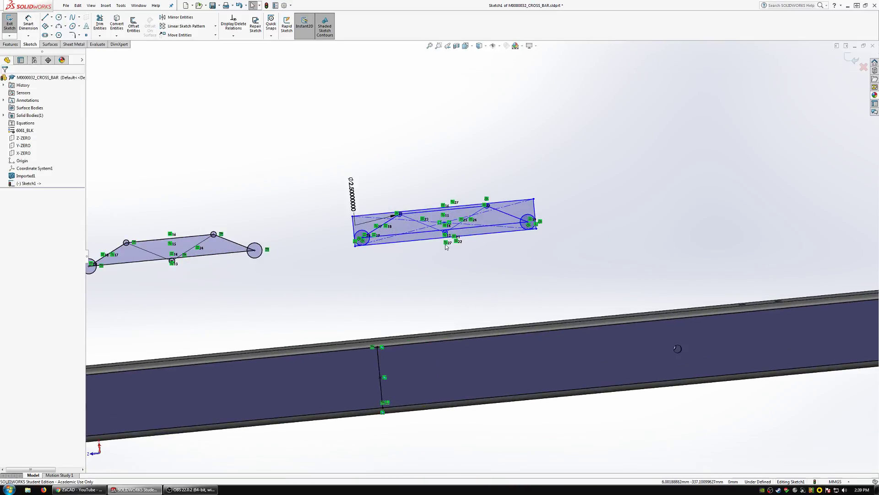
{"action": "left_click", "coordinate": [430, 223]}
{"action": "left_click", "coordinate": [380, 377], "text": "ctrl"}
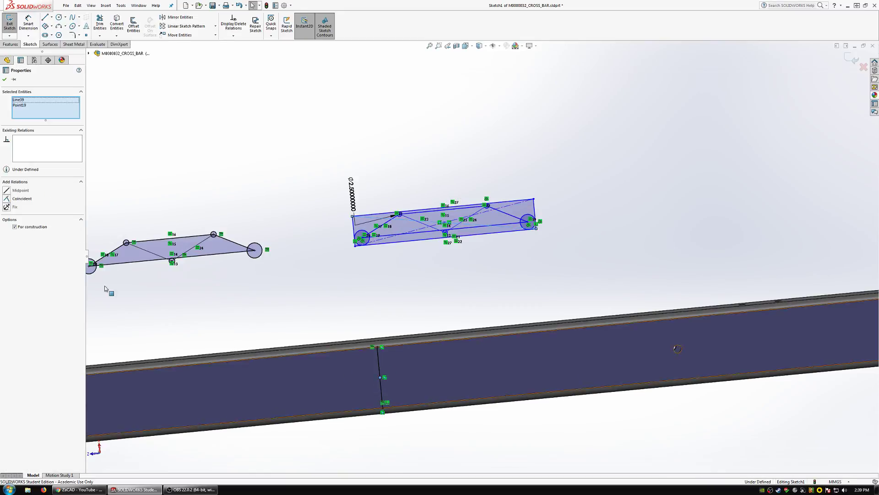
{"action": "key", "text": "Escape"}
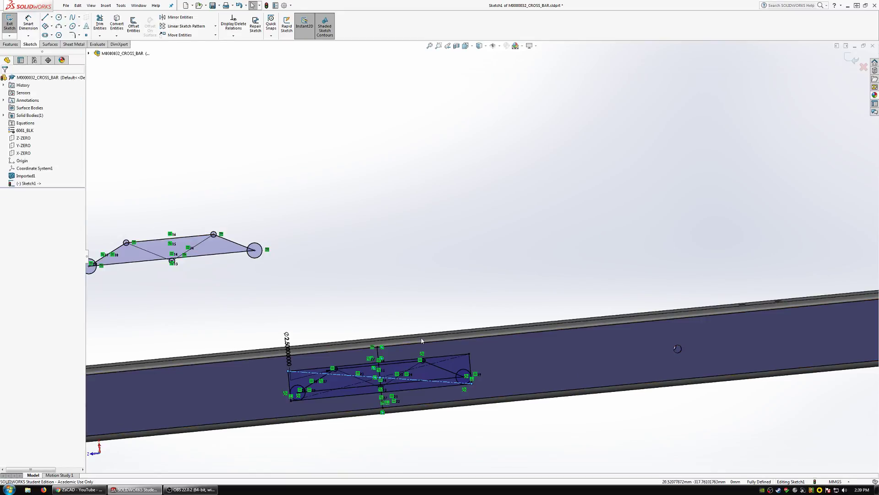
Convert the four sides of the rectangle around the holes to construction geometry.
{"action": "scroll", "coordinate": [438, 367], "scroll_direction": "up", "scroll_amount": 4}
{"action": "scroll", "coordinate": [441, 369], "scroll_direction": "down", "scroll_amount": 5}
{"action": "scroll", "coordinate": [416, 271], "scroll_direction": "down", "scroll_amount": 1}
{"action": "scroll", "coordinate": [416, 274], "scroll_direction": "down", "scroll_amount": 2}
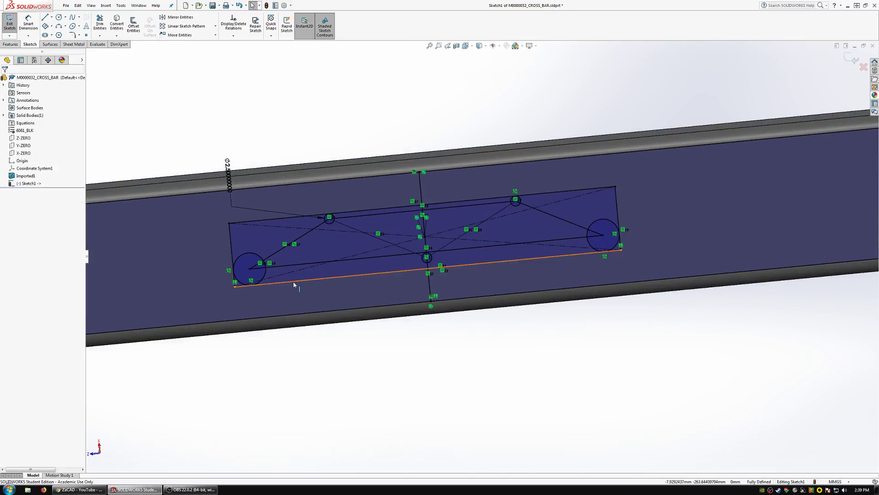
{"action": "left_click", "coordinate": [295, 281]}
{"action": "left_click", "coordinate": [231, 248], "text": "ctrl"}
{"action": "left_click", "coordinate": [300, 218], "text": "ctrl"}
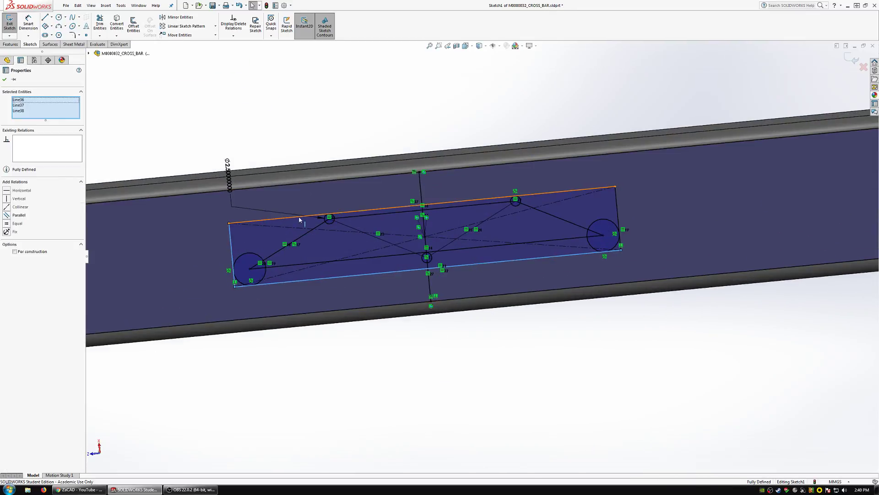
{"action": "left_click", "coordinate": [618, 203], "text": "ctrl"}
{"action": "left_click", "coordinate": [25, 253]}
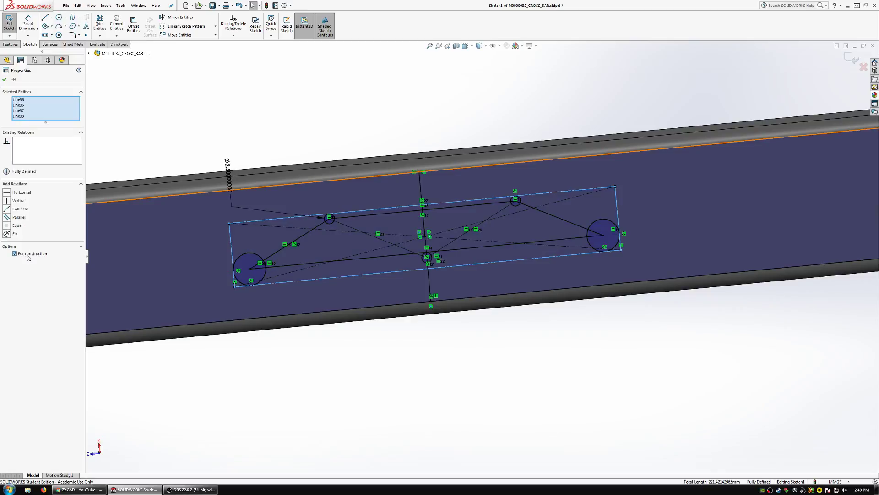
Convert the outline lines along the cross bar's edges to construction geometry.
{"action": "scroll", "coordinate": [348, 293], "scroll_direction": "up", "scroll_amount": 9}
{"action": "mouse_move", "coordinate": [643, 294]}
{"action": "left_mouse_down"}
{"action": "mouse_move", "coordinate": [679, 188]}
{"action": "mouse_move", "coordinate": [550, 220]}
{"action": "mouse_move", "coordinate": [213, 259]}
{"action": "left_mouse_up"}
{"action": "left_click", "coordinate": [17, 252]}
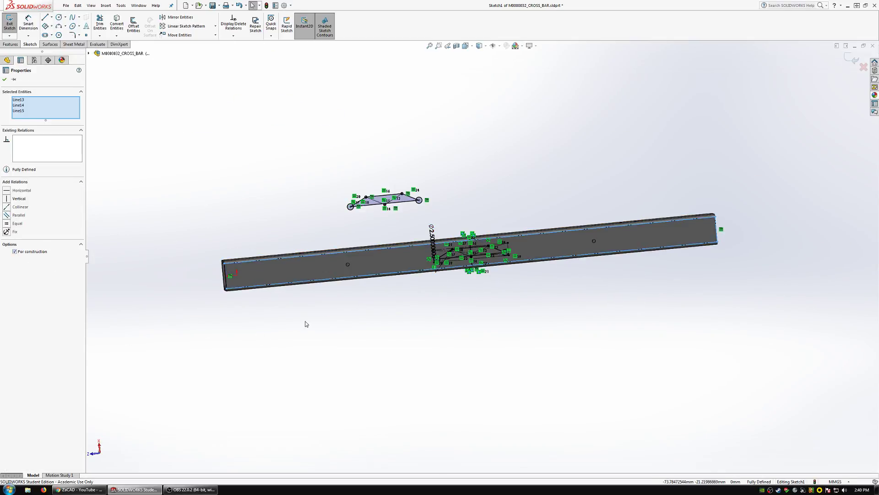
{"action": "mouse_move", "coordinate": [293, 328]}
{"action": "left_mouse_down"}
{"action": "mouse_move", "coordinate": [157, 284]}
{"action": "mouse_move", "coordinate": [256, 231]}
{"action": "left_mouse_up"}
Convert all circles and lines of the original hole pattern above the bar to construction geometry.
{"action": "left_click_drag", "start_coordinate": [384, 223], "coordinate": [249, 206]}
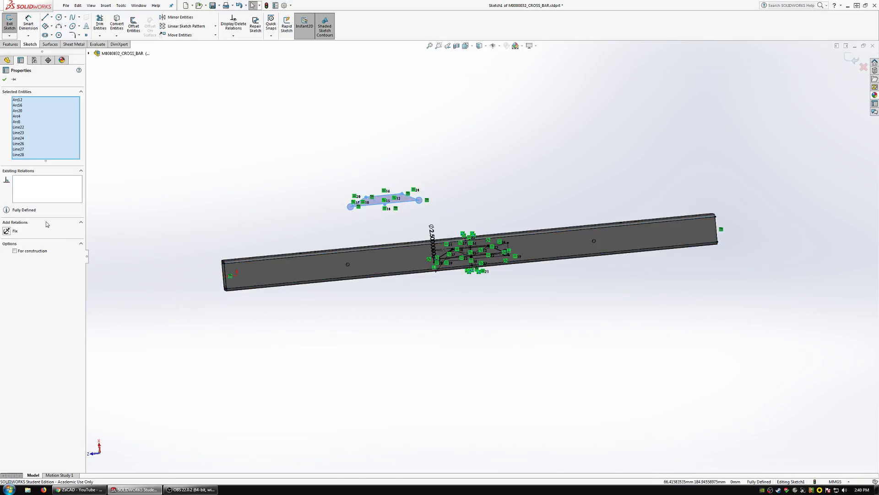
{"action": "left_click", "coordinate": [229, 206]}
{"action": "scroll", "coordinate": [472, 272], "scroll_direction": "down", "scroll_amount": 6}
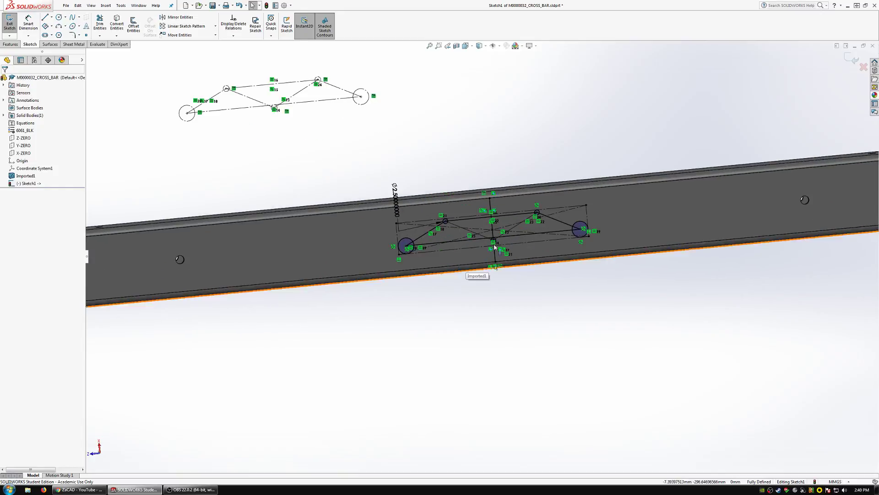
{"action": "scroll", "coordinate": [492, 246], "scroll_direction": "up", "scroll_amount": 4}
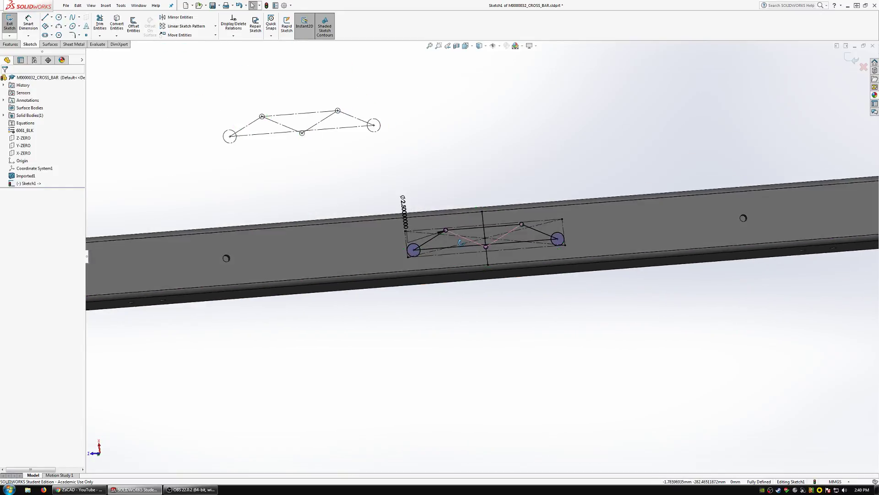
{"action": "left_click", "coordinate": [9, 45]}
{"action": "left_click", "coordinate": [105, 25]}
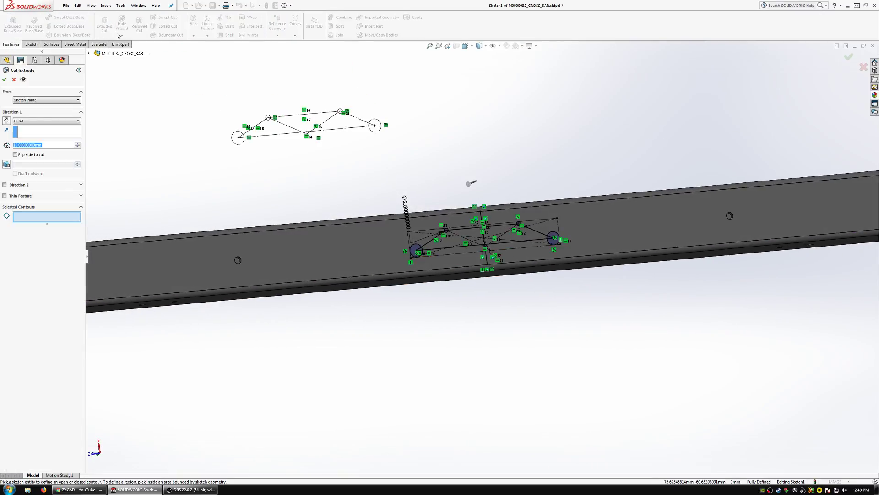
{"action": "scroll", "coordinate": [502, 241], "scroll_direction": "down", "scroll_amount": 5}
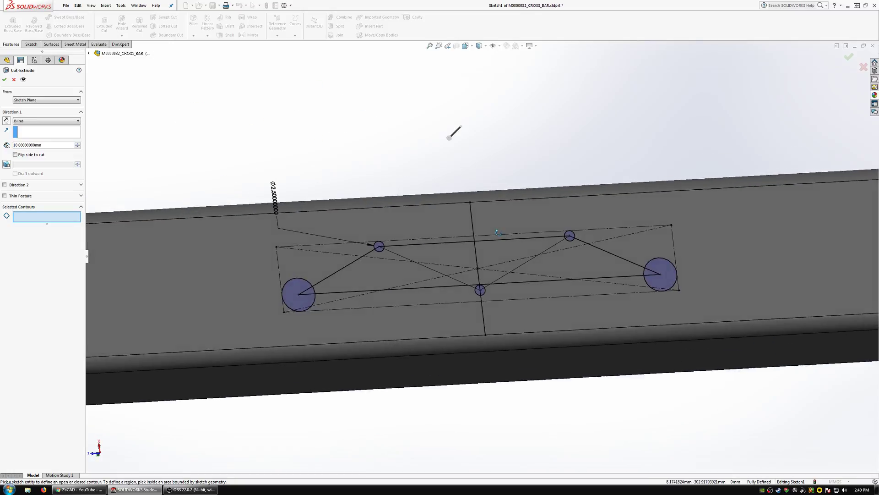
{"action": "scroll", "coordinate": [504, 247], "scroll_direction": "up", "scroll_amount": 3}
{"action": "key", "text": "Escape"}
Leave the cut command and convert every entity of the hole pattern sketch to construction geometry.
{"action": "key", "text": "ctrl+a"}
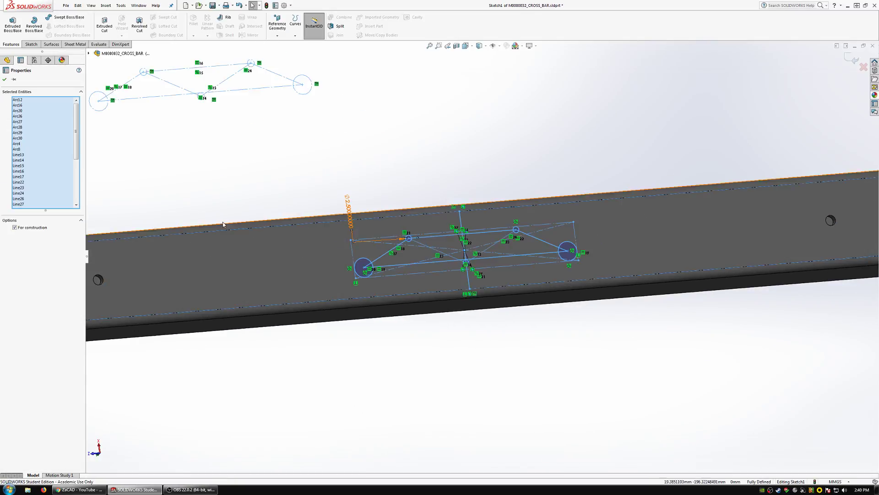
{"action": "left_click", "coordinate": [32, 228]}
{"action": "left_click", "coordinate": [37, 228]}
{"action": "left_click", "coordinate": [271, 167]}
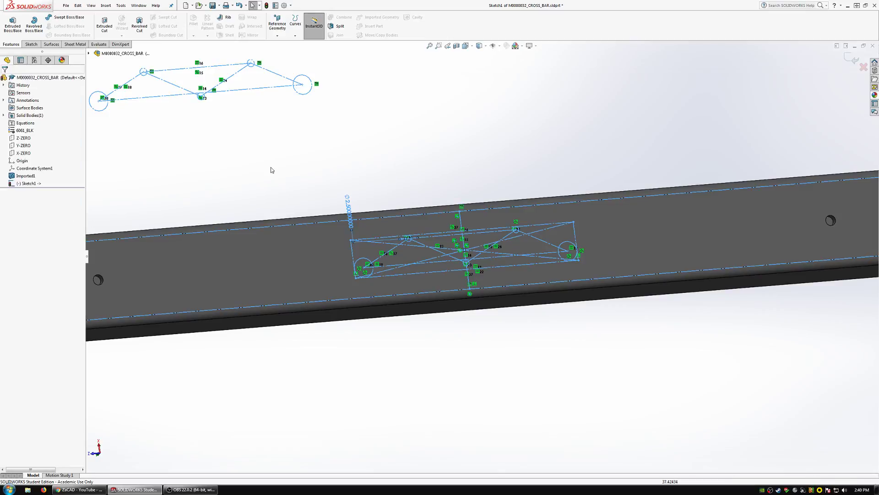
Turn the five hole circles on the cross bar back into regular sketch geometry.
{"action": "scroll", "coordinate": [534, 275], "scroll_direction": "down", "scroll_amount": 4}
{"action": "left_click", "coordinate": [575, 235]}
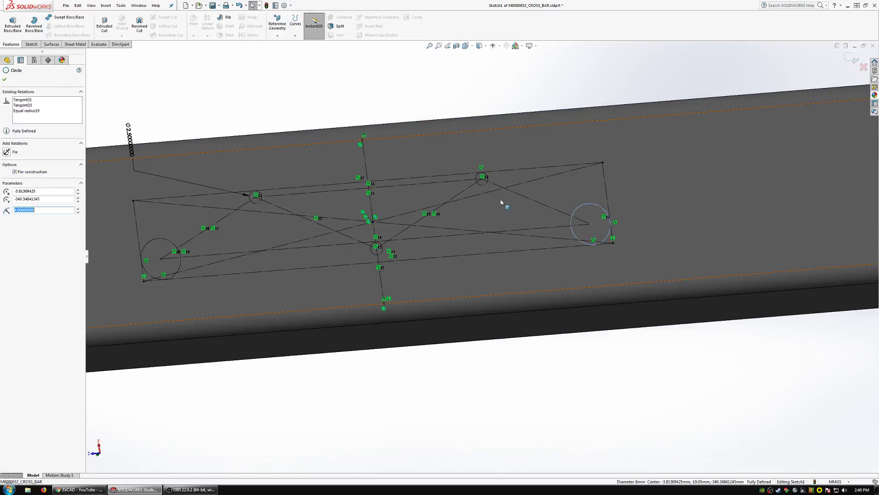
{"action": "left_click", "coordinate": [483, 183], "text": "ctrl"}
{"action": "left_click", "coordinate": [379, 252], "text": "ctrl"}
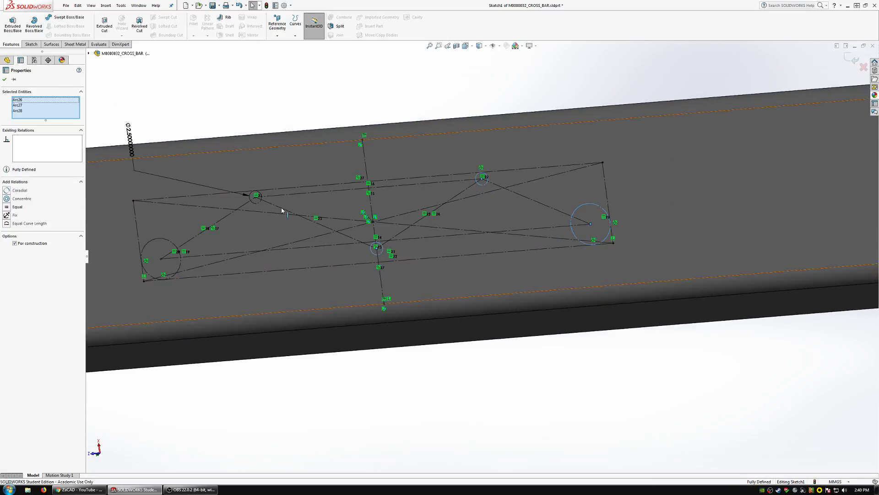
{"action": "left_click", "coordinate": [260, 202], "text": "ctrl"}
{"action": "left_click", "coordinate": [142, 244], "text": "ctrl"}
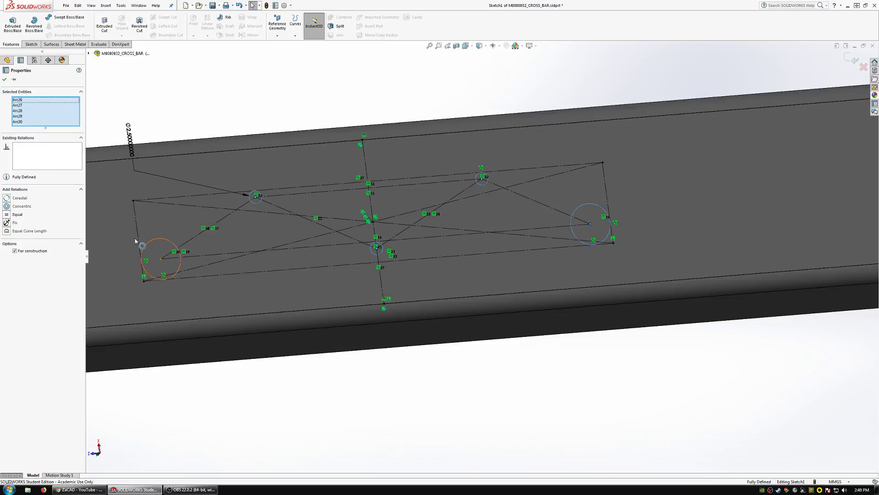
{"action": "left_click", "coordinate": [26, 250]}
Cut the five circles into the cross bar with a blind extruded cut 10 mm deep.
{"action": "scroll", "coordinate": [357, 230], "scroll_direction": "up", "scroll_amount": 5}
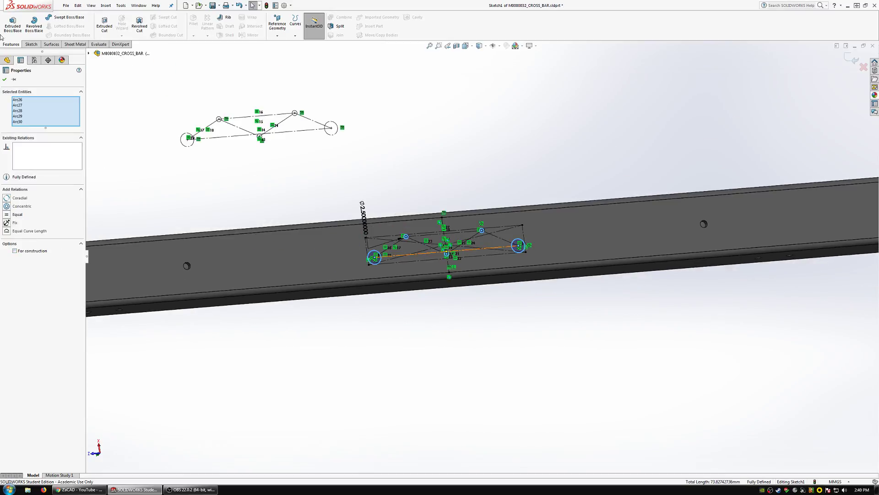
{"action": "left_click", "coordinate": [104, 23]}
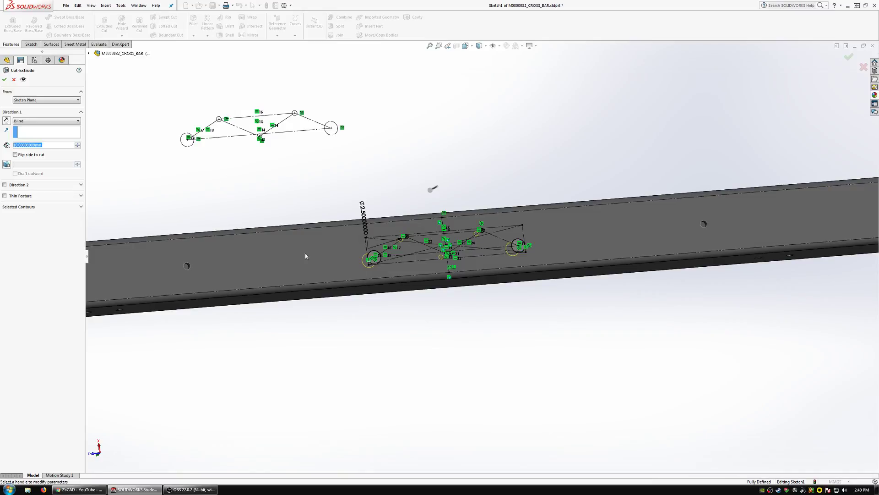
{"action": "middle_click_drag", "start_coordinate": [306, 256], "coordinate": [264, 211]}
{"action": "left_click", "coordinate": [5, 80]}
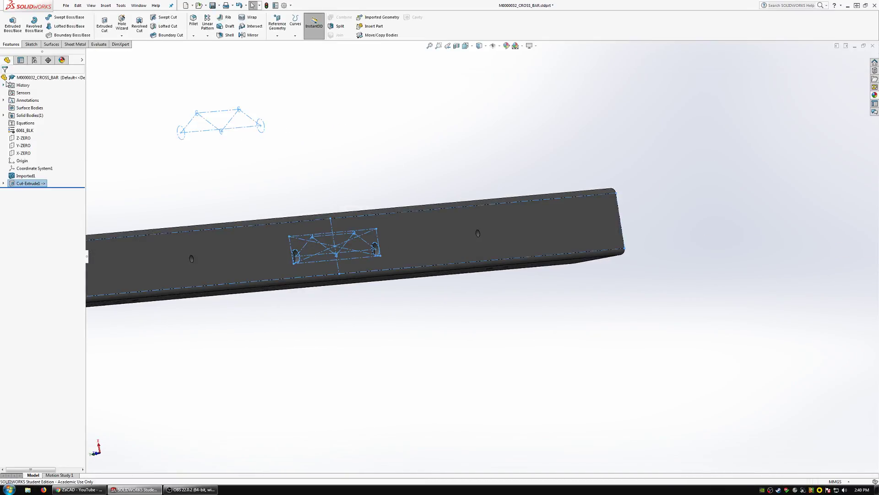
Break all external references of the part M0000032_CROSS_BAR.
{"action": "right_click", "coordinate": [19, 78]}
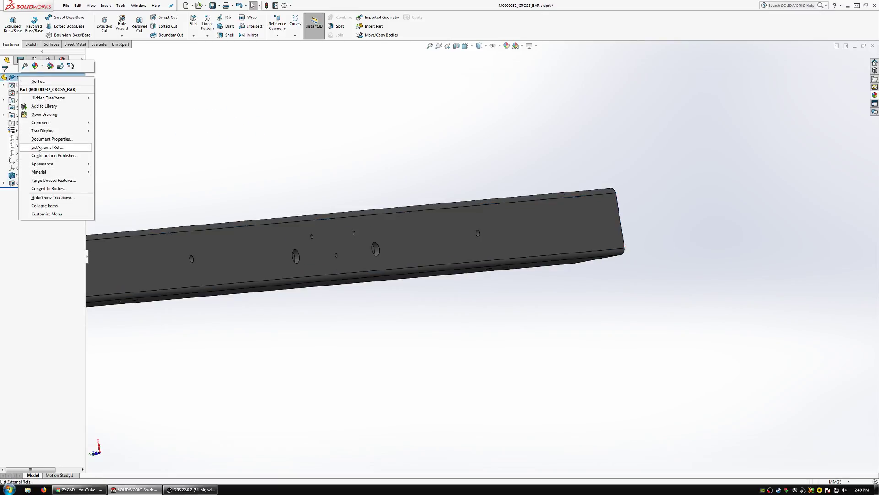
{"action": "left_click", "coordinate": [39, 147]}
{"action": "left_click", "coordinate": [359, 292]}
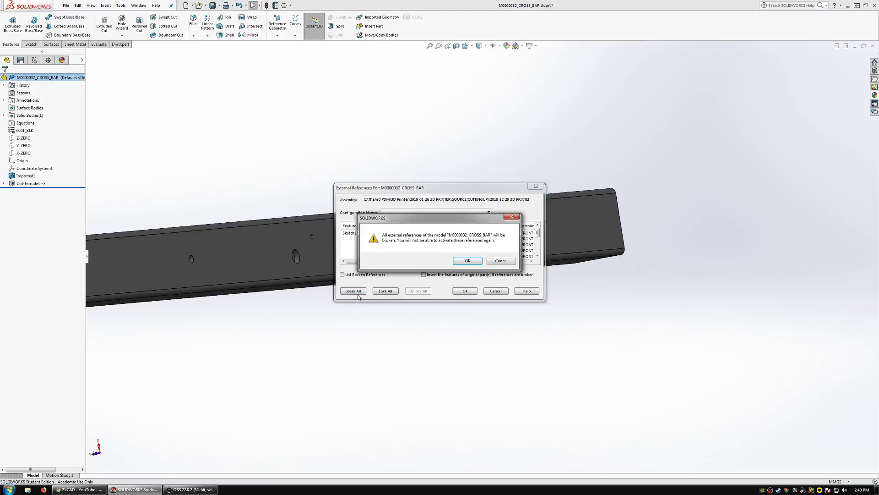
{"action": "left_click", "coordinate": [471, 263]}
{"action": "left_click", "coordinate": [468, 291]}
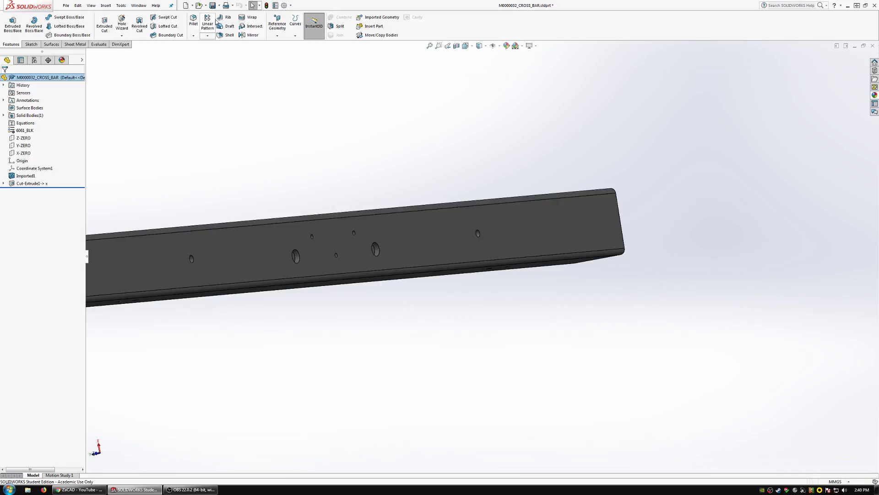
Return to the 2018-12-29 3D PRINTER assembly document.
{"action": "left_click", "coordinate": [140, 5]}
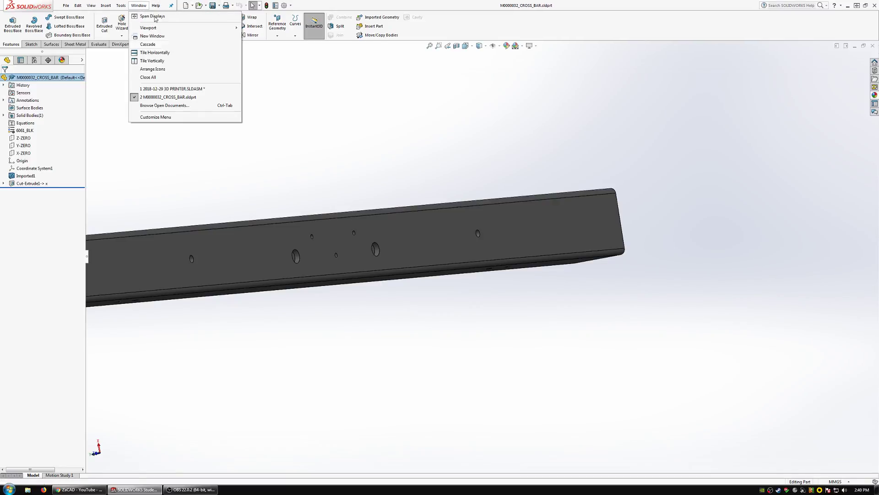
{"action": "left_click", "coordinate": [170, 90]}
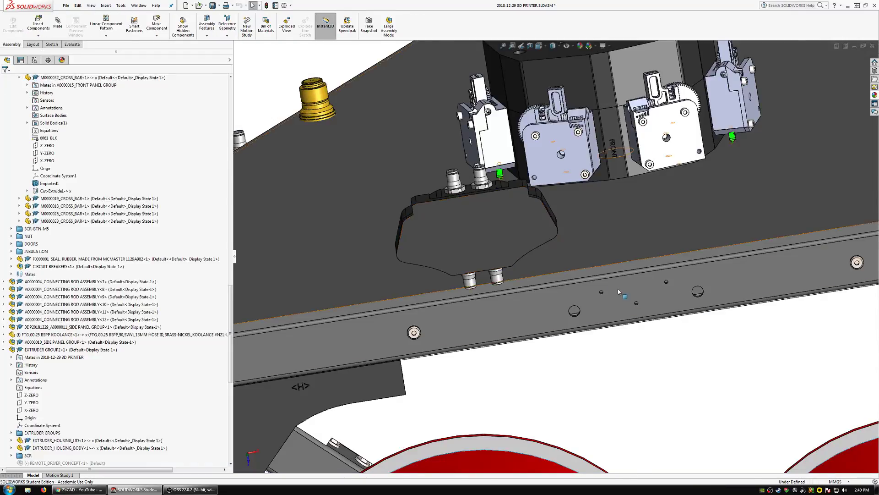
{"action": "middle_click_drag", "start_coordinate": [618, 292], "coordinate": [577, 288]}
{"action": "left_click", "coordinate": [586, 271]}
{"action": "scroll", "coordinate": [581, 270], "scroll_direction": "up", "scroll_amount": 5}
Hide the side panels M0000002_SIDE PANEL and M0000001_SIDE PANEL on the two sides of the printer.
{"action": "left_click", "coordinate": [349, 287]}
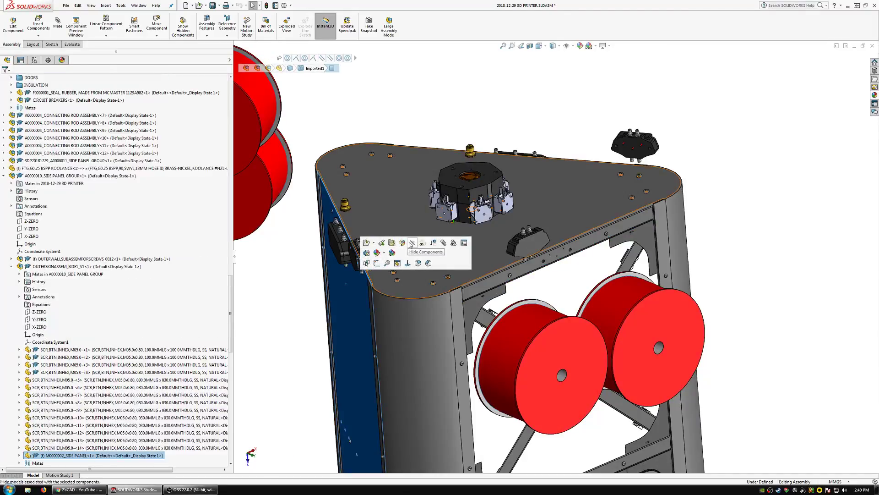
{"action": "middle_click_drag", "start_coordinate": [416, 252], "coordinate": [310, 308]}
{"action": "left_click", "coordinate": [642, 274]}
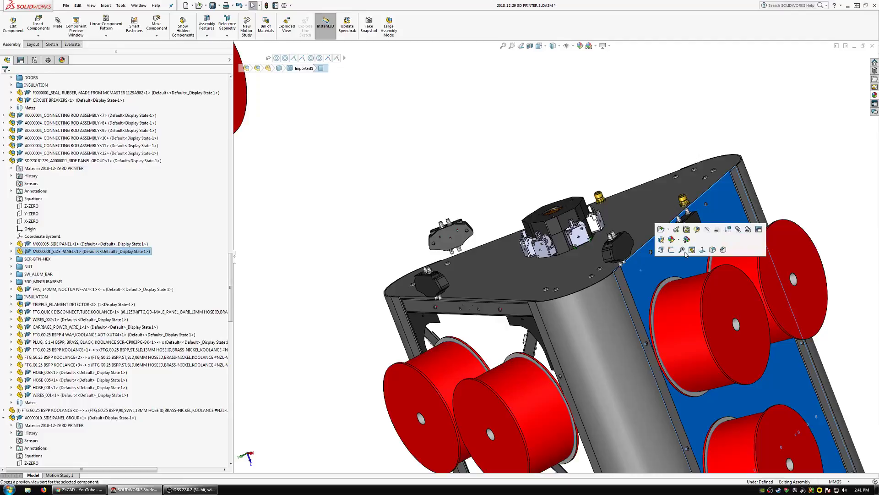
{"action": "left_click", "coordinate": [708, 231]}
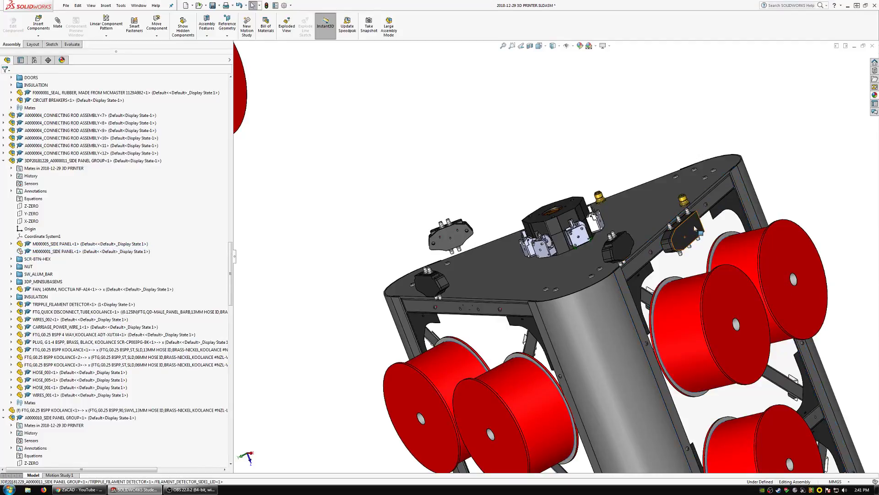
Hide the TRIPPLE_FILAMENT DETECTOR subassembly in each of the two side panel groups.
{"action": "left_click", "coordinate": [694, 228]}
{"action": "left_click", "coordinate": [67, 298]}
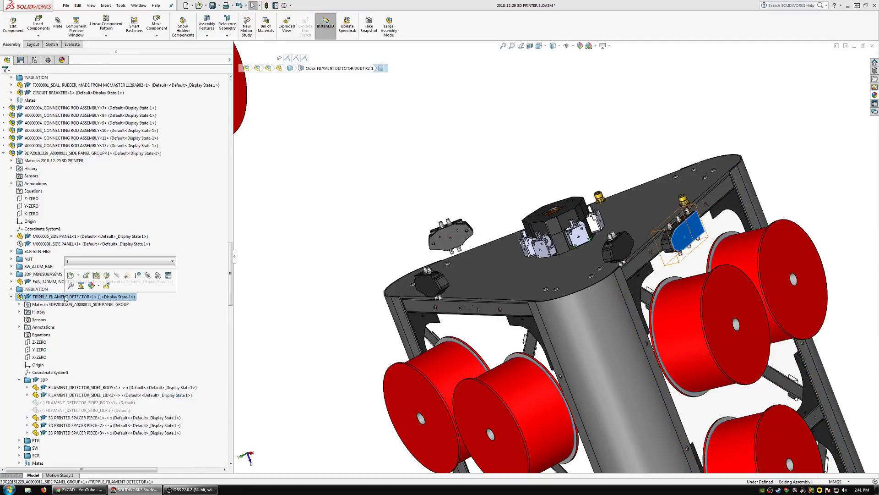
{"action": "left_click", "coordinate": [115, 276]}
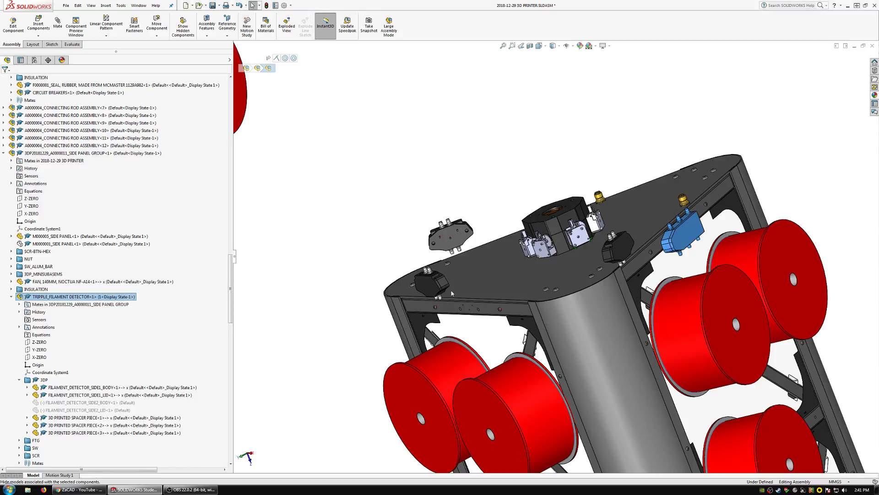
{"action": "mouse_move", "coordinate": [458, 284]}
{"action": "middle_mouse_down"}
{"action": "mouse_move", "coordinate": [439, 293]}
{"action": "mouse_move", "coordinate": [451, 298]}
{"action": "middle_mouse_up"}
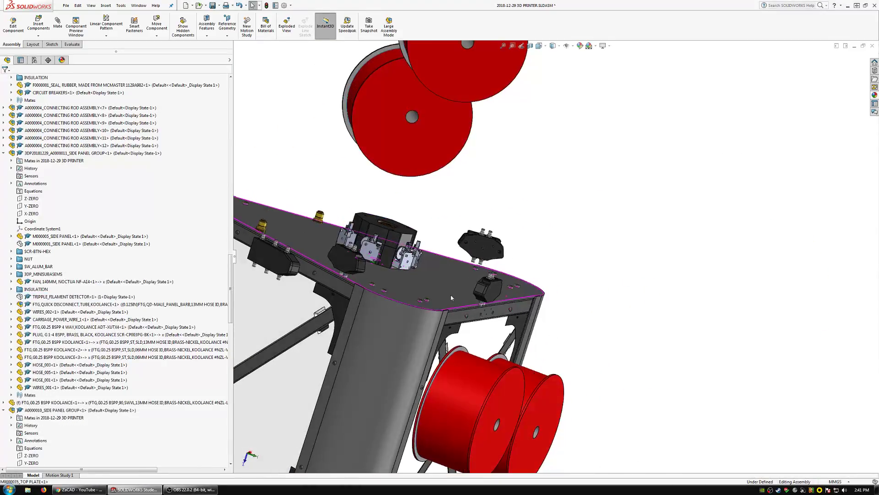
{"action": "left_click", "coordinate": [281, 270]}
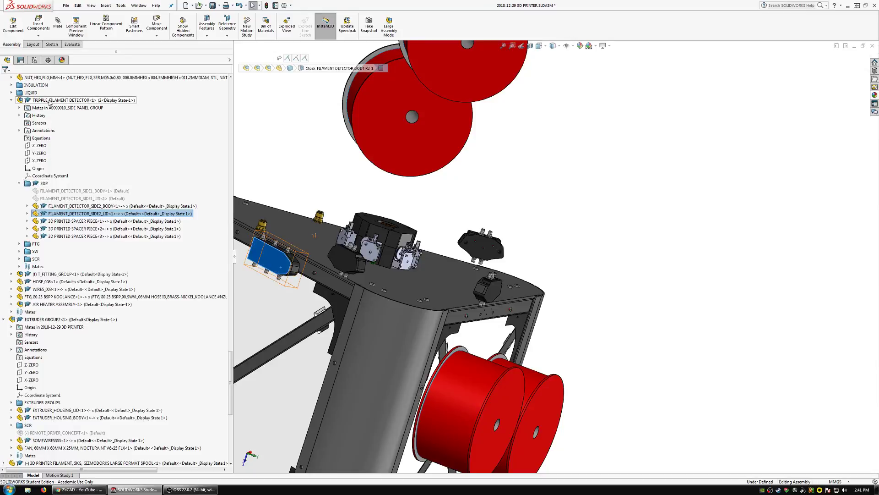
{"action": "left_click", "coordinate": [50, 101]}
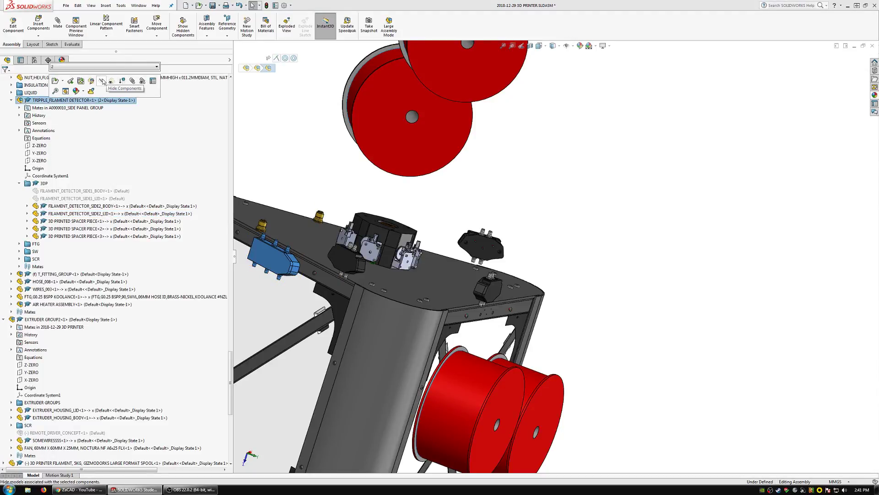
{"action": "left_click", "coordinate": [103, 81]}
Examine the open sides of the printer, the filament spools and the upper cross bars from several angles.
{"action": "middle_click_drag", "start_coordinate": [293, 256], "coordinate": [610, 306]}
{"action": "scroll", "coordinate": [660, 381], "scroll_direction": "down", "scroll_amount": 3}
{"action": "scroll", "coordinate": [610, 306], "scroll_direction": "up", "scroll_amount": 1}
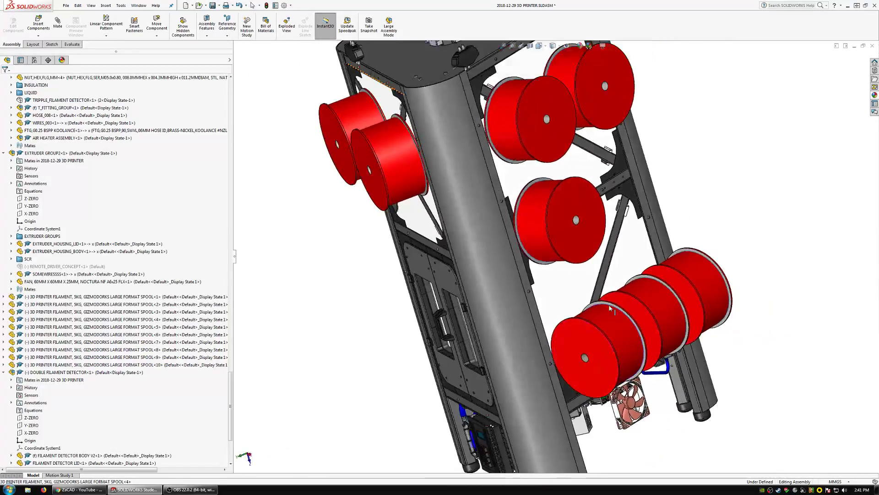
{"action": "scroll", "coordinate": [609, 306], "scroll_direction": "up", "scroll_amount": 3}
{"action": "scroll", "coordinate": [500, 187], "scroll_direction": "down", "scroll_amount": 6}
{"action": "middle_click", "coordinate": [501, 187]}
{"action": "middle_click_drag", "start_coordinate": [303, 202], "coordinate": [305, 328]}
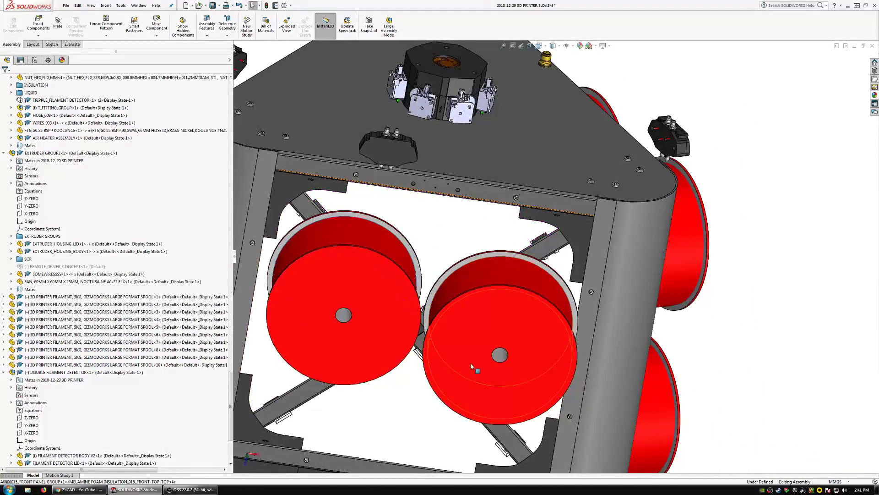
{"action": "middle_click_drag", "start_coordinate": [464, 237], "coordinate": [365, 215]}
{"action": "scroll", "coordinate": [409, 199], "scroll_direction": "down", "scroll_amount": 3}
{"action": "scroll", "coordinate": [409, 199], "scroll_direction": "up", "scroll_amount": 3}
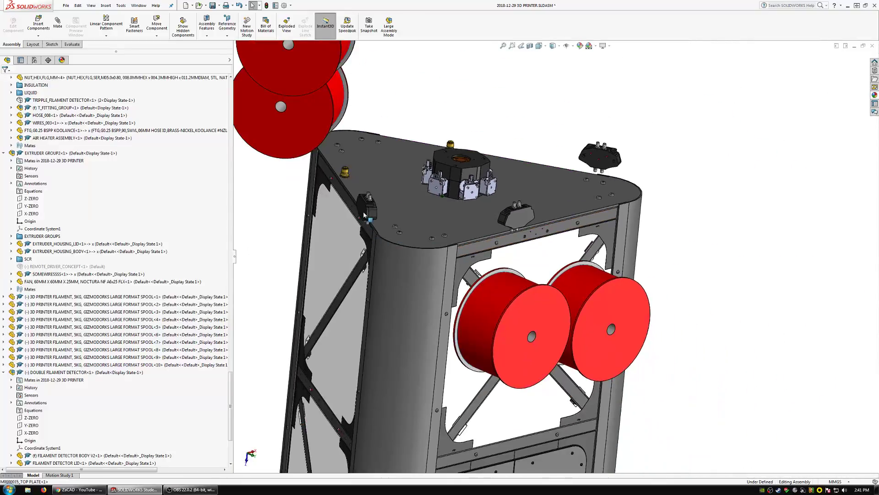
Copy the side's upper cross bar M0000031_CROSS_BAR and place the copy in the empty space beside the printer.
{"action": "left_click", "coordinate": [354, 209]}
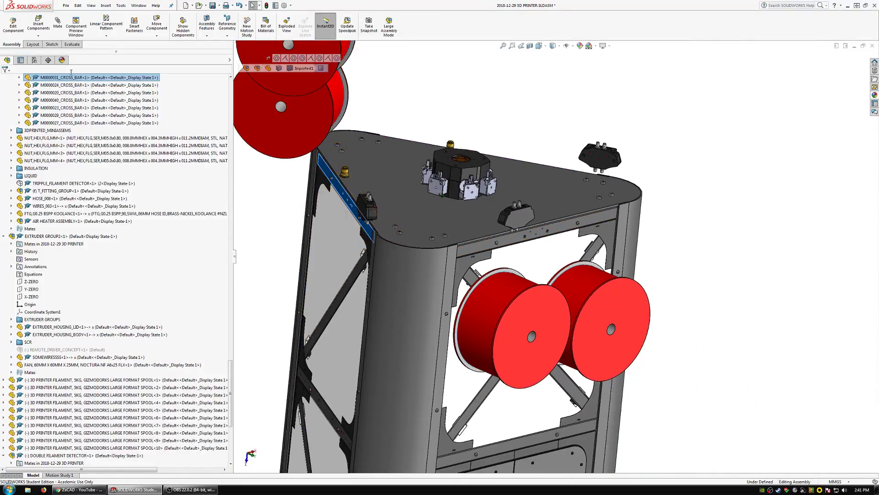
{"action": "left_click", "coordinate": [755, 185]}
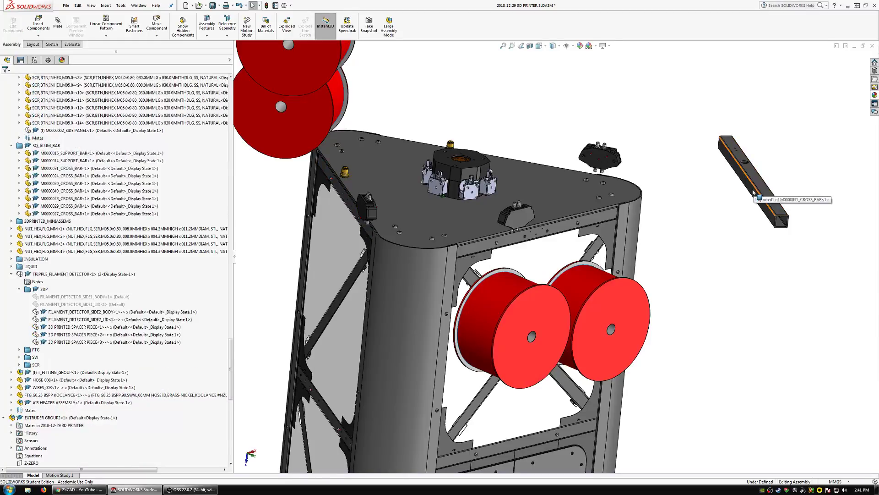
{"action": "scroll", "coordinate": [753, 191], "scroll_direction": "down", "scroll_amount": 3}
{"action": "right_click_drag", "start_coordinate": [744, 229], "coordinate": [827, 232]}
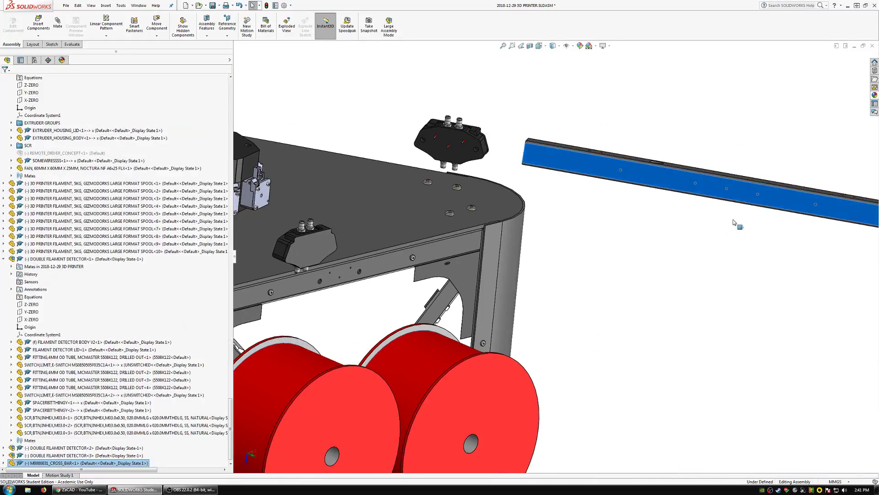
Open the copied M0000031_CROSS_BAR in position as a part in its own window.
{"action": "scroll", "coordinate": [696, 205], "scroll_direction": "up", "scroll_amount": 6}
{"action": "scroll", "coordinate": [629, 228], "scroll_direction": "down", "scroll_amount": 5}
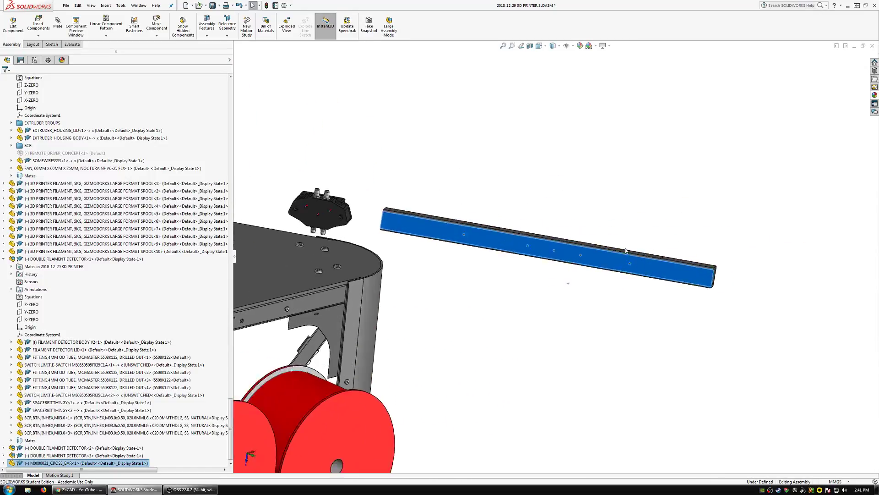
{"action": "scroll", "coordinate": [556, 243], "scroll_direction": "down", "scroll_amount": 3}
{"action": "scroll", "coordinate": [556, 244], "scroll_direction": "up", "scroll_amount": 3}
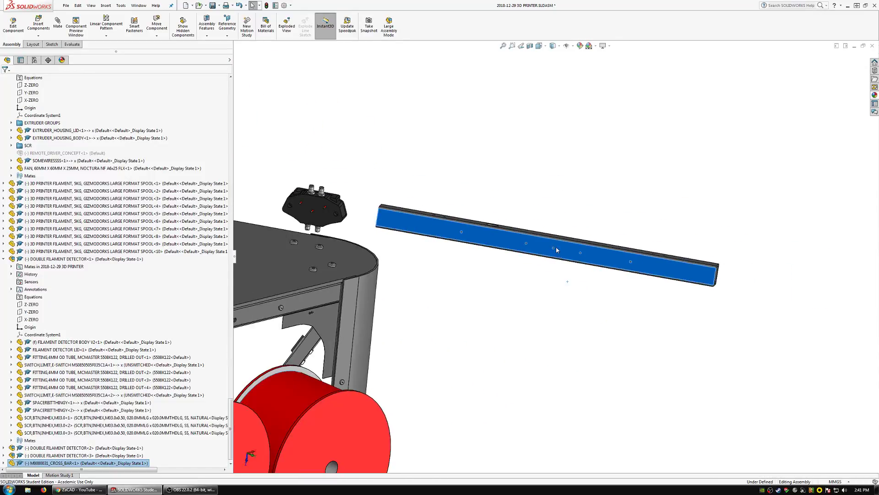
{"action": "scroll", "coordinate": [557, 250], "scroll_direction": "down", "scroll_amount": 3}
{"action": "left_click", "coordinate": [559, 254]}
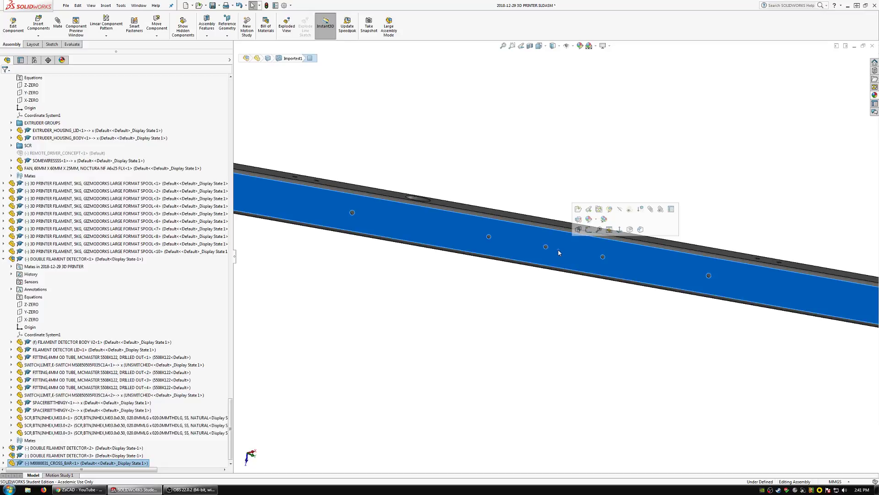
{"action": "left_click", "coordinate": [589, 209]}
Sketch a corner rectangle about 127 mm by 17 mm around the three middle holes on the cross bar's side face.
{"action": "scroll", "coordinate": [495, 260], "scroll_direction": "down", "scroll_amount": 3}
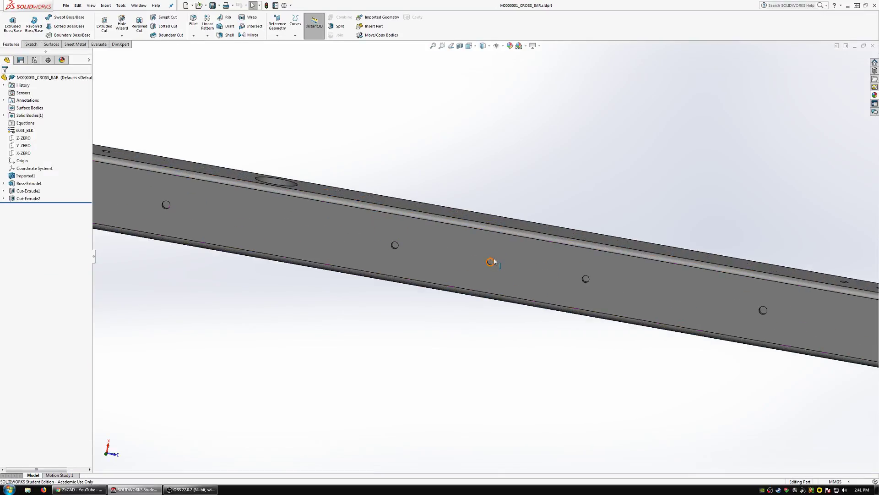
{"action": "mouse_move", "coordinate": [495, 262]}
{"action": "middle_mouse_down"}
{"action": "mouse_move", "coordinate": [413, 263]}
{"action": "mouse_move", "coordinate": [494, 253]}
{"action": "middle_mouse_up"}
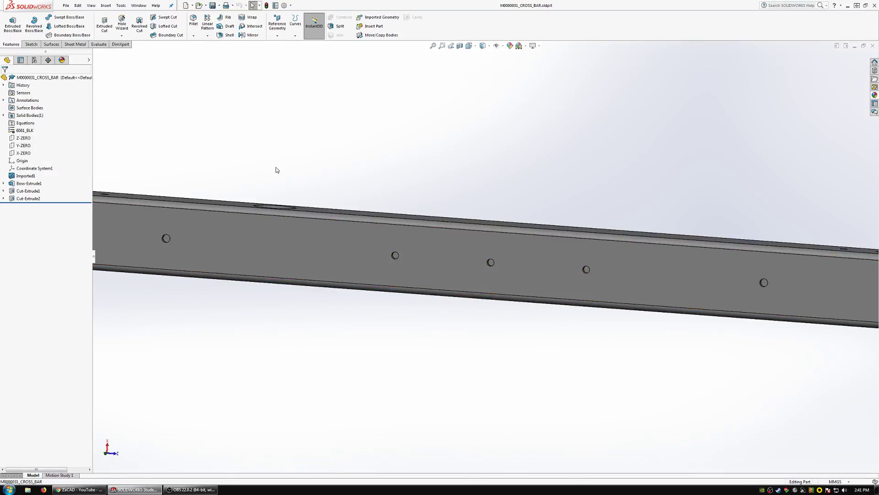
{"action": "left_click", "coordinate": [33, 44]}
{"action": "left_click", "coordinate": [10, 24]}
{"action": "left_click", "coordinate": [376, 234]}
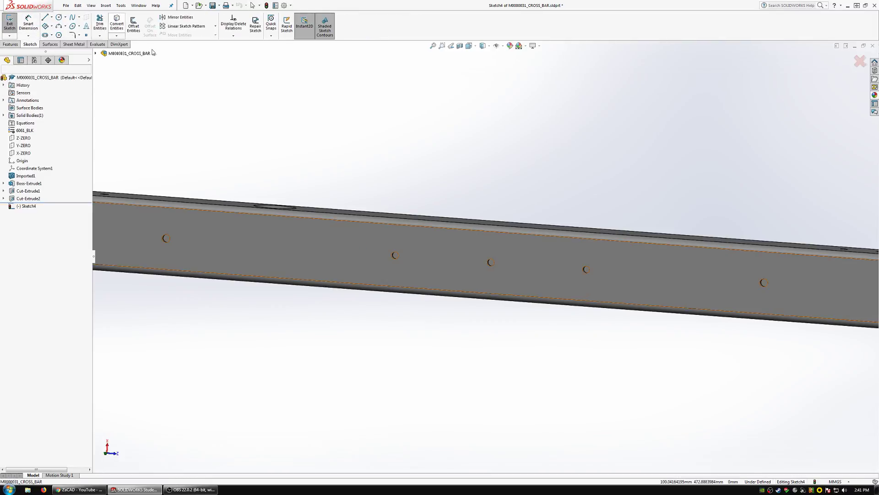
{"action": "left_click", "coordinate": [52, 27]}
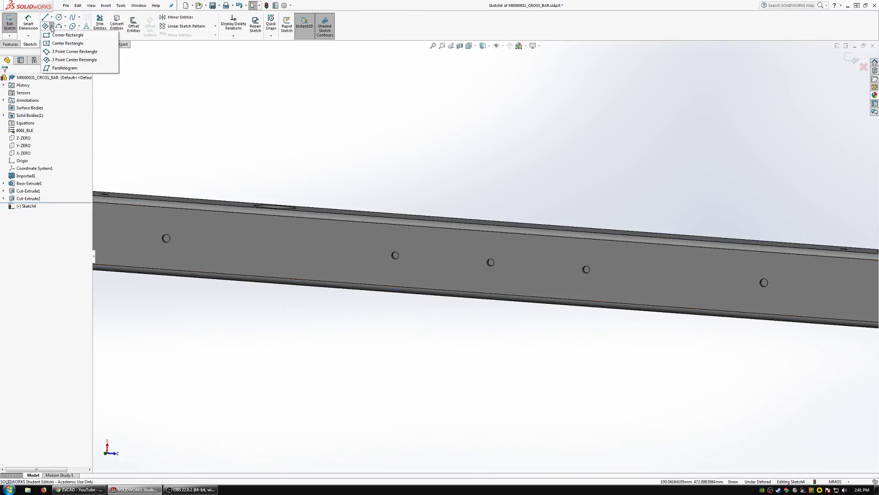
{"action": "left_click", "coordinate": [67, 35]}
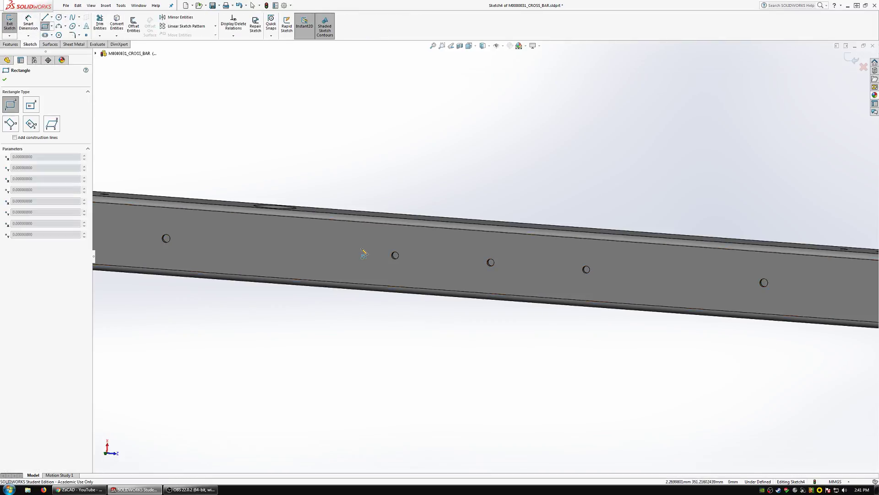
{"action": "left_click", "coordinate": [602, 283]}
Fill the three holes by extruding the rectangle Up To Surface to the wall's inner face, and save and close the part.
{"action": "key", "text": "f"}
{"action": "left_click", "coordinate": [10, 44]}
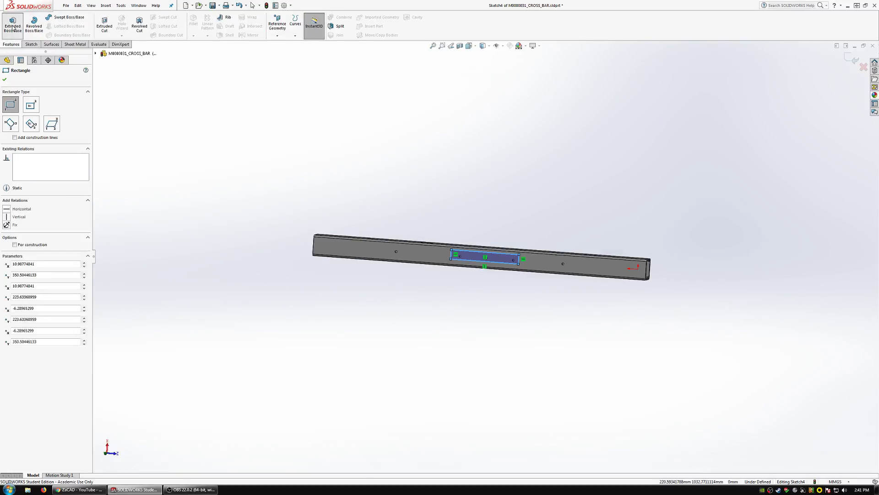
{"action": "left_click", "coordinate": [13, 24]}
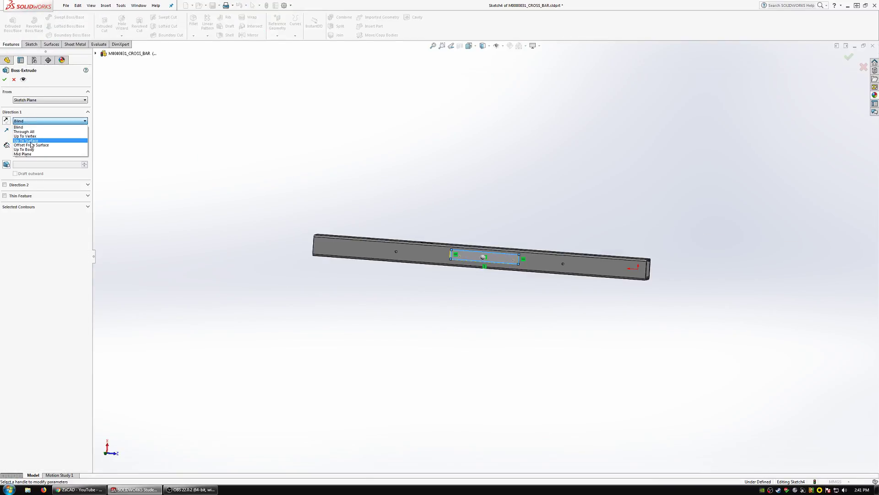
{"action": "left_click", "coordinate": [27, 140]}
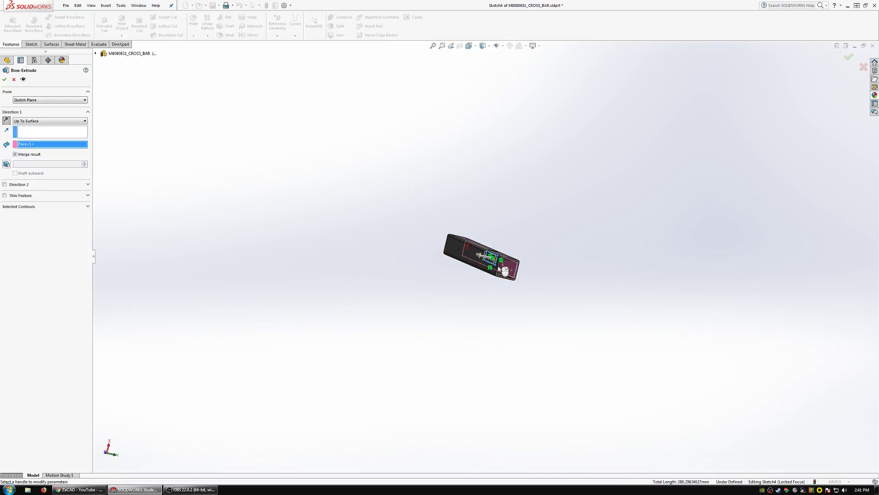
{"action": "middle_click_drag", "start_coordinate": [499, 269], "coordinate": [348, 256]}
{"action": "left_click", "coordinate": [5, 79]}
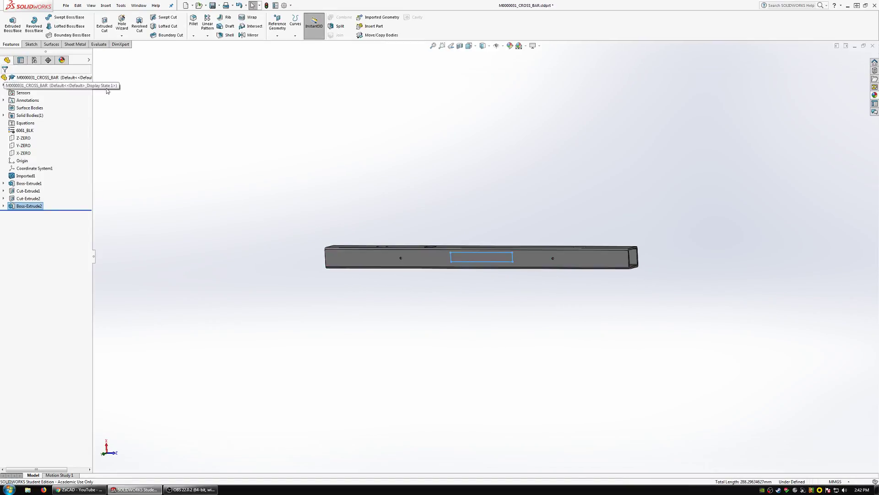
{"action": "left_click", "coordinate": [873, 46]}
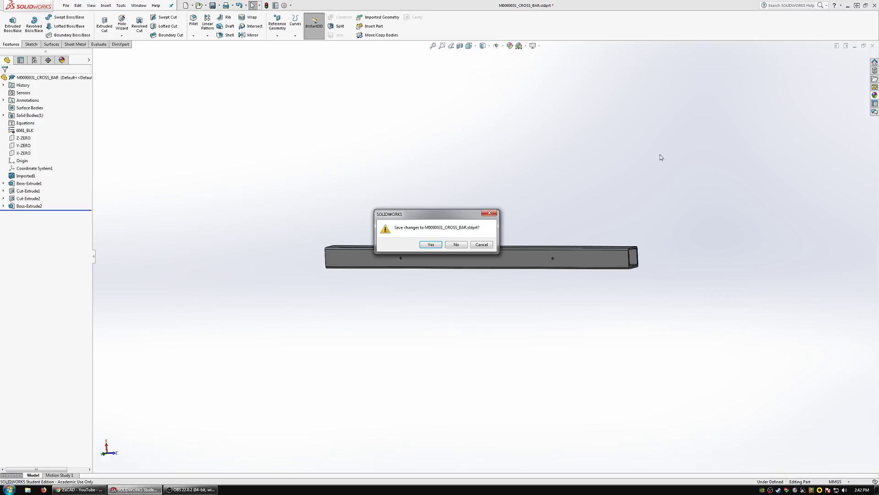
{"action": "left_click", "coordinate": [431, 245]}
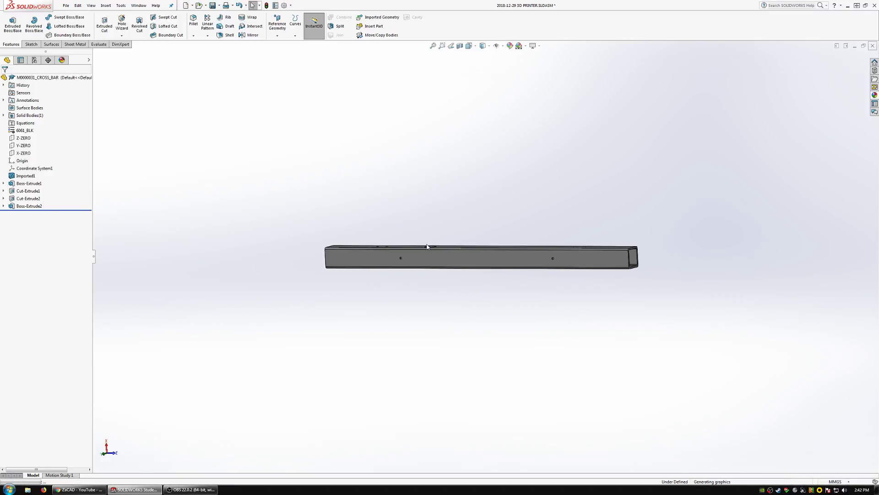
Copy the side's upper cross bar M0000030_CROSS_BAR and place the copy in the empty space beside the printer.
{"action": "scroll", "coordinate": [536, 223], "scroll_direction": "up", "scroll_amount": 1}
{"action": "scroll", "coordinate": [536, 224], "scroll_direction": "down", "scroll_amount": 1}
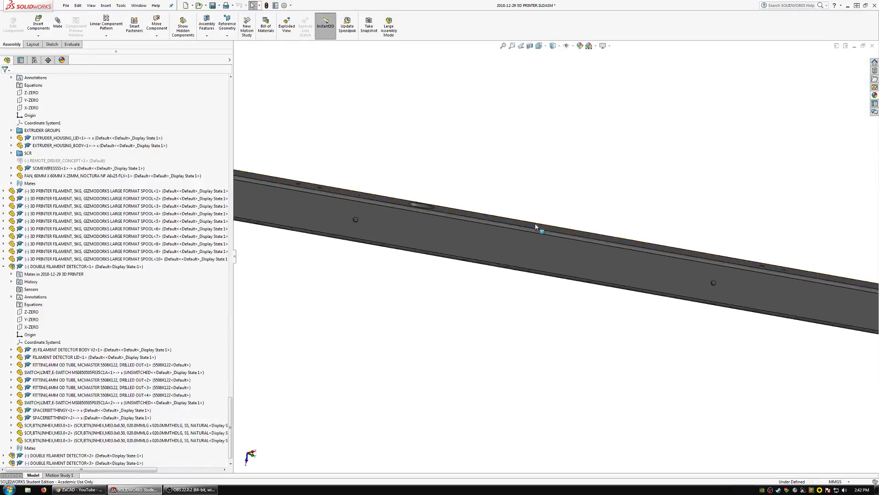
{"action": "scroll", "coordinate": [536, 226], "scroll_direction": "up", "scroll_amount": 6}
{"action": "scroll", "coordinate": [536, 227], "scroll_direction": "down", "scroll_amount": 1}
{"action": "scroll", "coordinate": [536, 268], "scroll_direction": "up", "scroll_amount": 1}
{"action": "middle_click_drag", "start_coordinate": [367, 279], "coordinate": [444, 259]}
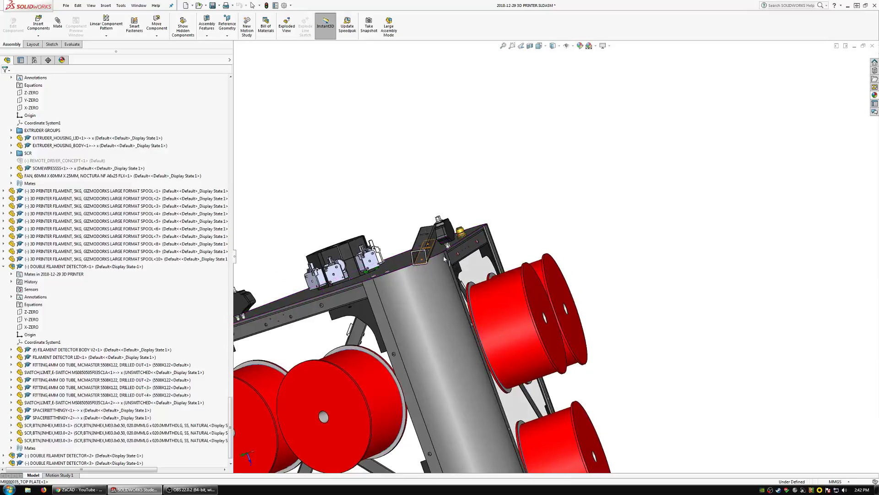
{"action": "left_click", "coordinate": [463, 257]}
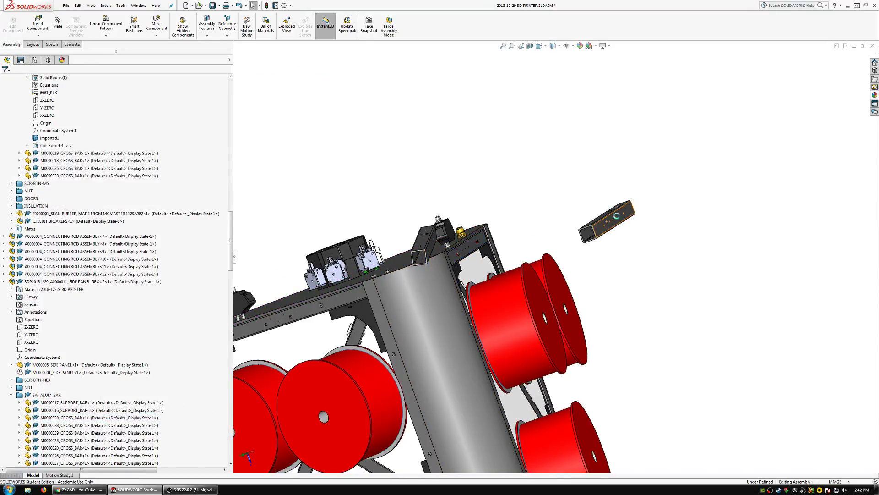
{"action": "right_click_drag", "start_coordinate": [628, 214], "coordinate": [512, 301]}
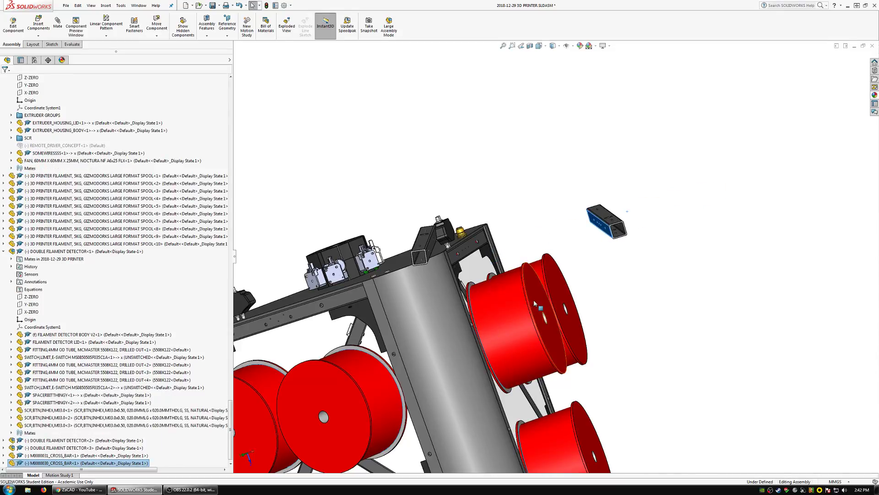
Move the copied M0000031_CROSS_BAR farther away from the printer and the copied M0000030_CROSS_BAR.
{"action": "middle_click_drag", "start_coordinate": [534, 300], "coordinate": [601, 324]}
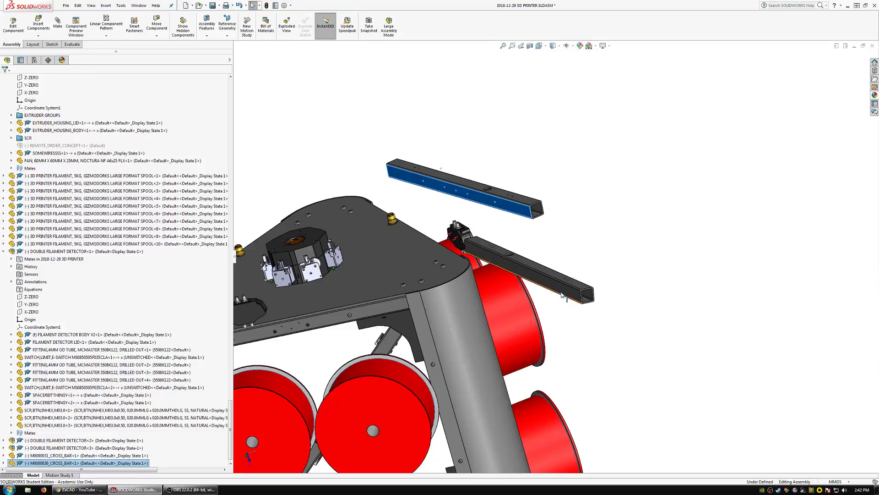
{"action": "left_click_drag", "start_coordinate": [563, 293], "coordinate": [663, 292]}
{"action": "scroll", "coordinate": [666, 248], "scroll_direction": "up", "scroll_amount": 2}
{"action": "scroll", "coordinate": [666, 244], "scroll_direction": "down", "scroll_amount": 3}
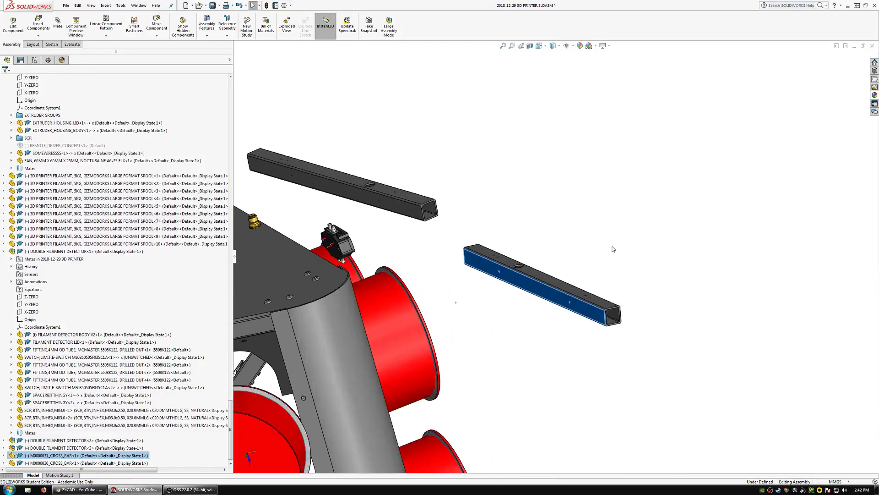
{"action": "left_click", "coordinate": [614, 249]}
Mate the top faces and the long side faces of the two copied cross bars coincident.
{"action": "left_click", "coordinate": [57, 23]}
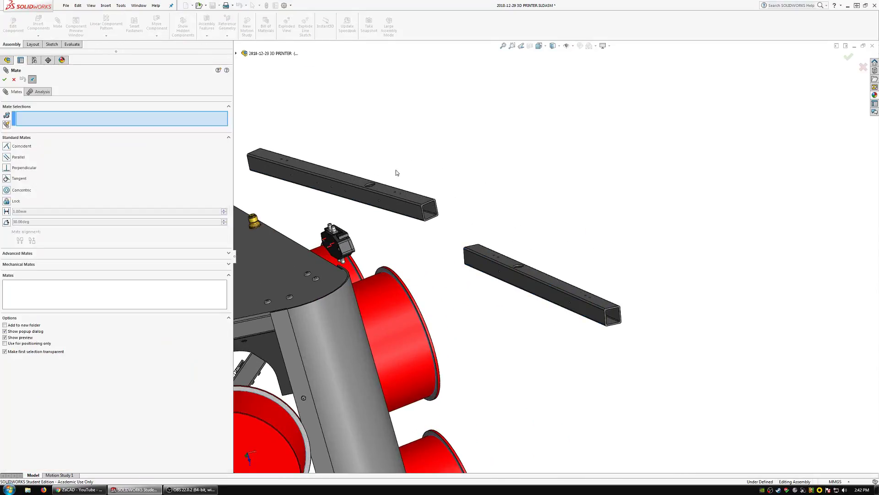
{"action": "left_click", "coordinate": [412, 201]}
{"action": "left_click", "coordinate": [537, 276]}
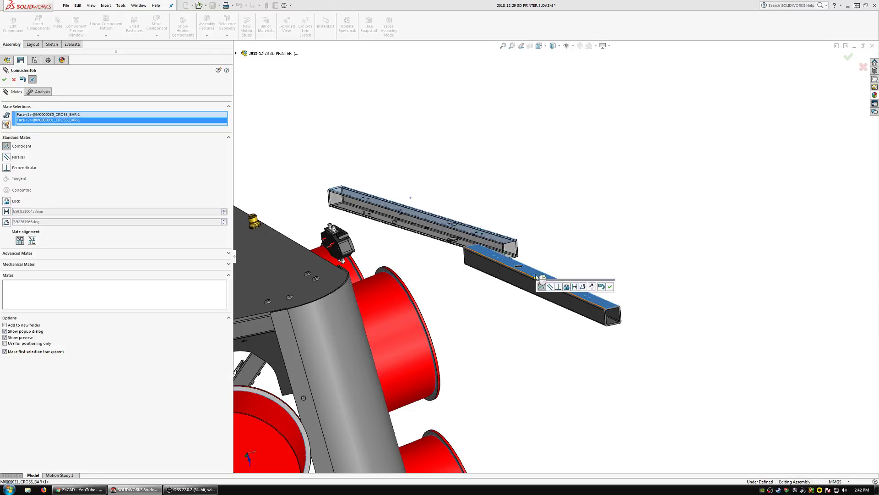
{"action": "left_click", "coordinate": [610, 286]}
{"action": "left_click", "coordinate": [516, 260]}
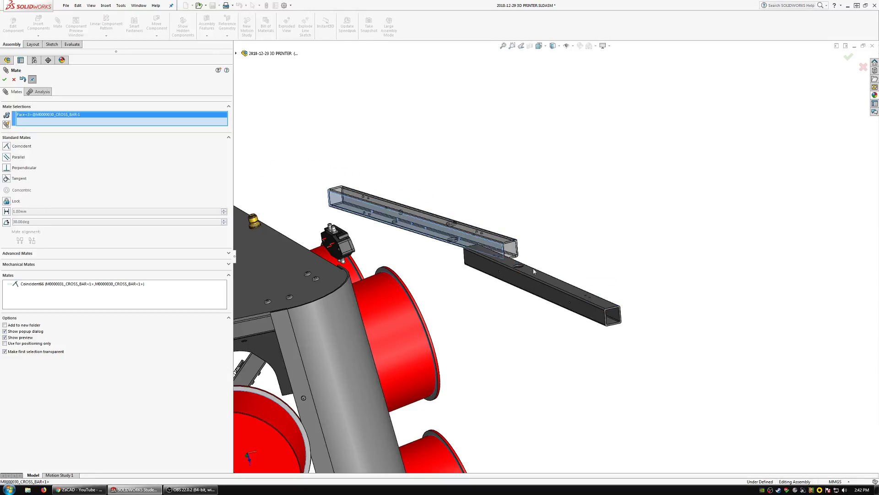
{"action": "left_click", "coordinate": [534, 271]}
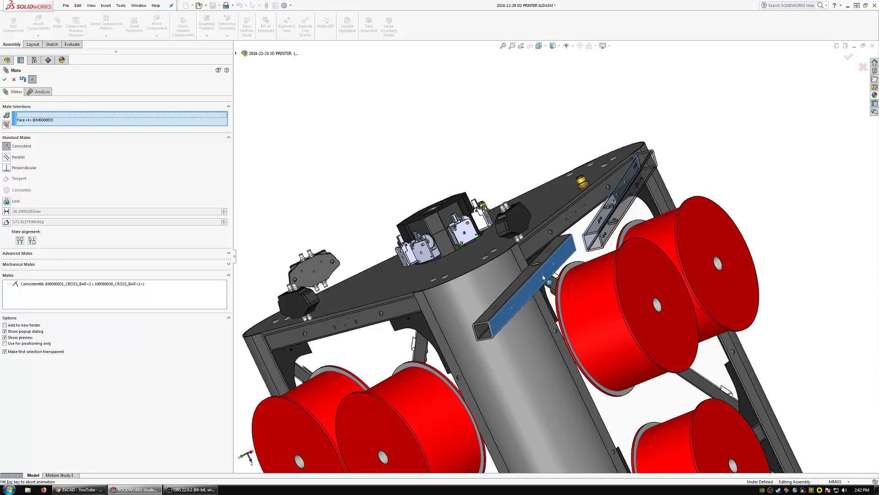
{"action": "left_click", "coordinate": [620, 285]}
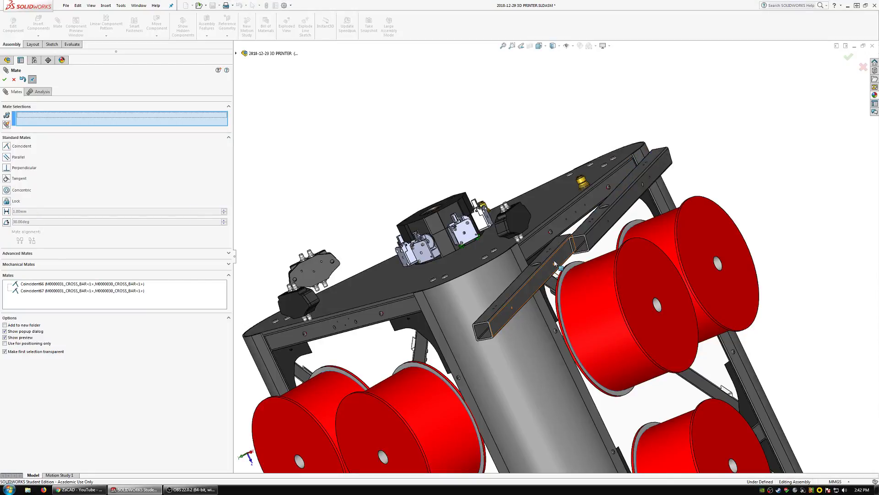
Mate the end faces of the two copied cross bars coincident and finish mating.
{"action": "scroll", "coordinate": [555, 263], "scroll_direction": "down", "scroll_amount": 6}
{"action": "left_click", "coordinate": [535, 281]}
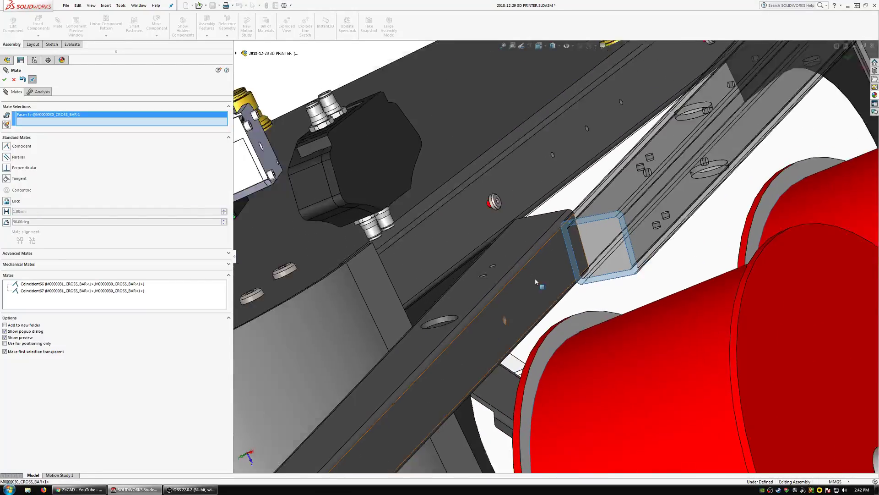
{"action": "scroll", "coordinate": [535, 279], "scroll_direction": "up", "scroll_amount": 5}
{"action": "scroll", "coordinate": [470, 366], "scroll_direction": "down", "scroll_amount": 3}
{"action": "middle_click_drag", "start_coordinate": [467, 353], "coordinate": [495, 343]}
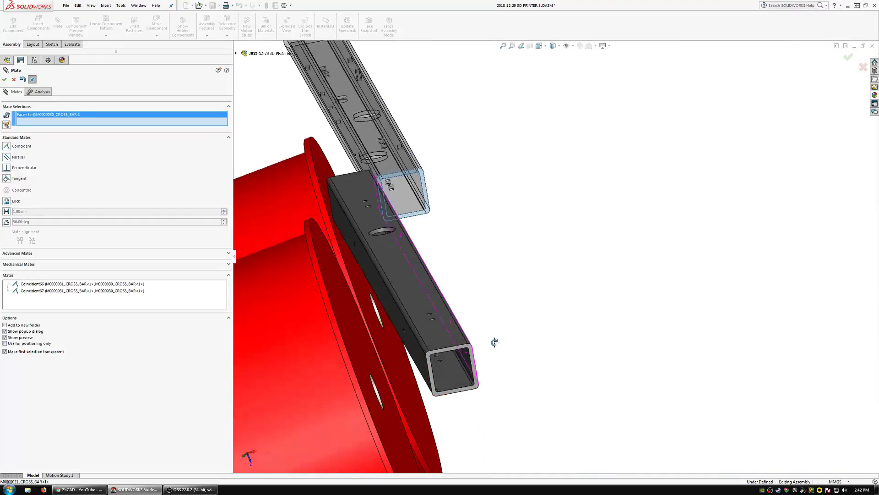
{"action": "left_click", "coordinate": [469, 348]}
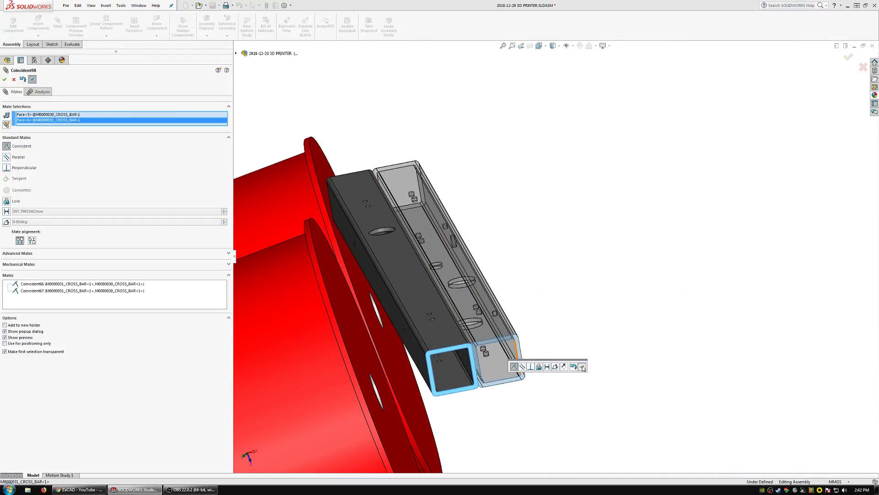
{"action": "left_click", "coordinate": [585, 366]}
{"action": "scroll", "coordinate": [451, 301], "scroll_direction": "up", "scroll_amount": 3}
{"action": "middle_click", "coordinate": [451, 301]}
{"action": "middle_click_drag", "start_coordinate": [451, 302], "coordinate": [468, 293]}
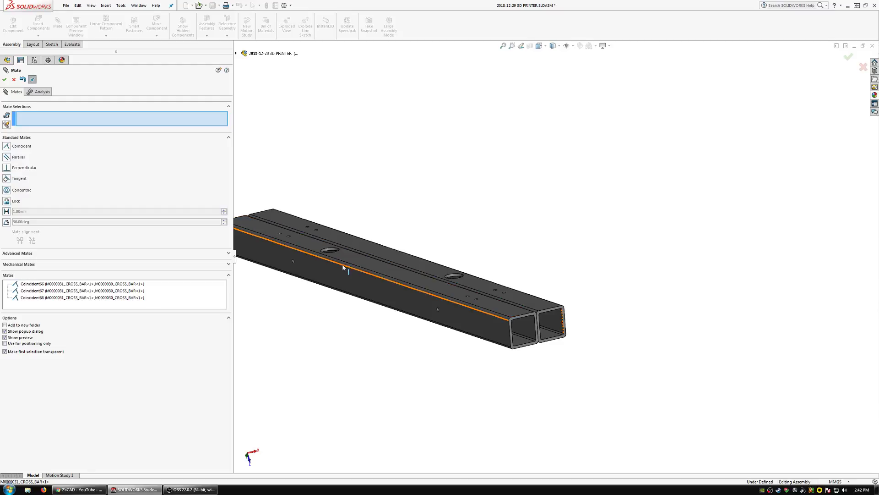
{"action": "key", "text": "Escape"}
Hide the copied M0000031_CROSS_BAR and start editing the copied M0000030_CROSS_BAR in the assembly.
{"action": "right_click", "coordinate": [369, 287]}
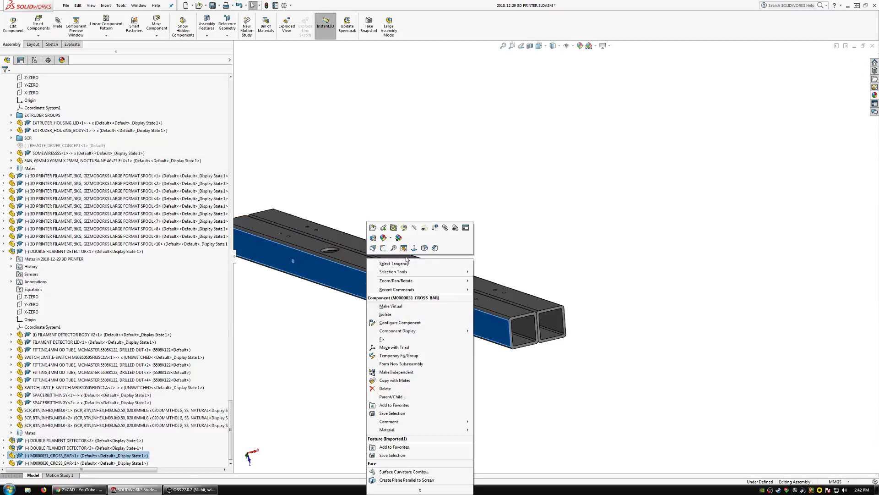
{"action": "left_click", "coordinate": [415, 229]}
{"action": "scroll", "coordinate": [404, 270], "scroll_direction": "down", "scroll_amount": 5}
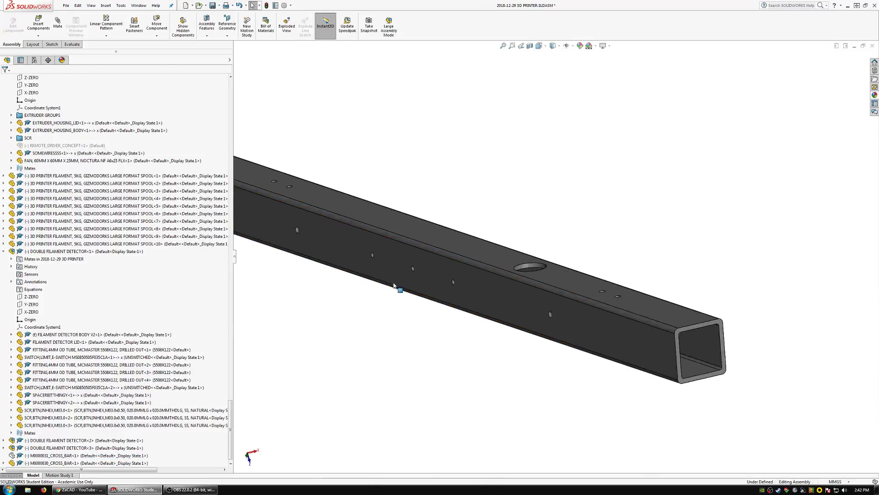
{"action": "left_click", "coordinate": [405, 273]}
{"action": "left_click", "coordinate": [13, 24]}
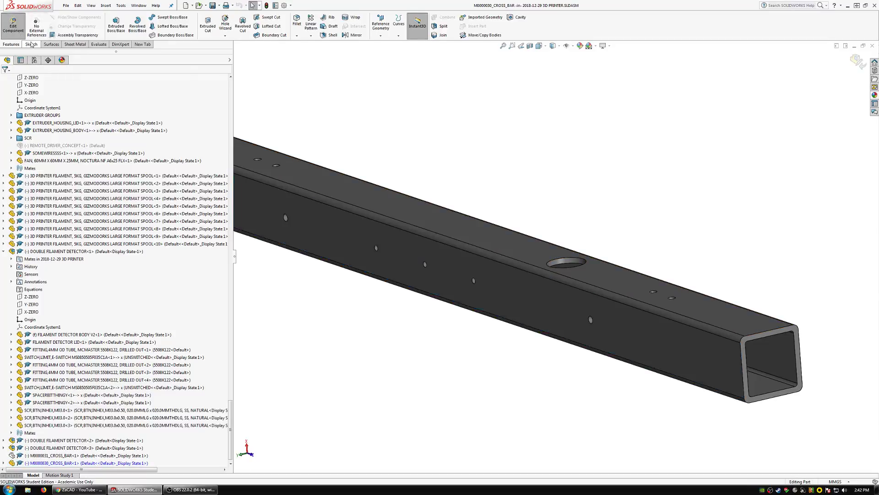
Sketch a corner rectangle about 133 mm by 11 mm around the three middle holes on the side face of M0000030_CROSS_BAR.
{"action": "left_click", "coordinate": [112, 23]}
{"action": "left_click", "coordinate": [392, 260]}
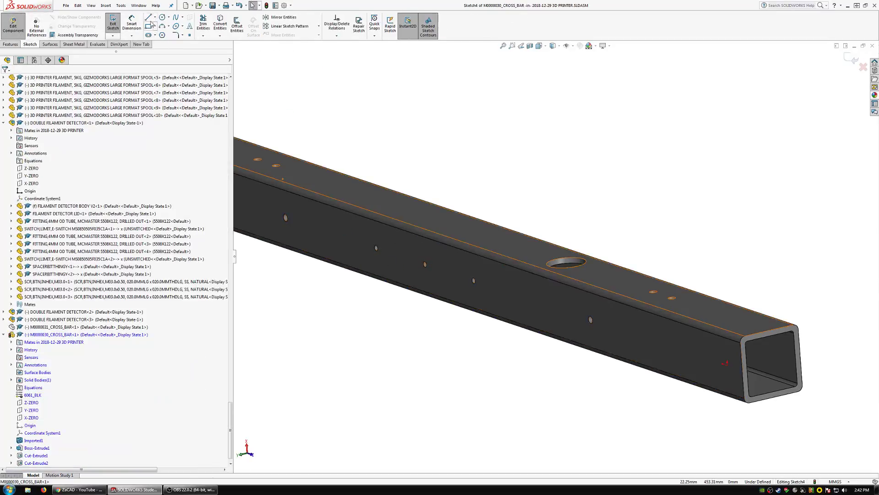
{"action": "left_click", "coordinate": [493, 296]}
Extrude the rectangle on M0000030_CROSS_BAR Up To Surface to the wall's inner face to fill its three middle holes.
{"action": "left_click", "coordinate": [11, 44]}
{"action": "left_click", "coordinate": [115, 26]}
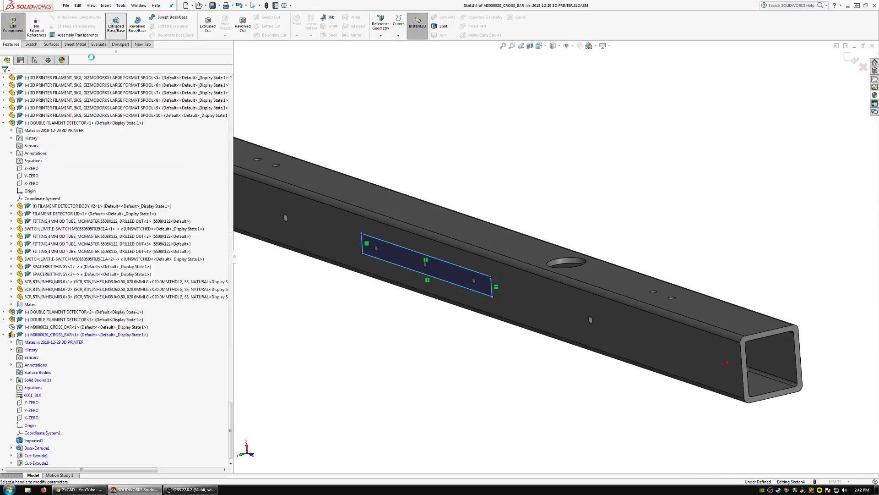
{"action": "left_click", "coordinate": [40, 121]}
{"action": "left_click", "coordinate": [26, 141]}
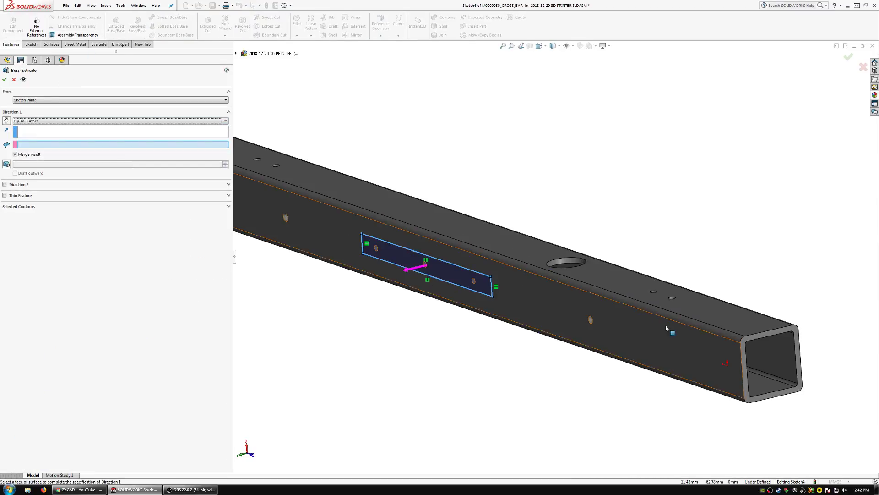
{"action": "middle_click_drag", "start_coordinate": [666, 324], "coordinate": [590, 330]}
{"action": "left_click", "coordinate": [591, 332]}
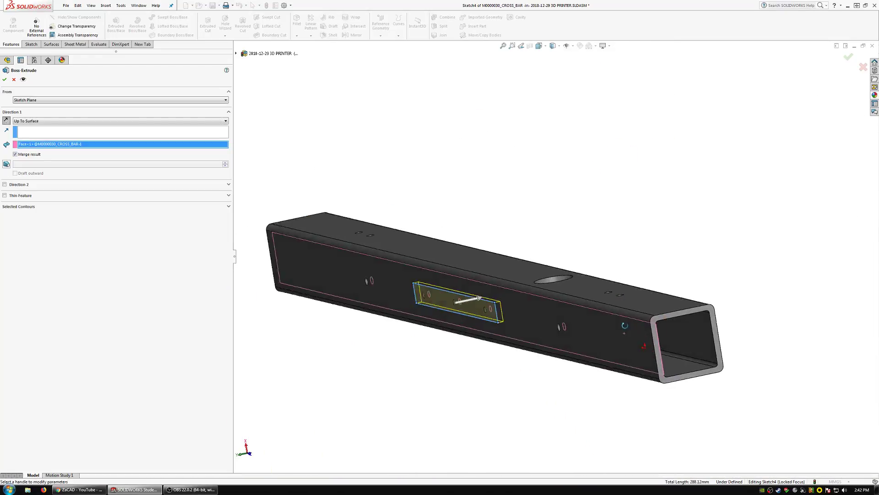
{"action": "key", "text": "Return"}
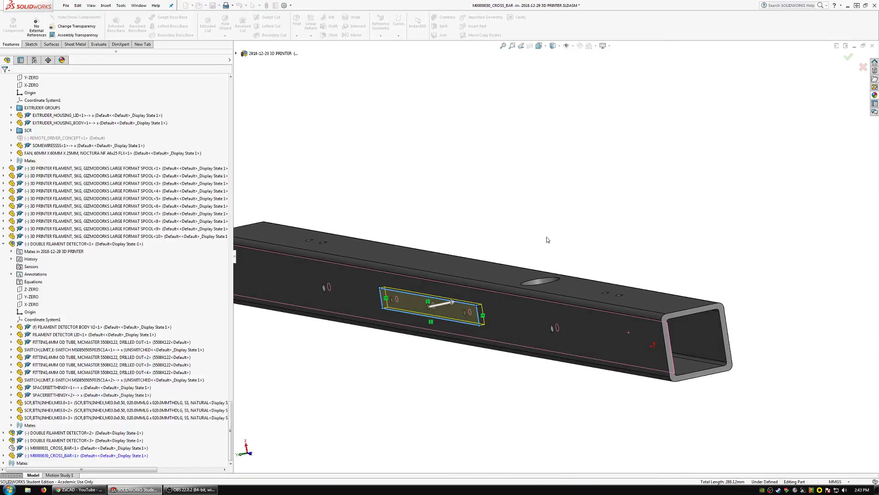
{"action": "scroll", "coordinate": [534, 250], "scroll_direction": "up", "scroll_amount": 5}
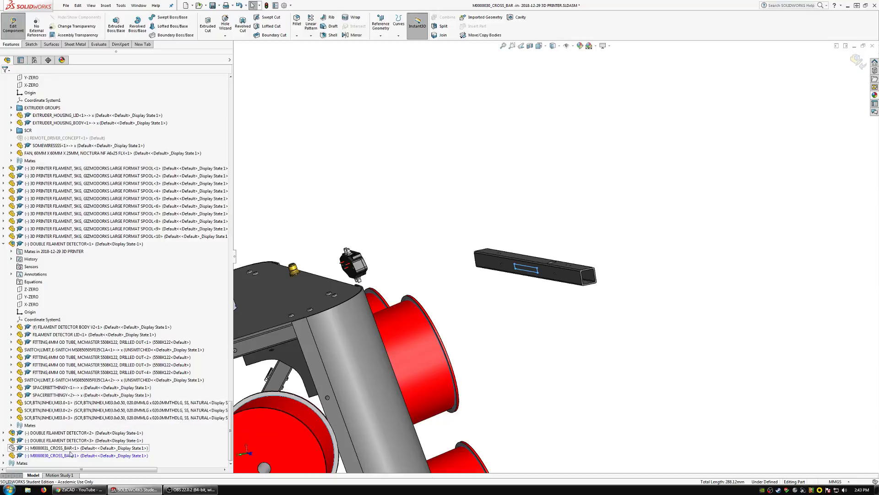
Finish editing M0000030_CROSS_BAR in the assembly and show the hidden copy of M0000031_CROSS_BAR again.
{"action": "left_click", "coordinate": [14, 28]}
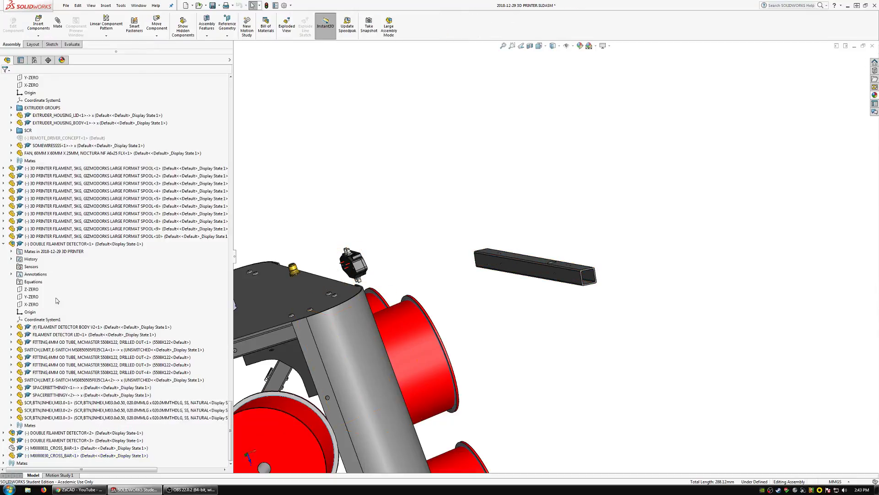
{"action": "right_click", "coordinate": [43, 448]}
{"action": "left_click", "coordinate": [80, 273]}
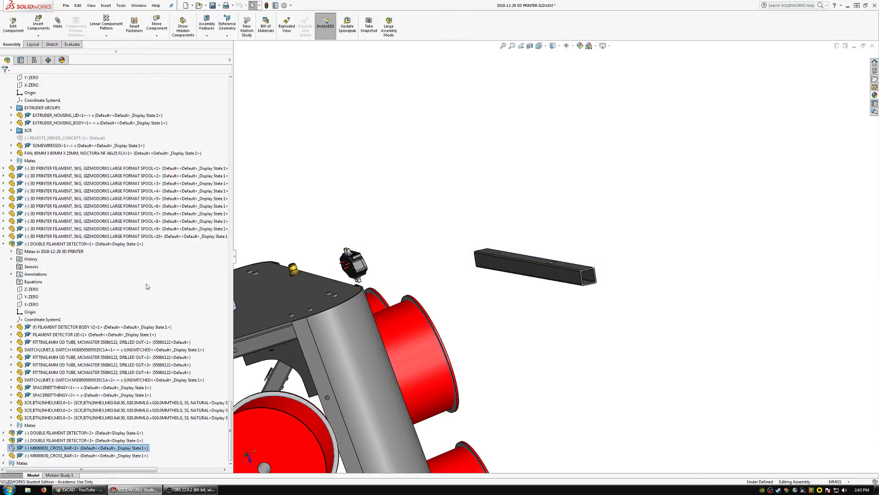
Place a copy of the front panel's M0000032_CROSS_BAR in the assembly next to the two copied cross bars.
{"action": "left_click", "coordinate": [357, 317]}
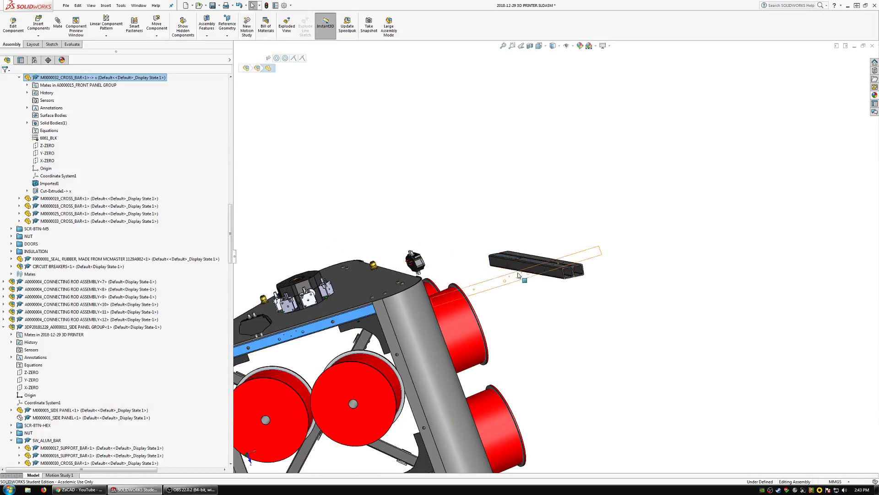
{"action": "scroll", "coordinate": [518, 275], "scroll_direction": "down", "scroll_amount": 5}
{"action": "left_click", "coordinate": [447, 276]}
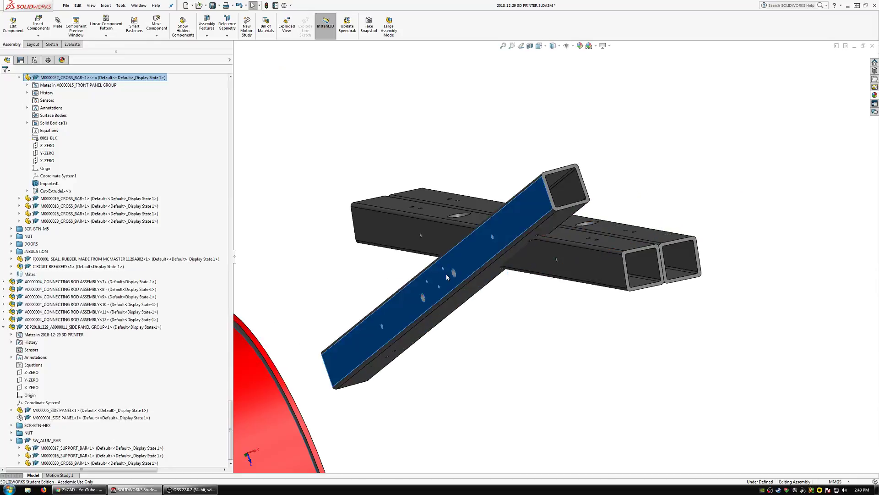
{"action": "right_click_drag", "start_coordinate": [447, 277], "coordinate": [443, 309]}
{"action": "scroll", "coordinate": [539, 303], "scroll_direction": "down", "scroll_amount": 4}
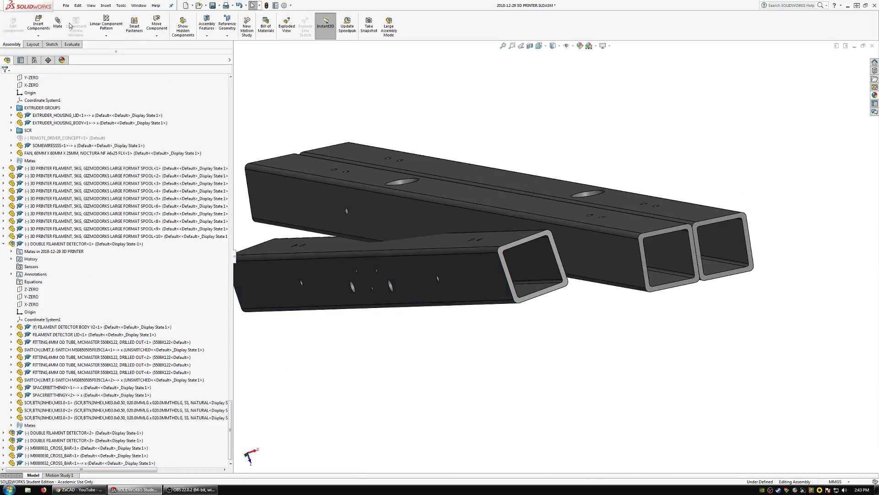
Mate the top face and end face of the copied M0000032_CROSS_BAR coincident with those of M0000031_CROSS_BAR.
{"action": "left_click", "coordinate": [447, 247]}
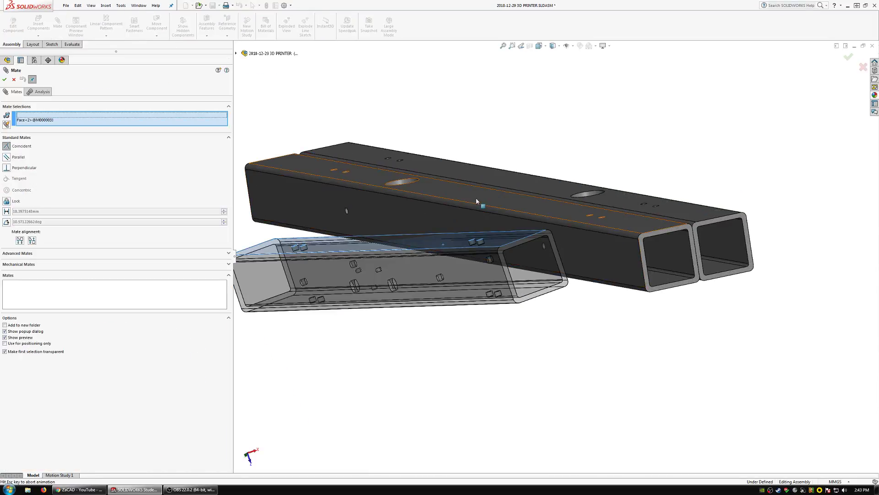
{"action": "left_click", "coordinate": [476, 199]}
{"action": "left_click", "coordinate": [545, 274]}
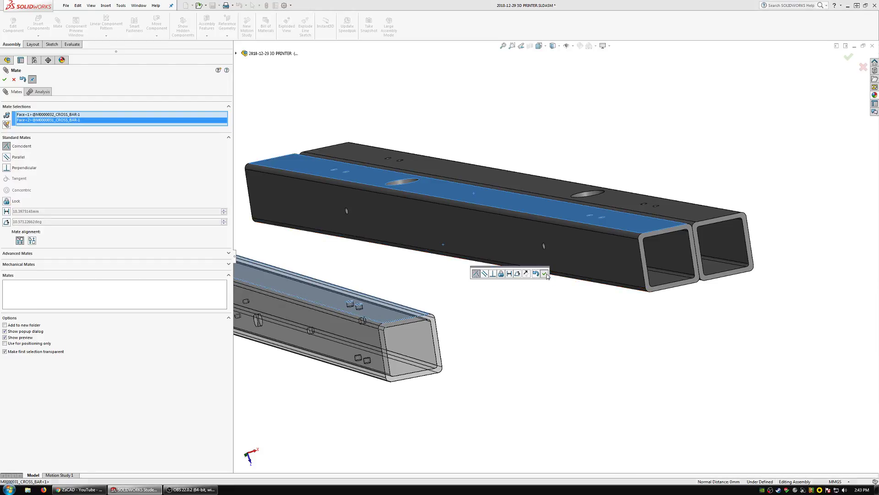
{"action": "left_click", "coordinate": [642, 241]}
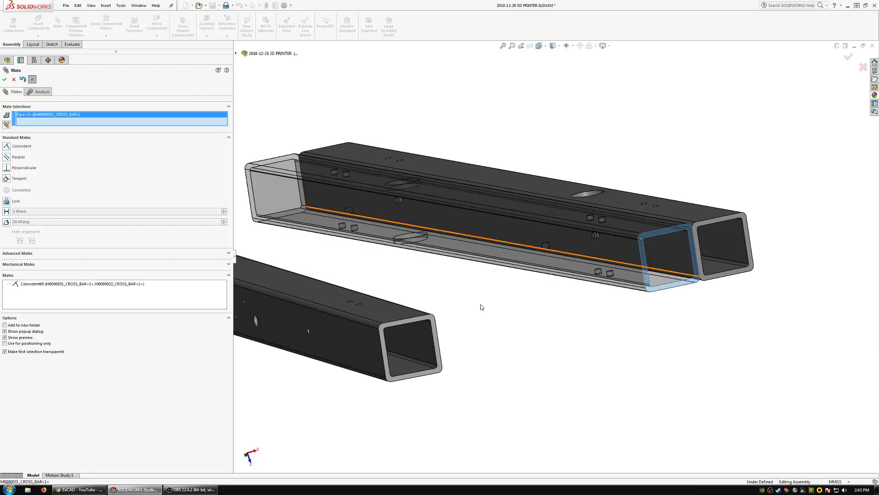
{"action": "left_click", "coordinate": [433, 321]}
{"action": "left_click", "coordinate": [410, 333]}
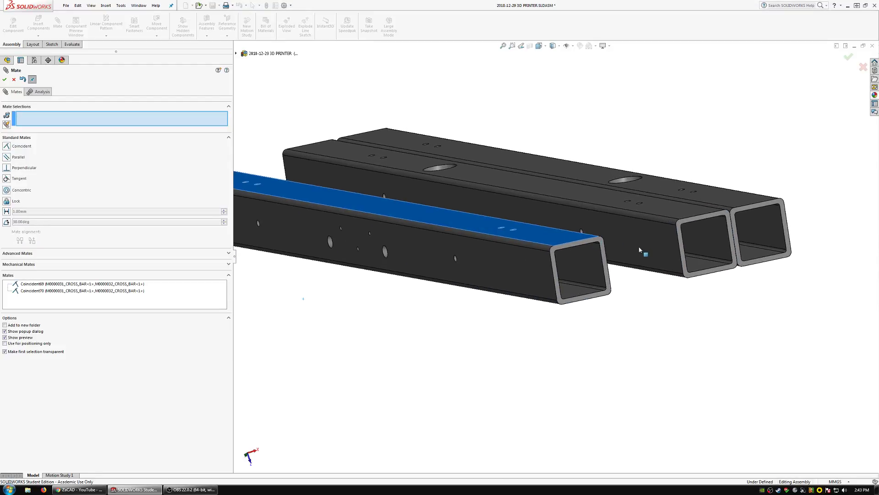
Mate the side faces of the copied M0000032_CROSS_BAR and M0000031_CROSS_BAR coincident so the bars lie side by side.
{"action": "left_click", "coordinate": [639, 250]}
{"action": "middle_click_drag", "start_coordinate": [596, 258], "coordinate": [541, 277]}
{"action": "left_click", "coordinate": [586, 264]}
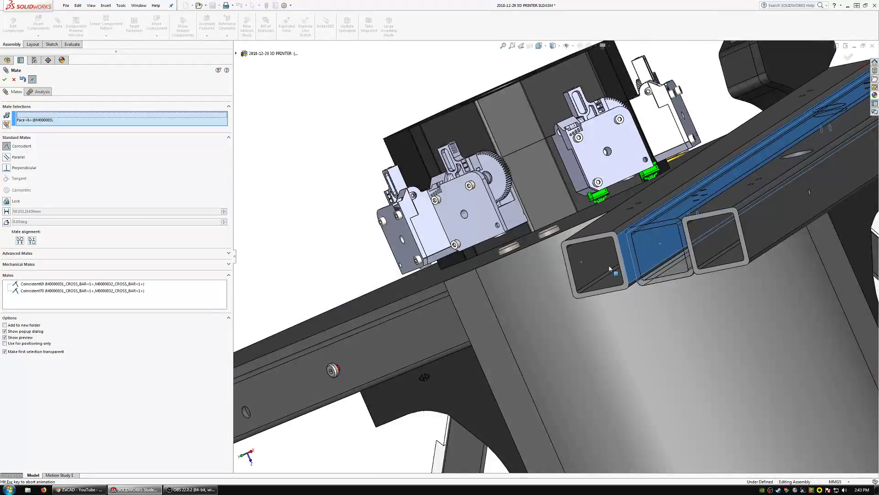
{"action": "left_click", "coordinate": [680, 290]}
Examine the alignment and hole positions of the three adjoining cross bars from end to end and finish mating.
{"action": "scroll", "coordinate": [657, 261], "scroll_direction": "up", "scroll_amount": 2}
{"action": "middle_click_drag", "start_coordinate": [656, 262], "coordinate": [726, 282]}
{"action": "scroll", "coordinate": [641, 257], "scroll_direction": "up", "scroll_amount": 3}
{"action": "scroll", "coordinate": [332, 195], "scroll_direction": "down", "scroll_amount": 3}
{"action": "scroll", "coordinate": [332, 194], "scroll_direction": "up", "scroll_amount": 3}
{"action": "scroll", "coordinate": [399, 219], "scroll_direction": "down", "scroll_amount": 3}
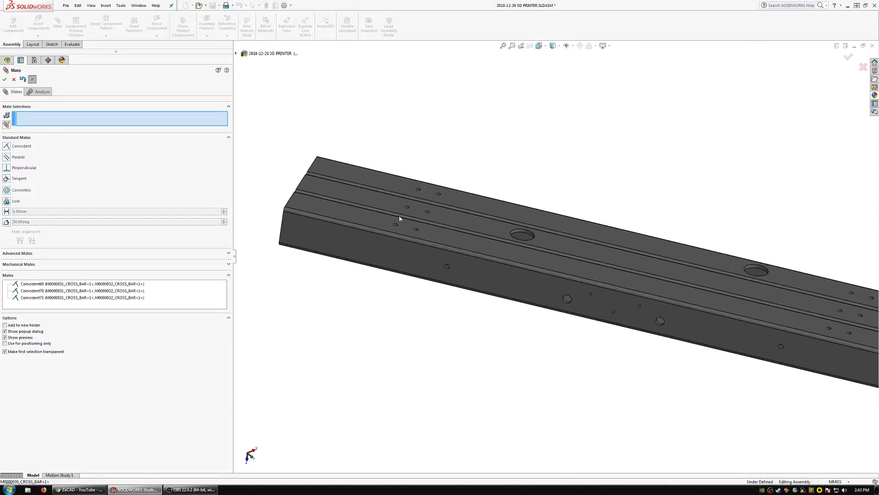
{"action": "scroll", "coordinate": [369, 218], "scroll_direction": "down", "scroll_amount": 2}
{"action": "middle_click_drag", "start_coordinate": [369, 218], "coordinate": [387, 209]}
{"action": "scroll", "coordinate": [692, 278], "scroll_direction": "up", "scroll_amount": 4}
{"action": "scroll", "coordinate": [669, 288], "scroll_direction": "down", "scroll_amount": 2}
{"action": "middle_click_drag", "start_coordinate": [669, 288], "coordinate": [655, 271]}
{"action": "key", "text": "Escape"}
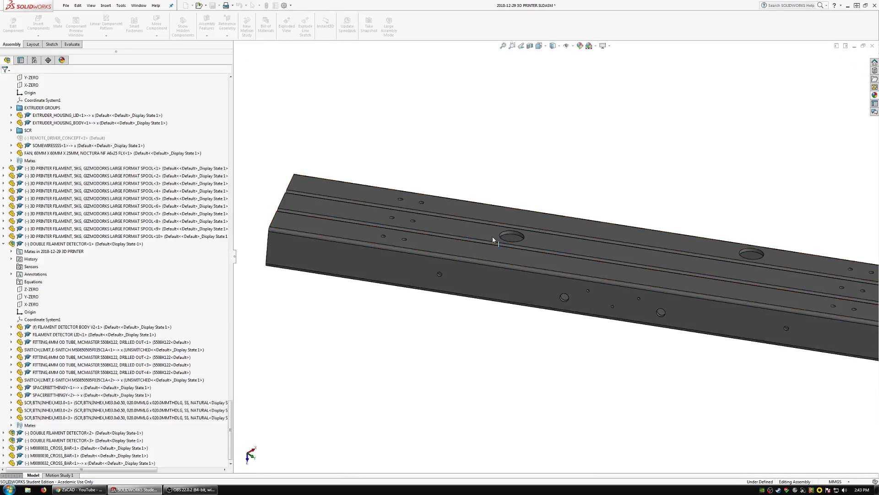
Edit M0000031_CROSS_BAR in the assembly and convert the five middle hole edges into a sketch on M0000032_CROSS_BAR's outer side face.
{"action": "left_click", "coordinate": [456, 233]}
{"action": "left_click", "coordinate": [6, 30]}
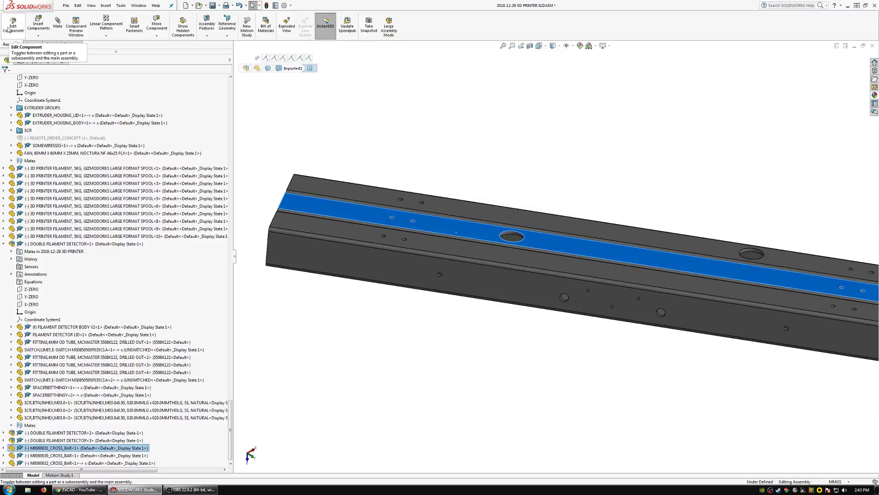
{"action": "left_click", "coordinate": [32, 45]}
{"action": "left_click", "coordinate": [116, 26]}
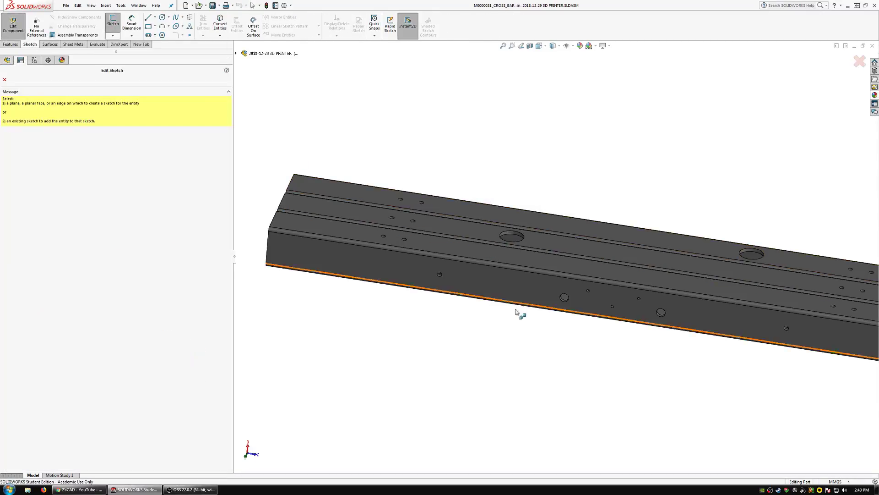
{"action": "left_click", "coordinate": [520, 289]}
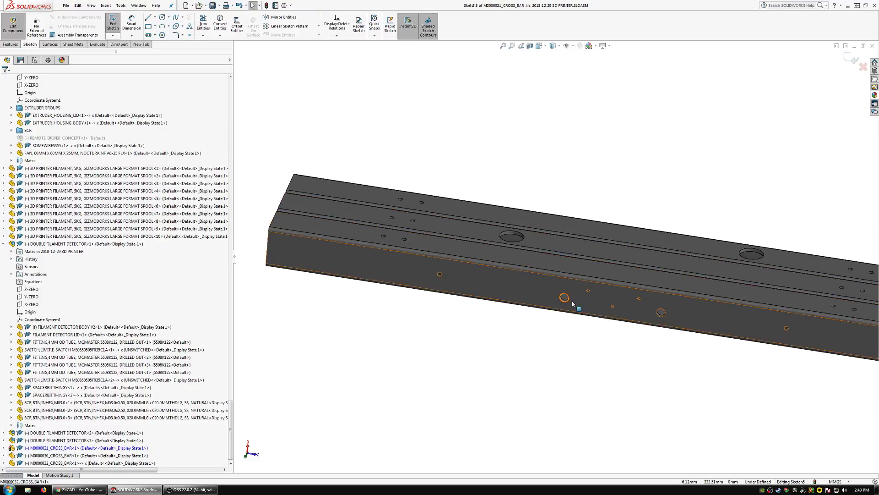
{"action": "left_click", "coordinate": [570, 304]}
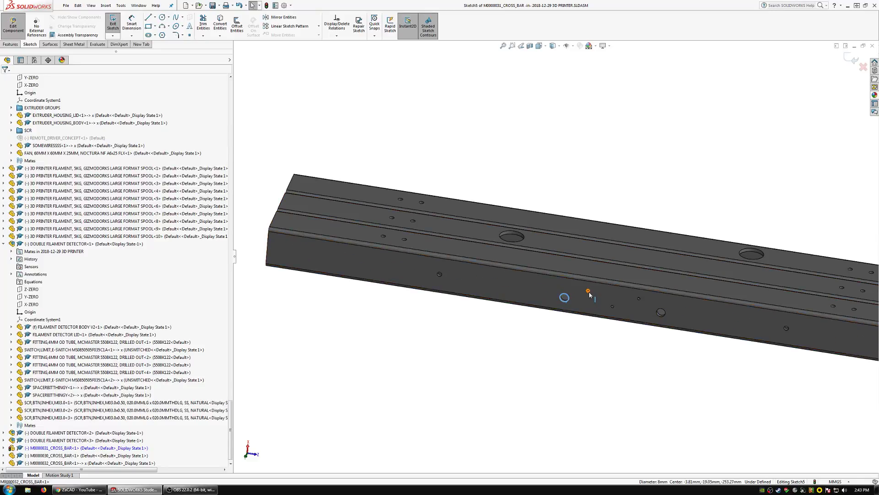
{"action": "left_click", "coordinate": [589, 291], "text": "ctrl"}
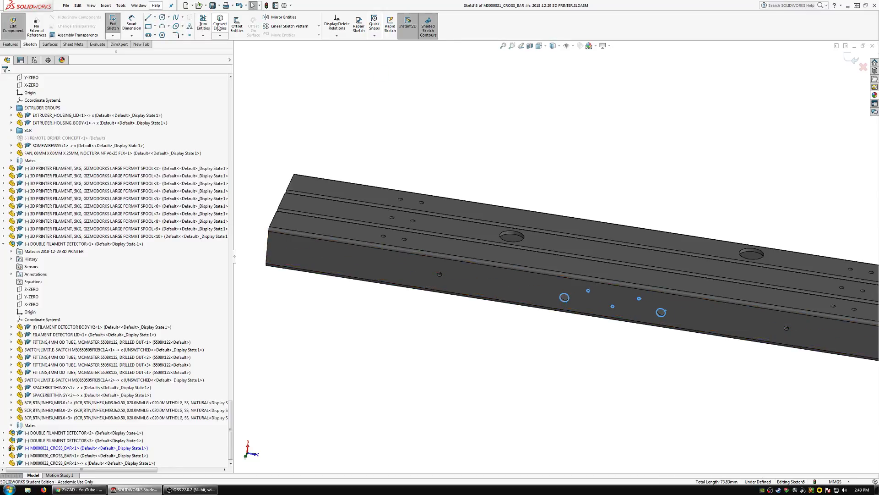
Cut the converted hole pattern through M0000031_CROSS_BAR with an Up To Next extruded cut.
{"action": "left_click", "coordinate": [2, 44]}
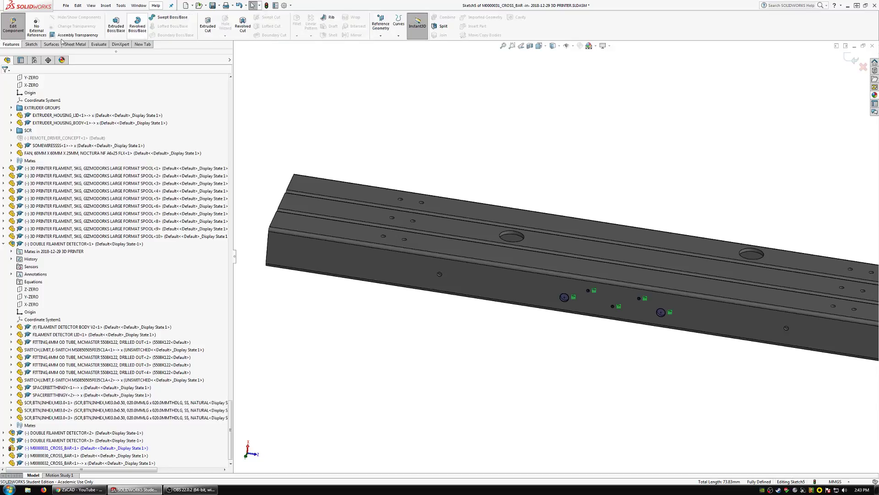
{"action": "left_click", "coordinate": [208, 28]}
{"action": "left_click", "coordinate": [38, 121]}
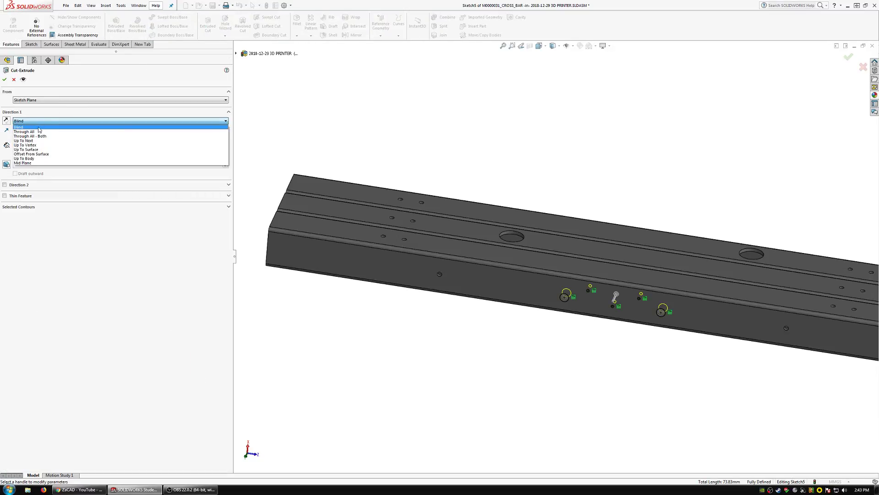
{"action": "left_click", "coordinate": [39, 141]}
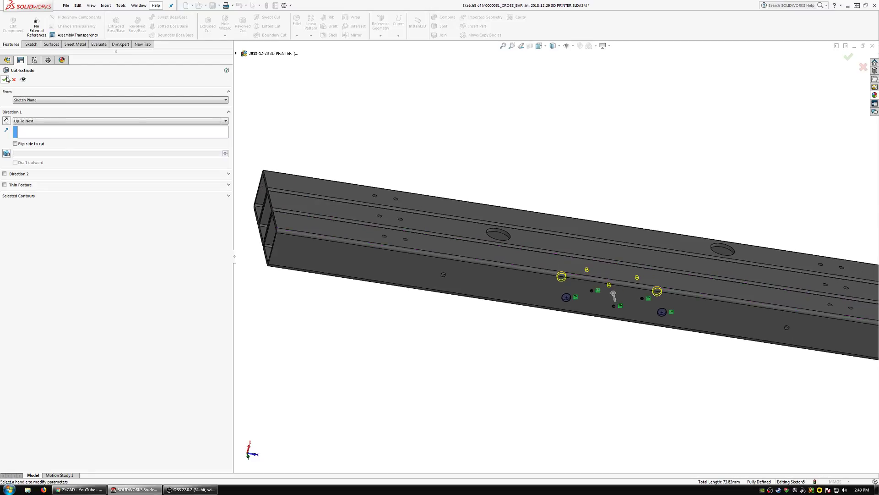
{"action": "scroll", "coordinate": [365, 229], "scroll_direction": "up", "scroll_amount": 1}
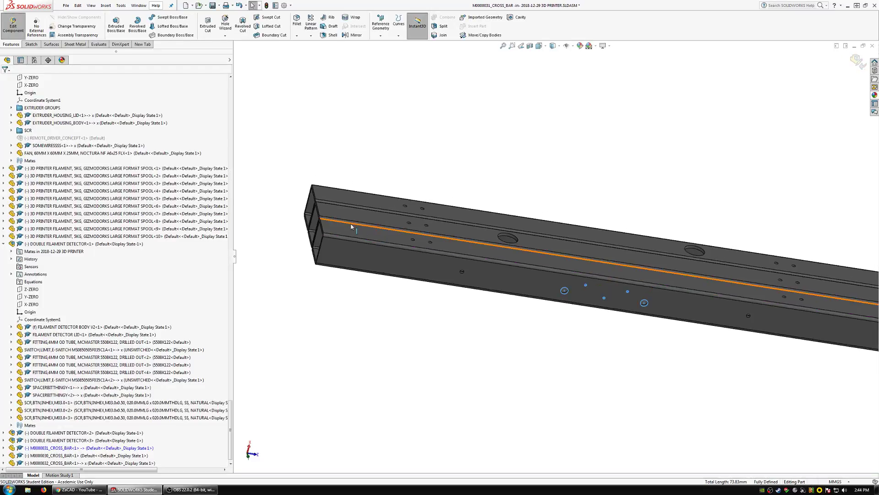
Switch the in-context editing from M0000031_CROSS_BAR to M0000030_CROSS_BAR.
{"action": "scroll", "coordinate": [352, 227], "scroll_direction": "down", "scroll_amount": 5}
{"action": "middle_click_drag", "start_coordinate": [375, 216], "coordinate": [334, 241]}
{"action": "scroll", "coordinate": [334, 239], "scroll_direction": "up", "scroll_amount": 3}
{"action": "scroll", "coordinate": [643, 219], "scroll_direction": "up", "scroll_amount": 2}
{"action": "scroll", "coordinate": [645, 221], "scroll_direction": "down", "scroll_amount": 2}
{"action": "left_click", "coordinate": [618, 226]}
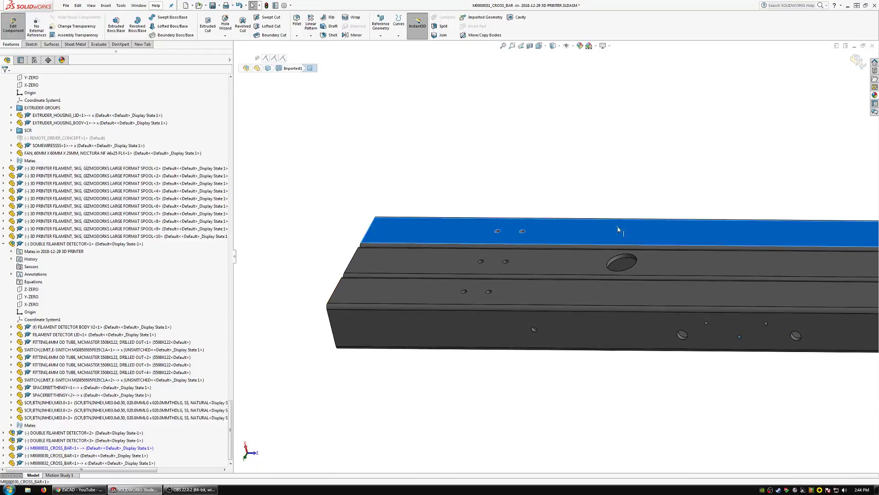
{"action": "left_click", "coordinate": [652, 191]}
{"action": "scroll", "coordinate": [652, 250], "scroll_direction": "up", "scroll_amount": 3}
{"action": "scroll", "coordinate": [668, 279], "scroll_direction": "down", "scroll_amount": 3}
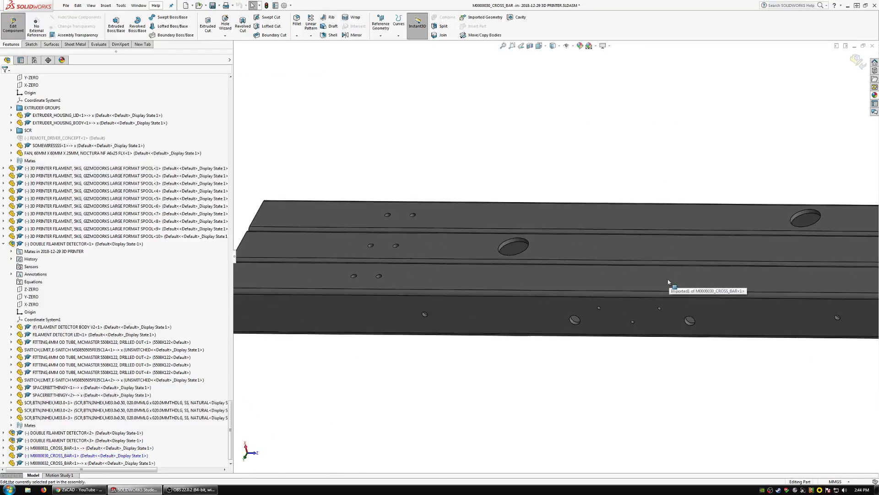
Sketch on M0000032_CROSS_BAR's outer side face and convert its five middle hole edges for M0000030_CROSS_BAR.
{"action": "left_click", "coordinate": [31, 44]}
{"action": "left_click", "coordinate": [113, 22]}
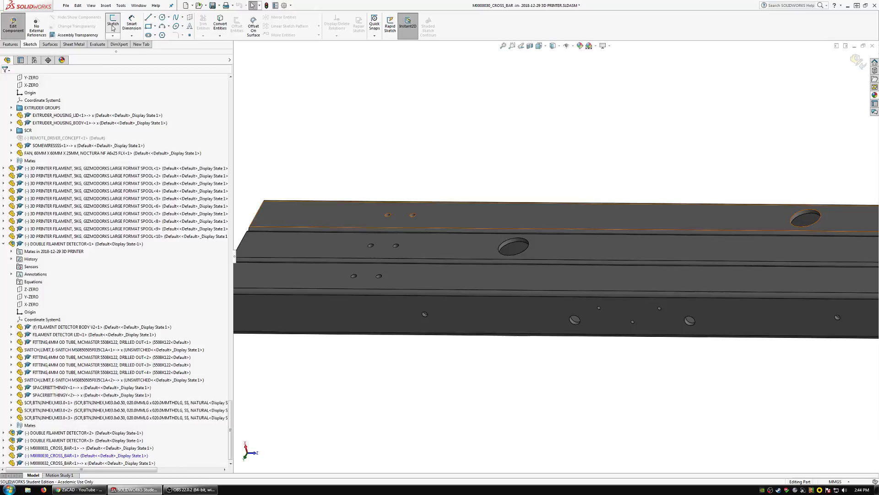
{"action": "left_click", "coordinate": [593, 331]}
{"action": "left_click", "coordinate": [580, 322]}
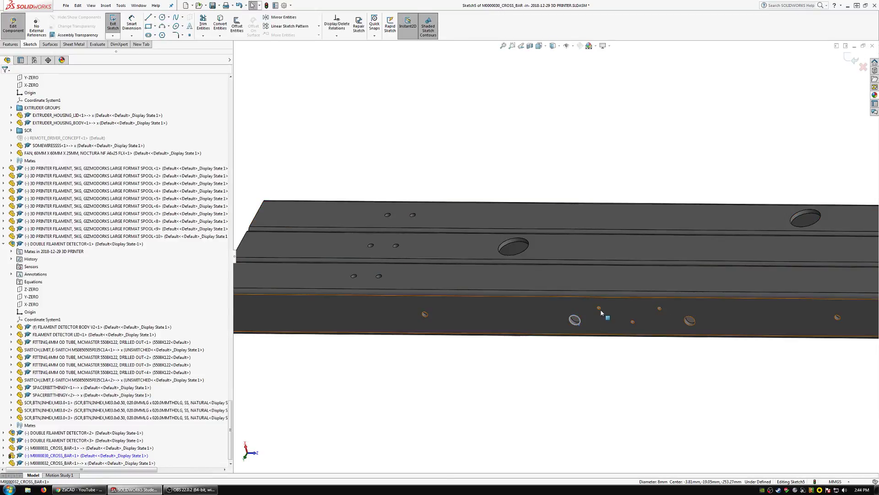
{"action": "left_click", "coordinate": [599, 308], "text": "ctrl"}
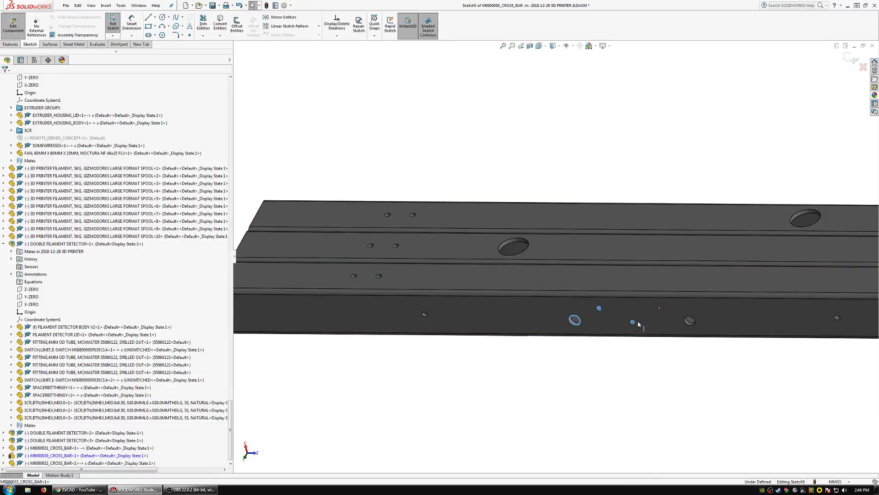
{"action": "left_click", "coordinate": [659, 308], "text": "ctrl"}
Cut the converted hole pattern through M0000030_CROSS_BAR with an Up To Next extruded cut and finish editing the part.
{"action": "left_click", "coordinate": [6, 44]}
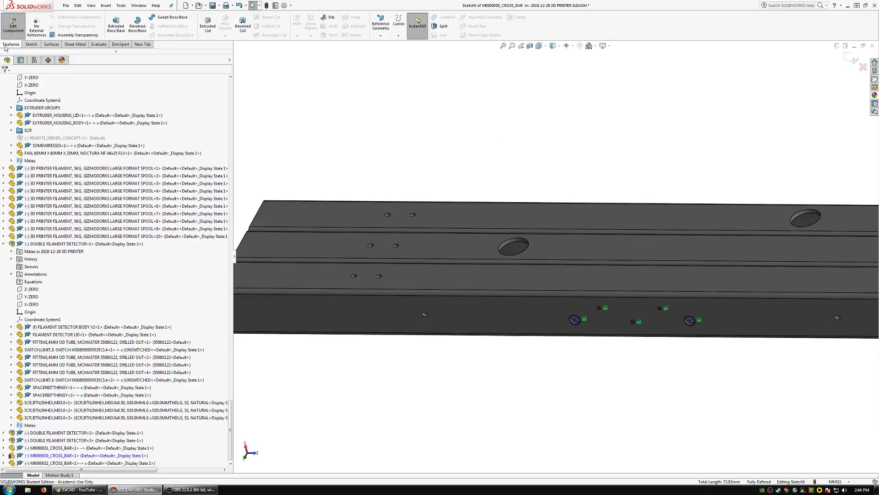
{"action": "left_click", "coordinate": [208, 26]}
{"action": "left_click", "coordinate": [32, 120]}
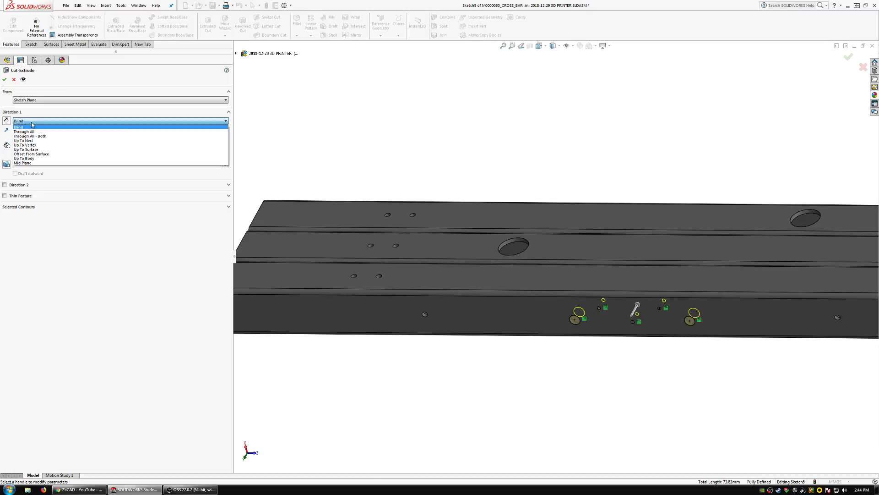
{"action": "left_click", "coordinate": [32, 142]}
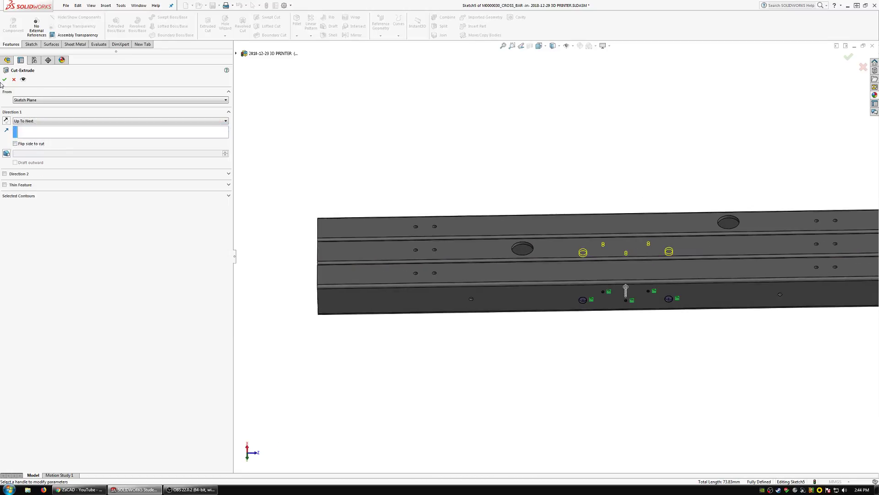
{"action": "key", "text": "Return"}
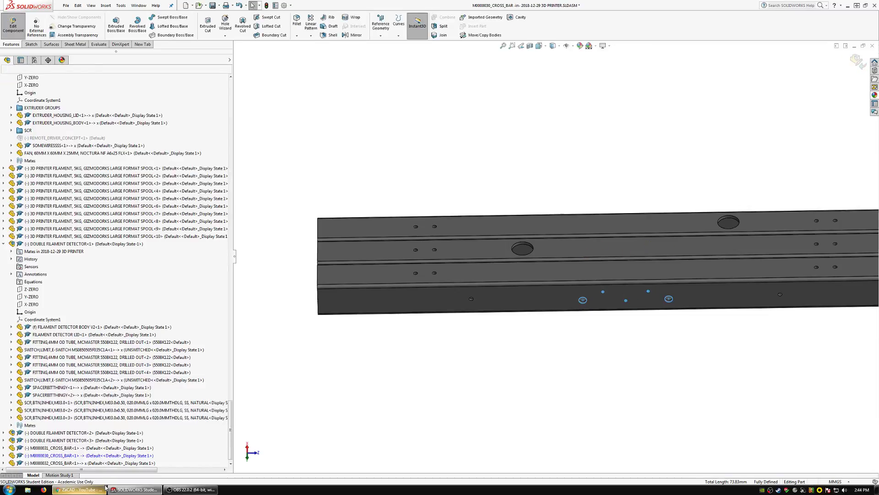
{"action": "left_click", "coordinate": [8, 31]}
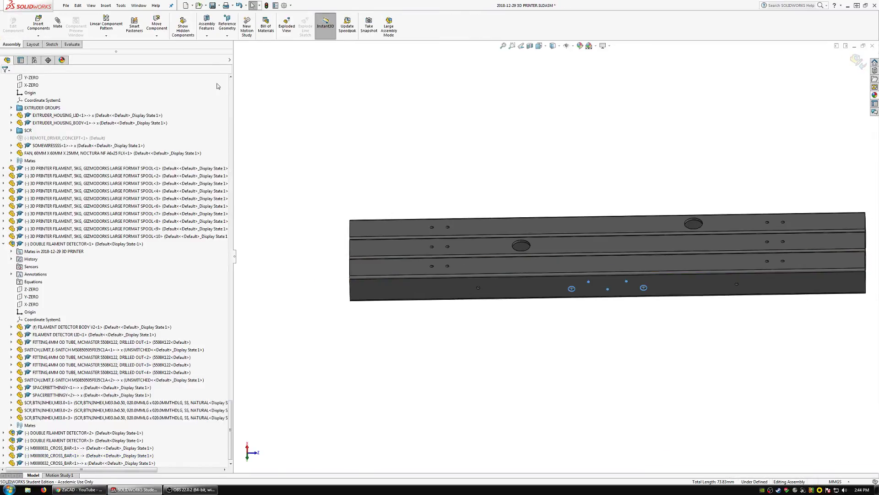
List the external references of the top-level 3D PRINTER assembly and break all of them.
{"action": "left_click", "coordinate": [231, 89]}
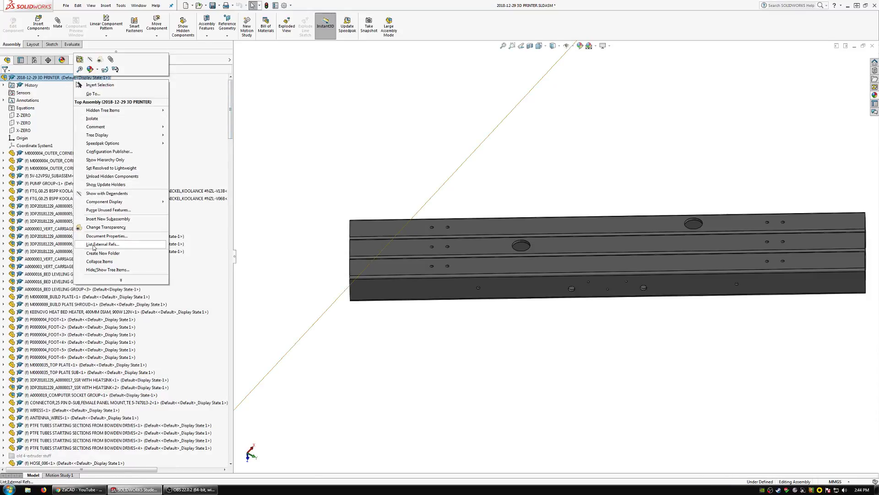
{"action": "left_click", "coordinate": [105, 245]}
{"action": "left_click", "coordinate": [364, 293]}
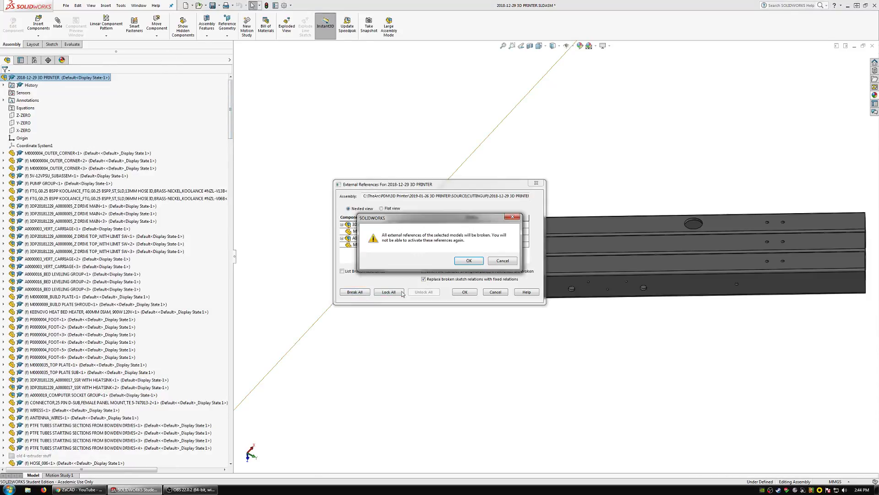
{"action": "left_click", "coordinate": [468, 258]}
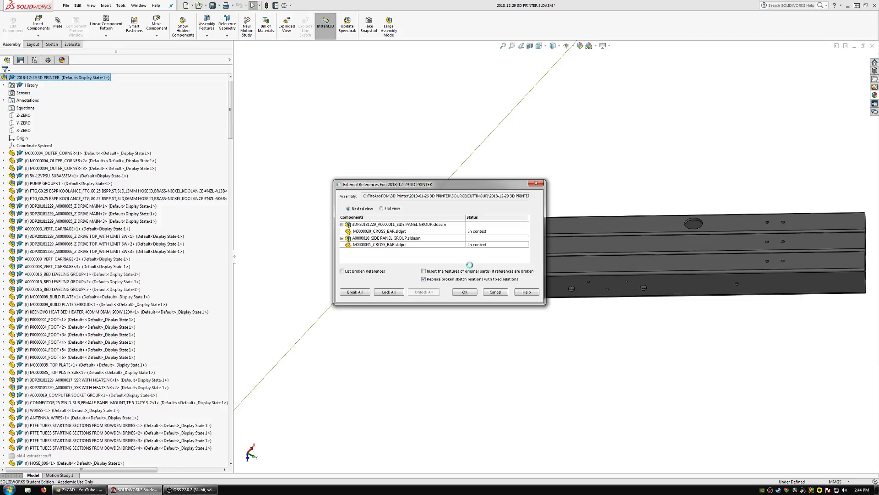
{"action": "left_click", "coordinate": [465, 292]}
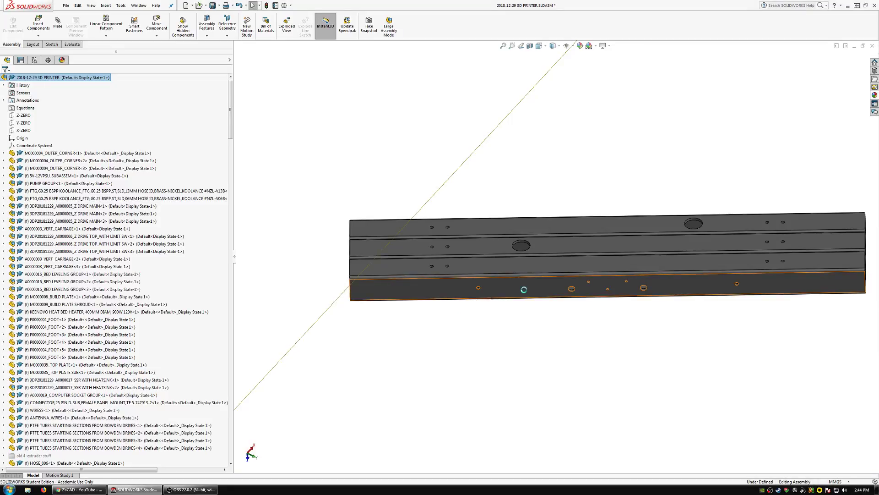
Delete the three loose copies M0000031_CROSS_BAR, M0000030_CROSS_BAR and M0000032_CROSS_BAR from the top level of the assembly.
{"action": "mouse_move", "coordinate": [527, 290]}
{"action": "middle_mouse_down"}
{"action": "mouse_move", "coordinate": [490, 267]}
{"action": "mouse_move", "coordinate": [534, 290]}
{"action": "middle_mouse_up"}
{"action": "scroll", "coordinate": [534, 290], "scroll_direction": "up", "scroll_amount": 6}
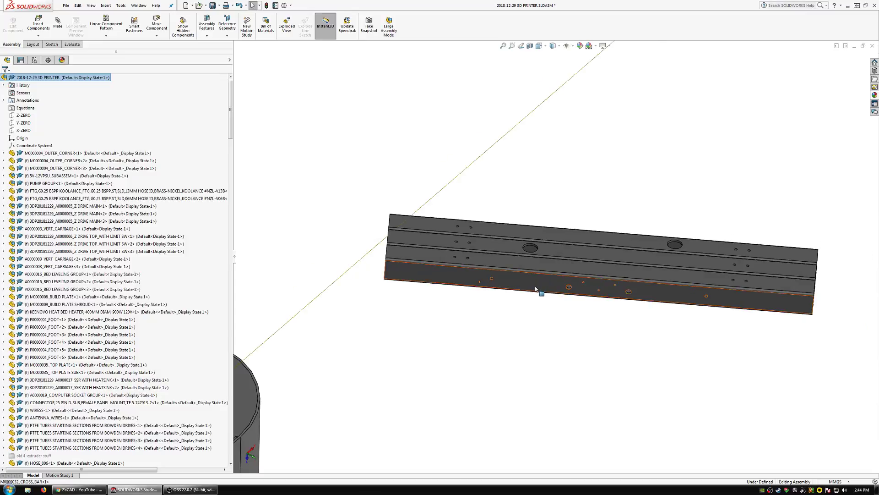
{"action": "middle_click_drag", "start_coordinate": [539, 258], "coordinate": [556, 274]}
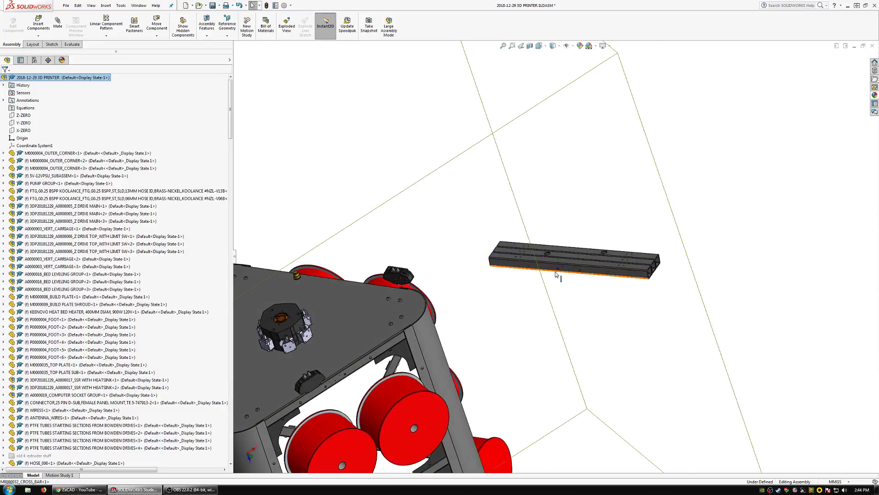
{"action": "scroll", "coordinate": [567, 264], "scroll_direction": "down", "scroll_amount": 5}
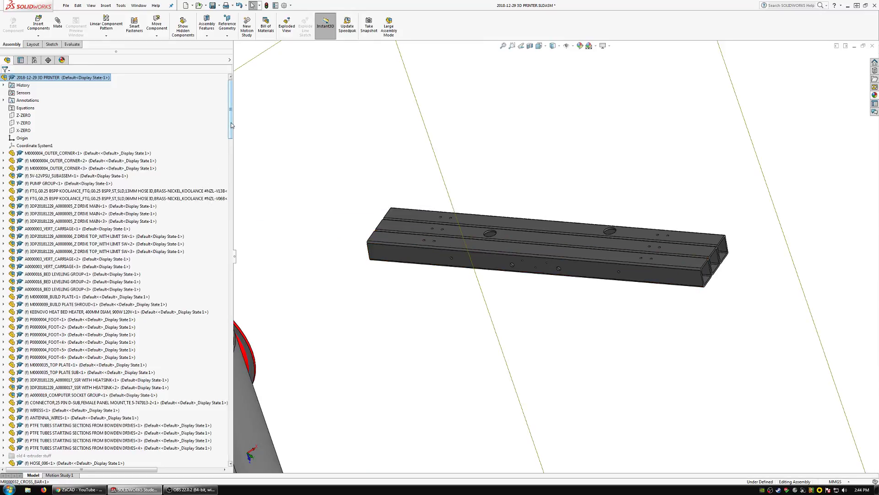
{"action": "left_click_drag", "start_coordinate": [231, 122], "coordinate": [233, 451]}
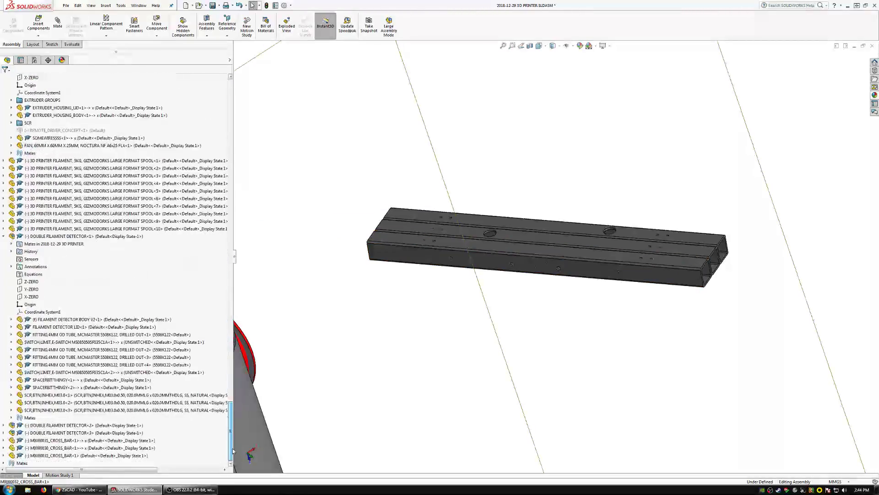
{"action": "left_click", "coordinate": [65, 440]}
{"action": "left_click", "coordinate": [64, 448], "text": "ctrl"}
{"action": "left_click", "coordinate": [62, 456], "text": "ctrl"}
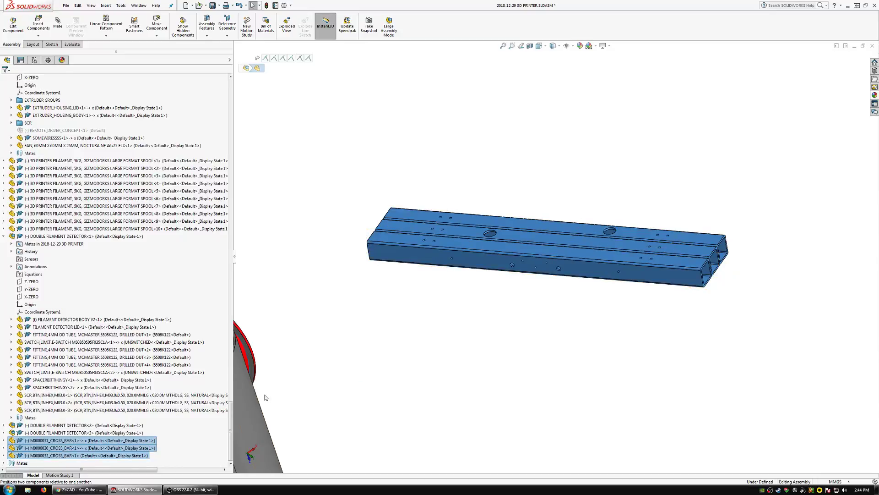
{"action": "key", "text": "Delete"}
{"action": "left_click", "coordinate": [474, 224]}
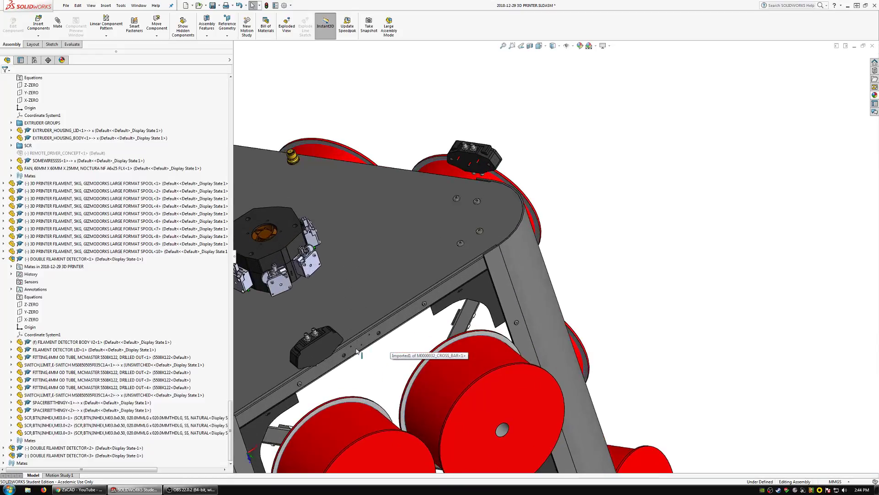
Inspect the hole patterns on the installed upper cross bars and show the top-level 3D PRINTER assembly with its dependents.
{"action": "middle_click_drag", "start_coordinate": [357, 350], "coordinate": [465, 299]}
{"action": "scroll", "coordinate": [463, 299], "scroll_direction": "up", "scroll_amount": 3}
{"action": "scroll", "coordinate": [336, 270], "scroll_direction": "down", "scroll_amount": 5}
{"action": "middle_click_drag", "start_coordinate": [338, 273], "coordinate": [632, 378]}
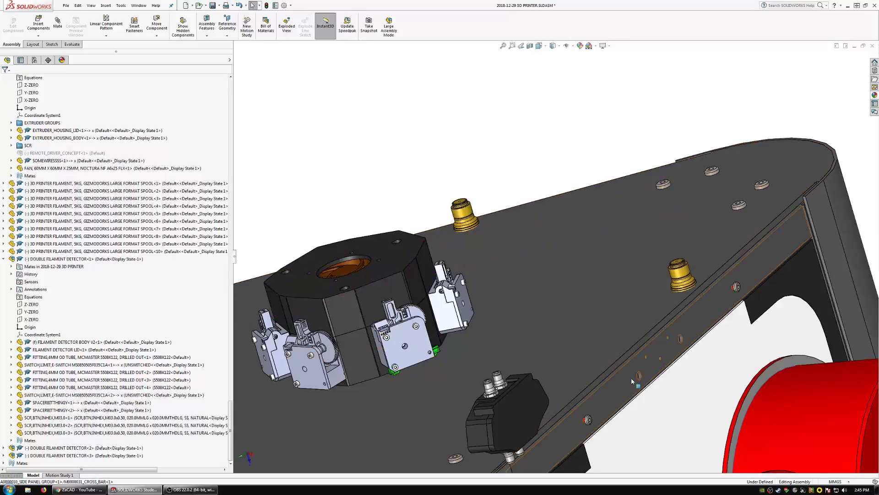
{"action": "scroll", "coordinate": [631, 379], "scroll_direction": "up", "scroll_amount": 5}
{"action": "middle_click_drag", "start_coordinate": [554, 369], "coordinate": [495, 371]}
{"action": "left_click", "coordinate": [230, 87]}
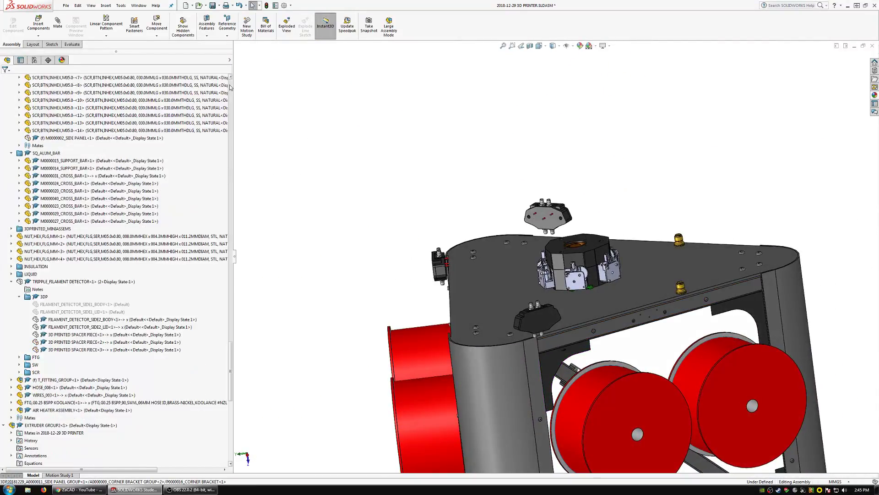
{"action": "right_click", "coordinate": [94, 77]}
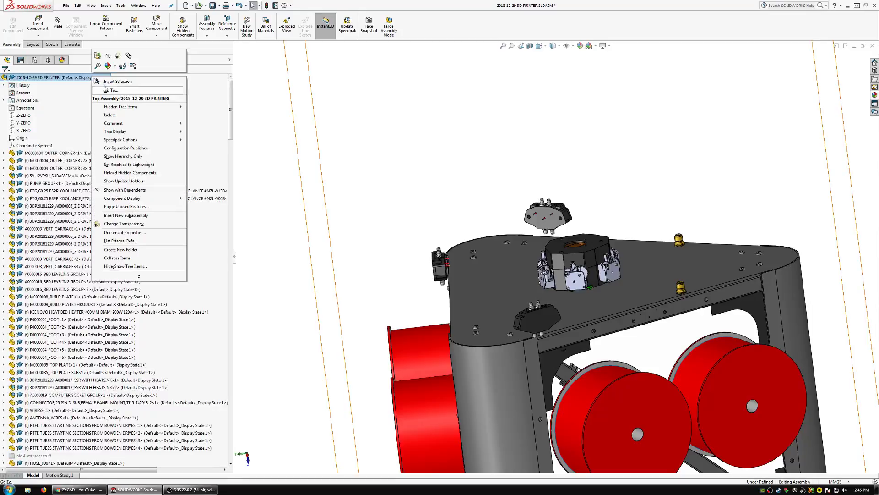
{"action": "left_click", "coordinate": [120, 190]}
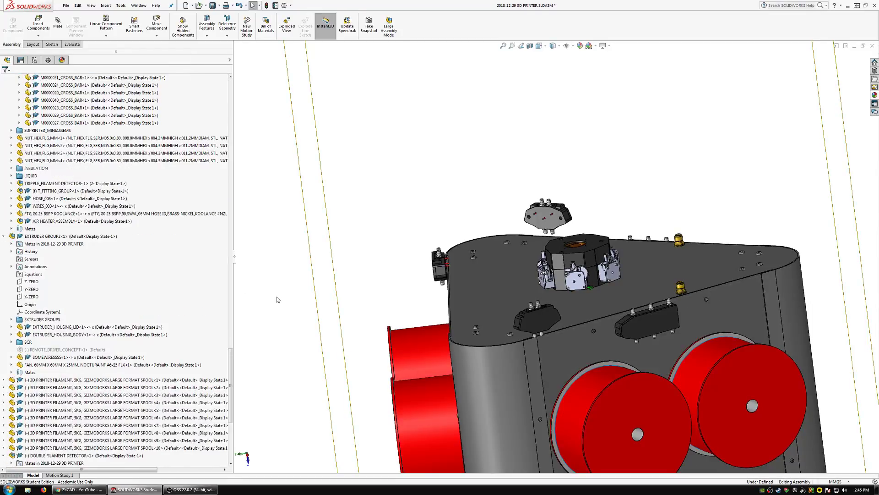
Suppress the TRIPPLE_FILAMENT DETECTOR subassembly in the A0000011_SIDE PANEL GROUP.
{"action": "left_click", "coordinate": [650, 319]}
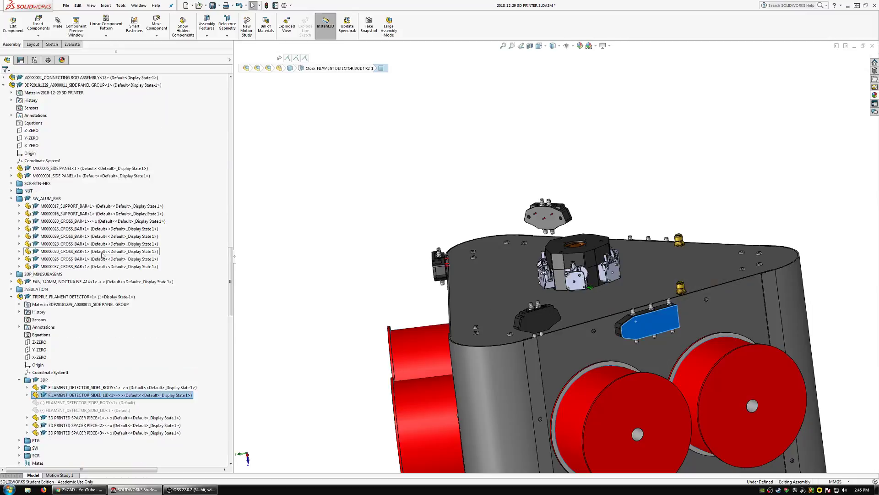
{"action": "left_click", "coordinate": [48, 298]}
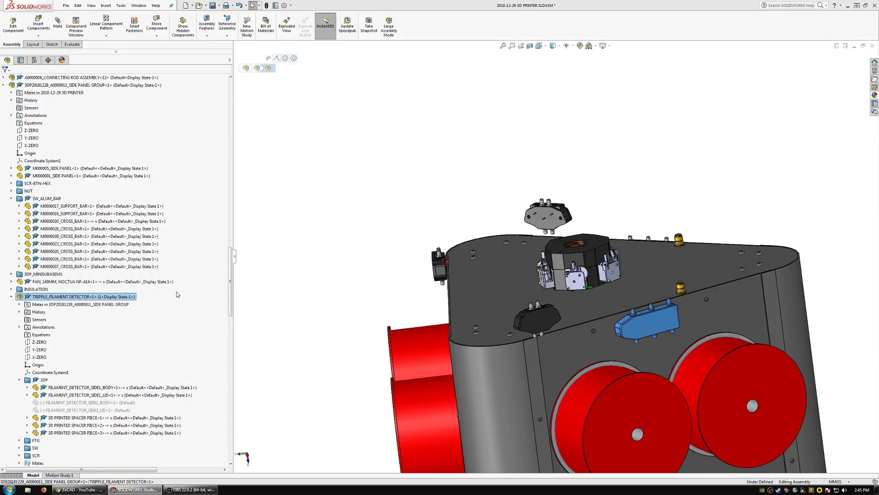
{"action": "right_click", "coordinate": [91, 297]}
{"action": "left_click", "coordinate": [162, 273]}
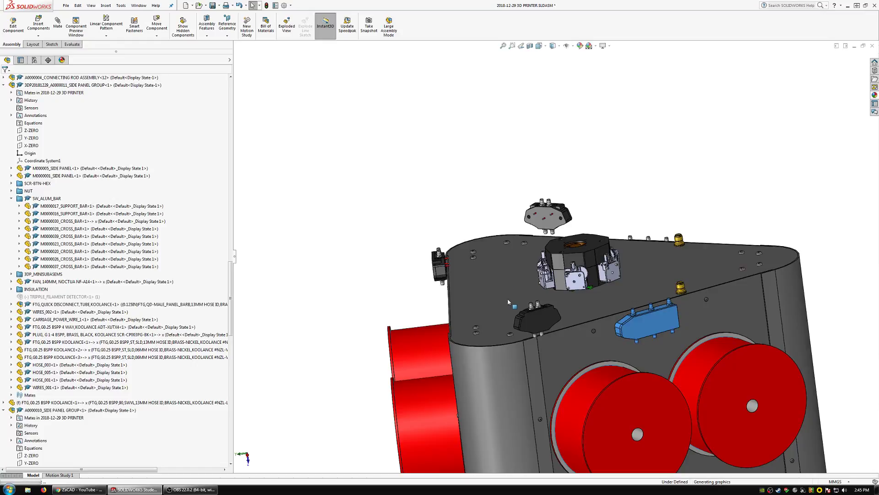
Suppress the TRIPPLE_FILAMENT DETECTOR subassembly in the A0000010_SIDE PANEL GROUP on the printer's other side.
{"action": "middle_click_drag", "start_coordinate": [509, 280], "coordinate": [667, 329]}
{"action": "left_click", "coordinate": [327, 260]}
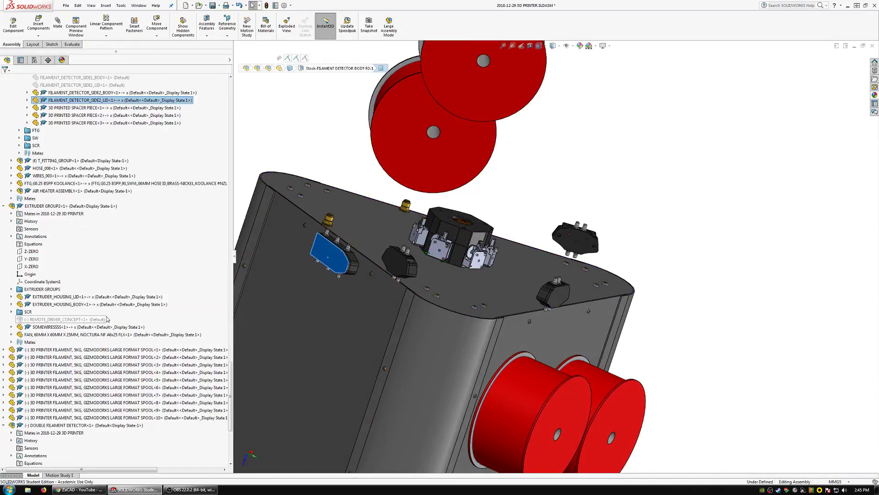
{"action": "left_click", "coordinate": [44, 123]}
{"action": "right_click", "coordinate": [45, 123]}
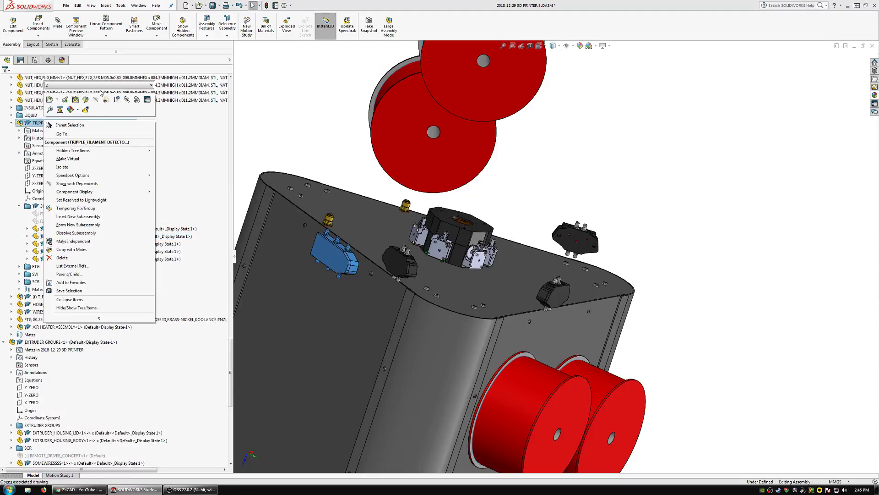
{"action": "left_click", "coordinate": [118, 100]}
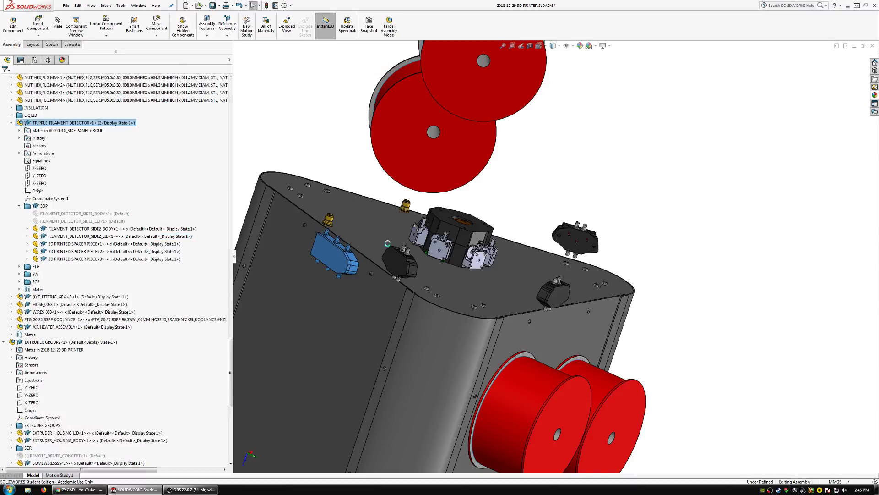
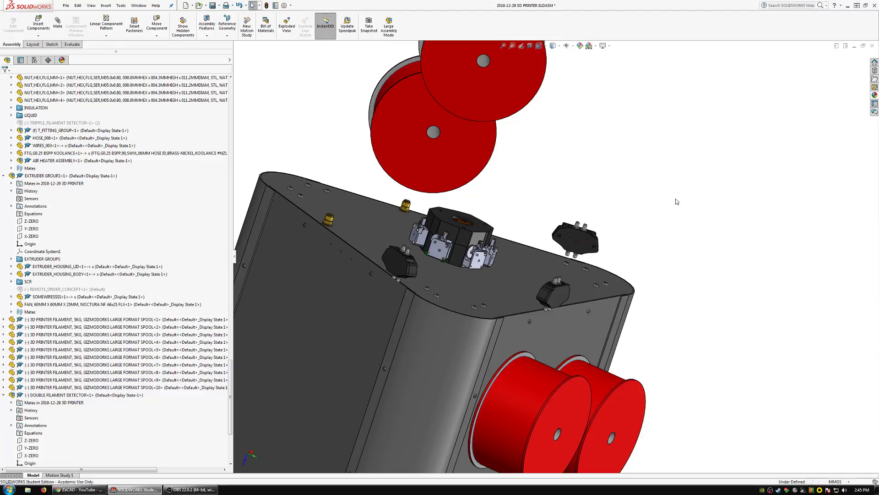
Open the M0000006_FRONT PANEL for editing within the assembly.
{"action": "middle_click_drag", "start_coordinate": [592, 271], "coordinate": [521, 318]}
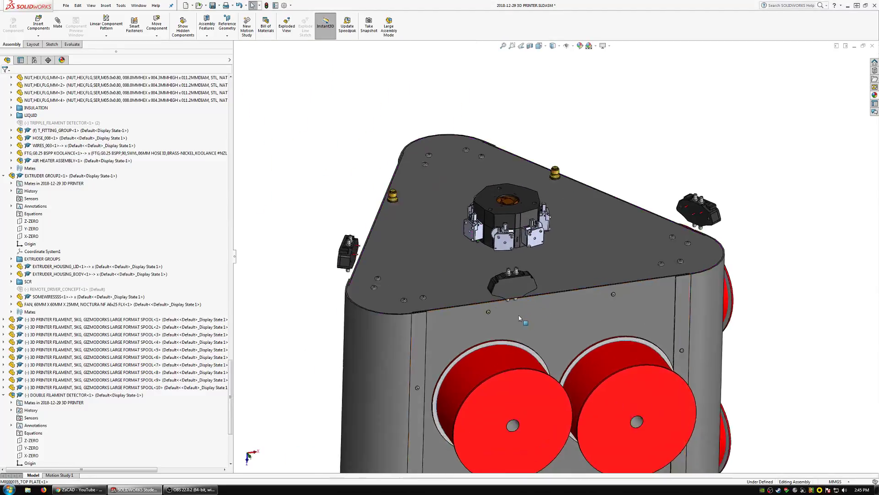
{"action": "scroll", "coordinate": [520, 317], "scroll_direction": "down", "scroll_amount": 2}
{"action": "left_click", "coordinate": [528, 313]}
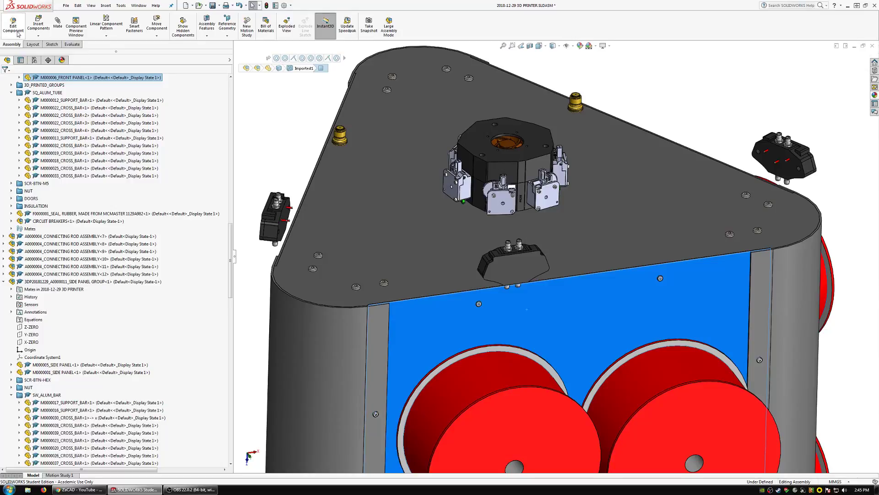
{"action": "left_click", "coordinate": [18, 34]}
{"action": "left_click", "coordinate": [117, 22]}
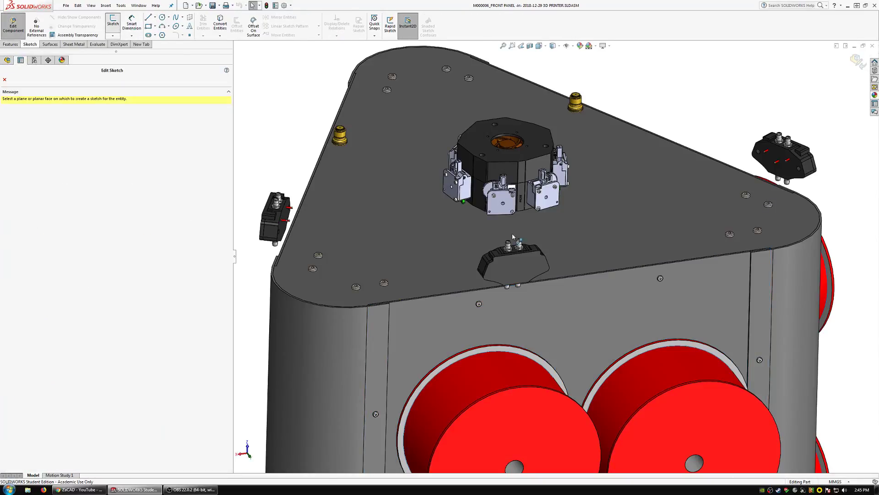
{"action": "left_click", "coordinate": [571, 317]}
{"action": "right_click", "coordinate": [568, 224]}
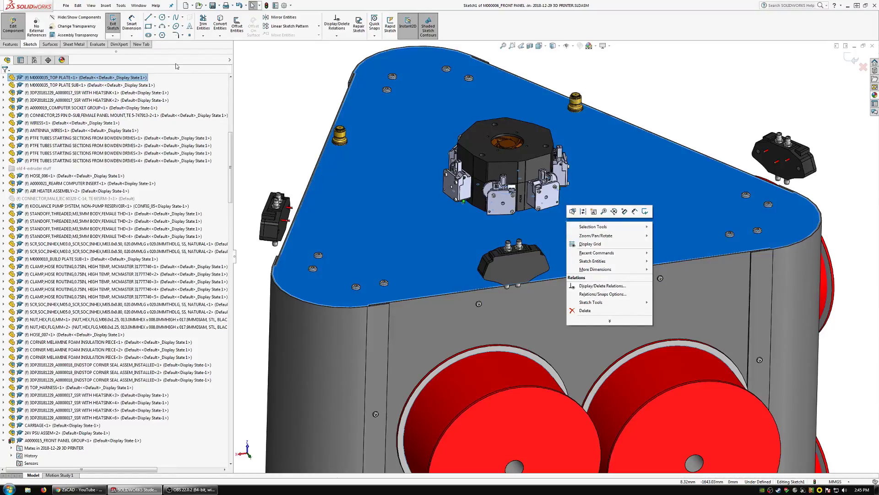
{"action": "left_click", "coordinate": [248, 93]}
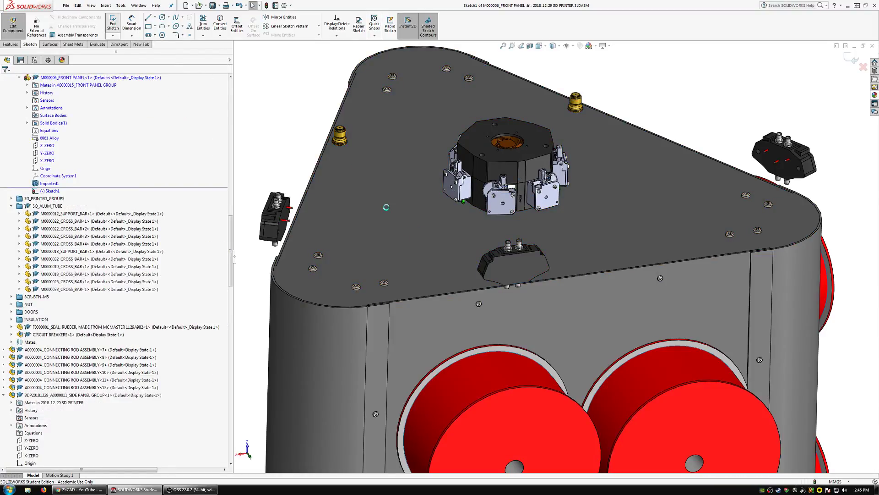
Hide the M0000035_TOP PLATE and start a sketch on the front panel's outer face.
{"action": "right_click", "coordinate": [413, 180]}
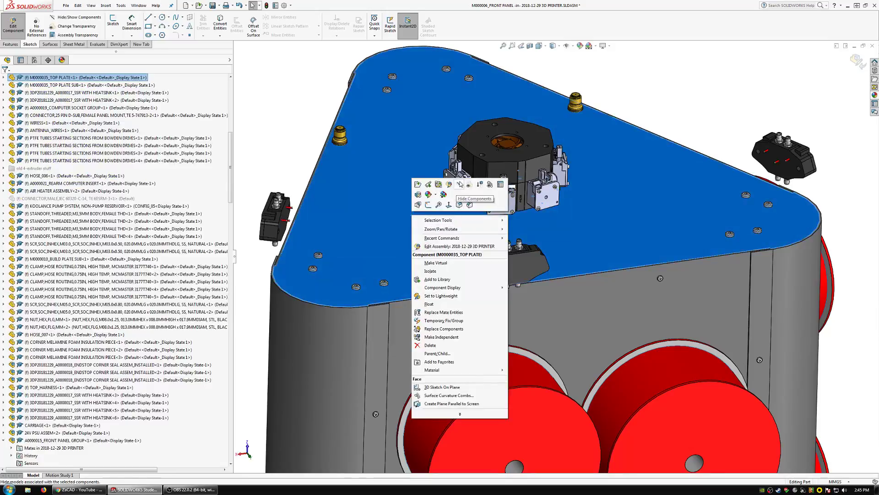
{"action": "left_click", "coordinate": [459, 185]}
{"action": "left_click", "coordinate": [430, 317]}
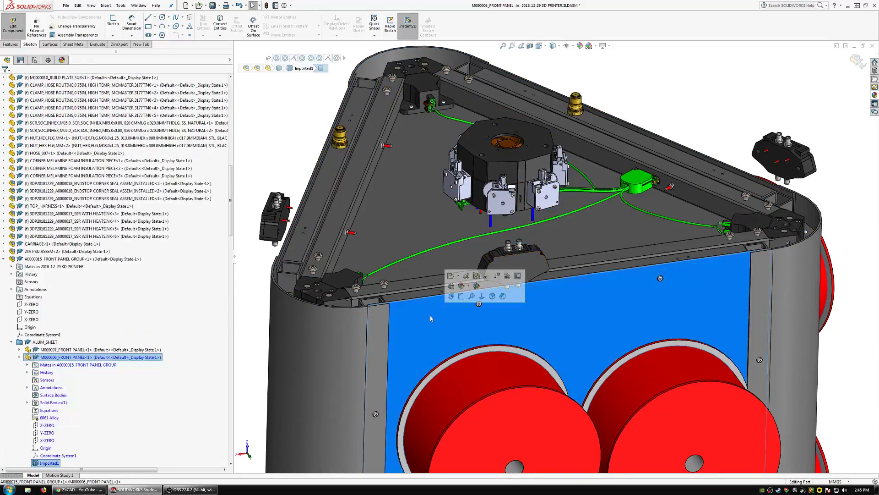
{"action": "left_click", "coordinate": [461, 297]}
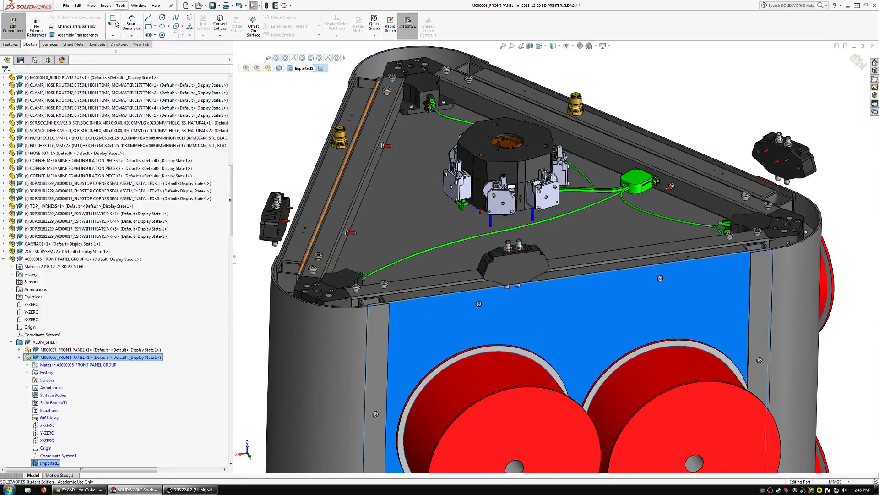
Convert the hole sketch of Cut-Extrude1 in the M0000032_CROSS_BAR into the front panel sketch.
{"action": "left_click", "coordinate": [422, 297]}
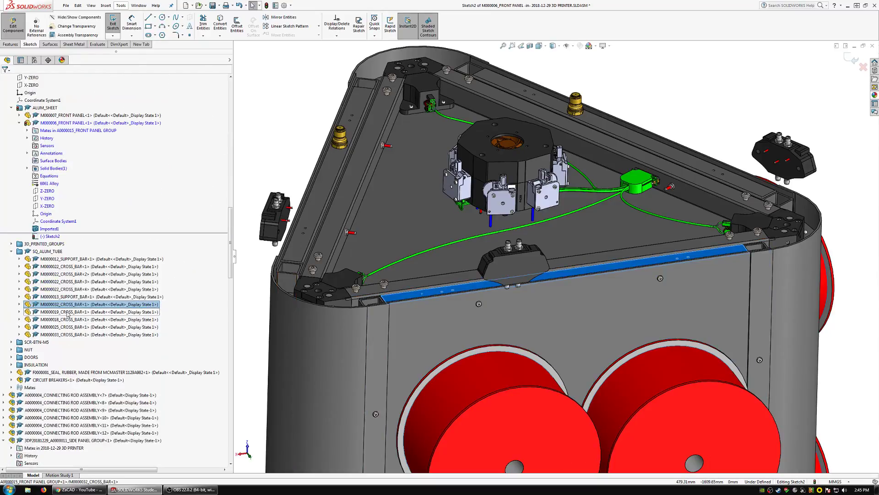
{"action": "double_click", "coordinate": [68, 306]}
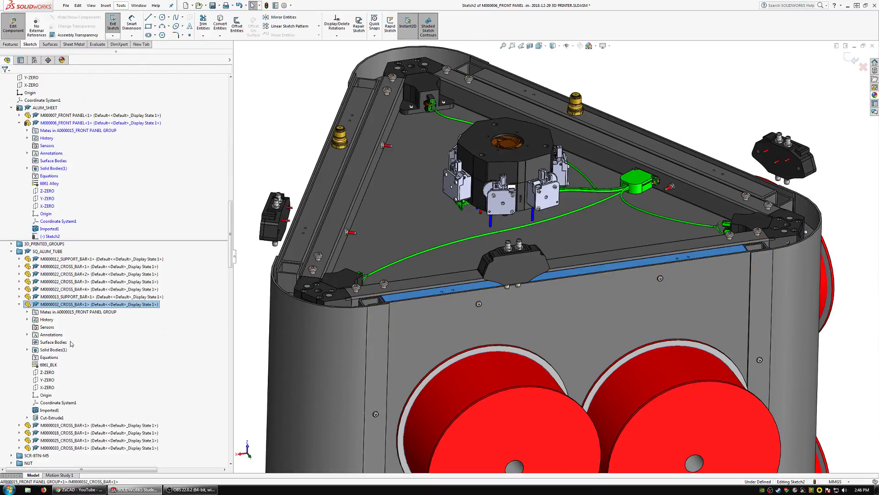
{"action": "double_click", "coordinate": [52, 417]}
{"action": "left_click", "coordinate": [55, 425]}
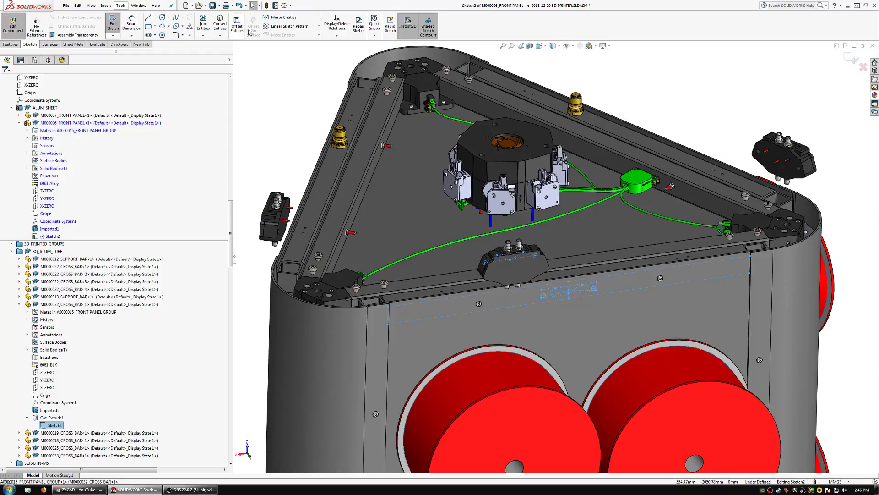
Cut the converted hole pattern Through All in the front panel.
{"action": "left_click", "coordinate": [18, 44]}
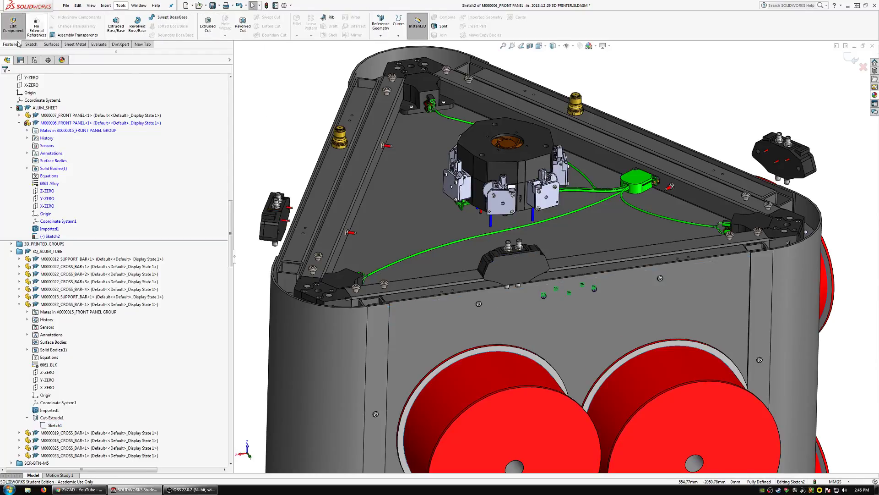
{"action": "left_click", "coordinate": [48, 121]}
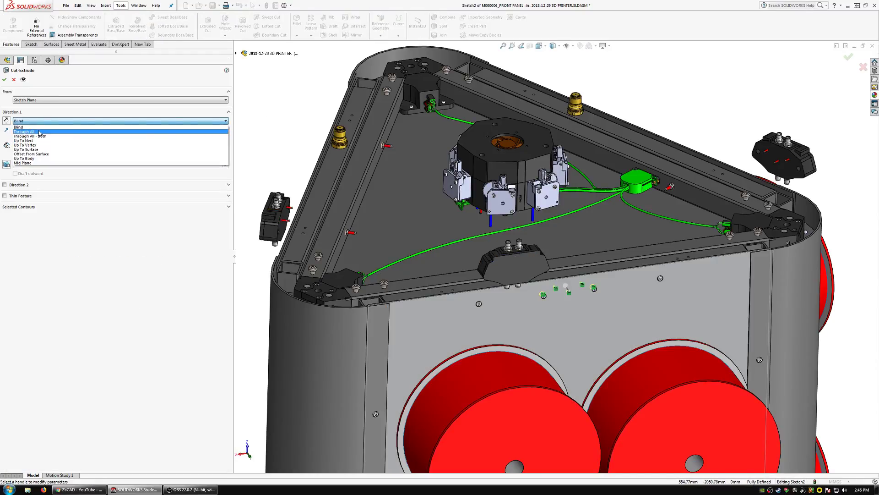
{"action": "left_click", "coordinate": [41, 133]}
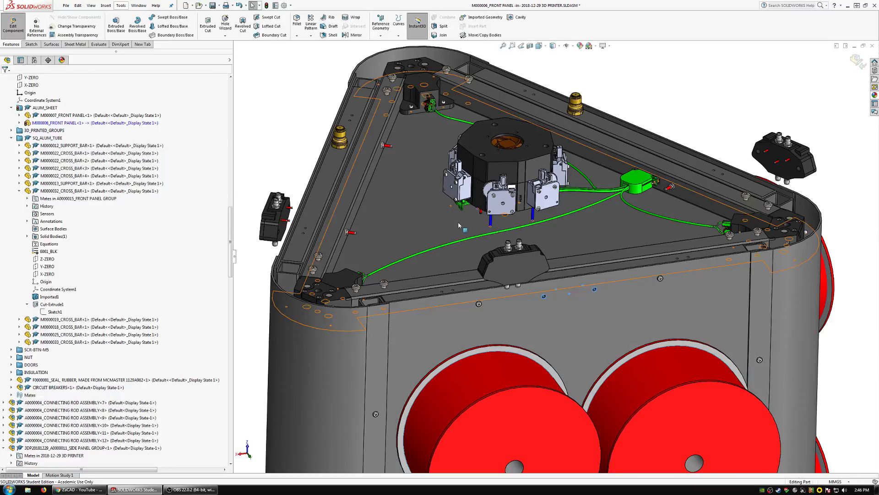
Open the M0000002_SIDE PANEL for editing within the assembly.
{"action": "scroll", "coordinate": [458, 222], "scroll_direction": "up", "scroll_amount": 2}
{"action": "middle_click_drag", "start_coordinate": [458, 228], "coordinate": [443, 270]}
{"action": "scroll", "coordinate": [444, 269], "scroll_direction": "down", "scroll_amount": 3}
{"action": "left_click", "coordinate": [445, 272]}
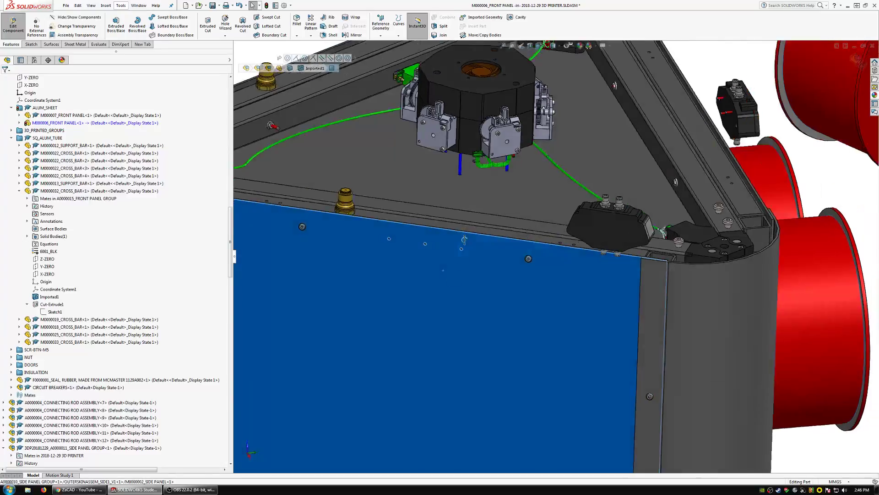
{"action": "middle_click_drag", "start_coordinate": [464, 238], "coordinate": [485, 246]}
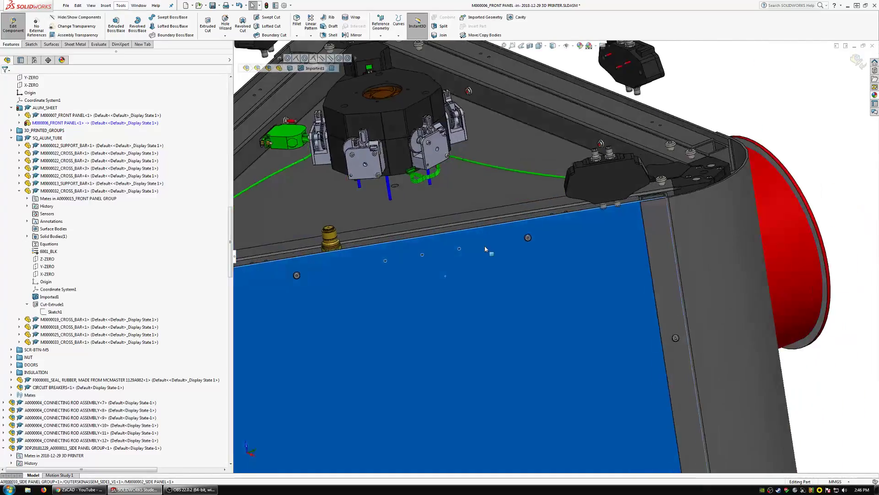
{"action": "left_click", "coordinate": [345, 295]}
{"action": "left_click", "coordinate": [402, 255]}
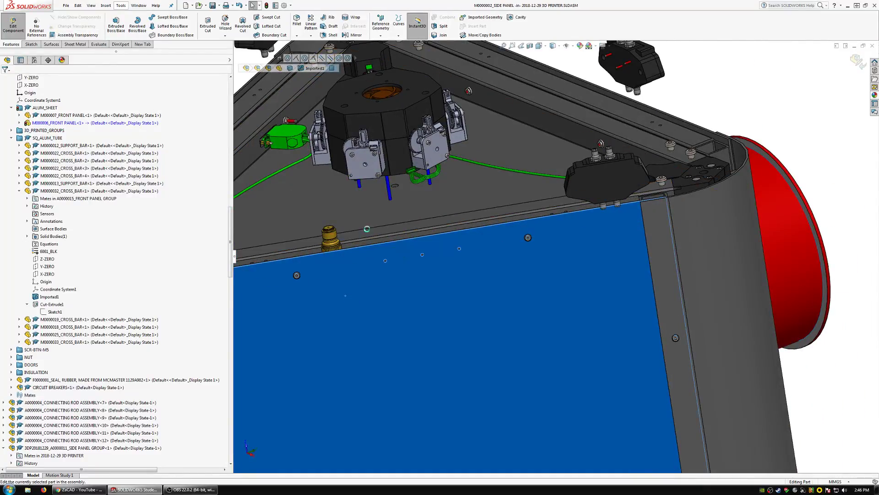
Sketch a rectangle about 137 by 40 mm on the side panel's outer face, enclosing the three old detector holes.
{"action": "left_click", "coordinate": [31, 44]}
{"action": "left_click", "coordinate": [113, 22]}
{"action": "left_click", "coordinate": [417, 285]}
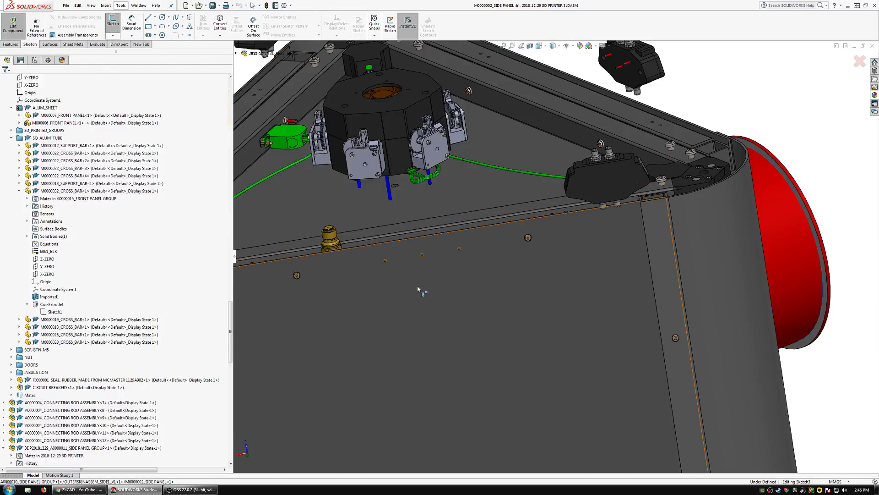
{"action": "left_click", "coordinate": [148, 27]}
{"action": "left_click", "coordinate": [484, 265]}
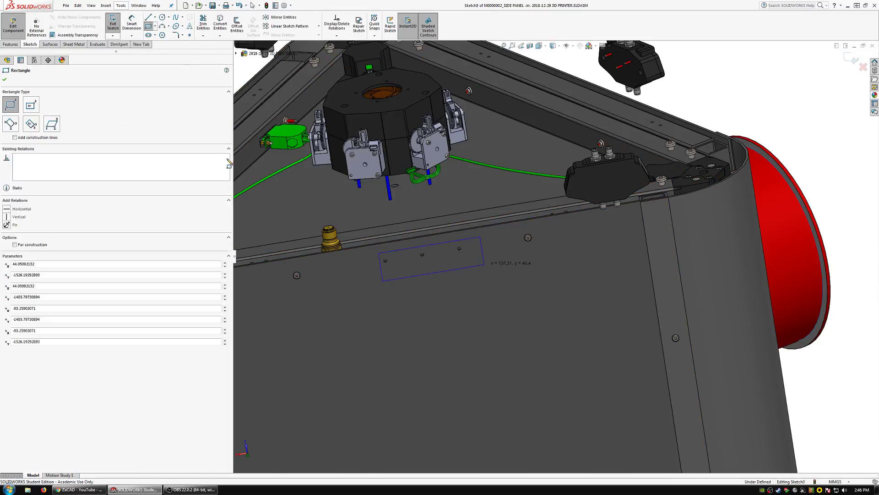
Extrude the rectangle Up To Surface onto the side panel's back face with merged result to fill the old holes.
{"action": "left_click", "coordinate": [12, 45]}
{"action": "left_click", "coordinate": [116, 29]}
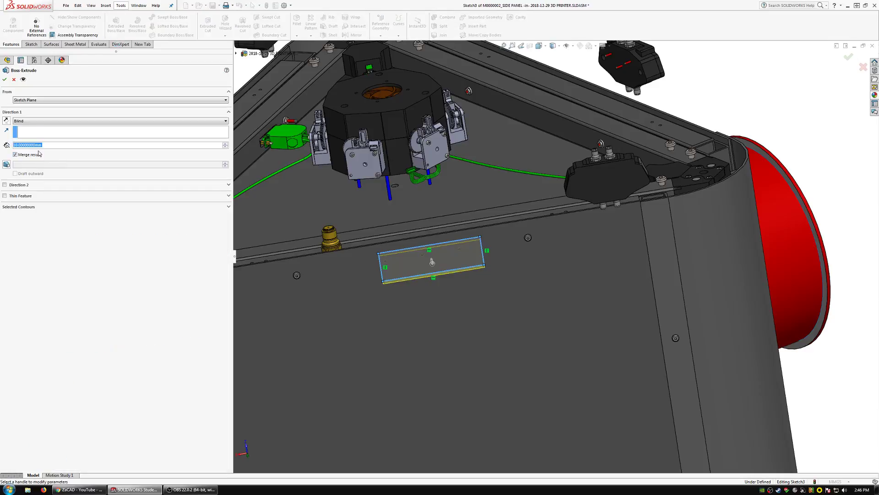
{"action": "left_click", "coordinate": [119, 121]}
{"action": "left_click", "coordinate": [69, 146]}
{"action": "mouse_move", "coordinate": [359, 244]}
{"action": "middle_mouse_down"}
{"action": "mouse_move", "coordinate": [418, 298]}
{"action": "mouse_move", "coordinate": [442, 344]}
{"action": "mouse_move", "coordinate": [441, 300]}
{"action": "mouse_move", "coordinate": [430, 315]}
{"action": "mouse_move", "coordinate": [377, 247]}
{"action": "middle_mouse_up"}
{"action": "scroll", "coordinate": [431, 315], "scroll_direction": "down", "scroll_amount": 2}
{"action": "left_click", "coordinate": [448, 302]}
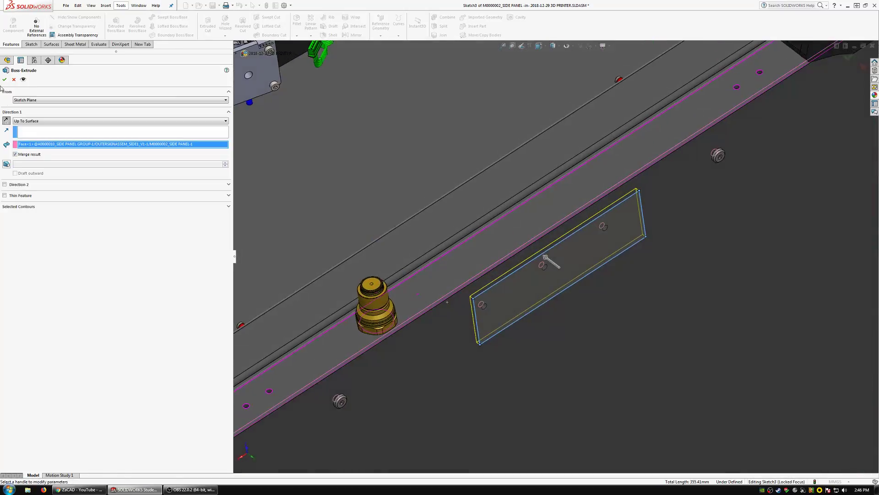
{"action": "left_click", "coordinate": [4, 80]}
Convert the hole sketch of Cut-Extrude3 in the M0000031_CROSS_BAR into a new sketch on the M0000002_SIDE PANEL's outer face.
{"action": "scroll", "coordinate": [471, 302], "scroll_direction": "up", "scroll_amount": 3}
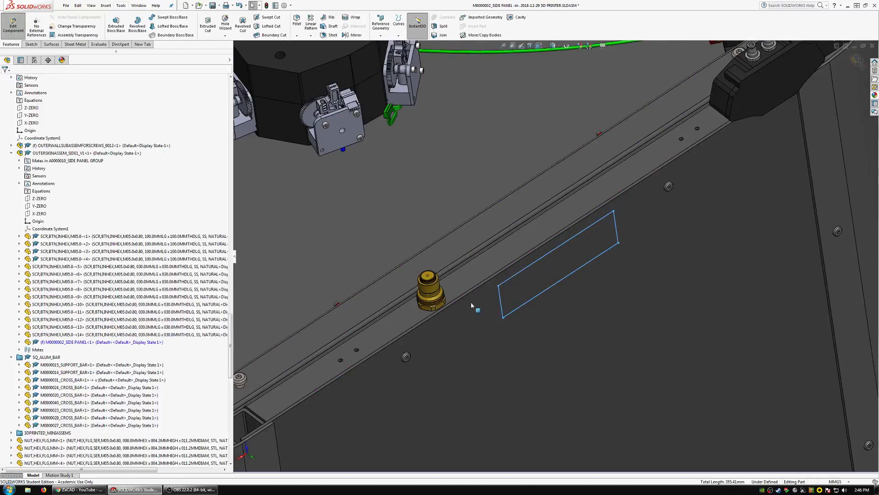
{"action": "mouse_move", "coordinate": [470, 301]}
{"action": "middle_mouse_down"}
{"action": "mouse_move", "coordinate": [520, 305]}
{"action": "mouse_move", "coordinate": [488, 269]}
{"action": "mouse_move", "coordinate": [463, 311]}
{"action": "middle_mouse_up"}
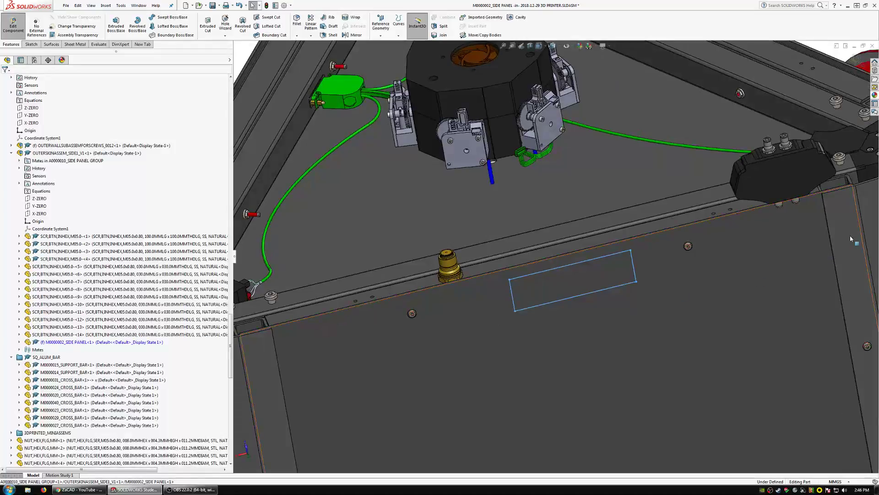
{"action": "scroll", "coordinate": [463, 311], "scroll_direction": "up", "scroll_amount": 5}
{"action": "left_click", "coordinate": [30, 45]}
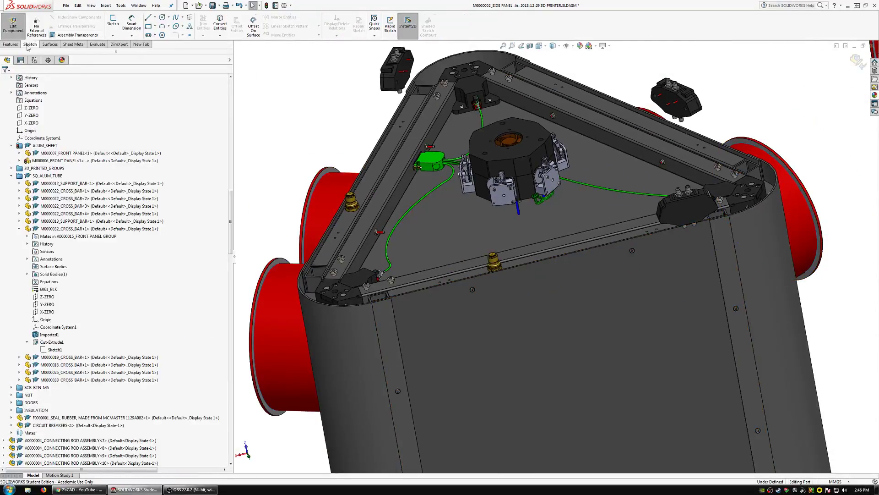
{"action": "left_click", "coordinate": [113, 20]}
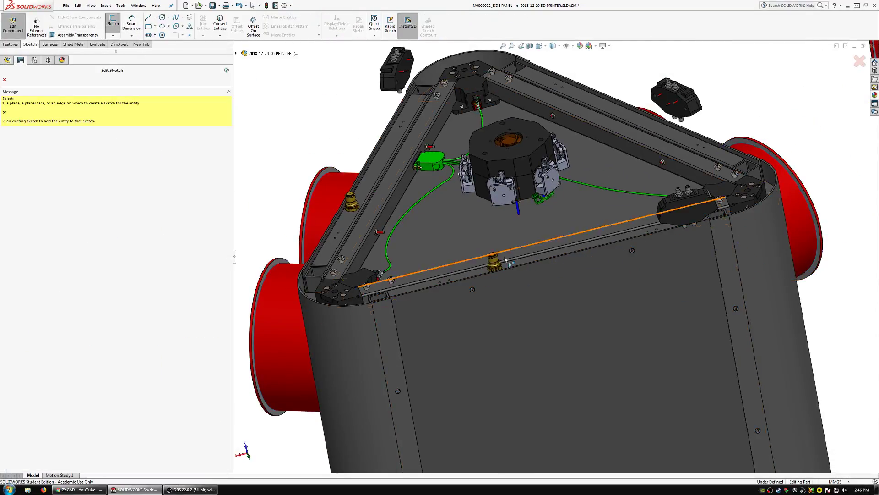
{"action": "left_click", "coordinate": [505, 315]}
{"action": "left_click", "coordinate": [469, 274]}
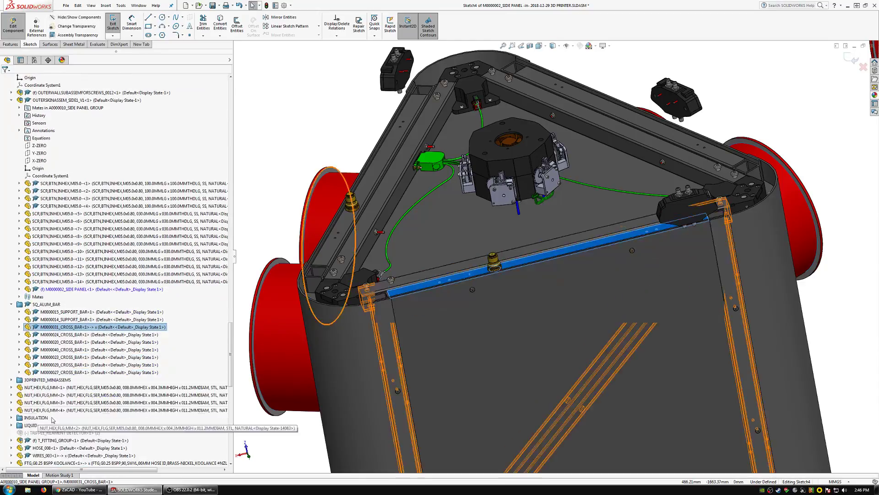
{"action": "left_click", "coordinate": [19, 327]}
{"action": "scroll", "coordinate": [63, 402], "scroll_direction": "down", "scroll_amount": 6}
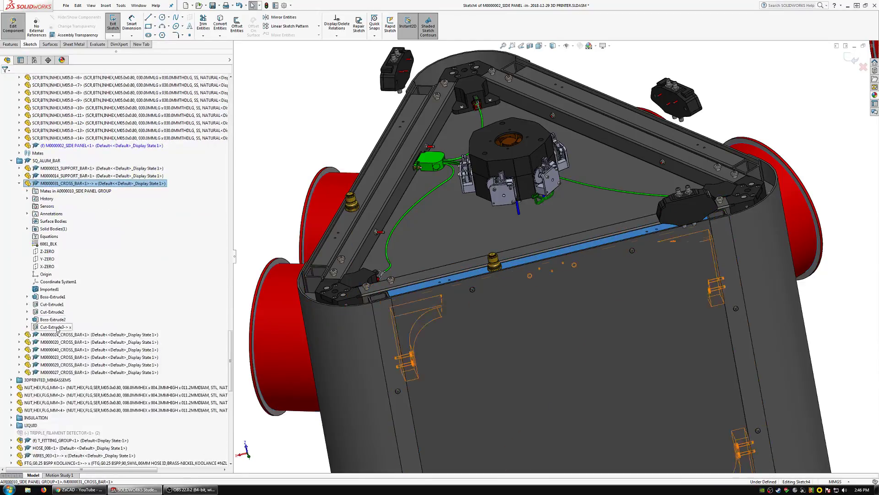
{"action": "left_click", "coordinate": [55, 327]}
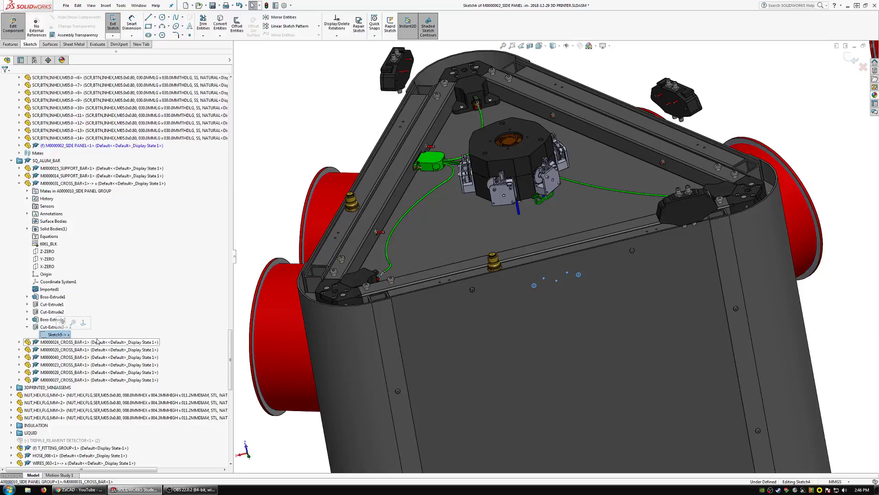
Cut the converted hole pattern Through All in the M0000002_SIDE PANEL.
{"action": "left_click", "coordinate": [11, 44]}
{"action": "left_click", "coordinate": [207, 26]}
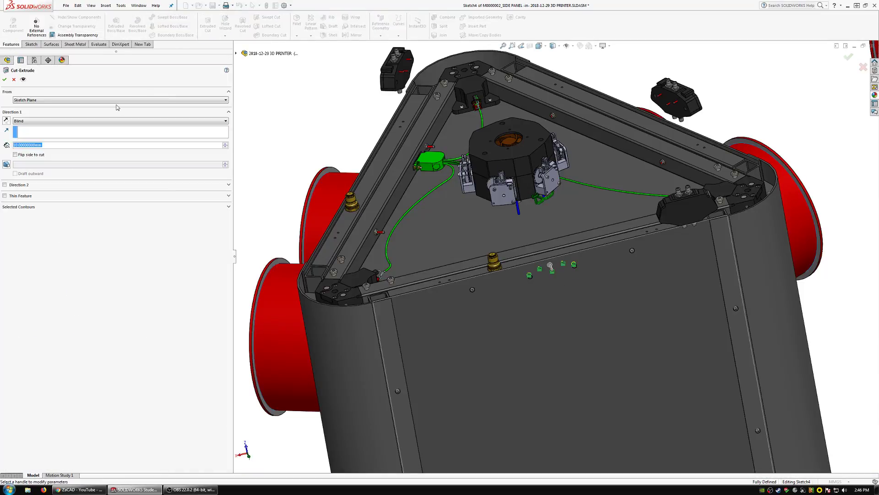
{"action": "left_click", "coordinate": [62, 122]}
{"action": "left_click", "coordinate": [28, 134]}
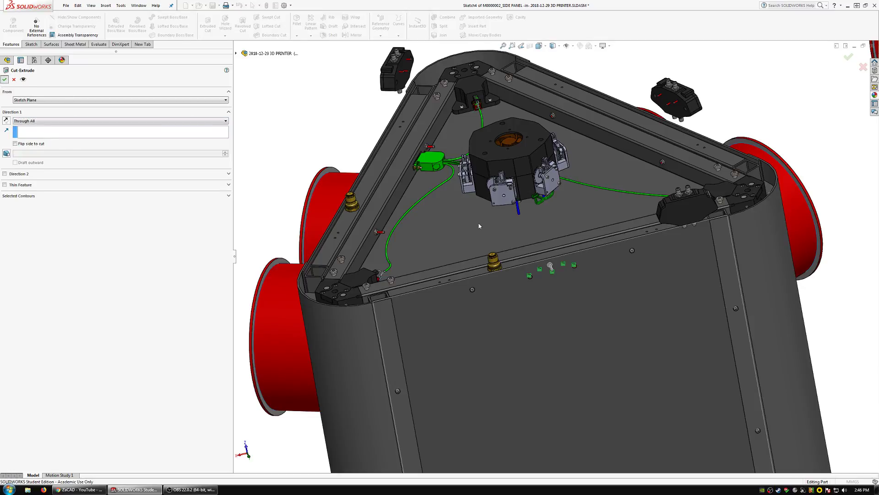
Open the M0000001_SIDE PANEL behind the spools for editing within the assembly.
{"action": "scroll", "coordinate": [470, 242], "scroll_direction": "up", "scroll_amount": 3}
{"action": "middle_click_drag", "start_coordinate": [470, 243], "coordinate": [417, 299]}
{"action": "left_click", "coordinate": [416, 298]}
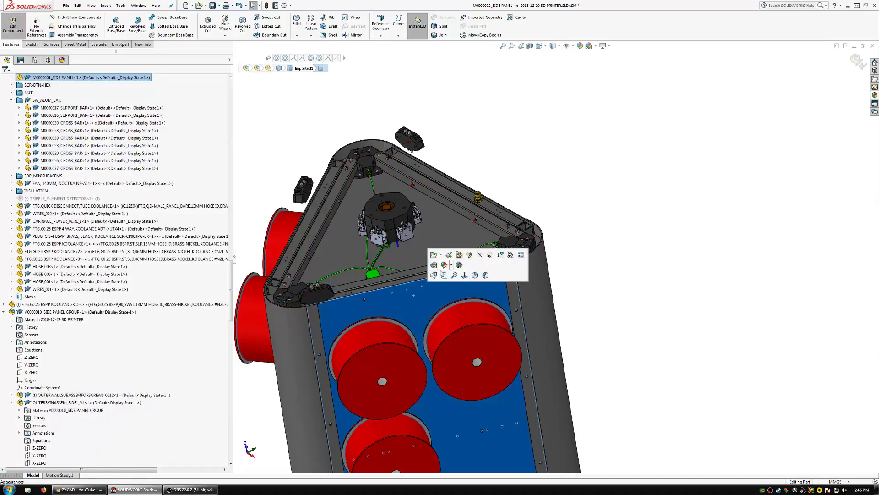
{"action": "left_click", "coordinate": [469, 256]}
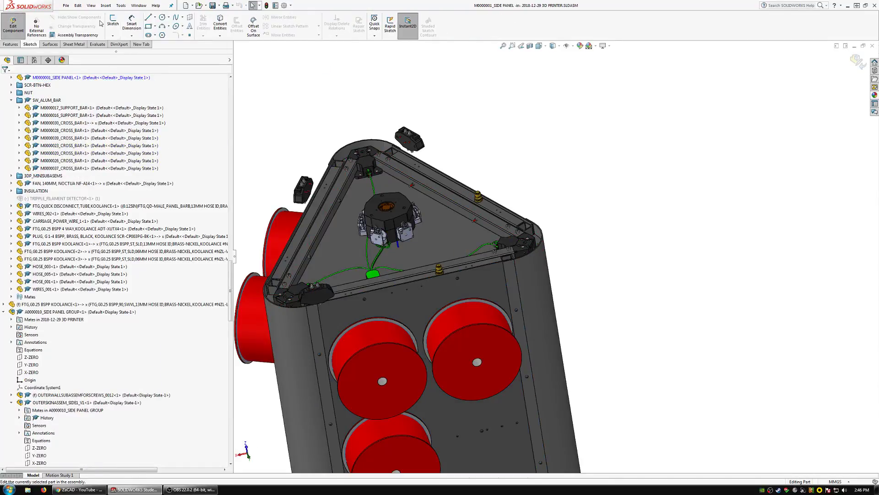
Sketch a rectangle about 154 by 65 mm on the M0000001_SIDE PANEL's outer face, enclosing its three old detector holes.
{"action": "left_click", "coordinate": [420, 276]}
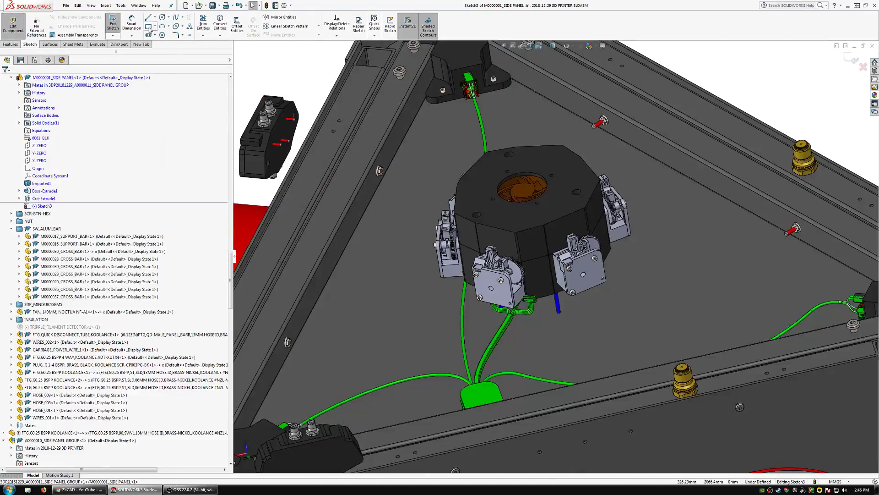
{"action": "scroll", "coordinate": [627, 374], "scroll_direction": "down", "scroll_amount": 5}
{"action": "scroll", "coordinate": [600, 357], "scroll_direction": "up", "scroll_amount": 8}
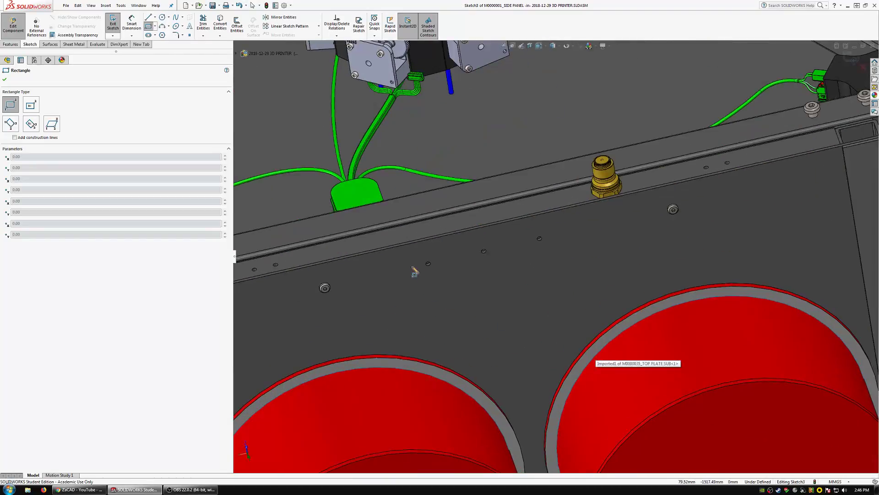
{"action": "left_click", "coordinate": [408, 252]}
{"action": "left_click", "coordinate": [589, 274]}
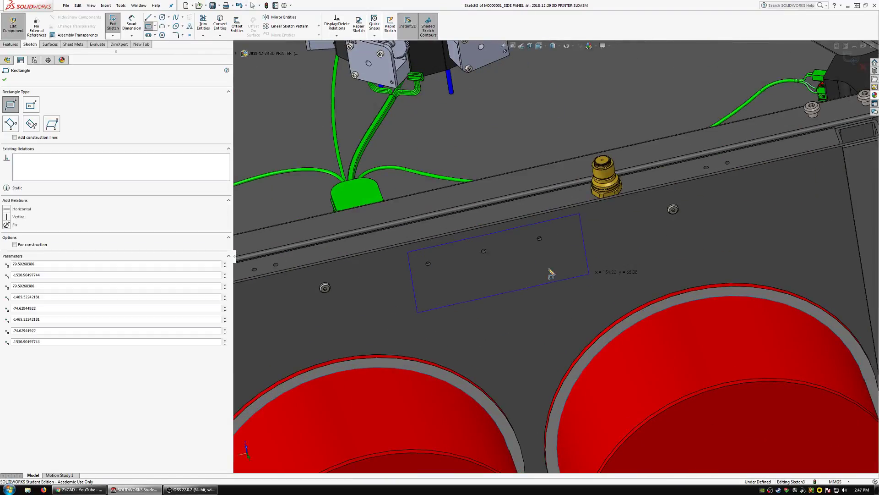
Extrude the rectangle Up To Surface, ending on the M0000001_SIDE PANEL's opposite face with merged result, to fill the old detector holes.
{"action": "left_click", "coordinate": [11, 44]}
{"action": "left_click", "coordinate": [115, 25]}
{"action": "left_click", "coordinate": [48, 120]}
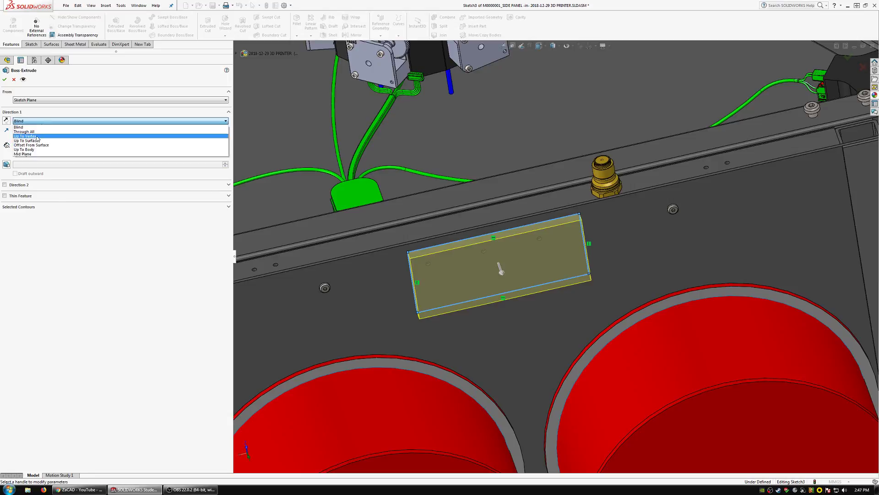
{"action": "left_click", "coordinate": [27, 141]}
{"action": "middle_click_drag", "start_coordinate": [497, 268], "coordinate": [459, 307]}
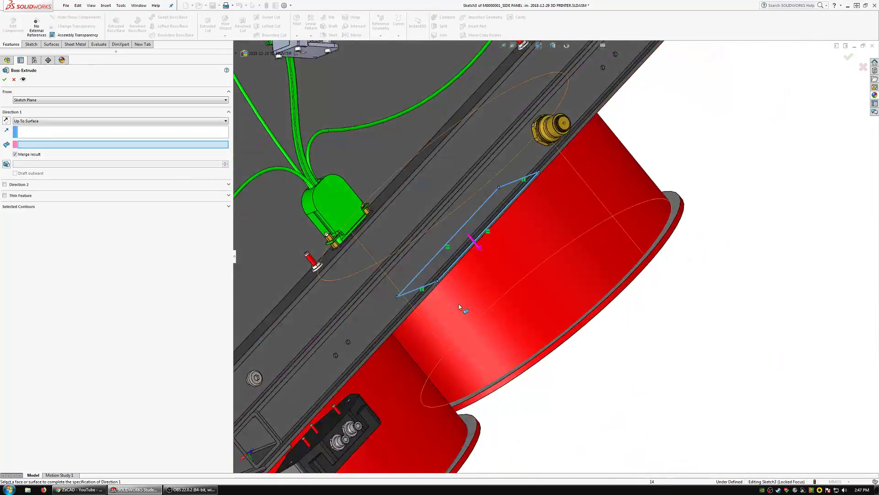
{"action": "scroll", "coordinate": [423, 288], "scroll_direction": "down", "scroll_amount": 7}
{"action": "left_click", "coordinate": [381, 258]}
{"action": "middle_click_drag", "start_coordinate": [378, 257], "coordinate": [397, 232]}
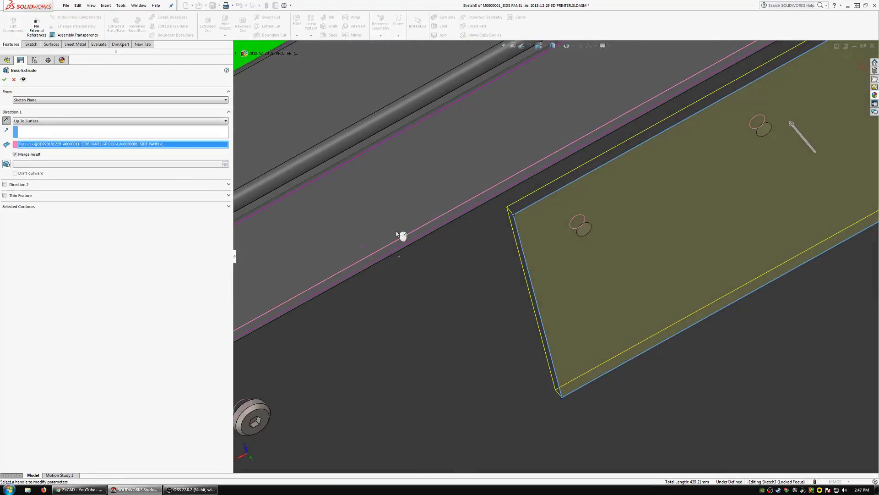
{"action": "scroll", "coordinate": [22, 88], "scroll_direction": "up", "scroll_amount": 4}
{"action": "left_click", "coordinate": [5, 79]}
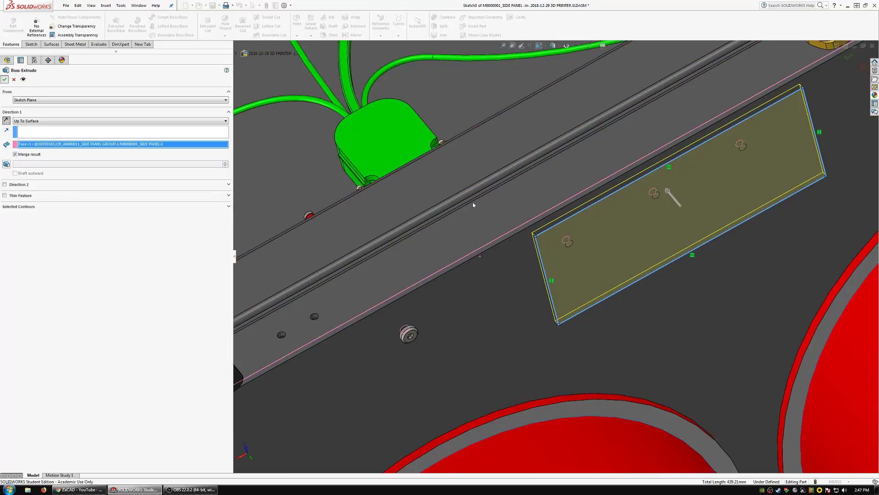
{"action": "scroll", "coordinate": [542, 264], "scroll_direction": "up", "scroll_amount": 4}
Start a new sketch on the M0000001_SIDE PANEL's outer face and convert the hole sketch of the M0000030_CROSS_BAR's Cut-Extrude3 into it.
{"action": "left_click", "coordinate": [542, 264]}
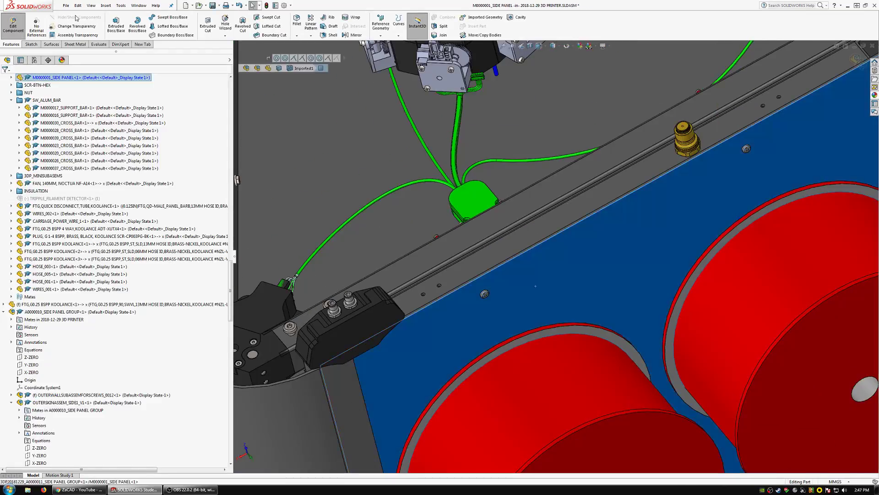
{"action": "left_click", "coordinate": [30, 45]}
{"action": "left_click", "coordinate": [113, 23]}
{"action": "left_click", "coordinate": [514, 245]}
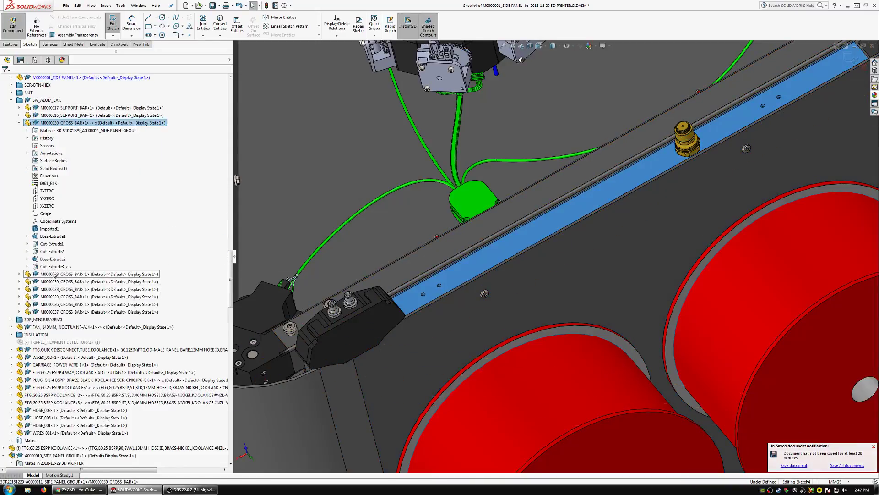
{"action": "left_click", "coordinate": [54, 267]}
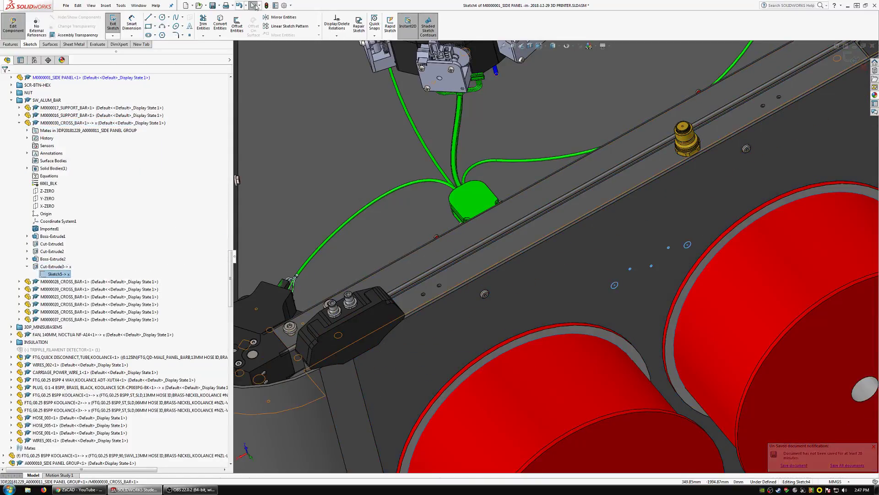
{"action": "left_click", "coordinate": [220, 25]}
Cut the converted holes Through All in the M0000001_SIDE PANEL and return to editing the top assembly.
{"action": "left_click", "coordinate": [9, 44]}
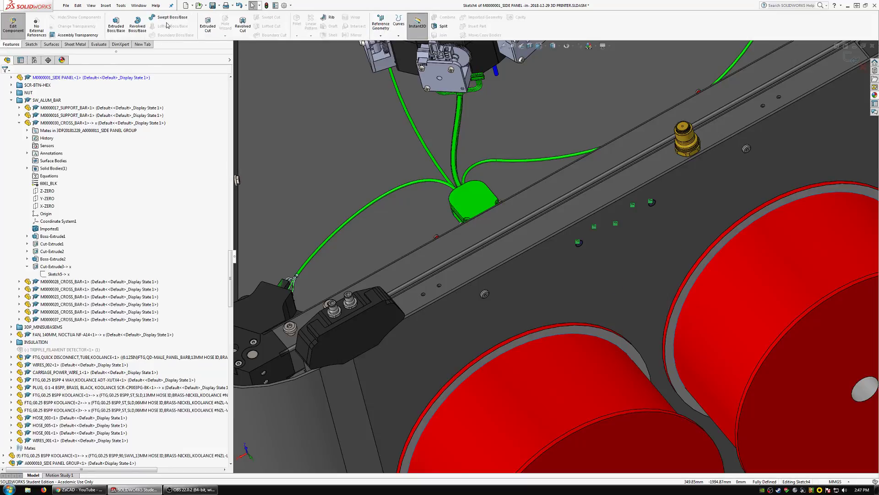
{"action": "left_click", "coordinate": [207, 25]}
{"action": "left_click", "coordinate": [25, 120]}
{"action": "left_click", "coordinate": [25, 127]}
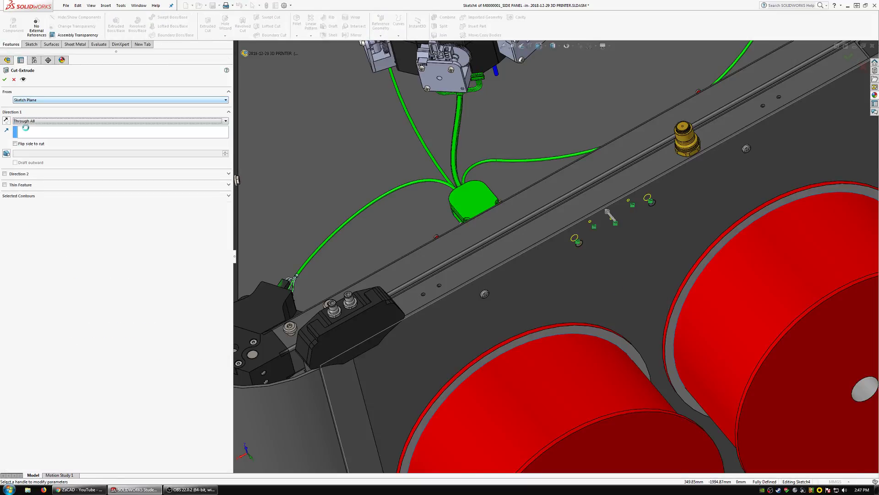
{"action": "left_click", "coordinate": [5, 79]}
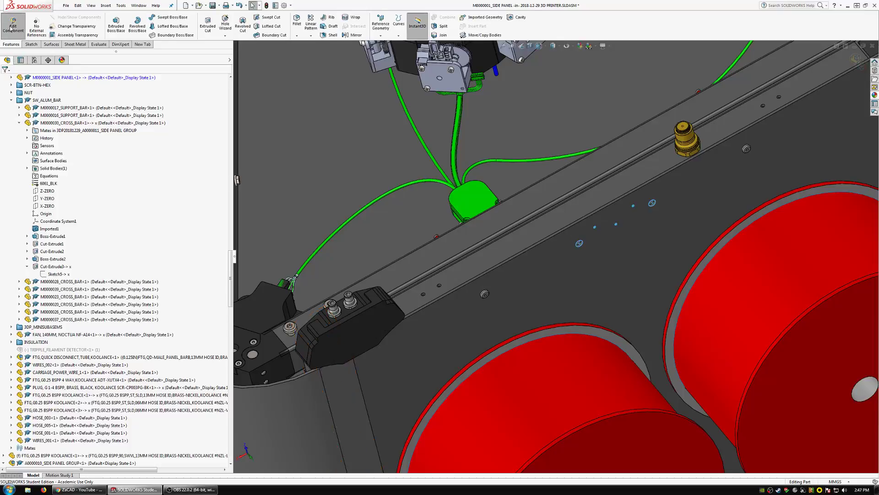
{"action": "left_click", "coordinate": [13, 26]}
Break all external references of the top-level 2018-12-29 3D PRINTER assembly.
{"action": "left_click", "coordinate": [232, 85]}
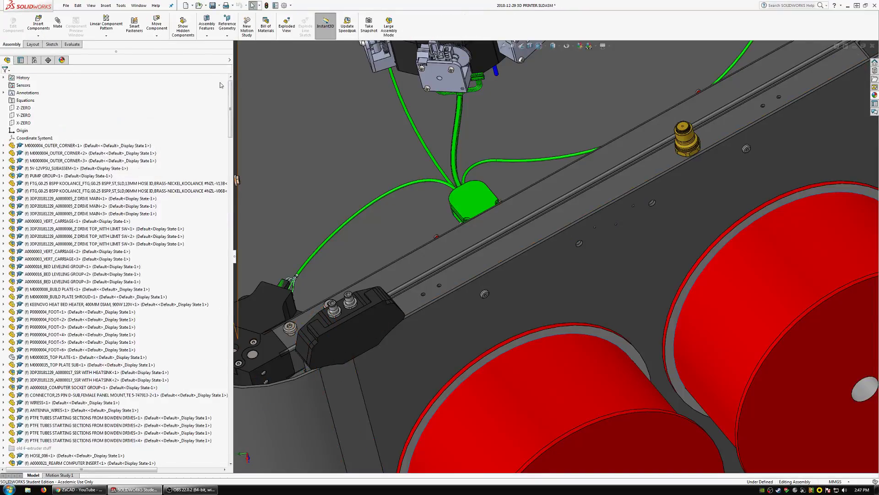
{"action": "scroll", "coordinate": [46, 99], "scroll_direction": "up", "scroll_amount": 1}
{"action": "right_click", "coordinate": [40, 79]}
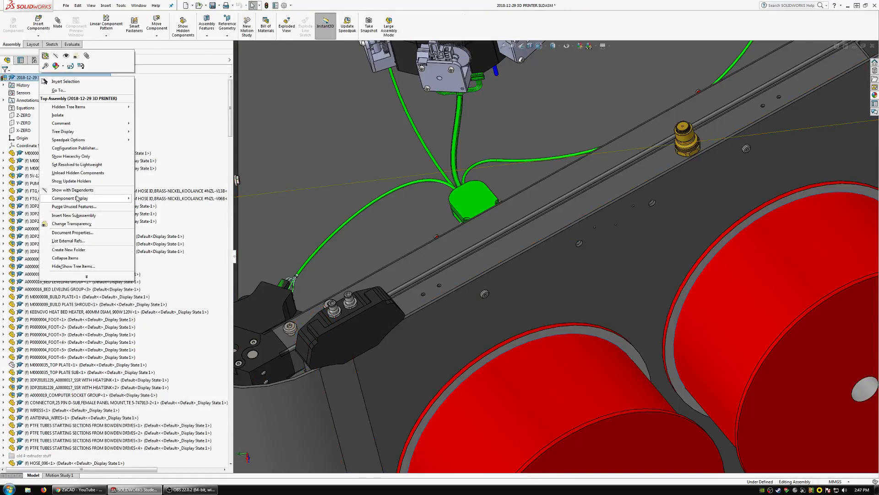
{"action": "left_click", "coordinate": [64, 240]}
{"action": "left_click", "coordinate": [368, 293]}
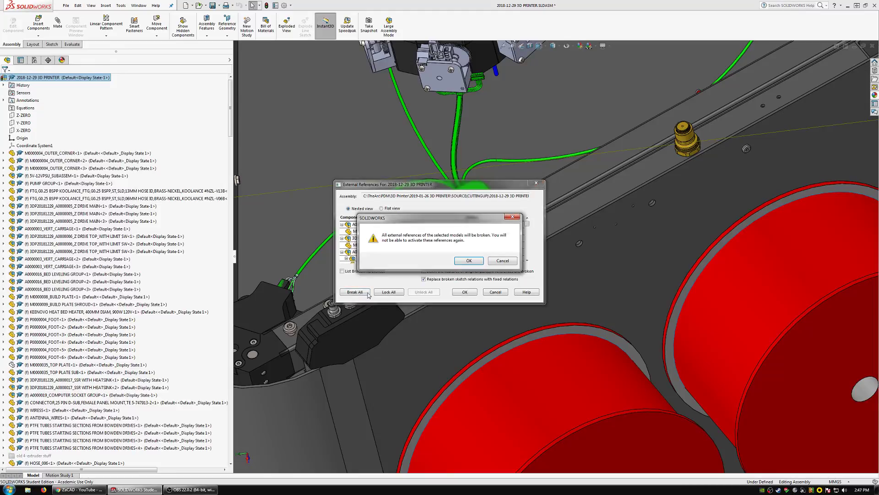
{"action": "left_click", "coordinate": [469, 261]}
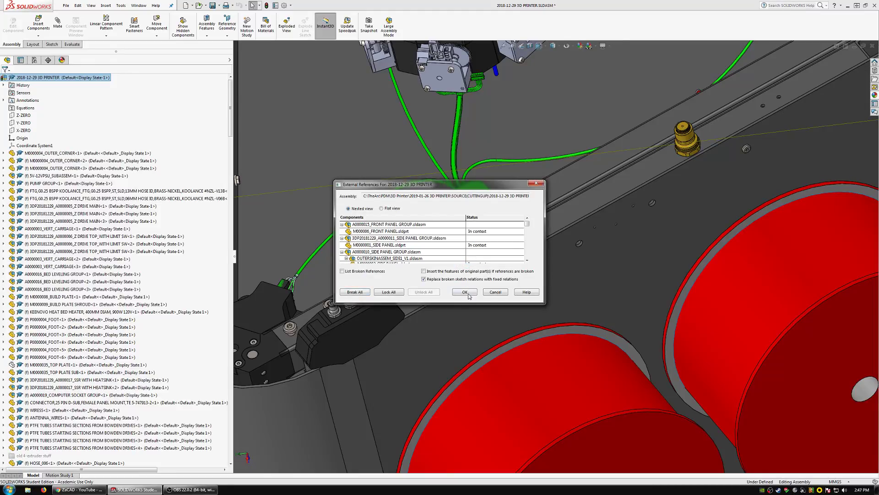
{"action": "left_click", "coordinate": [465, 292]}
Save the 2018-12-29 3D PRINTER assembly.
{"action": "scroll", "coordinate": [458, 300], "scroll_direction": "up", "scroll_amount": 5}
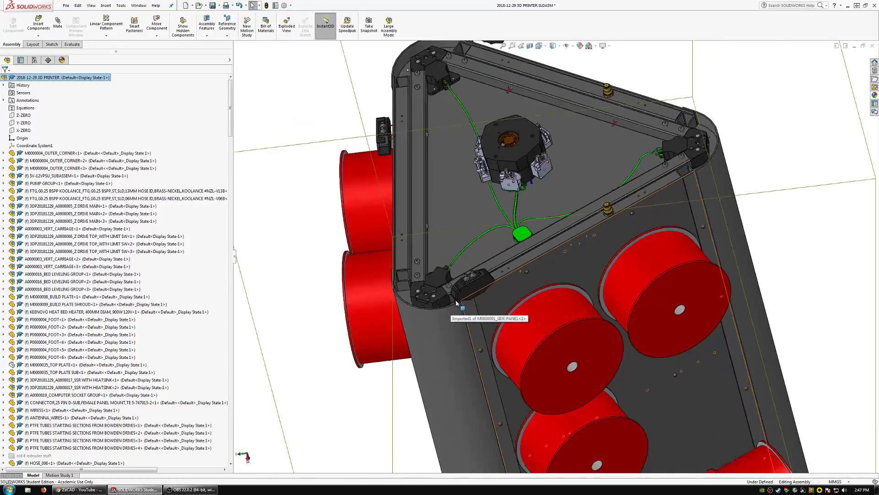
{"action": "scroll", "coordinate": [328, 275], "scroll_direction": "up", "scroll_amount": 4}
{"action": "scroll", "coordinate": [323, 275], "scroll_direction": "down", "scroll_amount": 2}
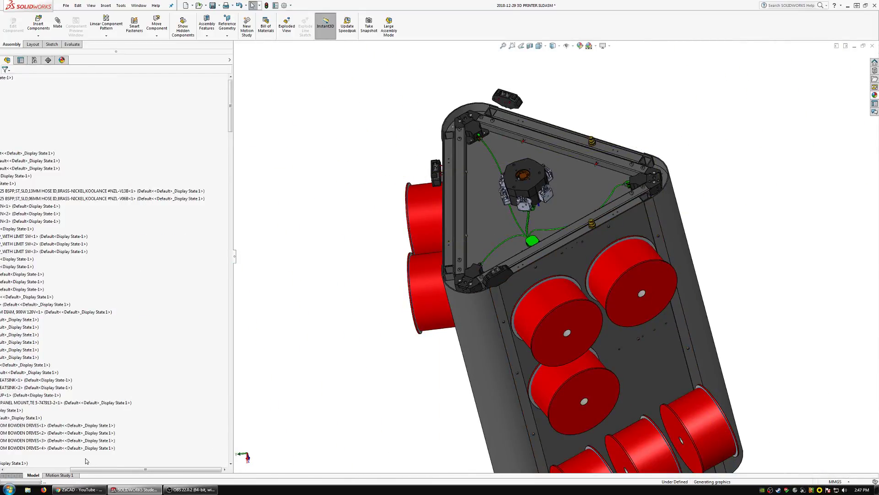
{"action": "left_click", "coordinate": [52, 470]}
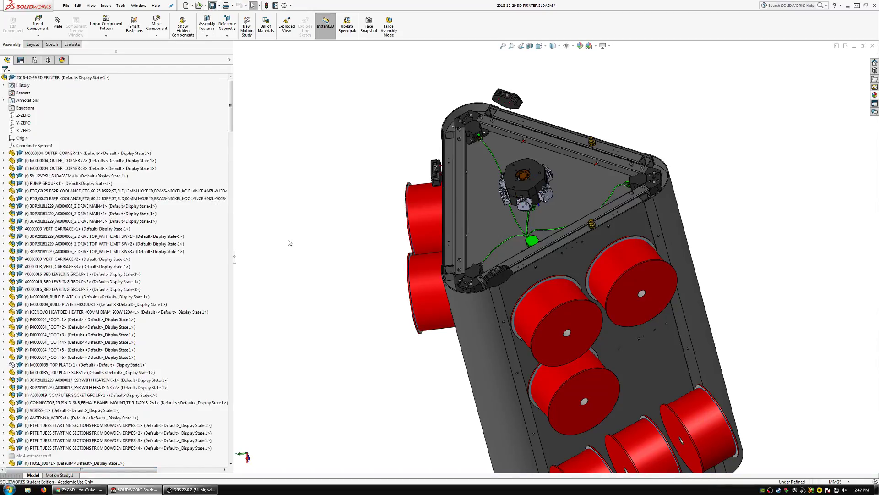
{"action": "key", "text": "ctrl+s"}
{"action": "left_click", "coordinate": [143, 106]}
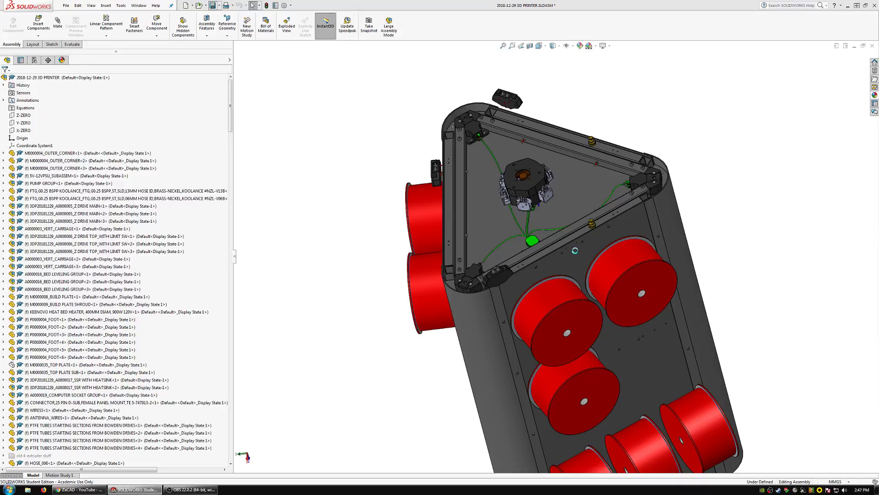
Move DOUBLE FILAMENT DETECTOR<3> from the corner to just above the new holes in the M0000001_SIDE PANEL.
{"action": "scroll", "coordinate": [568, 254], "scroll_direction": "down", "scroll_amount": 5}
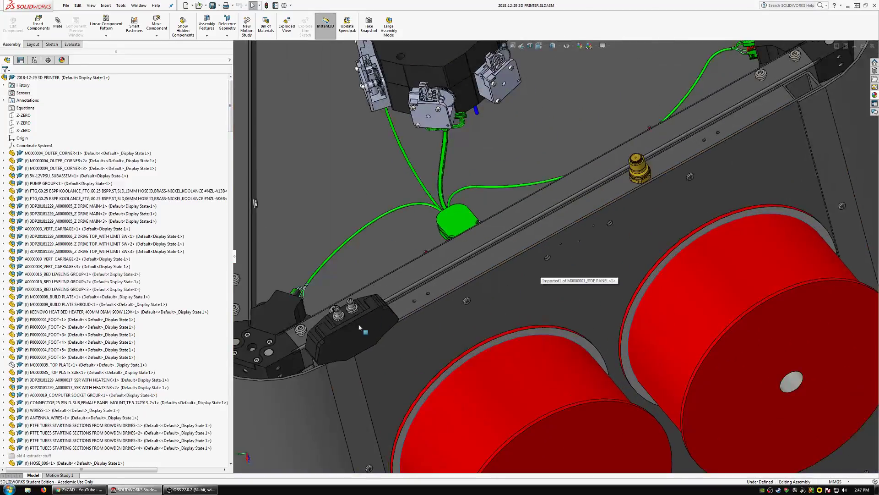
{"action": "left_click", "coordinate": [554, 238]}
{"action": "scroll", "coordinate": [561, 245], "scroll_direction": "down", "scroll_amount": 4}
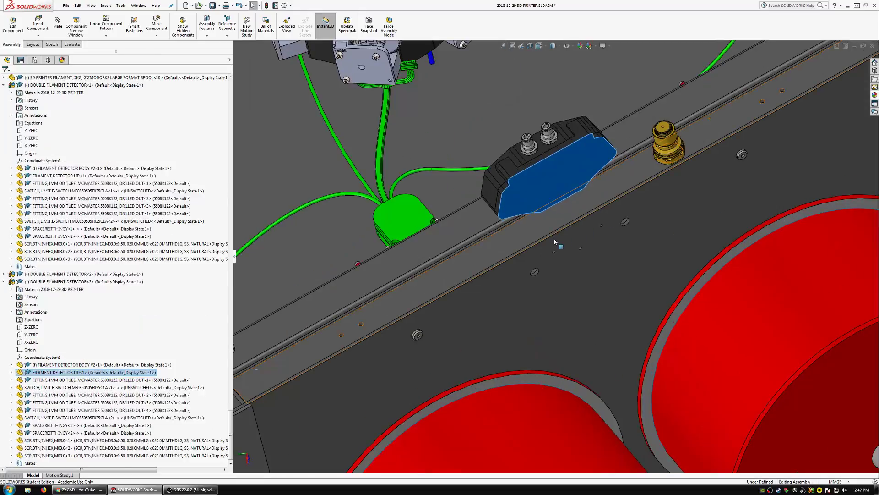
Mate a screw of DOUBLE FILAMENT DETECTOR<3> concentric with the matching small hole in the M0000001_SIDE PANEL.
{"action": "scroll", "coordinate": [566, 250], "scroll_direction": "down", "scroll_amount": 5}
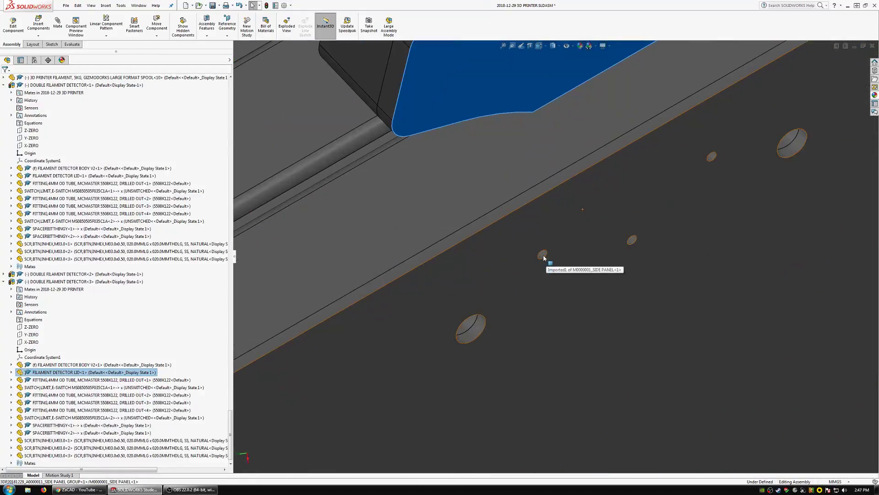
{"action": "left_click", "coordinate": [542, 255]}
{"action": "scroll", "coordinate": [540, 256], "scroll_direction": "up", "scroll_amount": 6}
{"action": "left_click", "coordinate": [58, 27]}
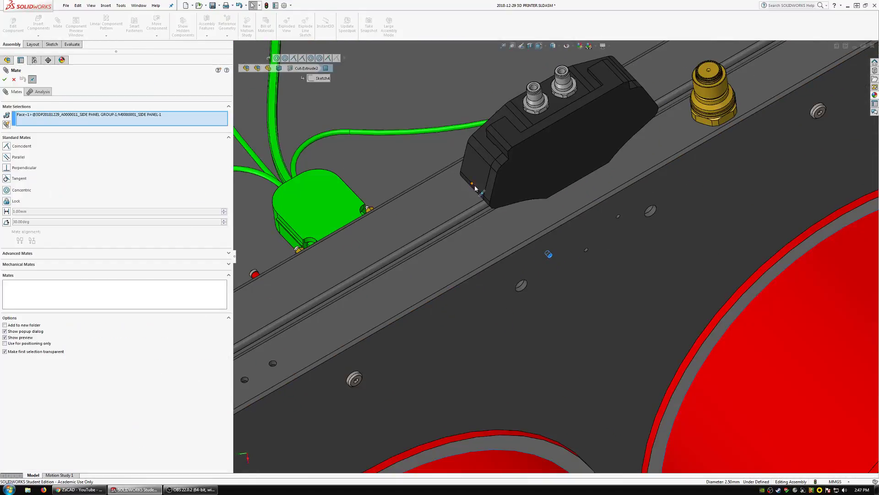
{"action": "middle_click_drag", "start_coordinate": [476, 187], "coordinate": [524, 234]}
{"action": "scroll", "coordinate": [482, 132], "scroll_direction": "down", "scroll_amount": 2}
{"action": "left_click", "coordinate": [482, 131]}
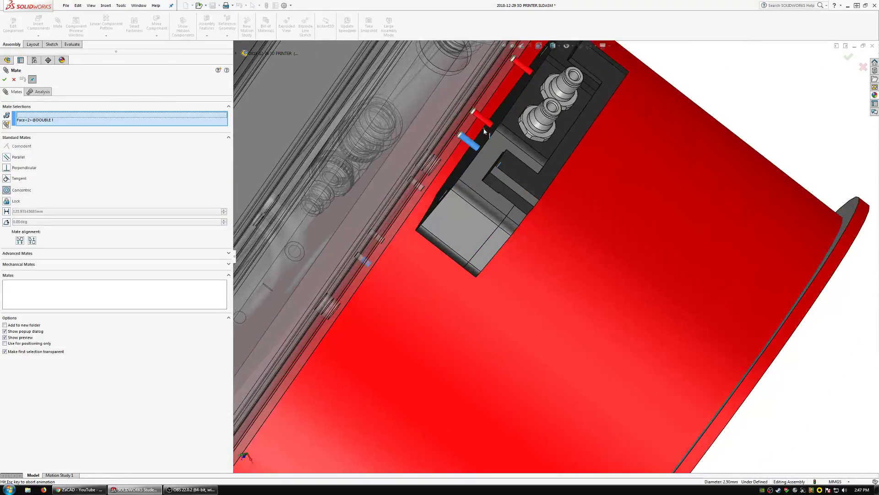
{"action": "left_click", "coordinate": [528, 169]}
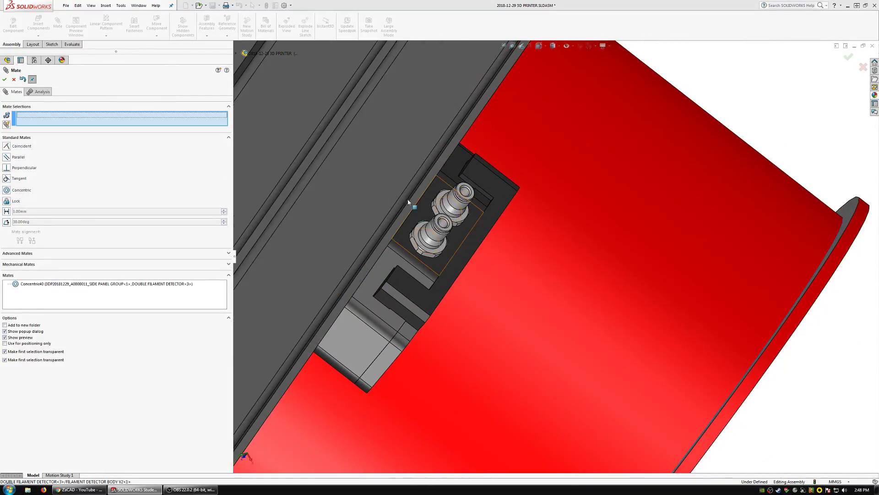
Move the two unmated double filament detectors clear of the printer body, outside the rounded corner beside the front panel.
{"action": "middle_click_drag", "start_coordinate": [409, 202], "coordinate": [386, 263]}
{"action": "scroll", "coordinate": [365, 267], "scroll_direction": "up", "scroll_amount": 10}
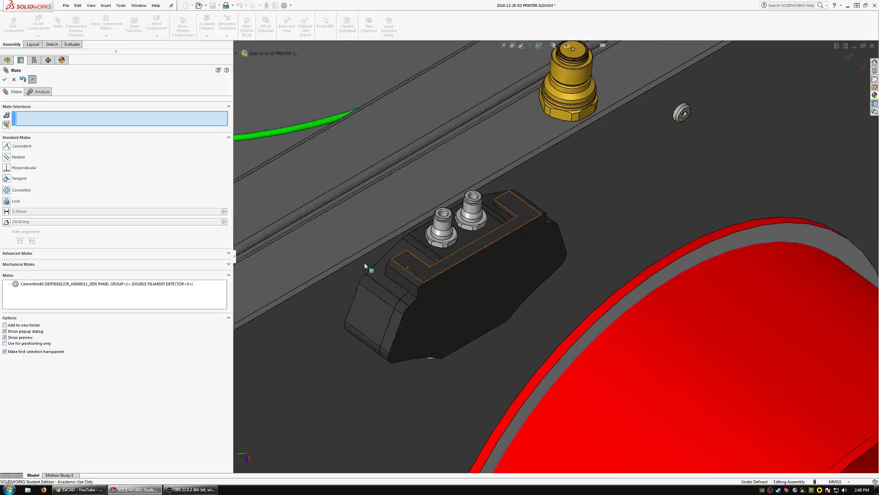
{"action": "scroll", "coordinate": [314, 162], "scroll_direction": "down", "scroll_amount": 1}
{"action": "scroll", "coordinate": [314, 161], "scroll_direction": "down", "scroll_amount": 2}
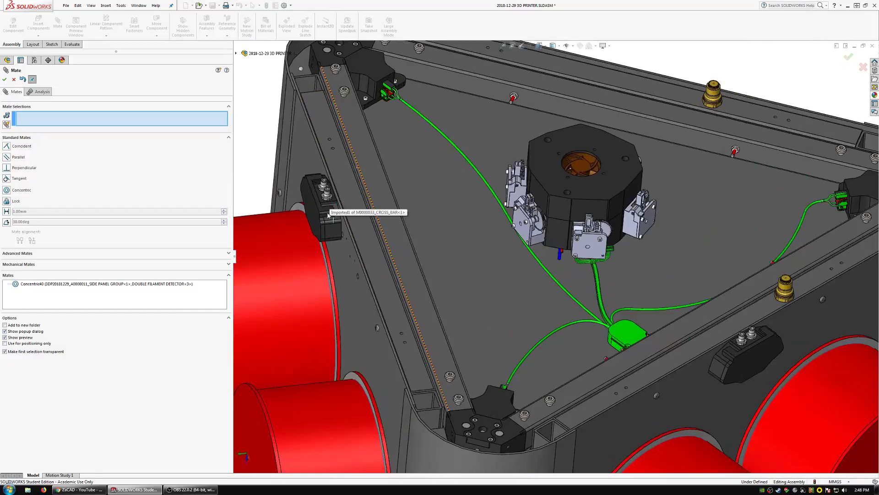
{"action": "scroll", "coordinate": [329, 172], "scroll_direction": "up", "scroll_amount": 3}
{"action": "middle_click_drag", "start_coordinate": [331, 220], "coordinate": [419, 297]}
{"action": "left_click_drag", "start_coordinate": [462, 278], "coordinate": [291, 232]}
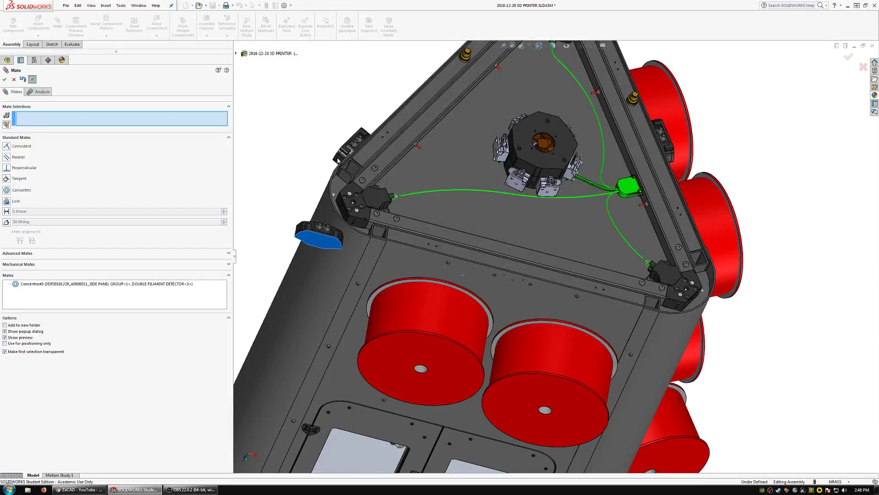
{"action": "left_click_drag", "start_coordinate": [347, 148], "coordinate": [283, 183]}
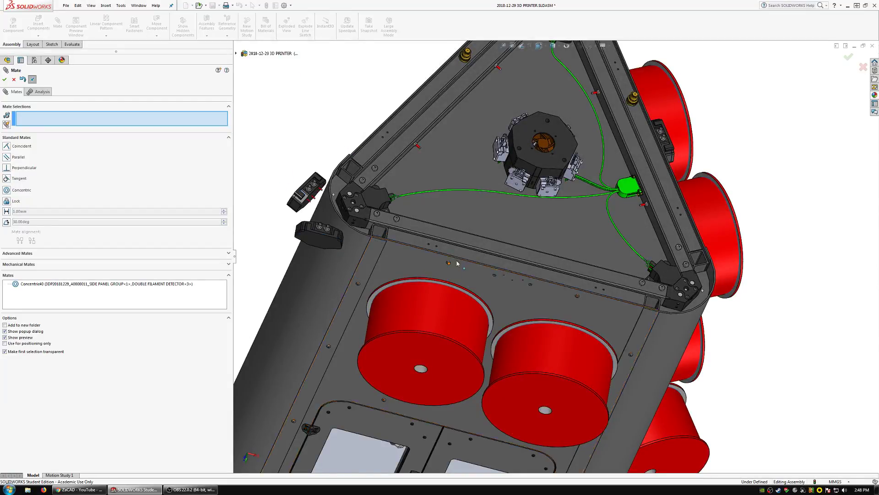
Mate a screw of DOUBLE FILAMENT DETECTOR<1> concentric with the matching small hole in the front panel.
{"action": "scroll", "coordinate": [495, 270], "scroll_direction": "down", "scroll_amount": 8}
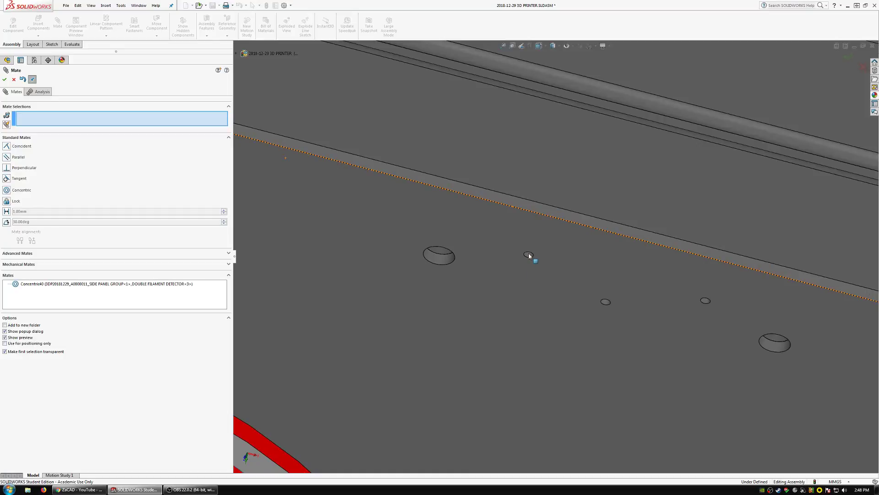
{"action": "left_click", "coordinate": [529, 254]}
{"action": "scroll", "coordinate": [528, 255], "scroll_direction": "up", "scroll_amount": 10}
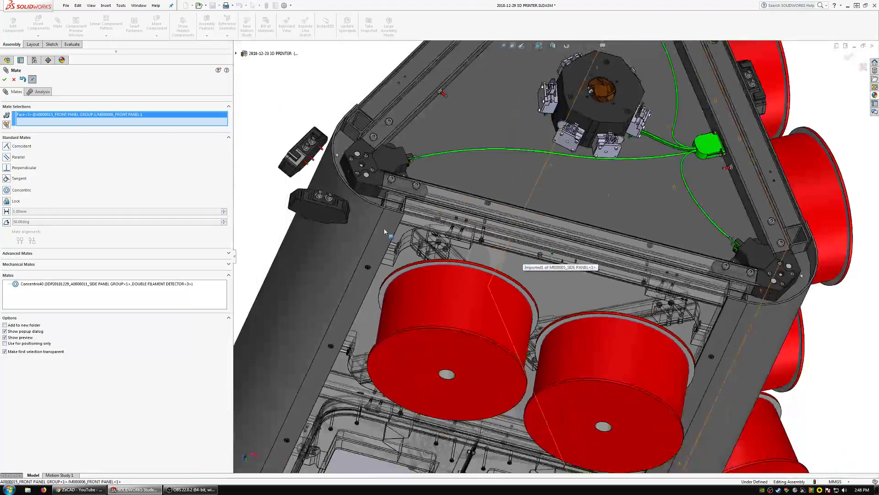
{"action": "scroll", "coordinate": [374, 207], "scroll_direction": "down", "scroll_amount": 8}
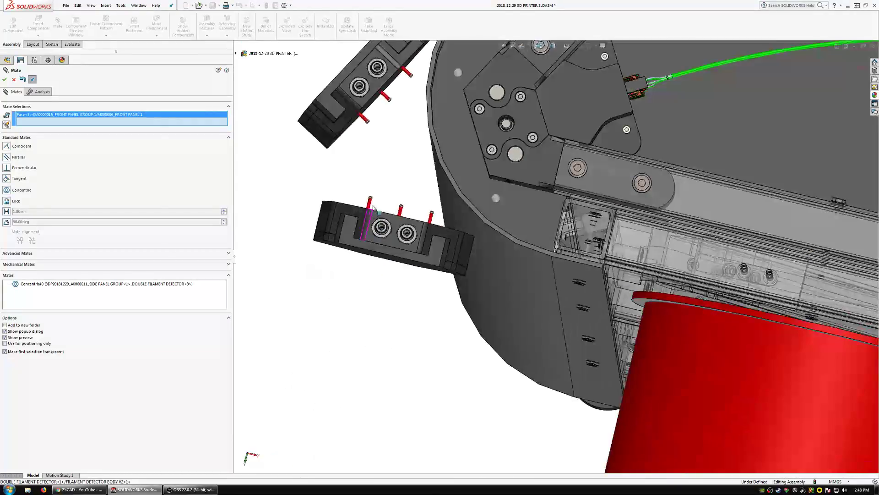
{"action": "left_click", "coordinate": [374, 208]}
{"action": "left_click", "coordinate": [358, 194]}
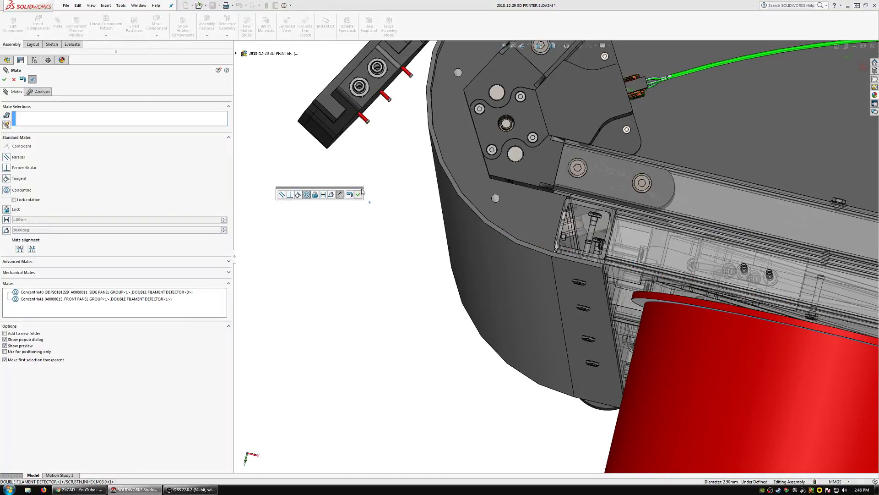
Mate a screw of DOUBLE FILAMENT DETECTOR<2> concentric with the matching small hole in the M0000002_SIDE PANEL and finish mating.
{"action": "left_click", "coordinate": [366, 121]}
{"action": "scroll", "coordinate": [436, 131], "scroll_direction": "up", "scroll_amount": 4}
{"action": "scroll", "coordinate": [588, 113], "scroll_direction": "down", "scroll_amount": 1}
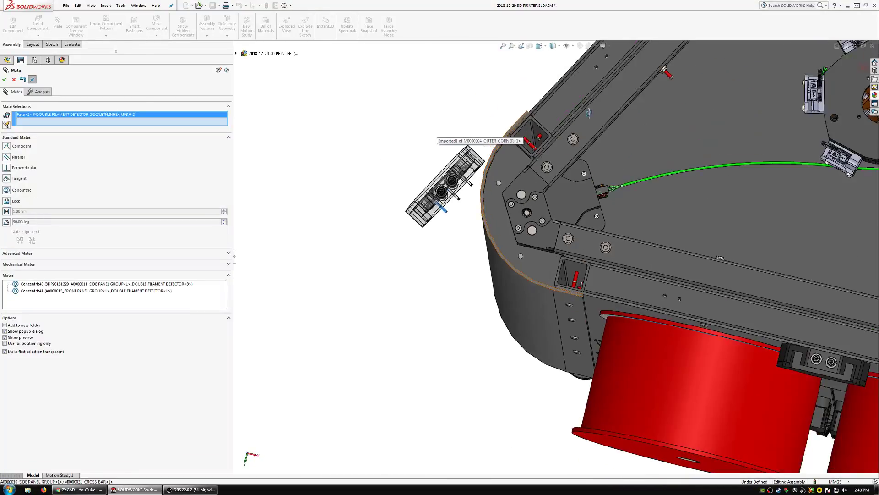
{"action": "mouse_move", "coordinate": [589, 113]}
{"action": "middle_mouse_down"}
{"action": "mouse_move", "coordinate": [626, 136]}
{"action": "mouse_move", "coordinate": [586, 117]}
{"action": "middle_mouse_up"}
{"action": "scroll", "coordinate": [586, 117], "scroll_direction": "up", "scroll_amount": 4}
{"action": "scroll", "coordinate": [605, 92], "scroll_direction": "down", "scroll_amount": 3}
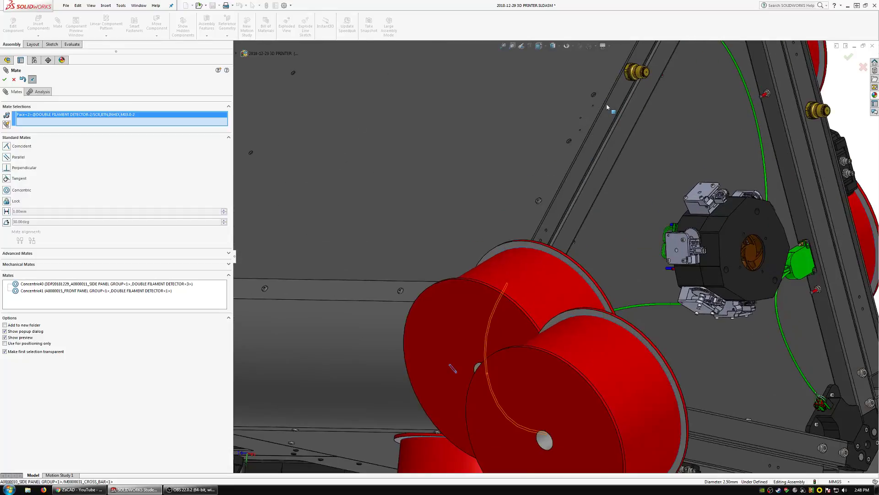
{"action": "scroll", "coordinate": [558, 183], "scroll_direction": "down", "scroll_amount": 8}
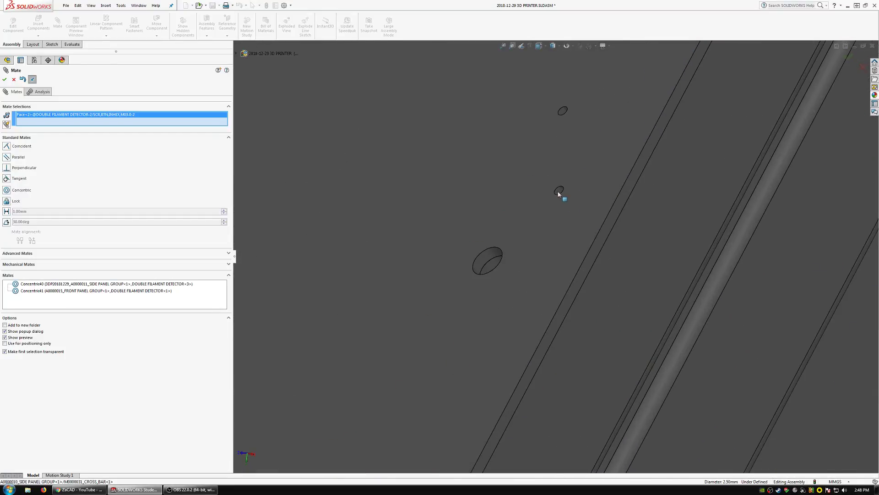
{"action": "left_click", "coordinate": [559, 194]}
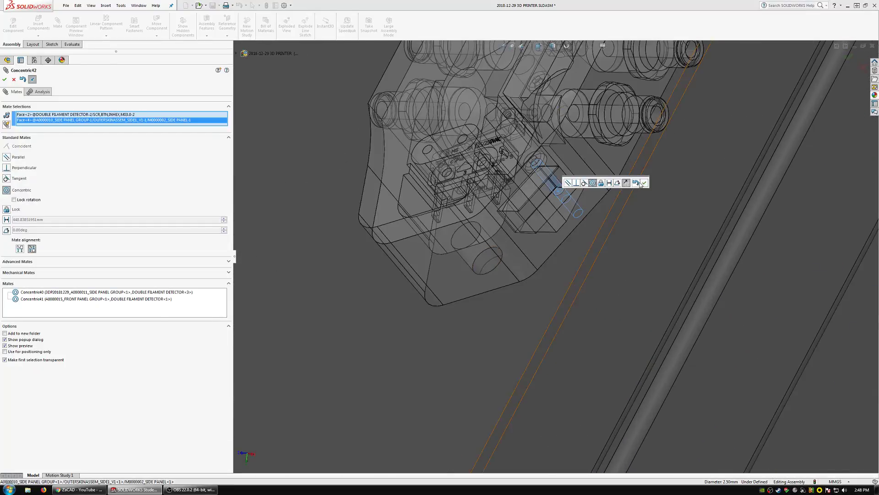
{"action": "left_click", "coordinate": [644, 184]}
{"action": "scroll", "coordinate": [568, 197], "scroll_direction": "up", "scroll_amount": 6}
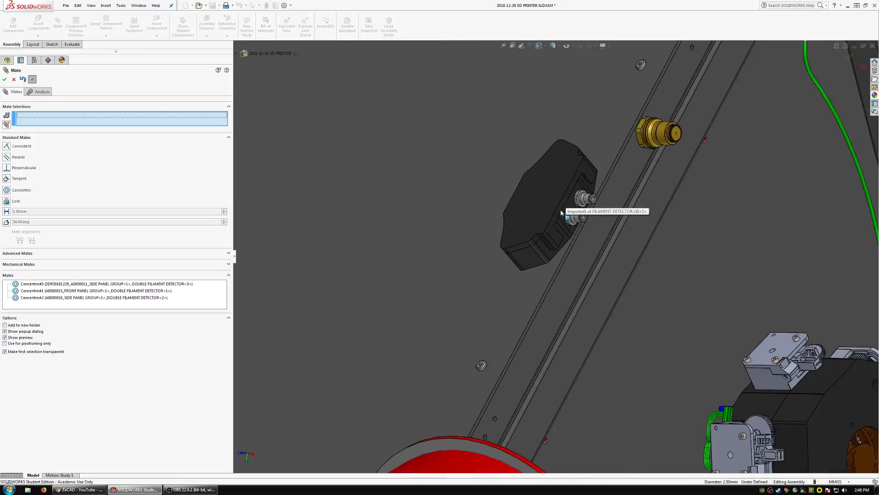
{"action": "middle_click_drag", "start_coordinate": [568, 224], "coordinate": [600, 162]}
{"action": "scroll", "coordinate": [561, 184], "scroll_direction": "up", "scroll_amount": 1}
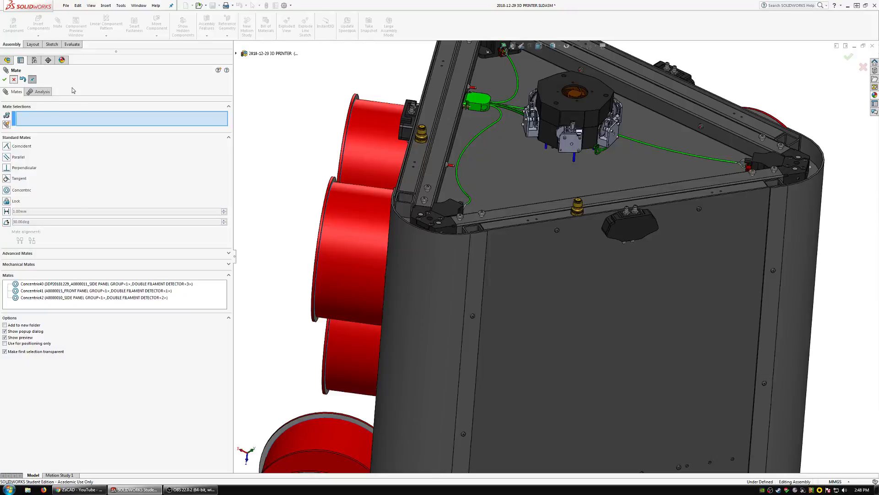
{"action": "middle_click_drag", "start_coordinate": [610, 253], "coordinate": [565, 247]}
{"action": "scroll", "coordinate": [563, 249], "scroll_direction": "up", "scroll_amount": 2}
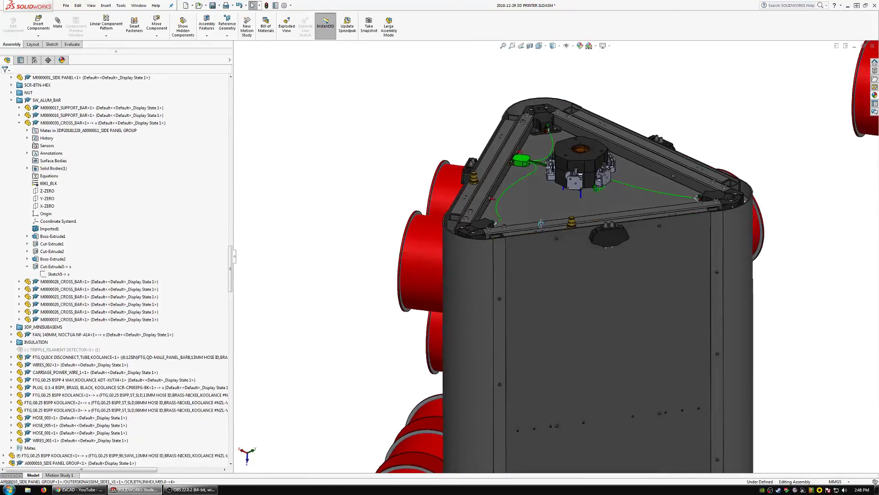
Try hiding the three M03.0 screws of DOUBLE FILAMENT DETECTOR<3>, and undo the hiding.
{"action": "left_click", "coordinate": [136, 6]}
{"action": "left_click", "coordinate": [172, 97]}
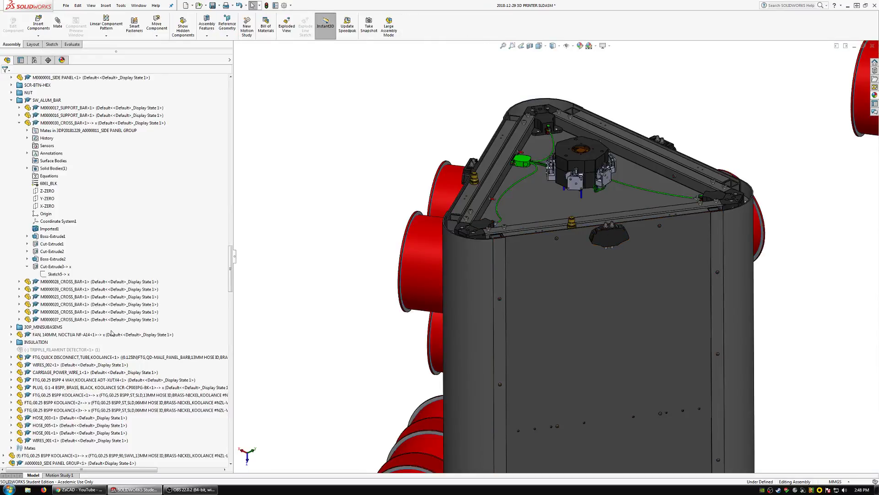
{"action": "scroll", "coordinate": [112, 333], "scroll_direction": "down", "scroll_amount": 15}
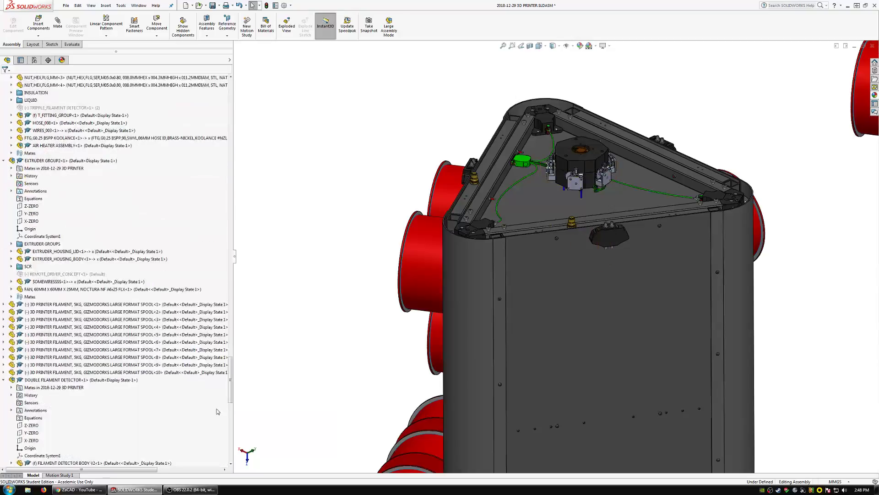
{"action": "scroll", "coordinate": [230, 423], "scroll_direction": "down", "scroll_amount": 20}
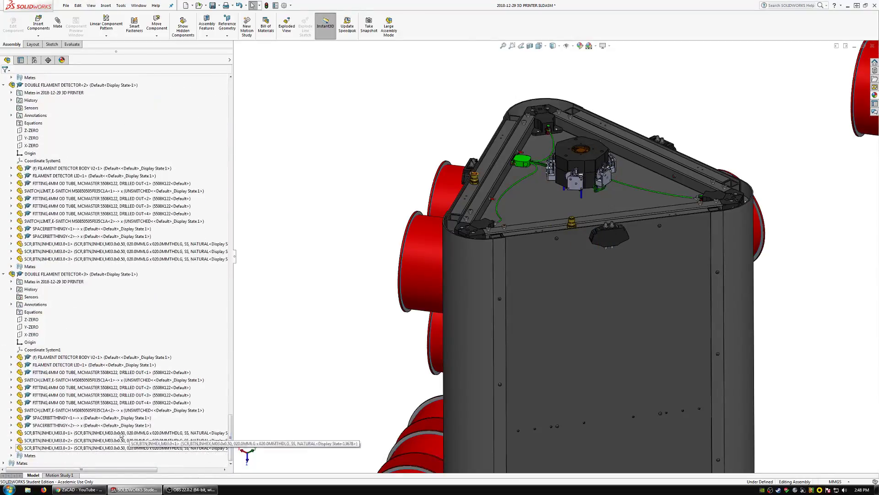
{"action": "left_click", "coordinate": [81, 432]}
{"action": "left_click", "coordinate": [82, 448], "text": "shift"}
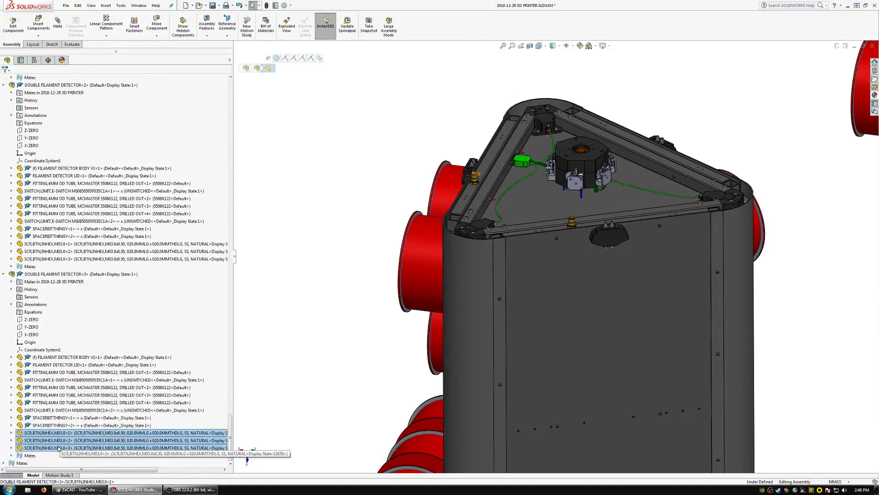
{"action": "left_click", "coordinate": [101, 427]}
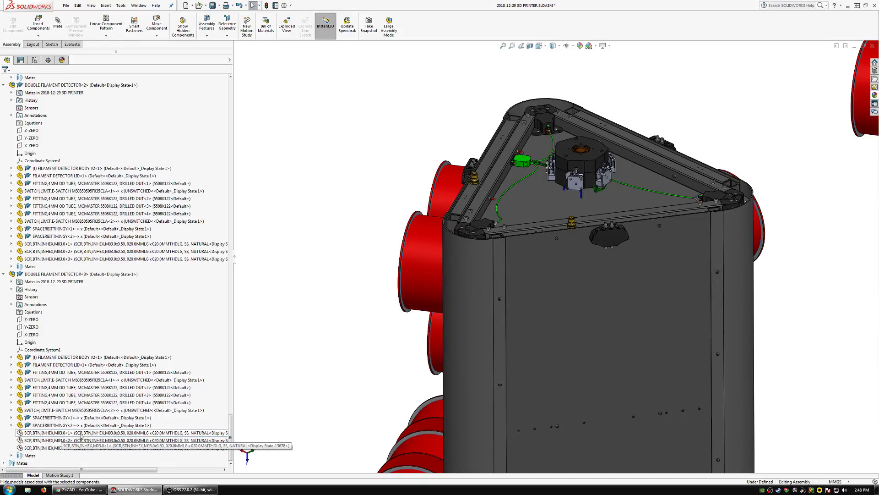
{"action": "left_click", "coordinate": [38, 436]}
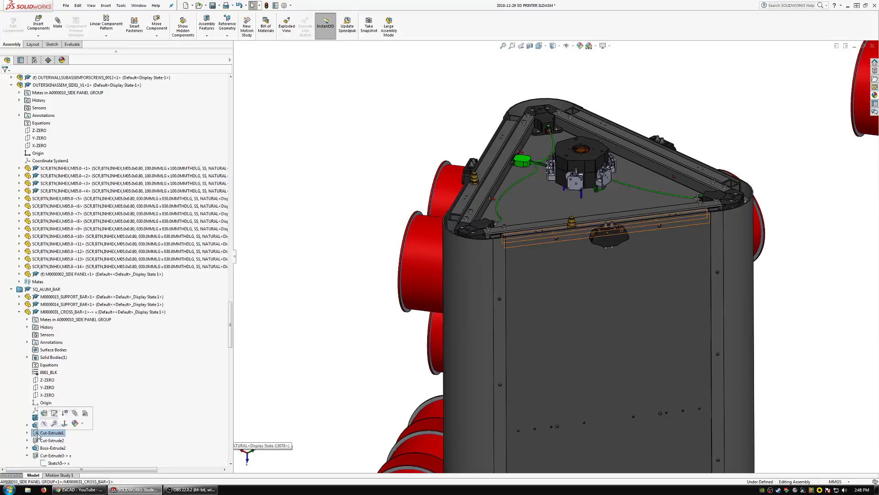
{"action": "scroll", "coordinate": [622, 231], "scroll_direction": "down", "scroll_amount": 3}
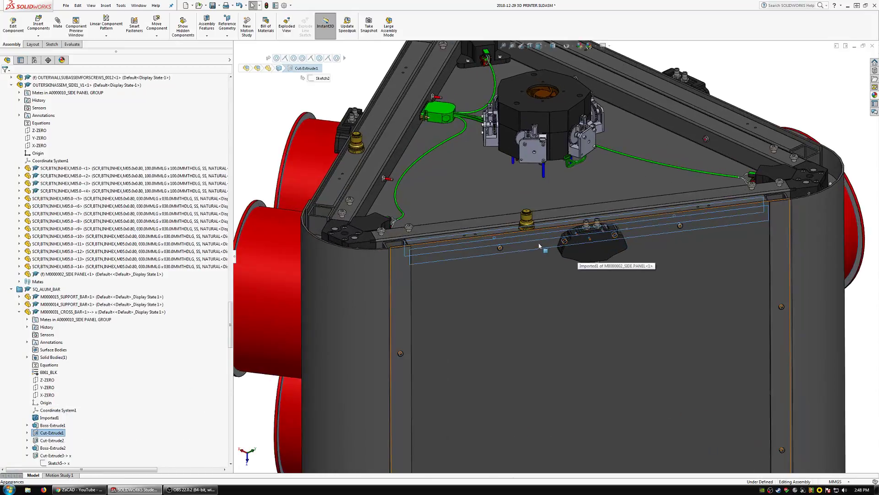
{"action": "left_click", "coordinate": [79, 5]}
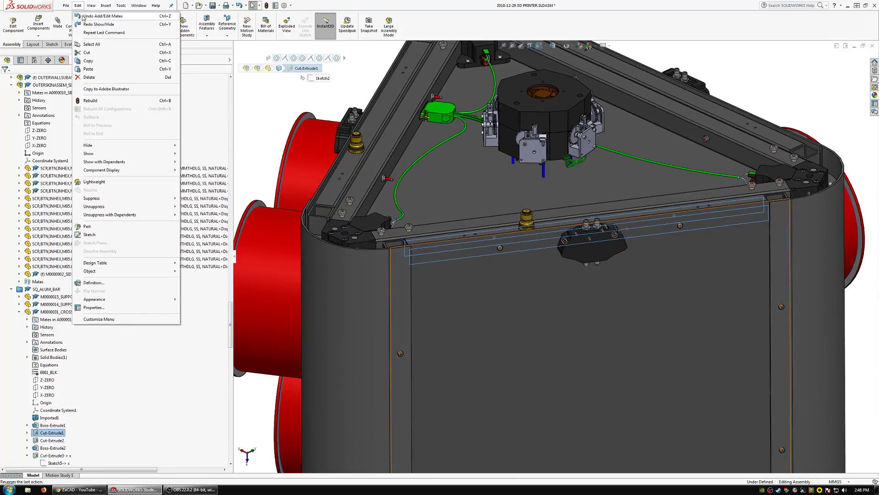
{"action": "left_click", "coordinate": [302, 108]}
{"action": "scroll", "coordinate": [606, 244], "scroll_direction": "up", "scroll_amount": 2}
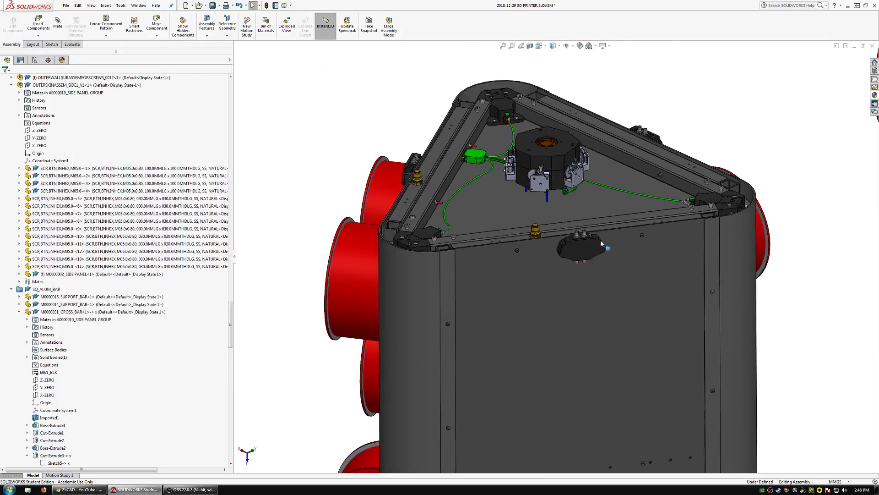
Collapse the double filament detector entries in the feature tree and hide all three detectors.
{"action": "left_click", "coordinate": [588, 245]}
{"action": "scroll", "coordinate": [63, 393], "scroll_direction": "down", "scroll_amount": 10}
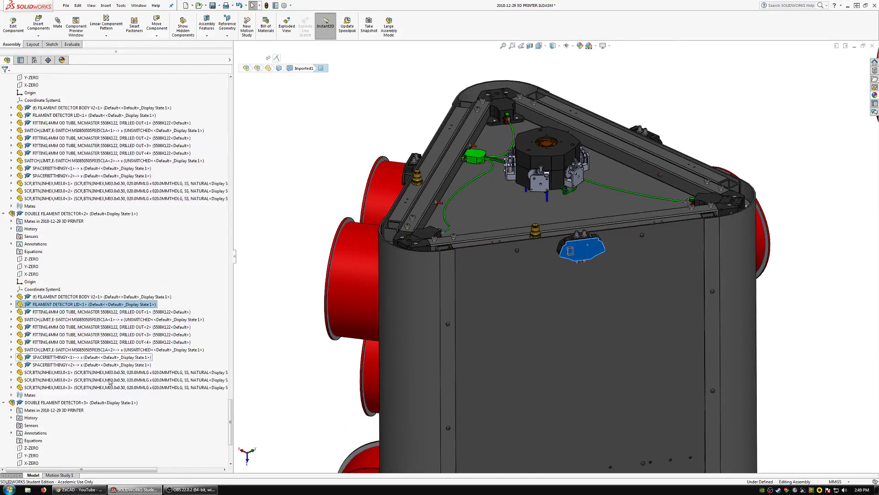
{"action": "scroll", "coordinate": [54, 393], "scroll_direction": "down", "scroll_amount": 3}
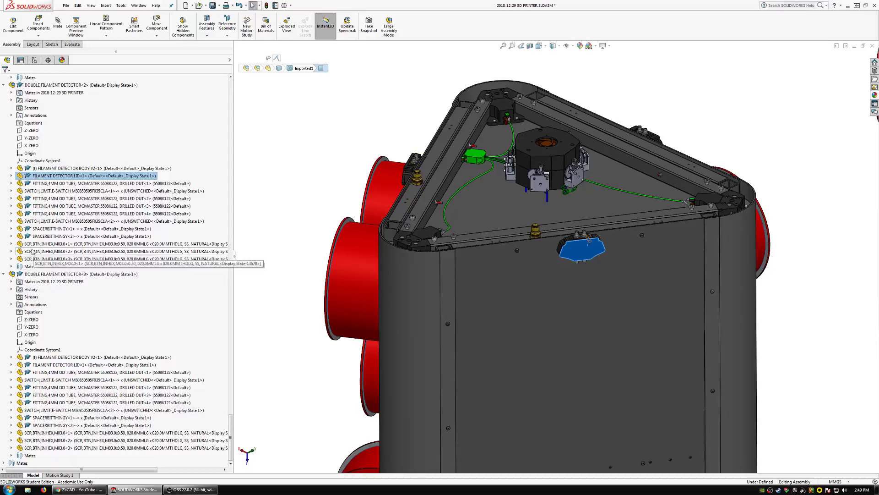
{"action": "left_click", "coordinate": [4, 273]}
{"action": "left_click", "coordinate": [4, 269]}
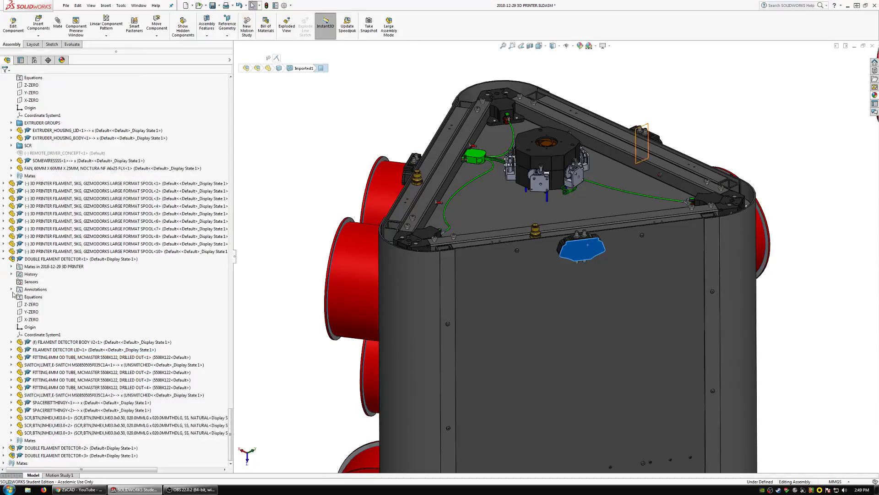
{"action": "left_click", "coordinate": [4, 259]}
{"action": "left_click", "coordinate": [41, 456]}
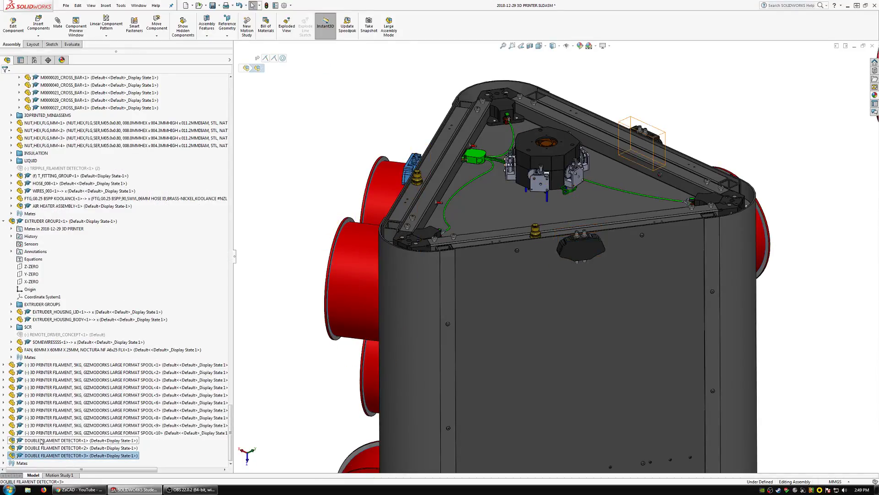
{"action": "left_click", "coordinate": [42, 441], "text": "shift"}
{"action": "right_click", "coordinate": [41, 441]}
{"action": "left_click", "coordinate": [78, 264]}
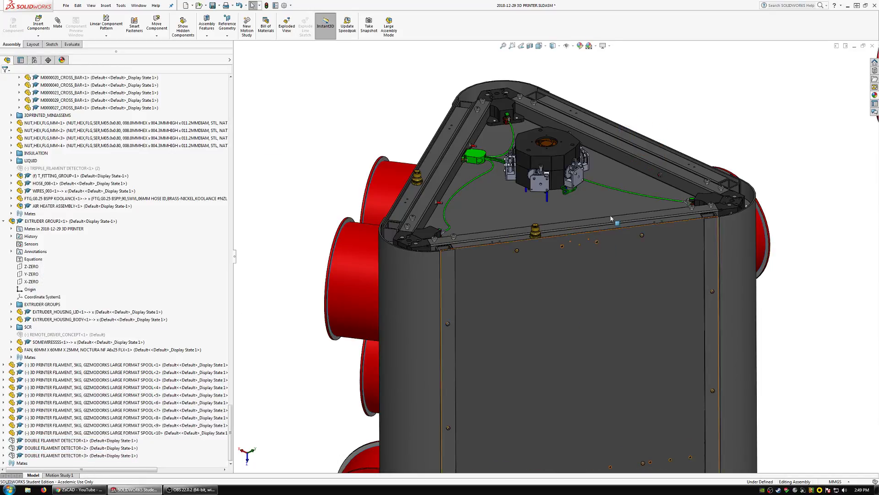
Edit the M0000002_SIDE PANEL in place and start a sketch on its outer face.
{"action": "scroll", "coordinate": [599, 247], "scroll_direction": "down", "scroll_amount": 7}
{"action": "middle_click_drag", "start_coordinate": [570, 270], "coordinate": [503, 258]}
{"action": "left_click", "coordinate": [497, 262]}
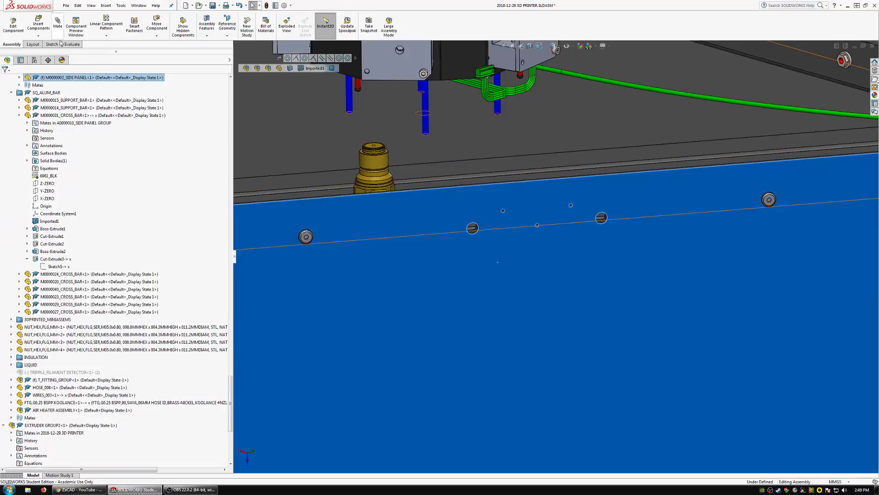
{"action": "left_click", "coordinate": [13, 24]}
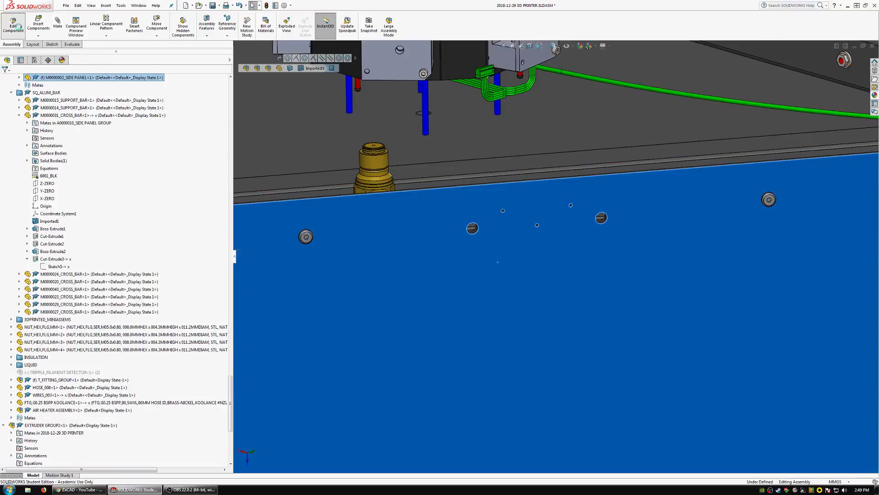
{"action": "left_click", "coordinate": [564, 256]}
Draw three circles centred on the three small screw holes, the first two with radii of about 11.3 and 12.6 mm.
{"action": "left_click", "coordinate": [162, 17]}
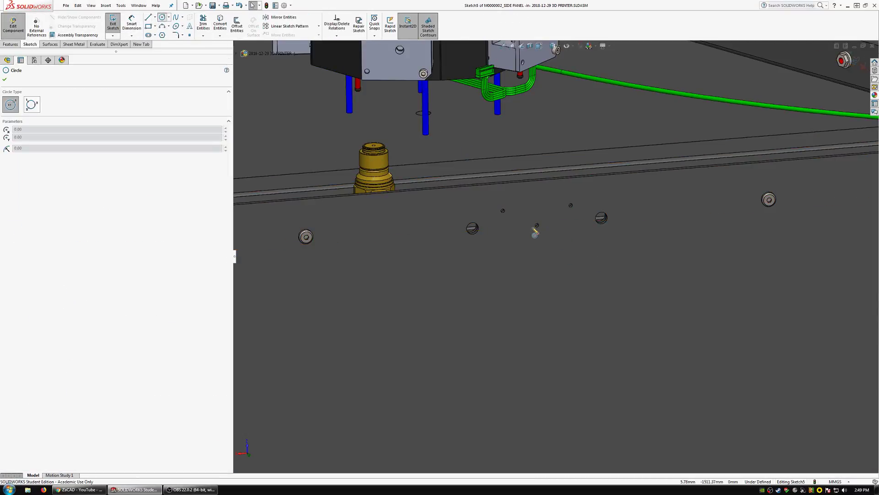
{"action": "scroll", "coordinate": [535, 233], "scroll_direction": "down", "scroll_amount": 4}
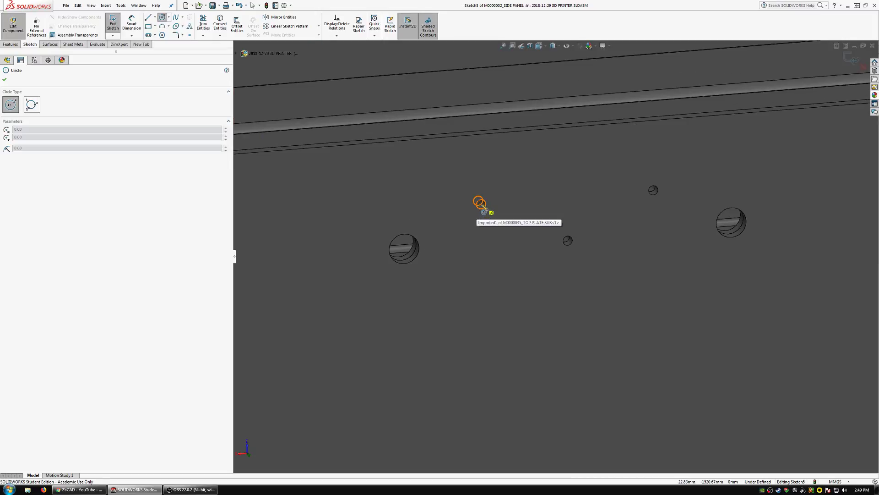
{"action": "left_click", "coordinate": [479, 203]}
{"action": "left_click", "coordinate": [518, 226]}
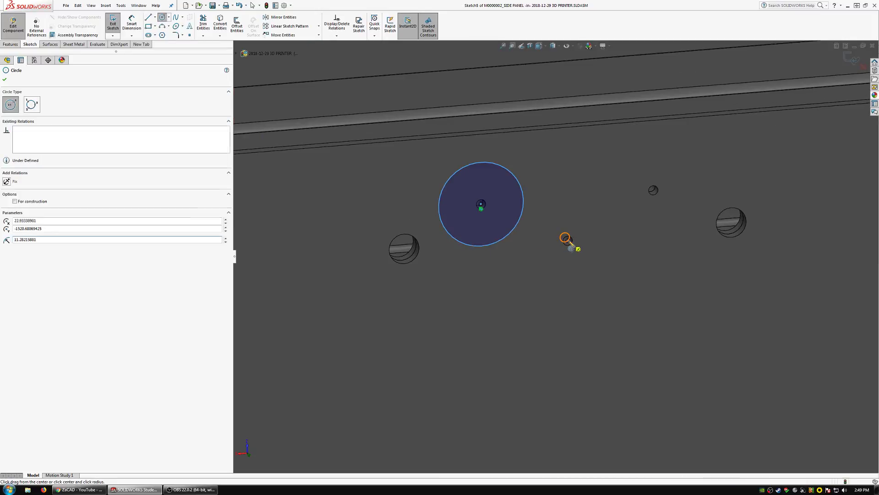
{"action": "left_click", "coordinate": [568, 240]}
{"action": "left_click", "coordinate": [570, 287]}
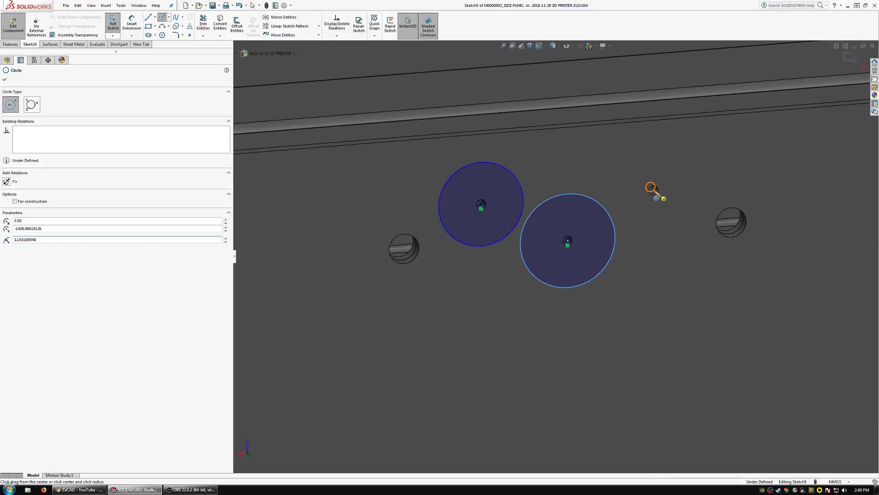
{"action": "left_click", "coordinate": [653, 189]}
{"action": "left_click", "coordinate": [642, 226]}
{"action": "key", "text": "Escape"}
Make the three sketched circles equal and set their diameter to 3 mm.
{"action": "left_click", "coordinate": [615, 238], "text": "ctrl"}
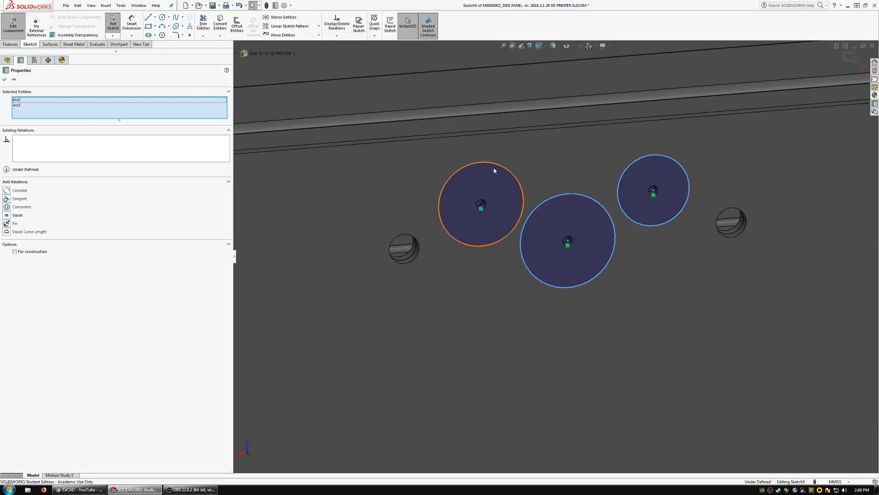
{"action": "left_click", "coordinate": [496, 170], "text": "ctrl"}
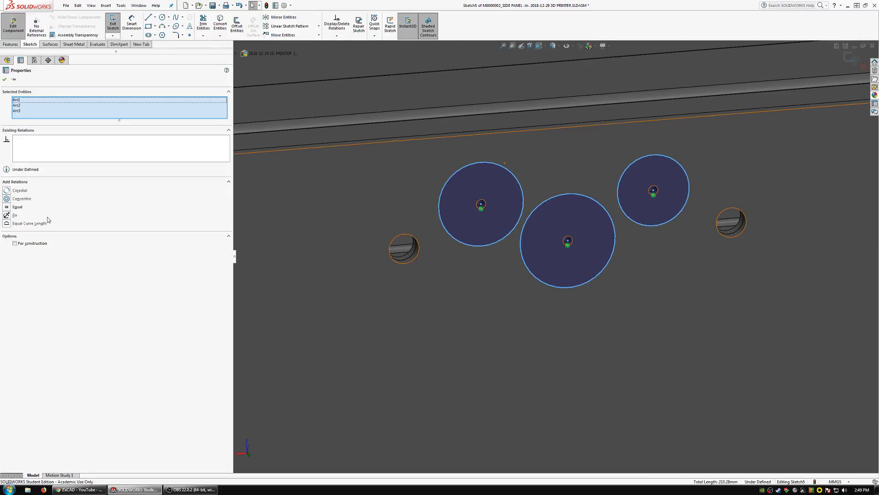
{"action": "left_click", "coordinate": [15, 207]}
{"action": "key", "text": "Escape"}
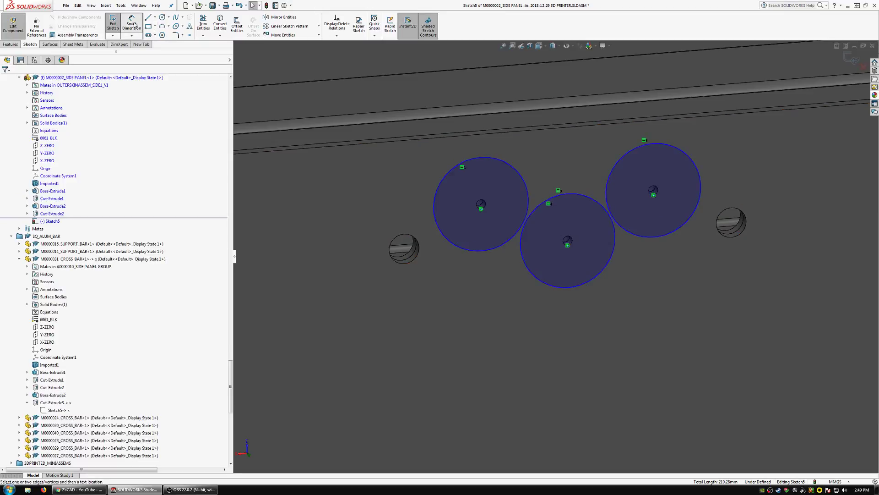
{"action": "left_click", "coordinate": [450, 244]}
{"action": "scroll", "coordinate": [410, 232], "scroll_direction": "up", "scroll_amount": 8}
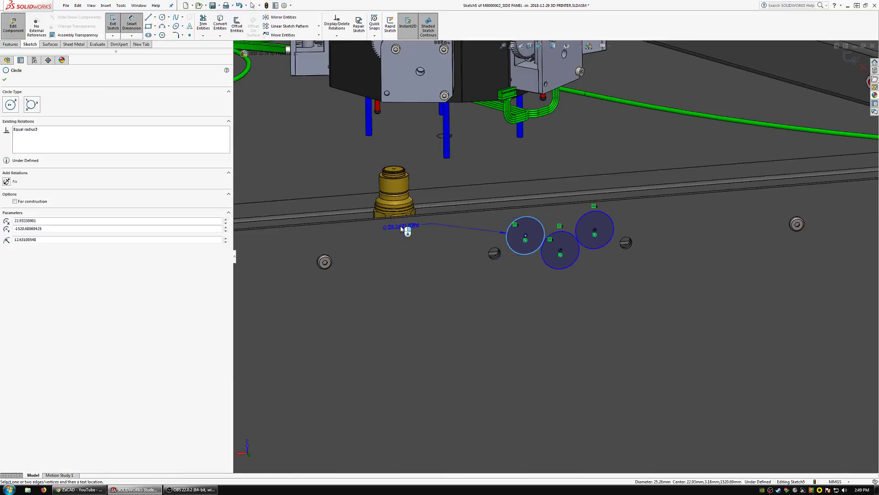
{"action": "left_click", "coordinate": [252, 70]}
{"action": "type", "text": "3"}
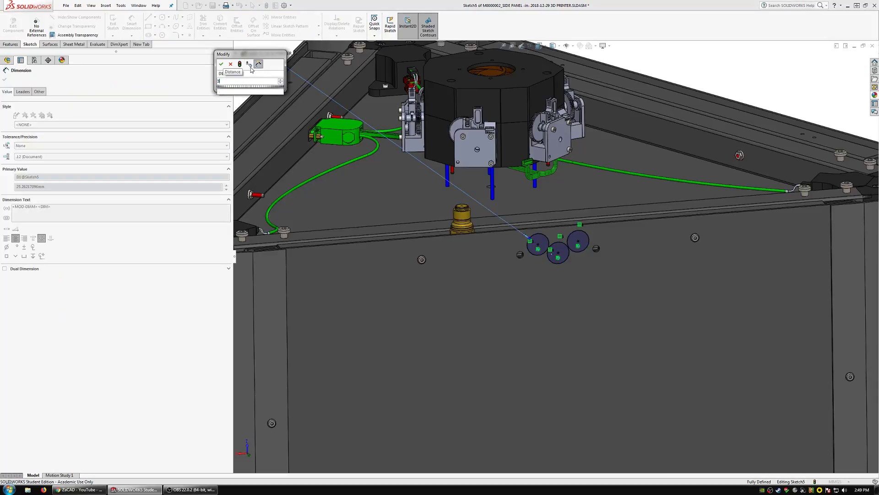
{"action": "key", "text": "Return"}
Extrude-cut the three circles from the side panel with the Through All end condition.
{"action": "left_click", "coordinate": [11, 45]}
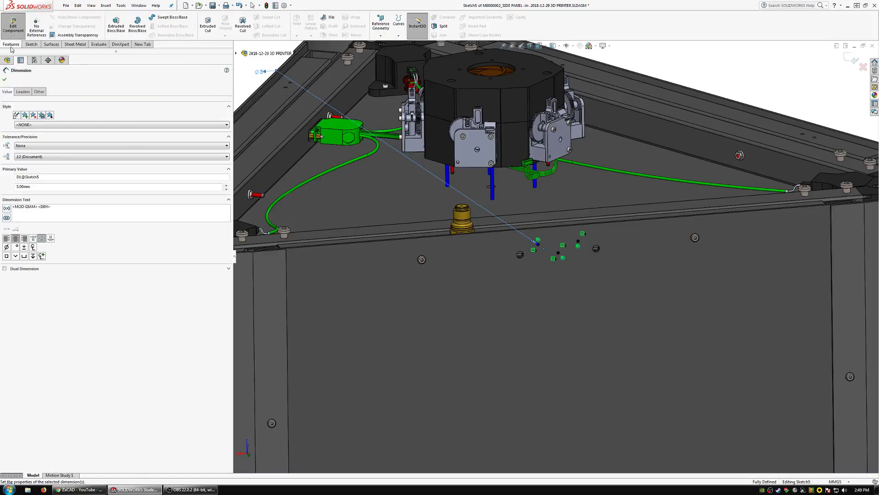
{"action": "left_click", "coordinate": [200, 28]}
{"action": "left_click", "coordinate": [57, 121]}
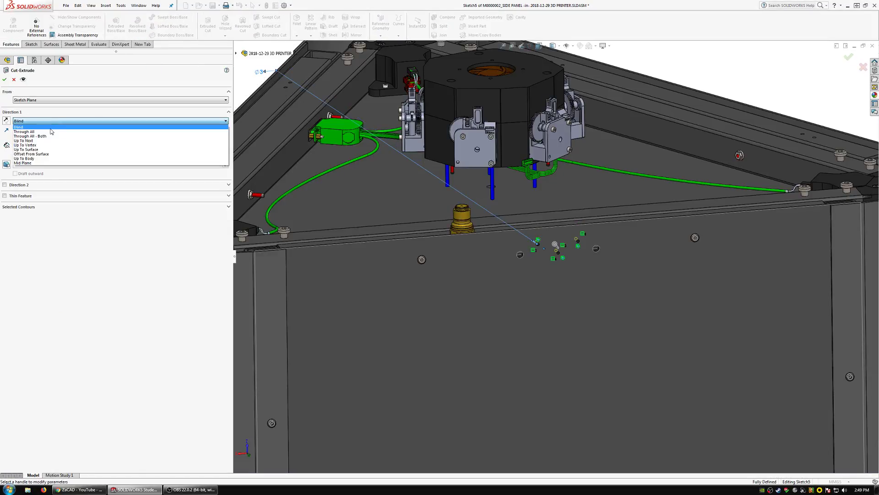
{"action": "left_click", "coordinate": [53, 131]}
{"action": "left_click", "coordinate": [6, 79]}
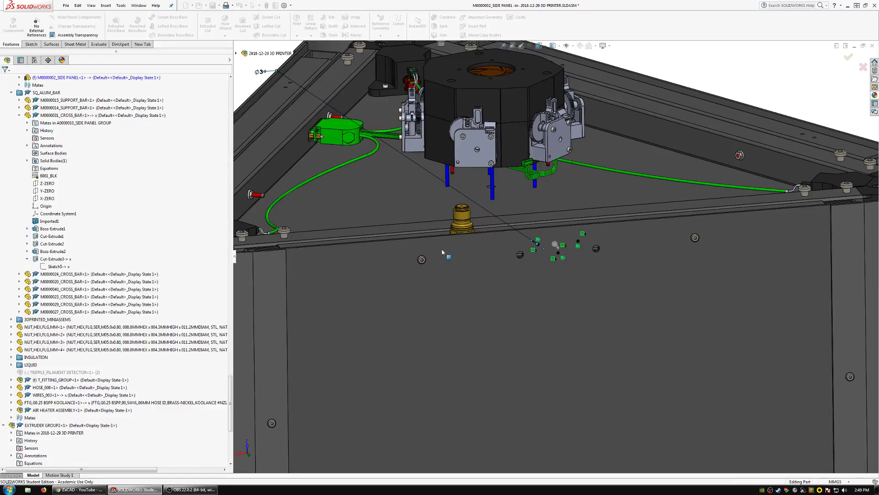
Edit the M0000001_SIDE PANEL in place and start a sketch on its outer face.
{"action": "scroll", "coordinate": [439, 254], "scroll_direction": "up", "scroll_amount": 2}
{"action": "middle_click_drag", "start_coordinate": [438, 253], "coordinate": [514, 310]}
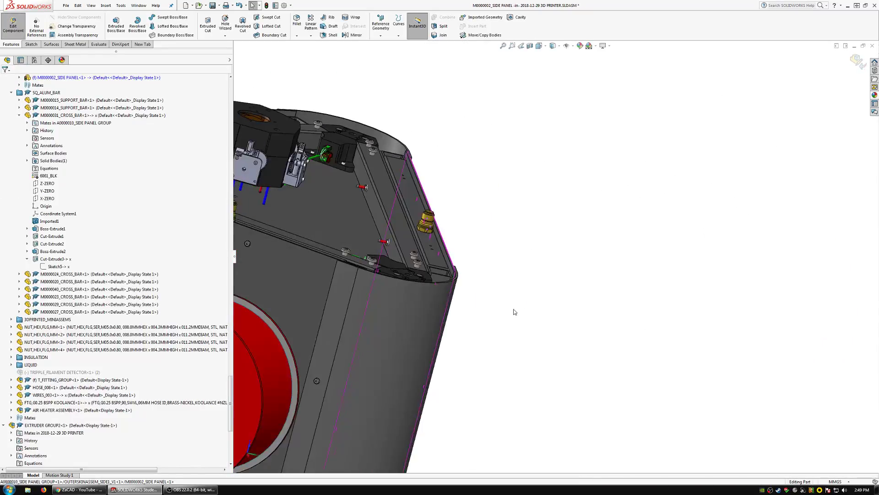
{"action": "scroll", "coordinate": [514, 310], "scroll_direction": "up", "scroll_amount": 2}
{"action": "scroll", "coordinate": [312, 232], "scroll_direction": "down", "scroll_amount": 4}
{"action": "scroll", "coordinate": [302, 238], "scroll_direction": "down", "scroll_amount": 2}
{"action": "left_click", "coordinate": [263, 186]}
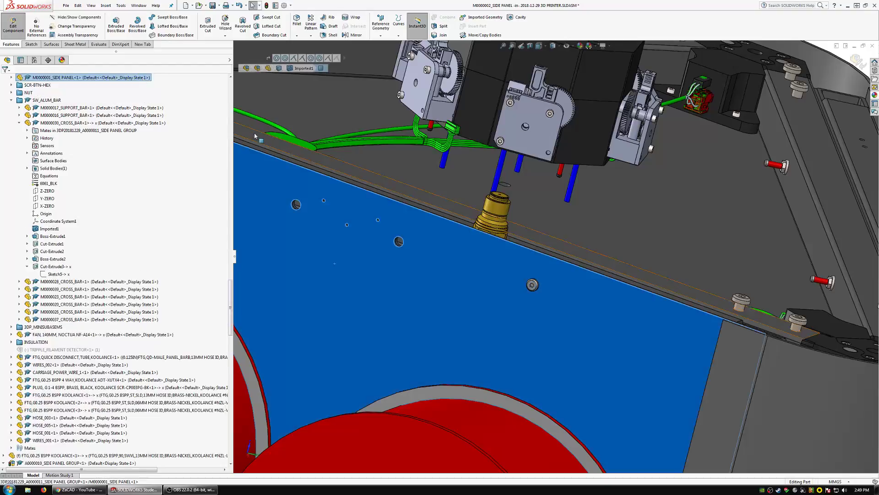
{"action": "left_click", "coordinate": [320, 146]}
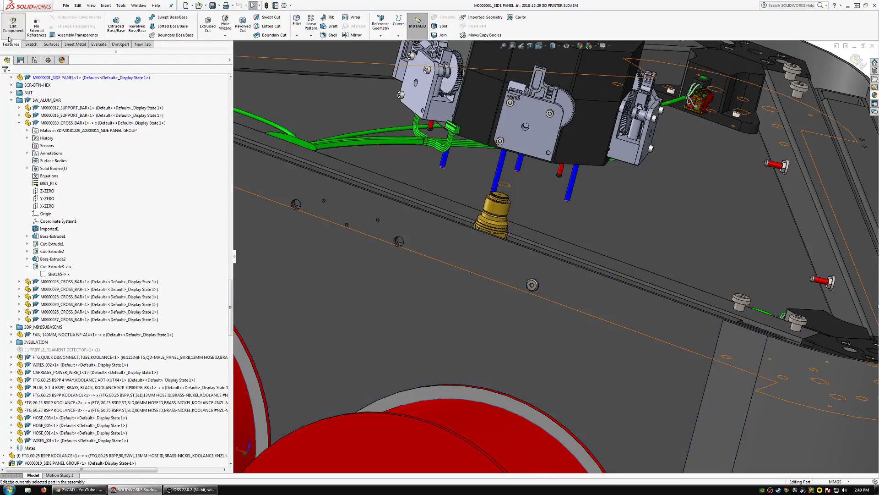
{"action": "left_click", "coordinate": [33, 44]}
{"action": "left_click", "coordinate": [113, 21]}
{"action": "left_click", "coordinate": [309, 252]}
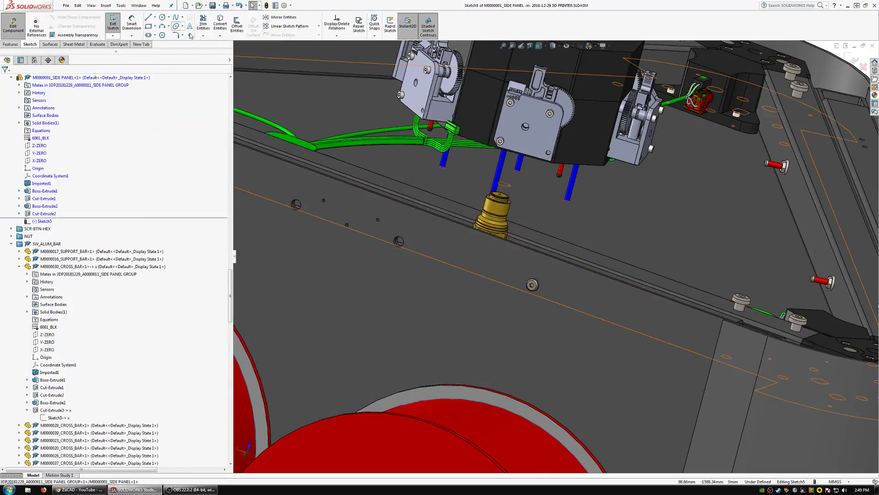
Draw three circles centred on the panel's three small screw holes, with radii of about 7.3, 5.5 and 6.9 mm.
{"action": "left_click", "coordinate": [163, 18]}
{"action": "scroll", "coordinate": [363, 223], "scroll_direction": "down", "scroll_amount": 5}
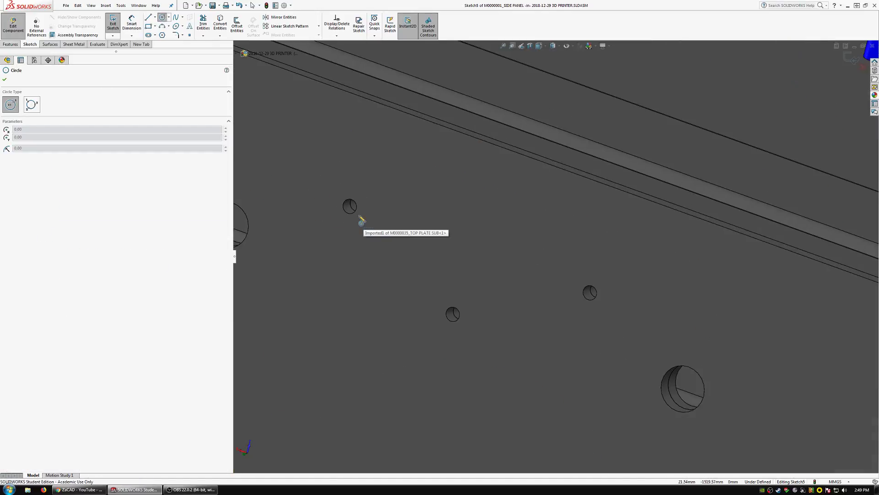
{"action": "left_click", "coordinate": [349, 207]}
{"action": "left_click", "coordinate": [356, 249]}
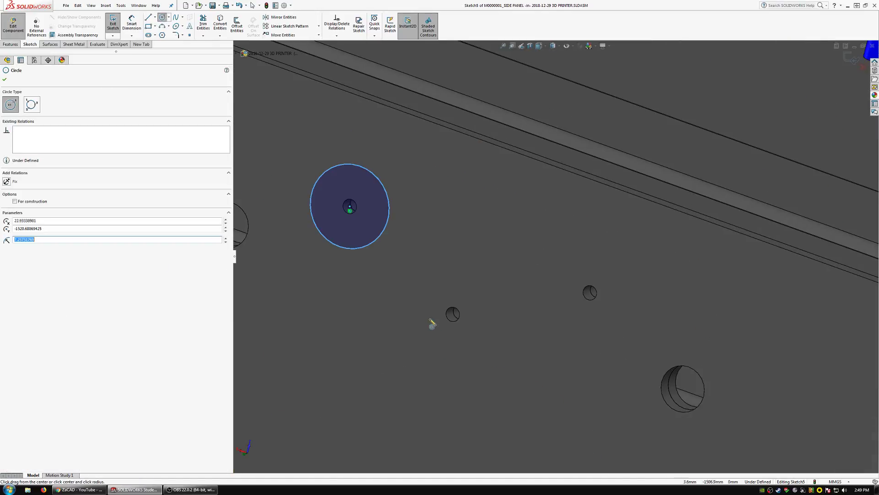
{"action": "left_click", "coordinate": [453, 315]}
{"action": "left_click", "coordinate": [455, 346]}
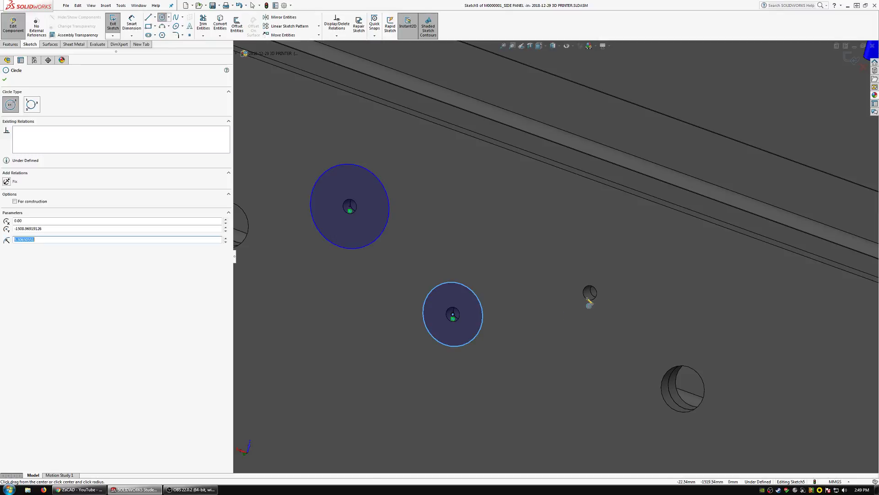
{"action": "left_click", "coordinate": [590, 294]}
{"action": "left_click", "coordinate": [575, 330]}
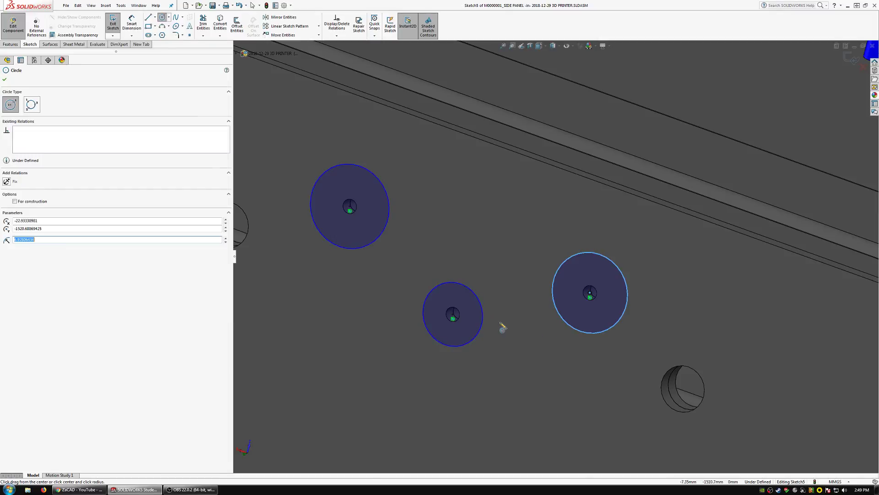
{"action": "key", "text": "Escape"}
Make the three circles on the M0000001 side panel equal and set their diameter to 3 mm.
{"action": "left_click", "coordinate": [478, 299], "text": "ctrl"}
{"action": "left_click", "coordinate": [320, 232], "text": "ctrl"}
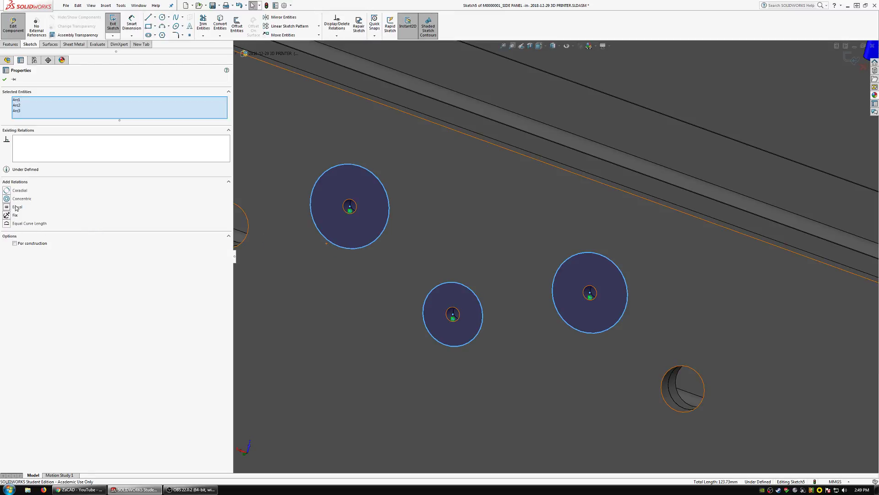
{"action": "left_click", "coordinate": [16, 207]}
{"action": "left_click", "coordinate": [391, 222]}
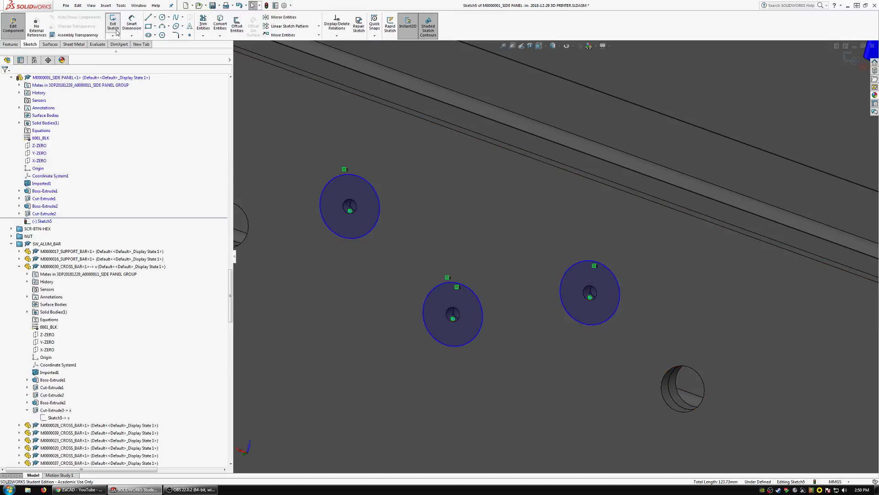
{"action": "left_click", "coordinate": [380, 207]}
{"action": "scroll", "coordinate": [380, 207], "scroll_direction": "up", "scroll_amount": 3}
{"action": "scroll", "coordinate": [431, 223], "scroll_direction": "up", "scroll_amount": 6}
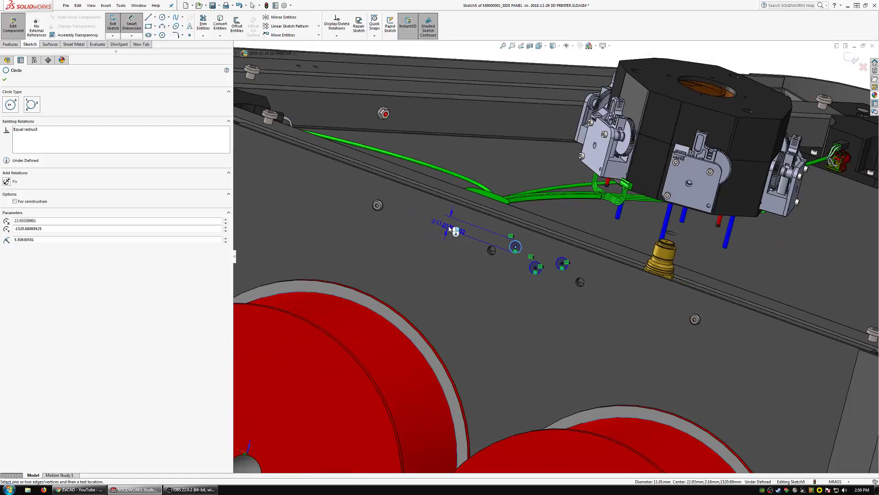
{"action": "left_click", "coordinate": [493, 133]}
{"action": "type", "text": "3"}
{"action": "key", "text": "Return"}
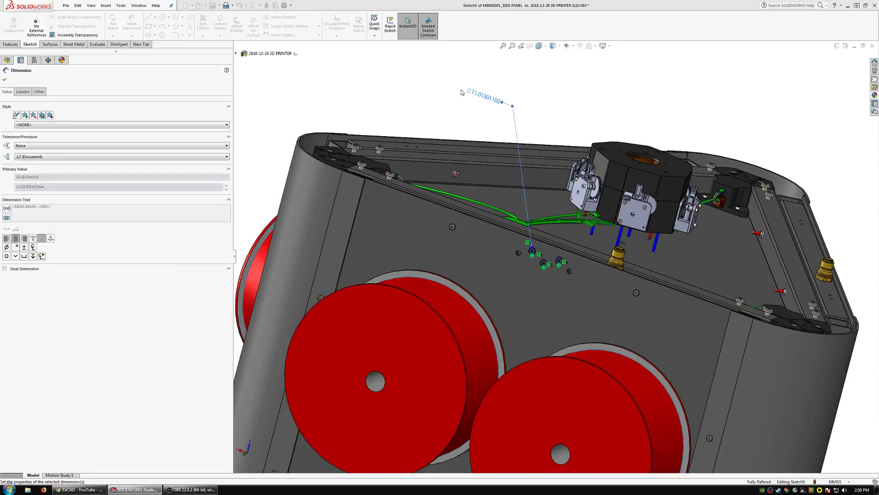
Extrude-cut the three circles from the M0000001 side panel with the Through All end condition.
{"action": "left_click", "coordinate": [5, 45]}
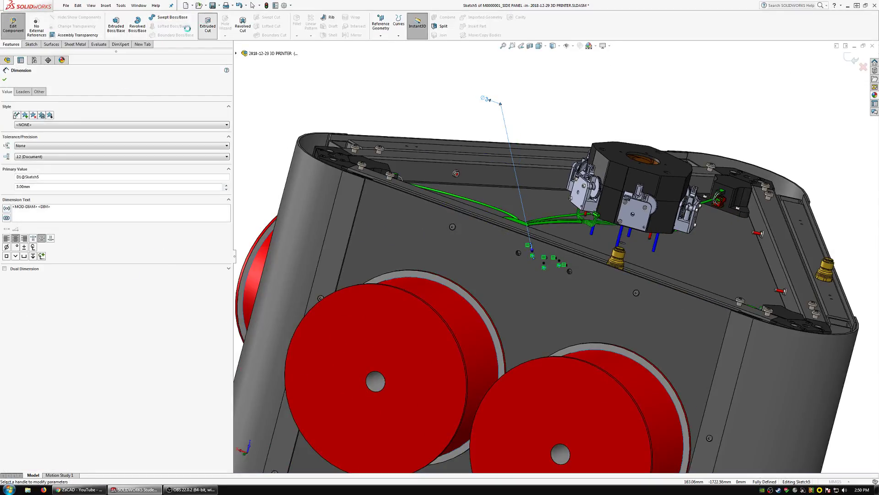
{"action": "left_click", "coordinate": [28, 121]}
{"action": "left_click", "coordinate": [24, 128]}
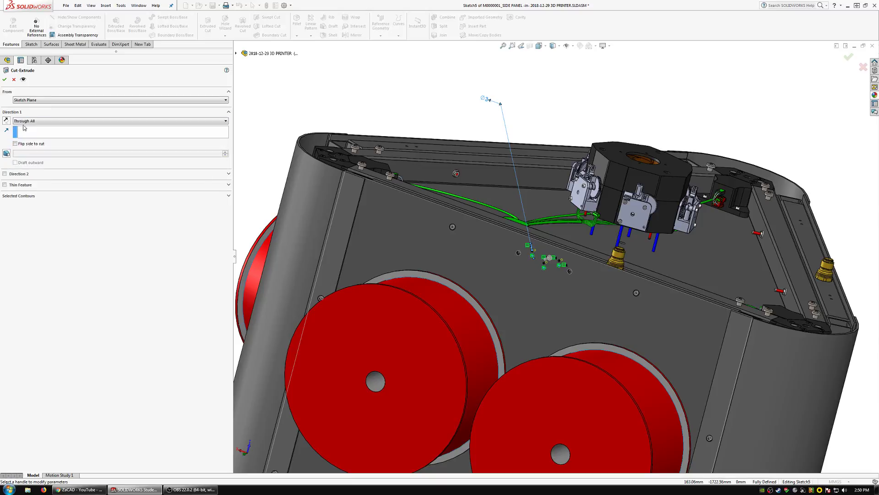
{"action": "left_click", "coordinate": [5, 80]}
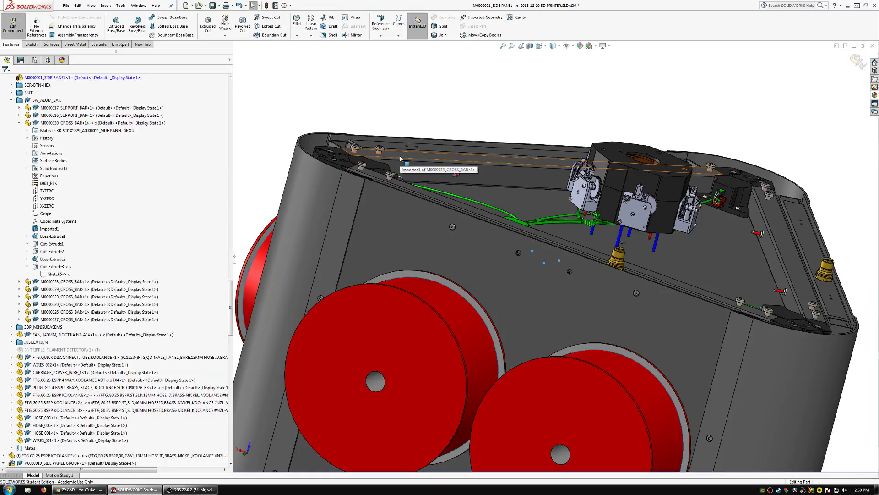
Edit the M0000006_FRONT PANEL in place and start a sketch on its outer face.
{"action": "middle_click_drag", "start_coordinate": [401, 159], "coordinate": [432, 252]}
{"action": "left_click", "coordinate": [432, 253]}
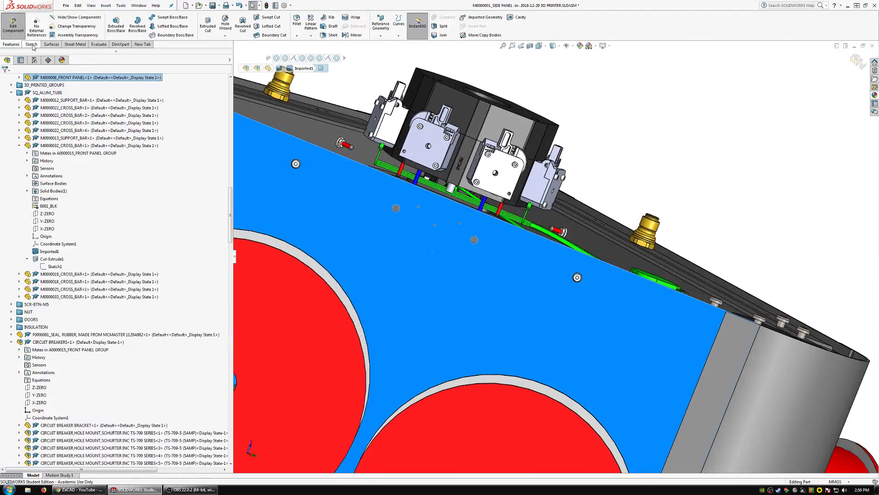
{"action": "left_click", "coordinate": [272, 183]}
{"action": "left_click", "coordinate": [329, 139]}
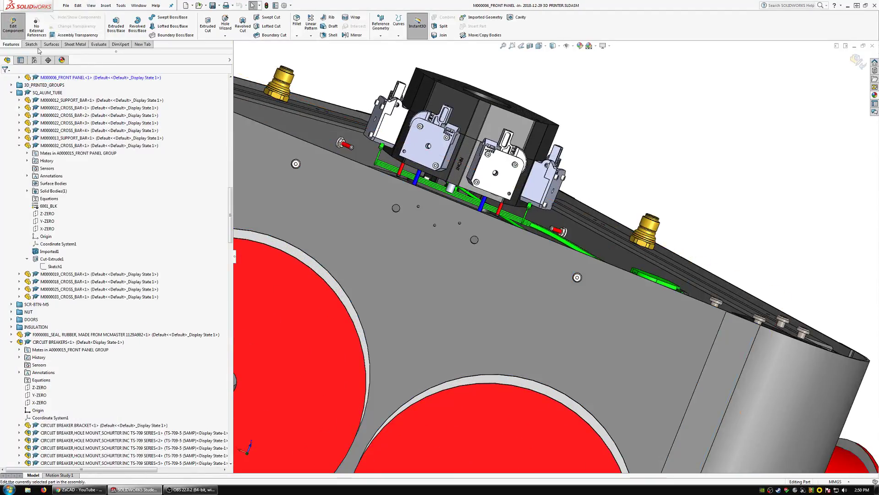
{"action": "left_click", "coordinate": [30, 44]}
{"action": "left_click", "coordinate": [113, 22]}
{"action": "left_click", "coordinate": [379, 240]}
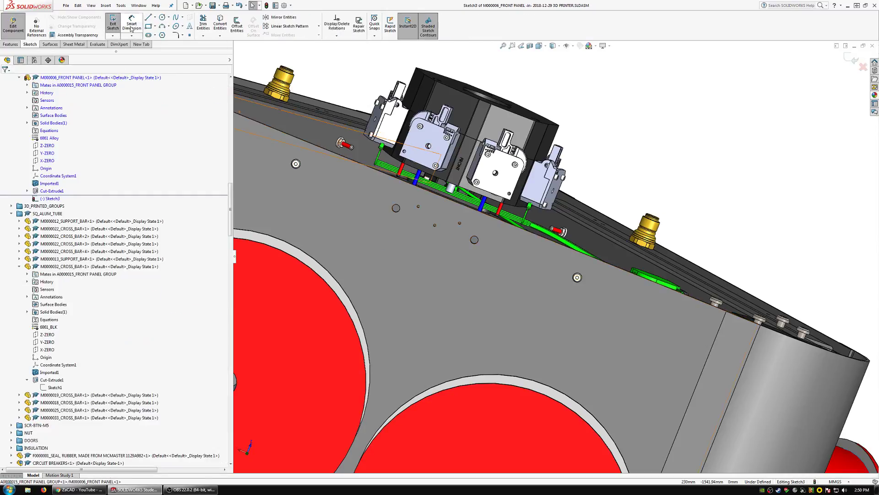
Draw three circles centred on the front panel's small screw holes, with radii of about 4.7, 6.8 and 12.1 mm.
{"action": "left_click", "coordinate": [162, 17]}
{"action": "scroll", "coordinate": [426, 210], "scroll_direction": "down", "scroll_amount": 5}
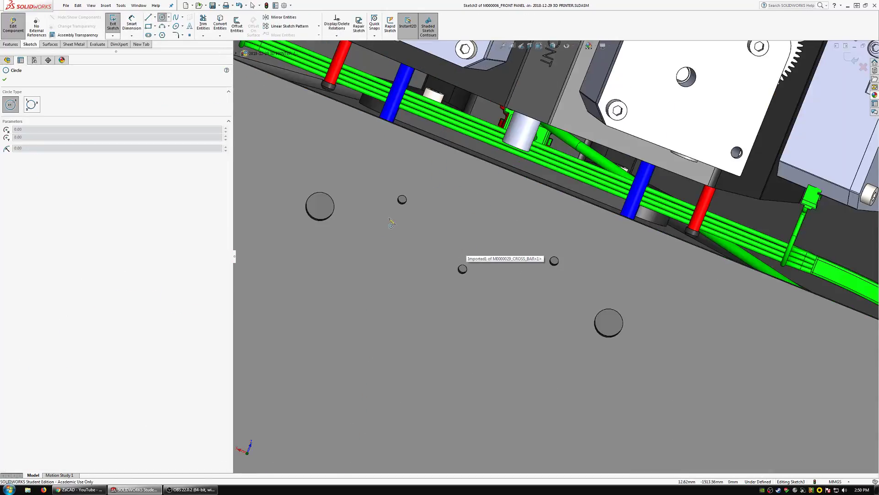
{"action": "scroll", "coordinate": [392, 223], "scroll_direction": "down", "scroll_amount": 5}
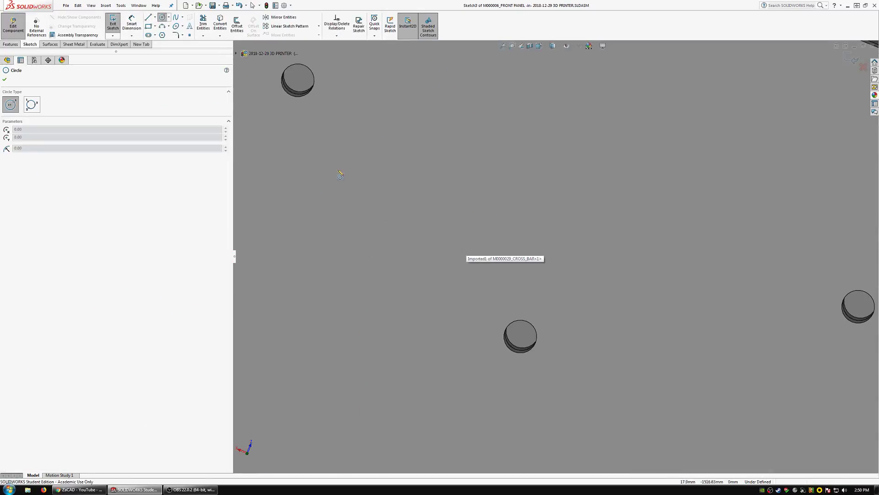
{"action": "left_click", "coordinate": [299, 81]}
{"action": "left_click", "coordinate": [323, 137]}
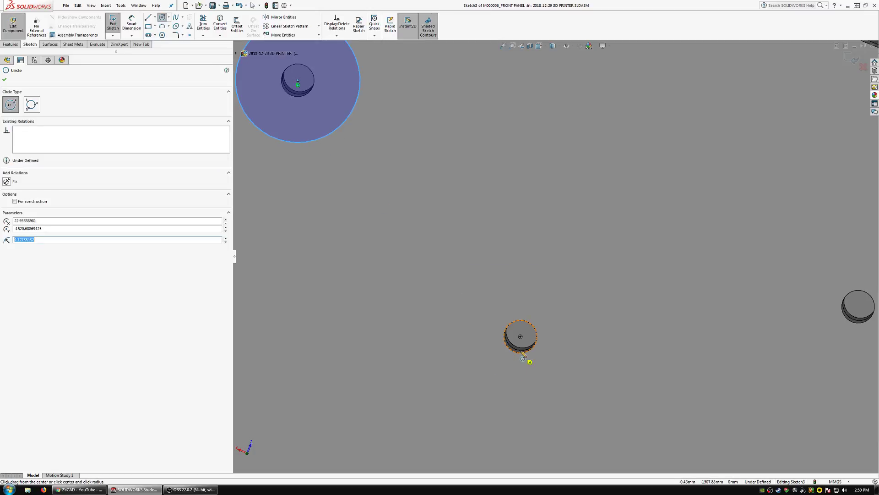
{"action": "left_click", "coordinate": [520, 337]}
{"action": "left_click", "coordinate": [443, 381]}
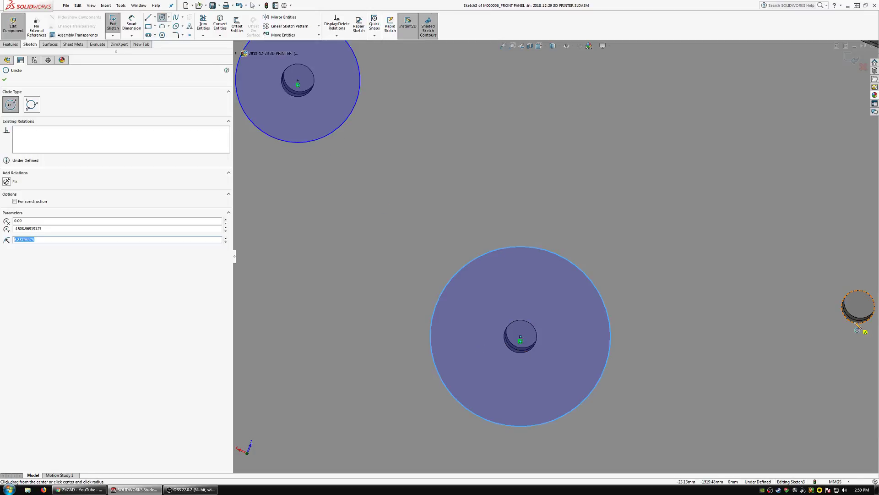
{"action": "left_click", "coordinate": [858, 307]}
{"action": "left_click", "coordinate": [699, 323]}
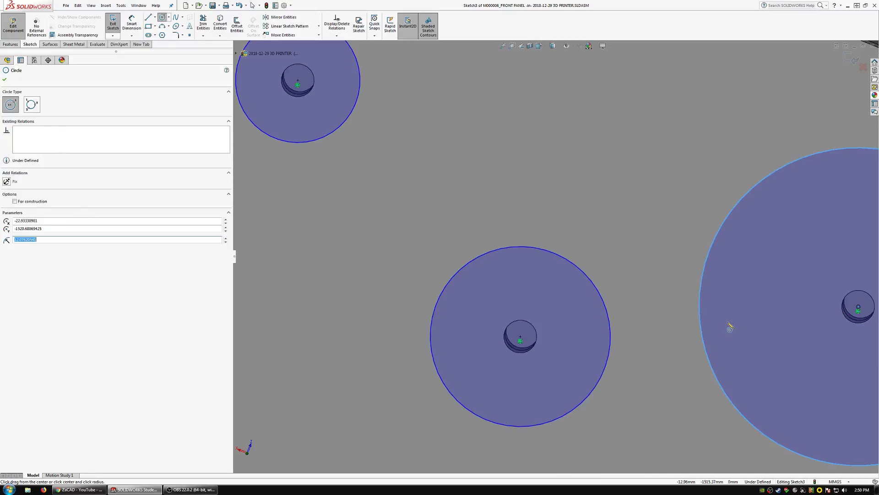
{"action": "key", "text": "Escape"}
Make the three circles on the front panel equal and set their diameter to 3 mm.
{"action": "left_click", "coordinate": [604, 301], "text": "ctrl"}
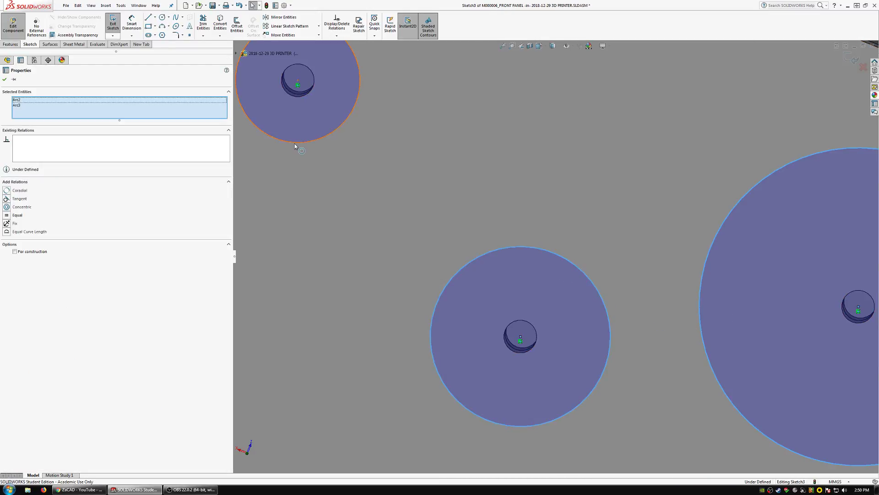
{"action": "left_click", "coordinate": [294, 143], "text": "ctrl"}
{"action": "left_click", "coordinate": [16, 208]}
{"action": "left_click", "coordinate": [444, 244]}
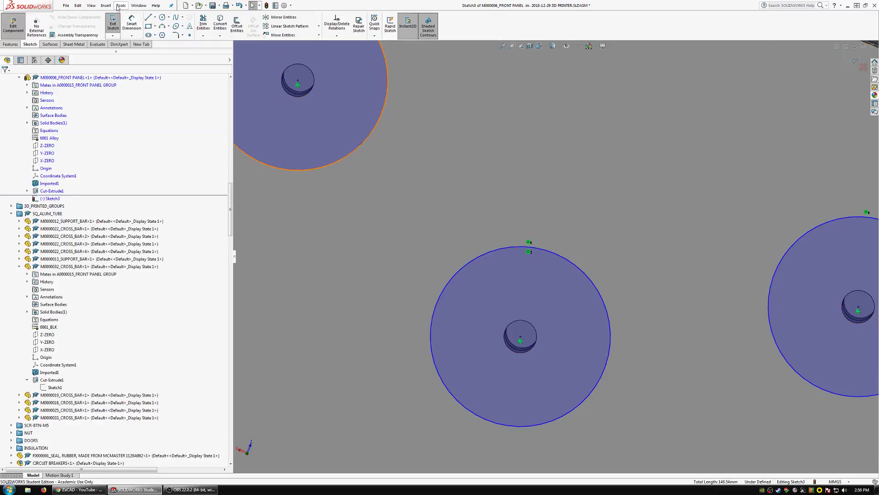
{"action": "left_click", "coordinate": [281, 170]}
{"action": "scroll", "coordinate": [408, 196], "scroll_direction": "up", "scroll_amount": 15}
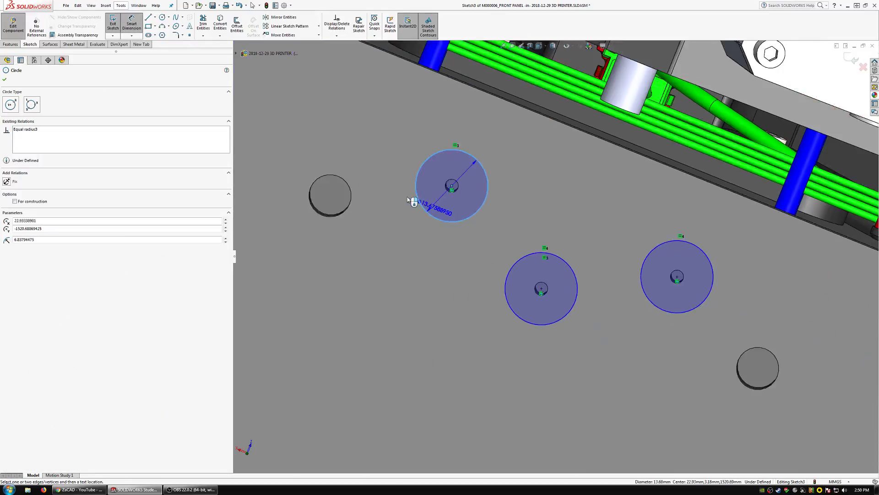
{"action": "scroll", "coordinate": [458, 183], "scroll_direction": "up", "scroll_amount": 3}
{"action": "left_click", "coordinate": [463, 95]}
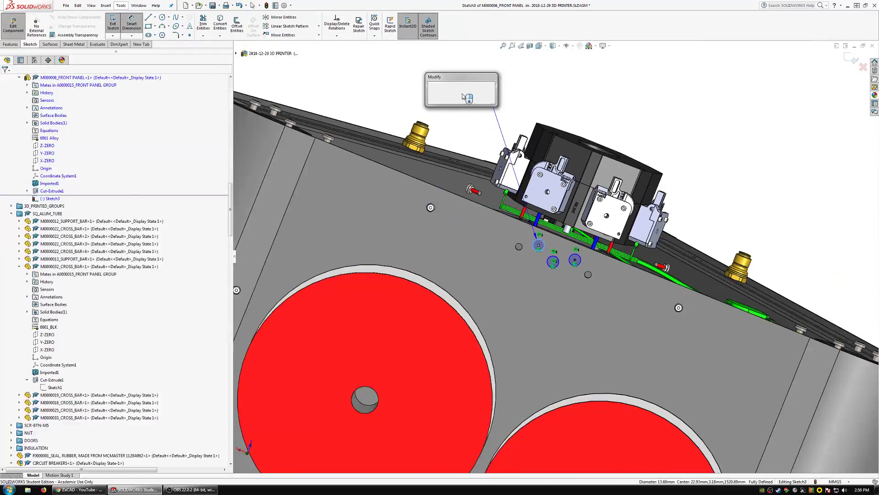
{"action": "key", "text": "Return"}
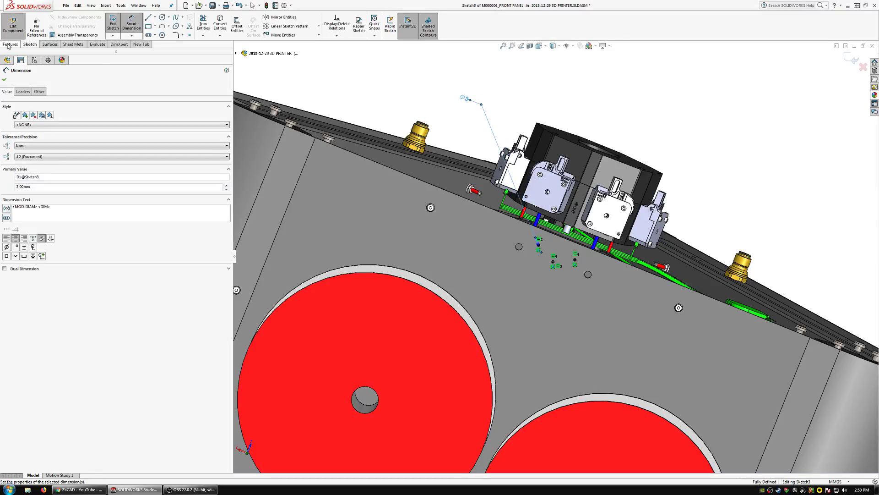
Extrude-cut the three circles from the front panel and return to editing the assembly.
{"action": "left_click", "coordinate": [10, 45]}
{"action": "left_click", "coordinate": [210, 23]}
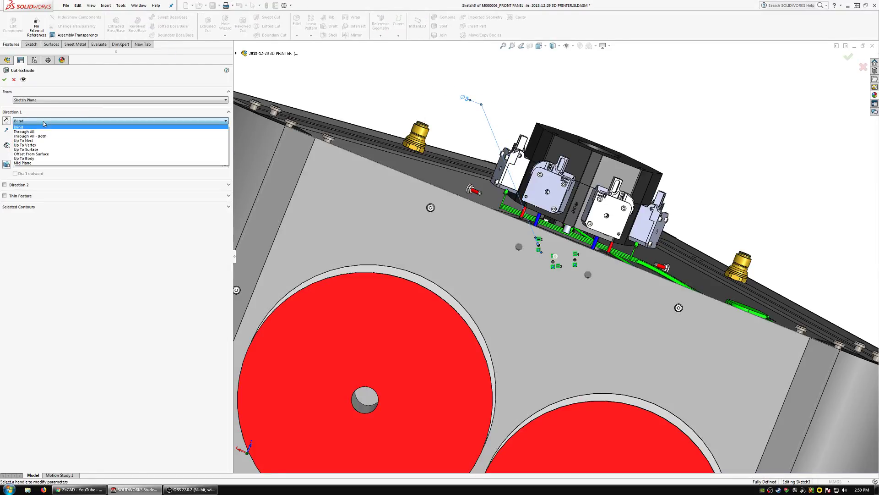
{"action": "left_click", "coordinate": [5, 79]}
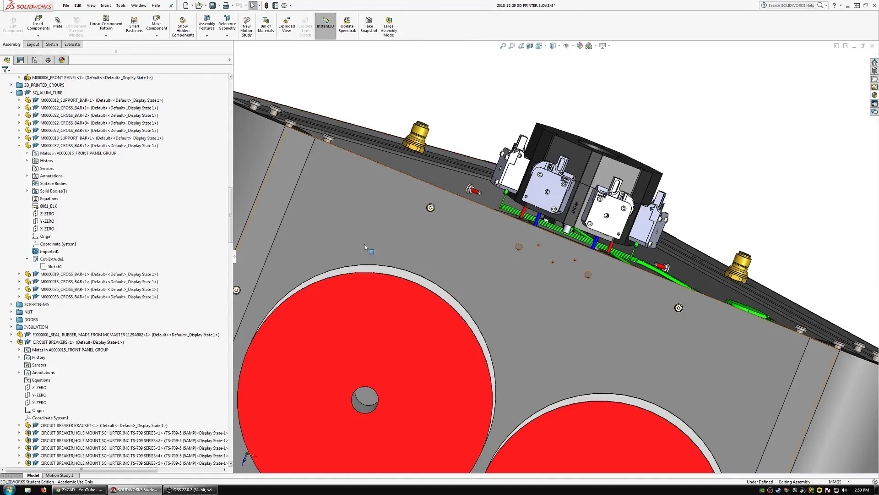
Show the three hidden DOUBLE FILAMENT DETECTOR components in the assembly.
{"action": "left_click_drag", "start_coordinate": [230, 212], "coordinate": [236, 449]}
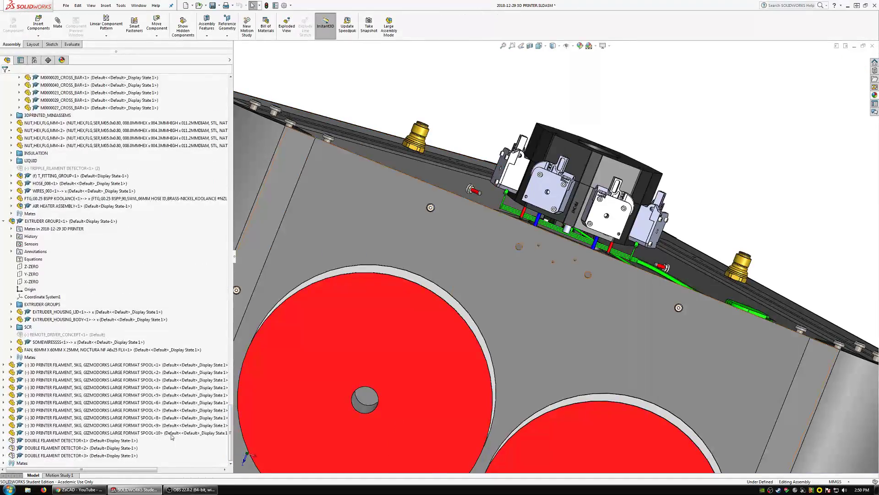
{"action": "left_click", "coordinate": [78, 455]}
{"action": "left_click", "coordinate": [71, 440]}
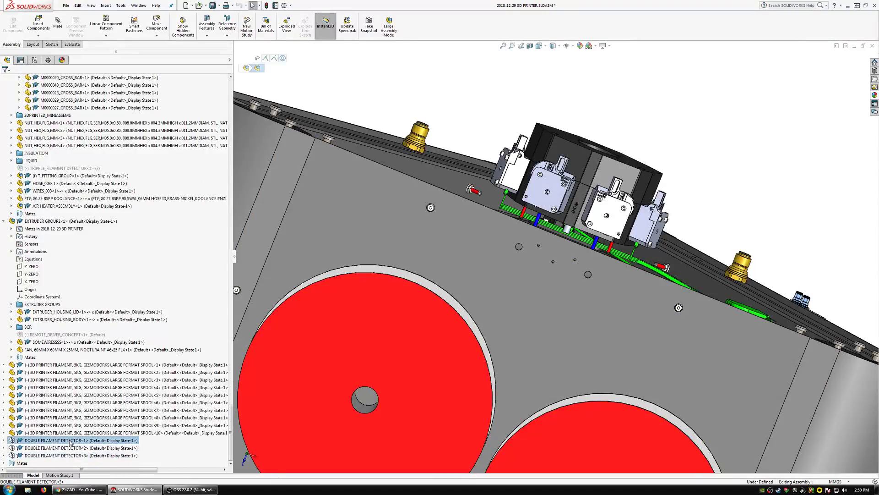
{"action": "left_click", "coordinate": [64, 441], "text": "shift"}
{"action": "right_click", "coordinate": [51, 441]}
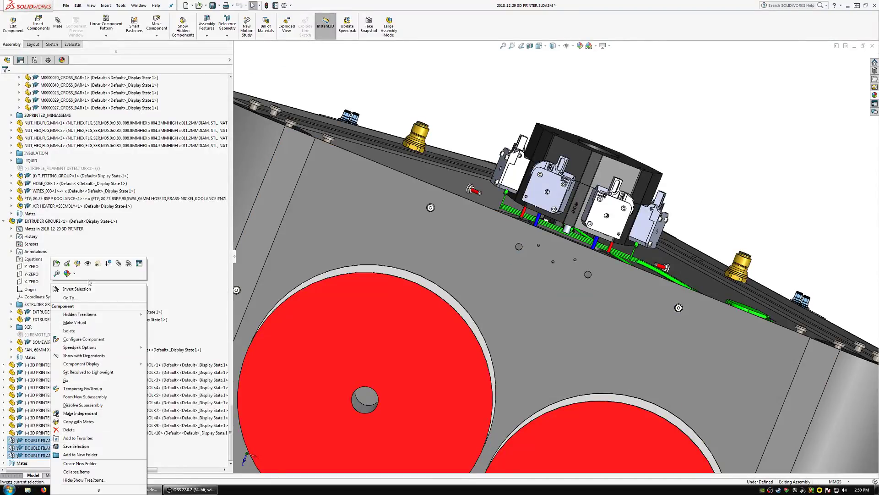
{"action": "left_click", "coordinate": [89, 264]}
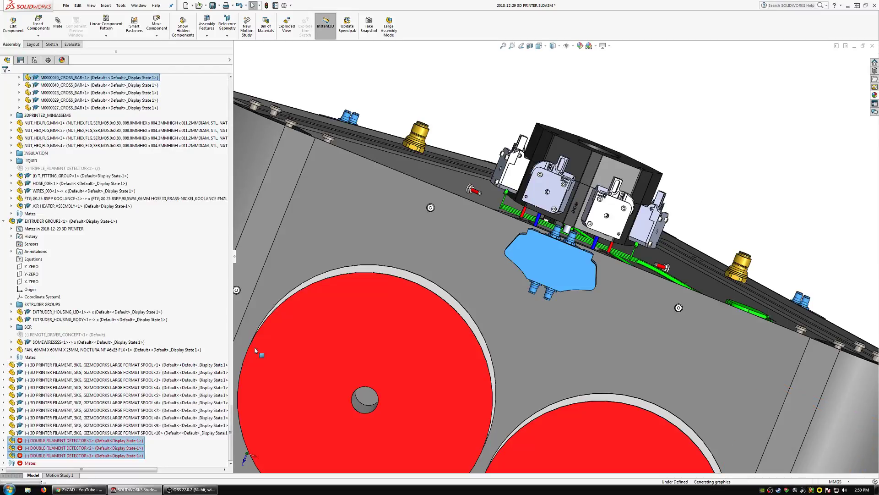
Delete the three failed concentric mates between the double filament detectors and the front and side panel groups.
{"action": "double_click", "coordinate": [25, 464]}
{"action": "scroll", "coordinate": [57, 450], "scroll_direction": "down", "scroll_amount": 10}
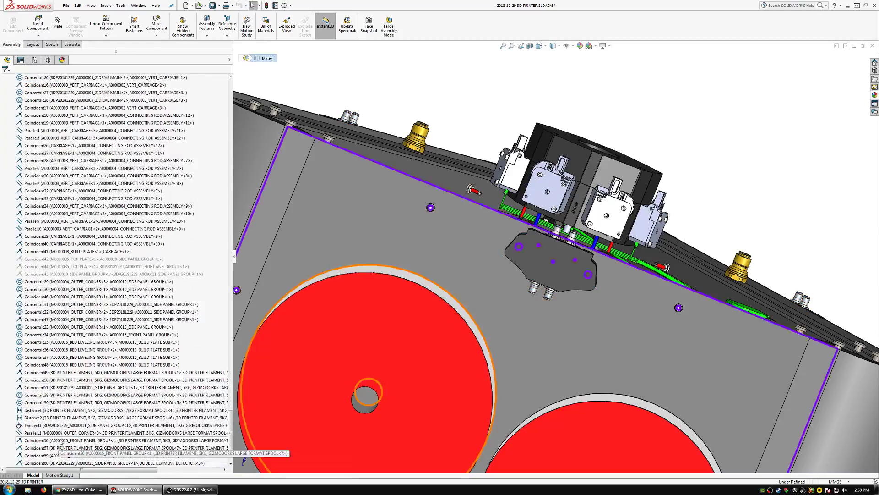
{"action": "left_click", "coordinate": [61, 442]}
{"action": "scroll", "coordinate": [61, 441], "scroll_direction": "down", "scroll_amount": 2}
{"action": "left_click", "coordinate": [56, 448]}
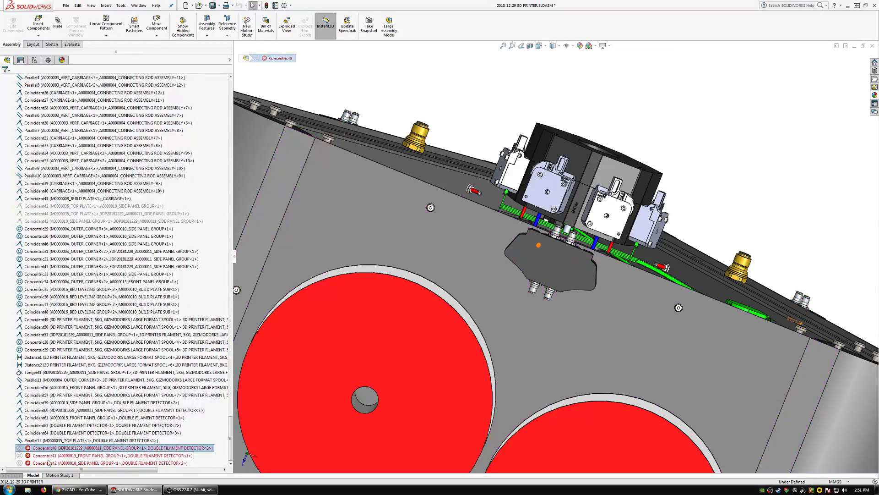
{"action": "left_click", "coordinate": [47, 463], "text": "shift"}
{"action": "key", "text": "Delete"}
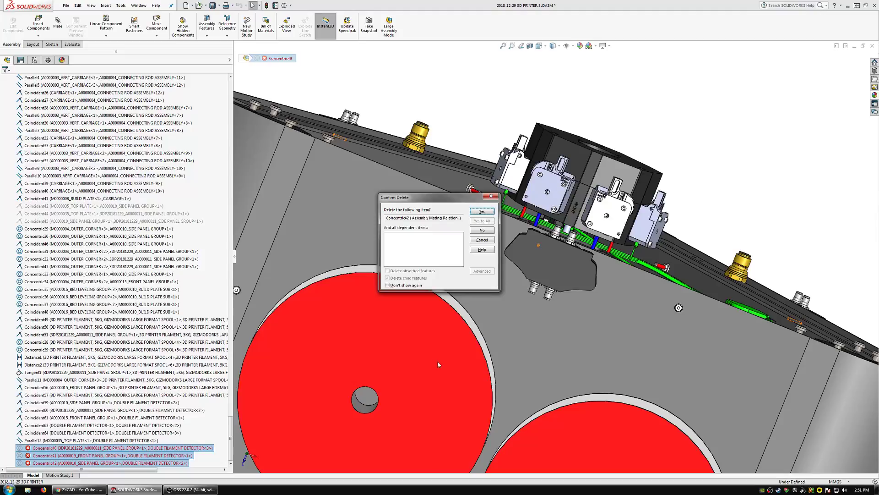
{"action": "left_click", "coordinate": [482, 221]}
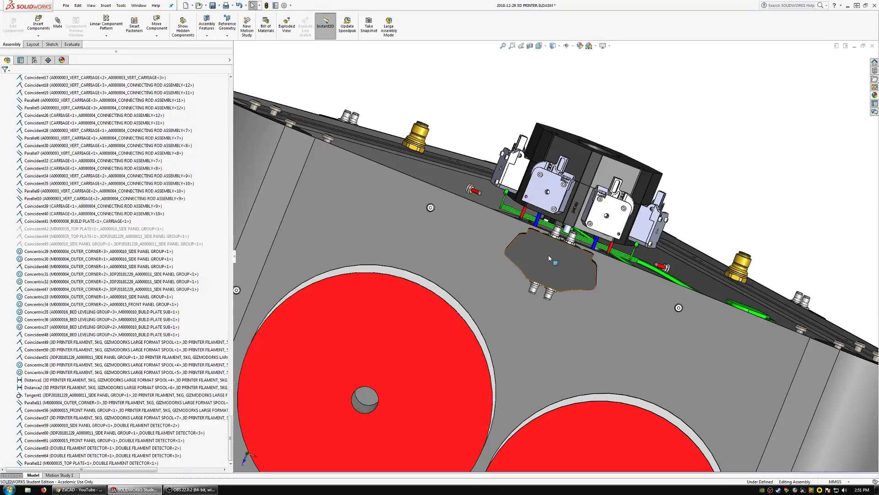
Move the front double filament detector off its holes and mate its screw concentric with the matching 3 mm front panel hole.
{"action": "left_click_drag", "start_coordinate": [550, 257], "coordinate": [582, 176]}
{"action": "scroll", "coordinate": [495, 265], "scroll_direction": "down", "scroll_amount": 10}
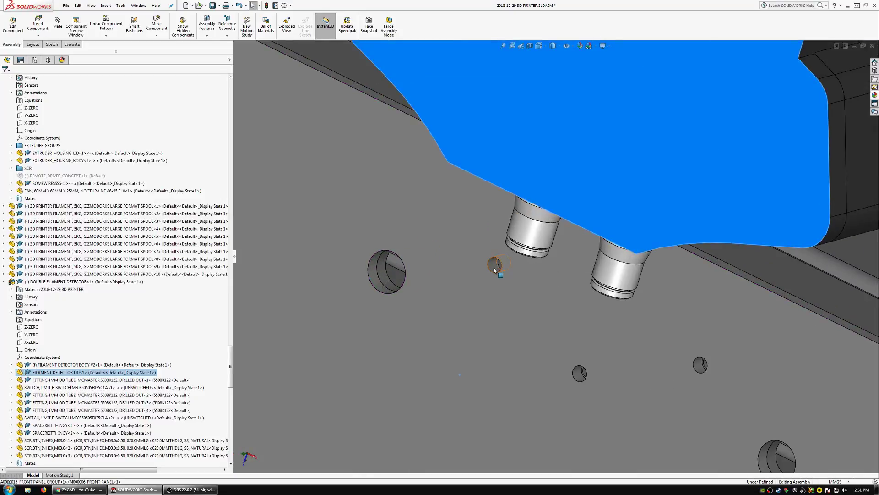
{"action": "left_click", "coordinate": [494, 270]}
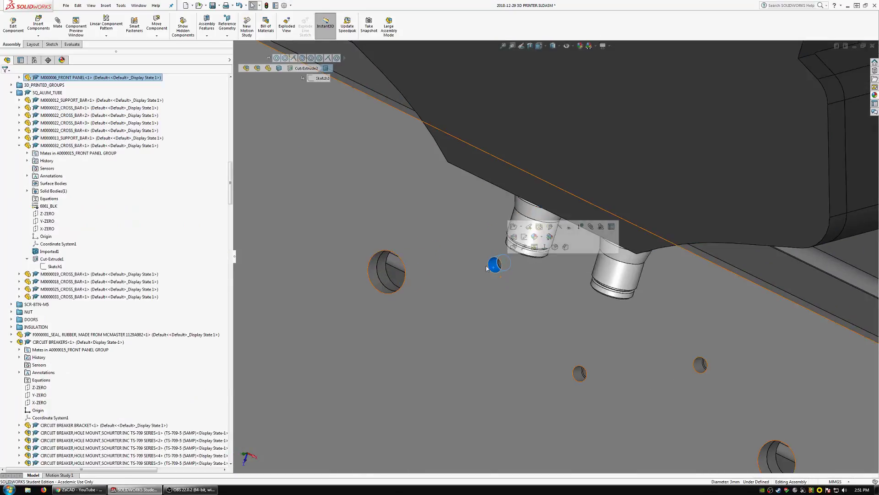
{"action": "left_click", "coordinate": [57, 23]}
{"action": "scroll", "coordinate": [550, 204], "scroll_direction": "up", "scroll_amount": 6}
{"action": "left_click", "coordinate": [563, 199]}
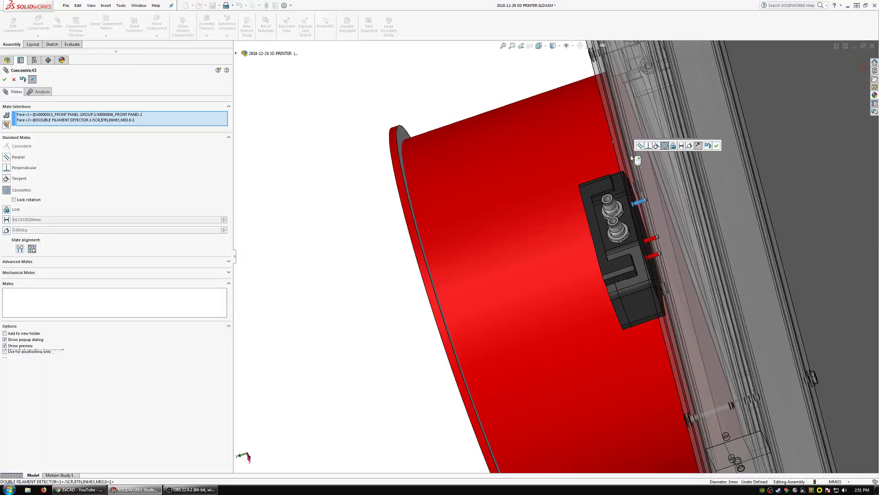
{"action": "left_click", "coordinate": [711, 148]}
Mate a screw of DOUBLE FILAMENT DETECTOR<3> concentric with its mounting hole in the M0000001 side panel.
{"action": "scroll", "coordinate": [655, 208], "scroll_direction": "up", "scroll_amount": 4}
{"action": "scroll", "coordinate": [654, 208], "scroll_direction": "up", "scroll_amount": 7}
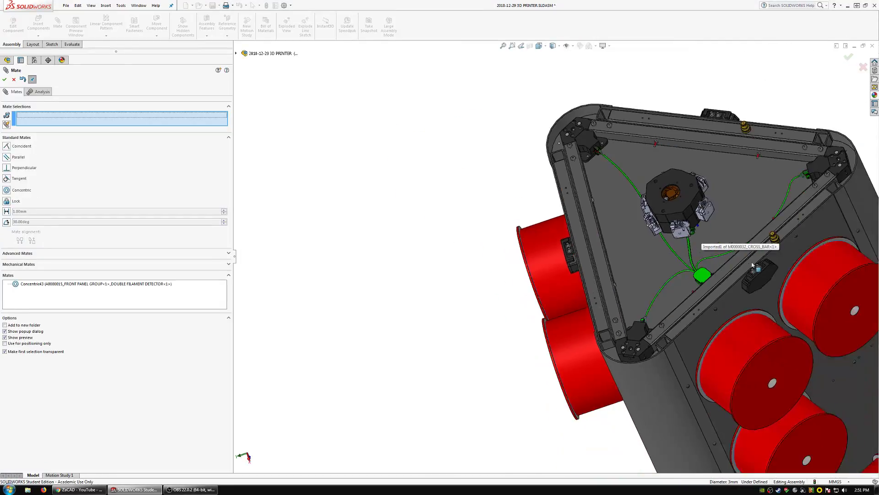
{"action": "scroll", "coordinate": [701, 236], "scroll_direction": "down", "scroll_amount": 3}
{"action": "scroll", "coordinate": [658, 270], "scroll_direction": "down", "scroll_amount": 2}
{"action": "left_click_drag", "start_coordinate": [654, 298], "coordinate": [818, 148]}
{"action": "scroll", "coordinate": [687, 281], "scroll_direction": "down", "scroll_amount": 4}
{"action": "scroll", "coordinate": [601, 270], "scroll_direction": "down", "scroll_amount": 5}
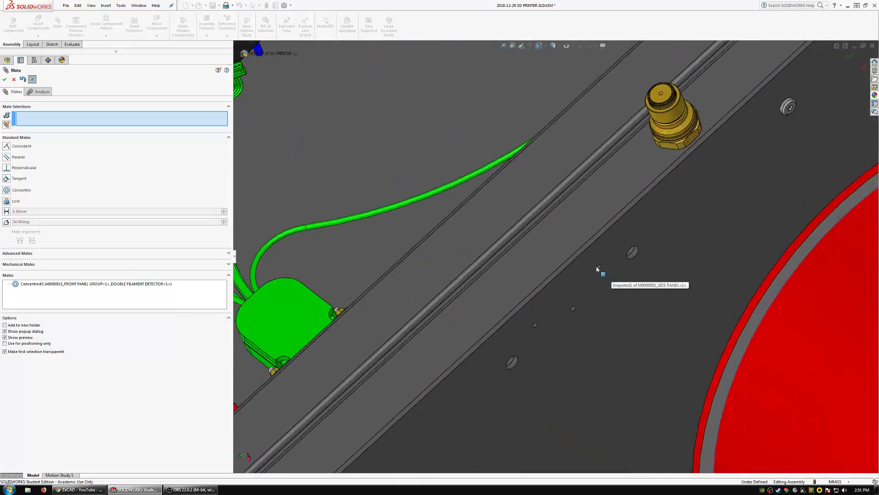
{"action": "left_click", "coordinate": [593, 268]}
{"action": "scroll", "coordinate": [708, 246], "scroll_direction": "up", "scroll_amount": 6}
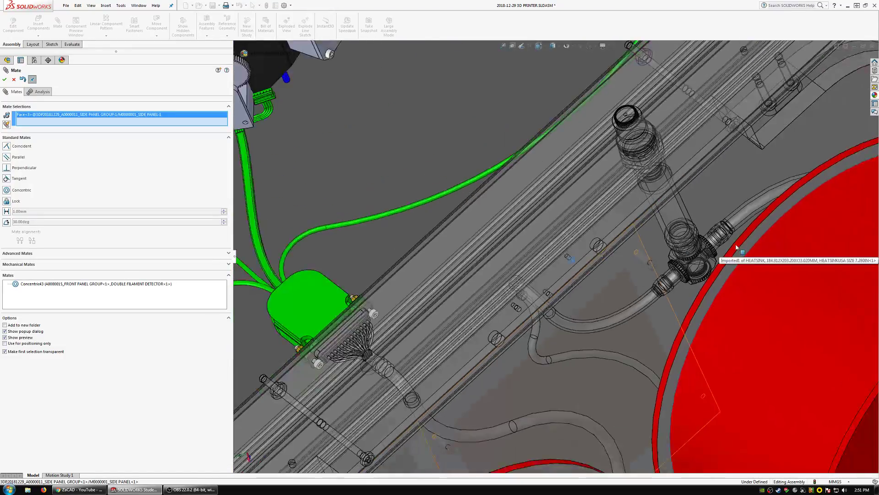
{"action": "scroll", "coordinate": [683, 139], "scroll_direction": "down", "scroll_amount": 6}
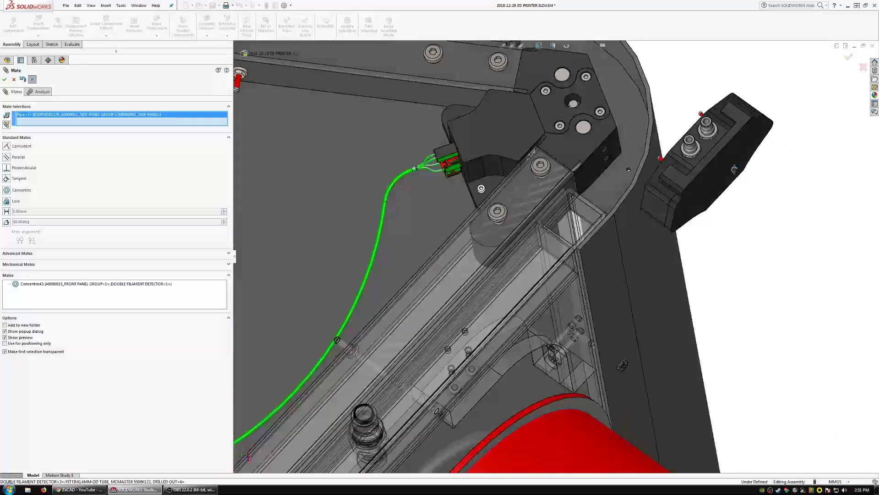
{"action": "left_click", "coordinate": [693, 108]}
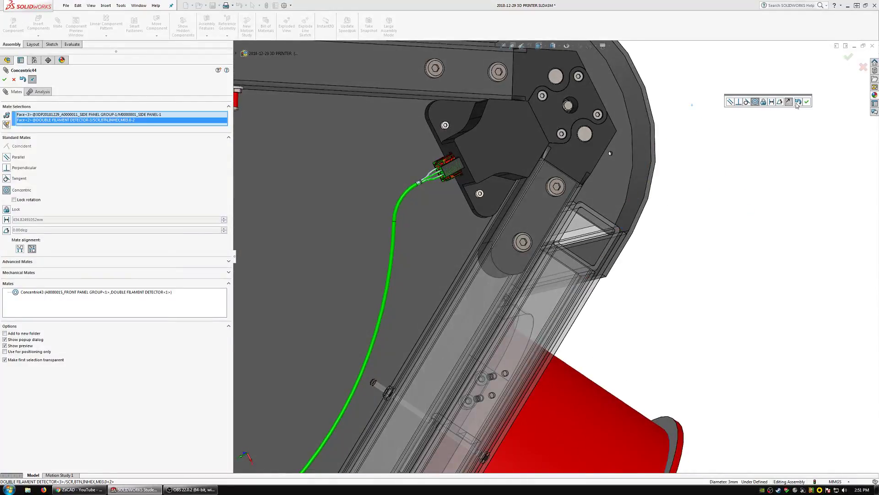
{"action": "left_click", "coordinate": [803, 102]}
Pull DOUBLE FILAMENT DETECTOR<2> clear of the frame and mate its screw concentric with the mounting hole in the M0000002 side panel.
{"action": "scroll", "coordinate": [508, 124], "scroll_direction": "up", "scroll_amount": 1}
{"action": "scroll", "coordinate": [508, 123], "scroll_direction": "up", "scroll_amount": 3}
{"action": "scroll", "coordinate": [330, 125], "scroll_direction": "down", "scroll_amount": 4}
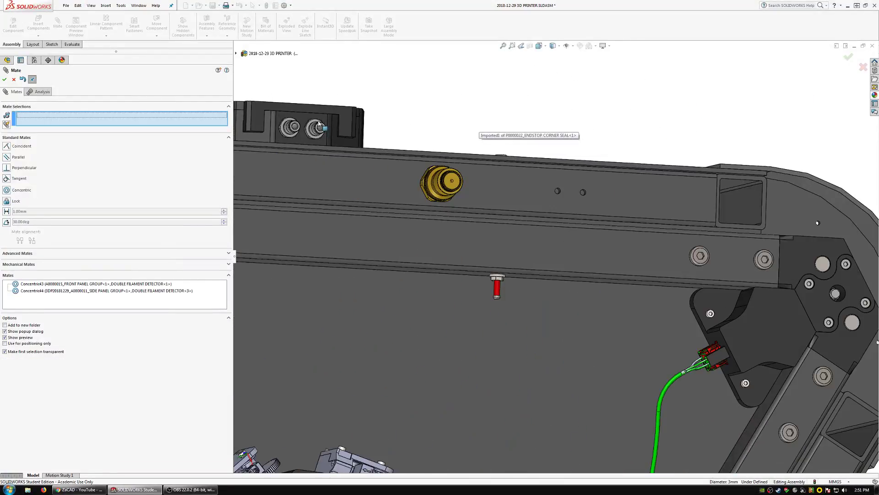
{"action": "scroll", "coordinate": [355, 129], "scroll_direction": "up", "scroll_amount": 2}
{"action": "scroll", "coordinate": [414, 145], "scroll_direction": "up", "scroll_amount": 2}
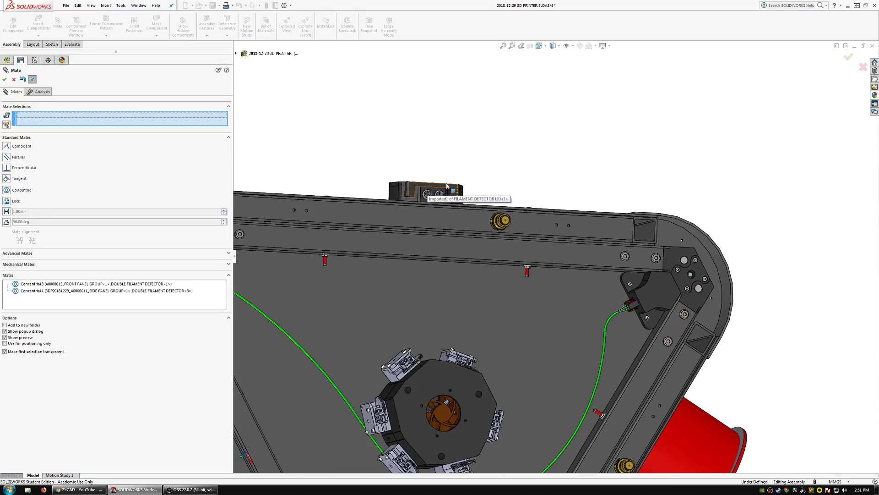
{"action": "left_click_drag", "start_coordinate": [447, 186], "coordinate": [762, 228]}
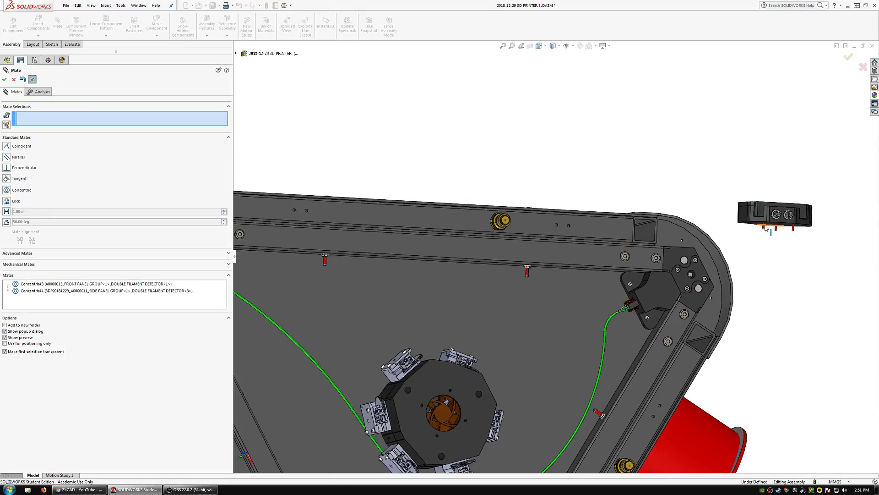
{"action": "left_click", "coordinate": [765, 227]}
{"action": "scroll", "coordinate": [486, 218], "scroll_direction": "down", "scroll_amount": 5}
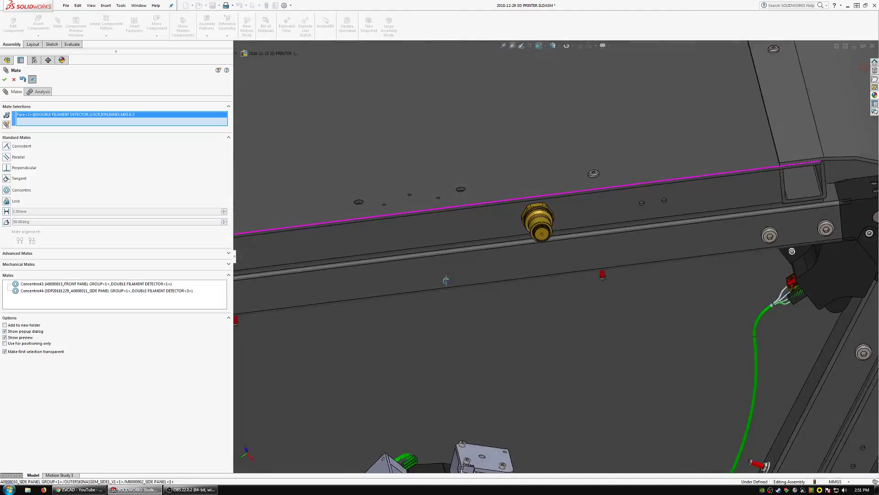
{"action": "scroll", "coordinate": [418, 217], "scroll_direction": "down", "scroll_amount": 5}
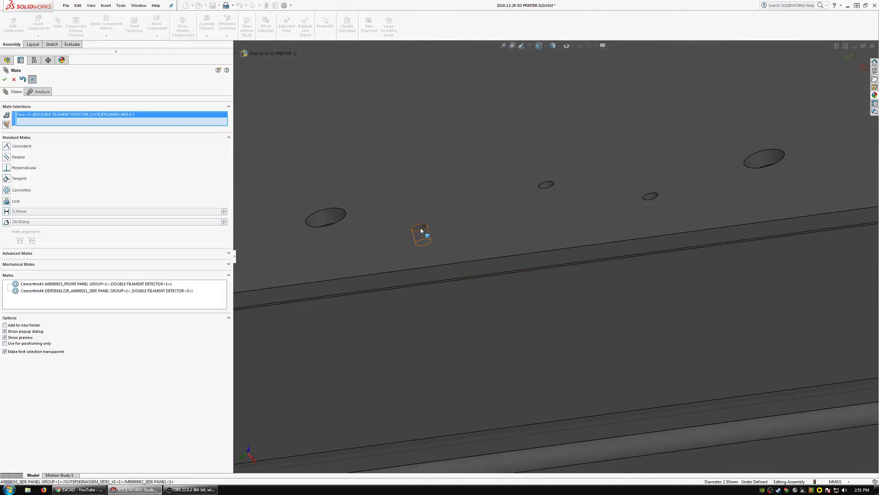
{"action": "left_click", "coordinate": [420, 228]}
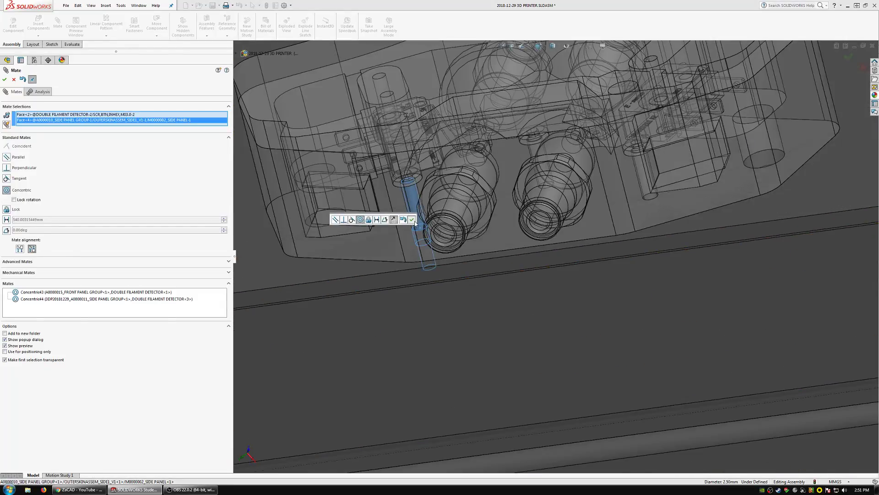
{"action": "left_click", "coordinate": [412, 221]}
Examine the placement of the three detectors on the panels from several angles and finish mating.
{"action": "scroll", "coordinate": [471, 232], "scroll_direction": "up", "scroll_amount": 10}
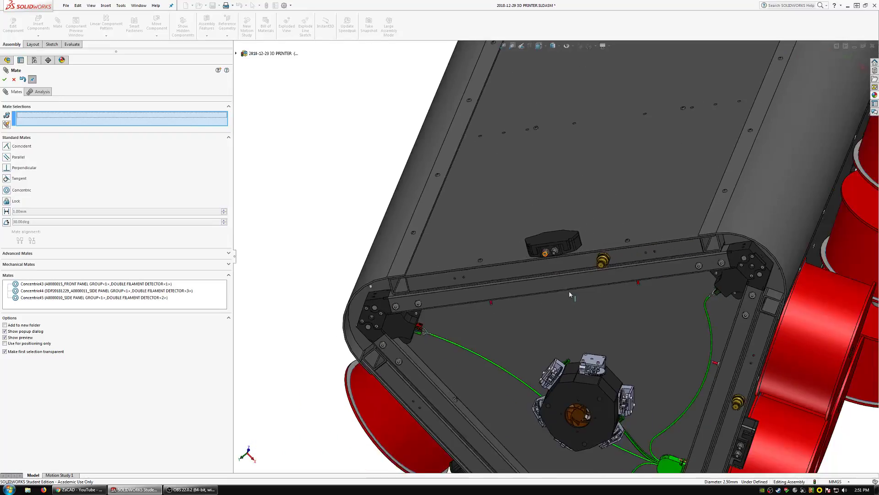
{"action": "scroll", "coordinate": [570, 294], "scroll_direction": "up", "scroll_amount": 1}
{"action": "middle_click_drag", "start_coordinate": [578, 281], "coordinate": [642, 115]}
{"action": "scroll", "coordinate": [635, 339], "scroll_direction": "up", "scroll_amount": 1}
{"action": "scroll", "coordinate": [631, 342], "scroll_direction": "down", "scroll_amount": 1}
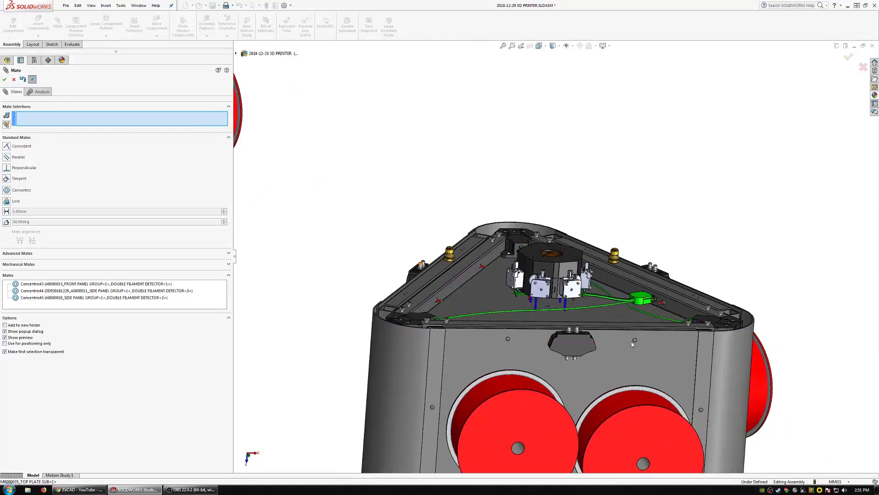
{"action": "mouse_move", "coordinate": [632, 344]}
{"action": "middle_mouse_down"}
{"action": "mouse_move", "coordinate": [614, 279]}
{"action": "mouse_move", "coordinate": [622, 334]}
{"action": "middle_mouse_up"}
{"action": "scroll", "coordinate": [627, 327], "scroll_direction": "up", "scroll_amount": 3}
{"action": "scroll", "coordinate": [630, 321], "scroll_direction": "down", "scroll_amount": 3}
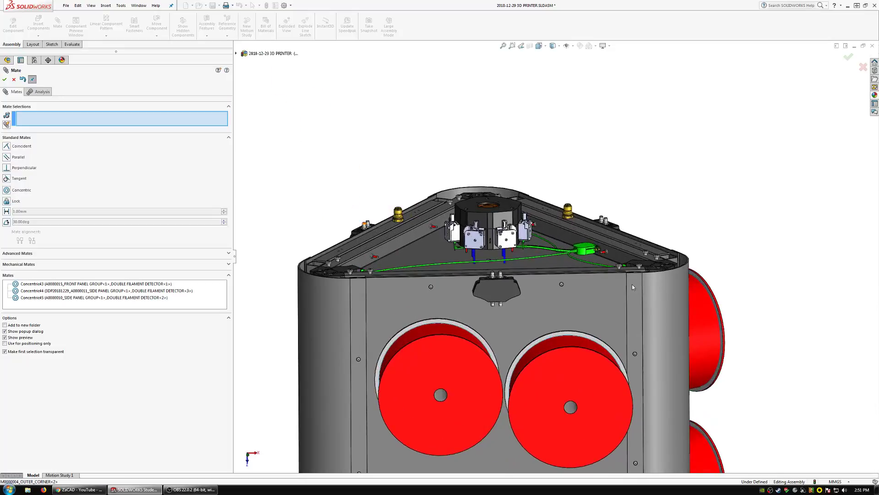
{"action": "middle_click_drag", "start_coordinate": [632, 286], "coordinate": [532, 286]}
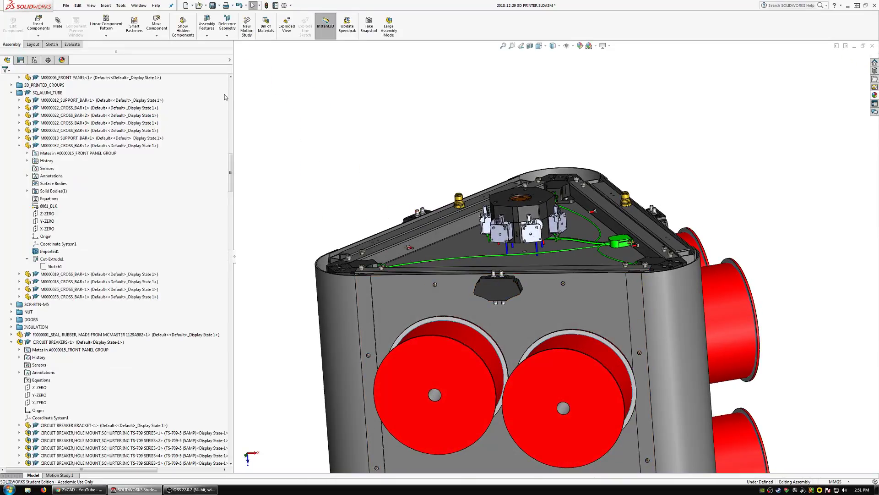
Show the top-level assembly with its dependents so the top plate is displayed, and save the assembly.
{"action": "left_click", "coordinate": [229, 85]}
{"action": "left_click", "coordinate": [229, 85]}
{"action": "right_click", "coordinate": [86, 79]}
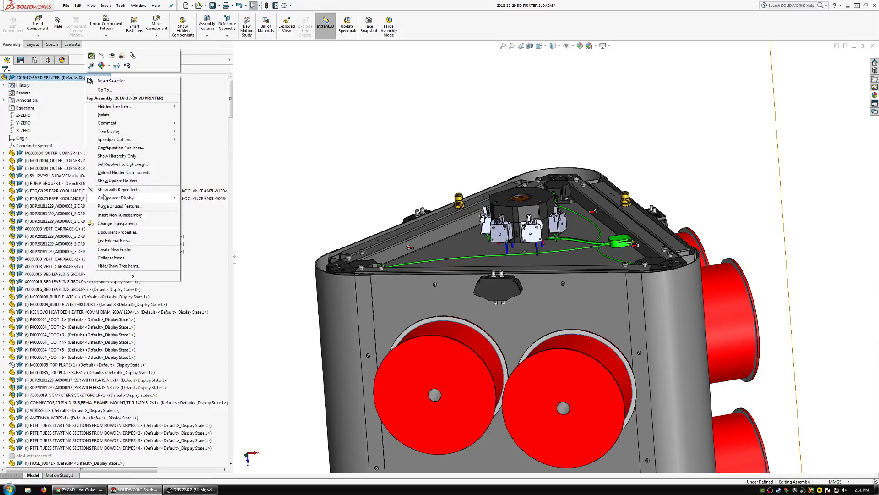
{"action": "left_click", "coordinate": [106, 190]}
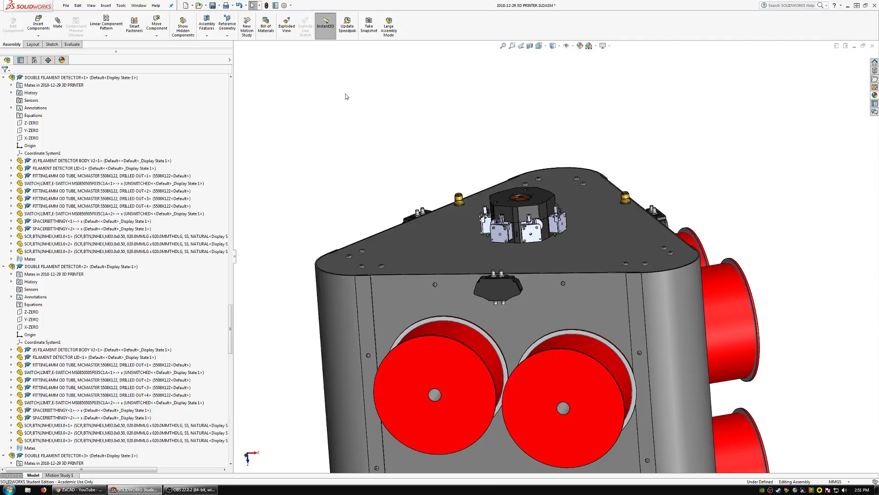
{"action": "left_click", "coordinate": [213, 7]}
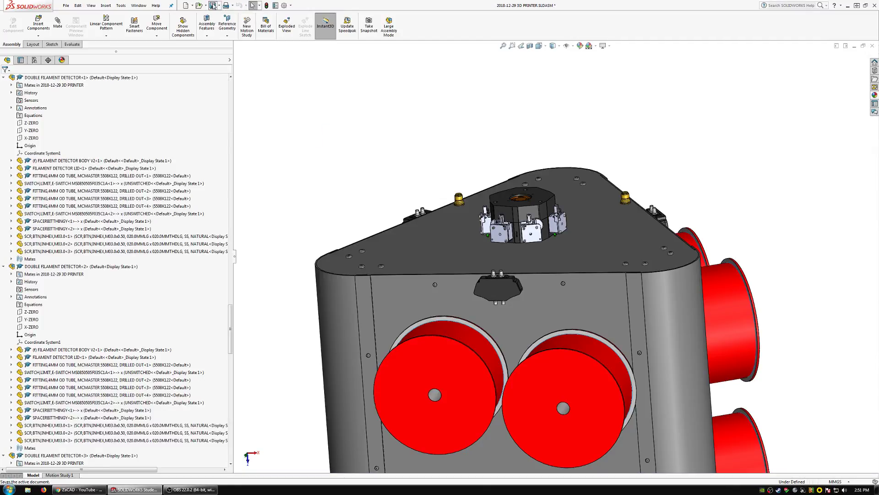
{"action": "left_click", "coordinate": [135, 106]}
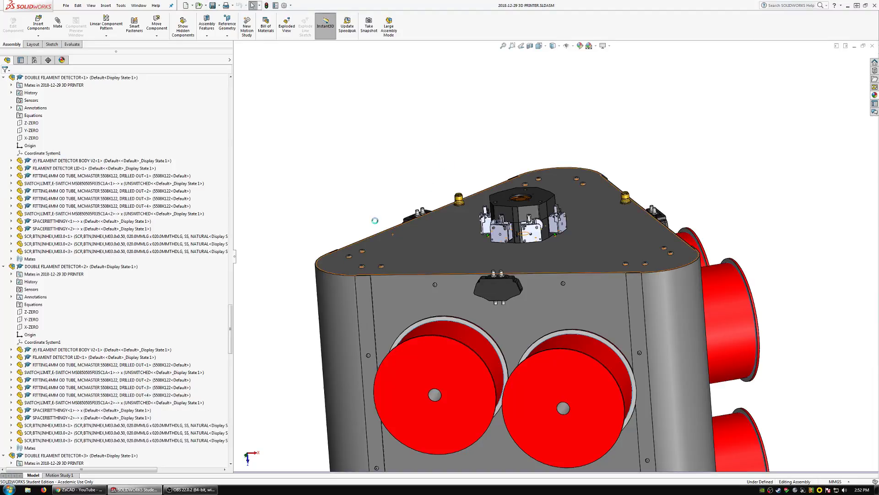
Examine the front panel's double filament detector and its position above the two filament spools.
{"action": "scroll", "coordinate": [507, 282], "scroll_direction": "up", "scroll_amount": 3}
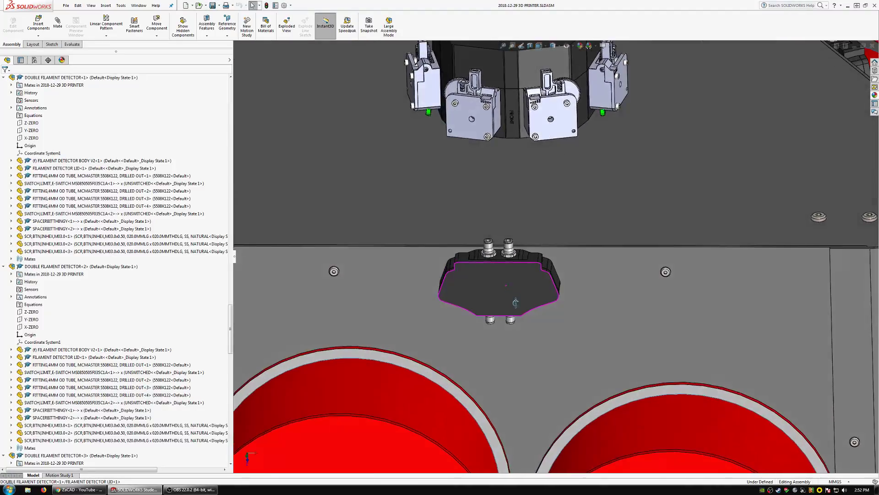
{"action": "scroll", "coordinate": [556, 296], "scroll_direction": "down", "scroll_amount": 5}
{"action": "scroll", "coordinate": [557, 297], "scroll_direction": "up", "scroll_amount": 4}
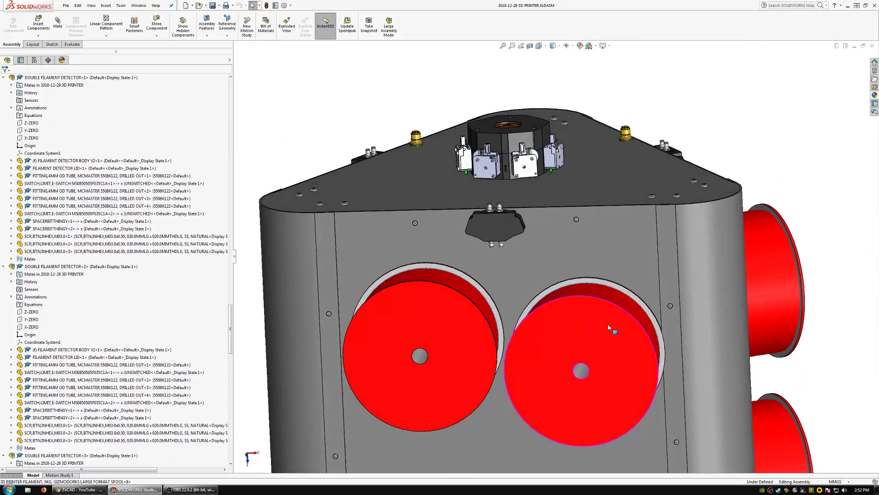
{"action": "scroll", "coordinate": [595, 328], "scroll_direction": "down", "scroll_amount": 2}
{"action": "mouse_move", "coordinate": [578, 327]}
{"action": "middle_mouse_down"}
{"action": "mouse_move", "coordinate": [572, 301]}
{"action": "mouse_move", "coordinate": [579, 323]}
{"action": "middle_mouse_up"}
{"action": "scroll", "coordinate": [541, 309], "scroll_direction": "up", "scroll_amount": 2}
{"action": "middle_click_drag", "start_coordinate": [507, 298], "coordinate": [551, 309]}
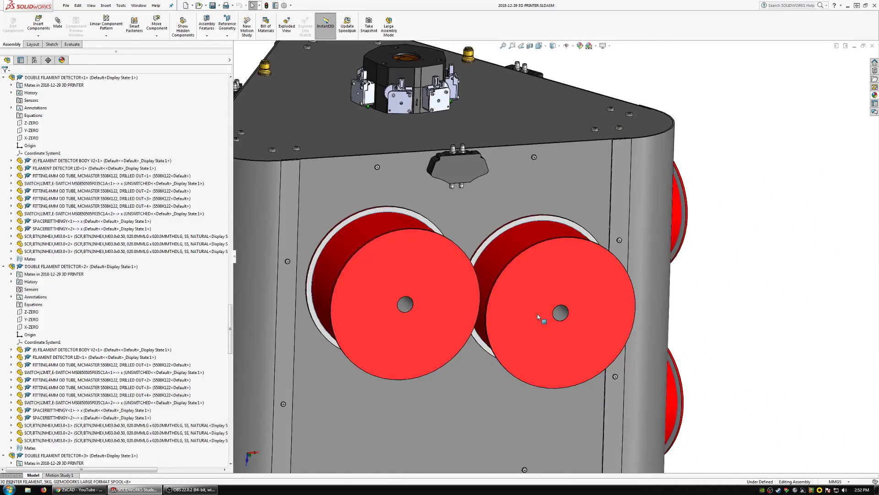
{"action": "scroll", "coordinate": [556, 319], "scroll_direction": "down", "scroll_amount": 1}
{"action": "mouse_move", "coordinate": [557, 320]}
{"action": "middle_mouse_down"}
{"action": "mouse_move", "coordinate": [545, 291]}
{"action": "mouse_move", "coordinate": [553, 313]}
{"action": "middle_mouse_up"}
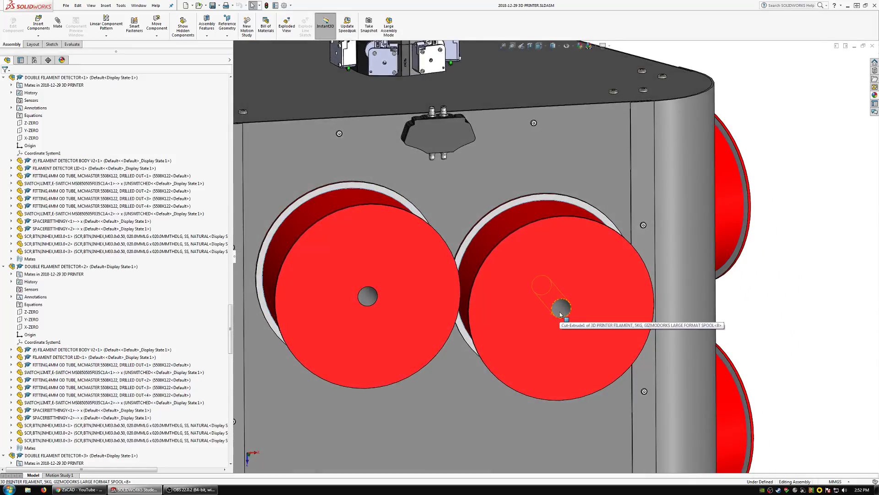
Select the centre bore of the front filament spool beside the corner and examine how the spools sit against the panel.
{"action": "left_click", "coordinate": [561, 315]}
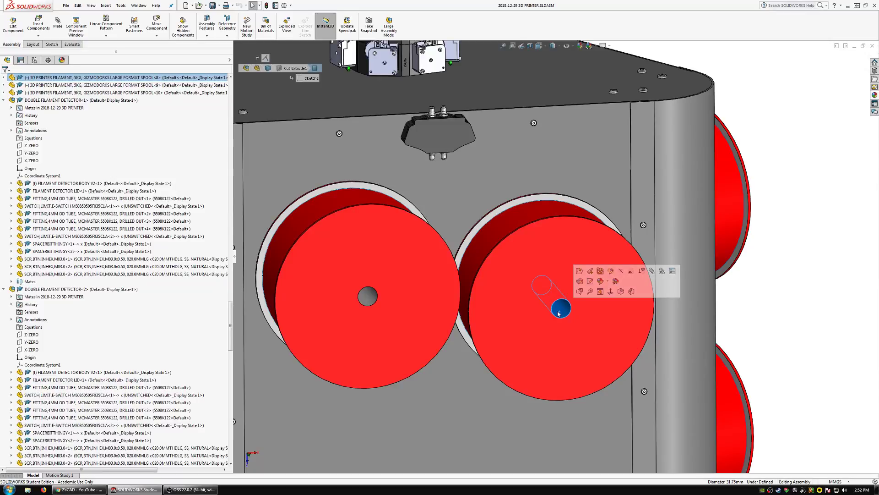
{"action": "scroll", "coordinate": [543, 334], "scroll_direction": "up", "scroll_amount": 3}
{"action": "scroll", "coordinate": [535, 322], "scroll_direction": "down", "scroll_amount": 3}
{"action": "middle_click_drag", "start_coordinate": [534, 321], "coordinate": [515, 216]}
{"action": "scroll", "coordinate": [568, 215], "scroll_direction": "up", "scroll_amount": 3}
{"action": "scroll", "coordinate": [544, 226], "scroll_direction": "down", "scroll_amount": 4}
{"action": "scroll", "coordinate": [558, 256], "scroll_direction": "up", "scroll_amount": 4}
{"action": "scroll", "coordinate": [537, 243], "scroll_direction": "down", "scroll_amount": 2}
{"action": "scroll", "coordinate": [535, 244], "scroll_direction": "down", "scroll_amount": 1}
{"action": "scroll", "coordinate": [549, 243], "scroll_direction": "up", "scroll_amount": 2}
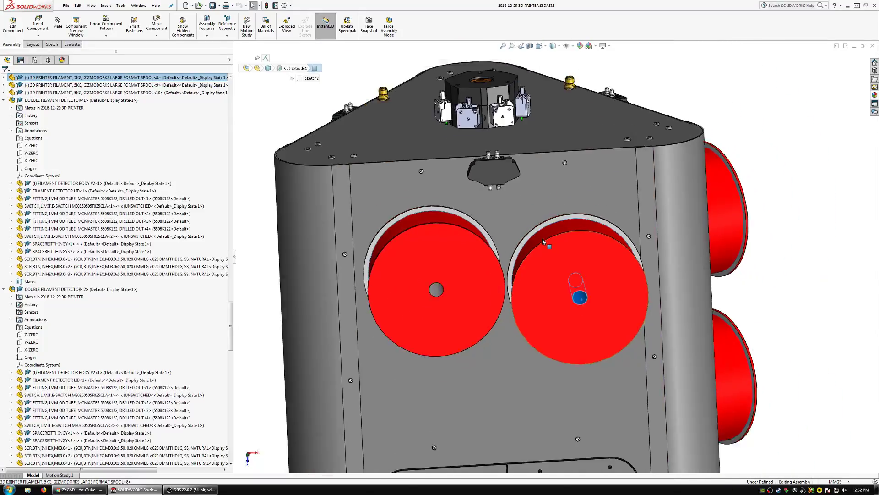
{"action": "scroll", "coordinate": [550, 247], "scroll_direction": "down", "scroll_amount": 2}
{"action": "middle_click_drag", "start_coordinate": [562, 267], "coordinate": [591, 319]}
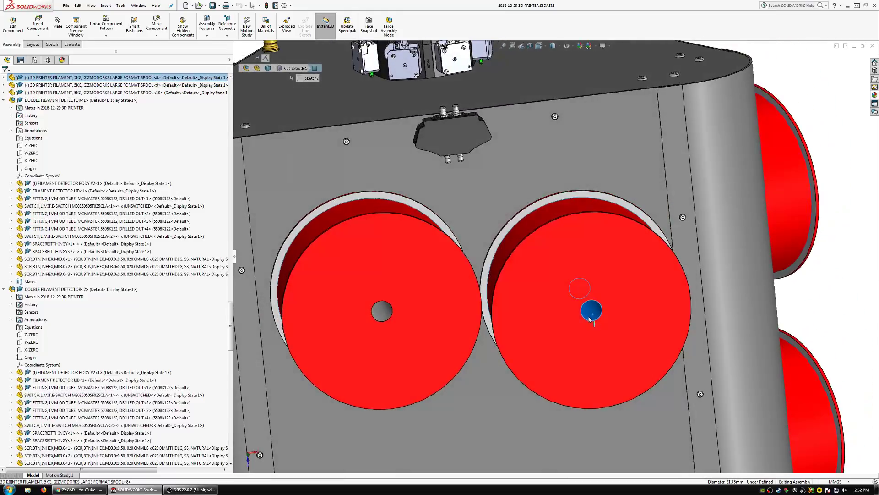
{"action": "scroll", "coordinate": [586, 312], "scroll_direction": "up", "scroll_amount": 3}
{"action": "scroll", "coordinate": [556, 284], "scroll_direction": "down", "scroll_amount": 2}
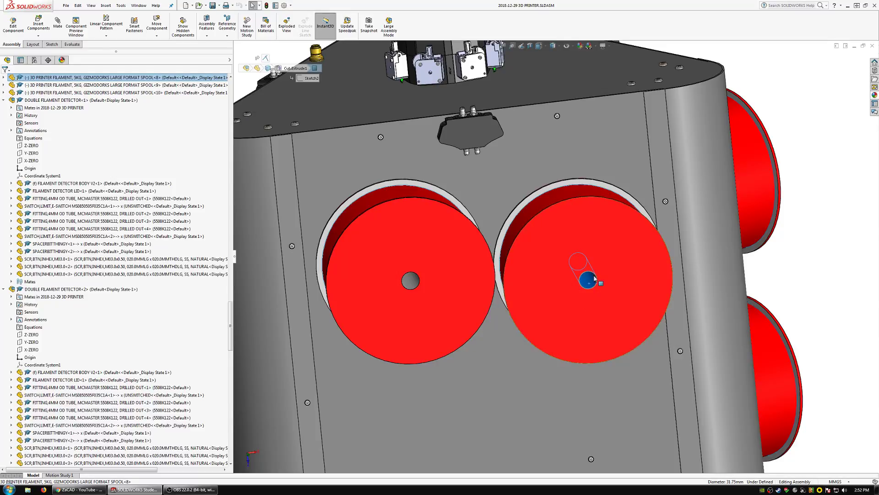
{"action": "middle_click_drag", "start_coordinate": [585, 290], "coordinate": [548, 267]}
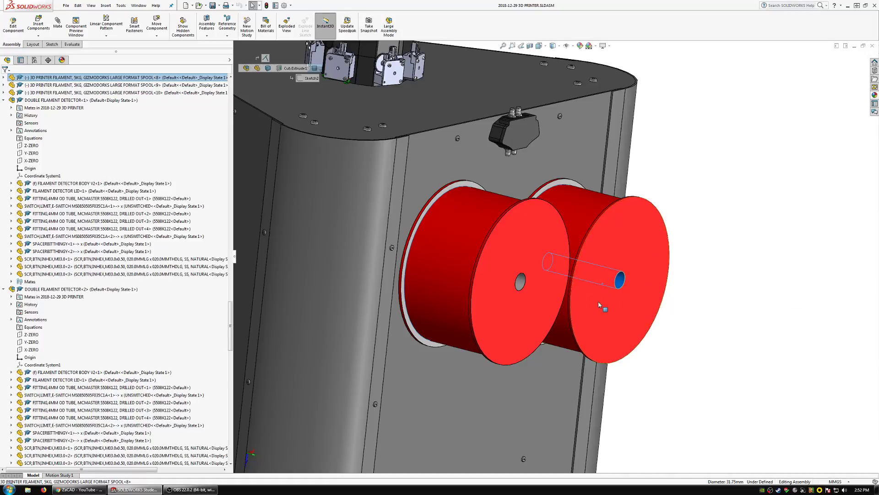
Examine the spacing of the two front filament spools and their fit on the panel from several angles.
{"action": "middle_click_drag", "start_coordinate": [599, 304], "coordinate": [571, 309]}
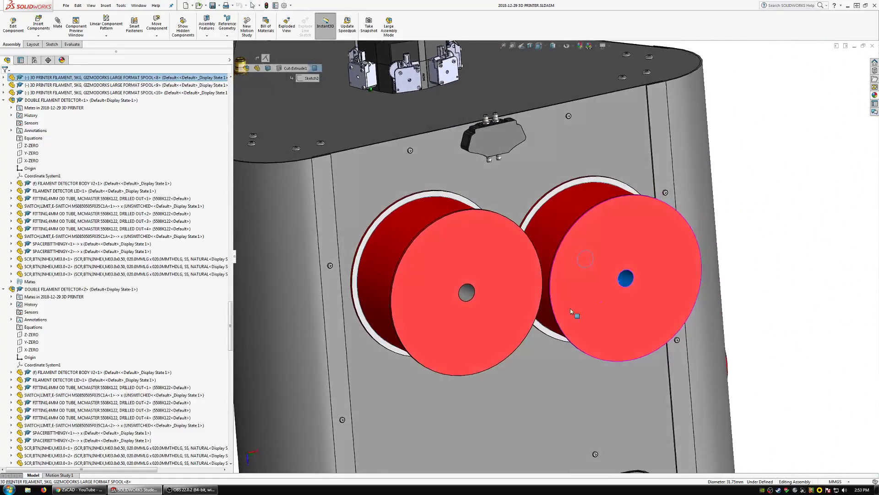
{"action": "left_click", "coordinate": [755, 281]}
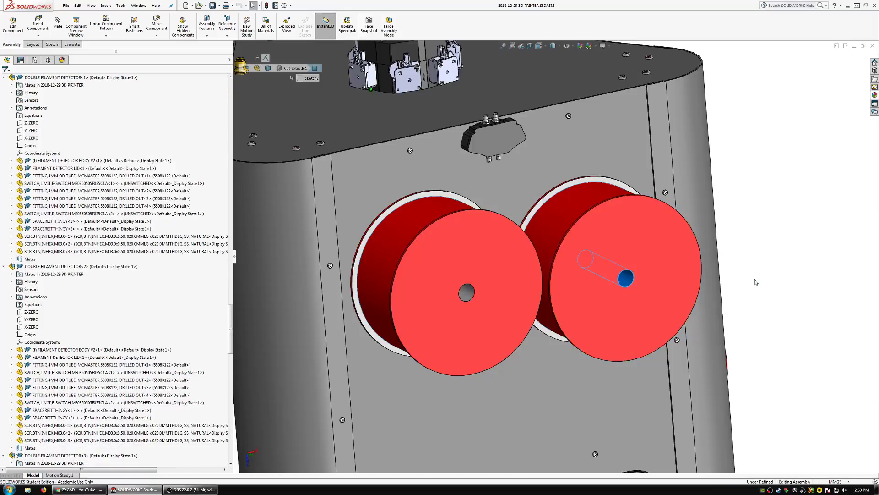
{"action": "scroll", "coordinate": [633, 287], "scroll_direction": "down", "scroll_amount": 3}
{"action": "middle_click_drag", "start_coordinate": [620, 299], "coordinate": [605, 254]}
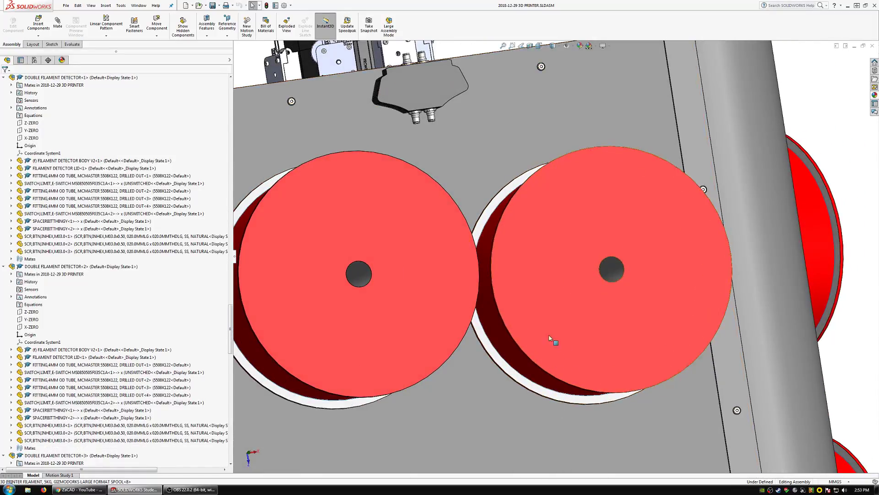
{"action": "scroll", "coordinate": [553, 320], "scroll_direction": "up", "scroll_amount": 3}
{"action": "middle_click_drag", "start_coordinate": [553, 288], "coordinate": [542, 349]}
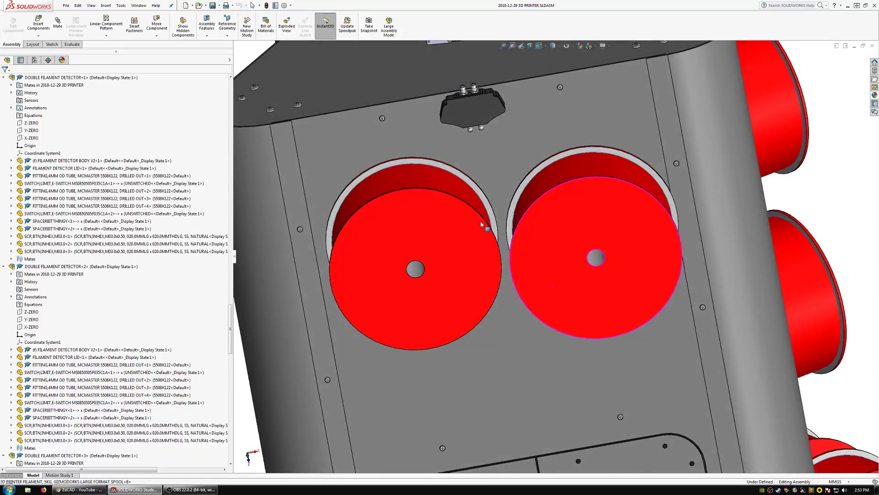
{"action": "scroll", "coordinate": [550, 174], "scroll_direction": "up", "scroll_amount": 2}
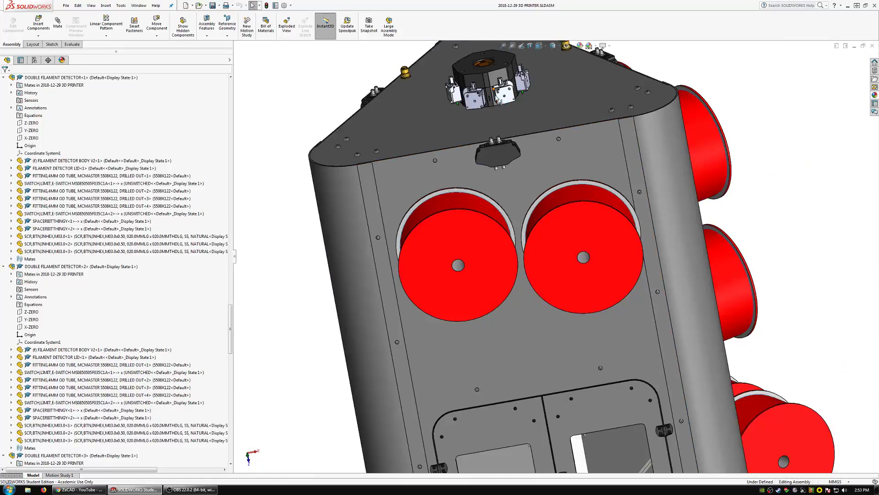
{"action": "scroll", "coordinate": [540, 249], "scroll_direction": "down", "scroll_amount": 5}
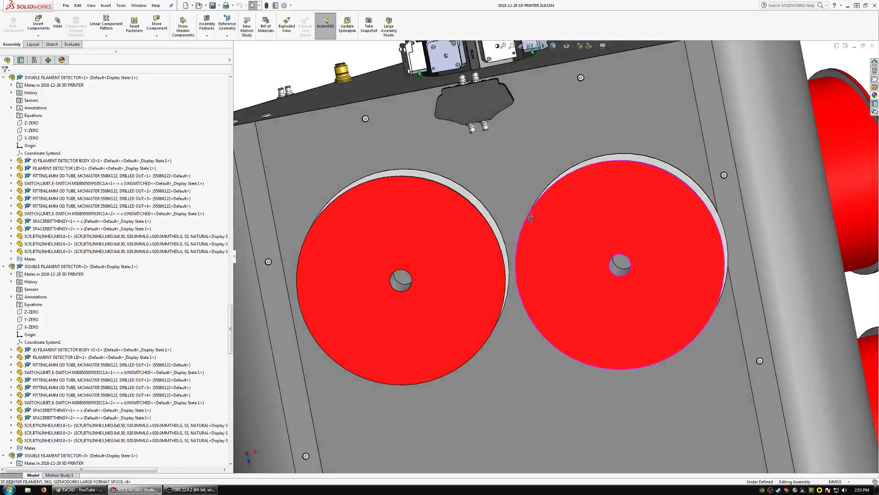
{"action": "middle_click_drag", "start_coordinate": [537, 274], "coordinate": [579, 262]}
{"action": "scroll", "coordinate": [577, 233], "scroll_direction": "up", "scroll_amount": 4}
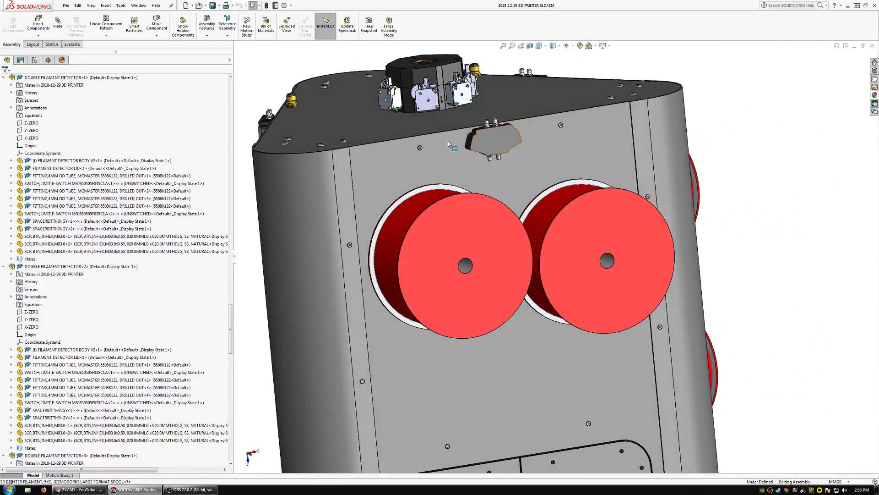
Examine the front double filament detector's alignment with the two spools below it, viewing from both sides and selecting its lid.
{"action": "mouse_move", "coordinate": [430, 254]}
{"action": "middle_mouse_down"}
{"action": "mouse_move", "coordinate": [431, 287]}
{"action": "mouse_move", "coordinate": [441, 265]}
{"action": "middle_mouse_up"}
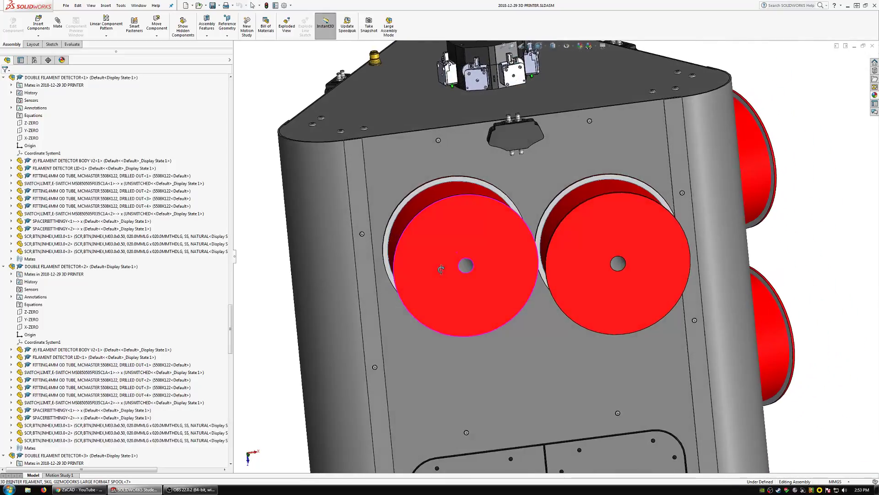
{"action": "scroll", "coordinate": [520, 193], "scroll_direction": "down", "scroll_amount": 3}
{"action": "scroll", "coordinate": [520, 184], "scroll_direction": "down", "scroll_amount": 1}
{"action": "middle_click_drag", "start_coordinate": [521, 184], "coordinate": [529, 141]}
{"action": "scroll", "coordinate": [524, 180], "scroll_direction": "up", "scroll_amount": 4}
{"action": "scroll", "coordinate": [514, 191], "scroll_direction": "down", "scroll_amount": 3}
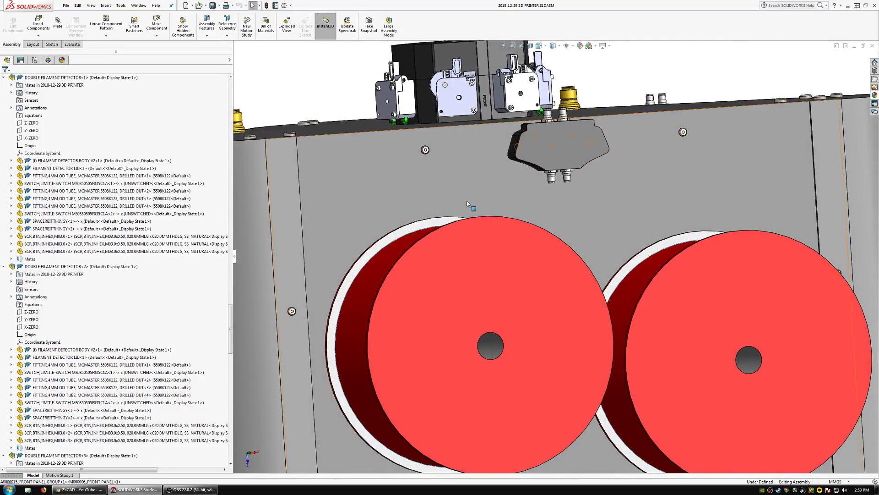
{"action": "left_click_drag", "start_coordinate": [486, 239], "coordinate": [553, 205]}
{"action": "middle_click_drag", "start_coordinate": [555, 202], "coordinate": [471, 206]}
{"action": "scroll", "coordinate": [508, 165], "scroll_direction": "up", "scroll_amount": 1}
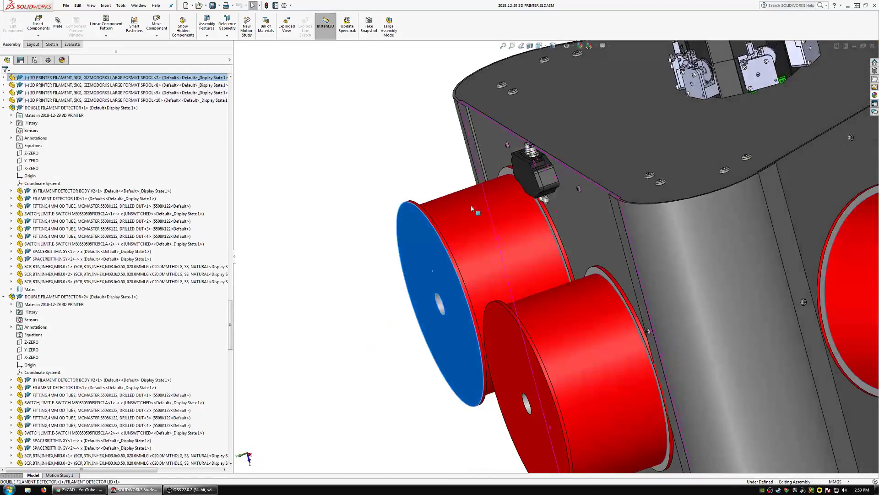
{"action": "scroll", "coordinate": [471, 205], "scroll_direction": "up", "scroll_amount": 2}
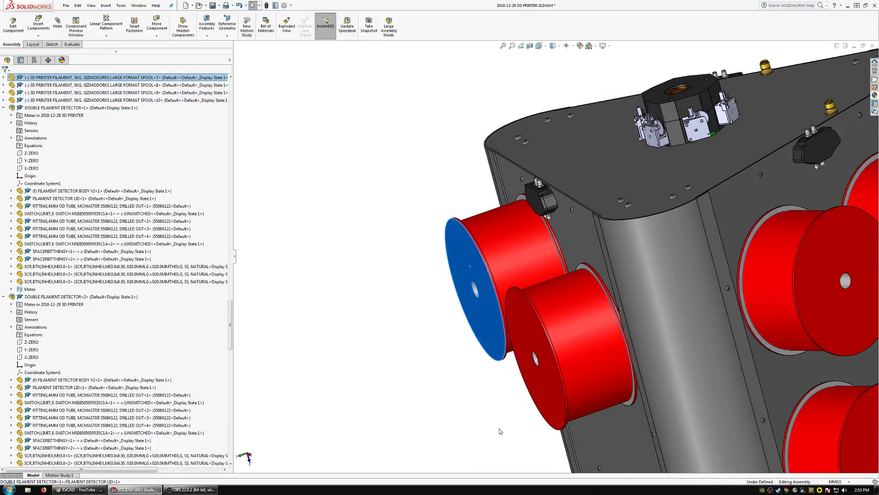
{"action": "middle_click_drag", "start_coordinate": [559, 285], "coordinate": [603, 209]}
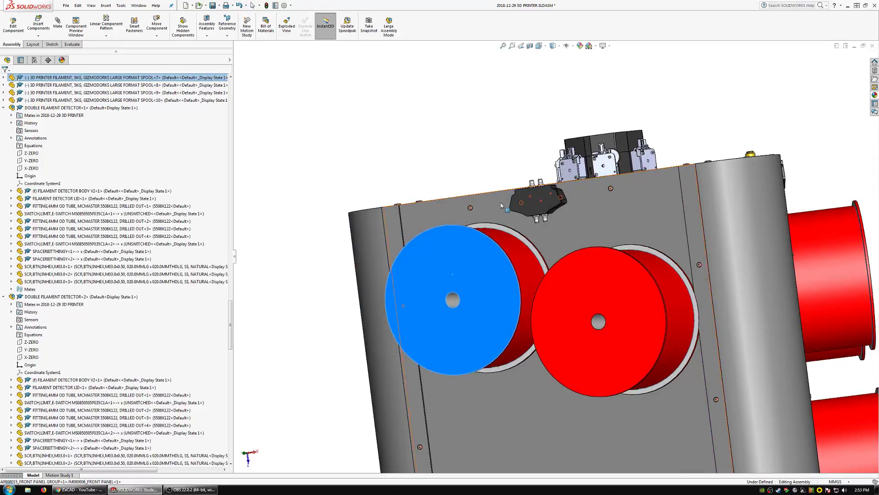
{"action": "left_click", "coordinate": [545, 202]}
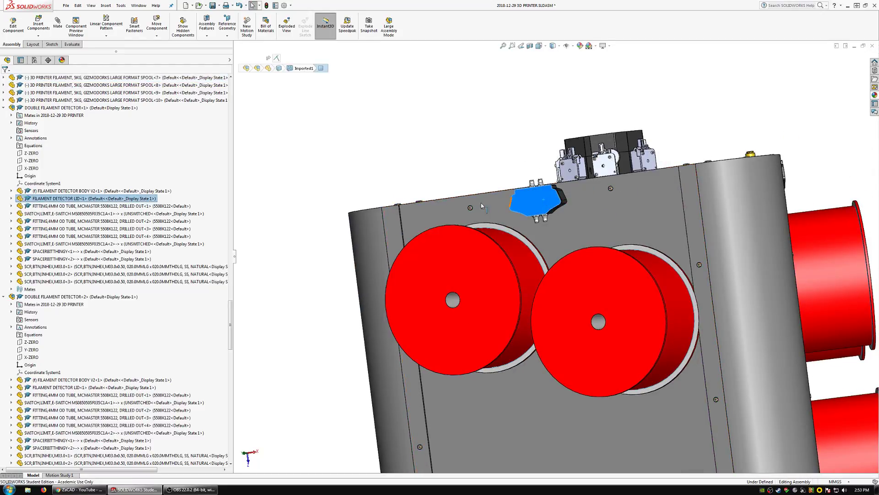
Inspect the gap between the rims of the two front spools, selecting the outer face of the second spool.
{"action": "scroll", "coordinate": [546, 204], "scroll_direction": "down", "scroll_amount": 2}
{"action": "middle_click_drag", "start_coordinate": [552, 209], "coordinate": [645, 300]}
{"action": "scroll", "coordinate": [646, 301], "scroll_direction": "down", "scroll_amount": 2}
{"action": "left_click", "coordinate": [626, 326]}
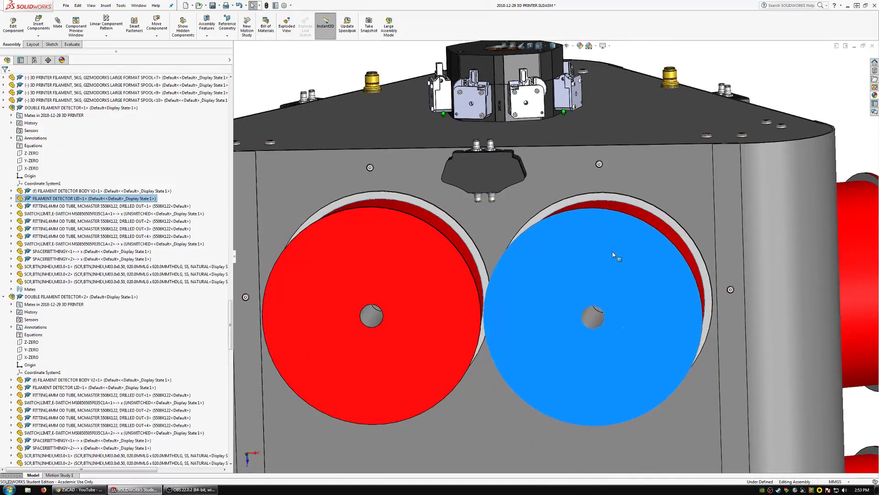
{"action": "scroll", "coordinate": [477, 284], "scroll_direction": "down", "scroll_amount": 1}
{"action": "middle_click_drag", "start_coordinate": [477, 284], "coordinate": [472, 353]}
{"action": "scroll", "coordinate": [490, 323], "scroll_direction": "up", "scroll_amount": 4}
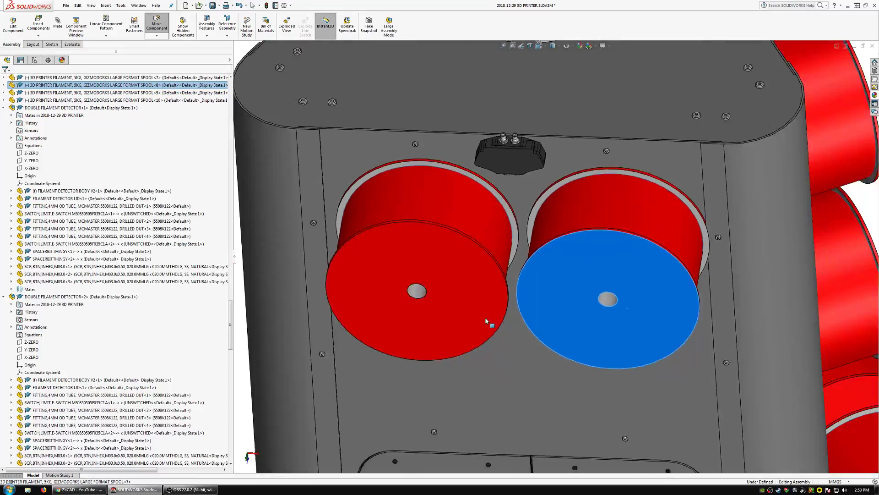
{"action": "left_click", "coordinate": [319, 202]}
Start a mate between the outer flange rims of the two front filament spools and preview it as tangent.
{"action": "left_click", "coordinate": [57, 23]}
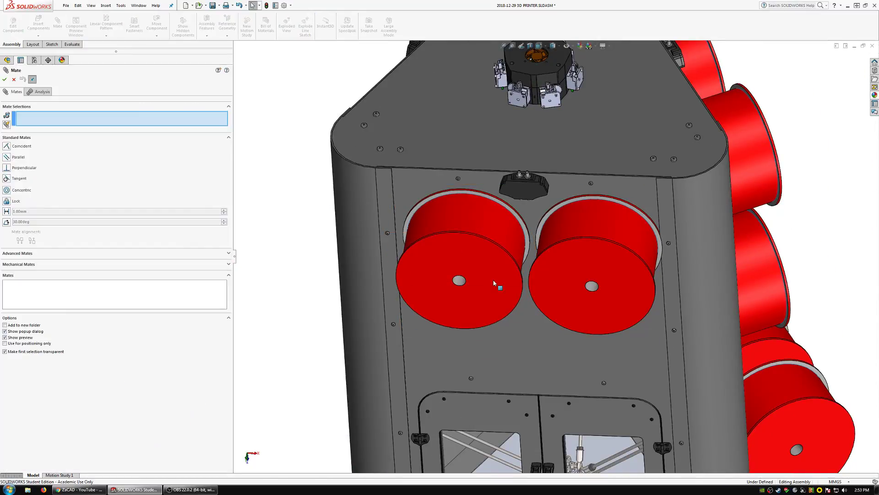
{"action": "scroll", "coordinate": [540, 277], "scroll_direction": "down", "scroll_amount": 2}
{"action": "scroll", "coordinate": [538, 277], "scroll_direction": "down", "scroll_amount": 5}
{"action": "middle_click_drag", "start_coordinate": [497, 270], "coordinate": [480, 300]}
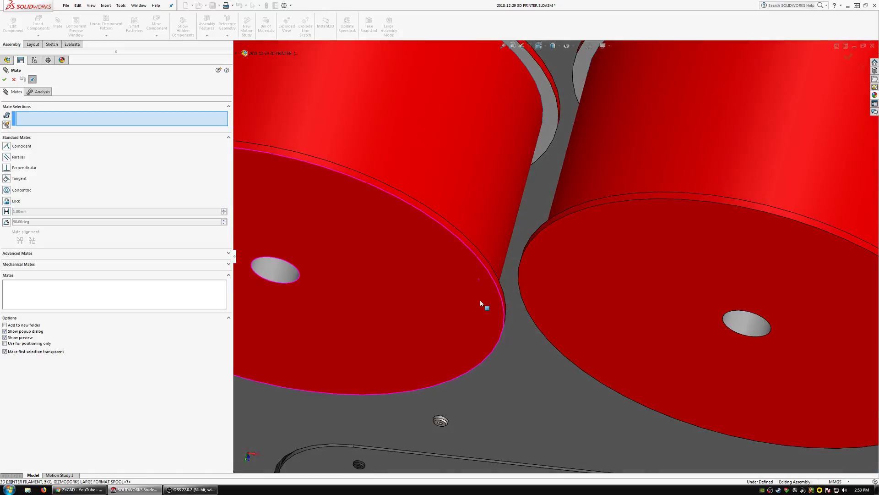
{"action": "left_click", "coordinate": [491, 271]}
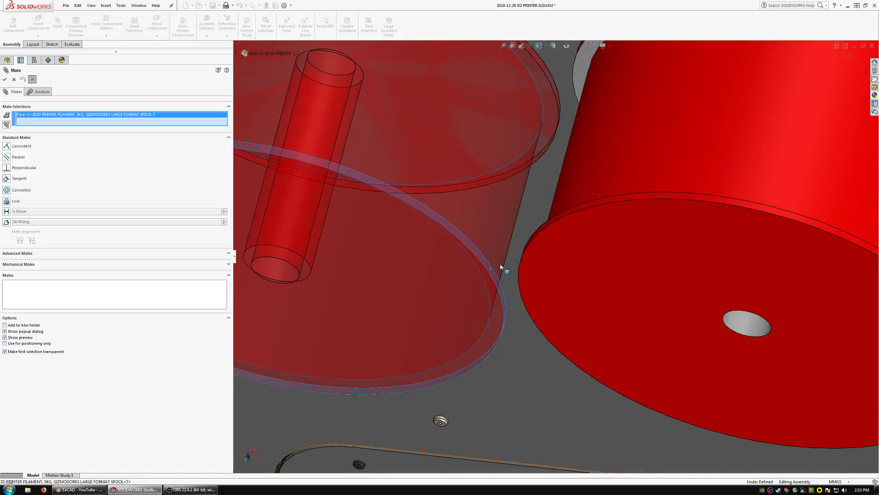
{"action": "left_click", "coordinate": [546, 225]}
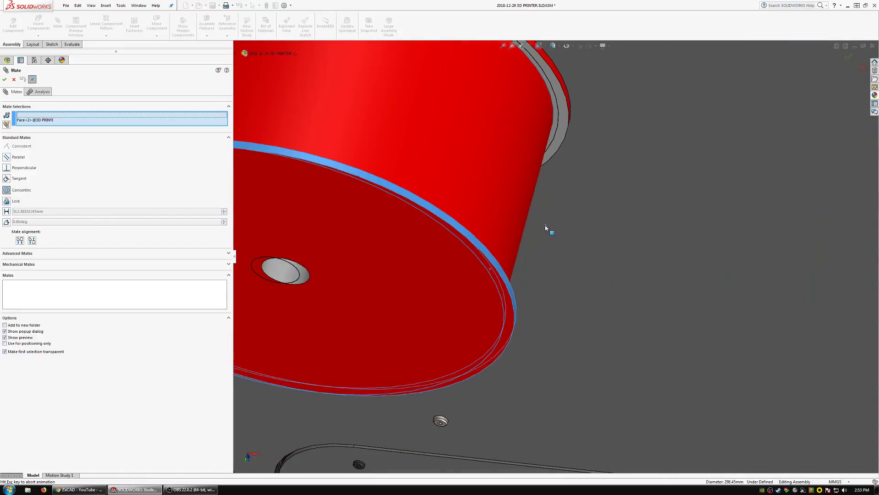
{"action": "left_click", "coordinate": [7, 178]}
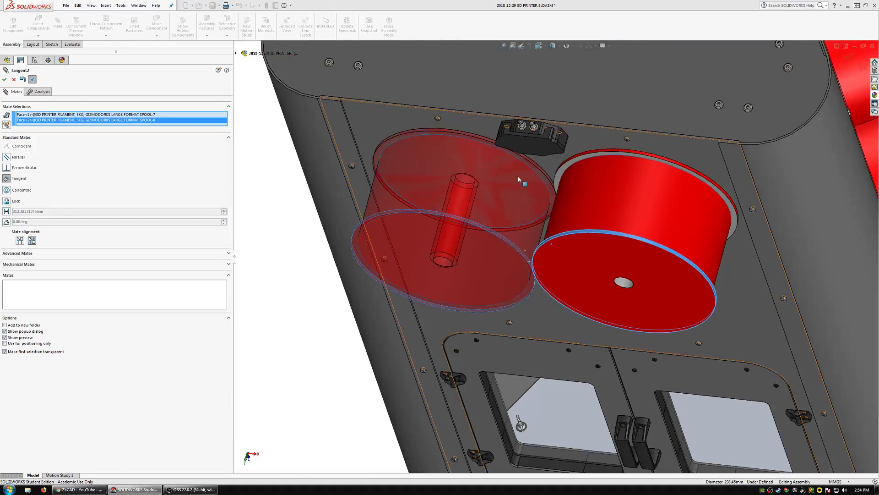
{"action": "scroll", "coordinate": [546, 234], "scroll_direction": "down", "scroll_amount": 2}
{"action": "mouse_move", "coordinate": [546, 234]}
{"action": "middle_mouse_down"}
{"action": "mouse_move", "coordinate": [564, 204]}
{"action": "mouse_move", "coordinate": [553, 224]}
{"action": "middle_mouse_up"}
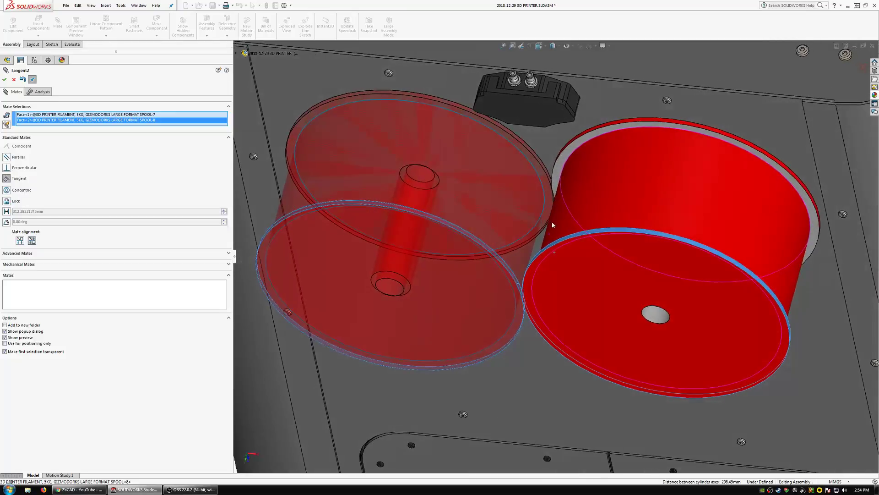
{"action": "scroll", "coordinate": [326, 220], "scroll_direction": "up", "scroll_amount": 1}
{"action": "middle_click_drag", "start_coordinate": [426, 242], "coordinate": [418, 247]}
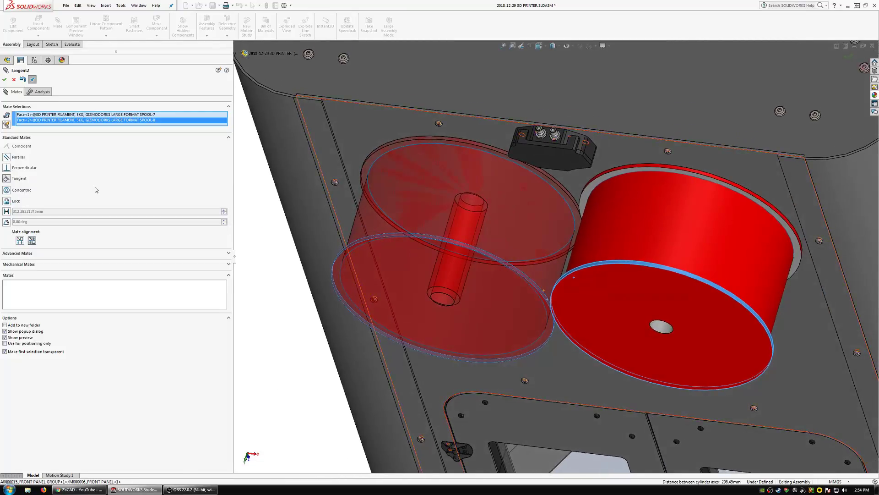
Change the mate between the two spool rims to a 10 mm distance and apply it.
{"action": "left_click", "coordinate": [6, 212]}
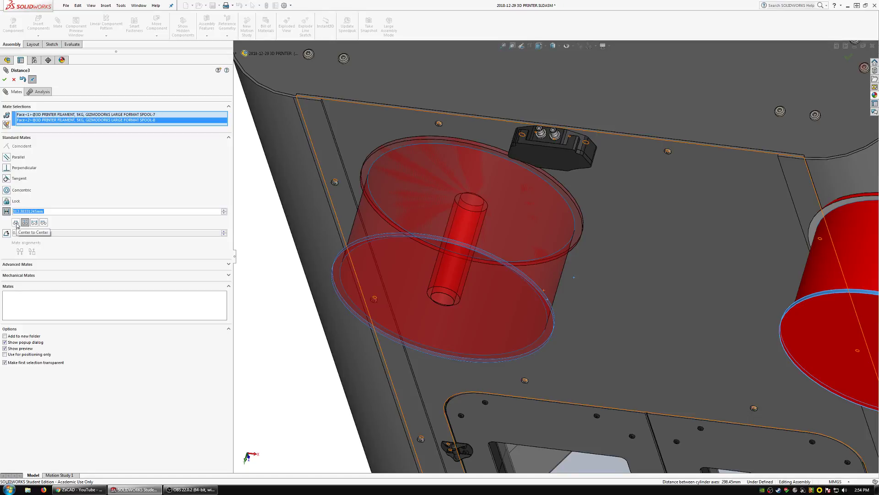
{"action": "type", "text": "10"}
{"action": "key", "text": "Return"}
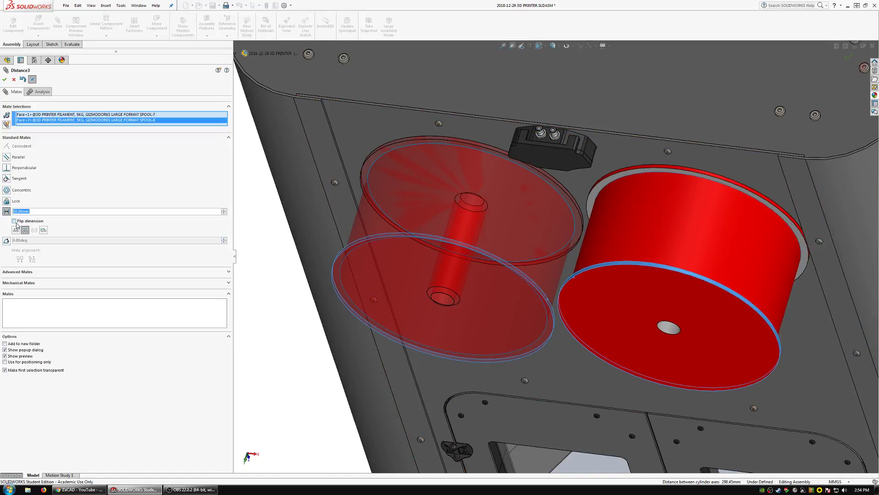
{"action": "scroll", "coordinate": [419, 255], "scroll_direction": "up", "scroll_amount": 4}
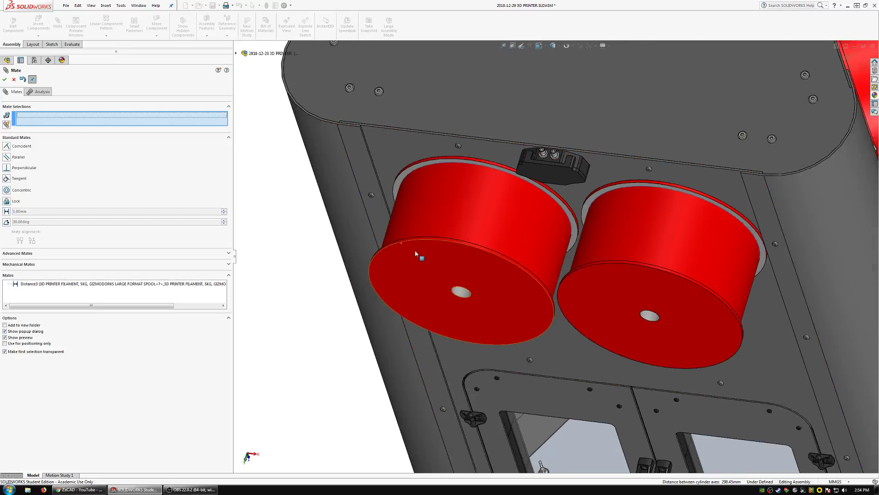
Reopen the distance mate between the front spools, check the spacing from the front, and leave mating without changes.
{"action": "scroll", "coordinate": [554, 282], "scroll_direction": "down", "scroll_amount": 5}
{"action": "left_click", "coordinate": [96, 283]}
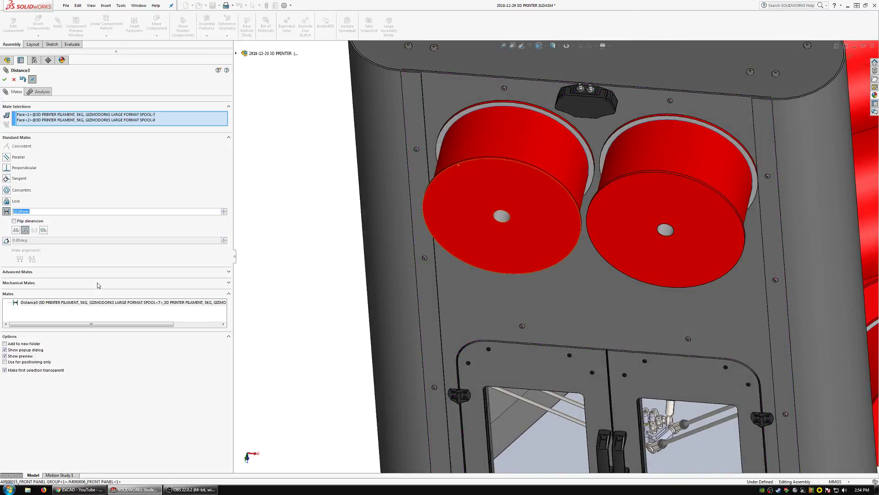
{"action": "middle_click_drag", "start_coordinate": [594, 277], "coordinate": [598, 190]}
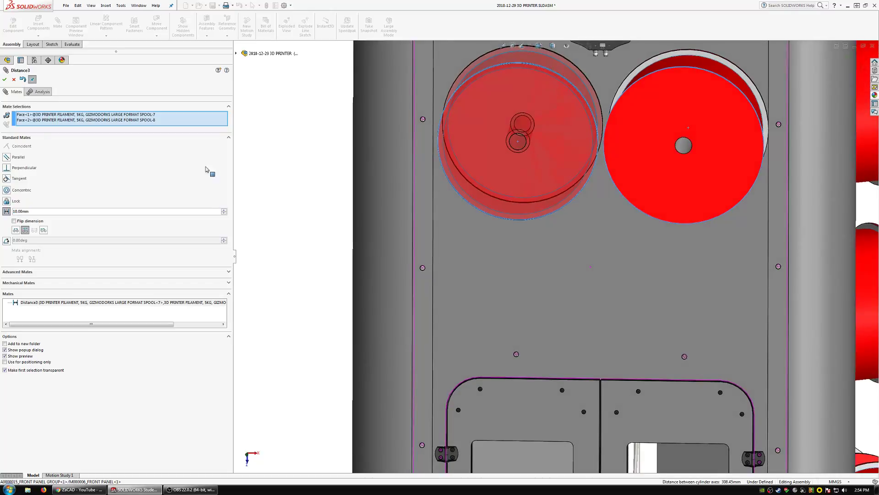
{"action": "left_click", "coordinate": [14, 80]}
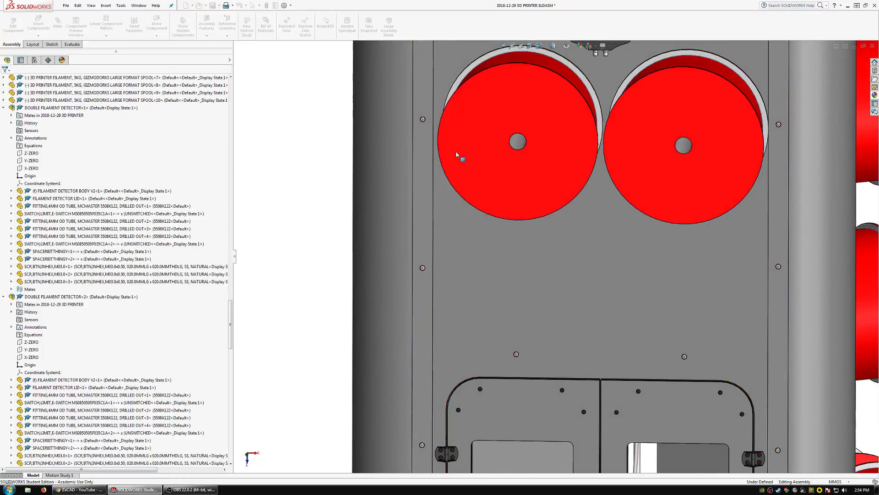
Mate the Y_ZERO planes of the two front filament spools (instances 7 and 8) as coincident.
{"action": "scroll", "coordinate": [513, 174], "scroll_direction": "up", "scroll_amount": 4}
{"action": "scroll", "coordinate": [606, 188], "scroll_direction": "down", "scroll_amount": 2}
{"action": "scroll", "coordinate": [599, 200], "scroll_direction": "down", "scroll_amount": 3}
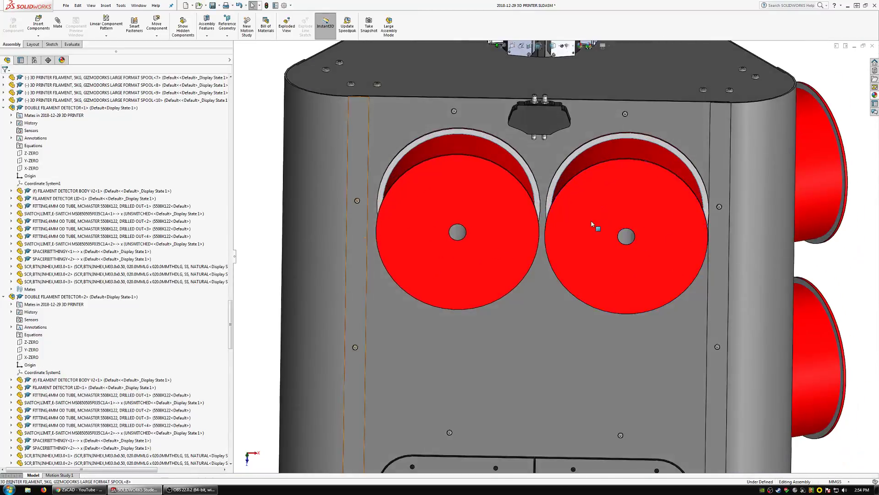
{"action": "left_click", "coordinate": [591, 220]}
{"action": "double_click", "coordinate": [42, 85]}
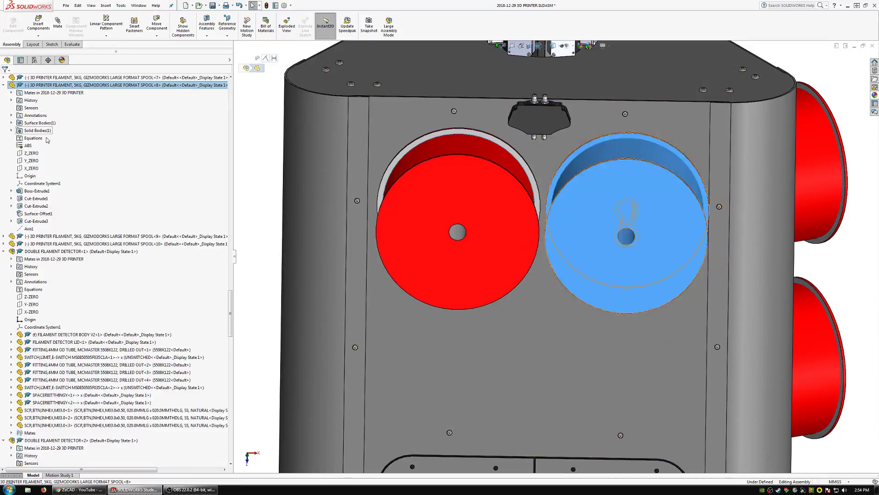
{"action": "left_click", "coordinate": [30, 160]}
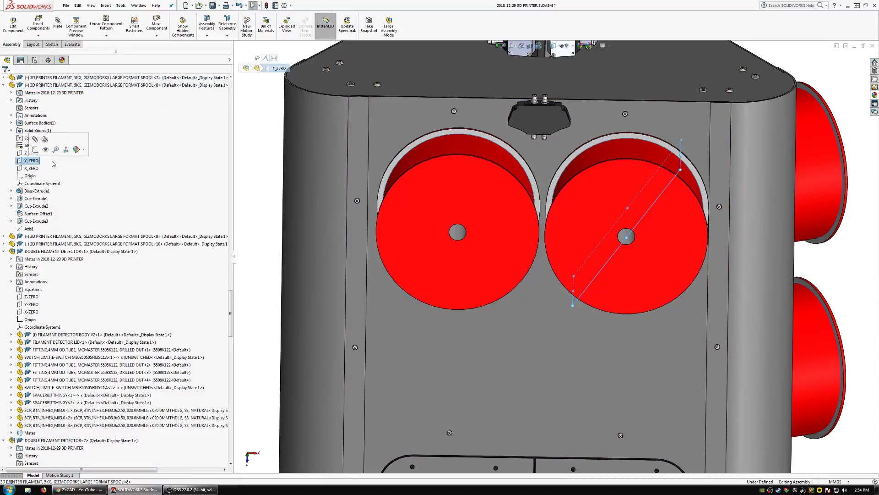
{"action": "left_click", "coordinate": [3, 236]}
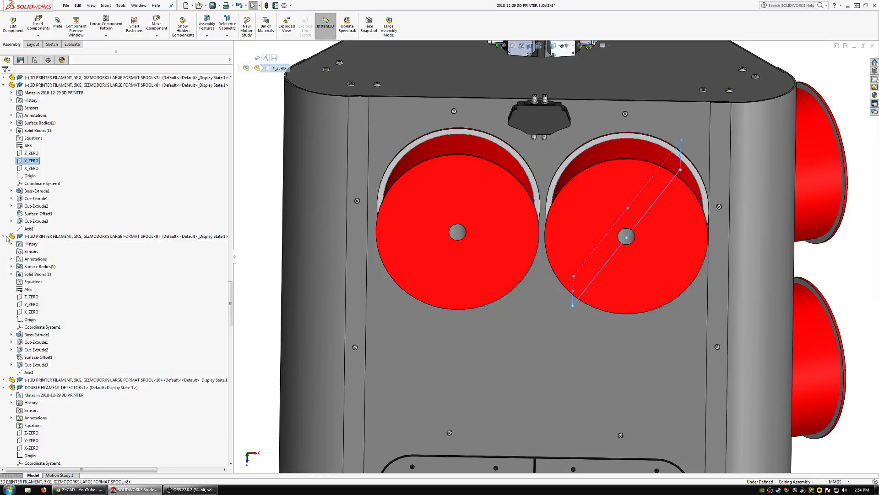
{"action": "left_click", "coordinate": [31, 306]}
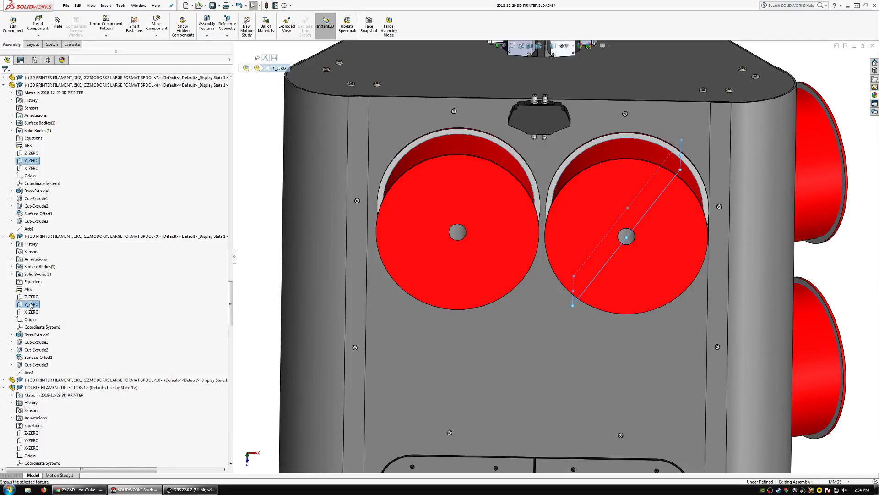
{"action": "scroll", "coordinate": [58, 287], "scroll_direction": "up", "scroll_amount": 7}
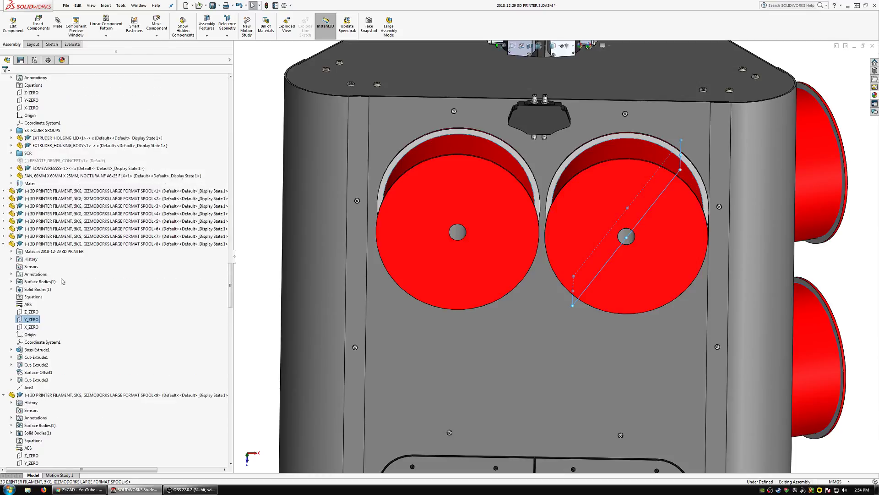
{"action": "left_click", "coordinate": [4, 237]}
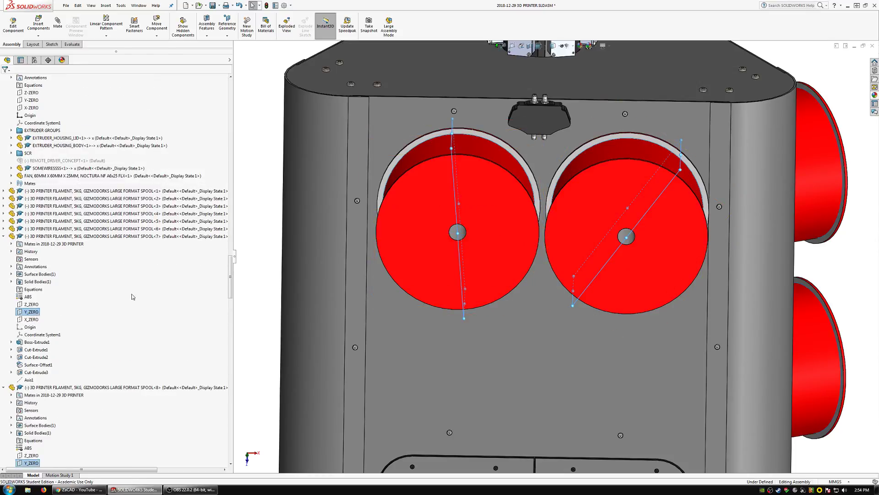
{"action": "left_click", "coordinate": [63, 30]}
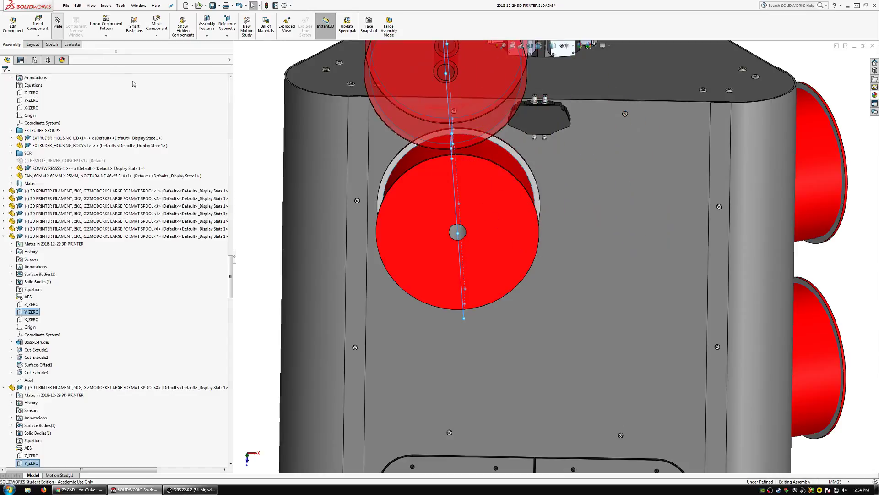
{"action": "left_click", "coordinate": [4, 79]}
{"action": "scroll", "coordinate": [555, 256], "scroll_direction": "up", "scroll_amount": 3}
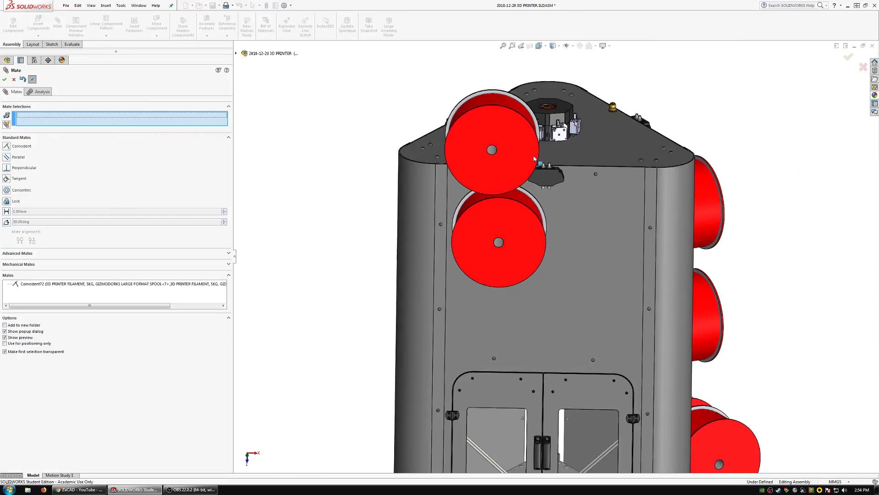
{"action": "key", "text": "Escape"}
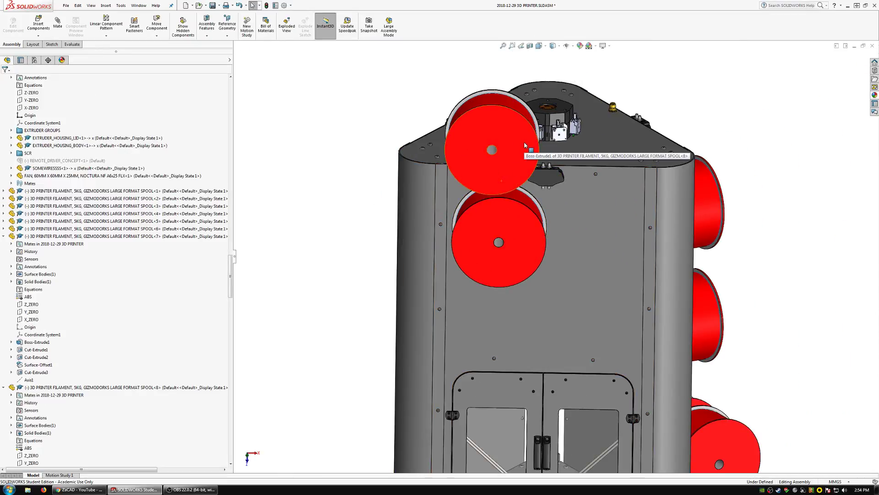
Shift the front spool pair, and mate the Y_ZERO plane of spool instance 8 parallel to the top plate's face.
{"action": "left_click_drag", "start_coordinate": [524, 143], "coordinate": [556, 202]}
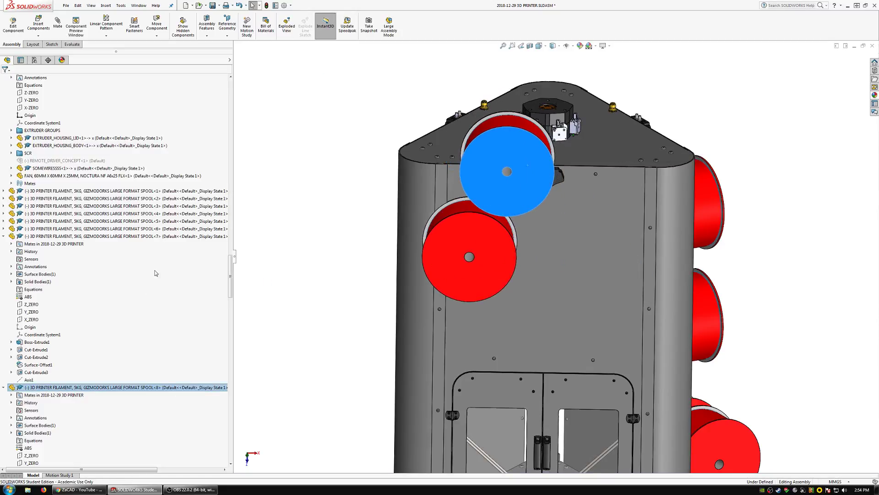
{"action": "scroll", "coordinate": [44, 420], "scroll_direction": "down", "scroll_amount": 4}
{"action": "left_click", "coordinate": [31, 373]}
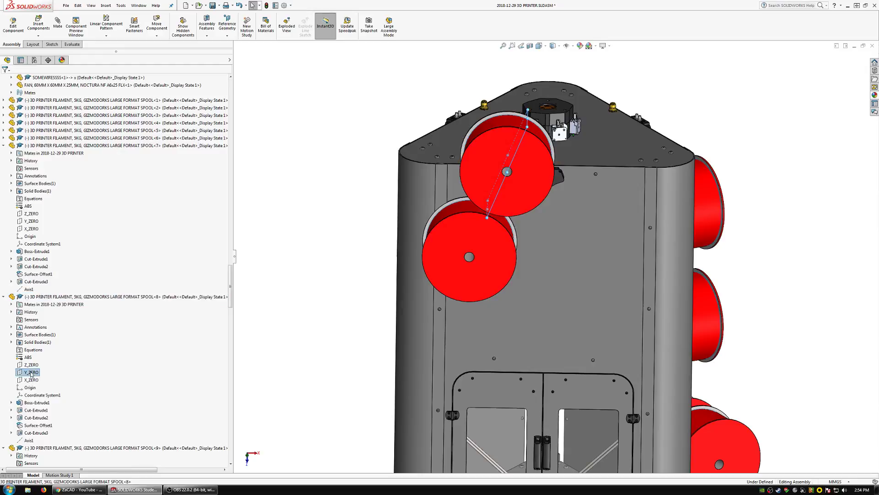
{"action": "left_click", "coordinate": [549, 158]}
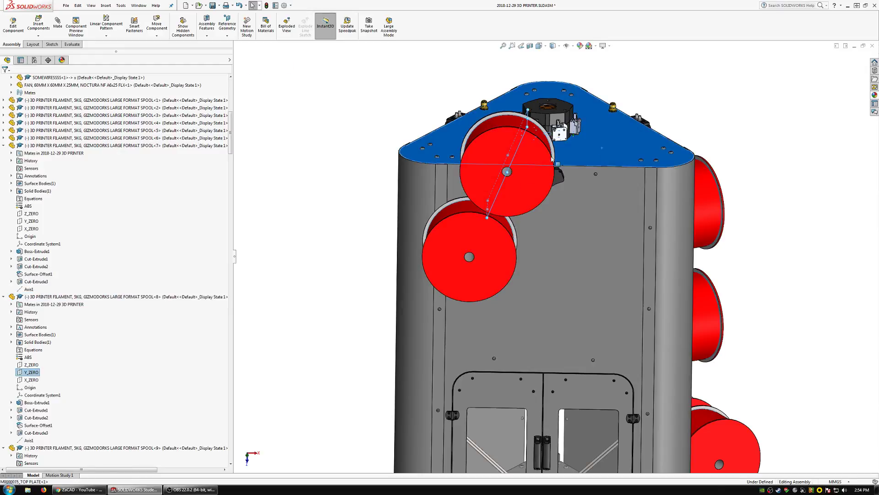
{"action": "left_click", "coordinate": [58, 27]}
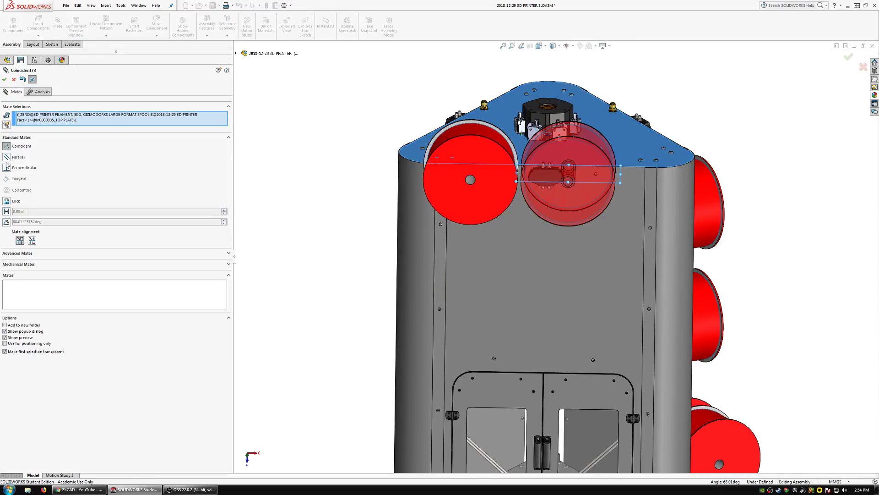
{"action": "left_click", "coordinate": [7, 157]}
{"action": "left_click", "coordinate": [5, 80]}
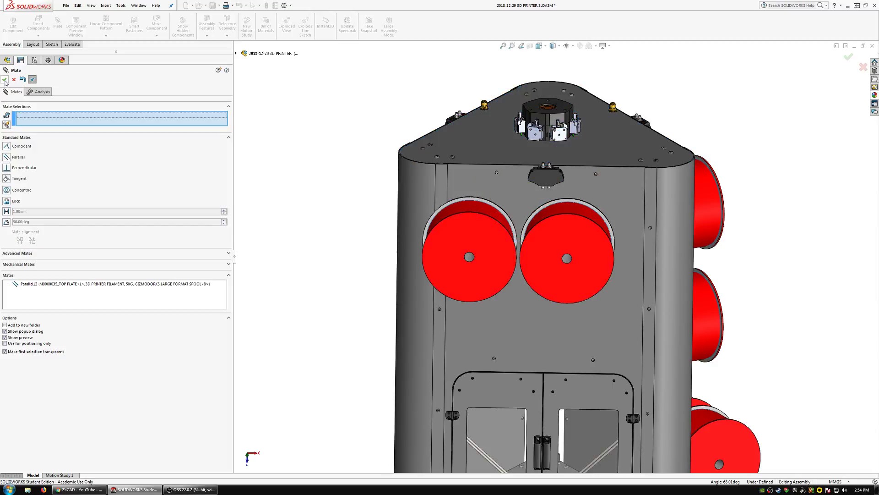
{"action": "key", "text": "Escape"}
Centre the spool pair on the front panel just below the filament detector, and hide the front panel.
{"action": "left_click_drag", "start_coordinate": [578, 232], "coordinate": [601, 218]}
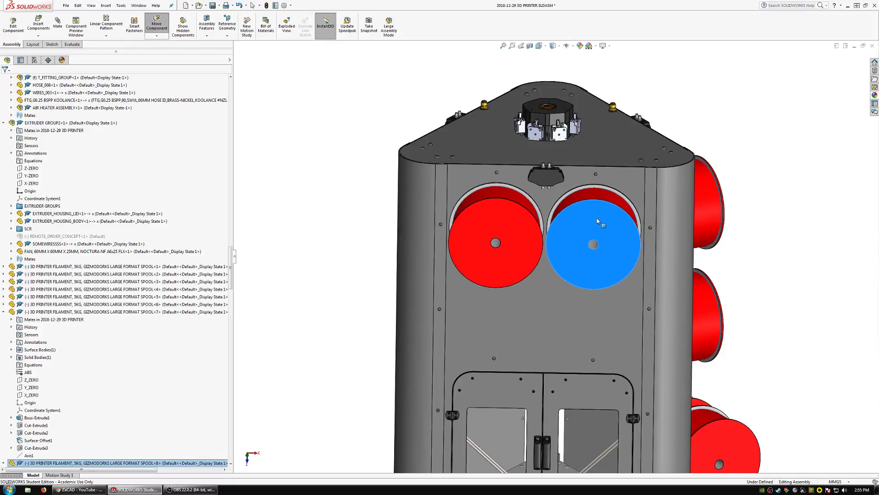
{"action": "scroll", "coordinate": [601, 216], "scroll_direction": "down", "scroll_amount": 3}
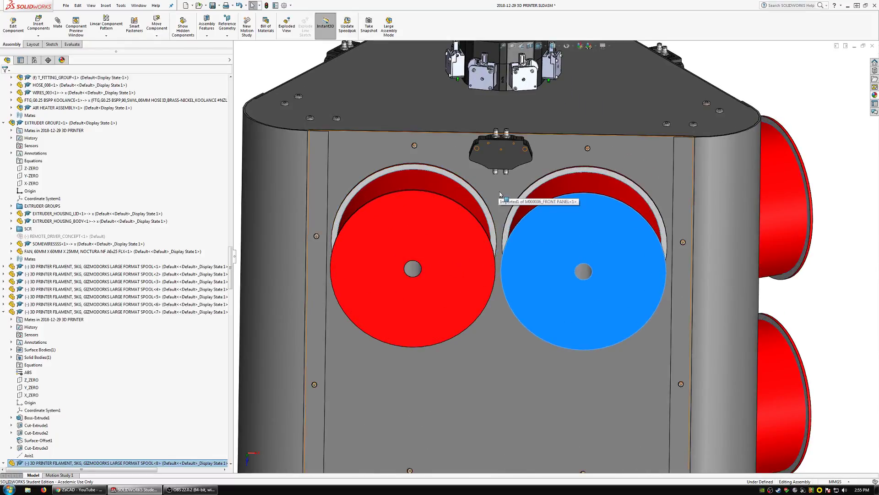
{"action": "left_click", "coordinate": [487, 191]}
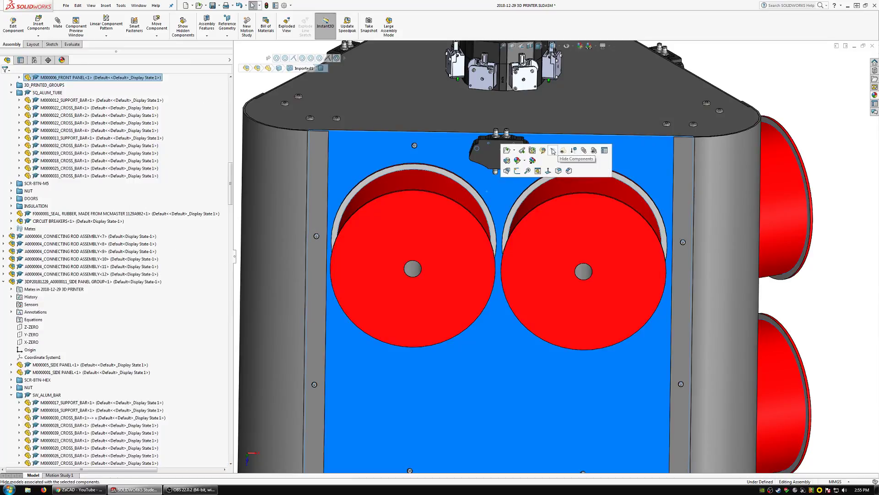
{"action": "left_click", "coordinate": [526, 172]}
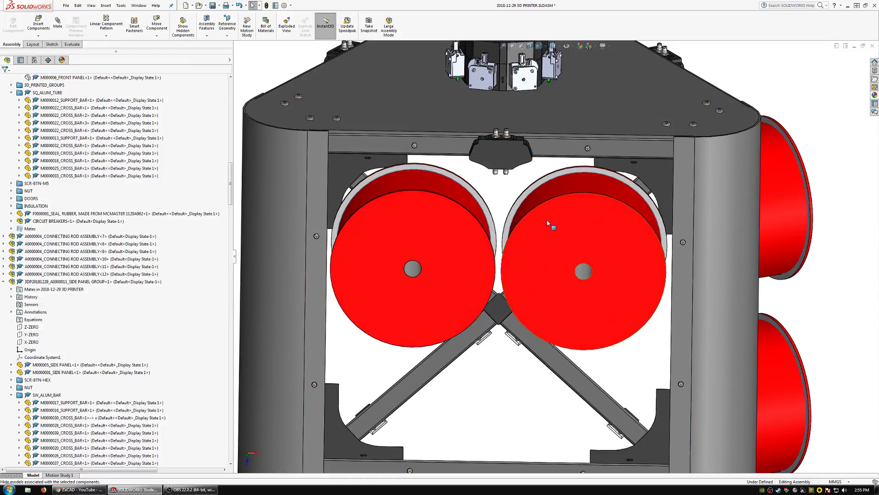
Move the spool pair down to the middle of the upper front frame opening, in front of the crossing of the diagonal bars.
{"action": "middle_click_drag", "start_coordinate": [547, 220], "coordinate": [556, 255]}
{"action": "scroll", "coordinate": [549, 247], "scroll_direction": "down", "scroll_amount": 2}
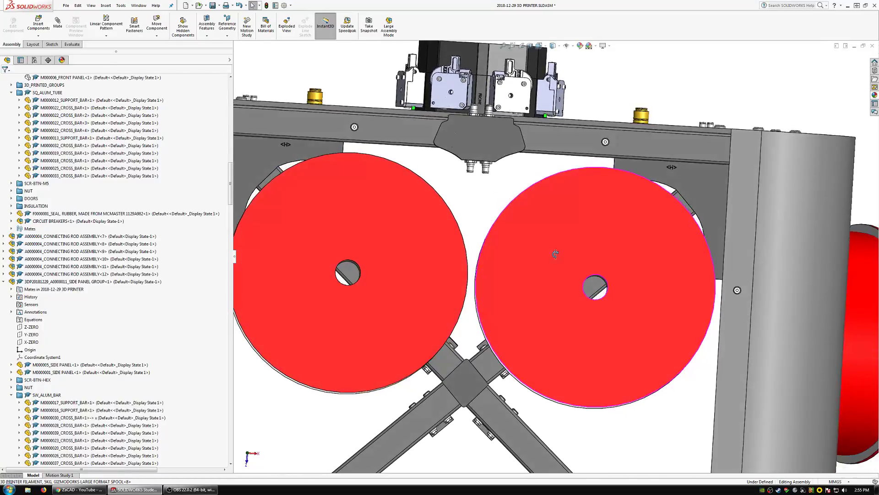
{"action": "left_click", "coordinate": [553, 265]}
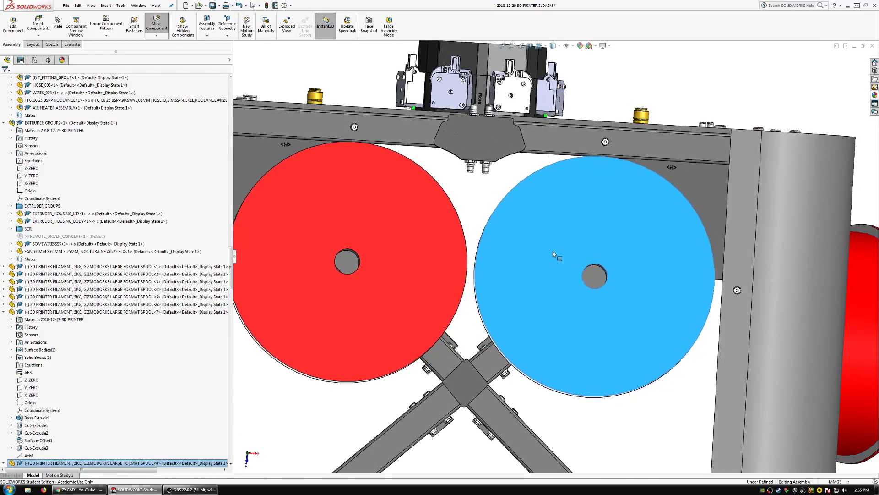
{"action": "middle_click_drag", "start_coordinate": [555, 249], "coordinate": [561, 297]}
{"action": "scroll", "coordinate": [555, 285], "scroll_direction": "up", "scroll_amount": 3}
{"action": "scroll", "coordinate": [566, 294], "scroll_direction": "down", "scroll_amount": 2}
{"action": "left_click_drag", "start_coordinate": [545, 225], "coordinate": [541, 342]}
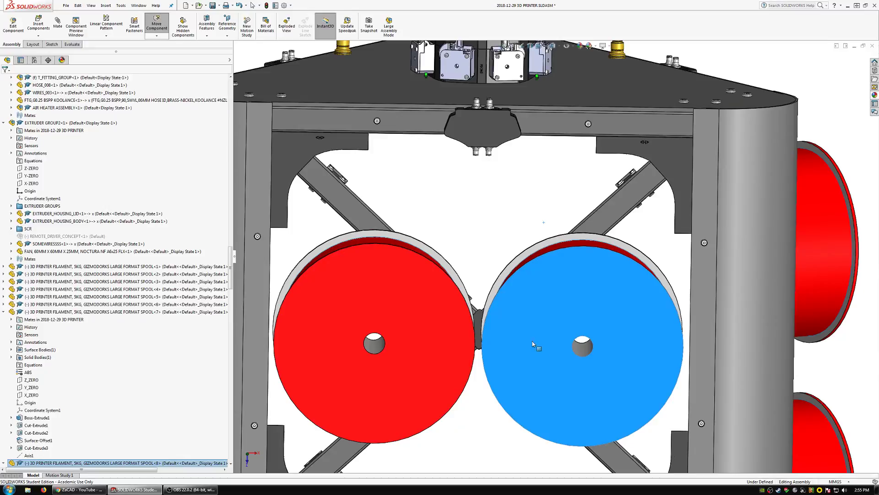
{"action": "scroll", "coordinate": [520, 320], "scroll_direction": "up", "scroll_amount": 3}
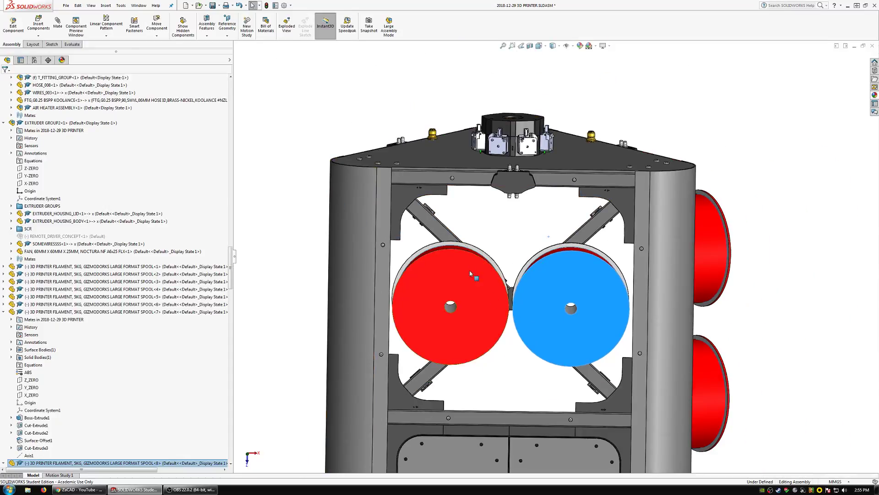
{"action": "scroll", "coordinate": [453, 293], "scroll_direction": "down", "scroll_amount": 2}
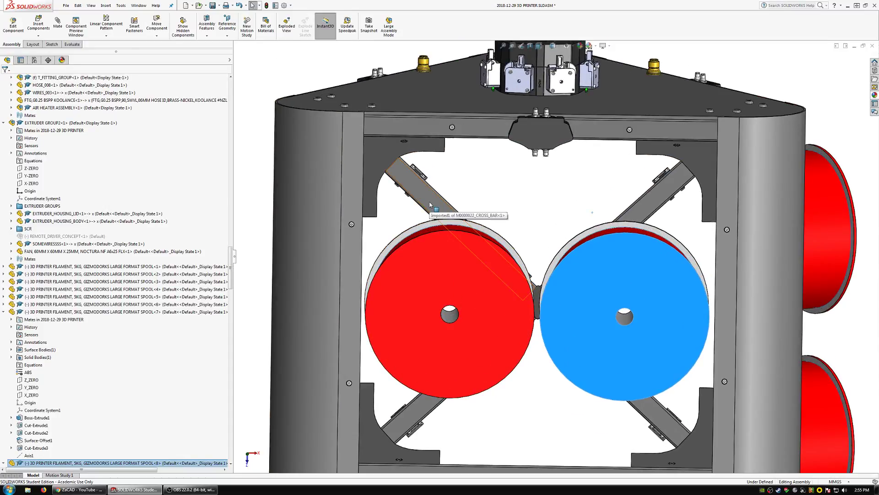
{"action": "key", "text": "Escape"}
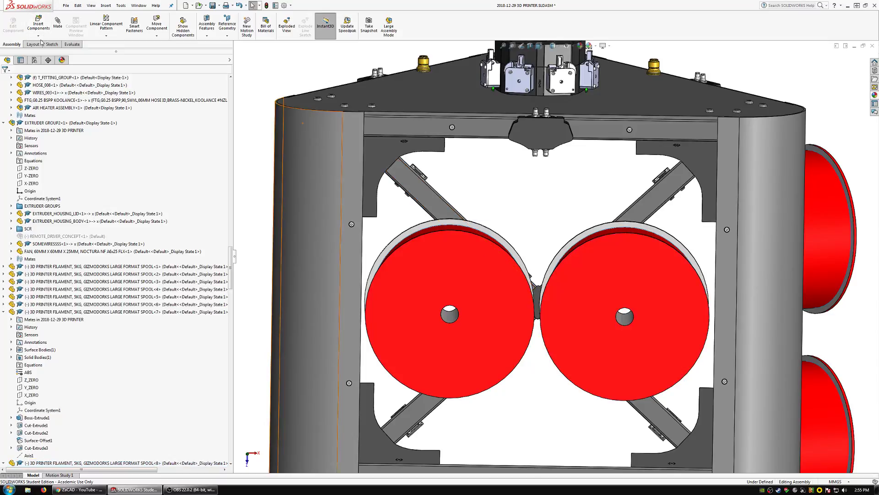
Start an assembly sketch on the front face of the upper frame bar, and select the centre-hole edges of both front spools.
{"action": "left_click", "coordinate": [47, 45]}
{"action": "left_click", "coordinate": [10, 22]}
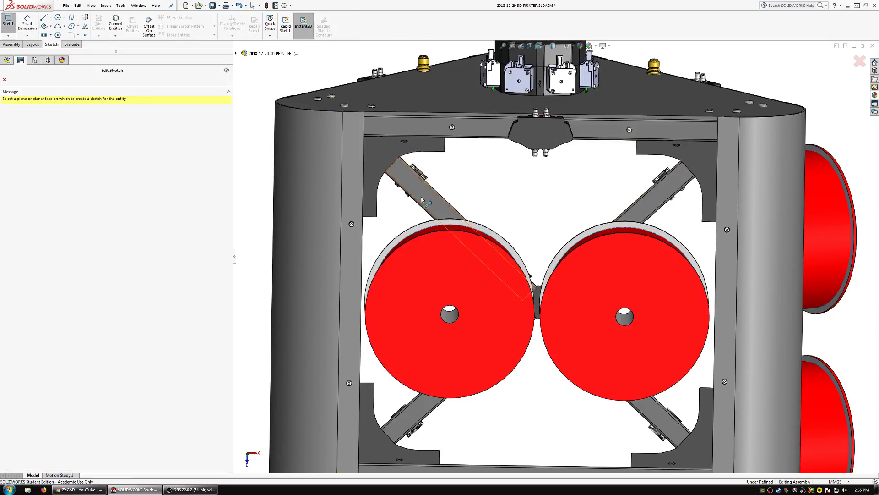
{"action": "left_click", "coordinate": [713, 131]}
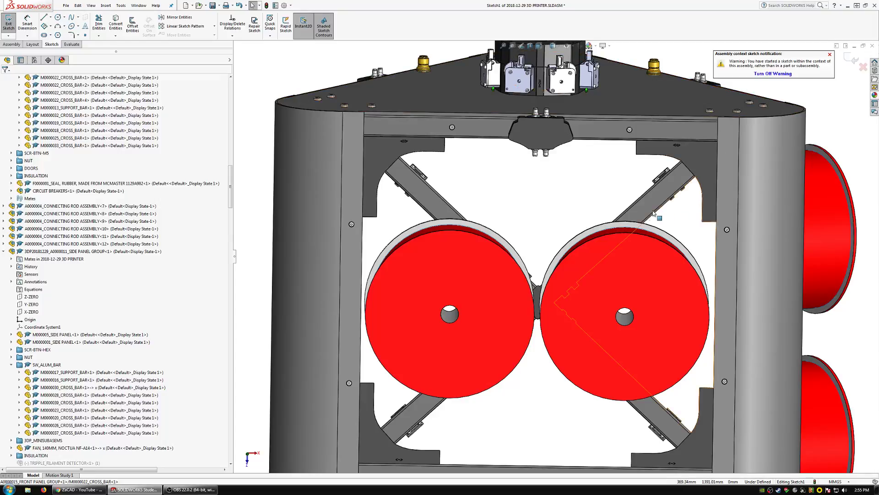
{"action": "scroll", "coordinate": [635, 206], "scroll_direction": "down", "scroll_amount": 3}
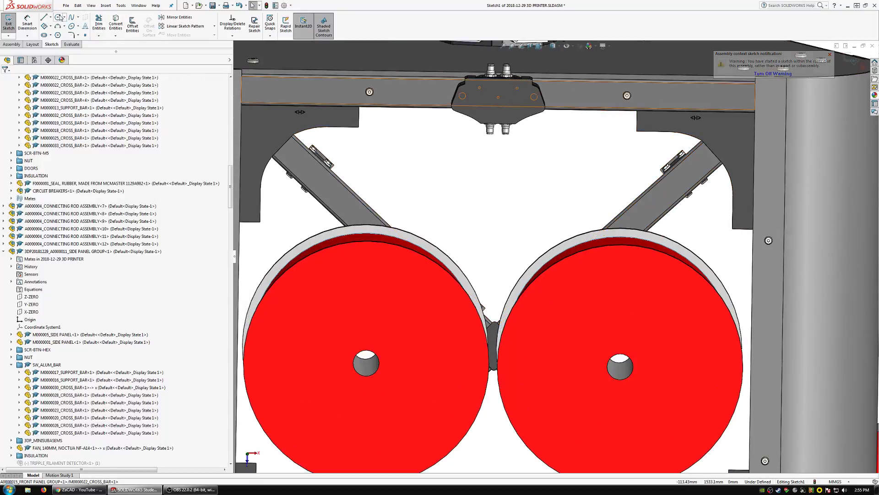
{"action": "left_click", "coordinate": [373, 355]}
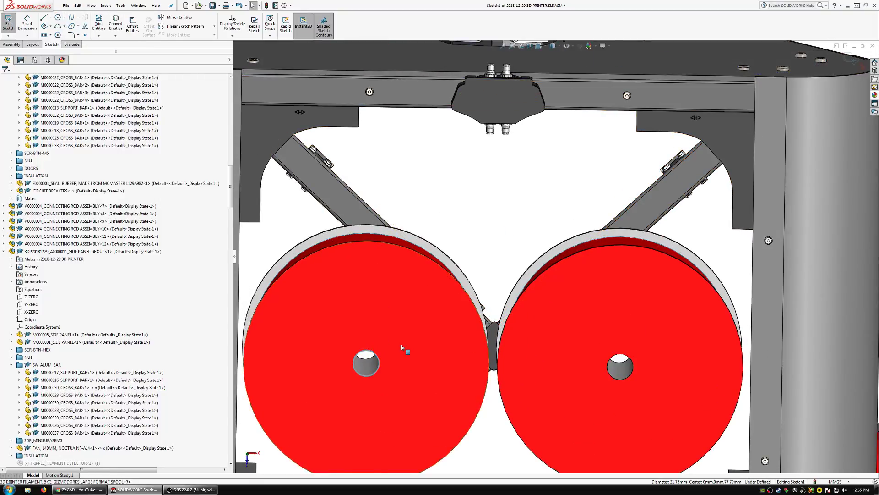
{"action": "left_click", "coordinate": [625, 357], "text": "ctrl"}
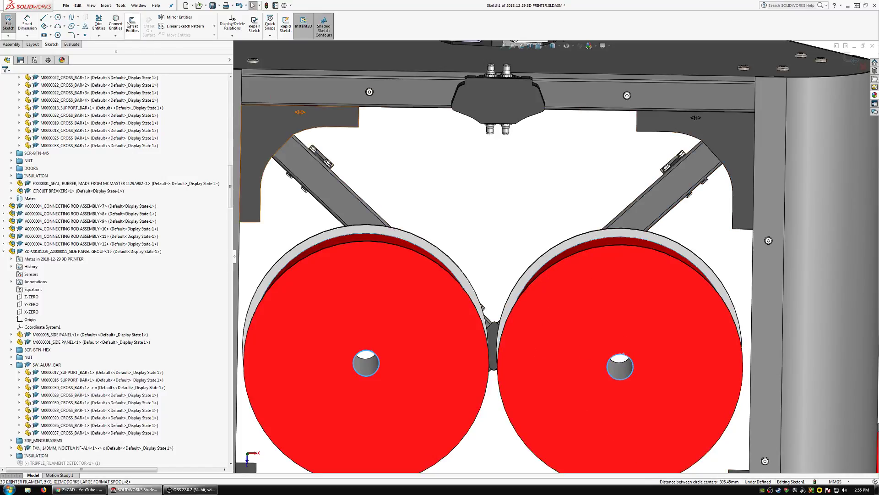
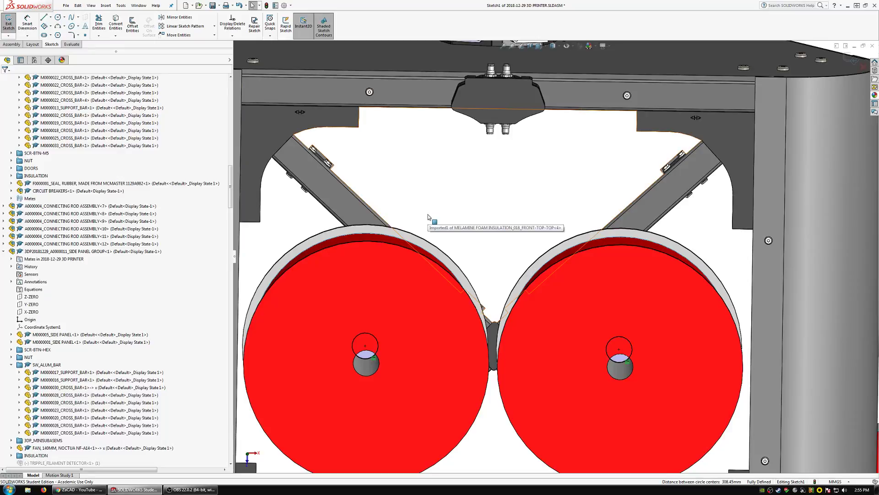
Sketch a line about 347 mm long between the two upper diagonal bars, and a short line across the width of each bar.
{"action": "left_click", "coordinate": [45, 18]}
{"action": "left_click", "coordinate": [352, 213]}
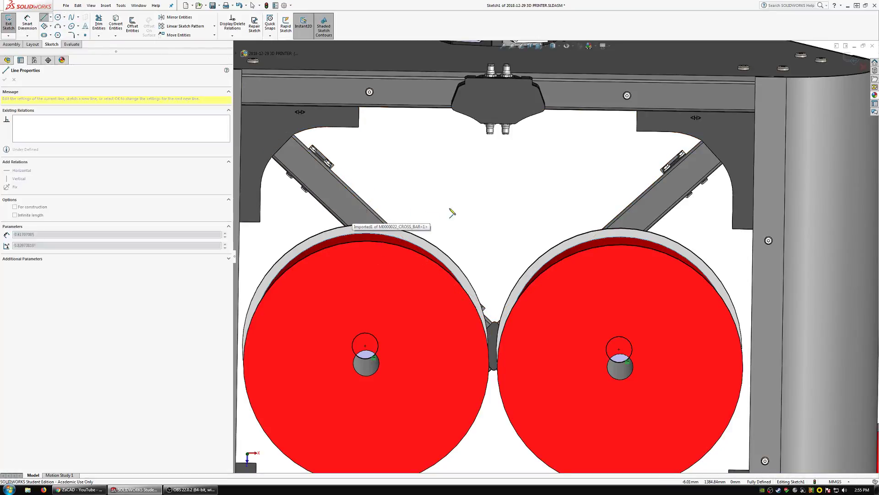
{"action": "left_click", "coordinate": [642, 211]}
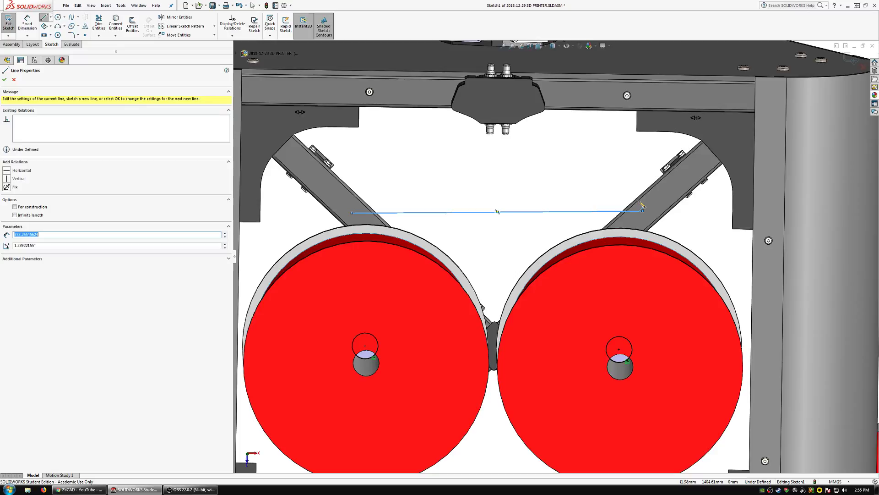
{"action": "double_click", "coordinate": [661, 213]}
{"action": "left_click", "coordinate": [348, 191]}
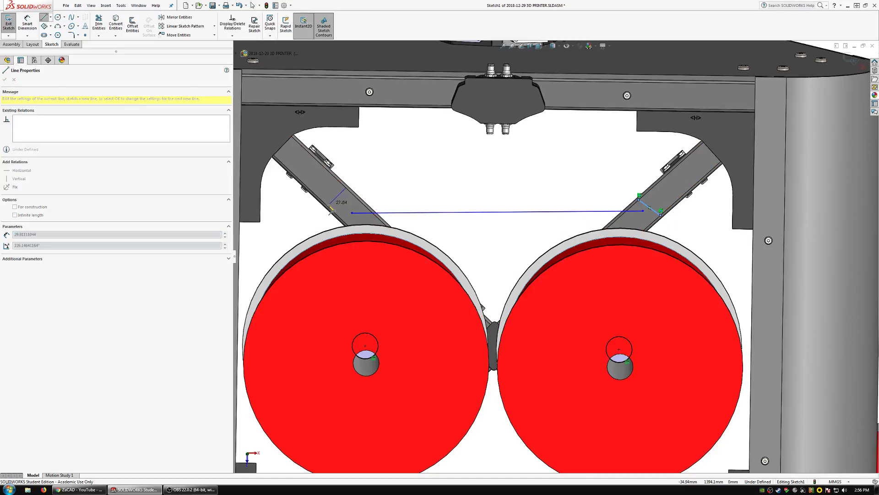
{"action": "double_click", "coordinate": [330, 211]}
{"action": "key", "text": "Escape"}
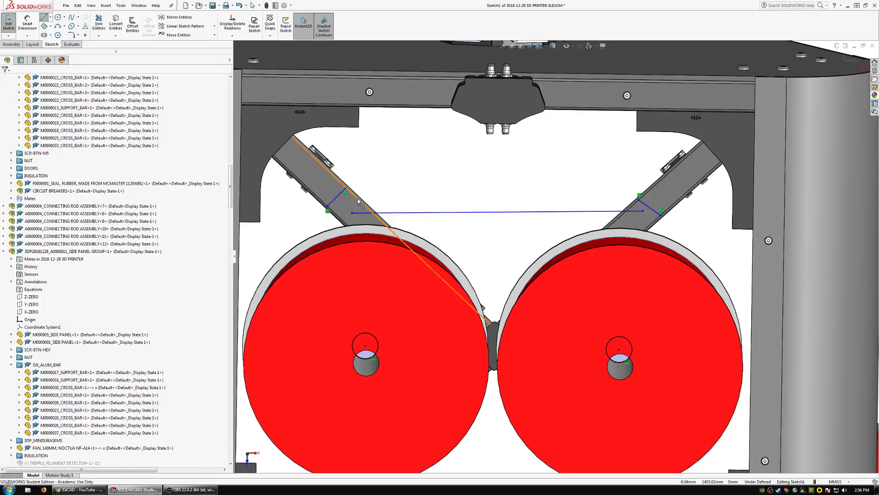
Make each short line perpendicular to the edge of its diagonal bar.
{"action": "left_click", "coordinate": [339, 197], "text": "ctrl"}
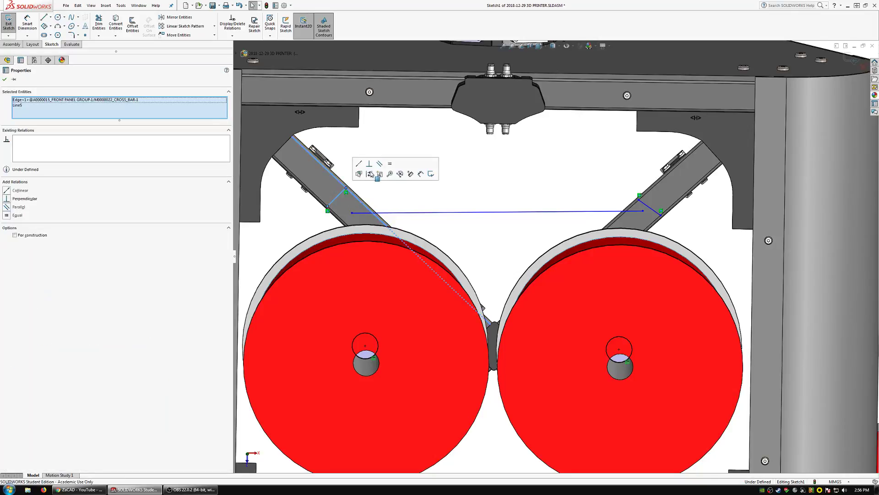
{"action": "left_click", "coordinate": [645, 204]}
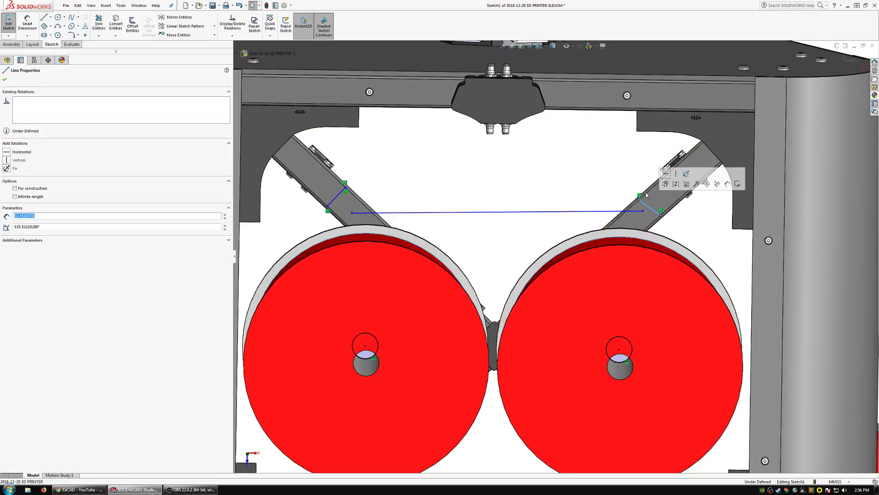
{"action": "left_click", "coordinate": [646, 191], "text": "ctrl"}
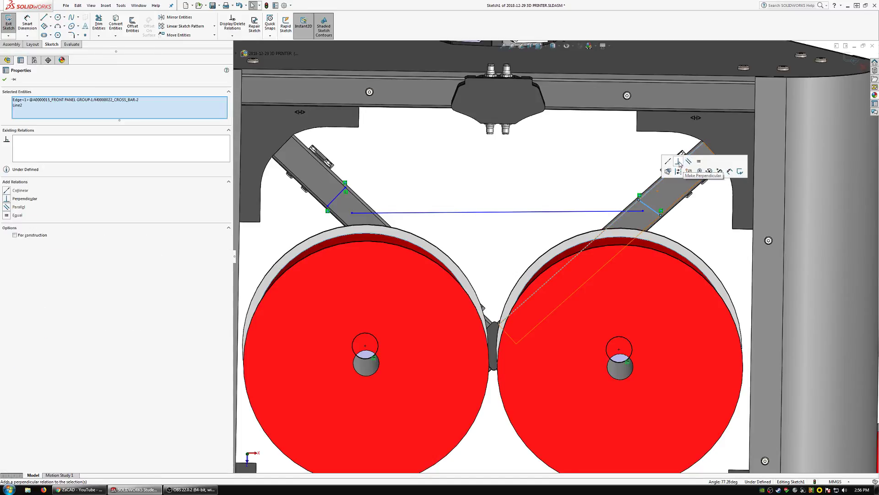
{"action": "left_click", "coordinate": [678, 162]}
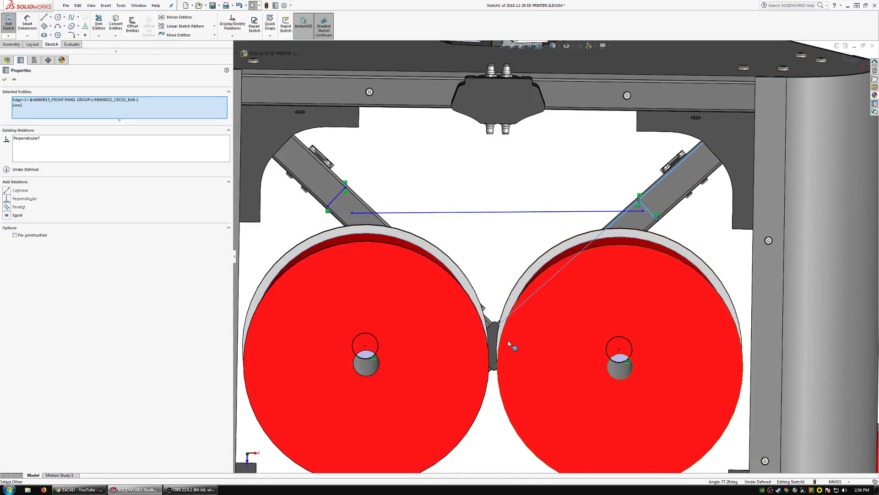
{"action": "key", "text": "Escape"}
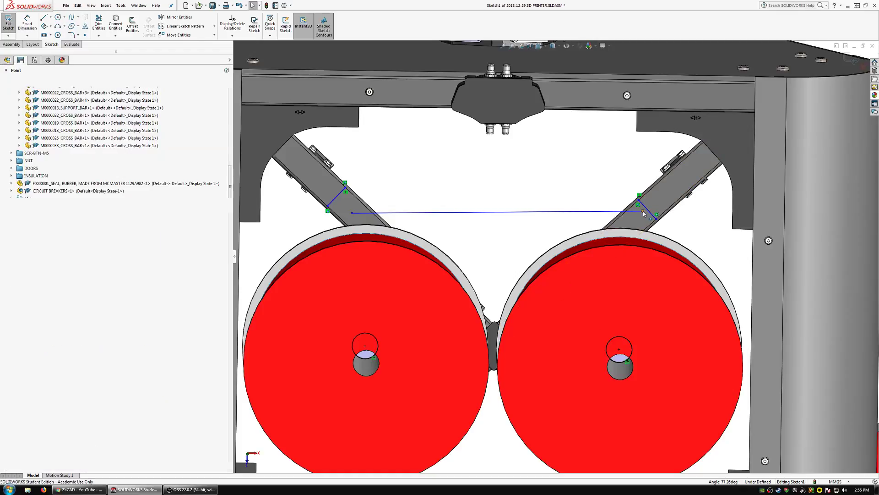
Attach both endpoints of the long line to the midpoints of the short lines across the bars.
{"action": "left_click", "coordinate": [651, 215]}
{"action": "left_click", "coordinate": [648, 208], "text": "ctrl"}
{"action": "left_click", "coordinate": [674, 184]}
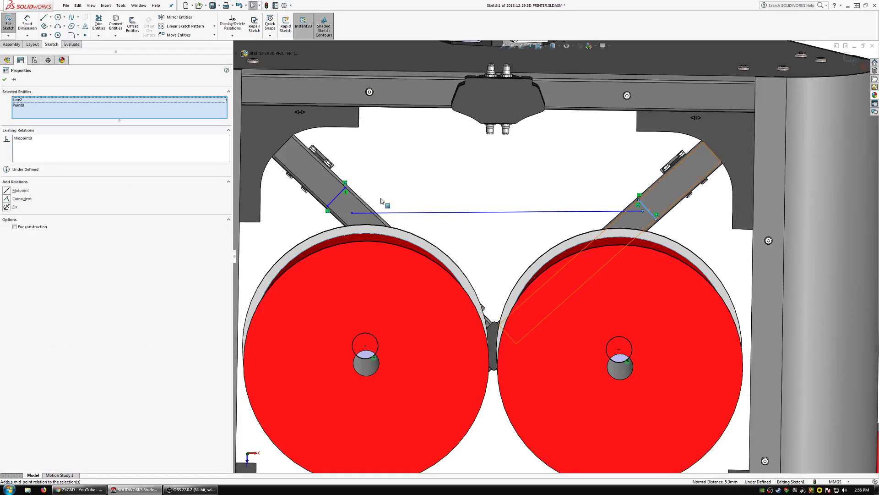
{"action": "left_click", "coordinate": [338, 196]}
{"action": "left_click", "coordinate": [357, 211], "text": "ctrl"}
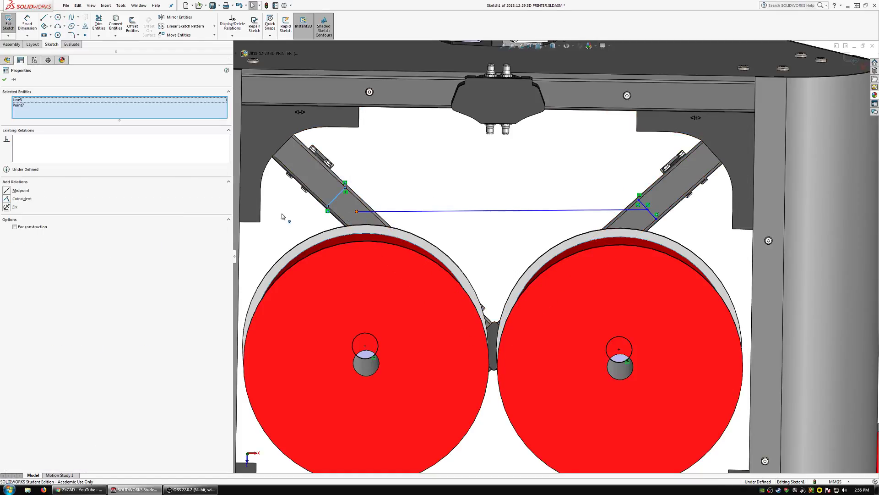
{"action": "key", "text": "Escape"}
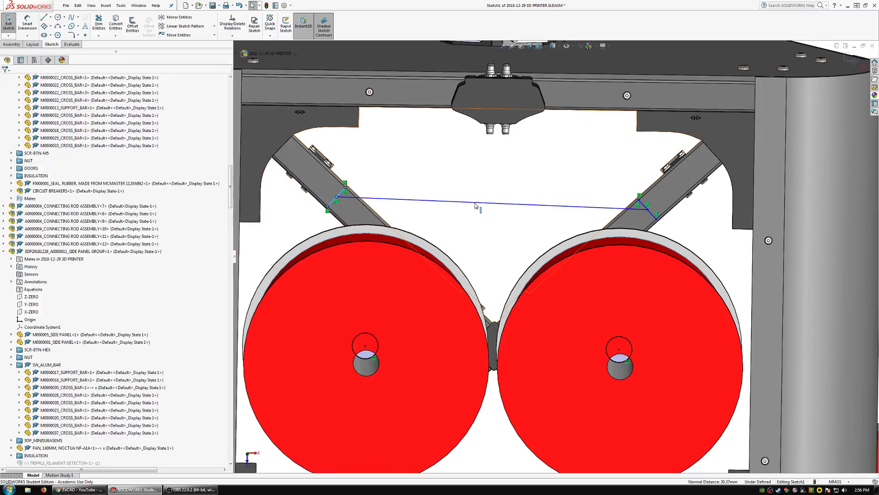
Make the long line parallel to the upper edge of the horizontal frame bar.
{"action": "left_click", "coordinate": [479, 203]}
{"action": "left_click", "coordinate": [423, 80], "text": "ctrl"}
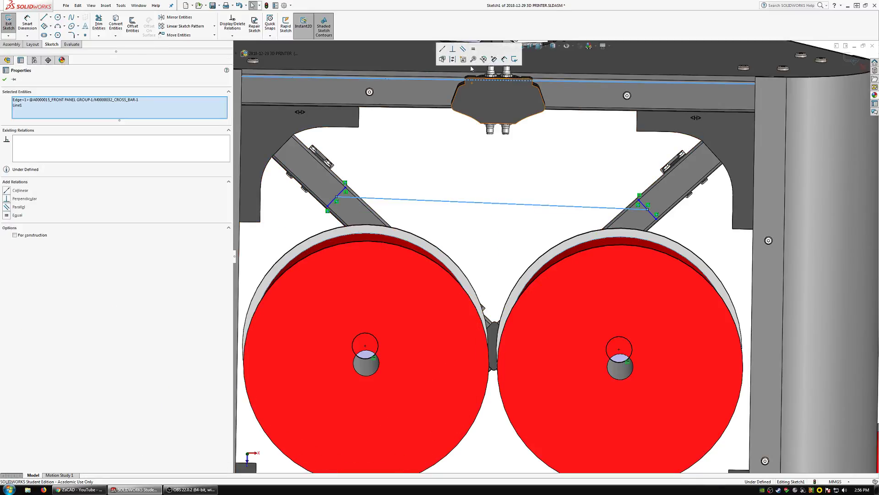
{"action": "left_click", "coordinate": [464, 52]}
{"action": "key", "text": "Escape"}
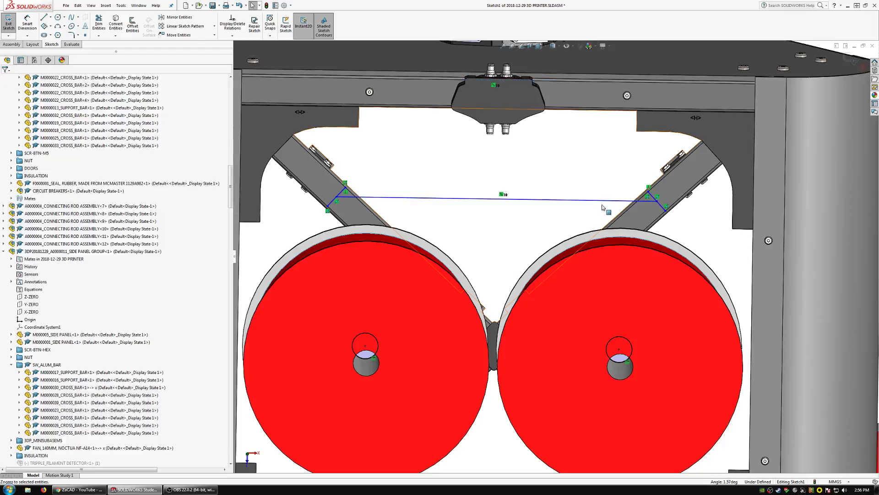
Connect the centres of the two spool-hole circles with a line, and make it equal in length to the line between the diagonal bars.
{"action": "left_click", "coordinate": [43, 18]}
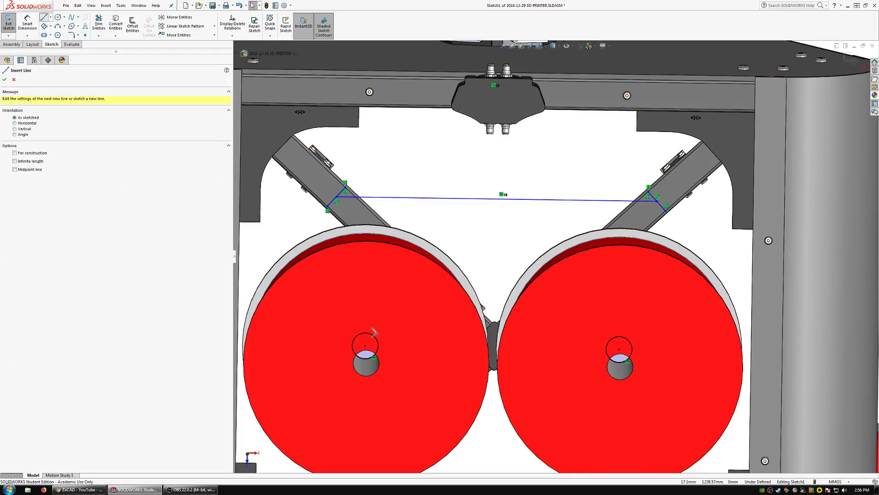
{"action": "left_click", "coordinate": [365, 346]}
{"action": "left_click", "coordinate": [619, 350]}
{"action": "key", "text": "Escape"}
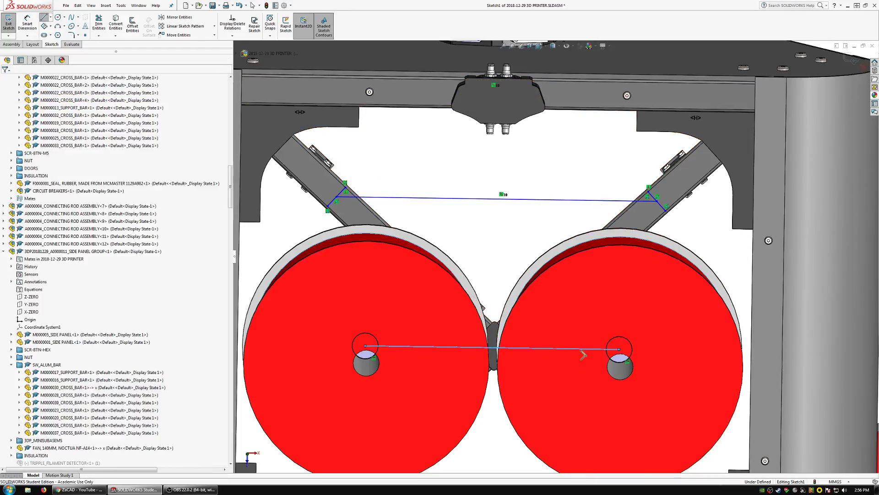
{"action": "left_click", "coordinate": [581, 348]}
{"action": "left_click", "coordinate": [481, 197], "text": "ctrl"}
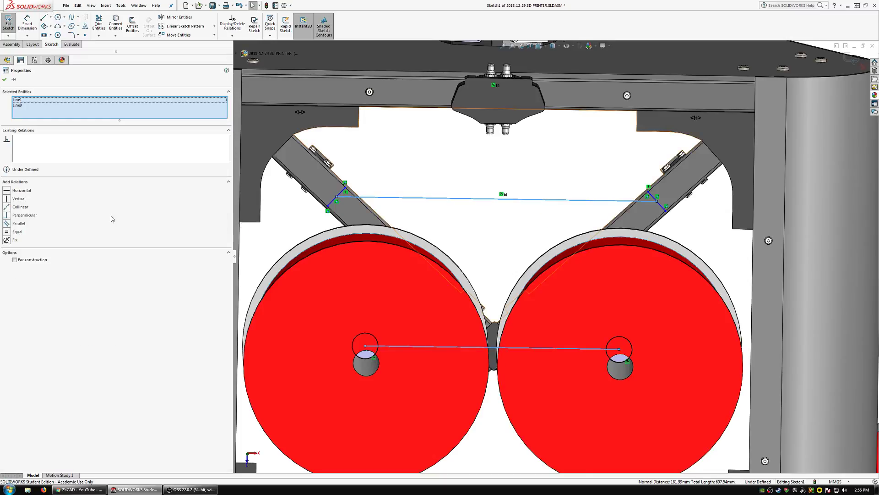
{"action": "left_click", "coordinate": [16, 233]}
{"action": "left_click", "coordinate": [568, 221]}
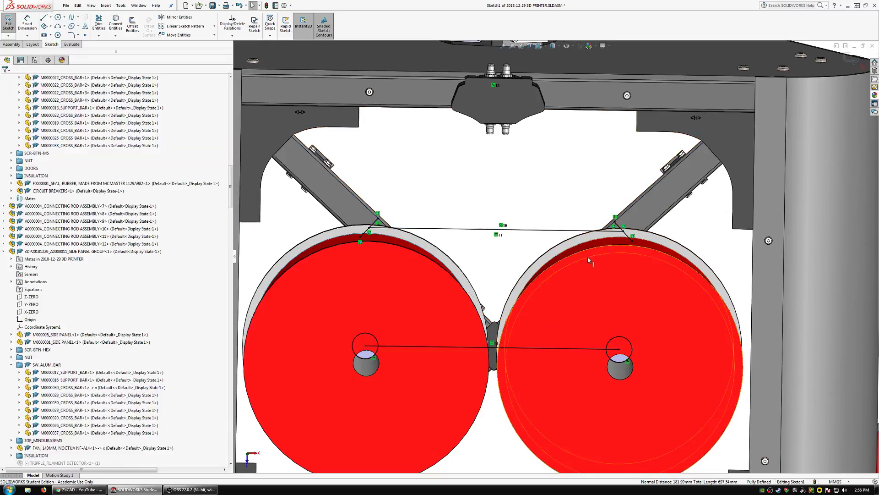
{"action": "scroll", "coordinate": [556, 257], "scroll_direction": "up", "scroll_amount": 1}
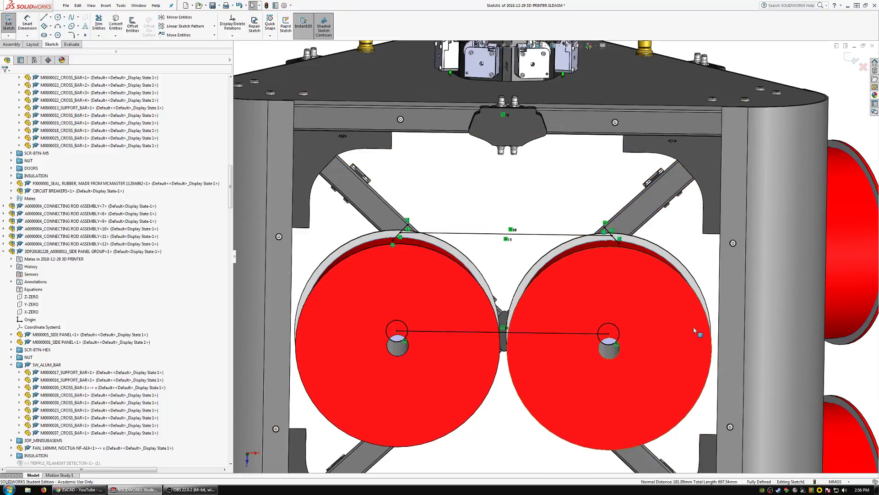
{"action": "key", "text": "ctrl+a"}
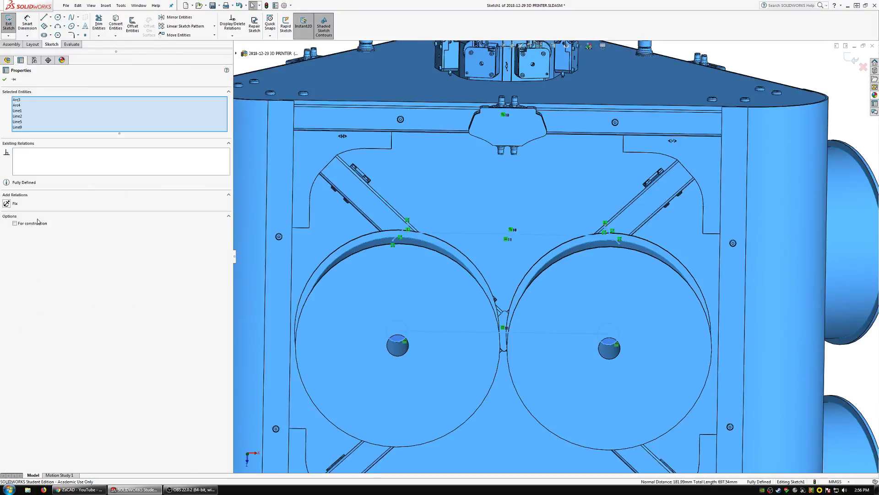
{"action": "key", "text": "Escape"}
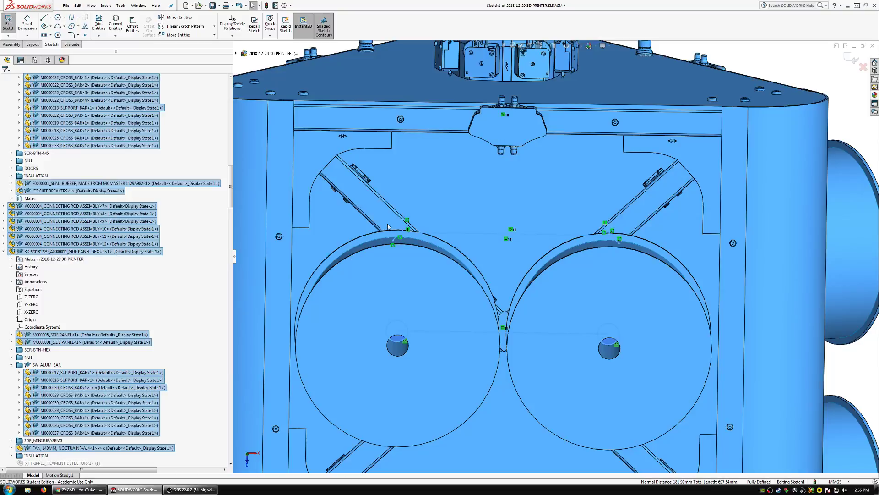
{"action": "left_click", "coordinate": [397, 206]}
{"action": "scroll", "coordinate": [397, 206], "scroll_direction": "up", "scroll_amount": 1}
{"action": "scroll", "coordinate": [537, 233], "scroll_direction": "up", "scroll_amount": 2}
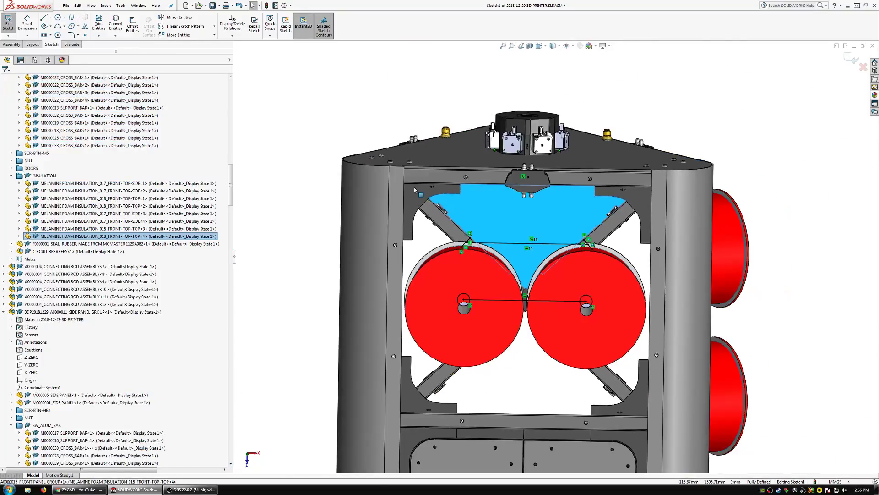
{"action": "scroll", "coordinate": [537, 255], "scroll_direction": "down", "scroll_amount": 2}
{"action": "scroll", "coordinate": [537, 254], "scroll_direction": "up", "scroll_amount": 1}
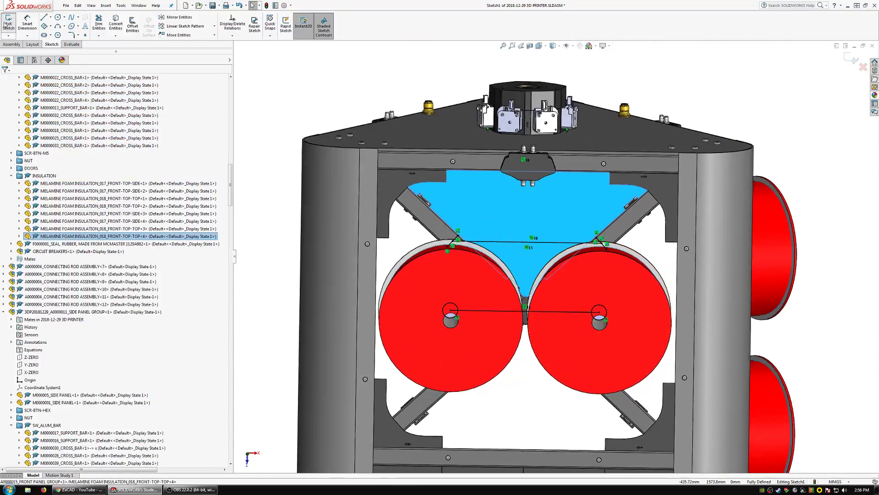
Exit the assembly sketch.
{"action": "left_click", "coordinate": [7, 38]}
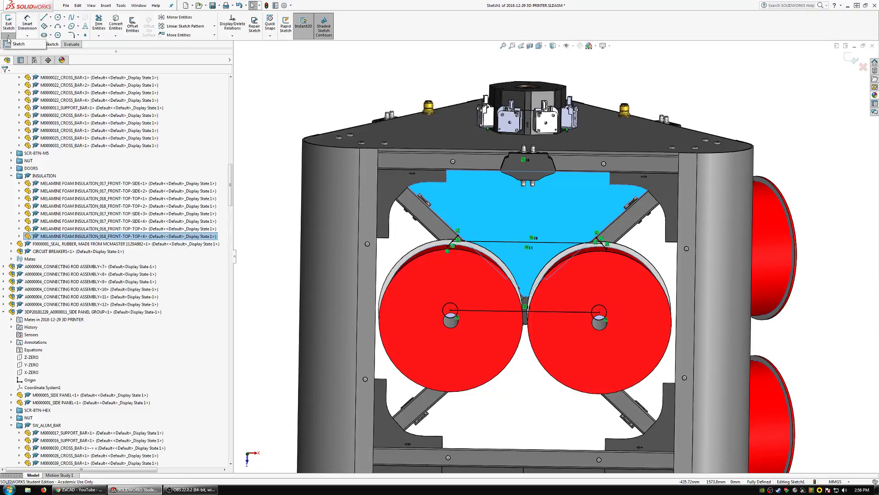
{"action": "key", "text": "l"}
{"action": "scroll", "coordinate": [458, 238], "scroll_direction": "down", "scroll_amount": 2}
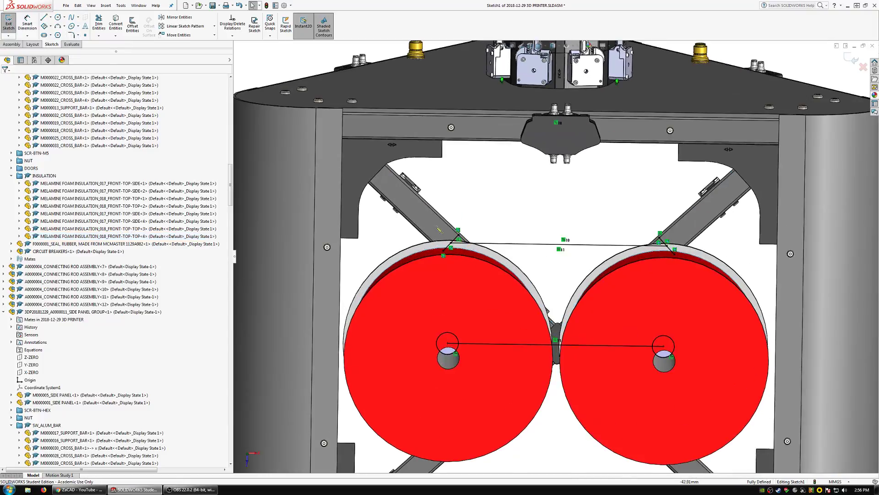
{"action": "left_click", "coordinate": [8, 23]}
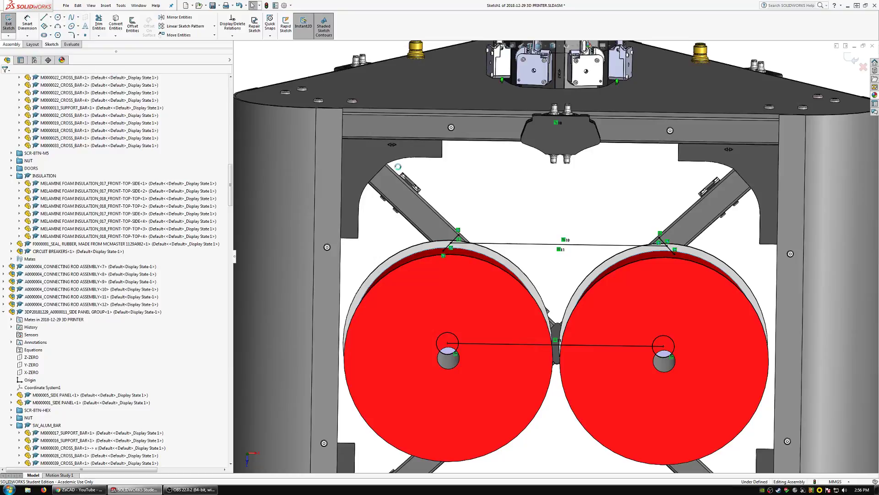
Edit the left upper diagonal bar M0000022_CROSS_BAR in the context of the assembly, and start a sketch on its front face.
{"action": "left_click", "coordinate": [404, 197]}
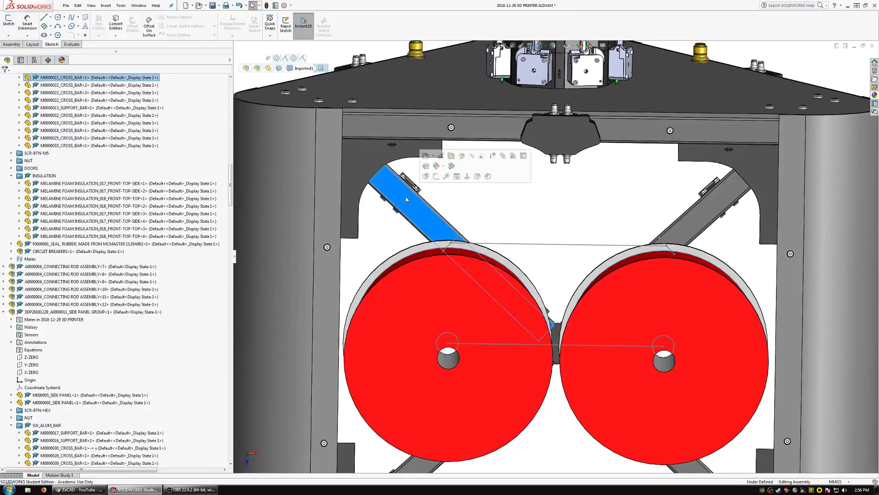
{"action": "left_click", "coordinate": [463, 156]}
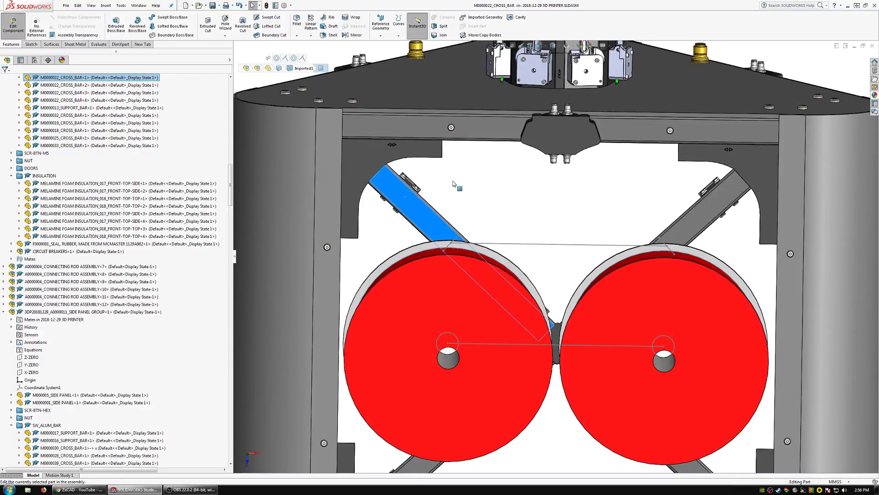
{"action": "left_click", "coordinate": [27, 45]}
{"action": "left_click", "coordinate": [113, 24]}
{"action": "left_click", "coordinate": [417, 204]}
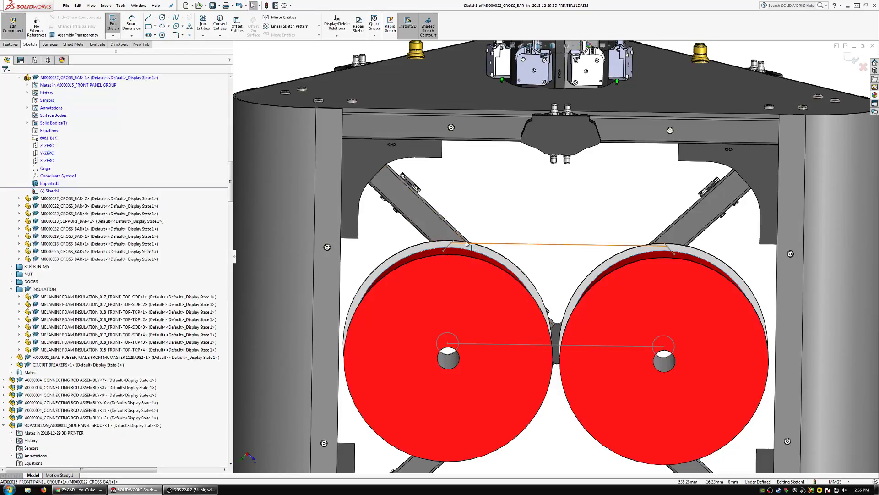
Sketch a circle about 23 mm in diameter on the bar, centred on the left endpoint of the long reference line.
{"action": "scroll", "coordinate": [467, 244], "scroll_direction": "down", "scroll_amount": 5}
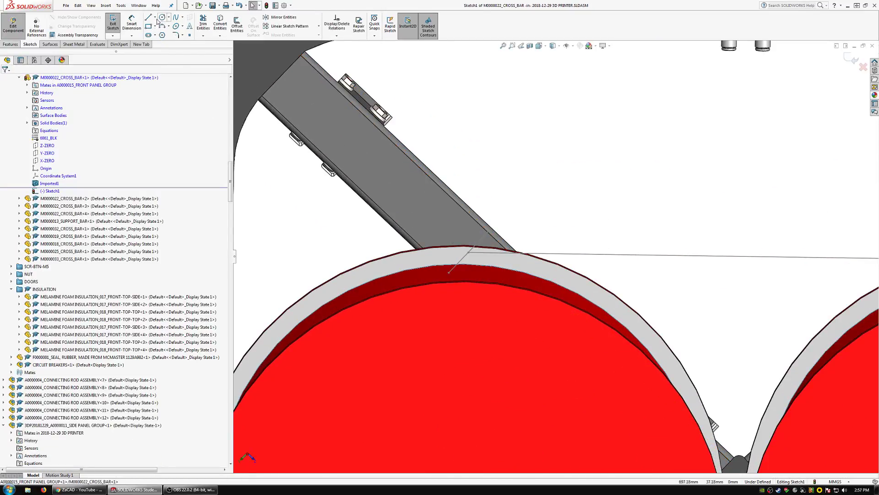
{"action": "left_click", "coordinate": [162, 19]}
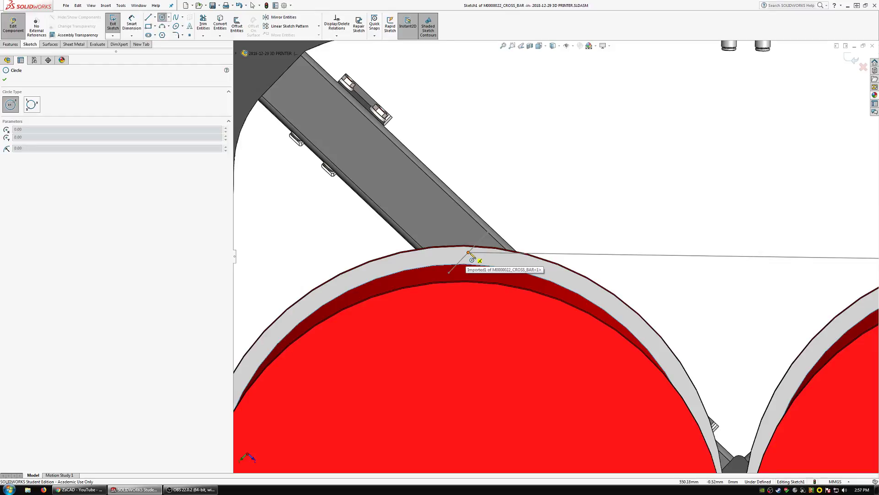
{"action": "left_click", "coordinate": [469, 253]}
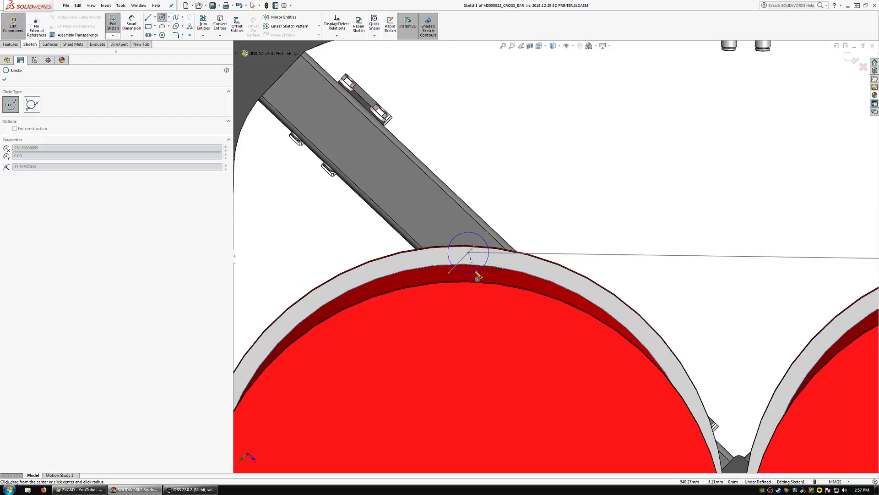
{"action": "left_click", "coordinate": [478, 275]}
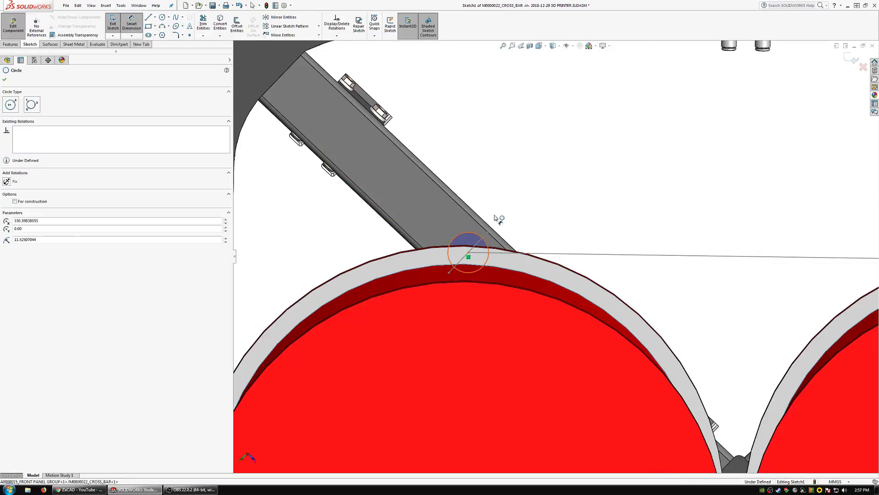
Try to dimension the circle's diameter.
{"action": "left_click", "coordinate": [482, 239]}
{"action": "left_click", "coordinate": [567, 146]}
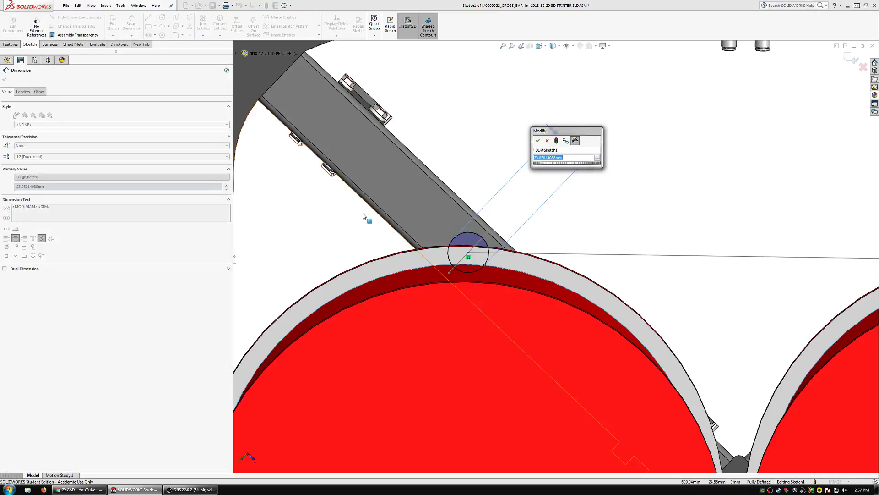
{"action": "scroll", "coordinate": [504, 170], "scroll_direction": "up", "scroll_amount": 2}
{"action": "left_click", "coordinate": [547, 144]}
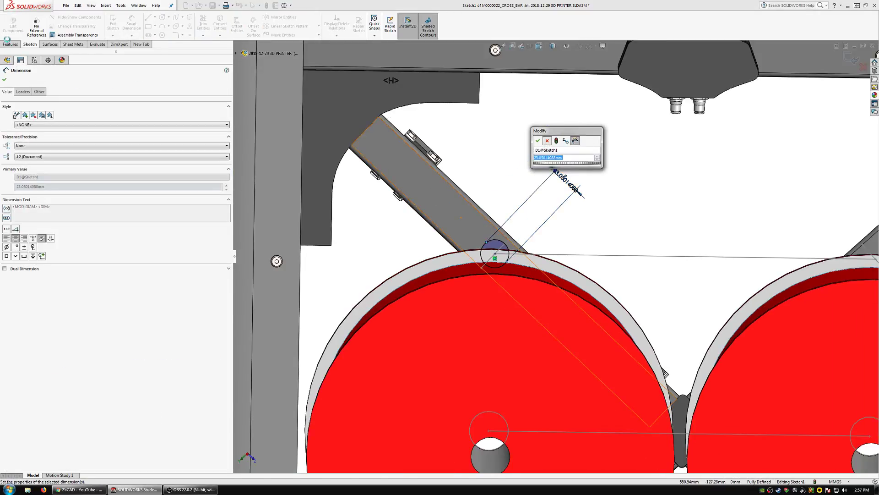
Leave the cross bar's sketch and part editing and return to editing the top-level assembly.
{"action": "left_click", "coordinate": [12, 31]}
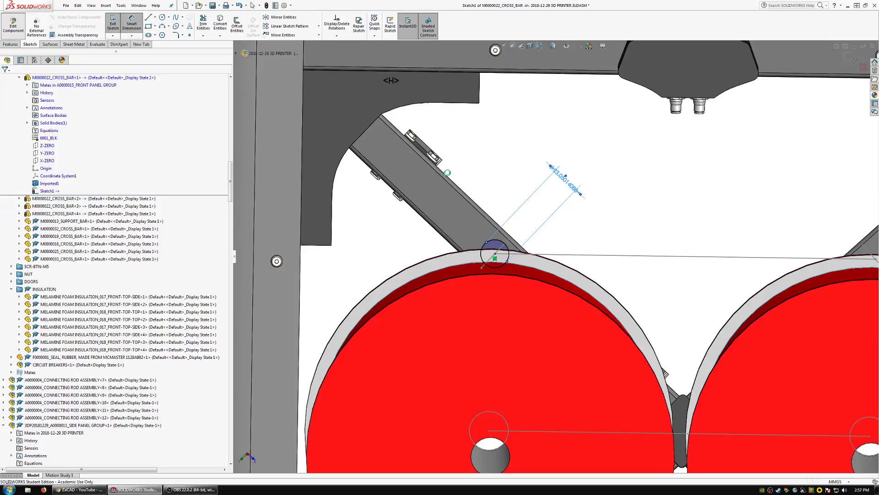
{"action": "left_click", "coordinate": [363, 208]}
{"action": "scroll", "coordinate": [364, 208], "scroll_direction": "up", "scroll_amount": 5}
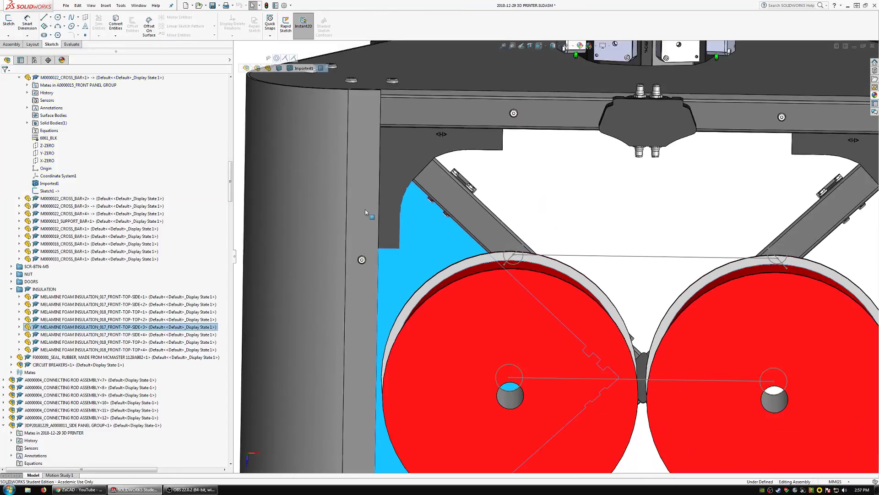
{"action": "left_click", "coordinate": [349, 197]}
Insert the screw SCR,BTN,INHEX,M05.0-.SLDPRT from the CODED_THD_STD_V004 hardware folder near the frame's left upper corner.
{"action": "left_click", "coordinate": [106, 5]}
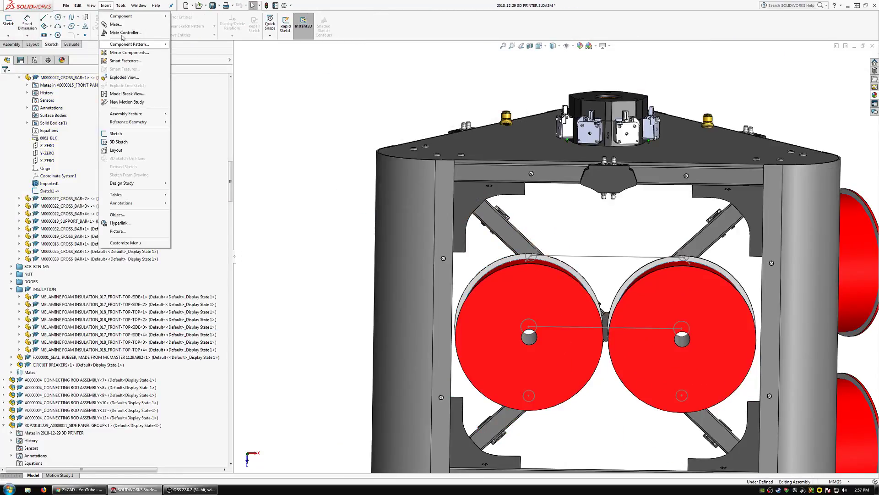
{"action": "mouse_move", "coordinate": [121, 19]}
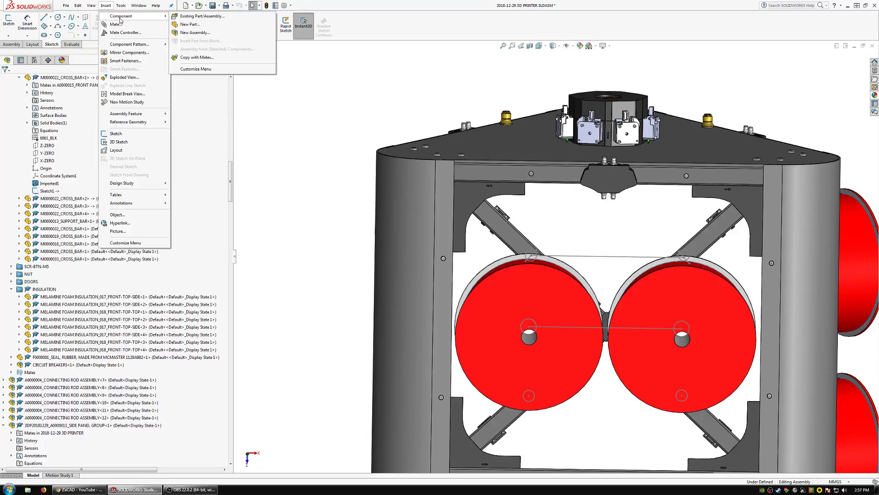
{"action": "left_click", "coordinate": [13, 44]}
{"action": "left_click", "coordinate": [39, 26]}
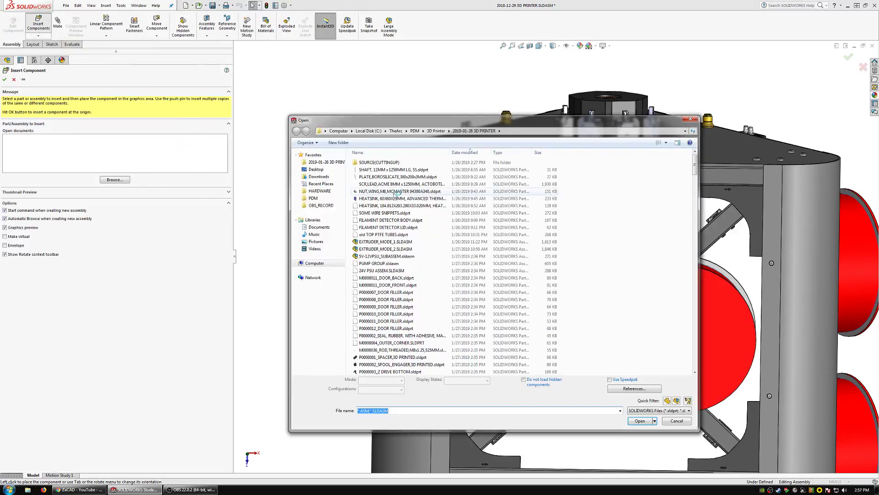
{"action": "left_click", "coordinate": [321, 191]}
{"action": "double_click", "coordinate": [393, 163]}
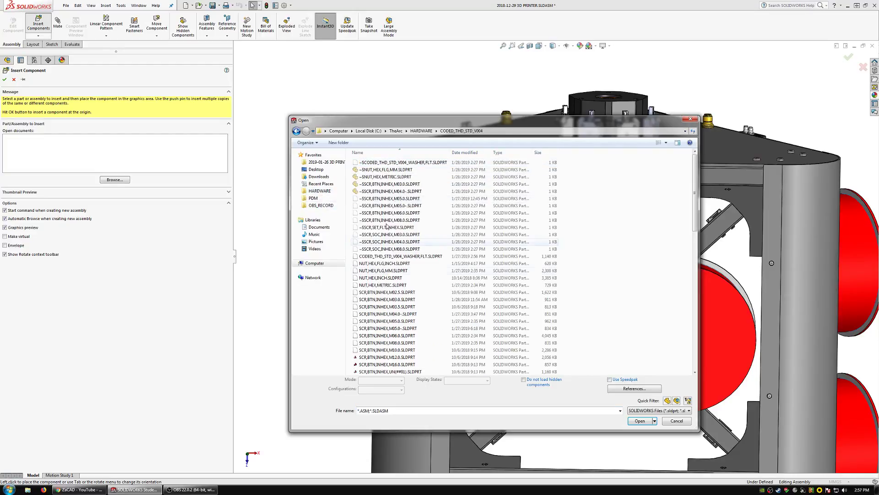
{"action": "left_click", "coordinate": [407, 328]}
{"action": "left_click", "coordinate": [638, 412]}
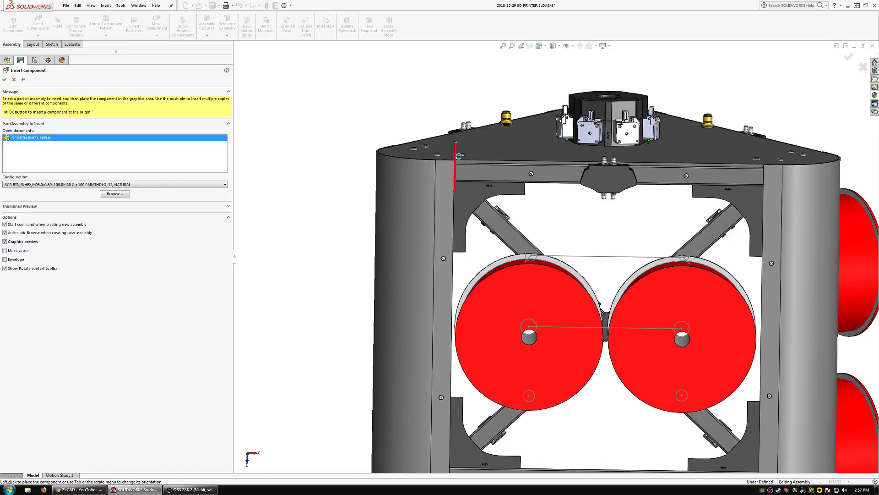
{"action": "left_click", "coordinate": [458, 156]}
Measure the shank diameter of the inserted screw.
{"action": "scroll", "coordinate": [449, 160], "scroll_direction": "down", "scroll_amount": 5}
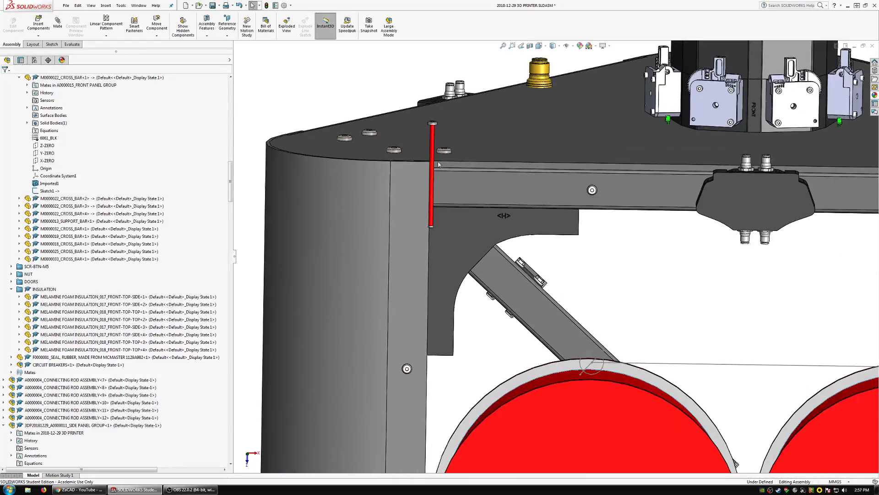
{"action": "left_click", "coordinate": [431, 154]}
{"action": "scroll", "coordinate": [678, 339], "scroll_direction": "up", "scroll_amount": 6}
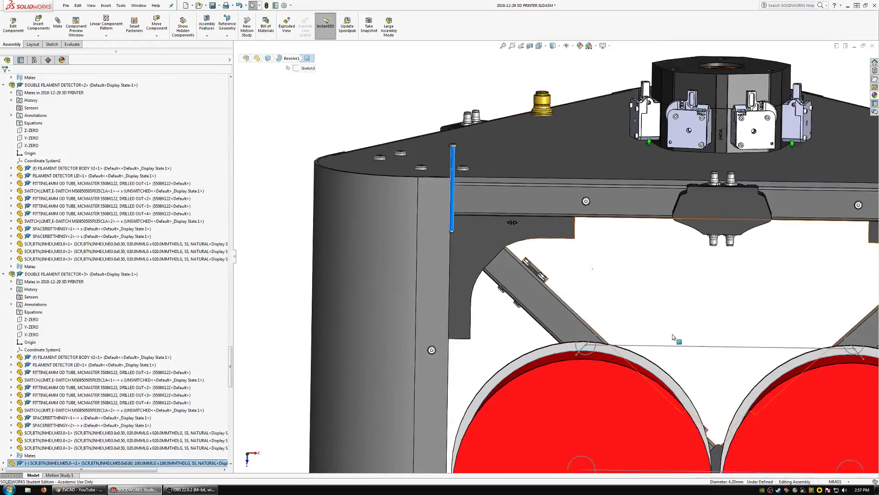
{"action": "scroll", "coordinate": [647, 319], "scroll_direction": "down", "scroll_amount": 6}
{"action": "key", "text": "Escape"}
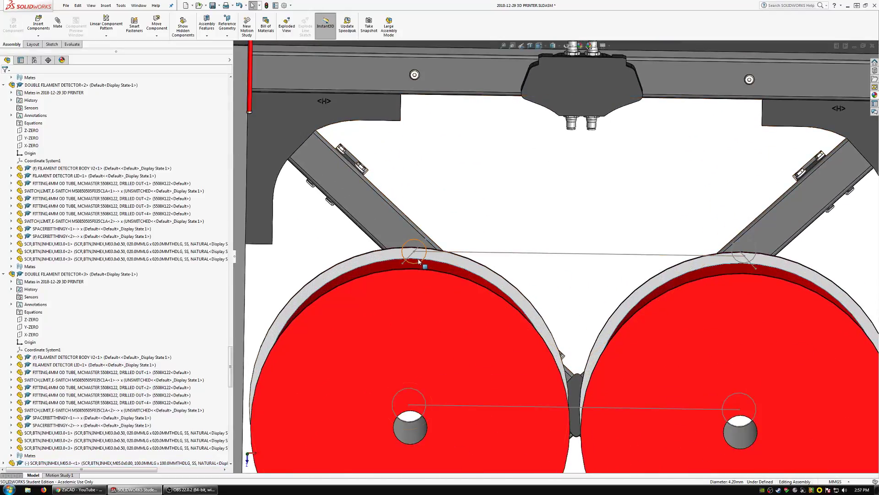
Reopen the left upper diagonal bar's sketch and set the circle's diameter to 4.2 mm.
{"action": "left_click", "coordinate": [468, 259]}
{"action": "left_click", "coordinate": [421, 258]}
{"action": "left_click", "coordinate": [440, 229]}
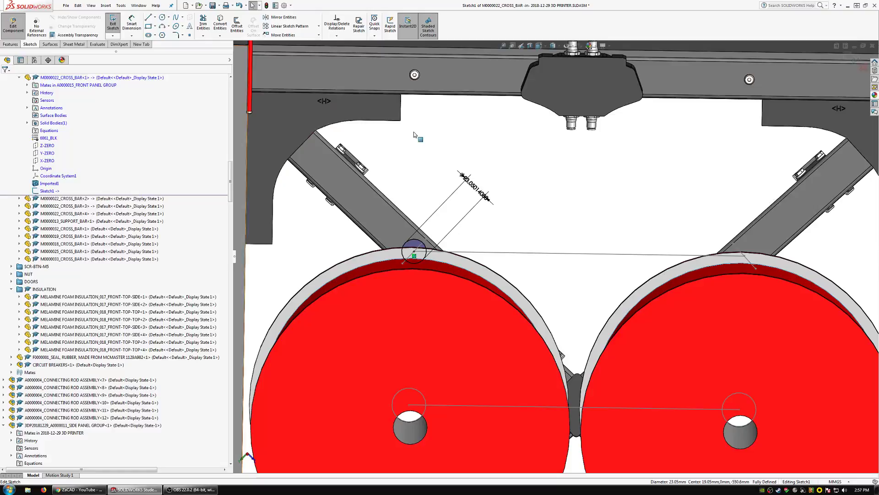
{"action": "double_click", "coordinate": [473, 186]}
{"action": "type", "text": "4."}
{"action": "key", "text": "Escape"}
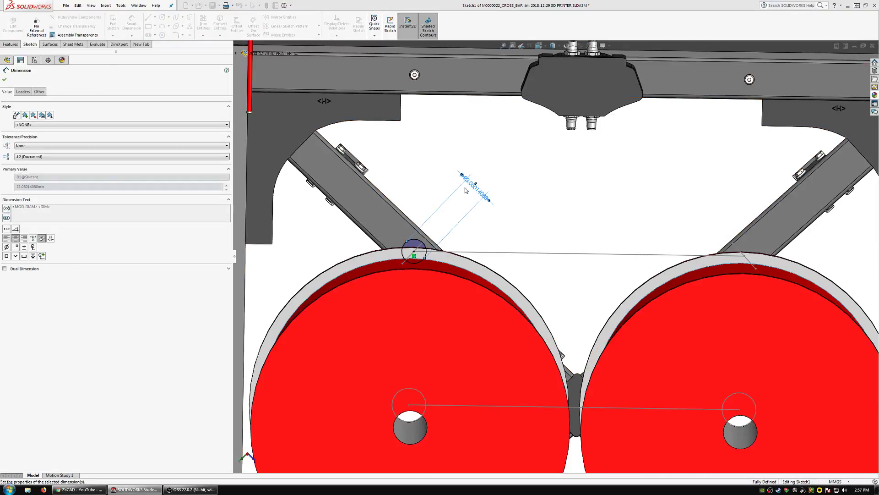
Sketch a second circle centred on the right endpoint of the long reference line and make it equal to the first circle.
{"action": "left_click", "coordinate": [162, 17]}
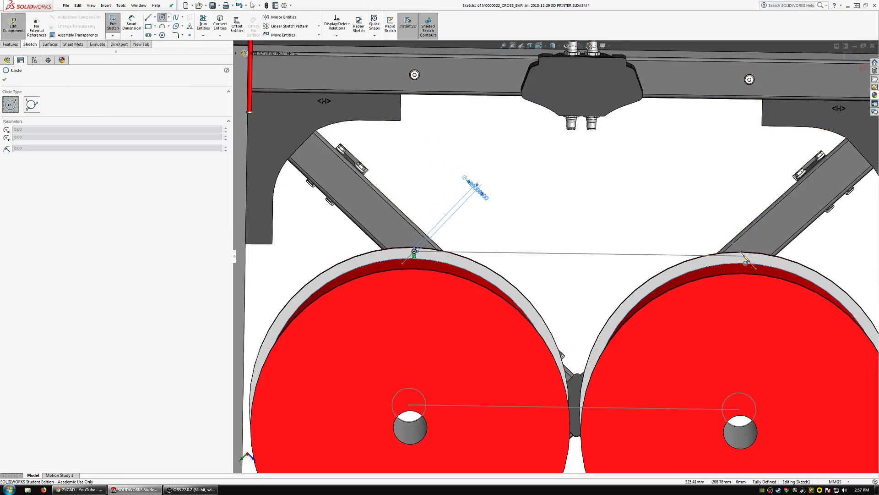
{"action": "left_click_drag", "start_coordinate": [745, 256], "coordinate": [707, 267]}
{"action": "key", "text": "Escape"}
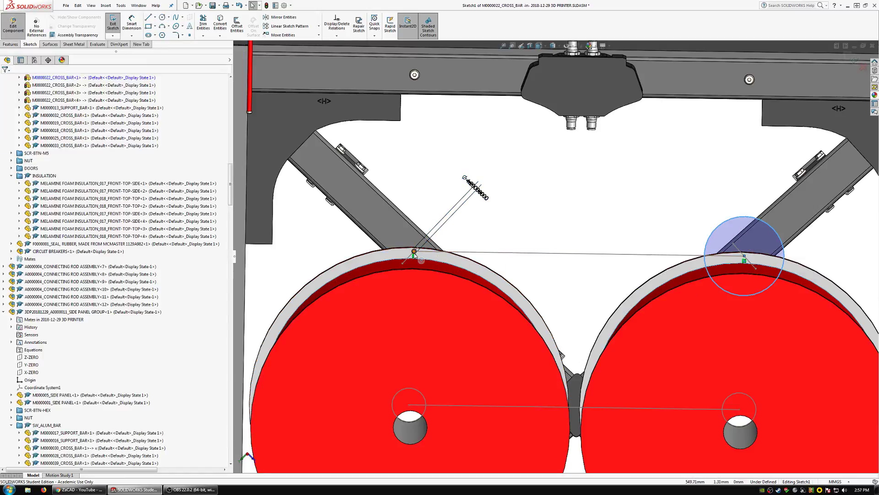
{"action": "left_click", "coordinate": [414, 252], "text": "ctrl"}
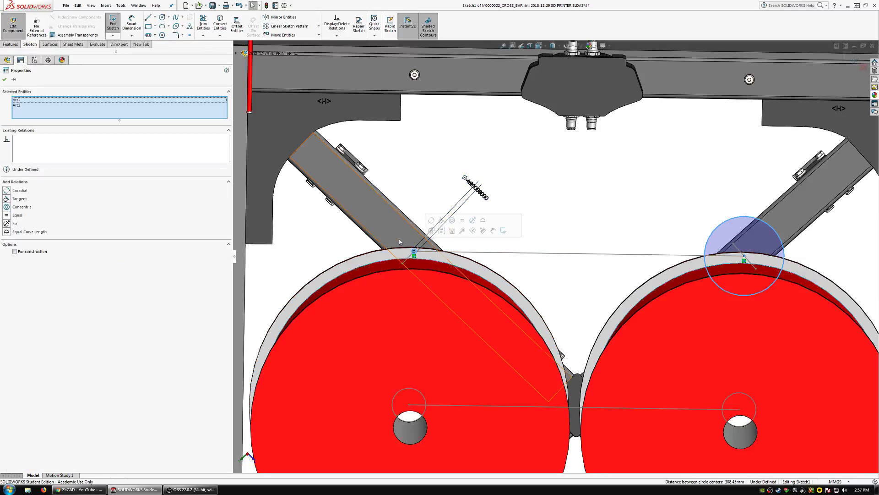
{"action": "left_click", "coordinate": [18, 214]}
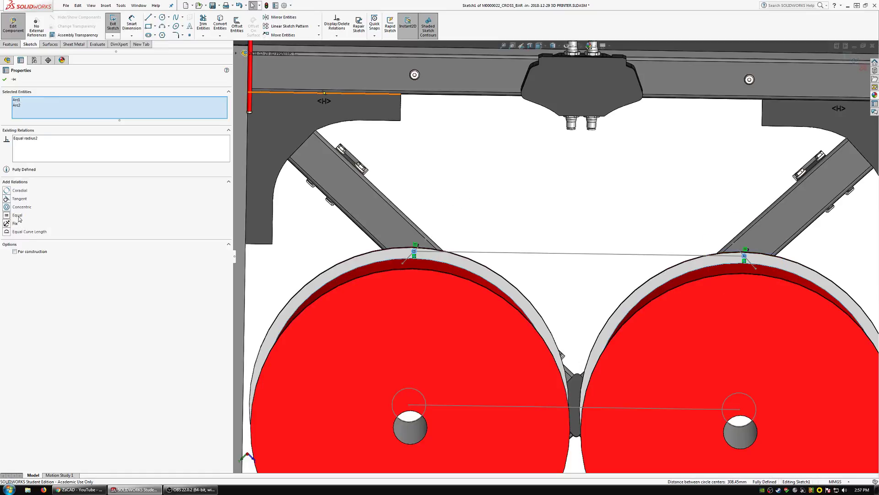
{"action": "key", "text": "Escape"}
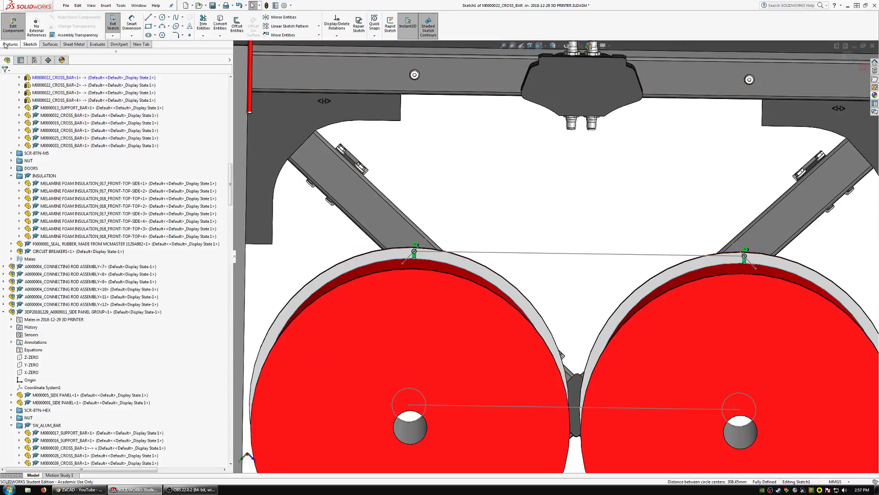
Cut-extrude only the left circle's contour through the left upper diagonal bar with the Up To Next end condition.
{"action": "left_click", "coordinate": [5, 46]}
{"action": "left_click", "coordinate": [207, 23]}
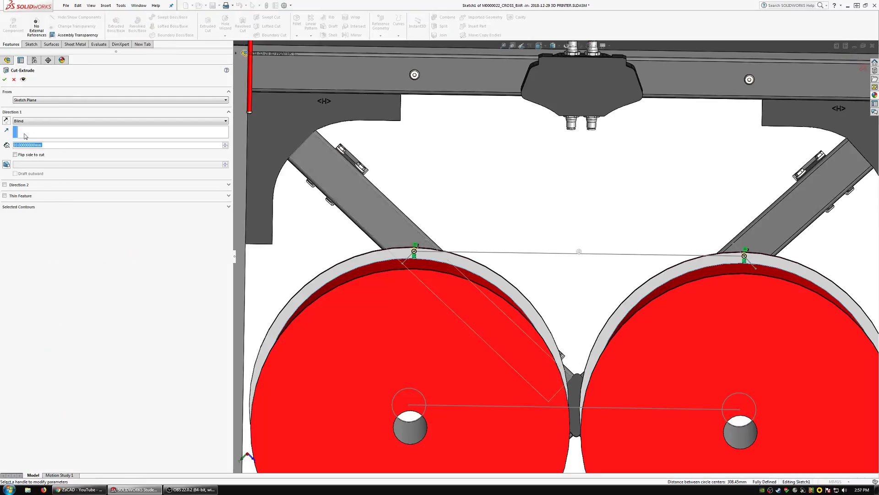
{"action": "scroll", "coordinate": [468, 266], "scroll_direction": "up", "scroll_amount": 5}
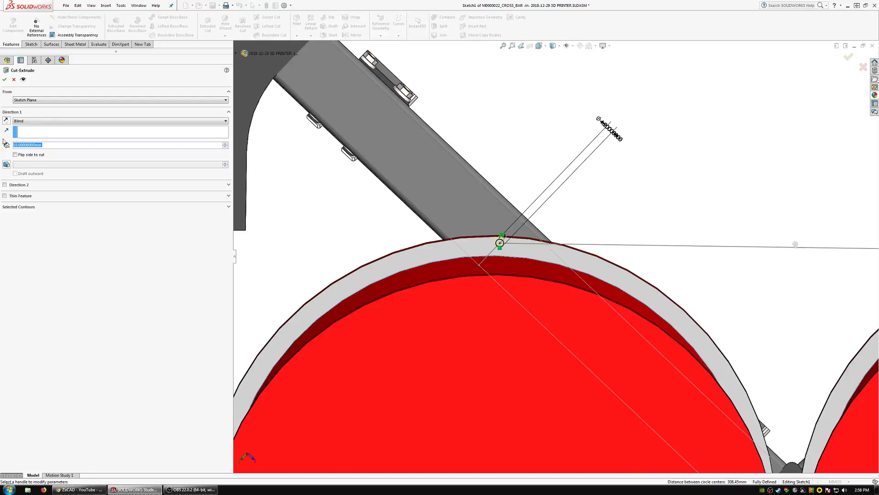
{"action": "left_click", "coordinate": [26, 120]}
{"action": "left_click", "coordinate": [36, 142]}
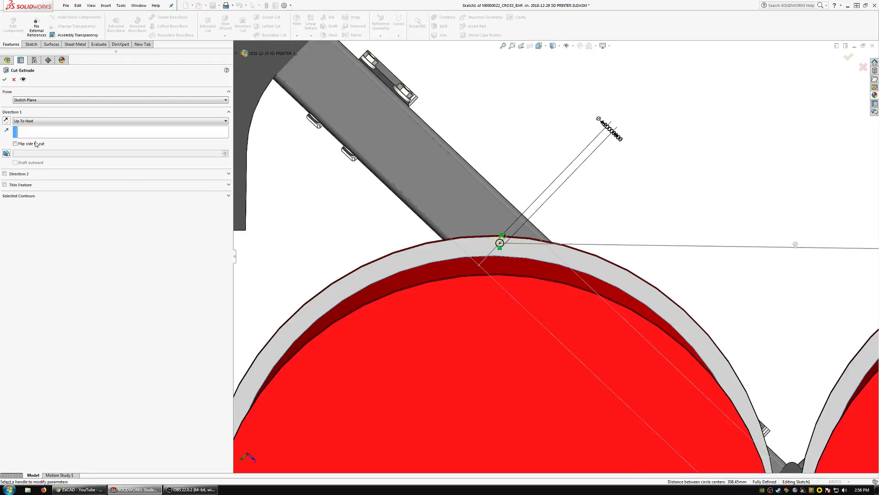
{"action": "left_click", "coordinate": [8, 81]}
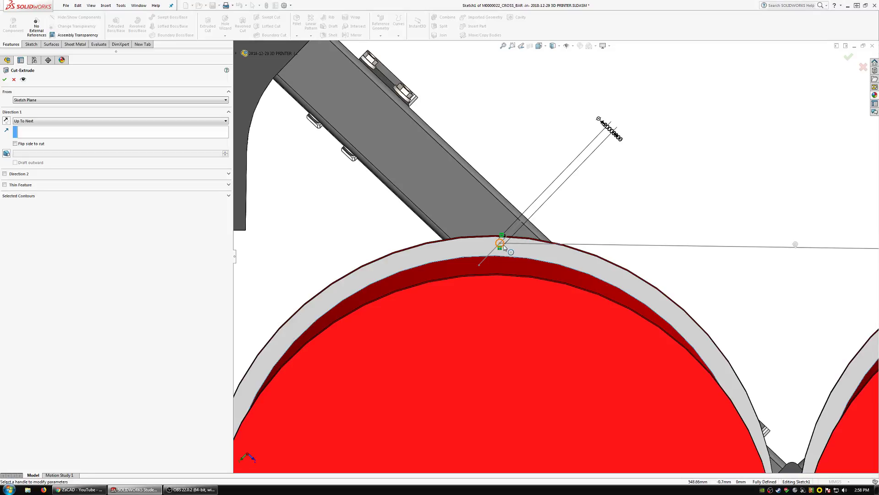
{"action": "left_click", "coordinate": [18, 196]}
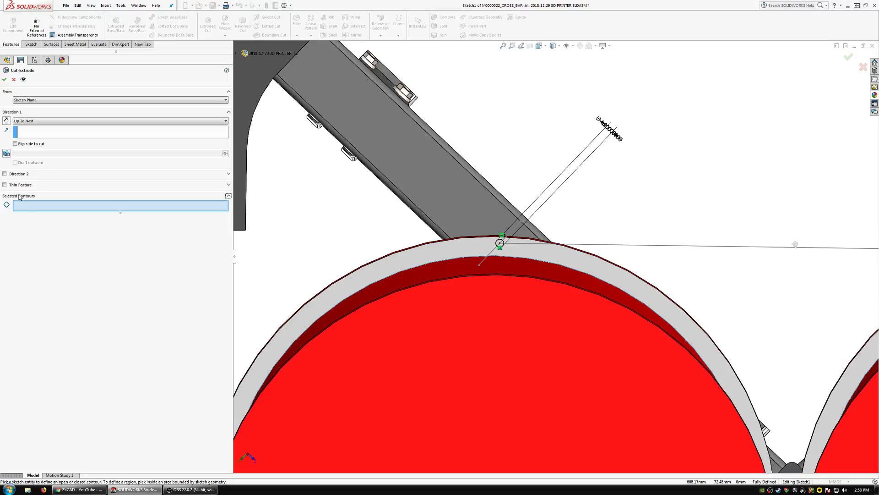
{"action": "left_click", "coordinate": [500, 246]}
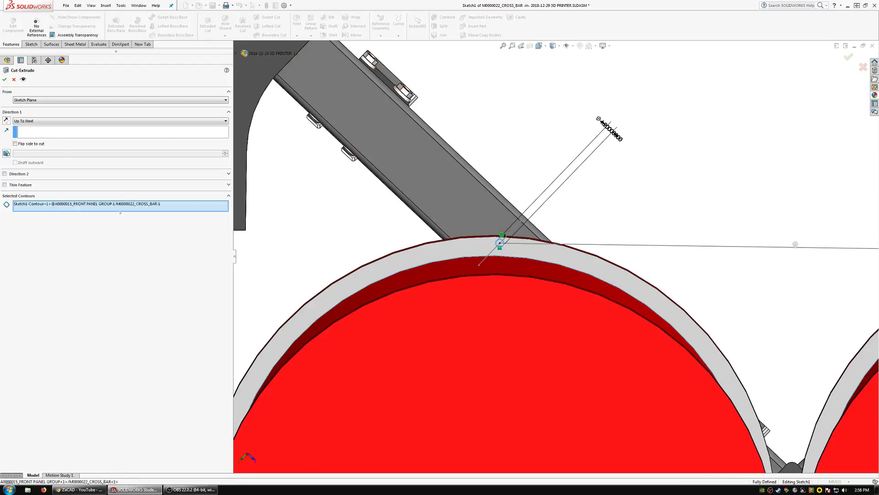
{"action": "scroll", "coordinate": [561, 270], "scroll_direction": "up", "scroll_amount": 3}
{"action": "left_click", "coordinate": [6, 80]}
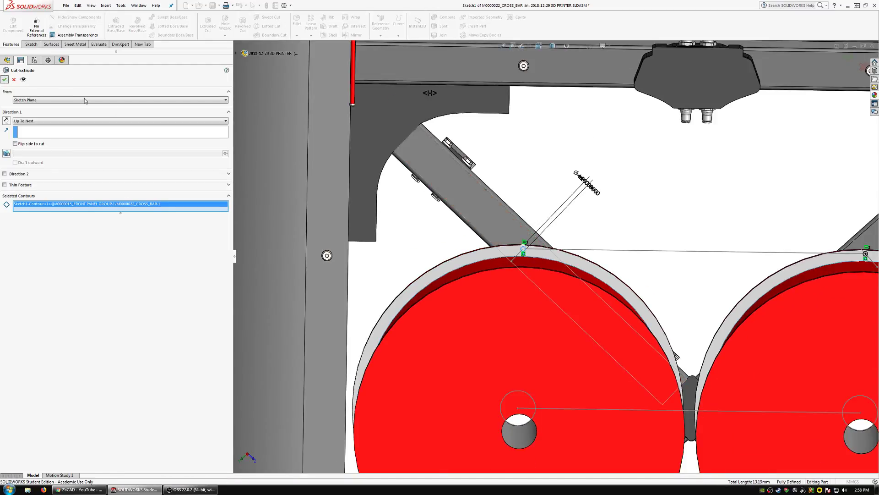
Examine the hole cut in the left upper diagonal bar from several angles.
{"action": "scroll", "coordinate": [527, 243], "scroll_direction": "down", "scroll_amount": 6}
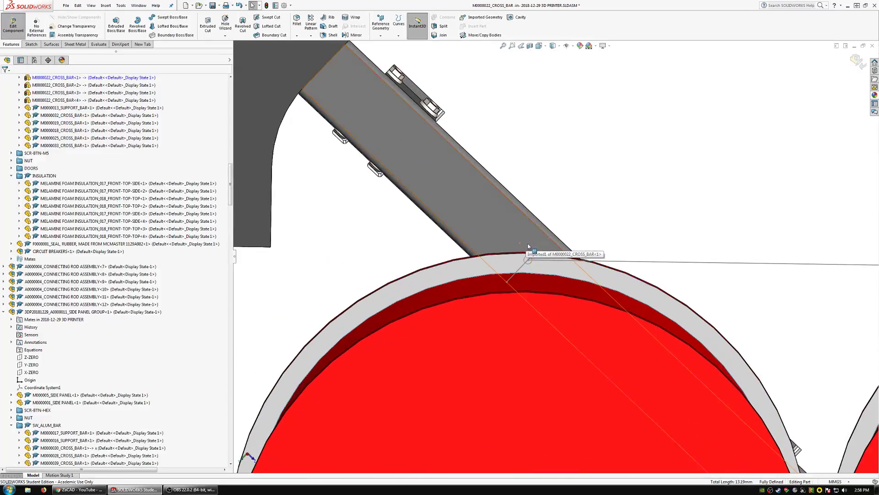
{"action": "scroll", "coordinate": [530, 293], "scroll_direction": "down", "scroll_amount": 2}
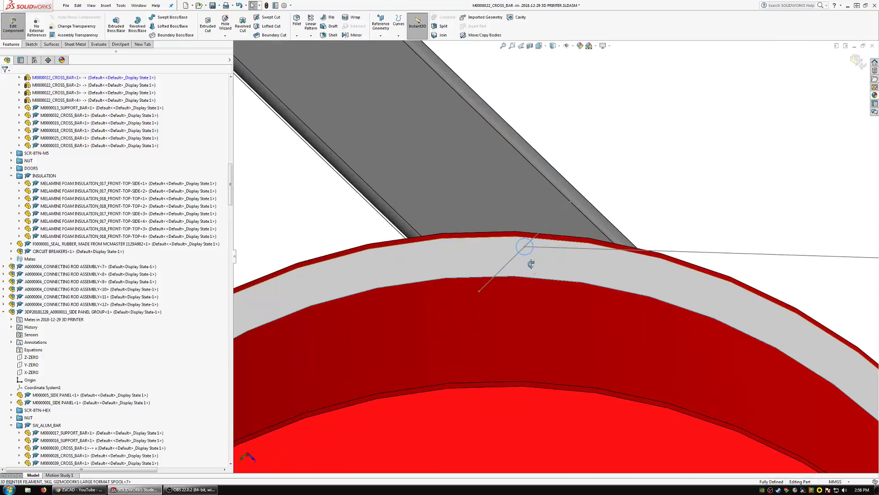
{"action": "mouse_move", "coordinate": [530, 293]}
{"action": "middle_mouse_down"}
{"action": "mouse_move", "coordinate": [501, 294]}
{"action": "mouse_move", "coordinate": [484, 317]}
{"action": "mouse_move", "coordinate": [492, 343]}
{"action": "mouse_move", "coordinate": [579, 229]}
{"action": "mouse_move", "coordinate": [558, 224]}
{"action": "mouse_move", "coordinate": [554, 232]}
{"action": "middle_mouse_up"}
{"action": "scroll", "coordinate": [549, 233], "scroll_direction": "down", "scroll_amount": 5}
{"action": "left_click", "coordinate": [551, 222]}
{"action": "scroll", "coordinate": [554, 232], "scroll_direction": "up", "scroll_amount": 8}
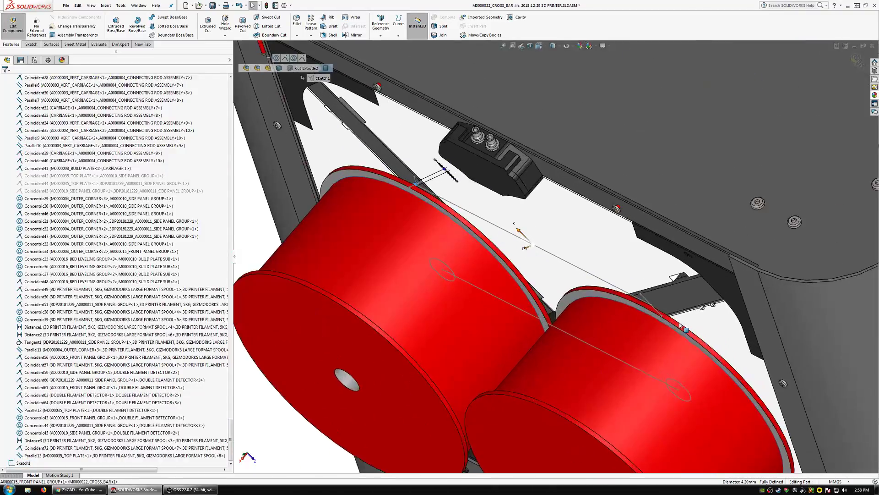
{"action": "middle_click_drag", "start_coordinate": [681, 326], "coordinate": [756, 306]}
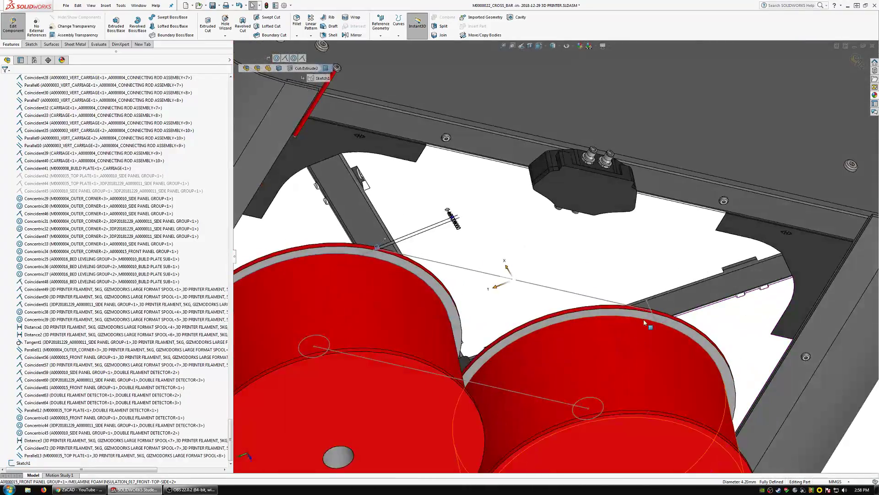
Examine the right upper diagonal bar's front face around the right endpoint of the reference line.
{"action": "scroll", "coordinate": [649, 306], "scroll_direction": "down", "scroll_amount": 6}
{"action": "scroll", "coordinate": [630, 297], "scroll_direction": "down", "scroll_amount": 3}
{"action": "middle_click", "coordinate": [625, 291]}
{"action": "middle_click_drag", "start_coordinate": [626, 293], "coordinate": [595, 303]}
{"action": "left_click", "coordinate": [631, 285]}
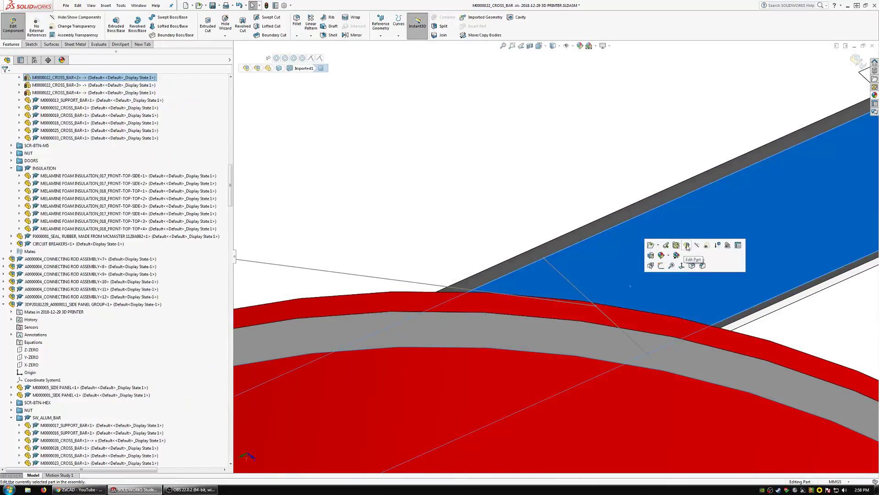
{"action": "scroll", "coordinate": [600, 266], "scroll_direction": "up", "scroll_amount": 5}
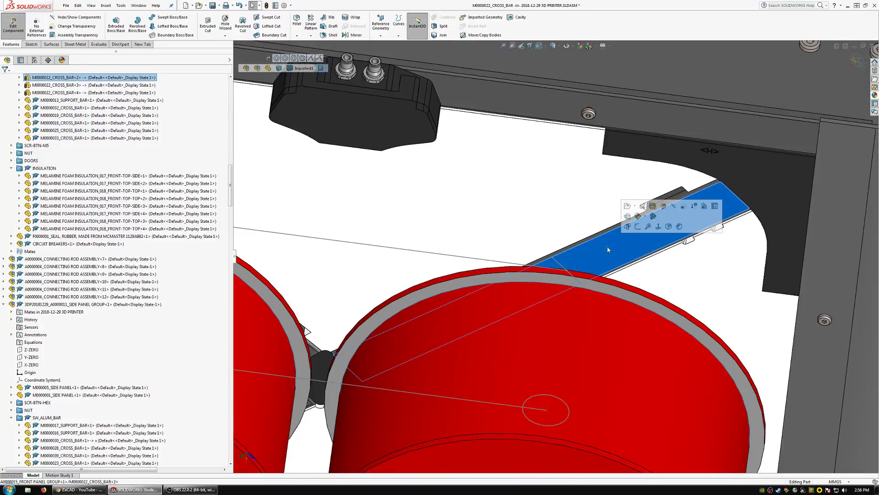
{"action": "scroll", "coordinate": [603, 245], "scroll_direction": "up", "scroll_amount": 4}
{"action": "scroll", "coordinate": [381, 241], "scroll_direction": "down", "scroll_amount": 3}
Finish editing the left upper diagonal bar and return to the assembly.
{"action": "left_click", "coordinate": [369, 213]}
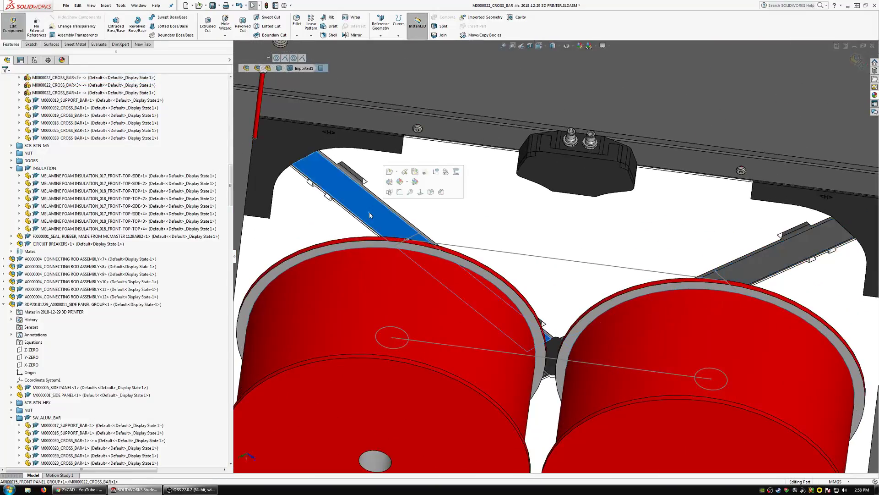
{"action": "left_click", "coordinate": [344, 191]}
{"action": "scroll", "coordinate": [632, 316], "scroll_direction": "up", "scroll_amount": 4}
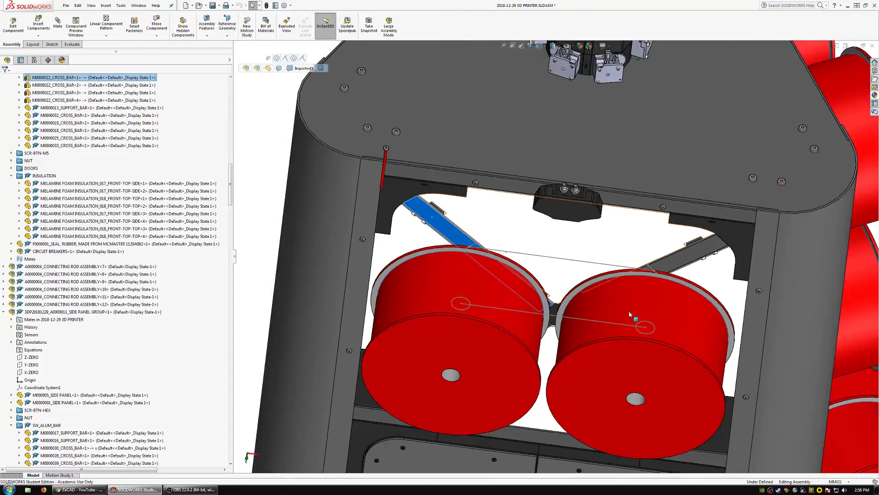
Examine the two lower diagonal cross bars behind the front spools.
{"action": "scroll", "coordinate": [514, 344], "scroll_direction": "down", "scroll_amount": 2}
{"action": "middle_click_drag", "start_coordinate": [511, 346], "coordinate": [506, 260]}
{"action": "left_click", "coordinate": [397, 432]}
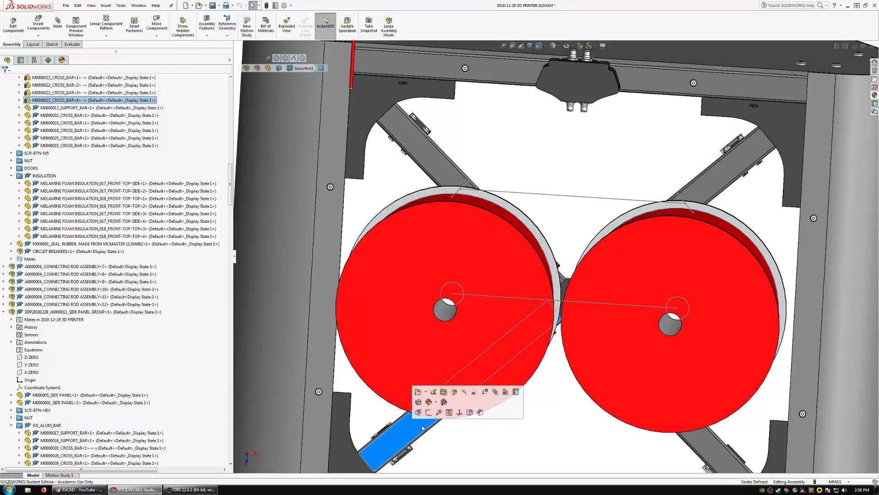
{"action": "left_click", "coordinate": [713, 467]}
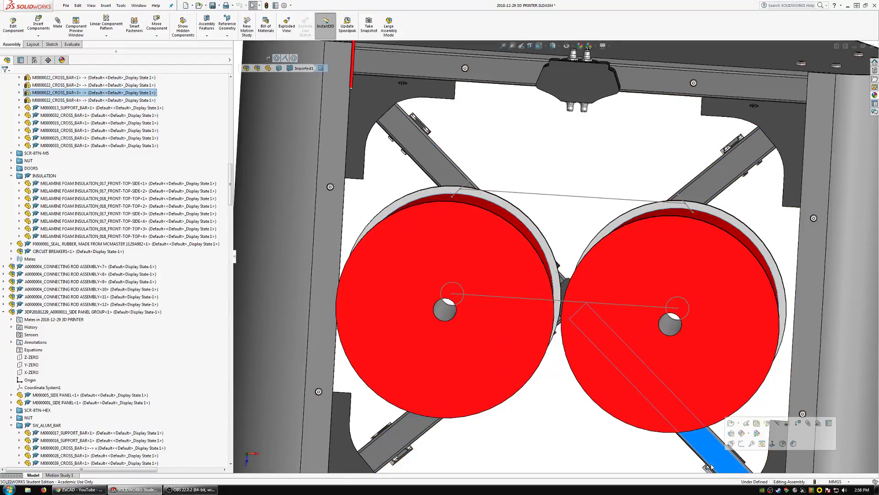
{"action": "scroll", "coordinate": [504, 341], "scroll_direction": "up", "scroll_amount": 3}
{"action": "scroll", "coordinate": [612, 379], "scroll_direction": "down", "scroll_amount": 3}
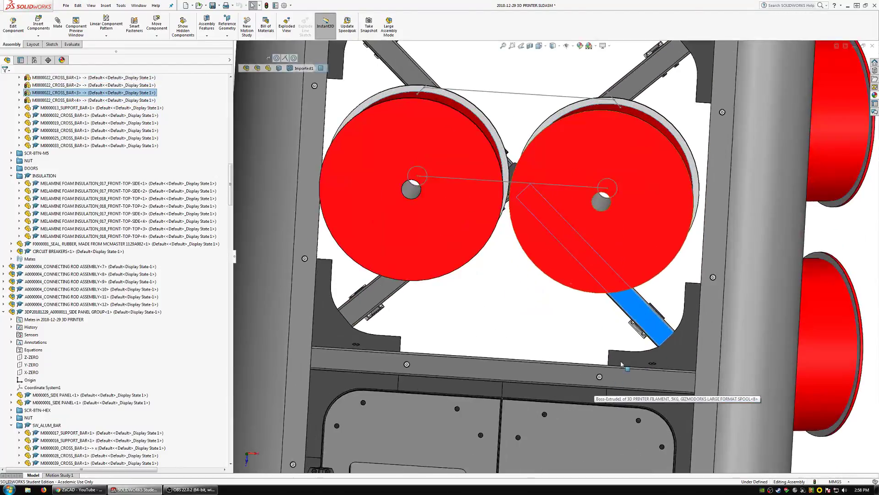
Open the lower right diagonal cross bar as a part, then save and open a copy named M0000041_CROSS_BAR.sldprt.
{"action": "left_click", "coordinate": [636, 313]}
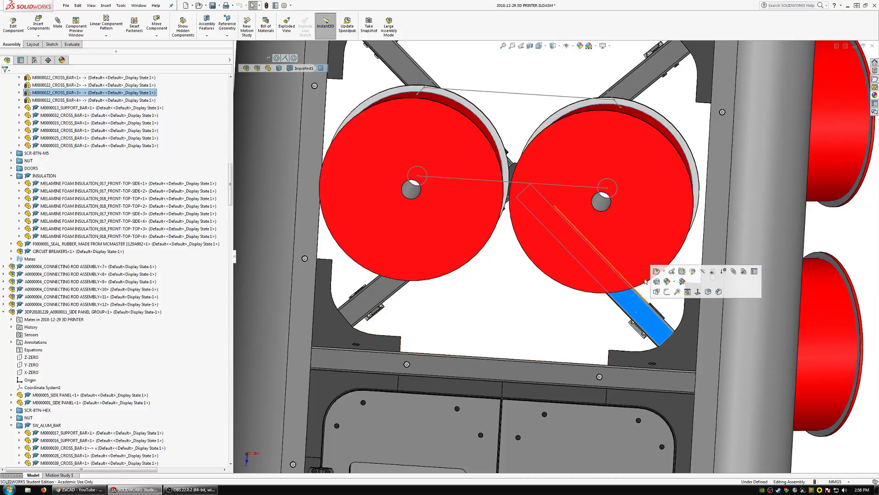
{"action": "left_click", "coordinate": [656, 272]}
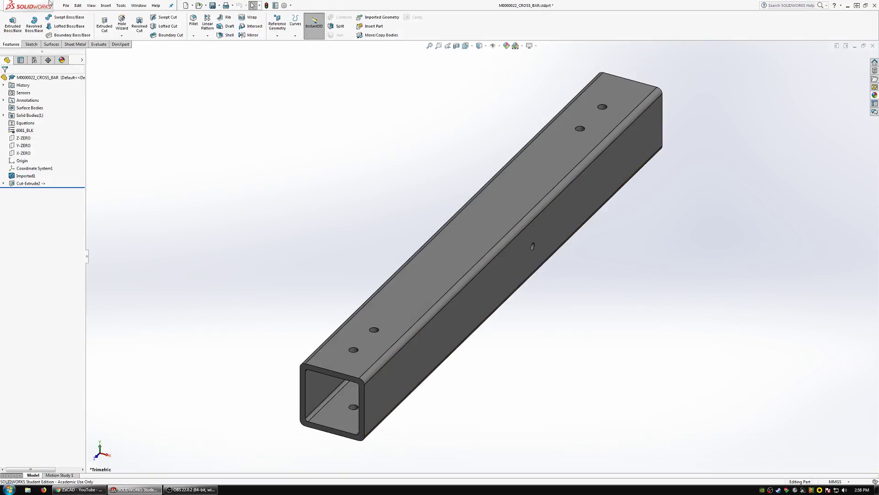
{"action": "left_click", "coordinate": [66, 5]}
{"action": "left_click", "coordinate": [78, 81]}
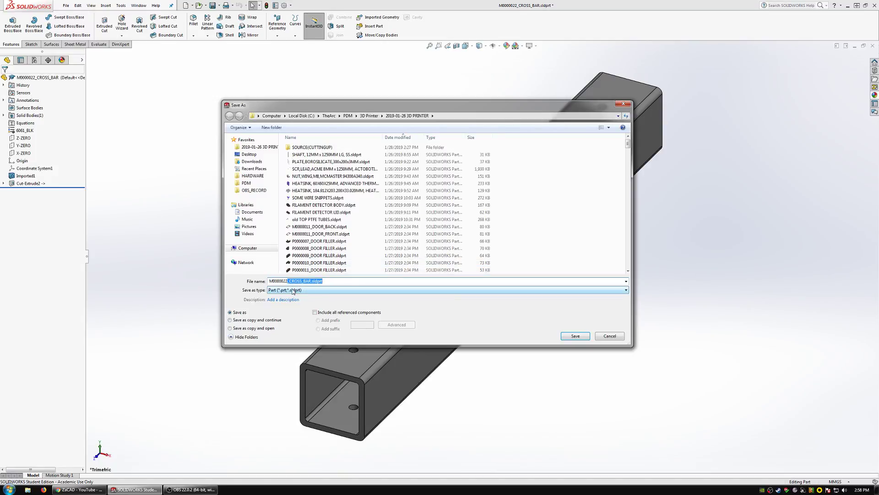
{"action": "key", "text": "BackSpace"}
{"action": "key", "text": "BackSpace"}
{"action": "key", "text": "BackSpace"}
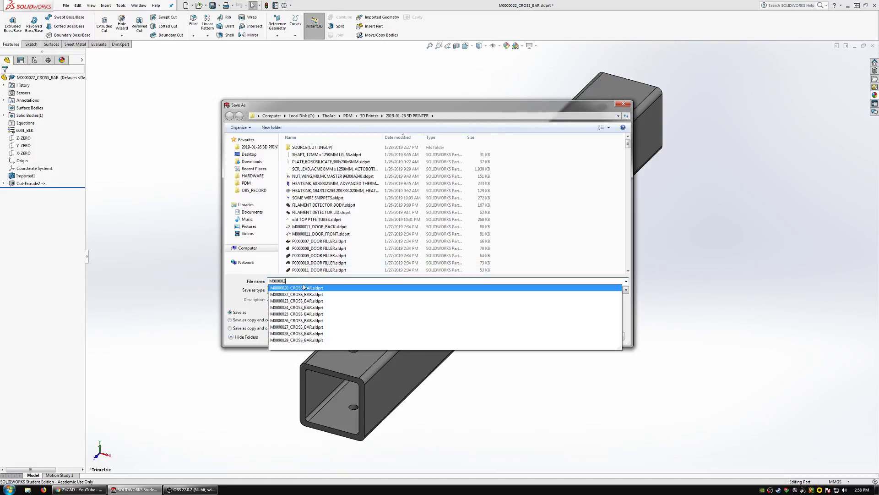
{"action": "type", "text": "0"}
{"action": "key", "text": "BackSpace"}
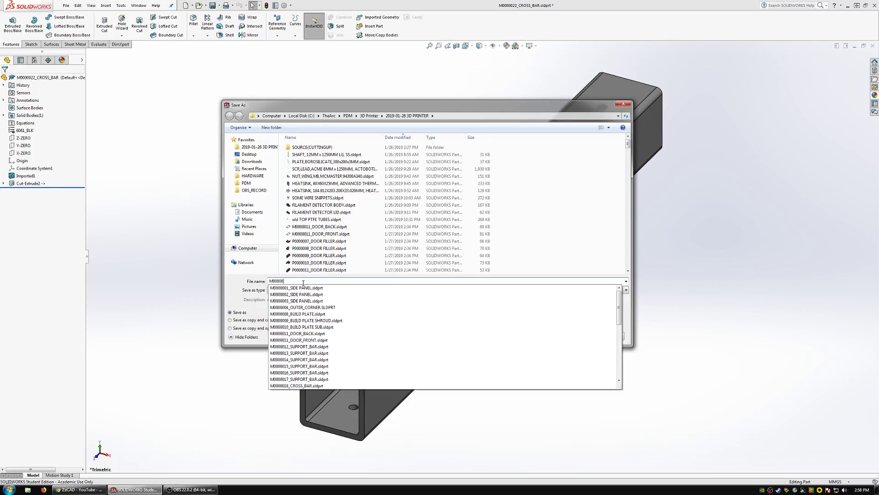
{"action": "type", "text": "41_CROSS_BAR.sldprt"}
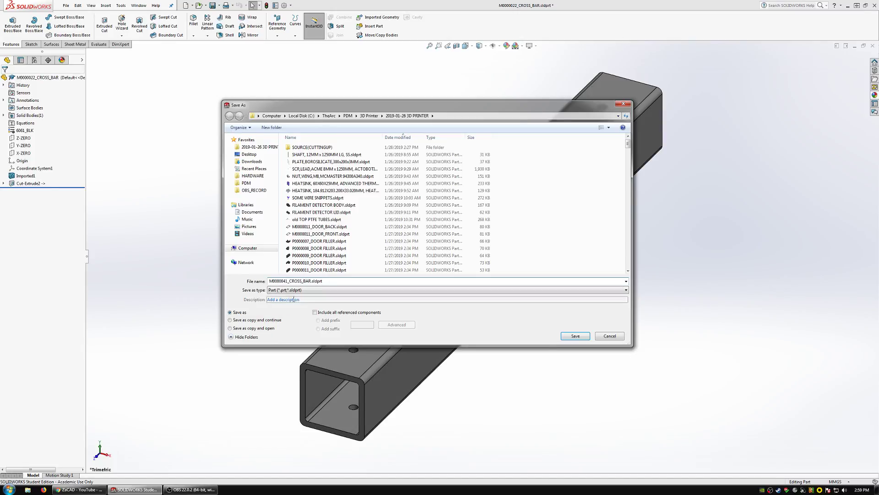
{"action": "left_click", "coordinate": [262, 328]}
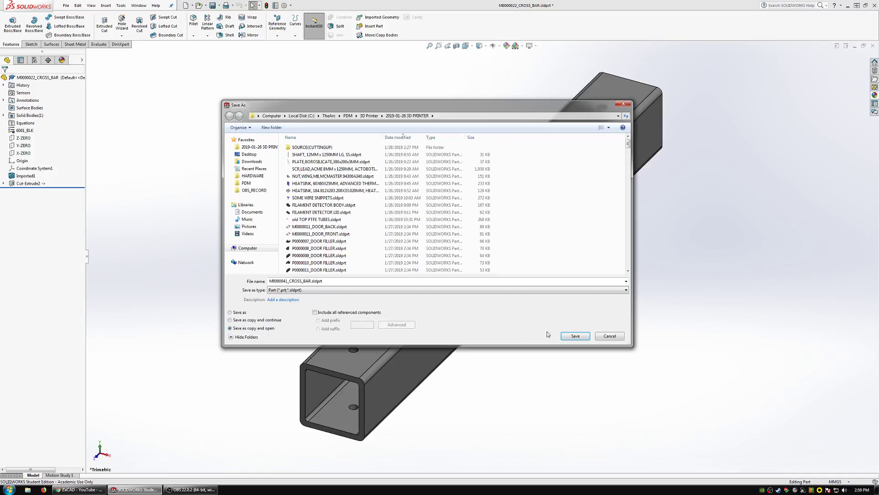
{"action": "left_click", "coordinate": [576, 336]}
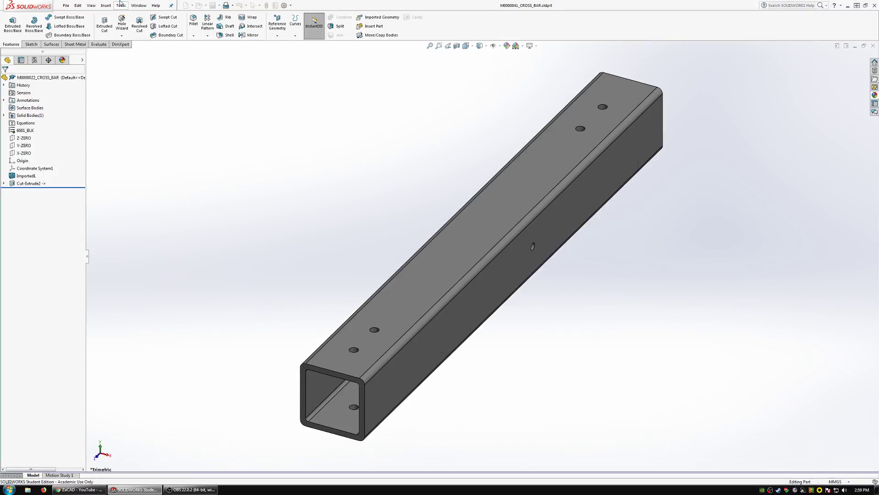
Delete the Cut-Extrude2 spool mounting hole from the M0000041_CROSS_BAR part.
{"action": "left_click", "coordinate": [34, 183]}
{"action": "key", "text": "Delete"}
{"action": "key", "text": "Return"}
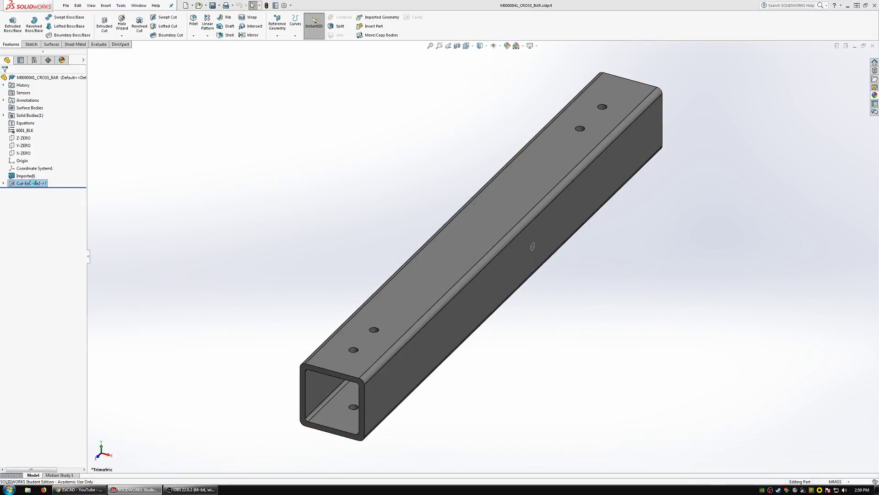
{"action": "left_click", "coordinate": [29, 183]}
{"action": "key", "text": "Delete"}
{"action": "key", "text": "Return"}
Return to the 3D printer assembly and replace only the two lower diagonal bars with M0000041_CROSS_BAR, re-attaching their mates.
{"action": "left_click", "coordinate": [139, 6]}
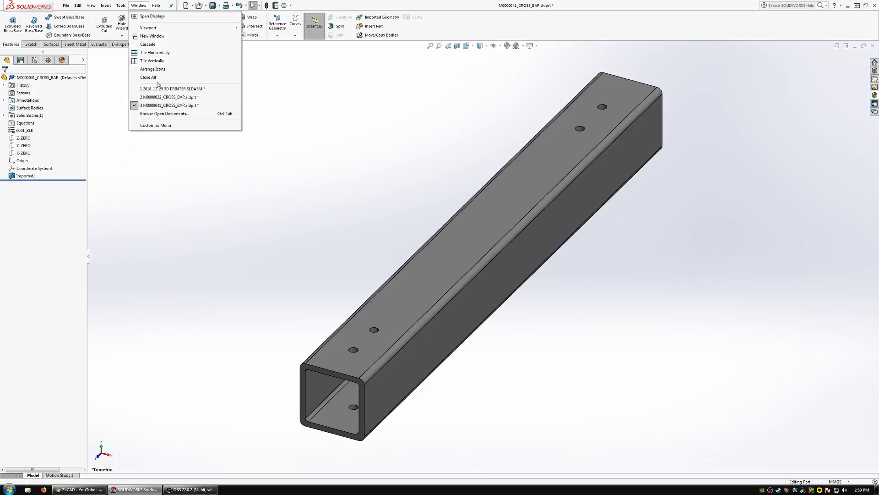
{"action": "left_click", "coordinate": [158, 88]}
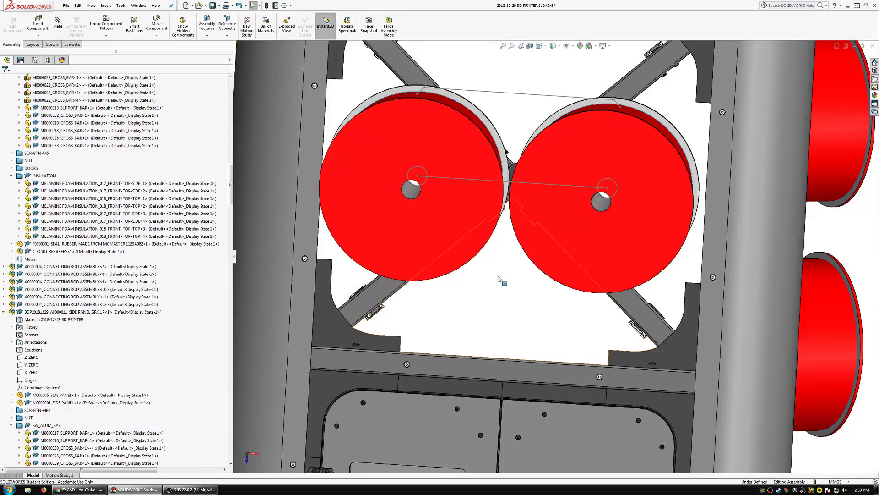
{"action": "left_click", "coordinate": [631, 299]}
{"action": "left_click", "coordinate": [380, 284], "text": "ctrl"}
{"action": "right_click", "coordinate": [380, 284]}
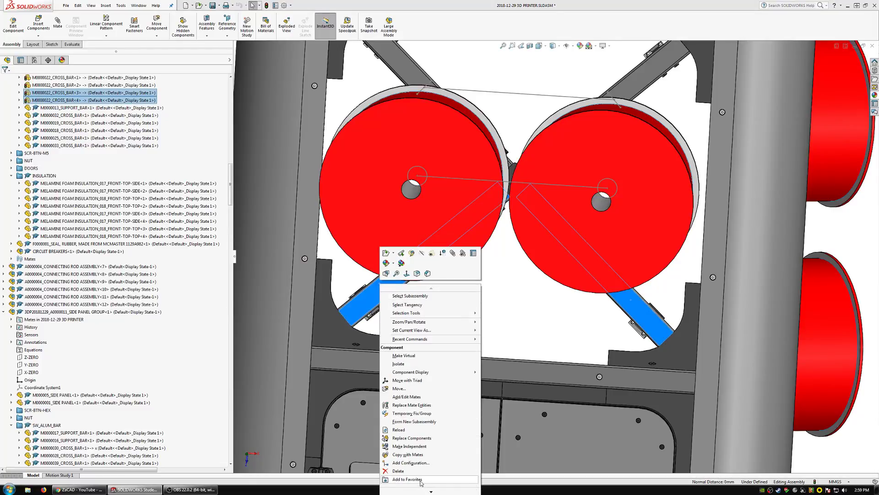
{"action": "left_click", "coordinate": [421, 439]}
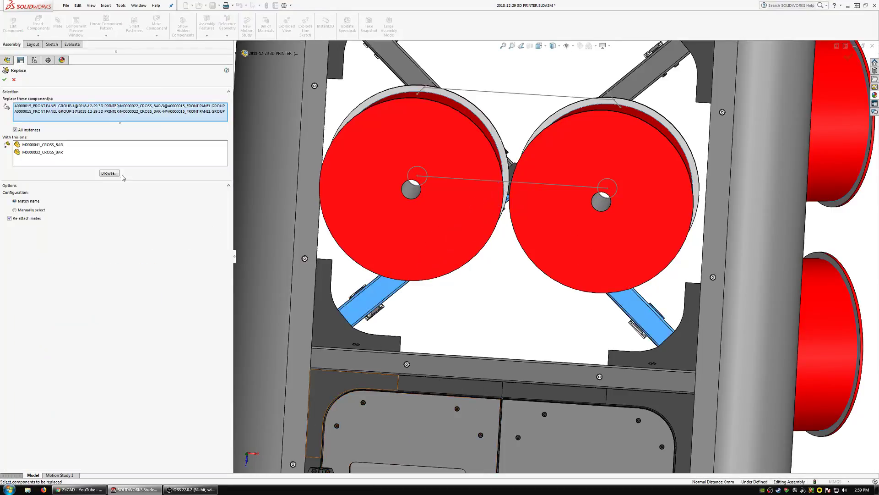
{"action": "left_click", "coordinate": [49, 147]}
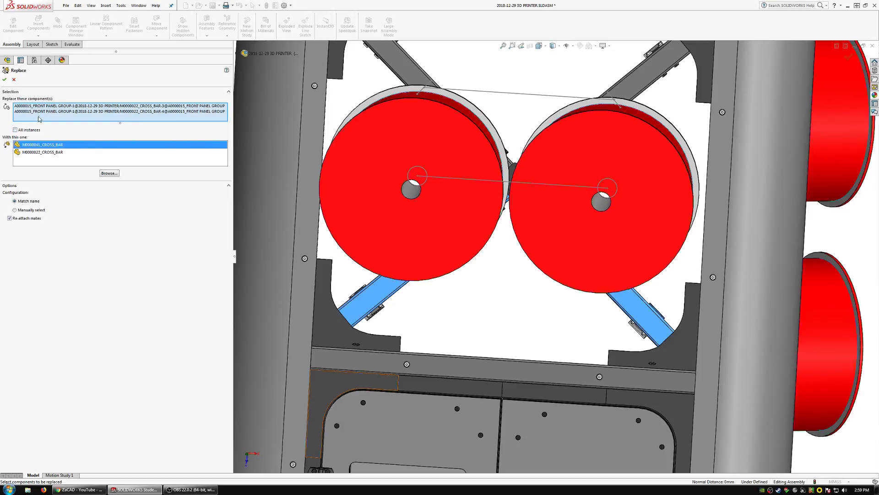
{"action": "left_click", "coordinate": [6, 80]}
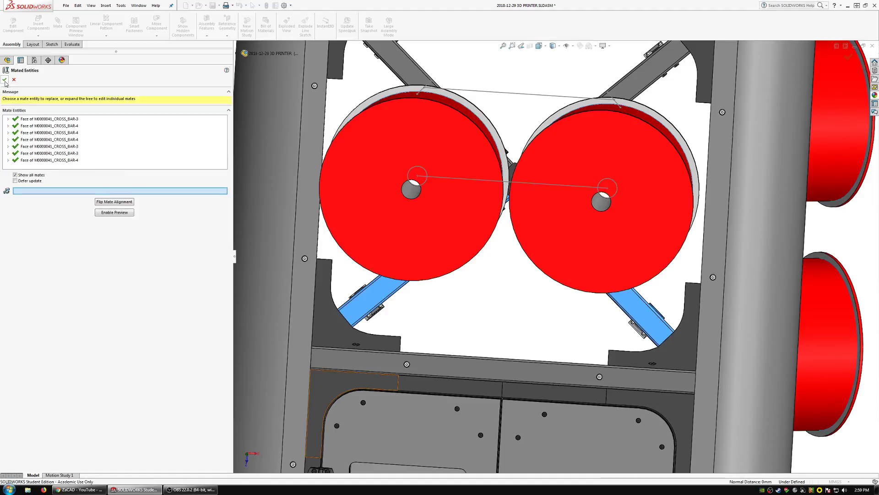
{"action": "left_click", "coordinate": [5, 80]}
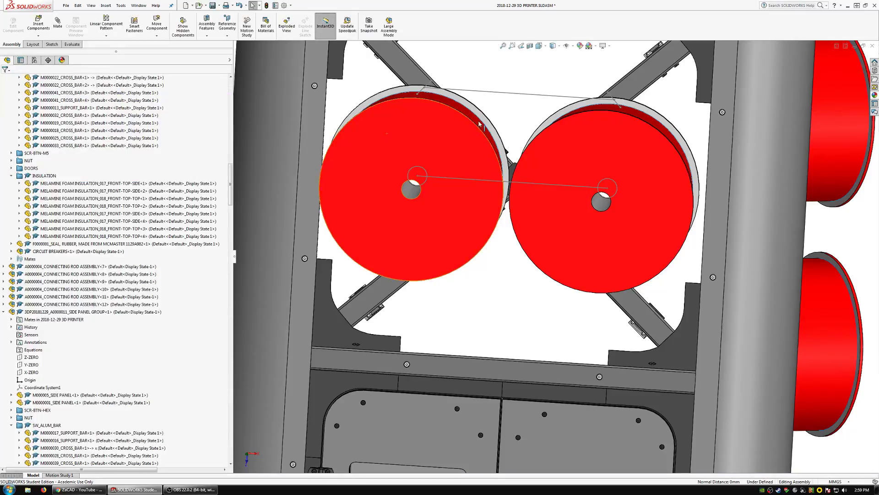
Examine the right upper diagonal bar and its position behind the front spool.
{"action": "scroll", "coordinate": [504, 160], "scroll_direction": "up", "scroll_amount": 2}
{"action": "scroll", "coordinate": [519, 181], "scroll_direction": "down", "scroll_amount": 4}
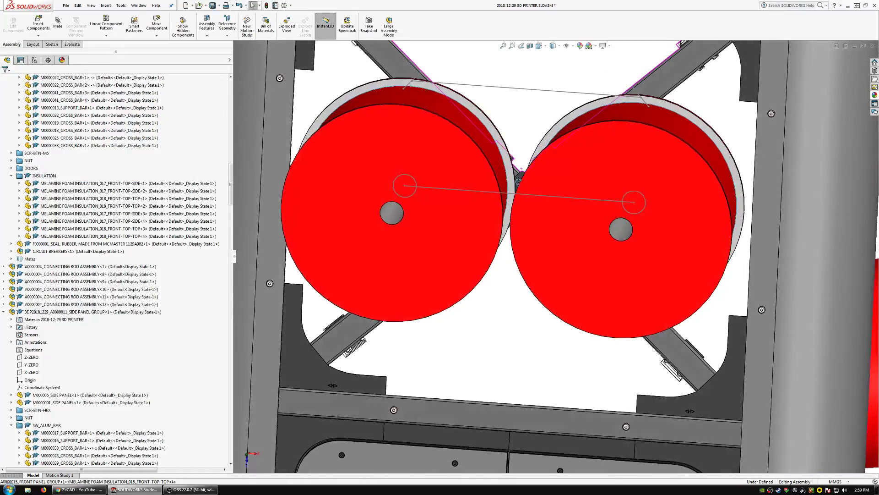
{"action": "scroll", "coordinate": [519, 181], "scroll_direction": "up", "scroll_amount": 3}
{"action": "scroll", "coordinate": [592, 214], "scroll_direction": "down", "scroll_amount": 4}
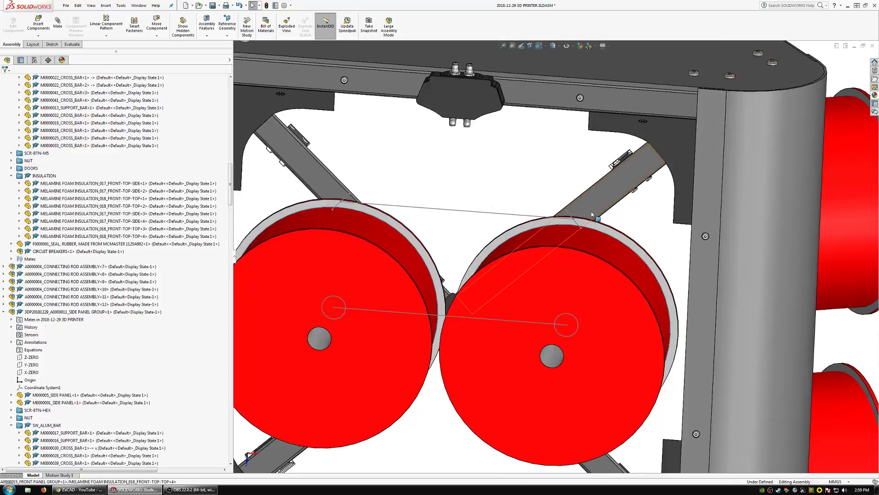
{"action": "left_click", "coordinate": [592, 214]}
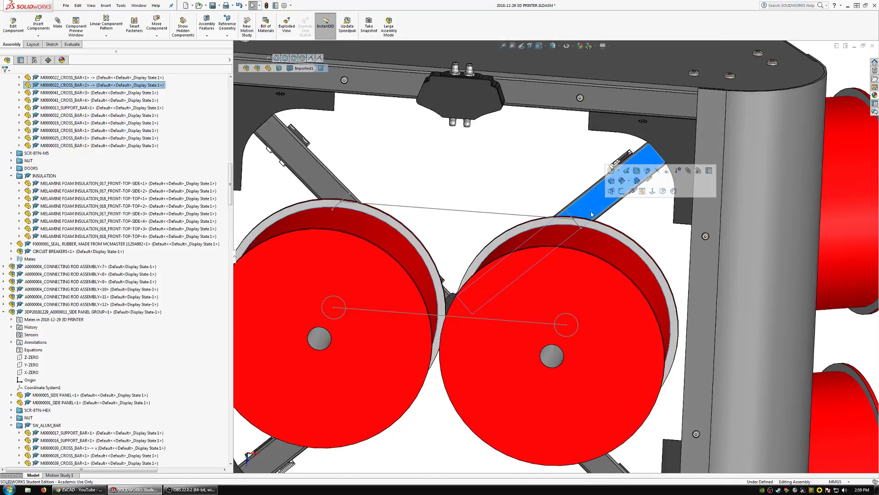
{"action": "scroll", "coordinate": [591, 214], "scroll_direction": "down", "scroll_amount": 4}
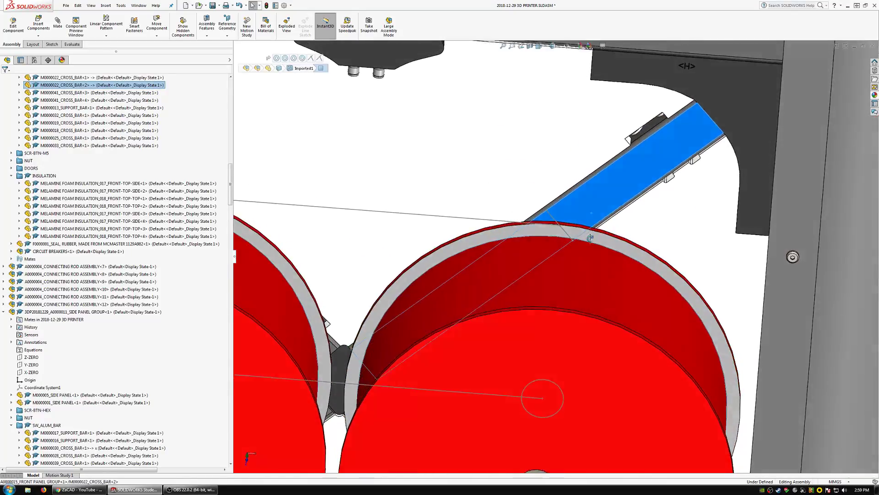
{"action": "scroll", "coordinate": [590, 237], "scroll_direction": "up", "scroll_amount": 5}
{"action": "scroll", "coordinate": [560, 275], "scroll_direction": "down", "scroll_amount": 3}
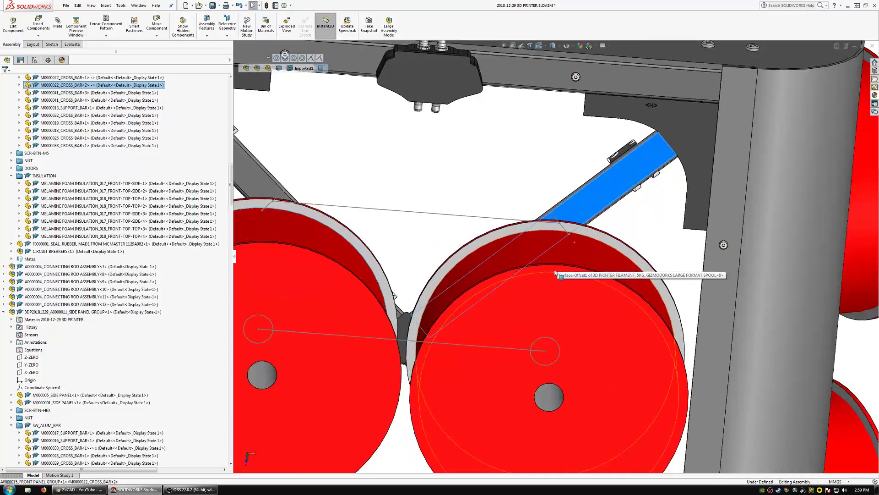
{"action": "scroll", "coordinate": [559, 275], "scroll_direction": "up", "scroll_amount": 5}
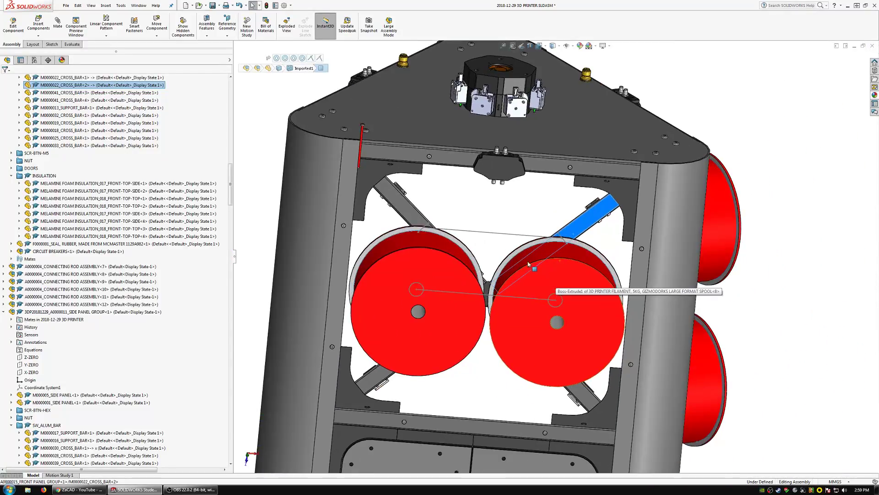
{"action": "scroll", "coordinate": [137, 115], "scroll_direction": "up", "scroll_amount": 15}
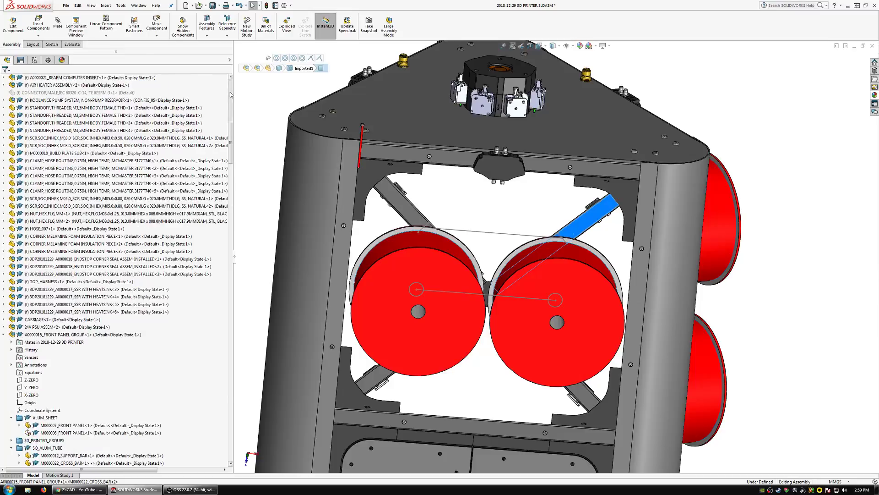
Break all external references listed for the top-level 3D printer assembly.
{"action": "right_click", "coordinate": [44, 77]}
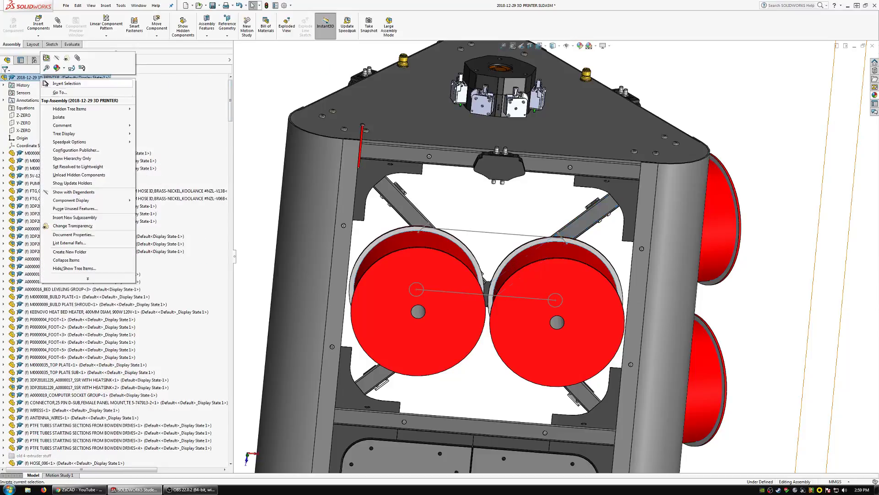
{"action": "left_click", "coordinate": [75, 243]}
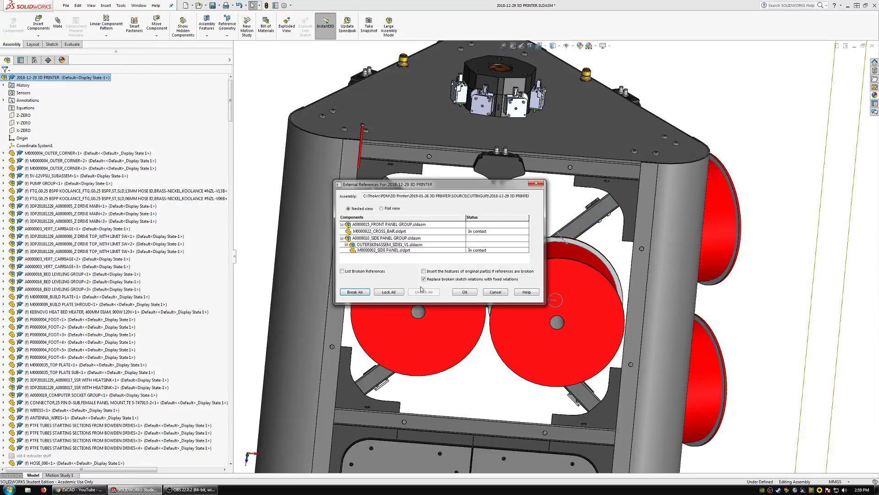
{"action": "left_click", "coordinate": [352, 293]}
{"action": "left_click", "coordinate": [487, 279]}
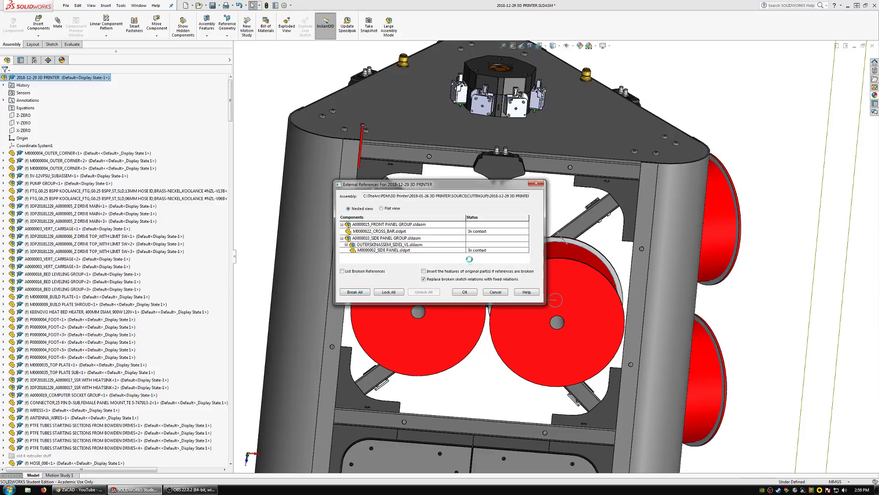
{"action": "left_click", "coordinate": [467, 294]}
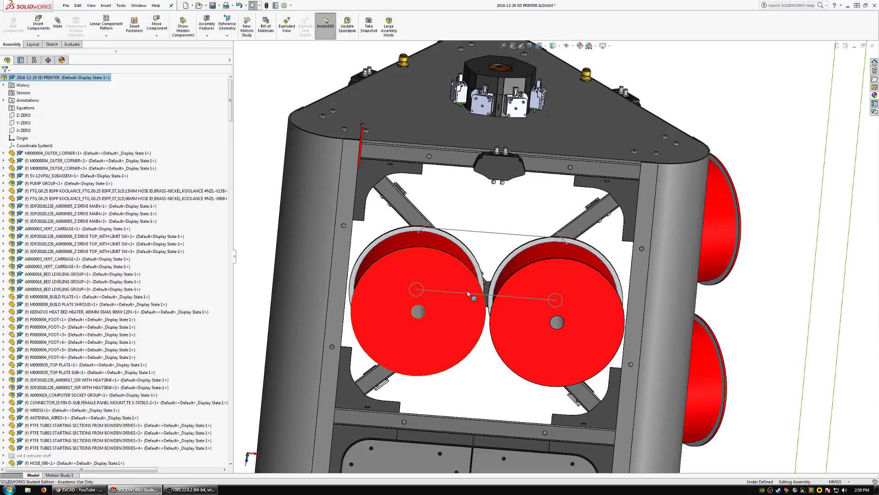
Delete the reference sketch Sketch1 from the top-level assembly.
{"action": "left_click_drag", "start_coordinate": [231, 115], "coordinate": [232, 456]}
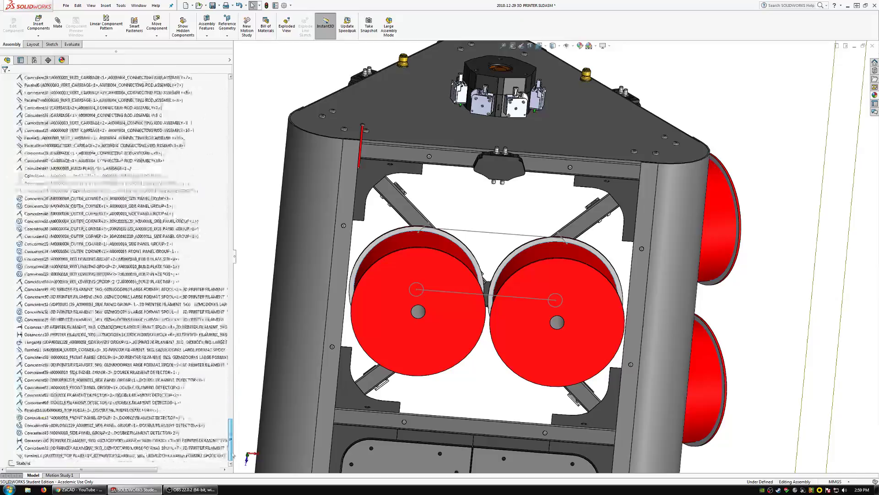
{"action": "left_click", "coordinate": [19, 464]}
{"action": "key", "text": "Delete"}
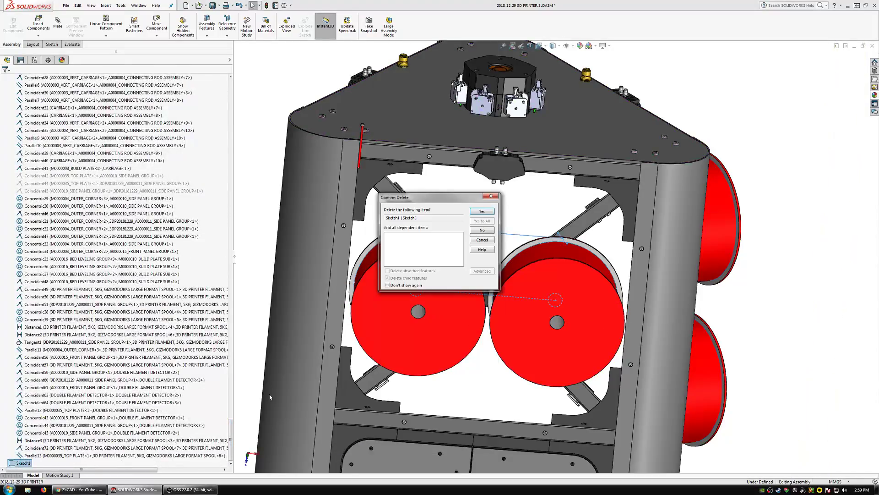
{"action": "key", "text": "Return"}
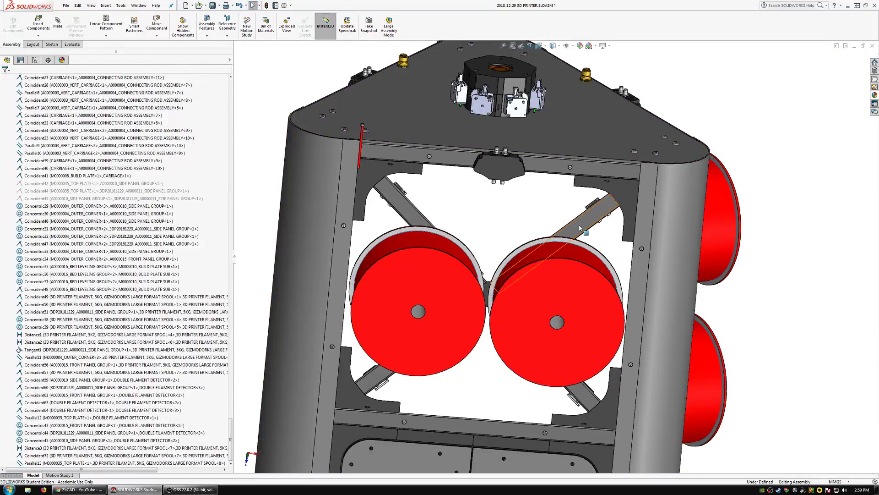
Move the front spools down to uncover the upper diagonal bars and select the right upper bar.
{"action": "left_click_drag", "start_coordinate": [562, 249], "coordinate": [554, 339]}
{"action": "scroll", "coordinate": [556, 235], "scroll_direction": "down", "scroll_amount": 3}
{"action": "left_click", "coordinate": [558, 265]}
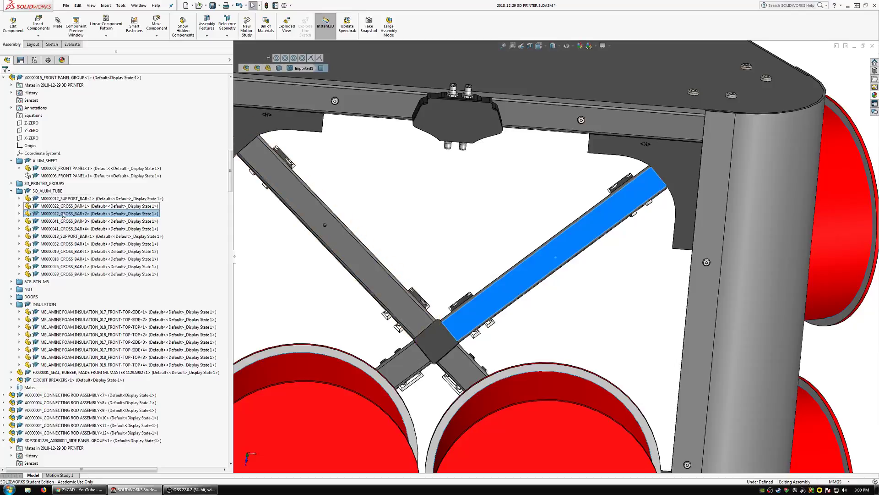
List the right upper diagonal bar's mates within the front panel group and select them all.
{"action": "left_click", "coordinate": [63, 214]}
{"action": "double_click", "coordinate": [63, 221]}
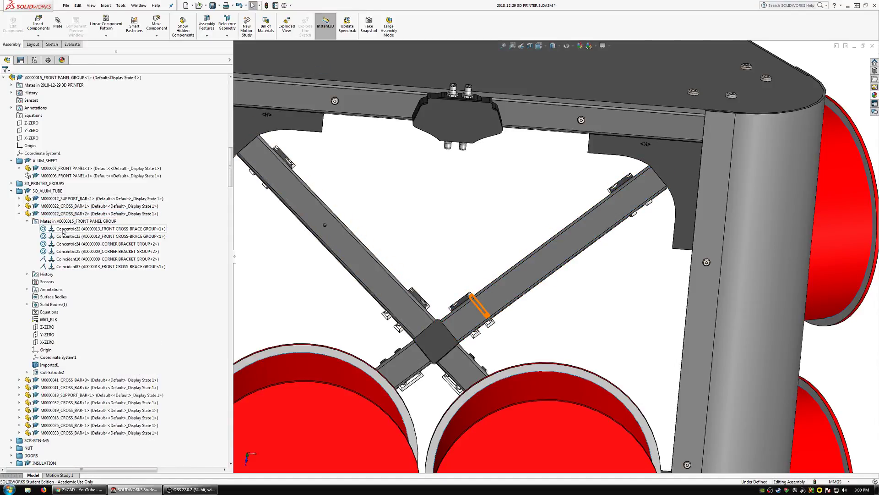
{"action": "left_click", "coordinate": [63, 230]}
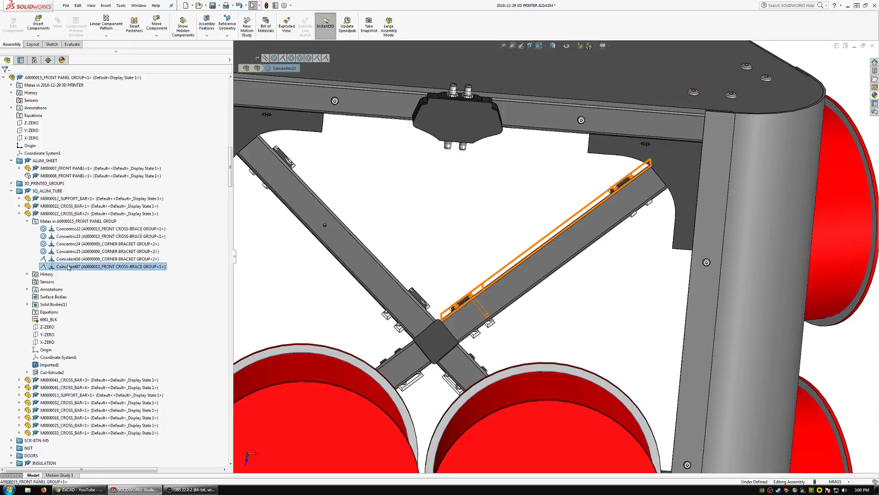
{"action": "left_click", "coordinate": [69, 266], "text": "shift"}
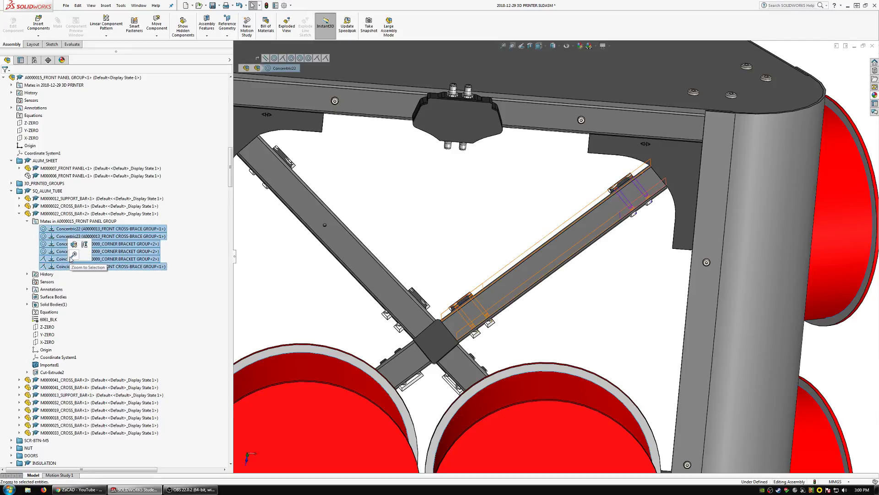
Open the A0000015_FRONT PANEL GROUP subassembly in its own window.
{"action": "scroll", "coordinate": [71, 229], "scroll_direction": "up", "scroll_amount": 5}
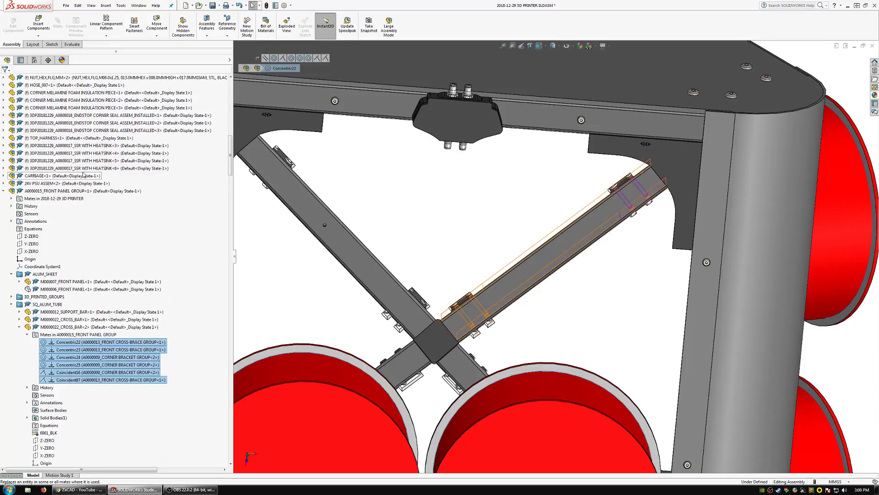
{"action": "left_click", "coordinate": [69, 191]}
{"action": "left_click", "coordinate": [63, 169]}
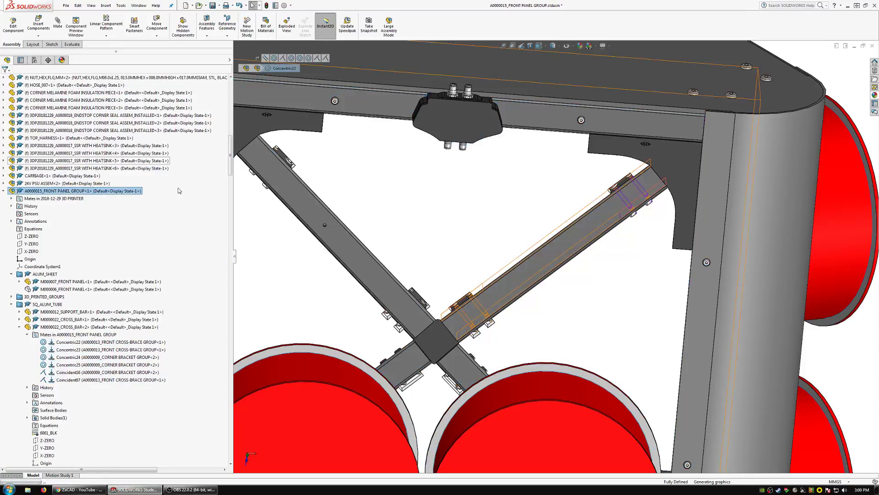
Hide the front panels in the front panel group to expose the diagonal cross bars.
{"action": "scroll", "coordinate": [474, 117], "scroll_direction": "down", "scroll_amount": 3}
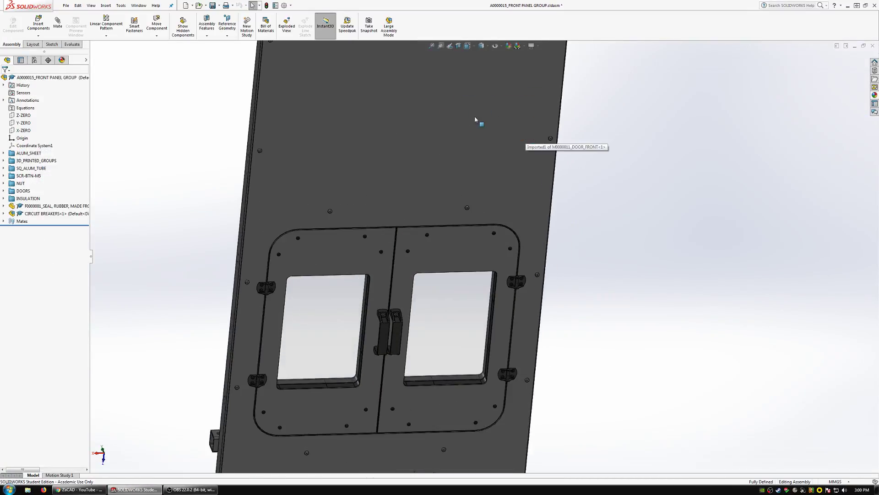
{"action": "left_click", "coordinate": [474, 116]}
{"action": "left_click", "coordinate": [535, 77]}
{"action": "scroll", "coordinate": [439, 172], "scroll_direction": "up", "scroll_amount": 4}
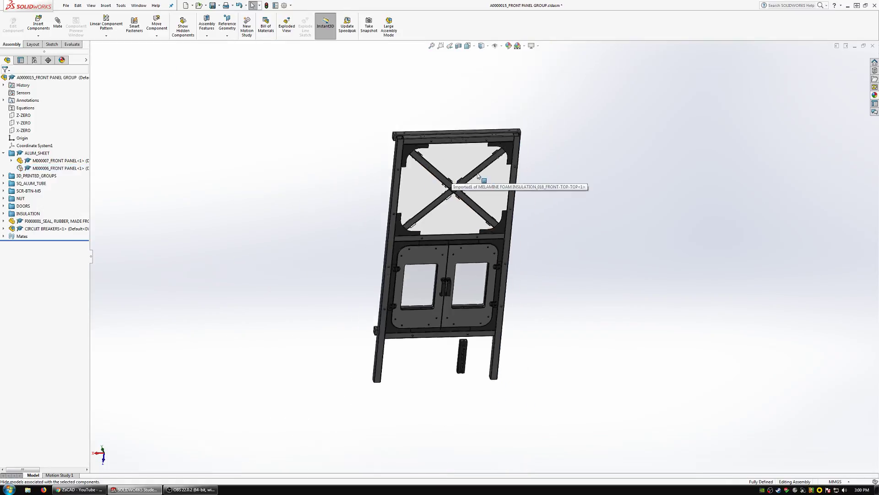
{"action": "scroll", "coordinate": [429, 160], "scroll_direction": "down", "scroll_amount": 6}
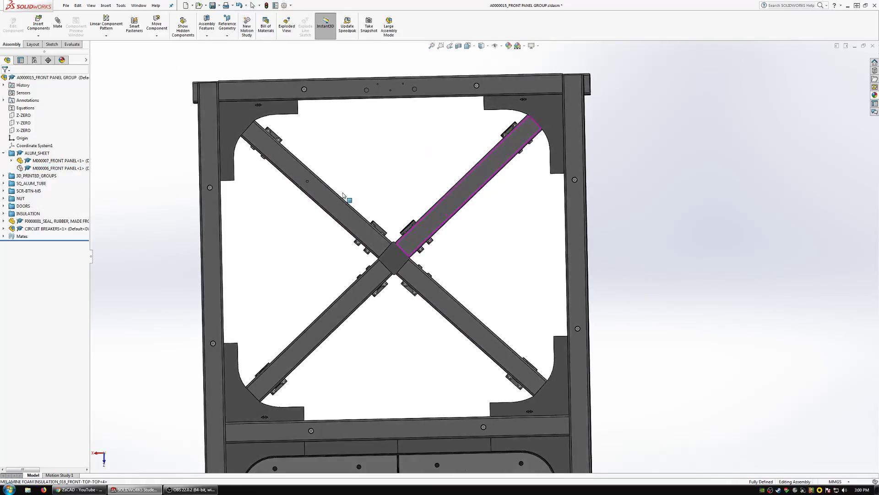
{"action": "scroll", "coordinate": [338, 192], "scroll_direction": "down", "scroll_amount": 3}
{"action": "scroll", "coordinate": [488, 229], "scroll_direction": "up", "scroll_amount": 5}
{"action": "middle_click_drag", "start_coordinate": [488, 229], "coordinate": [559, 251]}
{"action": "left_click", "coordinate": [557, 249]}
{"action": "left_click", "coordinate": [617, 210]}
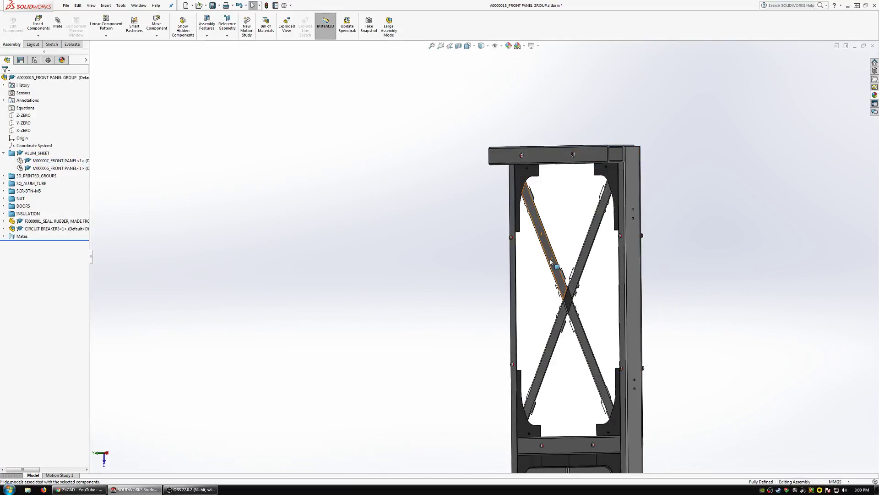
Suppress all six existing mates of the right upper diagonal bar, M0000022_CROSS_BAR<2>.
{"action": "scroll", "coordinate": [525, 235], "scroll_direction": "down", "scroll_amount": 2}
{"action": "middle_click_drag", "start_coordinate": [523, 236], "coordinate": [364, 247]}
{"action": "scroll", "coordinate": [519, 247], "scroll_direction": "down", "scroll_amount": 3}
{"action": "middle_click_drag", "start_coordinate": [519, 247], "coordinate": [521, 212]}
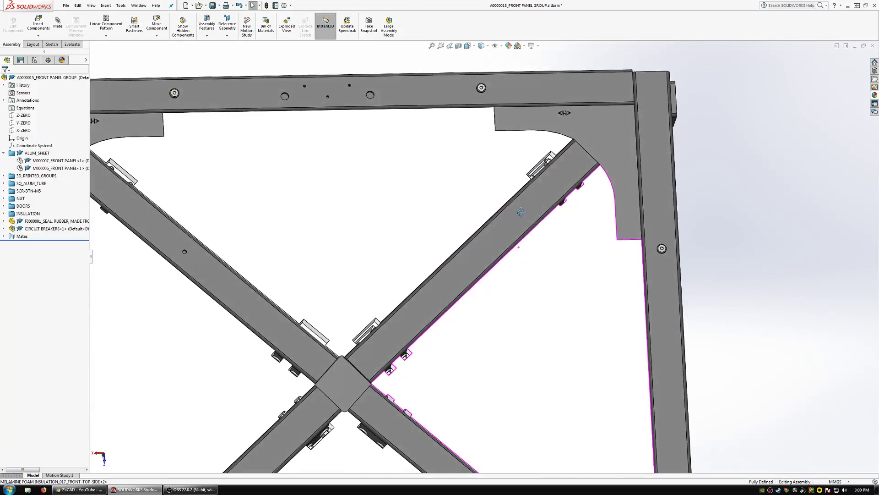
{"action": "left_click", "coordinate": [501, 239]}
{"action": "double_click", "coordinate": [40, 212]}
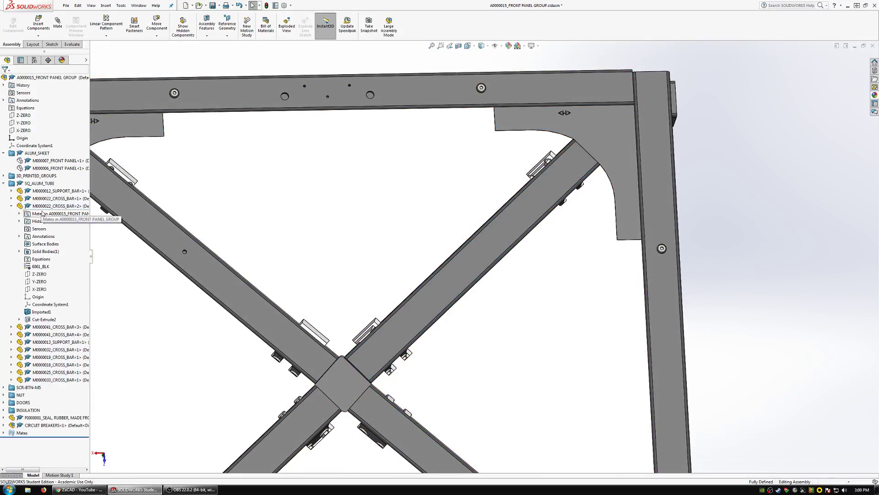
{"action": "left_click", "coordinate": [59, 221]}
{"action": "left_click", "coordinate": [47, 259], "text": "shift"}
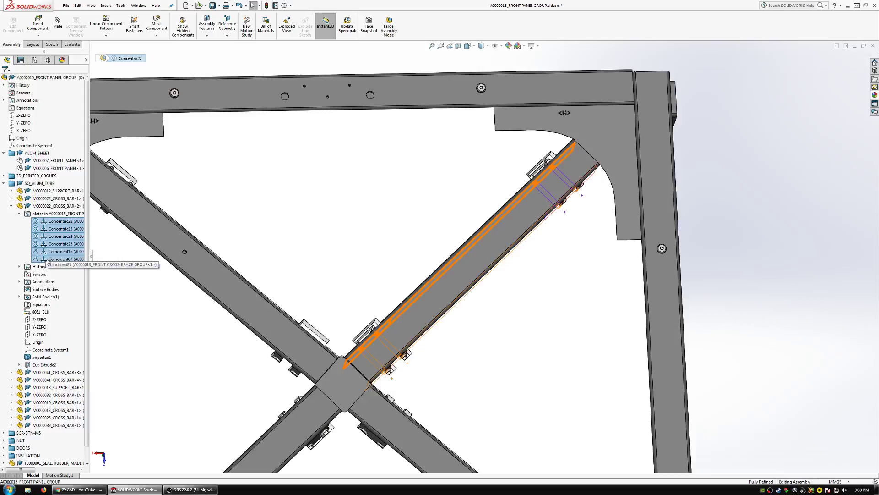
{"action": "right_click", "coordinate": [45, 222]}
{"action": "left_click", "coordinate": [62, 204]}
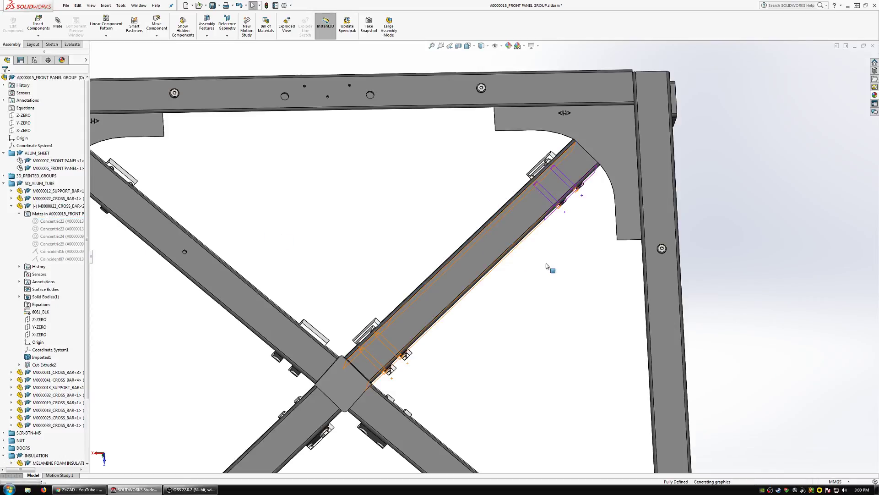
Move the freed right upper diagonal bar off its mounts and turn its spool hole towards the front.
{"action": "mouse_move", "coordinate": [500, 250]}
{"action": "left_mouse_down"}
{"action": "mouse_move", "coordinate": [442, 183]}
{"action": "mouse_move", "coordinate": [397, 92]}
{"action": "left_mouse_up"}
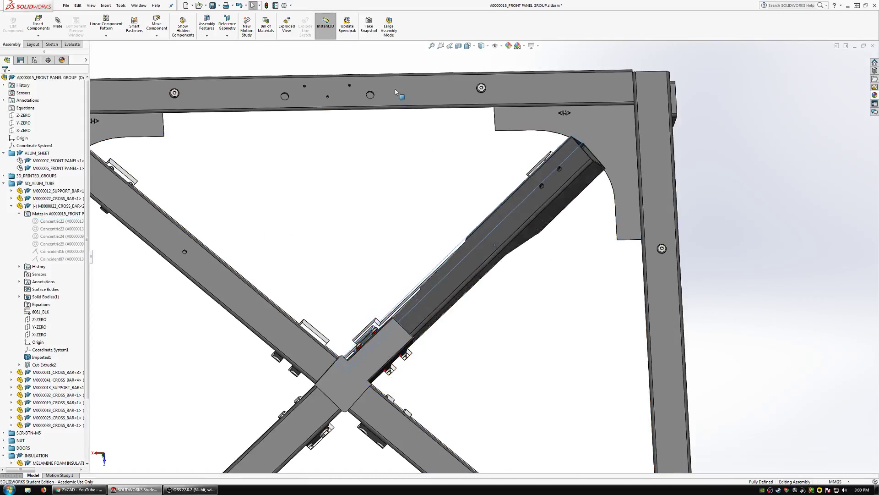
{"action": "mouse_move", "coordinate": [482, 255]}
{"action": "left_mouse_down"}
{"action": "mouse_move", "coordinate": [469, 157]}
{"action": "mouse_move", "coordinate": [412, 122]}
{"action": "mouse_move", "coordinate": [436, 98]}
{"action": "mouse_move", "coordinate": [448, 131]}
{"action": "left_mouse_up"}
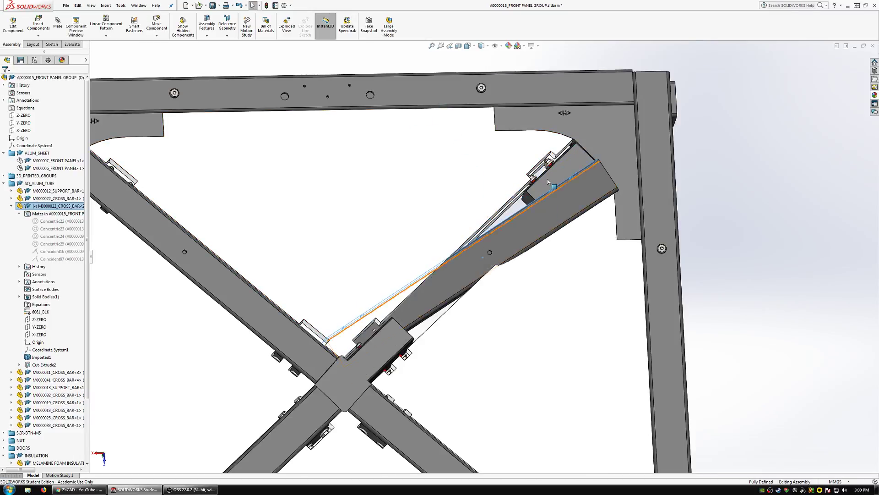
{"action": "scroll", "coordinate": [547, 179], "scroll_direction": "down", "scroll_amount": 6}
{"action": "middle_click_drag", "start_coordinate": [509, 207], "coordinate": [527, 251]}
Add a concentric mate between the bar's inner end hole and the corner bracket's inner bolt hole.
{"action": "left_click_drag", "start_coordinate": [555, 271], "coordinate": [565, 292]}
{"action": "left_click", "coordinate": [57, 23]}
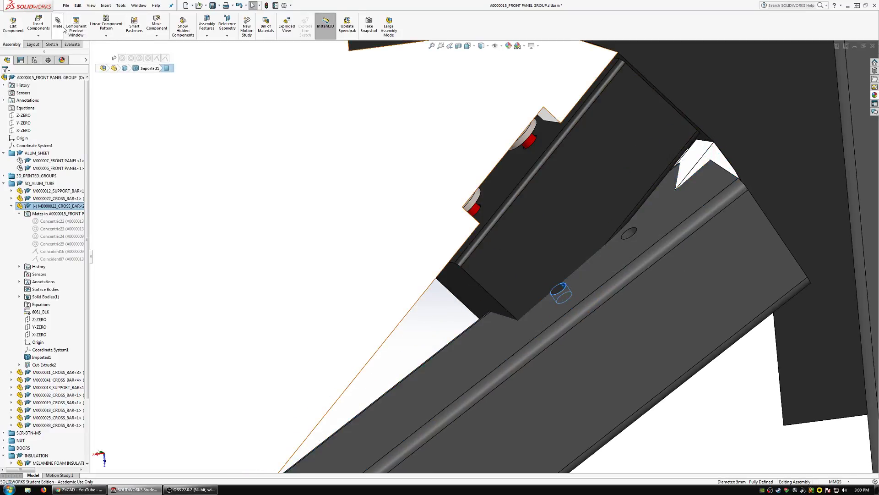
{"action": "scroll", "coordinate": [458, 201], "scroll_direction": "down", "scroll_amount": 3}
{"action": "scroll", "coordinate": [499, 214], "scroll_direction": "down", "scroll_amount": 3}
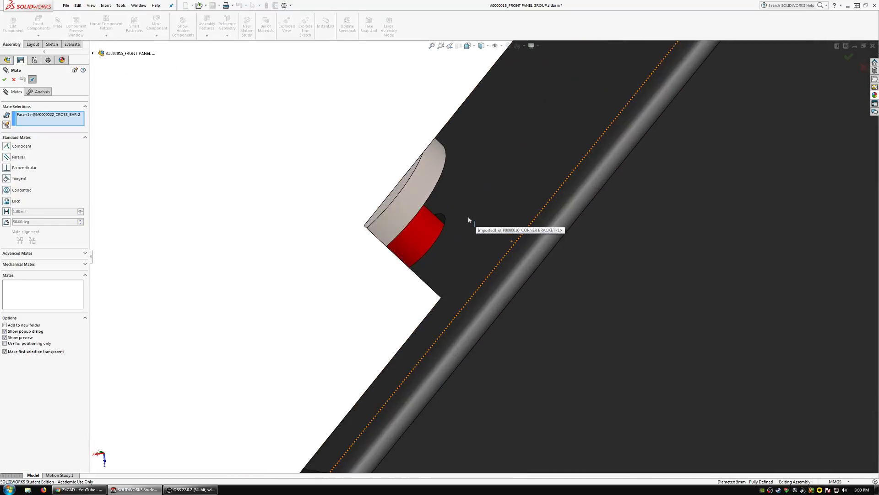
{"action": "left_click", "coordinate": [440, 220]}
{"action": "left_click", "coordinate": [432, 203]}
{"action": "scroll", "coordinate": [542, 251], "scroll_direction": "up", "scroll_amount": 6}
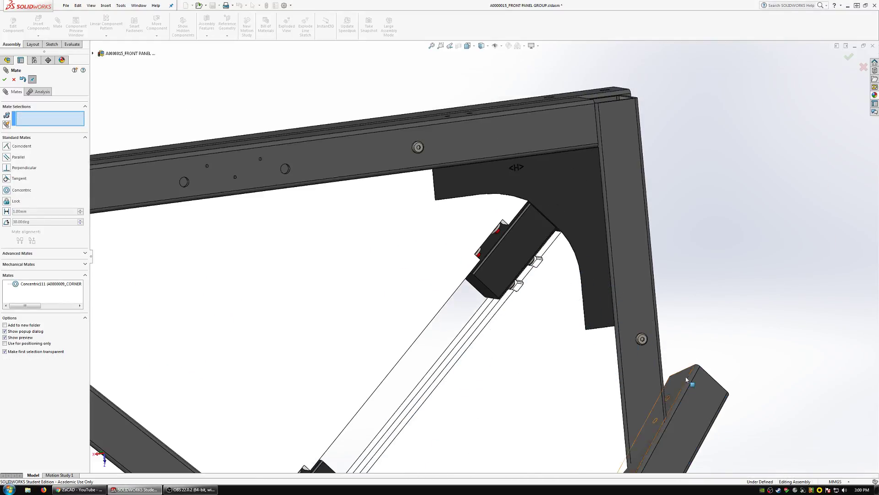
Add a second concentric mate between the bar's outer end hole and the bracket's outer bolt hole.
{"action": "scroll", "coordinate": [590, 366], "scroll_direction": "down", "scroll_amount": 4}
{"action": "left_click", "coordinate": [571, 372]}
{"action": "scroll", "coordinate": [542, 334], "scroll_direction": "up", "scroll_amount": 4}
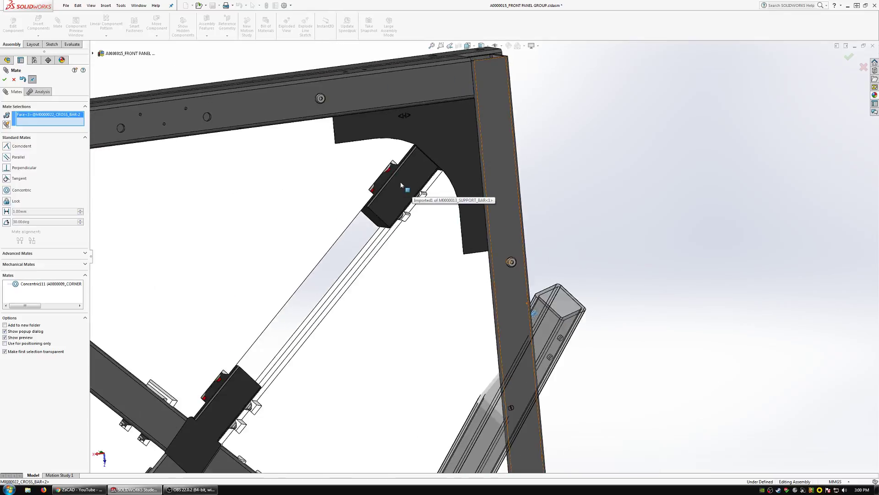
{"action": "scroll", "coordinate": [401, 181], "scroll_direction": "down", "scroll_amount": 6}
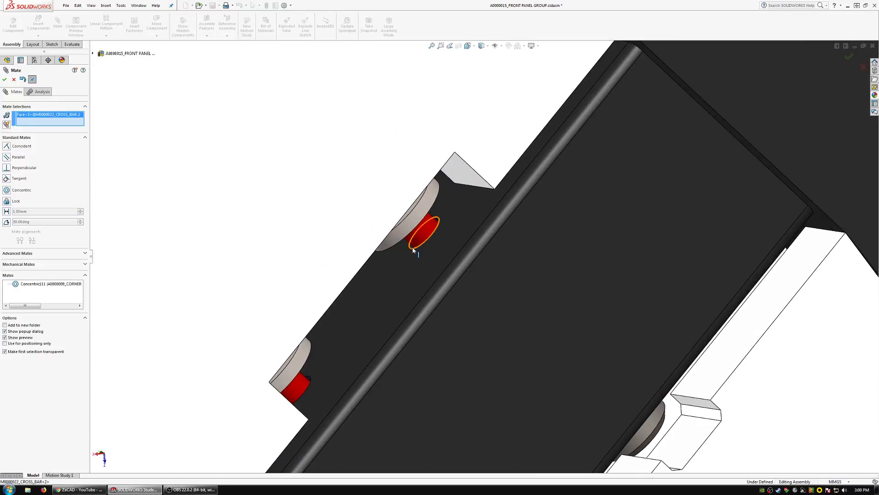
{"action": "left_click", "coordinate": [414, 249]}
{"action": "left_click", "coordinate": [404, 232]}
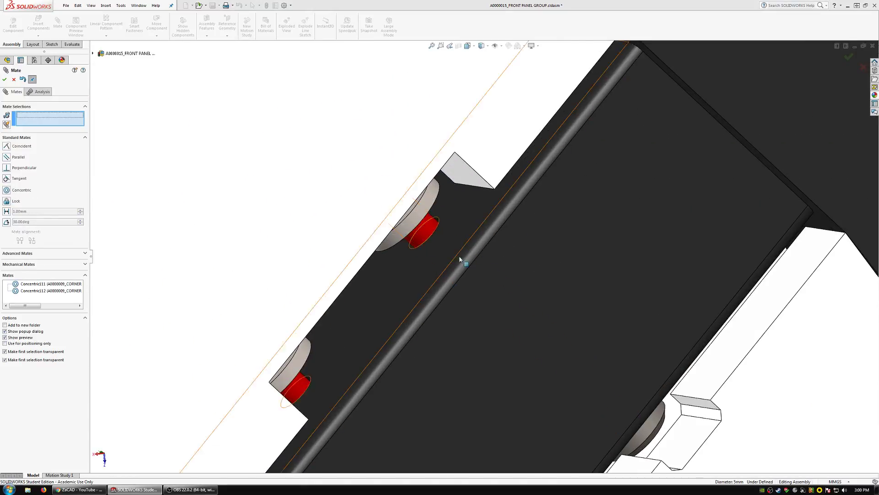
Add a coincident mate between the corner bracket's contact face and the bar's drilled side face, and finish mating.
{"action": "scroll", "coordinate": [458, 265], "scroll_direction": "up", "scroll_amount": 5}
{"action": "scroll", "coordinate": [467, 283], "scroll_direction": "down", "scroll_amount": 3}
{"action": "left_click", "coordinate": [469, 285]}
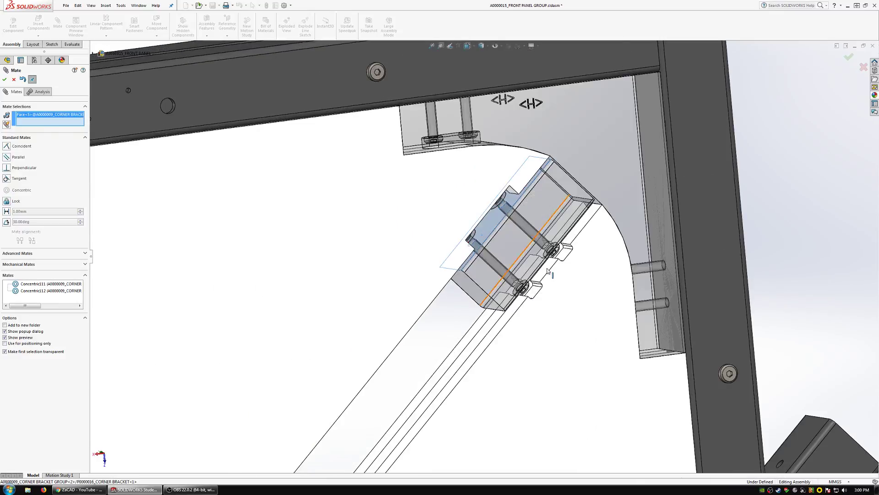
{"action": "scroll", "coordinate": [595, 348], "scroll_direction": "down", "scroll_amount": 5}
{"action": "left_click", "coordinate": [595, 348]}
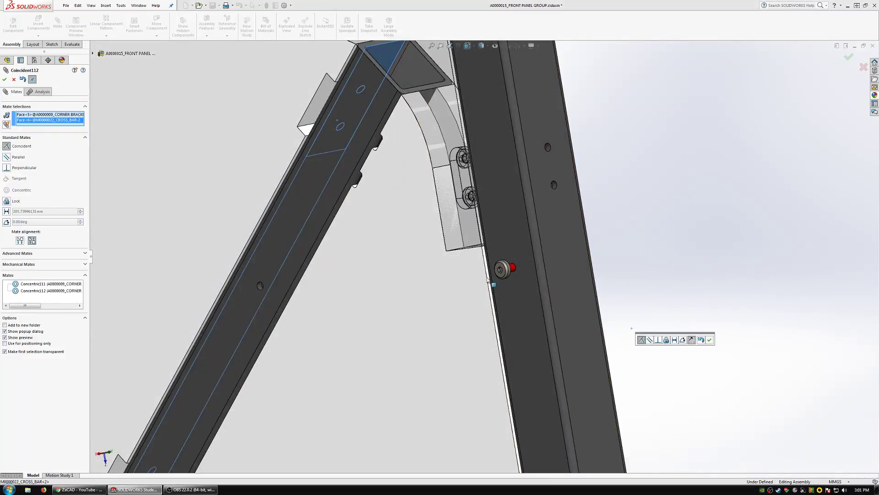
{"action": "left_click", "coordinate": [709, 339]}
{"action": "scroll", "coordinate": [488, 275], "scroll_direction": "up", "scroll_amount": 3}
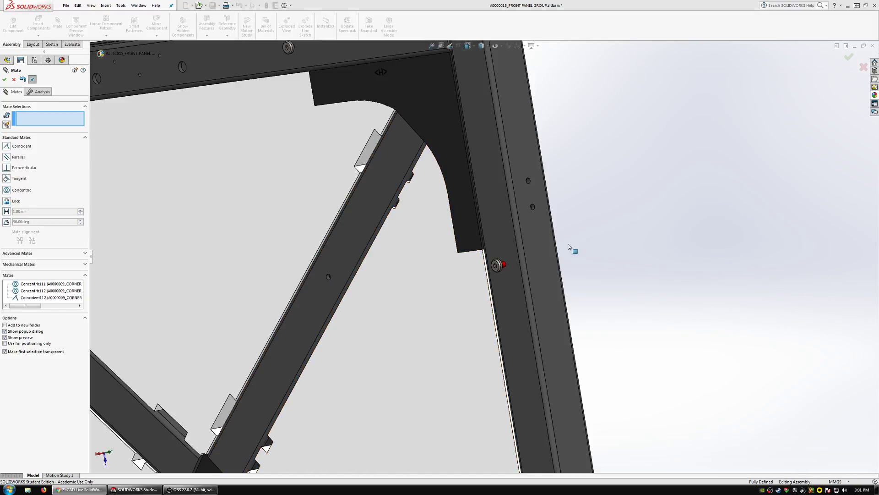
{"action": "scroll", "coordinate": [457, 253], "scroll_direction": "up", "scroll_amount": 4}
{"action": "middle_click_drag", "start_coordinate": [430, 267], "coordinate": [508, 280]}
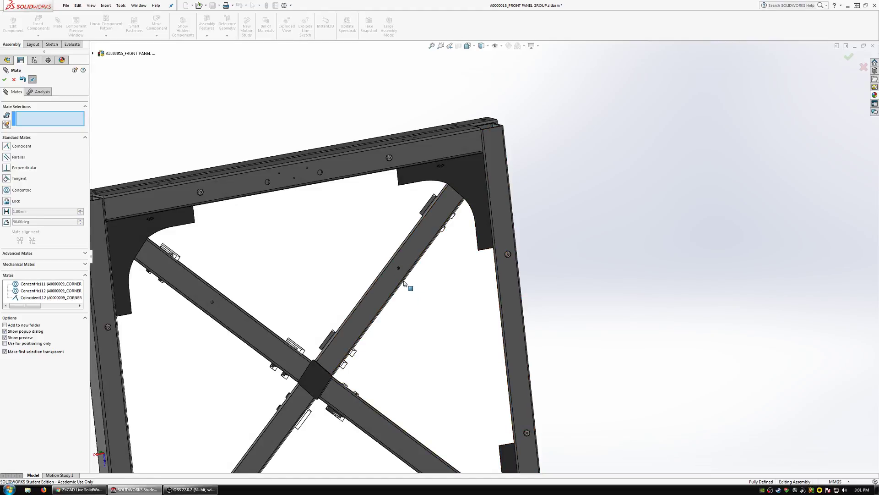
{"action": "scroll", "coordinate": [404, 281], "scroll_direction": "up", "scroll_amount": 2}
{"action": "left_click", "coordinate": [13, 79]}
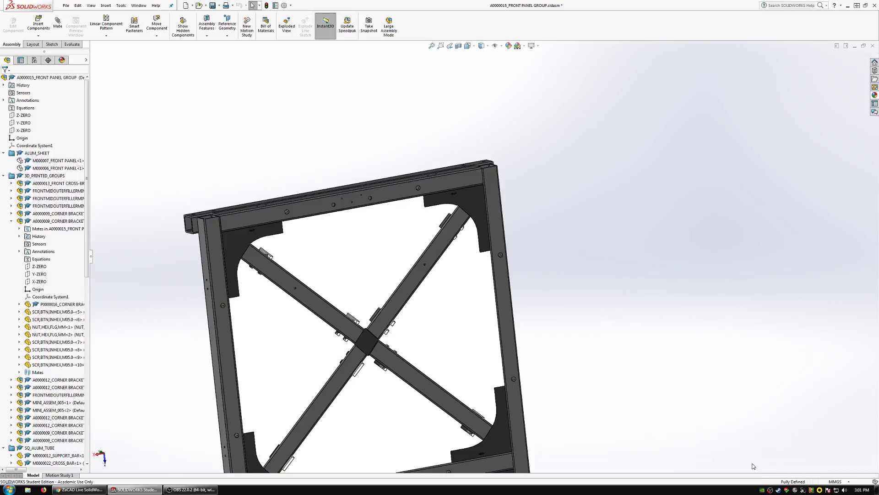
Show the whole front panel group with its dependents so the hidden panels are displayed again.
{"action": "right_click", "coordinate": [28, 78]}
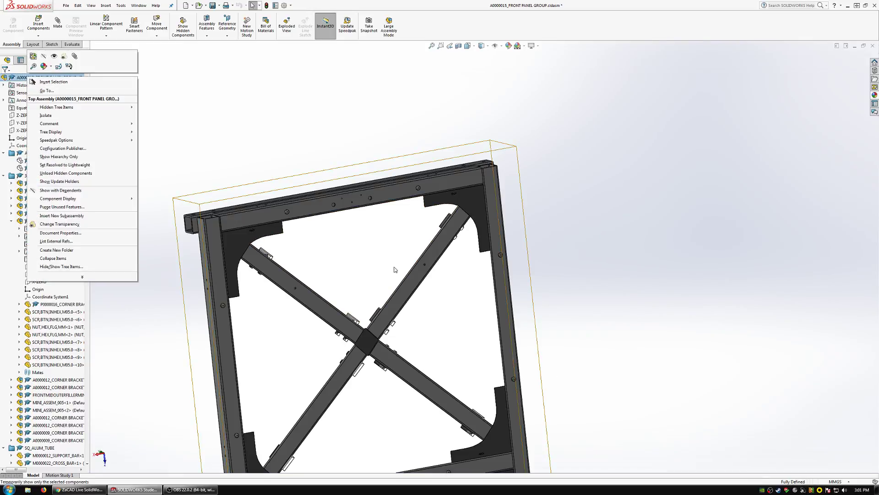
{"action": "left_click", "coordinate": [575, 288]}
{"action": "scroll", "coordinate": [401, 290], "scroll_direction": "down", "scroll_amount": 2}
{"action": "mouse_move", "coordinate": [402, 284]}
{"action": "middle_mouse_down"}
{"action": "mouse_move", "coordinate": [395, 234]}
{"action": "mouse_move", "coordinate": [375, 207]}
{"action": "mouse_move", "coordinate": [354, 215]}
{"action": "mouse_move", "coordinate": [298, 172]}
{"action": "middle_mouse_up"}
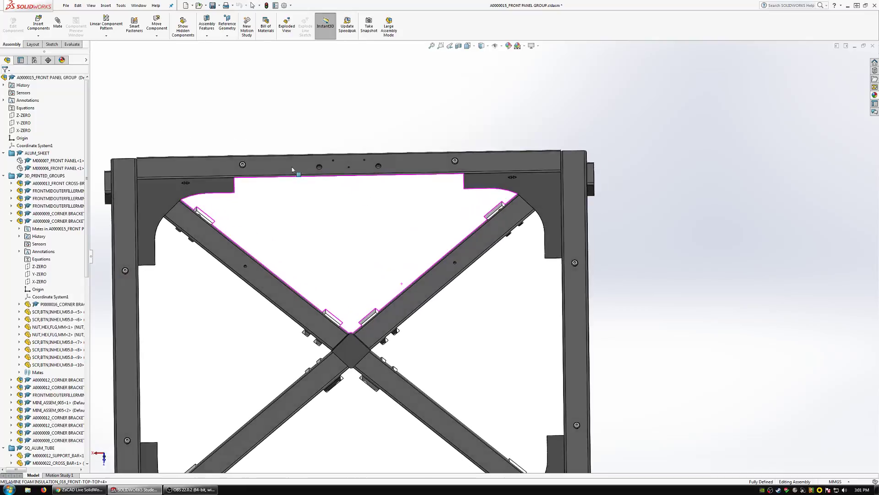
{"action": "right_click", "coordinate": [30, 78]}
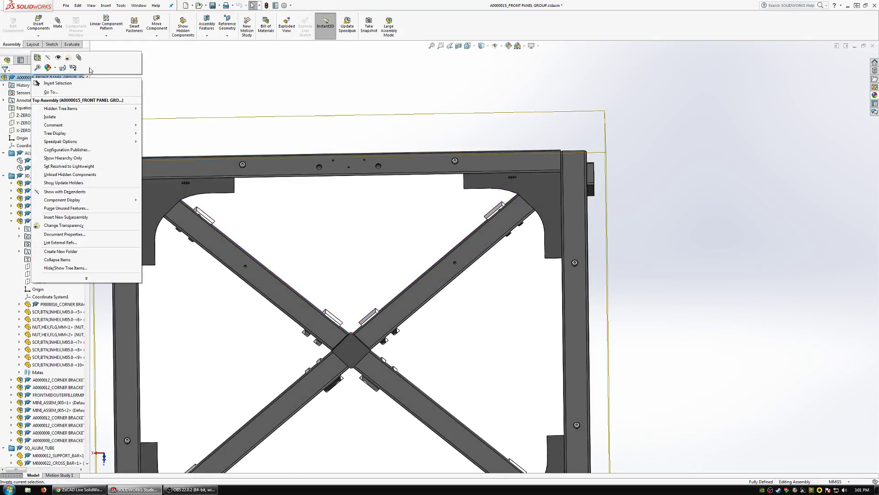
{"action": "left_click", "coordinate": [52, 191]}
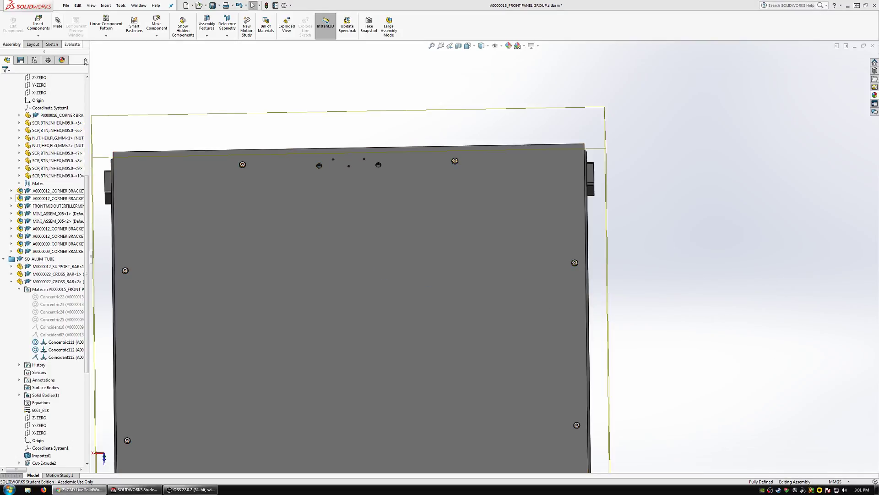
Edit the upper front panel M000006 in context and start a sketch on its front face.
{"action": "left_click", "coordinate": [178, 192]}
{"action": "left_click", "coordinate": [13, 26]}
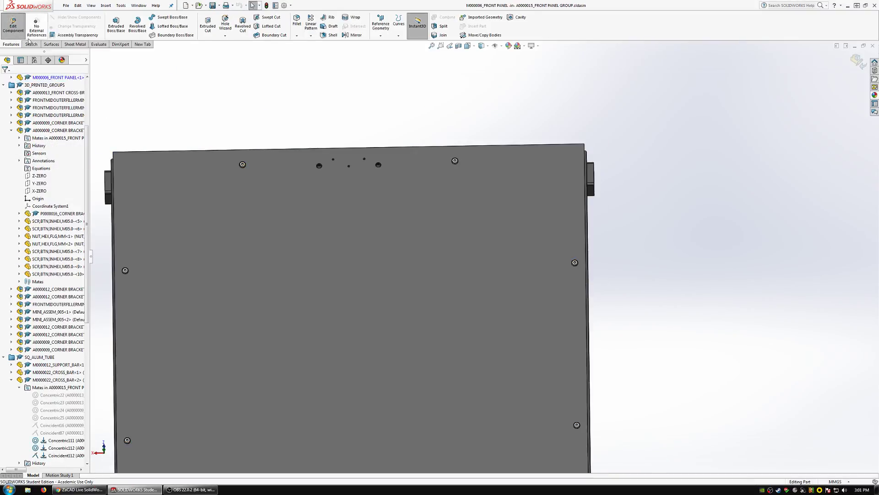
{"action": "left_click", "coordinate": [113, 21]}
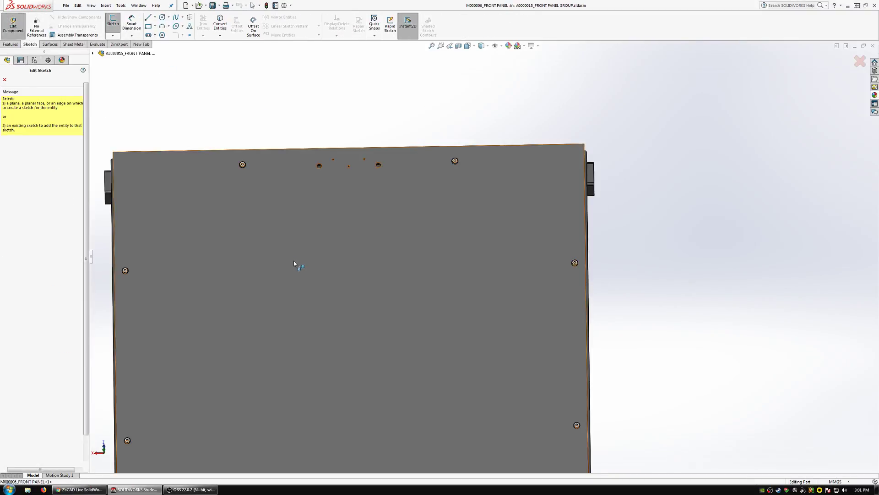
Hide the panel's Cavity3 body and convert the spool hole edges of both upper diagonal bars into the sketch.
{"action": "left_click", "coordinate": [243, 229]}
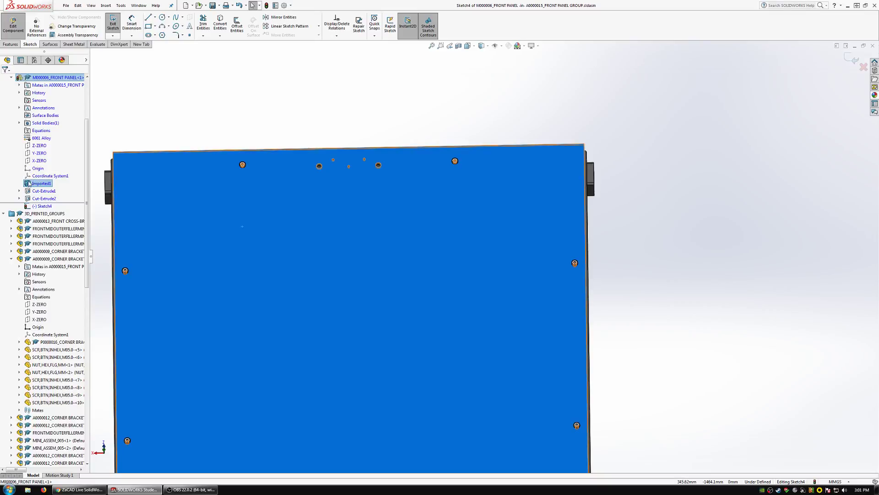
{"action": "double_click", "coordinate": [42, 123]}
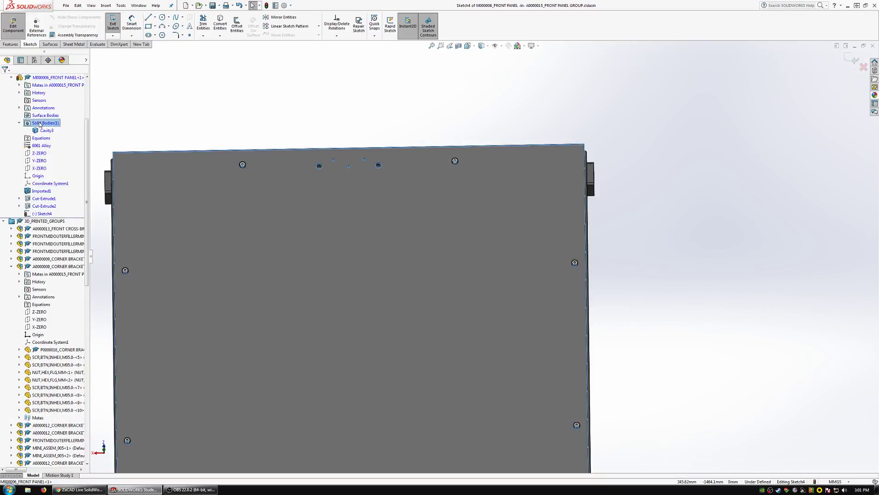
{"action": "left_click", "coordinate": [42, 131]}
{"action": "left_click", "coordinate": [47, 121]}
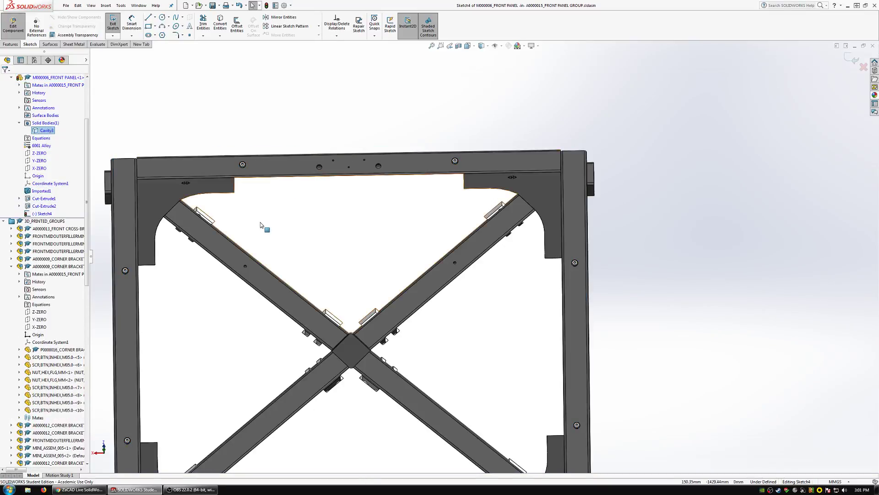
{"action": "left_click", "coordinate": [246, 266]}
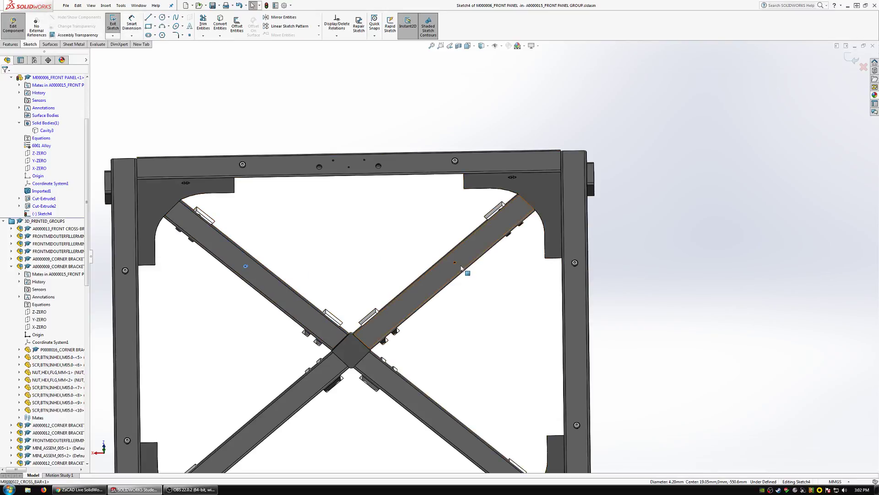
{"action": "left_click", "coordinate": [226, 24]}
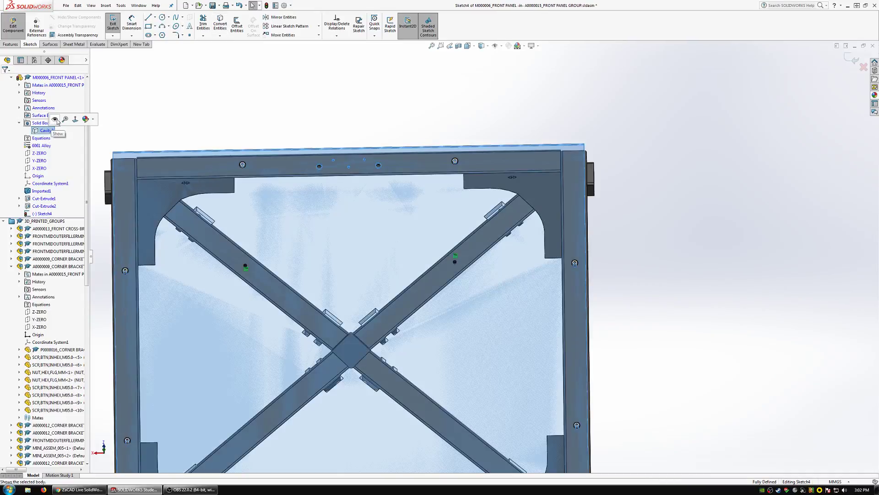
Show the Cavity3 body again and turn both converted hole circles into construction geometry.
{"action": "left_click", "coordinate": [46, 130]}
{"action": "scroll", "coordinate": [283, 275], "scroll_direction": "down", "scroll_amount": 1}
{"action": "left_click", "coordinate": [238, 97]}
{"action": "key", "text": "ctrl+a"}
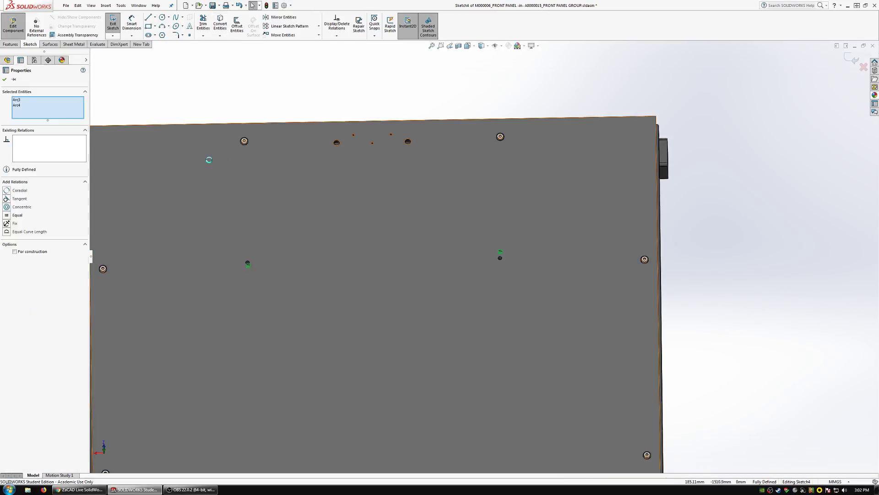
{"action": "left_click", "coordinate": [175, 100]}
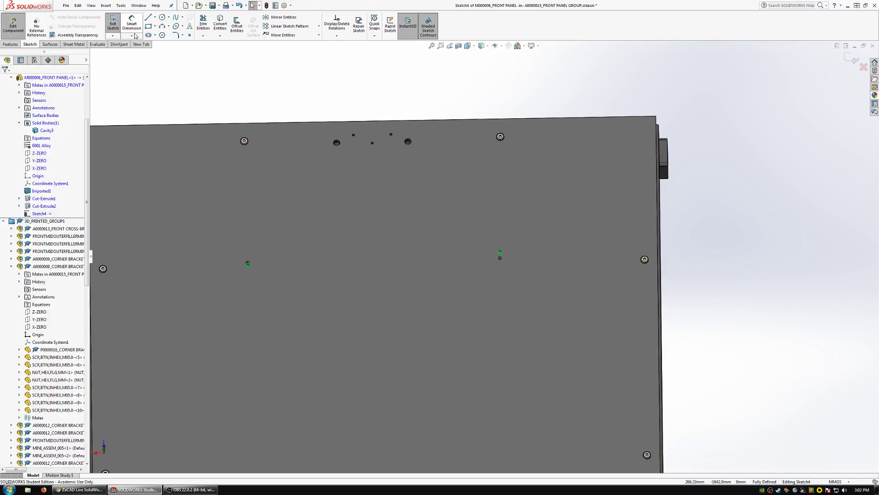
Draw two circles, about 156 mm and 285 mm in diameter, centred on the two converted spool hole centres.
{"action": "left_click", "coordinate": [162, 20]}
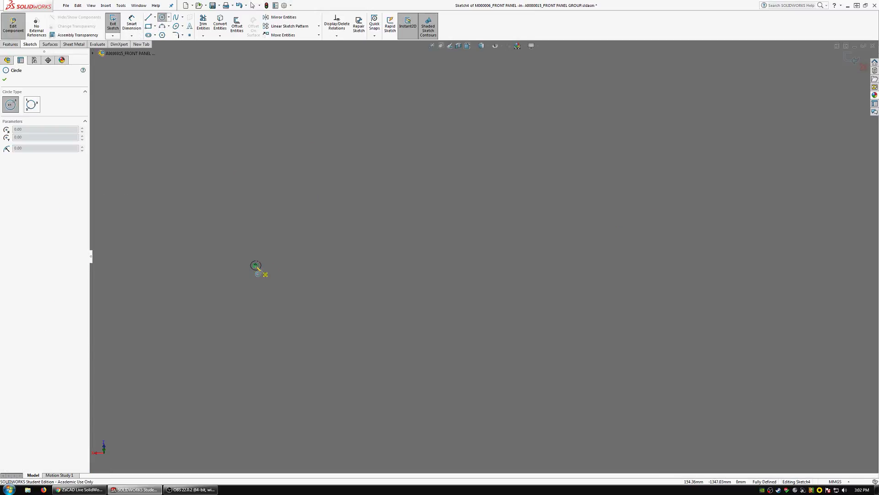
{"action": "left_click", "coordinate": [256, 266]}
{"action": "left_click", "coordinate": [452, 282]}
{"action": "scroll", "coordinate": [431, 287], "scroll_direction": "up", "scroll_amount": 8}
{"action": "scroll", "coordinate": [633, 281], "scroll_direction": "down", "scroll_amount": 3}
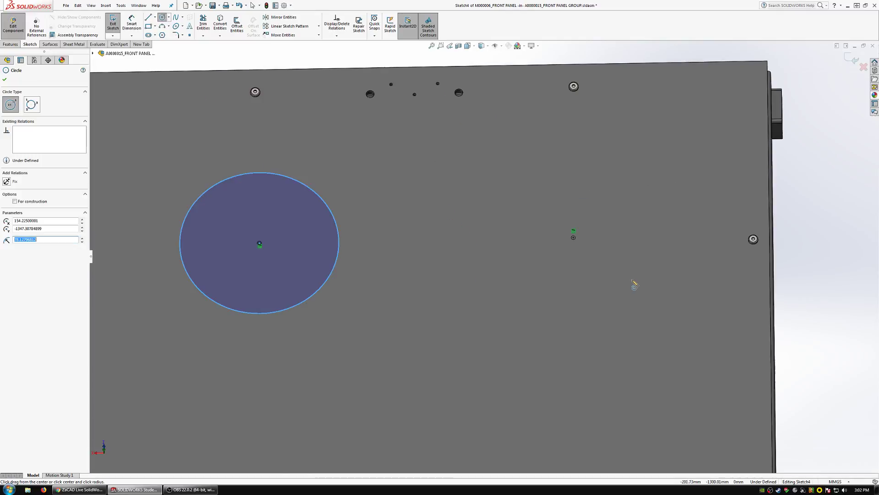
{"action": "left_click", "coordinate": [573, 238]}
{"action": "left_click", "coordinate": [429, 270]}
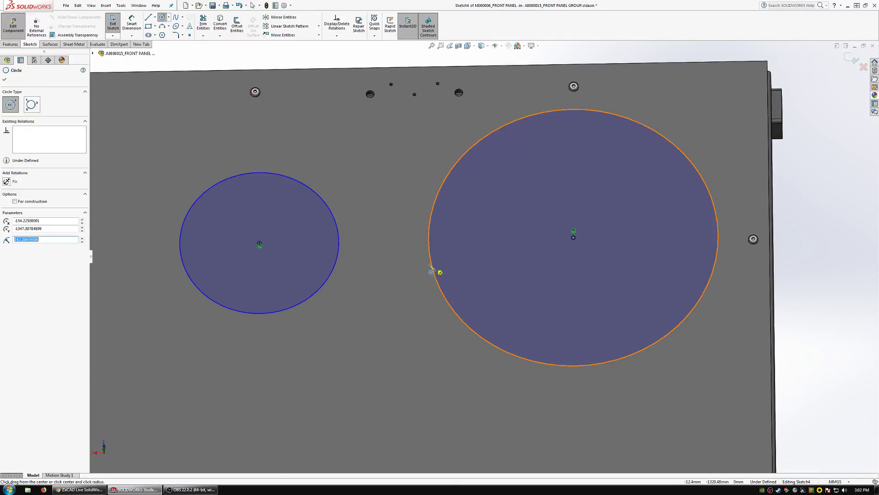
Add an equal relation between the two circles drawn on the spool hole centres.
{"action": "key", "text": "Escape"}
{"action": "left_click", "coordinate": [329, 288], "text": "ctrl"}
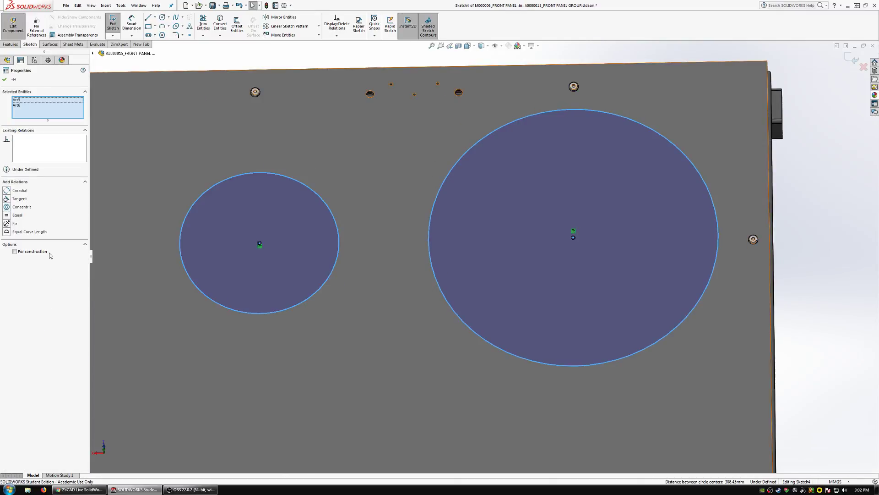
{"action": "left_click", "coordinate": [16, 216]}
{"action": "key", "text": "Escape"}
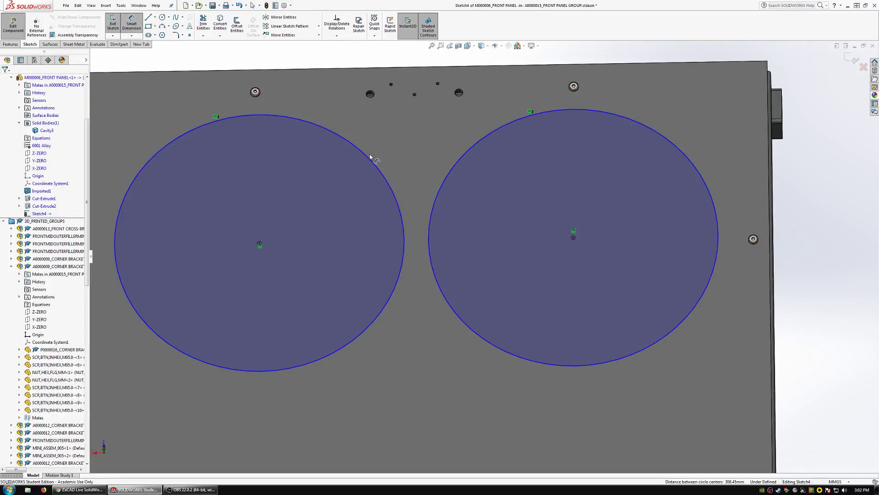
Dimension one of the equal circles with a diameter of 5 mm.
{"action": "left_click", "coordinate": [374, 163]}
{"action": "scroll", "coordinate": [388, 178], "scroll_direction": "up", "scroll_amount": 5}
{"action": "left_click", "coordinate": [401, 99]}
{"action": "type", "text": "280"}
{"action": "key", "text": "Return"}
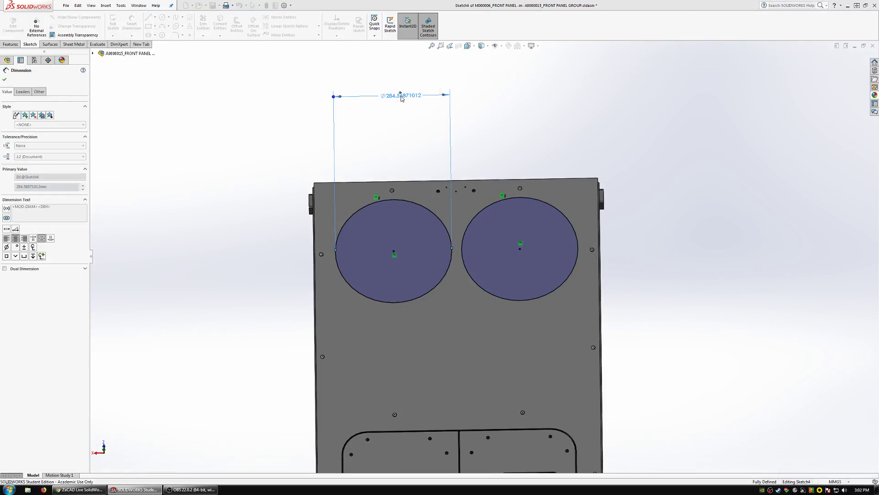
{"action": "scroll", "coordinate": [456, 266], "scroll_direction": "down", "scroll_amount": 5}
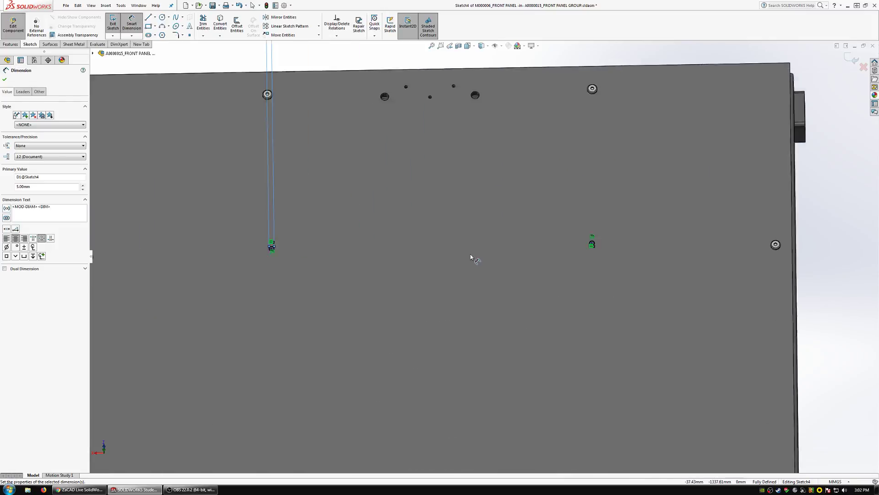
Add a driven dimension between the centres of the two 5 mm circles, placed above the panel.
{"action": "left_click", "coordinate": [185, 246]}
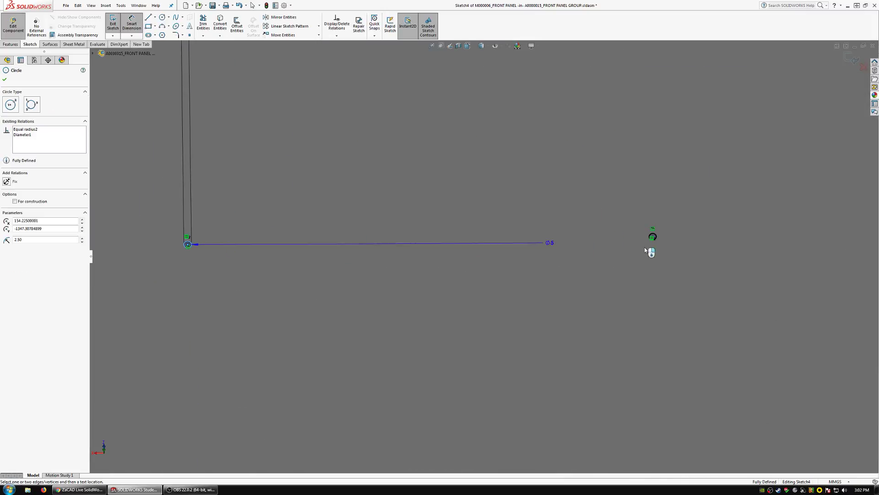
{"action": "left_click", "coordinate": [657, 239]}
{"action": "scroll", "coordinate": [594, 261], "scroll_direction": "up", "scroll_amount": 5}
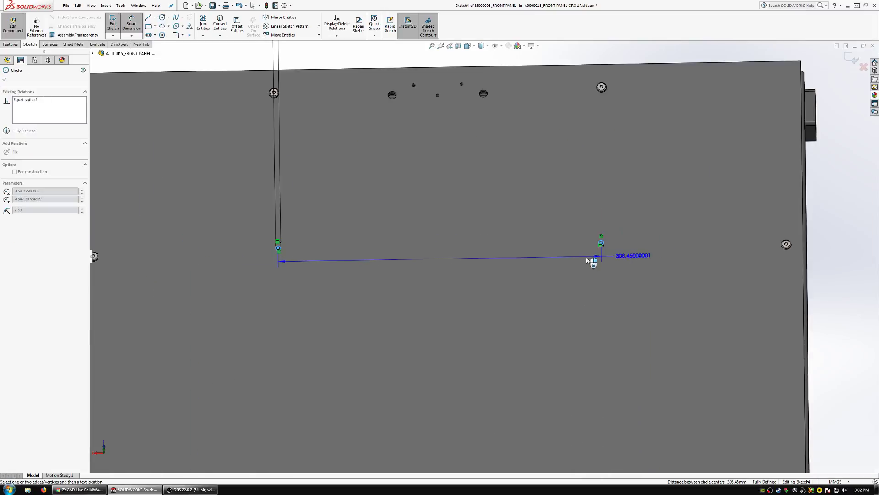
{"action": "left_click", "coordinate": [431, 194]}
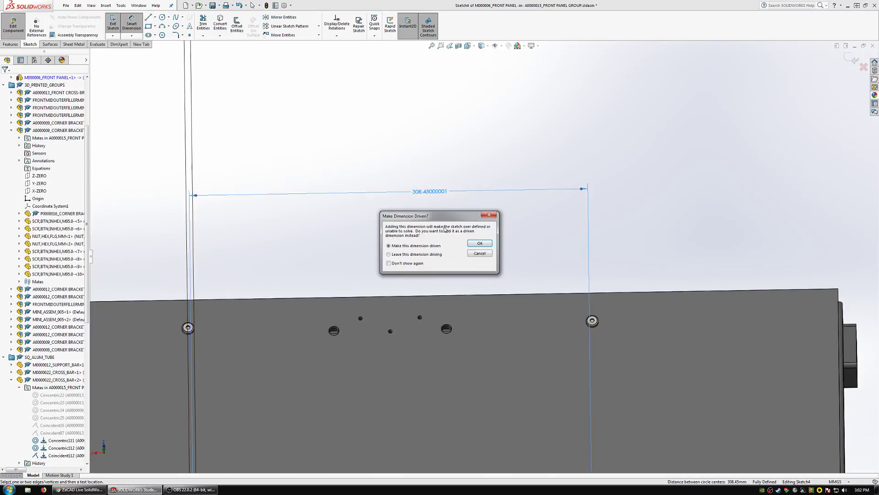
{"action": "left_click", "coordinate": [489, 247]}
{"action": "scroll", "coordinate": [432, 198], "scroll_direction": "down", "scroll_amount": 5}
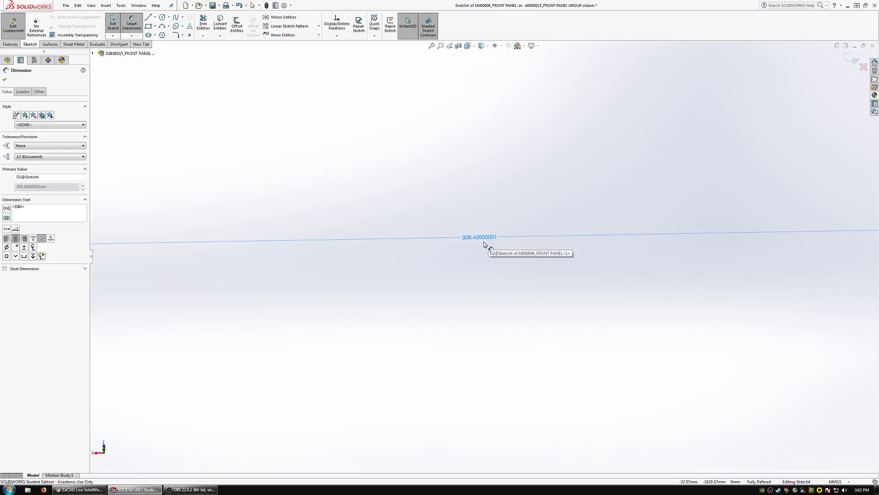
{"action": "scroll", "coordinate": [483, 240], "scroll_direction": "up", "scroll_amount": 3}
{"action": "scroll", "coordinate": [480, 265], "scroll_direction": "up", "scroll_amount": 3}
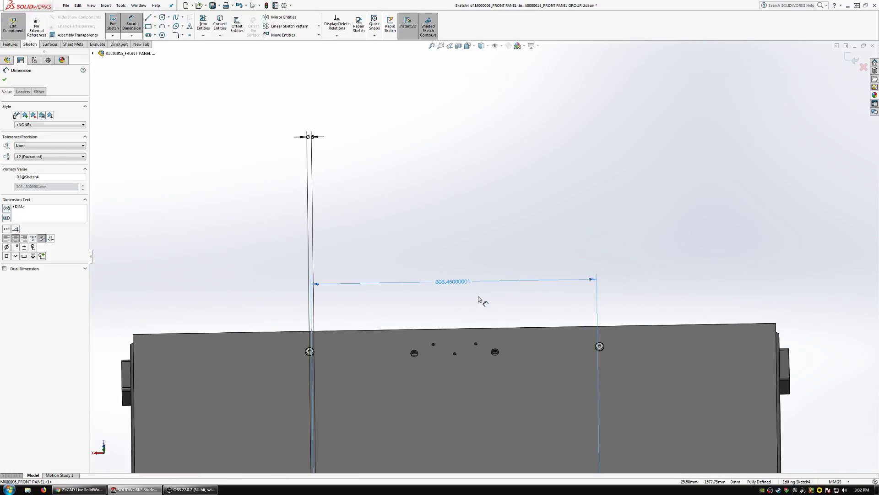
{"action": "scroll", "coordinate": [476, 300], "scroll_direction": "up", "scroll_amount": 4}
{"action": "scroll", "coordinate": [477, 259], "scroll_direction": "down", "scroll_amount": 5}
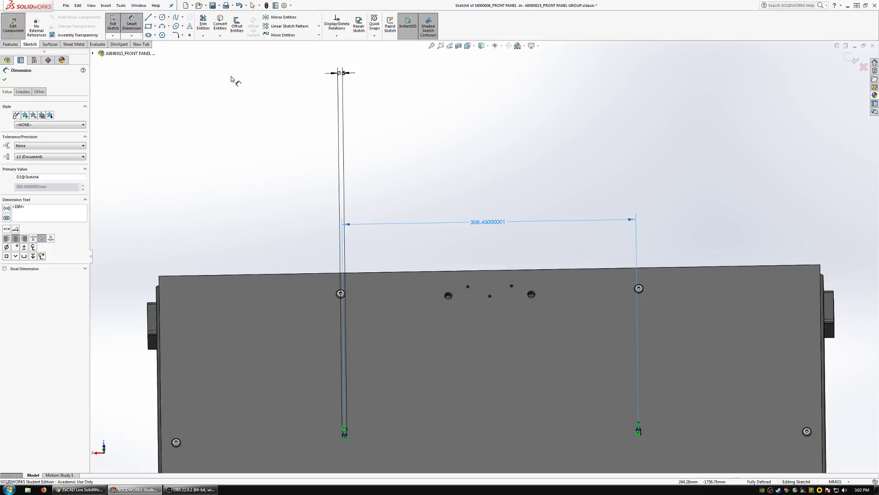
{"action": "key", "text": "z"}
{"action": "key", "text": "z"}
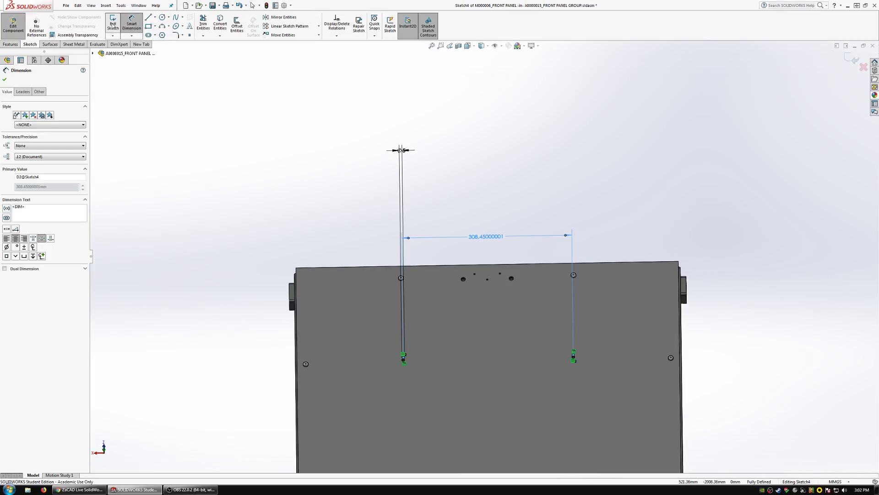
Finish the sketch and cut-extrude both circles Through All in the front panel.
{"action": "left_click", "coordinate": [113, 25]}
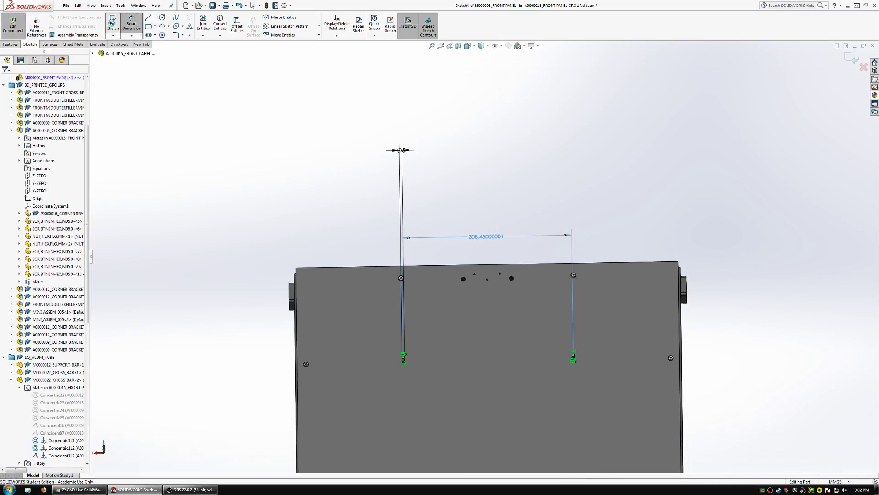
{"action": "left_click", "coordinate": [17, 44]}
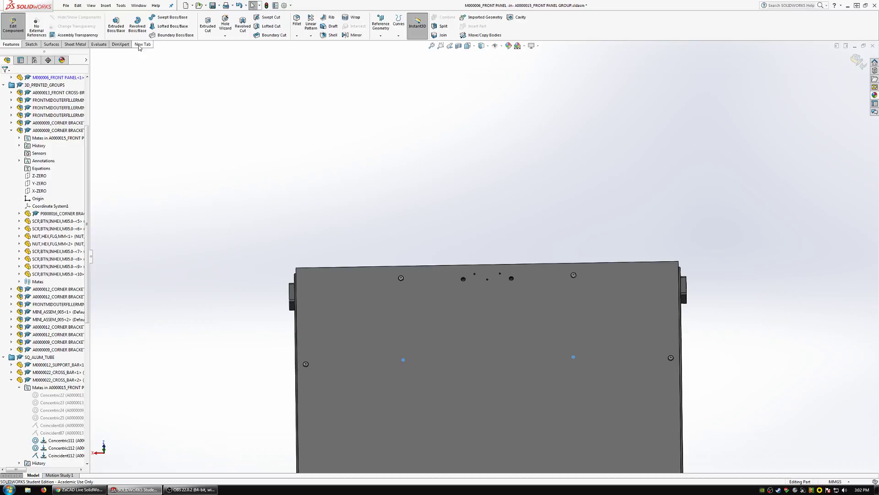
{"action": "left_click", "coordinate": [208, 26]}
{"action": "left_click", "coordinate": [68, 121]}
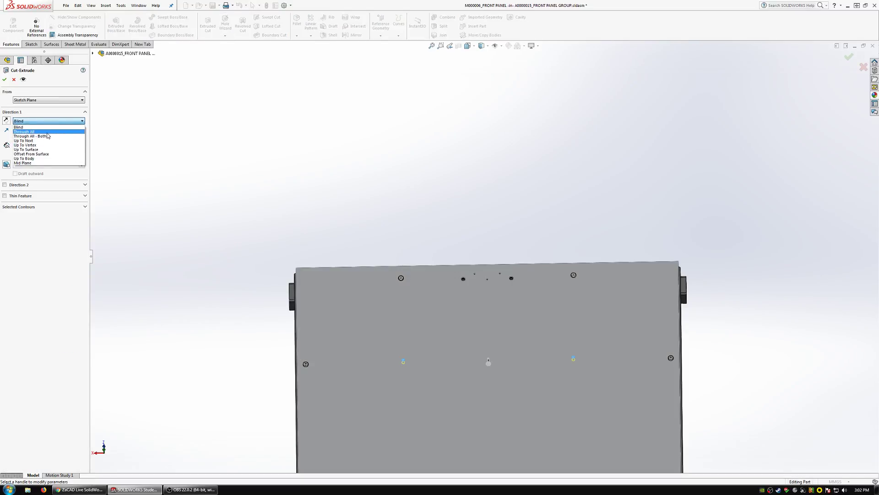
{"action": "left_click", "coordinate": [45, 132]}
{"action": "key", "text": "Return"}
Look into the larger hole near the panel's upper edge, and finish editing the panel in context.
{"action": "scroll", "coordinate": [403, 225], "scroll_direction": "down", "scroll_amount": 10}
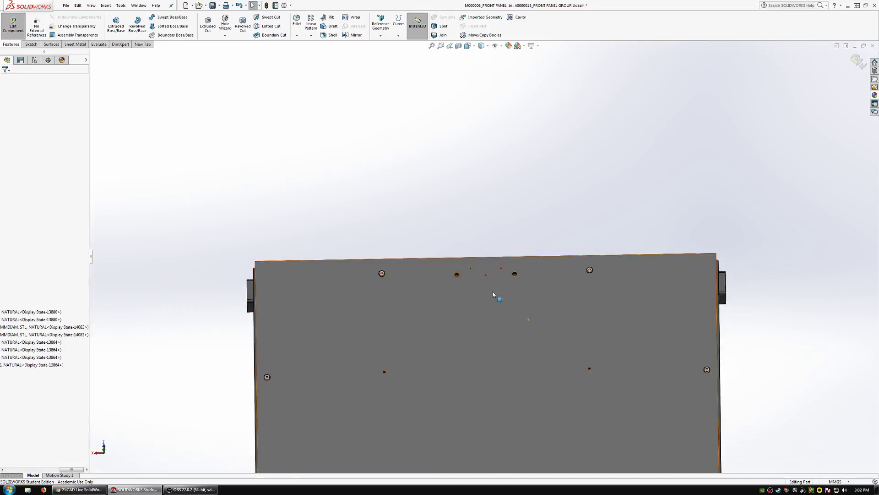
{"action": "mouse_move", "coordinate": [400, 228]}
{"action": "middle_mouse_down"}
{"action": "mouse_move", "coordinate": [405, 275]}
{"action": "mouse_move", "coordinate": [452, 367]}
{"action": "mouse_move", "coordinate": [384, 270]}
{"action": "mouse_move", "coordinate": [404, 252]}
{"action": "mouse_move", "coordinate": [424, 255]}
{"action": "middle_mouse_up"}
{"action": "scroll", "coordinate": [401, 247], "scroll_direction": "down", "scroll_amount": 6}
{"action": "left_click", "coordinate": [423, 254]}
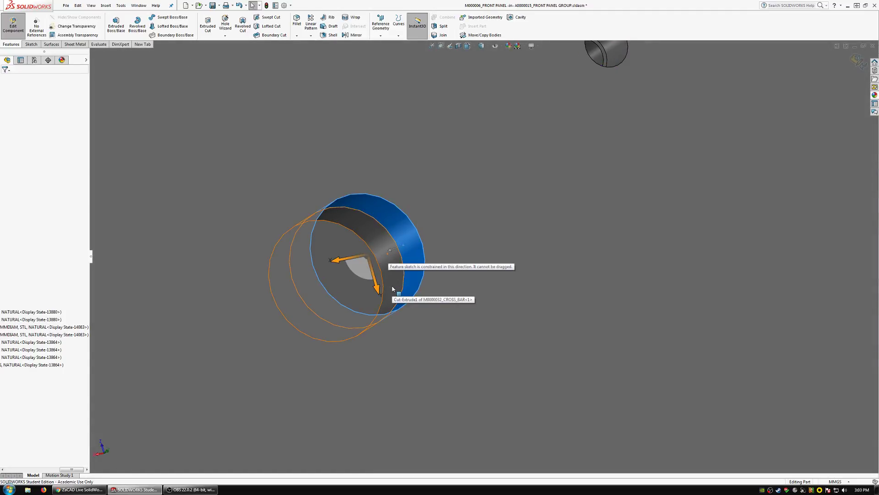
{"action": "left_click", "coordinate": [4, 36]}
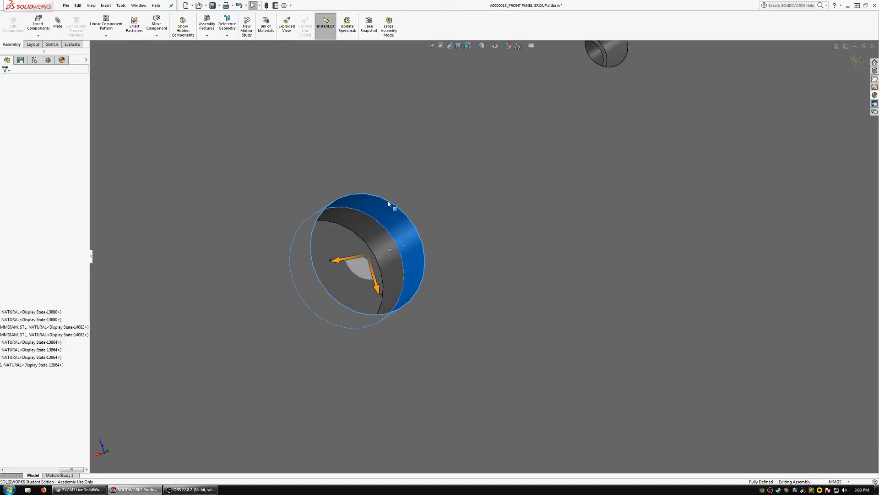
Check the diameters of the larger upper hole in the panel and of the cross bar hole behind it.
{"action": "left_click", "coordinate": [405, 227]}
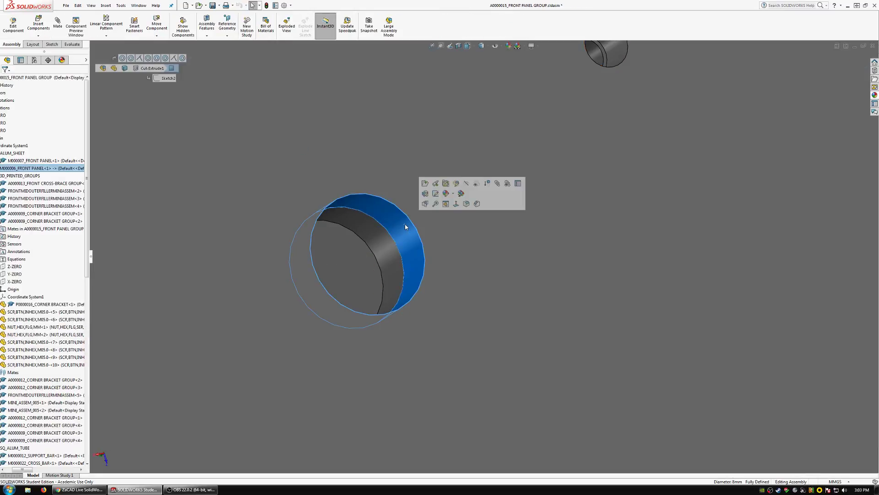
{"action": "left_click", "coordinate": [379, 234]}
{"action": "scroll", "coordinate": [379, 233], "scroll_direction": "up", "scroll_amount": 4}
{"action": "scroll", "coordinate": [548, 226], "scroll_direction": "up", "scroll_amount": 5}
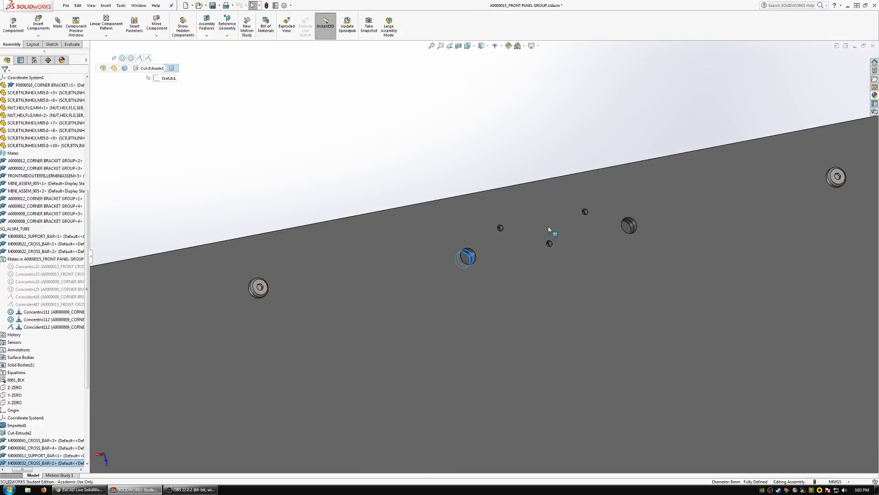
Check the diameters of the new spool hole in the panel and of the matching hole in the diagonal bar.
{"action": "scroll", "coordinate": [490, 248], "scroll_direction": "down", "scroll_amount": 2}
{"action": "scroll", "coordinate": [505, 304], "scroll_direction": "up", "scroll_amount": 4}
{"action": "scroll", "coordinate": [628, 290], "scroll_direction": "down", "scroll_amount": 6}
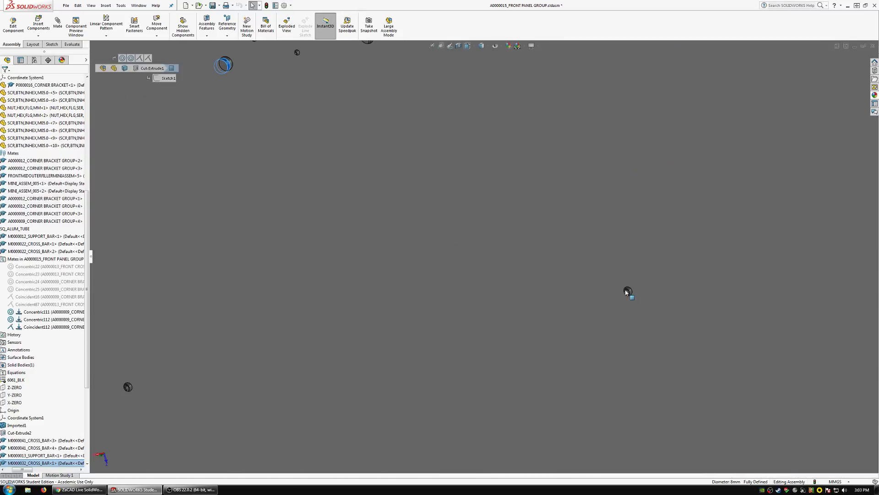
{"action": "left_click", "coordinate": [563, 258]}
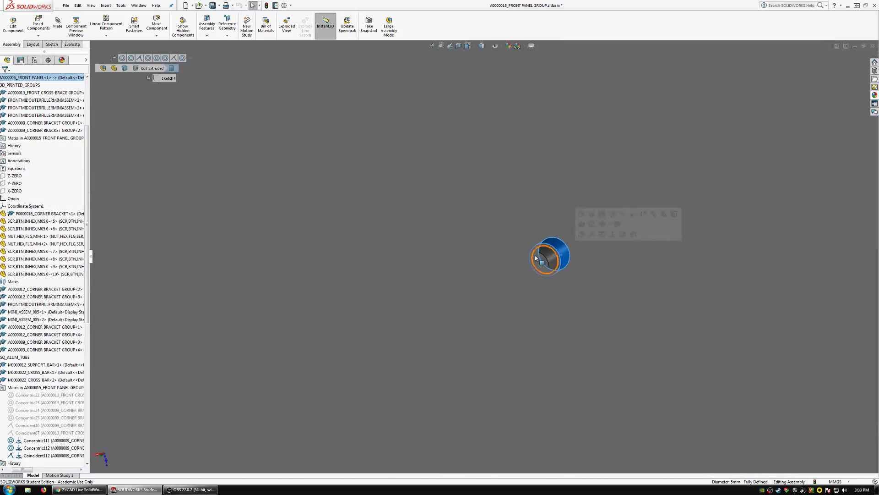
{"action": "scroll", "coordinate": [527, 258], "scroll_direction": "up", "scroll_amount": 6}
{"action": "scroll", "coordinate": [195, 311], "scroll_direction": "down", "scroll_amount": 6}
{"action": "scroll", "coordinate": [268, 304], "scroll_direction": "down", "scroll_amount": 2}
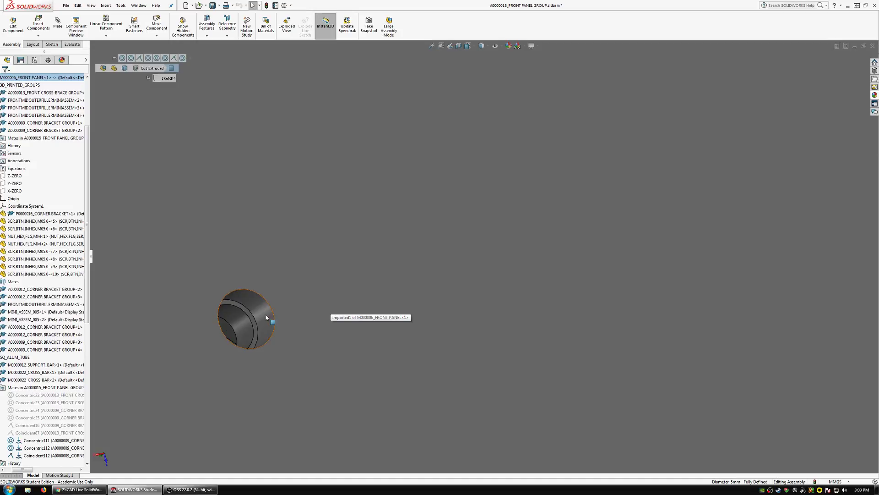
{"action": "left_click", "coordinate": [271, 316]}
{"action": "left_click", "coordinate": [242, 328]}
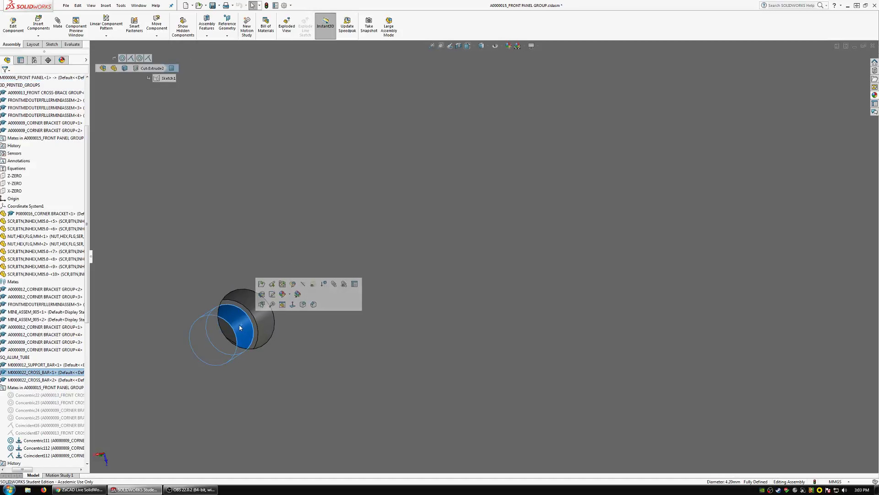
{"action": "scroll", "coordinate": [359, 339], "scroll_direction": "up", "scroll_amount": 10}
{"action": "scroll", "coordinate": [459, 297], "scroll_direction": "up", "scroll_amount": 5}
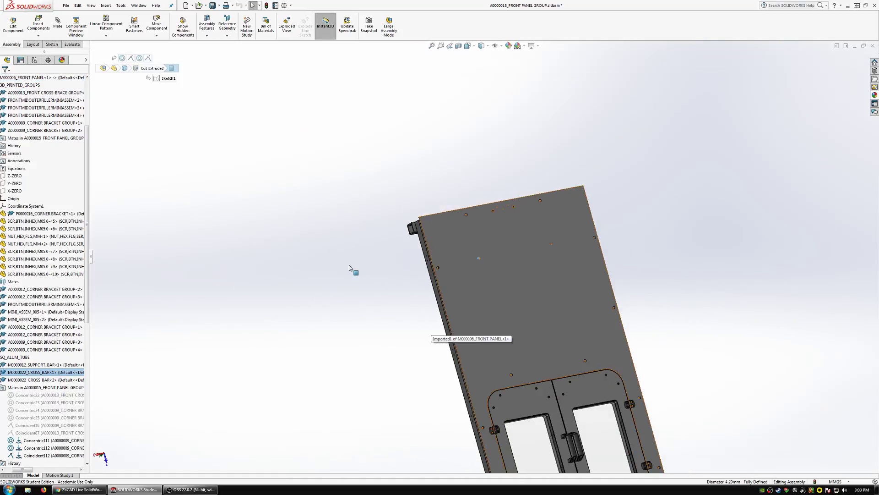
{"action": "left_click", "coordinate": [348, 266]}
{"action": "scroll", "coordinate": [519, 256], "scroll_direction": "up", "scroll_amount": 3}
{"action": "scroll", "coordinate": [519, 256], "scroll_direction": "down", "scroll_amount": 2}
{"action": "middle_click_drag", "start_coordinate": [519, 256], "coordinate": [478, 269]}
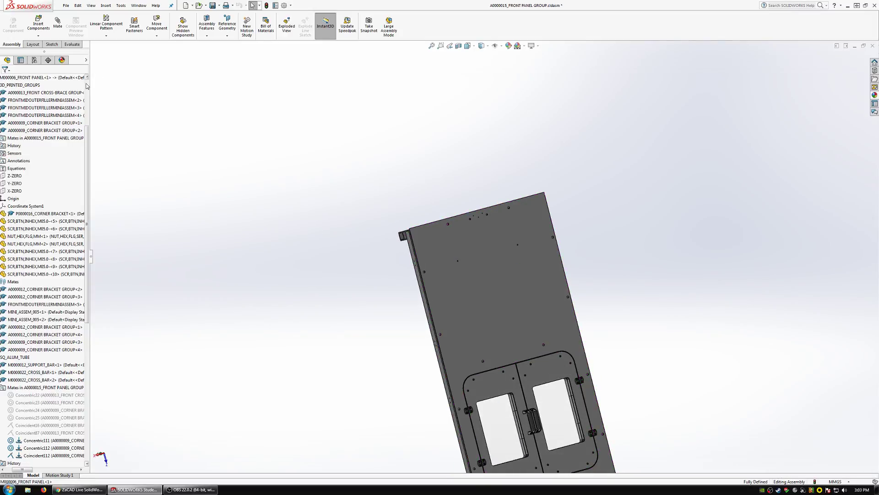
List the external references of the A0000015_FRONT PANEL GROUP assembly and break them all.
{"action": "scroll", "coordinate": [86, 84], "scroll_direction": "up", "scroll_amount": 4}
{"action": "right_click", "coordinate": [54, 77]}
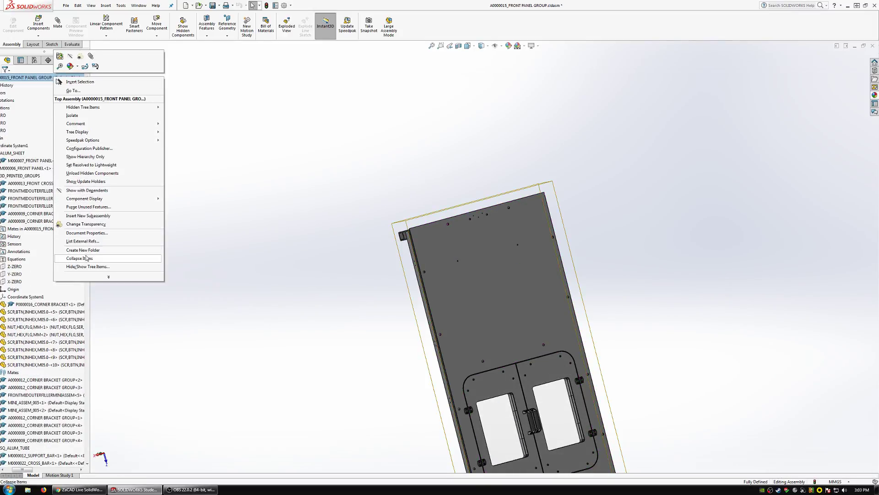
{"action": "right_click", "coordinate": [31, 78]}
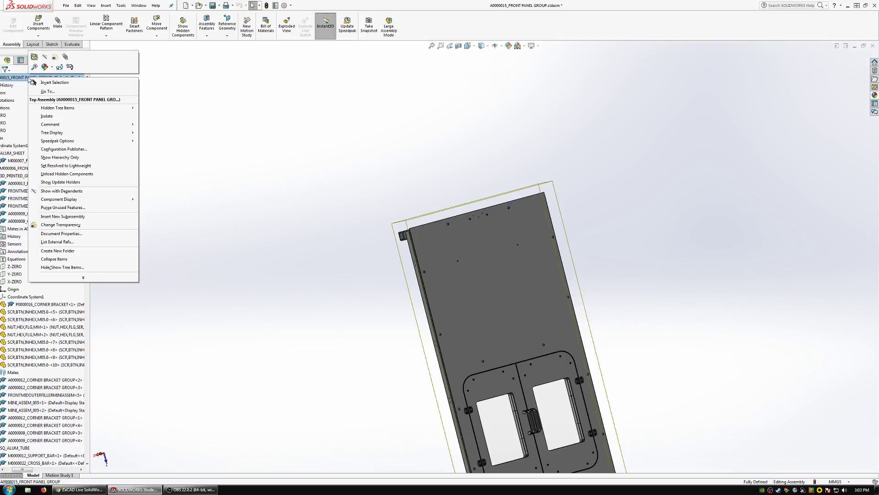
{"action": "left_click", "coordinate": [66, 242]}
{"action": "left_click", "coordinate": [355, 292]}
{"action": "left_click", "coordinate": [469, 262]}
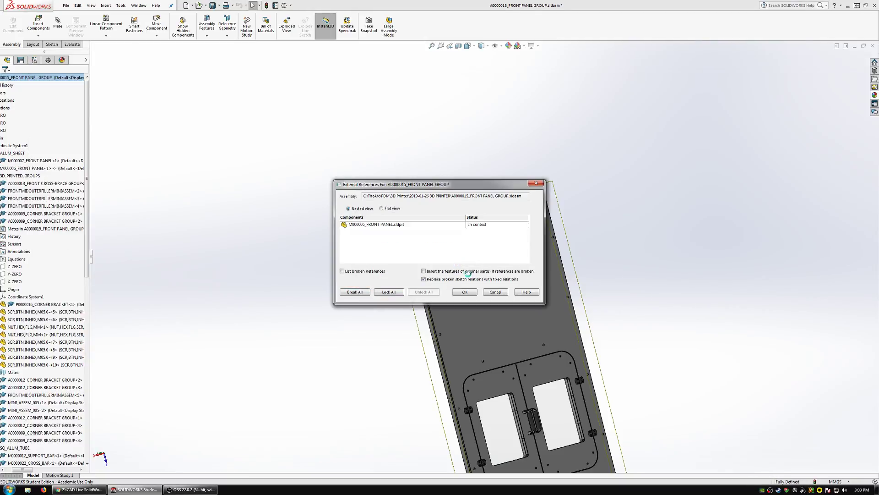
{"action": "left_click", "coordinate": [465, 292]}
{"action": "left_click", "coordinate": [309, 204]}
Save the front panel group with all its modified parts and close it to return to the 3D printer assembly.
{"action": "left_click", "coordinate": [212, 5]}
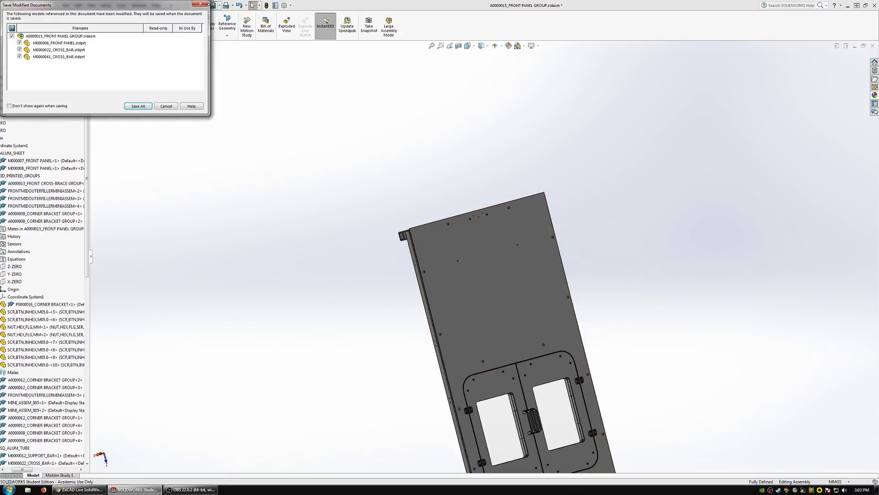
{"action": "left_click", "coordinate": [139, 106]}
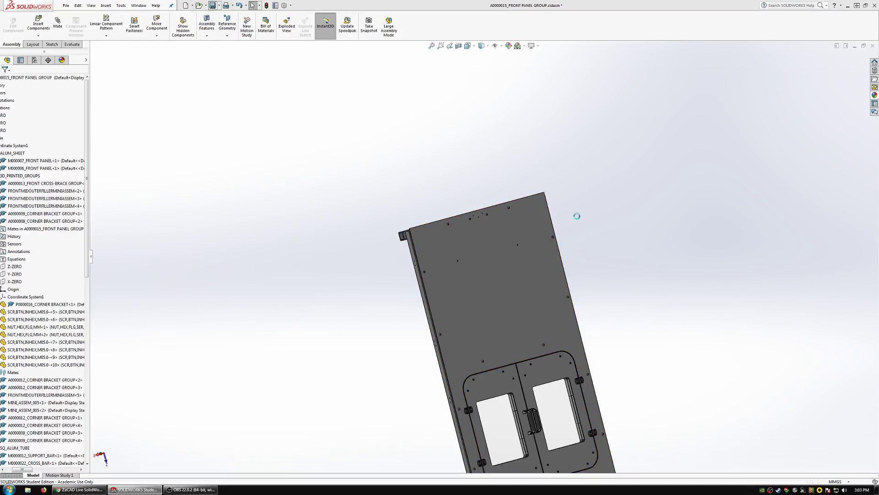
{"action": "left_click", "coordinate": [872, 45]}
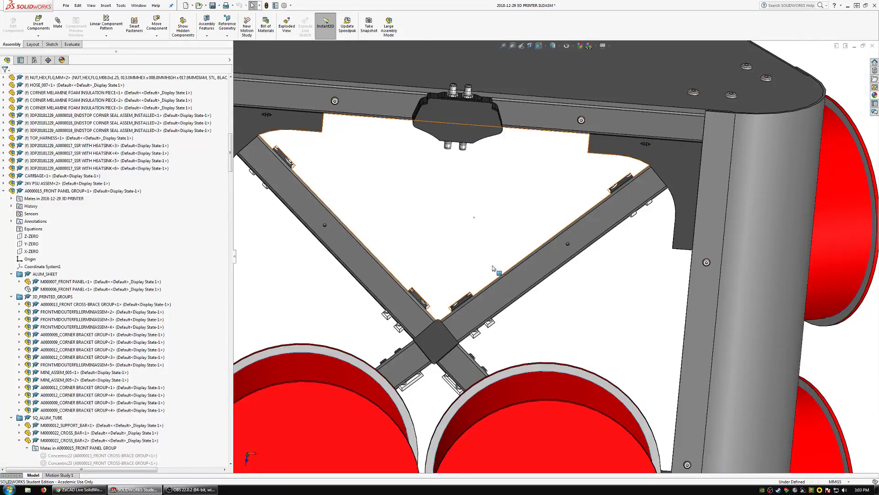
{"action": "scroll", "coordinate": [494, 268], "scroll_direction": "up", "scroll_amount": 6}
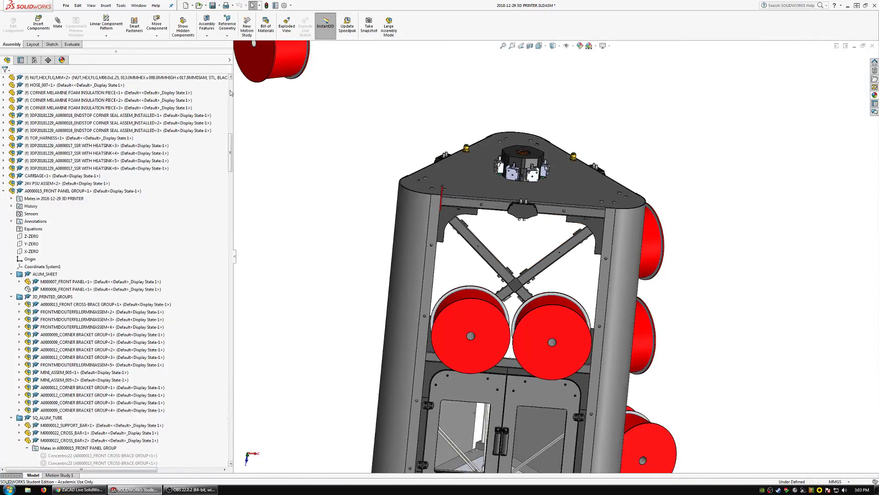
Show the top-level 2018-12-29 3D PRINTER assembly together with all its dependents.
{"action": "scroll", "coordinate": [49, 81], "scroll_direction": "up", "scroll_amount": 15}
{"action": "right_click", "coordinate": [46, 78]}
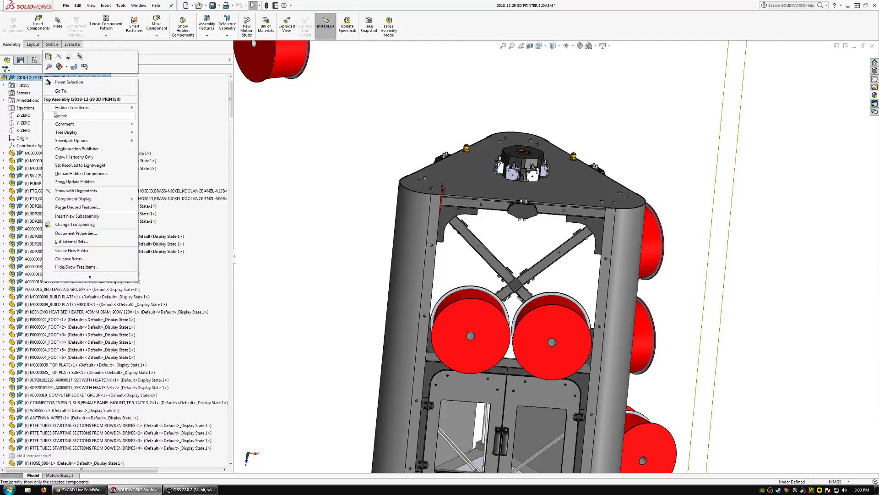
{"action": "left_click", "coordinate": [83, 191]}
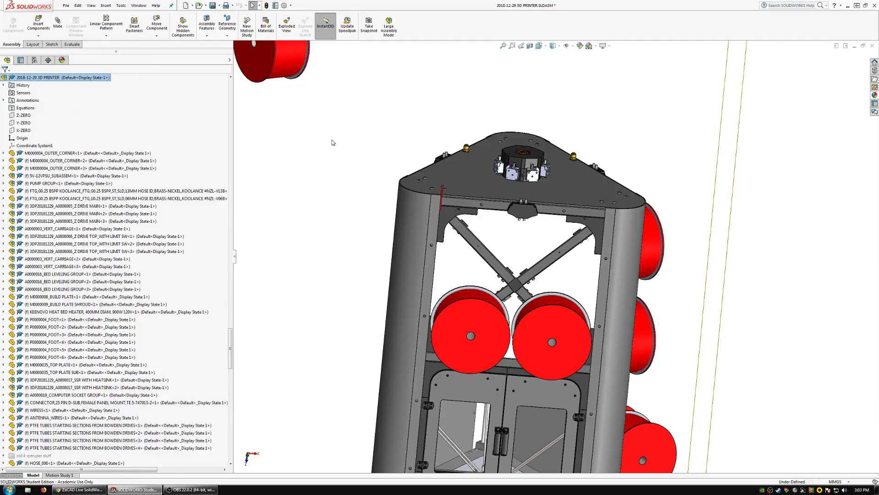
Review the available length configurations of the M5 button-head screw at the top plate's front corner, keeping the 100 mm natural stainless one.
{"action": "scroll", "coordinate": [523, 253], "scroll_direction": "down", "scroll_amount": 6}
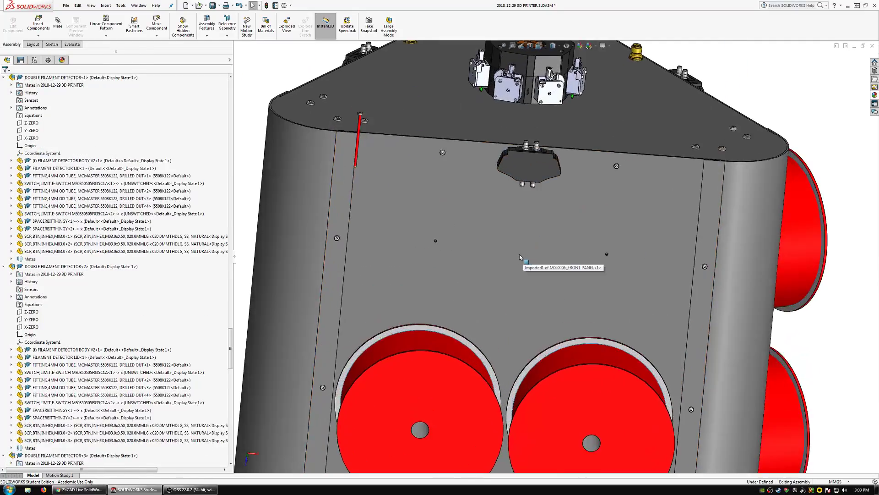
{"action": "middle_click_drag", "start_coordinate": [519, 255], "coordinate": [547, 266]}
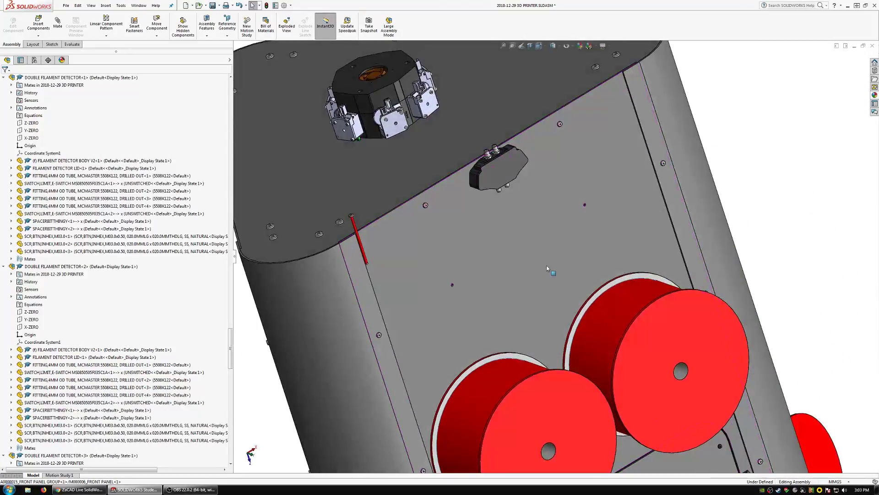
{"action": "scroll", "coordinate": [466, 288], "scroll_direction": "down", "scroll_amount": 2}
{"action": "middle_click_drag", "start_coordinate": [467, 287], "coordinate": [478, 253]}
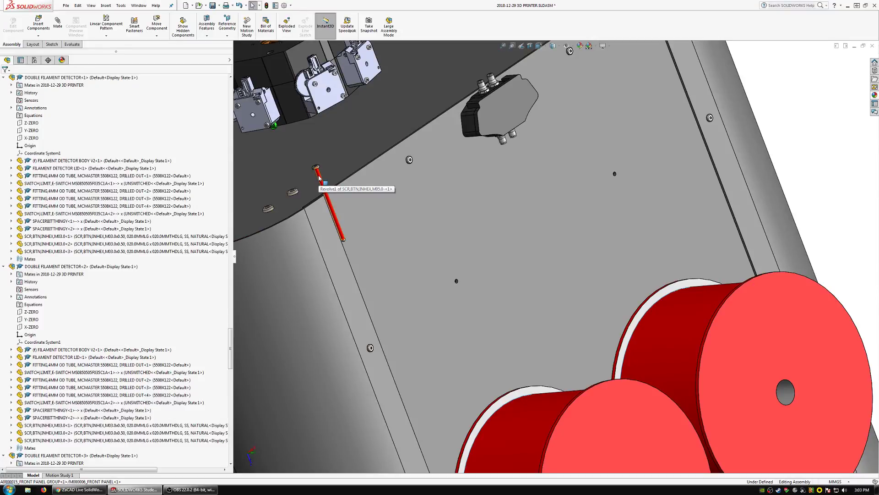
{"action": "scroll", "coordinate": [427, 215], "scroll_direction": "up", "scroll_amount": 2}
{"action": "middle_click_drag", "start_coordinate": [430, 218], "coordinate": [444, 237]}
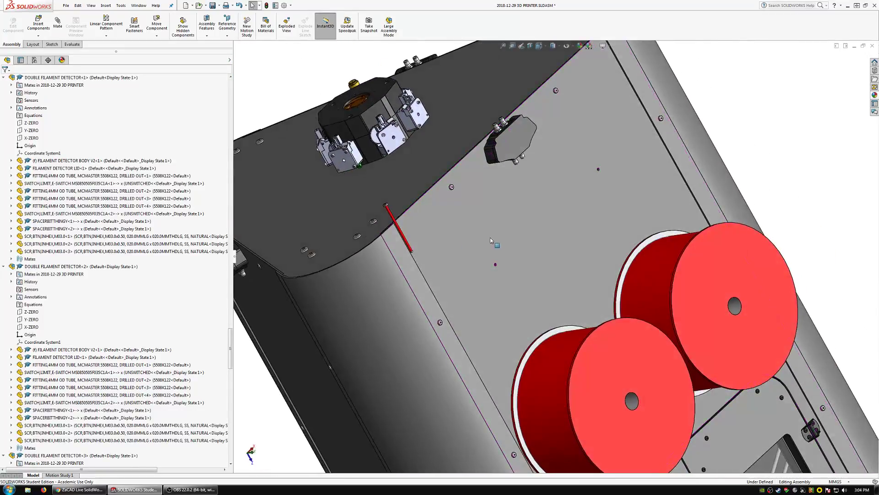
{"action": "scroll", "coordinate": [456, 244], "scroll_direction": "down", "scroll_amount": 4}
{"action": "left_click", "coordinate": [317, 190]}
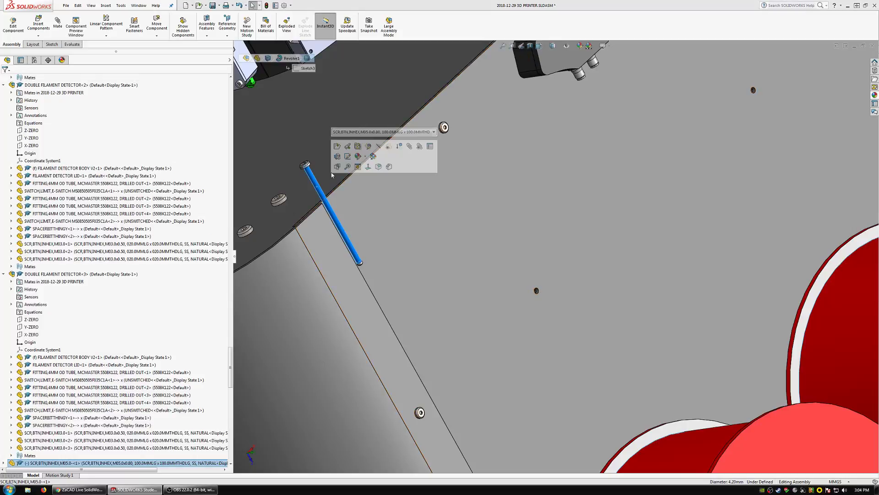
{"action": "left_click", "coordinate": [358, 132]}
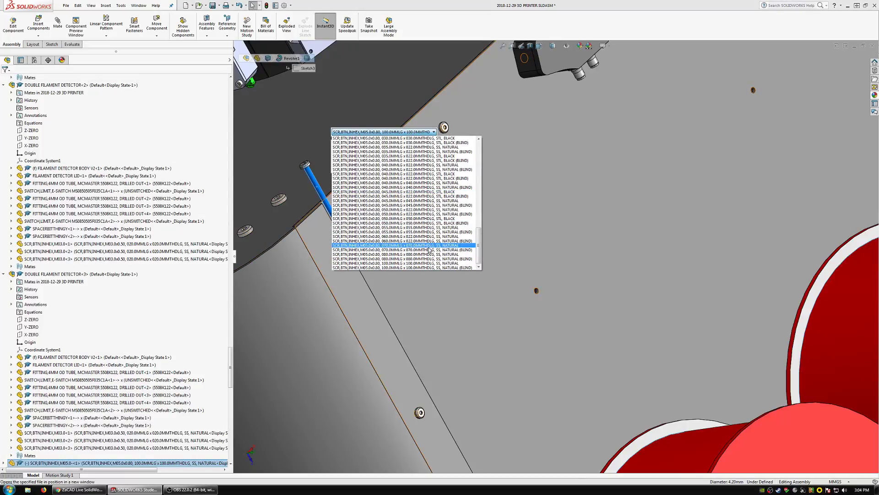
{"action": "left_click", "coordinate": [434, 263]}
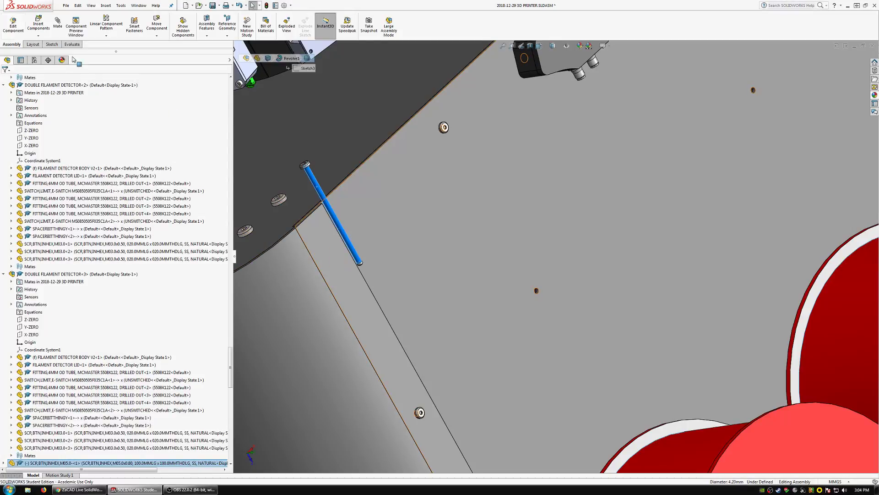
Insert SCR,BTN,INHEX,M08.0 from the HARDWARE folder CODED_THD_STD_V004 and place it in front of the front panel.
{"action": "left_click", "coordinate": [37, 23]}
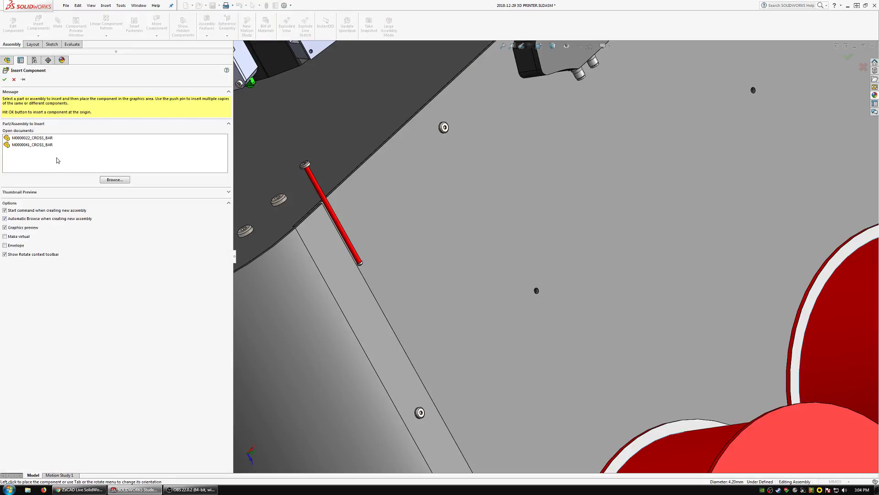
{"action": "left_click", "coordinate": [114, 179]}
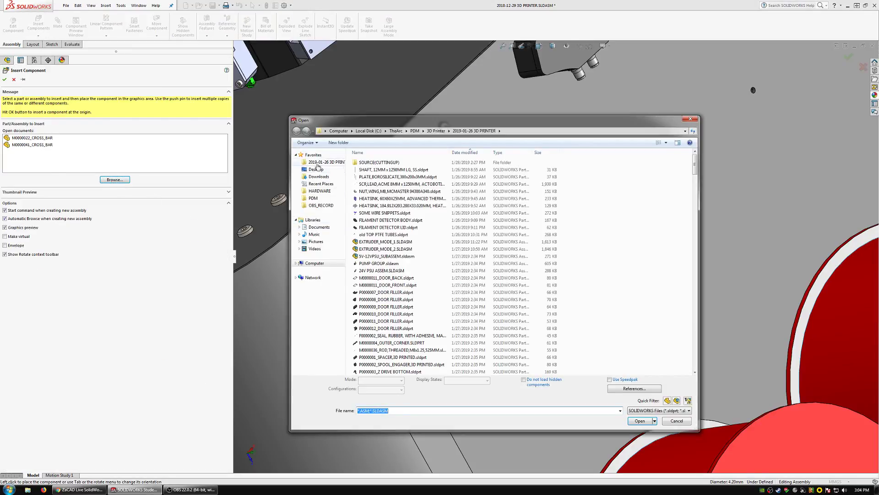
{"action": "left_click", "coordinate": [317, 191]}
{"action": "double_click", "coordinate": [383, 163]}
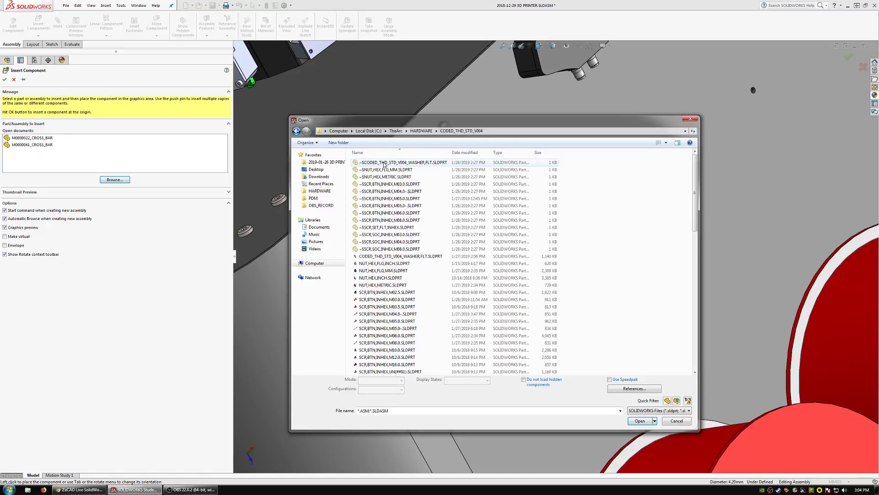
{"action": "left_click", "coordinate": [406, 345]}
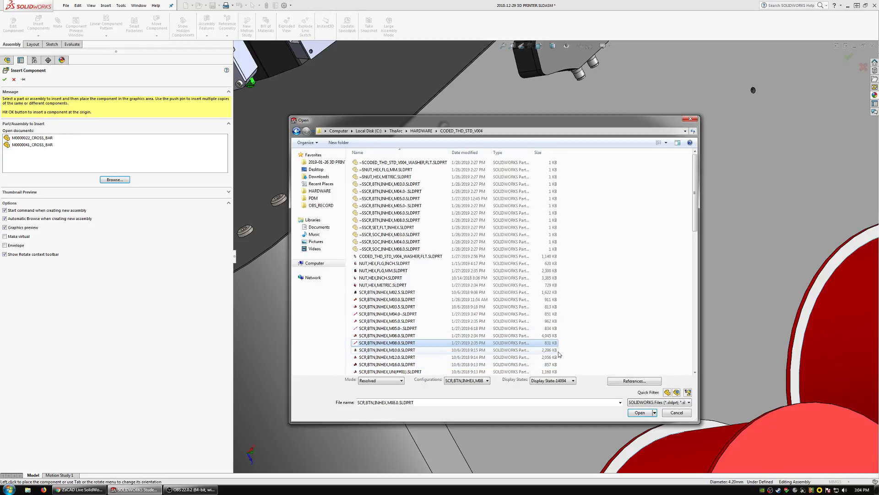
{"action": "left_click", "coordinate": [640, 413]}
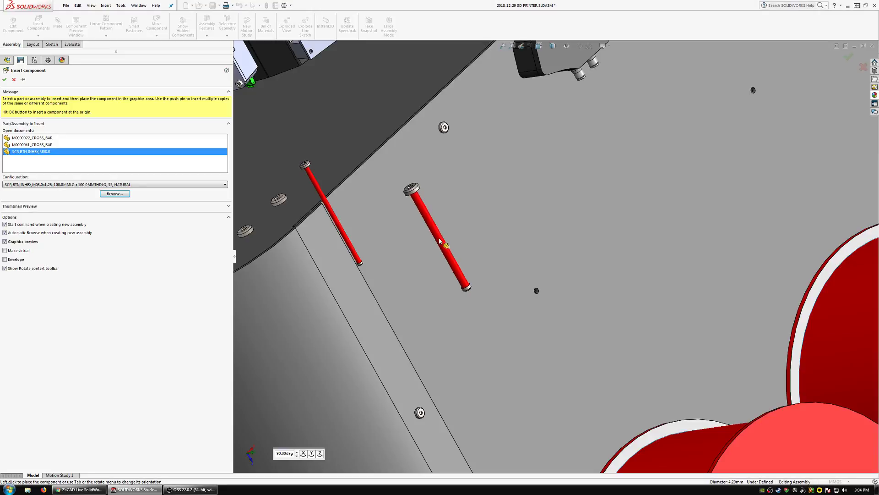
{"action": "left_click", "coordinate": [441, 241]}
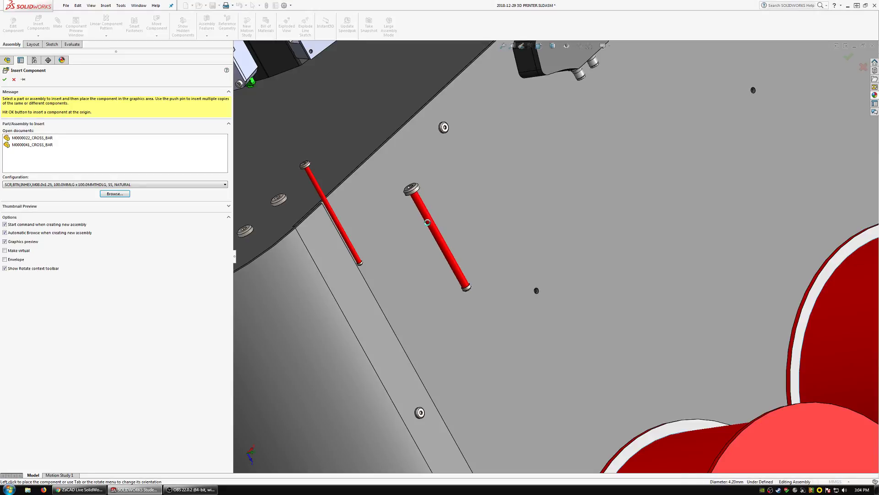
Review the M8 button-head screw's length configurations and move the screw beside the M5 screw at the top plate.
{"action": "left_click", "coordinate": [424, 210]}
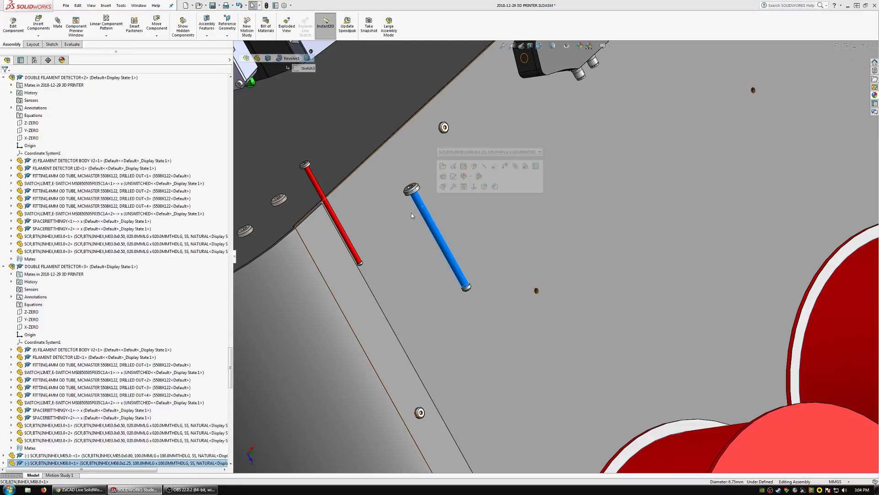
{"action": "left_click", "coordinate": [469, 152]}
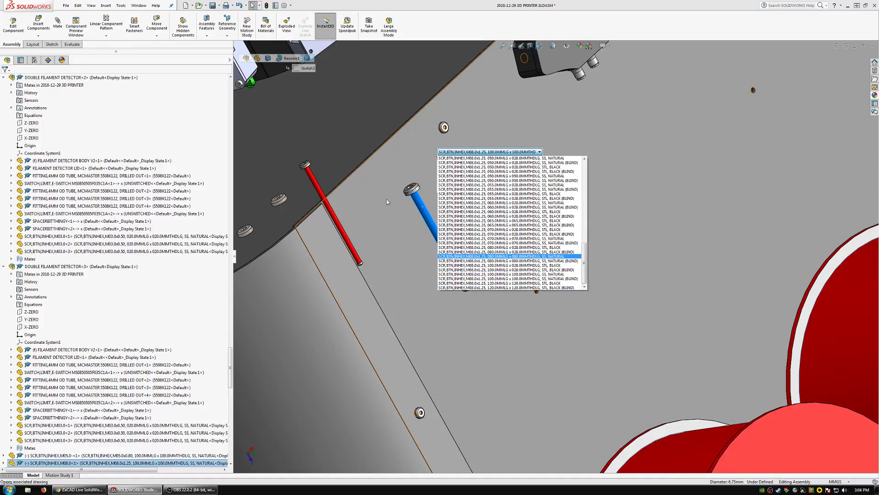
{"action": "key", "text": "Escape"}
{"action": "key", "text": "Escape"}
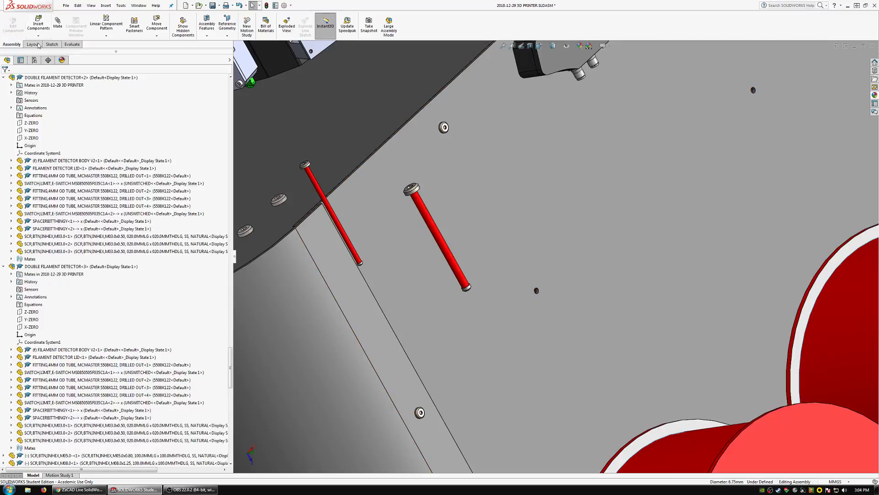
{"action": "left_click_drag", "start_coordinate": [425, 210], "coordinate": [331, 187]}
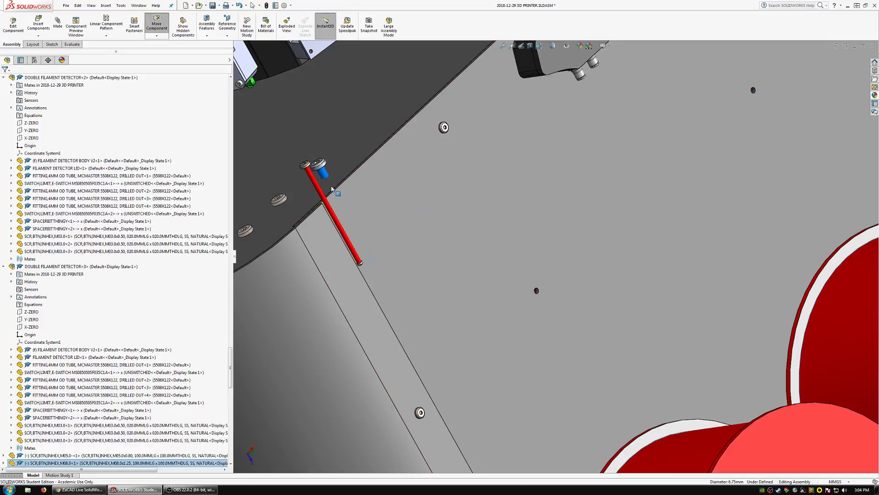
{"action": "key", "text": "Escape"}
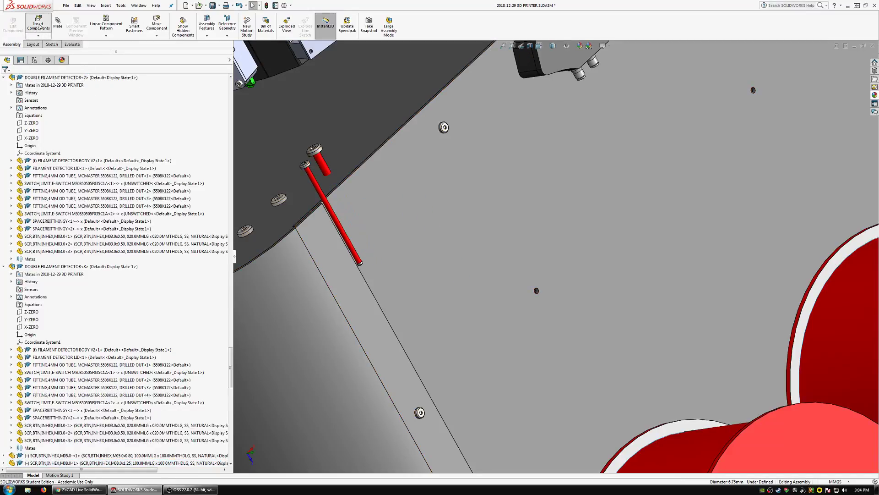
Insert the socket-head screw SCR,SOC,INHEX,M08.0 from CODED_THD_STD_V004 and place it in front of the front panel.
{"action": "left_click", "coordinate": [38, 24]}
{"action": "left_click", "coordinate": [111, 181]}
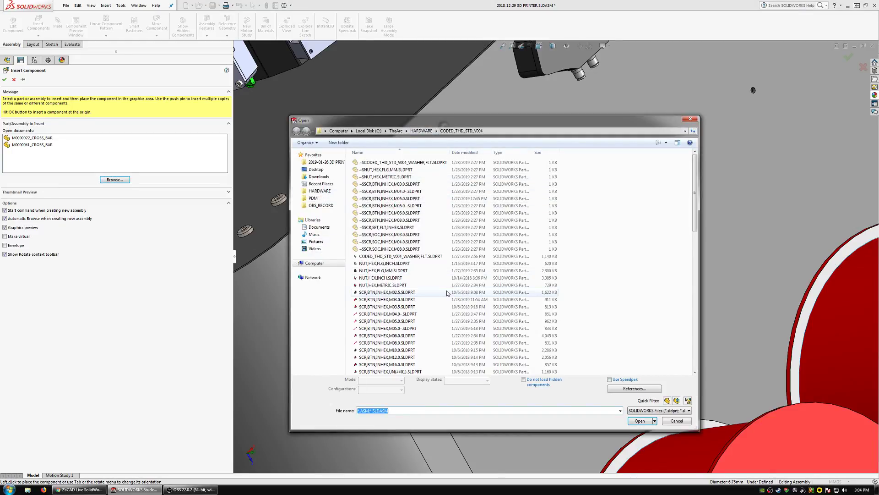
{"action": "left_click", "coordinate": [446, 292]}
{"action": "scroll", "coordinate": [447, 293], "scroll_direction": "down", "scroll_amount": 10}
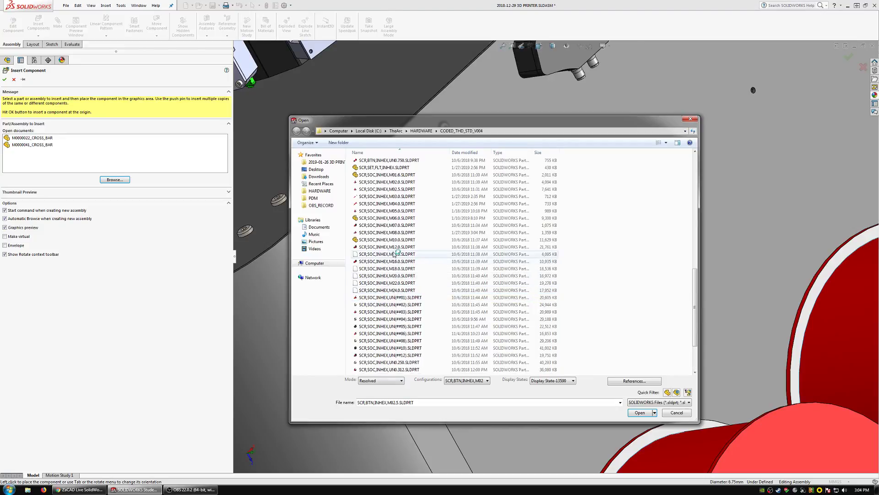
{"action": "left_click", "coordinate": [412, 234]}
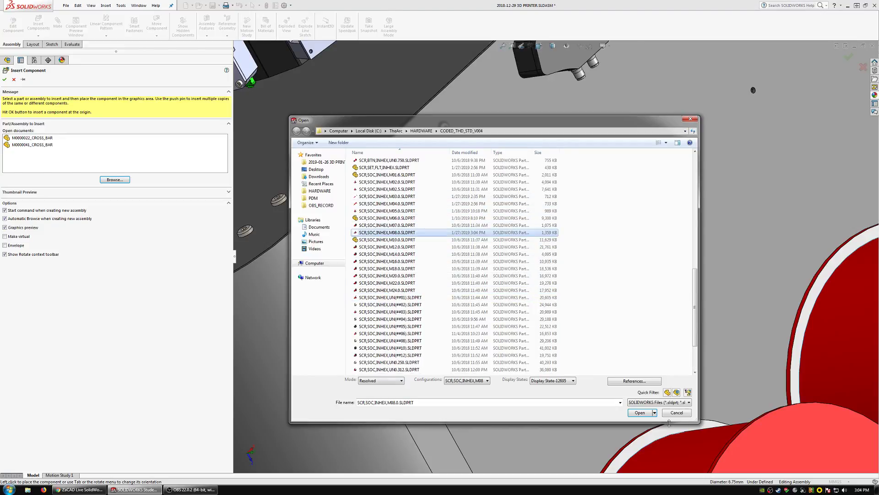
{"action": "left_click", "coordinate": [640, 413]}
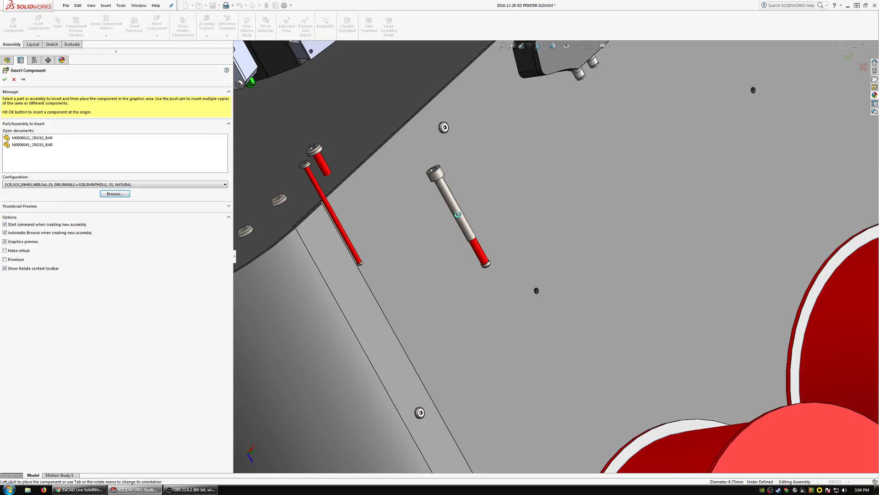
{"action": "left_click", "coordinate": [464, 226]}
Set the M8 socket-head screw's configuration to M08.0x1.25, 240.0MMLG x 028.0MMTHDLG, STL, BLACK.
{"action": "left_click", "coordinate": [531, 171]}
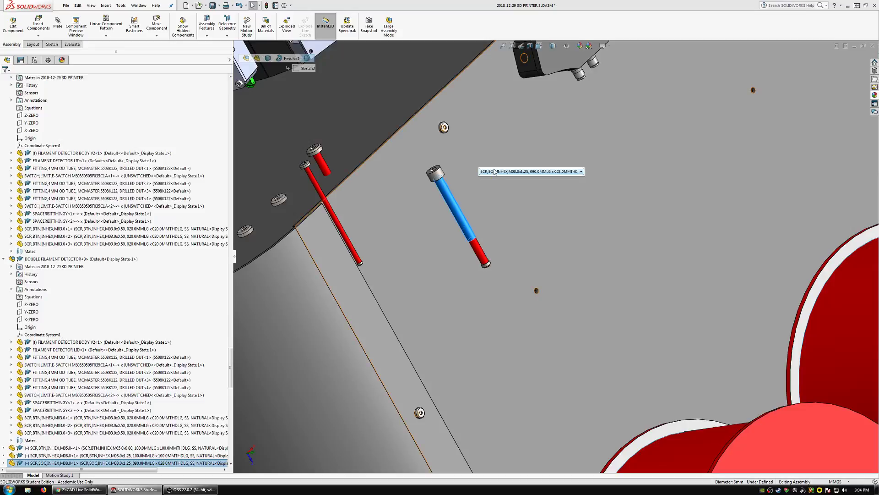
{"action": "scroll", "coordinate": [549, 296], "scroll_direction": "down", "scroll_amount": 3}
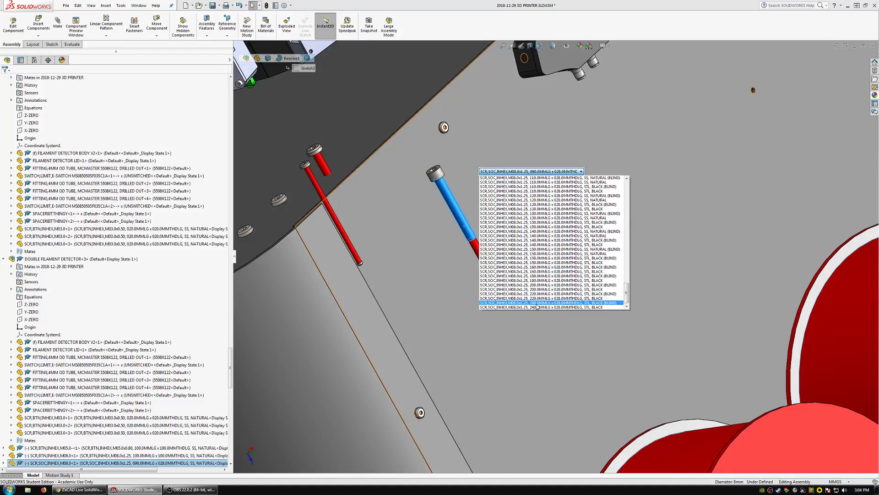
{"action": "left_click", "coordinate": [537, 303]}
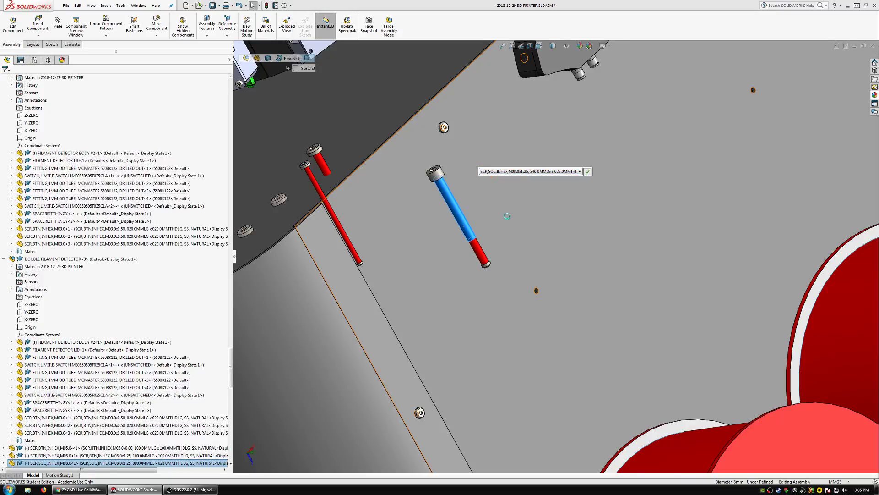
{"action": "left_click", "coordinate": [587, 171]}
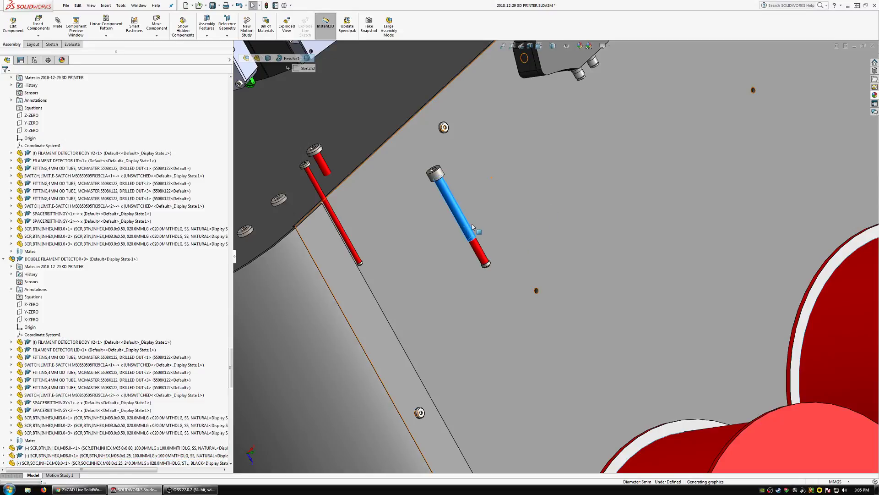
{"action": "scroll", "coordinate": [481, 258], "scroll_direction": "up", "scroll_amount": 1}
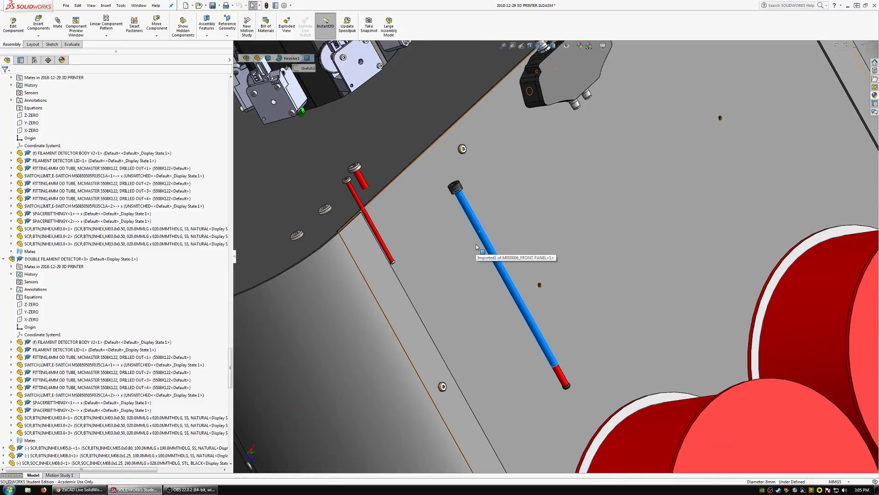
Delete the M5 and M8 button-head screws near the front corner of the top plate.
{"action": "left_click", "coordinate": [482, 258]}
{"action": "scroll", "coordinate": [499, 264], "scroll_direction": "up", "scroll_amount": 4}
{"action": "mouse_move", "coordinate": [498, 264]}
{"action": "middle_mouse_down"}
{"action": "mouse_move", "coordinate": [539, 259]}
{"action": "mouse_move", "coordinate": [491, 266]}
{"action": "middle_mouse_up"}
{"action": "scroll", "coordinate": [475, 239], "scroll_direction": "down", "scroll_amount": 4}
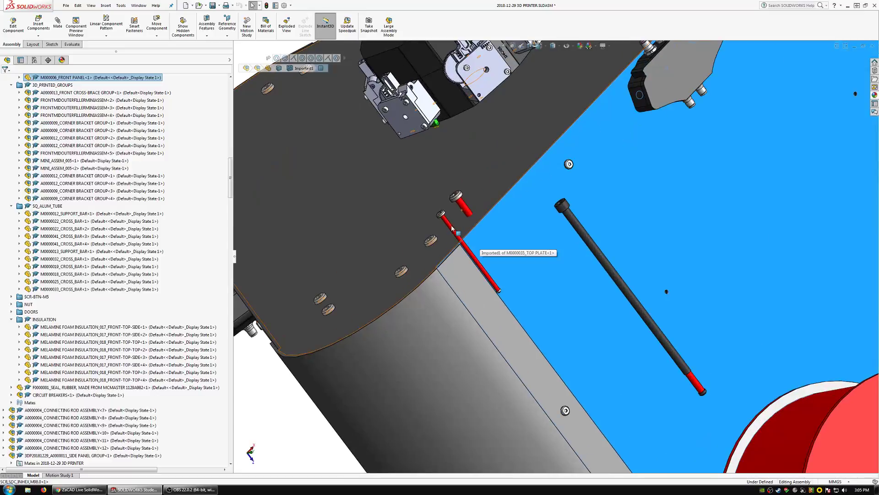
{"action": "left_click", "coordinate": [456, 234]}
{"action": "left_click", "coordinate": [464, 208], "text": "ctrl"}
{"action": "key", "text": "Delete"}
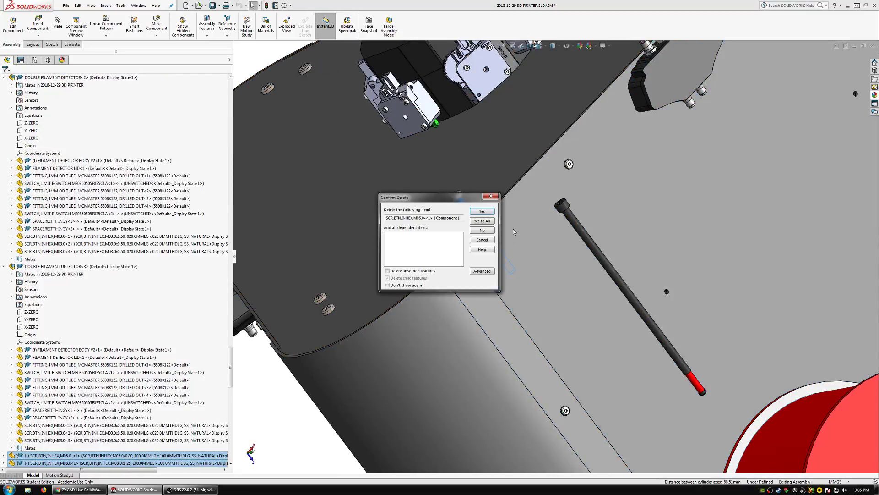
{"action": "key", "text": "Return"}
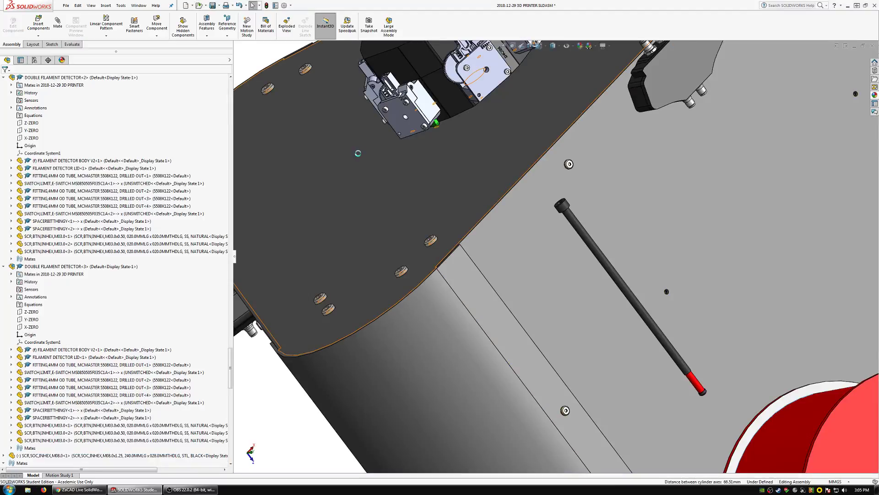
Open the M000006_FRONT PANEL part in its own window and bring its upper spool hole area into view.
{"action": "mouse_move", "coordinate": [667, 292]}
{"action": "middle_mouse_down"}
{"action": "mouse_move", "coordinate": [672, 309]}
{"action": "mouse_move", "coordinate": [611, 290]}
{"action": "mouse_move", "coordinate": [623, 326]}
{"action": "mouse_move", "coordinate": [684, 297]}
{"action": "middle_mouse_up"}
{"action": "scroll", "coordinate": [658, 287], "scroll_direction": "up", "scroll_amount": 5}
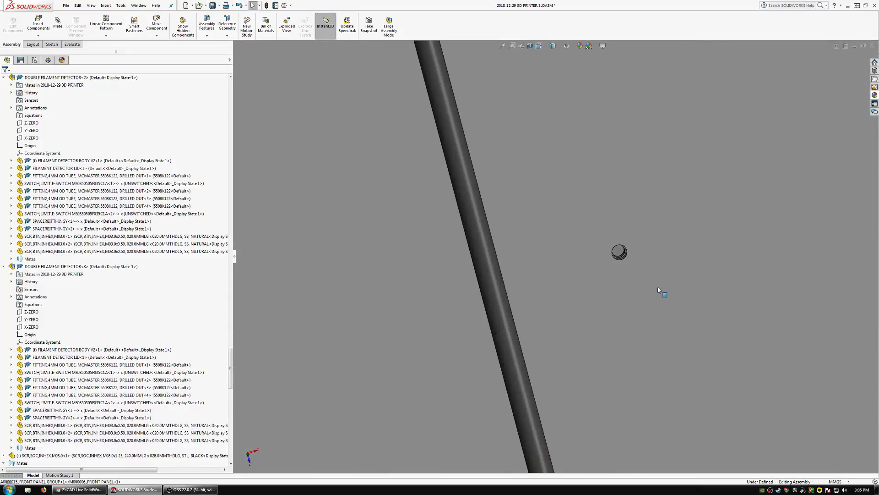
{"action": "left_click", "coordinate": [618, 275]}
{"action": "left_click", "coordinate": [646, 235]}
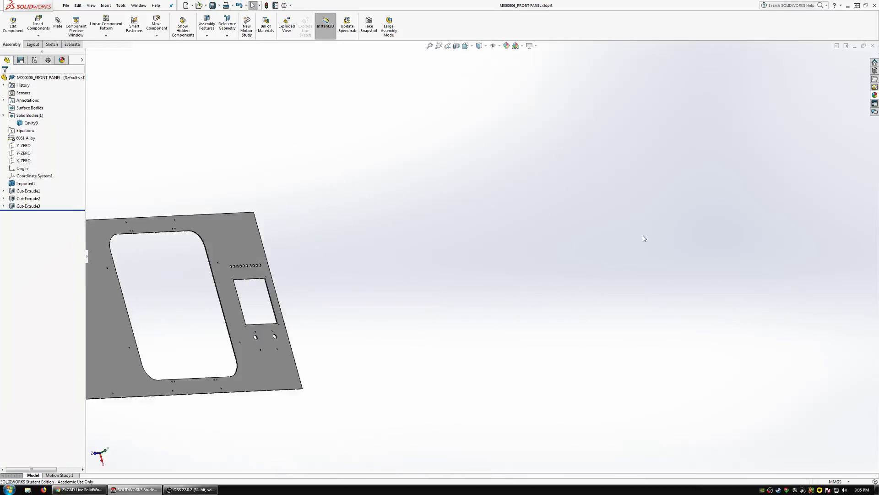
{"action": "scroll", "coordinate": [455, 137], "scroll_direction": "up", "scroll_amount": 3}
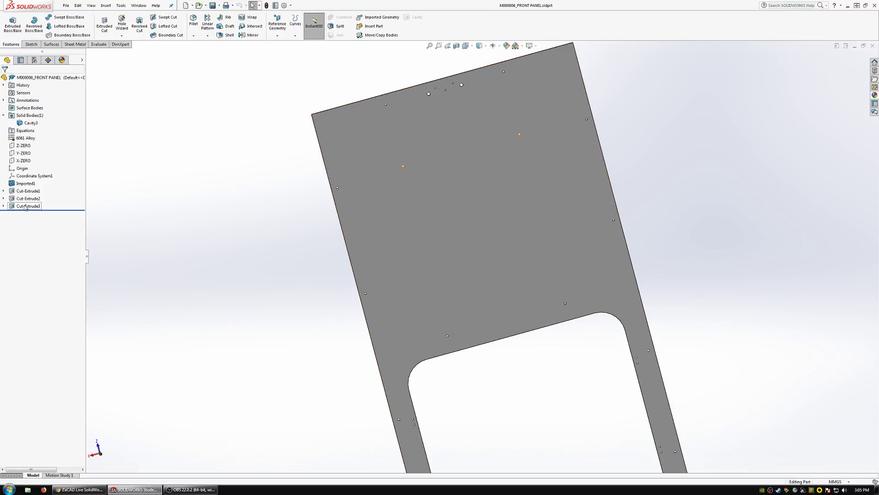
Set the hole diameter in the front panel's Cut-Extrude3 sketch to 8 mm, exit the sketch, and close the part with its changes saved.
{"action": "left_click", "coordinate": [25, 207]}
{"action": "left_click", "coordinate": [40, 185]}
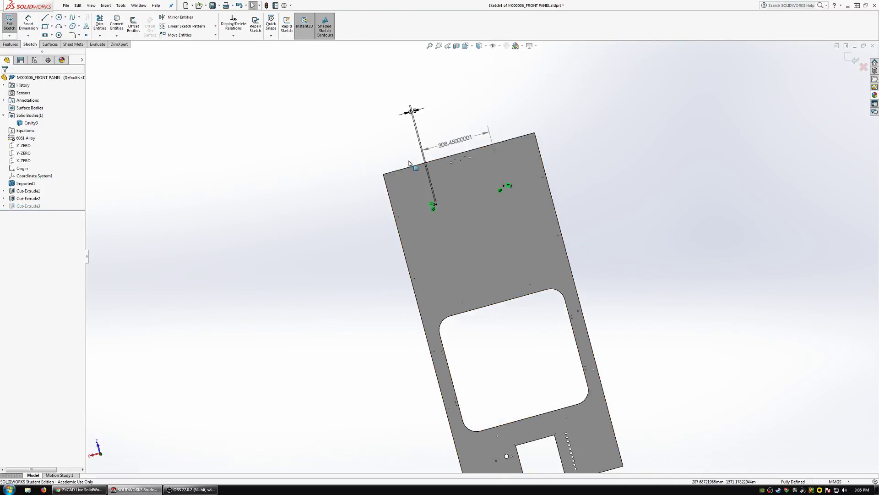
{"action": "double_click", "coordinate": [417, 104]}
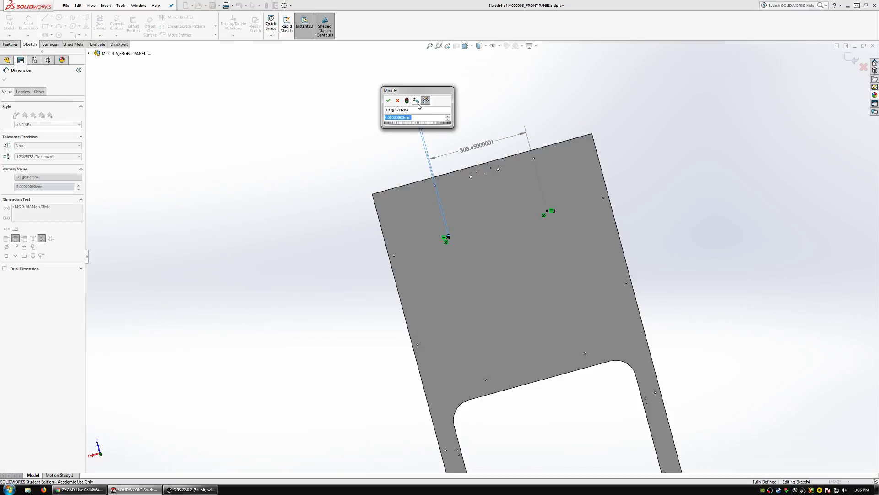
{"action": "type", "text": "8"}
{"action": "key", "text": "Return"}
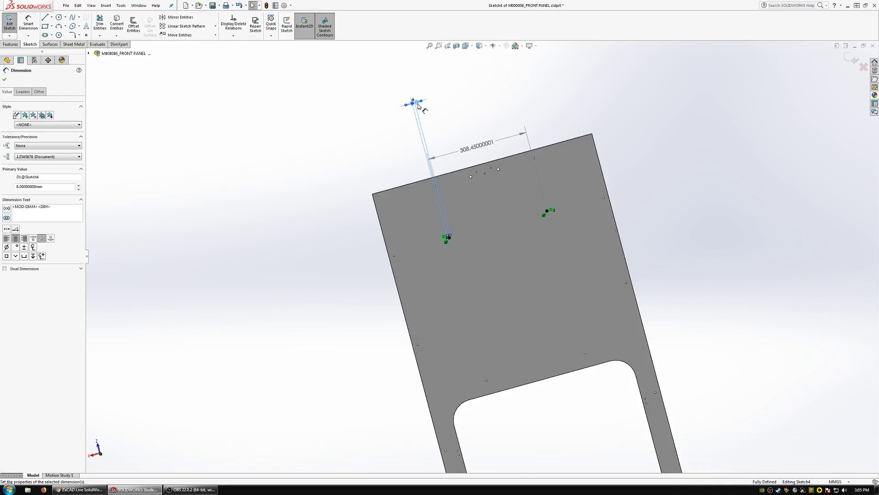
{"action": "left_click", "coordinate": [9, 24]}
{"action": "left_click", "coordinate": [873, 46]}
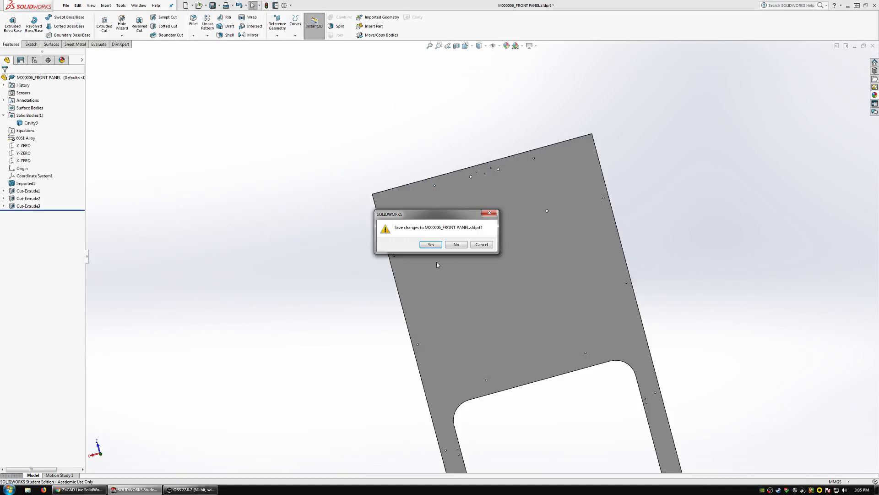
{"action": "left_click", "coordinate": [436, 267]}
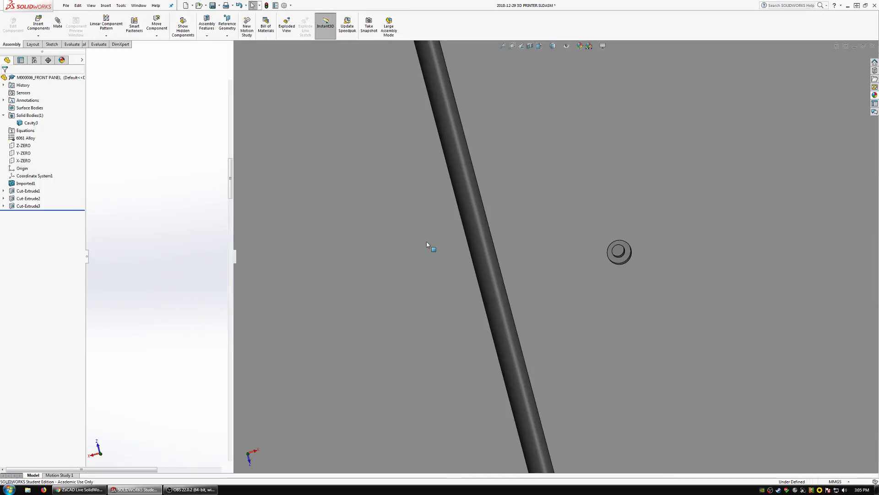
Edit M0000022_CROSS_BAR<1> in the assembly and open the Cut-Extrude2 sketch of its hole behind the front panel's spool hole.
{"action": "scroll", "coordinate": [538, 248], "scroll_direction": "up", "scroll_amount": 4}
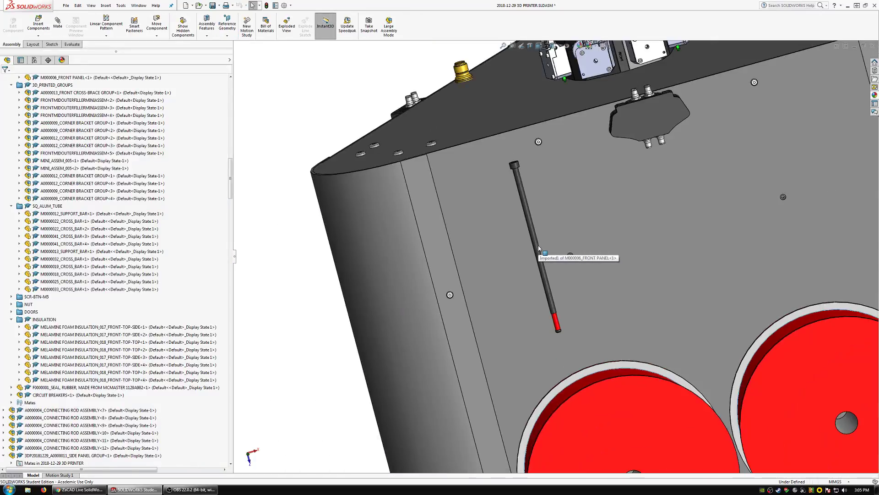
{"action": "scroll", "coordinate": [573, 270], "scroll_direction": "down", "scroll_amount": 4}
{"action": "scroll", "coordinate": [573, 267], "scroll_direction": "down", "scroll_amount": 5}
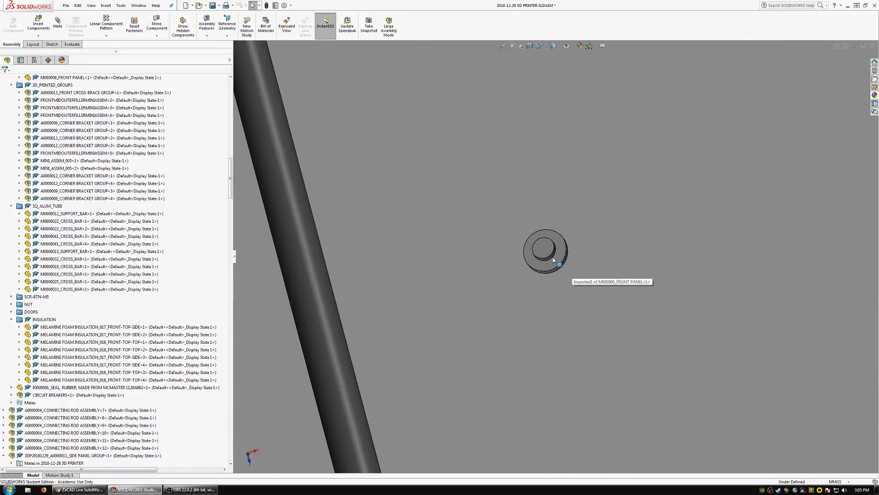
{"action": "left_click", "coordinate": [549, 268]}
{"action": "left_click", "coordinate": [605, 228]}
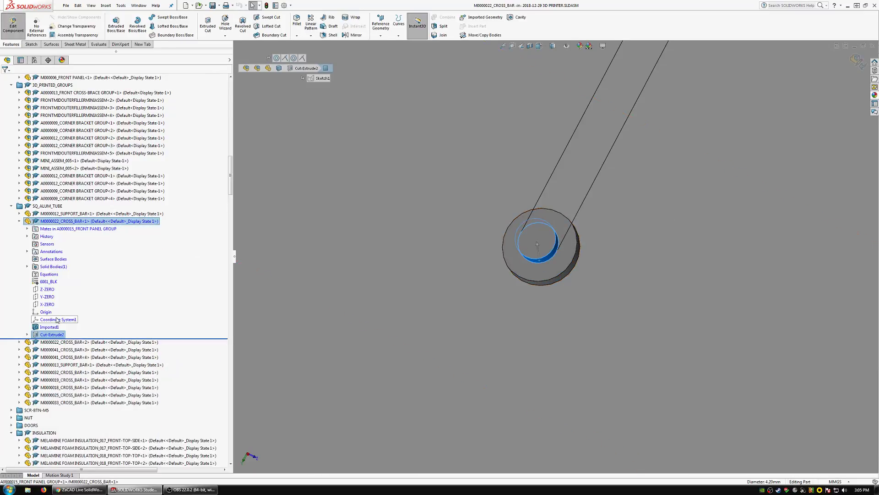
{"action": "left_click", "coordinate": [53, 335]}
{"action": "left_click", "coordinate": [71, 311]}
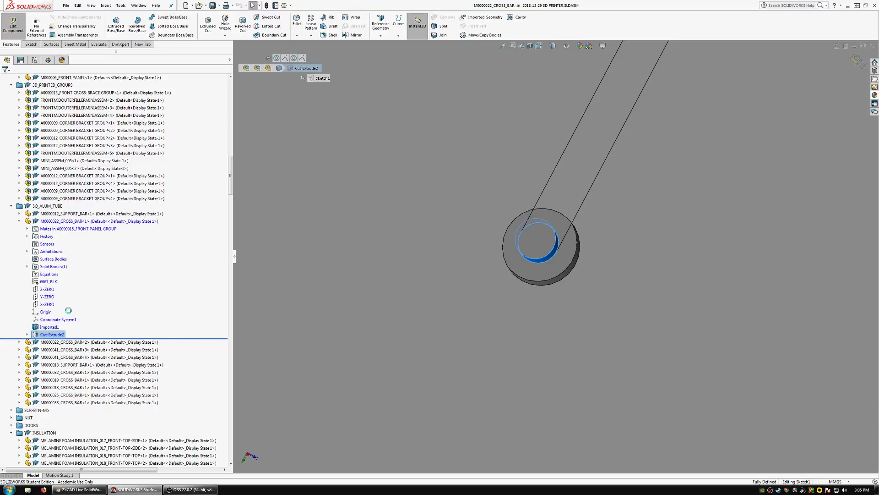
Set the cross bar hole's diameter to 8-1.2 mm and return to editing the assembly.
{"action": "scroll", "coordinate": [399, 324], "scroll_direction": "up", "scroll_amount": 11}
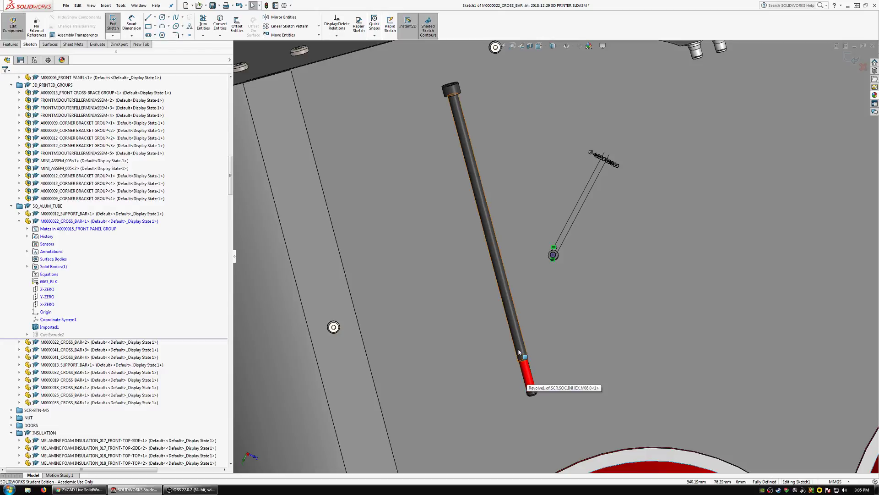
{"action": "scroll", "coordinate": [570, 245], "scroll_direction": "down", "scroll_amount": 5}
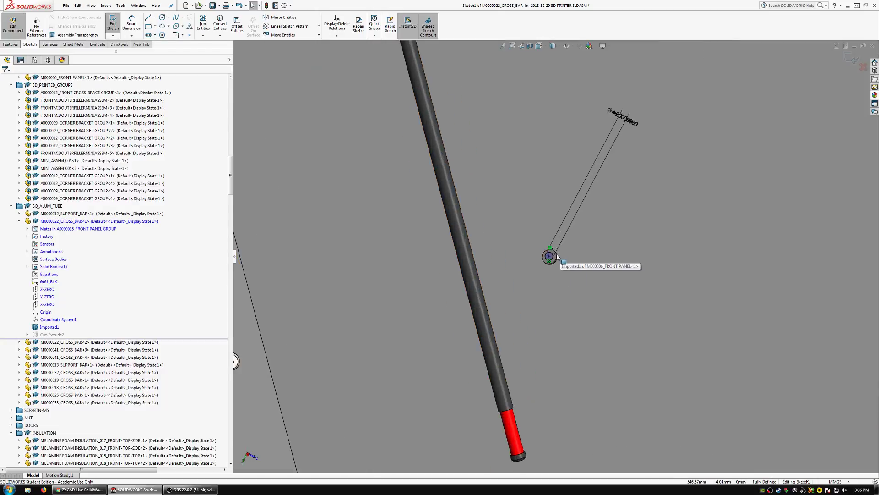
{"action": "scroll", "coordinate": [575, 239], "scroll_direction": "up", "scroll_amount": 5}
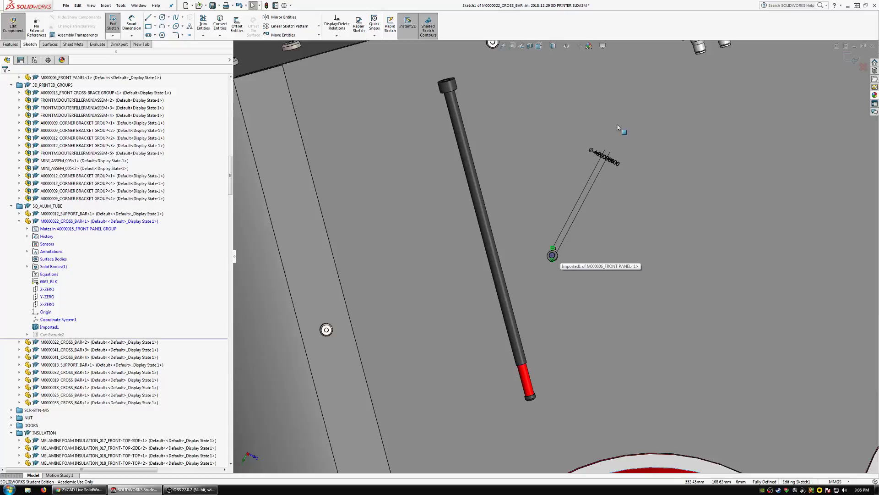
{"action": "double_click", "coordinate": [602, 165]}
{"action": "type", "text": "8-1.25"}
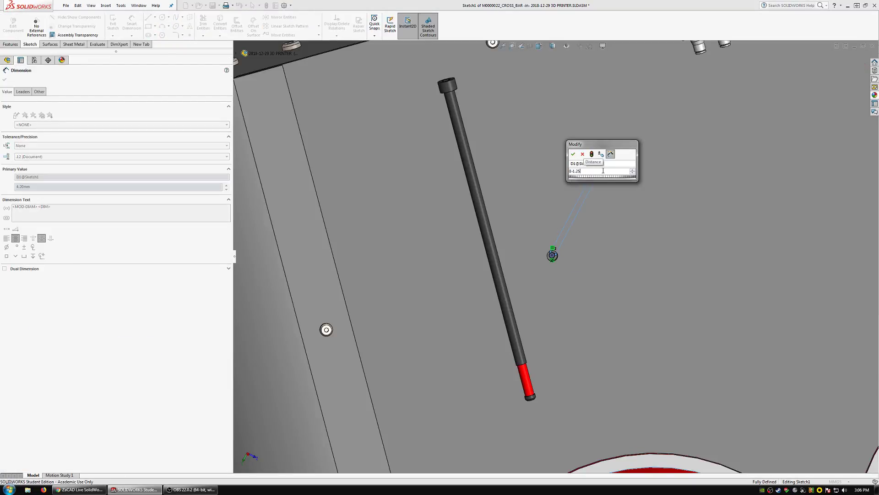
{"action": "key", "text": "Return"}
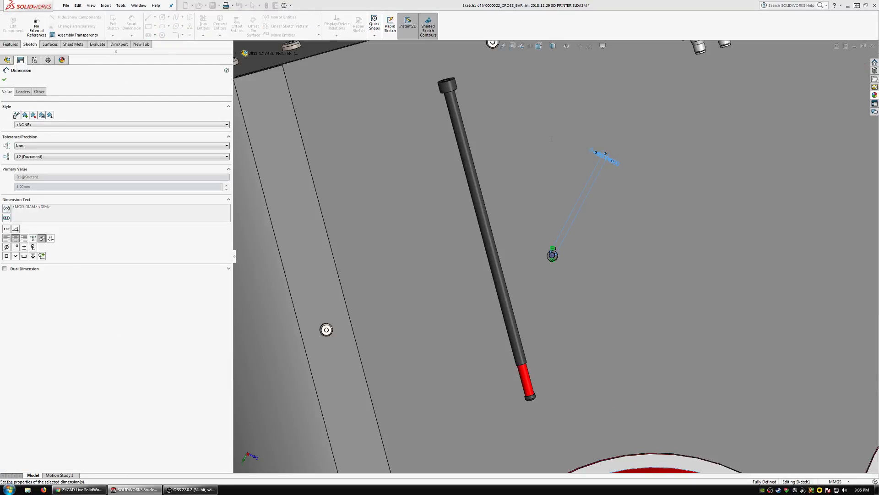
{"action": "left_click", "coordinate": [11, 24]}
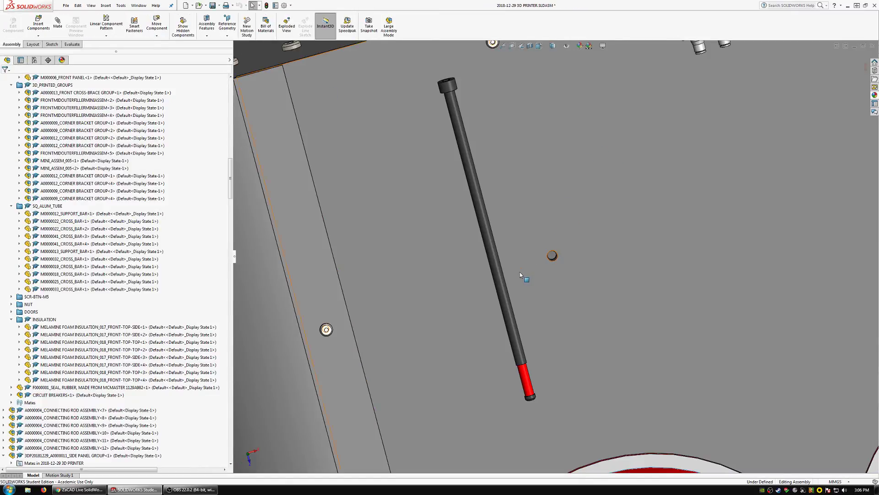
Clear the screw selection, then rebuild and save the 3D printer assembly.
{"action": "left_click", "coordinate": [526, 386]}
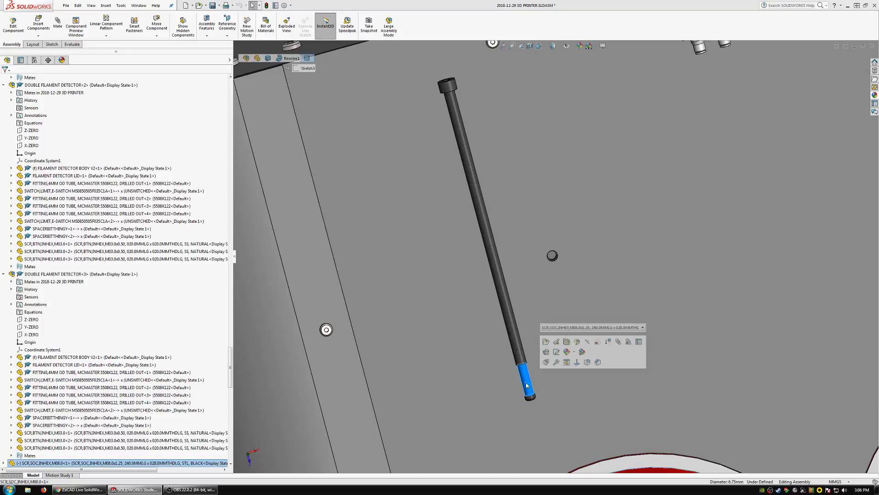
{"action": "scroll", "coordinate": [526, 251], "scroll_direction": "up", "scroll_amount": 6}
{"action": "scroll", "coordinate": [579, 280], "scroll_direction": "down", "scroll_amount": 1}
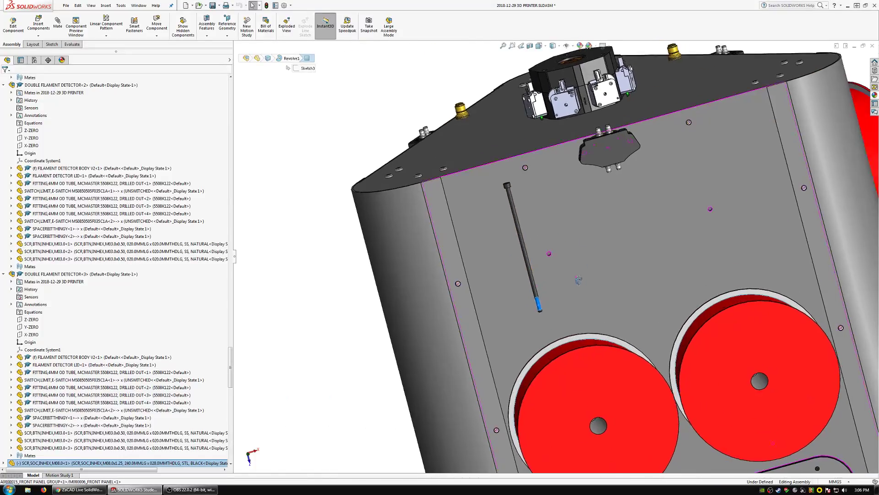
{"action": "mouse_move", "coordinate": [579, 280]}
{"action": "middle_mouse_down"}
{"action": "mouse_move", "coordinate": [563, 275]}
{"action": "mouse_move", "coordinate": [592, 268]}
{"action": "middle_mouse_up"}
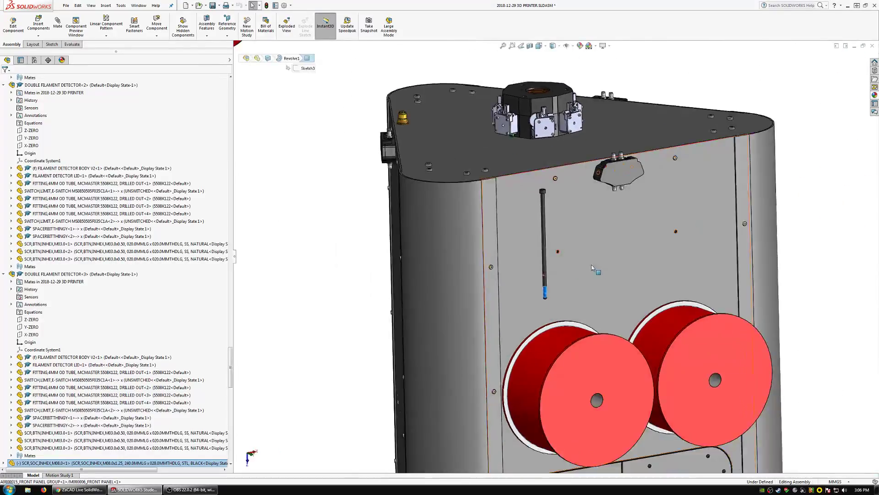
{"action": "left_click", "coordinate": [295, 183]}
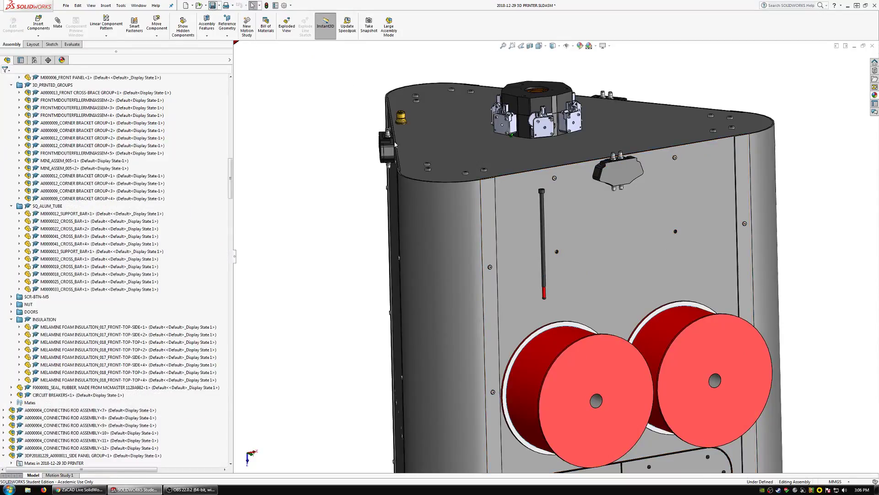
{"action": "key", "text": "ctrl+s"}
{"action": "left_click", "coordinate": [138, 106]}
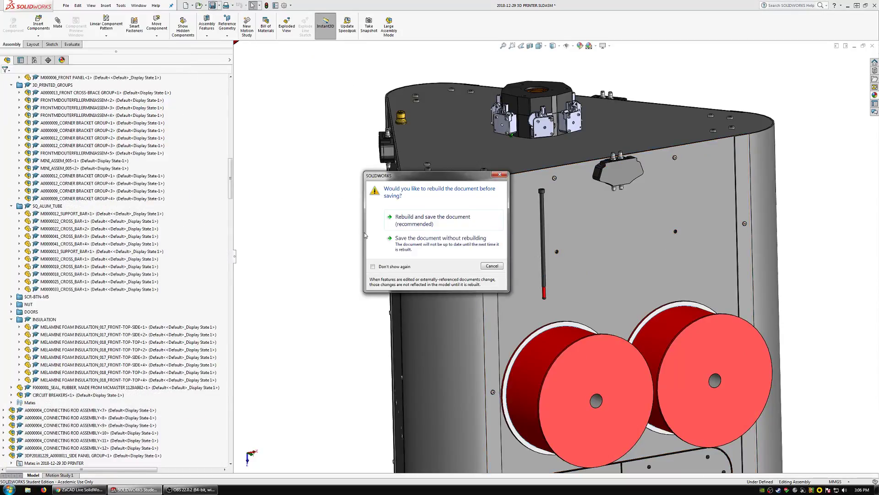
{"action": "left_click", "coordinate": [422, 221]}
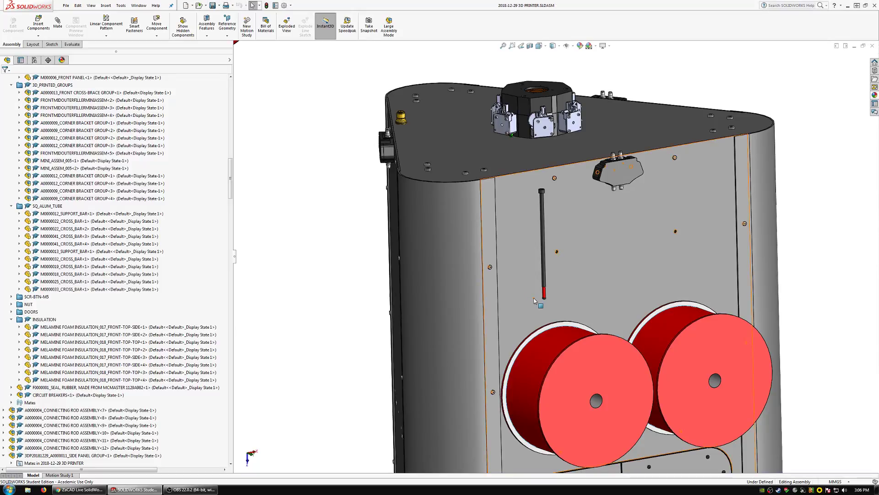
Turn the M8 screw's head away from the front panel and mate its shank concentric with the panel's left upper spool hole.
{"action": "scroll", "coordinate": [565, 269], "scroll_direction": "down", "scroll_amount": 5}
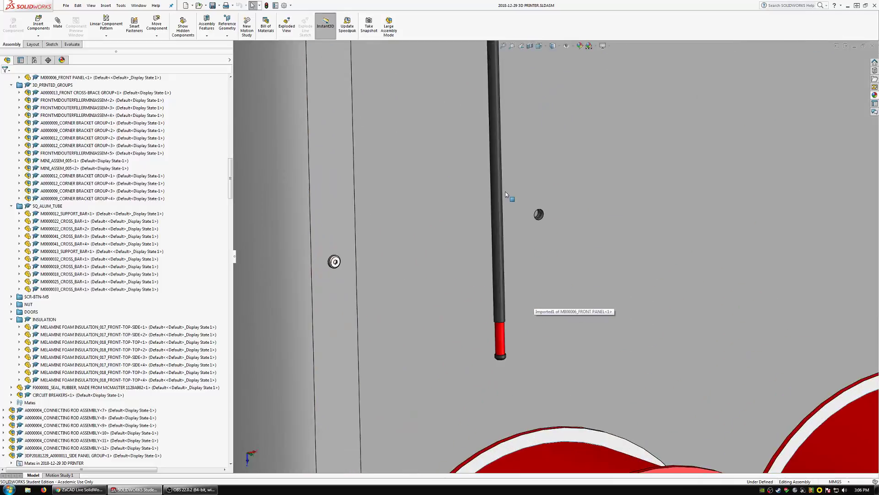
{"action": "left_click_drag", "start_coordinate": [496, 185], "coordinate": [562, 313]}
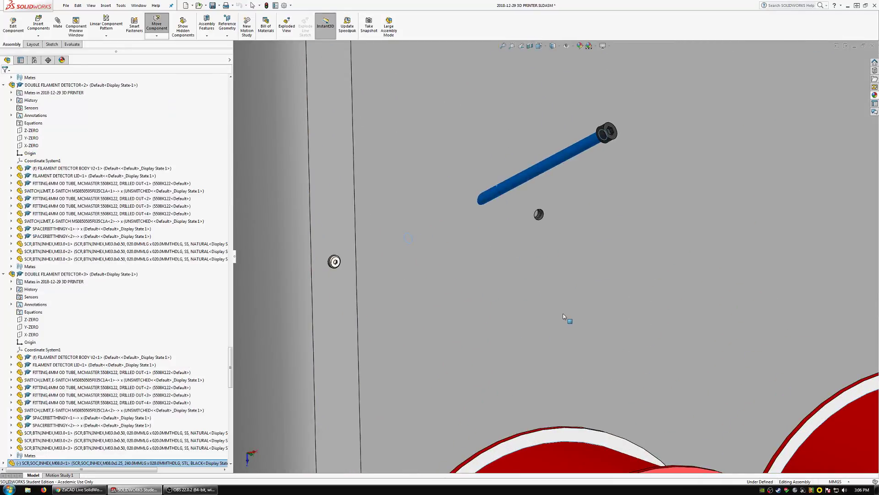
{"action": "left_click", "coordinate": [63, 30]}
{"action": "scroll", "coordinate": [565, 224], "scroll_direction": "down", "scroll_amount": 3}
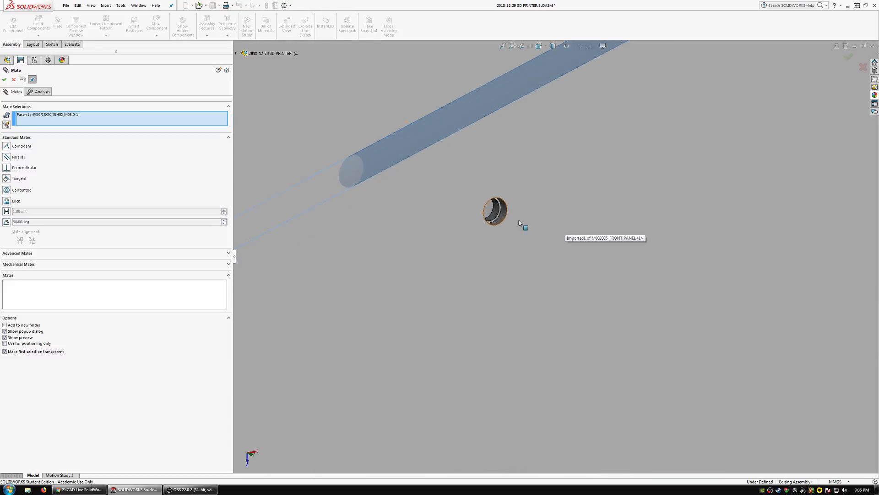
{"action": "left_click", "coordinate": [495, 214]}
{"action": "key", "text": "Return"}
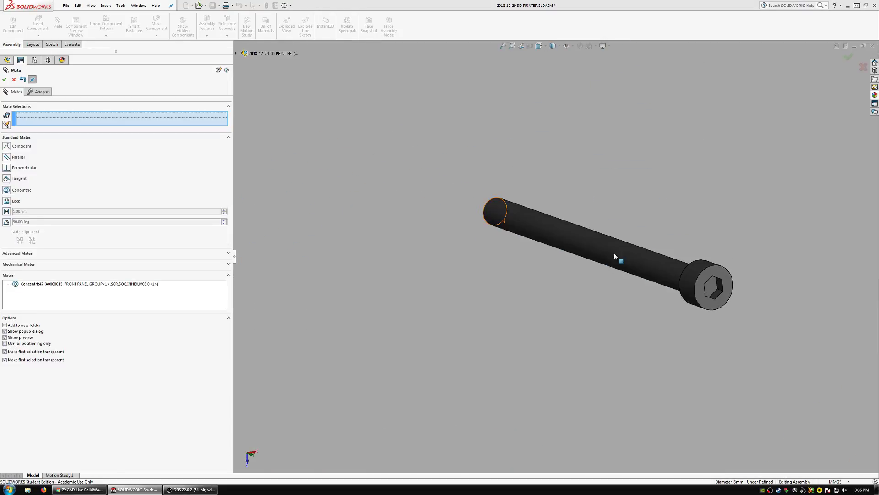
Slide the mated M8 screw outward along its axis until it sits clear in front of the panel, and close the Mate command.
{"action": "scroll", "coordinate": [615, 256], "scroll_direction": "up", "scroll_amount": 5}
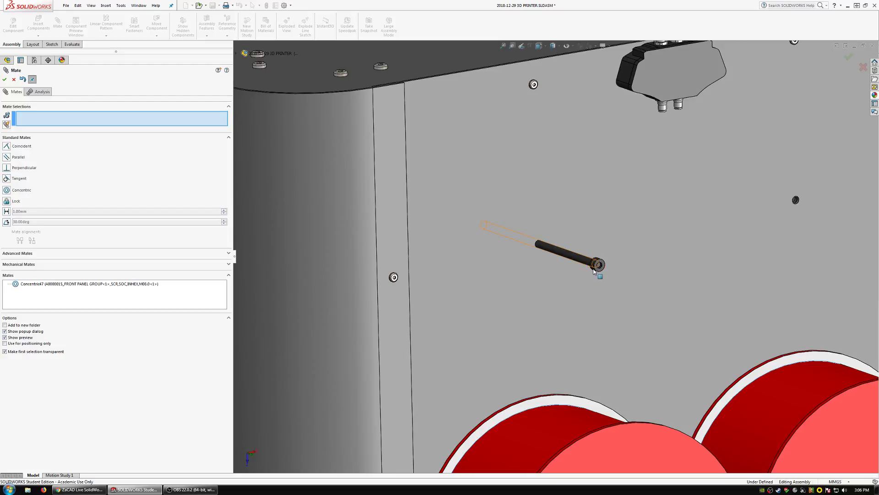
{"action": "left_click_drag", "start_coordinate": [594, 269], "coordinate": [700, 336]}
{"action": "scroll", "coordinate": [590, 263], "scroll_direction": "up", "scroll_amount": 3}
{"action": "scroll", "coordinate": [615, 277], "scroll_direction": "down", "scroll_amount": 5}
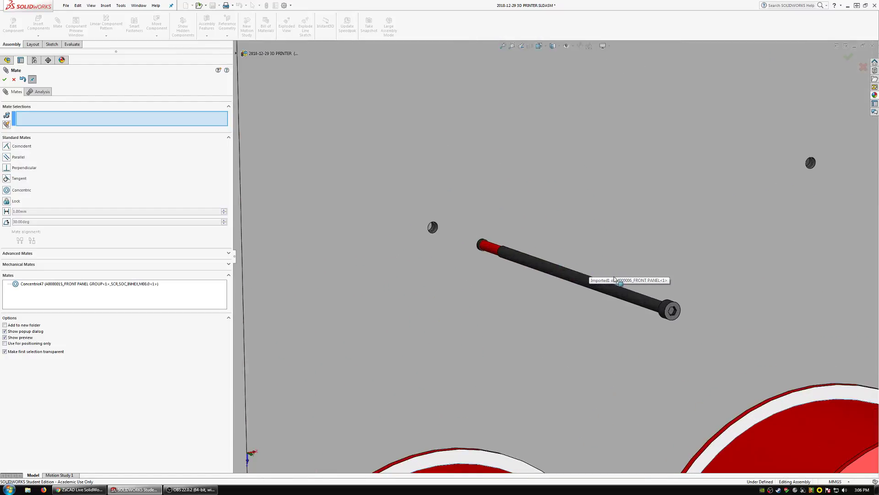
{"action": "scroll", "coordinate": [615, 279], "scroll_direction": "up", "scroll_amount": 6}
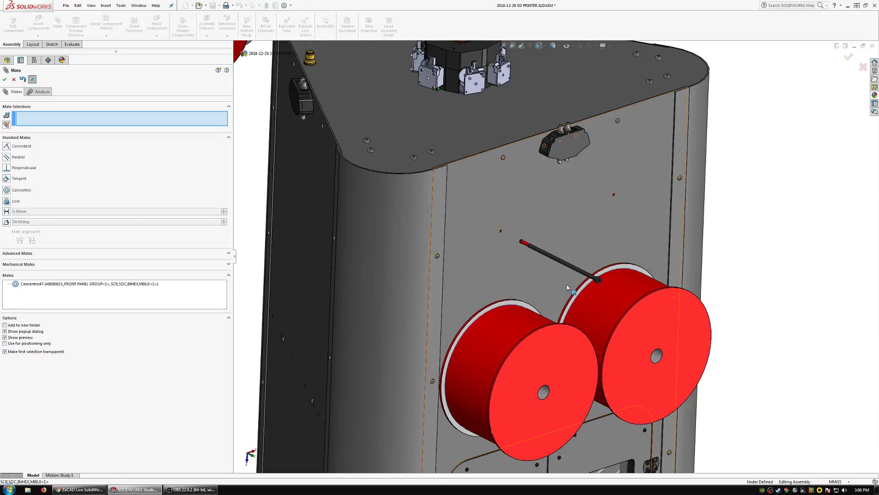
{"action": "middle_click_drag", "start_coordinate": [586, 301], "coordinate": [550, 251]}
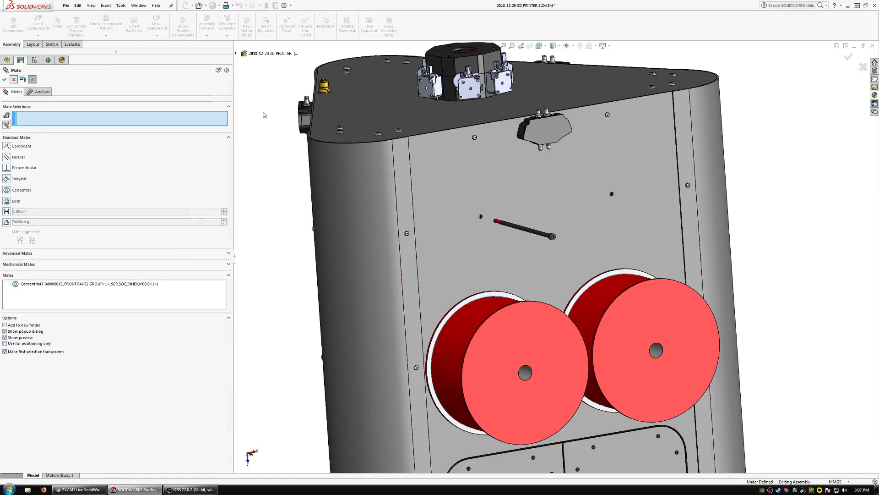
{"action": "key", "text": "Escape"}
Load BEARING, AXIAL, IGUS XIROS A500 from HARDWARE\MISC_NONSTANDARD_PARTS\_BEARING\AXIAL as a new component and open its configuration choices.
{"action": "left_click", "coordinate": [48, 27]}
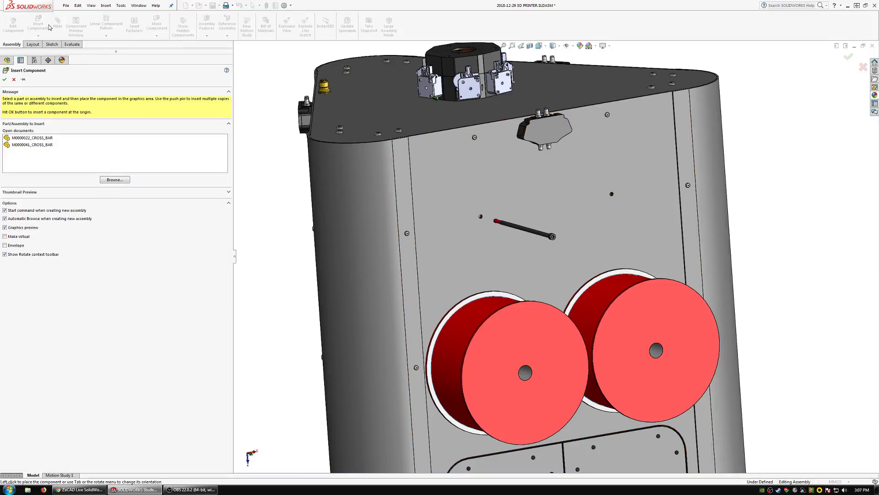
{"action": "left_click", "coordinate": [114, 179]}
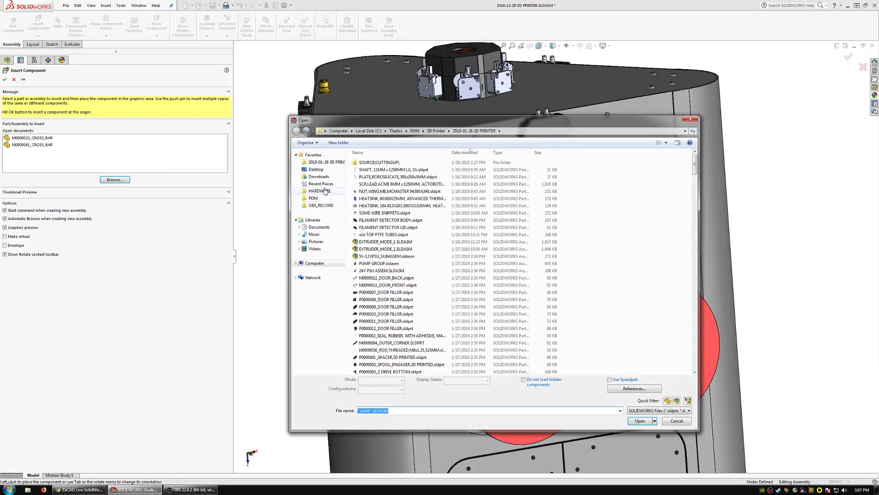
{"action": "left_click", "coordinate": [326, 191]}
{"action": "double_click", "coordinate": [393, 178]}
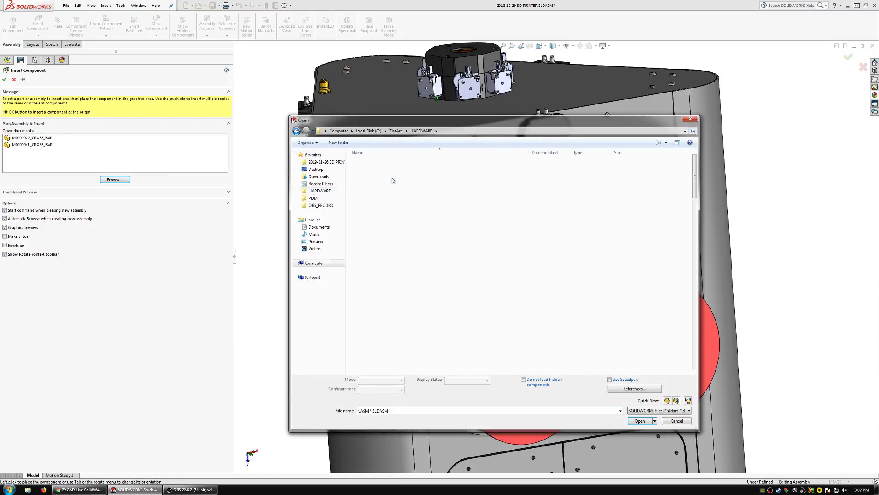
{"action": "double_click", "coordinate": [384, 177]}
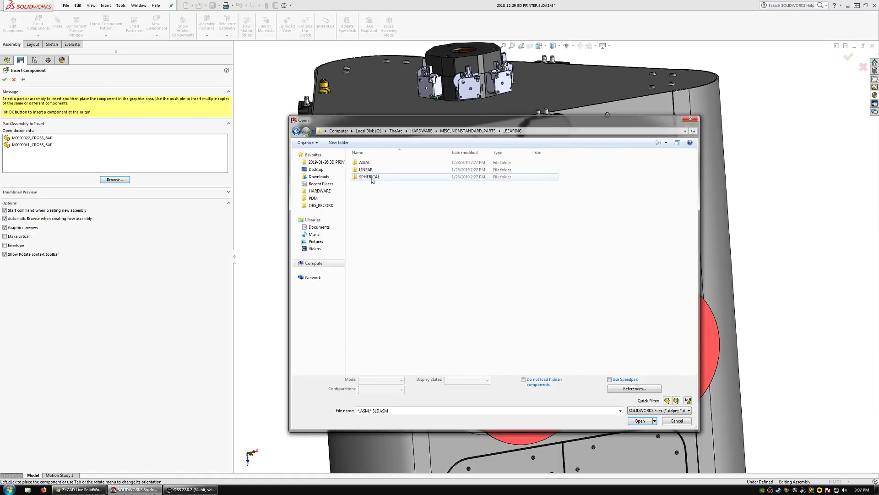
{"action": "double_click", "coordinate": [365, 162]}
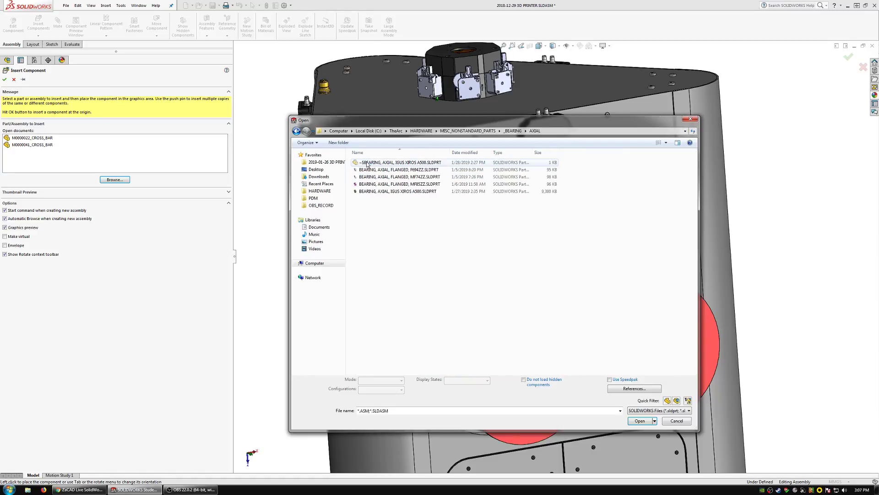
{"action": "left_click", "coordinate": [408, 192]}
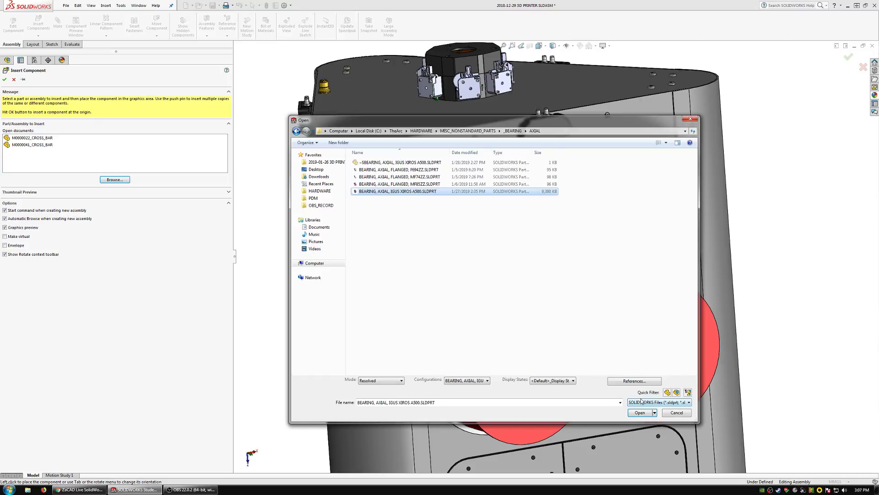
{"action": "left_click", "coordinate": [640, 412]}
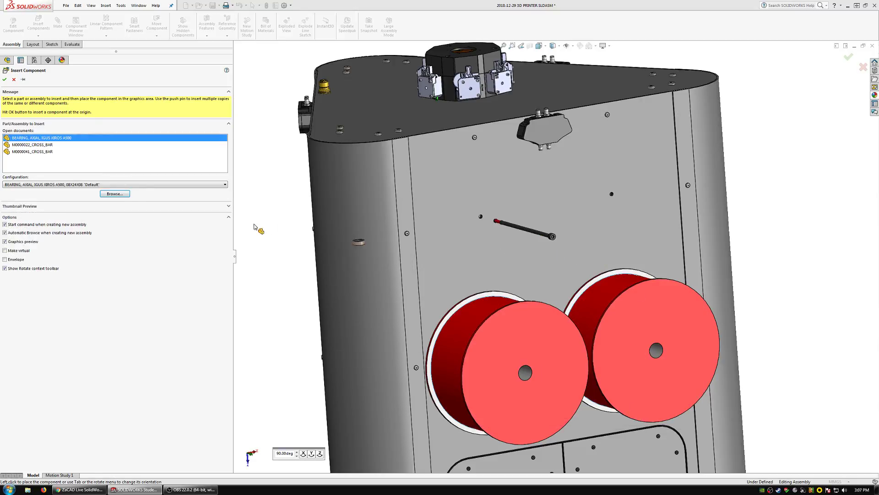
{"action": "left_click", "coordinate": [86, 185]}
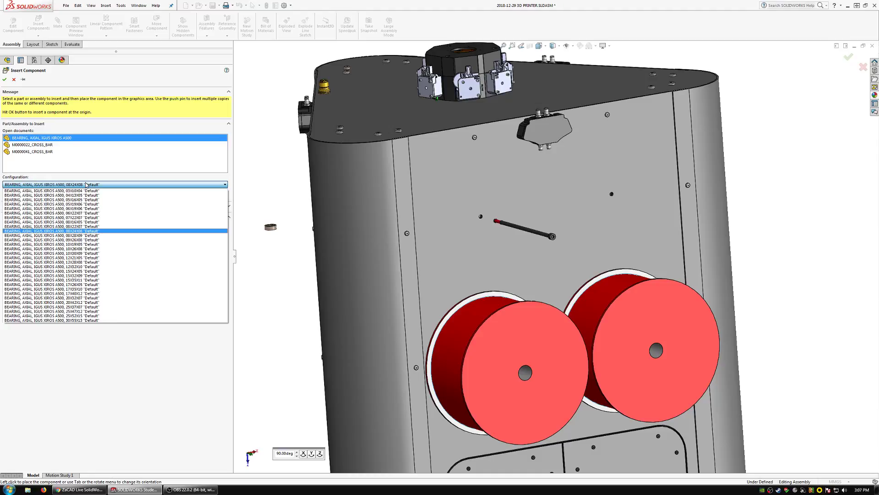
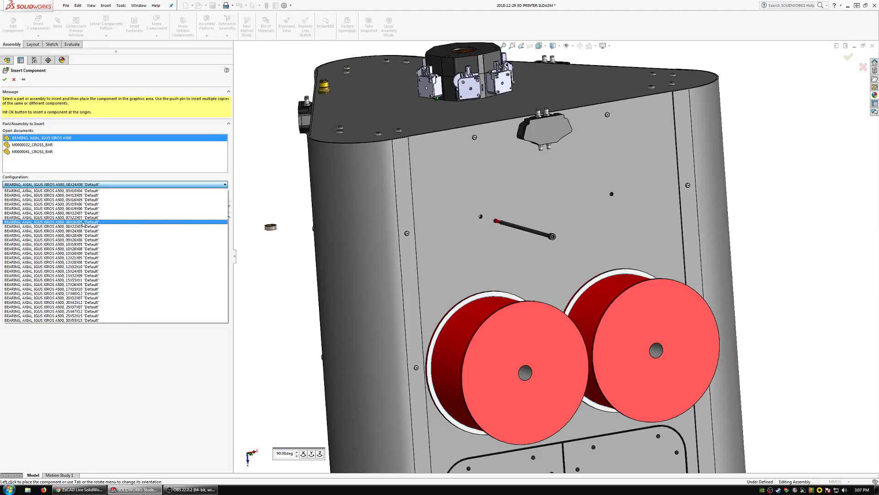
Choose the 08X16X05 configuration of the axial bearing and place it in front of the left spool's face.
{"action": "left_click", "coordinate": [83, 222]}
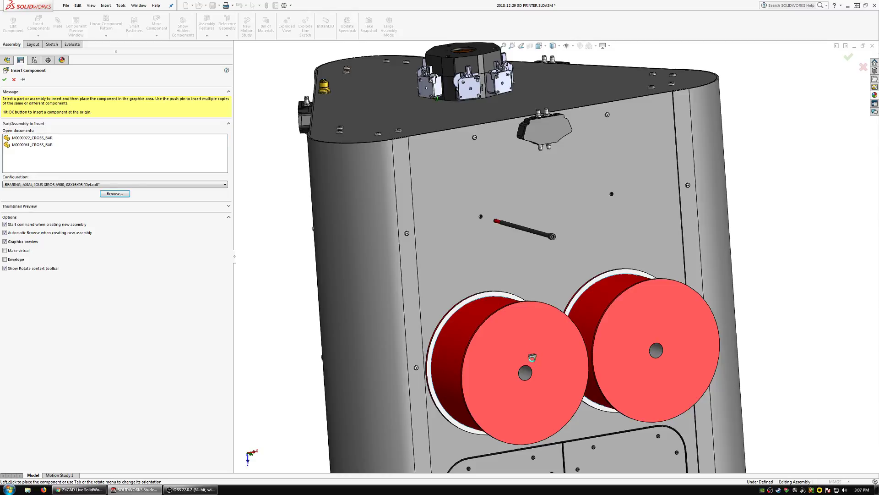
{"action": "left_click", "coordinate": [530, 351]}
{"action": "scroll", "coordinate": [528, 358], "scroll_direction": "down", "scroll_amount": 3}
{"action": "scroll", "coordinate": [539, 349], "scroll_direction": "down", "scroll_amount": 5}
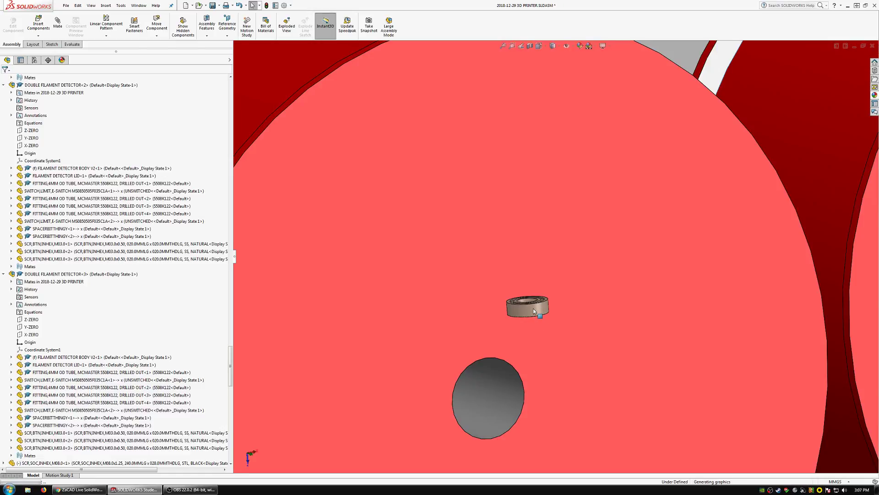
Turn the bearing so its bore faces forward and compare its outer diameter with the left spool's centre hole.
{"action": "left_click", "coordinate": [523, 308]}
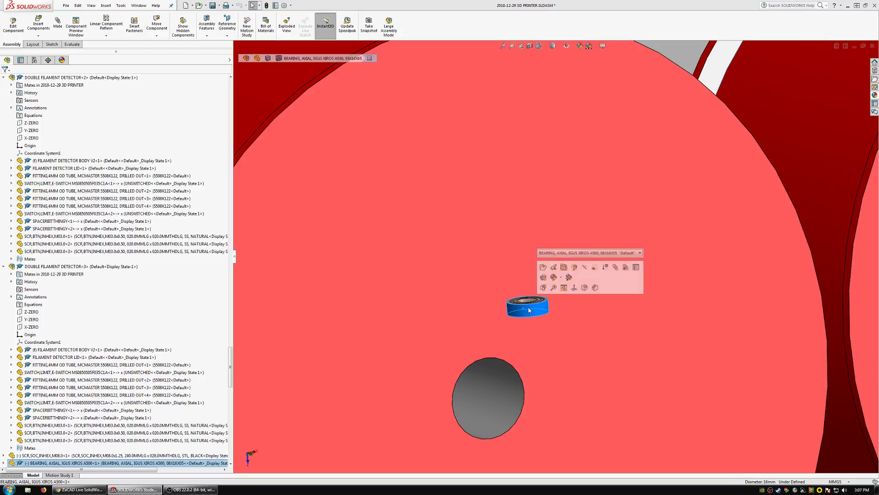
{"action": "left_click", "coordinate": [512, 402]}
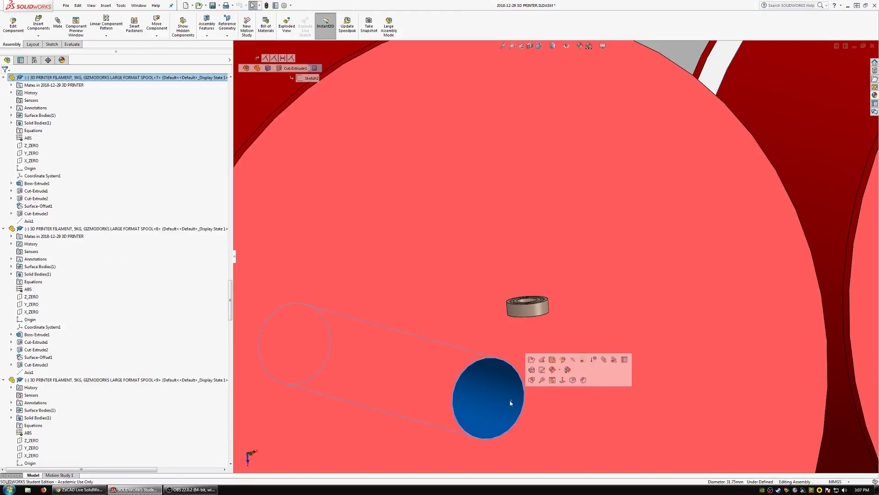
{"action": "scroll", "coordinate": [531, 298], "scroll_direction": "up", "scroll_amount": 5}
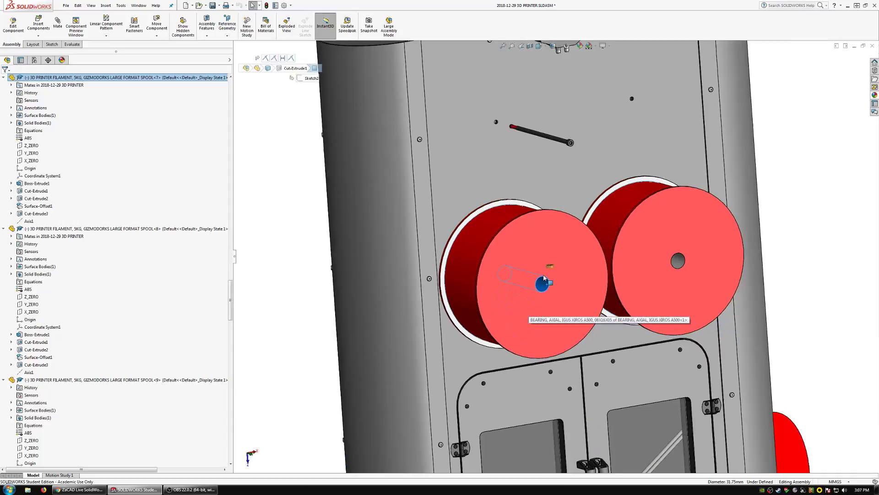
{"action": "scroll", "coordinate": [545, 278], "scroll_direction": "down", "scroll_amount": 8}
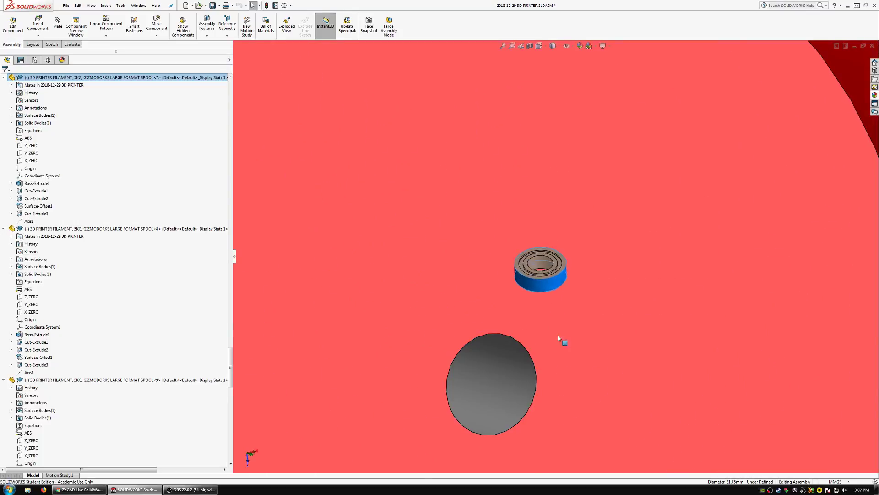
{"action": "right_click_drag", "start_coordinate": [557, 336], "coordinate": [602, 393]}
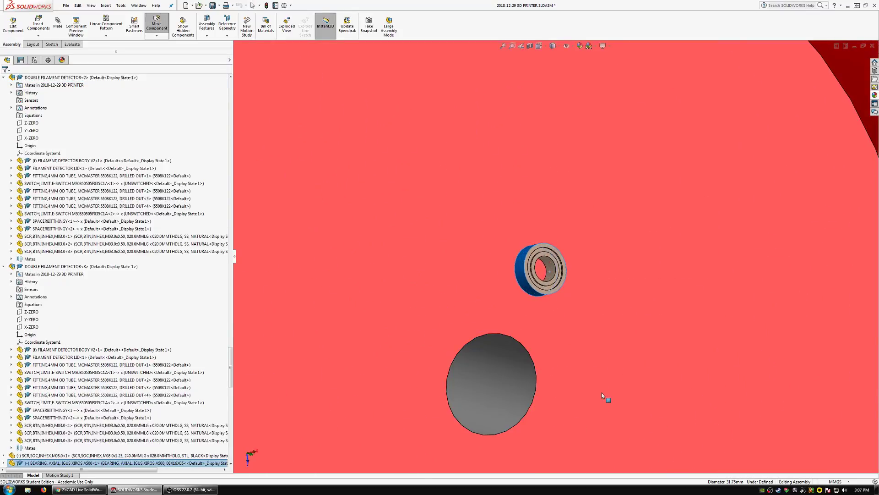
{"action": "left_click", "coordinate": [533, 291]}
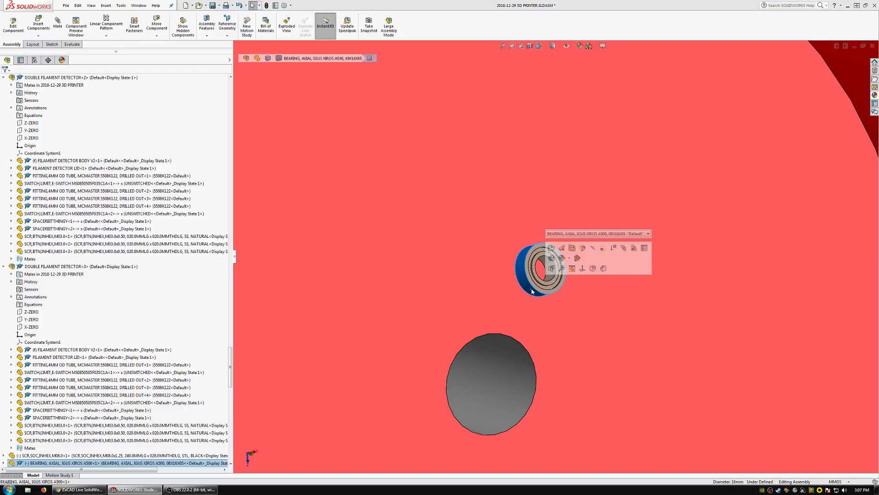
{"action": "left_click", "coordinate": [510, 412]}
{"action": "scroll", "coordinate": [500, 361], "scroll_direction": "up", "scroll_amount": 5}
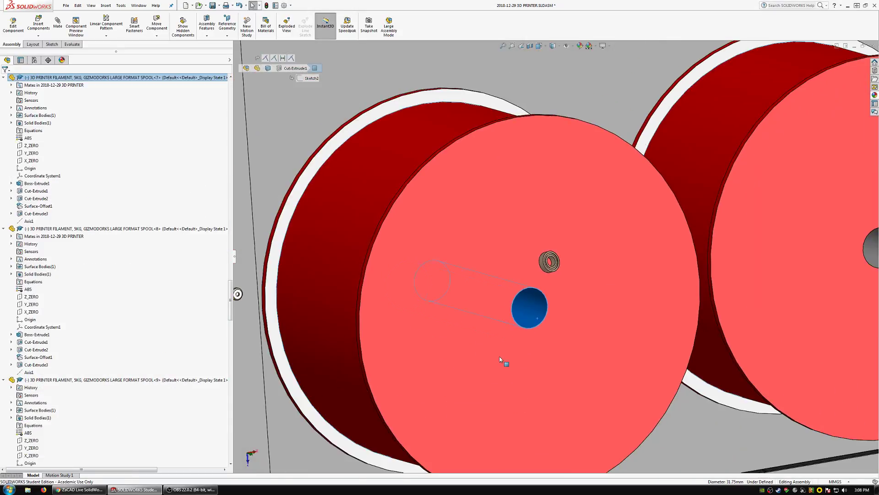
{"action": "scroll", "coordinate": [500, 359], "scroll_direction": "up", "scroll_amount": 5}
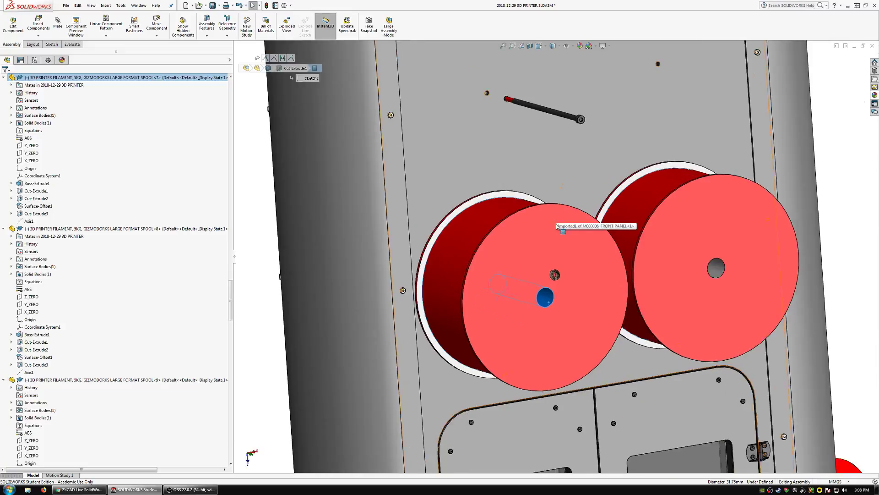
Mate the bearing's bore concentric with the M8 screw's shank and close the Mate command.
{"action": "scroll", "coordinate": [557, 225], "scroll_direction": "down", "scroll_amount": 5}
{"action": "left_click", "coordinate": [558, 349]}
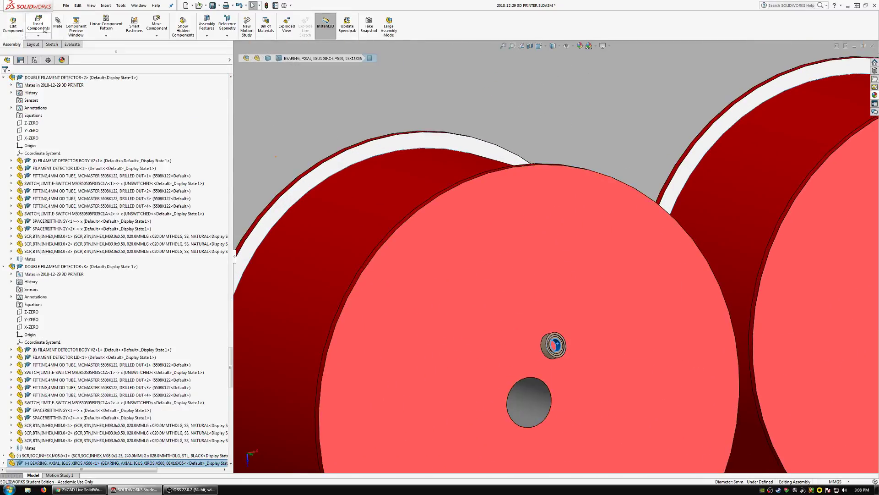
{"action": "scroll", "coordinate": [479, 224], "scroll_direction": "up", "scroll_amount": 8}
{"action": "scroll", "coordinate": [568, 140], "scroll_direction": "down", "scroll_amount": 4}
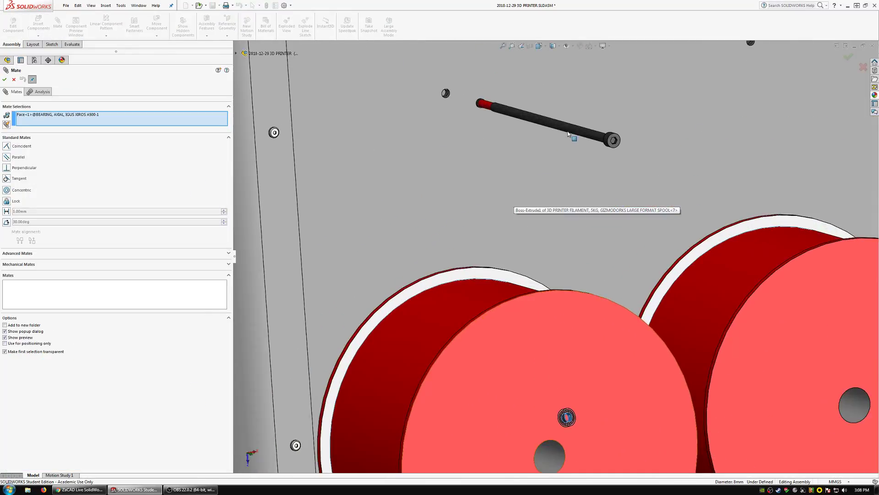
{"action": "left_click", "coordinate": [572, 140]}
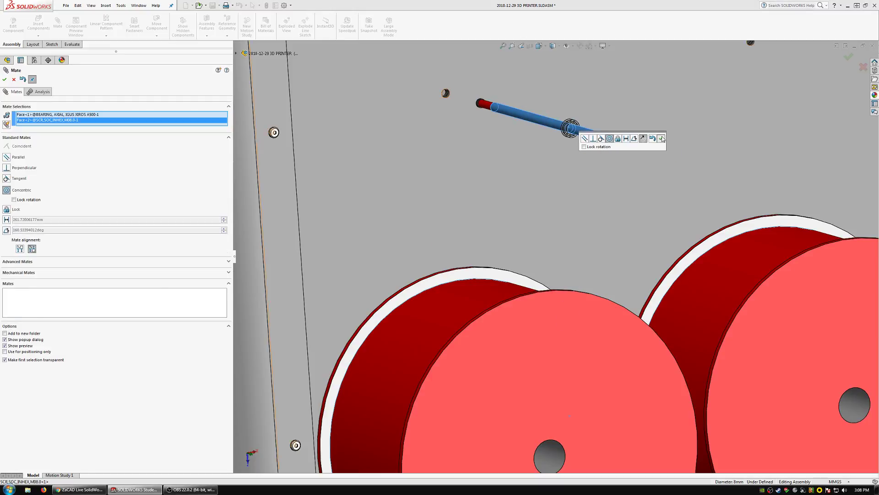
{"action": "left_click", "coordinate": [662, 138]}
{"action": "scroll", "coordinate": [559, 105], "scroll_direction": "down", "scroll_amount": 5}
{"action": "middle_click_drag", "start_coordinate": [581, 159], "coordinate": [603, 178]}
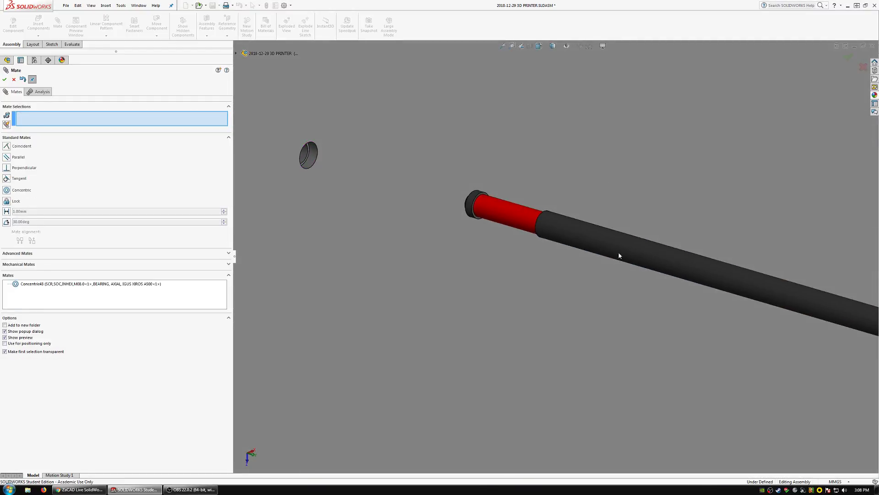
{"action": "key", "text": "Escape"}
Add a second copy of the bearing closer to the screw's threaded end and mate its bore concentric with the shank.
{"action": "scroll", "coordinate": [649, 249], "scroll_direction": "up", "scroll_amount": 3}
{"action": "scroll", "coordinate": [728, 289], "scroll_direction": "down", "scroll_amount": 3}
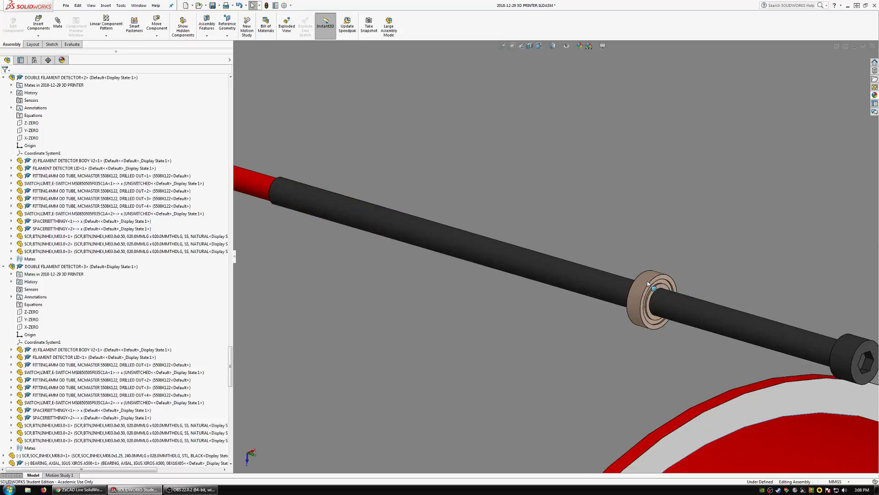
{"action": "left_click", "coordinate": [647, 281]}
{"action": "left_click", "coordinate": [164, 463]}
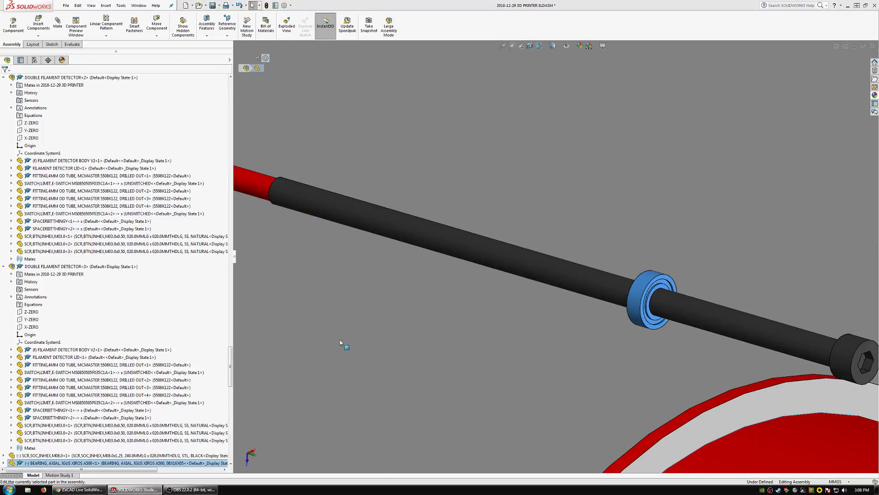
{"action": "left_click", "coordinate": [419, 230]}
{"action": "left_click", "coordinate": [58, 24]}
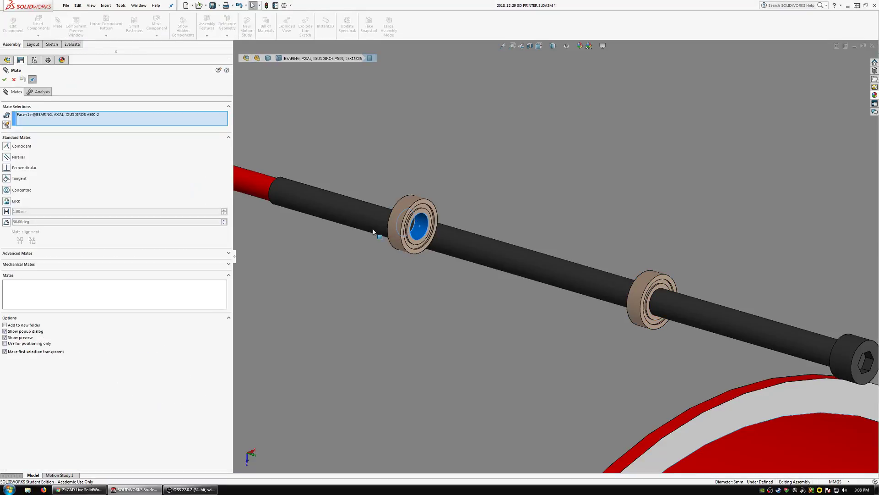
{"action": "left_click", "coordinate": [361, 216]}
{"action": "left_click", "coordinate": [381, 237]}
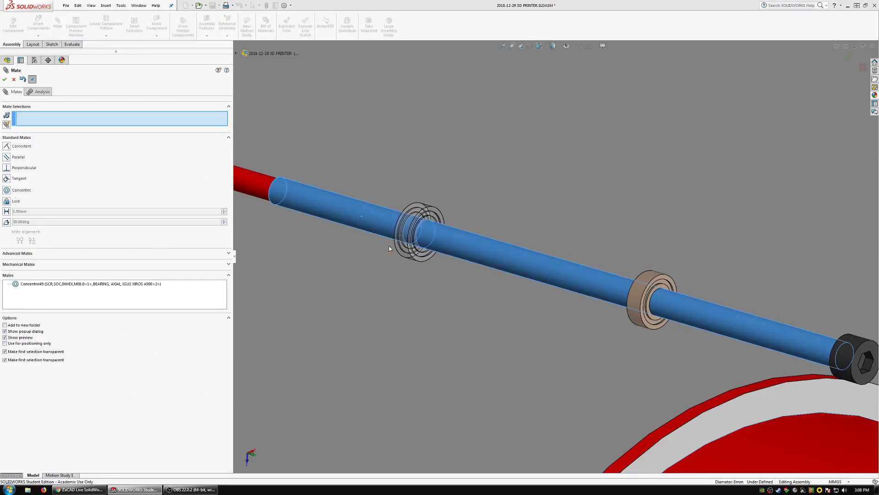
Examine the screw with its two bearings against the spools and front panel from several angles, and close the Mate command.
{"action": "scroll", "coordinate": [534, 318], "scroll_direction": "up", "scroll_amount": 10}
{"action": "middle_click_drag", "start_coordinate": [566, 365], "coordinate": [542, 339]}
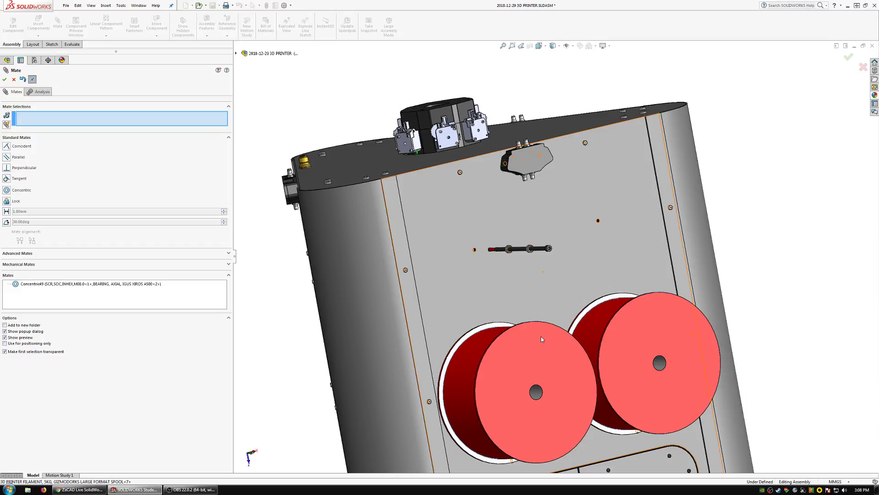
{"action": "middle_click_drag", "start_coordinate": [543, 251], "coordinate": [558, 366]}
{"action": "scroll", "coordinate": [532, 246], "scroll_direction": "down", "scroll_amount": 2}
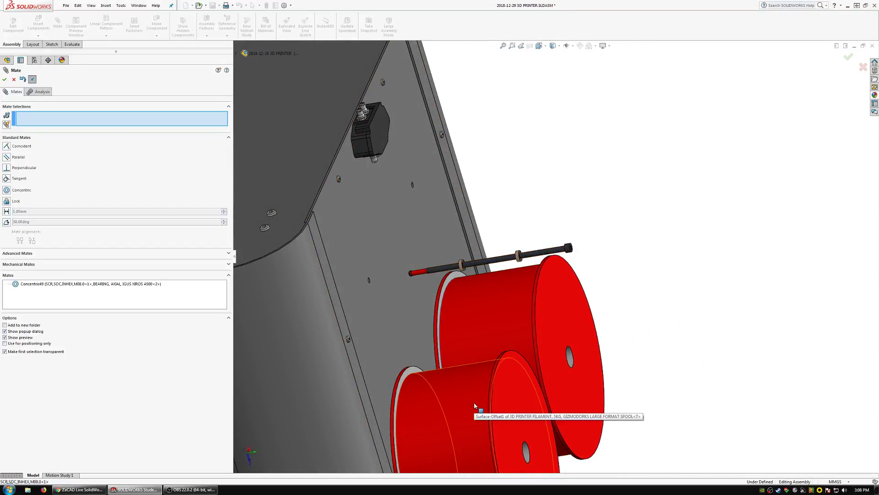
{"action": "scroll", "coordinate": [458, 273], "scroll_direction": "down", "scroll_amount": 5}
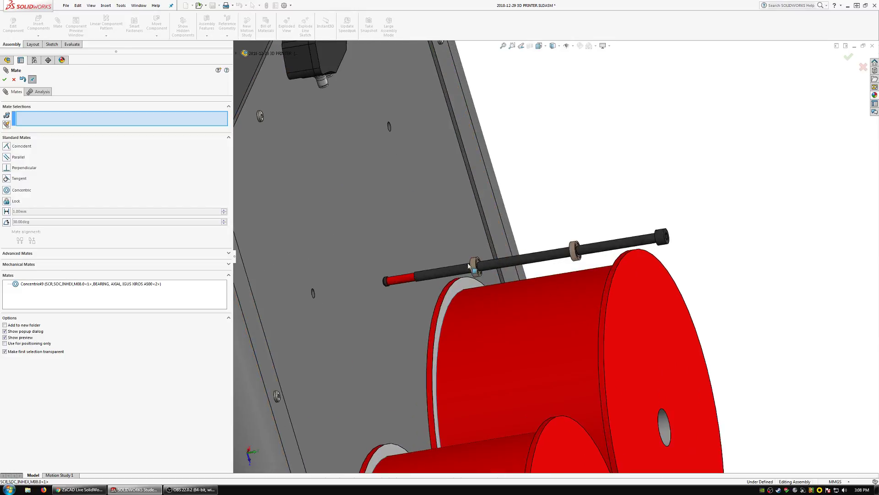
{"action": "middle_click_drag", "start_coordinate": [484, 276], "coordinate": [409, 230]}
{"action": "scroll", "coordinate": [409, 230], "scroll_direction": "up", "scroll_amount": 4}
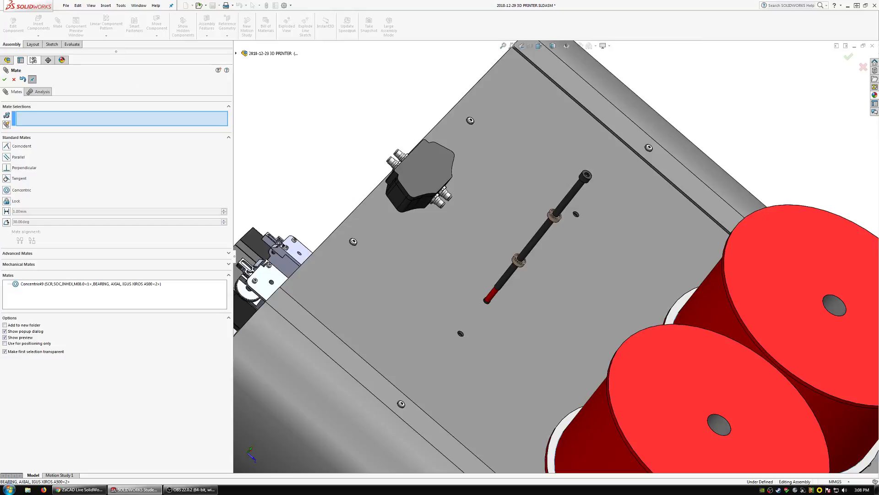
{"action": "key", "text": "Escape"}
Insert a new part into the 3D printer assembly and open it for editing in context.
{"action": "left_click", "coordinate": [38, 36]}
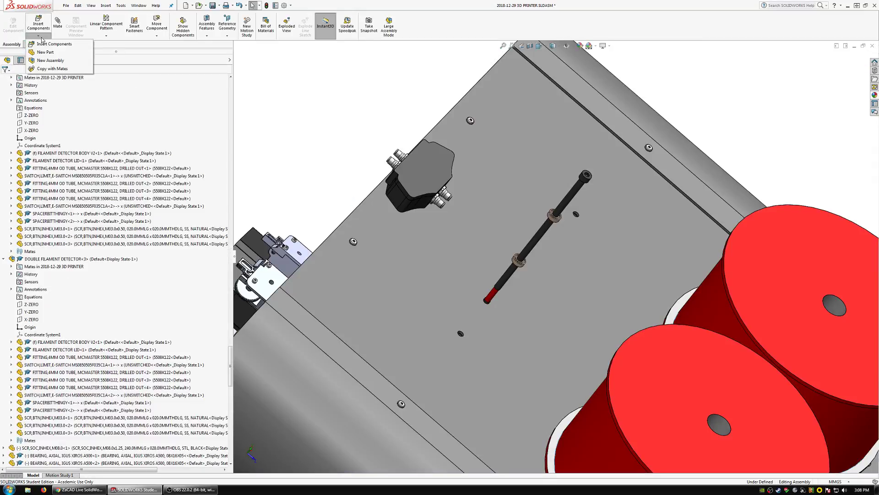
{"action": "left_click", "coordinate": [46, 53]}
{"action": "left_click", "coordinate": [296, 132]}
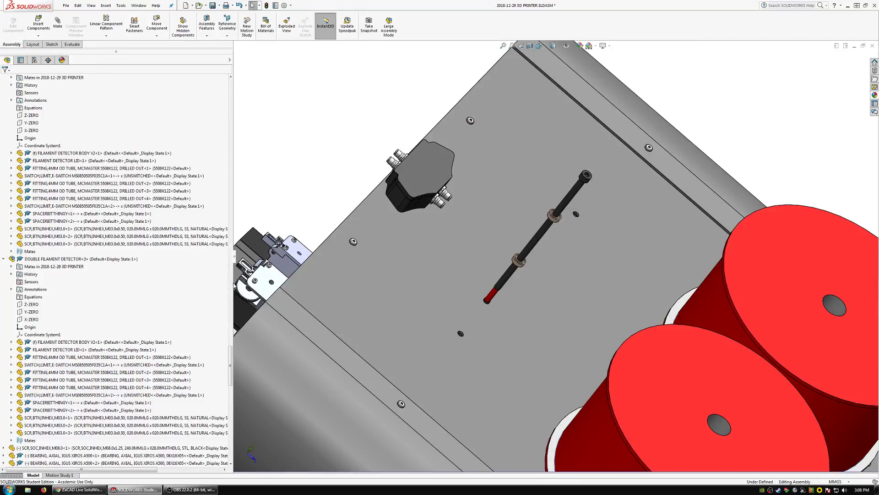
{"action": "left_click_drag", "start_coordinate": [231, 365], "coordinate": [241, 437]}
{"action": "scroll", "coordinate": [26, 234], "scroll_direction": "up", "scroll_amount": 20}
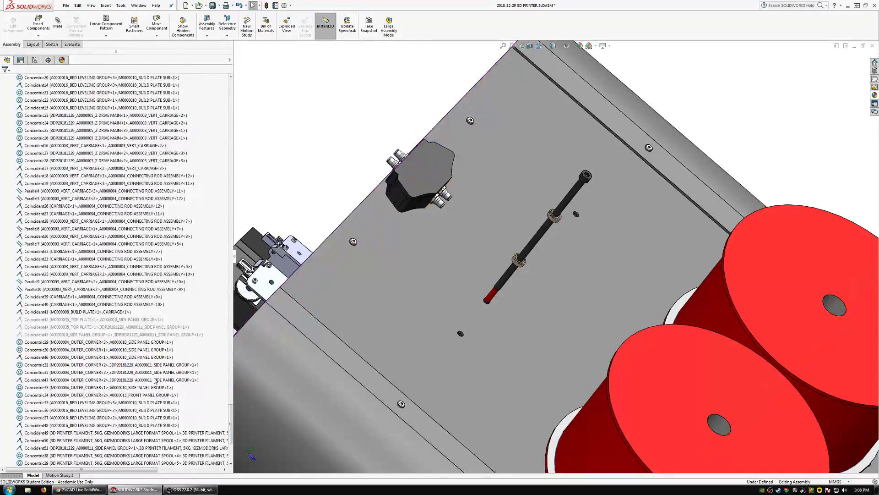
{"action": "left_click", "coordinate": [28, 244]}
{"action": "left_click", "coordinate": [3, 251]}
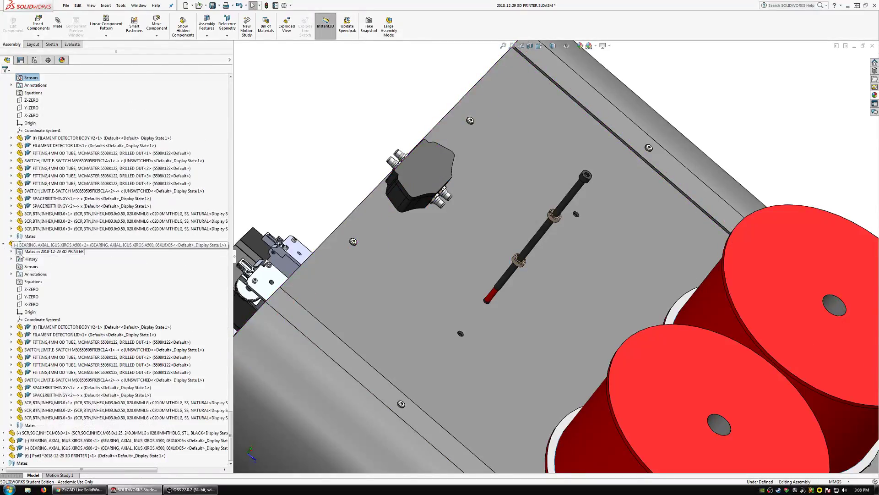
{"action": "left_click", "coordinate": [21, 28]}
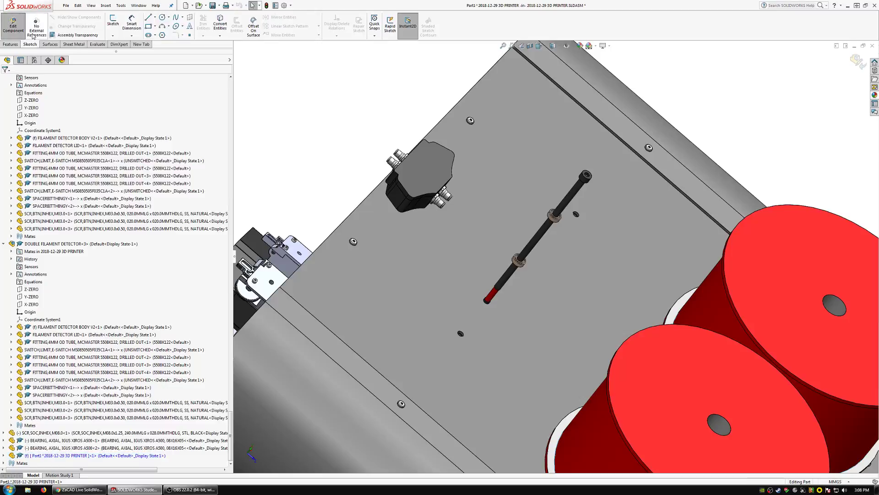
Start a sketch for the new part on the front panel's outer face, near the screw's mounting hole.
{"action": "middle_click_drag", "start_coordinate": [479, 349], "coordinate": [513, 329]}
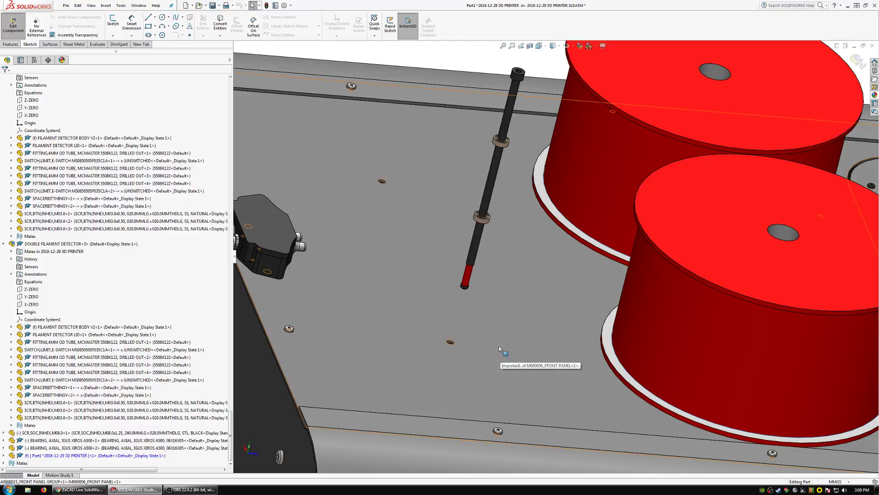
{"action": "middle_click_drag", "start_coordinate": [498, 345], "coordinate": [504, 276]}
{"action": "scroll", "coordinate": [523, 225], "scroll_direction": "down", "scroll_amount": 1}
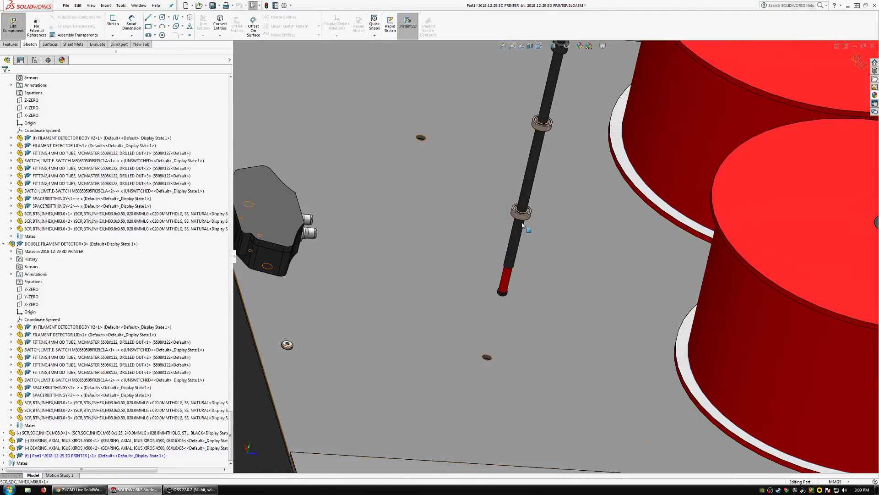
{"action": "scroll", "coordinate": [522, 225], "scroll_direction": "down", "scroll_amount": 2}
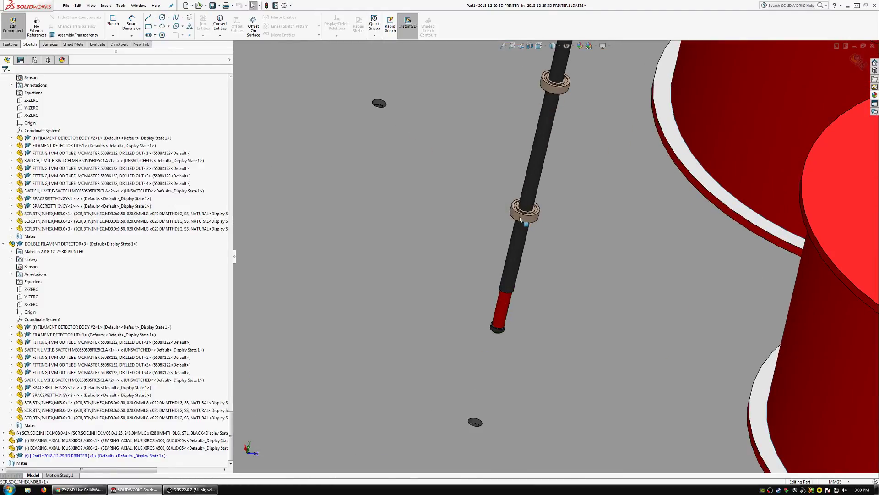
{"action": "scroll", "coordinate": [527, 275], "scroll_direction": "up", "scroll_amount": 4}
{"action": "left_click", "coordinate": [113, 22]}
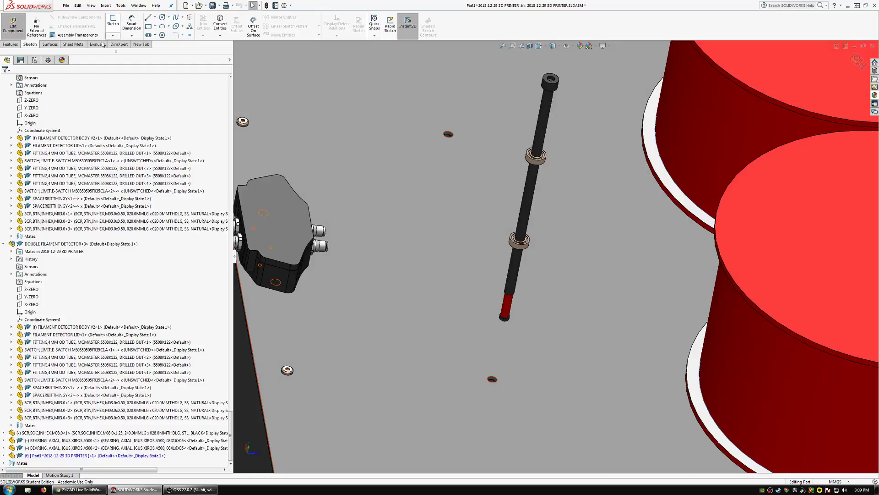
{"action": "left_click", "coordinate": [436, 365]}
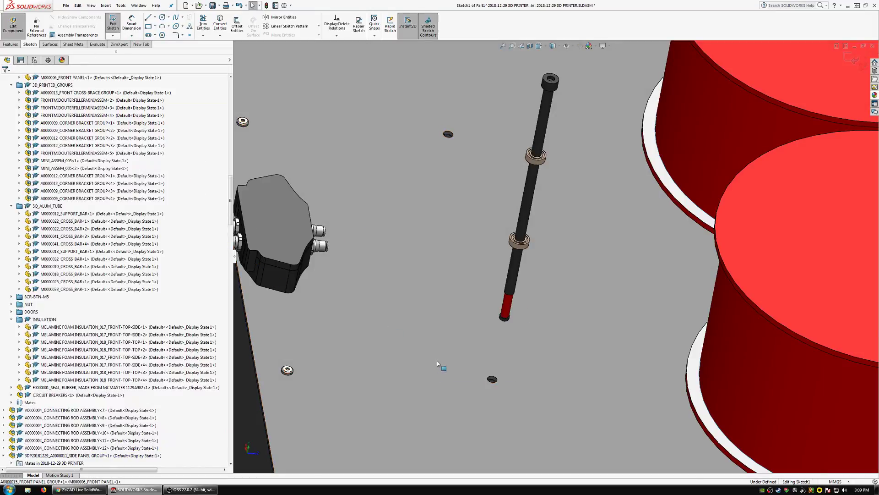
Convert the outer circular edge of the bearing nearer the screw's threaded end into the new part's sketch.
{"action": "left_click", "coordinate": [514, 241]}
{"action": "scroll", "coordinate": [509, 243], "scroll_direction": "down", "scroll_amount": 8}
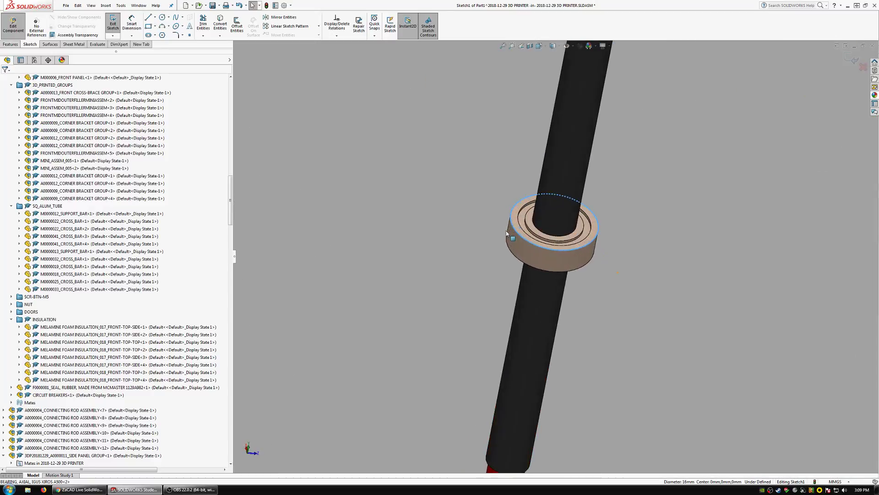
{"action": "left_click", "coordinate": [221, 23]}
{"action": "scroll", "coordinate": [438, 249], "scroll_direction": "up", "scroll_amount": 8}
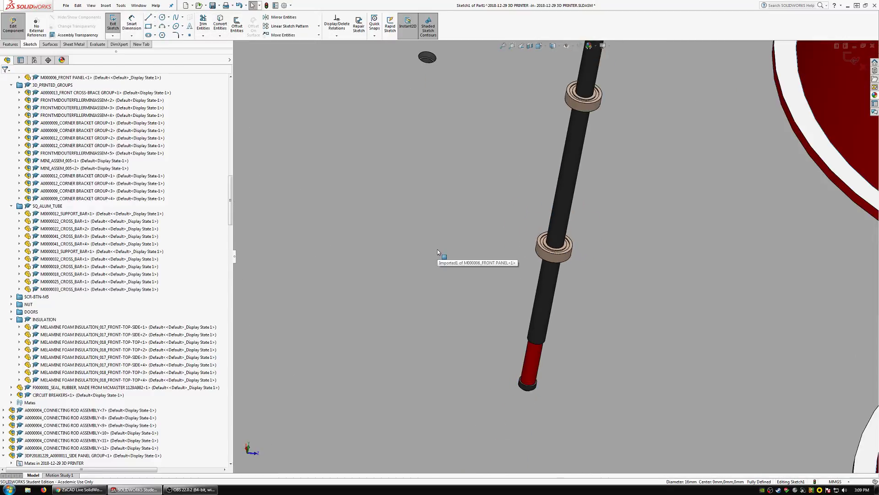
{"action": "scroll", "coordinate": [551, 359], "scroll_direction": "down", "scroll_amount": 8}
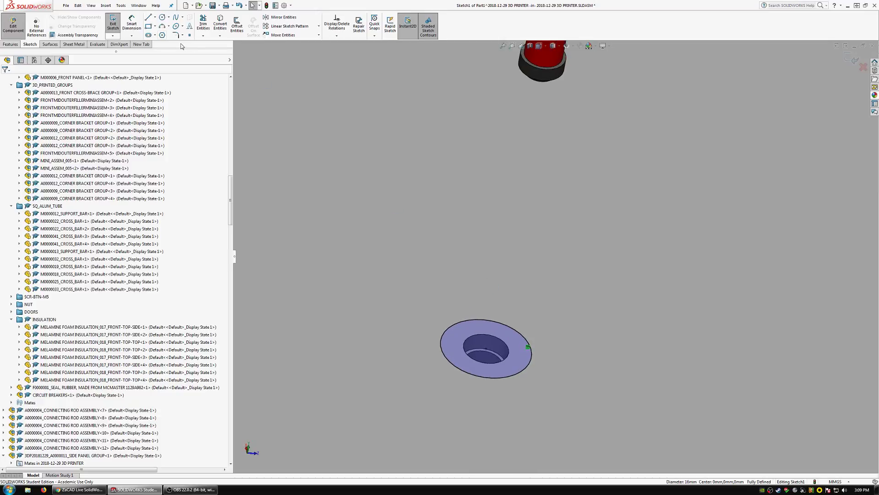
Sketch a circle of about 17.5 mm radius concentric with the converted bearing edge.
{"action": "left_click", "coordinate": [162, 18]}
{"action": "scroll", "coordinate": [526, 352], "scroll_direction": "up", "scroll_amount": 3}
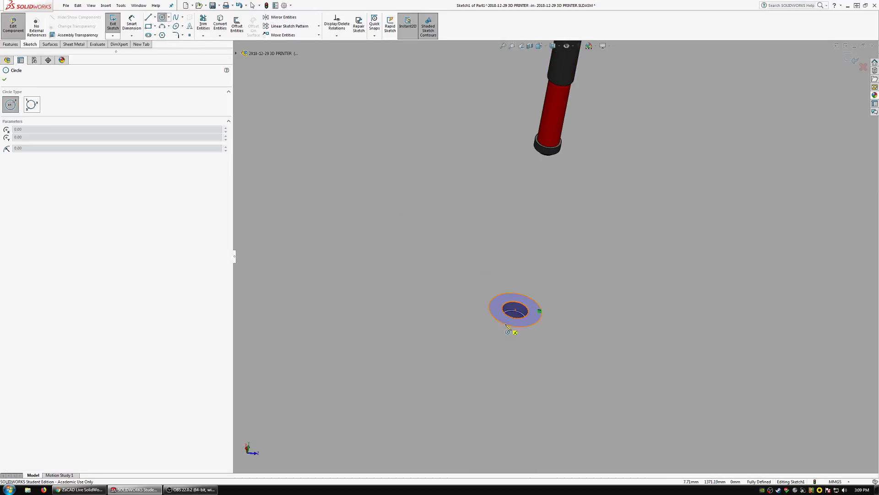
{"action": "left_click", "coordinate": [515, 311]}
{"action": "scroll", "coordinate": [480, 327], "scroll_direction": "down", "scroll_amount": 1}
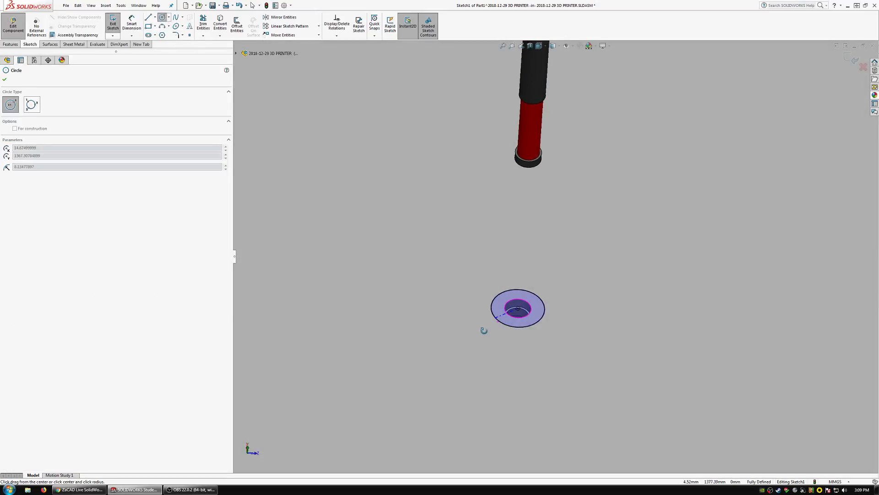
{"action": "left_click", "coordinate": [470, 332]}
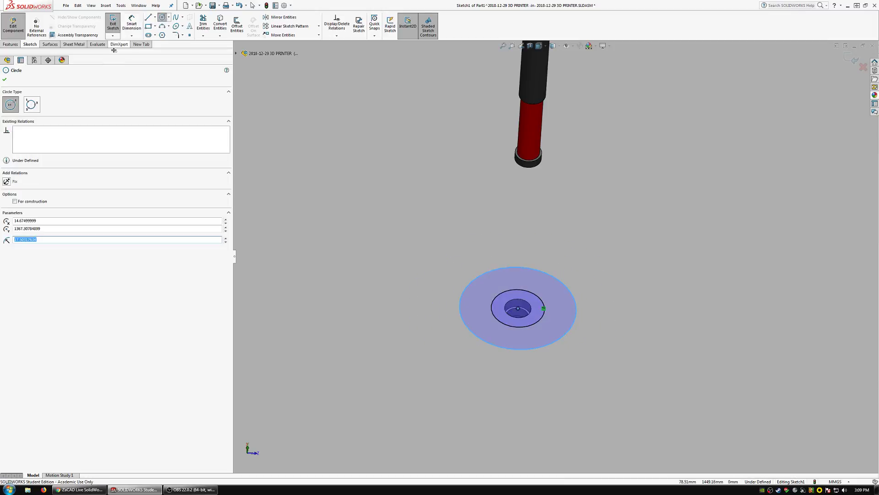
Dimension the radial gap between the converted bearing edge and the outer circle as 6 mm.
{"action": "left_click", "coordinate": [131, 23]}
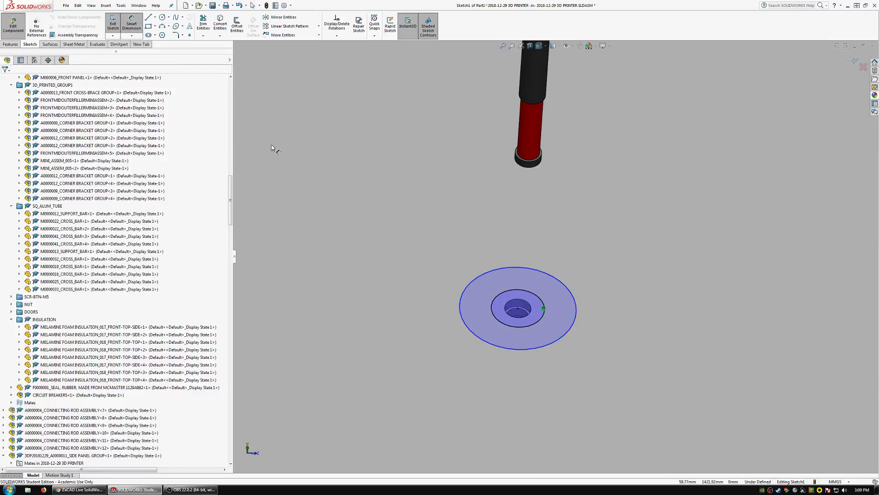
{"action": "left_click", "coordinate": [507, 326]}
{"action": "left_click", "coordinate": [470, 331]}
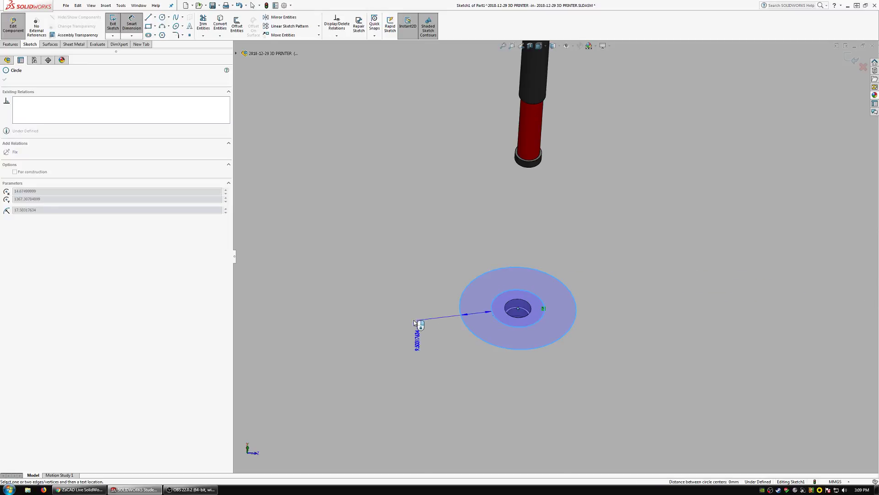
{"action": "scroll", "coordinate": [403, 320], "scroll_direction": "up", "scroll_amount": 5}
{"action": "left_click", "coordinate": [289, 217]}
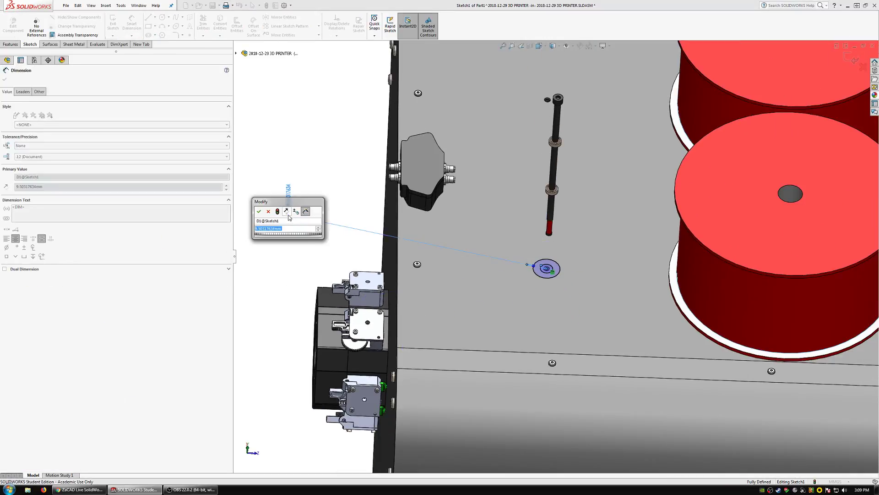
{"action": "key", "text": "Return"}
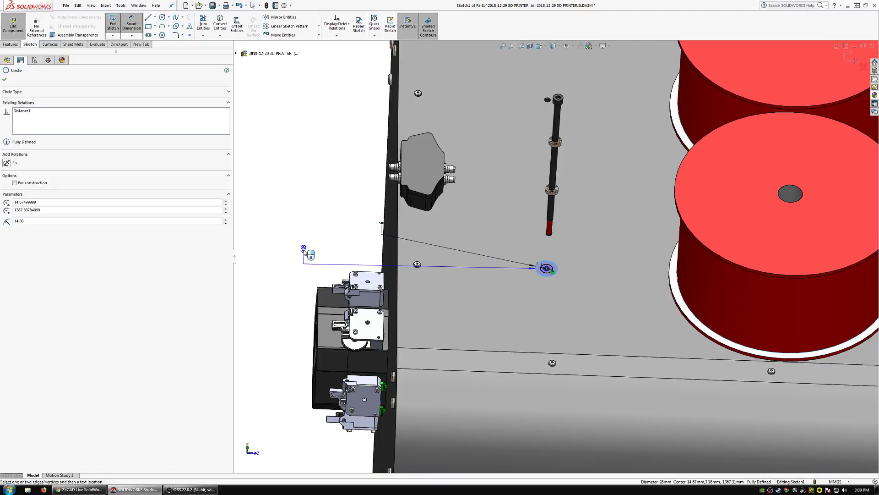
Add a driven diameter dimension to the outer circle and finish dimensioning.
{"action": "left_click", "coordinate": [305, 251]}
{"action": "left_click", "coordinate": [478, 244]}
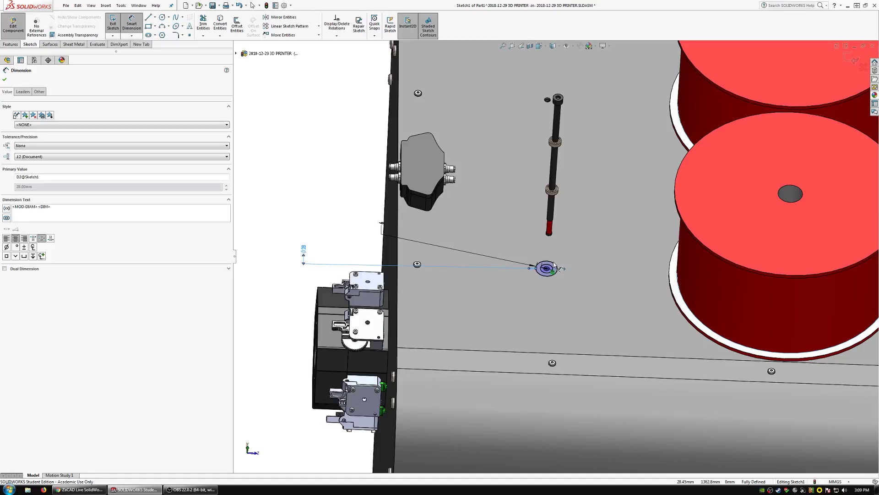
{"action": "scroll", "coordinate": [554, 269], "scroll_direction": "down", "scroll_amount": 3}
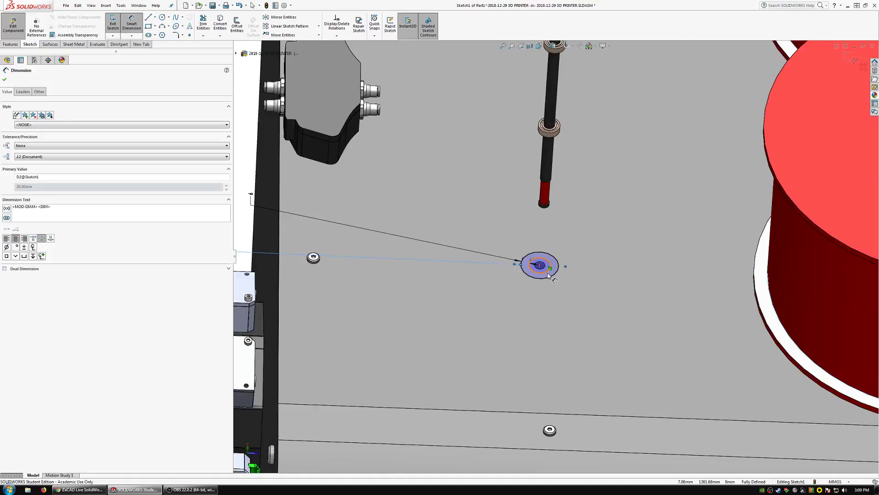
{"action": "scroll", "coordinate": [545, 272], "scroll_direction": "up", "scroll_amount": 4}
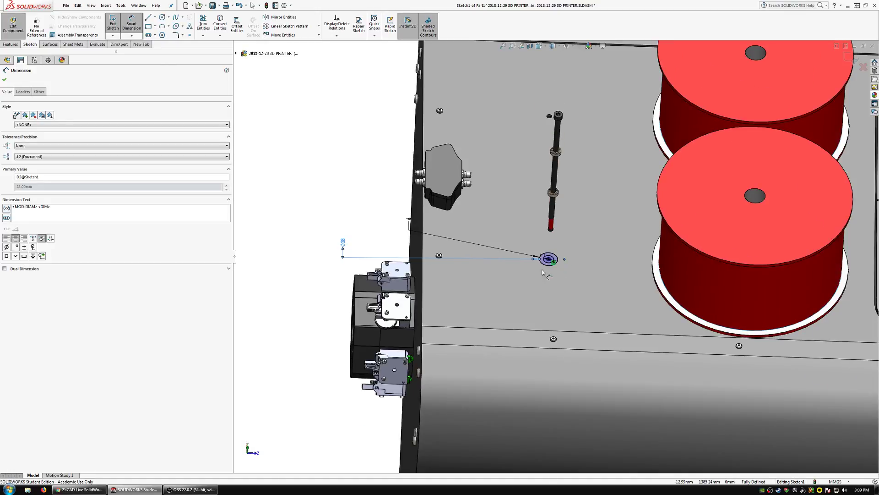
{"action": "key", "text": "Escape"}
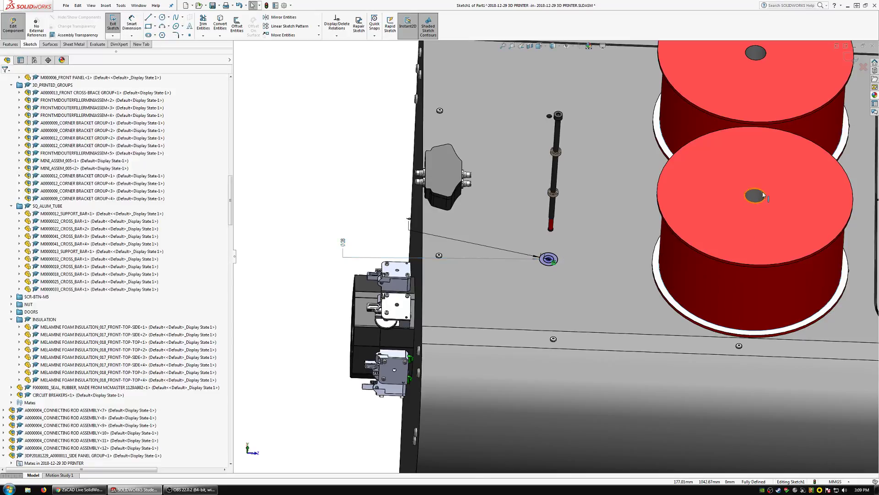
Leave in-context part editing and look through the MISC_NONSTANDARD_PARTS hardware folder for a component to insert.
{"action": "left_click", "coordinate": [13, 22]}
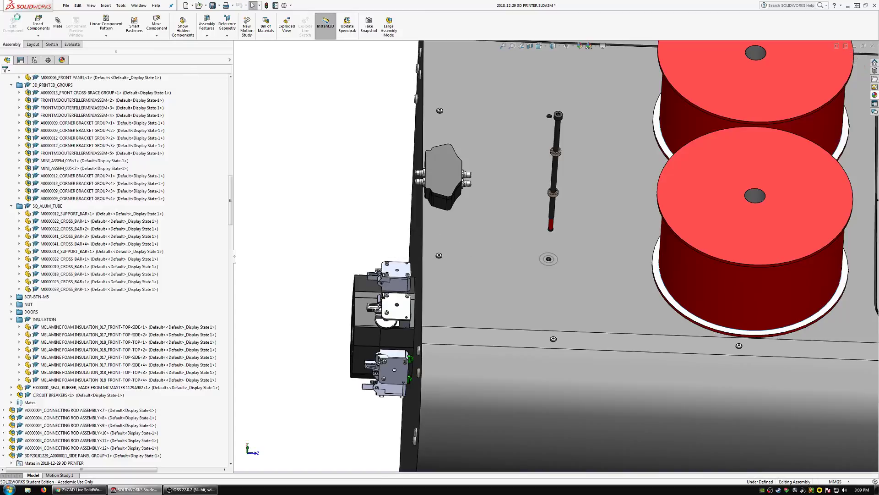
{"action": "left_click", "coordinate": [30, 24]}
{"action": "left_click", "coordinate": [114, 179]}
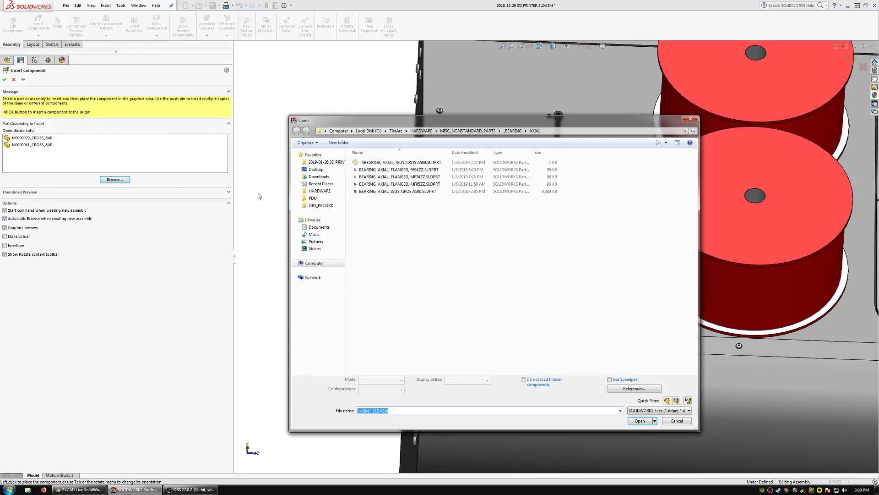
{"action": "left_click", "coordinate": [317, 191]}
{"action": "double_click", "coordinate": [385, 177]}
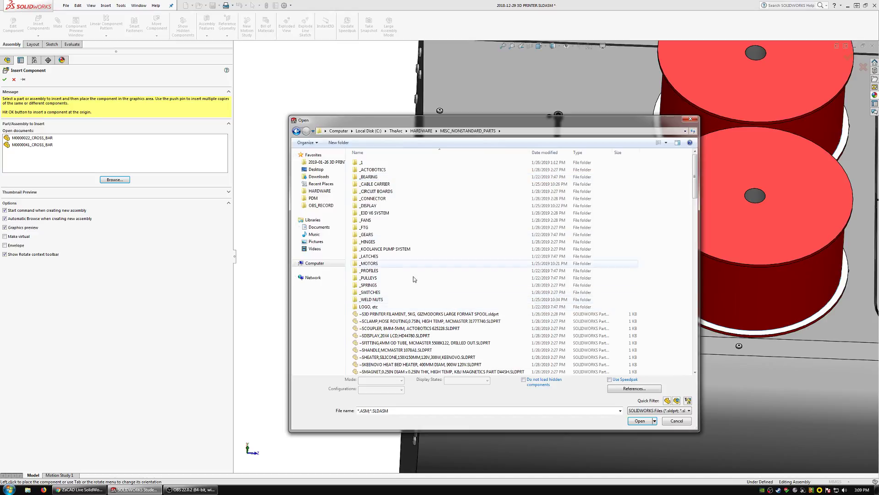
{"action": "scroll", "coordinate": [469, 310], "scroll_direction": "down", "scroll_amount": 10}
{"action": "left_click", "coordinate": [405, 320]}
{"action": "key", "text": "s"}
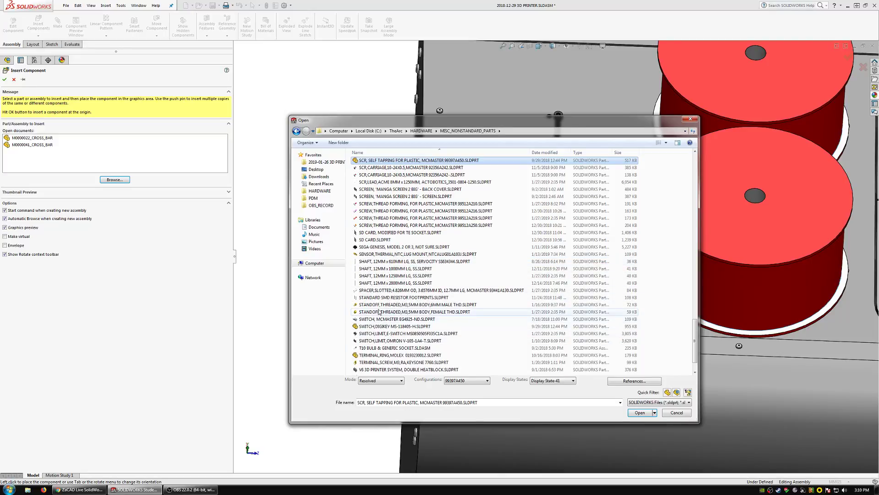
{"action": "key", "text": "f"}
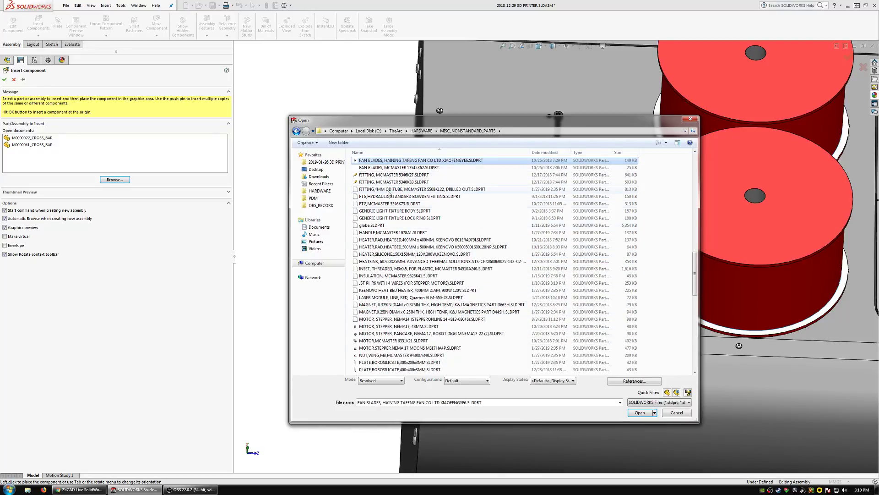
{"action": "scroll", "coordinate": [389, 202], "scroll_direction": "up", "scroll_amount": 15}
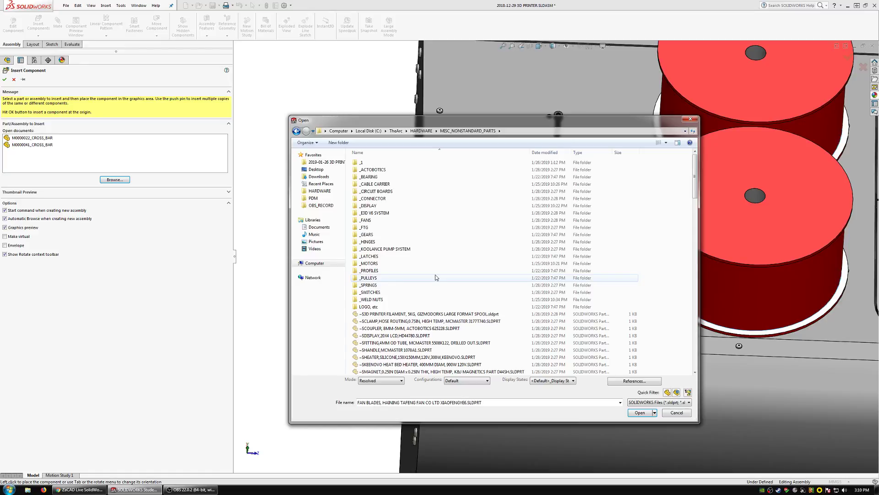
{"action": "scroll", "coordinate": [436, 277], "scroll_direction": "down", "scroll_amount": 7}
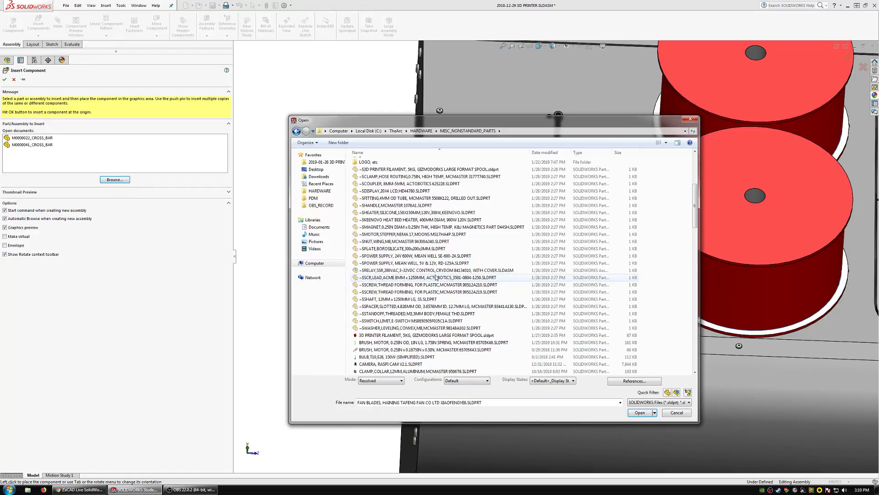
{"action": "scroll", "coordinate": [436, 278], "scroll_direction": "down", "scroll_amount": 7}
{"action": "key", "text": "Escape"}
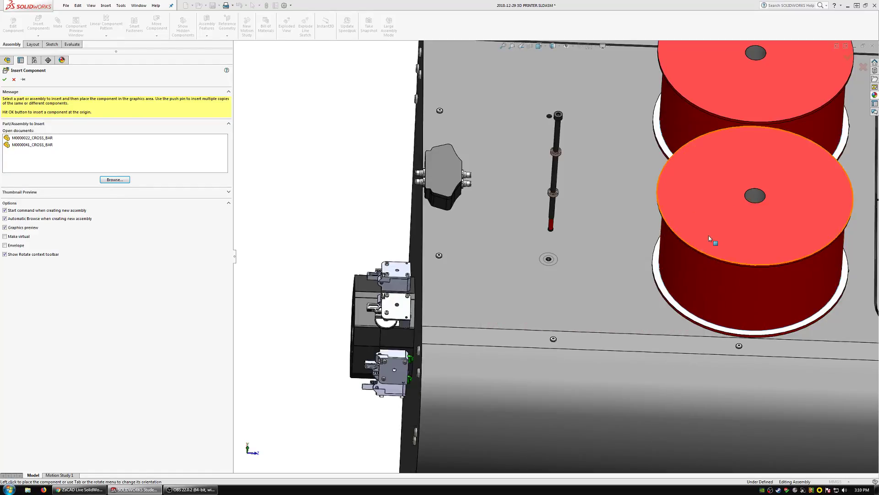
{"action": "left_click", "coordinate": [709, 238]}
{"action": "key", "text": "Escape"}
Open the nearer filament spool in its own window and check its file location through Save As without saving.
{"action": "left_click", "coordinate": [692, 195]}
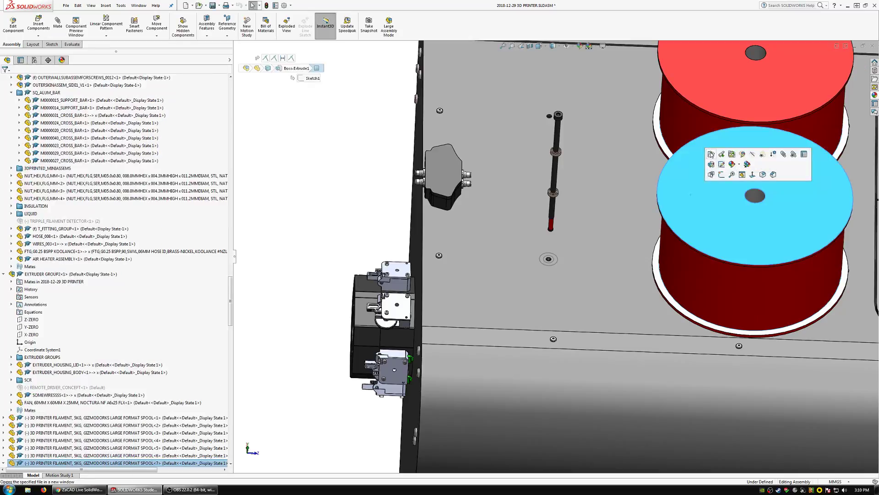
{"action": "left_click", "coordinate": [712, 154]}
{"action": "left_click", "coordinate": [66, 5]}
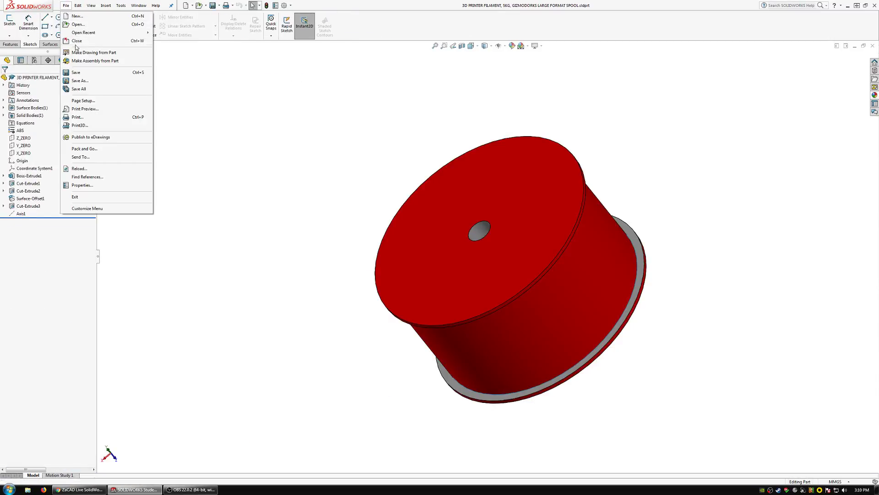
{"action": "left_click", "coordinate": [79, 82]}
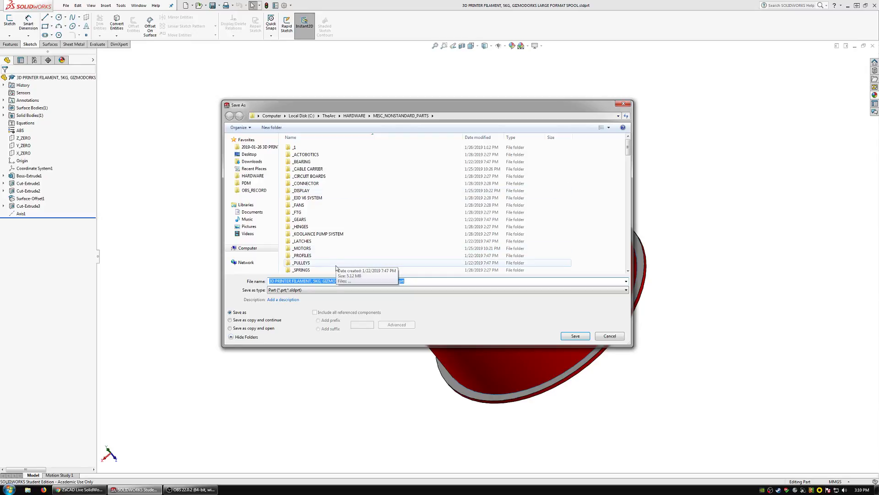
{"action": "key", "text": "Escape"}
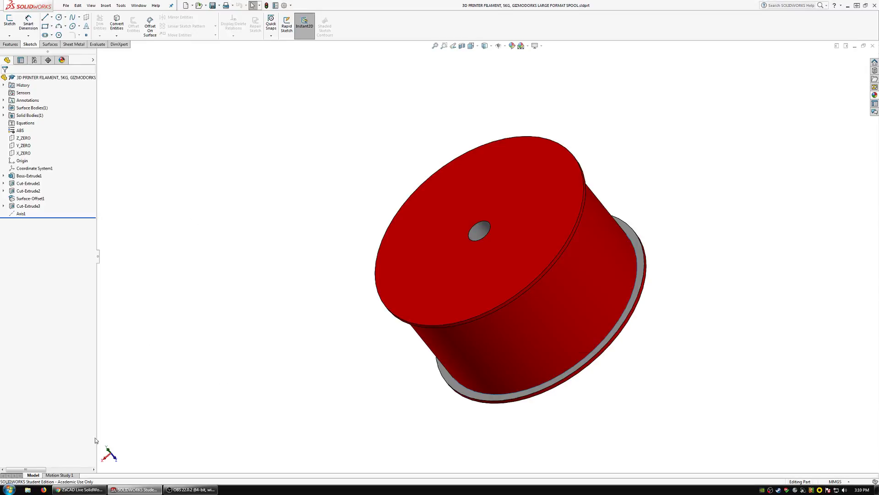
Look in the hardware folder for assembly files beginning with 3, and return to the 3D printer assembly.
{"action": "left_click", "coordinate": [200, 5]}
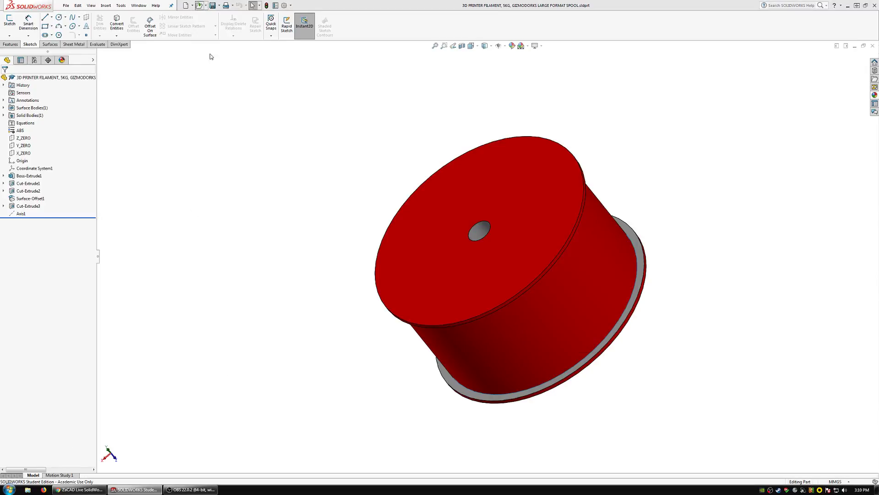
{"action": "type", "text": "3"}
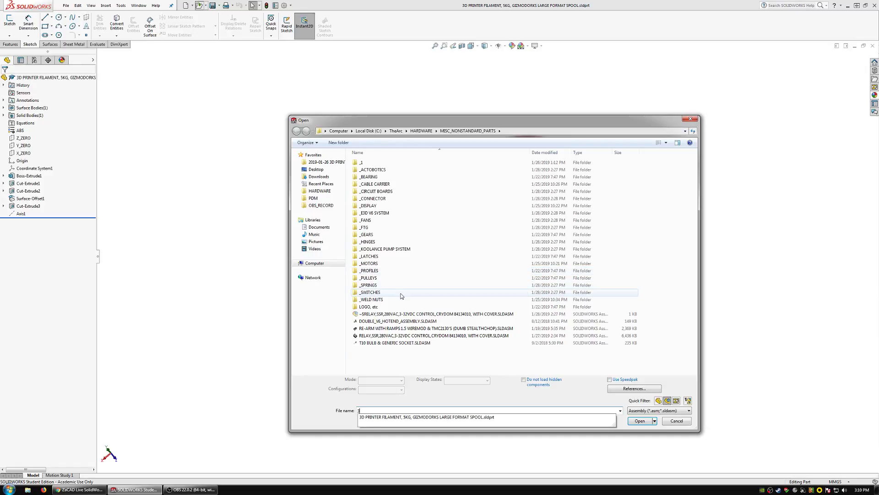
{"action": "key", "text": "Escape"}
{"action": "key", "text": "Escape"}
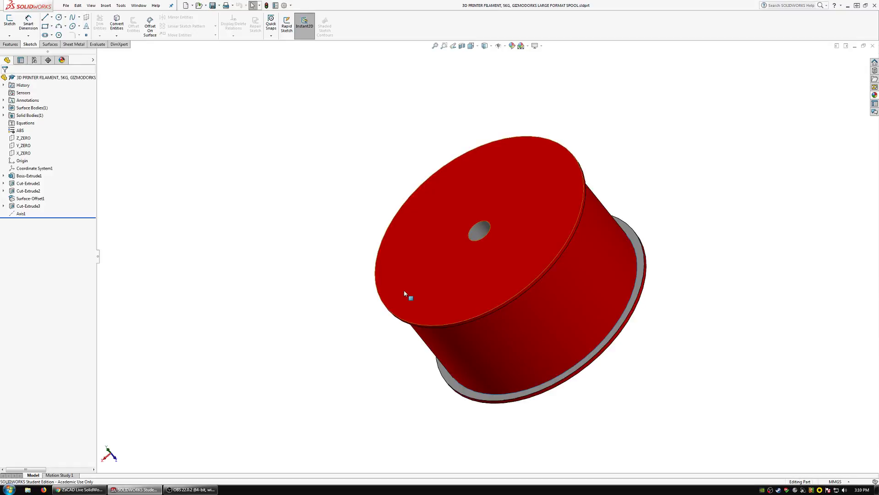
{"action": "left_click", "coordinate": [145, 6]}
{"action": "left_click", "coordinate": [169, 94]}
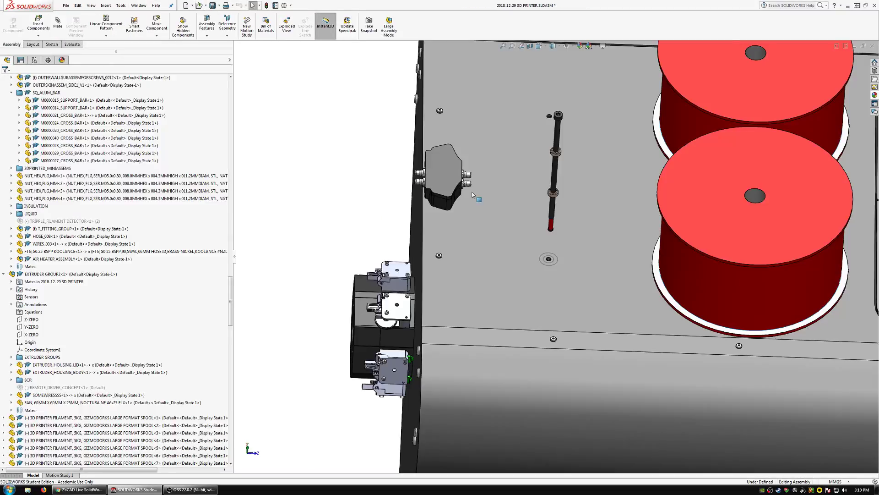
Reopen the new part's concentric-circle sketch on the front panel for in-context editing.
{"action": "scroll", "coordinate": [678, 224], "scroll_direction": "up", "scroll_amount": 3}
{"action": "scroll", "coordinate": [697, 224], "scroll_direction": "down", "scroll_amount": 2}
{"action": "mouse_move", "coordinate": [696, 224]}
{"action": "middle_mouse_down"}
{"action": "mouse_move", "coordinate": [629, 303]}
{"action": "mouse_move", "coordinate": [640, 278]}
{"action": "middle_mouse_up"}
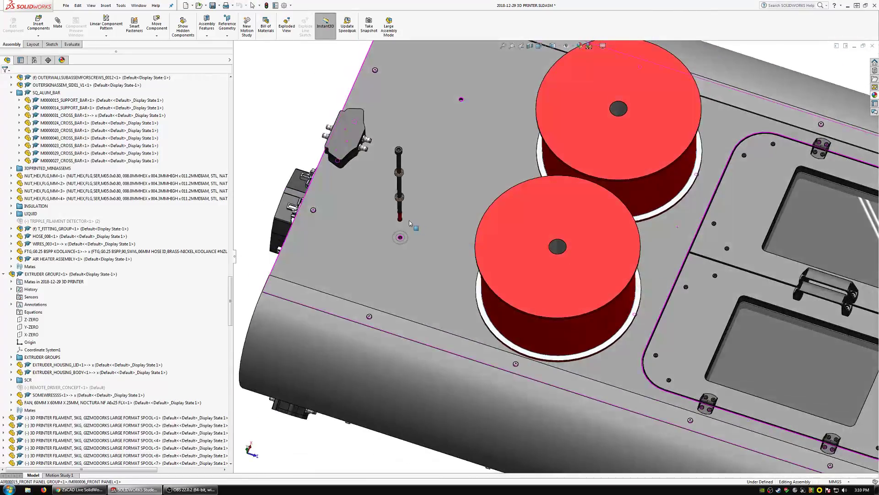
{"action": "scroll", "coordinate": [409, 223], "scroll_direction": "down", "scroll_amount": 5}
{"action": "middle_click_drag", "start_coordinate": [412, 220], "coordinate": [421, 300]}
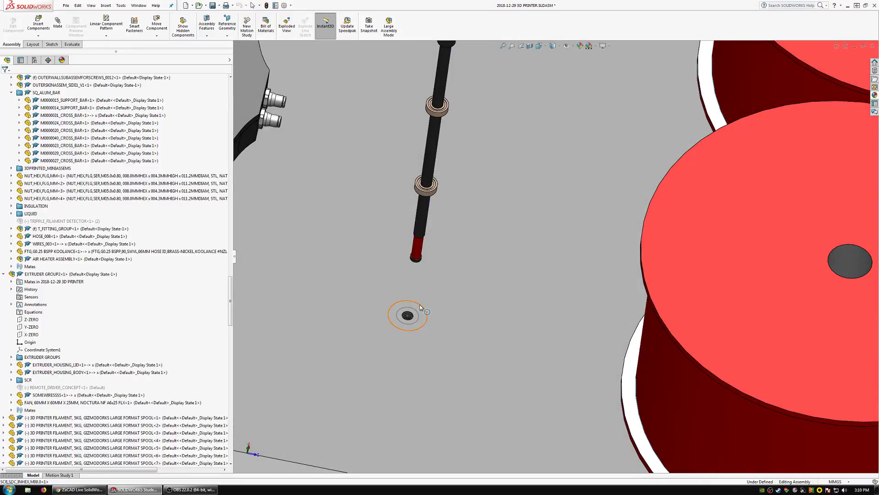
{"action": "left_click", "coordinate": [421, 307]}
{"action": "left_click", "coordinate": [439, 274]}
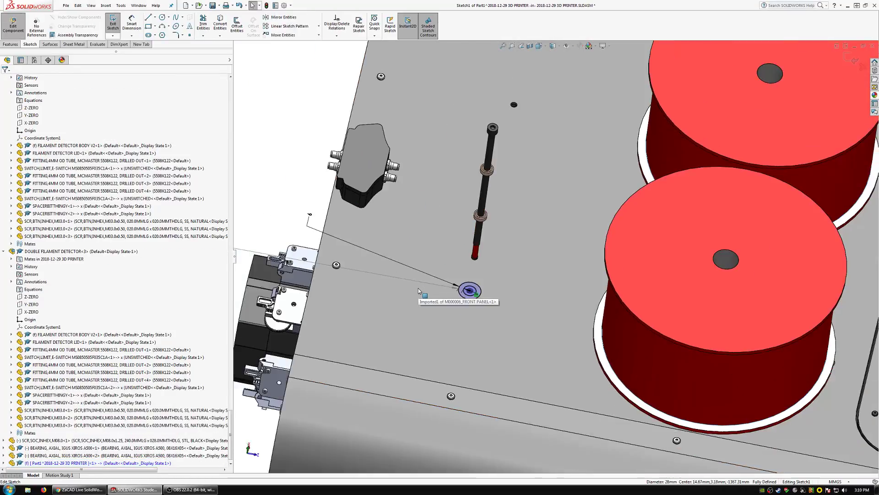
Set the radial gap between the two circles to 5 mm and reposition the outer circle's diameter dimension.
{"action": "double_click", "coordinate": [310, 215]}
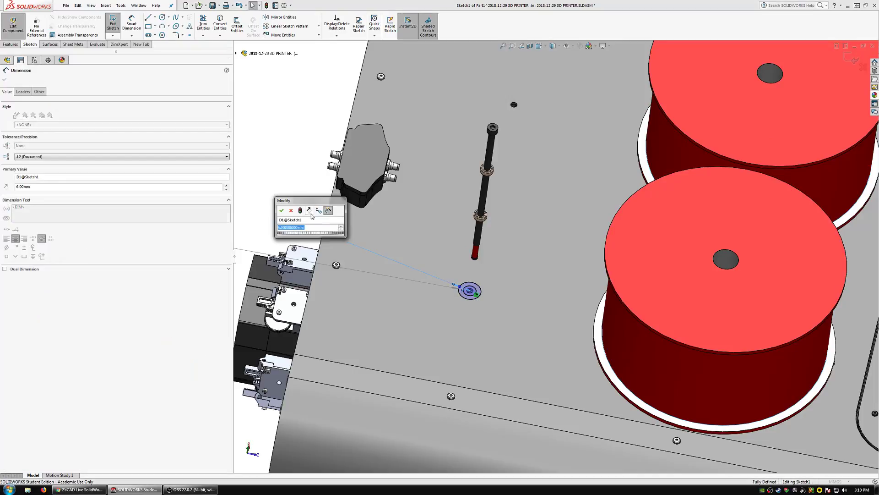
{"action": "key", "text": "Return"}
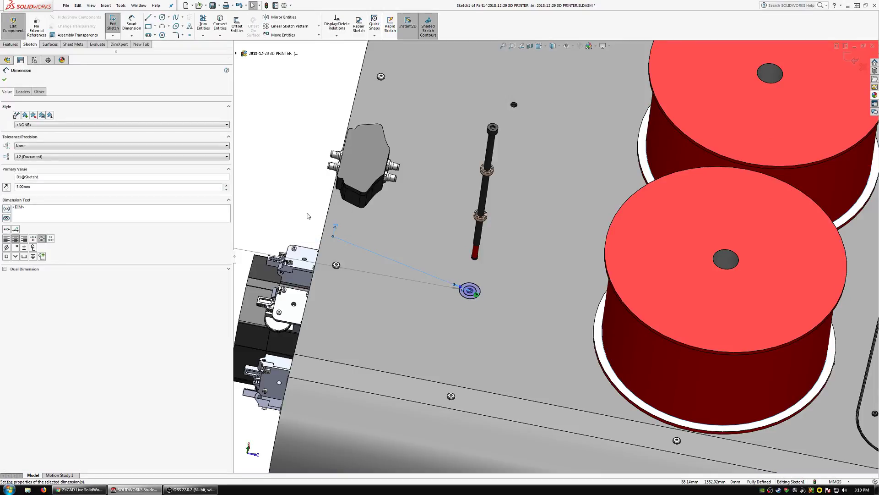
{"action": "scroll", "coordinate": [308, 215], "scroll_direction": "up", "scroll_amount": 2}
{"action": "scroll", "coordinate": [368, 234], "scroll_direction": "down", "scroll_amount": 2}
{"action": "left_click_drag", "start_coordinate": [413, 262], "coordinate": [435, 232]}
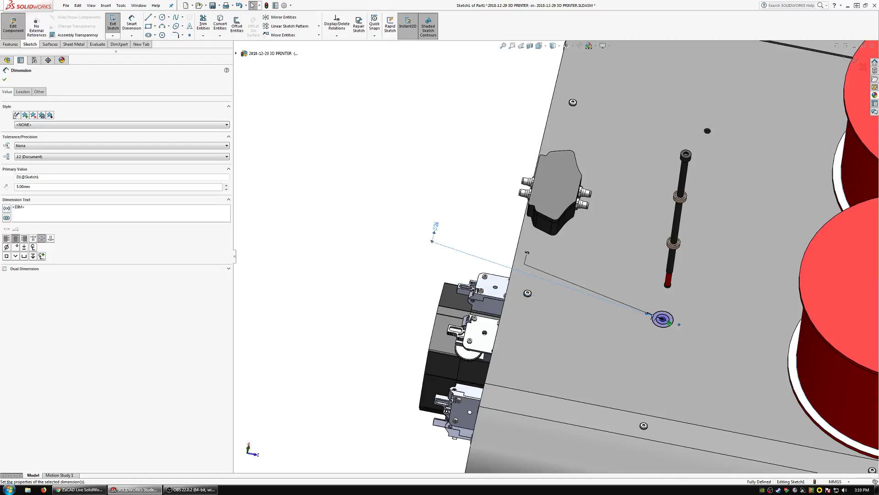
{"action": "left_click", "coordinate": [468, 216]}
{"action": "scroll", "coordinate": [476, 240], "scroll_direction": "up", "scroll_amount": 2}
{"action": "scroll", "coordinate": [476, 240], "scroll_direction": "up", "scroll_amount": 2}
{"action": "scroll", "coordinate": [500, 283], "scroll_direction": "down", "scroll_amount": 5}
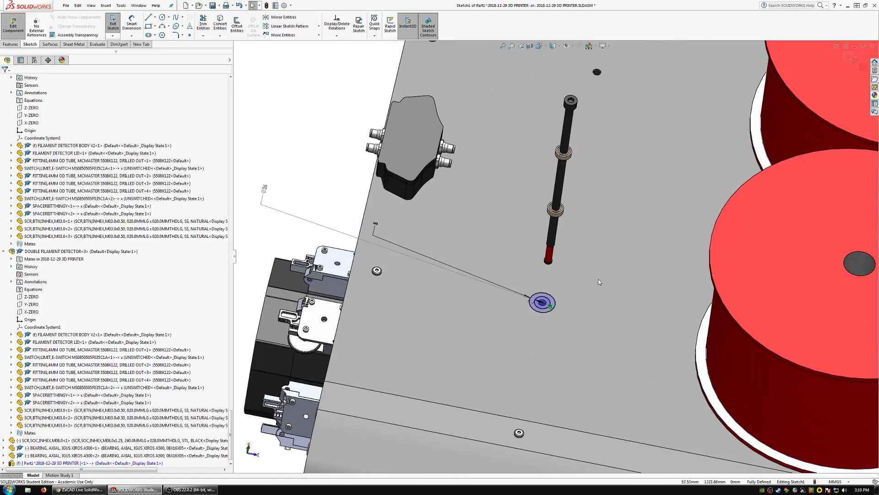
{"action": "scroll", "coordinate": [499, 282], "scroll_direction": "up", "scroll_amount": 2}
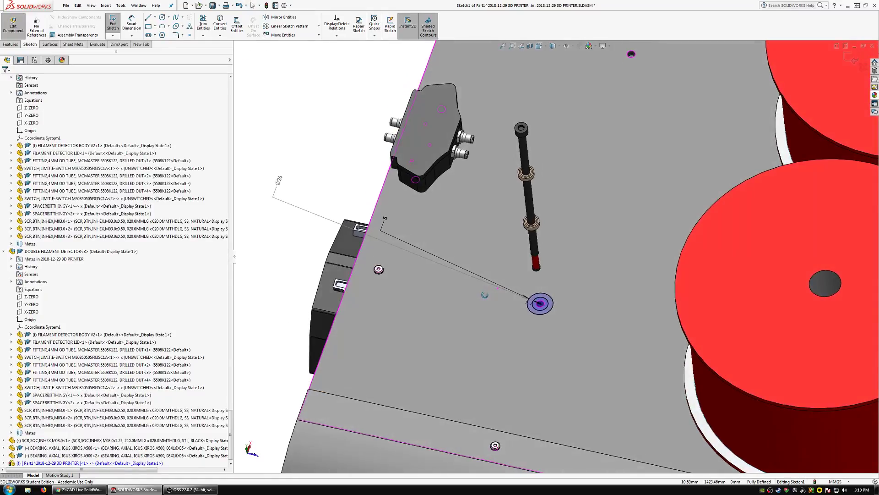
Examine the concentric-circle sketch on the front panel in relation to the long screw, its bearings and the filament spools.
{"action": "scroll", "coordinate": [470, 273], "scroll_direction": "down", "scroll_amount": 3}
{"action": "scroll", "coordinate": [555, 315], "scroll_direction": "down", "scroll_amount": 5}
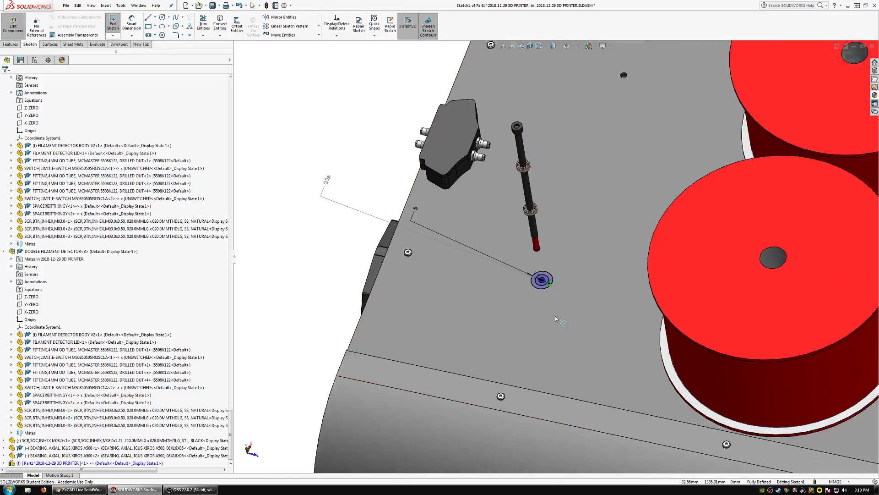
{"action": "scroll", "coordinate": [552, 268], "scroll_direction": "up", "scroll_amount": 4}
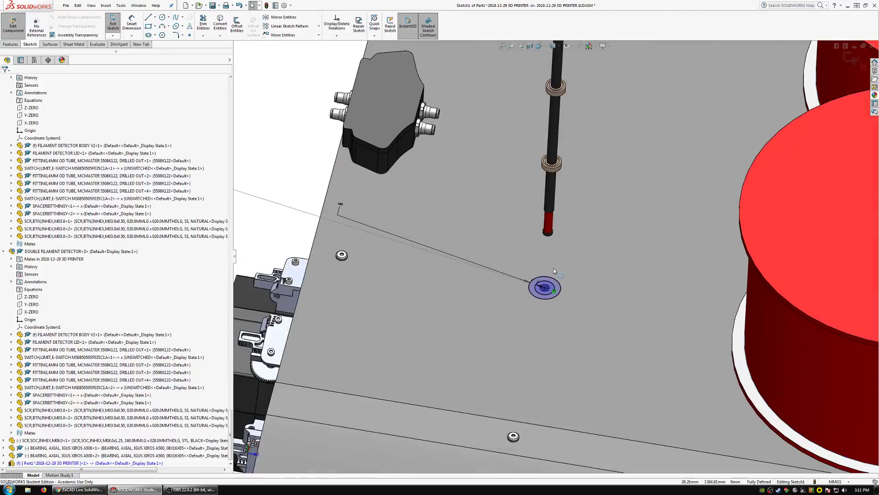
{"action": "scroll", "coordinate": [553, 260], "scroll_direction": "down", "scroll_amount": 3}
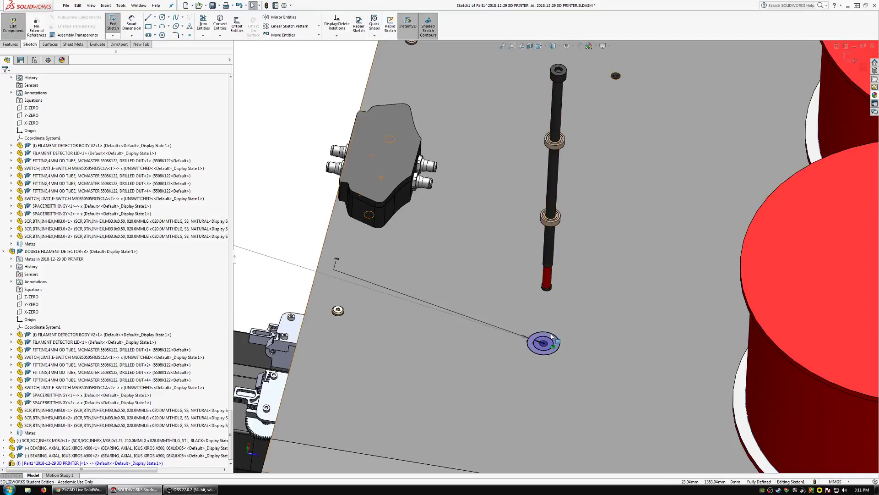
{"action": "scroll", "coordinate": [545, 341], "scroll_direction": "down", "scroll_amount": 2}
{"action": "left_click", "coordinate": [10, 44]}
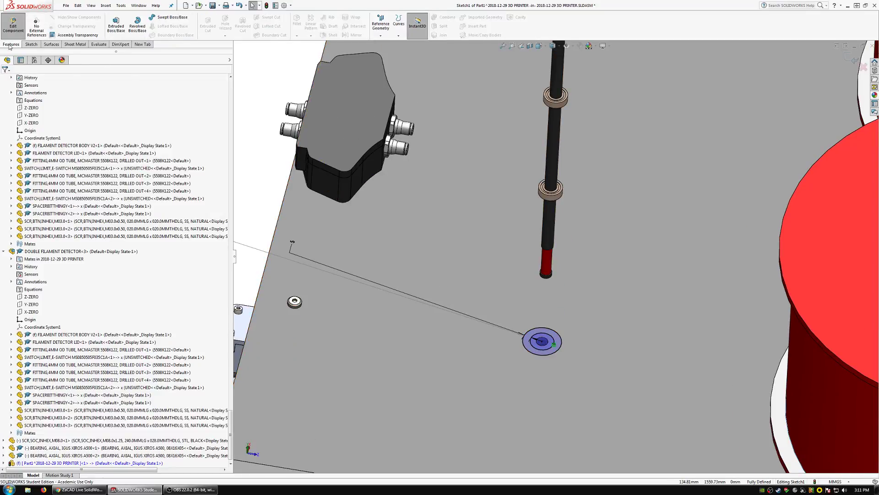
{"action": "scroll", "coordinate": [535, 211], "scroll_direction": "up", "scroll_amount": 4}
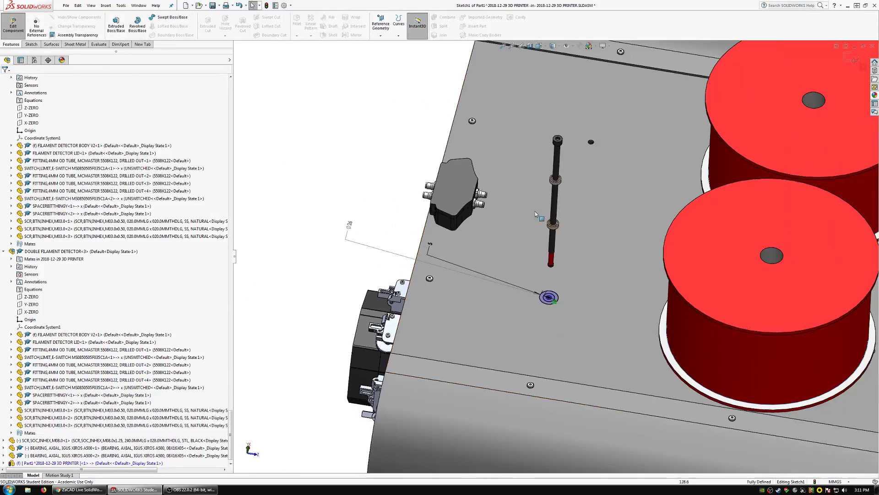
{"action": "scroll", "coordinate": [587, 257], "scroll_direction": "down", "scroll_amount": 3}
{"action": "middle_click_drag", "start_coordinate": [658, 295], "coordinate": [688, 291]}
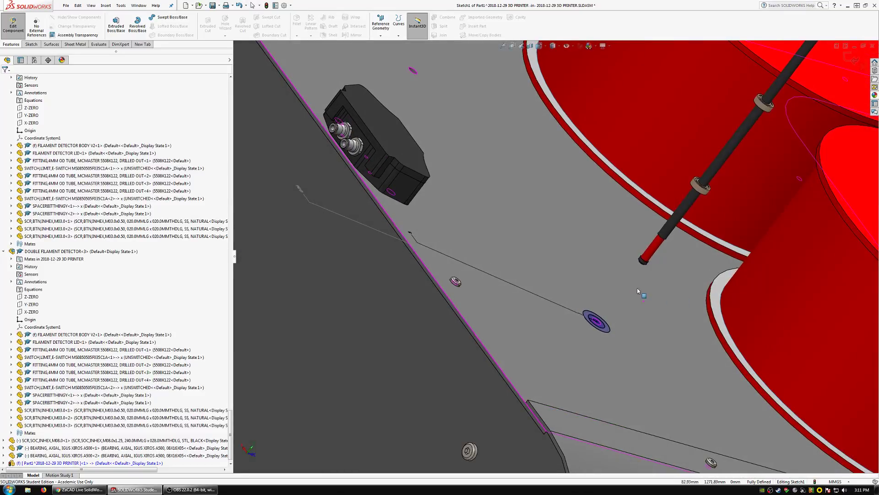
{"action": "scroll", "coordinate": [671, 297], "scroll_direction": "up", "scroll_amount": 1}
{"action": "scroll", "coordinate": [707, 315], "scroll_direction": "down", "scroll_amount": 1}
Leave in-context editing and reopen the new part's concentric-circle sketch on the front panel.
{"action": "left_click", "coordinate": [15, 27]}
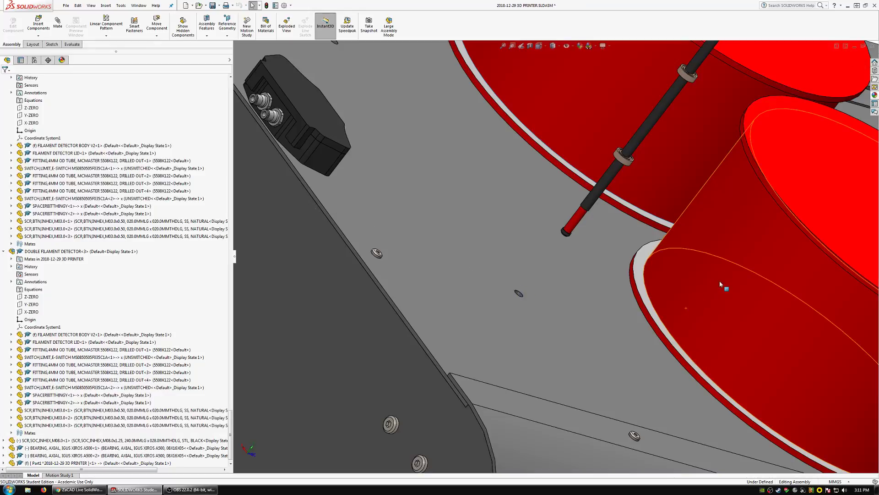
{"action": "left_click", "coordinate": [758, 255]}
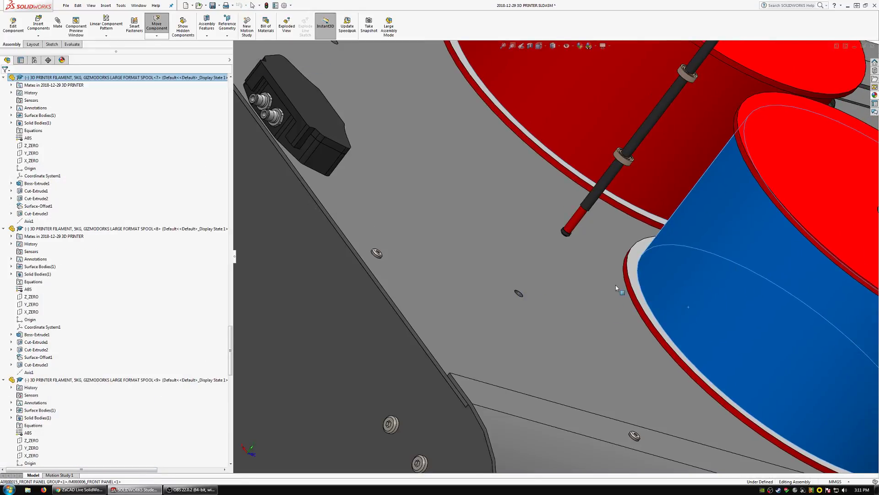
{"action": "middle_click", "coordinate": [612, 305]}
{"action": "middle_click_drag", "start_coordinate": [613, 305], "coordinate": [457, 301]}
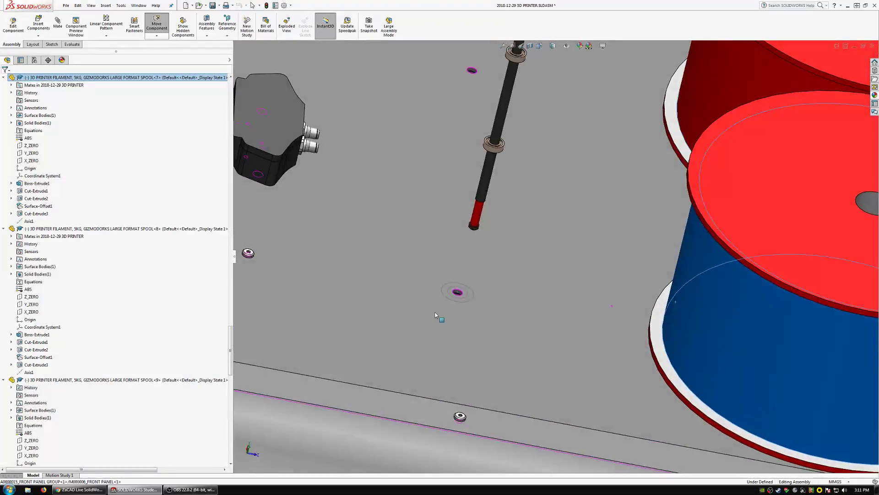
{"action": "left_click", "coordinate": [457, 300]}
{"action": "left_click", "coordinate": [459, 301]}
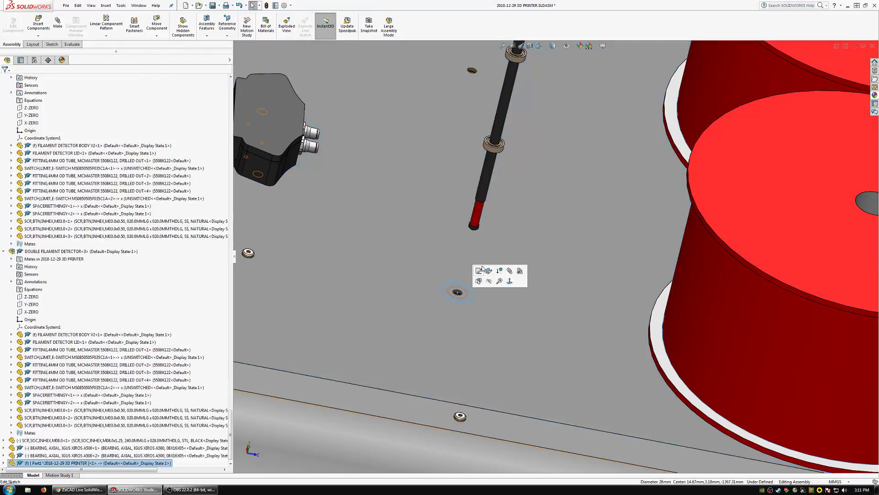
{"action": "left_click", "coordinate": [482, 267]}
Extrude the concentric-circle sketch into a tube with the Up To Surface end condition, ending at the nearer spool's upper flange face.
{"action": "scroll", "coordinate": [490, 282], "scroll_direction": "up", "scroll_amount": 4}
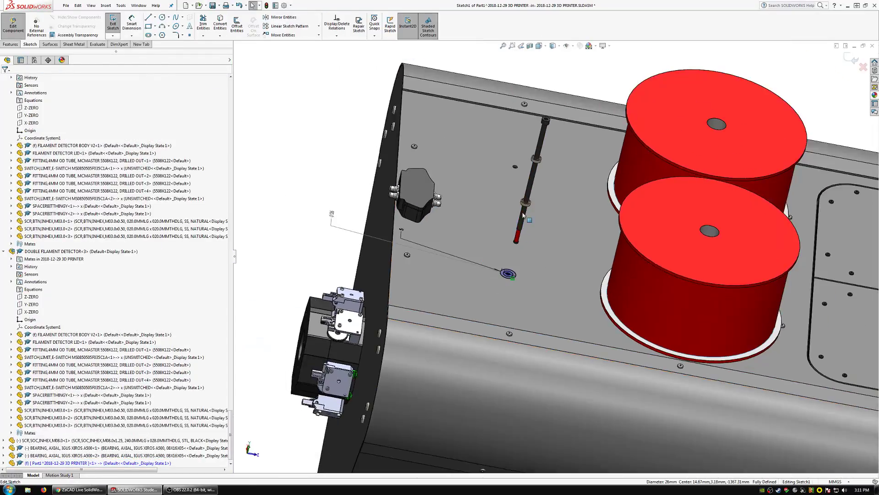
{"action": "scroll", "coordinate": [512, 227], "scroll_direction": "down", "scroll_amount": 3}
{"action": "left_click", "coordinate": [10, 45]}
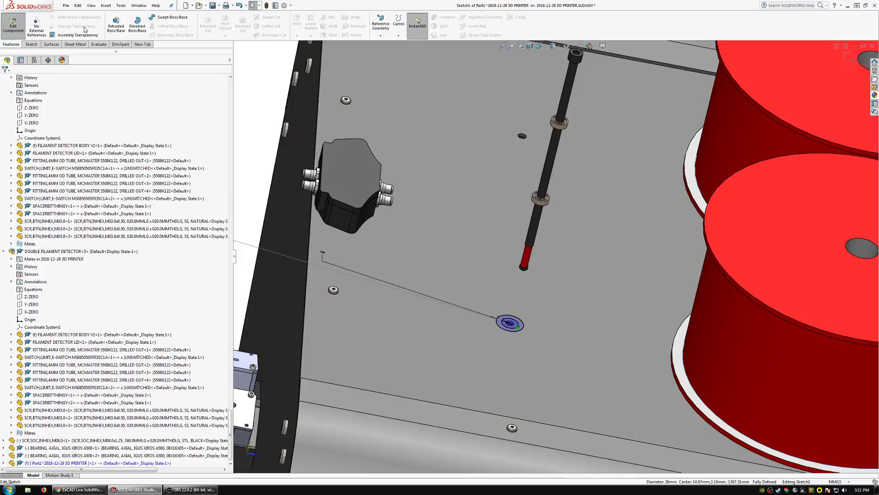
{"action": "left_click", "coordinate": [116, 25]}
{"action": "left_click", "coordinate": [21, 121]}
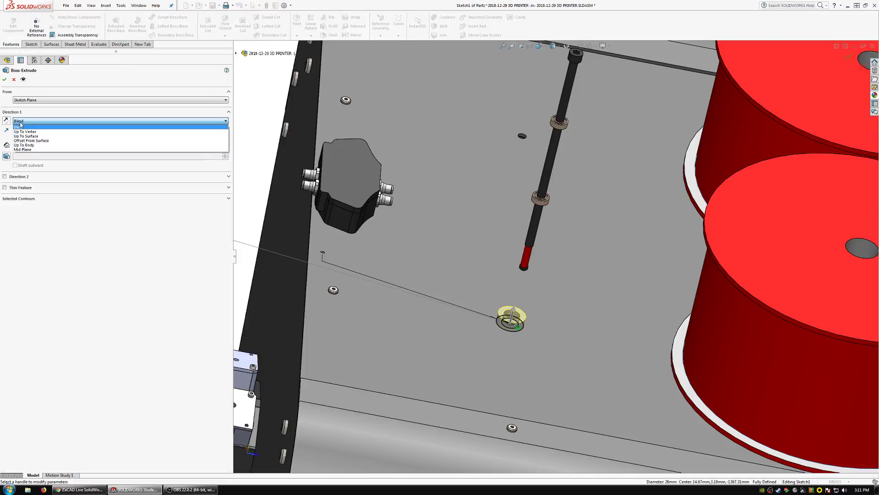
{"action": "left_click", "coordinate": [28, 137]}
{"action": "scroll", "coordinate": [677, 234], "scroll_direction": "up", "scroll_amount": 4}
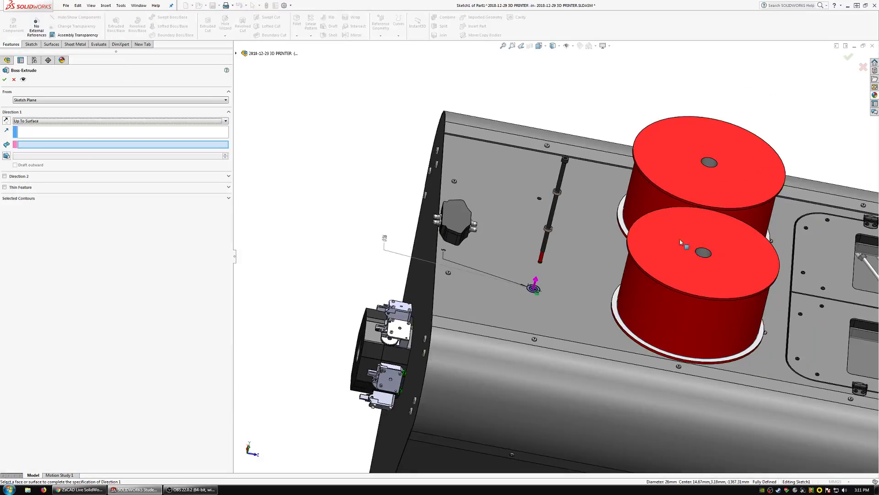
{"action": "left_click", "coordinate": [646, 240]}
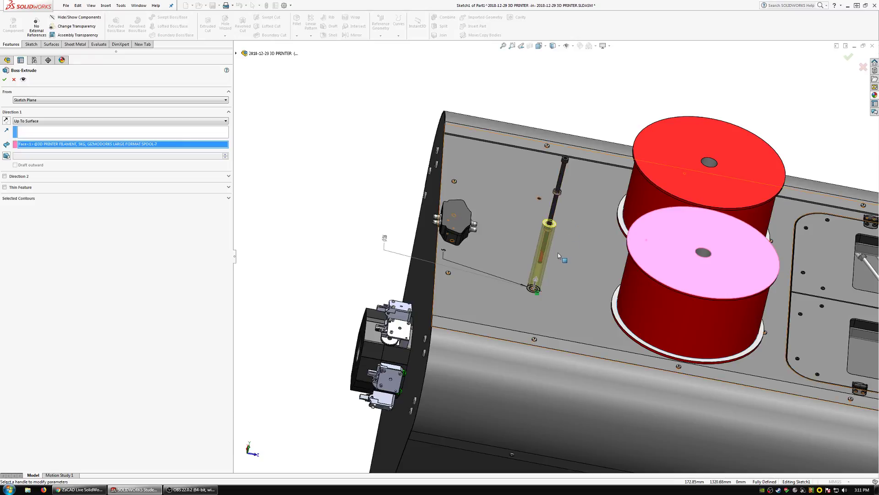
{"action": "scroll", "coordinate": [558, 252], "scroll_direction": "down", "scroll_amount": 3}
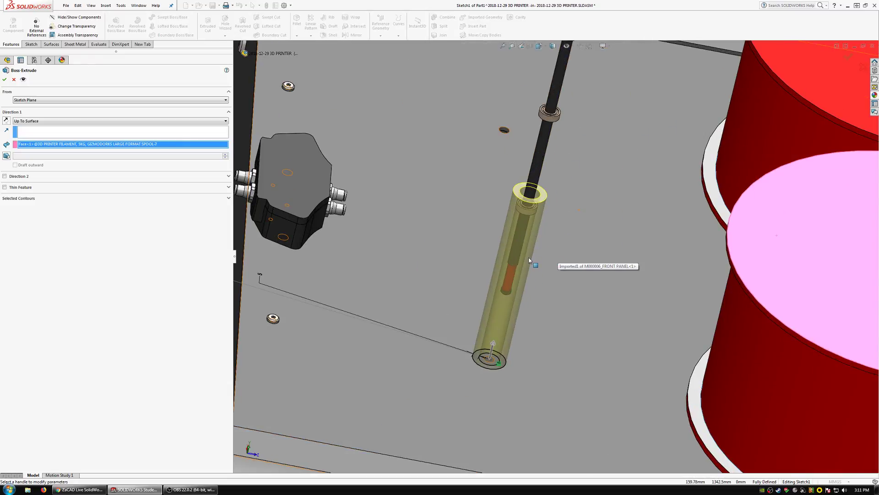
{"action": "left_click", "coordinate": [4, 81]}
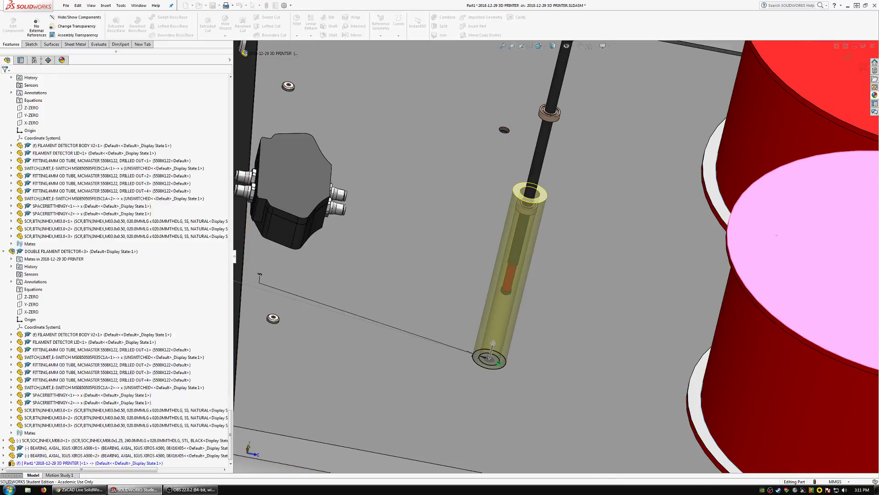
Start a sketch on the front panel face, convert the tube's outer edge, and draw a concentric circle about 77 mm in radius.
{"action": "left_click", "coordinate": [114, 24]}
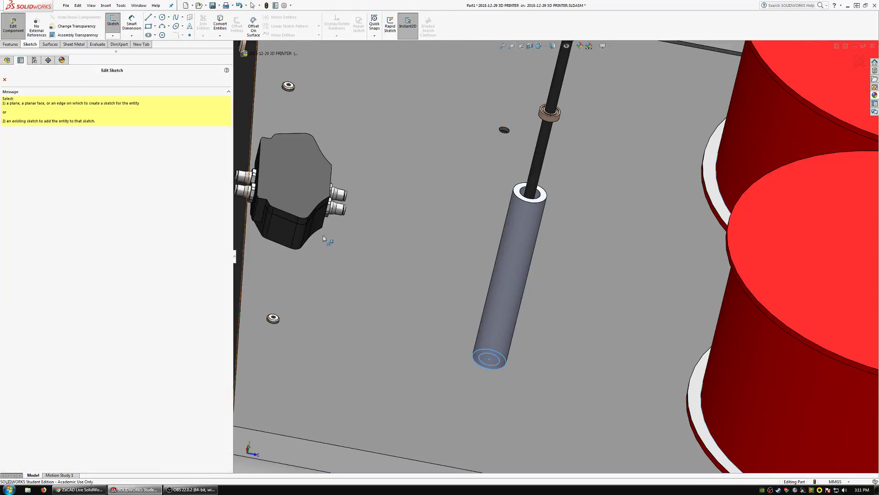
{"action": "left_click", "coordinate": [405, 340]}
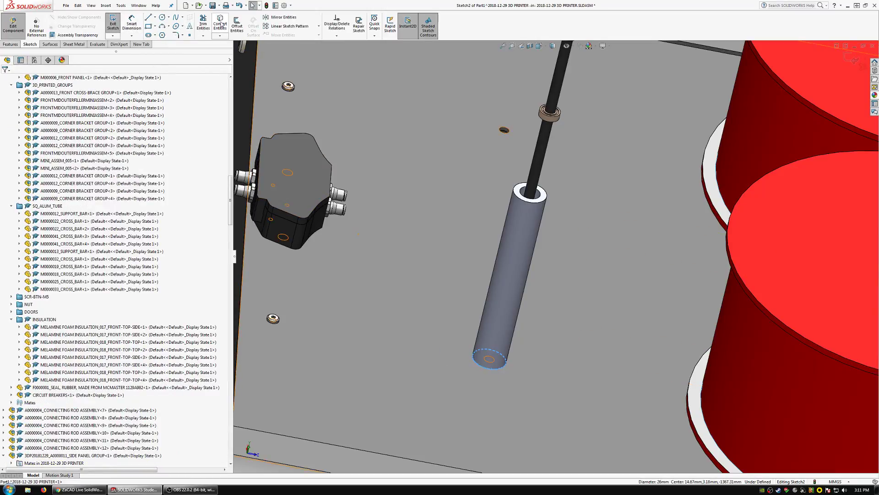
{"action": "left_click", "coordinate": [162, 17]}
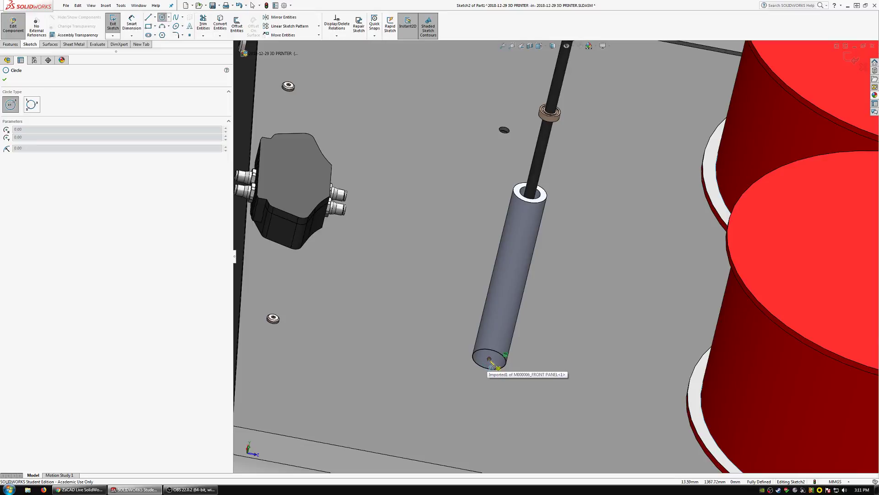
{"action": "left_click", "coordinate": [490, 359]}
{"action": "left_click", "coordinate": [390, 356]}
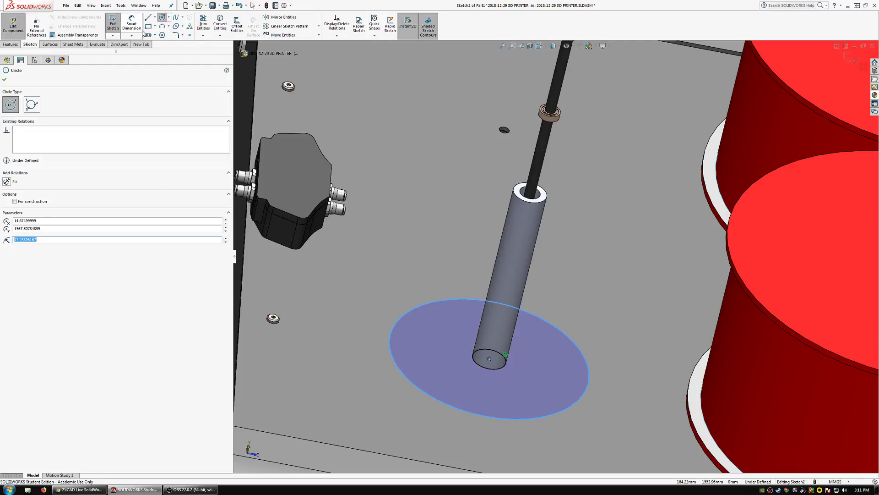
Dimension the large circle around the tube's base to a diameter of 100 mm.
{"action": "left_click", "coordinate": [137, 29]}
{"action": "left_click", "coordinate": [458, 301]}
{"action": "scroll", "coordinate": [453, 302], "scroll_direction": "up", "scroll_amount": 3}
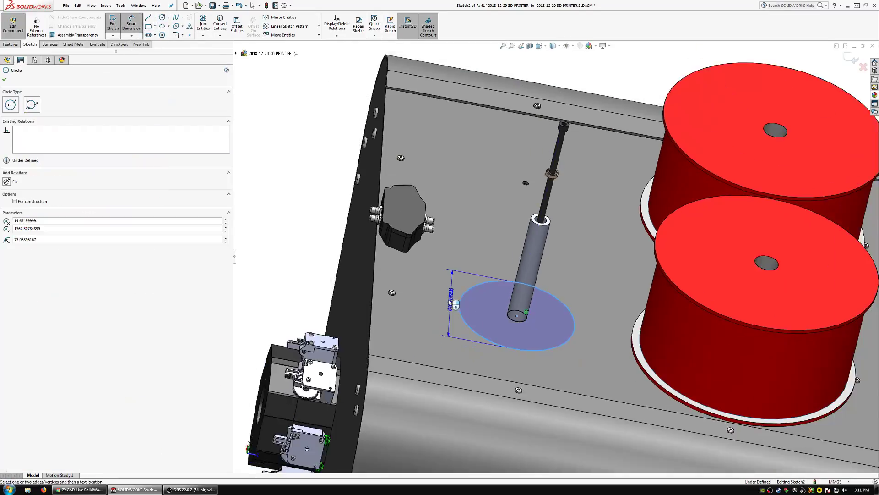
{"action": "scroll", "coordinate": [453, 302], "scroll_direction": "up", "scroll_amount": 1}
{"action": "left_click", "coordinate": [288, 255]}
{"action": "type", "text": "100"}
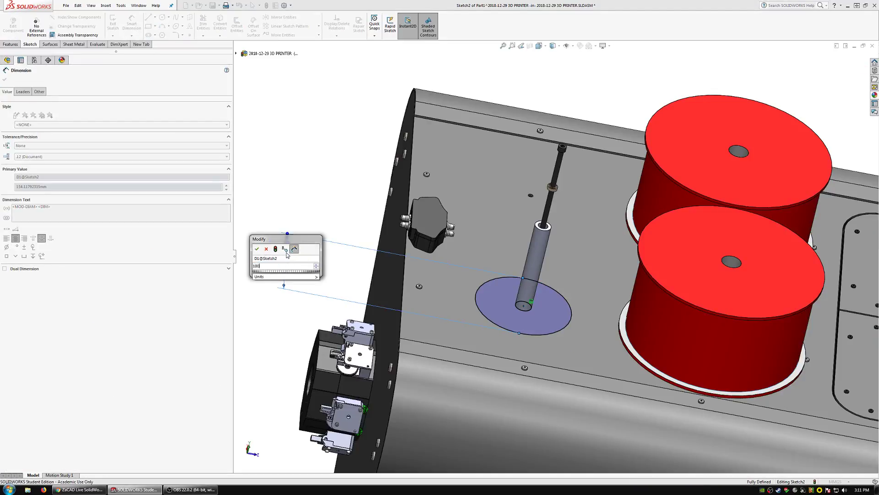
{"action": "key", "text": "Return"}
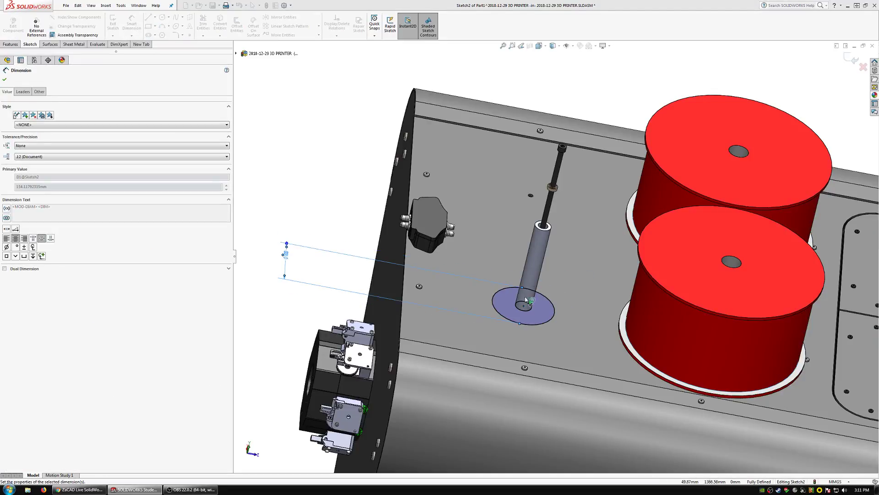
Extrude the ring between the tube's outer edge and the large circle 5 mm as a base flange, merged with the tube.
{"action": "scroll", "coordinate": [526, 302], "scroll_direction": "down", "scroll_amount": 5}
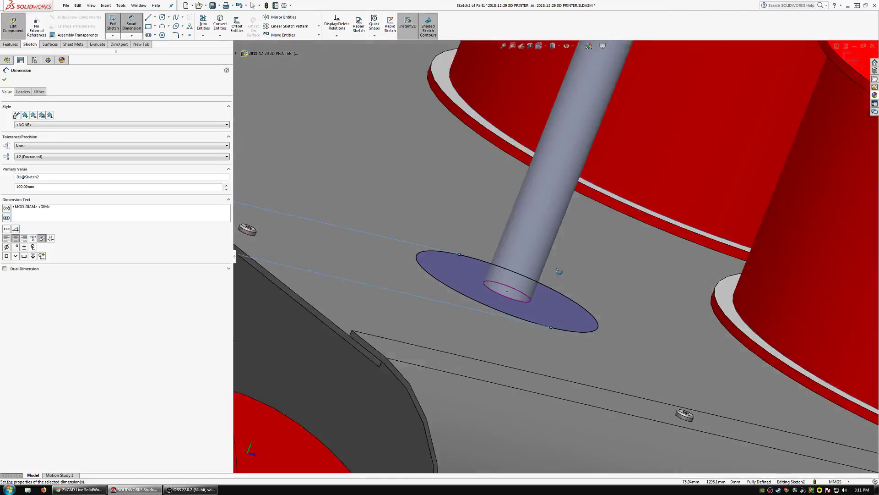
{"action": "scroll", "coordinate": [559, 272], "scroll_direction": "up", "scroll_amount": 8}
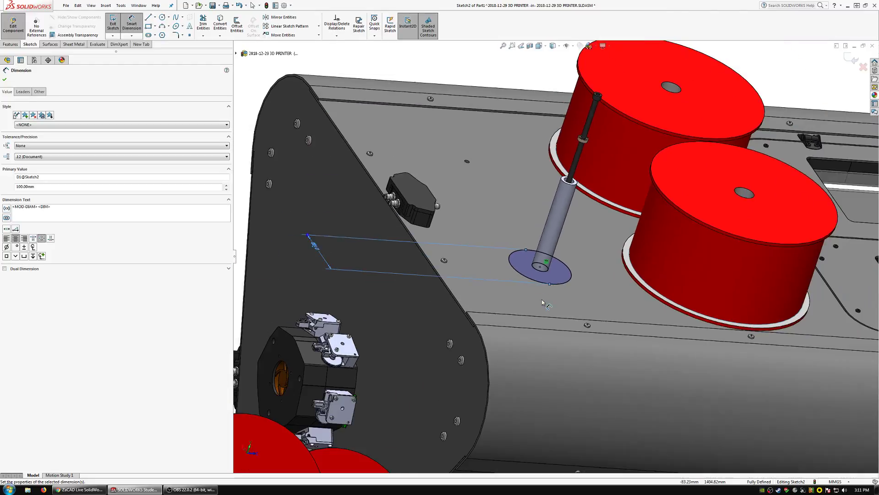
{"action": "scroll", "coordinate": [543, 270], "scroll_direction": "down", "scroll_amount": 4}
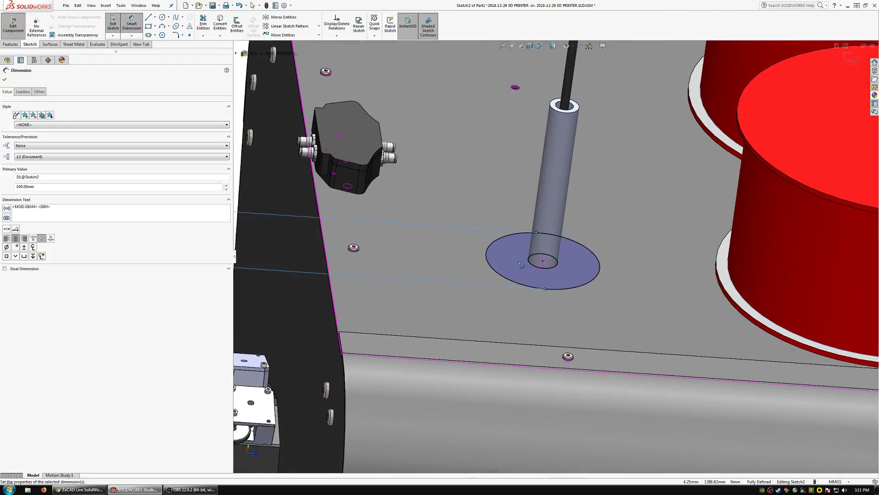
{"action": "left_click", "coordinate": [11, 44]}
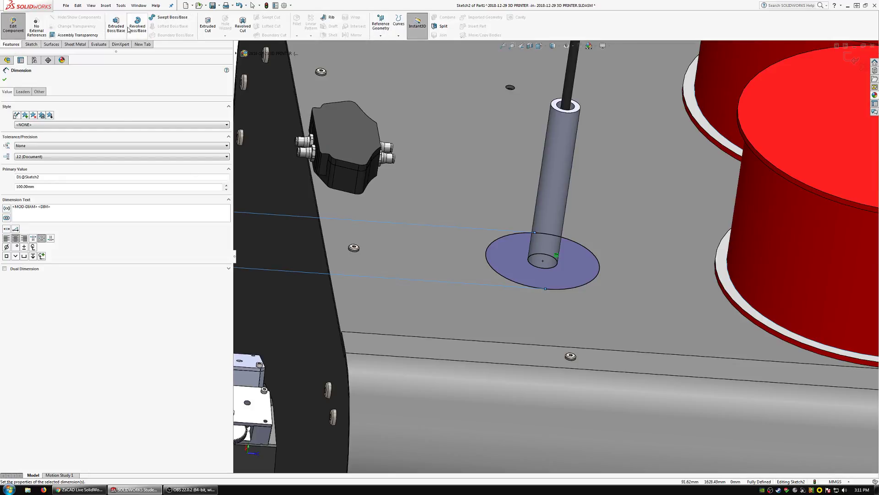
{"action": "left_click", "coordinate": [116, 26]}
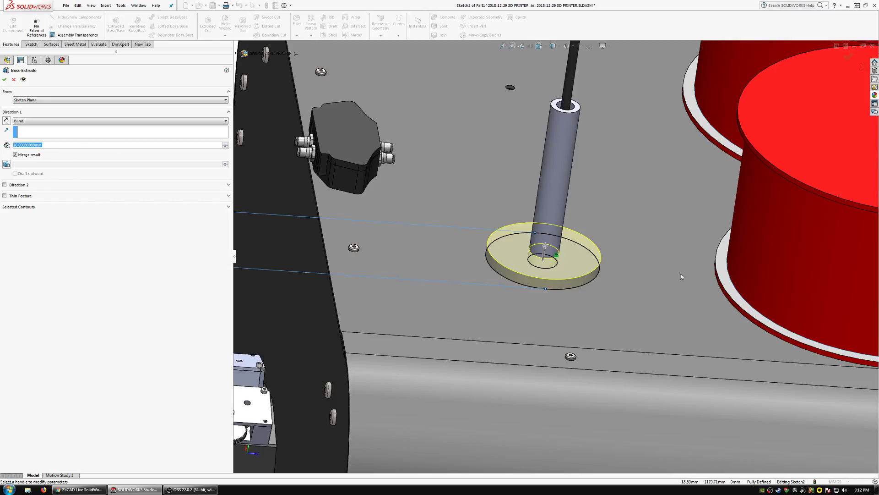
{"action": "key", "text": "alt+Tab"}
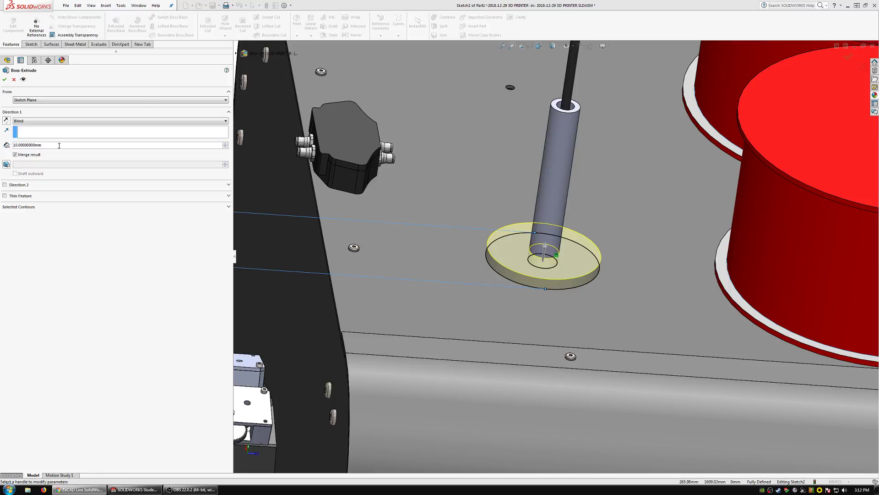
{"action": "key", "text": "alt+Tab"}
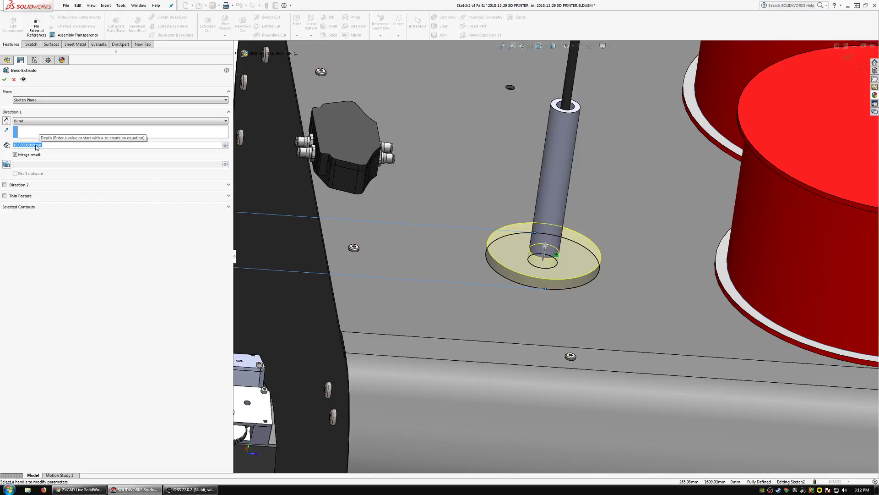
{"action": "type", "text": "5"}
{"action": "key", "text": "Return"}
{"action": "key", "text": "Return"}
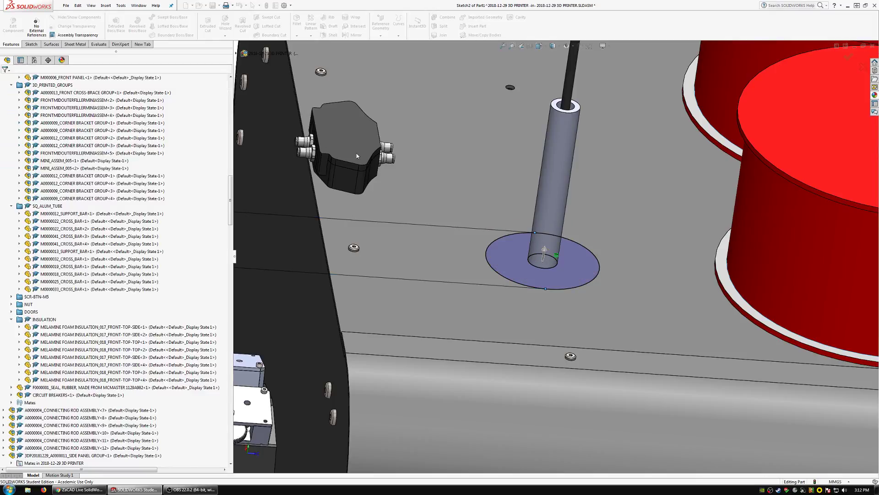
{"action": "scroll", "coordinate": [543, 260], "scroll_direction": "up", "scroll_amount": 5}
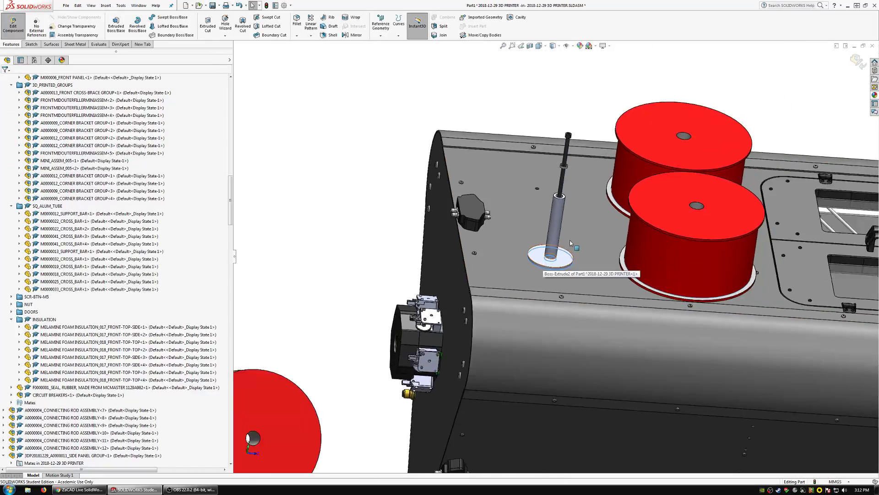
{"action": "scroll", "coordinate": [570, 240], "scroll_direction": "down", "scroll_amount": 4}
{"action": "middle_click", "coordinate": [561, 275]}
{"action": "middle_click_drag", "start_coordinate": [561, 275], "coordinate": [572, 236]}
{"action": "scroll", "coordinate": [572, 226], "scroll_direction": "up", "scroll_amount": 4}
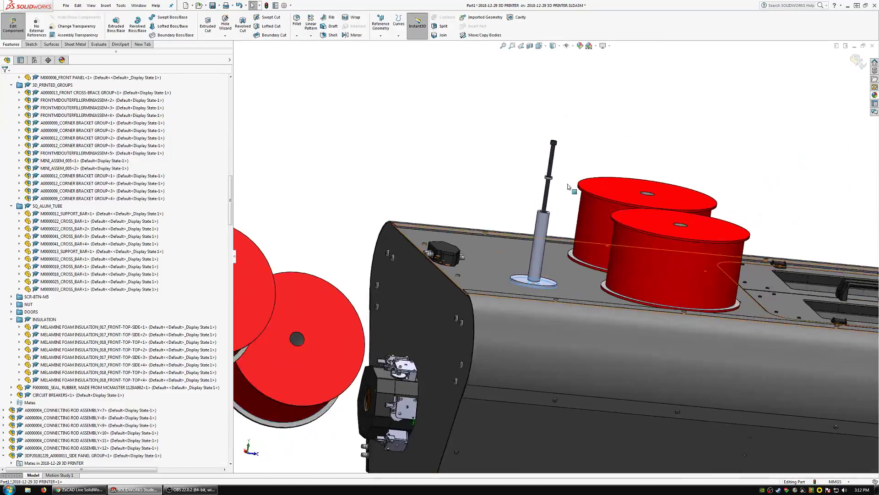
{"action": "scroll", "coordinate": [530, 251], "scroll_direction": "down", "scroll_amount": 6}
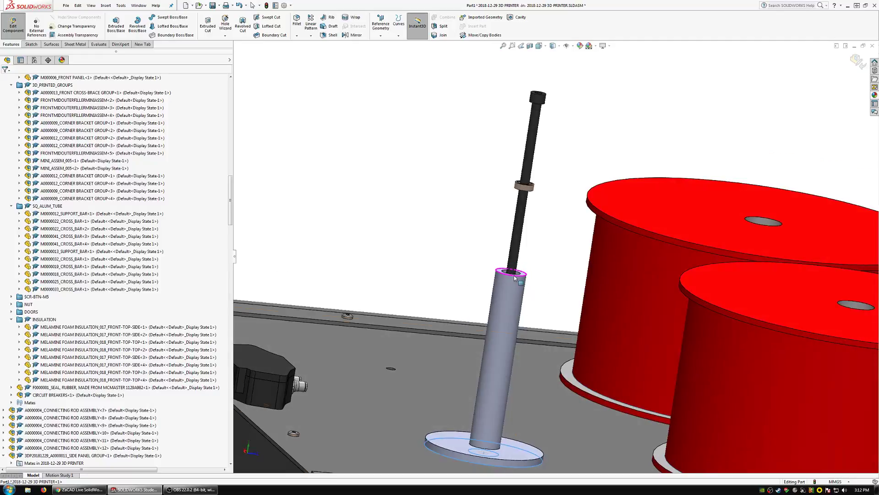
Start a sketch on the tube's free end face and convert its inner and outer circular edges.
{"action": "middle_click_drag", "start_coordinate": [514, 275], "coordinate": [514, 311]}
{"action": "scroll", "coordinate": [515, 312], "scroll_direction": "up", "scroll_amount": 1}
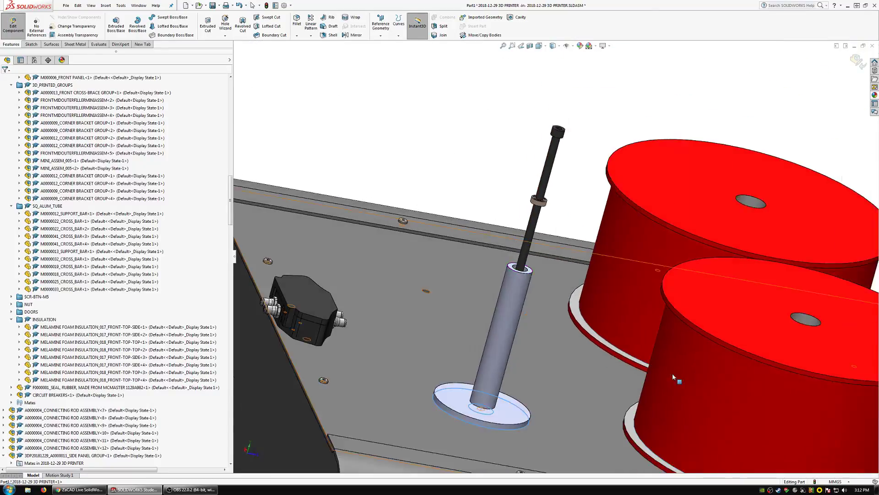
{"action": "scroll", "coordinate": [674, 373], "scroll_direction": "down", "scroll_amount": 1}
{"action": "middle_click_drag", "start_coordinate": [690, 347], "coordinate": [664, 369]}
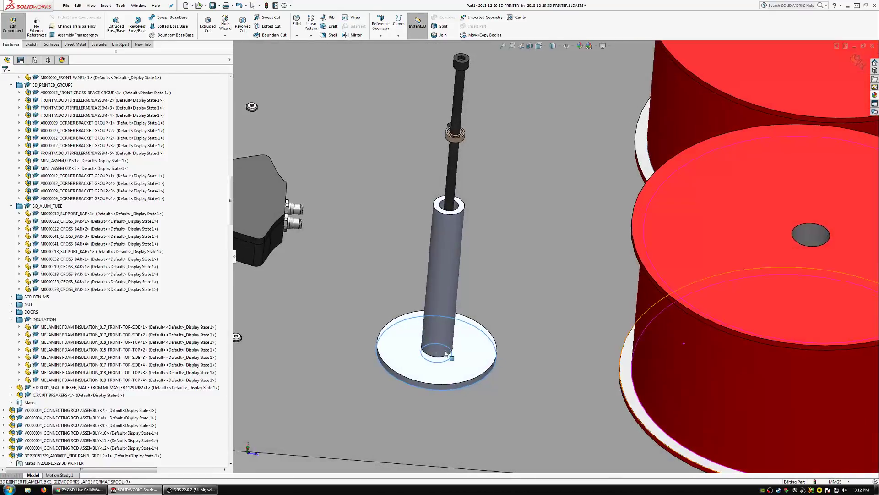
{"action": "left_click", "coordinate": [438, 208]}
{"action": "left_click", "coordinate": [440, 192]}
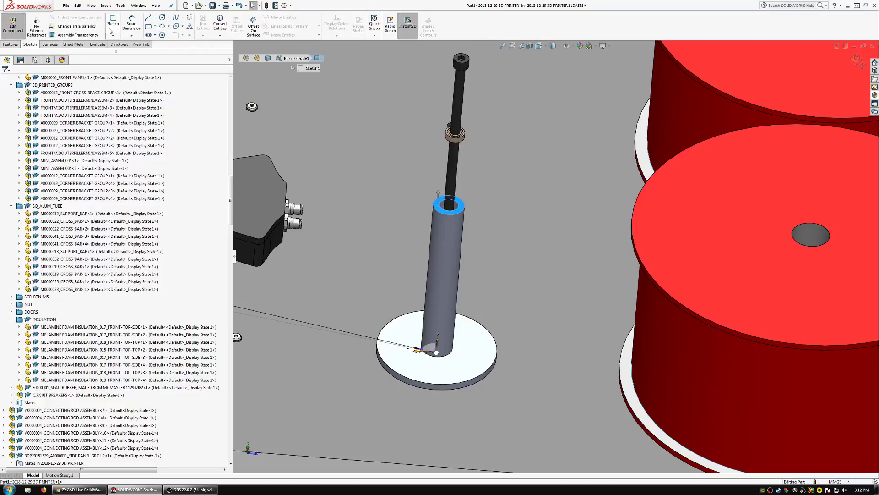
{"action": "left_click", "coordinate": [443, 205]}
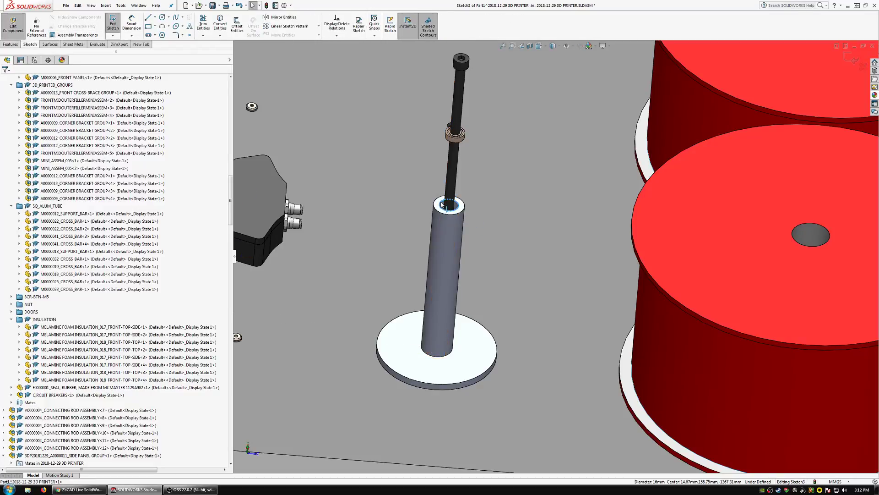
{"action": "left_click", "coordinate": [218, 23]}
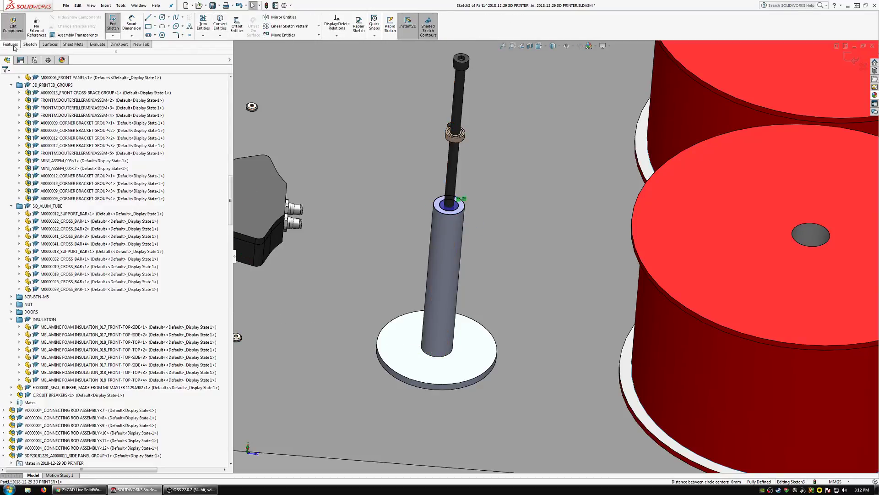
Extrude the ring sketched on the tube's end face 6 mm outward, merged with the tube.
{"action": "left_click", "coordinate": [10, 44]}
{"action": "left_click", "coordinate": [116, 25]}
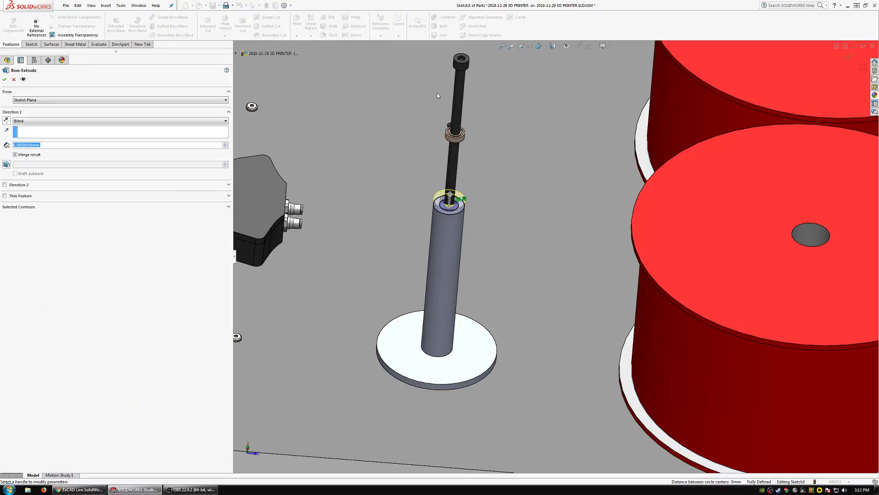
{"action": "type", "text": "6"}
{"action": "key", "text": "Return"}
{"action": "key", "text": "Return"}
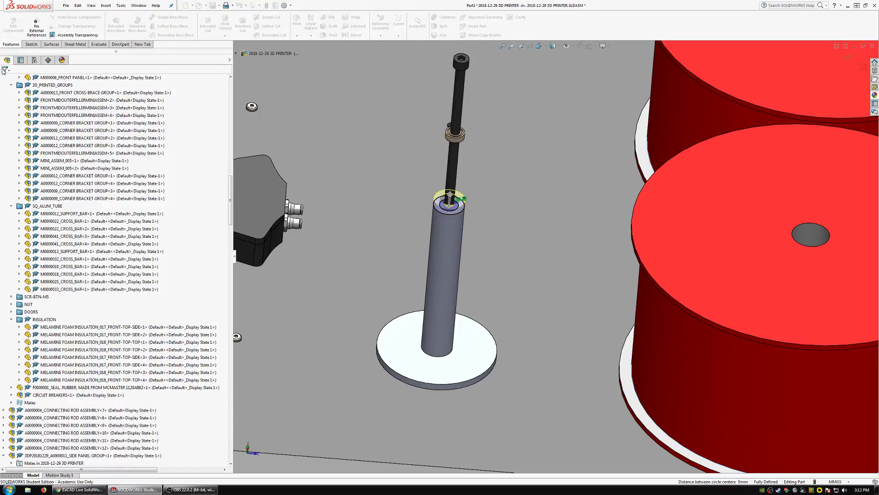
Open the flanged tube part in its own window from the assembly.
{"action": "scroll", "coordinate": [462, 210], "scroll_direction": "down", "scroll_amount": 3}
{"action": "middle_click_drag", "start_coordinate": [464, 209], "coordinate": [624, 110]}
{"action": "scroll", "coordinate": [465, 281], "scroll_direction": "up", "scroll_amount": 2}
{"action": "scroll", "coordinate": [451, 274], "scroll_direction": "down", "scroll_amount": 1}
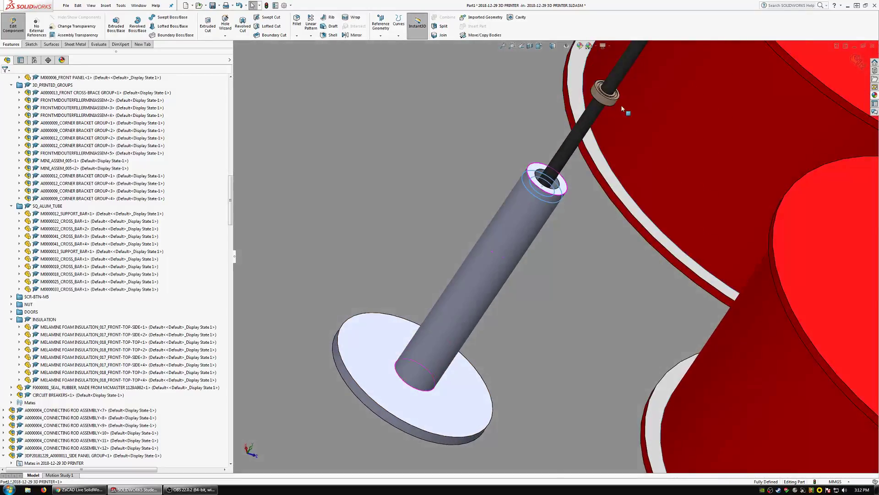
{"action": "scroll", "coordinate": [618, 110], "scroll_direction": "down", "scroll_amount": 3}
{"action": "left_click", "coordinate": [589, 125]}
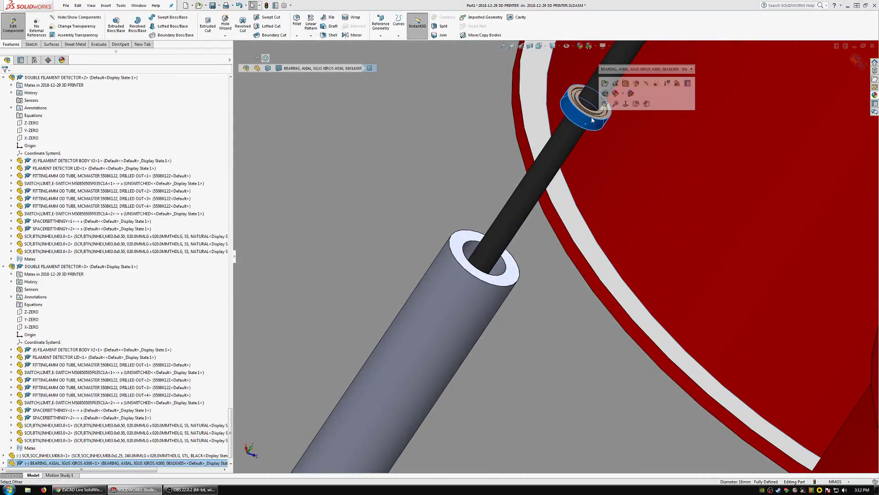
{"action": "scroll", "coordinate": [504, 298], "scroll_direction": "up", "scroll_amount": 5}
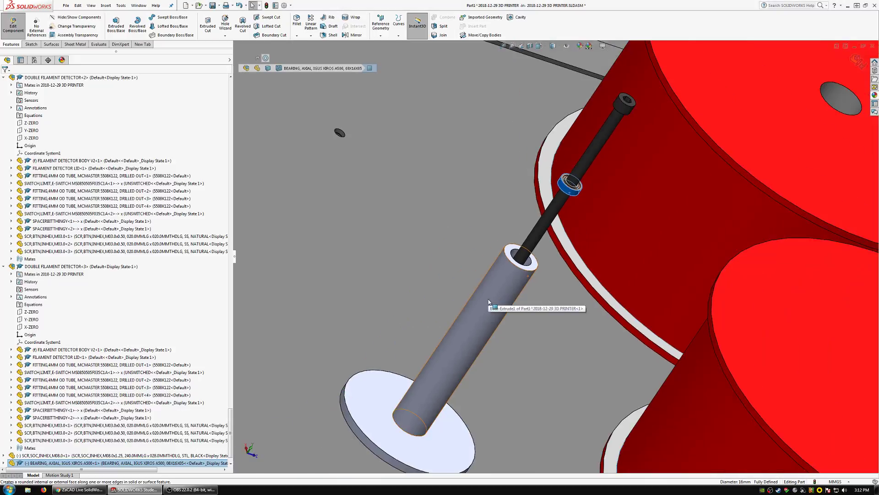
{"action": "left_click", "coordinate": [507, 296]}
{"action": "left_click", "coordinate": [527, 252]}
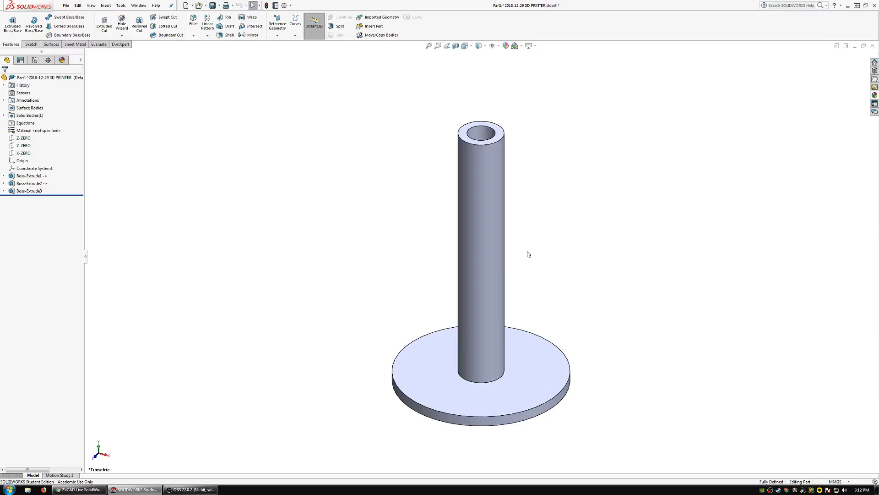
Start a sketch on the underside of the base flange and convert the edge of the central hole.
{"action": "middle_click_drag", "start_coordinate": [485, 370], "coordinate": [496, 320]}
{"action": "left_click", "coordinate": [30, 44]}
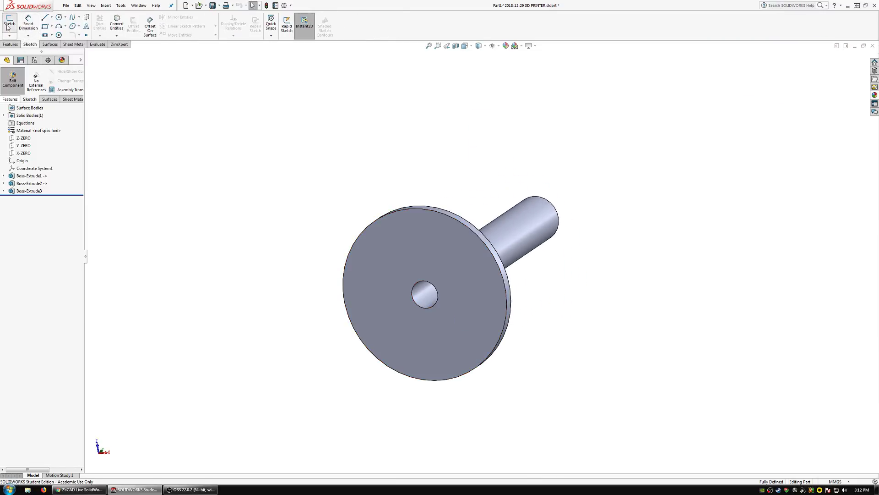
{"action": "left_click", "coordinate": [9, 23]}
{"action": "left_click", "coordinate": [436, 262]}
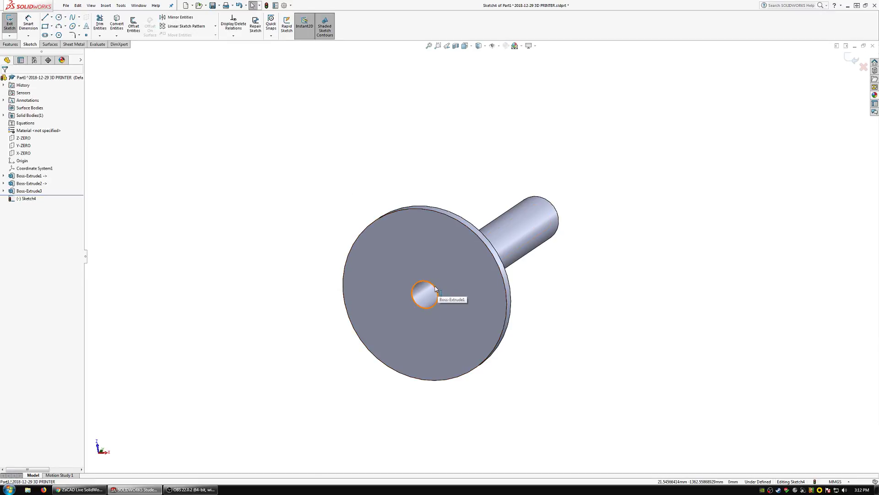
{"action": "left_click", "coordinate": [116, 26]}
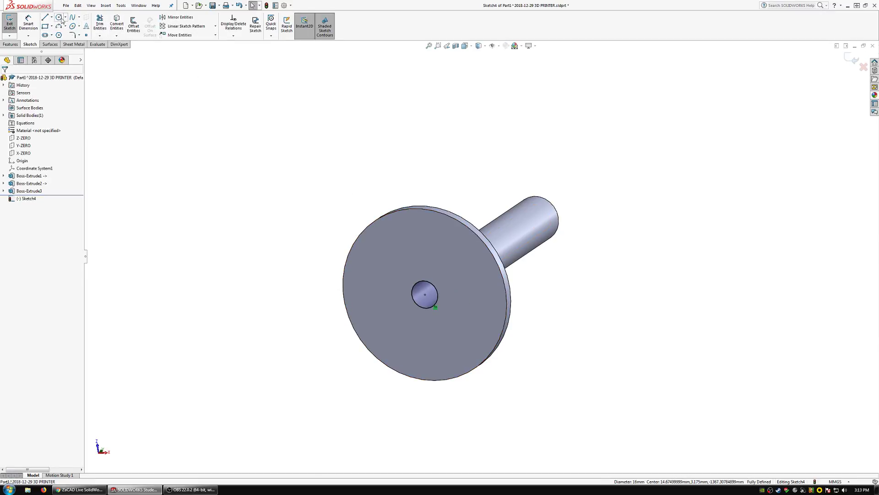
Draw a circle concentric with the flange's hole and dimension it to a diameter of 10 mm.
{"action": "left_click", "coordinate": [60, 19]}
{"action": "left_click", "coordinate": [425, 294]}
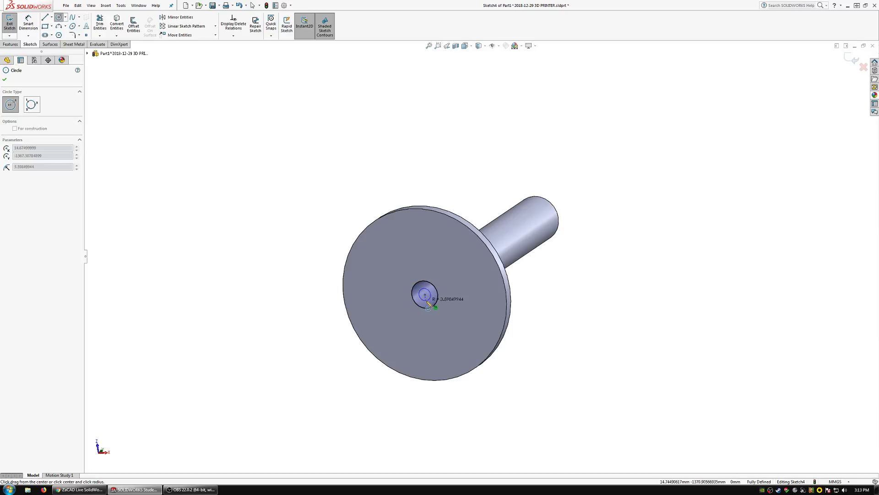
{"action": "left_click", "coordinate": [429, 298]}
{"action": "left_click", "coordinate": [28, 22]}
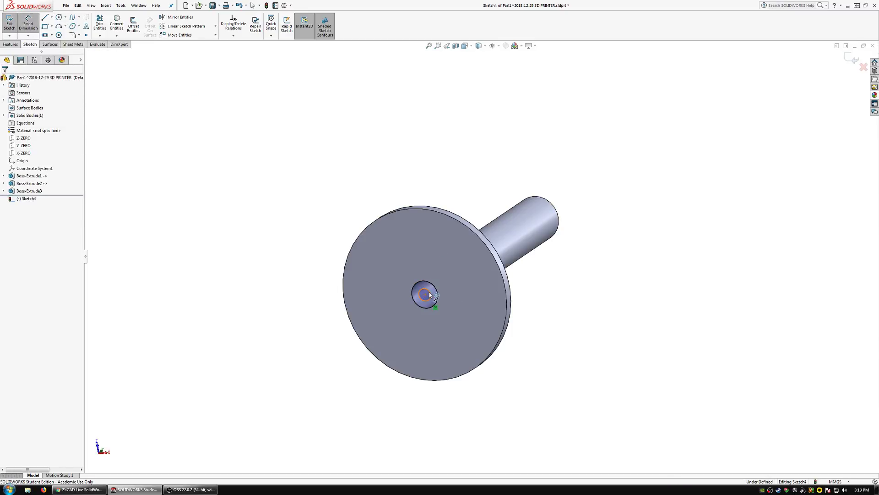
{"action": "left_click", "coordinate": [429, 292]}
{"action": "left_click", "coordinate": [273, 235]}
{"action": "type", "text": "10"}
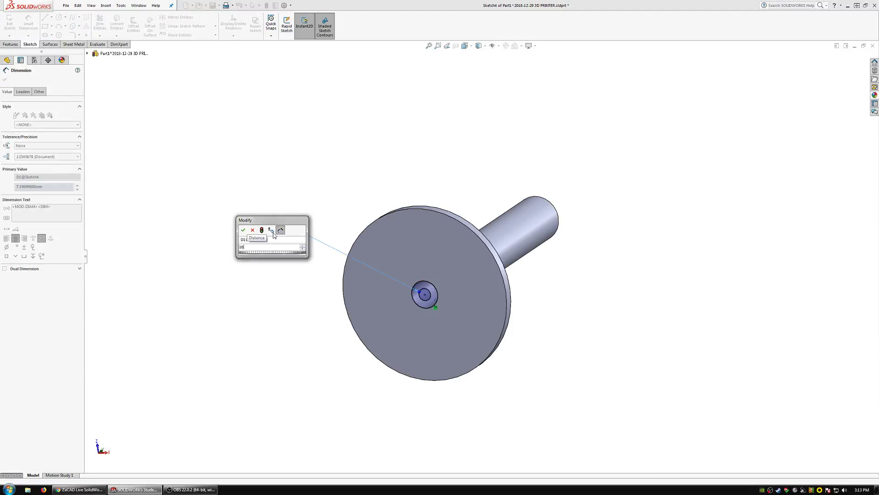
{"action": "key", "text": "Return"}
Begin a boss extrusion of the hole's ring profile with a 6 mm start offset, directed into the tube.
{"action": "left_click", "coordinate": [11, 44]}
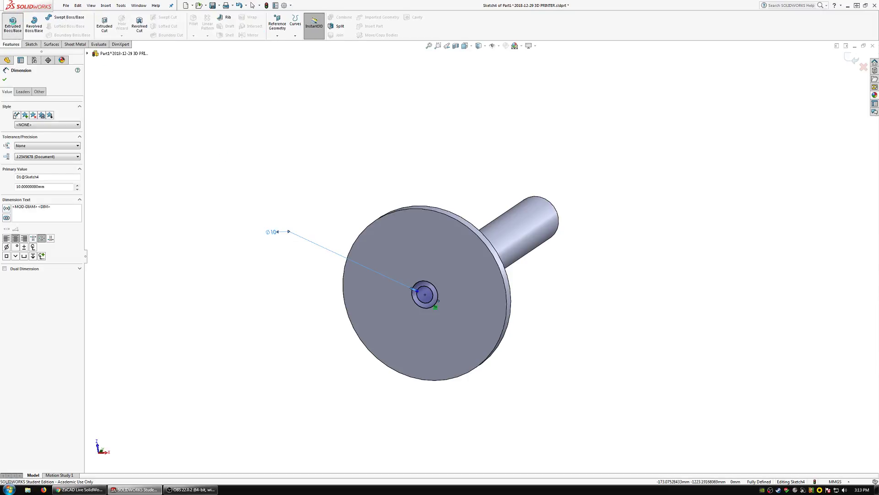
{"action": "left_click", "coordinate": [13, 24]}
{"action": "left_click", "coordinate": [27, 100]}
{"action": "left_click", "coordinate": [31, 120]}
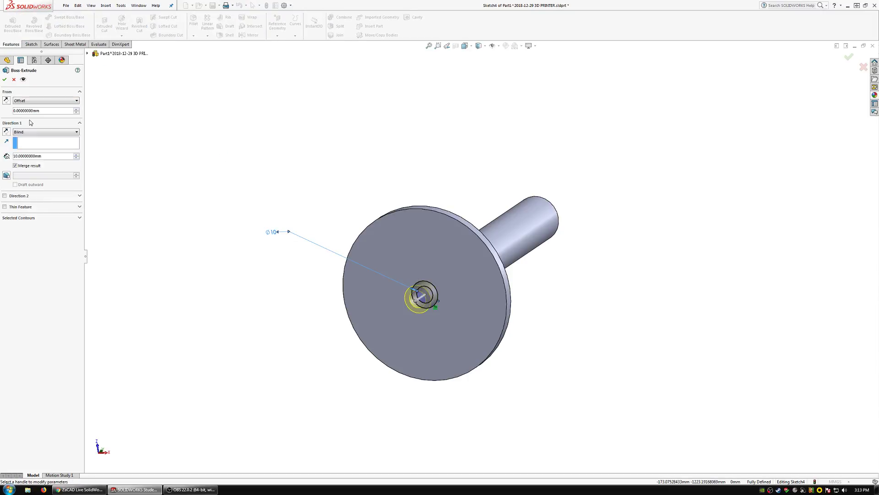
{"action": "type", "text": "6"}
{"action": "key", "text": "Tab"}
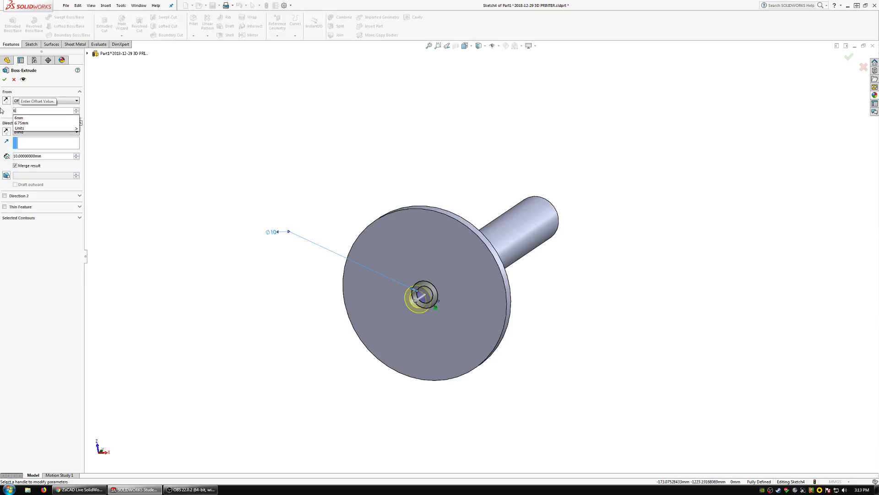
{"action": "left_click", "coordinate": [7, 100]}
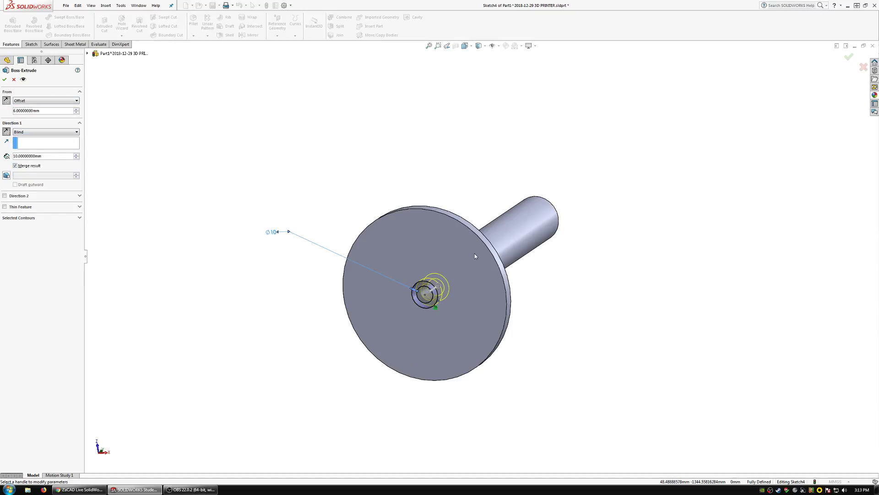
{"action": "middle_click_drag", "start_coordinate": [474, 256], "coordinate": [355, 317]}
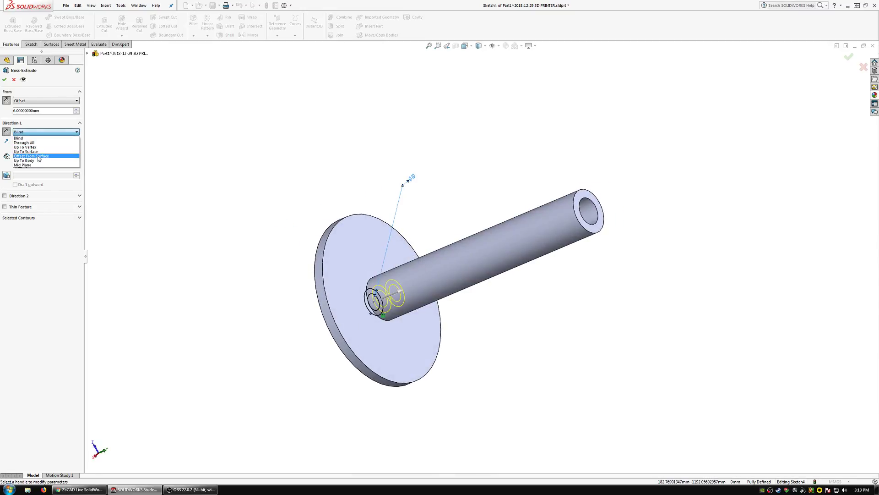
Finish the inner ring extrusion with Offset From Surface, ending 6 mm short of the tube's far end face.
{"action": "left_click", "coordinate": [38, 157]}
{"action": "left_click", "coordinate": [584, 199]}
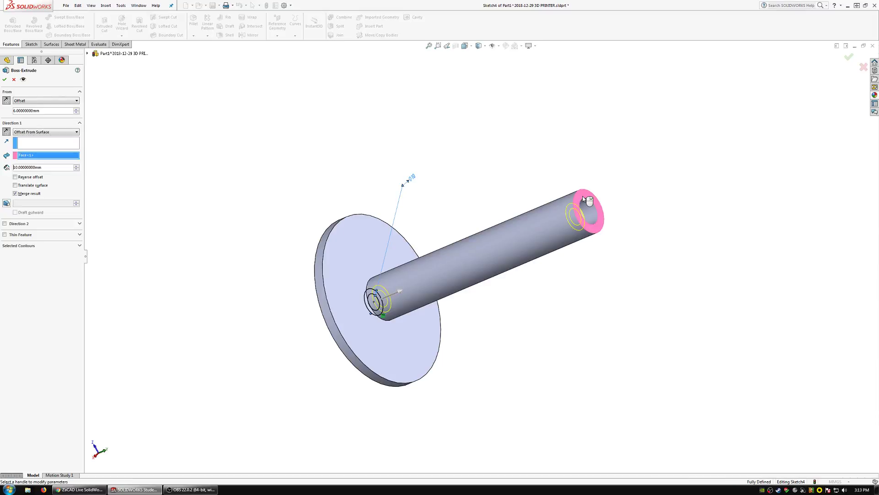
{"action": "type", "text": "6"}
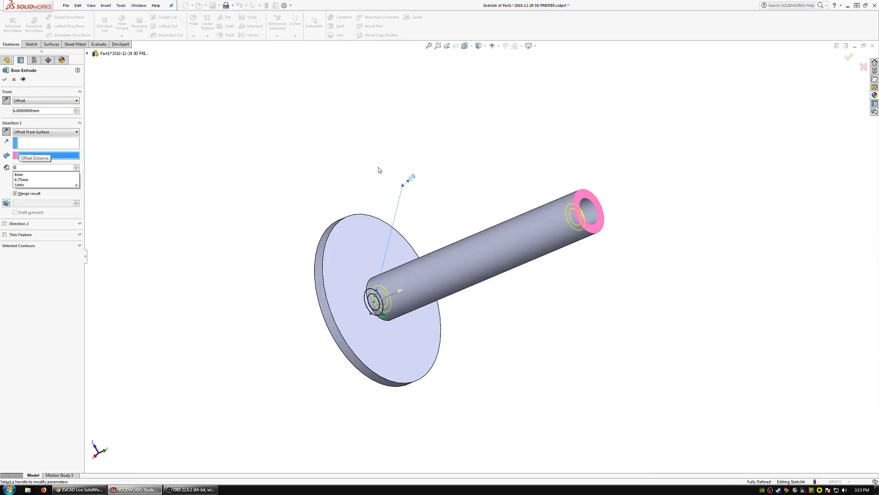
{"action": "key", "text": "Tab"}
{"action": "middle_click_drag", "start_coordinate": [648, 256], "coordinate": [531, 256]}
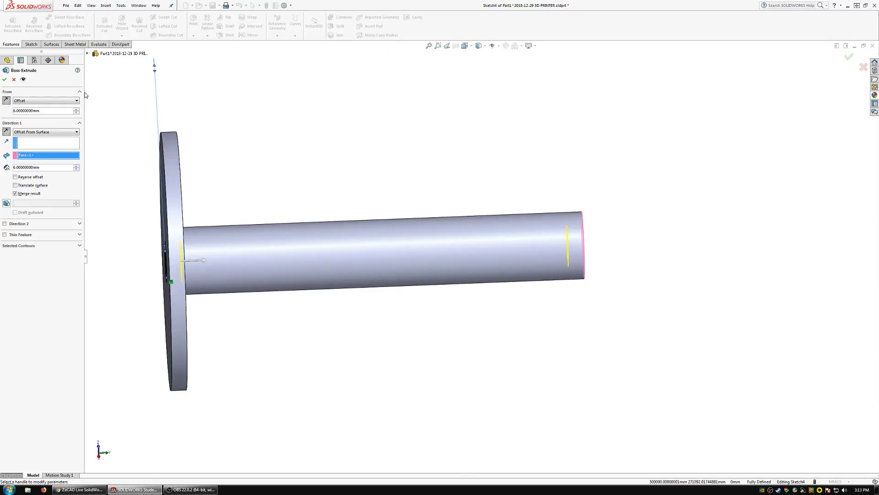
{"action": "left_click", "coordinate": [5, 80]}
Inspect the bearing seats inside the tube, and close the part, saving its changes.
{"action": "scroll", "coordinate": [293, 226], "scroll_direction": "up", "scroll_amount": 2}
{"action": "mouse_move", "coordinate": [334, 242]}
{"action": "middle_mouse_down"}
{"action": "mouse_move", "coordinate": [414, 266]}
{"action": "mouse_move", "coordinate": [430, 260]}
{"action": "mouse_move", "coordinate": [437, 284]}
{"action": "mouse_move", "coordinate": [394, 264]}
{"action": "mouse_move", "coordinate": [310, 269]}
{"action": "mouse_move", "coordinate": [257, 286]}
{"action": "mouse_move", "coordinate": [354, 270]}
{"action": "mouse_move", "coordinate": [335, 257]}
{"action": "mouse_move", "coordinate": [353, 246]}
{"action": "mouse_move", "coordinate": [331, 236]}
{"action": "mouse_move", "coordinate": [344, 243]}
{"action": "middle_mouse_up"}
{"action": "scroll", "coordinate": [444, 306], "scroll_direction": "down", "scroll_amount": 3}
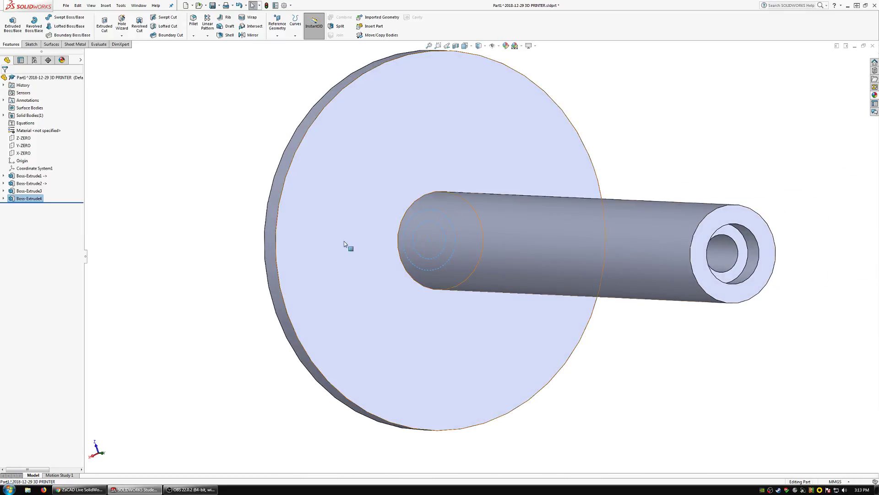
{"action": "scroll", "coordinate": [345, 244], "scroll_direction": "up", "scroll_amount": 5}
{"action": "left_click", "coordinate": [873, 46]}
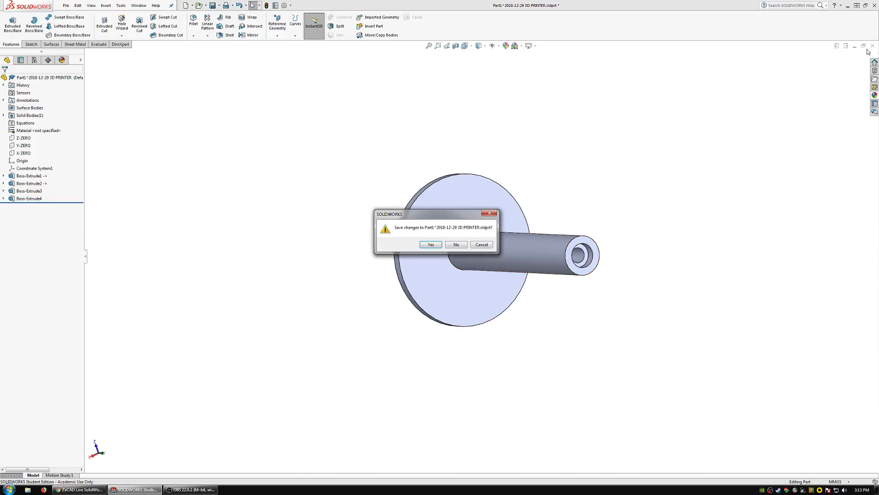
{"action": "left_click", "coordinate": [431, 244]}
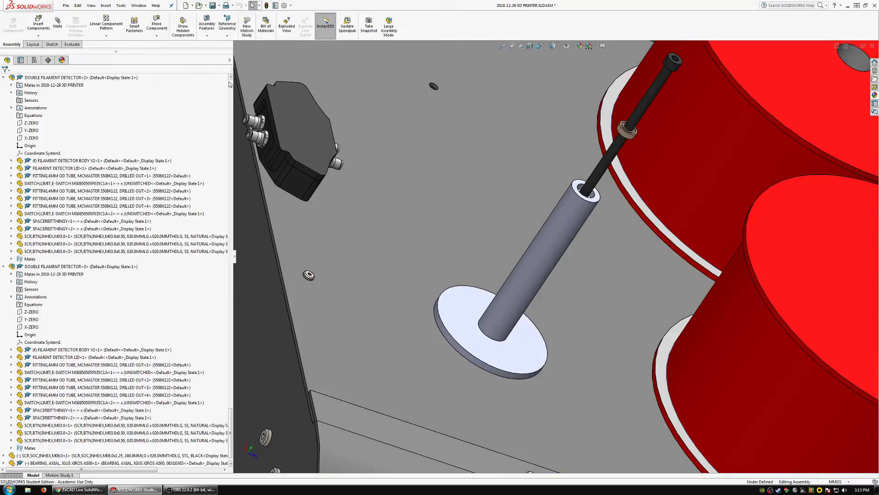
Break all external references of the top assembly, replacing broken sketch relations with fixed relations.
{"action": "left_click", "coordinate": [230, 84]}
{"action": "right_click", "coordinate": [63, 77]}
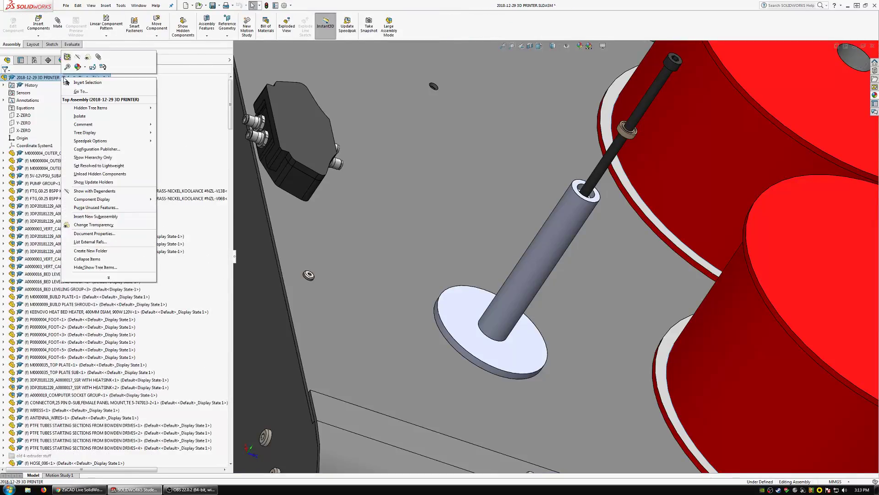
{"action": "left_click", "coordinate": [89, 242]}
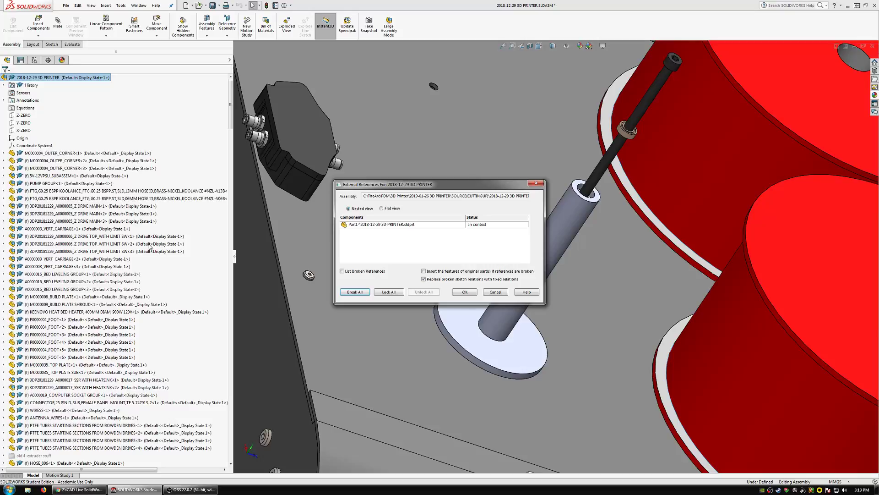
{"action": "left_click", "coordinate": [364, 294]}
{"action": "left_click", "coordinate": [468, 261]}
{"action": "left_click", "coordinate": [465, 292]}
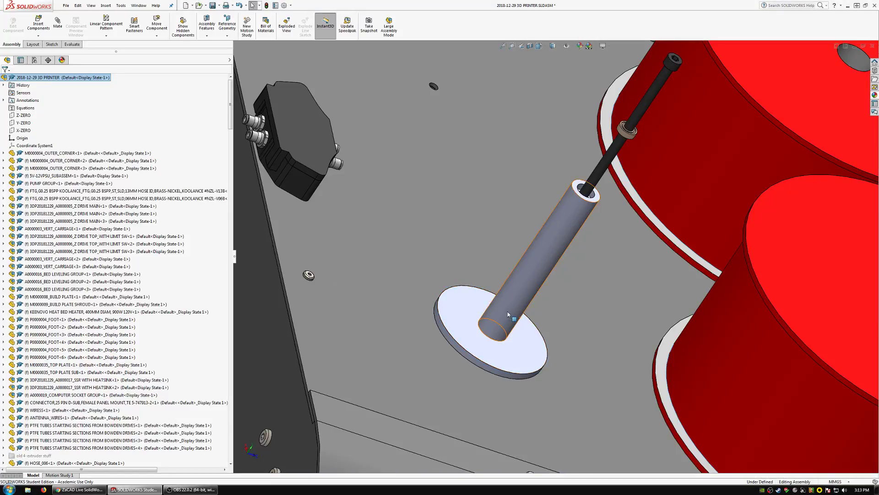
Float the flanged tube component in the assembly and move it off the screw and bearings.
{"action": "left_click", "coordinate": [508, 314]}
{"action": "right_click", "coordinate": [92, 462]}
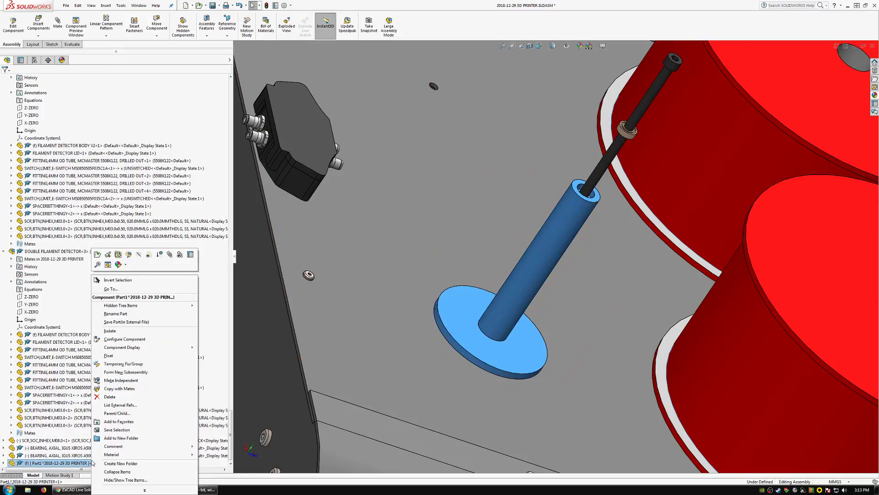
{"action": "left_click", "coordinate": [109, 355]}
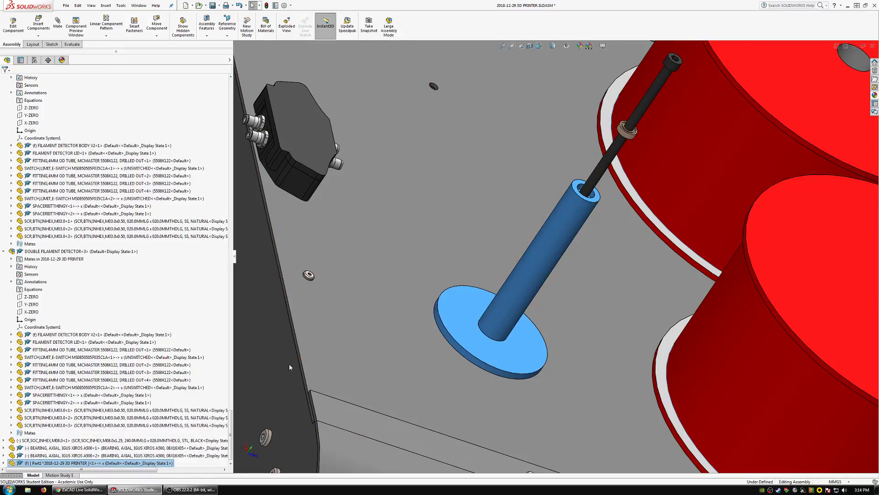
{"action": "left_click", "coordinate": [508, 279]}
{"action": "left_click_drag", "start_coordinate": [508, 279], "coordinate": [513, 151]}
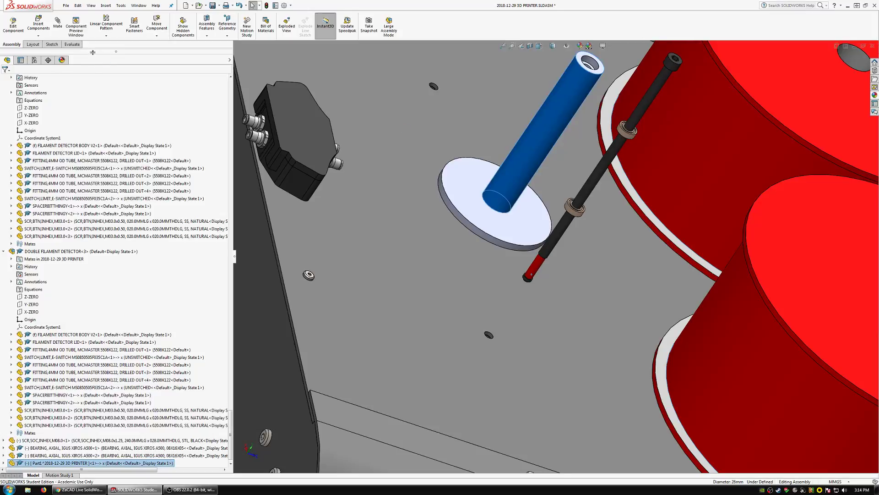
Add a concentric mate between the flanged tube's cylindrical face and the long M8 screw's shank.
{"action": "left_click", "coordinate": [59, 26]}
{"action": "left_click", "coordinate": [594, 187]}
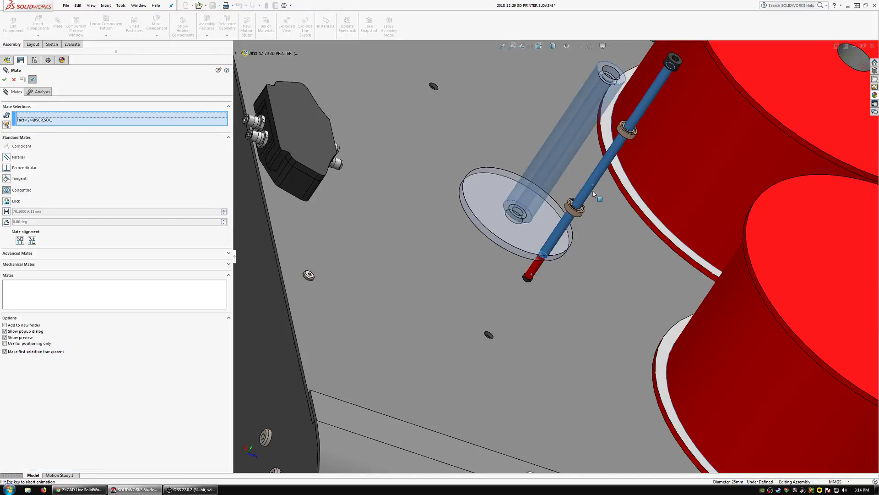
{"action": "left_click", "coordinate": [681, 178]}
Add a coincident mate between the bearing seat face at the tube's free end and the end face of the bearing nearer the screw head.
{"action": "scroll", "coordinate": [592, 220], "scroll_direction": "down", "scroll_amount": 4}
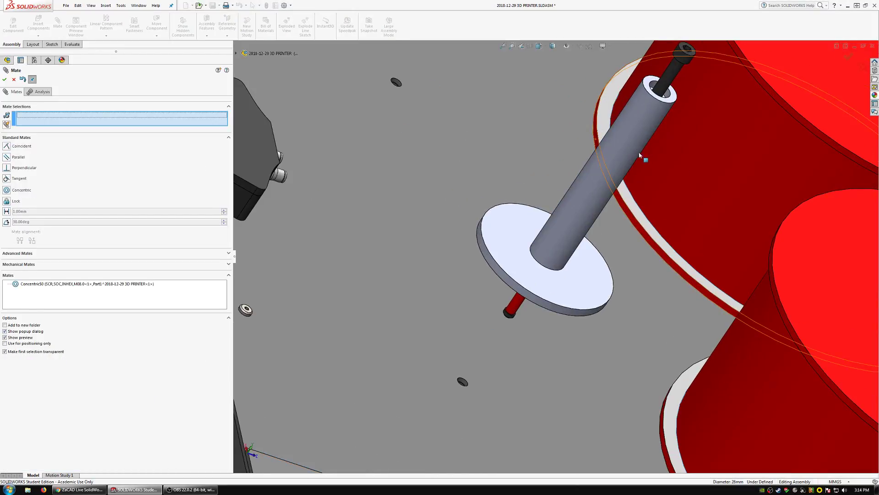
{"action": "scroll", "coordinate": [587, 222], "scroll_direction": "down", "scroll_amount": 5}
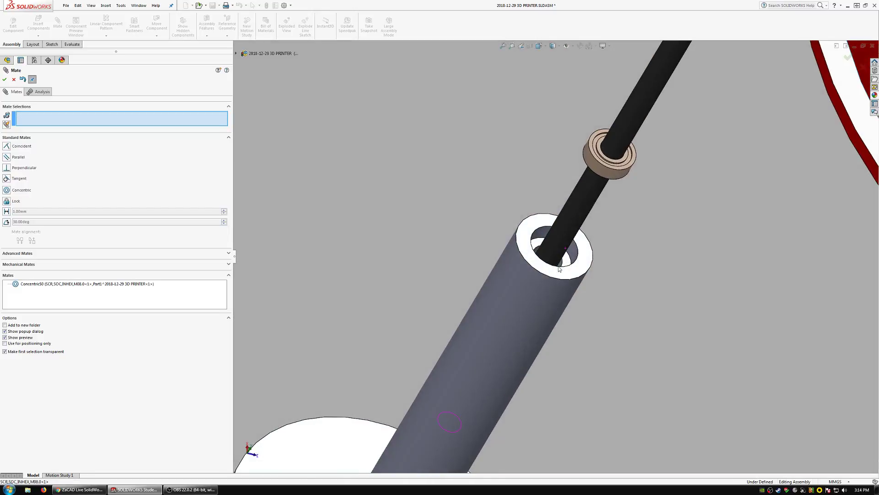
{"action": "left_click", "coordinate": [567, 261]}
{"action": "scroll", "coordinate": [567, 261], "scroll_direction": "up", "scroll_amount": 5}
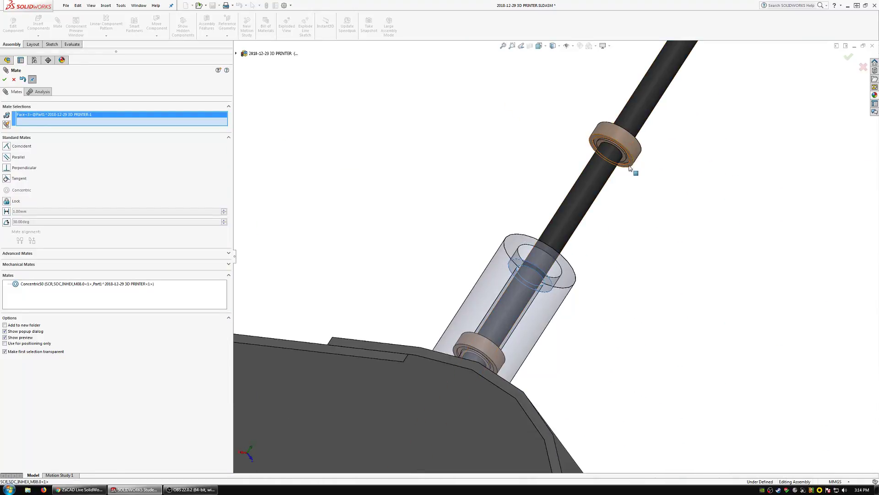
{"action": "left_click", "coordinate": [628, 172]}
{"action": "left_click", "coordinate": [629, 164]}
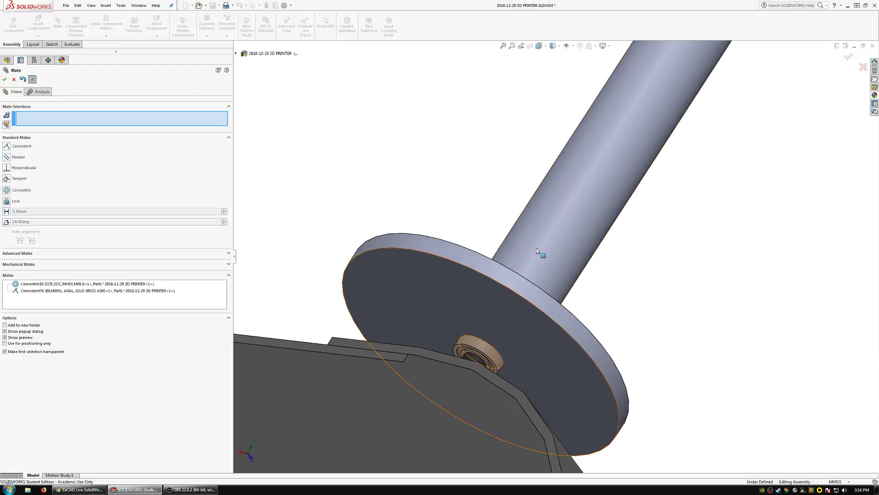
Add a coincident mate between the bearing seat face at the flange end and the adjoining face of the second bearing.
{"action": "scroll", "coordinate": [559, 256], "scroll_direction": "down", "scroll_amount": 1}
{"action": "middle_click_drag", "start_coordinate": [567, 253], "coordinate": [576, 235]}
{"action": "left_click", "coordinate": [575, 243]}
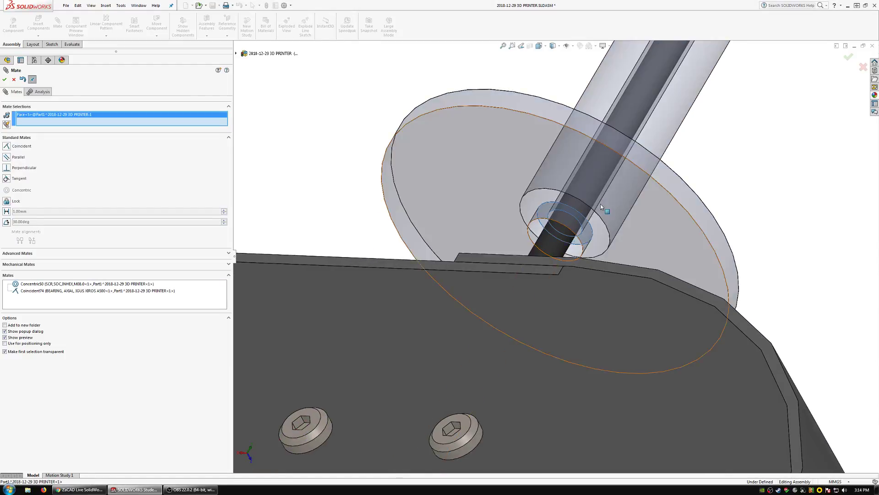
{"action": "middle_click_drag", "start_coordinate": [600, 204], "coordinate": [560, 298]}
{"action": "left_click", "coordinate": [583, 301]}
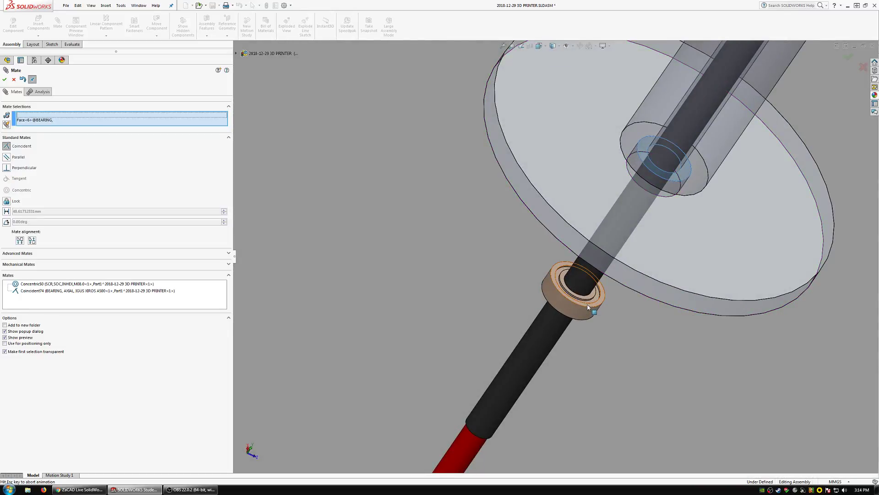
{"action": "left_click", "coordinate": [645, 305]}
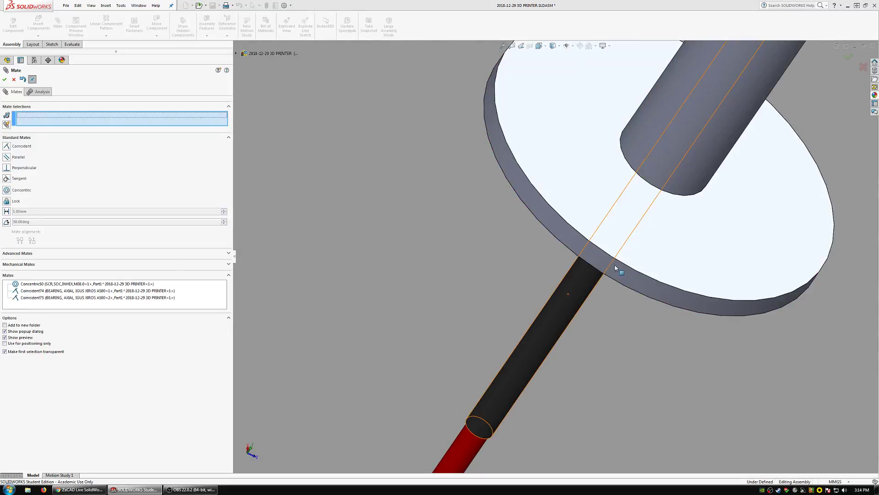
Examine how the bearings sit in their seats at the flange end and the free end of the tube.
{"action": "scroll", "coordinate": [634, 208], "scroll_direction": "up", "scroll_amount": 4}
{"action": "scroll", "coordinate": [640, 189], "scroll_direction": "up", "scroll_amount": 2}
{"action": "middle_click", "coordinate": [594, 238]}
{"action": "middle_click_drag", "start_coordinate": [594, 238], "coordinate": [556, 254]}
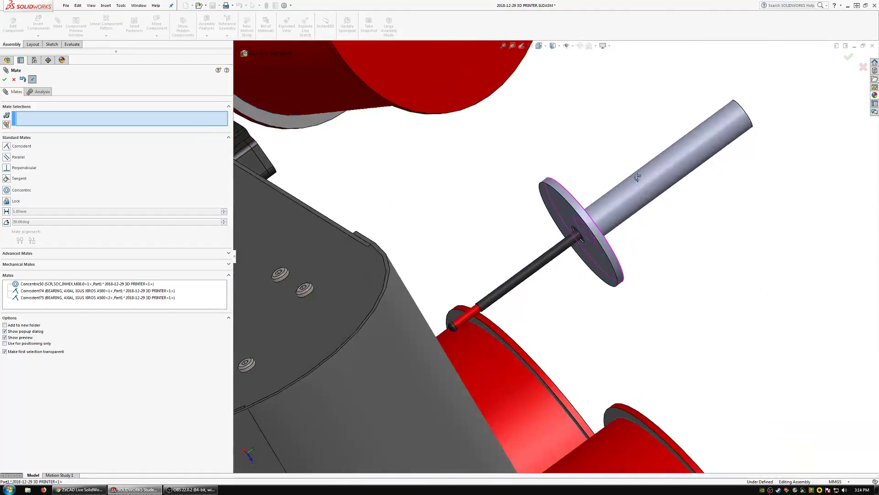
{"action": "scroll", "coordinate": [556, 254], "scroll_direction": "down", "scroll_amount": 8}
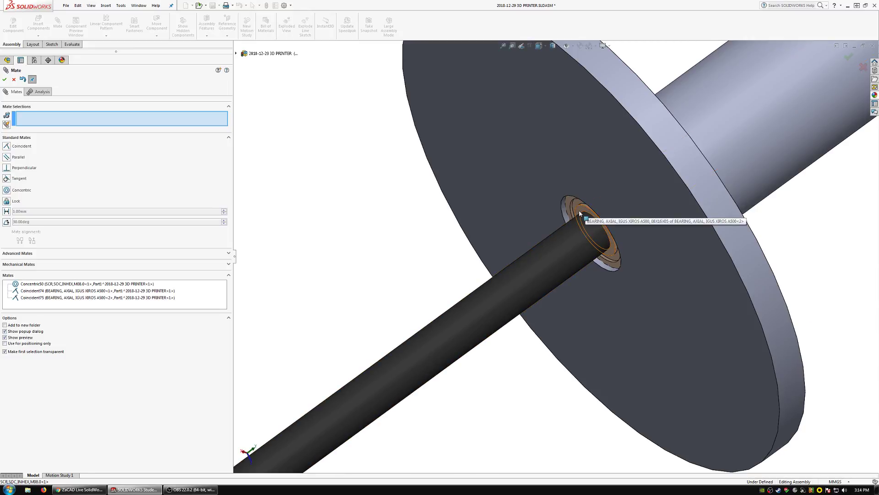
{"action": "middle_click_drag", "start_coordinate": [580, 214], "coordinate": [581, 220]}
{"action": "scroll", "coordinate": [599, 244], "scroll_direction": "up", "scroll_amount": 6}
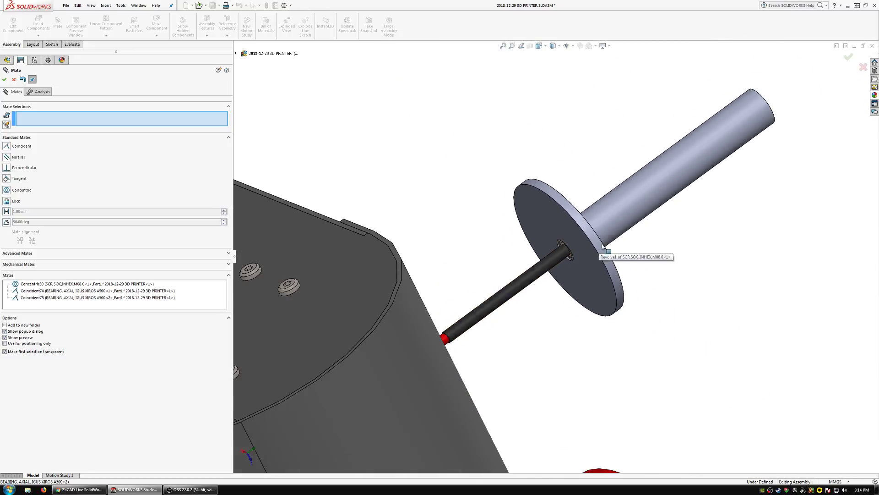
{"action": "middle_click_drag", "start_coordinate": [653, 186], "coordinate": [595, 256]}
{"action": "scroll", "coordinate": [739, 139], "scroll_direction": "down", "scroll_amount": 2}
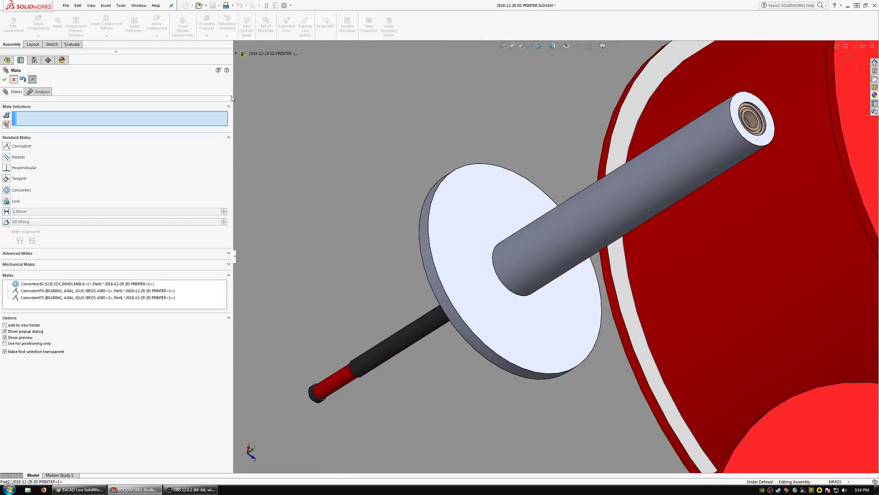
Open the flanged tube part and set the inner ring extrusion's start offset and end offset from surface to 5 mm.
{"action": "left_click", "coordinate": [572, 229]}
{"action": "left_click", "coordinate": [593, 189]}
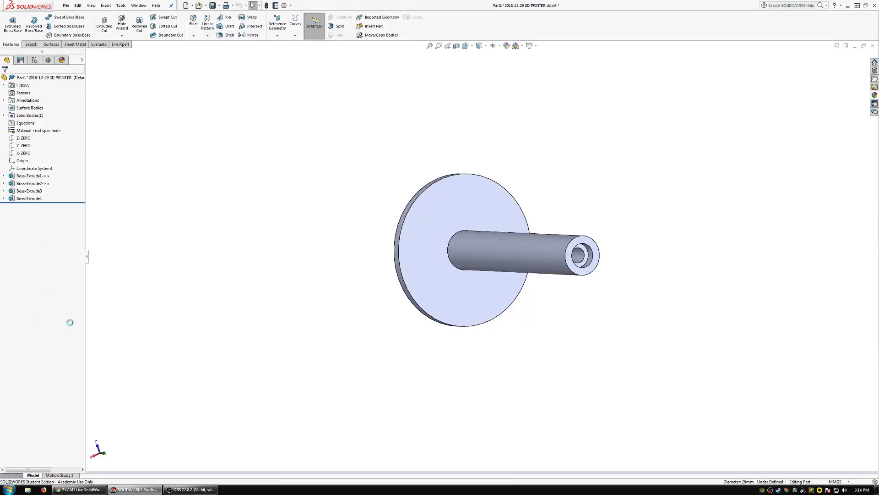
{"action": "left_click", "coordinate": [34, 199]}
{"action": "left_click", "coordinate": [37, 174]}
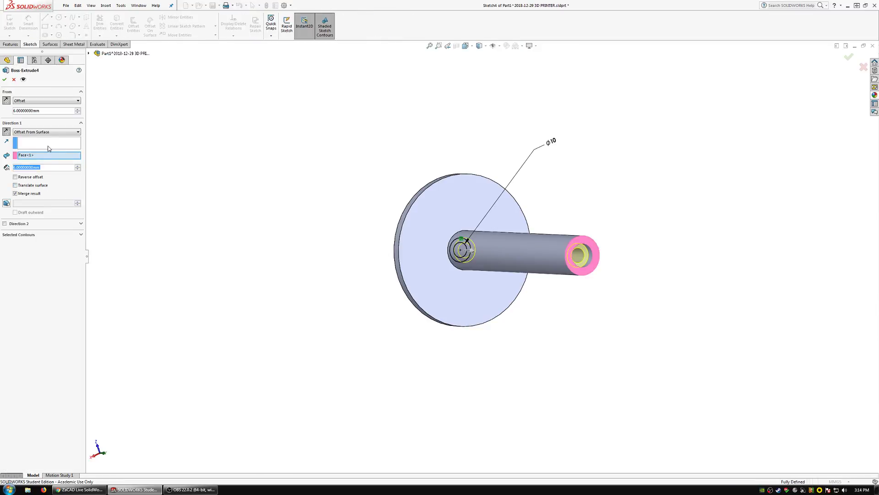
{"action": "type", "text": "5"}
{"action": "left_click", "coordinate": [51, 168]}
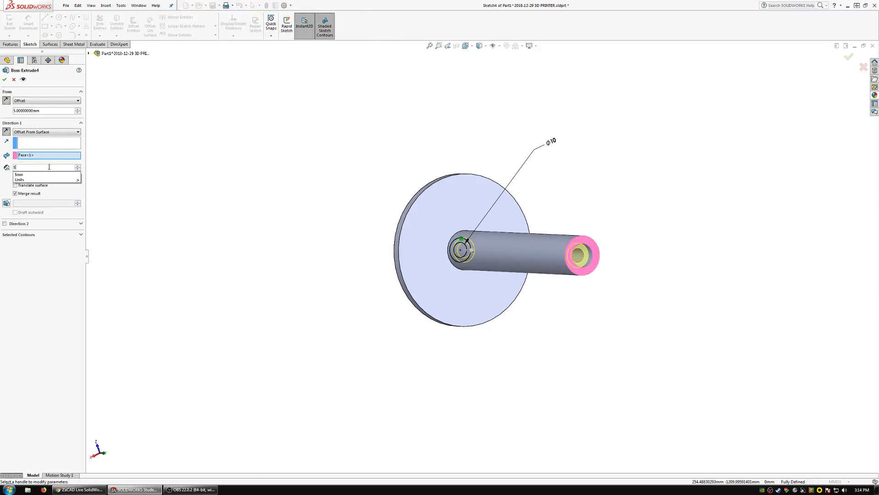
{"action": "left_click", "coordinate": [5, 81]}
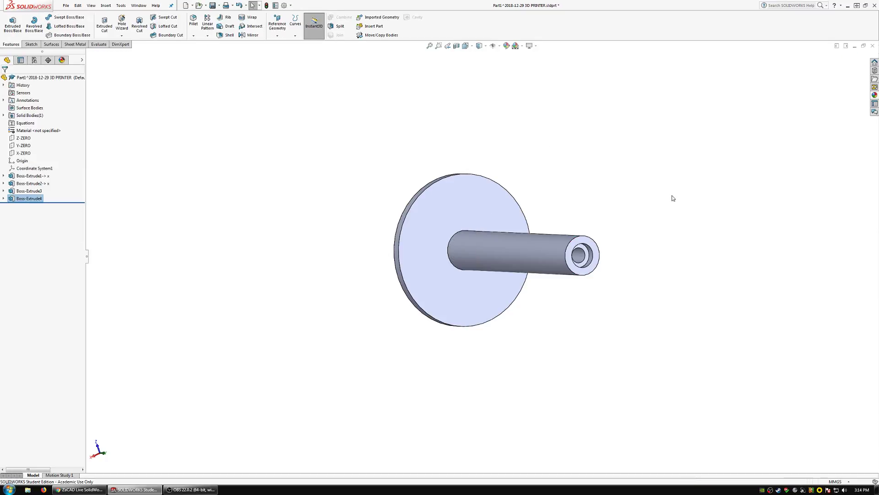
Close the edited tube part and check the bearing's fit at the flange's outer face in the assembly.
{"action": "left_click", "coordinate": [874, 45]}
{"action": "key", "text": "Return"}
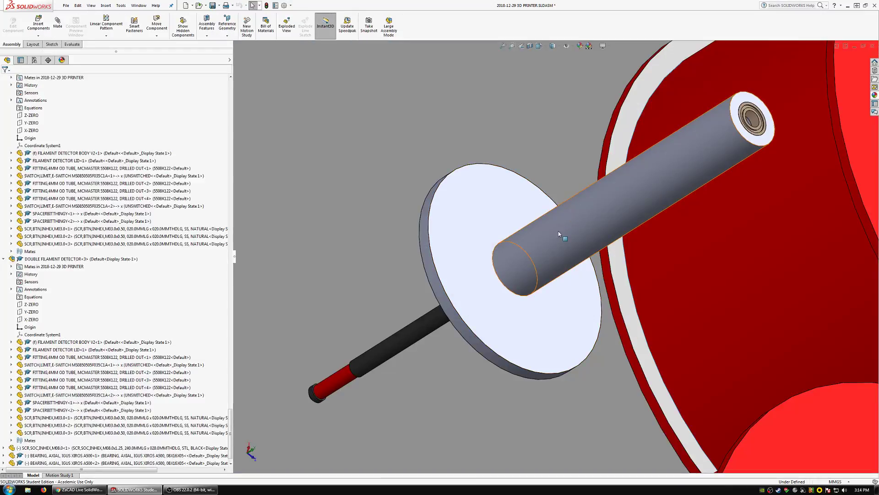
{"action": "middle_click_drag", "start_coordinate": [558, 231], "coordinate": [588, 234]}
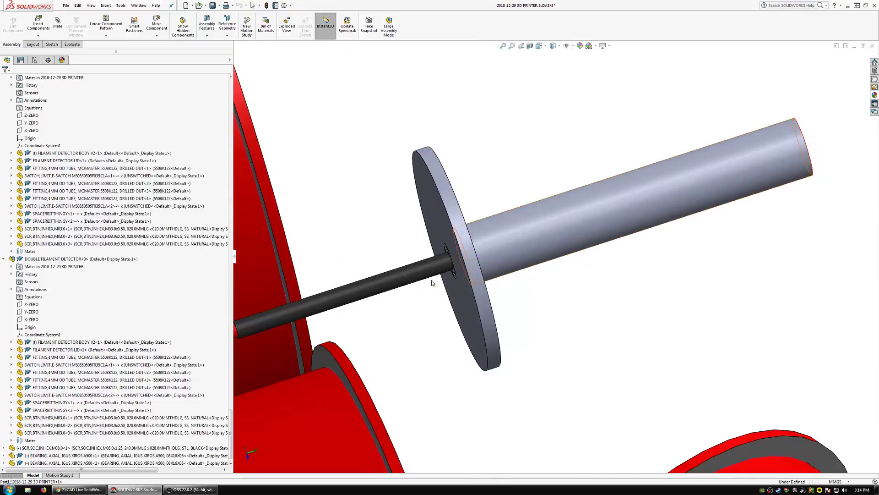
{"action": "scroll", "coordinate": [432, 283], "scroll_direction": "down", "scroll_amount": 5}
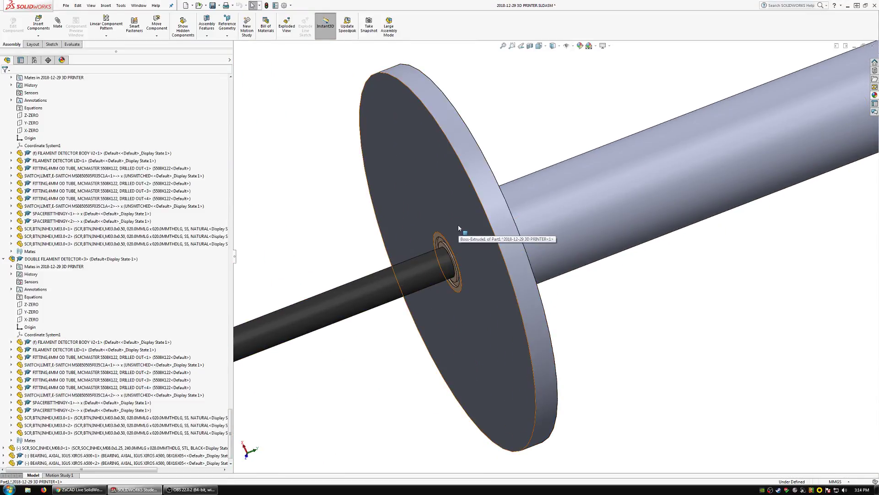
Create a new part within the assembly, placing its sketch on the flange's outer face.
{"action": "left_click", "coordinate": [38, 36]}
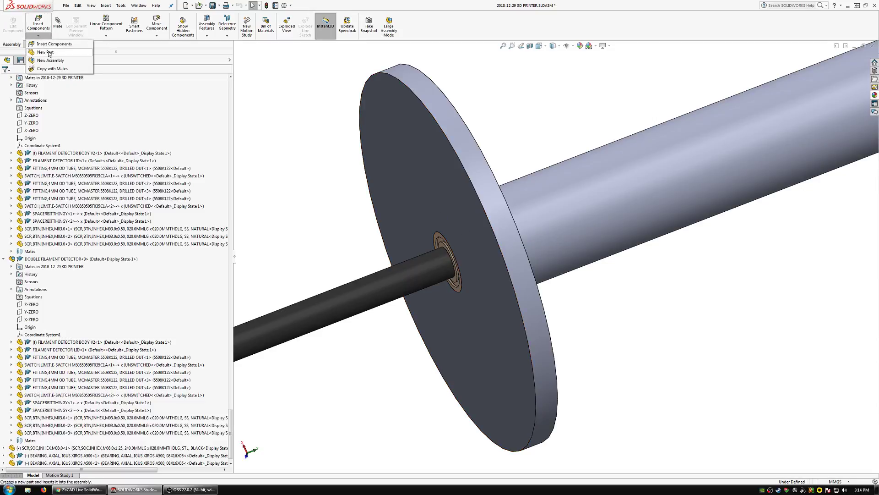
{"action": "left_click", "coordinate": [47, 53]}
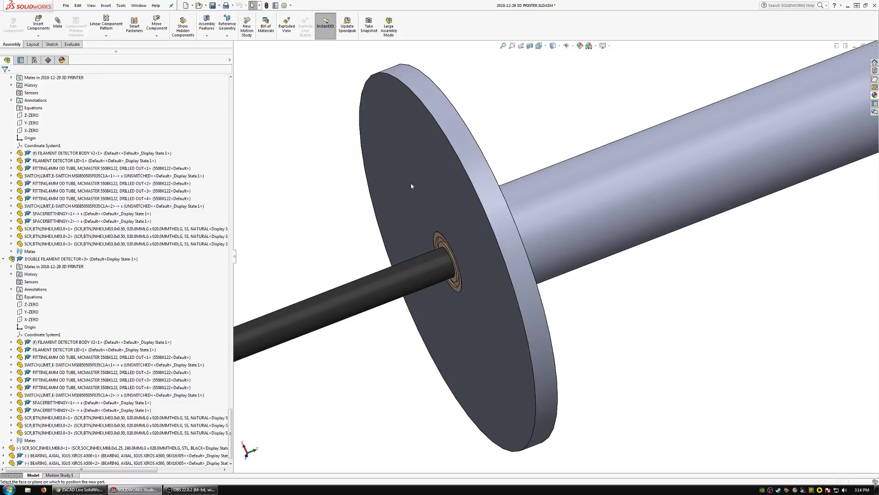
{"action": "left_click", "coordinate": [374, 180]}
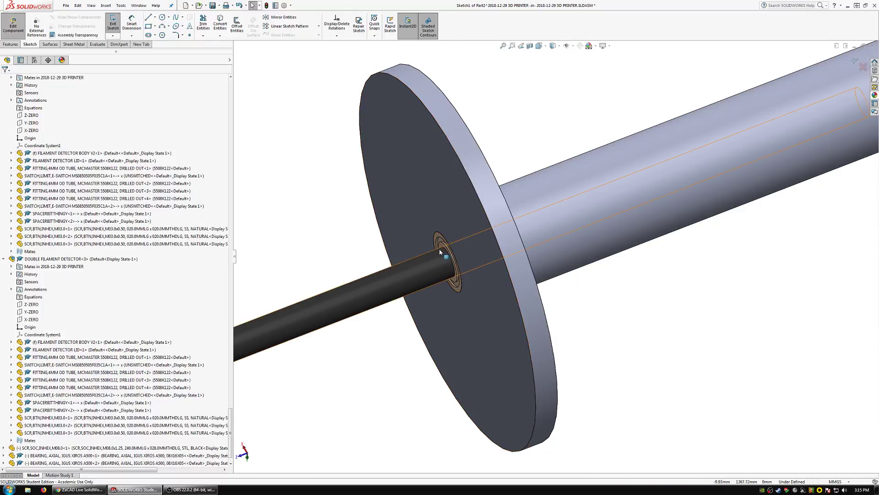
{"action": "scroll", "coordinate": [443, 246], "scroll_direction": "down", "scroll_amount": 3}
{"action": "middle_click_drag", "start_coordinate": [473, 252], "coordinate": [494, 253]}
Sketch a circle about 8.5 mm in diameter on the flange face beside the bearing and try to dimension it.
{"action": "left_click", "coordinate": [162, 18]}
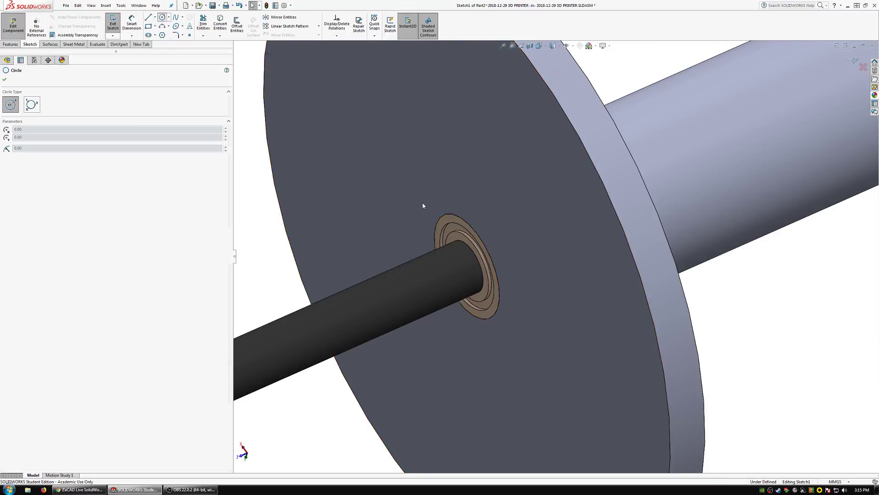
{"action": "left_click", "coordinate": [503, 183]}
{"action": "left_click", "coordinate": [519, 198]}
{"action": "left_click", "coordinate": [132, 24]}
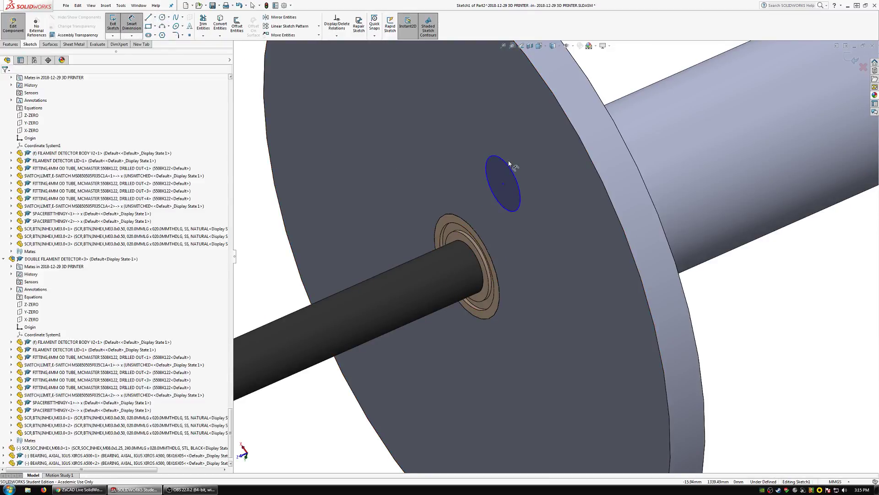
{"action": "left_click", "coordinate": [516, 169]}
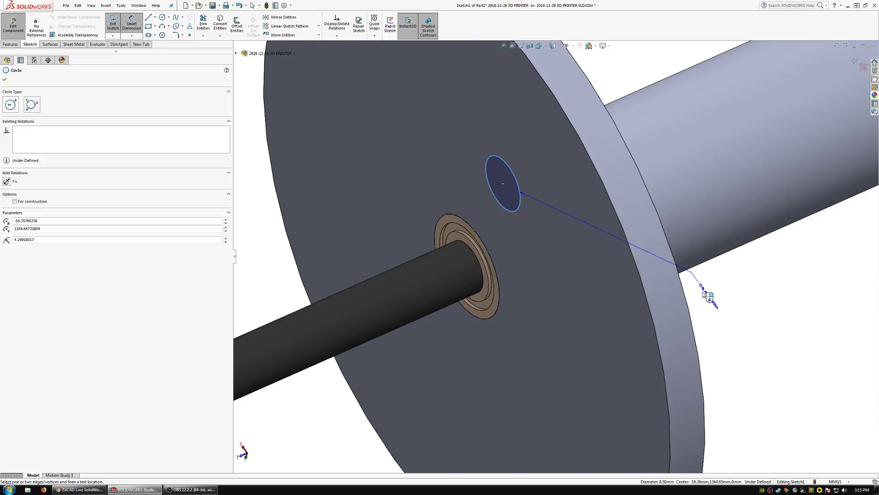
{"action": "scroll", "coordinate": [537, 255], "scroll_direction": "up", "scroll_amount": 6}
{"action": "middle_click_drag", "start_coordinate": [536, 256], "coordinate": [485, 275]}
Exit the circle sketch, leave part editing and delete the new part from the assembly.
{"action": "left_click", "coordinate": [113, 28]}
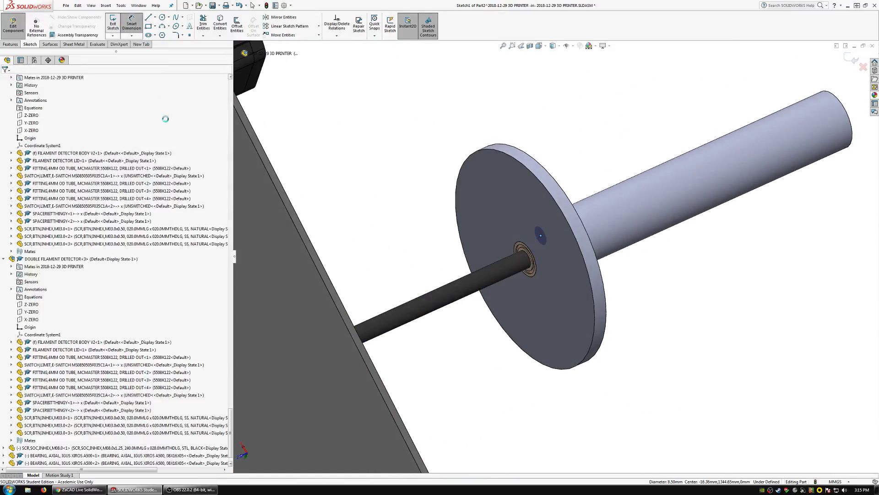
{"action": "scroll", "coordinate": [66, 320], "scroll_direction": "down", "scroll_amount": 1}
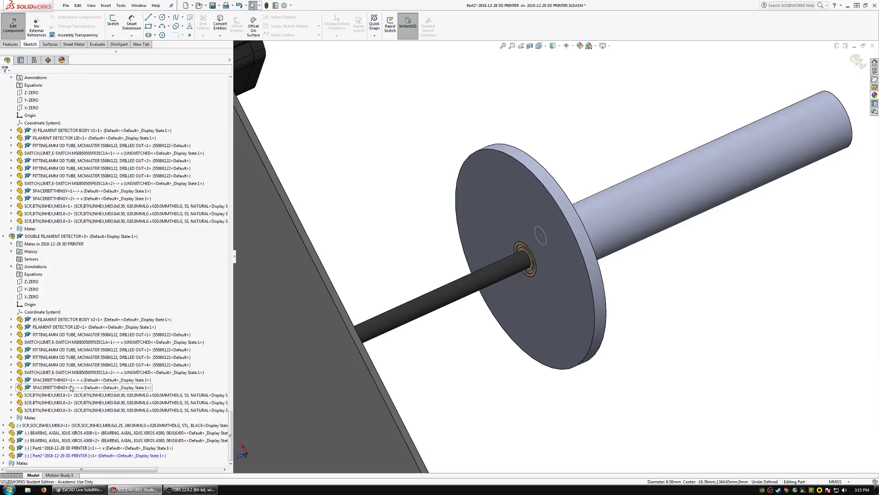
{"action": "left_click", "coordinate": [54, 455]}
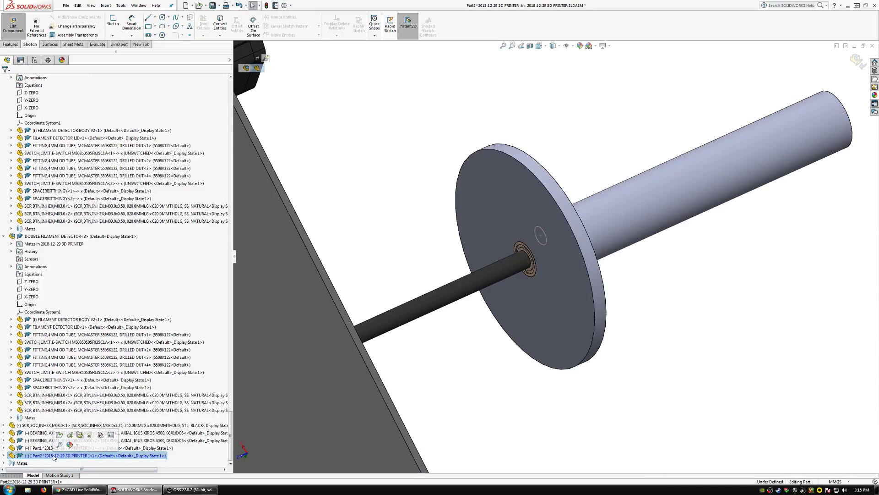
{"action": "left_click", "coordinate": [6, 28]}
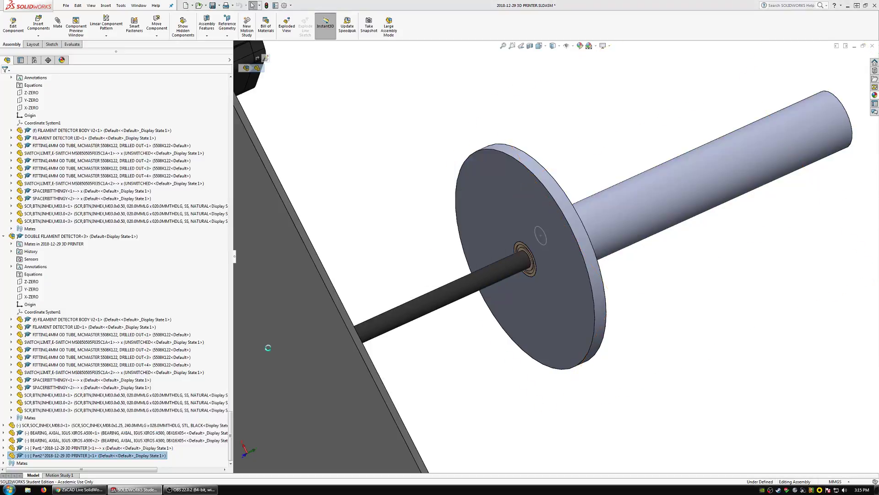
Insert the flat washer part CODED_THD_STD_V004_WASHER,FLT from the HARDWARE folder's CODED_THD_STD_V004 library, placing it beside the flange.
{"action": "left_click", "coordinate": [39, 25]}
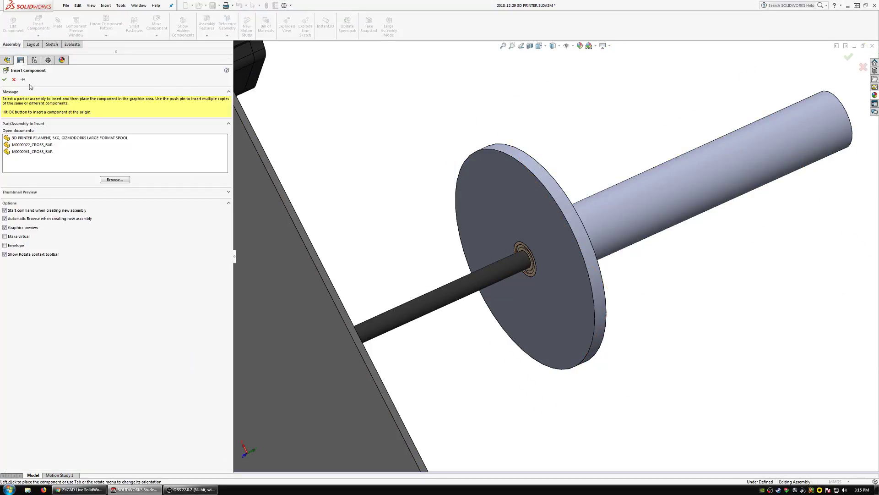
{"action": "left_click", "coordinate": [115, 180]}
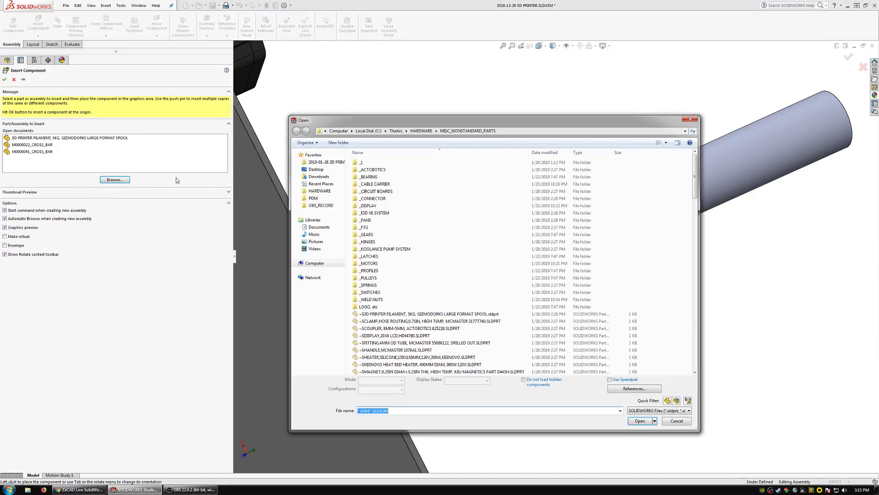
{"action": "left_click", "coordinate": [323, 192]}
{"action": "double_click", "coordinate": [384, 162]}
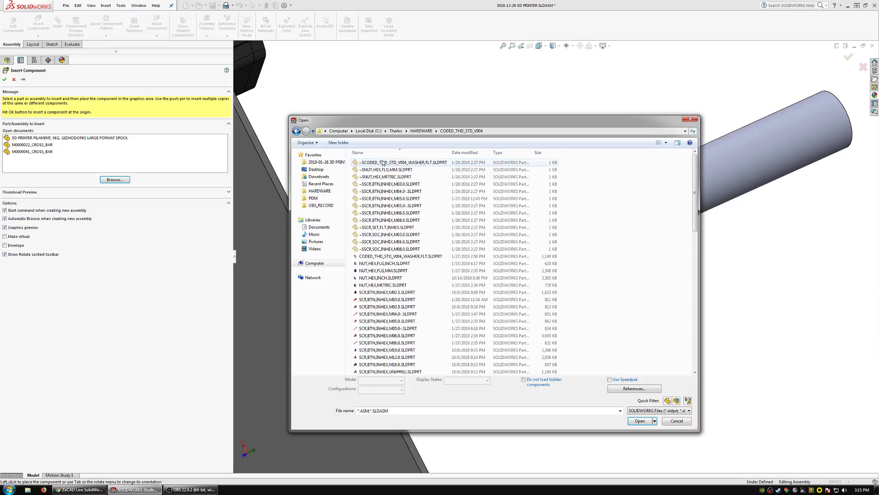
{"action": "left_click", "coordinate": [409, 257]}
{"action": "left_click", "coordinate": [629, 413]}
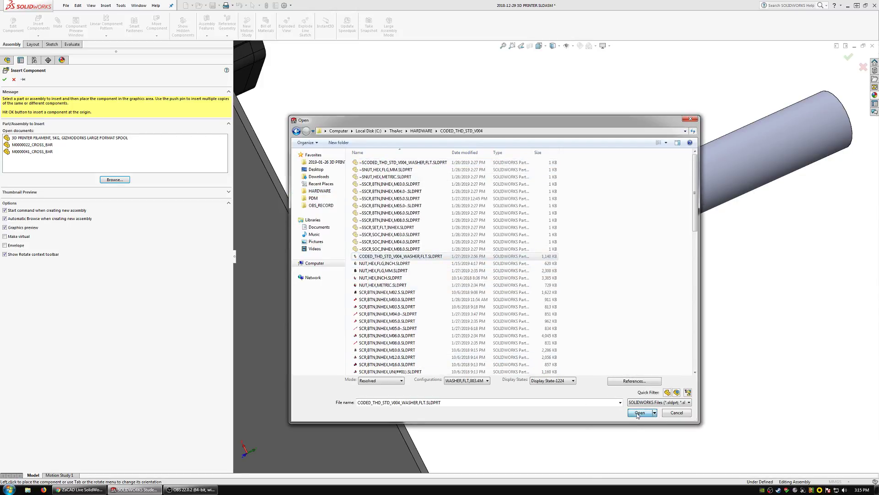
{"action": "left_click", "coordinate": [435, 249]}
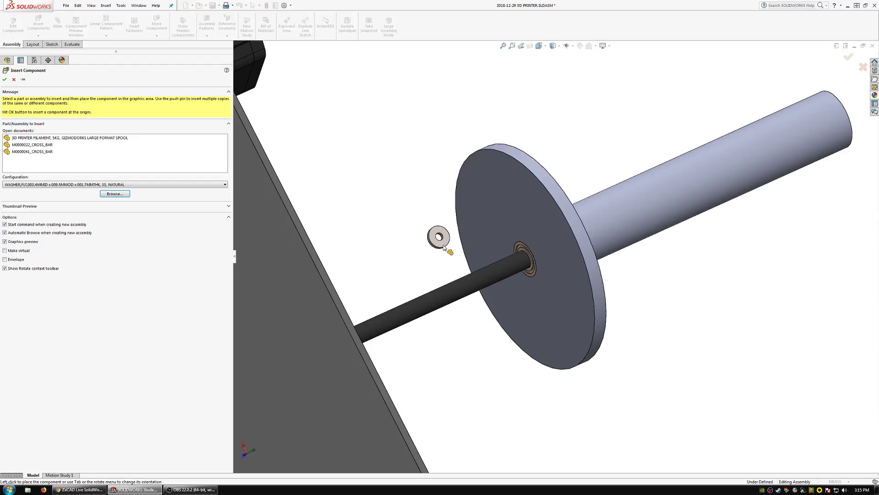
{"action": "left_click", "coordinate": [439, 238]}
Switch the washer's configuration to WASHER,FLT,008.1MMID x 013.3MMOD x 000.8MMTHK, SS, NATURAL.
{"action": "left_click", "coordinate": [561, 188]}
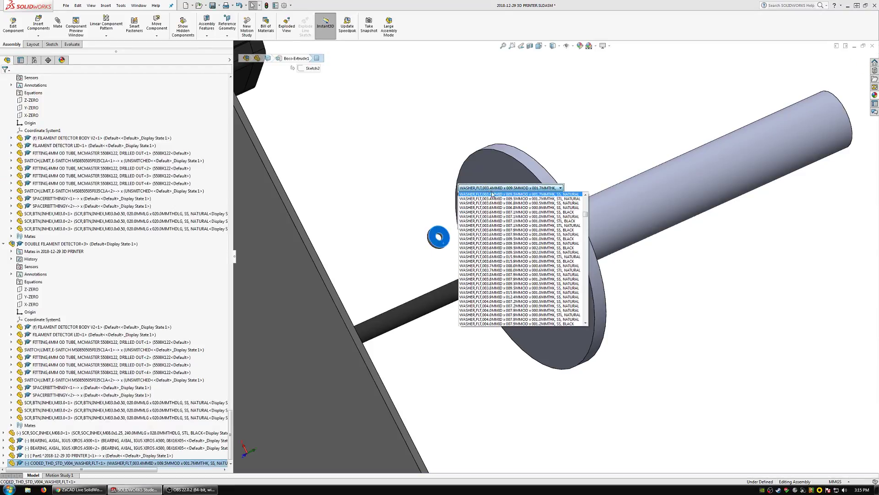
{"action": "scroll", "coordinate": [587, 306], "scroll_direction": "down", "scroll_amount": 20}
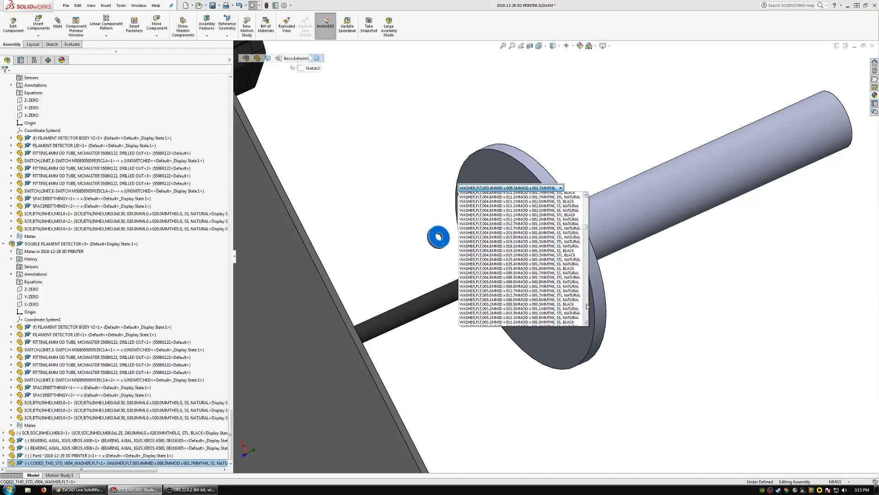
{"action": "scroll", "coordinate": [586, 306], "scroll_direction": "down", "scroll_amount": 10}
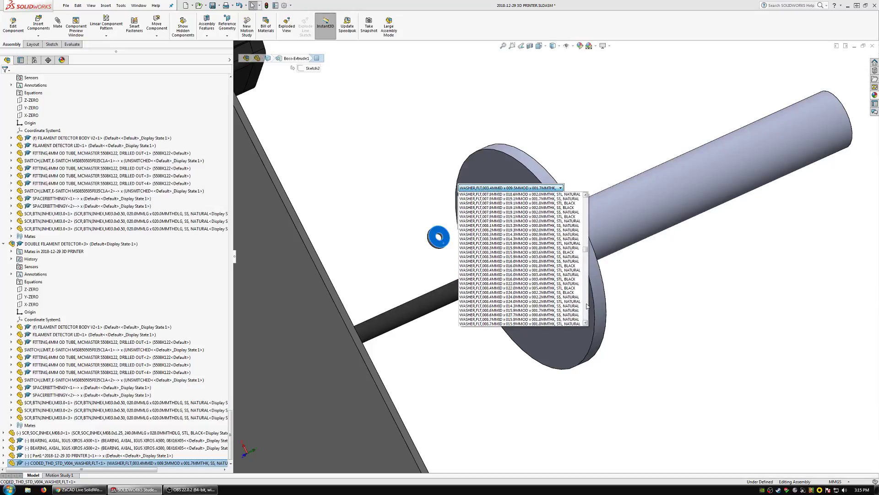
{"action": "left_click", "coordinate": [496, 226]}
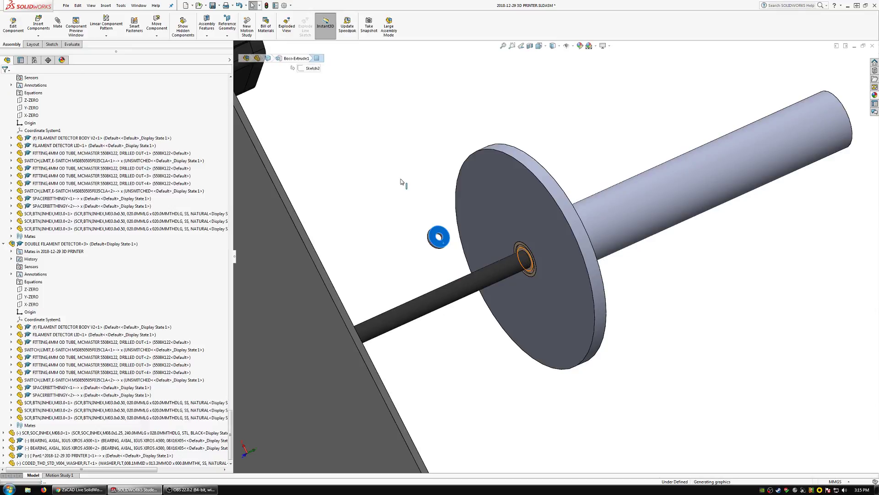
Compare the diameter of the bearing's circular edge with the washer's outer diameter.
{"action": "scroll", "coordinate": [504, 255], "scroll_direction": "down", "scroll_amount": 5}
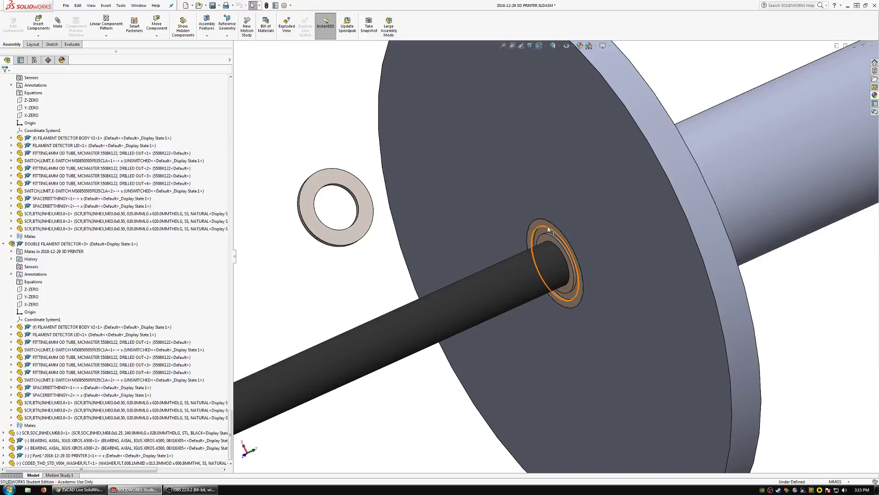
{"action": "left_click", "coordinate": [549, 229]}
{"action": "scroll", "coordinate": [548, 231], "scroll_direction": "up", "scroll_amount": 2}
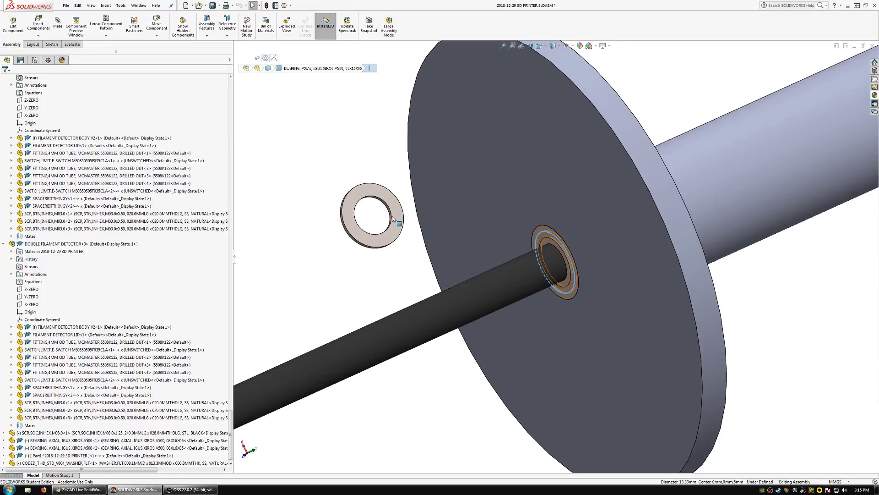
{"action": "left_click", "coordinate": [365, 246]}
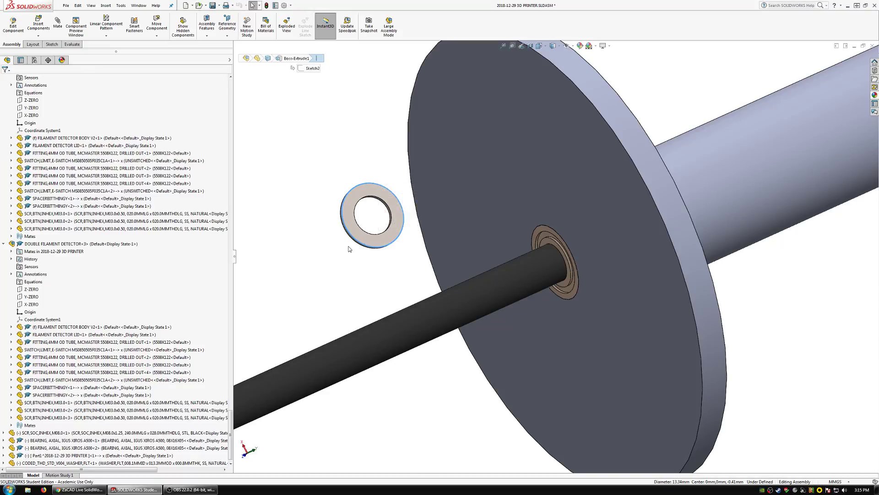
{"action": "left_click", "coordinate": [348, 246]}
{"action": "scroll", "coordinate": [381, 244], "scroll_direction": "down", "scroll_amount": 2}
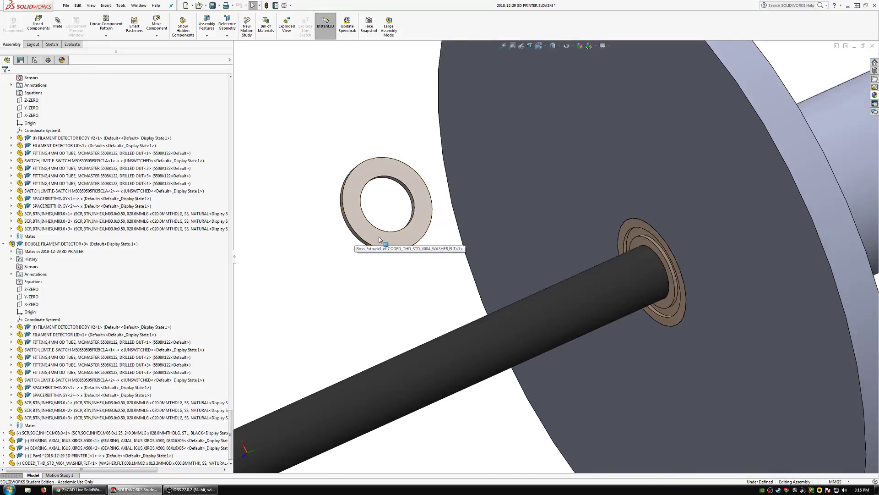
Turn the washer towards the flange and mate its bore concentric with the M8 screw's shank.
{"action": "right_click_drag", "start_coordinate": [382, 245], "coordinate": [402, 248]}
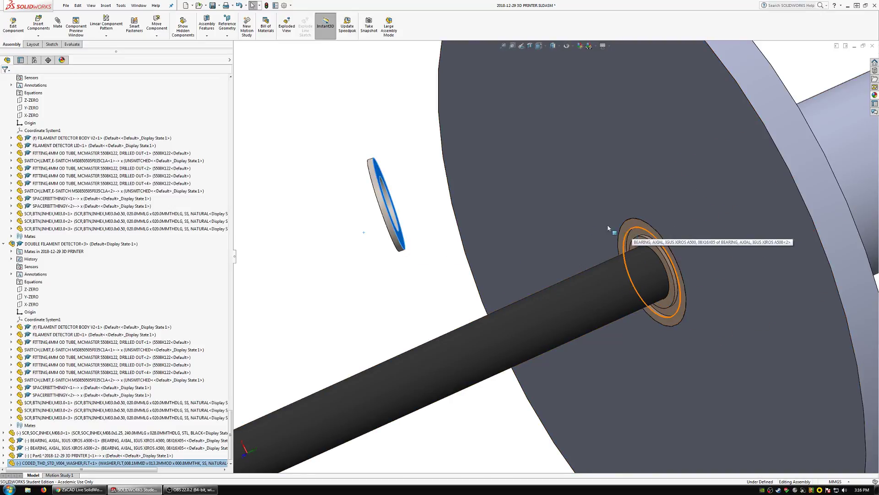
{"action": "mouse_move", "coordinate": [491, 200]}
{"action": "middle_mouse_down"}
{"action": "mouse_move", "coordinate": [386, 222]}
{"action": "mouse_move", "coordinate": [385, 243]}
{"action": "mouse_move", "coordinate": [426, 217]}
{"action": "middle_mouse_up"}
{"action": "left_click", "coordinate": [429, 214]}
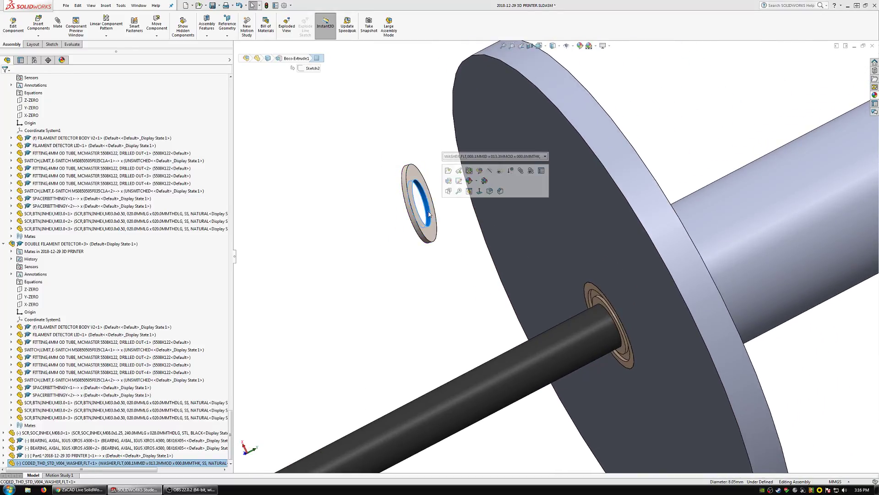
{"action": "scroll", "coordinate": [561, 262], "scroll_direction": "up", "scroll_amount": 4}
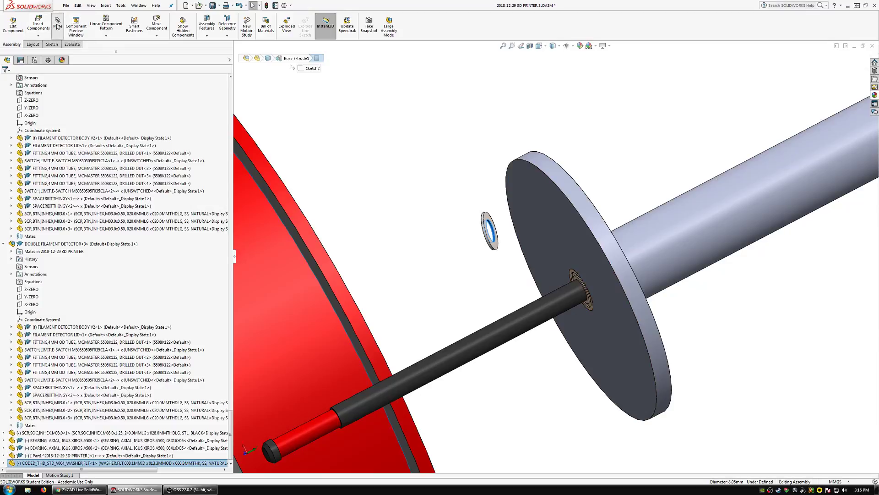
{"action": "left_click", "coordinate": [56, 24]}
{"action": "left_click", "coordinate": [569, 300]}
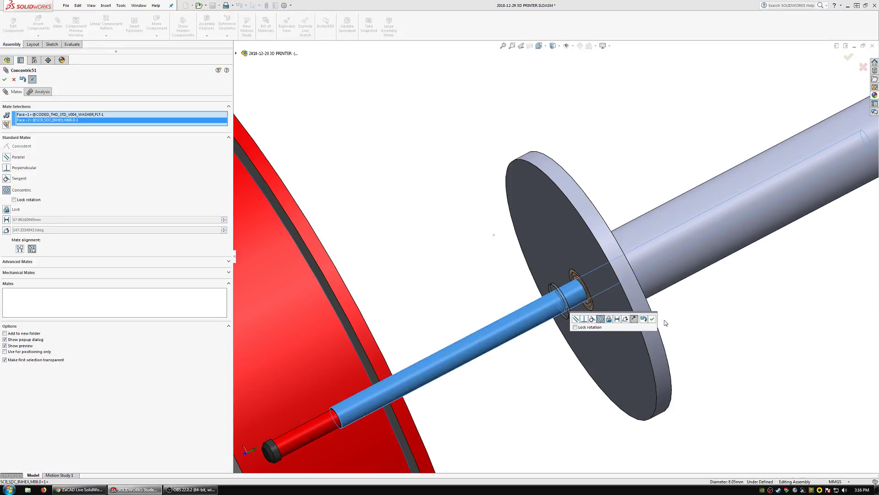
{"action": "left_click", "coordinate": [647, 319]}
Mate the washer's inner flat face coincident with the axial bearing's outer face and finish mating.
{"action": "scroll", "coordinate": [569, 294], "scroll_direction": "down", "scroll_amount": 5}
{"action": "left_click", "coordinate": [575, 286]}
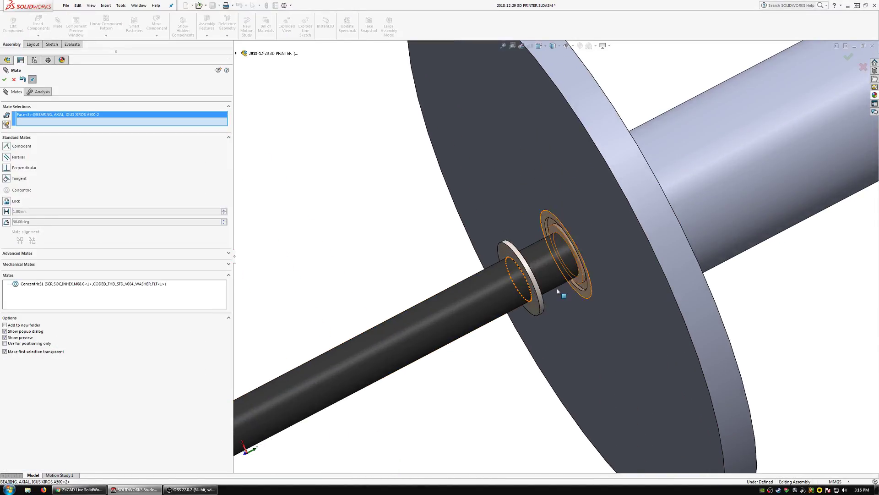
{"action": "left_click", "coordinate": [539, 297]}
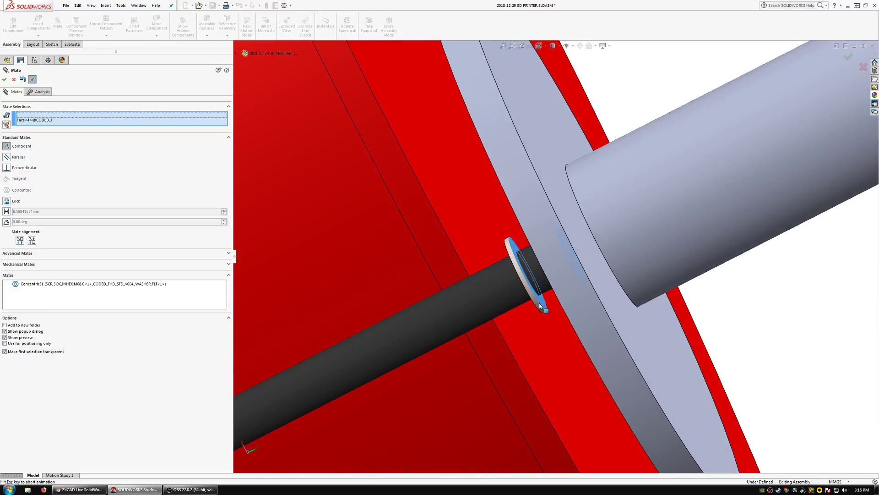
{"action": "left_click", "coordinate": [621, 329]}
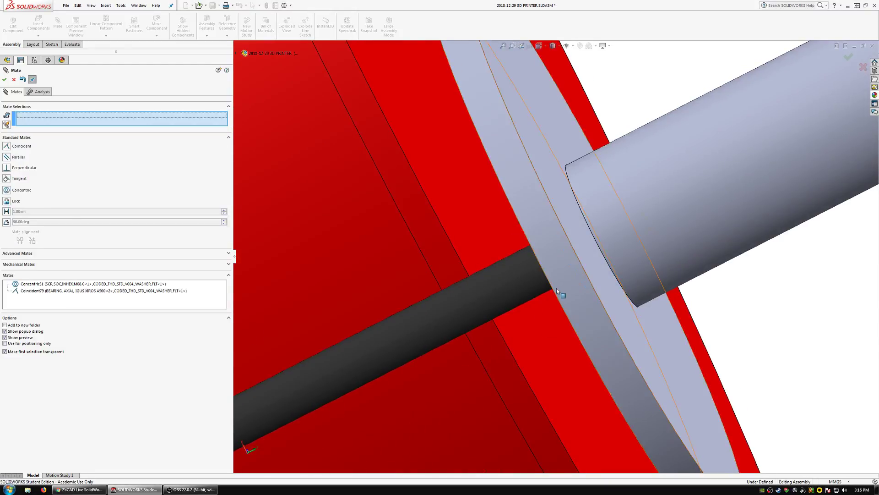
{"action": "middle_click_drag", "start_coordinate": [557, 287], "coordinate": [595, 261]}
{"action": "scroll", "coordinate": [417, 299], "scroll_direction": "up", "scroll_amount": 6}
{"action": "middle_click_drag", "start_coordinate": [481, 280], "coordinate": [424, 296]}
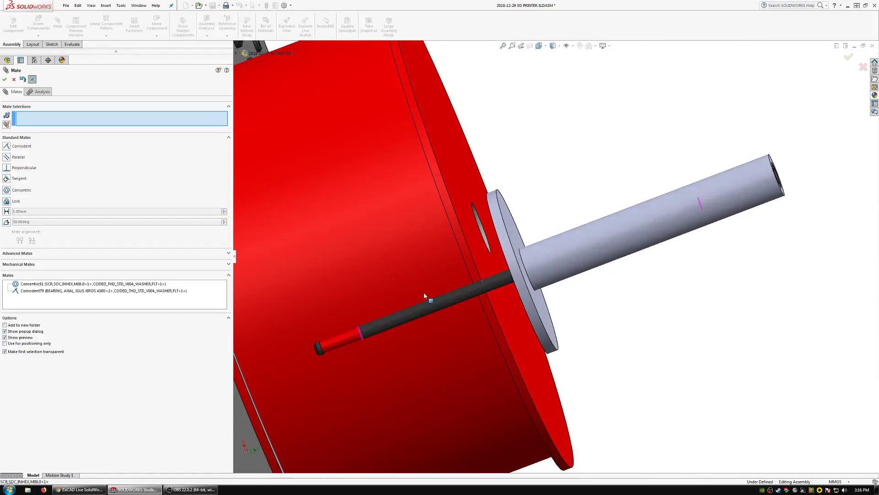
{"action": "middle_click_drag", "start_coordinate": [435, 229], "coordinate": [612, 278]}
{"action": "scroll", "coordinate": [612, 277], "scroll_direction": "down", "scroll_amount": 5}
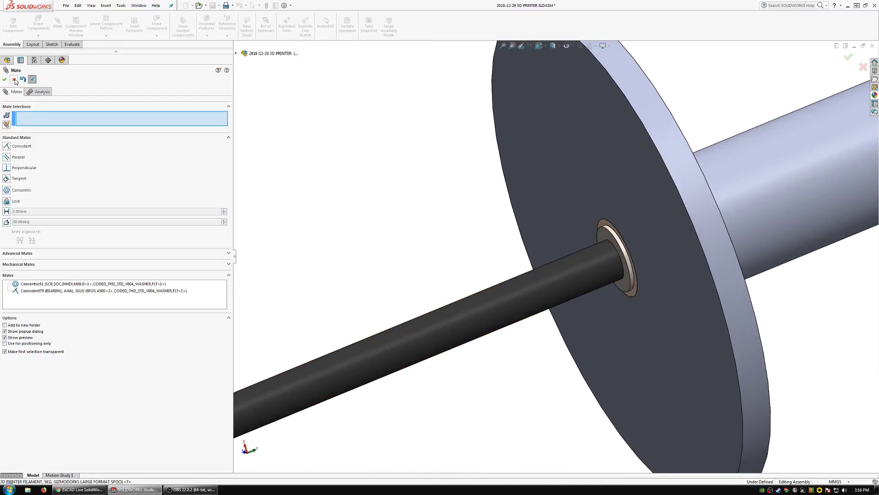
{"action": "key", "text": "Escape"}
Make a second copy of the washer beside the screw.
{"action": "left_click", "coordinate": [611, 242]}
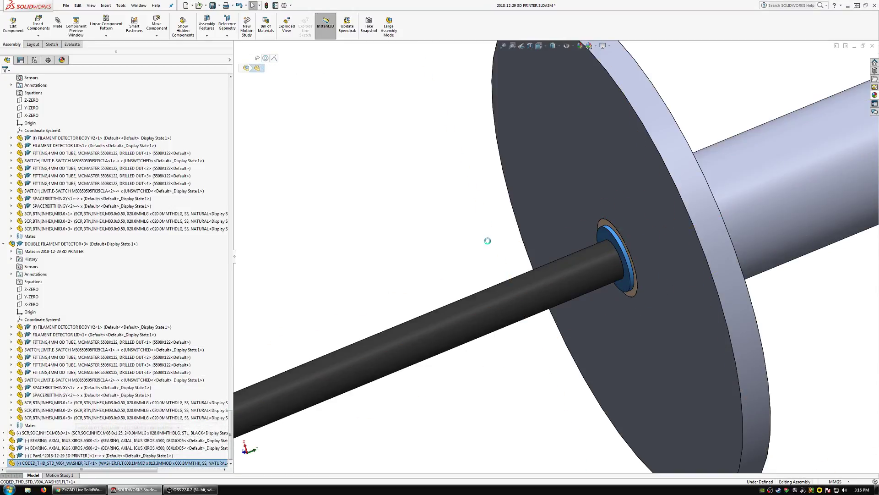
{"action": "left_click", "coordinate": [604, 234]}
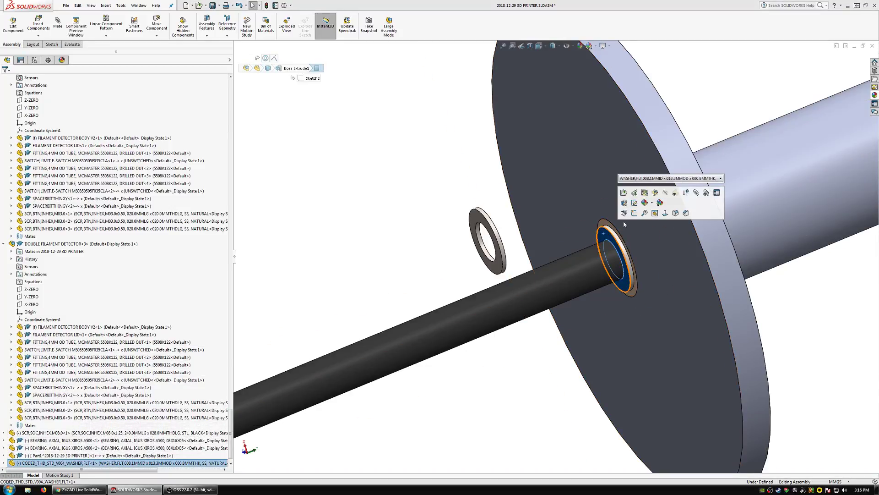
{"action": "key", "text": "Escape"}
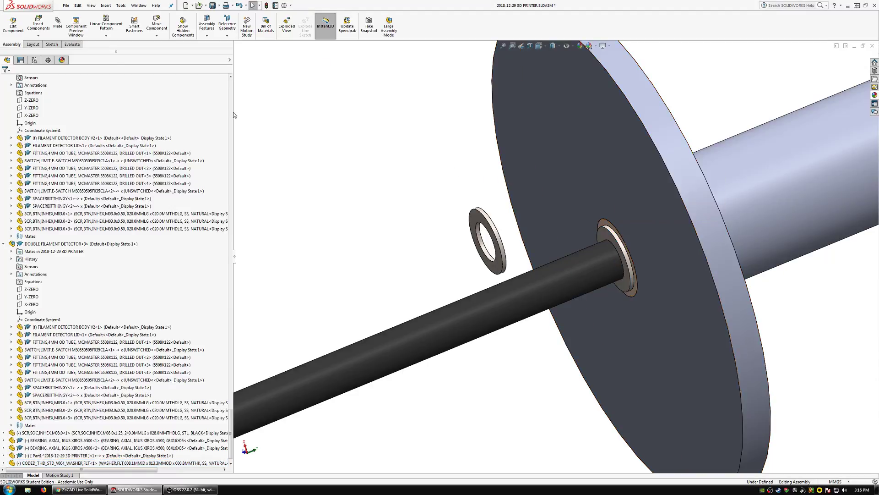
Mate the second washer concentric with the M8 screw and coincident against the first washer's outer face.
{"action": "left_click", "coordinate": [548, 292]}
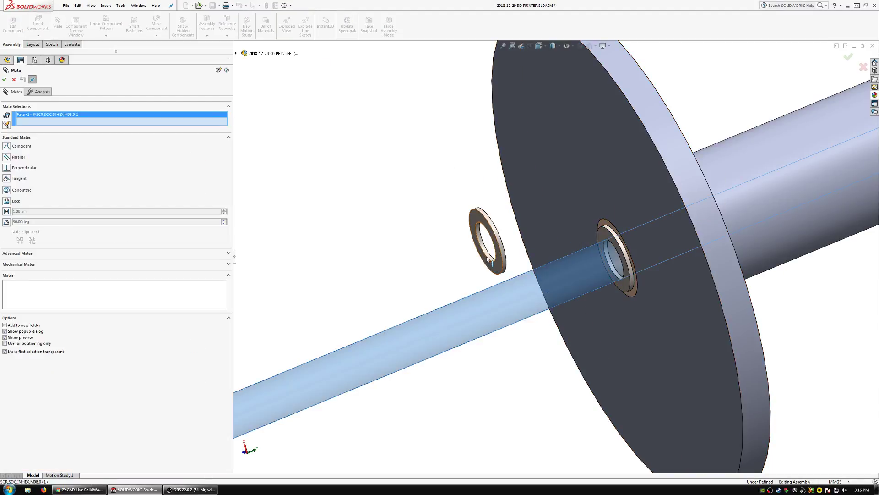
{"action": "left_click", "coordinate": [488, 255]}
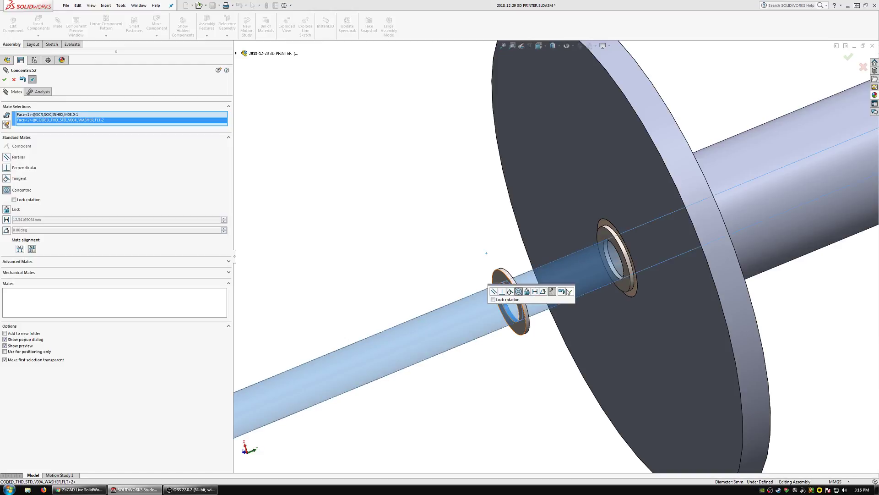
{"action": "left_click", "coordinate": [570, 291]}
{"action": "left_click", "coordinate": [605, 247]}
{"action": "middle_click_drag", "start_coordinate": [572, 276], "coordinate": [530, 296]}
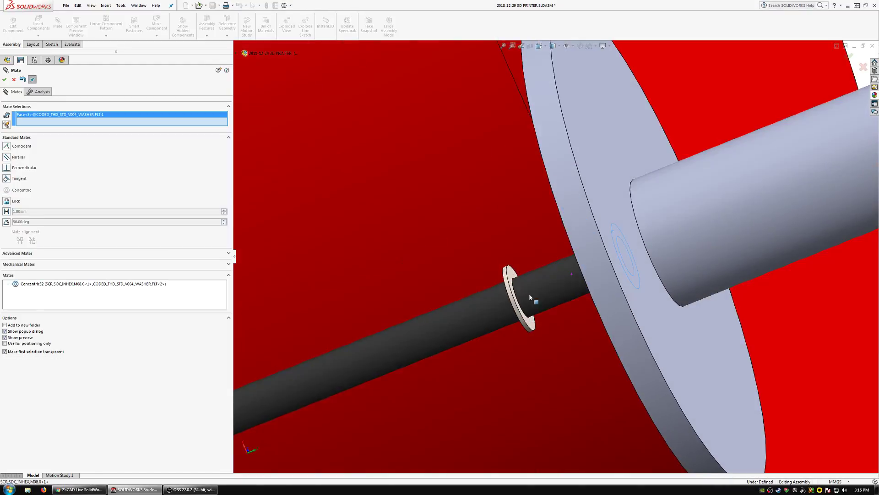
{"action": "left_click", "coordinate": [512, 278]}
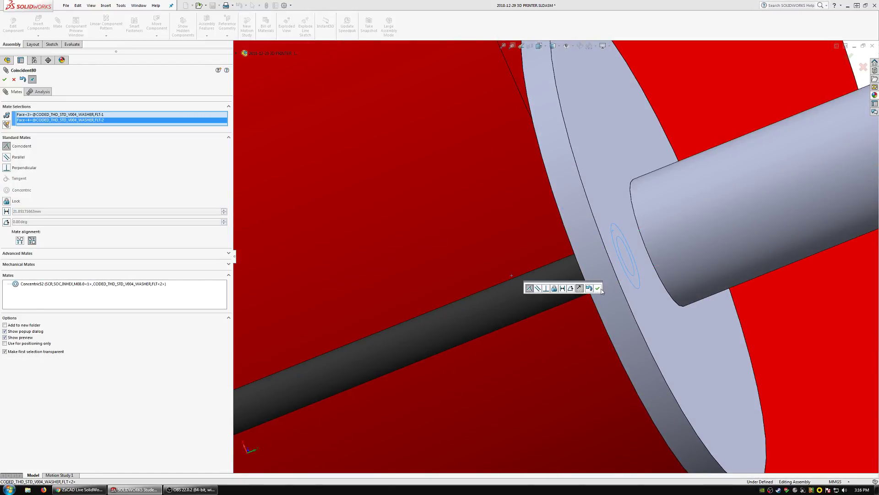
{"action": "left_click", "coordinate": [599, 289]}
Mate the second washer's outer face coincident with the front panel's surface so the spool tube assembly seats against the panel.
{"action": "scroll", "coordinate": [577, 285], "scroll_direction": "up", "scroll_amount": 9}
{"action": "scroll", "coordinate": [685, 216], "scroll_direction": "down", "scroll_amount": 4}
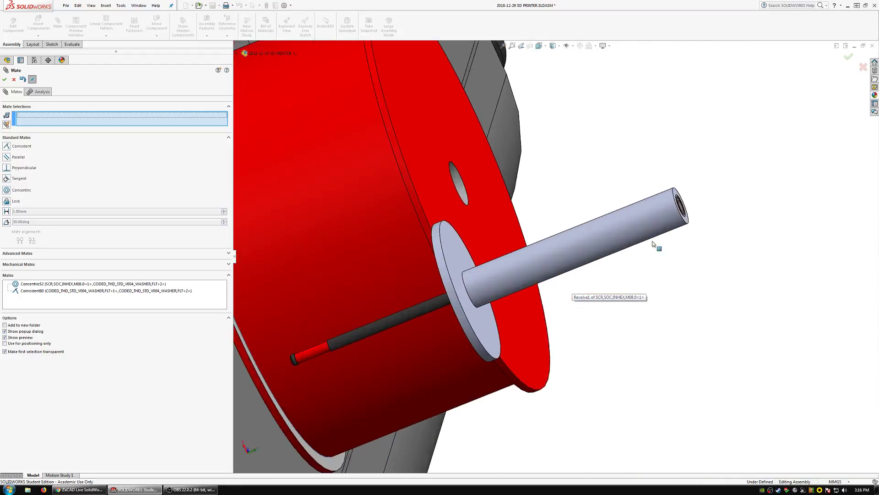
{"action": "middle_click_drag", "start_coordinate": [619, 236], "coordinate": [649, 216]}
{"action": "scroll", "coordinate": [480, 304], "scroll_direction": "up", "scroll_amount": 4}
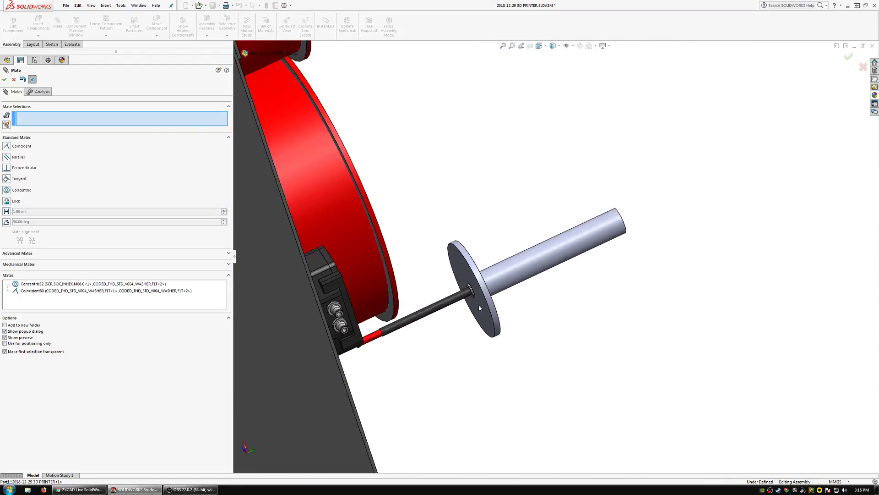
{"action": "mouse_move", "coordinate": [495, 303]}
{"action": "middle_mouse_down"}
{"action": "mouse_move", "coordinate": [493, 310]}
{"action": "mouse_move", "coordinate": [497, 298]}
{"action": "middle_mouse_up"}
{"action": "scroll", "coordinate": [490, 280], "scroll_direction": "down", "scroll_amount": 6}
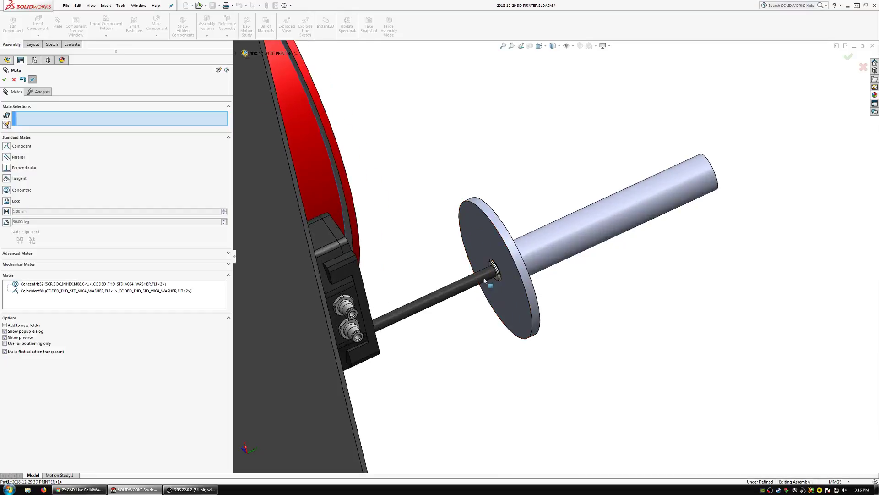
{"action": "left_click", "coordinate": [512, 265]}
{"action": "scroll", "coordinate": [518, 264], "scroll_direction": "up", "scroll_amount": 5}
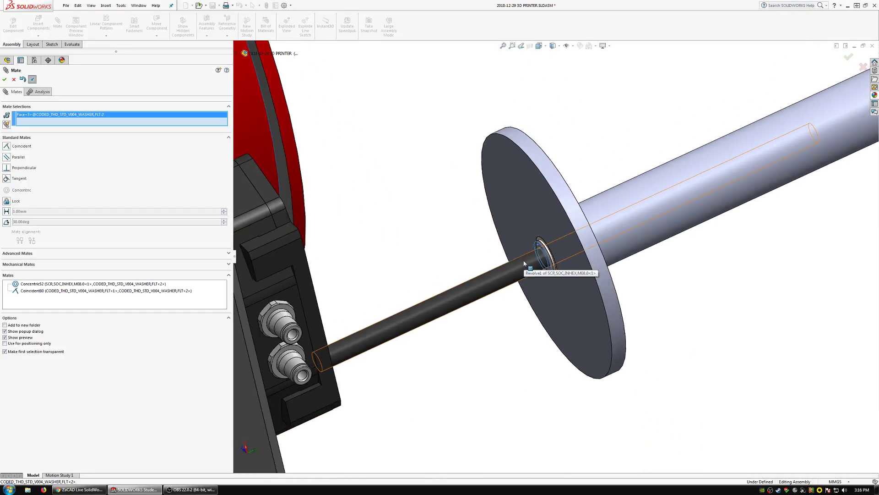
{"action": "middle_click_drag", "start_coordinate": [425, 365], "coordinate": [507, 338]}
{"action": "left_click", "coordinate": [508, 337]}
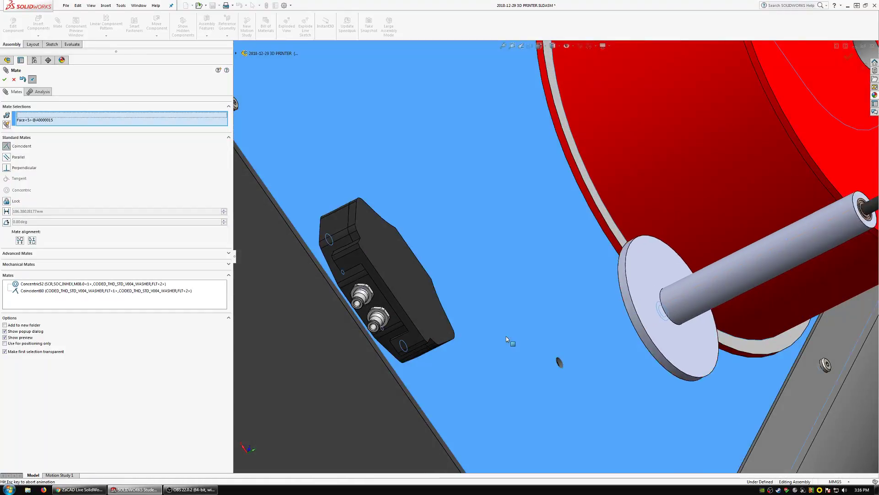
{"action": "left_click", "coordinate": [592, 359]}
{"action": "scroll", "coordinate": [600, 337], "scroll_direction": "up", "scroll_amount": 5}
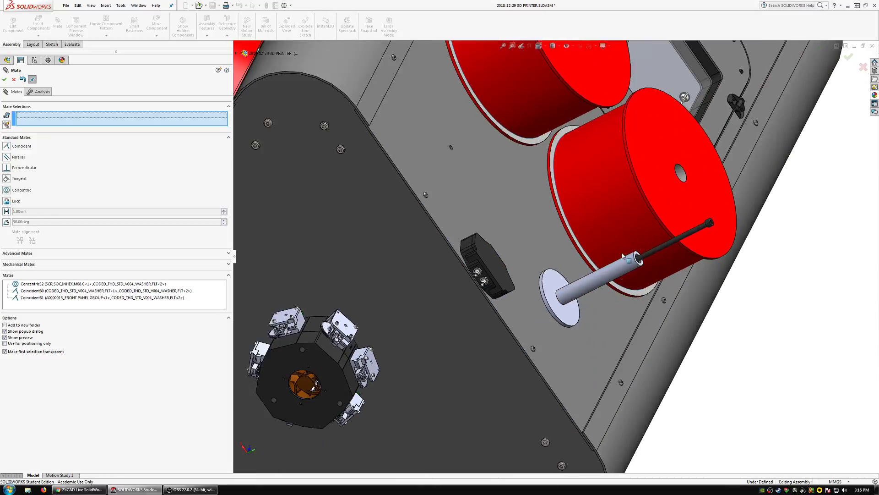
Finish mating, move the spool overlapping the screw clear, and place a new copy of the spool beside the flanged tube.
{"action": "middle_click_drag", "start_coordinate": [601, 337], "coordinate": [649, 221]}
{"action": "scroll", "coordinate": [648, 221], "scroll_direction": "down", "scroll_amount": 3}
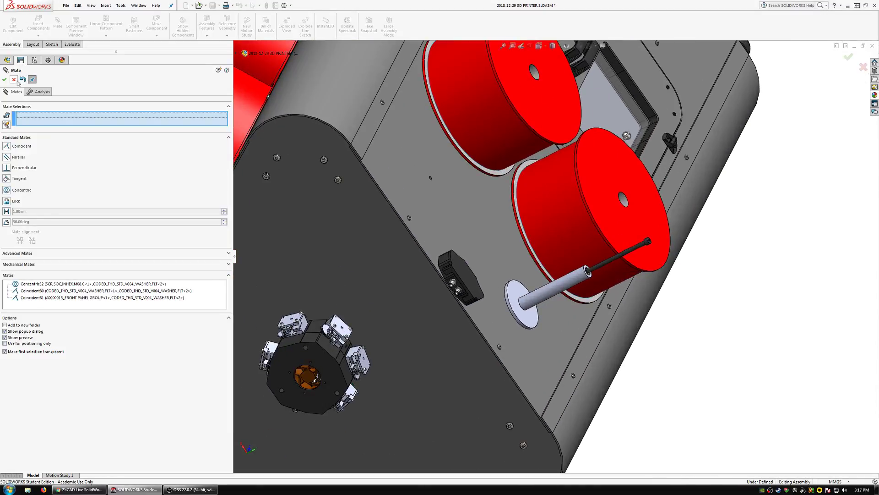
{"action": "key", "text": "Escape"}
{"action": "left_click_drag", "start_coordinate": [592, 210], "coordinate": [662, 178]}
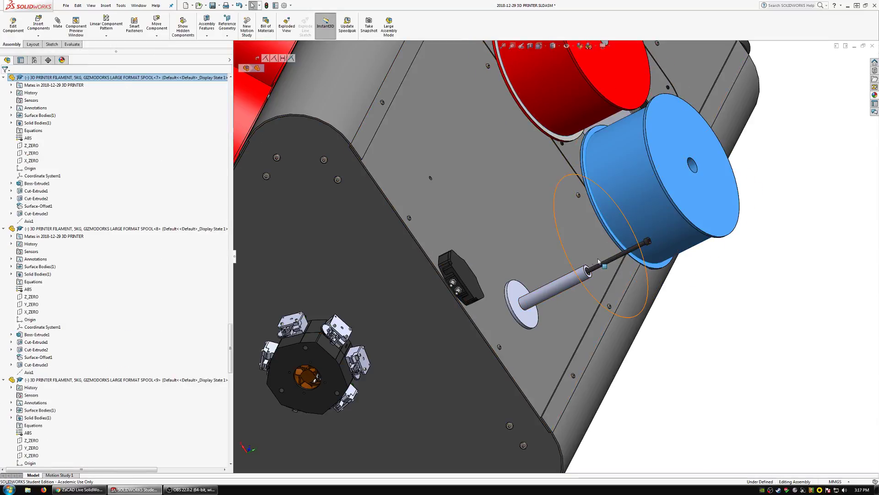
{"action": "left_click_drag", "start_coordinate": [593, 259], "coordinate": [743, 300]}
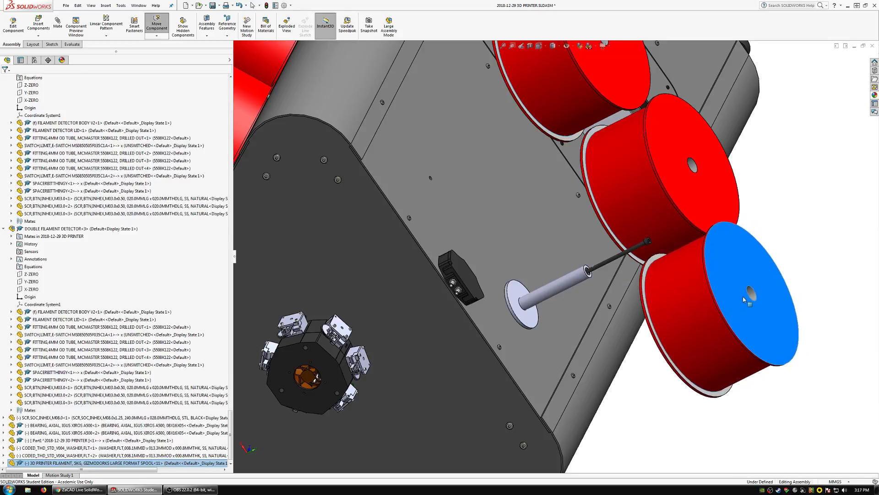
Mate the copied spool's centre bore concentric with the outer cylinder of the flanged tube.
{"action": "left_click", "coordinate": [751, 293]}
{"action": "left_click", "coordinate": [57, 23]}
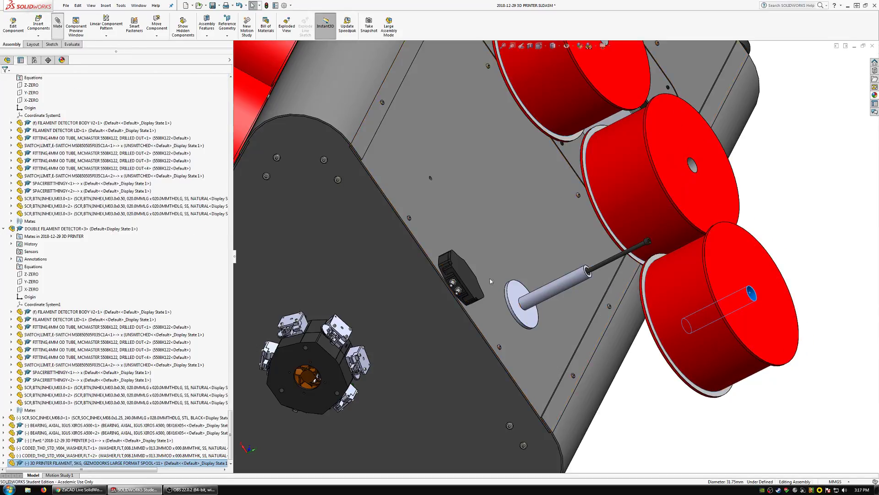
{"action": "left_click", "coordinate": [589, 281]}
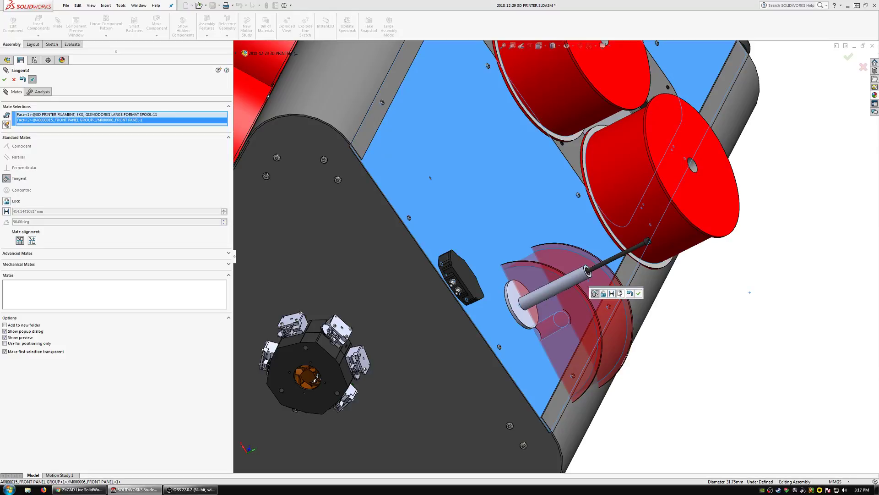
{"action": "left_click", "coordinate": [631, 293]}
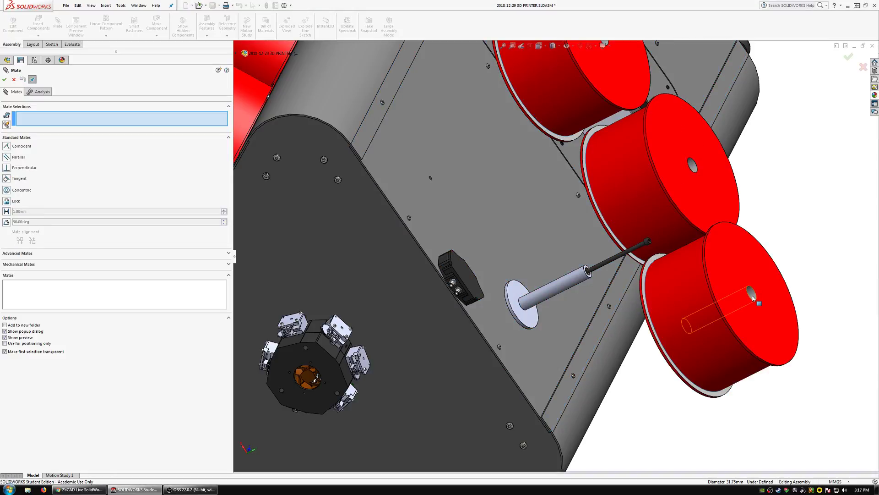
{"action": "left_click", "coordinate": [565, 287]}
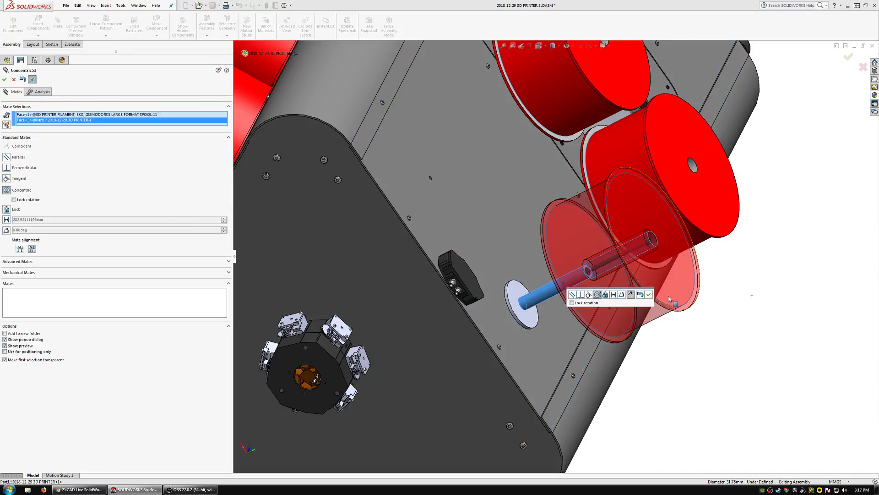
{"action": "left_click", "coordinate": [648, 295]}
Mate the copied spool's inner end face coincident with the face of the tube's flange.
{"action": "left_click", "coordinate": [522, 305]}
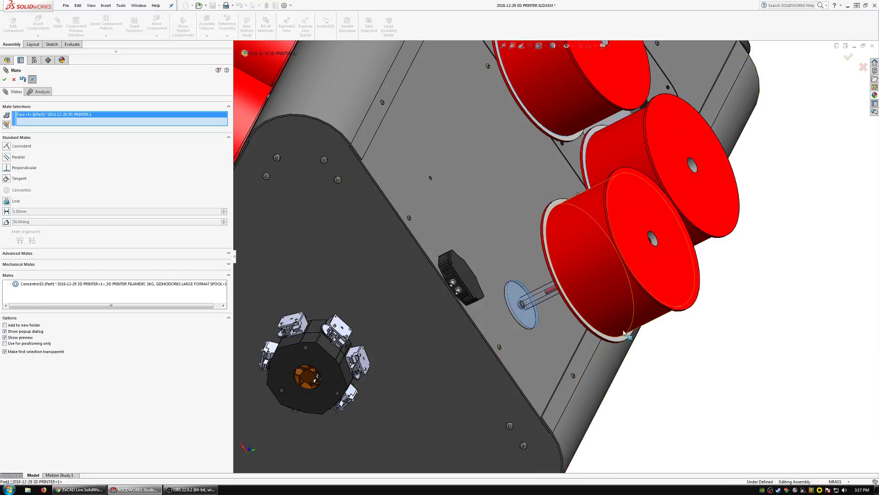
{"action": "middle_click_drag", "start_coordinate": [522, 305], "coordinate": [540, 149]}
{"action": "left_click", "coordinate": [703, 362]}
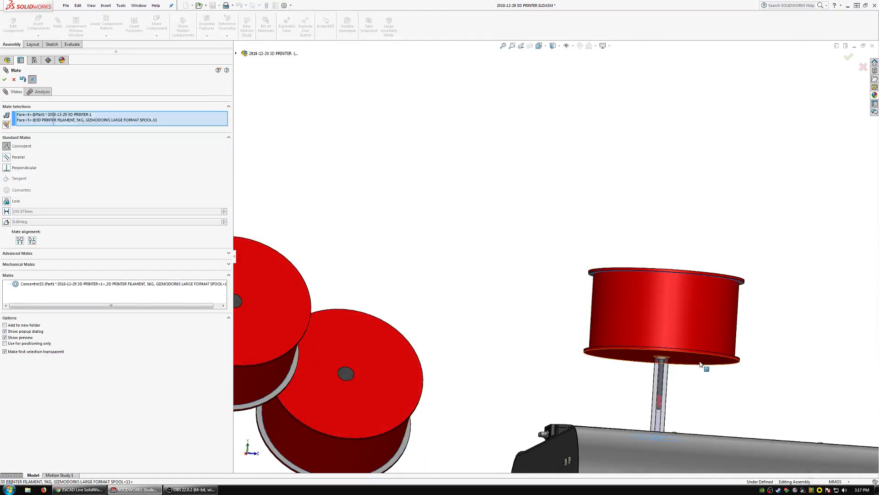
{"action": "left_click", "coordinate": [773, 384]}
{"action": "middle_click_drag", "start_coordinate": [716, 365], "coordinate": [691, 269]}
{"action": "scroll", "coordinate": [628, 309], "scroll_direction": "up", "scroll_amount": 1}
{"action": "scroll", "coordinate": [627, 311], "scroll_direction": "down", "scroll_amount": 4}
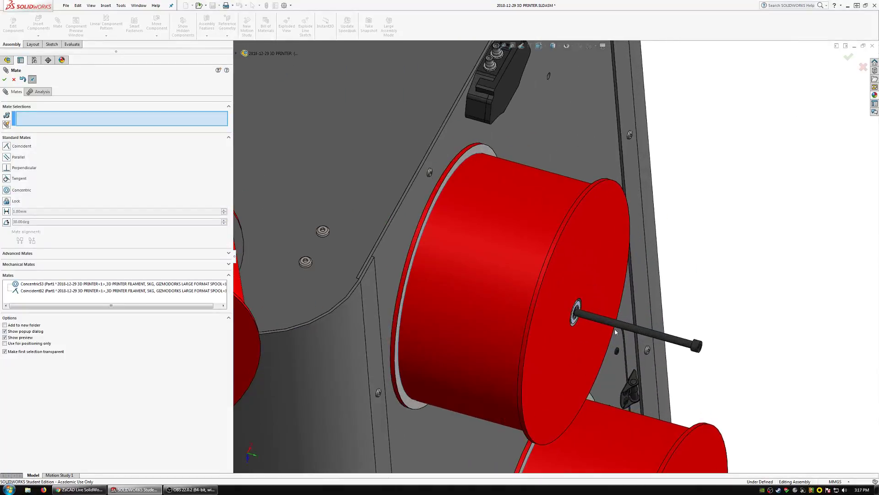
Slide the M8 screw into the spool and mate its head's underside coincident with the outer axial bearing's face.
{"action": "left_click_drag", "start_coordinate": [637, 333], "coordinate": [588, 315]}
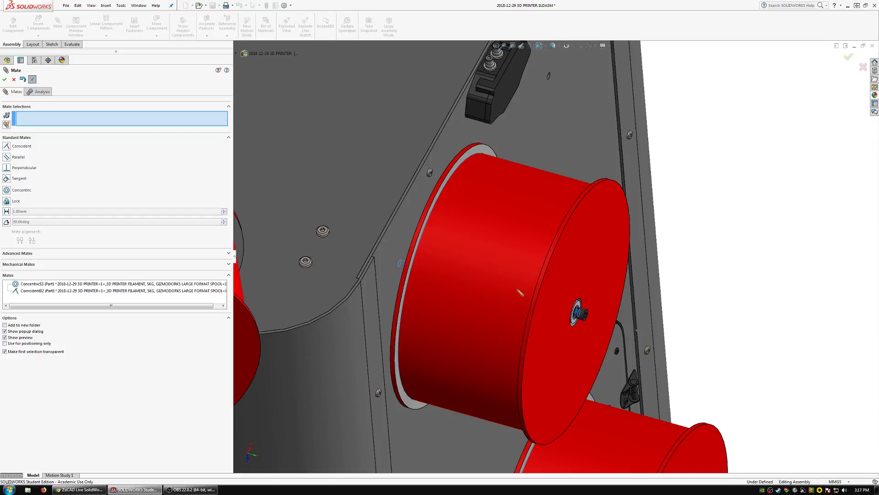
{"action": "scroll", "coordinate": [570, 324], "scroll_direction": "down", "scroll_amount": 4}
{"action": "middle_click", "coordinate": [560, 304]}
{"action": "middle_click_drag", "start_coordinate": [560, 304], "coordinate": [493, 309]}
{"action": "scroll", "coordinate": [567, 288], "scroll_direction": "down", "scroll_amount": 4}
{"action": "middle_click", "coordinate": [560, 284]}
{"action": "middle_click_drag", "start_coordinate": [560, 283], "coordinate": [561, 270]}
{"action": "left_click", "coordinate": [563, 269]}
{"action": "scroll", "coordinate": [564, 270], "scroll_direction": "down", "scroll_amount": 6}
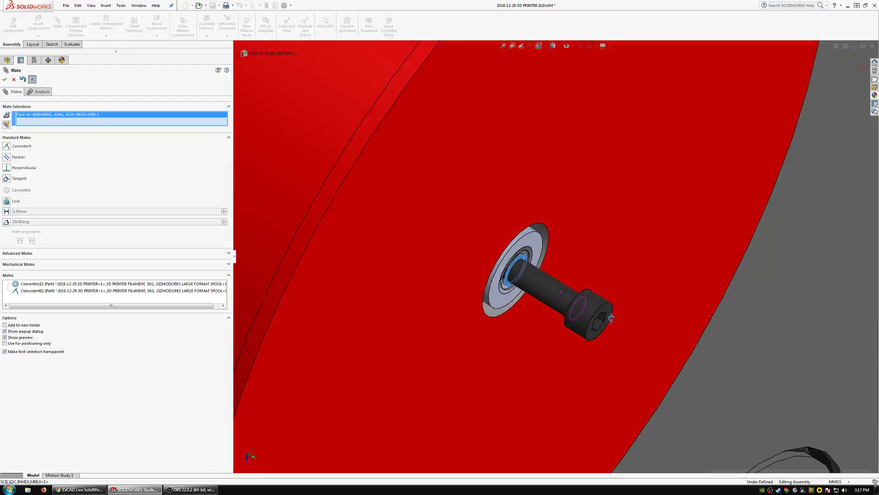
{"action": "middle_click", "coordinate": [568, 238]}
{"action": "middle_click_drag", "start_coordinate": [568, 238], "coordinate": [565, 257]}
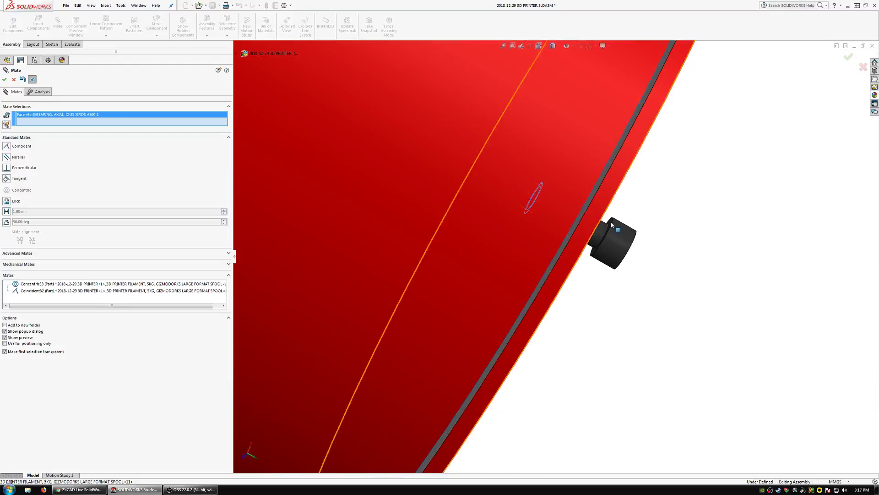
{"action": "left_click", "coordinate": [611, 223]}
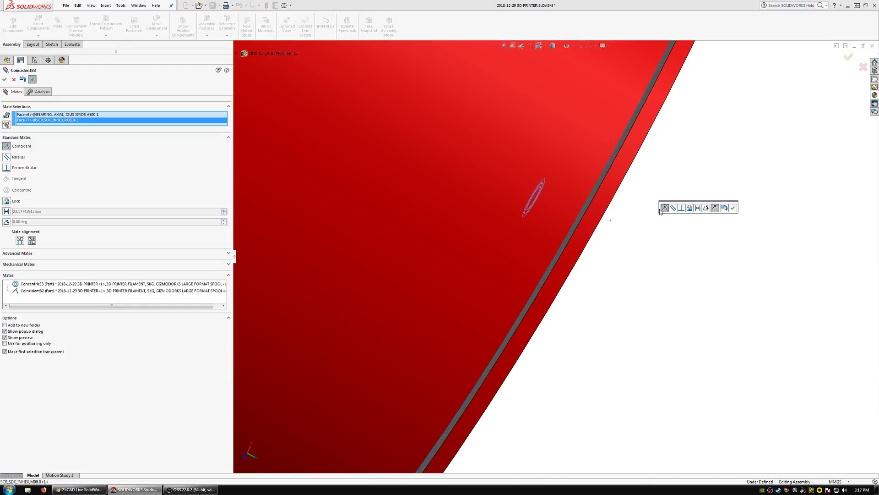
{"action": "left_click", "coordinate": [732, 208]}
Examine how the screw head, axial bearing and tube end sit inside the spool's bore.
{"action": "scroll", "coordinate": [506, 200], "scroll_direction": "up", "scroll_amount": 6}
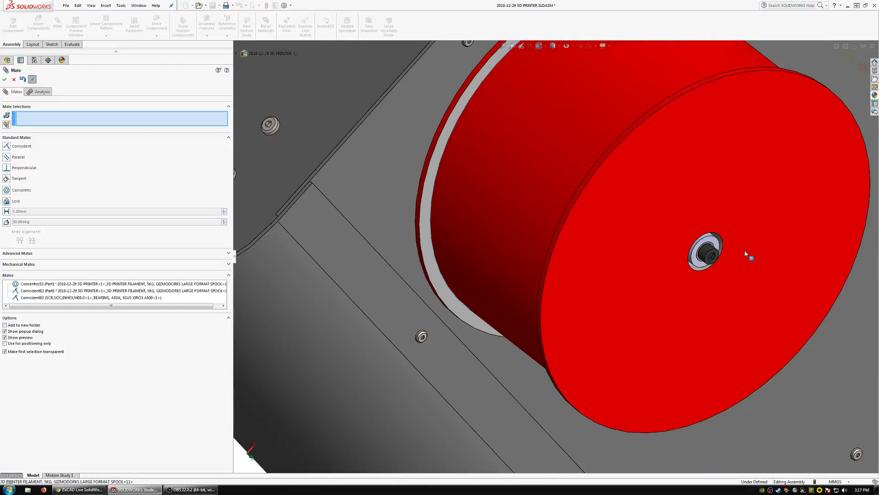
{"action": "scroll", "coordinate": [650, 257], "scroll_direction": "down", "scroll_amount": 5}
{"action": "scroll", "coordinate": [633, 273], "scroll_direction": "down", "scroll_amount": 1}
{"action": "middle_click_drag", "start_coordinate": [624, 263], "coordinate": [587, 212]}
{"action": "scroll", "coordinate": [627, 260], "scroll_direction": "up", "scroll_amount": 1}
{"action": "scroll", "coordinate": [627, 260], "scroll_direction": "up", "scroll_amount": 3}
{"action": "scroll", "coordinate": [570, 259], "scroll_direction": "down", "scroll_amount": 4}
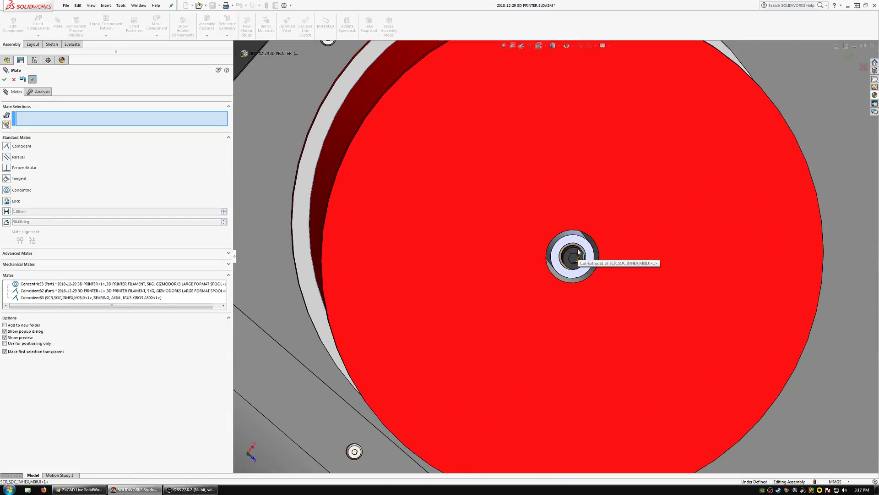
Leave the mating command and start editing the flanged tube part within the assembly.
{"action": "left_click", "coordinate": [577, 274]}
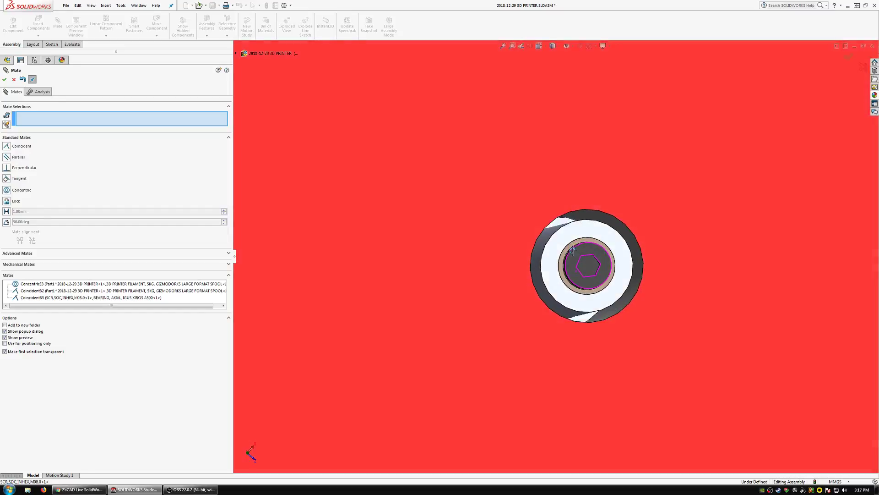
{"action": "key", "text": "Escape"}
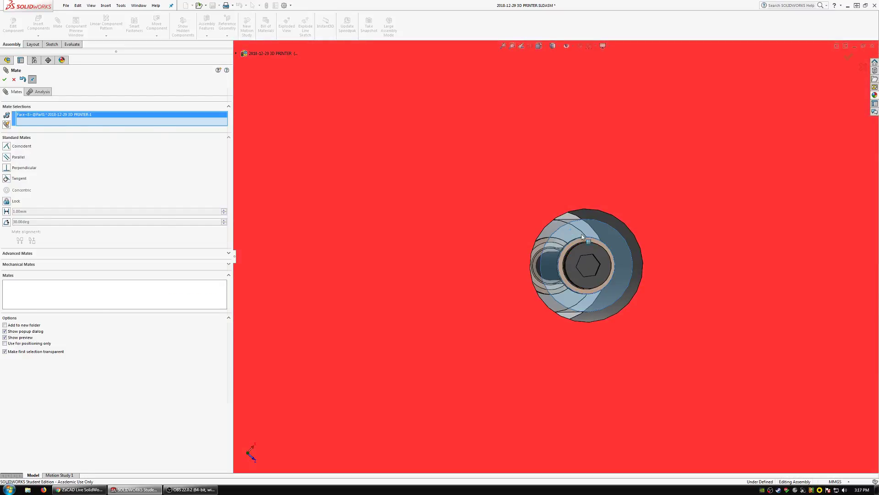
{"action": "left_click", "coordinate": [604, 232]}
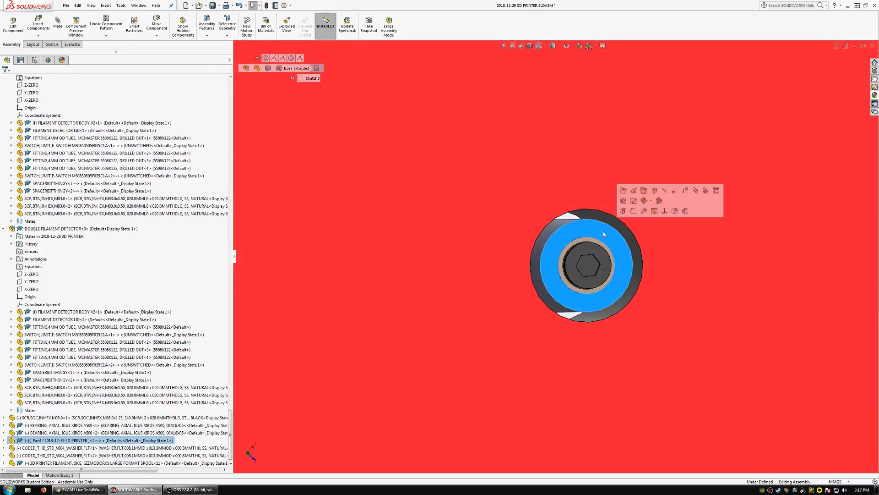
{"action": "left_click", "coordinate": [657, 191]}
{"action": "scroll", "coordinate": [605, 244], "scroll_direction": "up", "scroll_amount": 2}
{"action": "scroll", "coordinate": [605, 242], "scroll_direction": "down", "scroll_amount": 4}
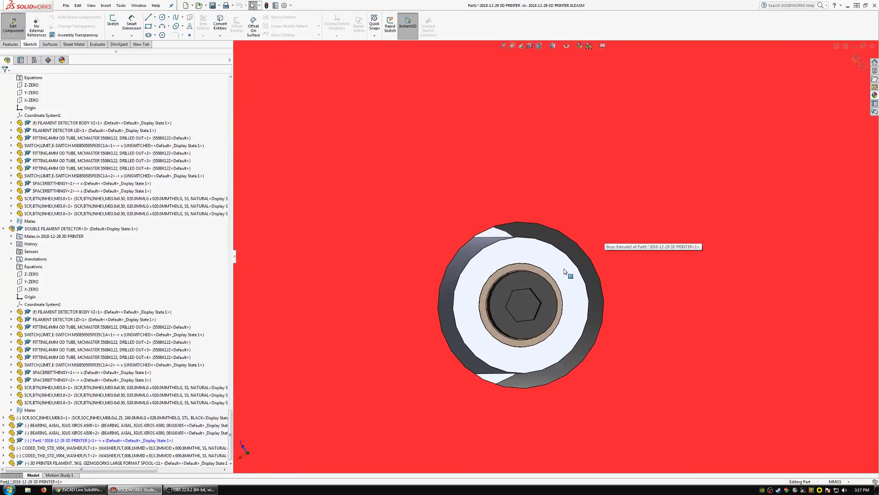
{"action": "middle_click_drag", "start_coordinate": [565, 265], "coordinate": [524, 258]}
Start a sketch on the tube's end face and convert the face's inner and outer circular edges into it.
{"action": "left_click", "coordinate": [113, 21]}
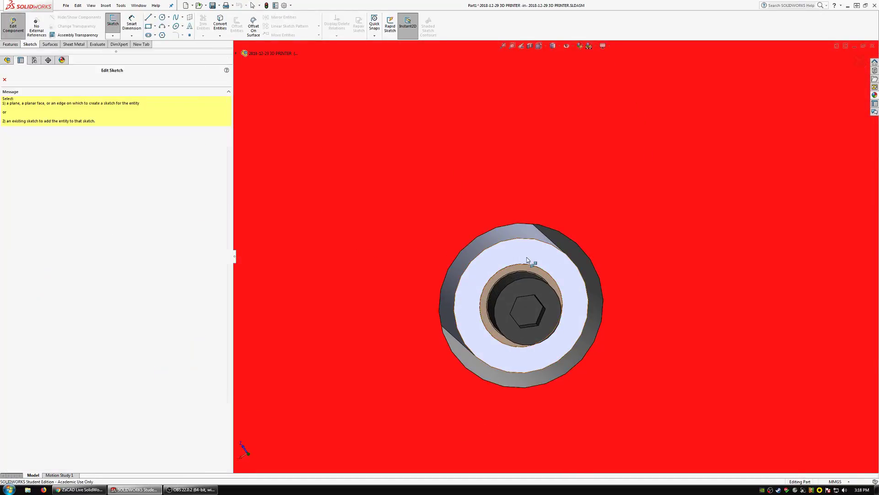
{"action": "left_click", "coordinate": [506, 251]}
{"action": "left_click", "coordinate": [219, 19]}
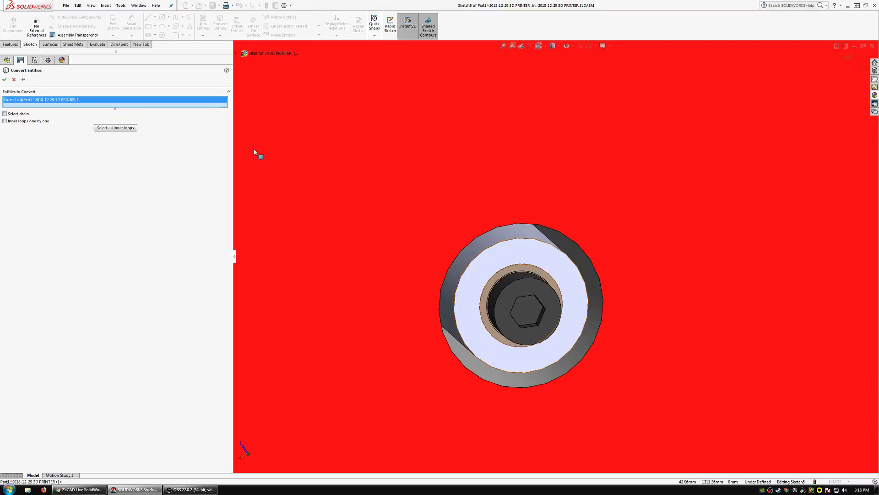
{"action": "left_click", "coordinate": [5, 81]}
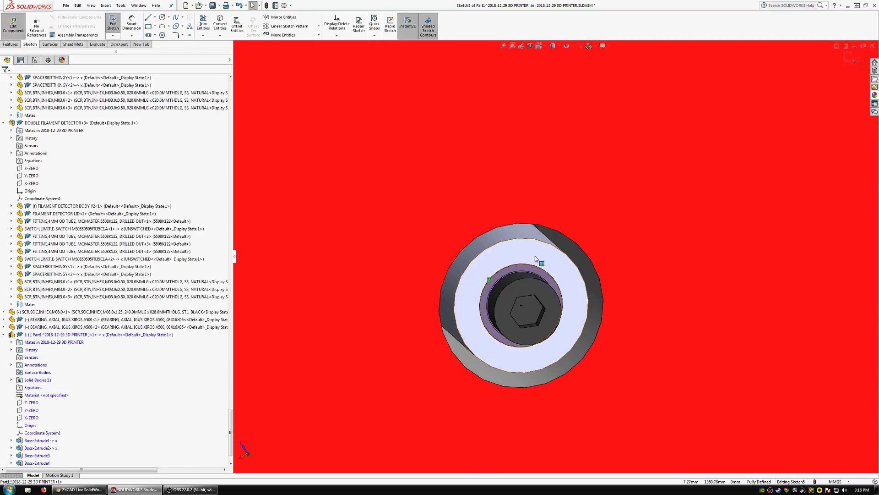
{"action": "left_click", "coordinate": [221, 31]}
{"action": "scroll", "coordinate": [581, 257], "scroll_direction": "up", "scroll_amount": 5}
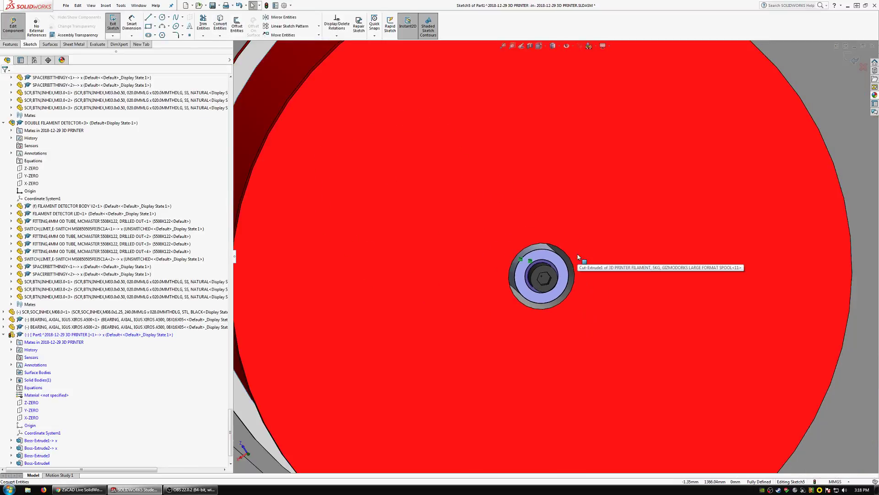
{"action": "middle_click", "coordinate": [542, 269]}
{"action": "middle_click_drag", "start_coordinate": [543, 269], "coordinate": [592, 251]}
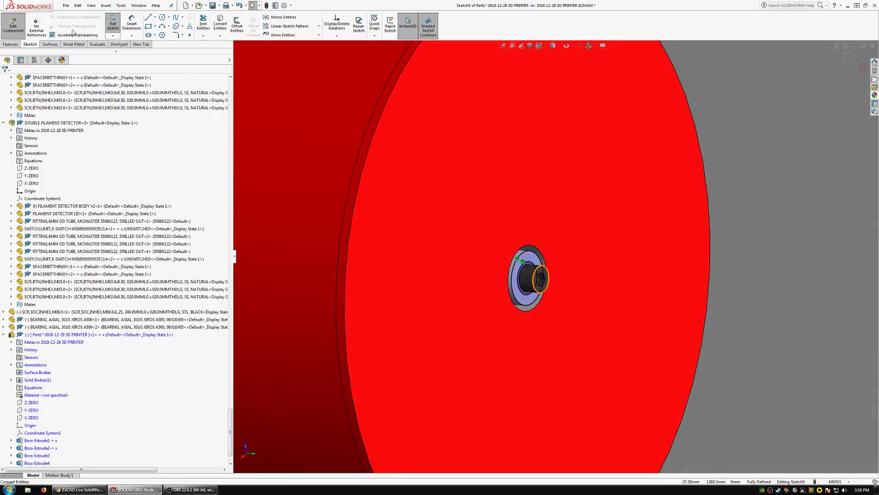
Extrude the converted ring outward from the tube's end as a 13 mm blind boss with merged result.
{"action": "left_click", "coordinate": [7, 44]}
{"action": "left_click", "coordinate": [116, 26]}
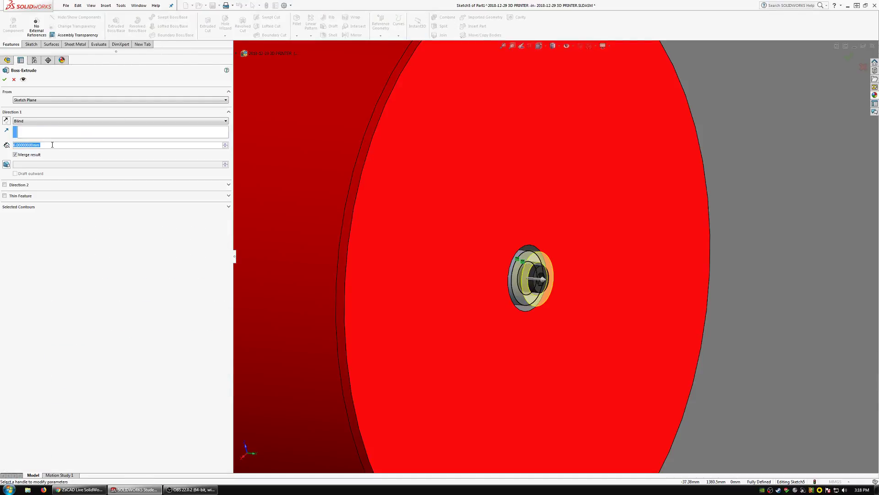
{"action": "middle_click_drag", "start_coordinate": [477, 280], "coordinate": [545, 281]}
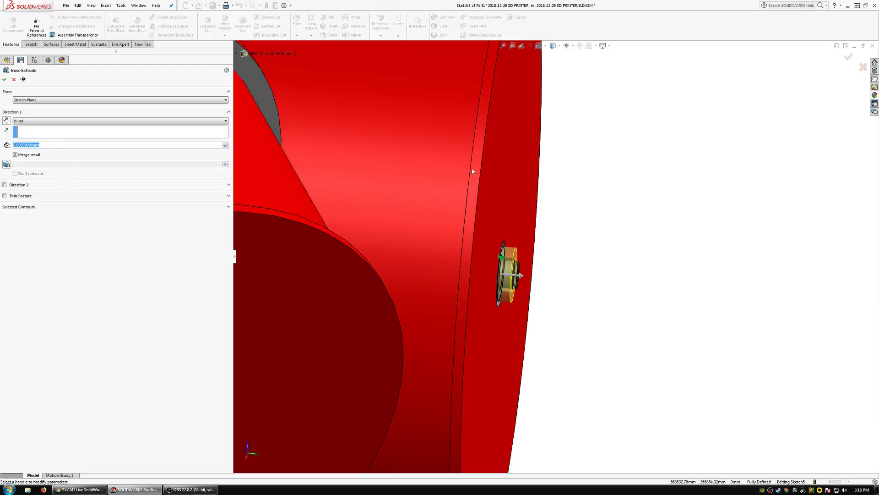
{"action": "type", "text": "12"}
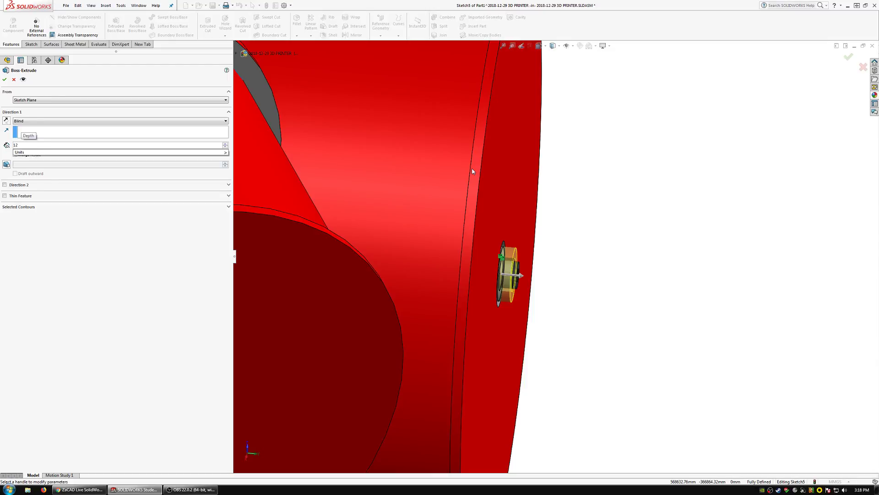
{"action": "key", "text": "BackSpace"}
{"action": "type", "text": "3"}
{"action": "key", "text": "Return"}
{"action": "right_click", "coordinate": [474, 172]}
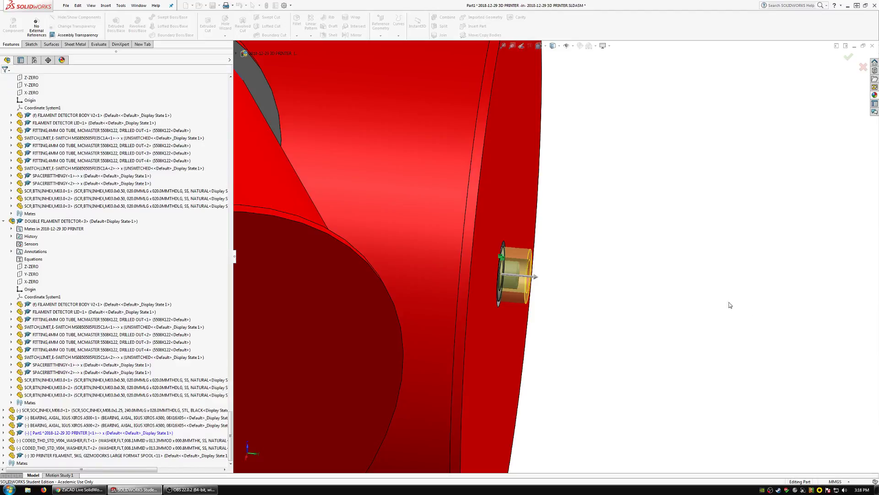
Open the flanged tube part in its own window.
{"action": "scroll", "coordinate": [515, 274], "scroll_direction": "down", "scroll_amount": 2}
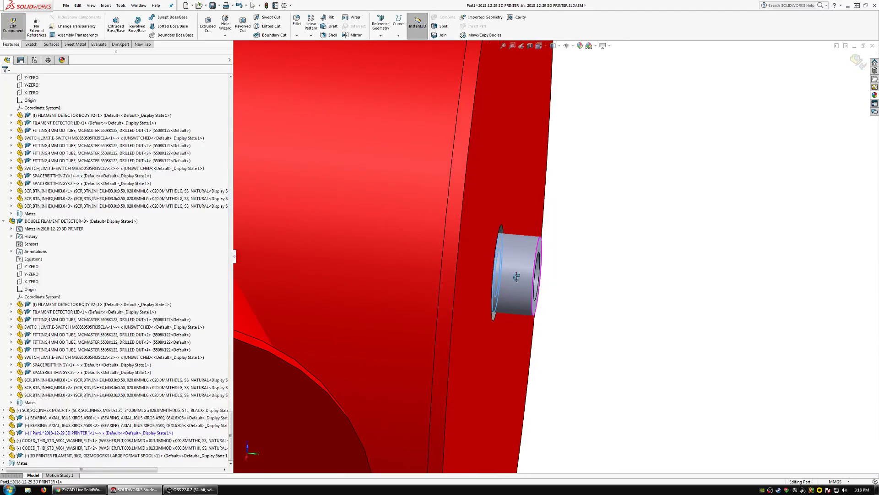
{"action": "left_click", "coordinate": [516, 277]}
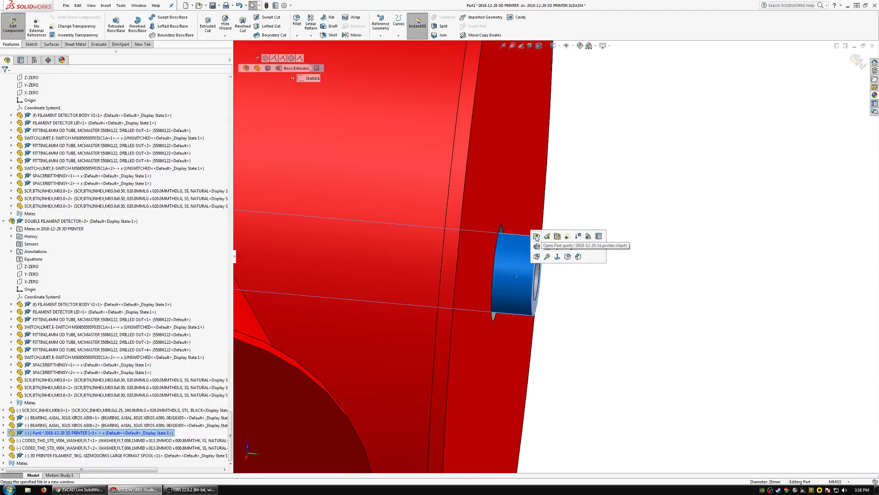
{"action": "left_click", "coordinate": [537, 236]}
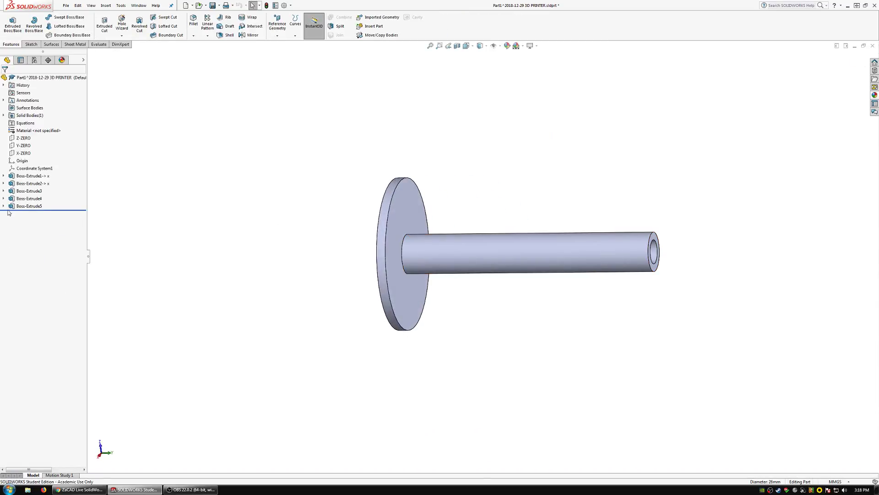
Edit the tube's end extrusion and turn off Merge result so the ring is a separate body.
{"action": "left_click", "coordinate": [27, 206]}
{"action": "left_click", "coordinate": [35, 186]}
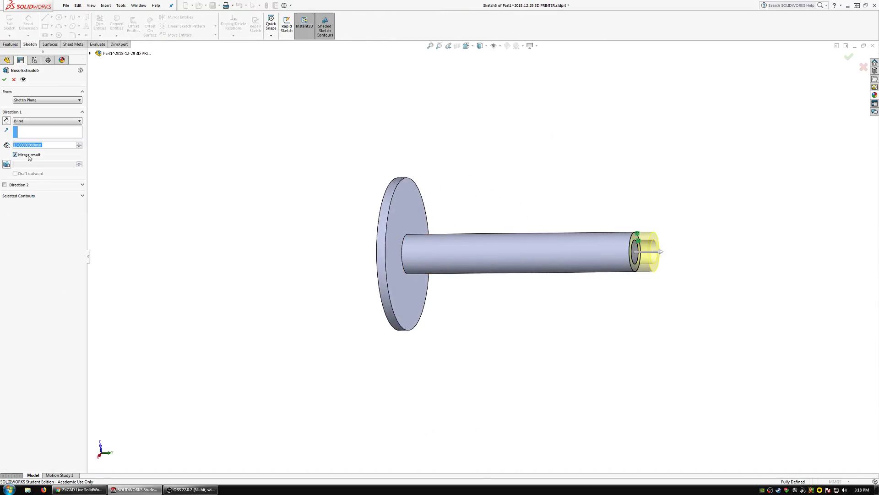
{"action": "left_click", "coordinate": [4, 79]}
{"action": "scroll", "coordinate": [651, 245], "scroll_direction": "down", "scroll_amount": 5}
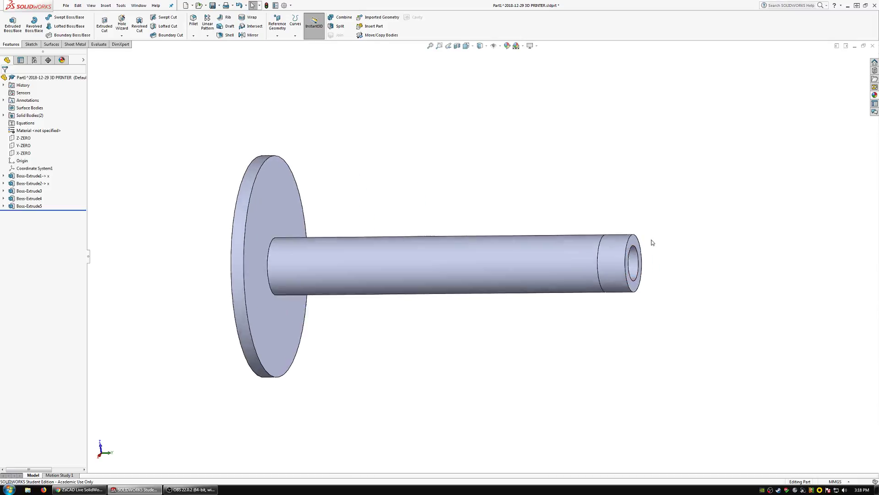
{"action": "middle_click_drag", "start_coordinate": [591, 276], "coordinate": [501, 249]}
{"action": "scroll", "coordinate": [438, 237], "scroll_direction": "down", "scroll_amount": 3}
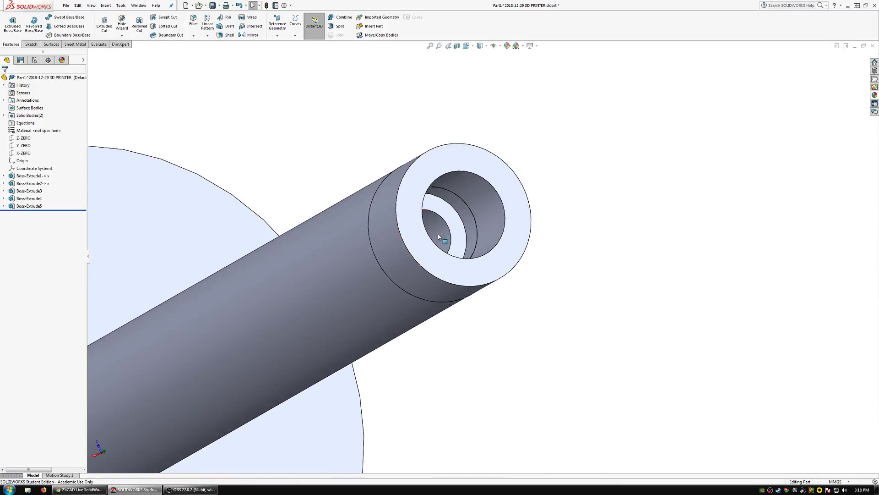
Hide the separate ring body at the tube's end to expose the tube's own end face.
{"action": "left_click", "coordinate": [430, 283]}
{"action": "mouse_move", "coordinate": [431, 284]}
{"action": "middle_mouse_down"}
{"action": "mouse_move", "coordinate": [473, 290]}
{"action": "mouse_move", "coordinate": [444, 299]}
{"action": "mouse_move", "coordinate": [421, 275]}
{"action": "middle_mouse_up"}
{"action": "right_click", "coordinate": [410, 248]}
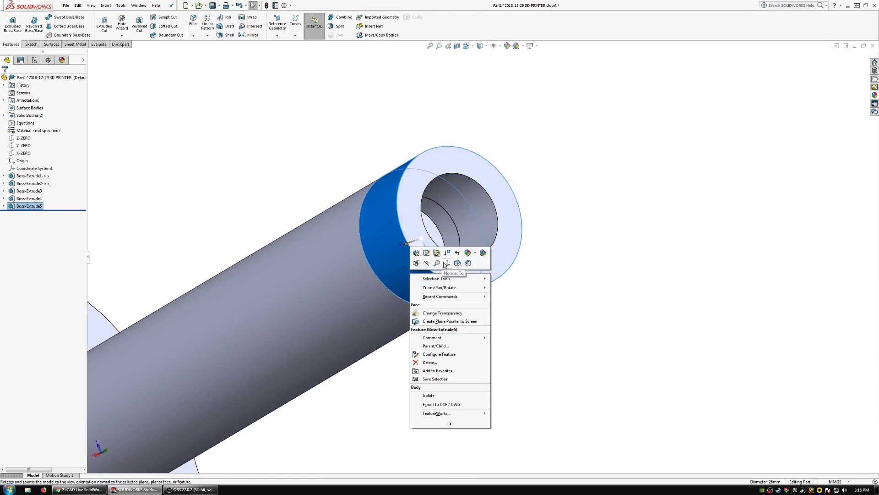
{"action": "left_click", "coordinate": [427, 264]}
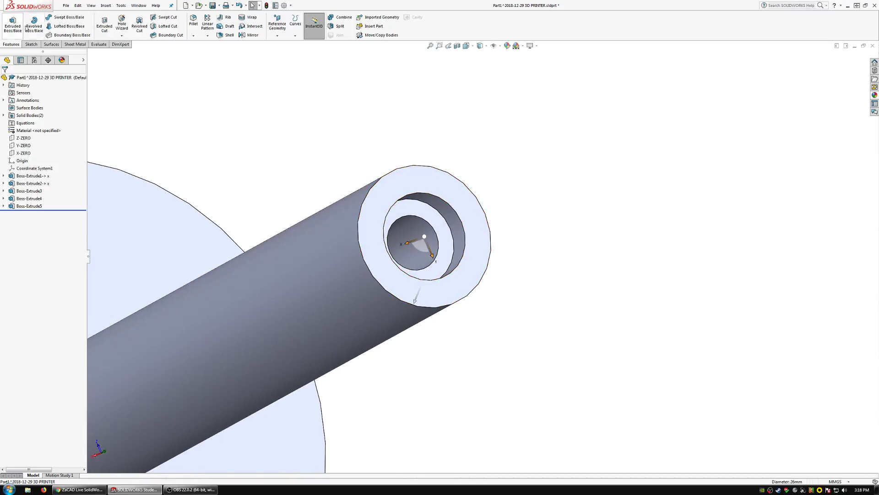
Start a sketch on the tube's end face, offset its outer edge 1 mm inward, and exit the sketch.
{"action": "left_click", "coordinate": [31, 45]}
{"action": "left_click", "coordinate": [368, 263]}
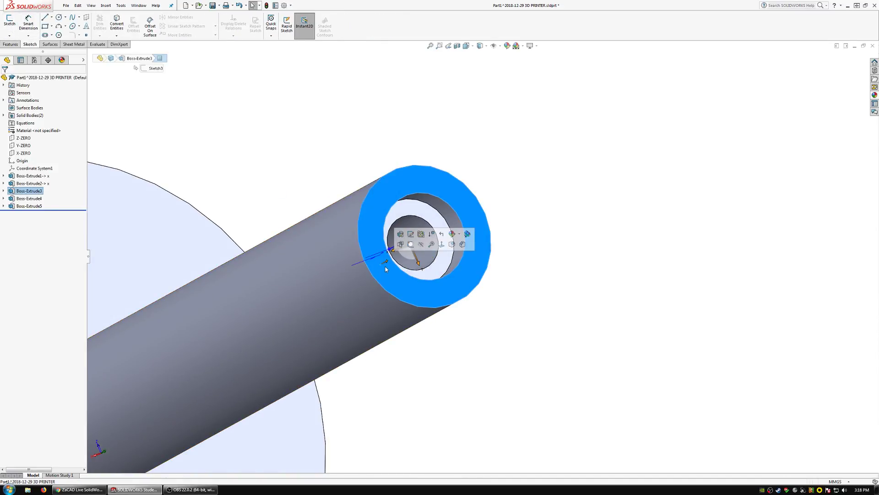
{"action": "left_click", "coordinate": [9, 22]}
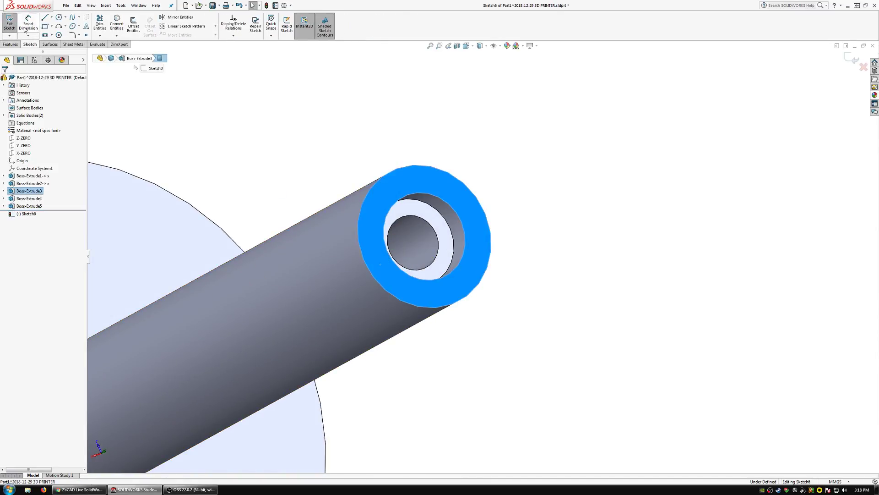
{"action": "left_click", "coordinate": [213, 134]}
{"action": "left_click", "coordinate": [133, 24]}
{"action": "left_click", "coordinate": [378, 226]}
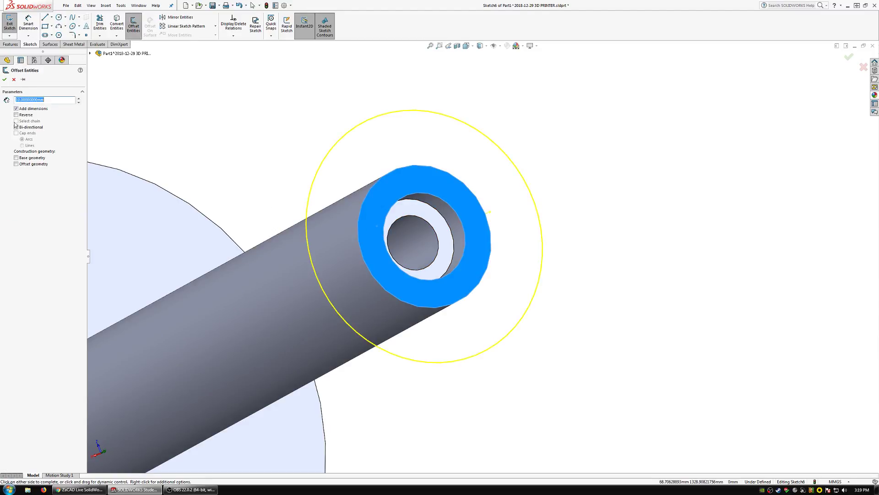
{"action": "scroll", "coordinate": [238, 296], "scroll_direction": "up", "scroll_amount": 5}
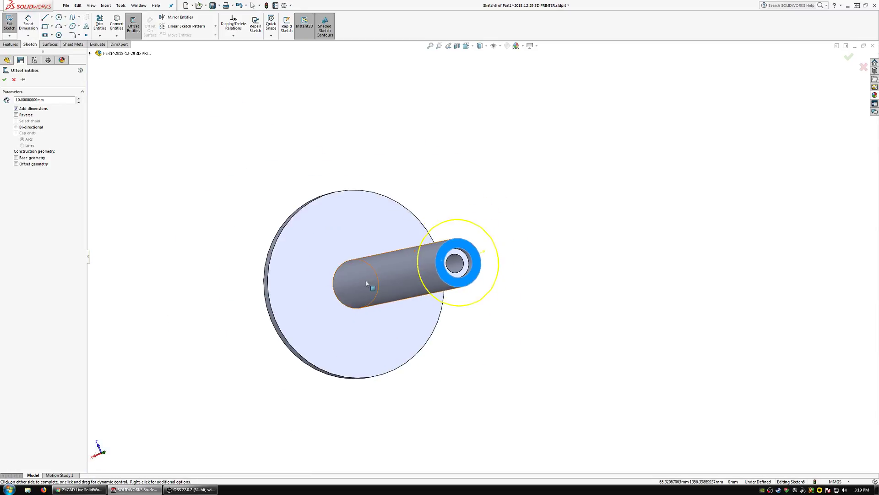
{"action": "scroll", "coordinate": [425, 260], "scroll_direction": "down", "scroll_amount": 4}
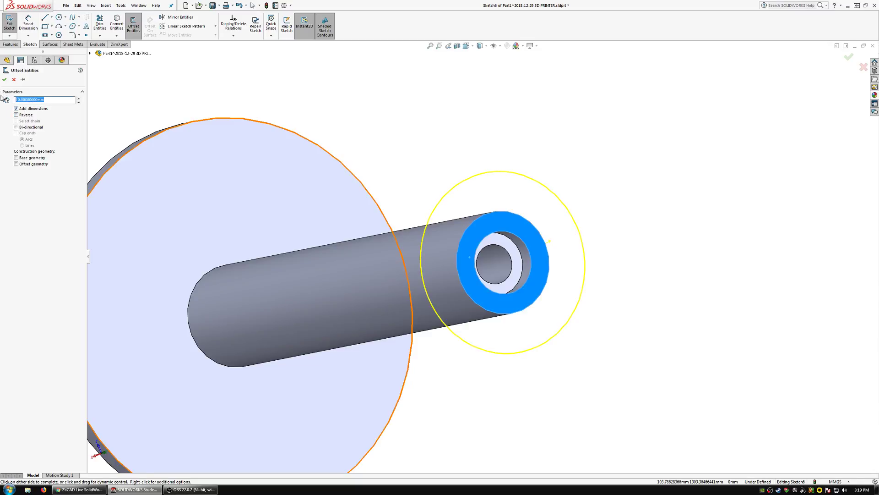
{"action": "type", "text": "1"}
{"action": "key", "text": "Return"}
{"action": "left_click", "coordinate": [20, 116]}
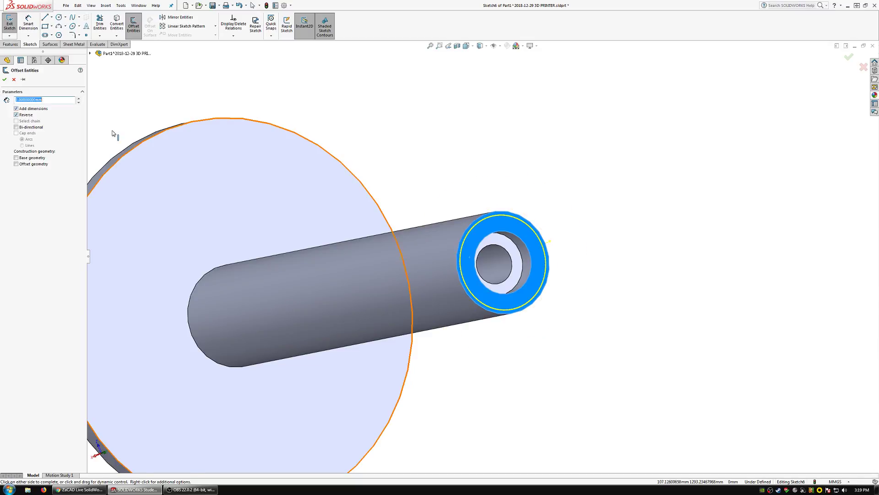
{"action": "mouse_move", "coordinate": [479, 245]}
{"action": "middle_mouse_down"}
{"action": "mouse_move", "coordinate": [447, 232]}
{"action": "mouse_move", "coordinate": [484, 242]}
{"action": "mouse_move", "coordinate": [467, 244]}
{"action": "middle_mouse_up"}
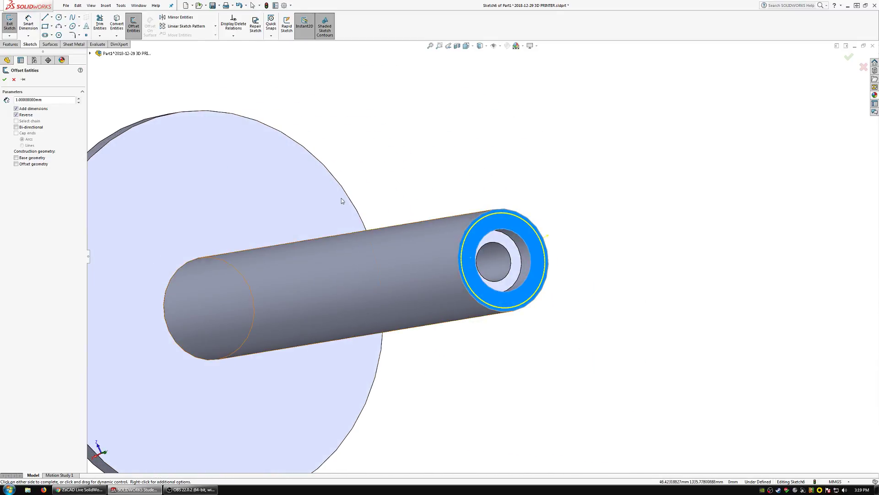
{"action": "left_click", "coordinate": [5, 79]}
{"action": "left_click", "coordinate": [9, 22]}
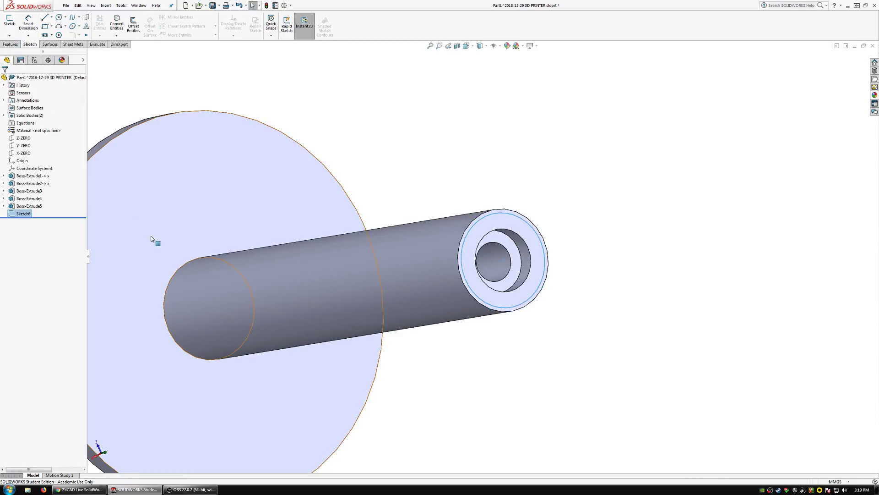
Edit the first tube extrusion's sketch and set the wall thickness between the inner and outer circles to 6 mm.
{"action": "left_click", "coordinate": [174, 287]}
{"action": "left_click", "coordinate": [45, 176]}
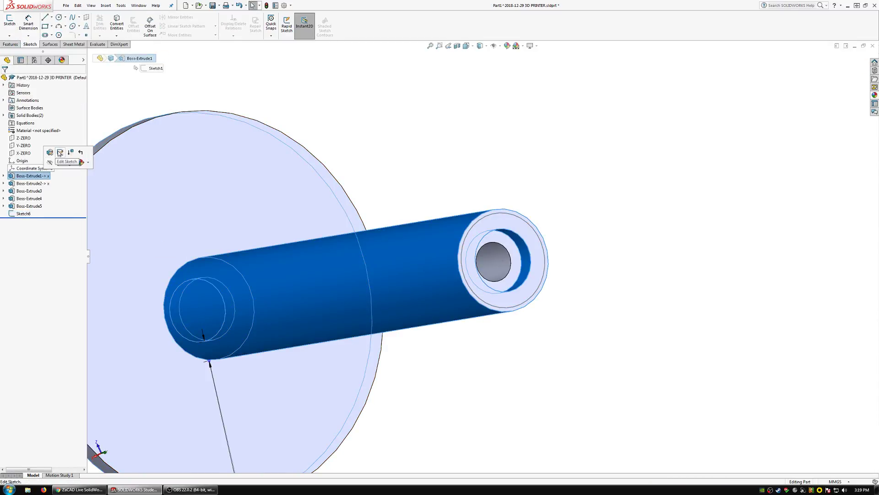
{"action": "left_click", "coordinate": [60, 153]}
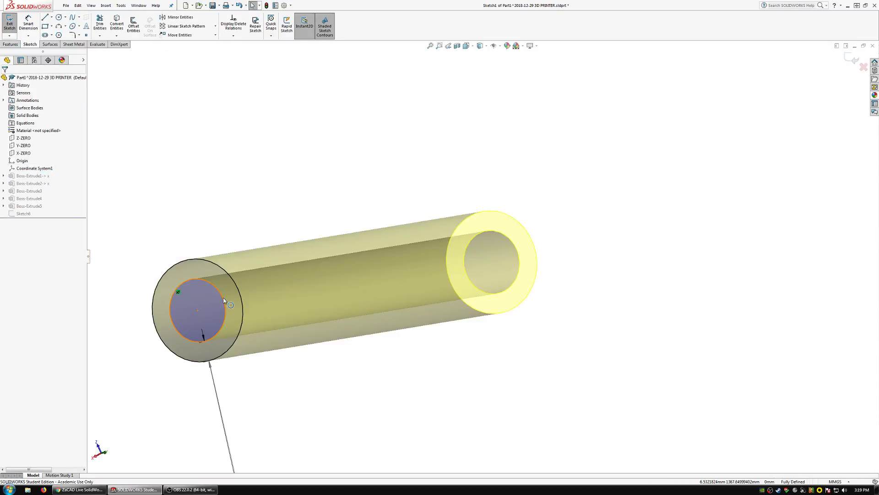
{"action": "double_click", "coordinate": [441, 442]}
{"action": "type", "text": "6"}
{"action": "key", "text": "Return"}
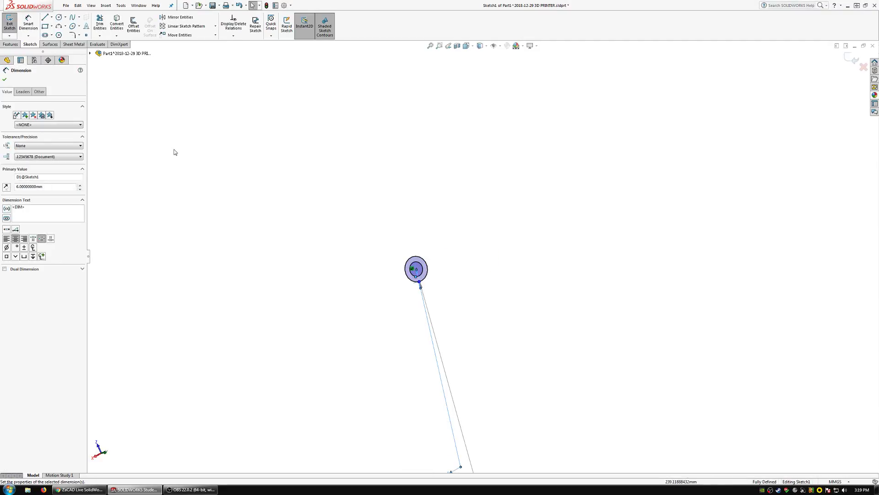
{"action": "left_click", "coordinate": [9, 26]}
Edit the offset circle's sketch and convert the tube end's outer circular edge into it.
{"action": "scroll", "coordinate": [501, 259], "scroll_direction": "down", "scroll_amount": 6}
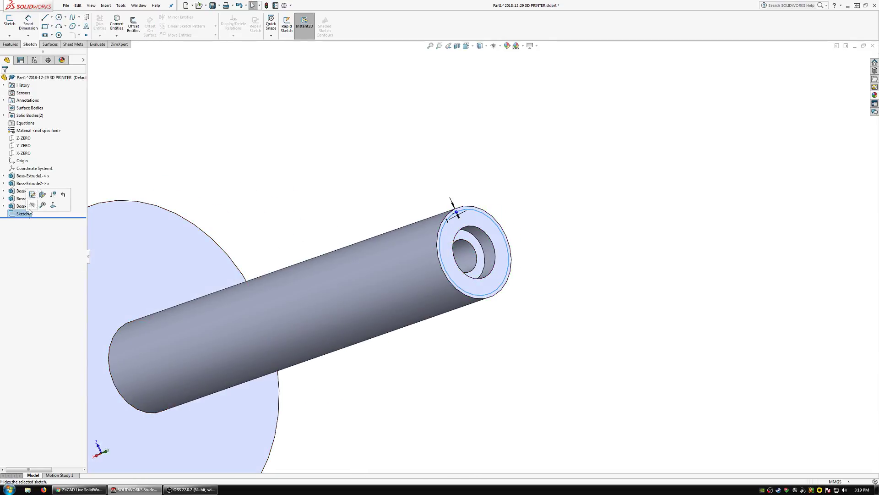
{"action": "middle_click_drag", "start_coordinate": [239, 239], "coordinate": [423, 232]}
{"action": "left_click", "coordinate": [461, 254]}
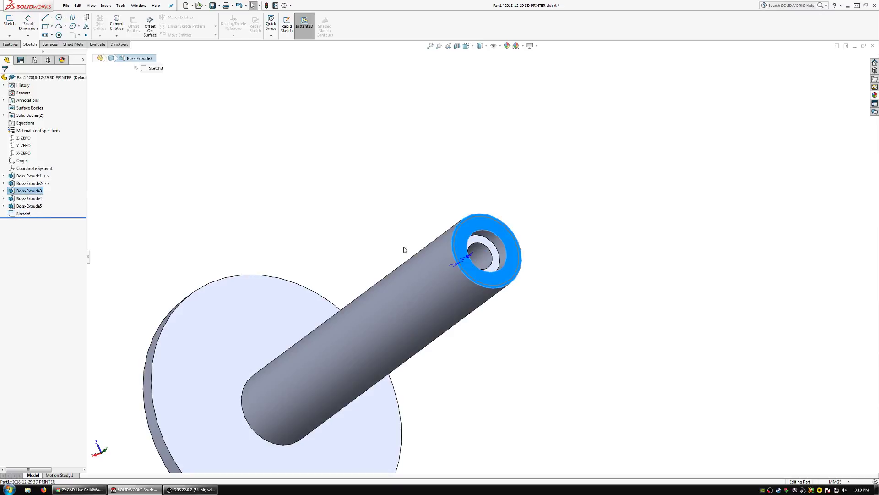
{"action": "left_click", "coordinate": [175, 206]}
{"action": "left_click", "coordinate": [20, 216]}
{"action": "left_click", "coordinate": [14, 192]}
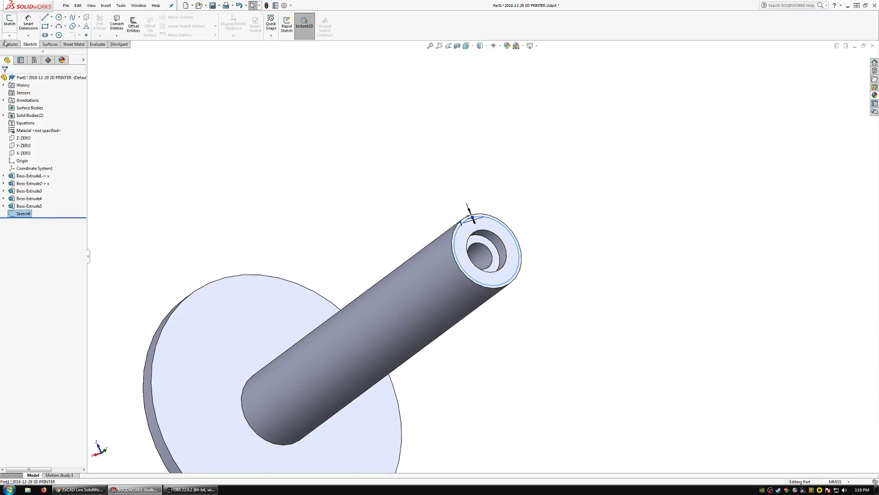
{"action": "scroll", "coordinate": [478, 259], "scroll_direction": "up", "scroll_amount": 5}
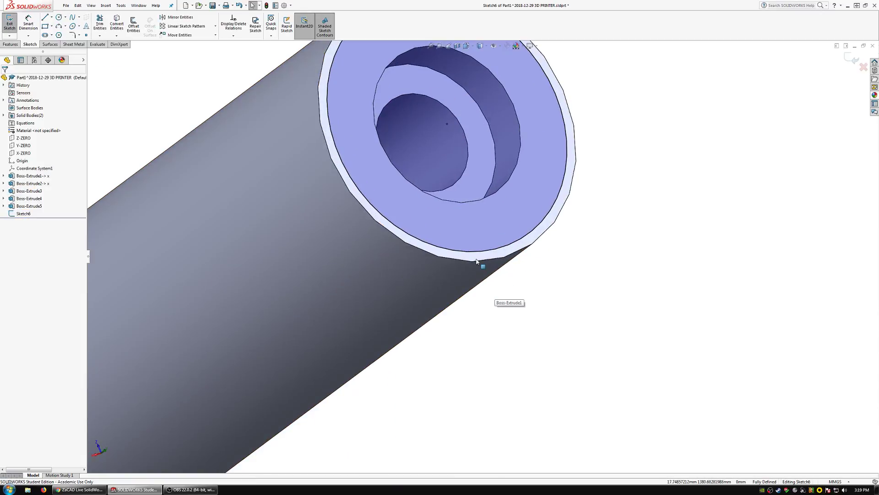
{"action": "left_click", "coordinate": [463, 261]}
{"action": "scroll", "coordinate": [463, 261], "scroll_direction": "down", "scroll_amount": 3}
{"action": "left_click", "coordinate": [132, 28]}
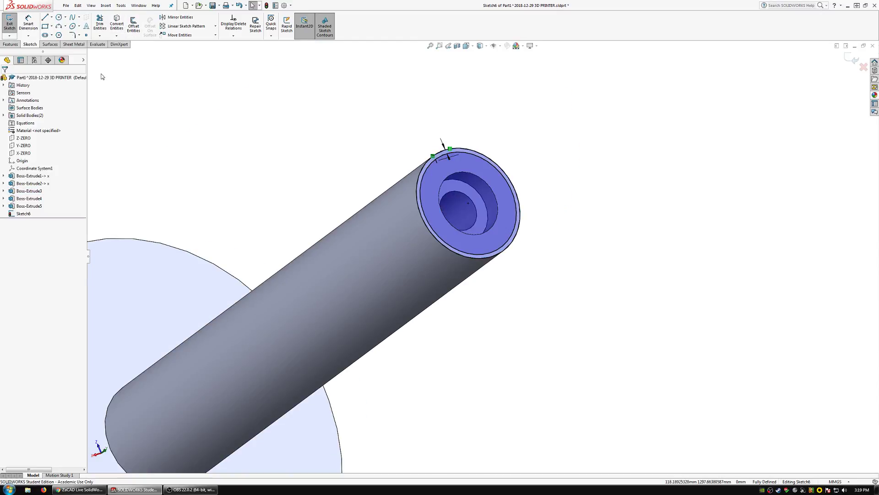
Show the solid bodies again and cut between the two sketched circles 6 mm deep, reversed outward into the end ring.
{"action": "left_click", "coordinate": [31, 115]}
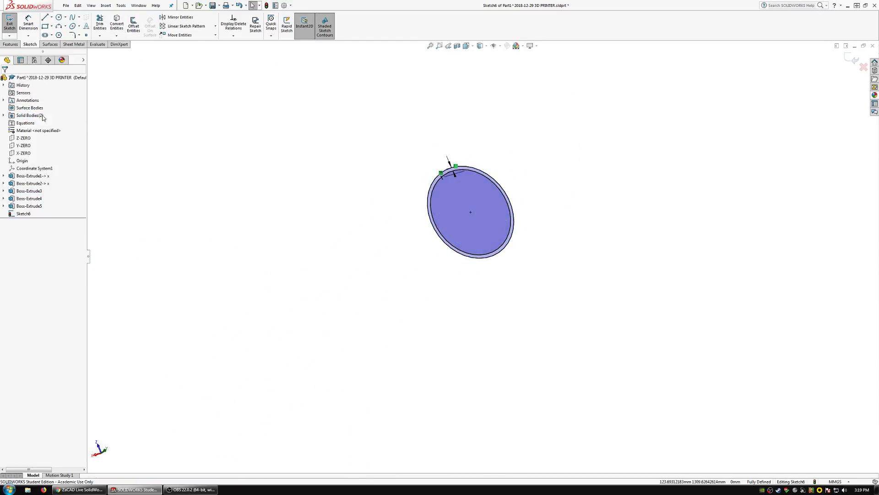
{"action": "left_click", "coordinate": [24, 213]}
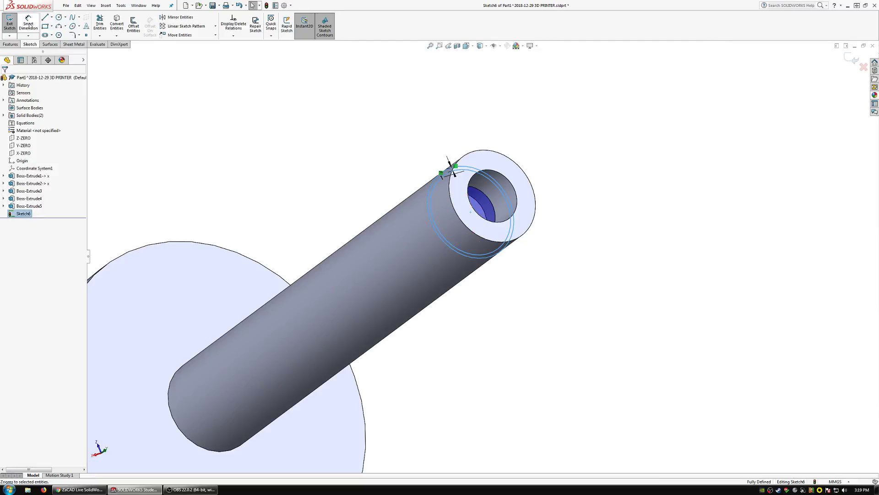
{"action": "left_click", "coordinate": [11, 45]}
{"action": "left_click", "coordinate": [104, 25]}
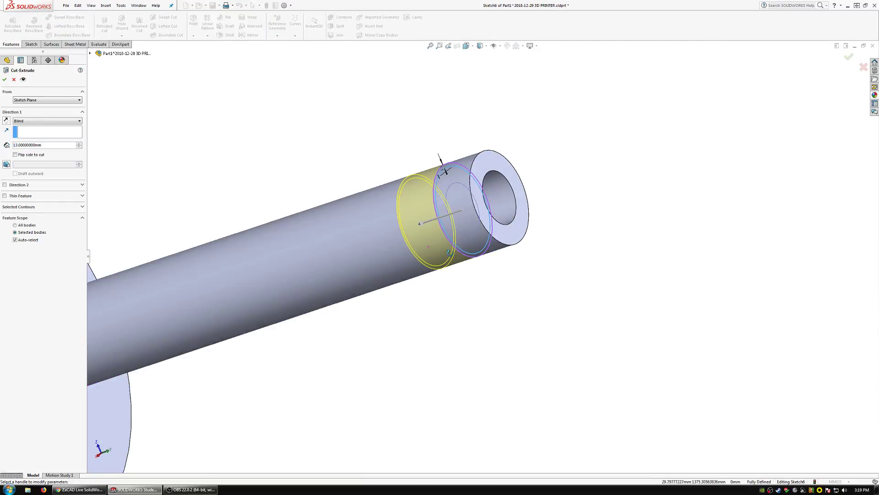
{"action": "left_click", "coordinate": [7, 120]}
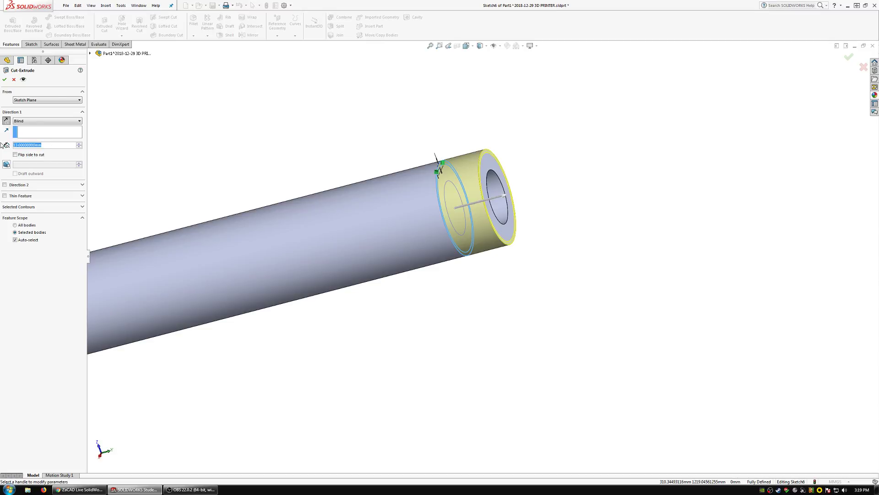
{"action": "type", "text": "6"}
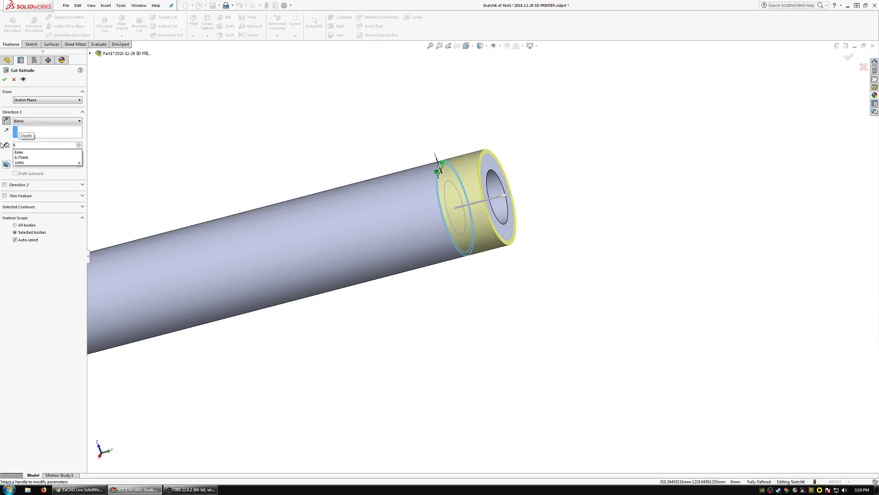
{"action": "key", "text": "Return"}
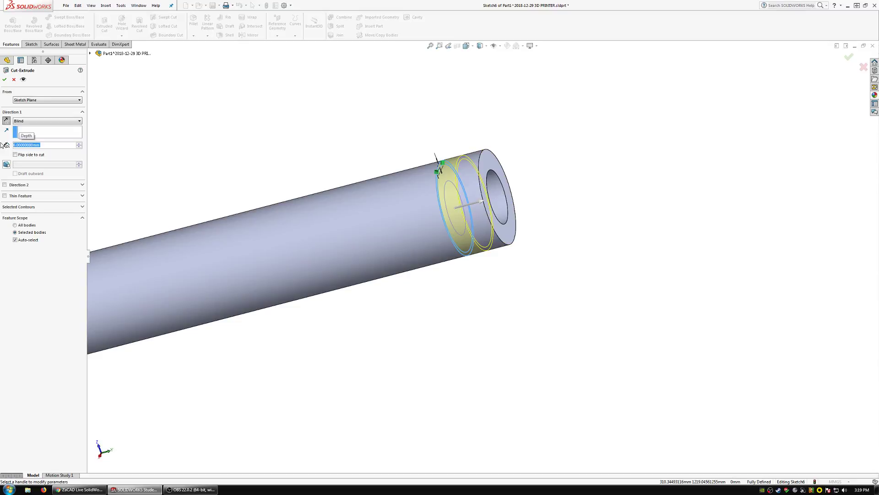
{"action": "type", "text": "6."}
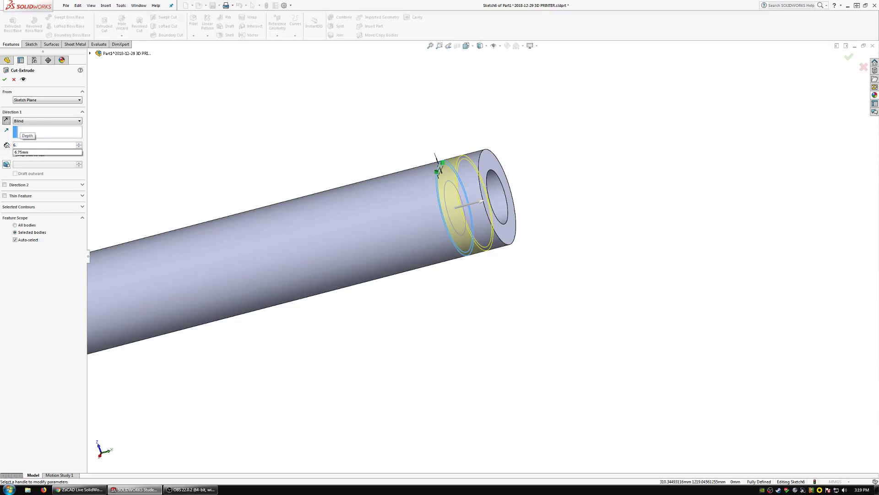
{"action": "key", "text": "Return"}
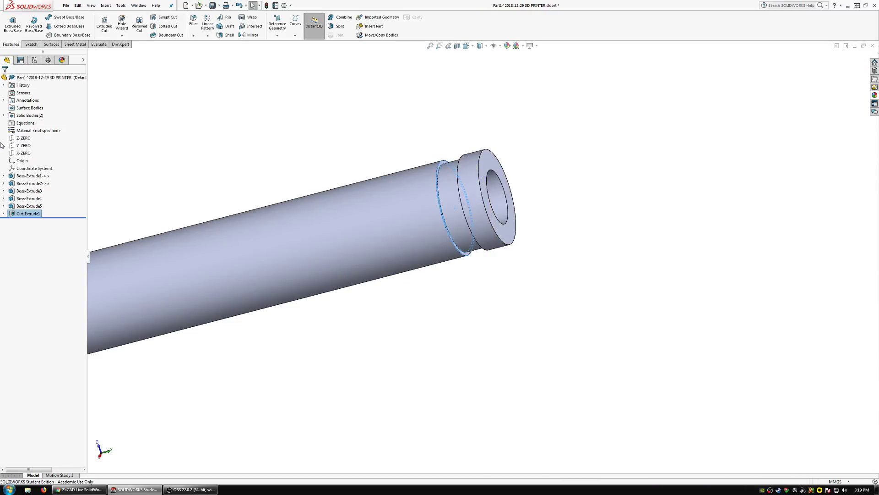
Combine the end ring and the flanged tube into one solid body with the Add operation.
{"action": "middle_click_drag", "start_coordinate": [461, 212], "coordinate": [345, 154]}
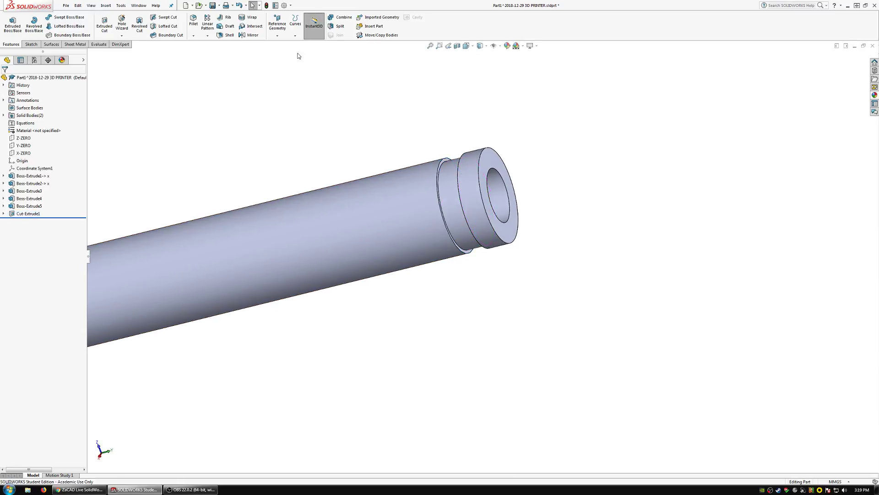
{"action": "left_click", "coordinate": [344, 17]}
{"action": "left_click", "coordinate": [461, 192]}
{"action": "left_click", "coordinate": [376, 192]}
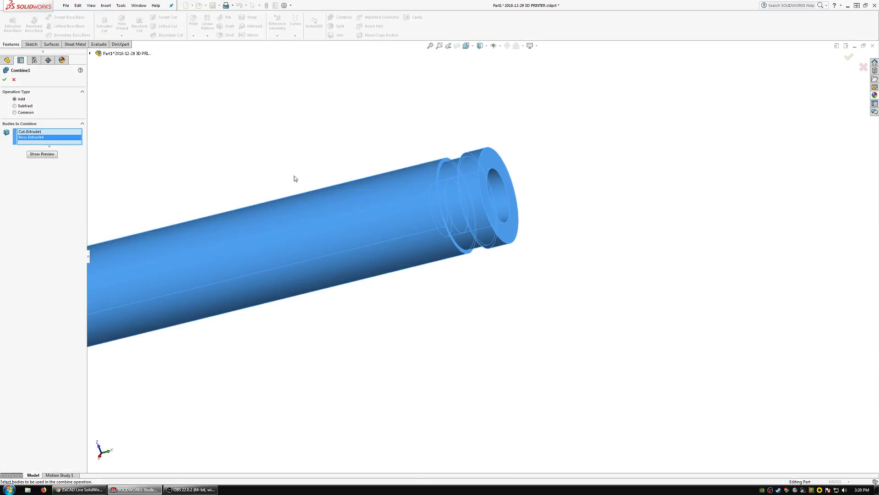
{"action": "left_click", "coordinate": [4, 79]}
Close the tube part's window and finish editing the part within the printer assembly.
{"action": "middle_click_drag", "start_coordinate": [350, 264], "coordinate": [472, 146]}
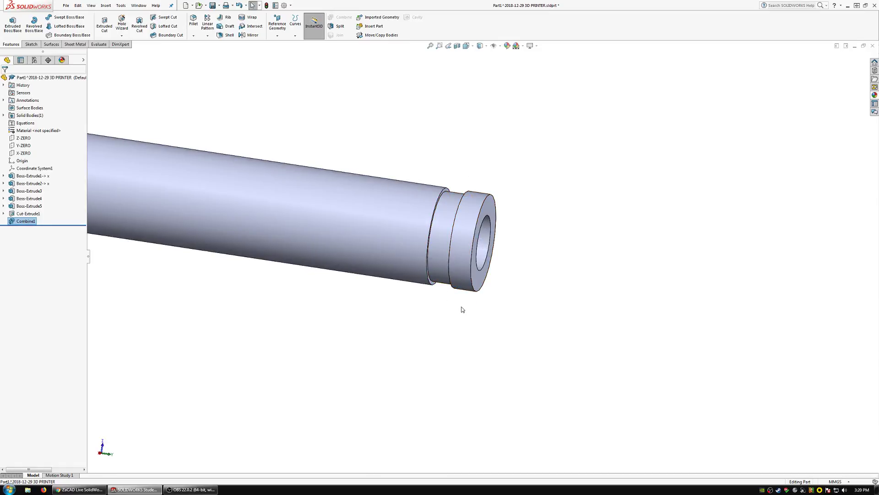
{"action": "scroll", "coordinate": [448, 192], "scroll_direction": "up", "scroll_amount": 8}
{"action": "scroll", "coordinate": [449, 198], "scroll_direction": "down", "scroll_amount": 2}
{"action": "middle_click_drag", "start_coordinate": [442, 263], "coordinate": [537, 176]}
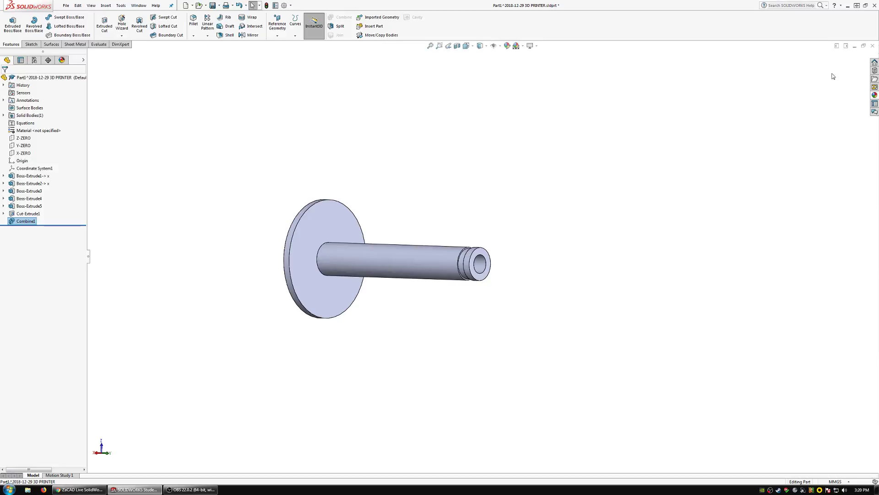
{"action": "left_click", "coordinate": [873, 46]}
{"action": "left_click", "coordinate": [439, 246]}
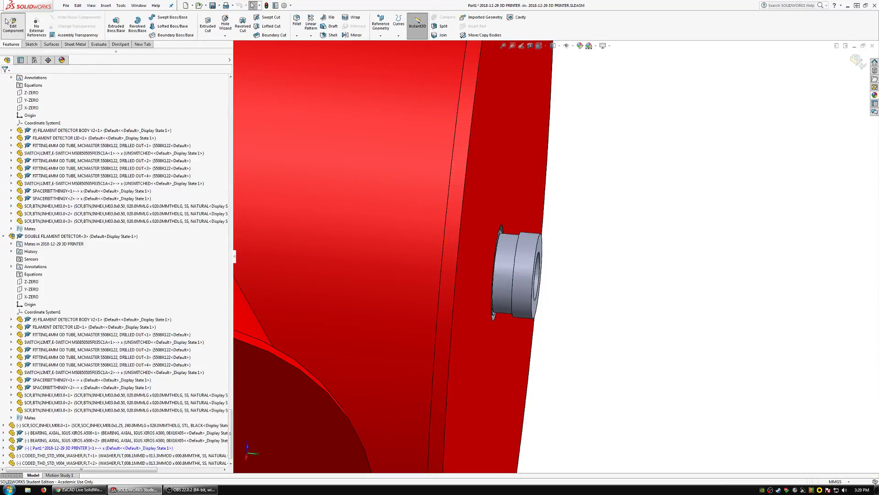
{"action": "left_click", "coordinate": [12, 23]}
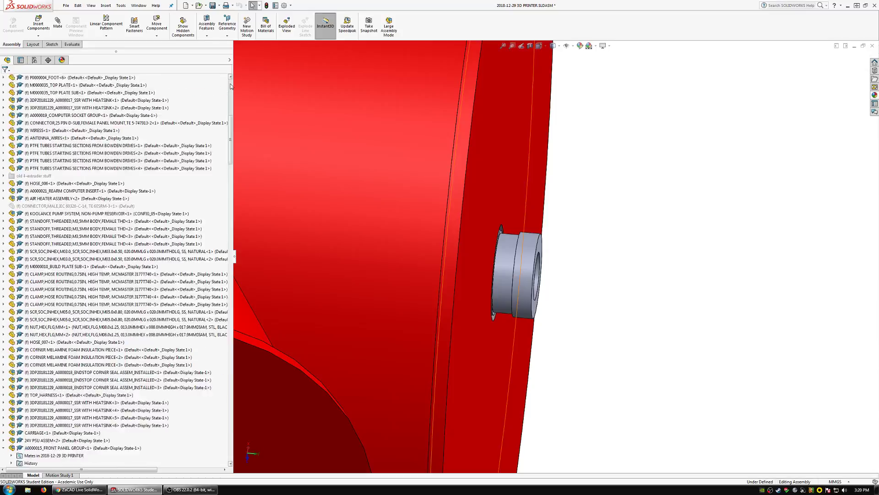
List the external references of the top-level printer assembly and close the list.
{"action": "scroll", "coordinate": [180, 84], "scroll_direction": "up", "scroll_amount": 15}
{"action": "right_click", "coordinate": [73, 79]}
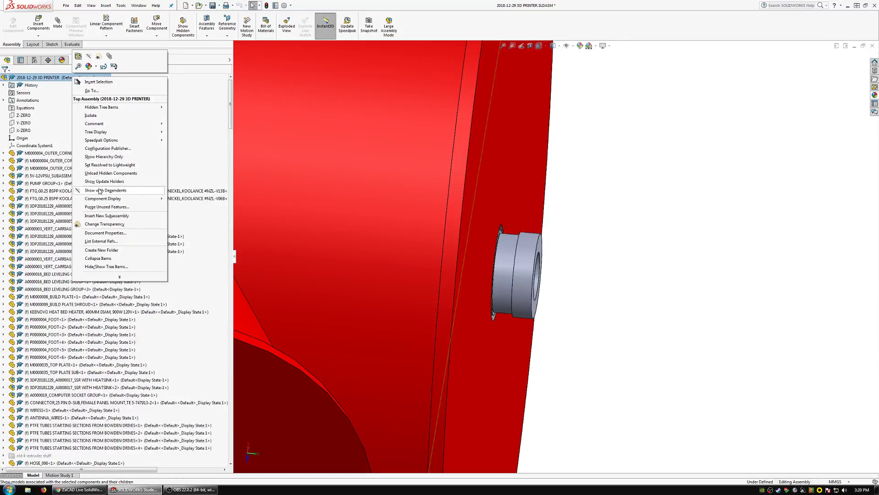
{"action": "left_click", "coordinate": [100, 242]}
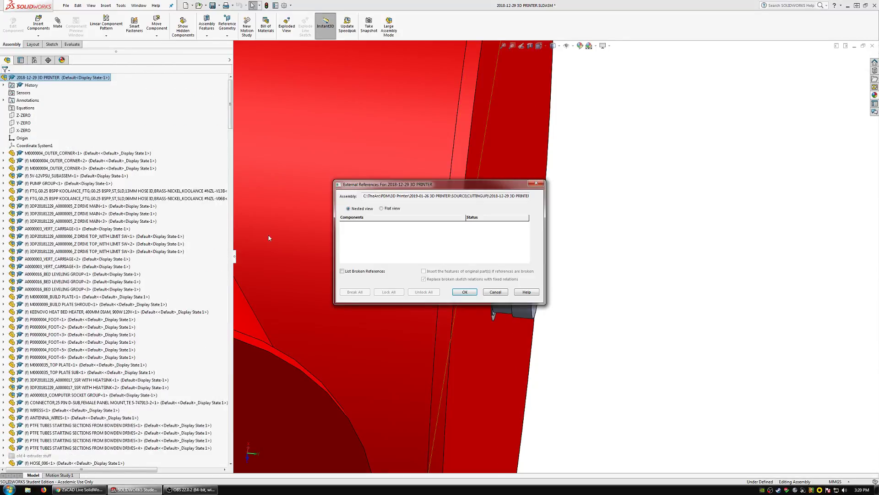
{"action": "left_click", "coordinate": [457, 293]}
Examine how the tube's grooved end protrudes from the red spool and sits around the screw head.
{"action": "scroll", "coordinate": [471, 298], "scroll_direction": "down", "scroll_amount": 10}
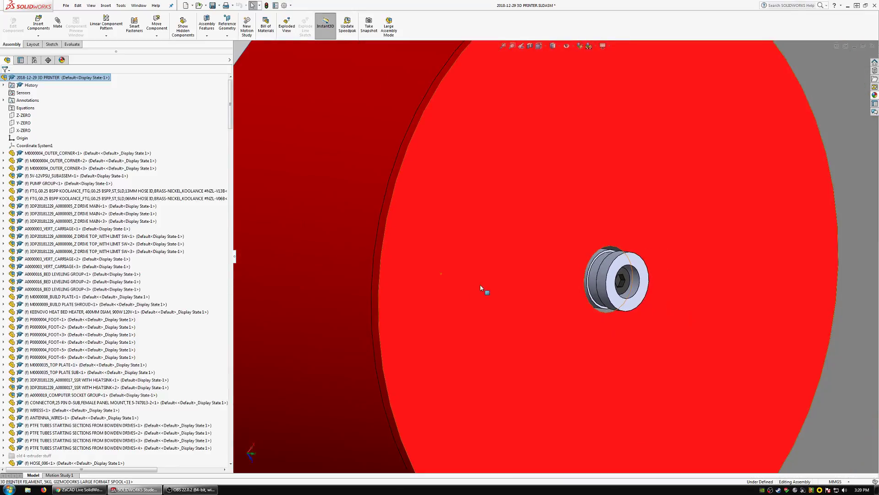
{"action": "scroll", "coordinate": [481, 284], "scroll_direction": "up", "scroll_amount": 5}
{"action": "scroll", "coordinate": [573, 279], "scroll_direction": "down", "scroll_amount": 6}
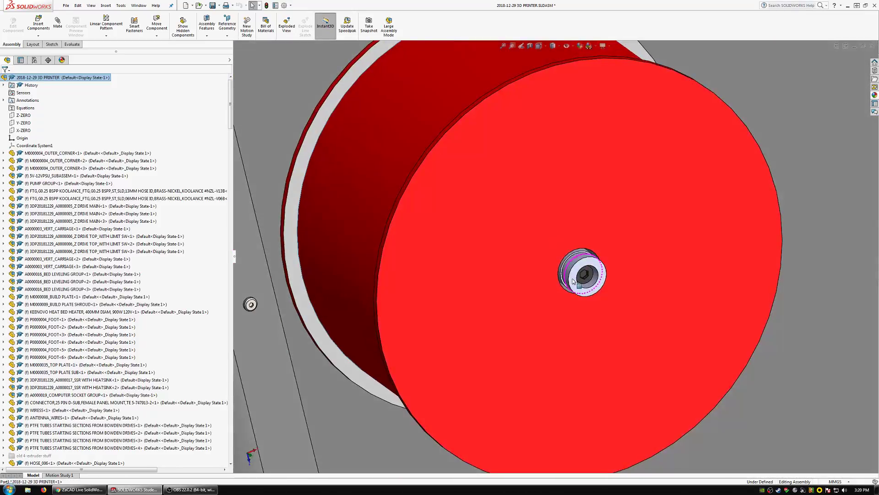
{"action": "left_click", "coordinate": [573, 281]}
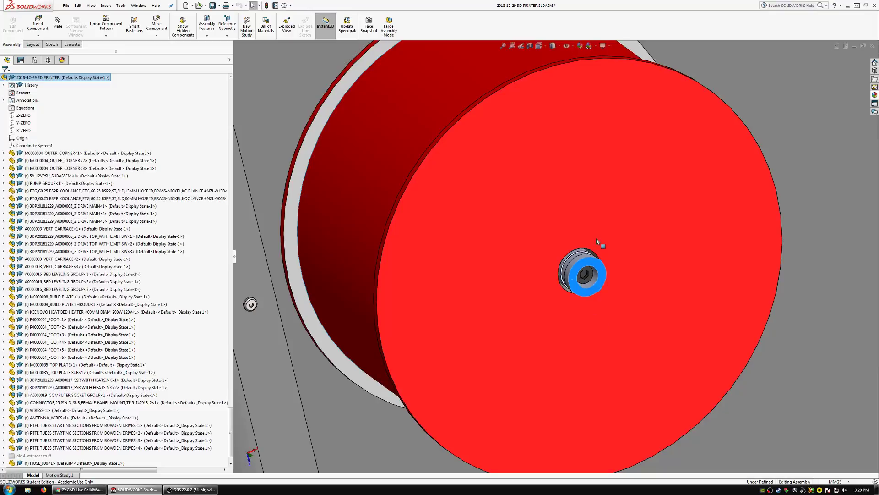
{"action": "scroll", "coordinate": [596, 241], "scroll_direction": "down", "scroll_amount": 4}
{"action": "middle_click_drag", "start_coordinate": [518, 249], "coordinate": [555, 230]}
{"action": "scroll", "coordinate": [534, 284], "scroll_direction": "up", "scroll_amount": 4}
{"action": "scroll", "coordinate": [541, 280], "scroll_direction": "down", "scroll_amount": 2}
{"action": "mouse_move", "coordinate": [541, 280]}
{"action": "middle_mouse_down"}
{"action": "mouse_move", "coordinate": [553, 275]}
{"action": "mouse_move", "coordinate": [546, 272]}
{"action": "middle_mouse_up"}
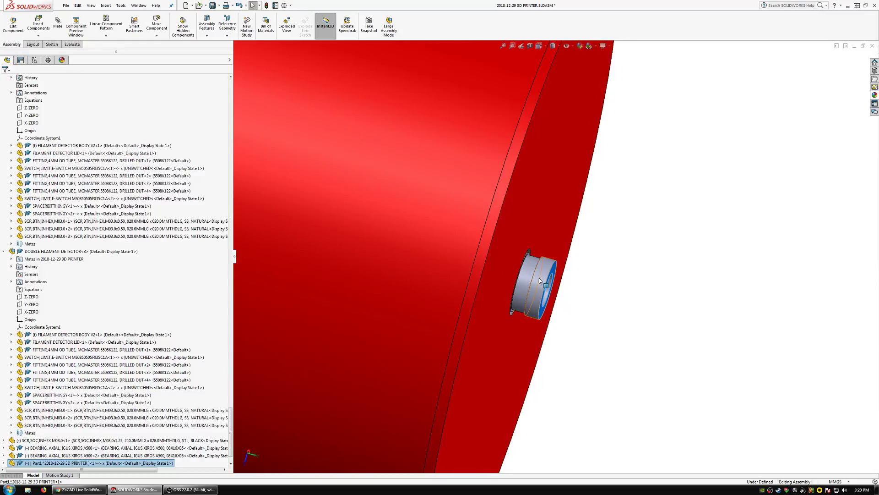
{"action": "mouse_move", "coordinate": [540, 281]}
{"action": "middle_mouse_down"}
{"action": "mouse_move", "coordinate": [472, 294]}
{"action": "mouse_move", "coordinate": [473, 273]}
{"action": "mouse_move", "coordinate": [417, 252]}
{"action": "mouse_move", "coordinate": [434, 320]}
{"action": "mouse_move", "coordinate": [477, 356]}
{"action": "mouse_move", "coordinate": [523, 326]}
{"action": "mouse_move", "coordinate": [520, 338]}
{"action": "mouse_move", "coordinate": [503, 322]}
{"action": "mouse_move", "coordinate": [494, 275]}
{"action": "mouse_move", "coordinate": [536, 266]}
{"action": "mouse_move", "coordinate": [532, 283]}
{"action": "middle_mouse_up"}
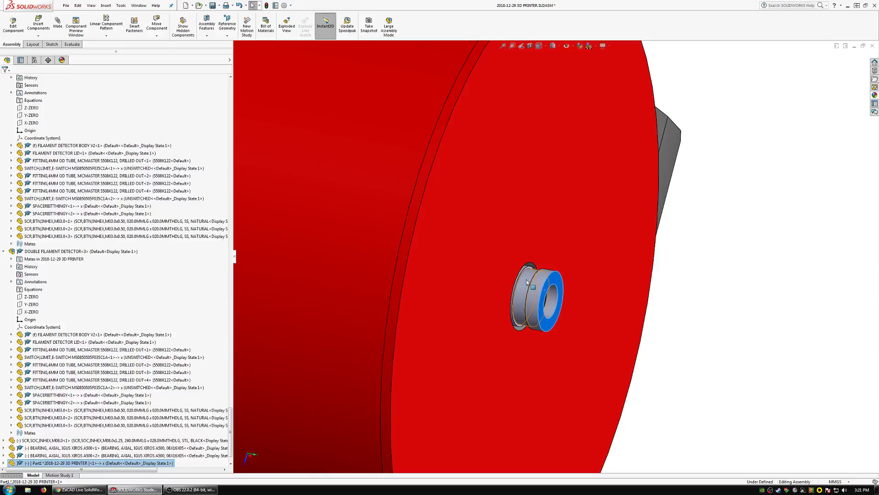
Open the flanged shaft part from the assembly in its own window and inspect its grooved end.
{"action": "mouse_move", "coordinate": [527, 282]}
{"action": "middle_mouse_down"}
{"action": "mouse_move", "coordinate": [526, 259]}
{"action": "mouse_move", "coordinate": [558, 255]}
{"action": "mouse_move", "coordinate": [526, 293]}
{"action": "middle_mouse_up"}
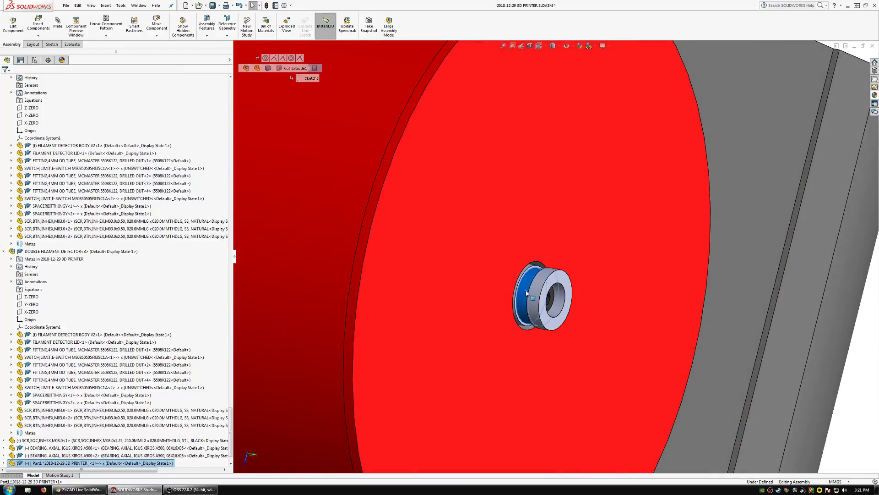
{"action": "left_click", "coordinate": [546, 248]}
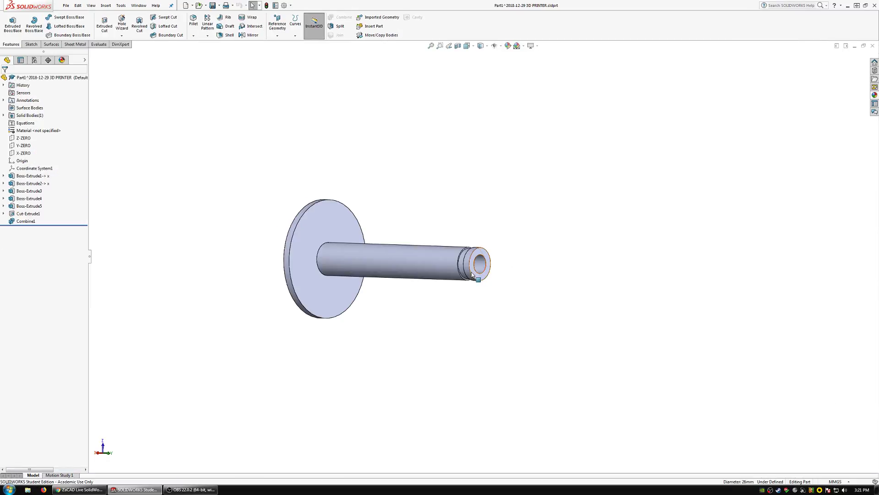
{"action": "scroll", "coordinate": [467, 273], "scroll_direction": "down", "scroll_amount": 5}
{"action": "middle_click_drag", "start_coordinate": [464, 270], "coordinate": [482, 265]}
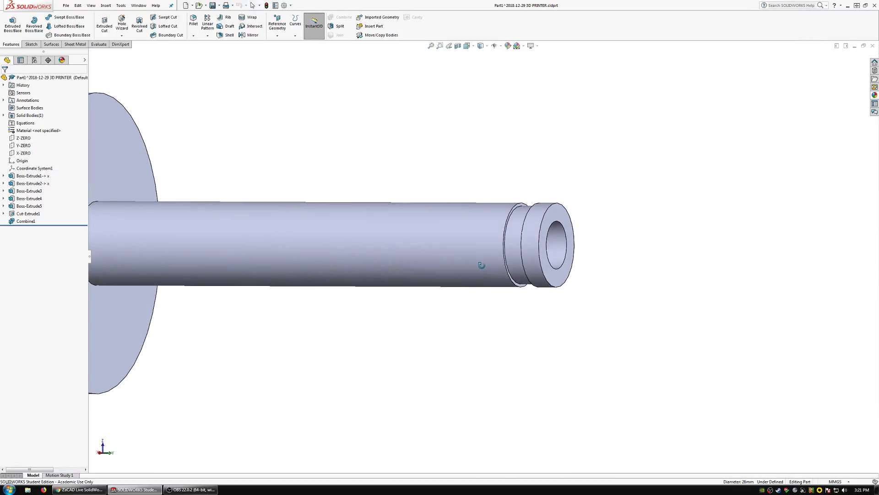
{"action": "scroll", "coordinate": [535, 249], "scroll_direction": "down", "scroll_amount": 2}
{"action": "mouse_move", "coordinate": [534, 249]}
{"action": "middle_mouse_down"}
{"action": "mouse_move", "coordinate": [558, 239]}
{"action": "mouse_move", "coordinate": [534, 238]}
{"action": "middle_mouse_up"}
{"action": "scroll", "coordinate": [524, 248], "scroll_direction": "up", "scroll_amount": 5}
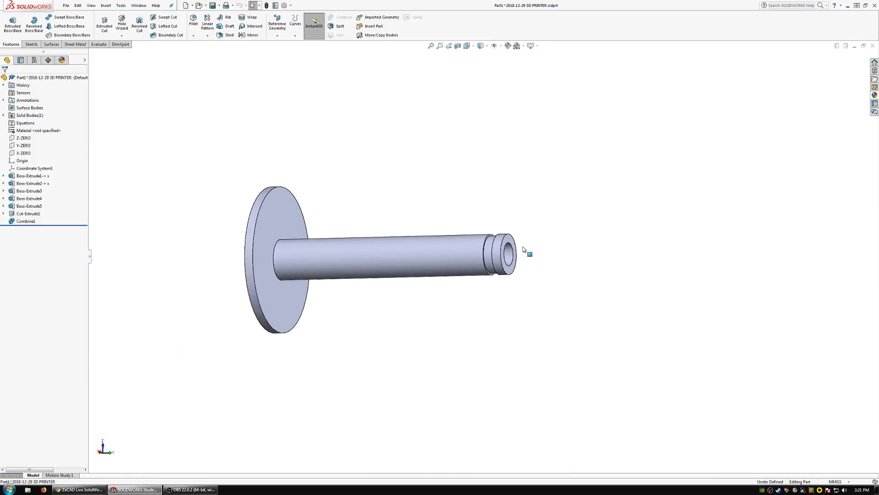
Set the blind depth of the end collar extrusion, Boss-Extrude5, to 12 mm.
{"action": "scroll", "coordinate": [527, 249], "scroll_direction": "down", "scroll_amount": 3}
{"action": "left_click", "coordinate": [29, 206]}
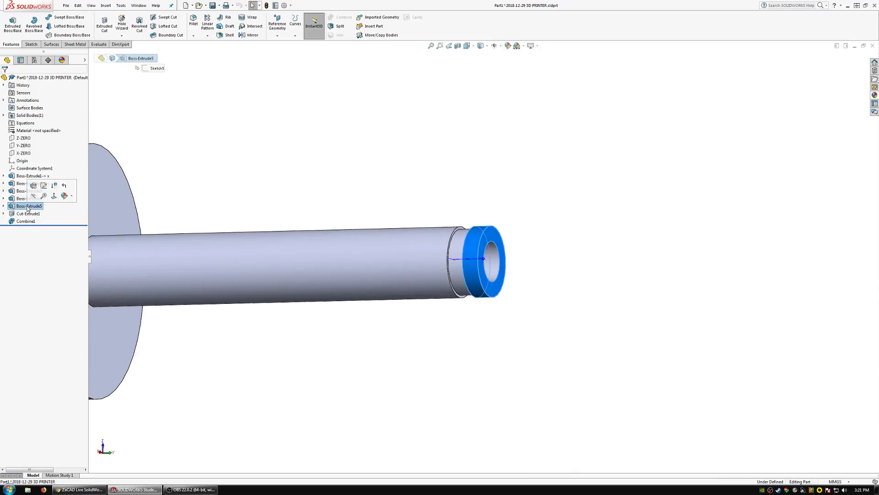
{"action": "left_click", "coordinate": [33, 185]}
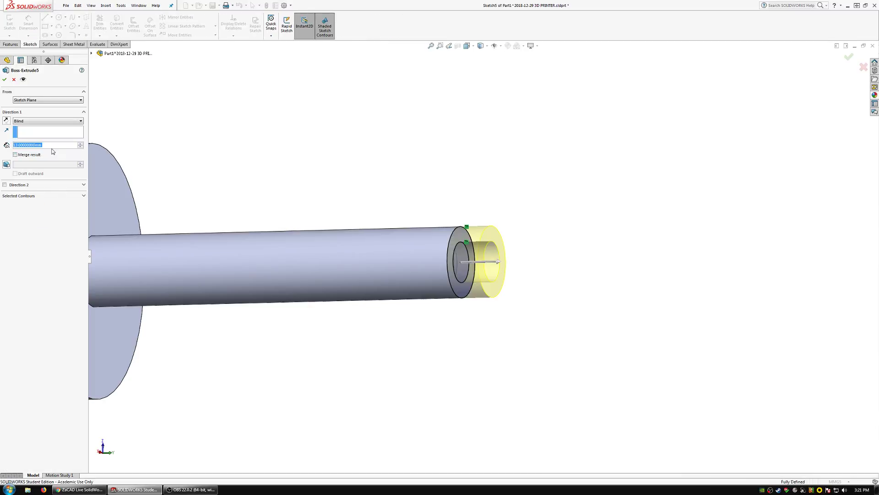
{"action": "type", "text": "12"}
{"action": "key", "text": "Return"}
{"action": "key", "text": "Return"}
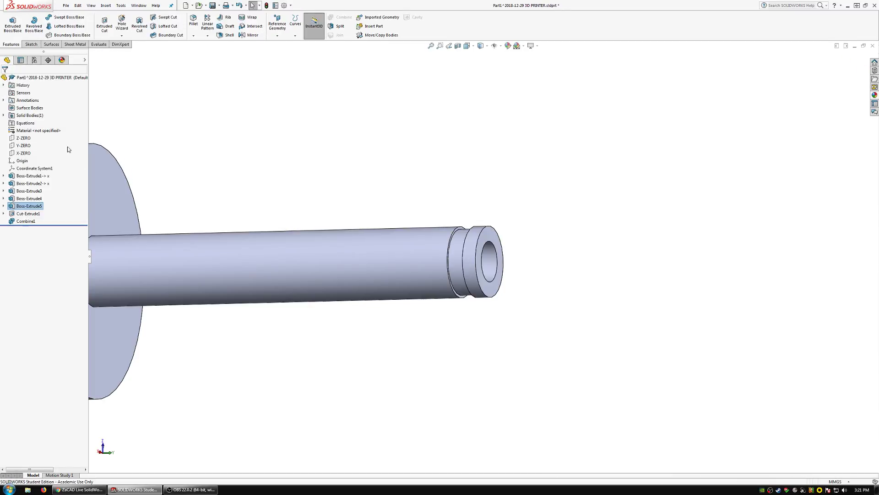
Delete the Combine1 and Cut-Extrude1 features while keeping the groove sketch.
{"action": "left_click", "coordinate": [29, 213]}
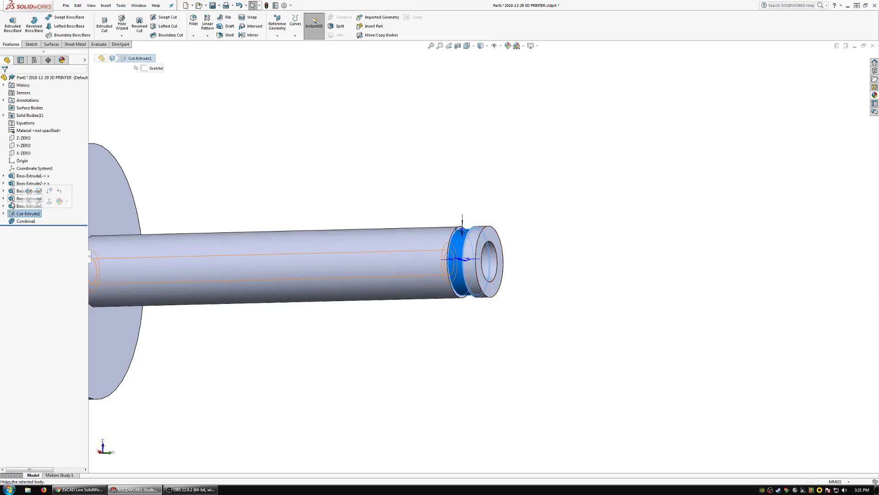
{"action": "left_click", "coordinate": [26, 222]}
{"action": "key", "text": "Delete"}
{"action": "key", "text": "Return"}
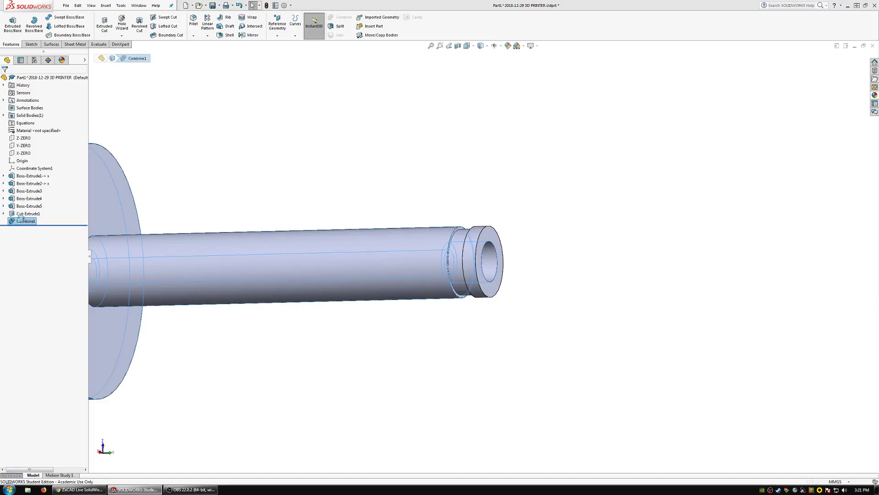
{"action": "left_click", "coordinate": [25, 214]}
{"action": "key", "text": "Delete"}
{"action": "key", "text": "Return"}
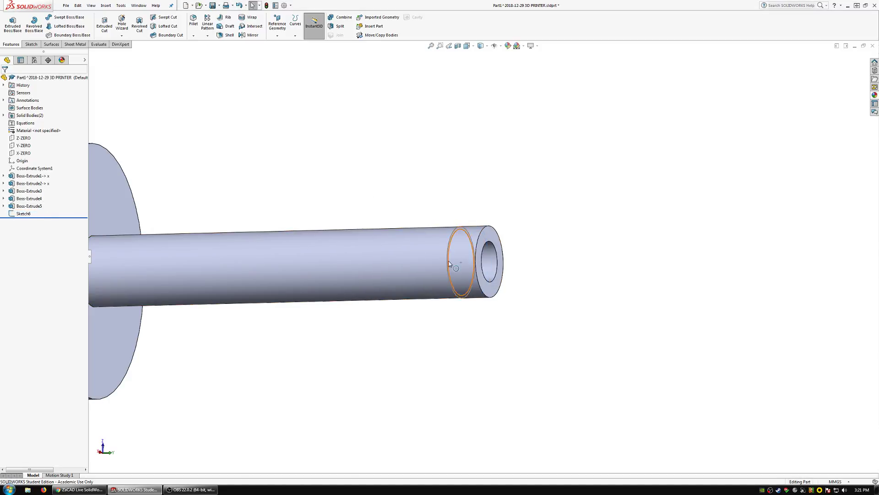
Create a reference plane offset 6 mm inward from the shaft's annular end face, using the flipped offset direction.
{"action": "scroll", "coordinate": [475, 266], "scroll_direction": "down", "scroll_amount": 4}
{"action": "mouse_move", "coordinate": [475, 273]}
{"action": "middle_mouse_down"}
{"action": "mouse_move", "coordinate": [504, 242]}
{"action": "mouse_move", "coordinate": [479, 282]}
{"action": "mouse_move", "coordinate": [458, 294]}
{"action": "middle_mouse_up"}
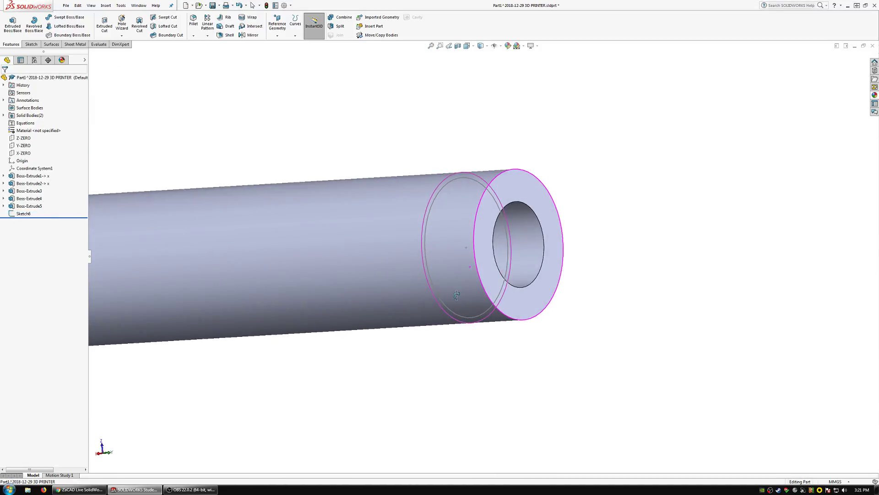
{"action": "scroll", "coordinate": [472, 257], "scroll_direction": "up", "scroll_amount": 4}
{"action": "scroll", "coordinate": [485, 240], "scroll_direction": "down", "scroll_amount": 3}
{"action": "mouse_move", "coordinate": [486, 240]}
{"action": "middle_mouse_down"}
{"action": "mouse_move", "coordinate": [487, 263]}
{"action": "mouse_move", "coordinate": [500, 247]}
{"action": "middle_mouse_up"}
{"action": "left_click", "coordinate": [508, 206]}
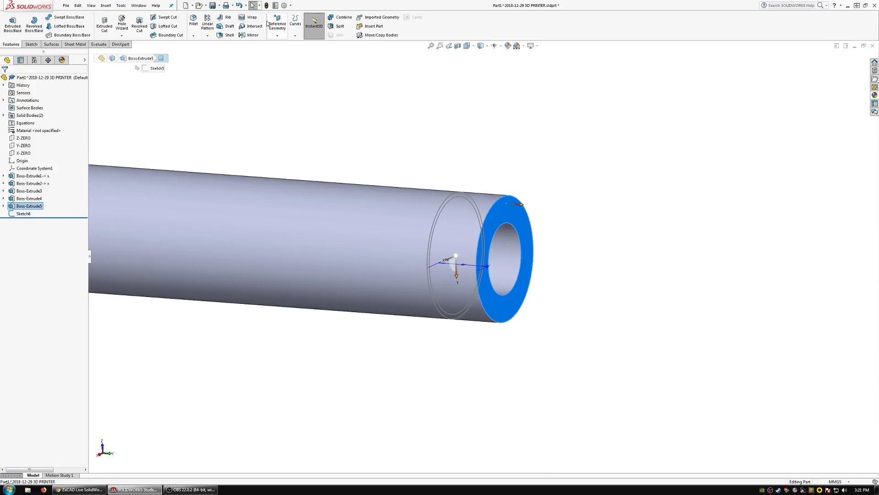
{"action": "left_click", "coordinate": [277, 23]}
{"action": "left_click", "coordinate": [284, 45]}
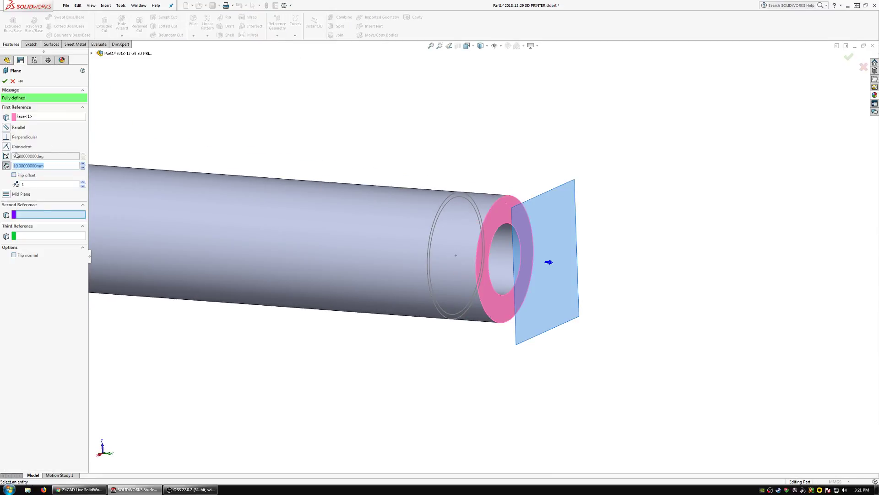
{"action": "left_click", "coordinate": [14, 175]}
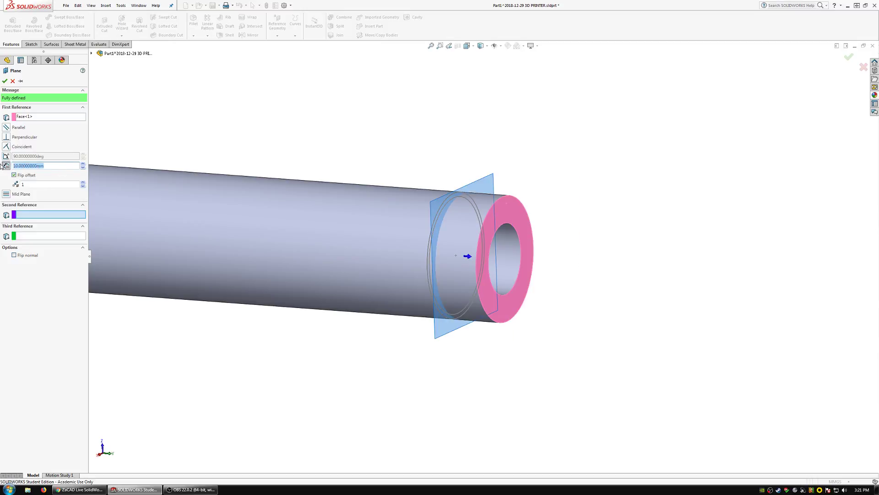
{"action": "type", "text": "6"}
{"action": "key", "text": "Return"}
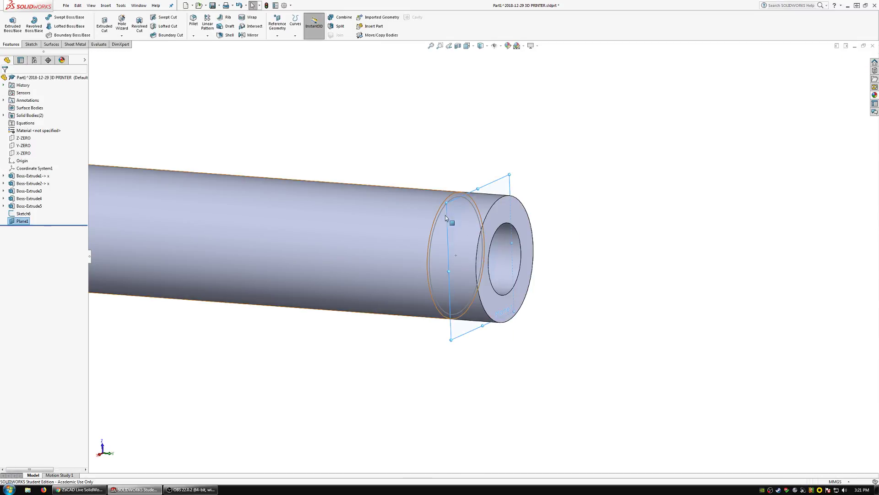
Start a sketch on the offset plane and convert the two circles of the old groove sketch into it.
{"action": "middle_click_drag", "start_coordinate": [453, 212], "coordinate": [469, 222]}
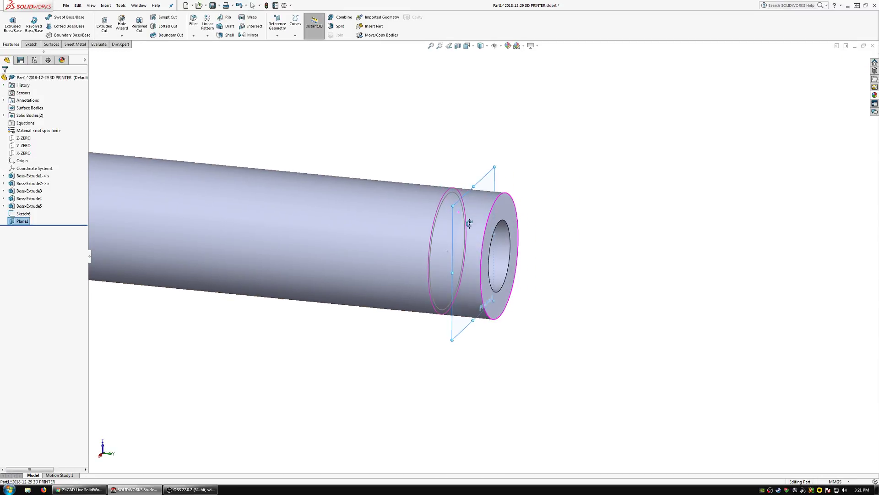
{"action": "left_click", "coordinate": [32, 44]}
{"action": "left_click", "coordinate": [9, 23]}
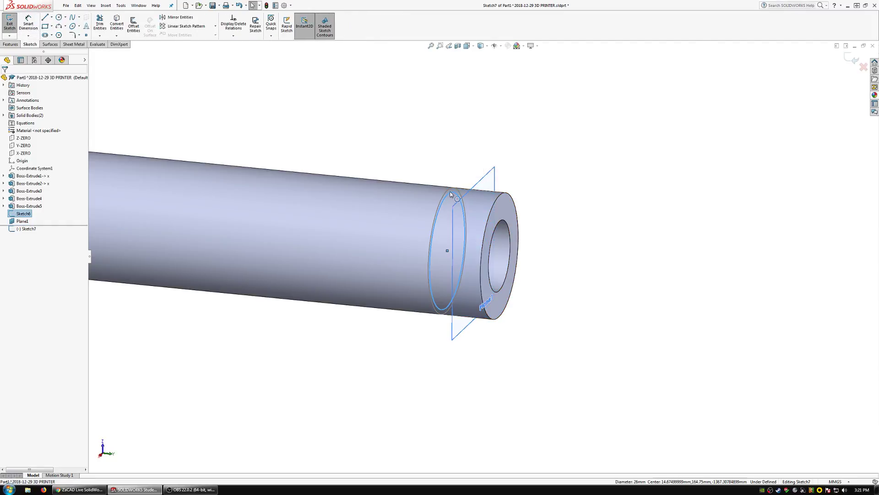
{"action": "left_click", "coordinate": [117, 24]}
Cut the groove from the converted circles with a blind Extruded Cut, entering the depth as 3.175+.1+.1 mm.
{"action": "left_click", "coordinate": [10, 44]}
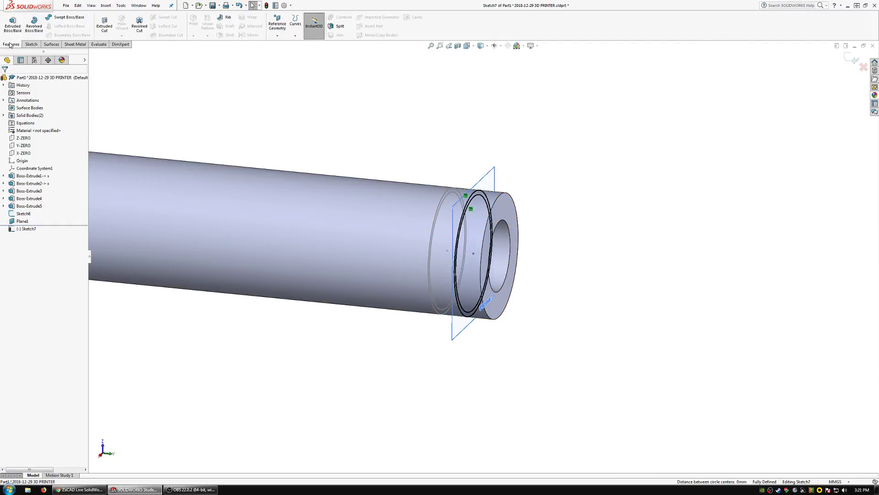
{"action": "left_click", "coordinate": [105, 23]}
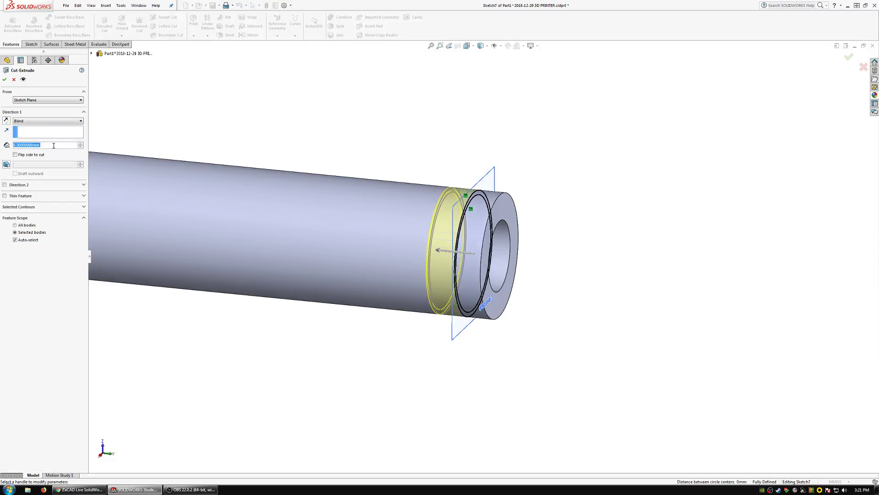
{"action": "type", "text": "3"}
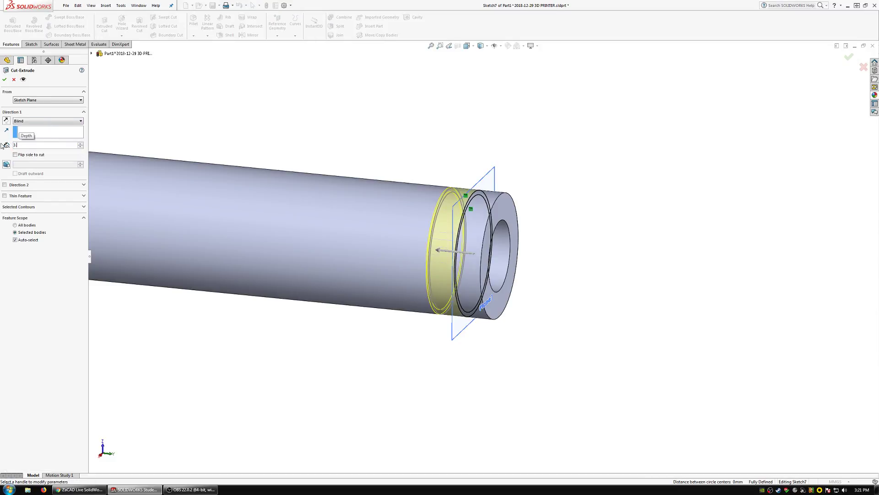
{"action": "type", "text": ".175+"}
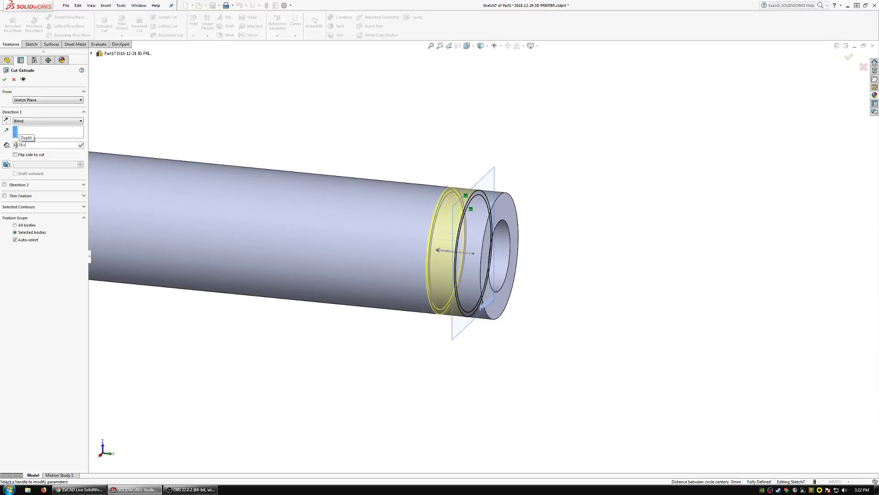
{"action": "type", "text": ".1"}
{"action": "type", "text": "+.1"}
{"action": "key", "text": "Return"}
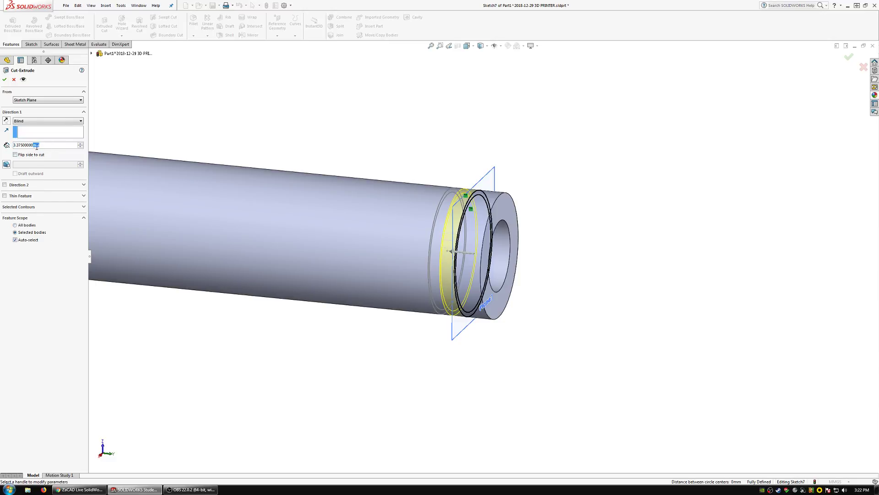
{"action": "left_click_drag", "start_coordinate": [1, 147], "coordinate": [1, 145]}
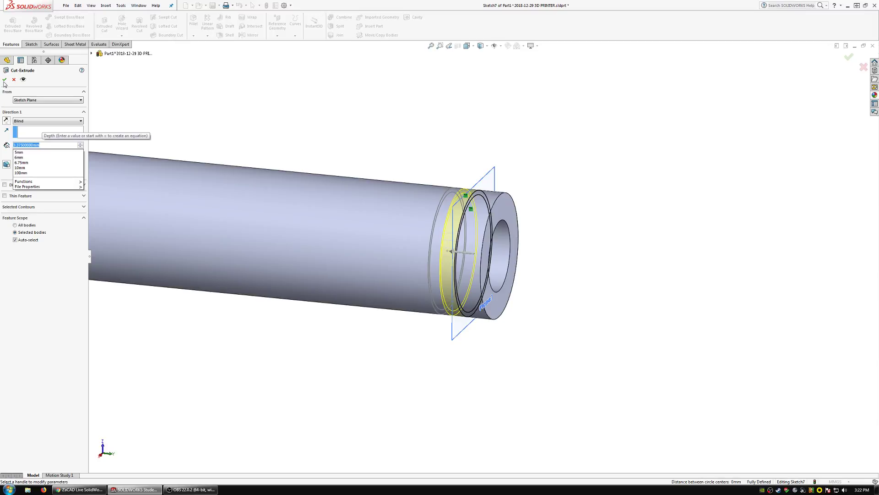
{"action": "left_click", "coordinate": [5, 80]}
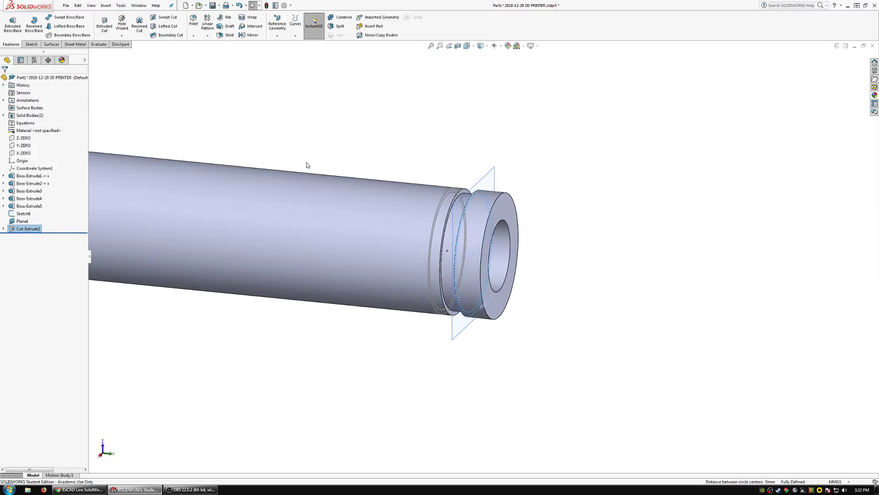
Rename Sketch6 as cutsketch and hide both that sketch and the offset plane.
{"action": "left_click", "coordinate": [24, 214]}
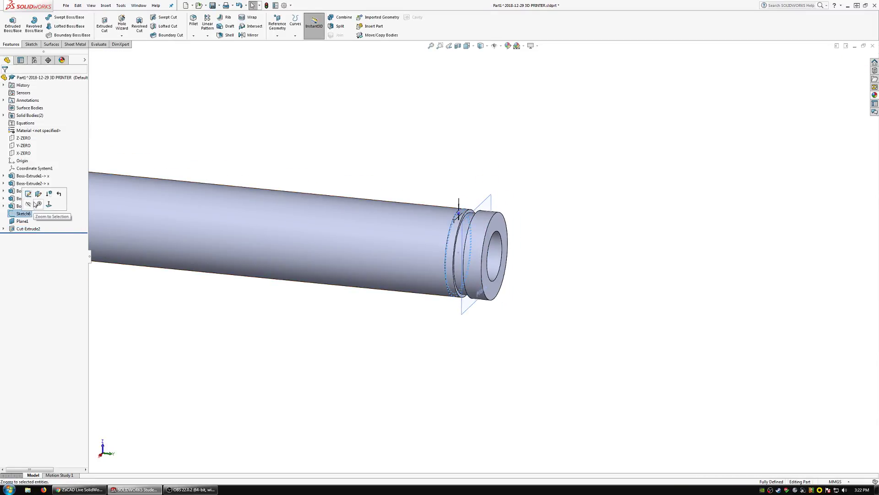
{"action": "left_click", "coordinate": [27, 214]}
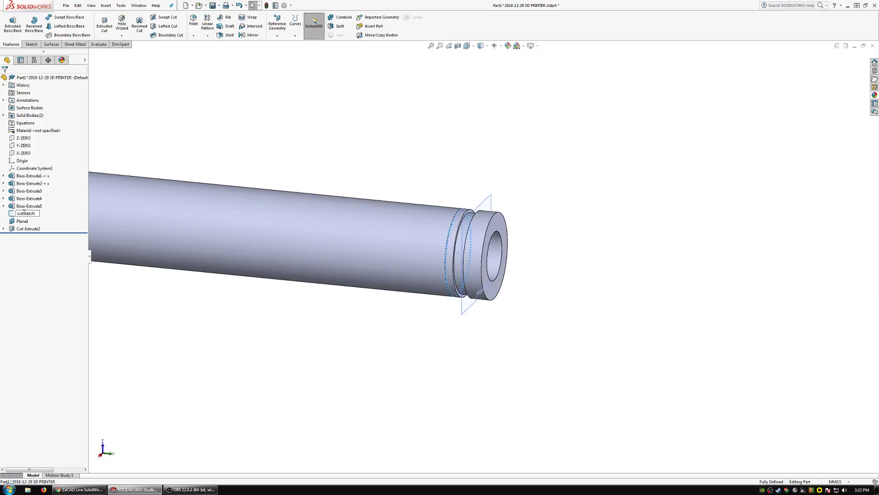
{"action": "left_click", "coordinate": [25, 221]}
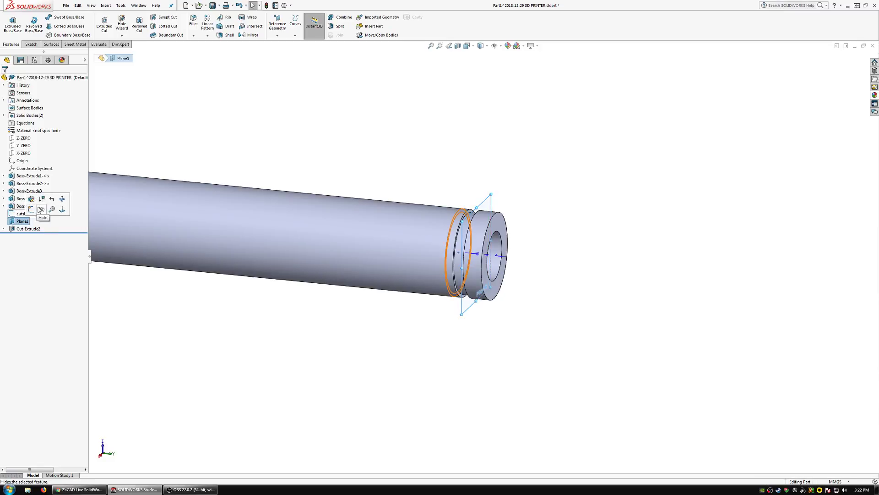
{"action": "left_click", "coordinate": [31, 210]}
{"action": "left_click", "coordinate": [25, 213]}
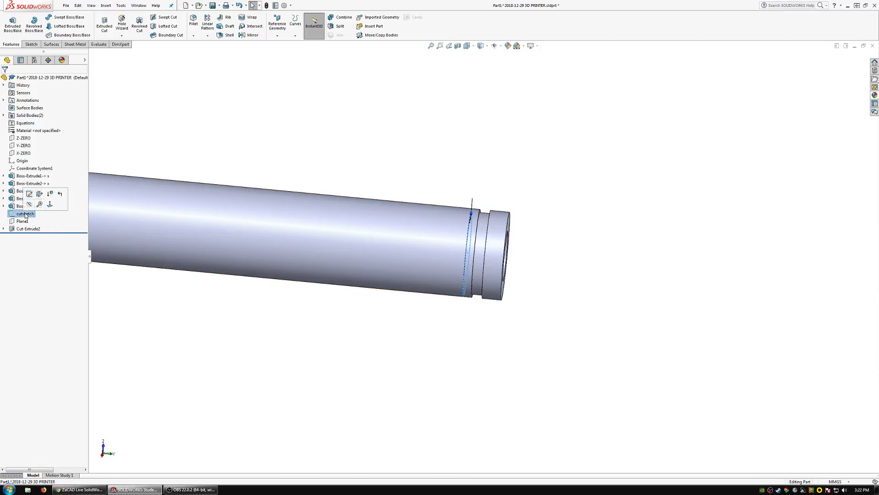
{"action": "left_click", "coordinate": [36, 204]}
Combine the end collar body and the main shaft body into a single solid.
{"action": "middle_click_drag", "start_coordinate": [403, 214], "coordinate": [383, 278]}
{"action": "scroll", "coordinate": [442, 243], "scroll_direction": "up", "scroll_amount": 4}
{"action": "scroll", "coordinate": [476, 250], "scroll_direction": "down", "scroll_amount": 6}
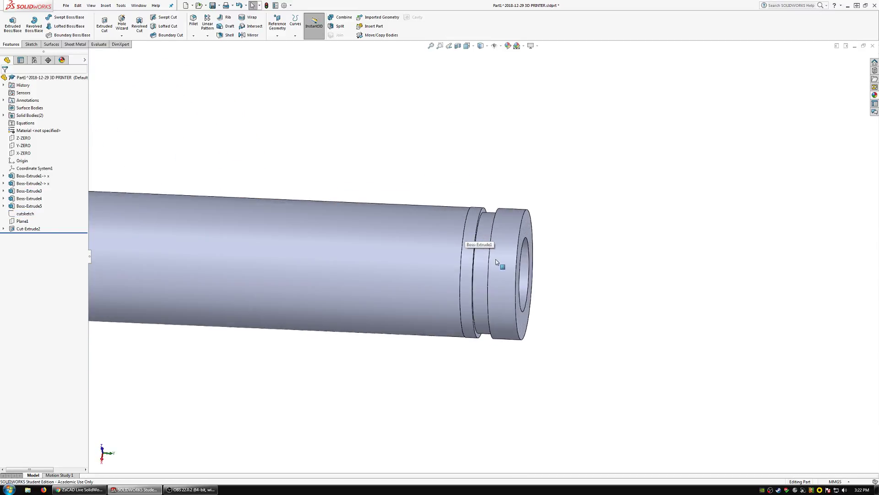
{"action": "scroll", "coordinate": [464, 255], "scroll_direction": "down", "scroll_amount": 3}
{"action": "middle_click_drag", "start_coordinate": [464, 254], "coordinate": [347, 145]}
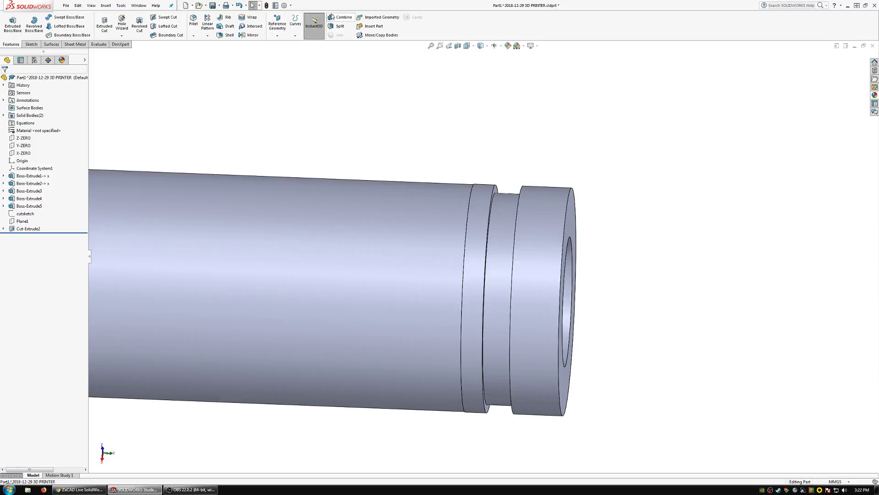
{"action": "left_click", "coordinate": [341, 17]}
{"action": "left_click", "coordinate": [520, 230]}
{"action": "left_click", "coordinate": [409, 236]}
{"action": "left_click", "coordinate": [4, 79]}
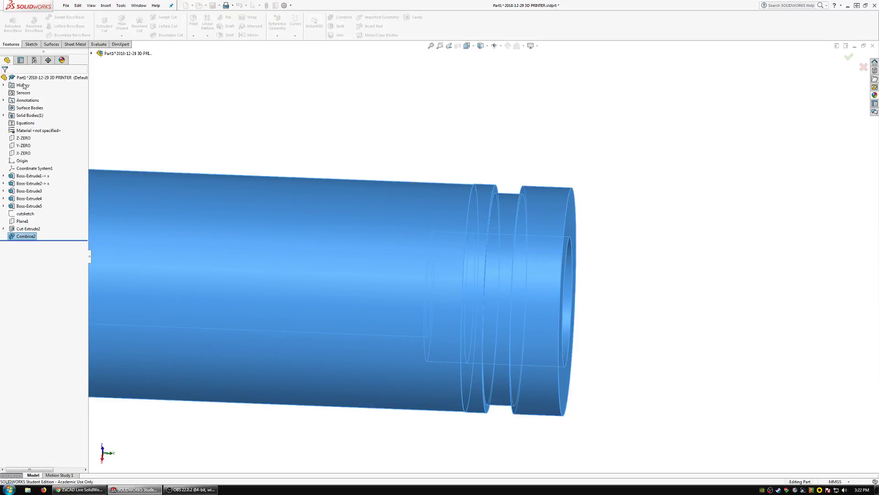
Create a reference axis from the cylindrical face of the bore in the shaft's grooved end.
{"action": "scroll", "coordinate": [494, 278], "scroll_direction": "up", "scroll_amount": 3}
{"action": "middle_click_drag", "start_coordinate": [424, 271], "coordinate": [476, 293]}
{"action": "left_click", "coordinate": [460, 275]}
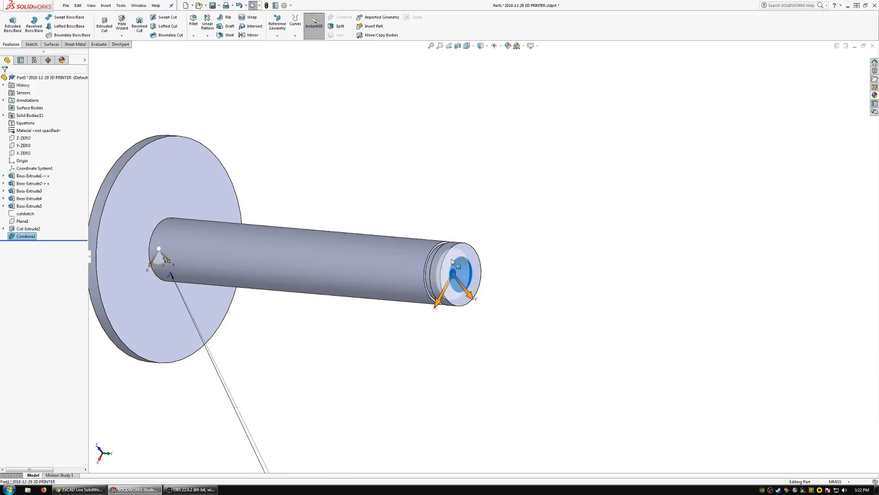
{"action": "left_click", "coordinate": [277, 35]}
{"action": "left_click", "coordinate": [283, 52]}
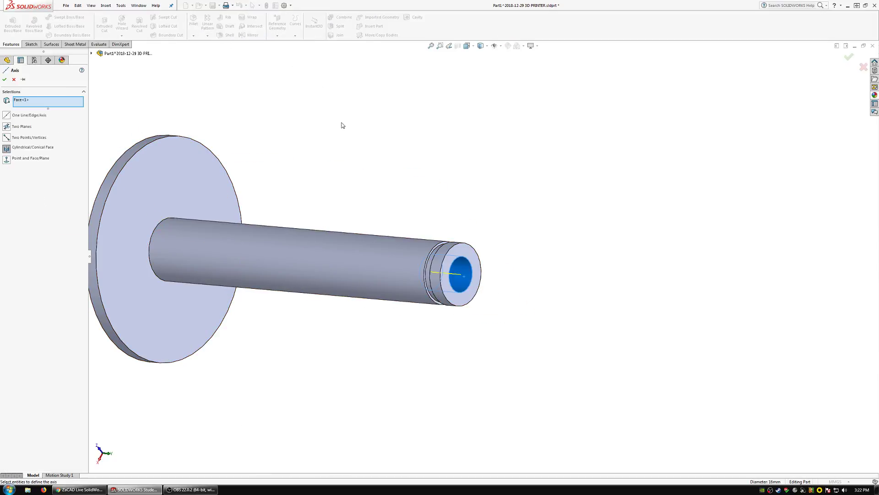
{"action": "key", "text": "Return"}
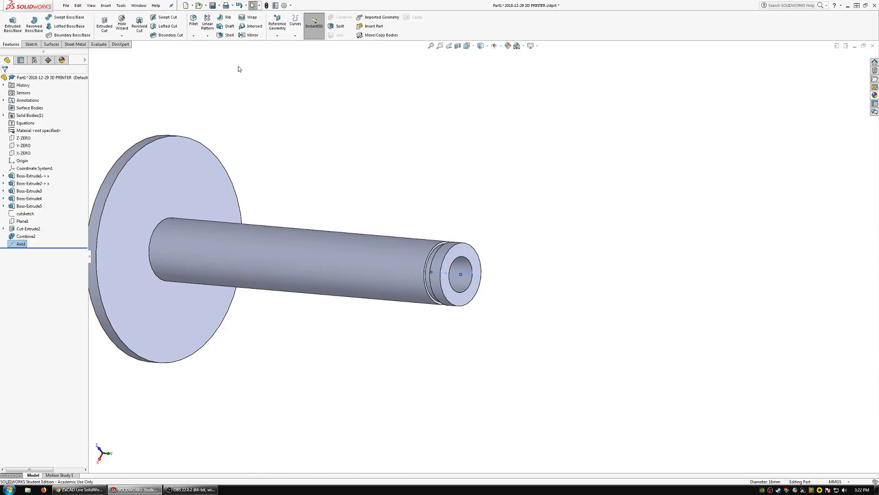
Create a reference plane coincident with the bore's axis and perpendicular to the X-ZERO plane.
{"action": "left_click", "coordinate": [277, 35]}
{"action": "left_click", "coordinate": [283, 43]}
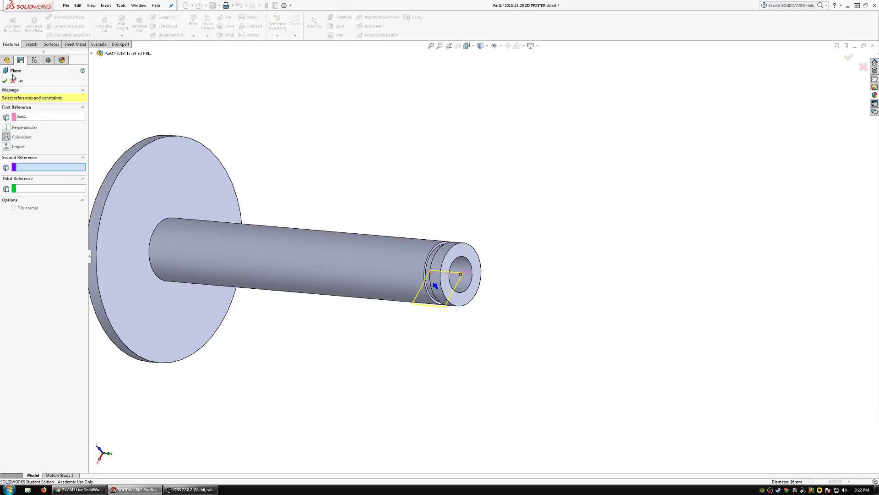
{"action": "left_click", "coordinate": [91, 54]}
{"action": "left_click", "coordinate": [119, 122]}
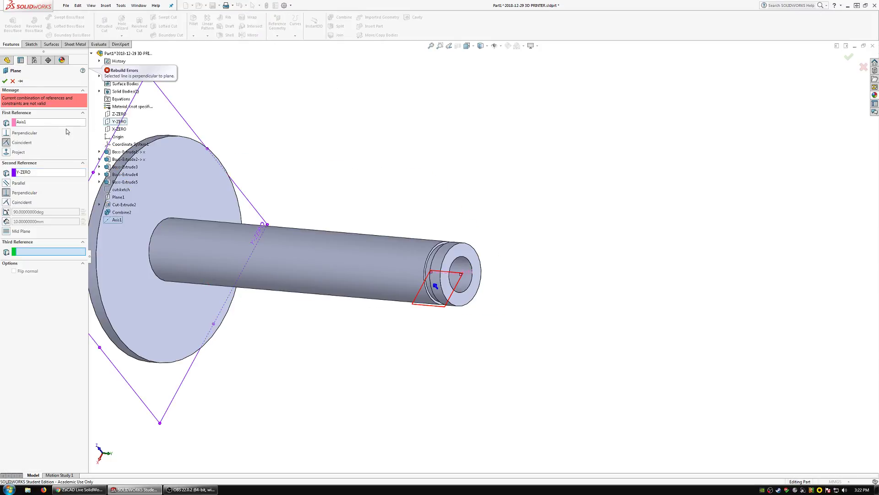
{"action": "left_click", "coordinate": [29, 172]}
{"action": "left_click", "coordinate": [123, 130]}
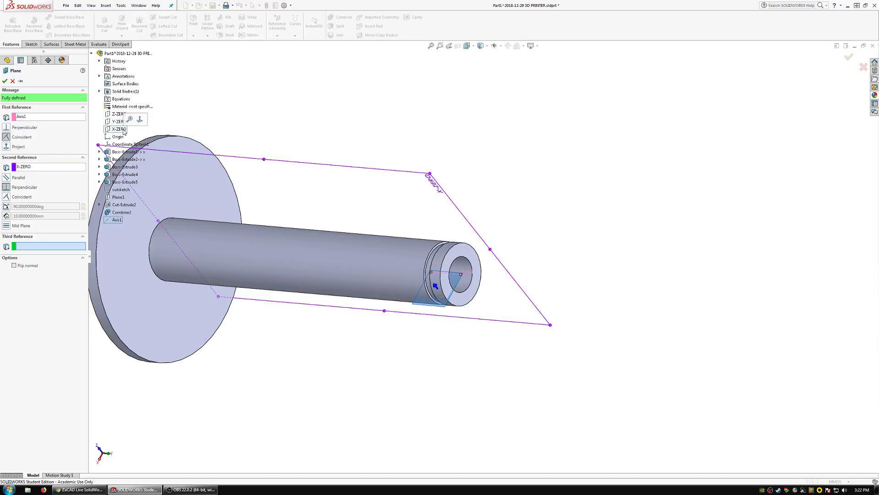
{"action": "left_click", "coordinate": [4, 81]}
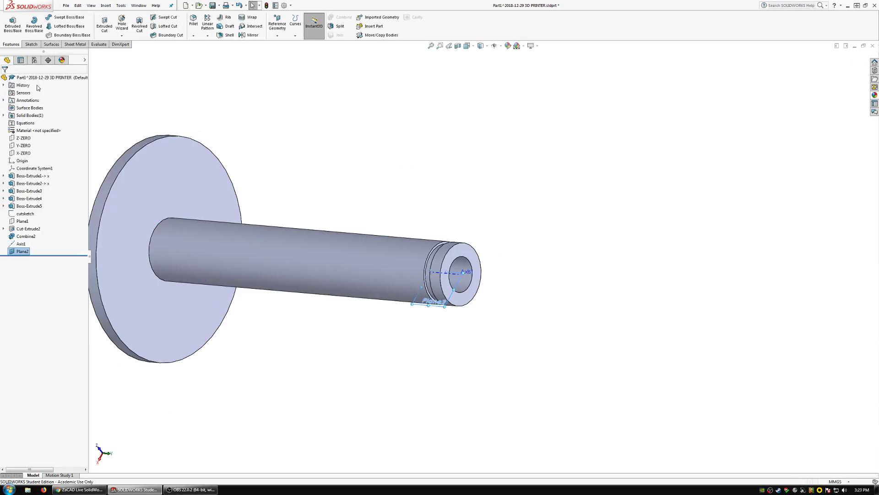
Start a sketch on the new axis plane and generate intersection curves from the combined solid body.
{"action": "left_click", "coordinate": [31, 44]}
{"action": "left_click", "coordinate": [9, 23]}
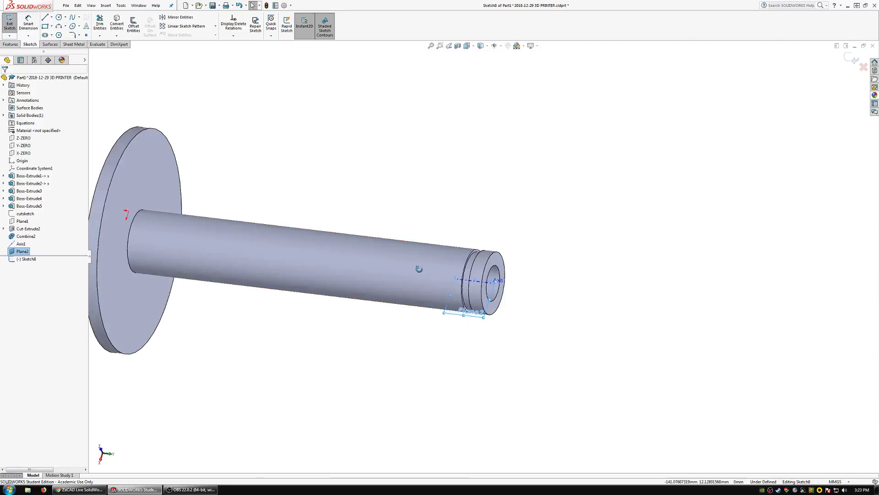
{"action": "mouse_move", "coordinate": [422, 309]}
{"action": "middle_mouse_down"}
{"action": "mouse_move", "coordinate": [395, 310]}
{"action": "mouse_move", "coordinate": [412, 308]}
{"action": "middle_mouse_up"}
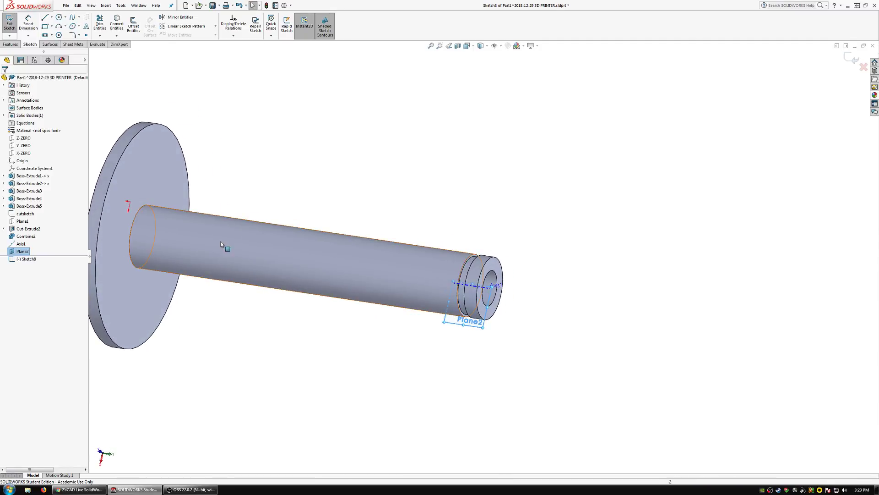
{"action": "left_click", "coordinate": [3, 115]}
{"action": "left_click", "coordinate": [33, 123]}
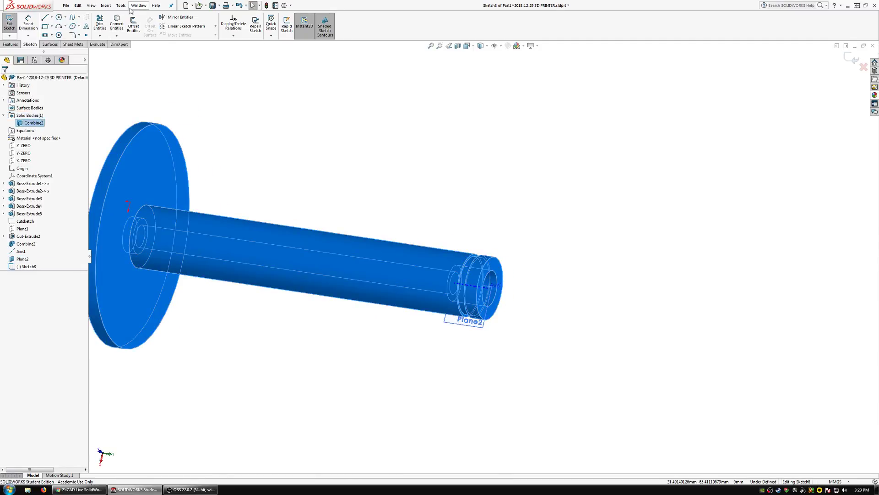
{"action": "left_click", "coordinate": [117, 36]}
{"action": "left_click", "coordinate": [128, 52]}
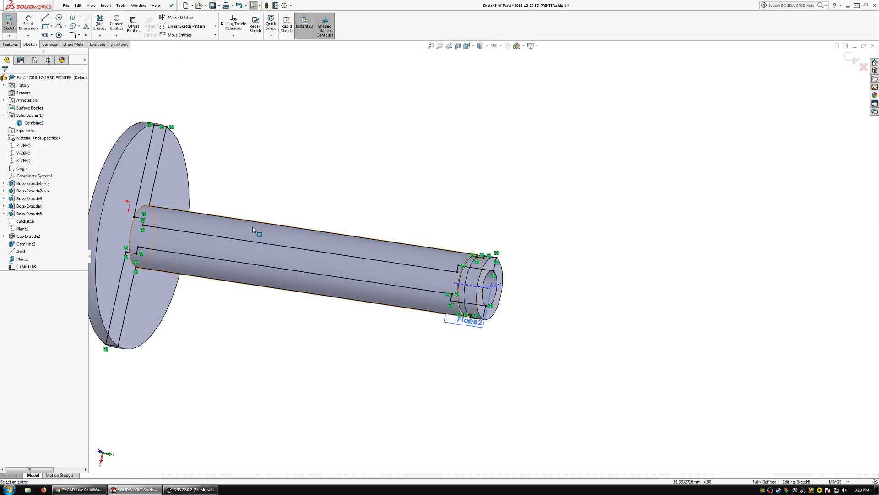
Hide the combined body and delete the section outline on the upper side of the axis.
{"action": "left_click", "coordinate": [38, 123]}
{"action": "left_click", "coordinate": [41, 114]}
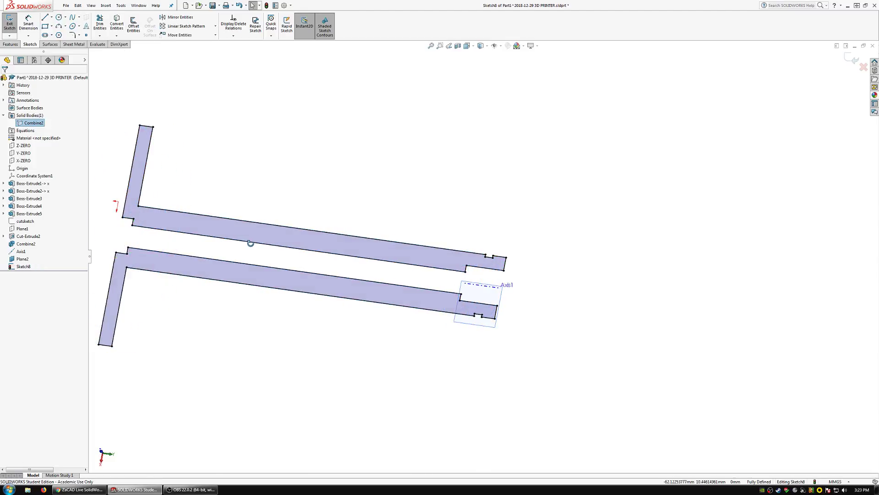
{"action": "mouse_move", "coordinate": [545, 285]}
{"action": "left_mouse_down"}
{"action": "mouse_move", "coordinate": [463, 282]}
{"action": "mouse_move", "coordinate": [111, 215]}
{"action": "mouse_move", "coordinate": [128, 87]}
{"action": "mouse_move", "coordinate": [563, 152]}
{"action": "left_mouse_up"}
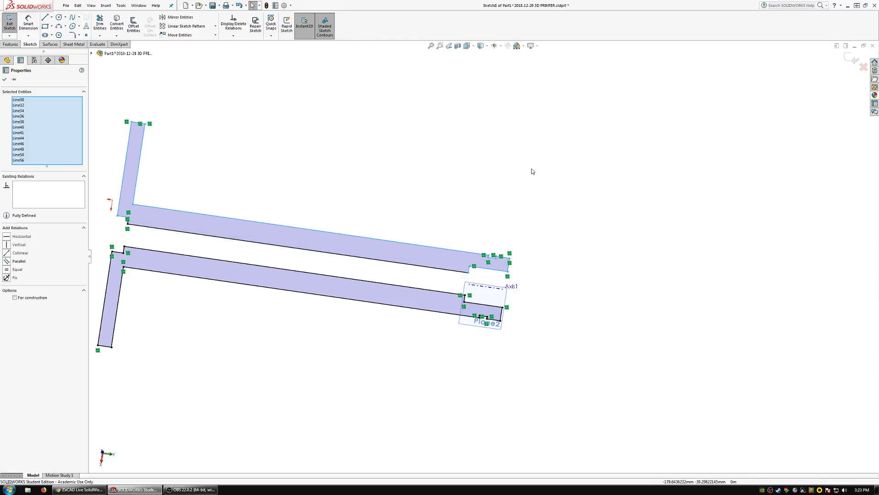
{"action": "key", "text": "Delete"}
{"action": "left_click", "coordinate": [191, 234]}
{"action": "key", "text": "Delete"}
{"action": "left_click_drag", "start_coordinate": [138, 237], "coordinate": [205, 187]}
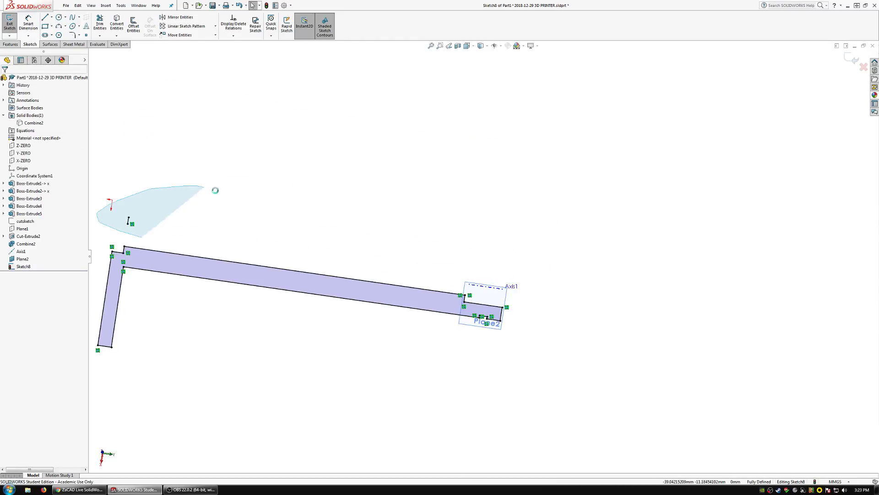
{"action": "key", "text": "Delete"}
Draw a line across the groove's open side, joining its two outer corners into a closed rectangle.
{"action": "mouse_move", "coordinate": [386, 294]}
{"action": "middle_mouse_down"}
{"action": "mouse_move", "coordinate": [388, 326]}
{"action": "mouse_move", "coordinate": [361, 287]}
{"action": "mouse_move", "coordinate": [398, 297]}
{"action": "middle_mouse_up"}
{"action": "scroll", "coordinate": [479, 296], "scroll_direction": "down", "scroll_amount": 5}
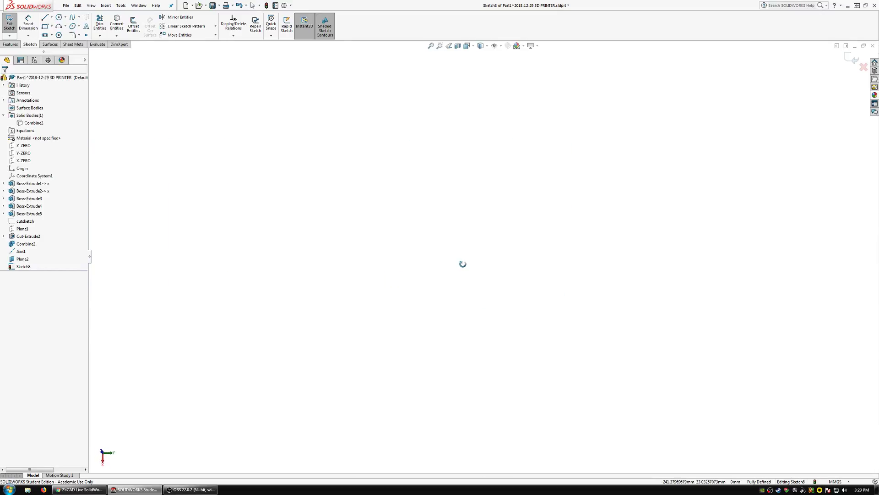
{"action": "key", "text": "f"}
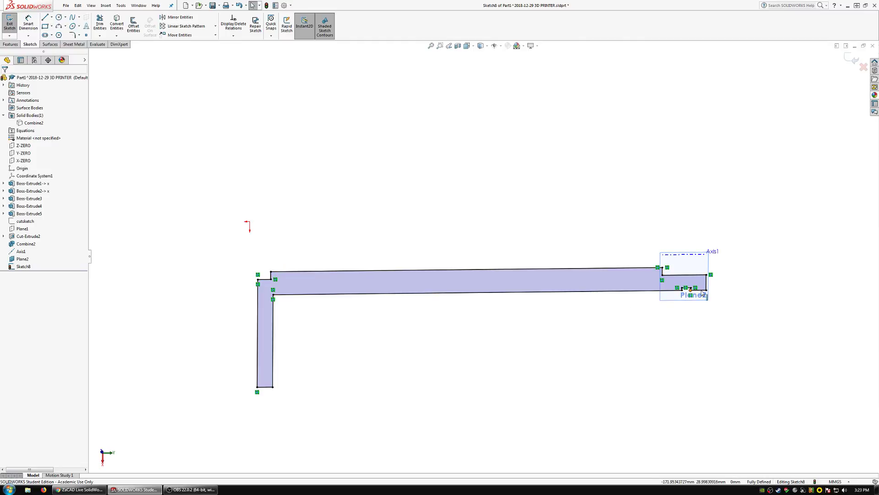
{"action": "scroll", "coordinate": [701, 291], "scroll_direction": "down", "scroll_amount": 8}
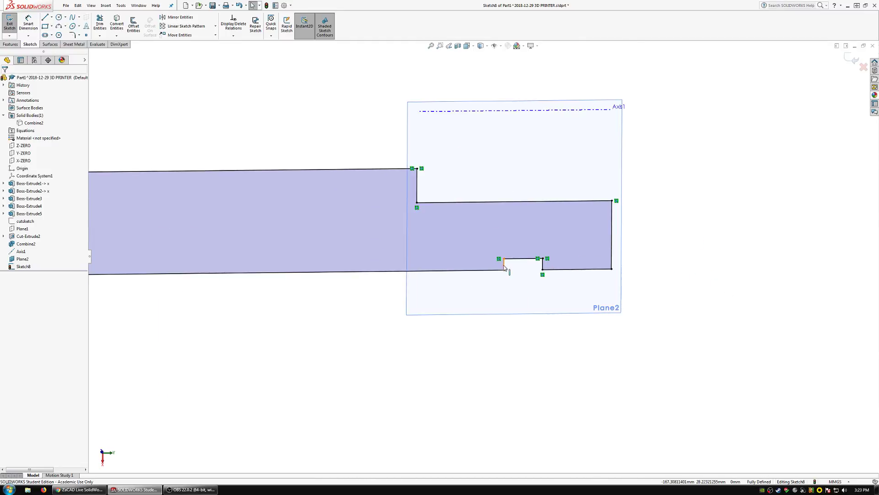
{"action": "left_click", "coordinate": [46, 18]}
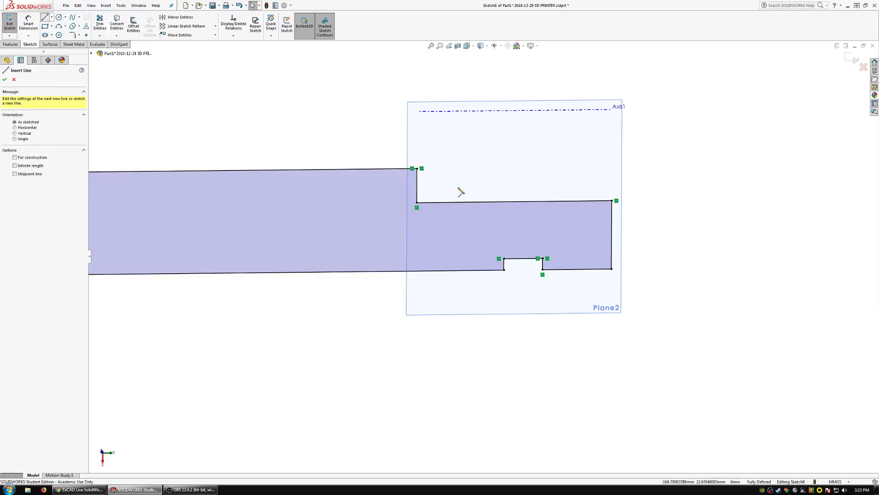
{"action": "left_click", "coordinate": [504, 270]}
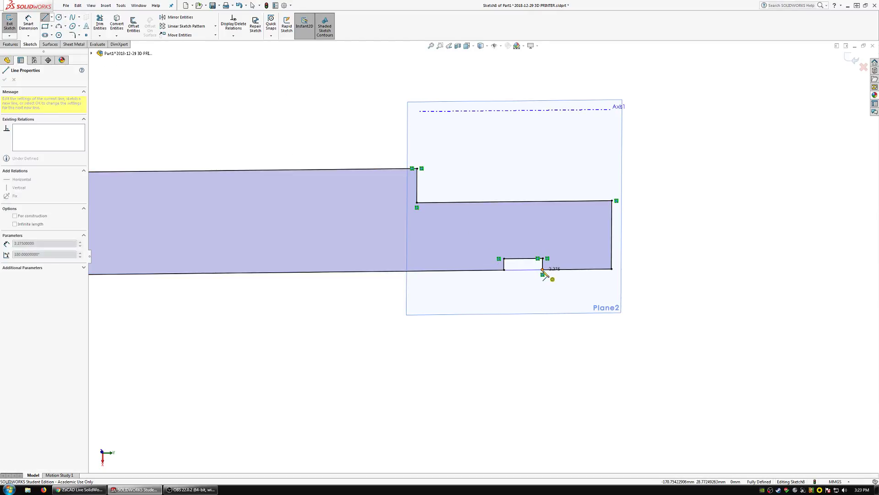
{"action": "left_click", "coordinate": [543, 270]}
{"action": "key", "text": "Escape"}
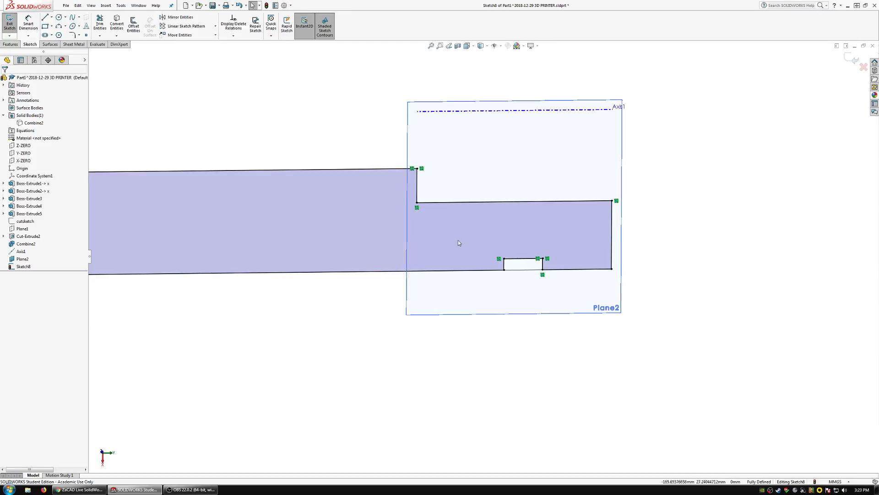
{"action": "left_click", "coordinate": [45, 17]}
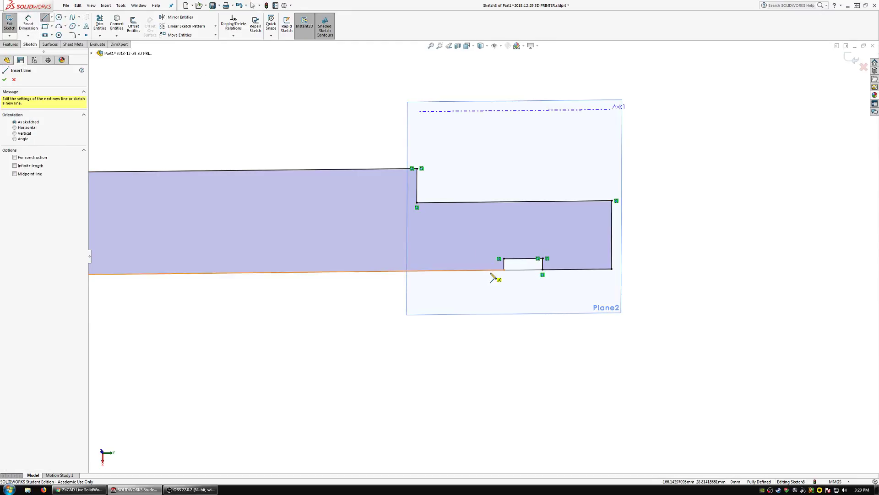
{"action": "key", "text": "Escape"}
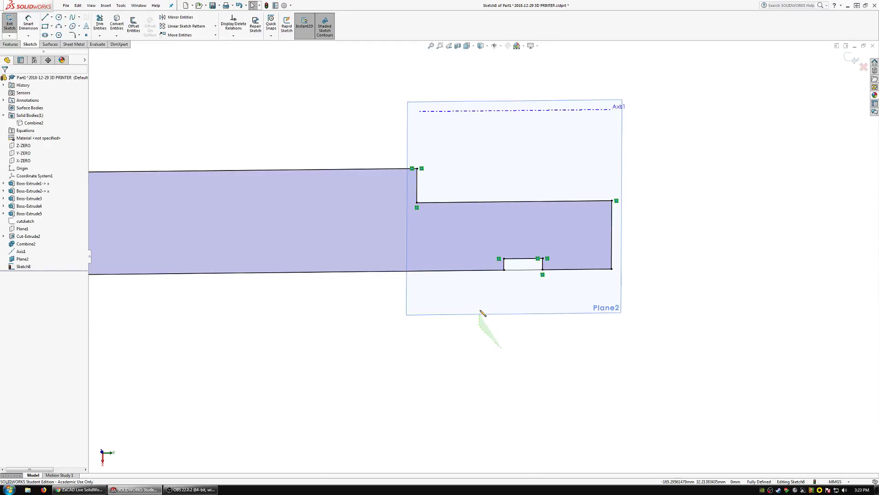
{"action": "mouse_move", "coordinate": [483, 313]}
{"action": "left_mouse_down"}
{"action": "mouse_move", "coordinate": [581, 257]}
{"action": "mouse_move", "coordinate": [573, 284]}
{"action": "left_mouse_up"}
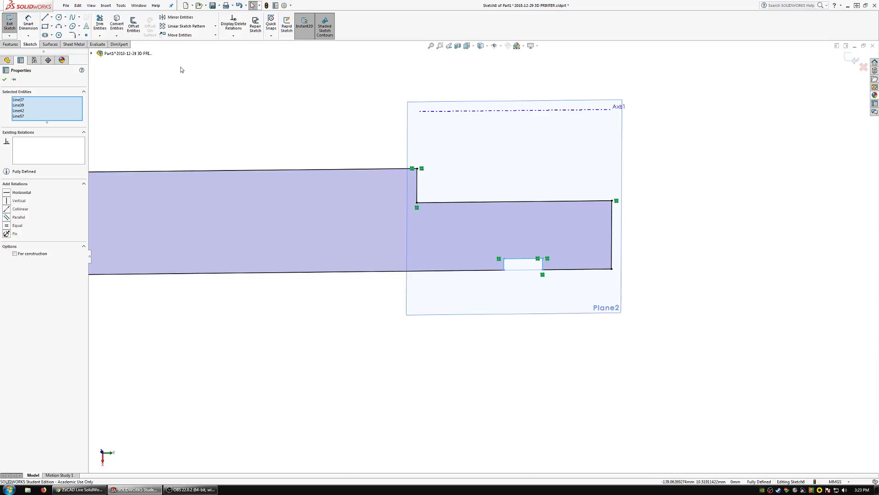
{"action": "left_click", "coordinate": [183, 27]}
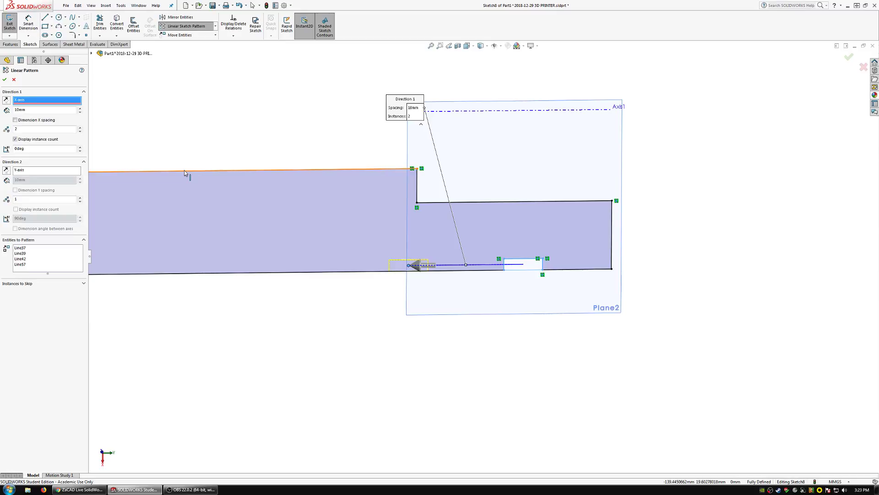
{"action": "scroll", "coordinate": [184, 170], "scroll_direction": "up", "scroll_amount": 5}
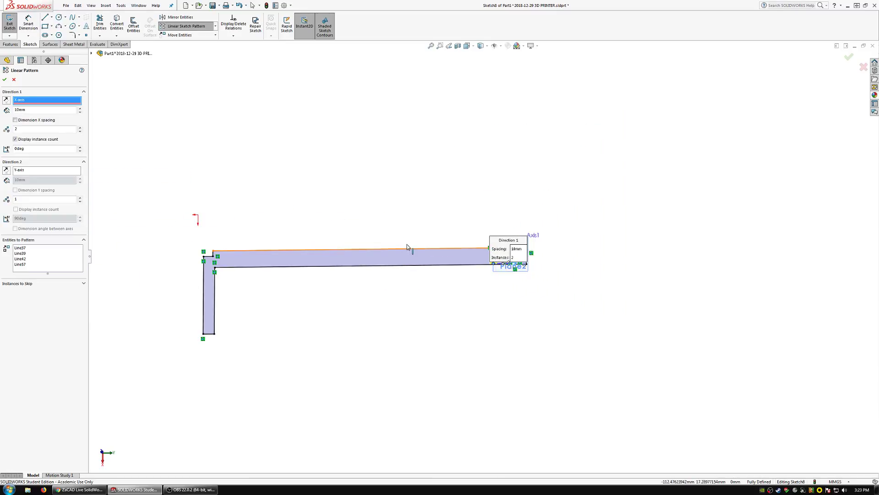
{"action": "scroll", "coordinate": [412, 249], "scroll_direction": "down", "scroll_amount": 4}
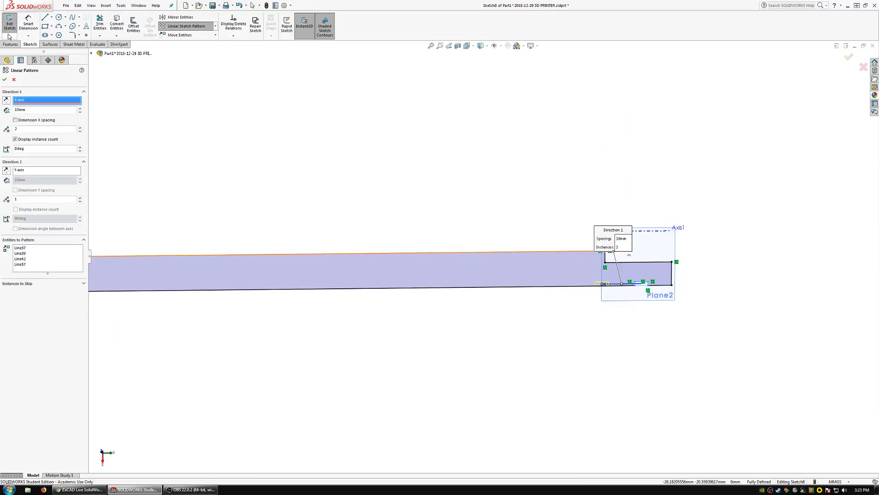
Exit the section sketch and show the combined solid body again.
{"action": "left_click", "coordinate": [10, 36]}
{"action": "scroll", "coordinate": [458, 243], "scroll_direction": "up", "scroll_amount": 3}
{"action": "scroll", "coordinate": [390, 228], "scroll_direction": "down", "scroll_amount": 3}
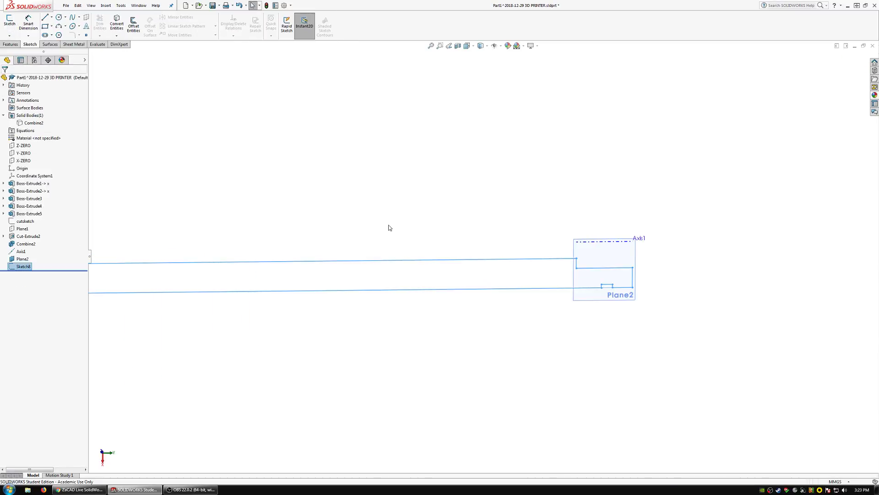
{"action": "scroll", "coordinate": [302, 206], "scroll_direction": "up", "scroll_amount": 2}
{"action": "left_click", "coordinate": [31, 123]}
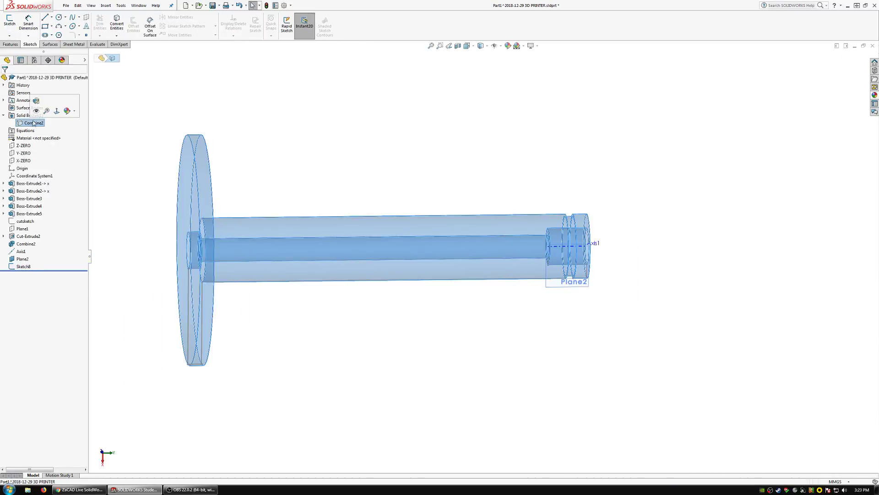
{"action": "left_click", "coordinate": [36, 112]}
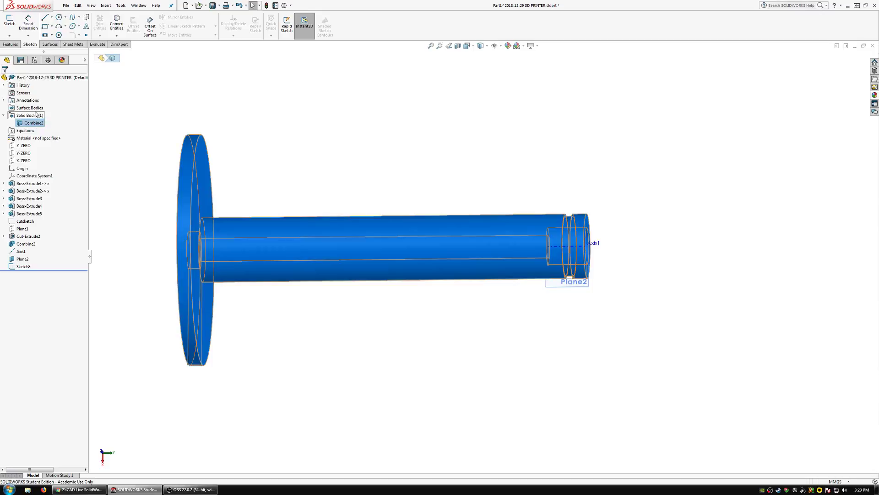
{"action": "middle_click_drag", "start_coordinate": [220, 212], "coordinate": [198, 201]}
Start a new sketch on Plane2 and draw a closed four-sided profile about 82 mm long above the shaft.
{"action": "left_click", "coordinate": [22, 259]}
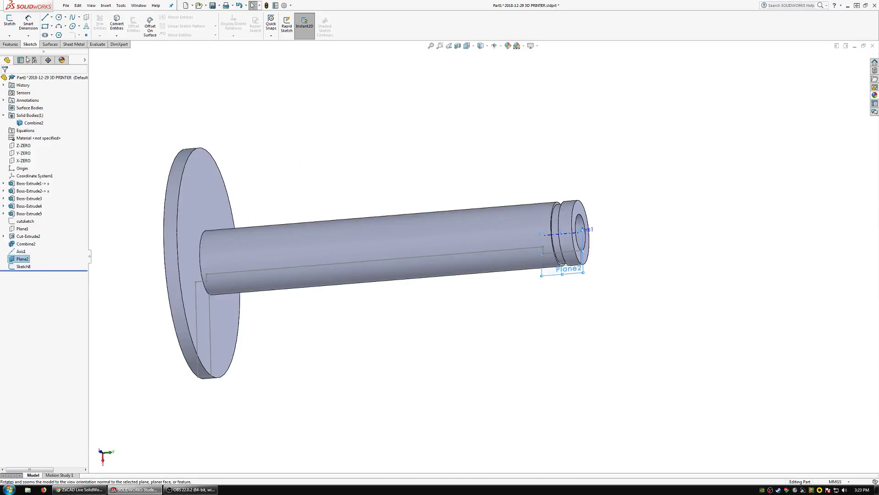
{"action": "left_click", "coordinate": [12, 27]}
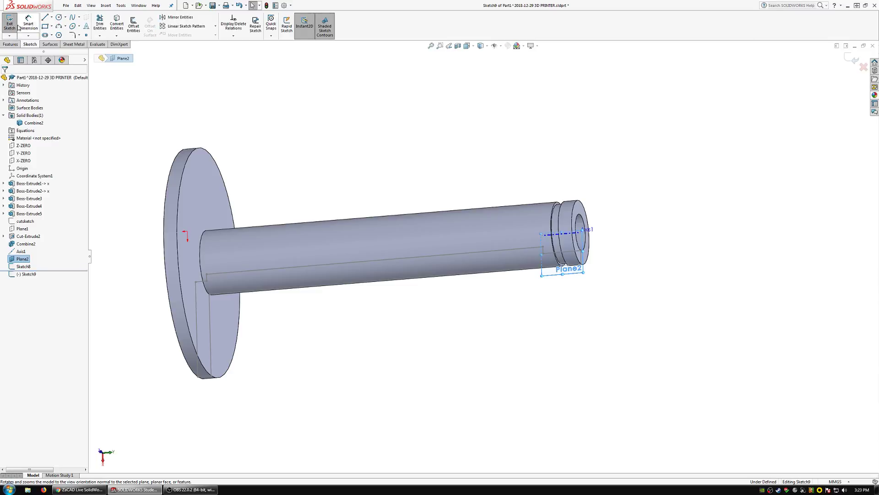
{"action": "left_click", "coordinate": [44, 18]}
{"action": "left_click", "coordinate": [272, 199]}
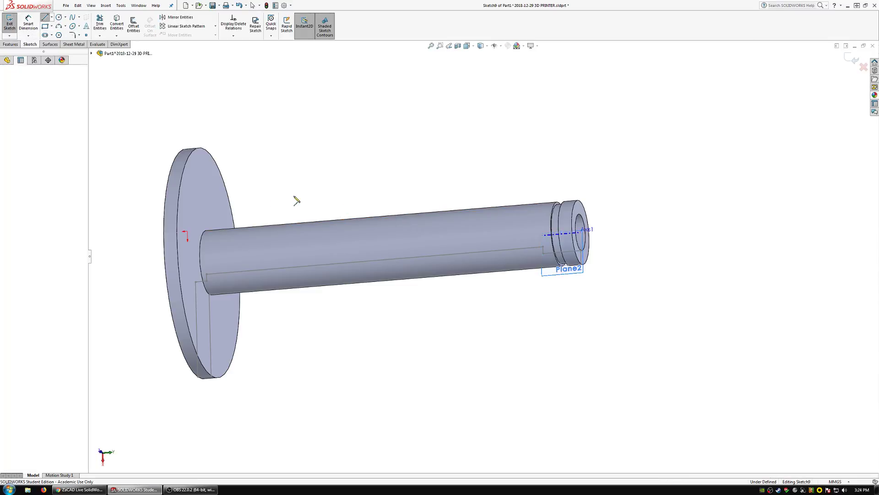
{"action": "left_click", "coordinate": [454, 186]}
{"action": "left_click", "coordinate": [454, 147]}
{"action": "left_click", "coordinate": [282, 157]}
{"action": "left_click", "coordinate": [272, 199]}
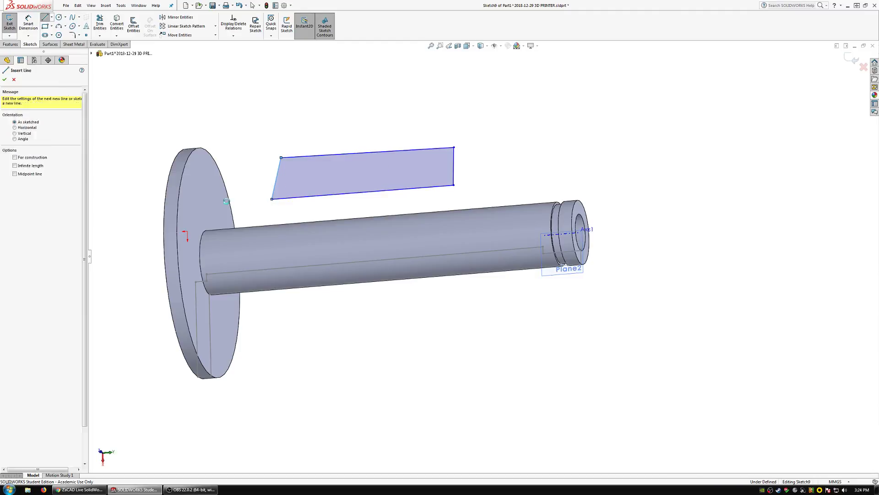
{"action": "key", "text": "Escape"}
Make the profile's short side nearest the flange collinear with the edge of the flange's shaft-side face.
{"action": "left_click", "coordinate": [207, 191]}
{"action": "left_click", "coordinate": [277, 182], "text": "ctrl"}
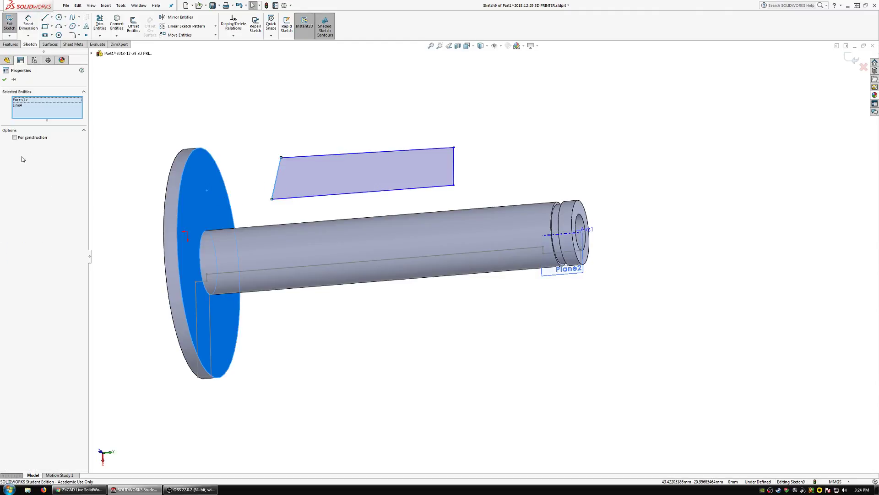
{"action": "left_click", "coordinate": [183, 174]}
{"action": "left_click", "coordinate": [276, 181], "text": "ctrl"}
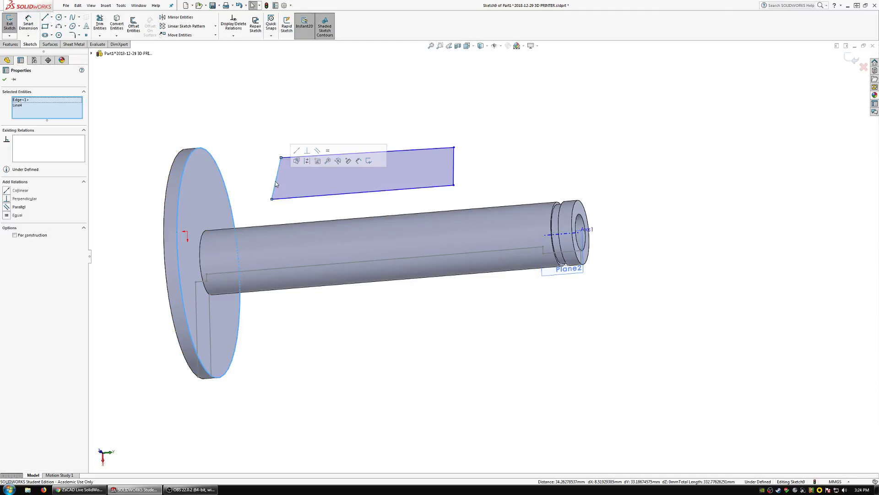
{"action": "left_click", "coordinate": [297, 151]}
Make the profile's two long sides parallel and equal in length.
{"action": "left_click", "coordinate": [242, 152]}
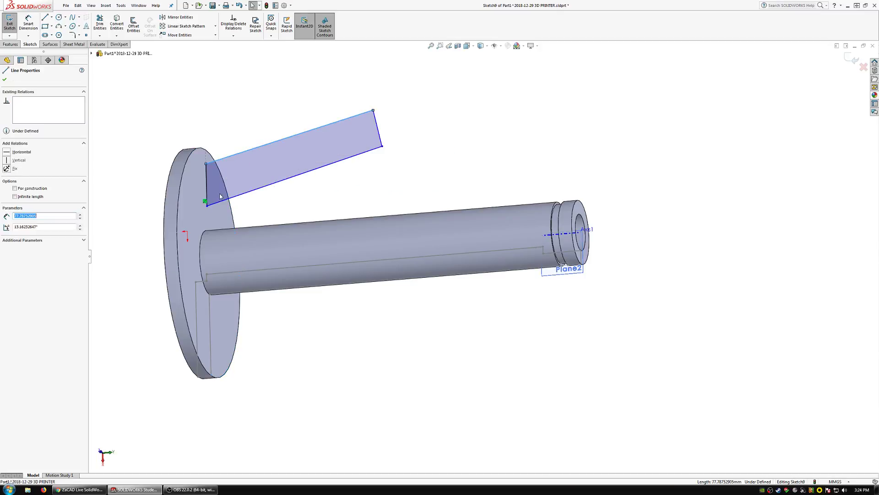
{"action": "left_click", "coordinate": [215, 203], "text": "ctrl"}
{"action": "left_click", "coordinate": [276, 175]}
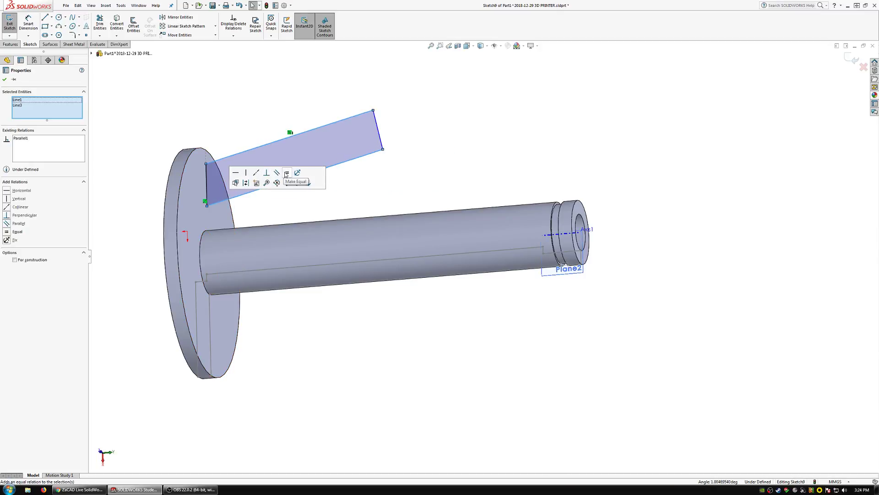
{"action": "left_click", "coordinate": [287, 174]}
{"action": "left_click", "coordinate": [376, 152]}
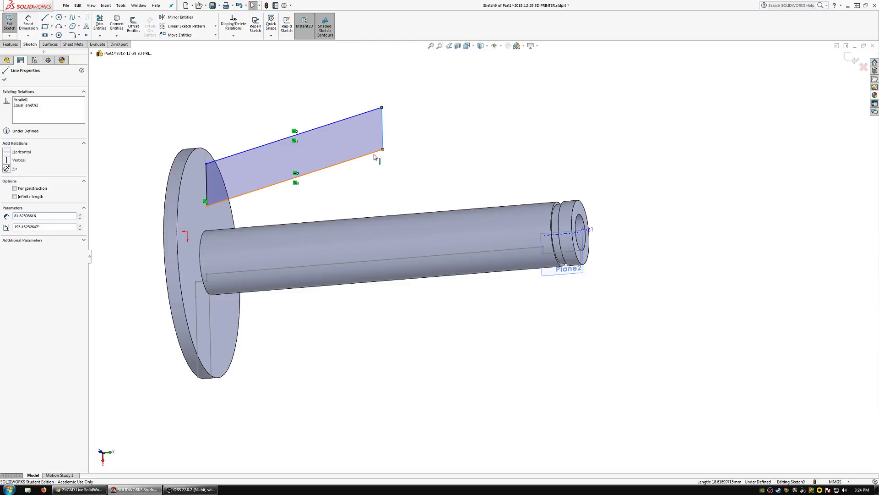
Make the profile's short side farthest from the flange perpendicular to its lower long side.
{"action": "left_click", "coordinate": [382, 134], "text": "ctrl"}
{"action": "left_click", "coordinate": [424, 123]}
{"action": "left_click", "coordinate": [394, 177]}
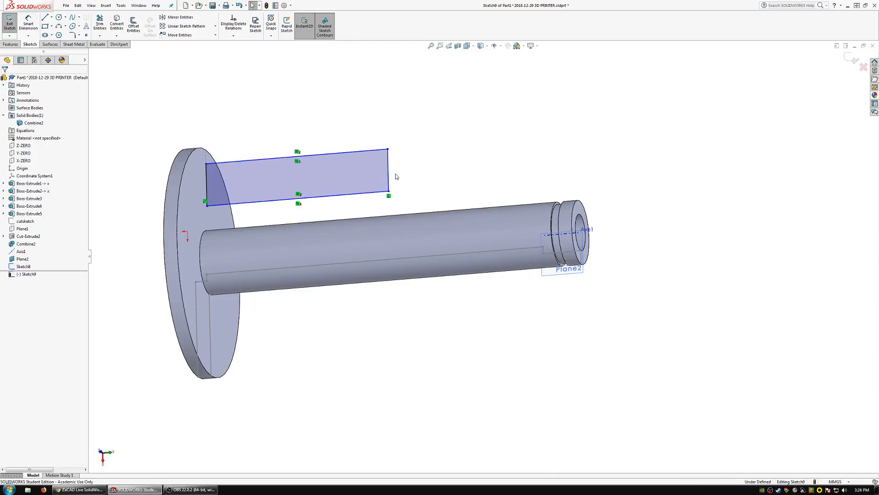
Stretch the profile taller and attach its upper corner nearest the flange to the flange's circular edge with a pierce relation.
{"action": "left_click_drag", "start_coordinate": [387, 149], "coordinate": [371, 122]}
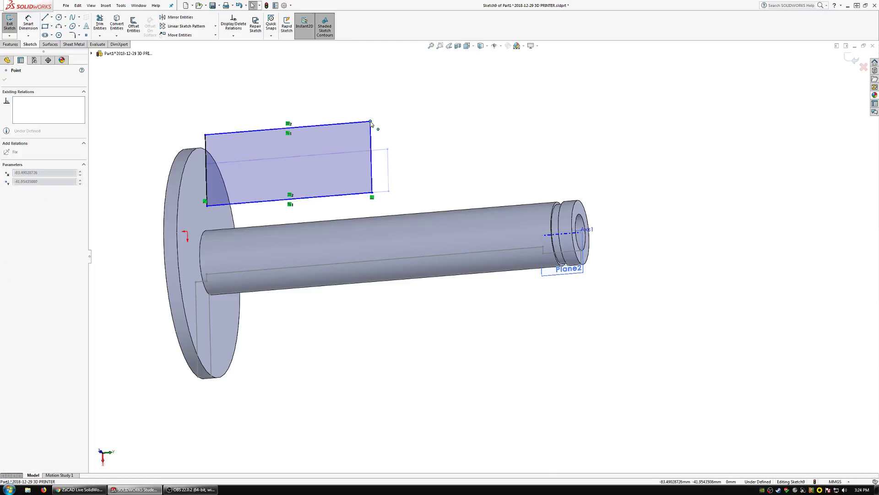
{"action": "left_click", "coordinate": [200, 148]}
{"action": "left_click", "coordinate": [205, 135], "text": "ctrl"}
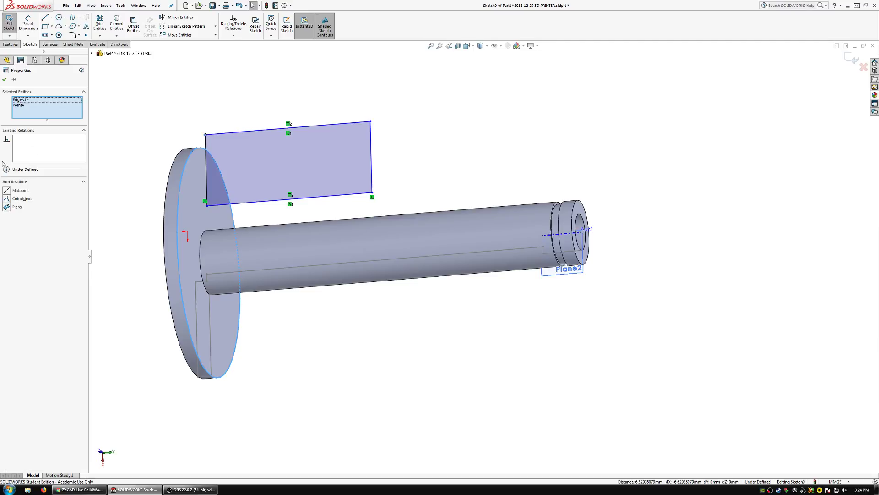
{"action": "left_click", "coordinate": [17, 206]}
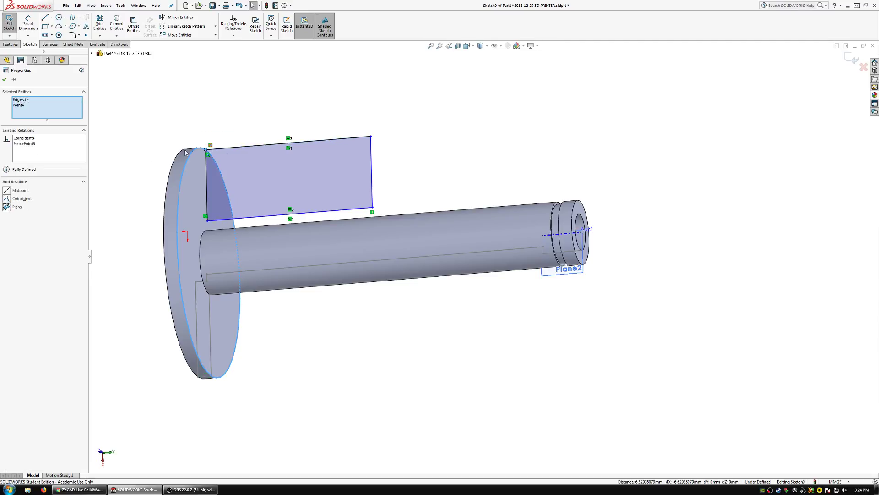
Shrink the profile's height and make its lower side equal to the side on the flange to form a square.
{"action": "left_click_drag", "start_coordinate": [208, 219], "coordinate": [211, 171]}
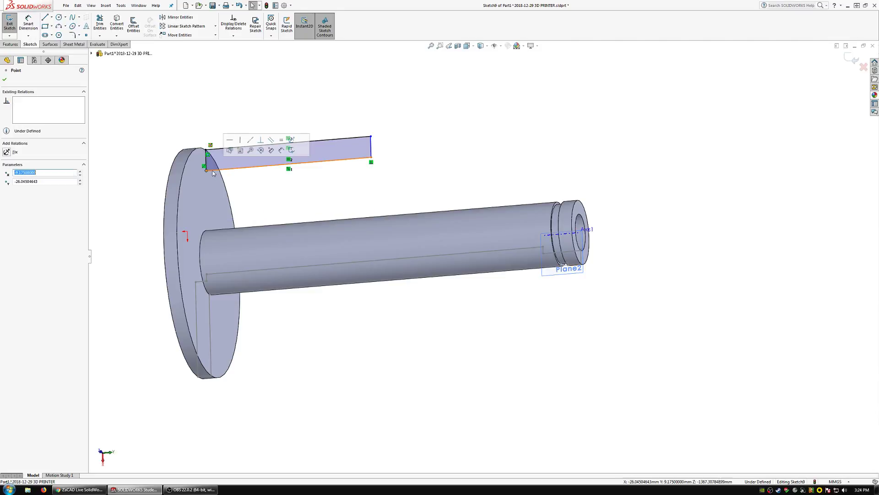
{"action": "left_click", "coordinate": [219, 169]}
{"action": "left_click", "coordinate": [206, 159], "text": "ctrl"}
{"action": "left_click", "coordinate": [17, 231]}
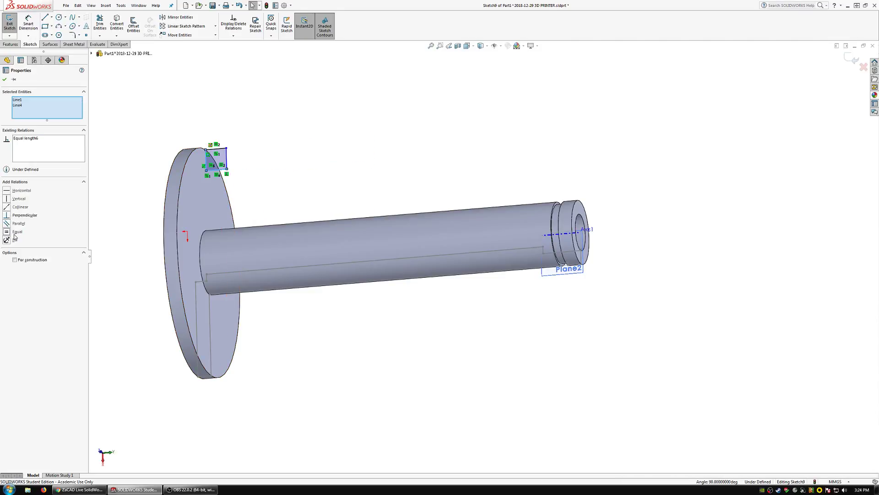
{"action": "left_click", "coordinate": [102, 80]}
Dimension the square profile's side to 10 mm.
{"action": "left_click", "coordinate": [28, 24]}
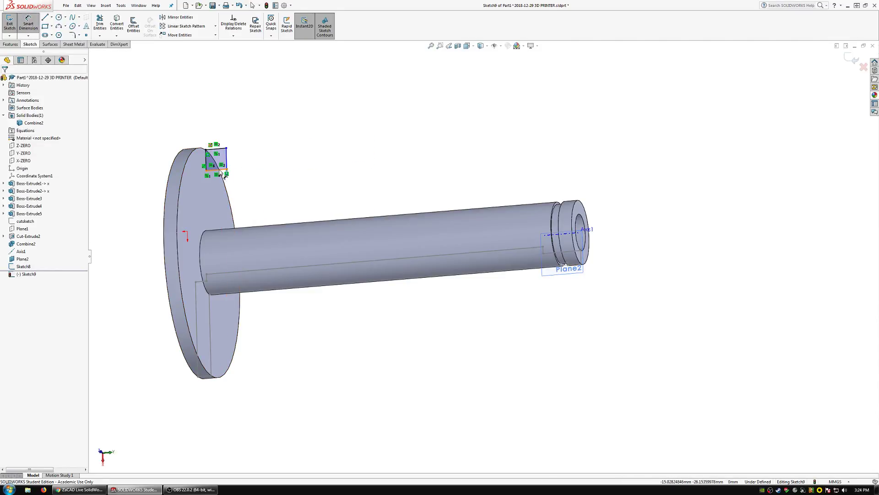
{"action": "left_click", "coordinate": [217, 149]}
{"action": "left_click", "coordinate": [277, 133]}
{"action": "type", "text": "10"}
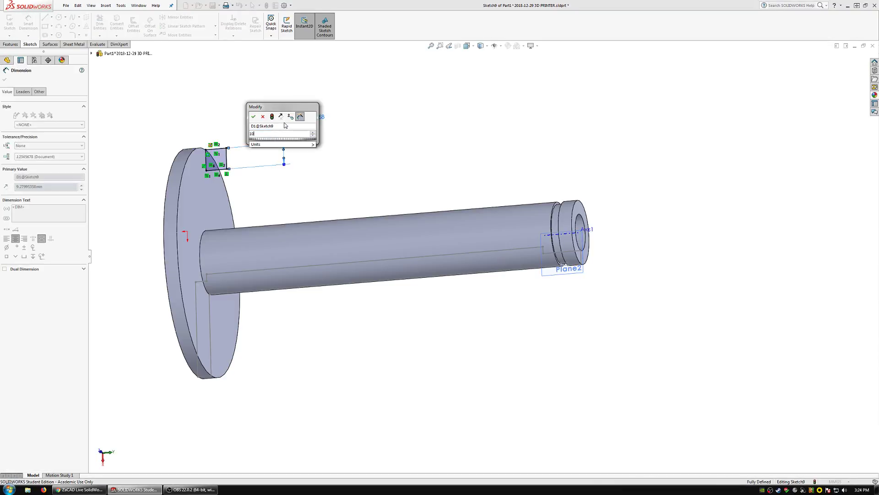
{"action": "key", "text": "Return"}
{"action": "key", "text": "Escape"}
Extrude the square profile with a blind depth of 3.375 mm as a separate body, without merging the result.
{"action": "left_click", "coordinate": [11, 43]}
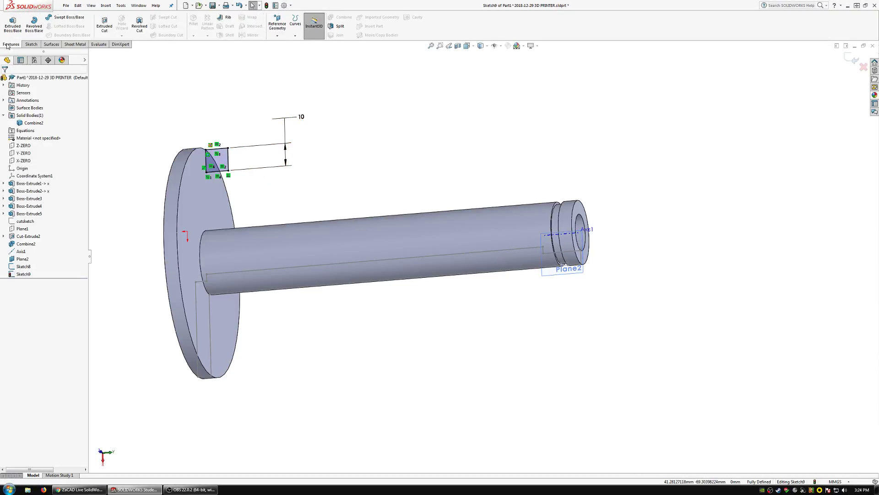
{"action": "left_click", "coordinate": [12, 25]}
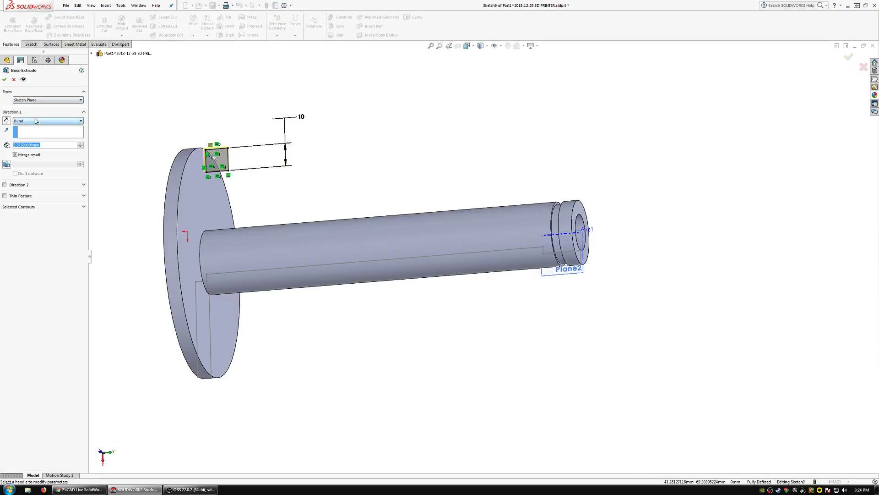
{"action": "left_click", "coordinate": [5, 79]}
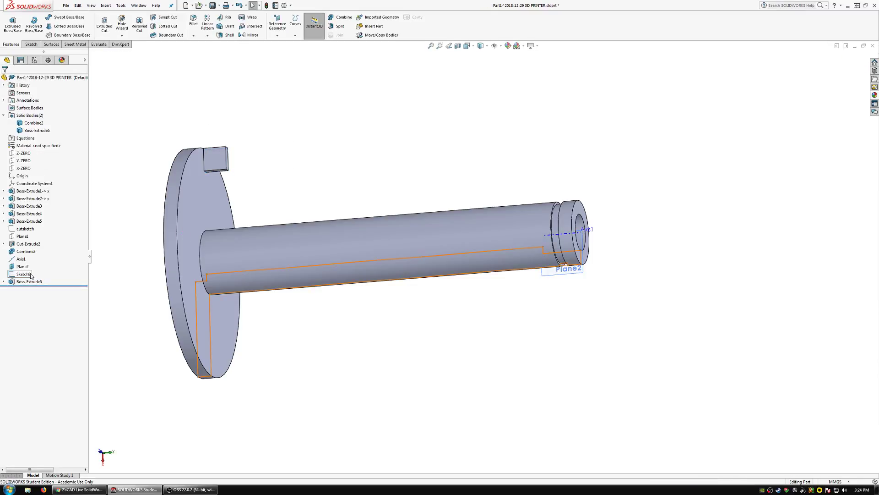
Move the section sketch Sketch8 after the new block extrusion in the feature order and open it for editing.
{"action": "left_click_drag", "start_coordinate": [30, 275], "coordinate": [28, 282]}
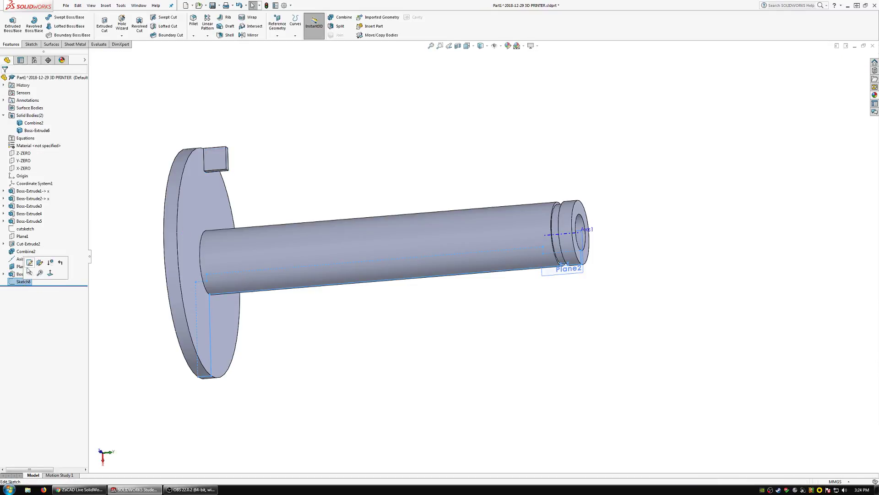
{"action": "left_click", "coordinate": [30, 262]}
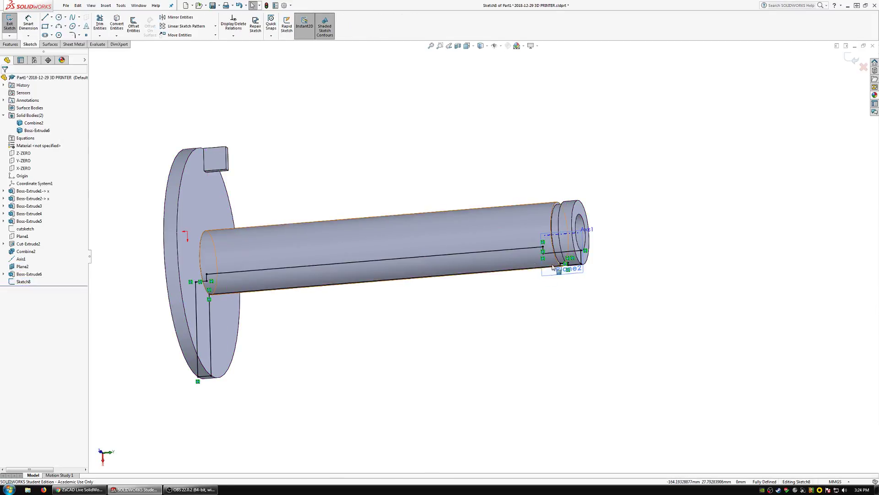
Start a linear sketch pattern of the groove's four lines along the block's lower edge, with the direction reversed towards the flange.
{"action": "scroll", "coordinate": [560, 264], "scroll_direction": "down", "scroll_amount": 10}
{"action": "mouse_move", "coordinate": [536, 297]}
{"action": "left_mouse_down"}
{"action": "mouse_move", "coordinate": [603, 239]}
{"action": "mouse_move", "coordinate": [590, 269]}
{"action": "left_mouse_up"}
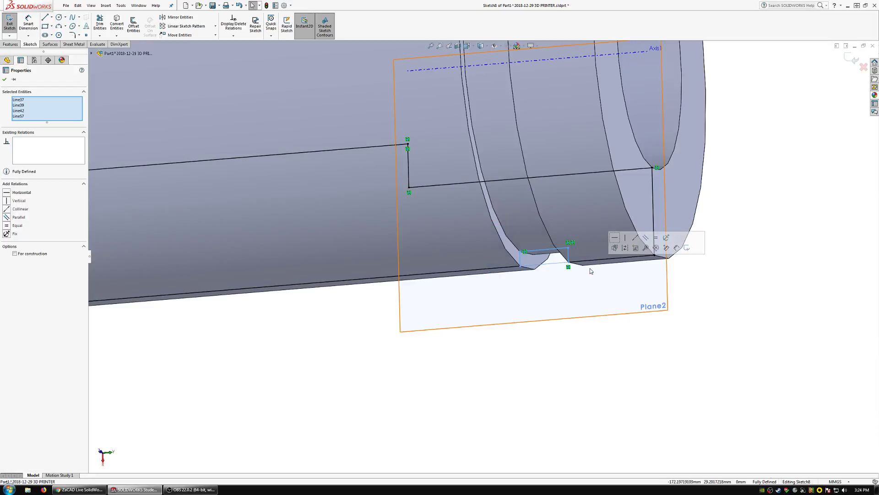
{"action": "scroll", "coordinate": [391, 189], "scroll_direction": "up", "scroll_amount": 5}
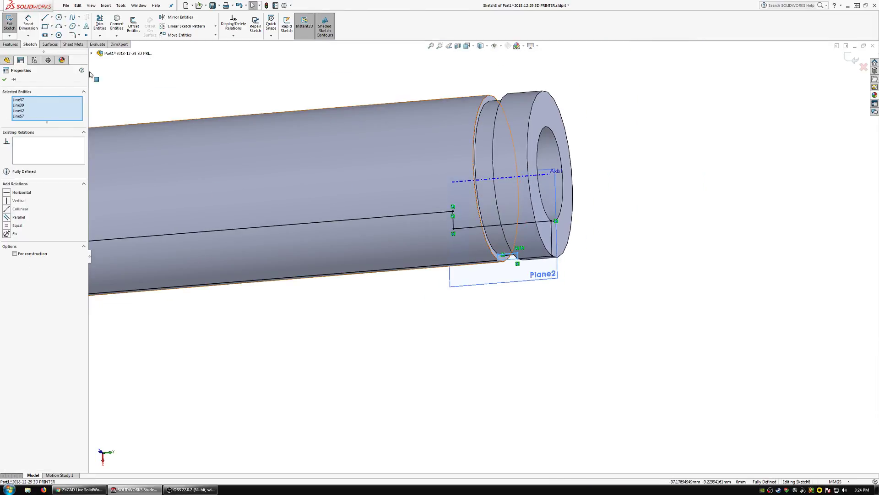
{"action": "left_click", "coordinate": [186, 26]}
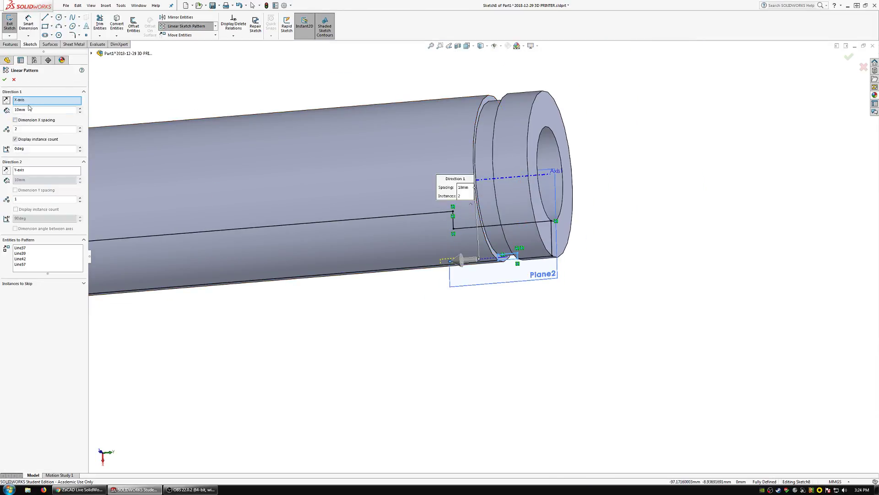
{"action": "left_click", "coordinate": [29, 101]}
{"action": "scroll", "coordinate": [162, 132], "scroll_direction": "up", "scroll_amount": 2}
{"action": "scroll", "coordinate": [168, 148], "scroll_direction": "down", "scroll_amount": 2}
{"action": "scroll", "coordinate": [170, 152], "scroll_direction": "up", "scroll_amount": 3}
{"action": "scroll", "coordinate": [249, 202], "scroll_direction": "down", "scroll_amount": 2}
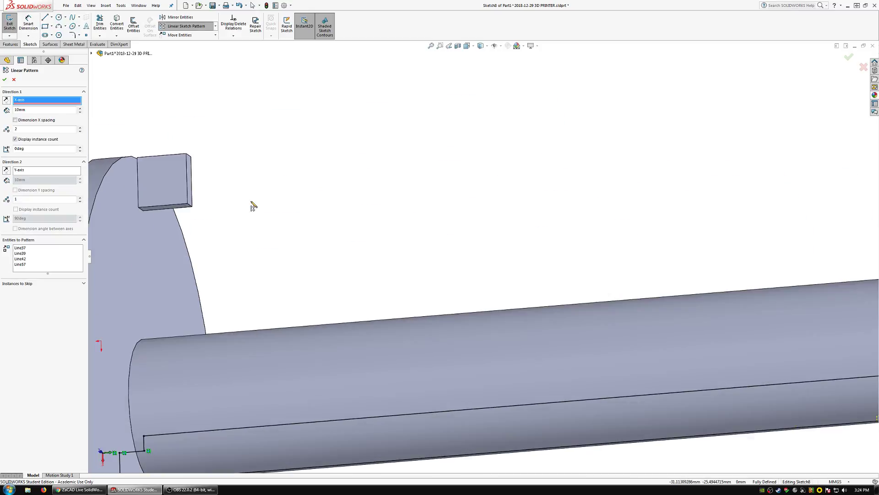
{"action": "left_click", "coordinate": [179, 207]}
{"action": "scroll", "coordinate": [555, 283], "scroll_direction": "up", "scroll_amount": 4}
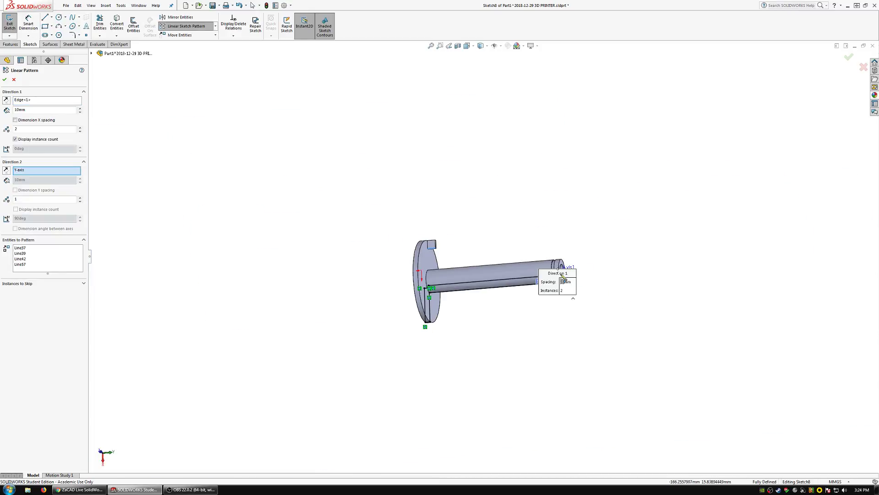
{"action": "scroll", "coordinate": [562, 299], "scroll_direction": "down", "scroll_amount": 2}
{"action": "scroll", "coordinate": [561, 299], "scroll_direction": "down", "scroll_amount": 3}
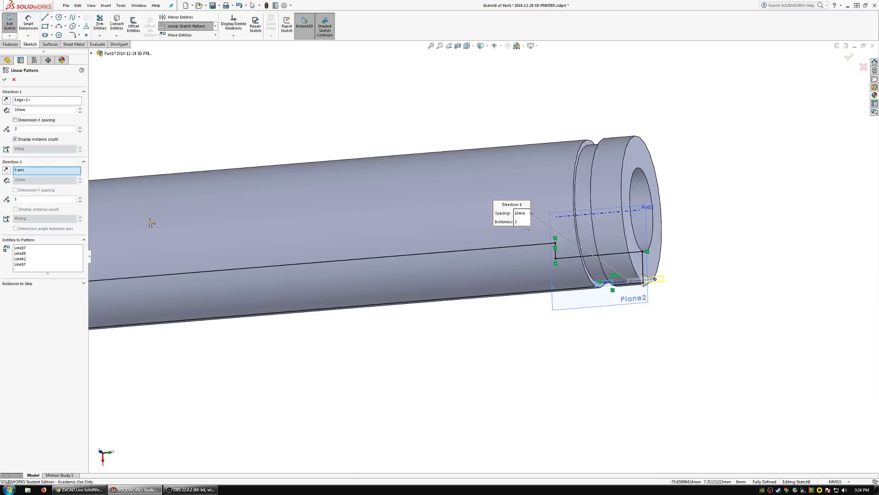
{"action": "left_click", "coordinate": [7, 99]}
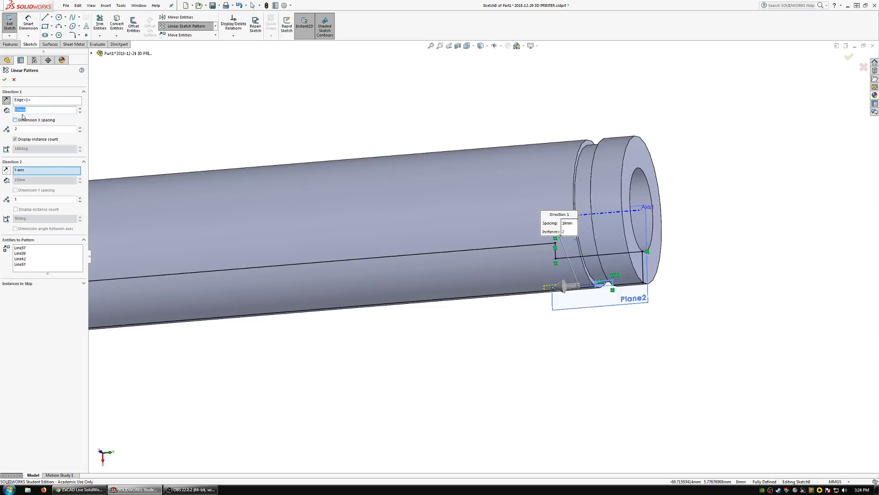
Set the groove pattern to 13 instances at 10 mm spacing and create it.
{"action": "scroll", "coordinate": [288, 226], "scroll_direction": "up", "scroll_amount": 3}
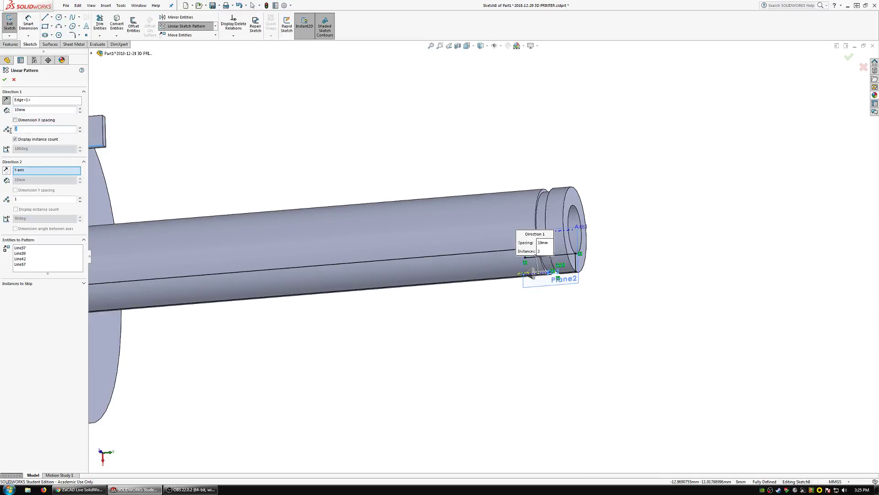
{"action": "key", "text": "Tab"}
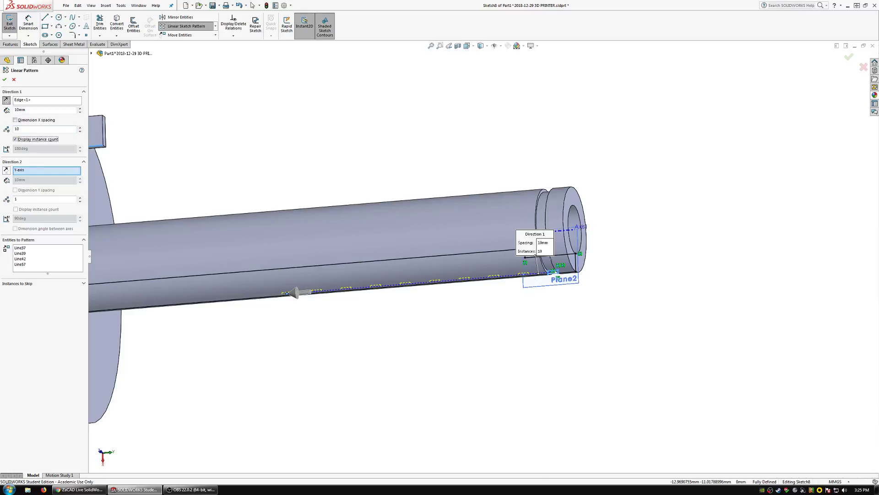
{"action": "scroll", "coordinate": [248, 201], "scroll_direction": "up", "scroll_amount": 3}
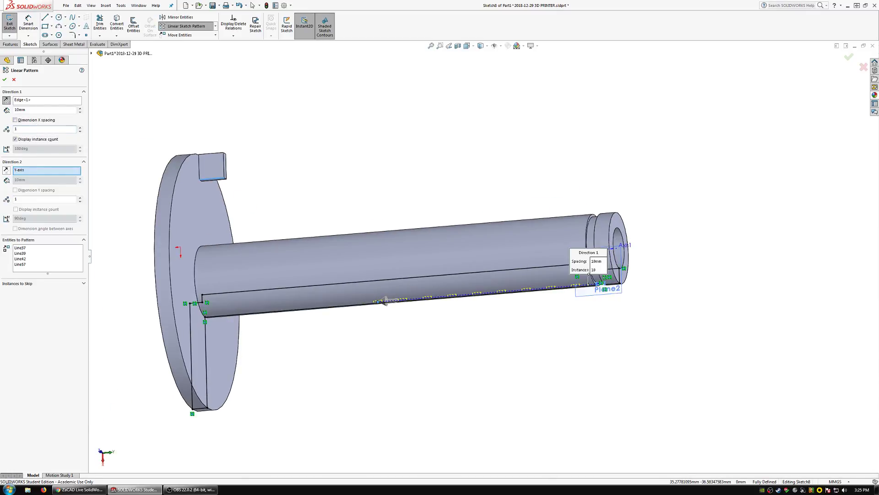
{"action": "key", "text": "Tab"}
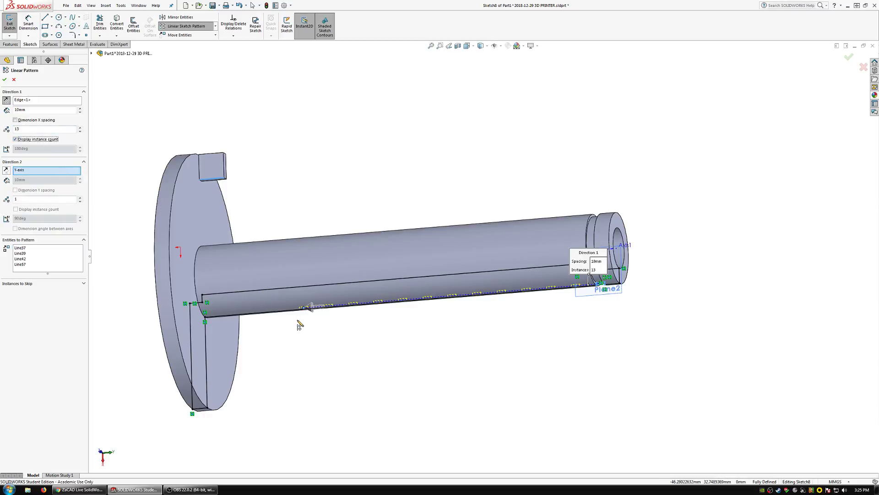
{"action": "left_click", "coordinate": [5, 80]}
Dimension the gap between the two patterned grooves nearest the original groove to 3 mm.
{"action": "scroll", "coordinate": [526, 314], "scroll_direction": "down", "scroll_amount": 3}
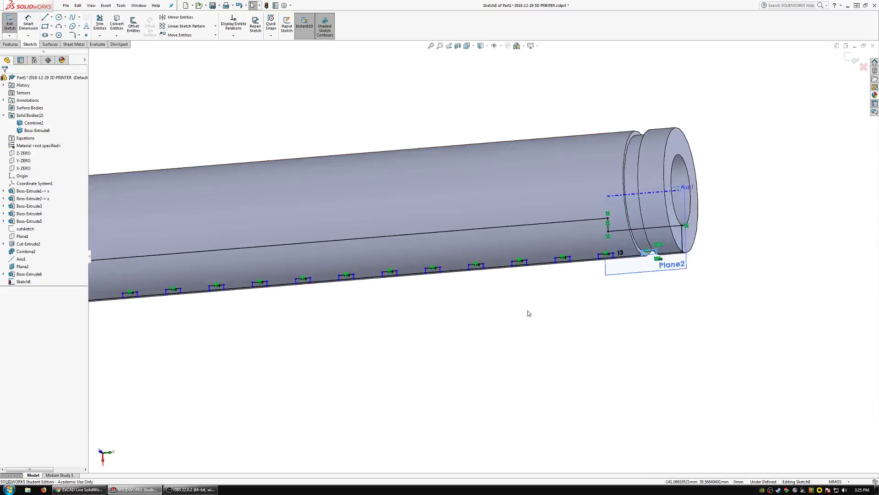
{"action": "scroll", "coordinate": [528, 314], "scroll_direction": "down", "scroll_amount": 4}
{"action": "left_click", "coordinate": [27, 23]}
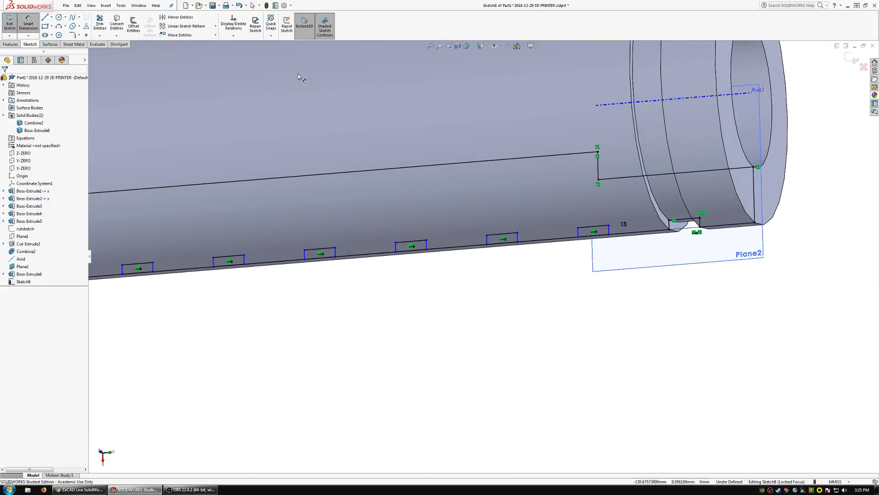
{"action": "left_click", "coordinate": [518, 238]}
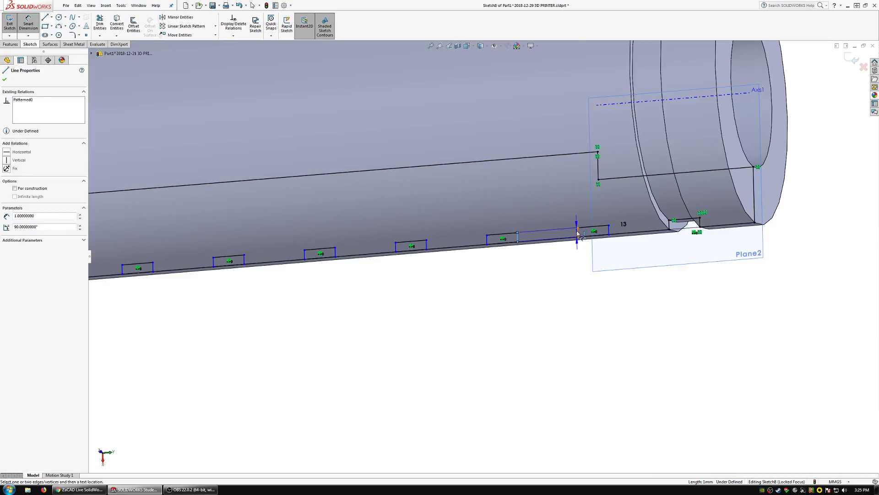
{"action": "left_click", "coordinate": [578, 233]}
{"action": "left_click", "coordinate": [550, 298]}
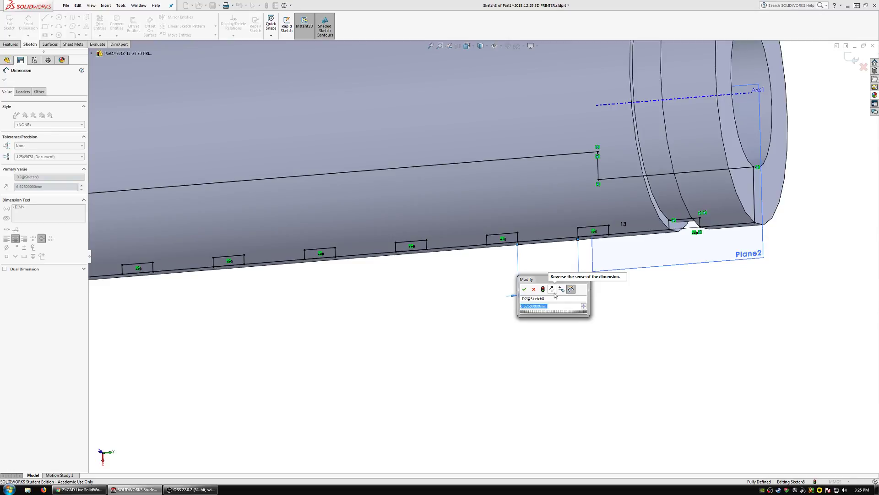
{"action": "type", "text": "3"}
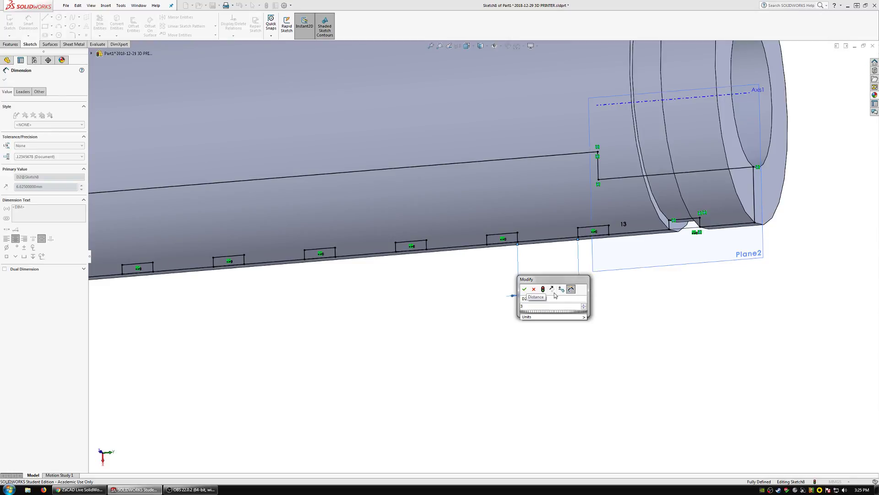
{"action": "key", "text": "Return"}
{"action": "scroll", "coordinate": [348, 273], "scroll_direction": "up", "scroll_amount": 10}
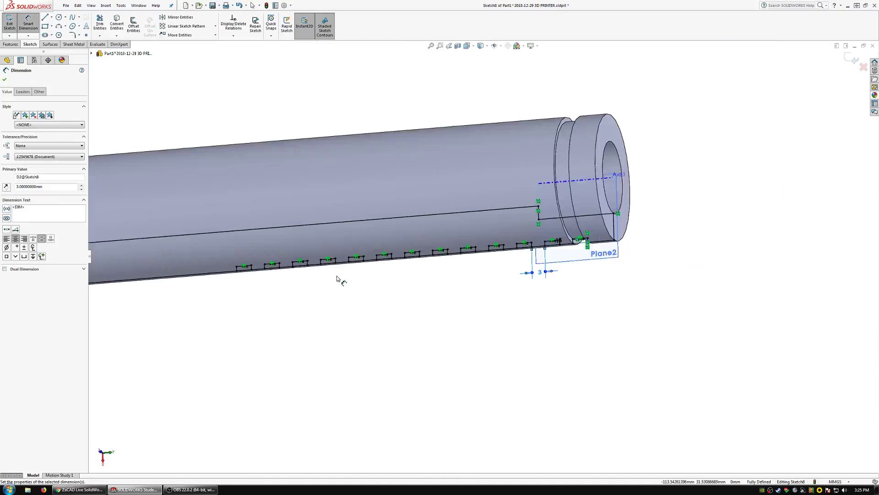
{"action": "middle_click_drag", "start_coordinate": [363, 264], "coordinate": [362, 269]}
{"action": "key", "text": "Escape"}
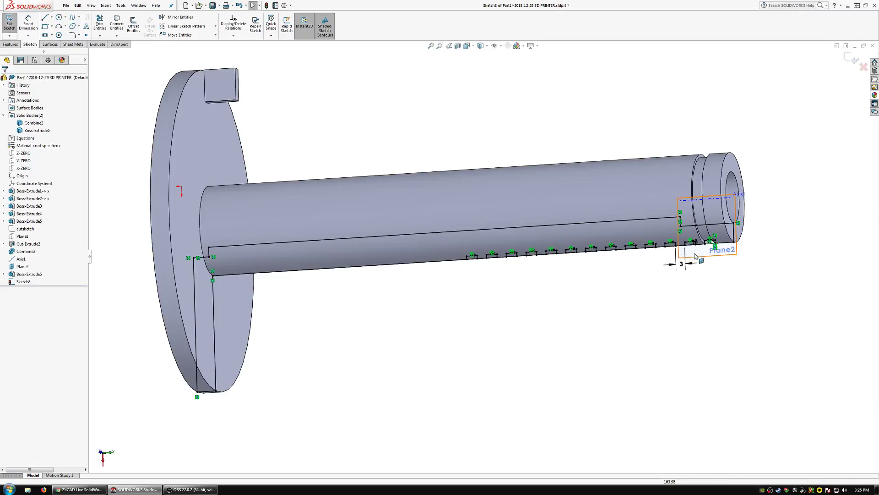
Change the groove pattern's instance count to 20.
{"action": "scroll", "coordinate": [664, 252], "scroll_direction": "down", "scroll_amount": 5}
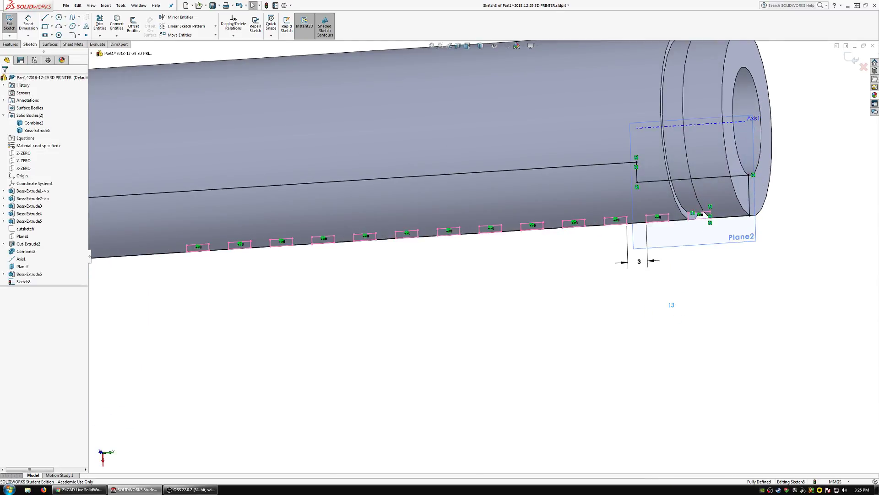
{"action": "left_click", "coordinate": [674, 307]}
{"action": "type", "text": "2"}
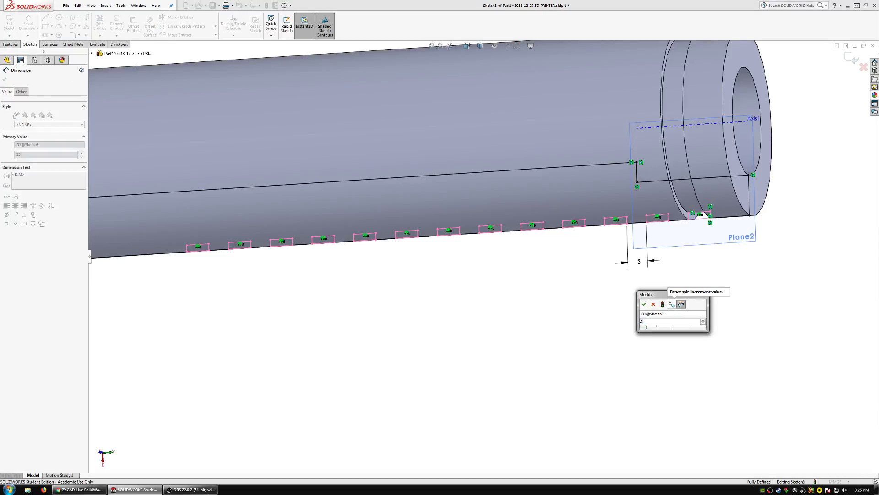
{"action": "type", "text": "0"}
{"action": "key", "text": "Return"}
{"action": "scroll", "coordinate": [503, 275], "scroll_direction": "up", "scroll_amount": 5}
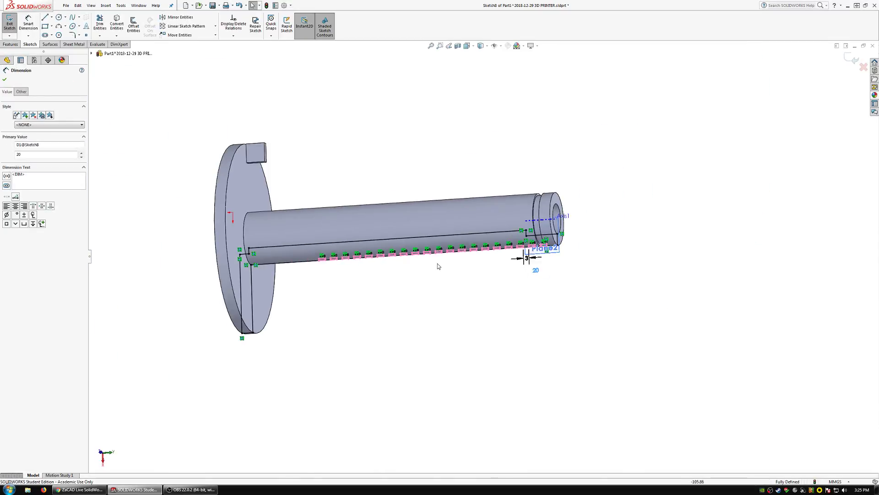
{"action": "scroll", "coordinate": [372, 274], "scroll_direction": "down", "scroll_amount": 2}
{"action": "left_click", "coordinate": [371, 272]}
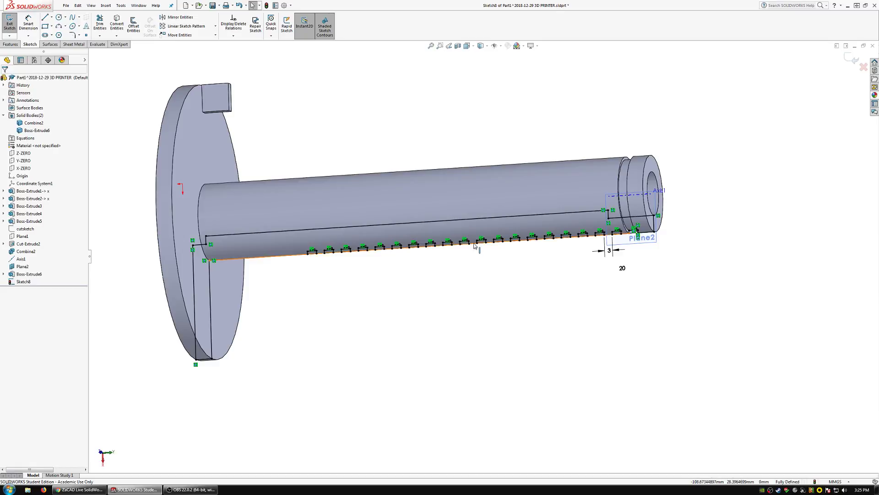
Convert the section outline lines around the flange and along the shaft to construction geometry.
{"action": "mouse_move", "coordinate": [474, 243]}
{"action": "middle_mouse_down"}
{"action": "mouse_move", "coordinate": [479, 265]}
{"action": "mouse_move", "coordinate": [487, 255]}
{"action": "middle_mouse_up"}
{"action": "mouse_move", "coordinate": [277, 290]}
{"action": "left_mouse_down"}
{"action": "mouse_move", "coordinate": [171, 195]}
{"action": "mouse_move", "coordinate": [178, 410]}
{"action": "left_mouse_up"}
{"action": "left_click", "coordinate": [15, 270]}
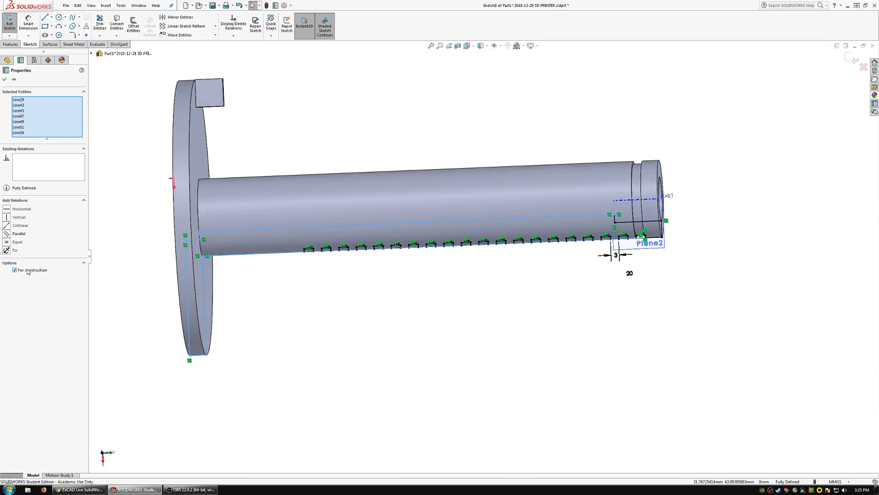
{"action": "left_click", "coordinate": [404, 307]}
{"action": "scroll", "coordinate": [678, 234], "scroll_direction": "down", "scroll_amount": 5}
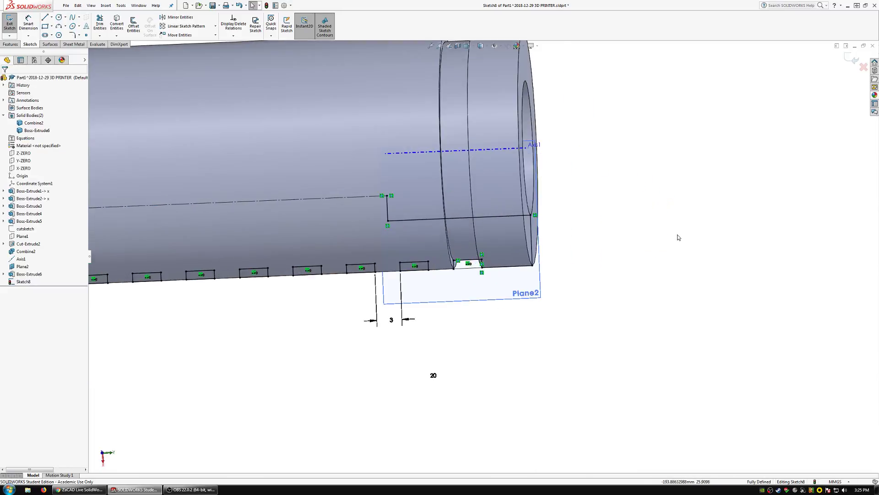
Convert the remaining outline lines at the shaft's free end, on both sides of the original groove, to construction geometry.
{"action": "mouse_move", "coordinate": [607, 233]}
{"action": "left_mouse_down"}
{"action": "mouse_move", "coordinate": [538, 183]}
{"action": "mouse_move", "coordinate": [535, 256]}
{"action": "mouse_move", "coordinate": [556, 288]}
{"action": "left_mouse_up"}
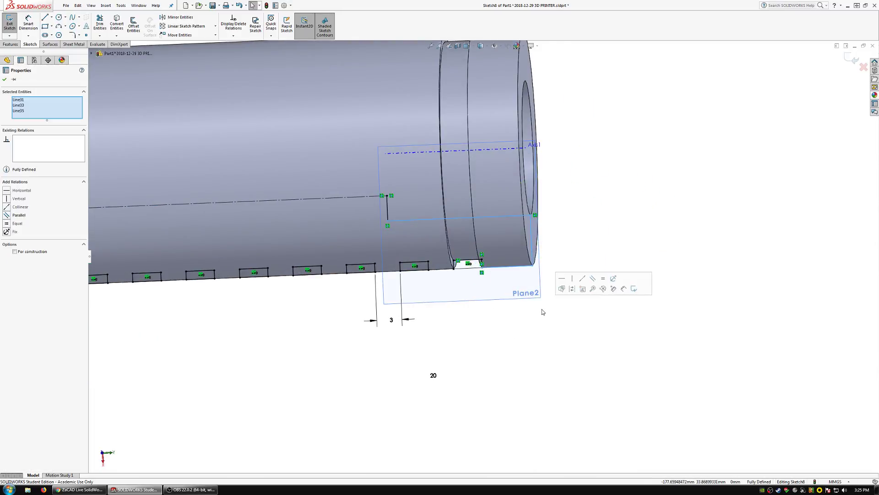
{"action": "left_click", "coordinate": [15, 252]}
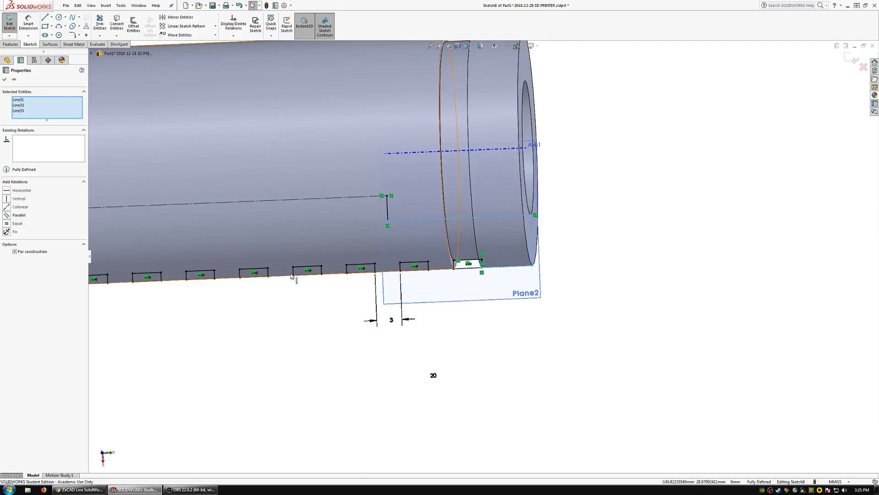
{"action": "left_click", "coordinate": [439, 219]}
{"action": "left_click", "coordinate": [212, 353]}
{"action": "scroll", "coordinate": [442, 355], "scroll_direction": "up", "scroll_amount": 4}
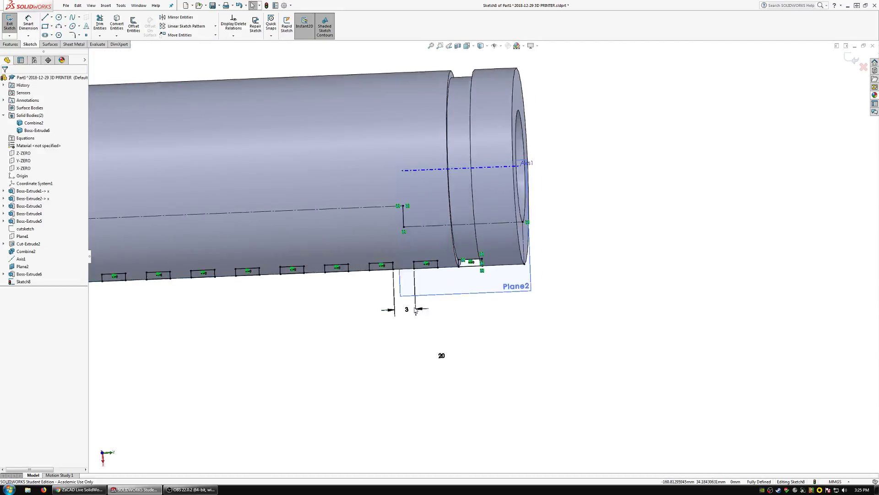
{"action": "scroll", "coordinate": [447, 357], "scroll_direction": "down", "scroll_amount": 5}
{"action": "mouse_move", "coordinate": [497, 359]}
{"action": "left_mouse_down"}
{"action": "mouse_move", "coordinate": [441, 274]}
{"action": "mouse_move", "coordinate": [526, 299]}
{"action": "left_mouse_up"}
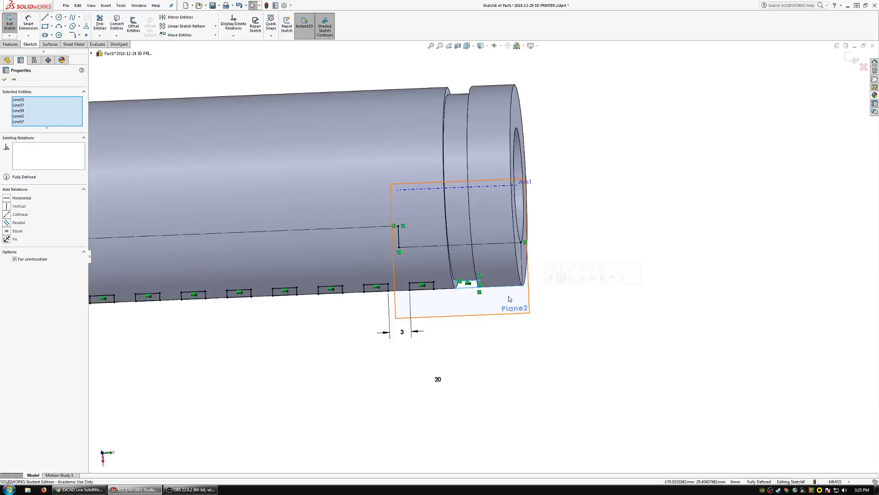
{"action": "left_click", "coordinate": [273, 366]}
{"action": "scroll", "coordinate": [344, 310], "scroll_direction": "up", "scroll_amount": 5}
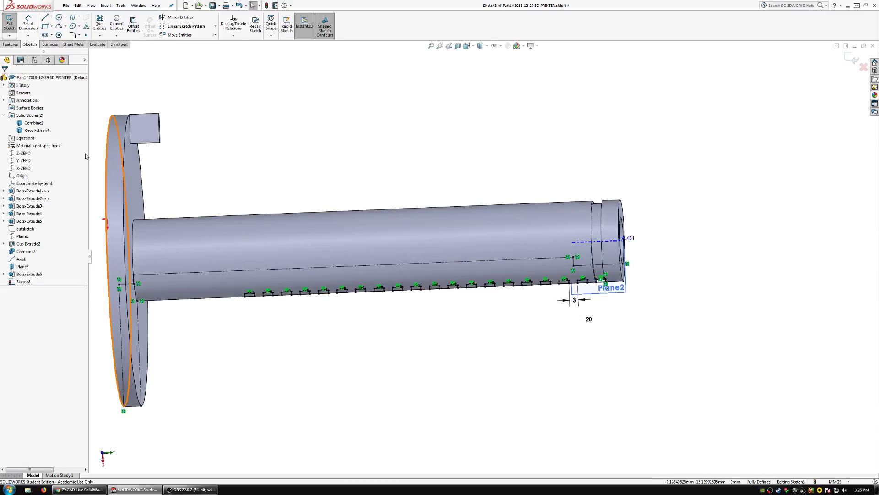
Start a 360° revolved cut around Axis1 with the two groove contours nearest the free end, with the thin feature turned off.
{"action": "middle_click_drag", "start_coordinate": [318, 271], "coordinate": [308, 270]}
{"action": "scroll", "coordinate": [310, 272], "scroll_direction": "up", "scroll_amount": 3}
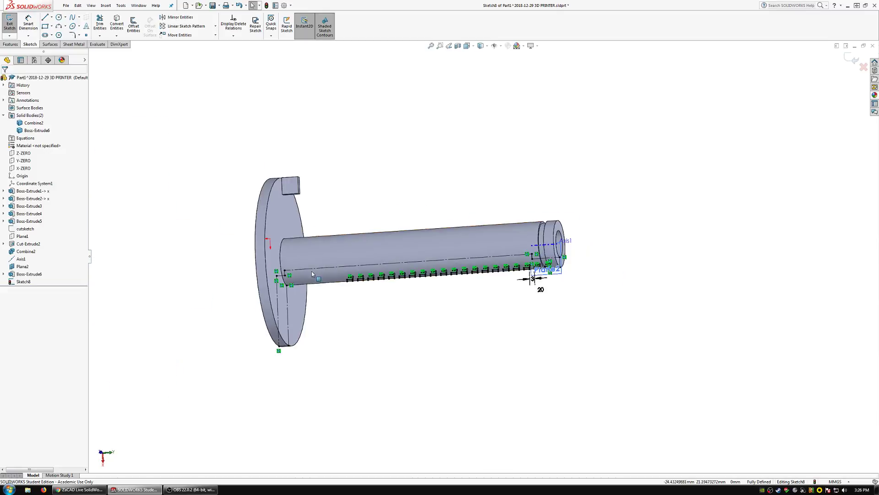
{"action": "left_click", "coordinate": [12, 44]}
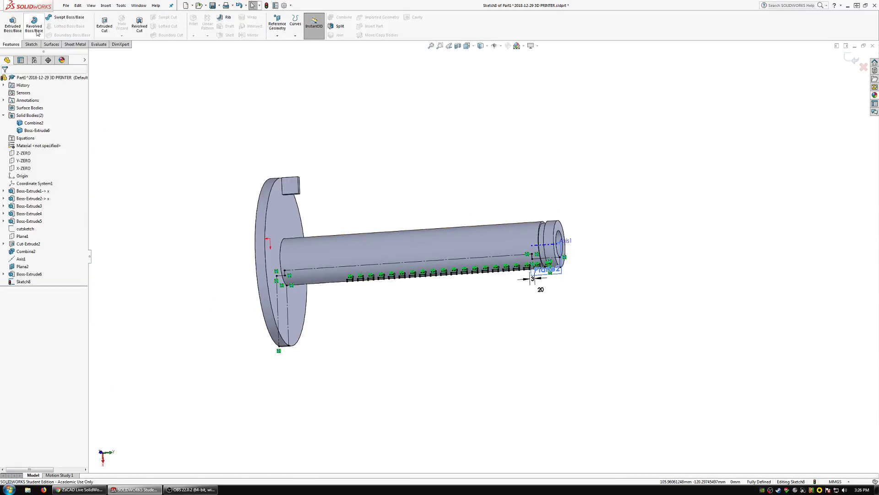
{"action": "left_click", "coordinate": [139, 23]}
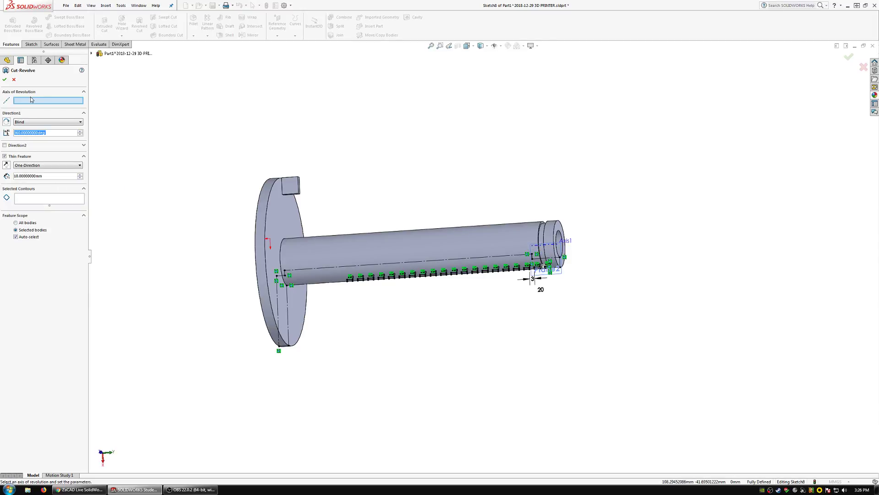
{"action": "scroll", "coordinate": [487, 314], "scroll_direction": "down", "scroll_amount": 5}
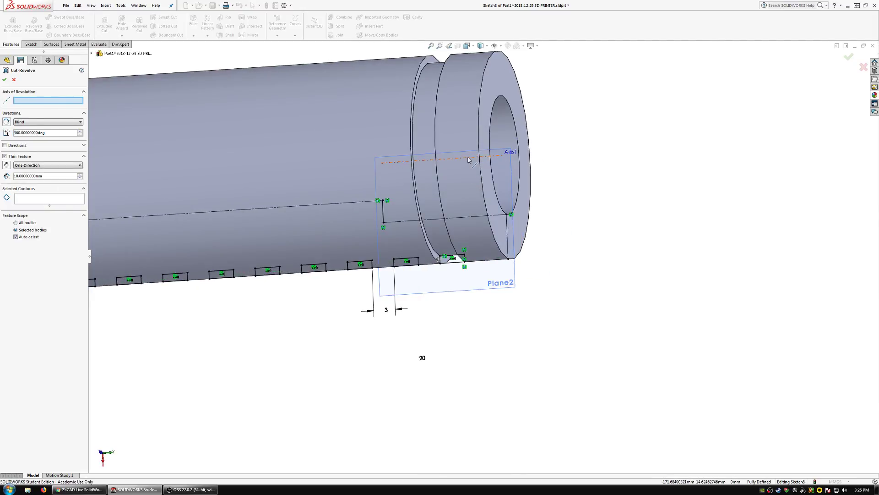
{"action": "left_click", "coordinate": [468, 159]}
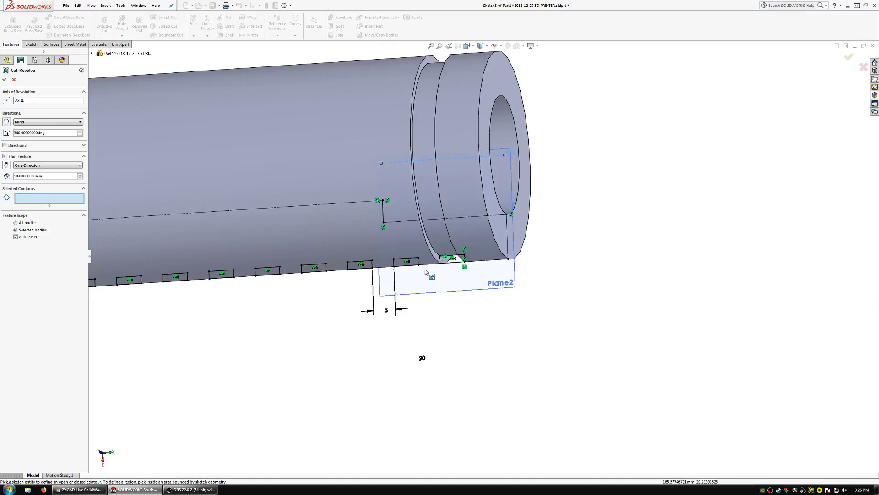
{"action": "left_click", "coordinate": [460, 259]}
{"action": "left_click", "coordinate": [411, 261]}
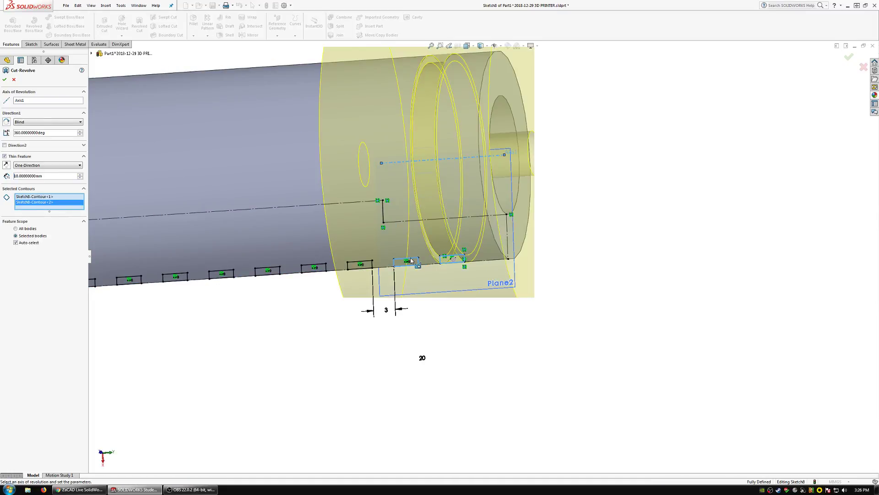
{"action": "left_click", "coordinate": [4, 156]}
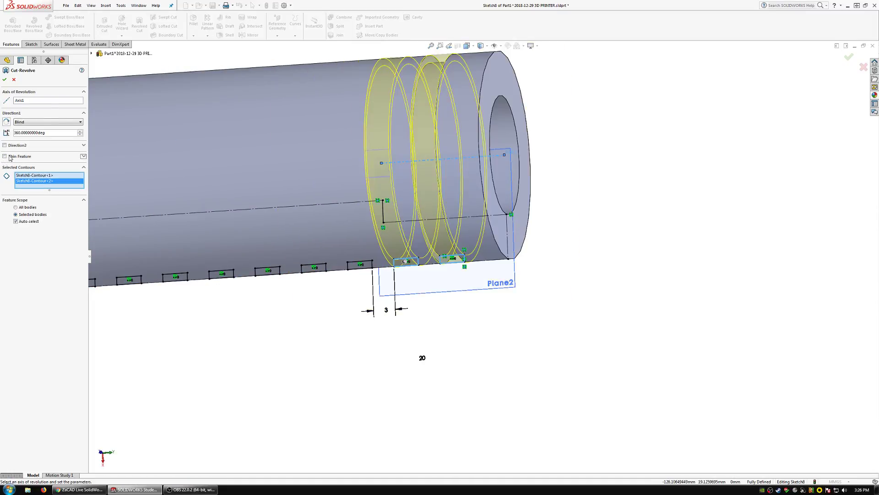
Add the next eight groove contours towards the flange to the revolved cut.
{"action": "left_click", "coordinate": [353, 264]}
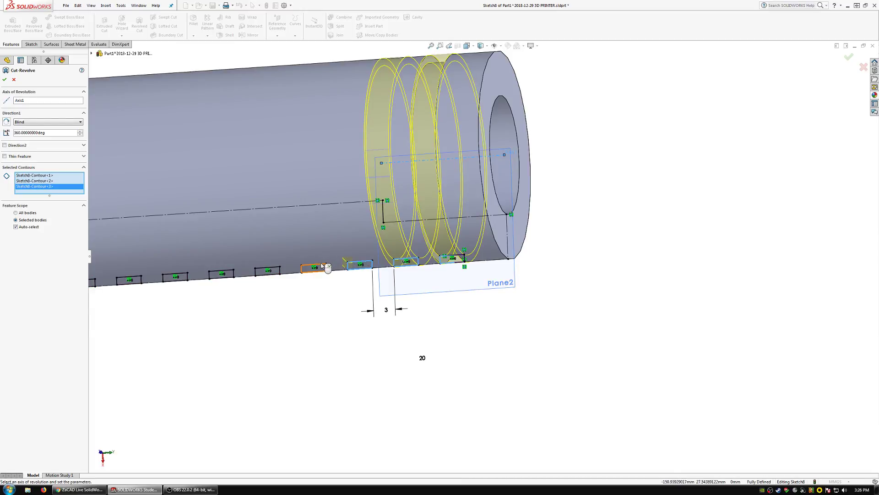
{"action": "left_click", "coordinate": [323, 267]}
{"action": "scroll", "coordinate": [305, 250], "scroll_direction": "up", "scroll_amount": 2}
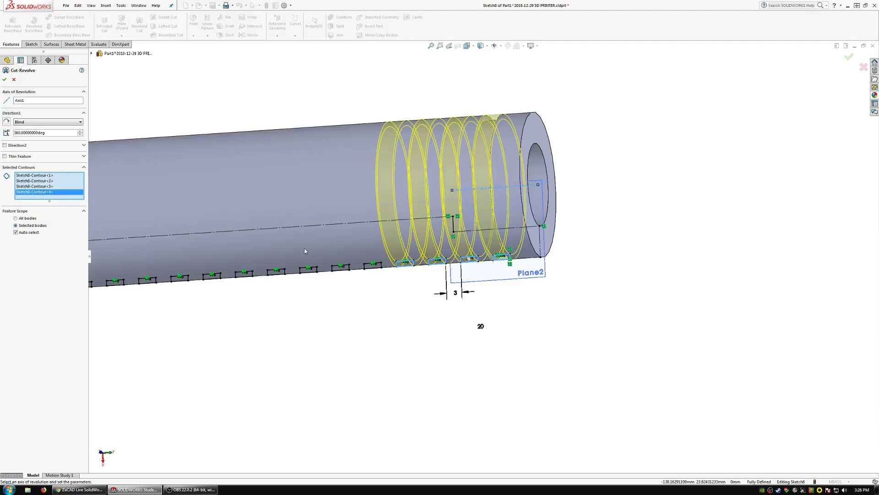
{"action": "left_click", "coordinate": [374, 269]}
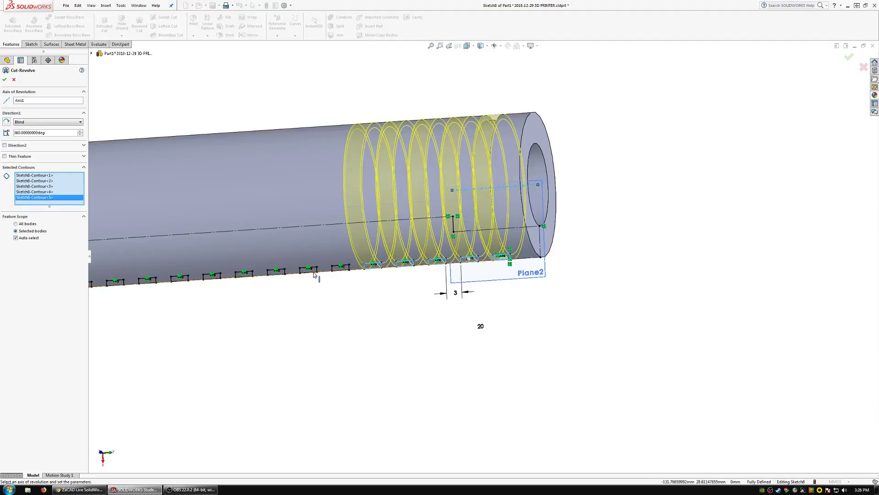
{"action": "scroll", "coordinate": [297, 272], "scroll_direction": "down", "scroll_amount": 4}
{"action": "left_click", "coordinate": [426, 253]}
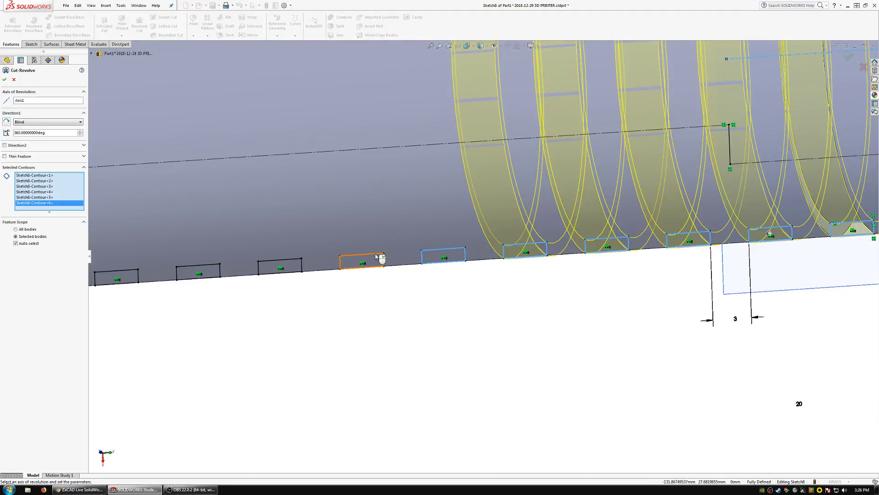
{"action": "left_click", "coordinate": [379, 257]}
{"action": "left_click", "coordinate": [292, 258]}
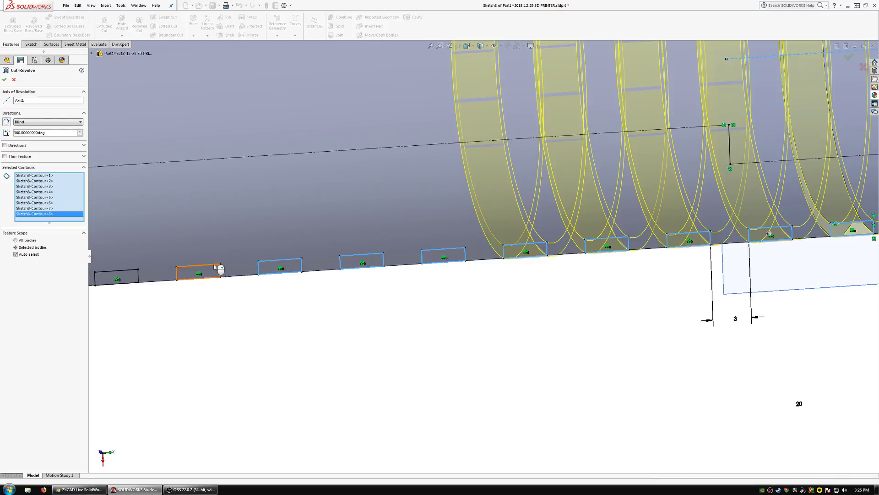
{"action": "left_click", "coordinate": [218, 268]}
{"action": "left_click", "coordinate": [135, 271]}
Add six more groove contours to the revolved cut, continuing along the shaft towards the flange.
{"action": "scroll", "coordinate": [175, 268], "scroll_direction": "up", "scroll_amount": 6}
{"action": "scroll", "coordinate": [341, 271], "scroll_direction": "down", "scroll_amount": 5}
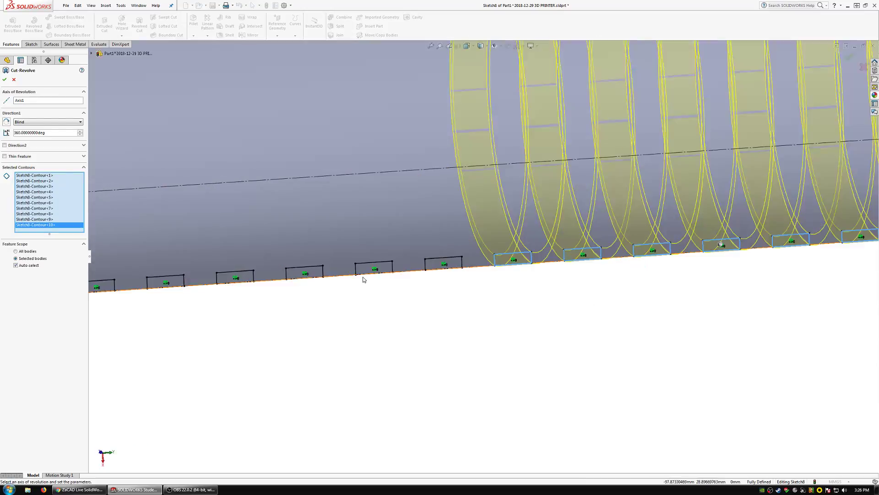
{"action": "left_click", "coordinate": [429, 262]}
{"action": "left_click", "coordinate": [389, 263]}
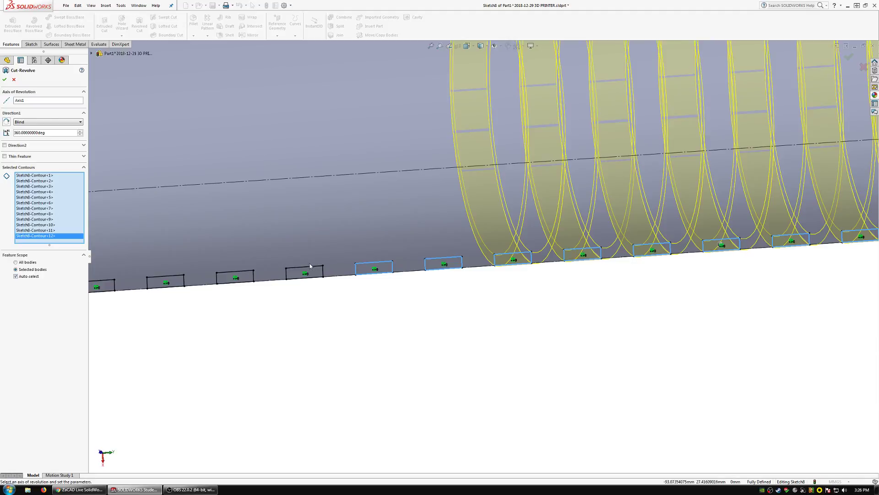
{"action": "left_click", "coordinate": [314, 270]}
{"action": "left_click", "coordinate": [241, 276]}
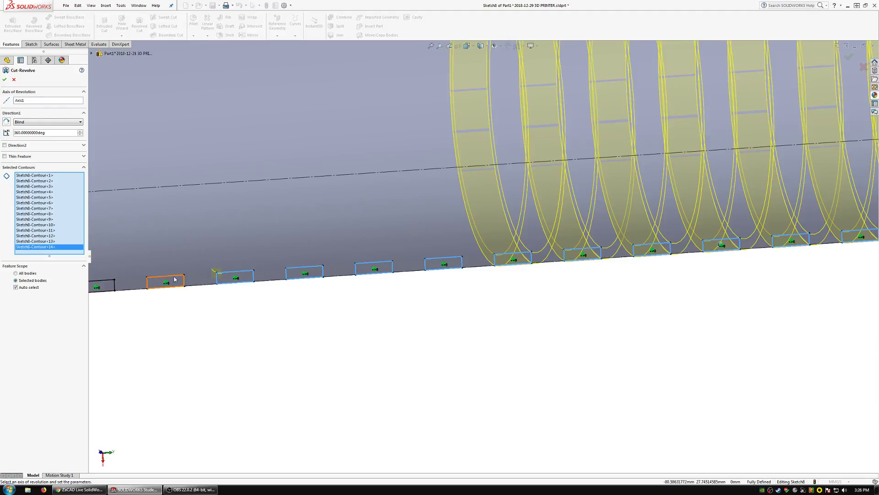
{"action": "left_click", "coordinate": [175, 279]}
{"action": "left_click", "coordinate": [106, 283]}
Add the last four groove contours nearest the flange and create the revolved cut.
{"action": "scroll", "coordinate": [778, 307], "scroll_direction": "up", "scroll_amount": 5}
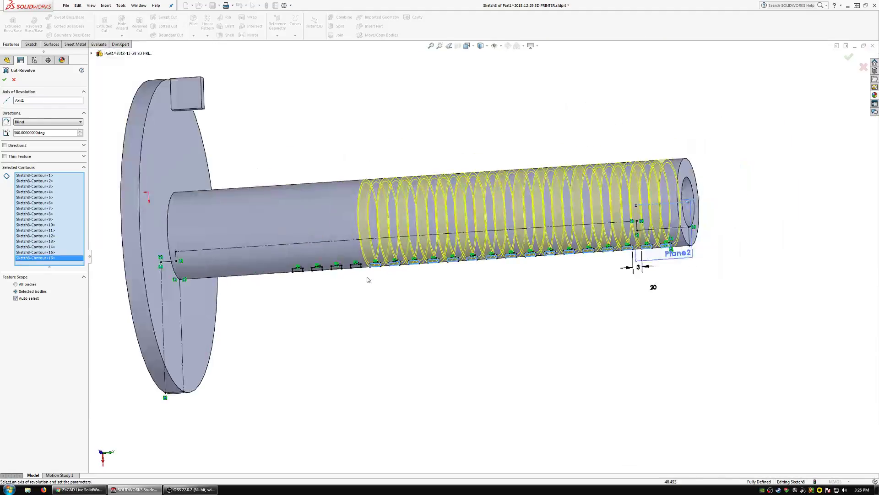
{"action": "scroll", "coordinate": [445, 270], "scroll_direction": "down", "scroll_amount": 5}
{"action": "left_click", "coordinate": [438, 251]}
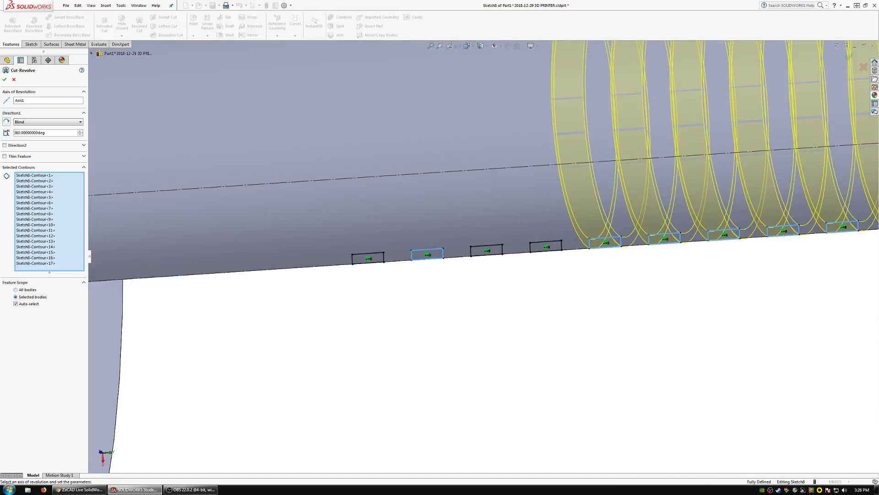
{"action": "left_click", "coordinate": [487, 250]}
{"action": "left_click", "coordinate": [545, 247]}
{"action": "left_click", "coordinate": [368, 258]}
{"action": "scroll", "coordinate": [469, 285], "scroll_direction": "up", "scroll_amount": 5}
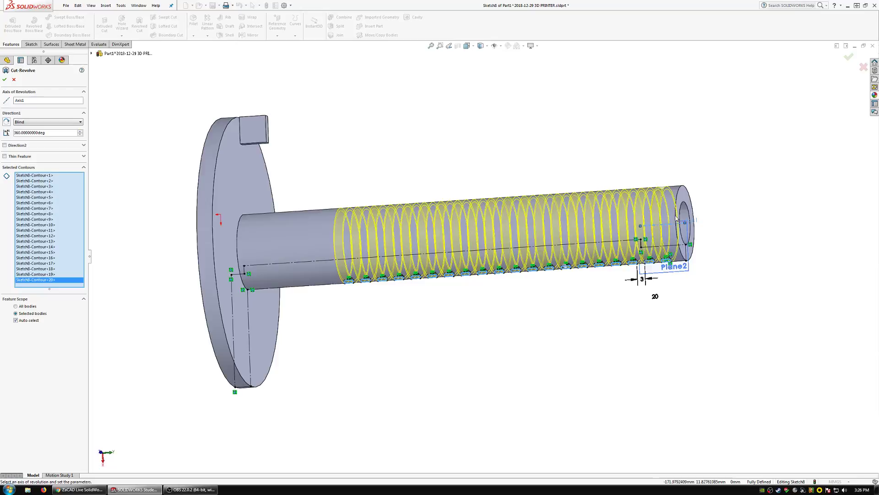
{"action": "middle_click_drag", "start_coordinate": [676, 218], "coordinate": [687, 221]}
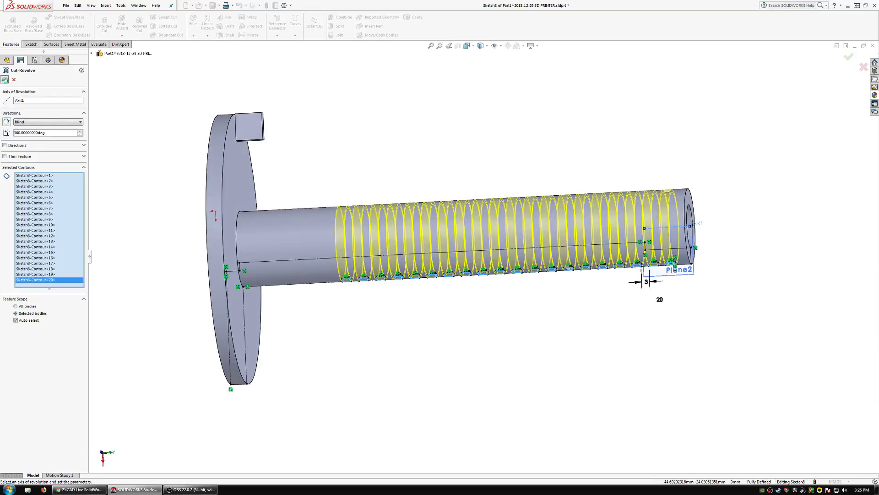
{"action": "left_click", "coordinate": [6, 79]}
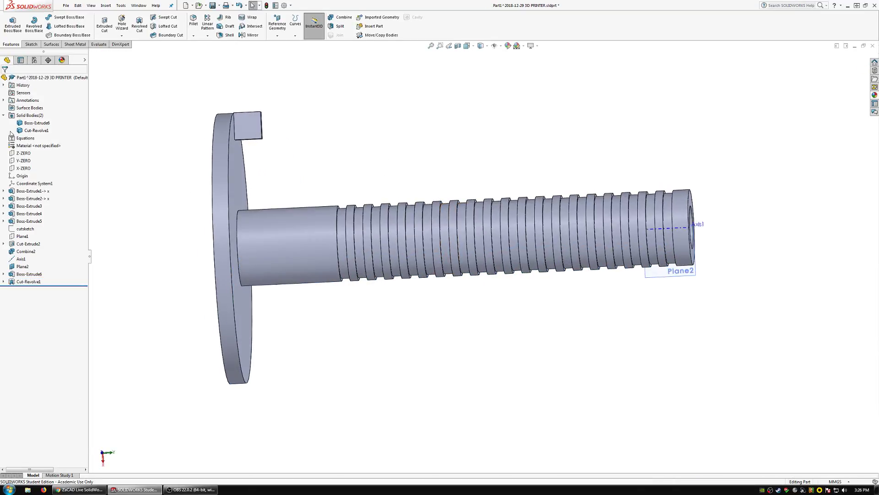
Delete the separate block body at the flange and hide Plane2.
{"action": "left_click", "coordinate": [29, 124]}
{"action": "key", "text": "Delete"}
{"action": "key", "text": "Return"}
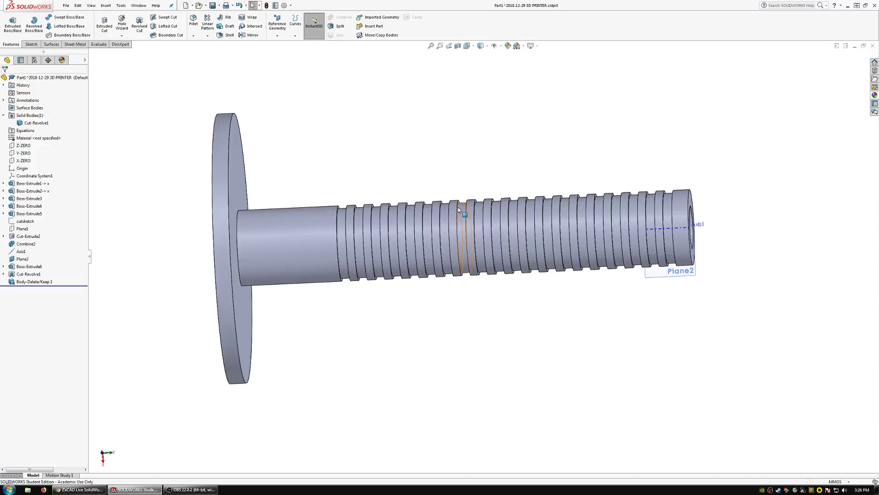
{"action": "middle_click_drag", "start_coordinate": [459, 210], "coordinate": [330, 200]}
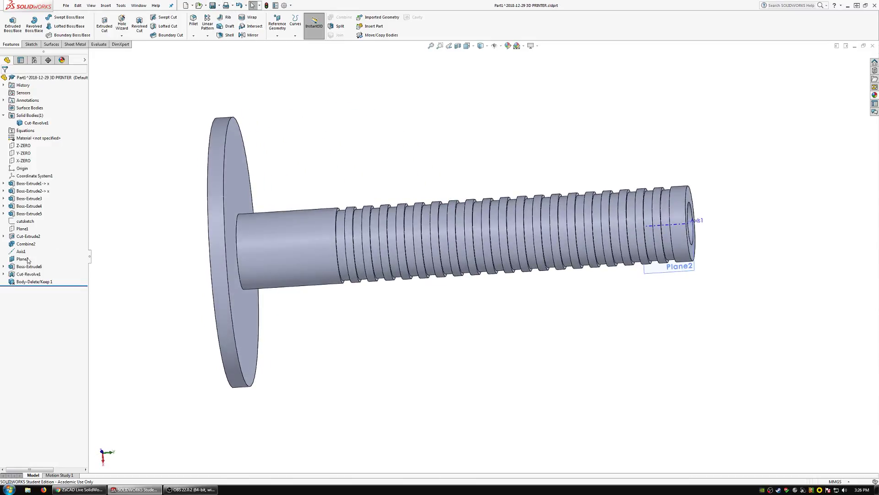
{"action": "left_click", "coordinate": [537, 315]}
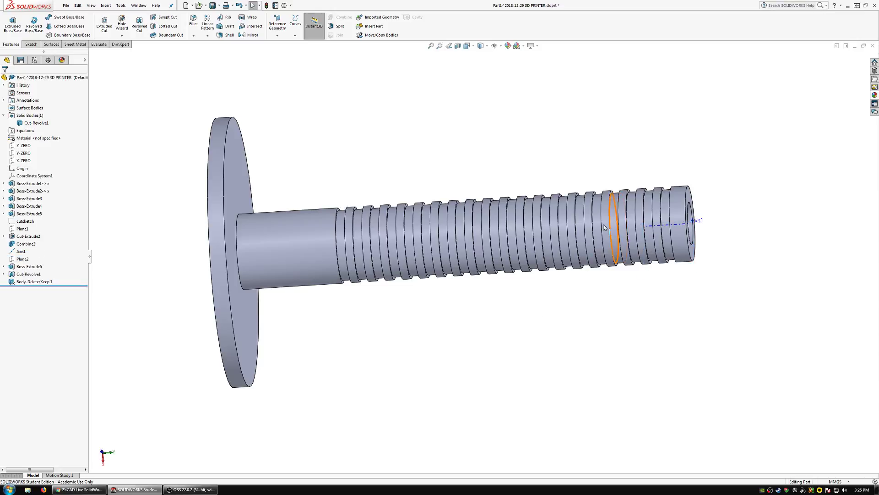
Close the grooved shaft part and return to the 3D printer assembly.
{"action": "middle_click_drag", "start_coordinate": [604, 224], "coordinate": [551, 221]}
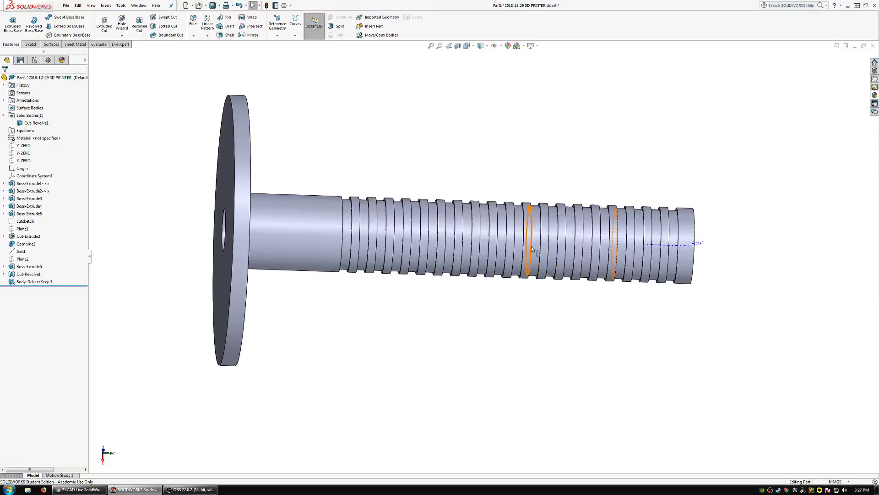
{"action": "middle_click_drag", "start_coordinate": [523, 298], "coordinate": [602, 180]}
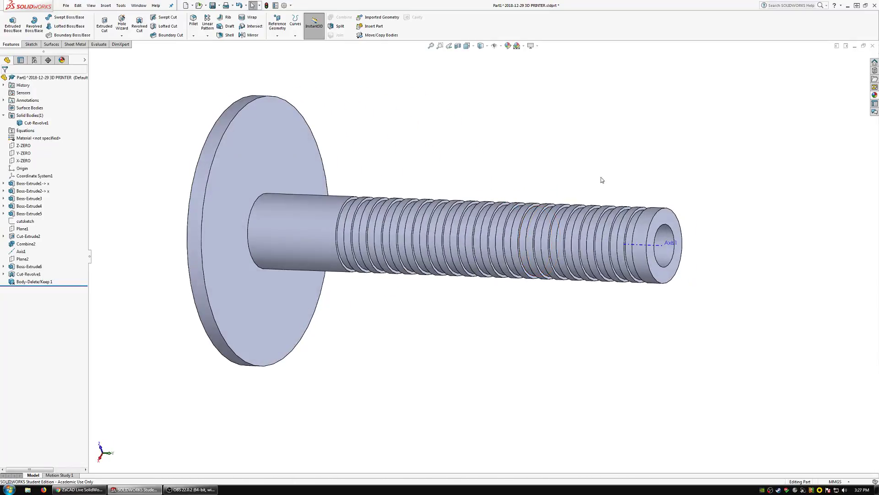
{"action": "left_click", "coordinate": [873, 45]}
{"action": "left_click", "coordinate": [430, 245]}
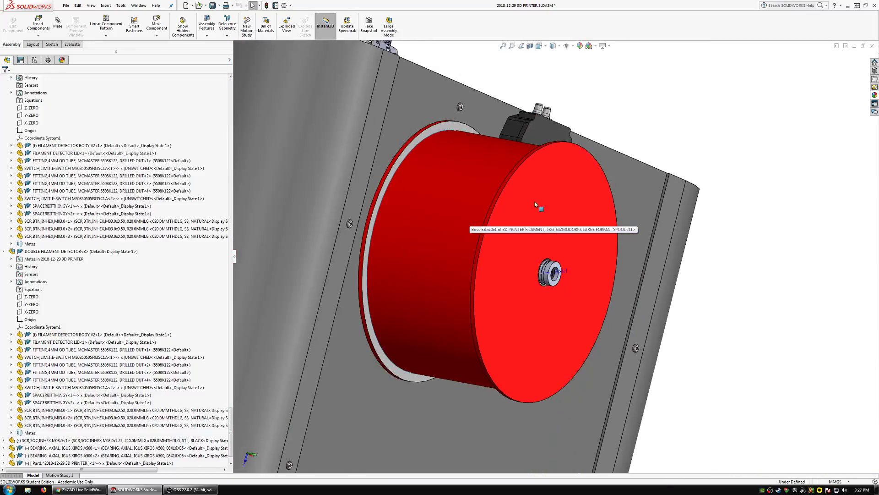
Insert a new part into the assembly and start its sketch on the side face of the exposed groove at the shaft's free end.
{"action": "middle_click_drag", "start_coordinate": [535, 205], "coordinate": [497, 238]}
{"action": "scroll", "coordinate": [582, 250], "scroll_direction": "down", "scroll_amount": 2}
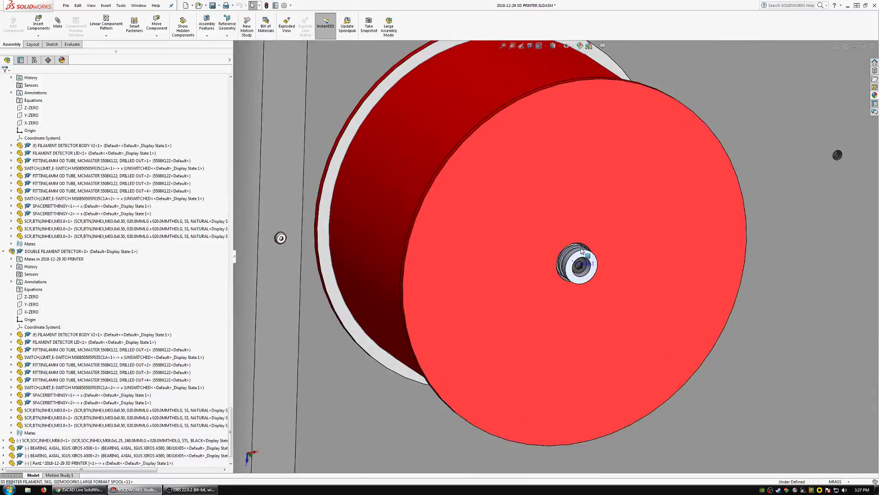
{"action": "middle_click_drag", "start_coordinate": [582, 250], "coordinate": [630, 298]}
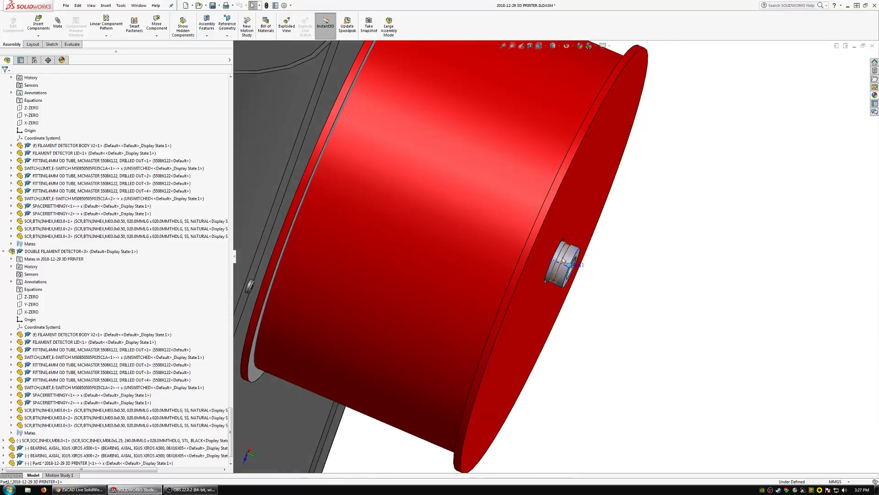
{"action": "scroll", "coordinate": [564, 260], "scroll_direction": "down", "scroll_amount": 4}
{"action": "middle_click_drag", "start_coordinate": [566, 260], "coordinate": [633, 284]}
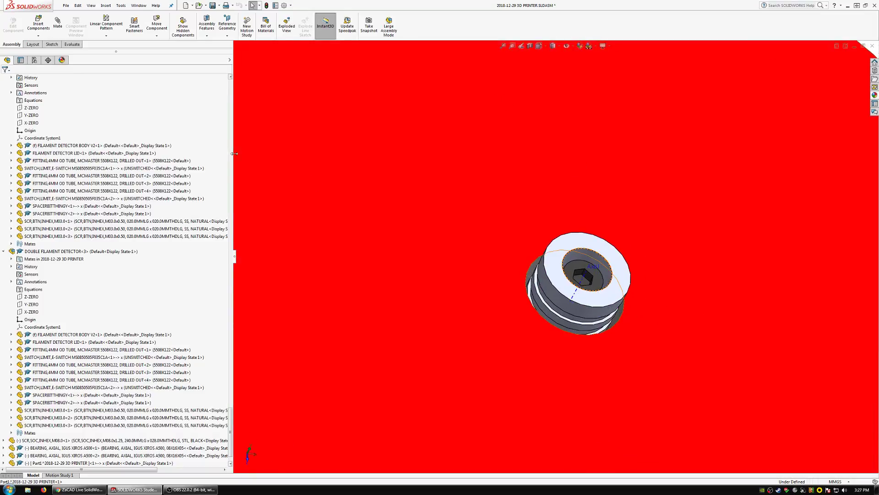
{"action": "scroll", "coordinate": [548, 248], "scroll_direction": "up", "scroll_amount": 4}
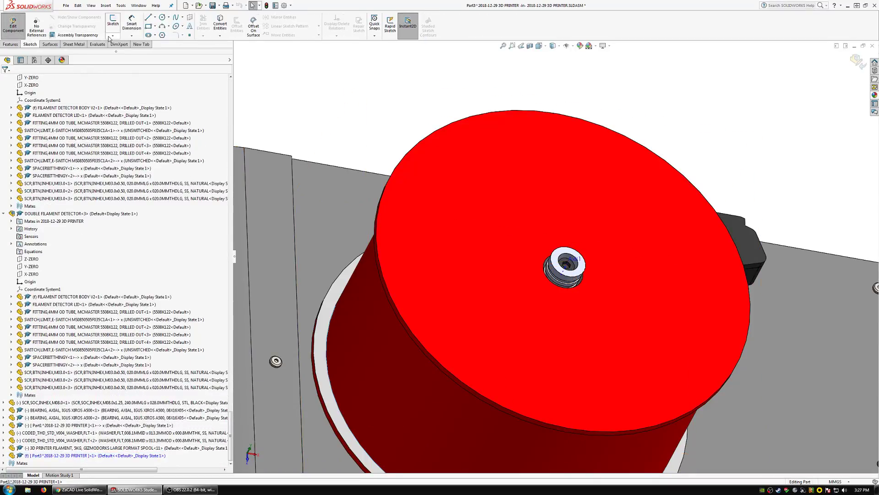
{"action": "scroll", "coordinate": [590, 273], "scroll_direction": "down", "scroll_amount": 10}
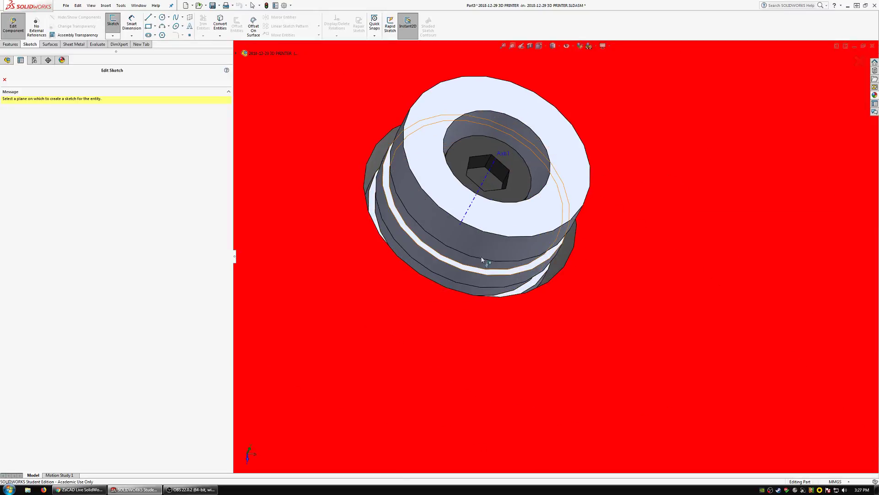
{"action": "left_click", "coordinate": [406, 262]}
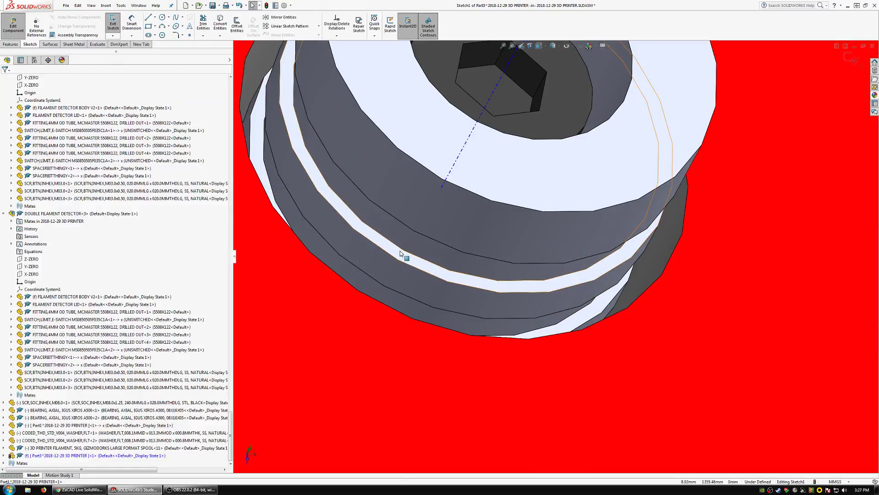
Convert the inner circular edge of the shaft groove into the new part's sketch.
{"action": "scroll", "coordinate": [483, 221], "scroll_direction": "up", "scroll_amount": 10}
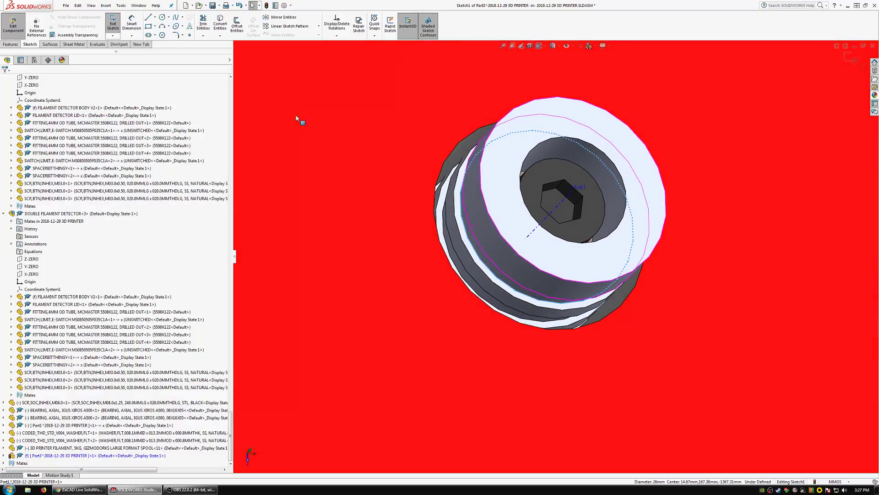
{"action": "left_click", "coordinate": [220, 24]}
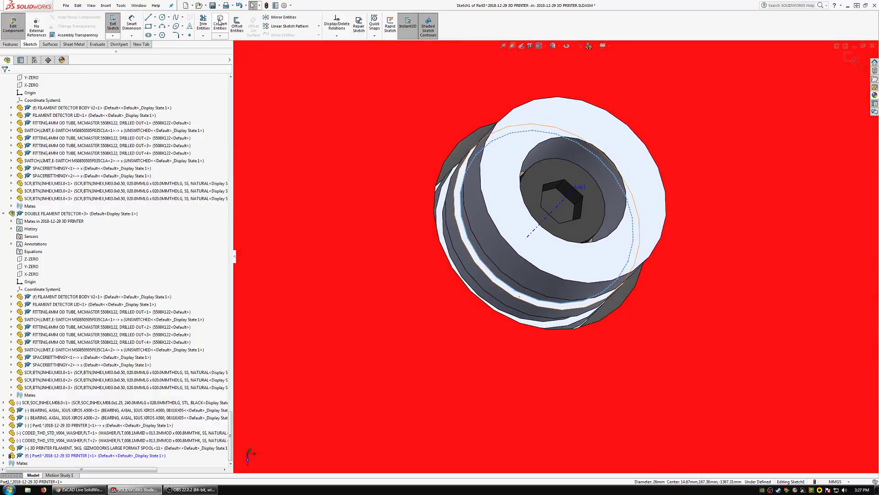
{"action": "middle_click_drag", "start_coordinate": [496, 235], "coordinate": [503, 277]}
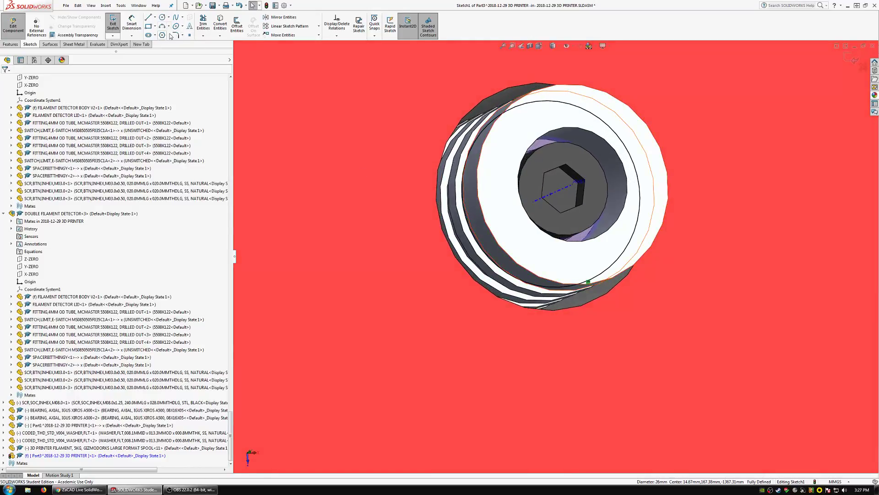
Sketch a circle about 91.5 mm in diameter around the shaft and make it concentric with the converted circle.
{"action": "left_click", "coordinate": [162, 17]}
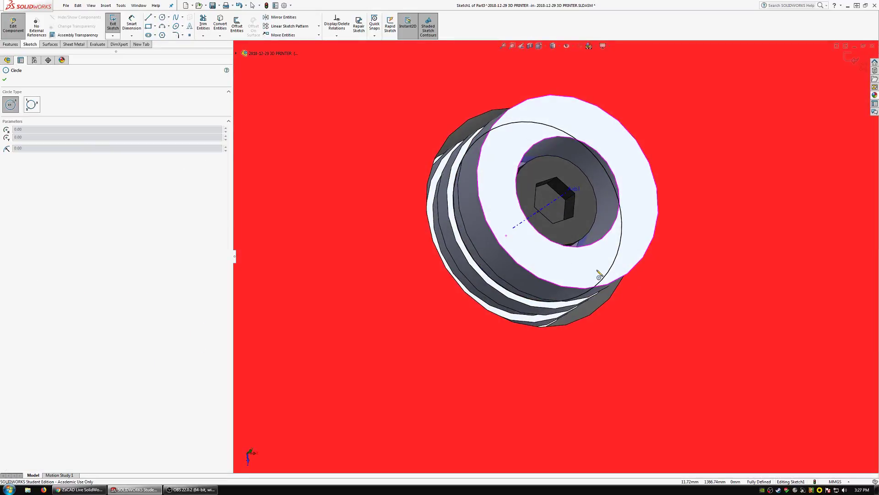
{"action": "left_click", "coordinate": [733, 272]}
{"action": "left_click", "coordinate": [451, 318]}
{"action": "key", "text": "Escape"}
{"action": "left_click", "coordinate": [594, 290], "text": "ctrl"}
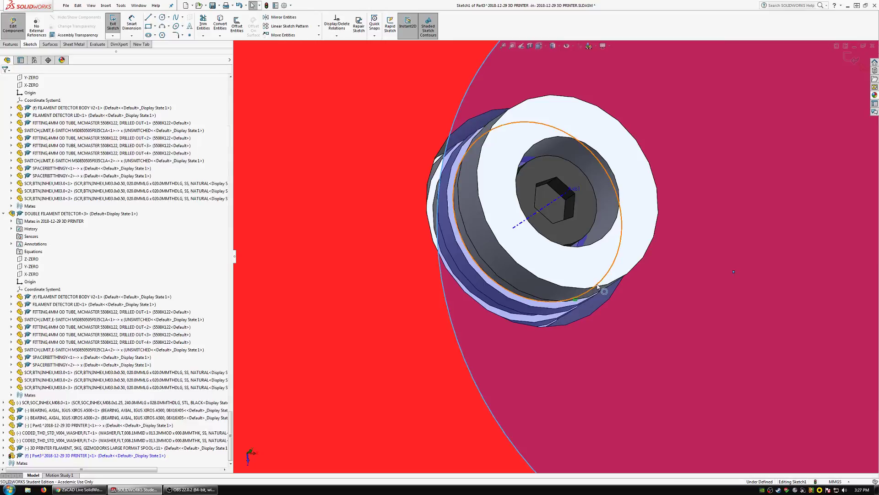
{"action": "left_click", "coordinate": [442, 269], "text": "ctrl"}
{"action": "left_click", "coordinate": [18, 210]}
{"action": "scroll", "coordinate": [457, 271], "scroll_direction": "up", "scroll_amount": 8}
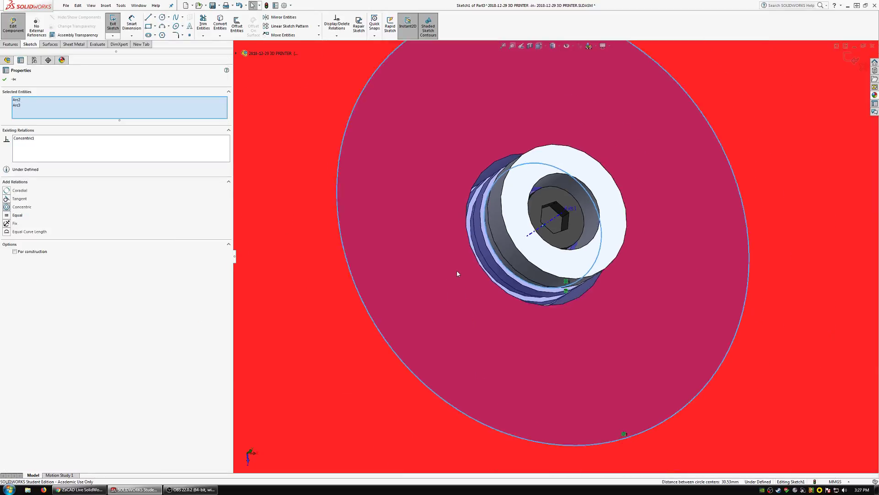
{"action": "key", "text": "Escape"}
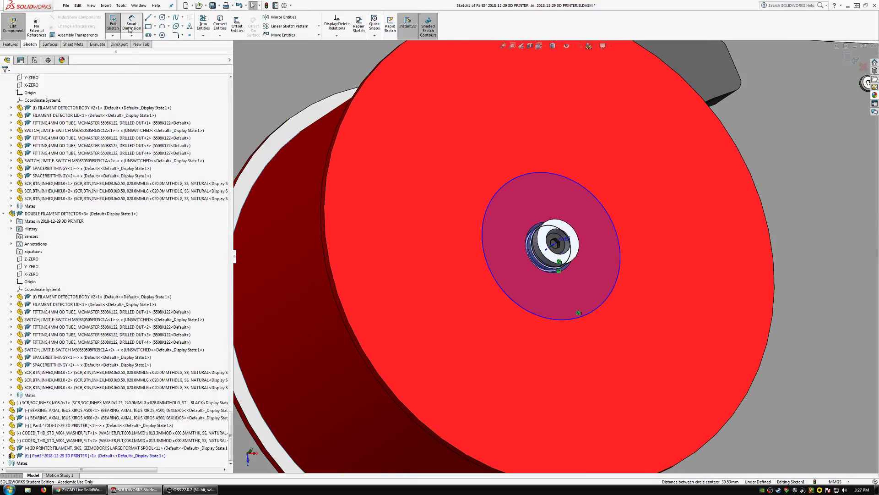
Dimension the large circle's diameter to 100 mm, then finish the sketch and return to editing the assembly.
{"action": "left_click", "coordinate": [561, 178]}
{"action": "scroll", "coordinate": [458, 192], "scroll_direction": "up", "scroll_amount": 6}
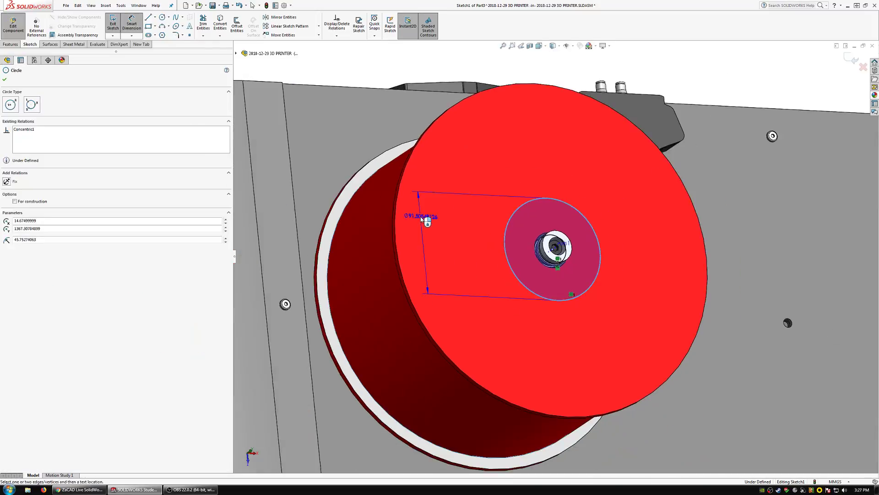
{"action": "left_click", "coordinate": [366, 101]}
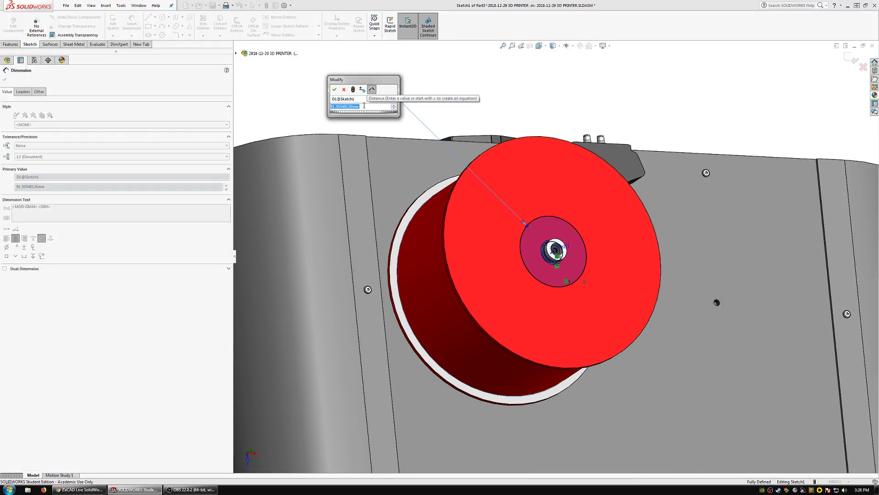
{"action": "type", "text": "100"}
{"action": "key", "text": "Return"}
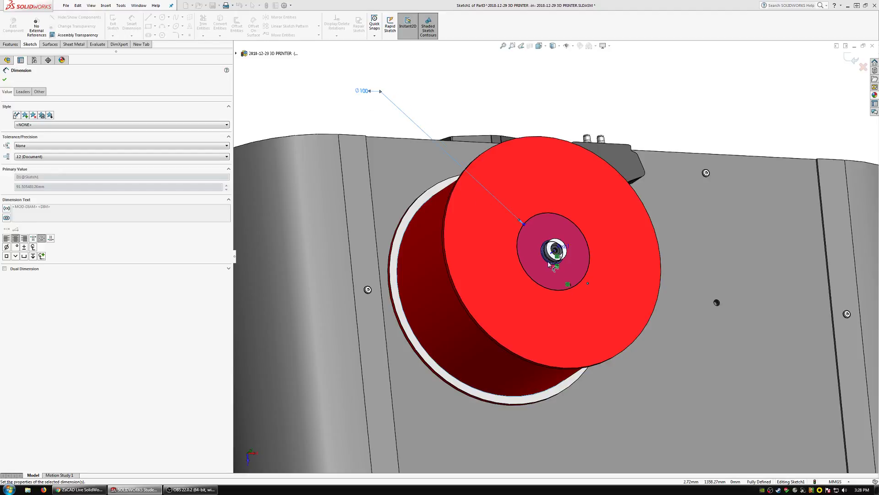
{"action": "scroll", "coordinate": [529, 260], "scroll_direction": "down", "scroll_amount": 2}
{"action": "scroll", "coordinate": [529, 259], "scroll_direction": "down", "scroll_amount": 3}
{"action": "middle_click_drag", "start_coordinate": [504, 284], "coordinate": [519, 308]}
{"action": "scroll", "coordinate": [521, 308], "scroll_direction": "up", "scroll_amount": 1}
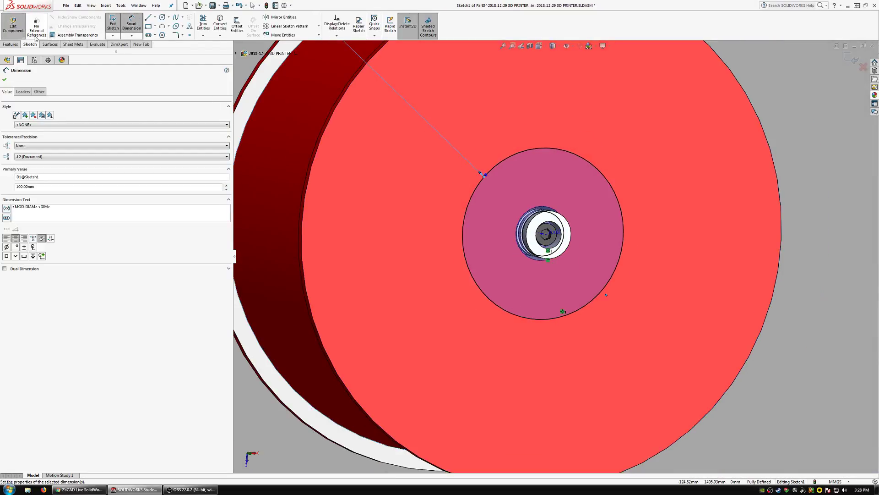
{"action": "left_click", "coordinate": [131, 24]}
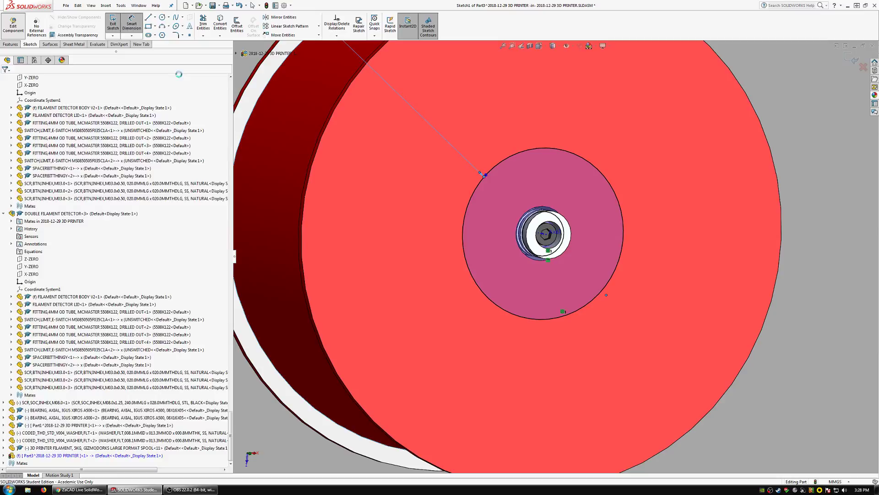
Open the new part in its own window and reopen its two-circle sketch for editing.
{"action": "left_click", "coordinate": [100, 455]}
{"action": "left_click", "coordinate": [110, 437]}
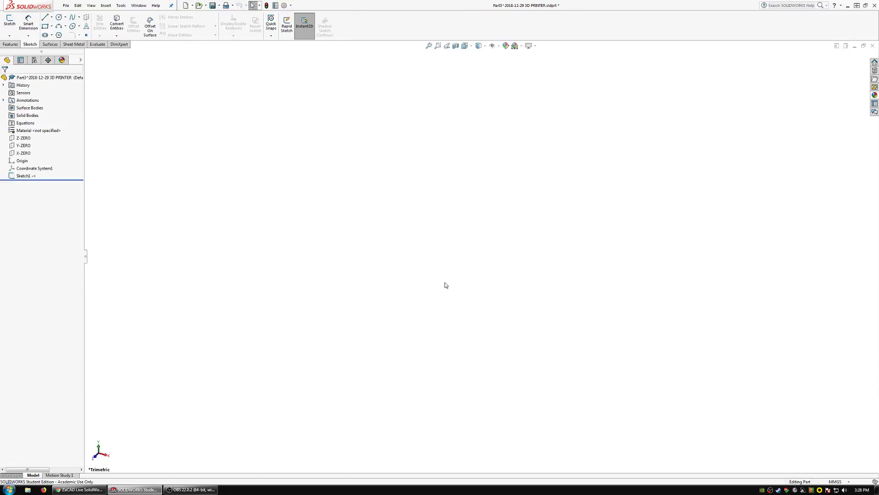
{"action": "scroll", "coordinate": [509, 249], "scroll_direction": "down", "scroll_amount": 1}
{"action": "middle_click_drag", "start_coordinate": [504, 257], "coordinate": [500, 325]}
{"action": "left_click", "coordinate": [494, 302]}
{"action": "left_click", "coordinate": [514, 274]}
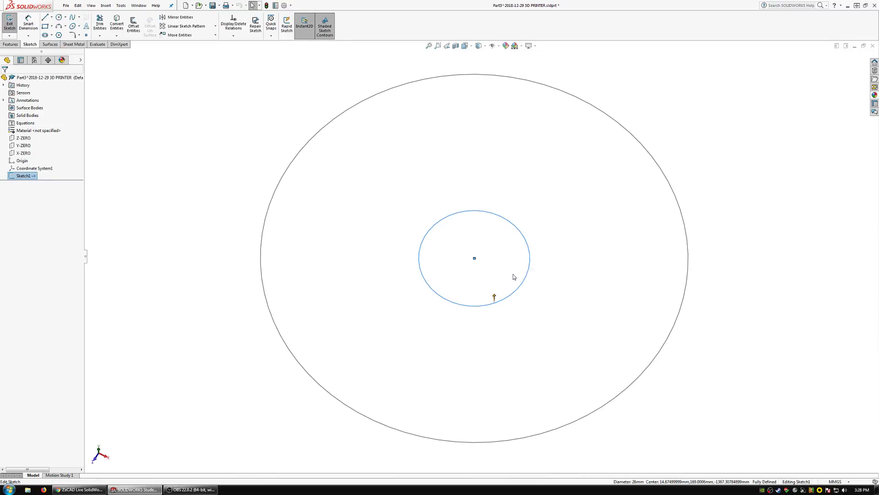
{"action": "scroll", "coordinate": [508, 273], "scroll_direction": "up", "scroll_amount": 7}
{"action": "scroll", "coordinate": [508, 270], "scroll_direction": "down", "scroll_amount": 2}
{"action": "middle_click_drag", "start_coordinate": [459, 291], "coordinate": [448, 338]}
Draw a line about 19 mm long between two points on the lower half of the small circle and make it horizontal.
{"action": "left_click", "coordinate": [45, 17]}
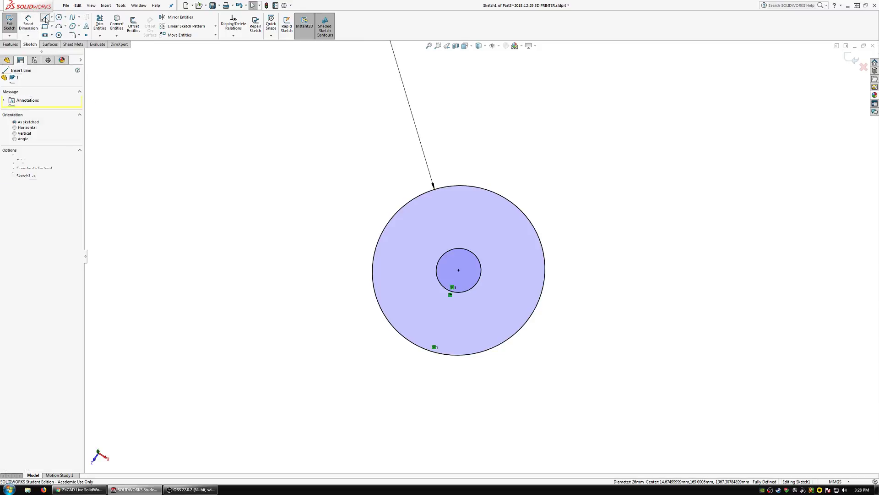
{"action": "left_click", "coordinate": [447, 288]}
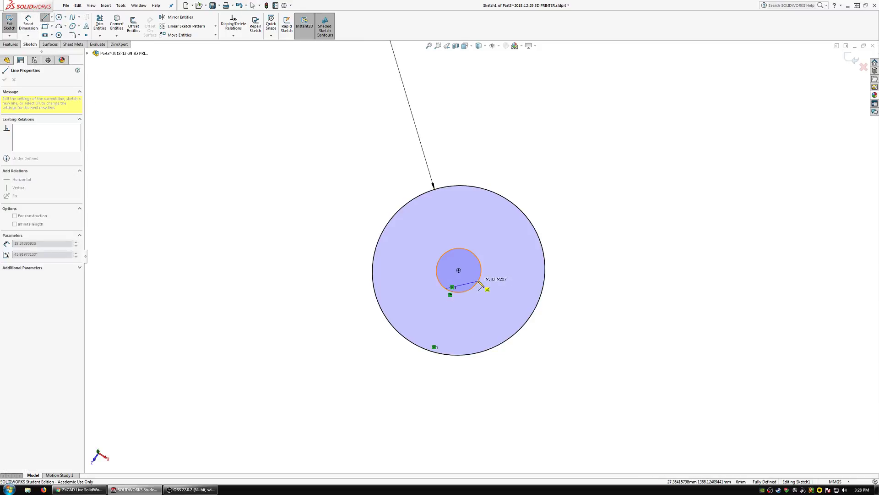
{"action": "left_click", "coordinate": [478, 281]}
{"action": "key", "text": "Escape"}
{"action": "left_click", "coordinate": [463, 284]}
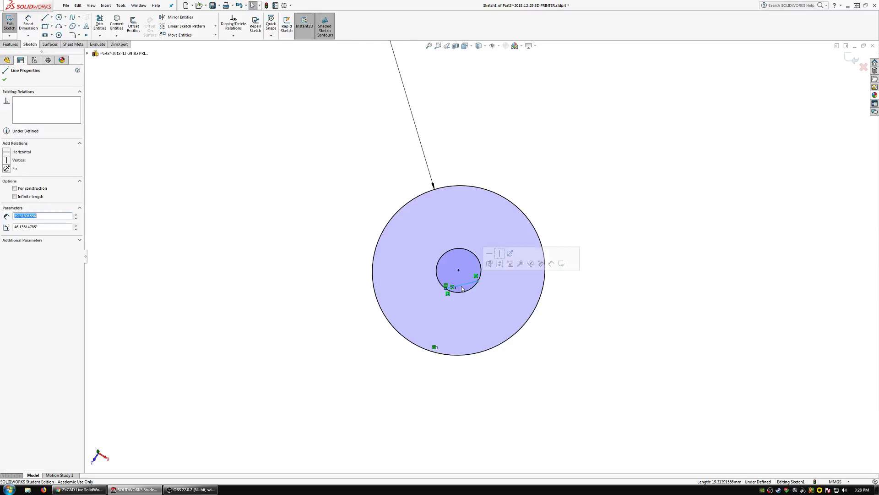
Lengthen the horizontal line into a longer chord by moving its endpoint along the small circle.
{"action": "left_click", "coordinate": [295, 278]}
{"action": "scroll", "coordinate": [444, 299], "scroll_direction": "down", "scroll_amount": 5}
{"action": "left_click", "coordinate": [466, 219]}
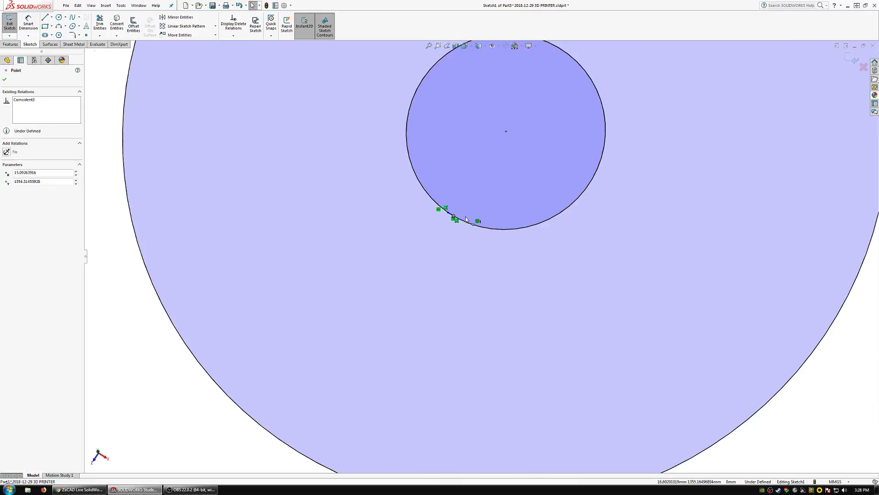
{"action": "left_click_drag", "start_coordinate": [467, 219], "coordinate": [520, 223]}
{"action": "scroll", "coordinate": [521, 224], "scroll_direction": "up", "scroll_amount": 6}
{"action": "scroll", "coordinate": [510, 226], "scroll_direction": "down", "scroll_amount": 1}
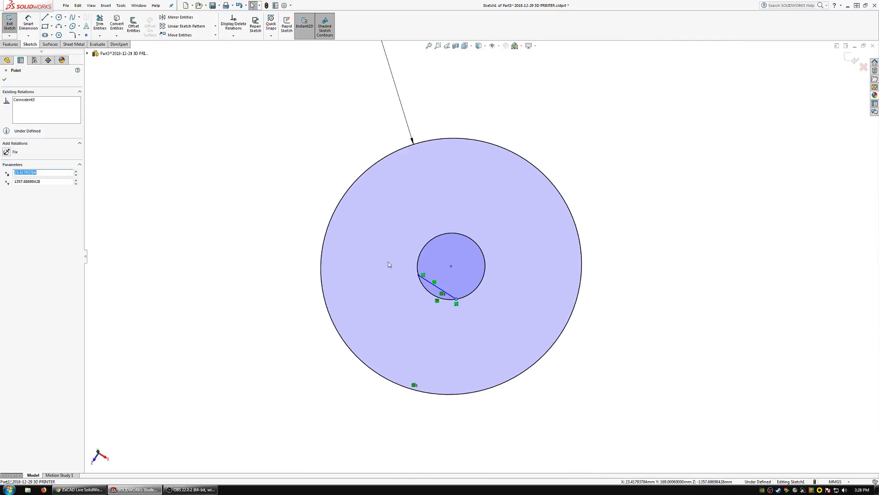
{"action": "left_click", "coordinate": [224, 201]}
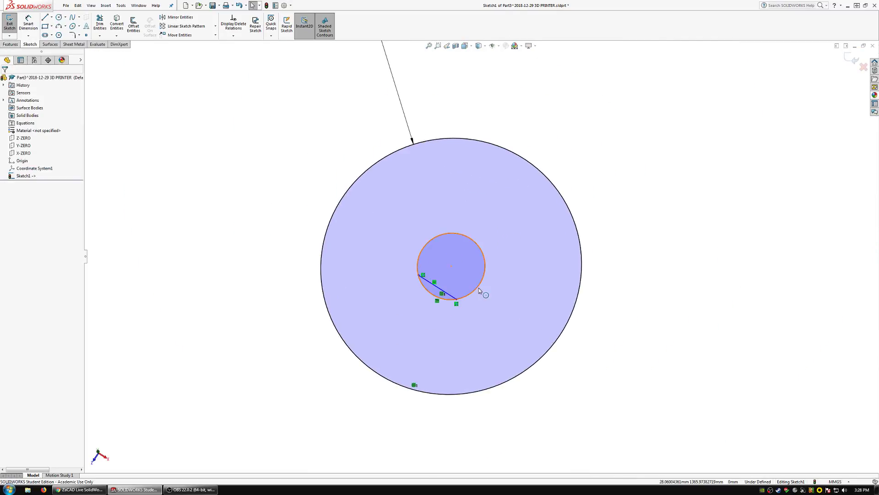
{"action": "scroll", "coordinate": [480, 288], "scroll_direction": "down", "scroll_amount": 2}
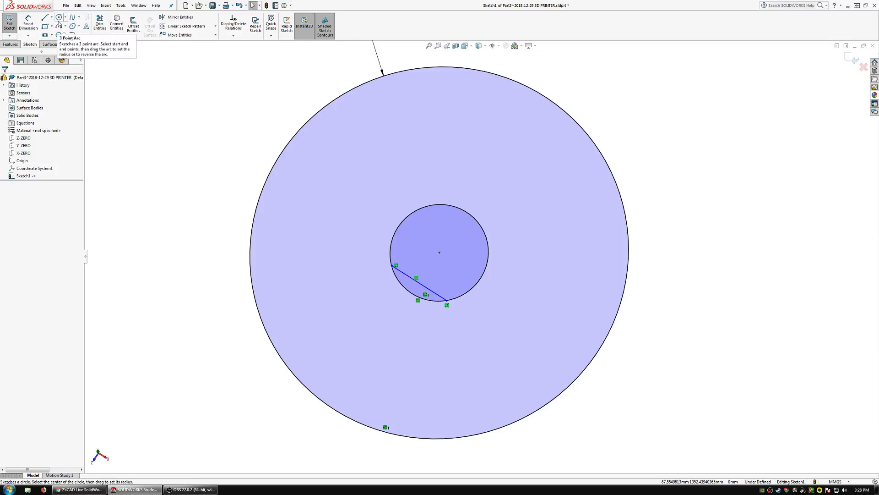
Draw a second line from the chord's end to the opposite side of the small circle and make it perpendicular to the chord.
{"action": "left_click", "coordinate": [44, 17]}
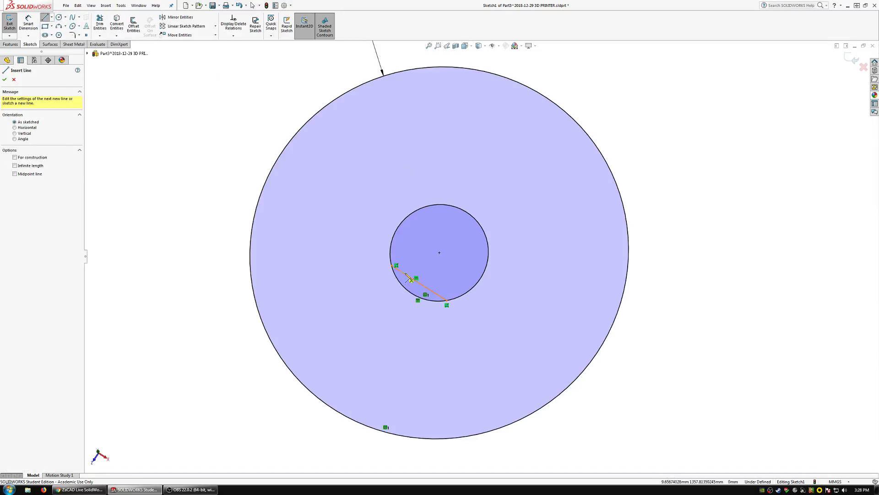
{"action": "mouse_move", "coordinate": [426, 284]}
{"action": "middle_mouse_down"}
{"action": "mouse_move", "coordinate": [419, 316]}
{"action": "mouse_move", "coordinate": [428, 302]}
{"action": "mouse_move", "coordinate": [411, 290]}
{"action": "middle_mouse_up"}
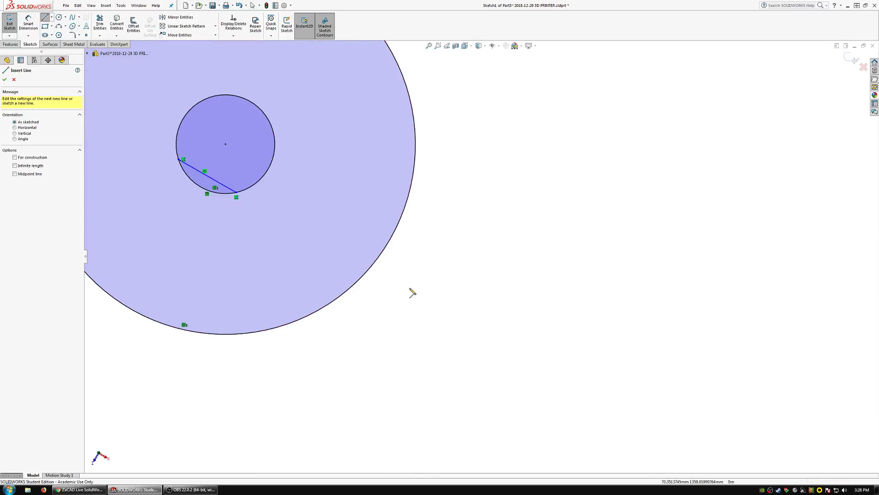
{"action": "key", "text": "f"}
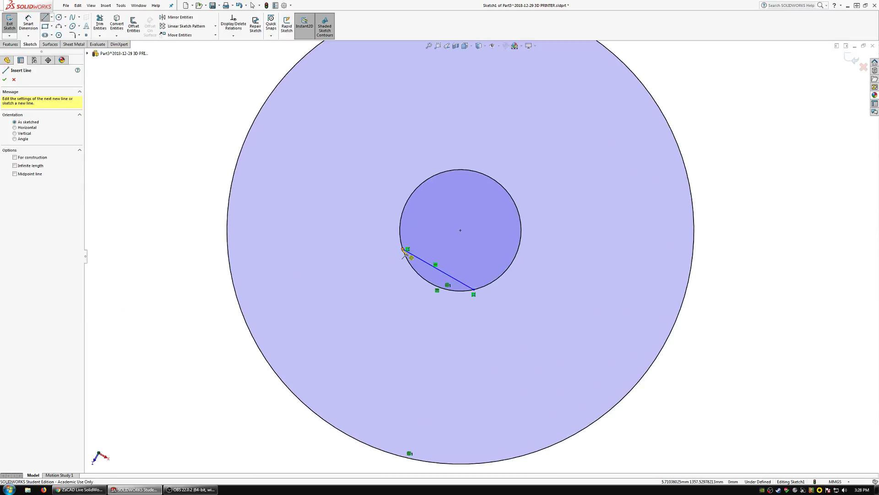
{"action": "left_click", "coordinate": [403, 249]}
{"action": "left_click", "coordinate": [444, 172]}
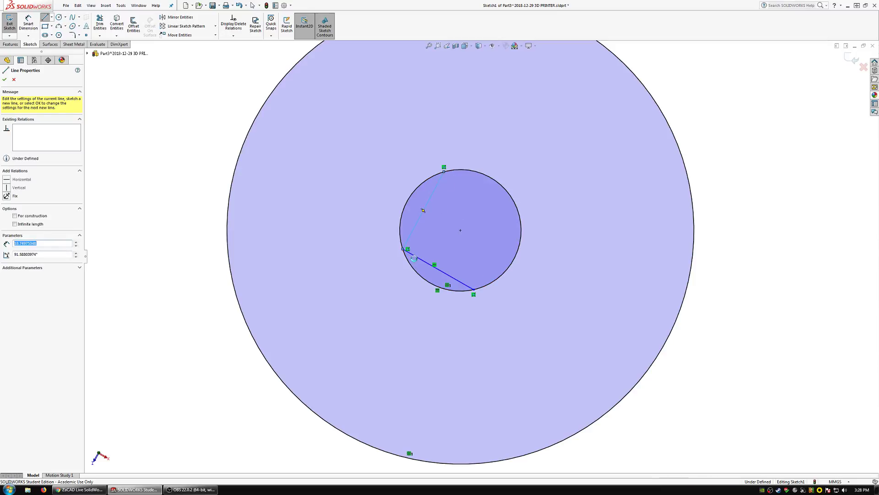
{"action": "key", "text": "Escape"}
{"action": "left_click", "coordinate": [413, 259], "text": "ctrl"}
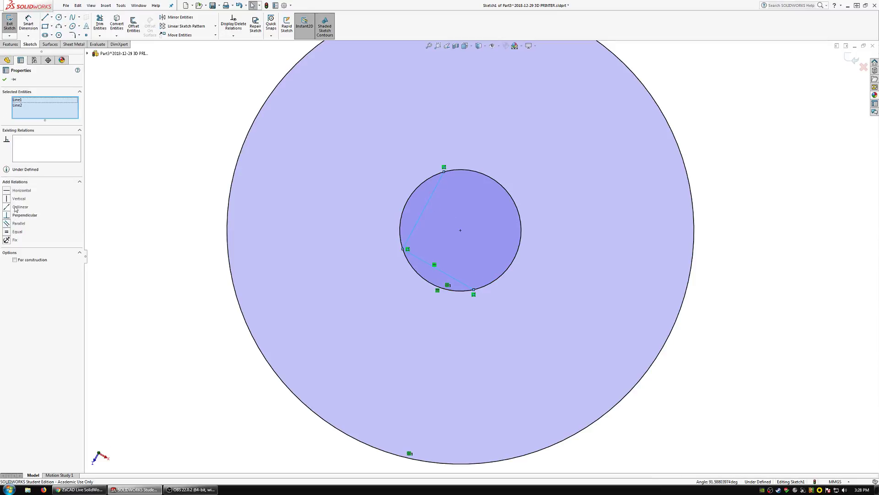
{"action": "left_click", "coordinate": [173, 150]}
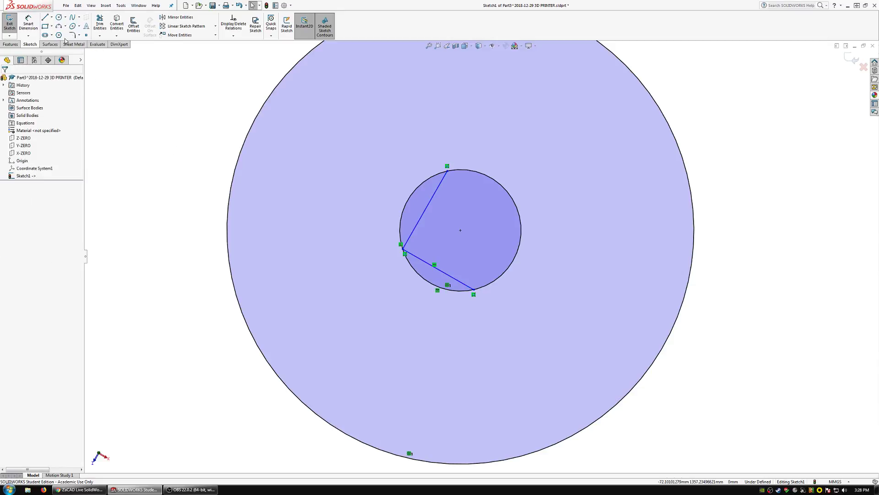
Draw a line about 10 mm long from a point on the small circle to the corner where the two chords meet.
{"action": "left_click", "coordinate": [45, 19]}
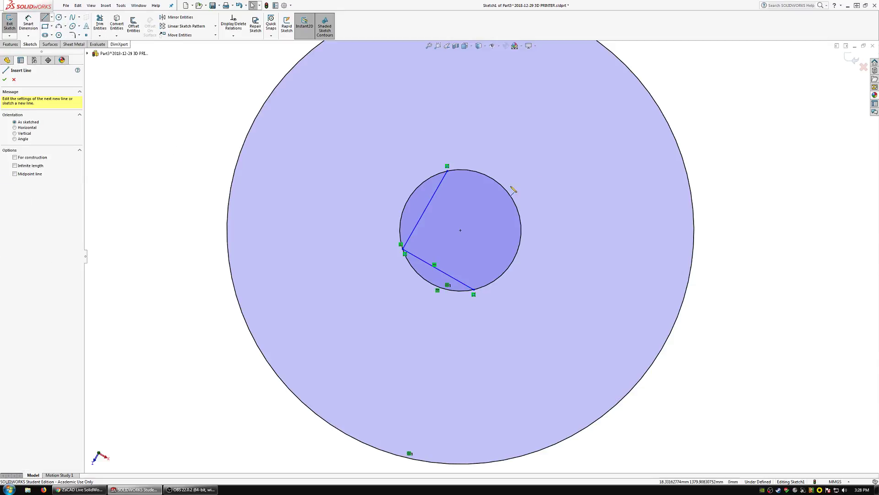
{"action": "left_click", "coordinate": [407, 202]}
{"action": "left_click", "coordinate": [402, 249]}
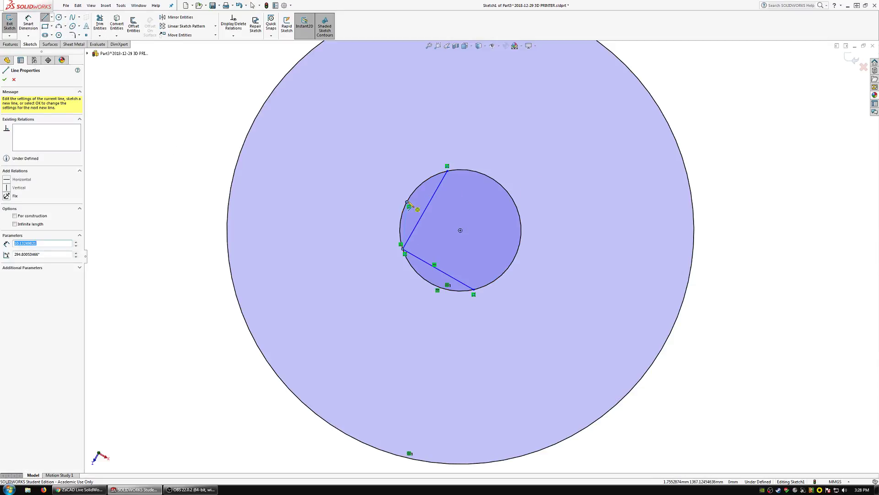
Draw a line from the short line's upper end to the circles' center and make it parallel to the lower horizontal chord.
{"action": "left_click", "coordinate": [408, 203]}
{"action": "left_click", "coordinate": [461, 230]}
{"action": "key", "text": "Escape"}
{"action": "left_click", "coordinate": [433, 268]}
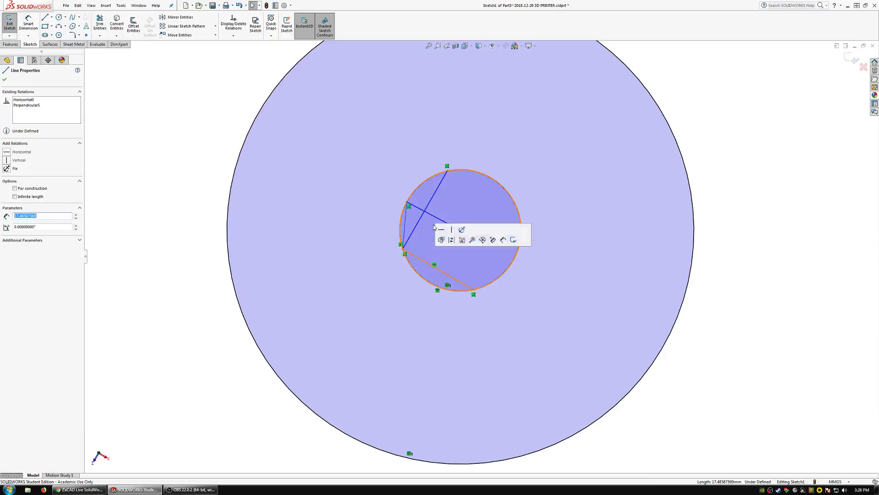
{"action": "left_click", "coordinate": [445, 223], "text": "ctrl"}
{"action": "left_click", "coordinate": [482, 186]}
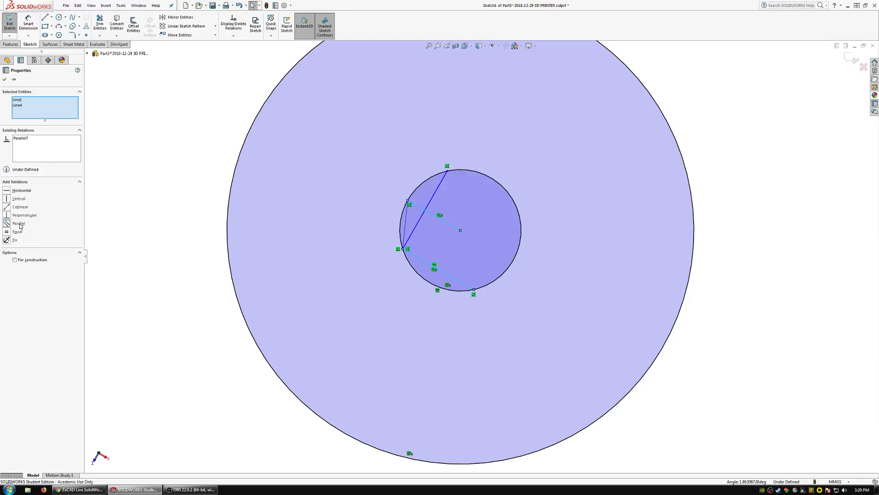
{"action": "left_click", "coordinate": [162, 222]}
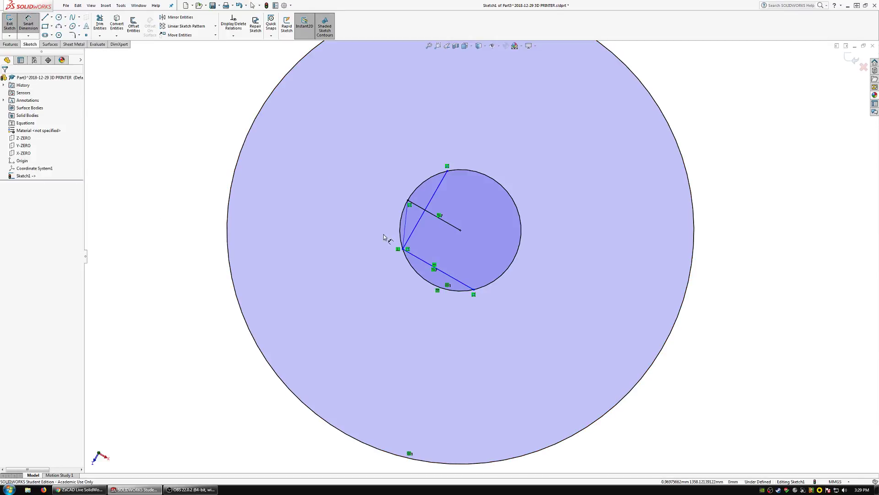
Dimension the angle between the short line and the perpendicular chord, trying 10° before setting it to 15°.
{"action": "left_click", "coordinate": [414, 239]}
{"action": "left_click", "coordinate": [404, 239]}
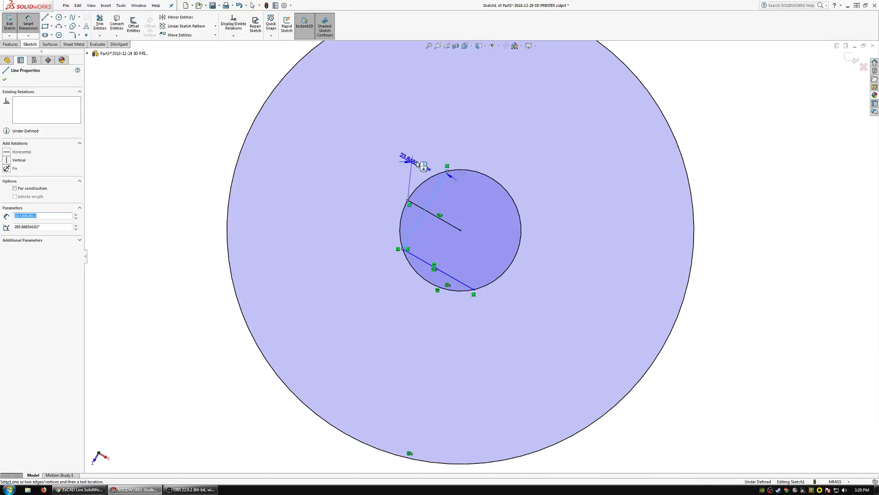
{"action": "scroll", "coordinate": [451, 114], "scroll_direction": "up", "scroll_amount": 3}
{"action": "left_click", "coordinate": [458, 66]}
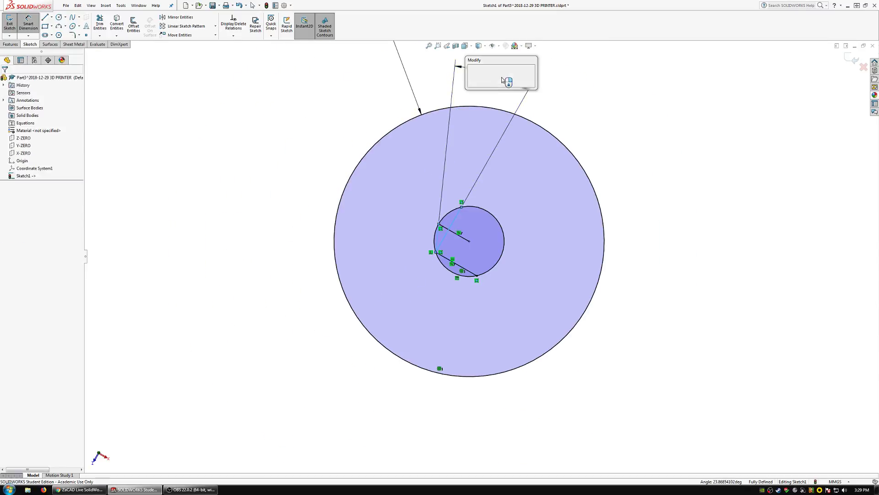
{"action": "type", "text": "10"}
{"action": "key", "text": "Return"}
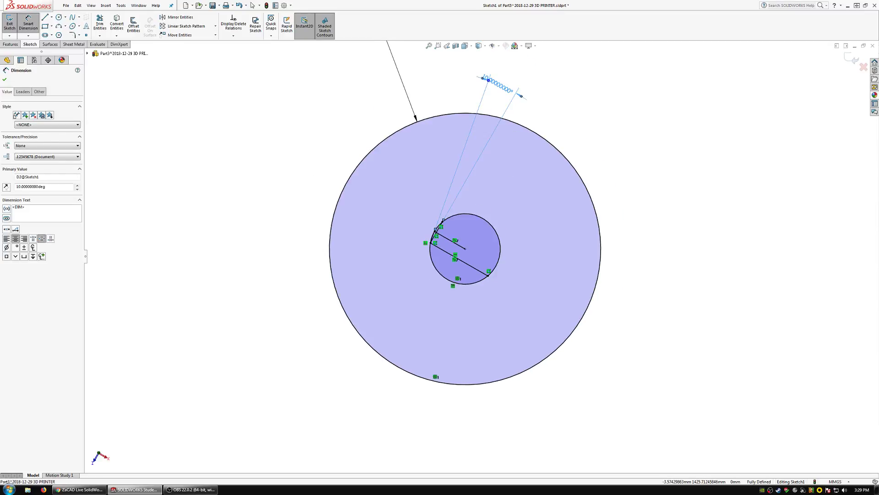
{"action": "double_click", "coordinate": [500, 85]}
{"action": "type", "text": "15"}
{"action": "key", "text": "Return"}
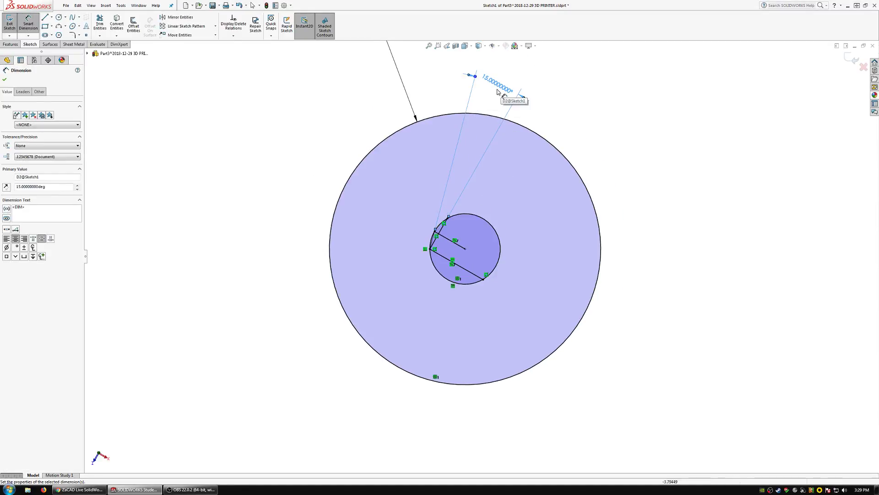
{"action": "scroll", "coordinate": [481, 259], "scroll_direction": "down", "scroll_amount": 3}
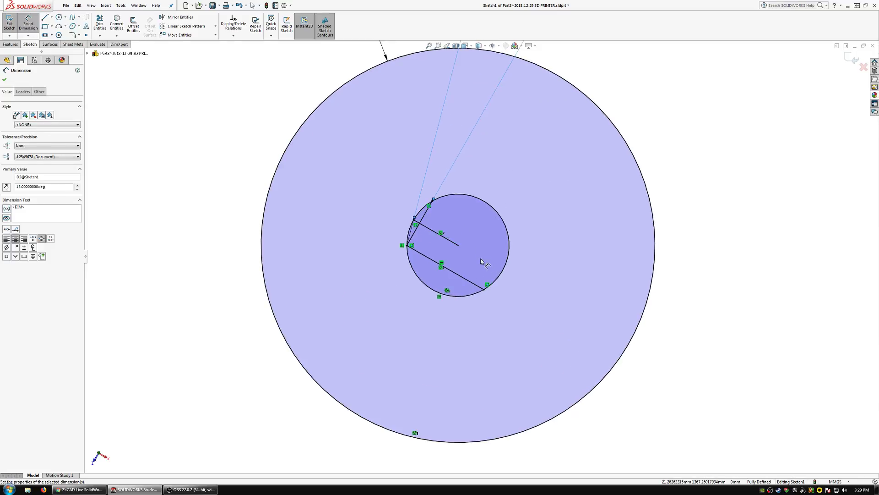
{"action": "key", "text": "Escape"}
Convert all the sketch's circles and lines to construction geometry.
{"action": "scroll", "coordinate": [481, 259], "scroll_direction": "up", "scroll_amount": 3}
{"action": "scroll", "coordinate": [487, 246], "scroll_direction": "down", "scroll_amount": 3}
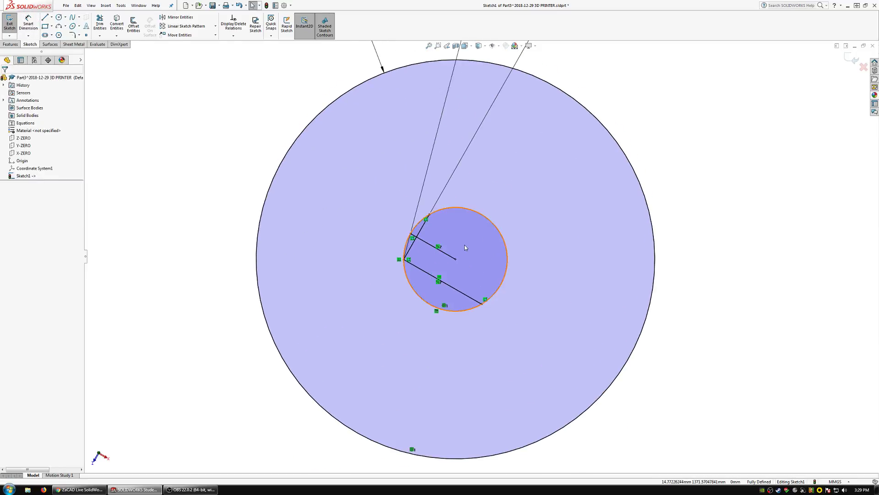
{"action": "scroll", "coordinate": [465, 244], "scroll_direction": "down", "scroll_amount": 1}
{"action": "key", "text": "ctrl+a"}
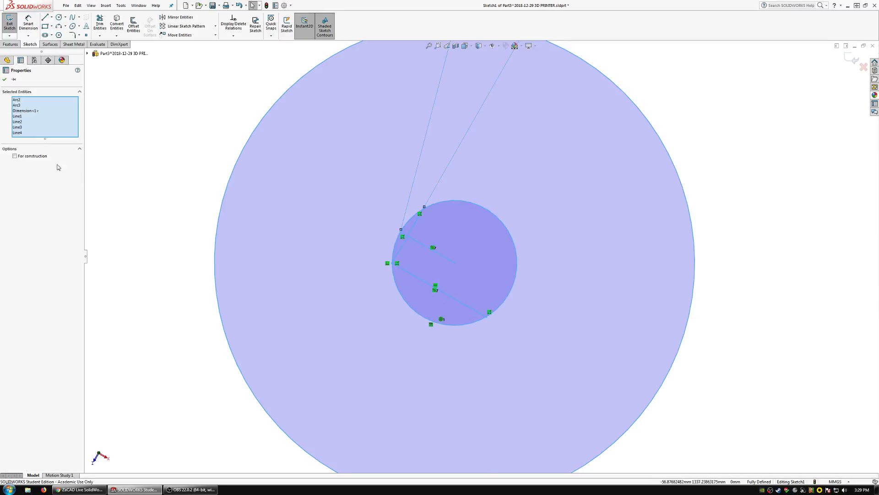
{"action": "left_click", "coordinate": [38, 157]}
{"action": "key", "text": "Escape"}
Turn both circles and the lower horizontal chord back into solid sketch geometry.
{"action": "left_click", "coordinate": [405, 302]}
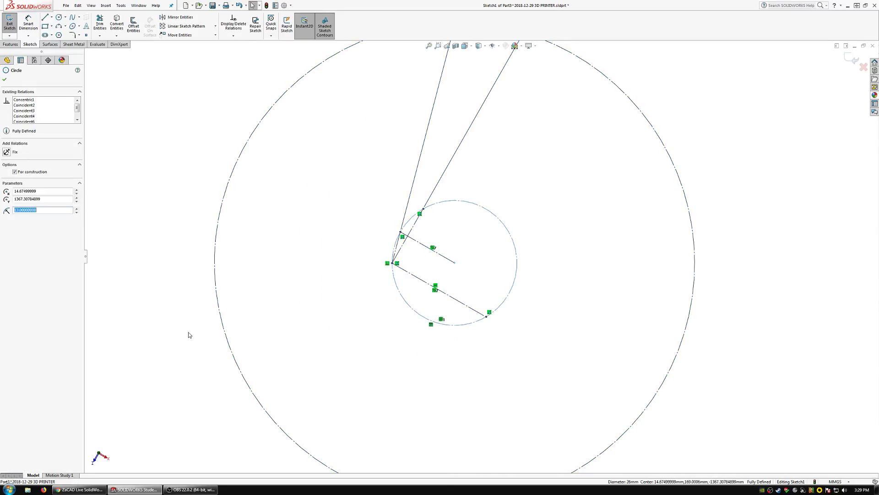
{"action": "left_click", "coordinate": [229, 345], "text": "ctrl"}
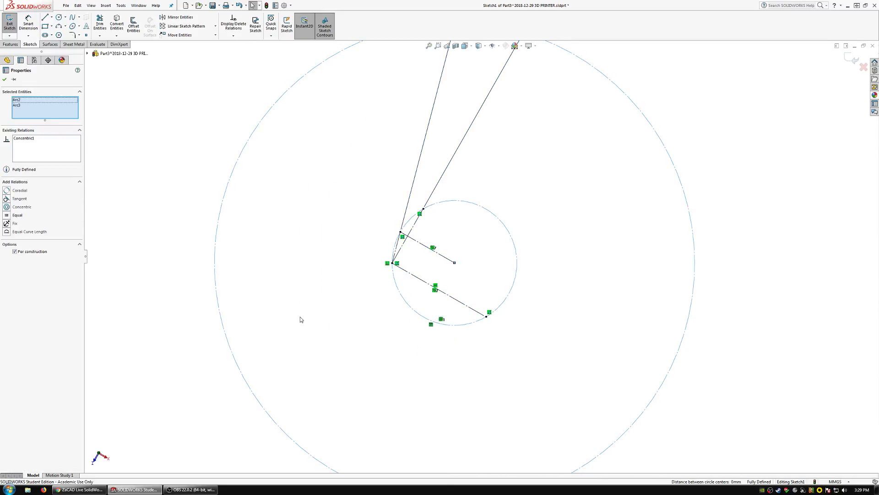
{"action": "left_click", "coordinate": [415, 278], "text": "ctrl"}
{"action": "left_click", "coordinate": [35, 220]}
{"action": "left_click", "coordinate": [181, 241]}
Draw a line from each end of the lower chord toward the large circle and make the loose endpoint coincident with that circle.
{"action": "scroll", "coordinate": [499, 290], "scroll_direction": "up", "scroll_amount": 3}
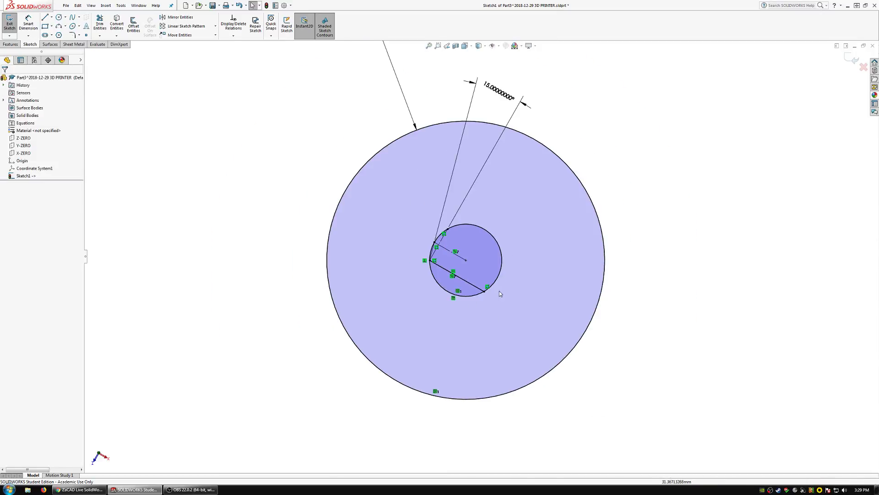
{"action": "scroll", "coordinate": [499, 290], "scroll_direction": "down", "scroll_amount": 1}
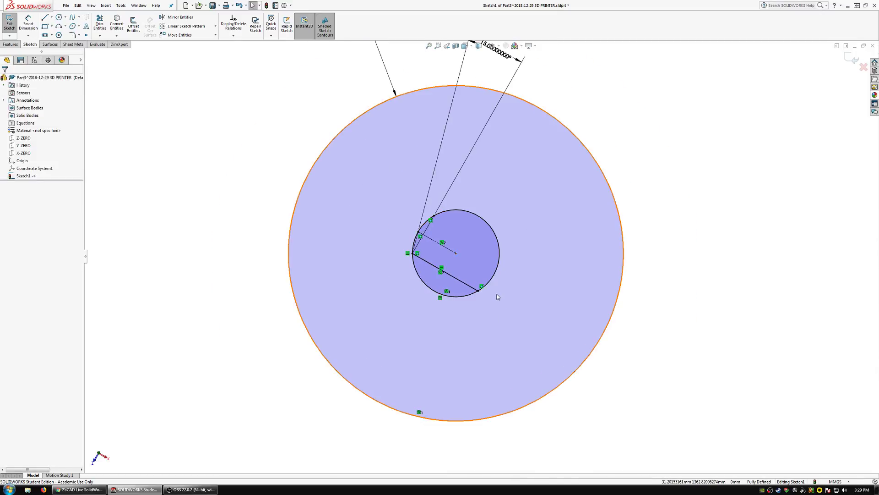
{"action": "left_click", "coordinate": [44, 16]}
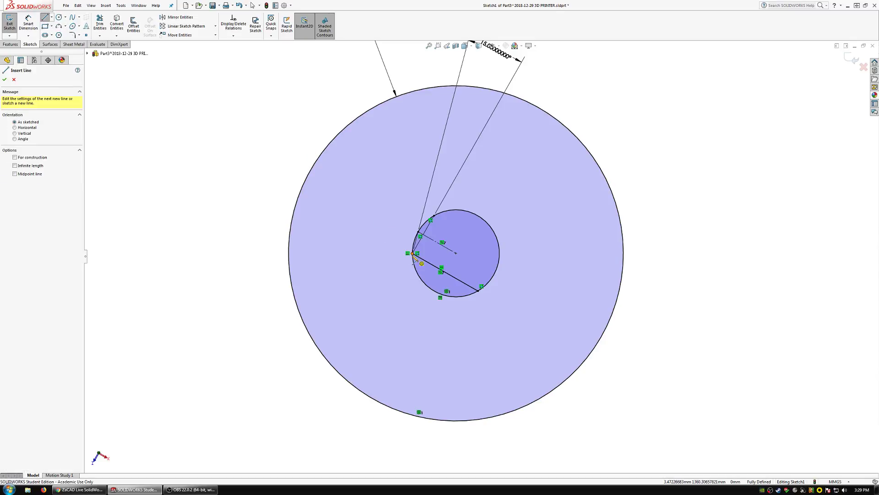
{"action": "left_click_drag", "start_coordinate": [412, 254], "coordinate": [345, 366]}
{"action": "left_click_drag", "start_coordinate": [478, 291], "coordinate": [438, 419]}
{"action": "key", "text": "Escape"}
{"action": "left_click", "coordinate": [345, 367]}
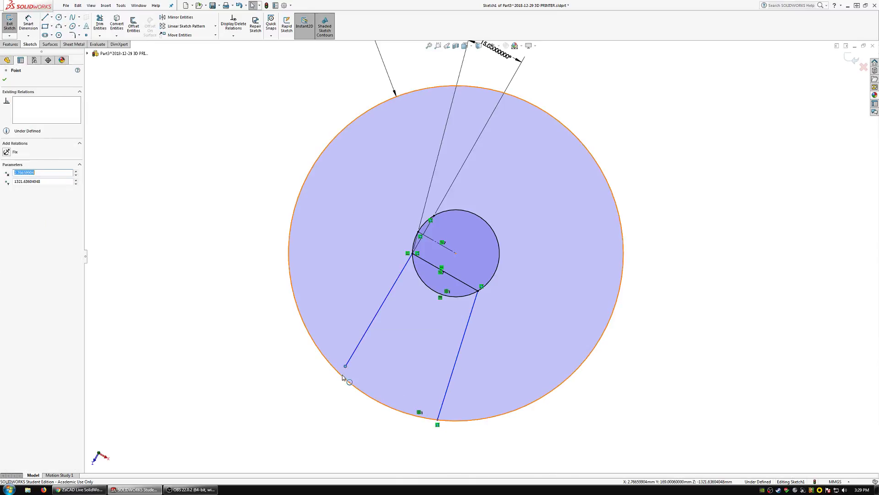
{"action": "left_click", "coordinate": [347, 380], "text": "ctrl"}
{"action": "left_click", "coordinate": [373, 346]}
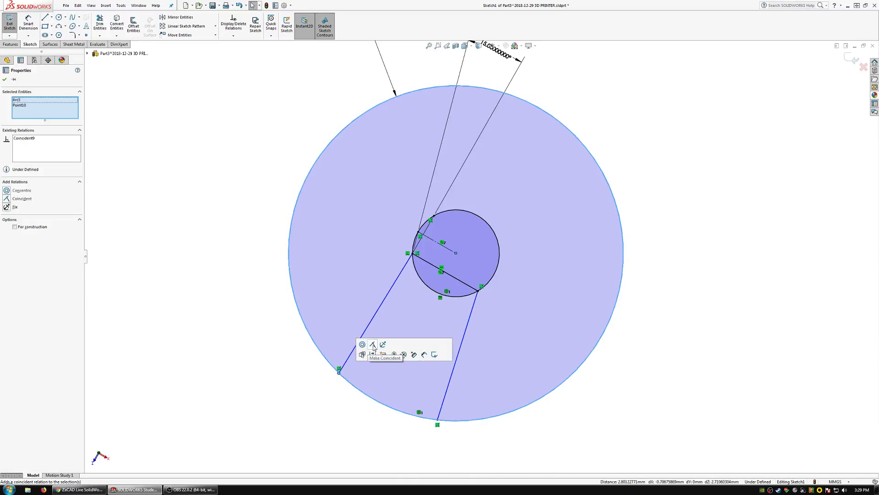
Make both outgoing lines perpendicular to the lower chord.
{"action": "left_click", "coordinate": [477, 303]}
{"action": "left_click", "coordinate": [455, 278], "text": "ctrl"}
{"action": "left_click", "coordinate": [507, 249]}
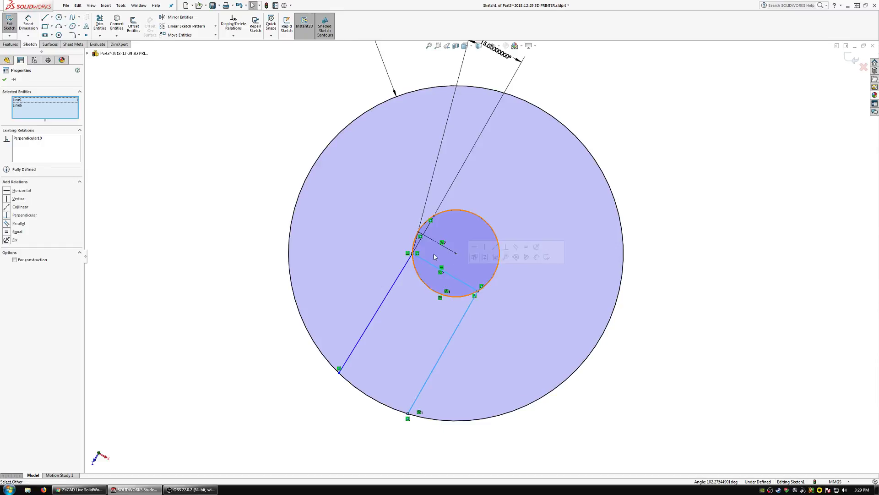
{"action": "left_click", "coordinate": [407, 266]}
{"action": "left_click", "coordinate": [425, 262], "text": "ctrl"}
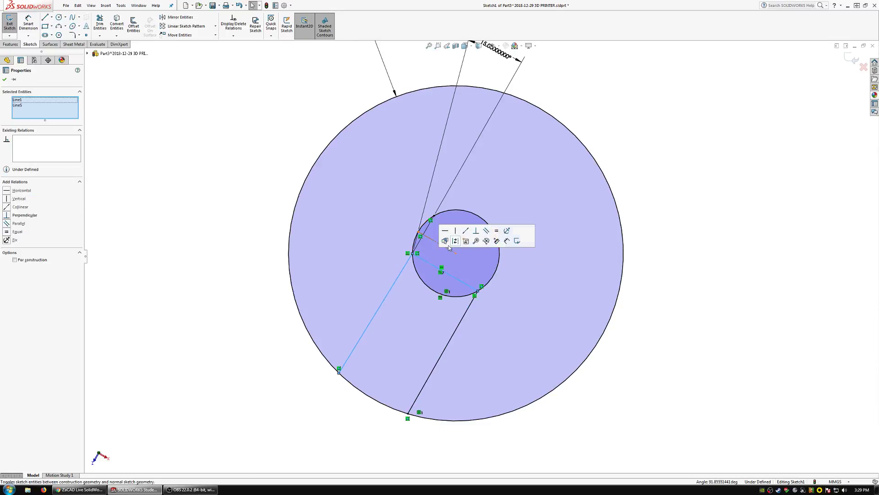
{"action": "left_click", "coordinate": [477, 234]}
{"action": "left_click", "coordinate": [250, 253]}
Extrude the disc region outside the small circle and the two slot lines as a blind 10 mm boss.
{"action": "scroll", "coordinate": [458, 265], "scroll_direction": "up", "scroll_amount": 3}
{"action": "scroll", "coordinate": [458, 266], "scroll_direction": "down", "scroll_amount": 2}
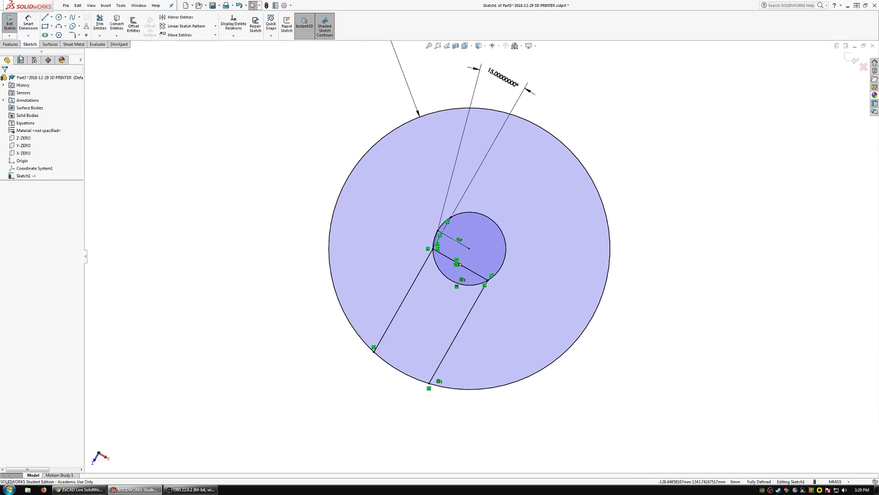
{"action": "left_click", "coordinate": [10, 44]}
{"action": "left_click", "coordinate": [12, 23]}
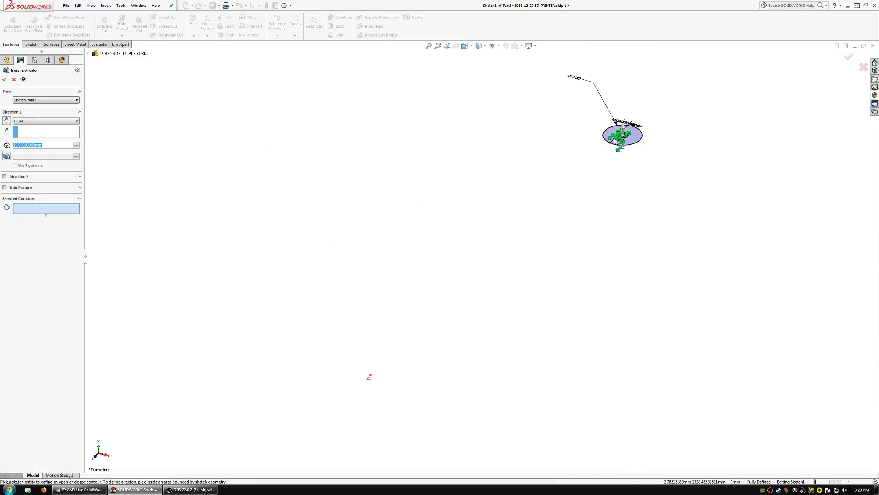
{"action": "scroll", "coordinate": [625, 133], "scroll_direction": "up", "scroll_amount": 10}
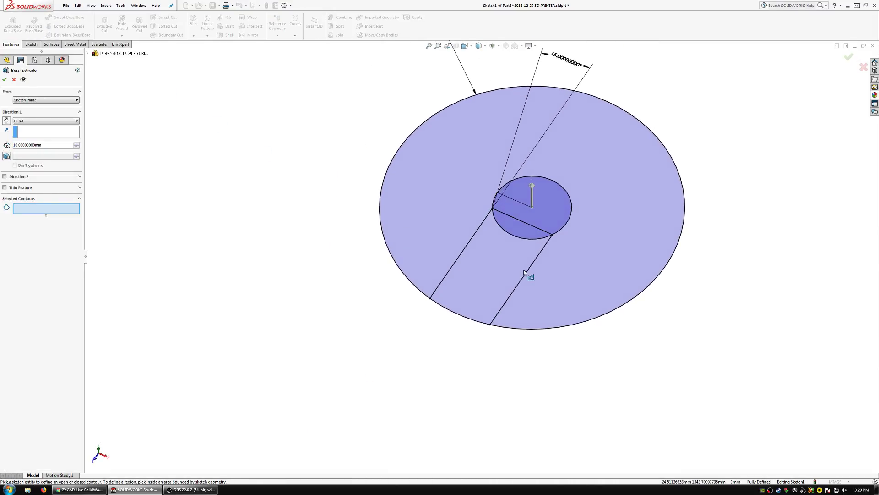
{"action": "left_click", "coordinate": [433, 178]}
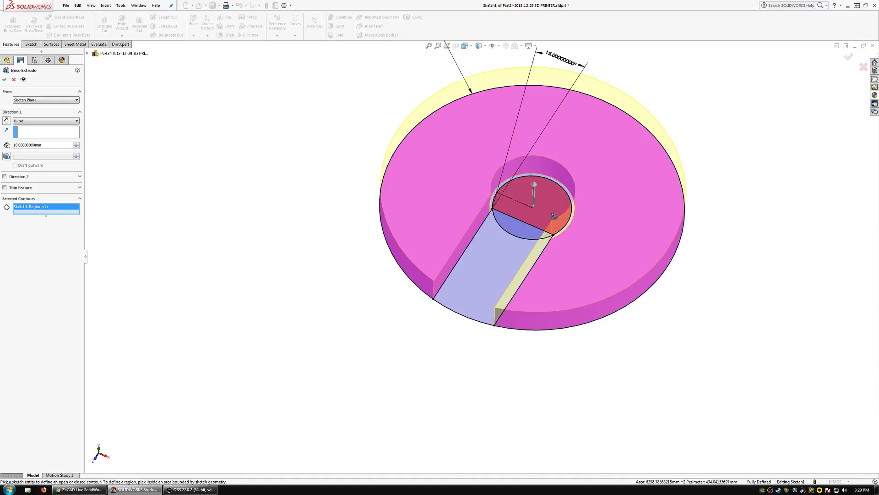
{"action": "mouse_move", "coordinate": [548, 217]}
{"action": "middle_mouse_down"}
{"action": "mouse_move", "coordinate": [577, 281]}
{"action": "mouse_move", "coordinate": [553, 325]}
{"action": "mouse_move", "coordinate": [543, 289]}
{"action": "mouse_move", "coordinate": [550, 298]}
{"action": "mouse_move", "coordinate": [555, 273]}
{"action": "mouse_move", "coordinate": [542, 304]}
{"action": "mouse_move", "coordinate": [568, 284]}
{"action": "mouse_move", "coordinate": [561, 297]}
{"action": "middle_mouse_up"}
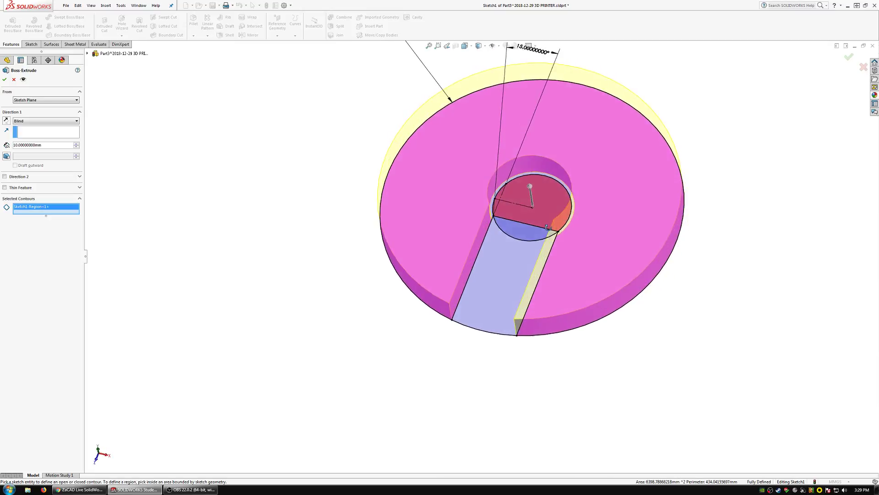
{"action": "left_click", "coordinate": [5, 80]}
Examine the extruded disc's center hole and open slot from several angles.
{"action": "scroll", "coordinate": [487, 238], "scroll_direction": "down", "scroll_amount": 5}
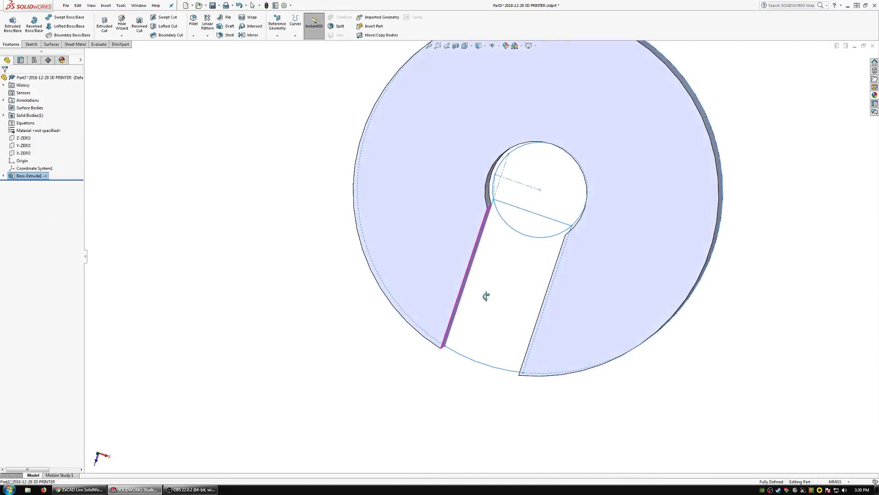
{"action": "middle_click_drag", "start_coordinate": [487, 296], "coordinate": [496, 246]}
{"action": "middle_click_drag", "start_coordinate": [492, 216], "coordinate": [489, 271]}
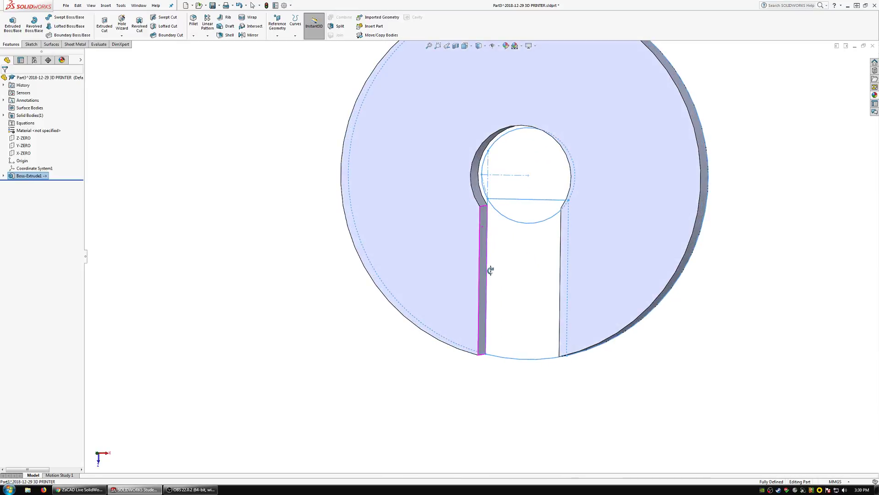
{"action": "left_click", "coordinate": [318, 309]}
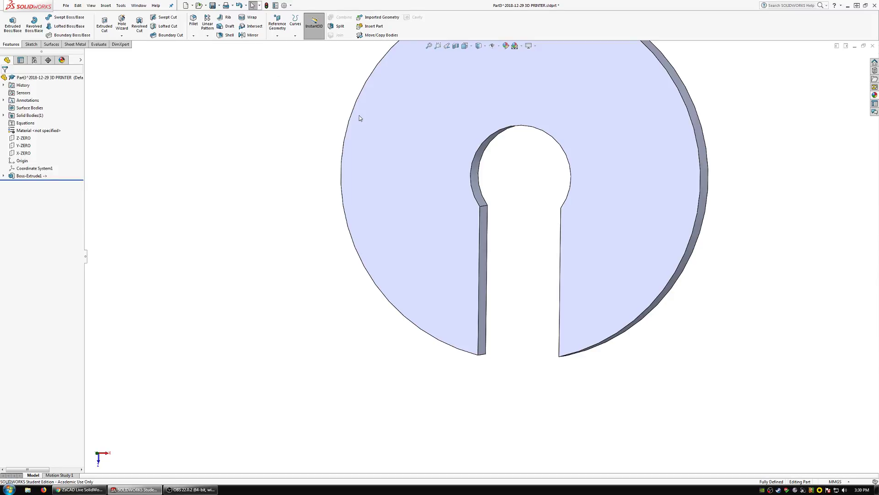
{"action": "scroll", "coordinate": [513, 181], "scroll_direction": "up", "scroll_amount": 5}
{"action": "scroll", "coordinate": [537, 191], "scroll_direction": "down", "scroll_amount": 3}
{"action": "middle_click_drag", "start_coordinate": [517, 214], "coordinate": [443, 204]}
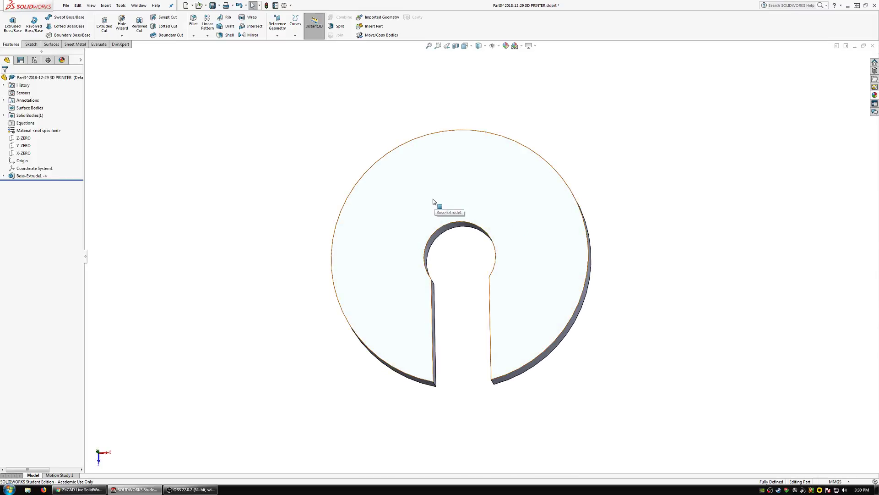
{"action": "middle_click_drag", "start_coordinate": [521, 287], "coordinate": [557, 253]}
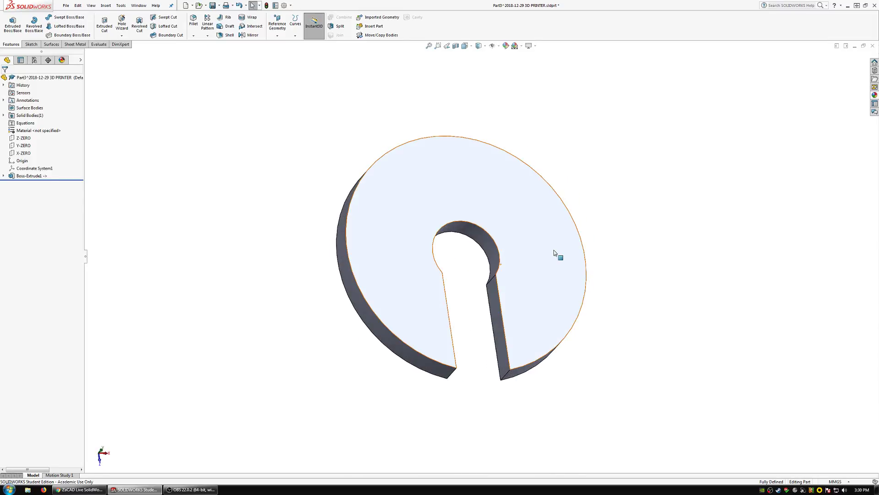
Fillet the two outer corner edges at the slot's mouth, trying a 20 mm radius before settling on 15 mm.
{"action": "left_click", "coordinate": [196, 32]}
{"action": "left_click", "coordinate": [454, 372]}
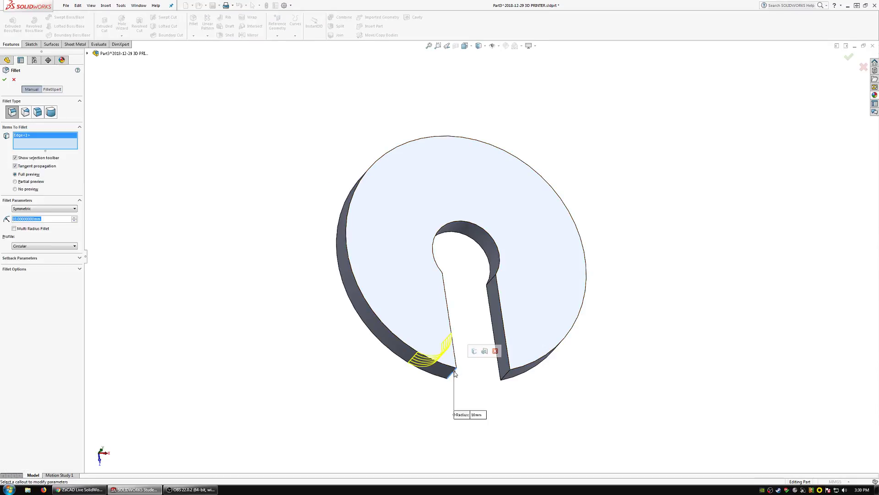
{"action": "left_click", "coordinate": [509, 379]}
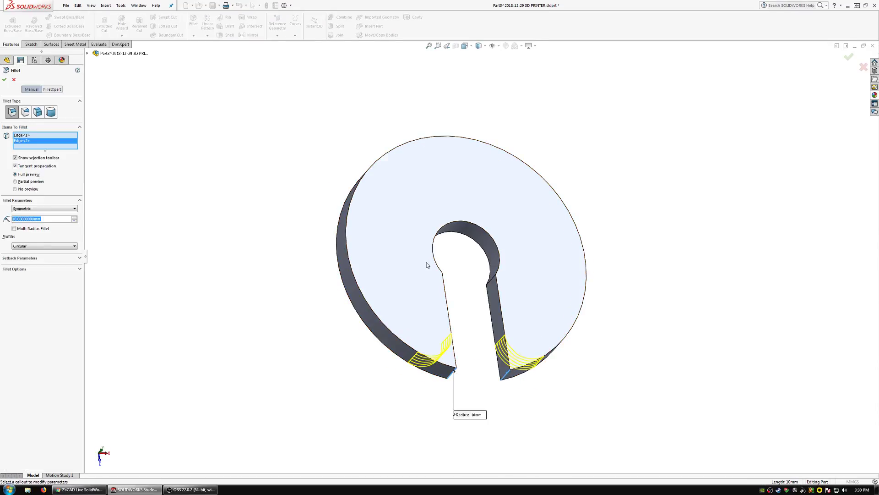
{"action": "middle_click_drag", "start_coordinate": [427, 265], "coordinate": [412, 299]}
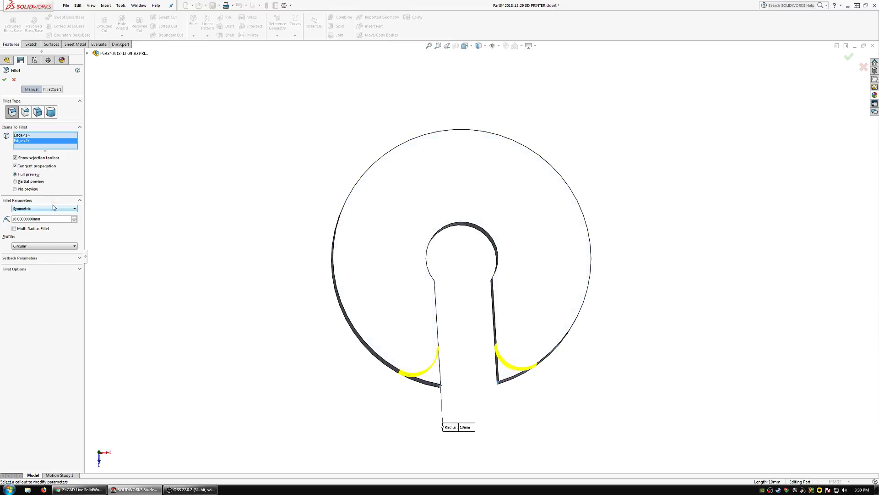
{"action": "type", "text": "20"}
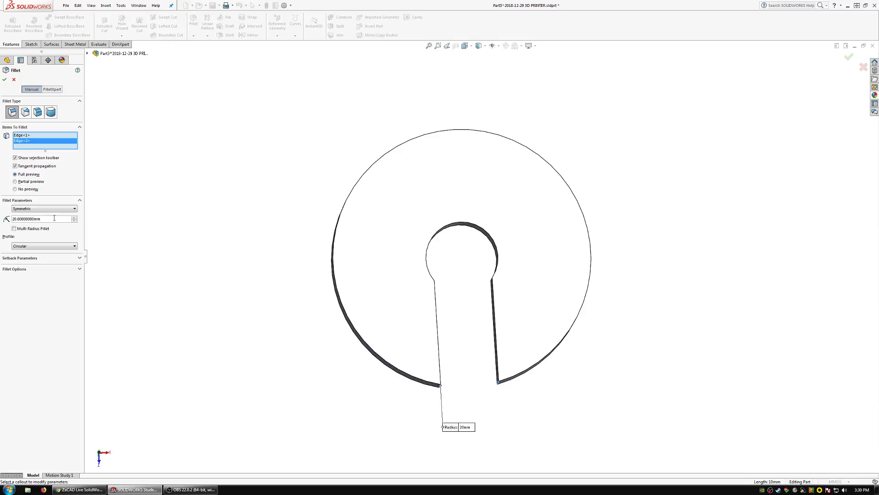
{"action": "type", "text": "15"}
{"action": "key", "text": "Tab"}
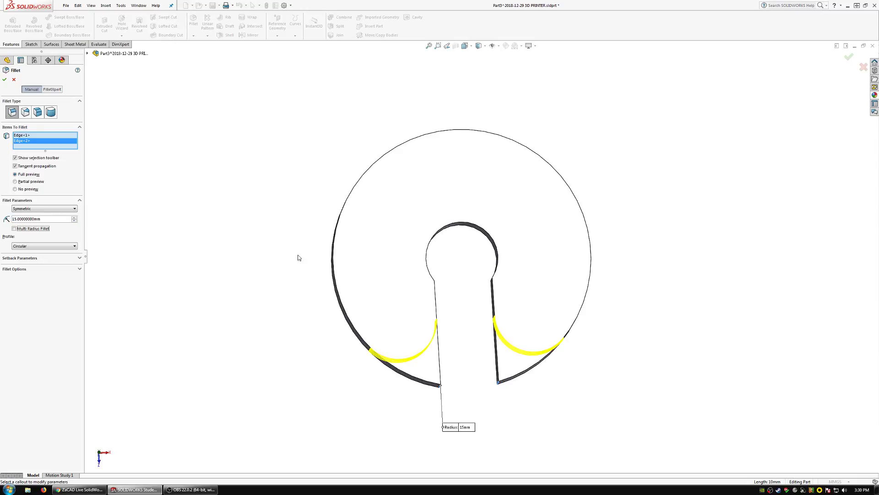
{"action": "mouse_move", "coordinate": [402, 300]}
{"action": "middle_mouse_down"}
{"action": "mouse_move", "coordinate": [397, 281]}
{"action": "mouse_move", "coordinate": [403, 362]}
{"action": "mouse_move", "coordinate": [403, 247]}
{"action": "mouse_move", "coordinate": [386, 192]}
{"action": "mouse_move", "coordinate": [474, 183]}
{"action": "mouse_move", "coordinate": [504, 199]}
{"action": "mouse_move", "coordinate": [441, 202]}
{"action": "mouse_move", "coordinate": [402, 245]}
{"action": "mouse_move", "coordinate": [420, 314]}
{"action": "mouse_move", "coordinate": [450, 304]}
{"action": "mouse_move", "coordinate": [461, 261]}
{"action": "mouse_move", "coordinate": [452, 279]}
{"action": "mouse_move", "coordinate": [443, 267]}
{"action": "mouse_move", "coordinate": [447, 292]}
{"action": "mouse_move", "coordinate": [500, 304]}
{"action": "mouse_move", "coordinate": [421, 256]}
{"action": "mouse_move", "coordinate": [435, 165]}
{"action": "mouse_move", "coordinate": [448, 273]}
{"action": "mouse_move", "coordinate": [473, 342]}
{"action": "mouse_move", "coordinate": [470, 282]}
{"action": "mouse_move", "coordinate": [449, 300]}
{"action": "mouse_move", "coordinate": [438, 193]}
{"action": "mouse_move", "coordinate": [455, 239]}
{"action": "mouse_move", "coordinate": [434, 214]}
{"action": "middle_mouse_up"}
{"action": "left_click", "coordinate": [5, 79]}
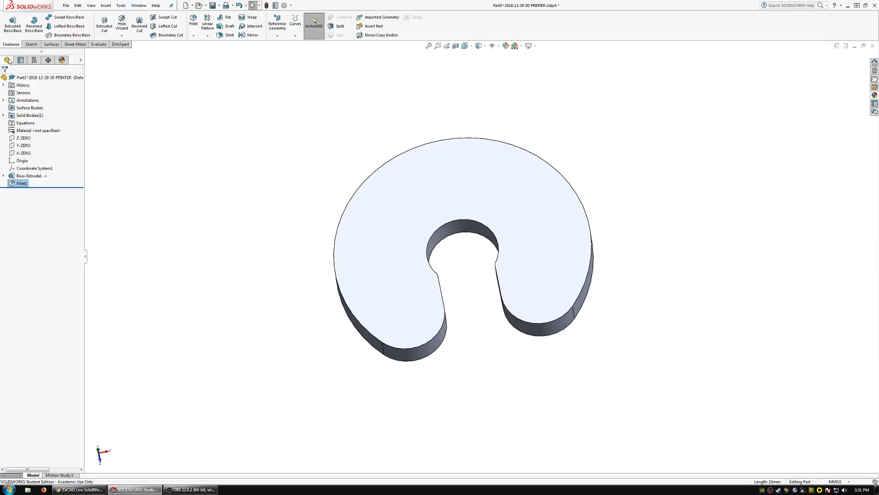
Start a sketch on the disc's flat face and draw a three-point arc slot above the center hole, with about 30.5 mm centerline radius.
{"action": "left_click", "coordinate": [32, 44]}
{"action": "left_click", "coordinate": [10, 22]}
{"action": "left_click", "coordinate": [440, 198]}
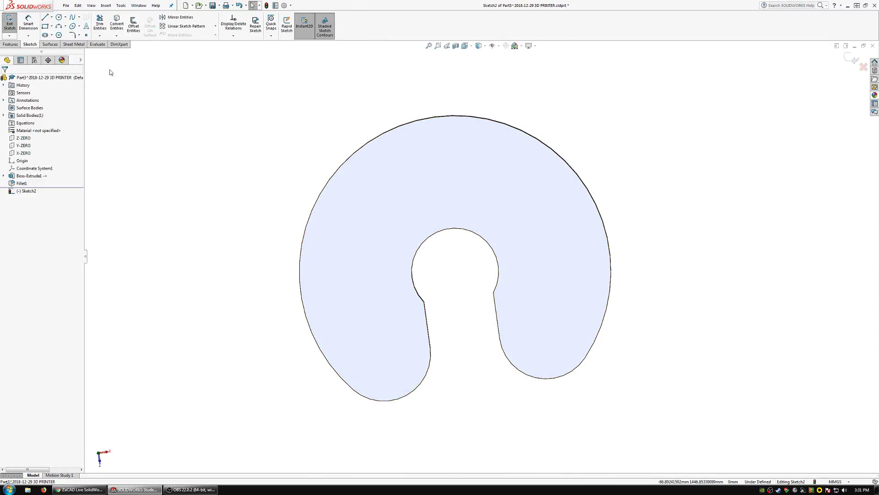
{"action": "left_click", "coordinate": [44, 35]}
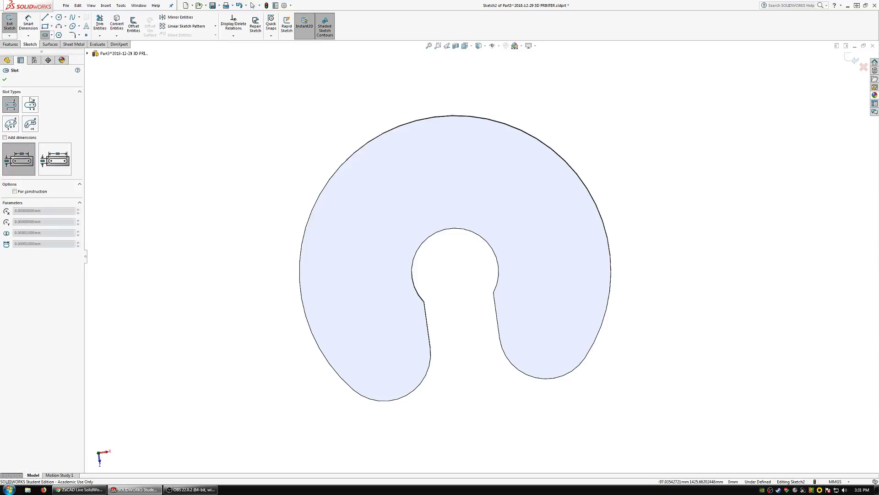
{"action": "left_click", "coordinate": [51, 36]}
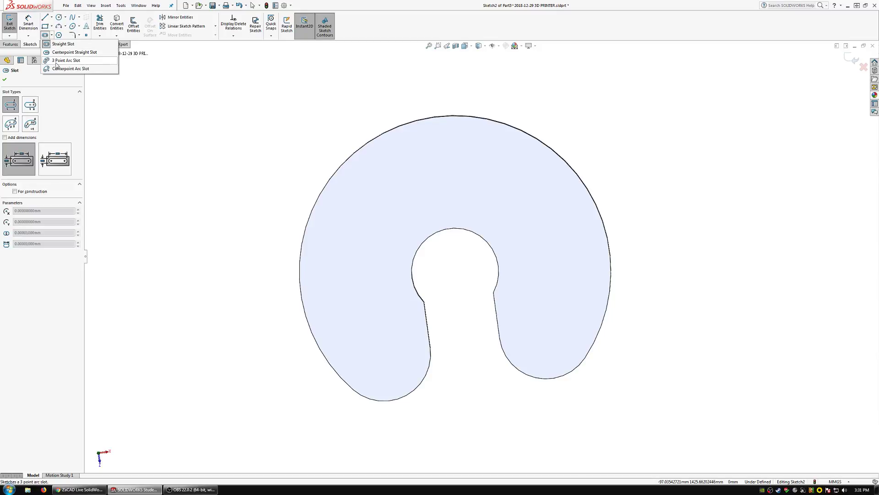
{"action": "left_click", "coordinate": [56, 62]}
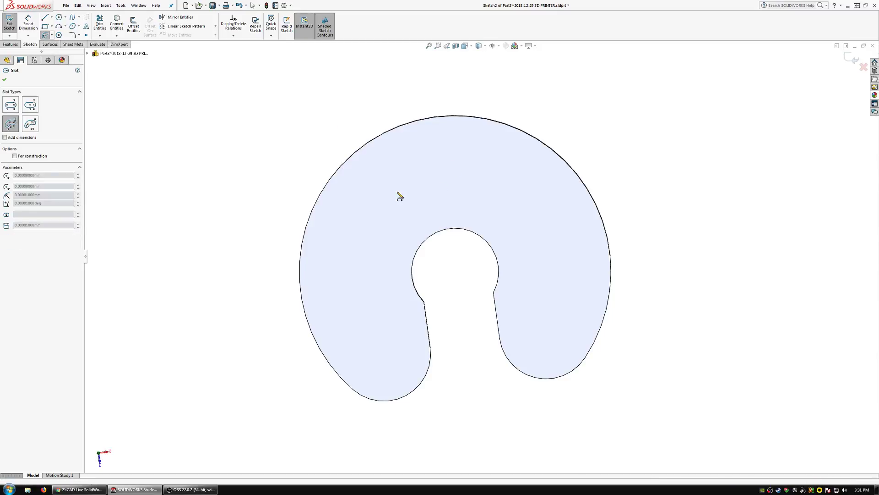
{"action": "left_click", "coordinate": [378, 203]}
{"action": "left_click", "coordinate": [515, 173]}
{"action": "left_click", "coordinate": [440, 159]}
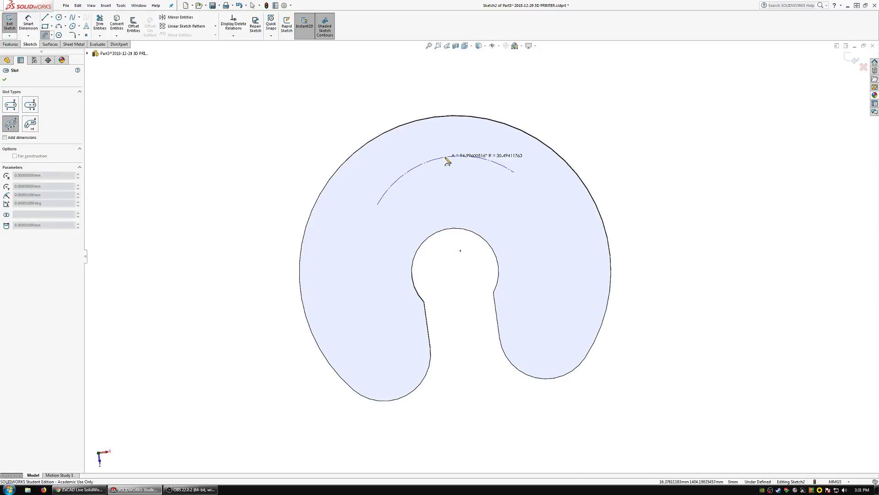
{"action": "left_click", "coordinate": [444, 140]}
{"action": "key", "text": "Escape"}
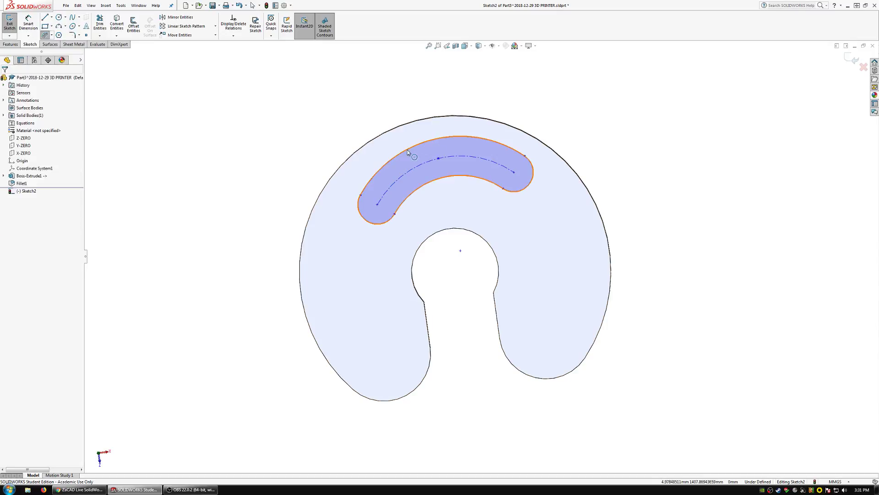
Make the arc slot's centerline concentric with the disc's outer edge.
{"action": "left_click", "coordinate": [411, 173], "text": "ctrl"}
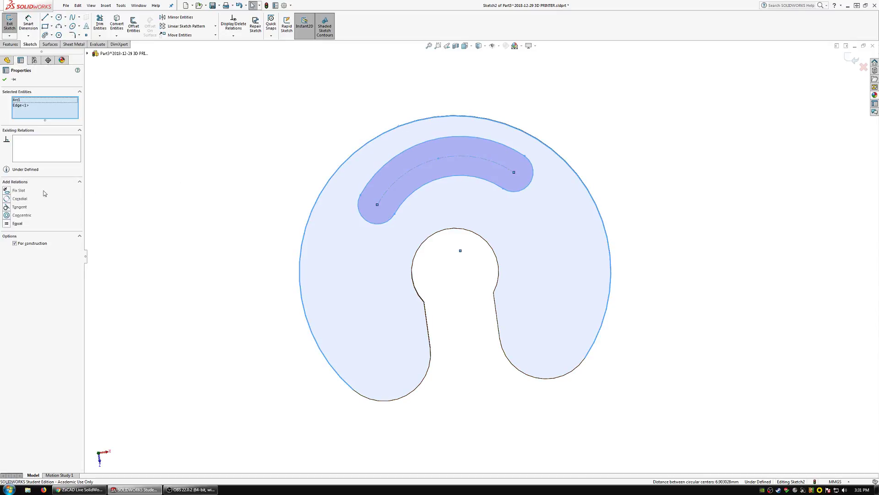
{"action": "left_click", "coordinate": [19, 216]}
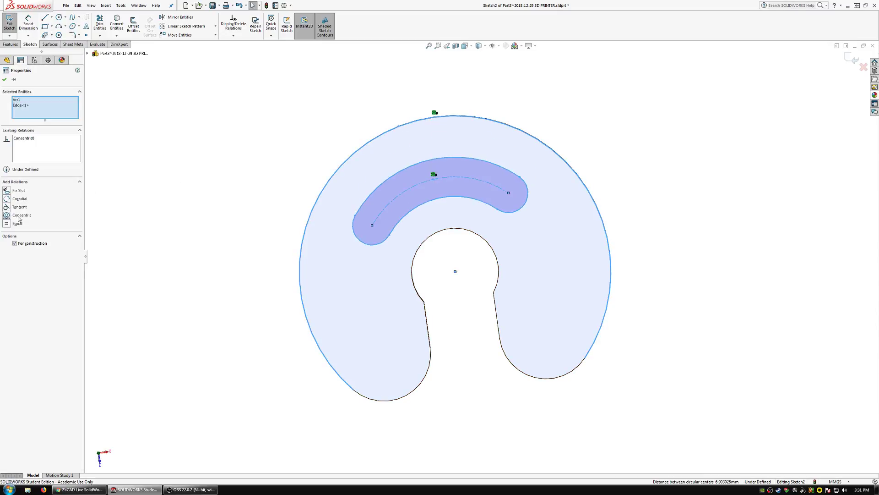
{"action": "left_click", "coordinate": [273, 116]}
Sketch two connected lines from the center hole's edge through the midpoint of the slot's centerline arc to the disc's outer edge.
{"action": "left_click", "coordinate": [45, 17]}
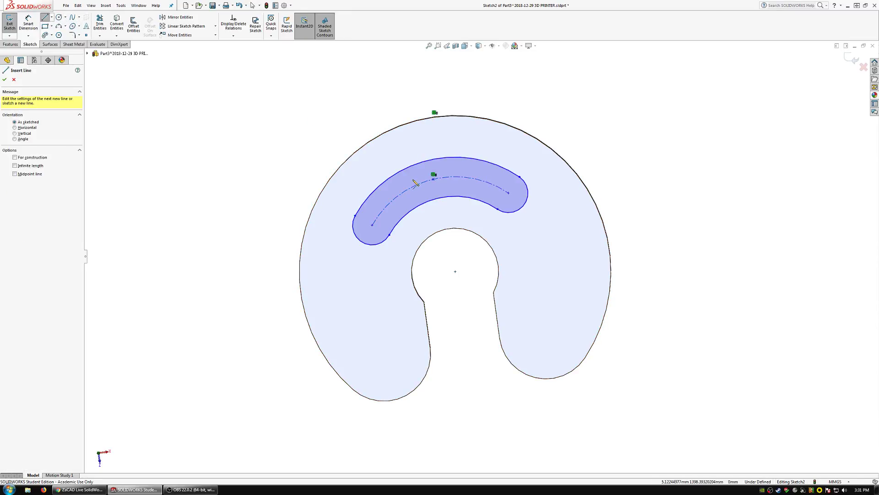
{"action": "left_click", "coordinate": [438, 232]}
{"action": "left_click", "coordinate": [434, 182]}
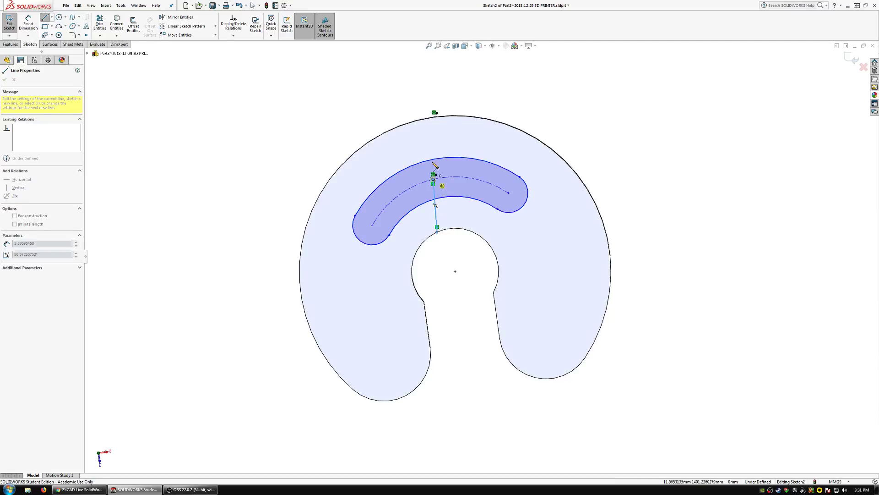
{"action": "left_click", "coordinate": [419, 116]}
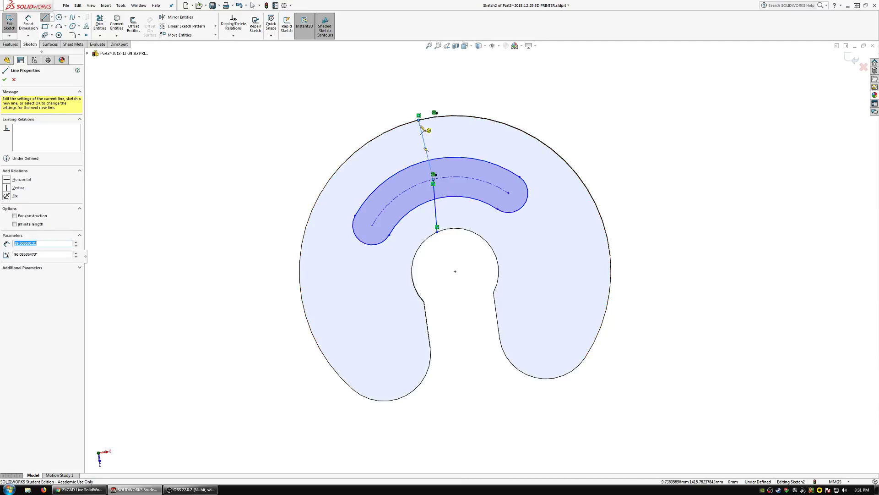
{"action": "key", "text": "Escape"}
Make the two connected lines collinear and equal in length.
{"action": "left_click", "coordinate": [436, 215]}
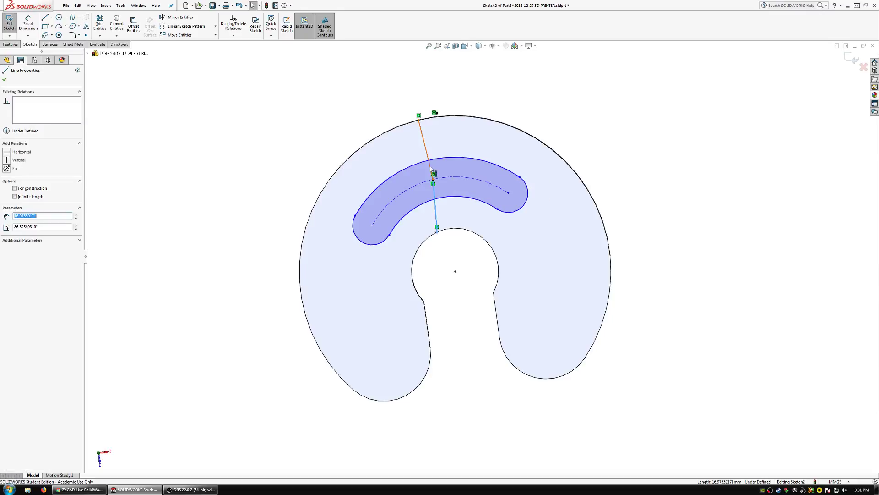
{"action": "left_click", "coordinate": [428, 159], "text": "ctrl"}
{"action": "left_click", "coordinate": [6, 207]}
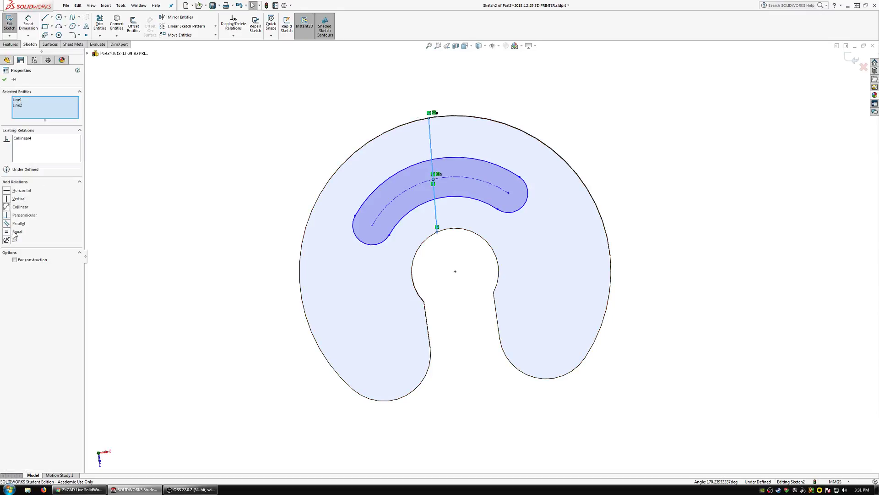
{"action": "left_click", "coordinate": [16, 231]}
Make the inner line coincident with the disc's center point so that it runs radially.
{"action": "left_click", "coordinate": [456, 272]}
{"action": "left_click", "coordinate": [436, 220], "text": "ctrl"}
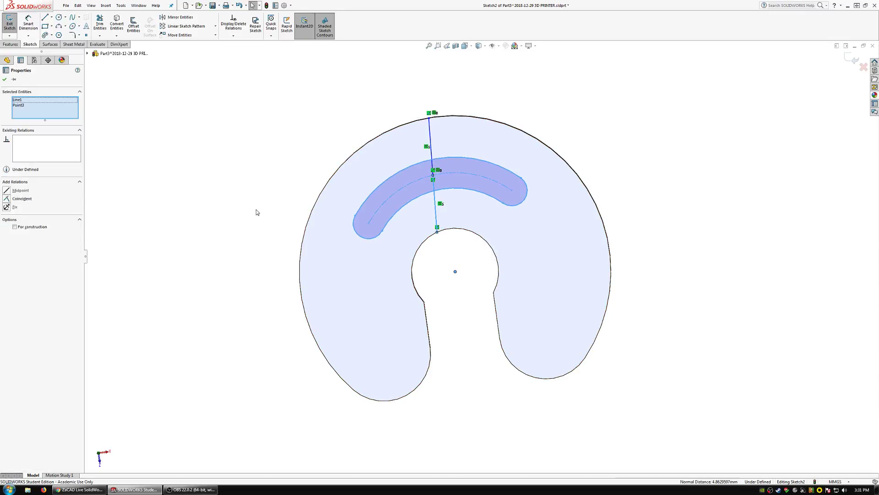
{"action": "left_click", "coordinate": [21, 199]}
{"action": "left_click", "coordinate": [290, 126]}
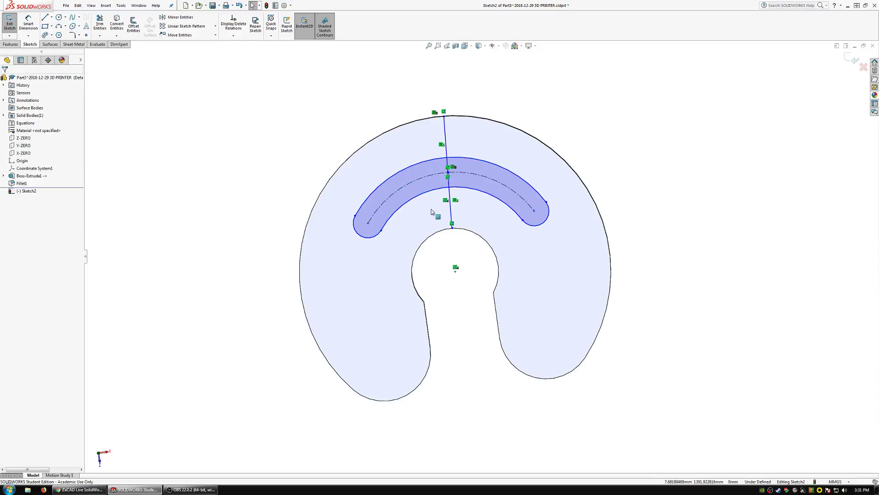
Make the inner line parallel to the straight left side edge of the disc's open slot.
{"action": "left_click", "coordinate": [452, 213], "text": "ctrl"}
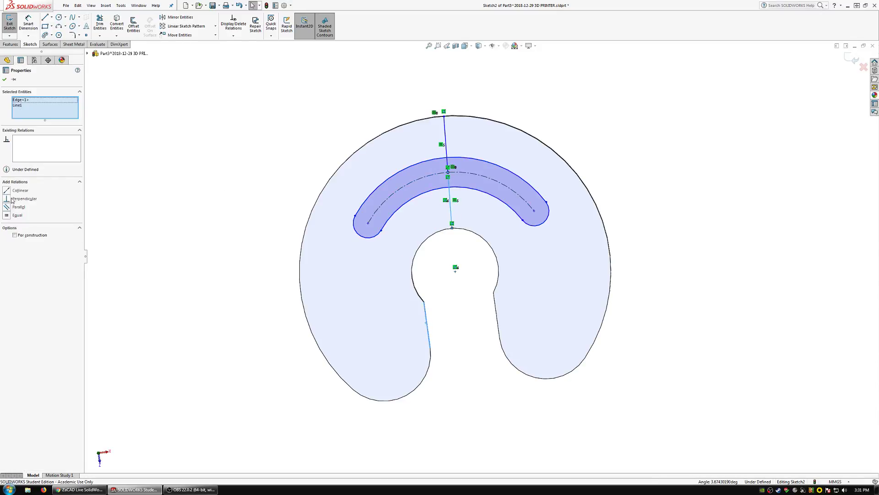
{"action": "left_click", "coordinate": [12, 206]}
{"action": "left_click", "coordinate": [178, 147]}
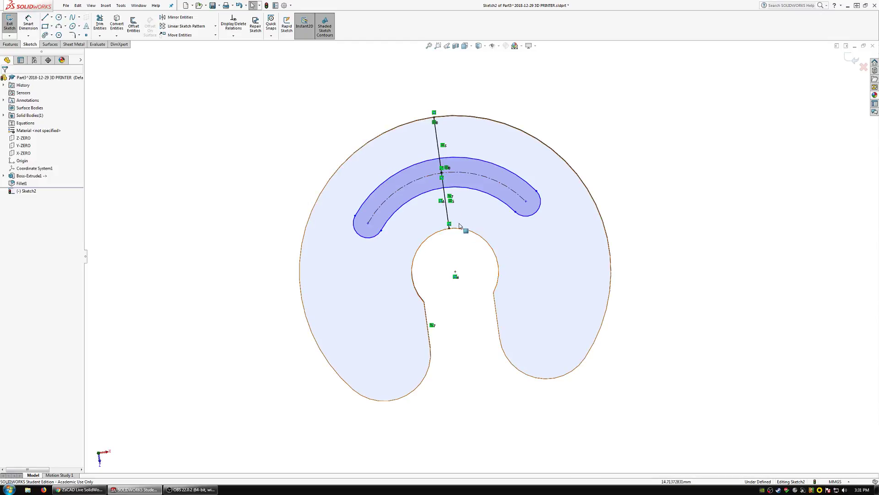
Convert both radial lines to construction geometry.
{"action": "left_click", "coordinate": [446, 207]}
{"action": "left_click", "coordinate": [439, 150], "text": "ctrl"}
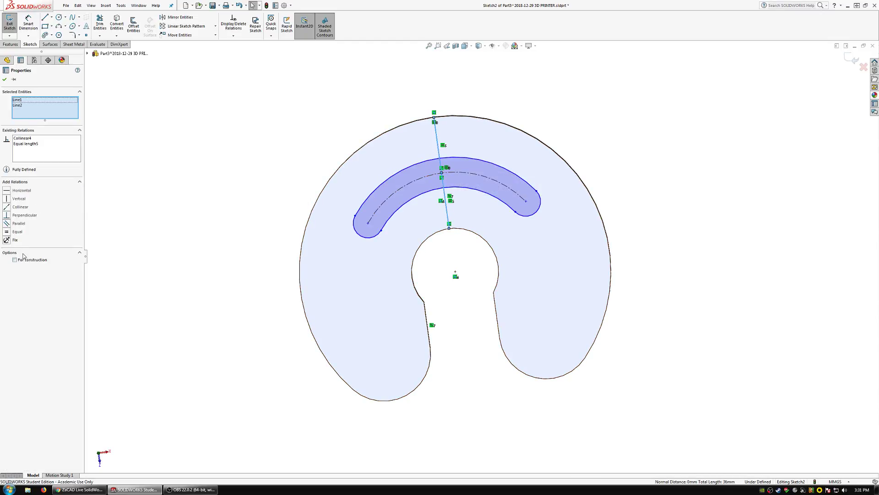
{"action": "left_click", "coordinate": [265, 149]}
Dimension the gap between the arc slot's outer arc and the disc's outer edge, trying 6 mm before settling on 8 mm.
{"action": "scroll", "coordinate": [375, 83], "scroll_direction": "down", "scroll_amount": 2}
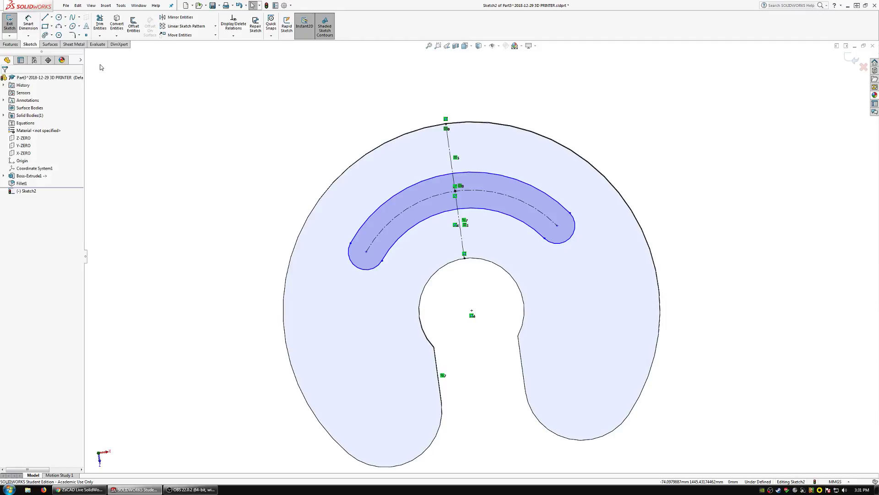
{"action": "left_click", "coordinate": [27, 19]}
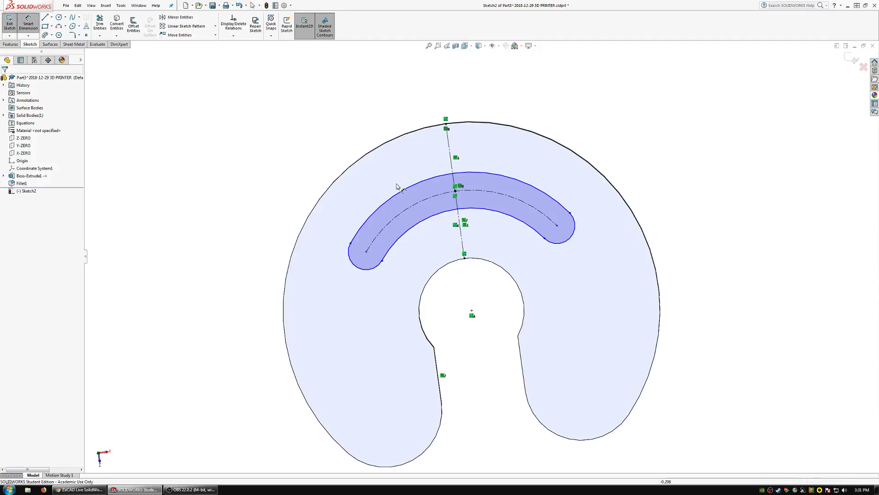
{"action": "left_click", "coordinate": [399, 192]}
{"action": "left_click", "coordinate": [385, 143]}
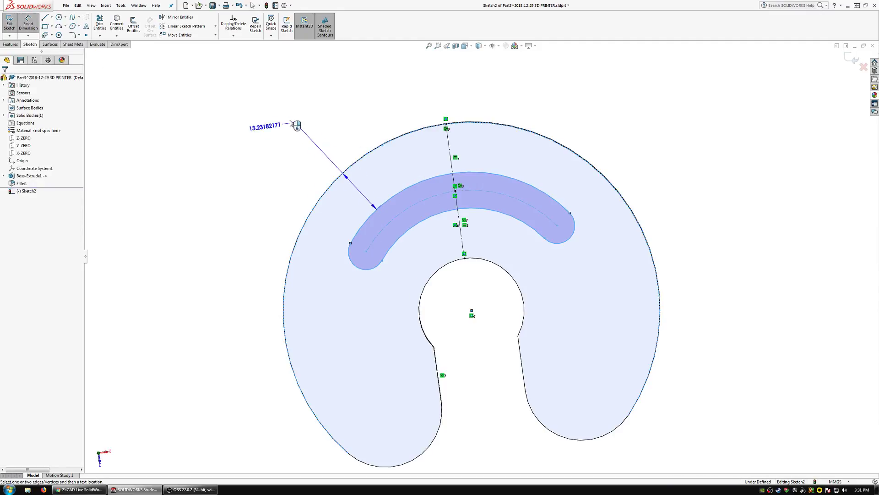
{"action": "left_click", "coordinate": [263, 120]}
{"action": "type", "text": "6"}
{"action": "key", "text": "Return"}
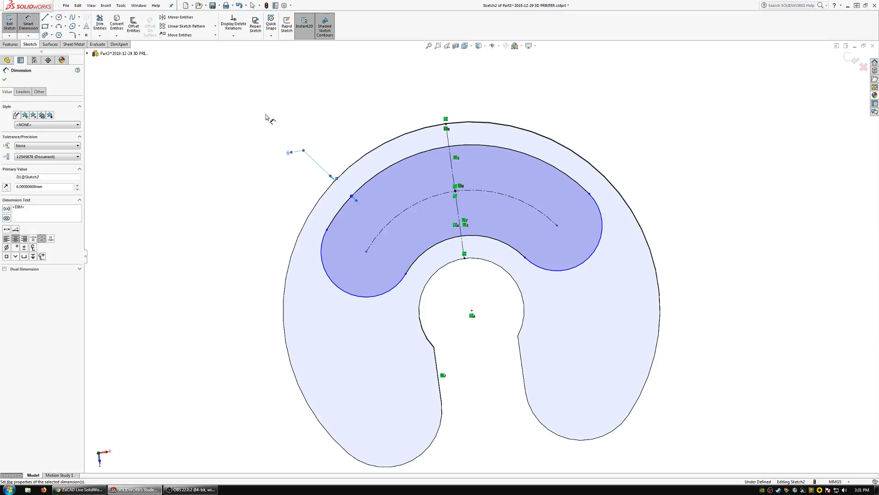
{"action": "double_click", "coordinate": [288, 152]}
{"action": "type", "text": "8"}
{"action": "key", "text": "Return"}
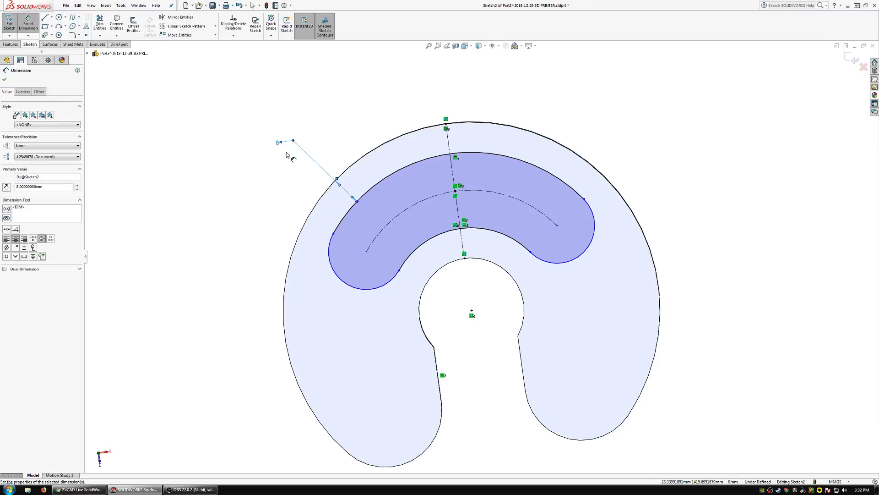
Start a dimension from the arc slot's left rounded end.
{"action": "left_click", "coordinate": [330, 255]}
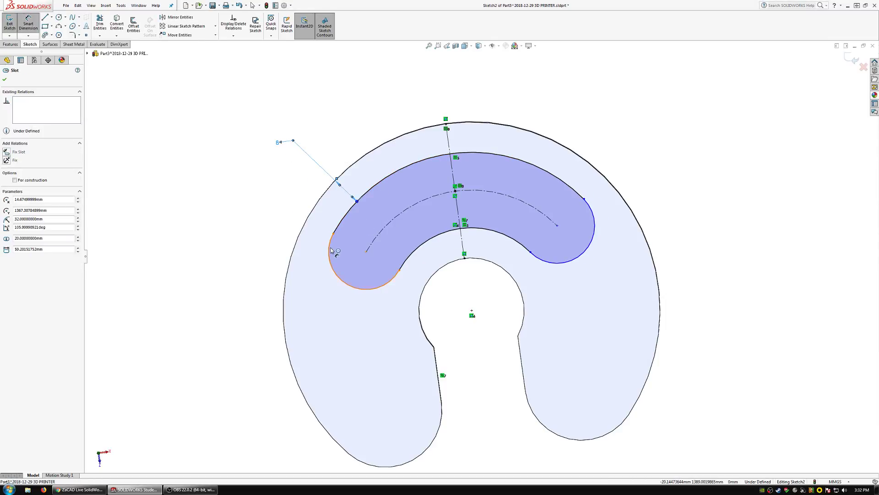
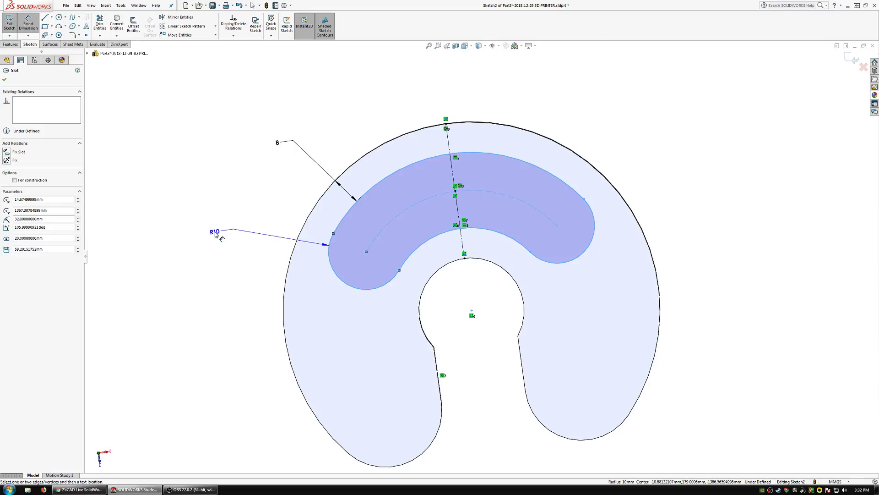
Add a driven radius dimension to the arc slot's left rounded end.
{"action": "left_click", "coordinate": [215, 234]}
{"action": "left_click", "coordinate": [480, 244]}
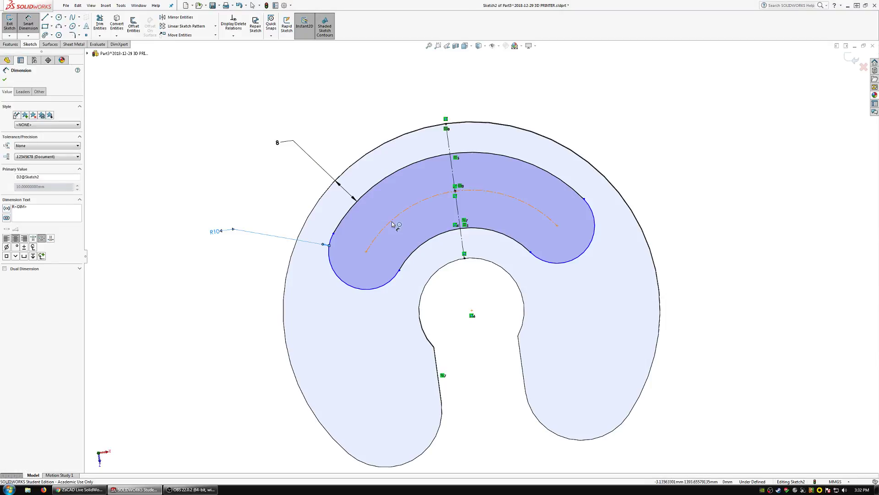
{"action": "mouse_move", "coordinate": [388, 244]}
{"action": "middle_mouse_down"}
{"action": "mouse_move", "coordinate": [393, 179]}
{"action": "mouse_move", "coordinate": [394, 249]}
{"action": "mouse_move", "coordinate": [392, 238]}
{"action": "middle_mouse_up"}
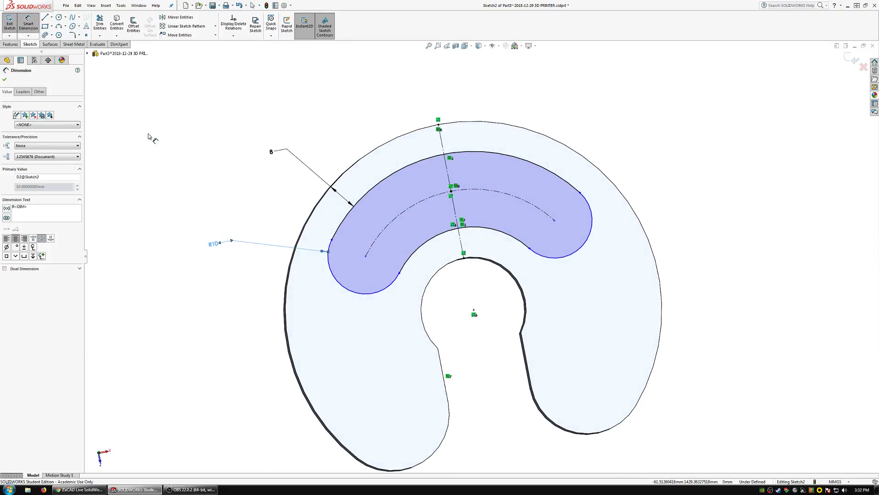
Draw a construction line from the disc's center to the center of the arc slot's left rounded end.
{"action": "left_click", "coordinate": [44, 17]}
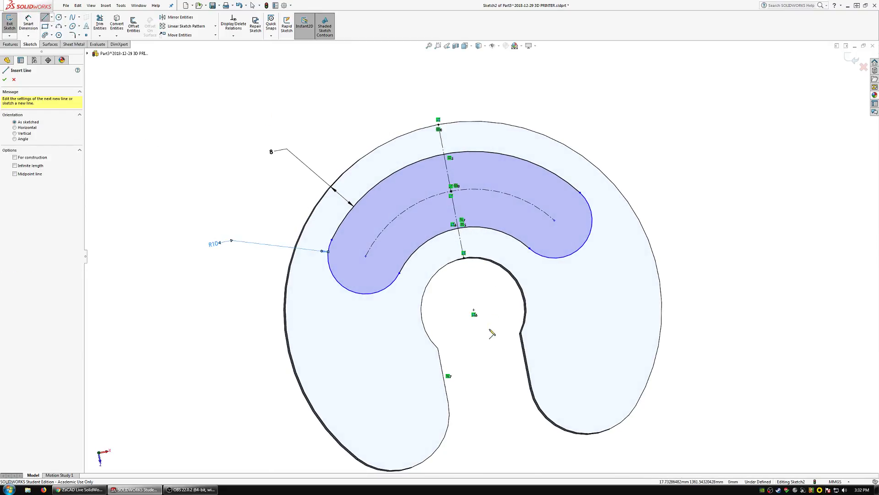
{"action": "left_click", "coordinate": [474, 310]}
{"action": "left_click", "coordinate": [365, 257]}
{"action": "key", "text": "Escape"}
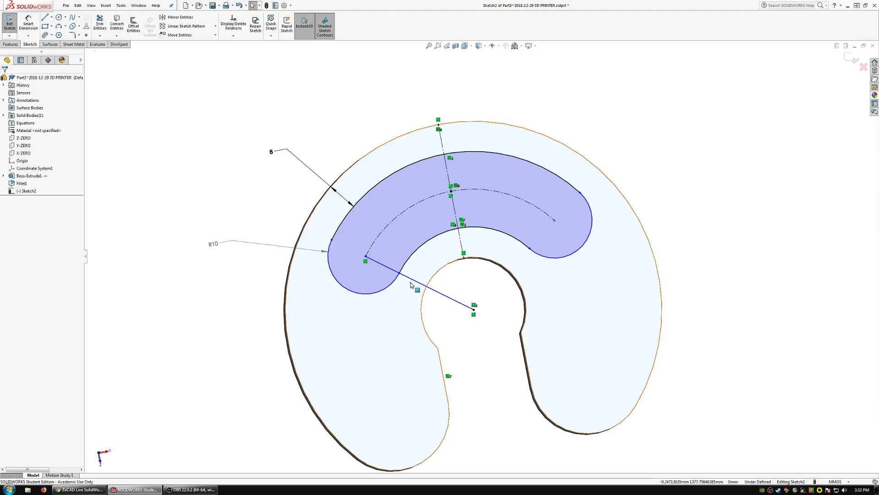
{"action": "left_click", "coordinate": [411, 282]}
Dimension the angle between the new construction line and the radial centerline as 40 degrees.
{"action": "left_click", "coordinate": [29, 24]}
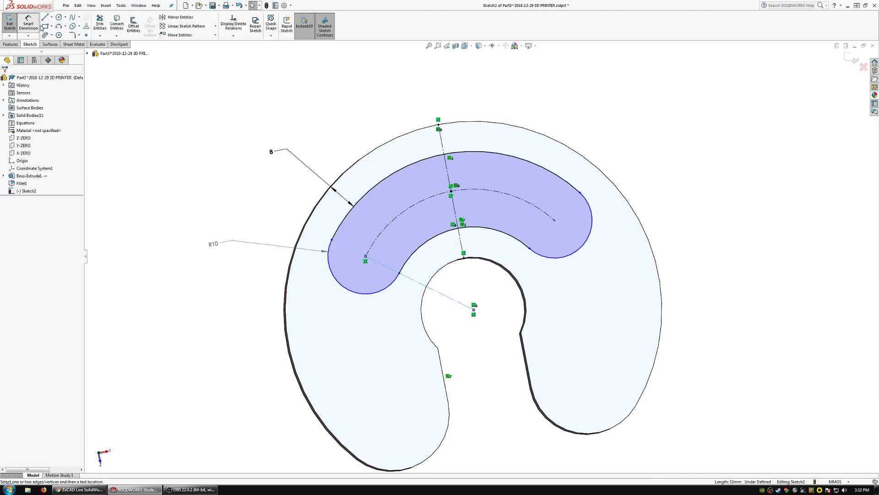
{"action": "left_click", "coordinate": [455, 210]}
{"action": "left_click", "coordinate": [304, 108]}
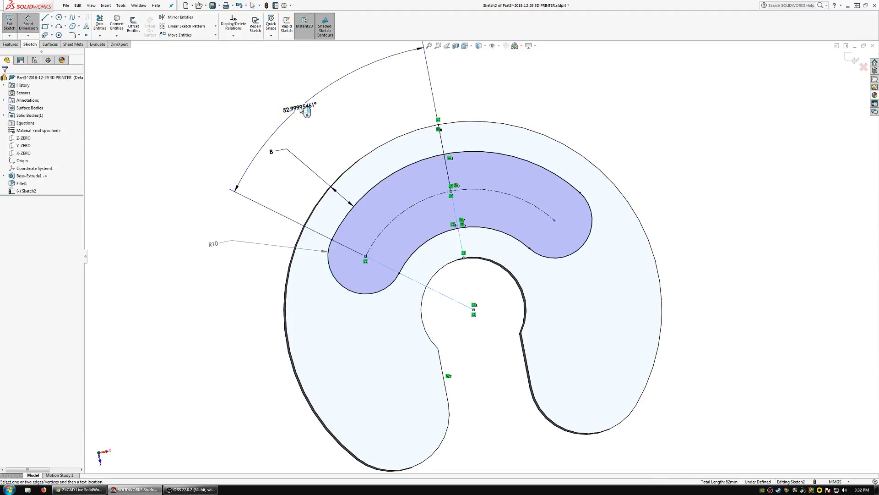
{"action": "type", "text": "40"}
{"action": "key", "text": "Return"}
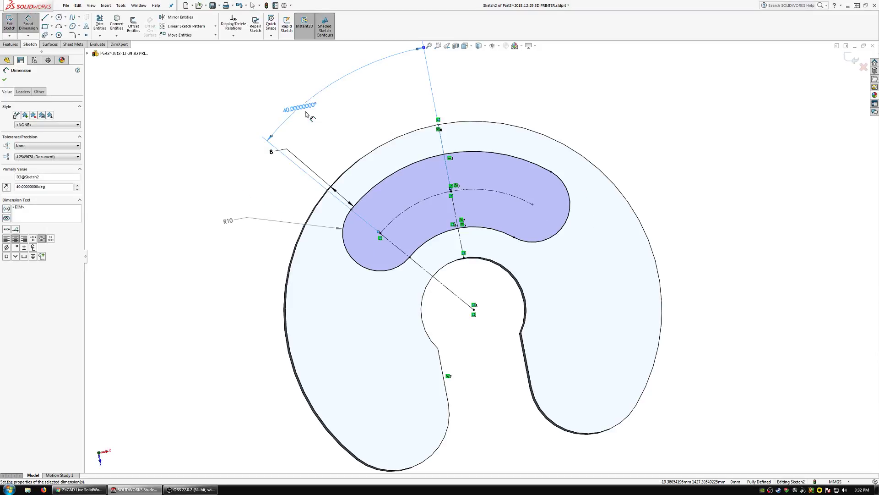
Cut the arc slot profile through the disc with an Extruded Cut set to Through All.
{"action": "left_click", "coordinate": [10, 44]}
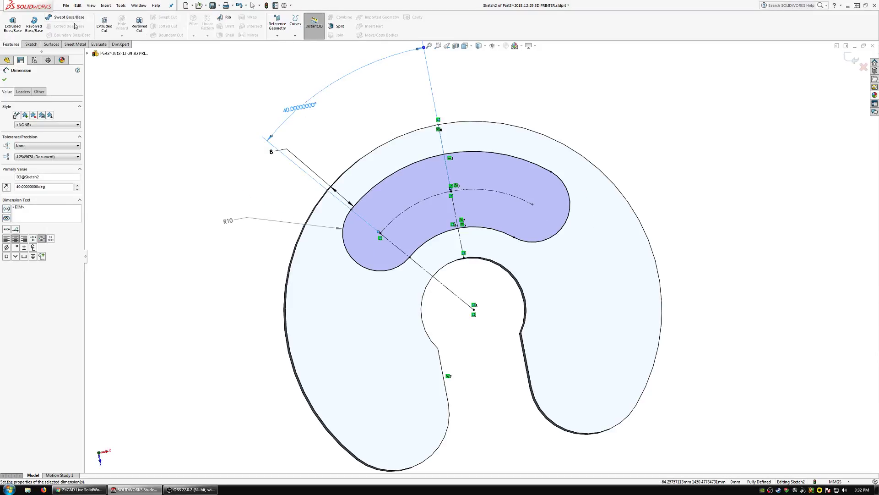
{"action": "left_click", "coordinate": [104, 24]}
{"action": "left_click", "coordinate": [46, 121]}
{"action": "left_click", "coordinate": [33, 132]}
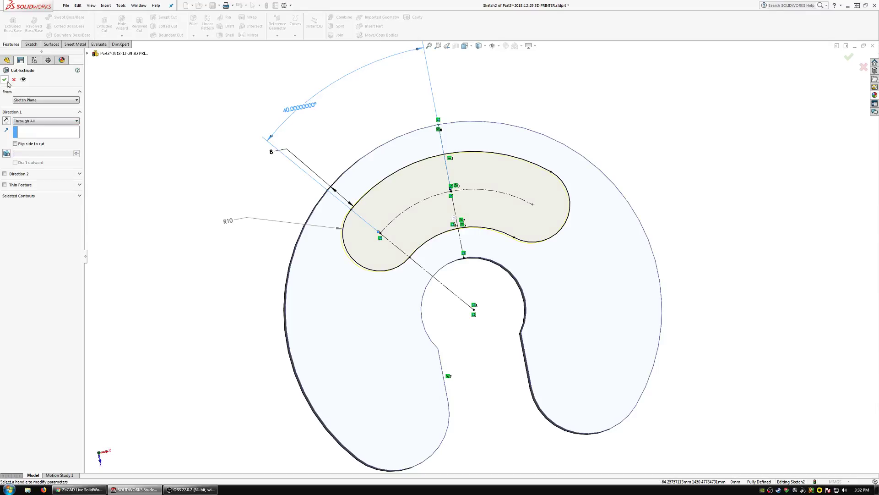
{"action": "left_click", "coordinate": [5, 80]}
Assign the ABS_BLK material to the disc part.
{"action": "right_click", "coordinate": [41, 130]}
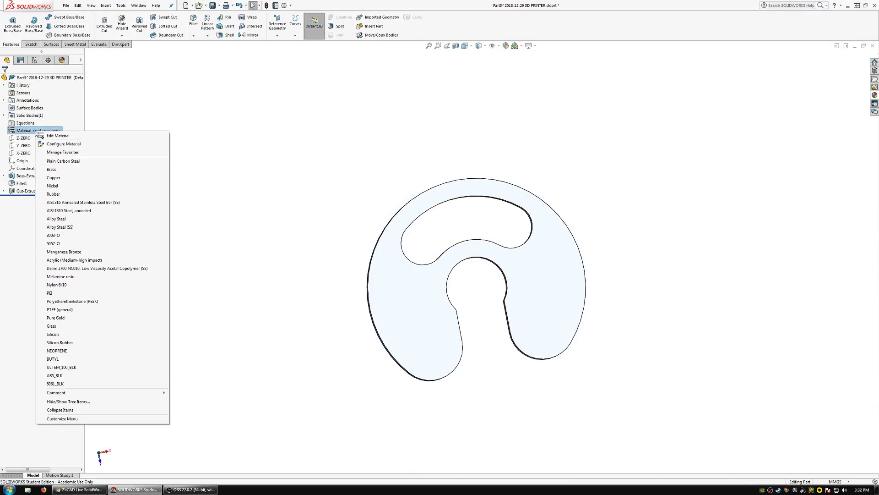
{"action": "left_click", "coordinate": [83, 370]}
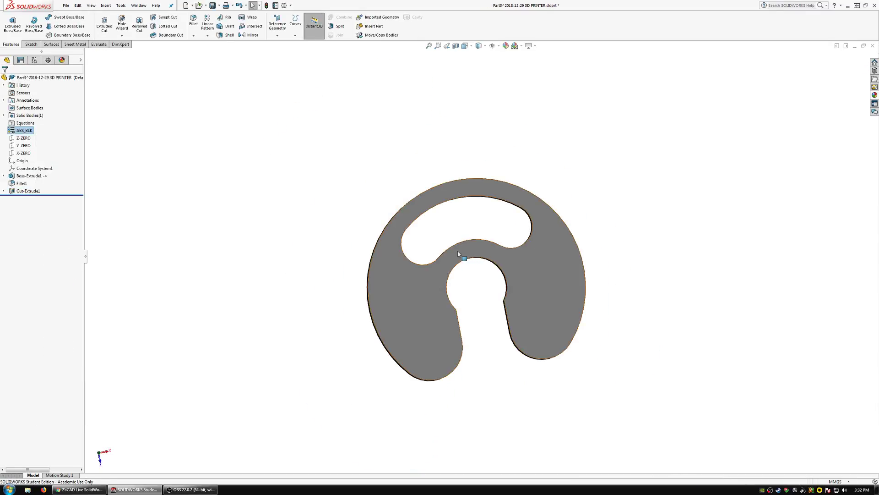
{"action": "middle_click_drag", "start_coordinate": [460, 252], "coordinate": [383, 205]}
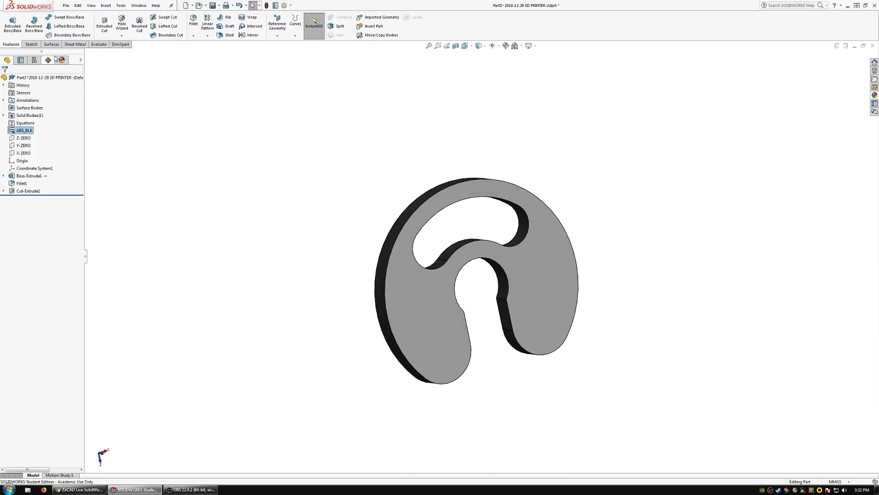
Break all external references of the disc part.
{"action": "right_click", "coordinate": [41, 78]}
{"action": "left_click", "coordinate": [69, 153]}
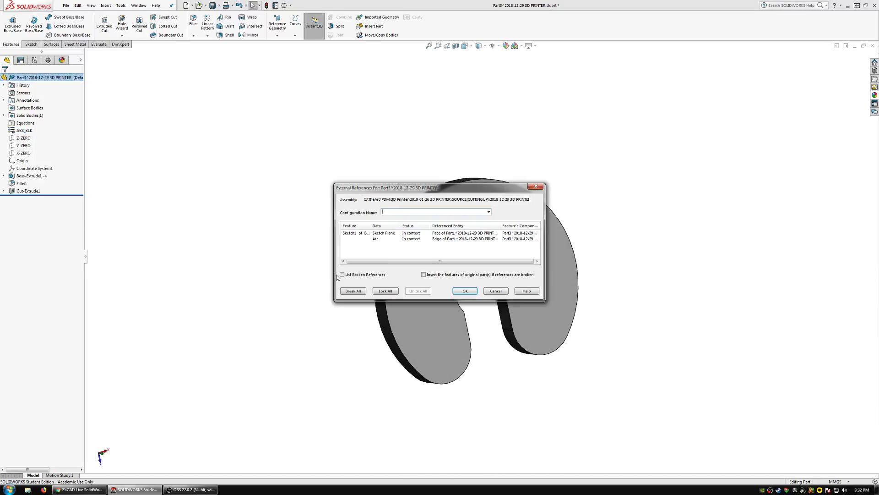
{"action": "left_click", "coordinate": [353, 291]}
{"action": "left_click", "coordinate": [467, 261]}
{"action": "left_click", "coordinate": [465, 290]}
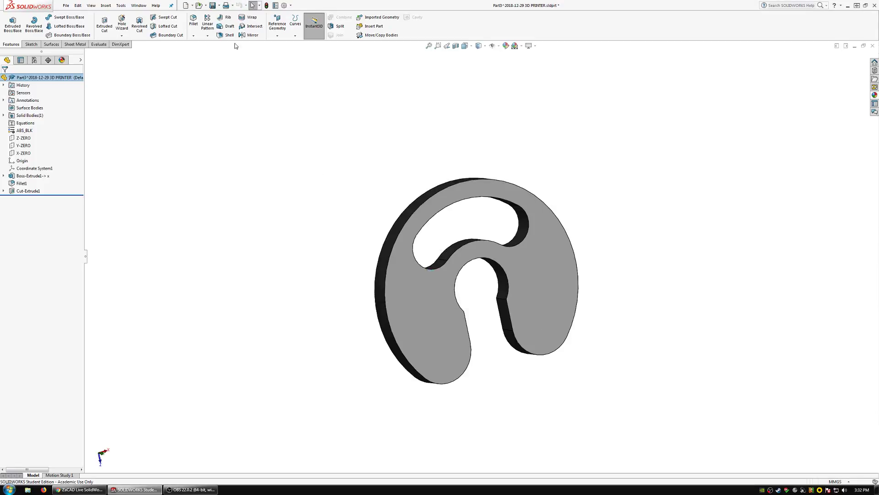
Save the disc part as CLIP FOR FILAMENT SPOOL in the 2019-01-26 3D PRINTER folder.
{"action": "left_click", "coordinate": [66, 5]}
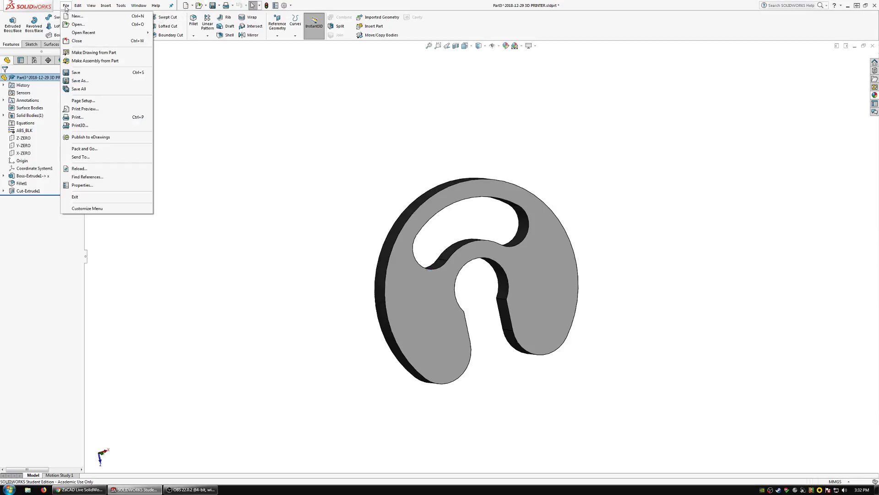
{"action": "left_click", "coordinate": [80, 85]}
{"action": "left_click", "coordinate": [258, 146]}
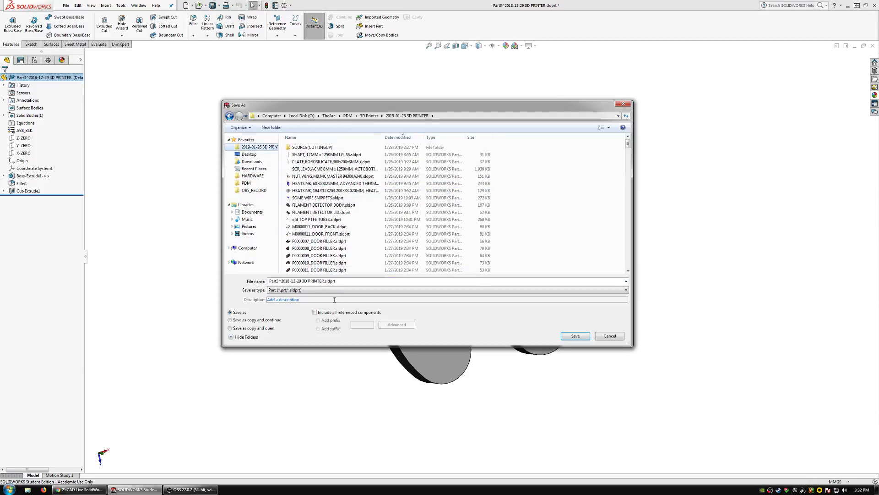
{"action": "left_click", "coordinate": [375, 281]}
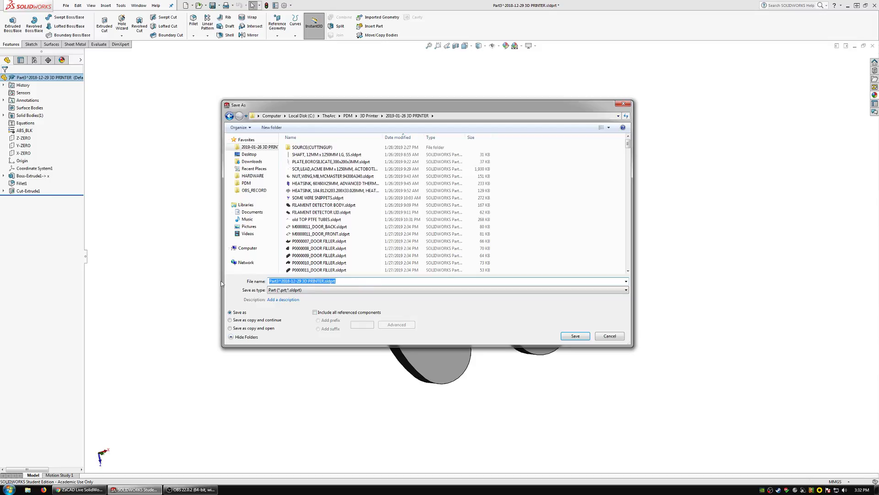
{"action": "type", "text": "clip"}
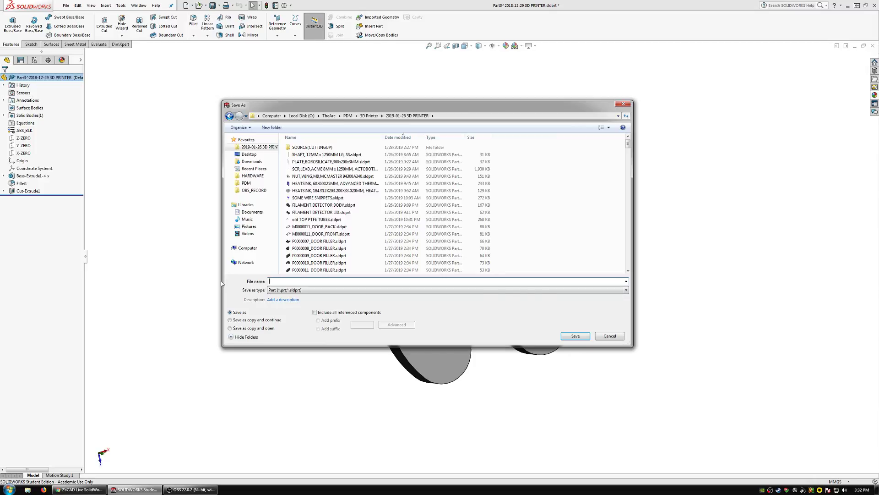
{"action": "type", "text": "CLIP FOR FILAMENT SPOOL"}
{"action": "key", "text": "Return"}
Close the open 5KG filament spool part and the M0000041 and M0000022 cross bar parts.
{"action": "left_click", "coordinate": [137, 5]}
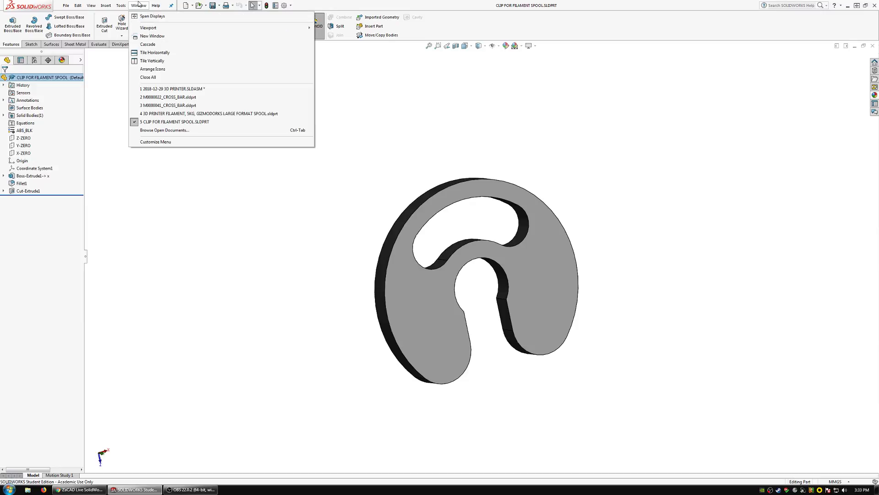
{"action": "left_click", "coordinate": [161, 114]}
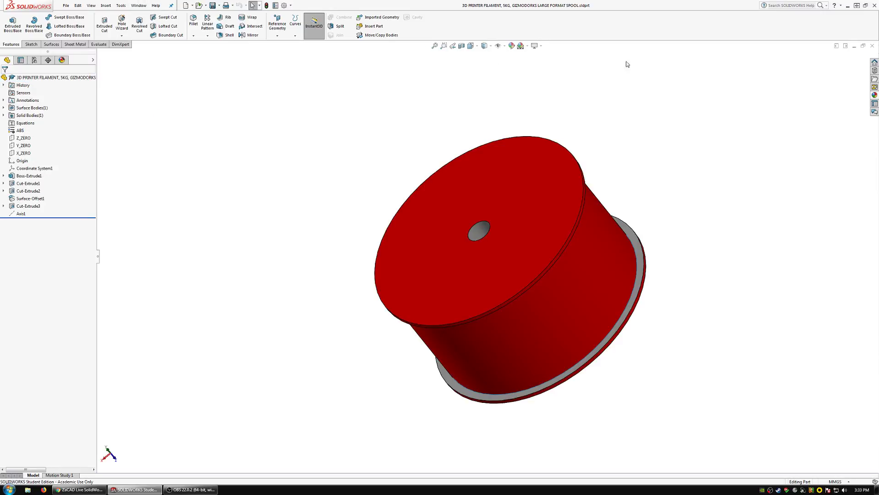
{"action": "left_click", "coordinate": [873, 47]}
{"action": "left_click", "coordinate": [140, 7]}
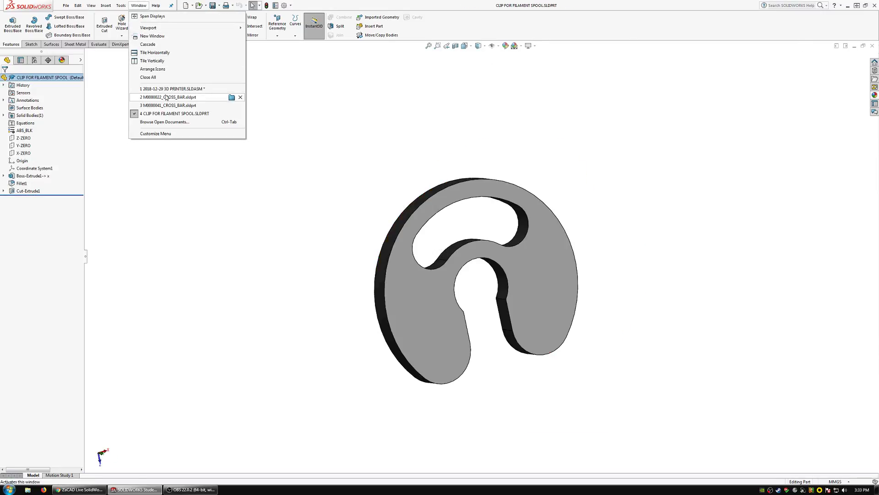
{"action": "left_click", "coordinate": [165, 107]}
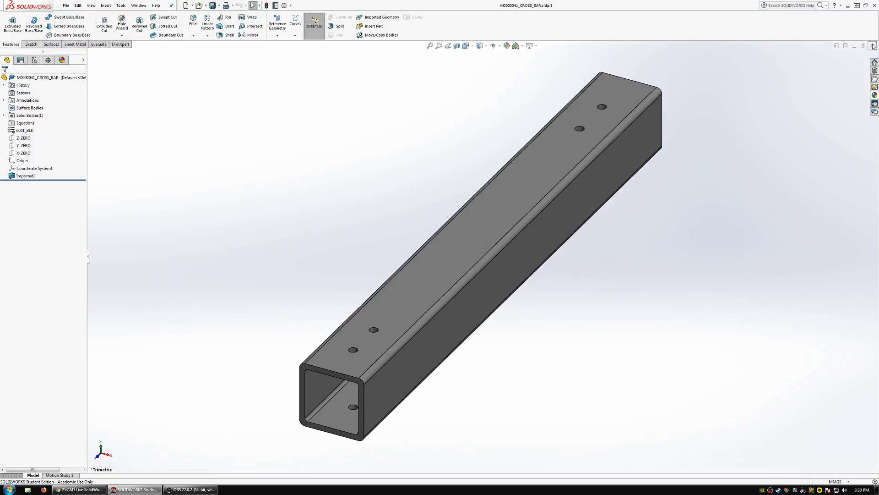
{"action": "left_click", "coordinate": [873, 47]}
{"action": "left_click", "coordinate": [138, 5]}
{"action": "left_click", "coordinate": [215, 96]}
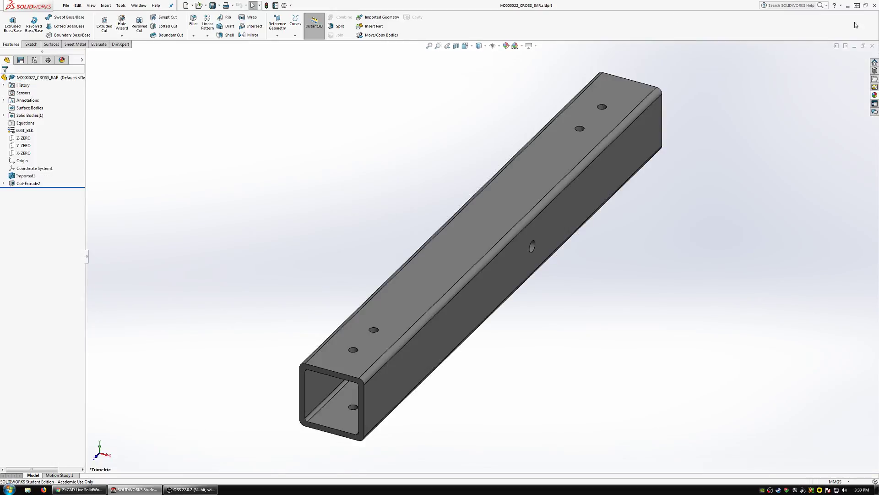
{"action": "left_click", "coordinate": [872, 46]}
Switch to the 2018-12-29 3D PRINTER assembly.
{"action": "left_click", "coordinate": [138, 5]}
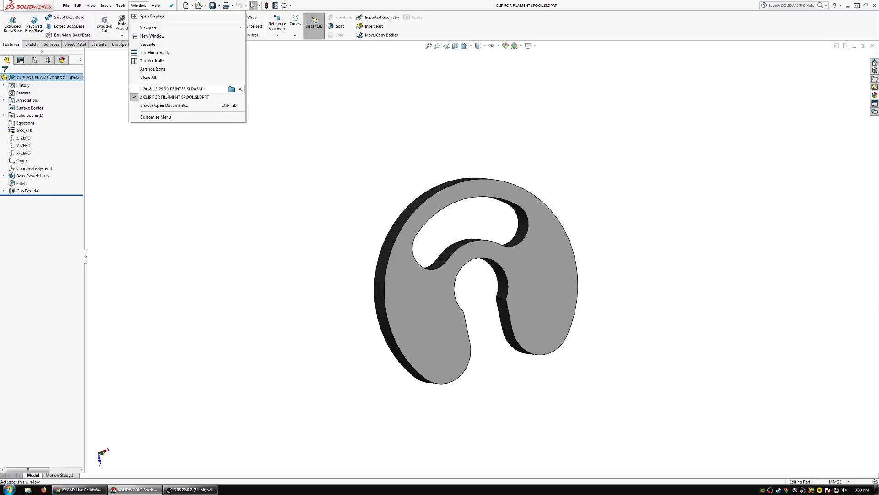
{"action": "left_click", "coordinate": [208, 90]}
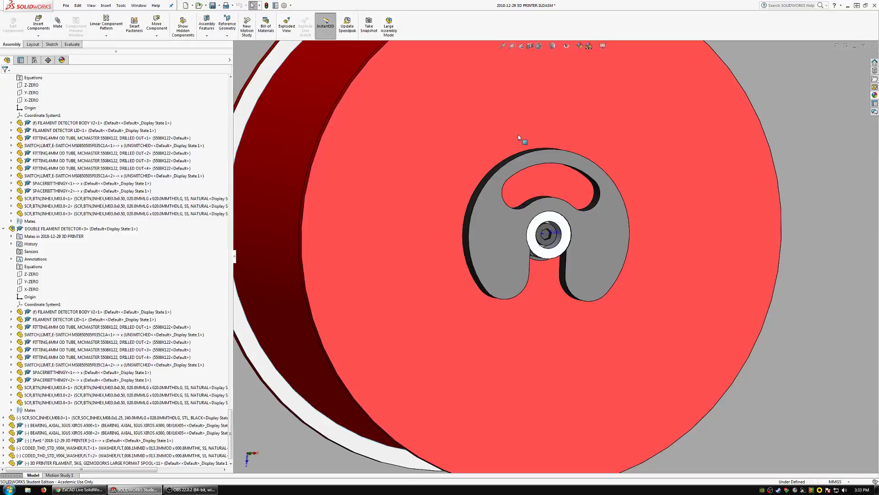
{"action": "middle_click_drag", "start_coordinate": [518, 133], "coordinate": [621, 114]}
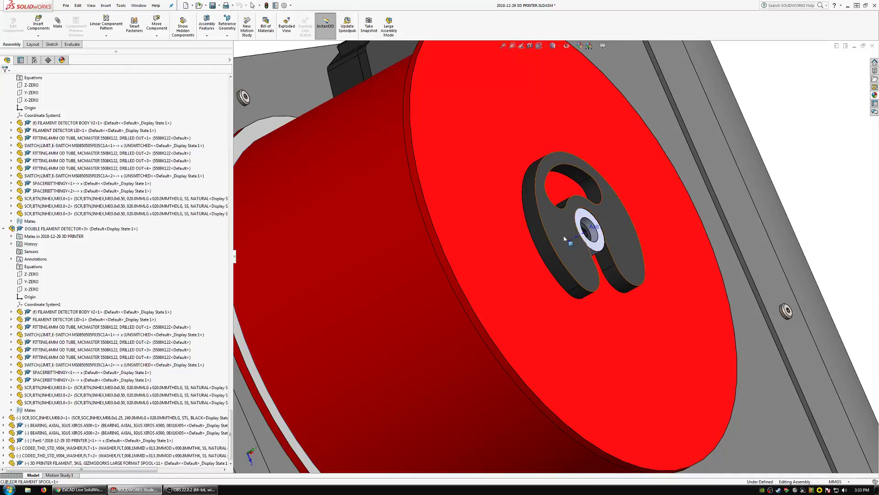
List the external references of the top-level 3D printer assembly and dismiss the list.
{"action": "left_click", "coordinate": [551, 227]}
{"action": "left_click", "coordinate": [230, 96]}
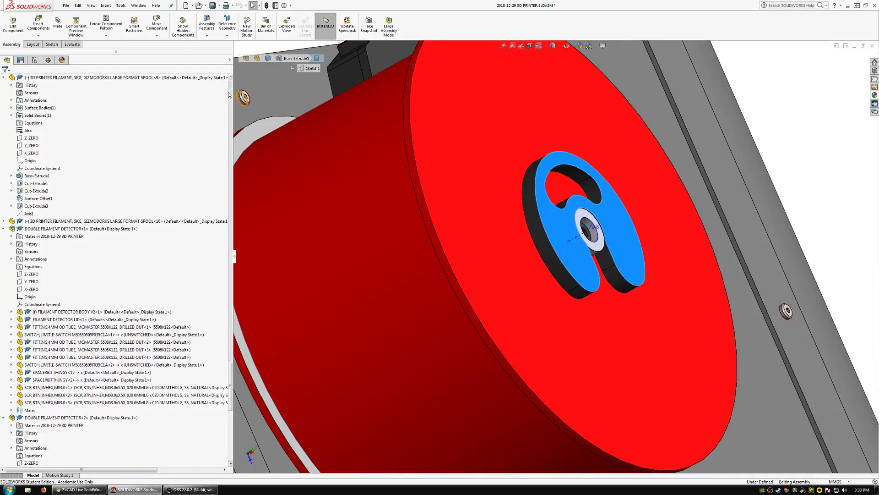
{"action": "right_click", "coordinate": [78, 77]}
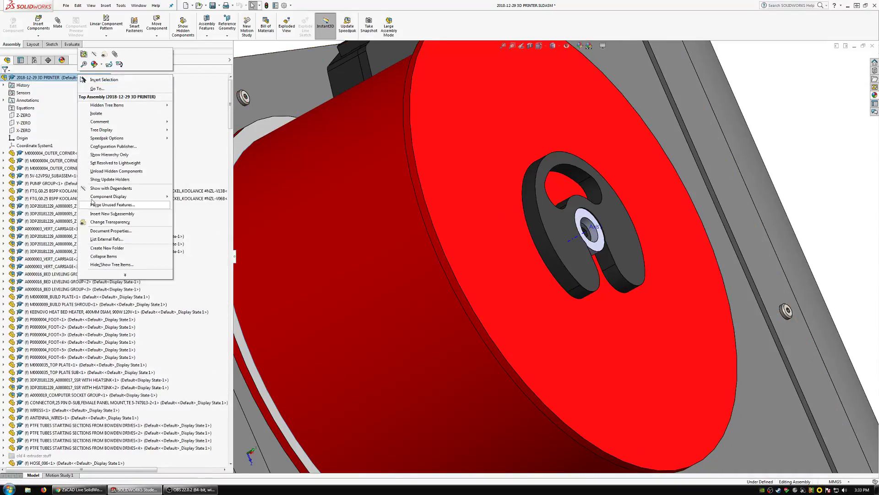
{"action": "left_click", "coordinate": [114, 239]}
{"action": "left_click", "coordinate": [504, 293]}
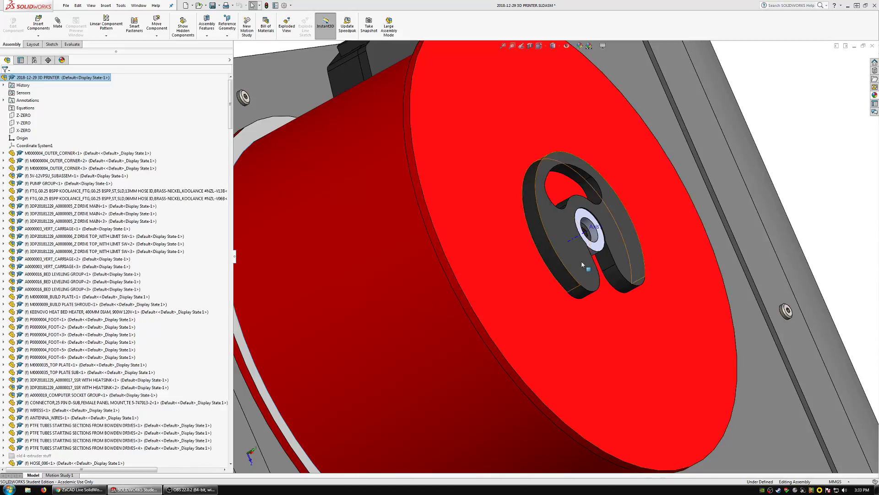
Float the fixed filament spool clip component and move it off the grooved shaft.
{"action": "left_click", "coordinate": [582, 262]}
{"action": "scroll", "coordinate": [118, 354], "scroll_direction": "down", "scroll_amount": 1}
{"action": "left_click", "coordinate": [51, 455]}
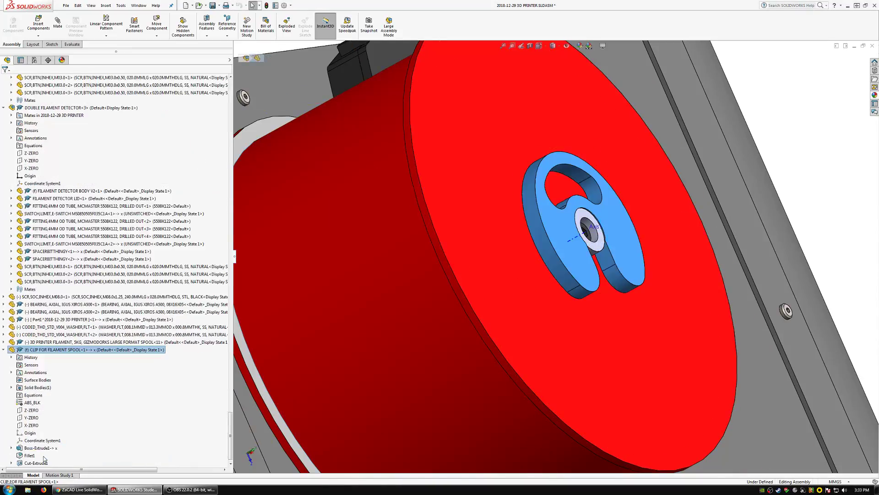
{"action": "right_click", "coordinate": [32, 352]}
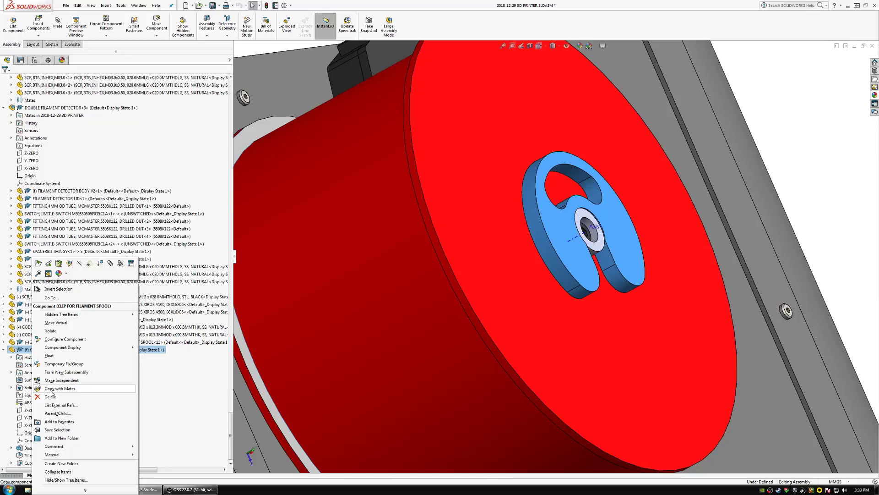
{"action": "left_click", "coordinate": [52, 355]}
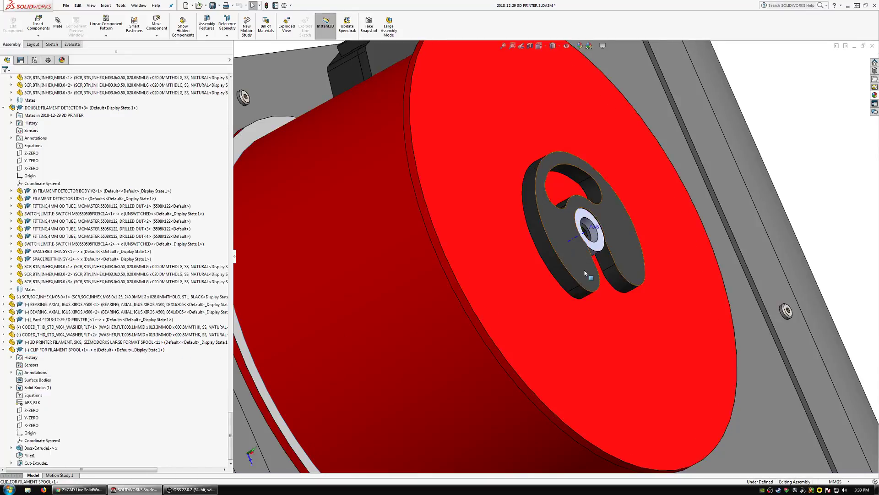
{"action": "left_click_drag", "start_coordinate": [575, 301], "coordinate": [617, 276]}
{"action": "left_click", "coordinate": [524, 329]}
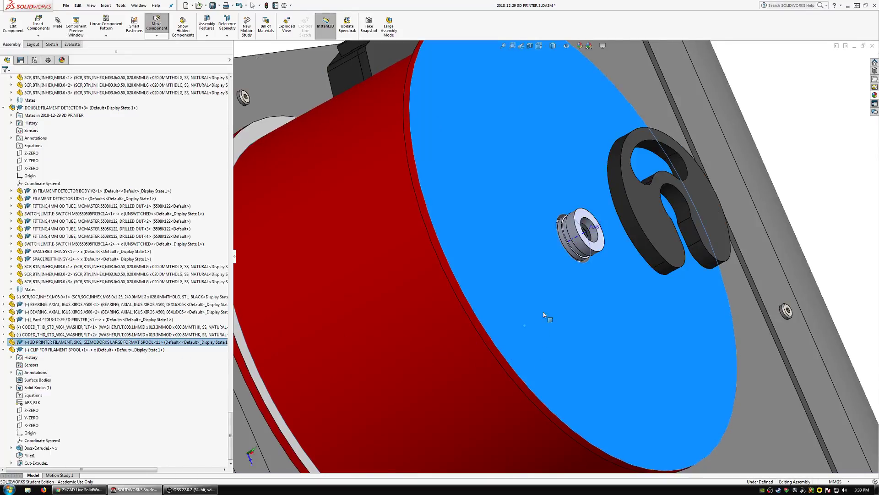
Open the filament spool clip part in its own window.
{"action": "scroll", "coordinate": [591, 231], "scroll_direction": "down", "scroll_amount": 5}
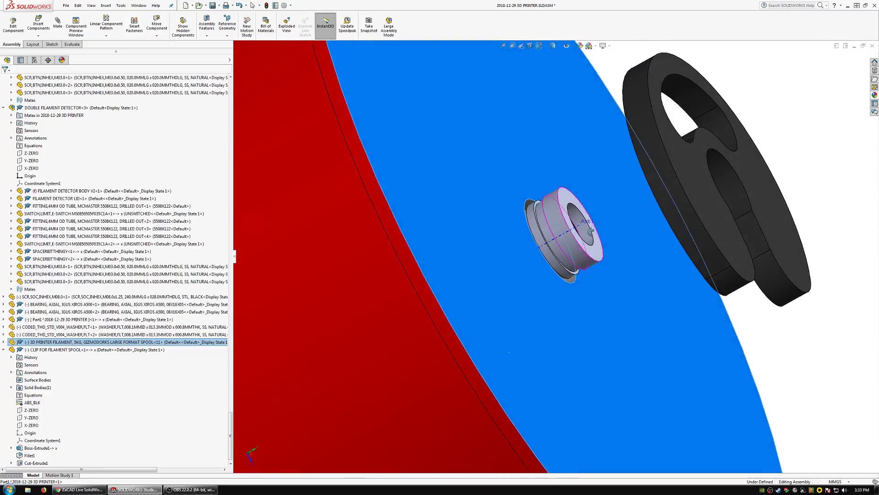
{"action": "scroll", "coordinate": [591, 232], "scroll_direction": "up", "scroll_amount": 2}
{"action": "left_click", "coordinate": [679, 255]}
{"action": "left_click", "coordinate": [687, 226]}
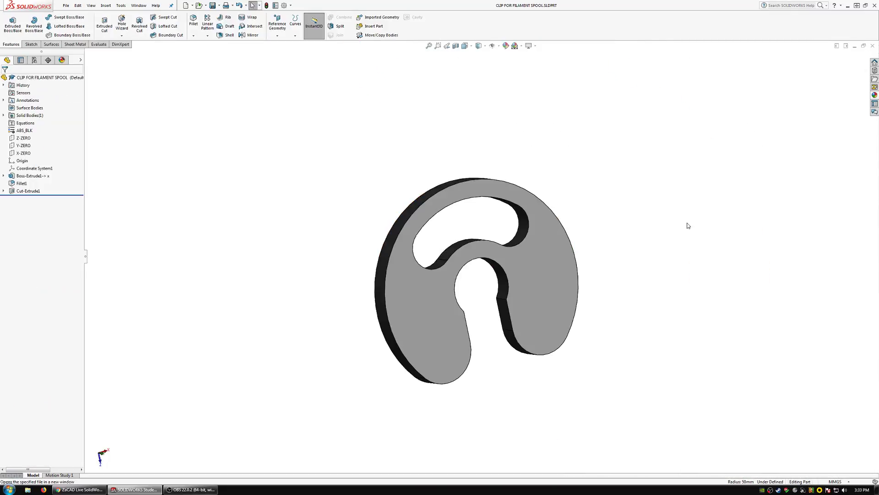
Set the depth of the clip's base extrusion to 3.175 mm and close the part with its changes saved.
{"action": "left_click", "coordinate": [31, 176]}
{"action": "left_click", "coordinate": [36, 155]}
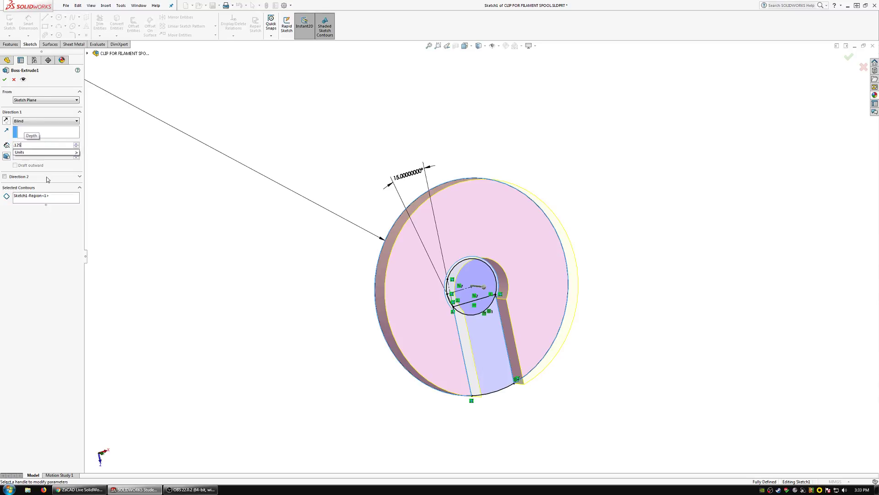
{"action": "key", "text": "Return"}
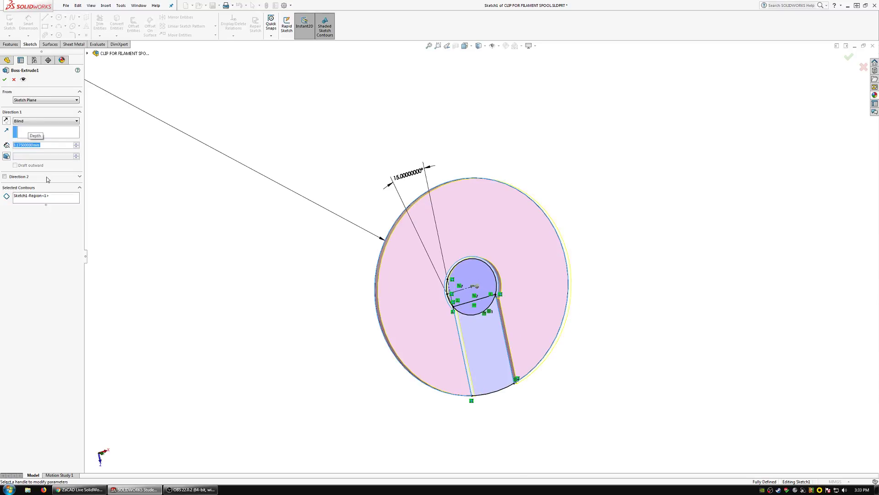
{"action": "left_click", "coordinate": [7, 78]}
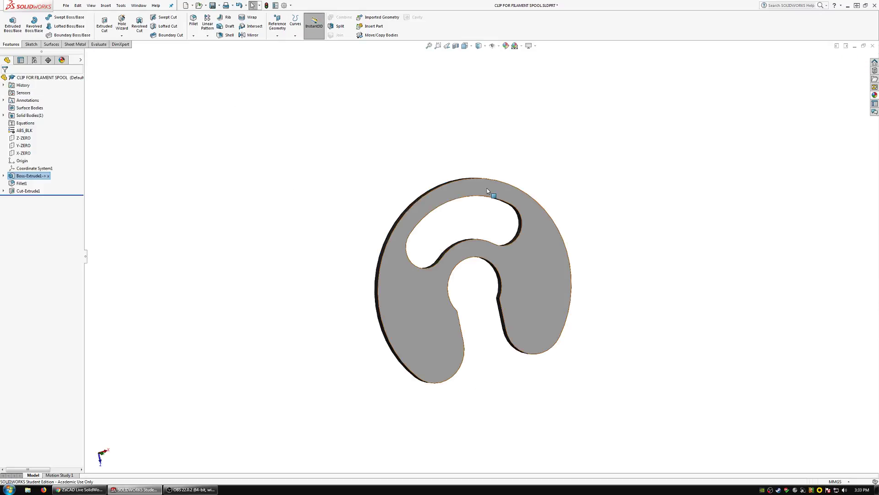
{"action": "left_click", "coordinate": [873, 45]}
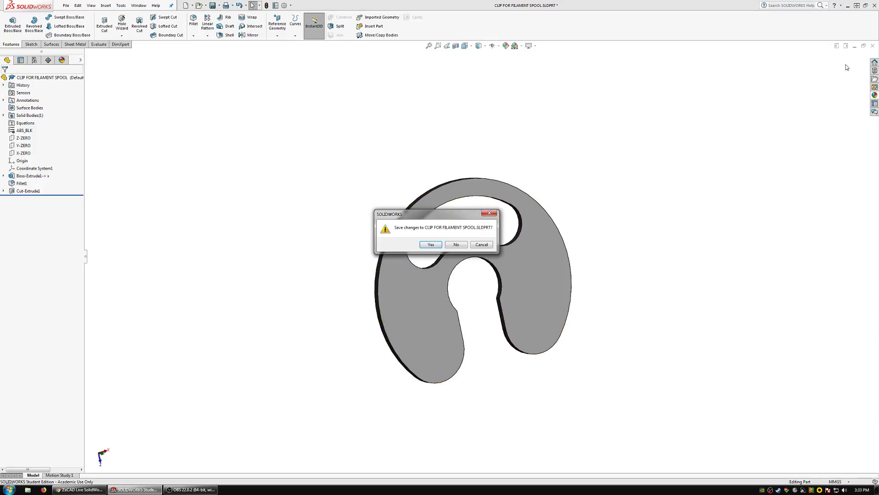
{"action": "left_click", "coordinate": [430, 245]}
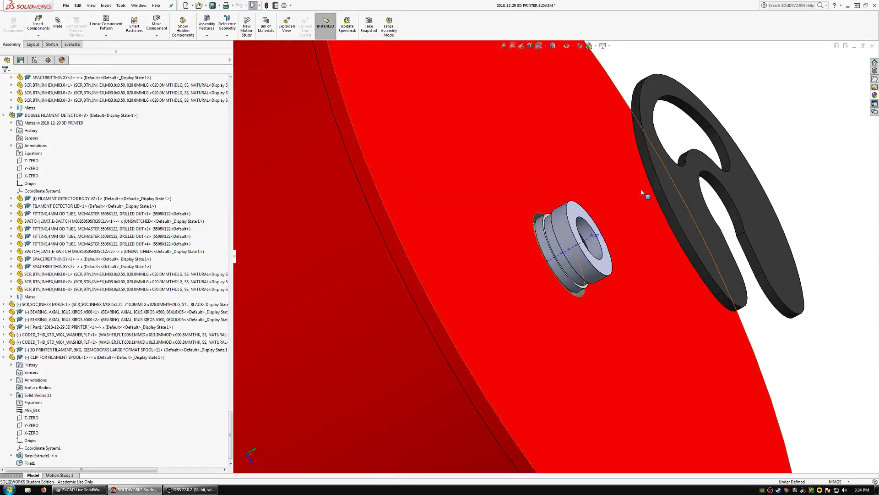
Bring the clip near the grooved shaft and mate its inner bore concentric with the shaft's cylindrical face.
{"action": "left_click_drag", "start_coordinate": [683, 204], "coordinate": [597, 201]}
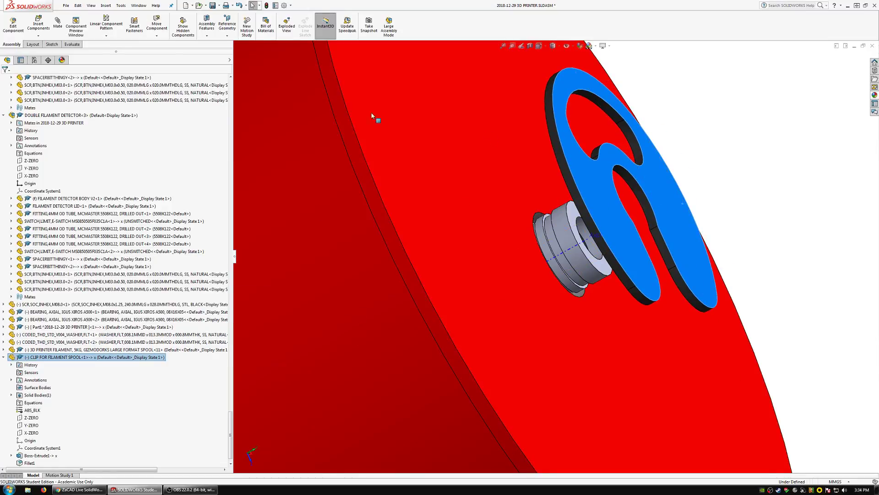
{"action": "key", "text": "Escape"}
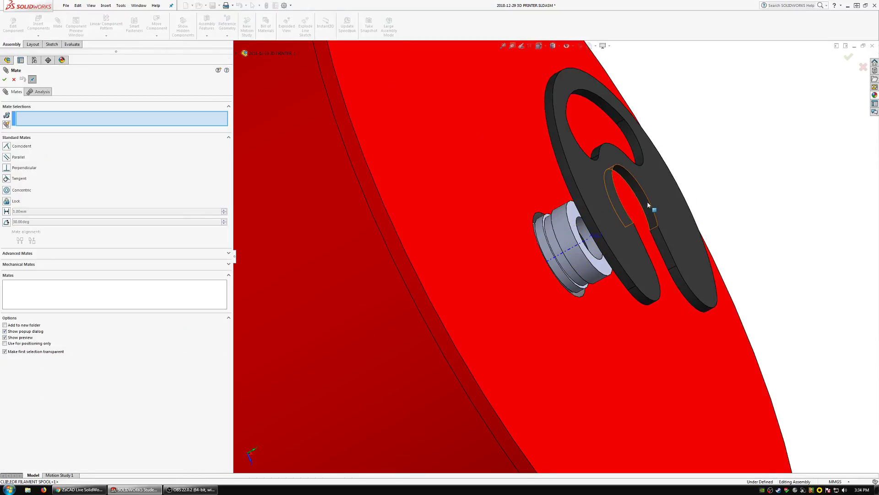
{"action": "left_click", "coordinate": [649, 205]}
{"action": "left_click", "coordinate": [595, 250]}
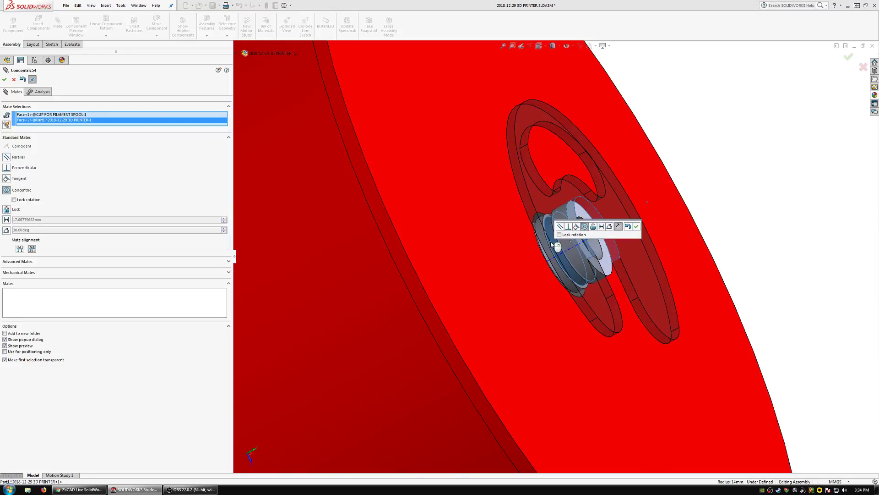
{"action": "left_click", "coordinate": [636, 226]}
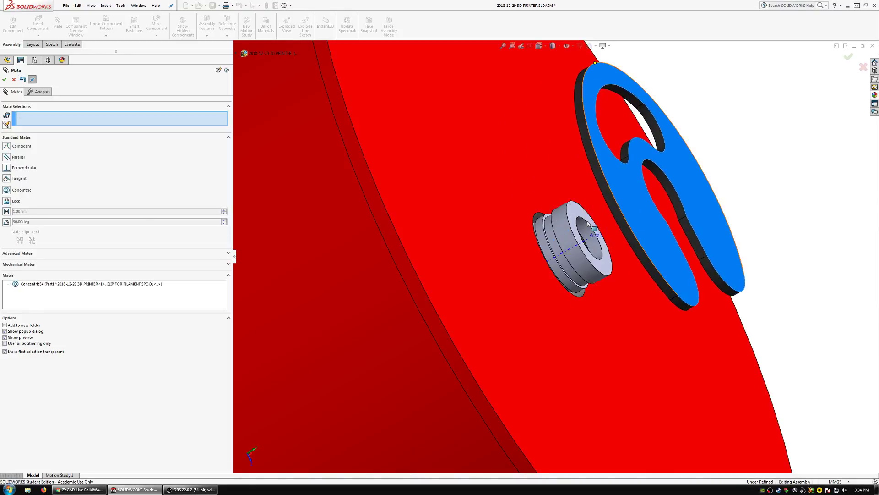
Add a coincident mate between the side face of the shaft's groove and the clip's facing flat side.
{"action": "scroll", "coordinate": [572, 229], "scroll_direction": "down", "scroll_amount": 5}
{"action": "left_click", "coordinate": [562, 233]}
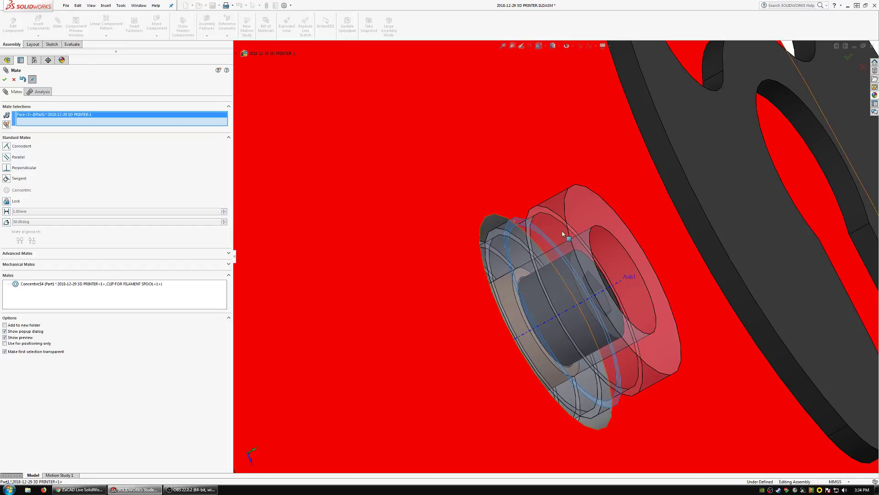
{"action": "scroll", "coordinate": [563, 234], "scroll_direction": "up", "scroll_amount": 4}
{"action": "middle_click_drag", "start_coordinate": [643, 248], "coordinate": [679, 230]}
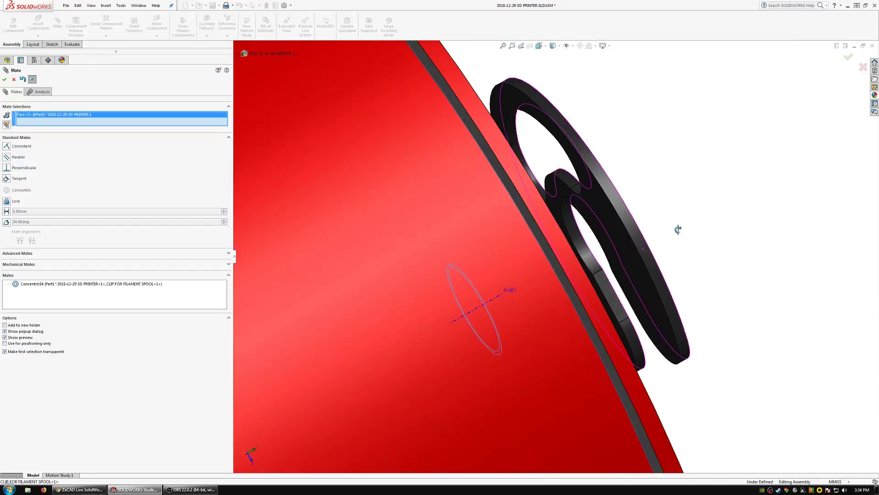
{"action": "left_click", "coordinate": [626, 245]}
{"action": "left_click", "coordinate": [704, 230]}
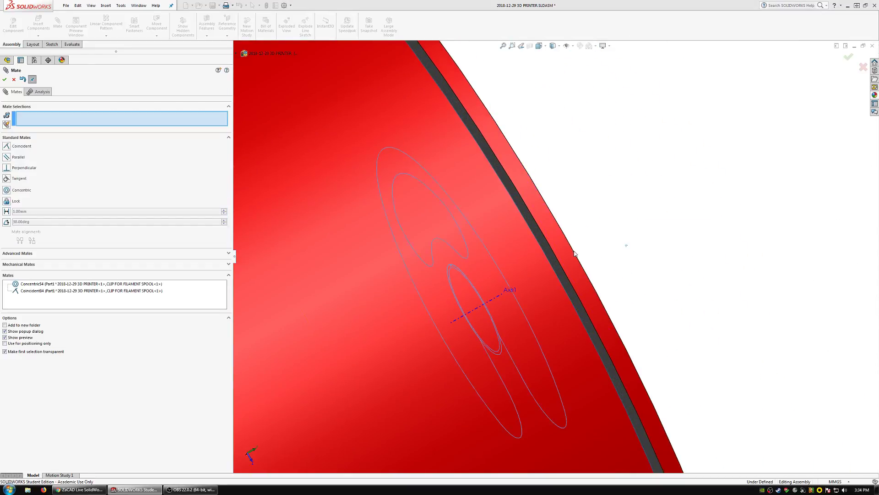
Examine how the mated clip sits in the shaft groove against the filament spool from several angles.
{"action": "scroll", "coordinate": [575, 253], "scroll_direction": "up", "scroll_amount": 6}
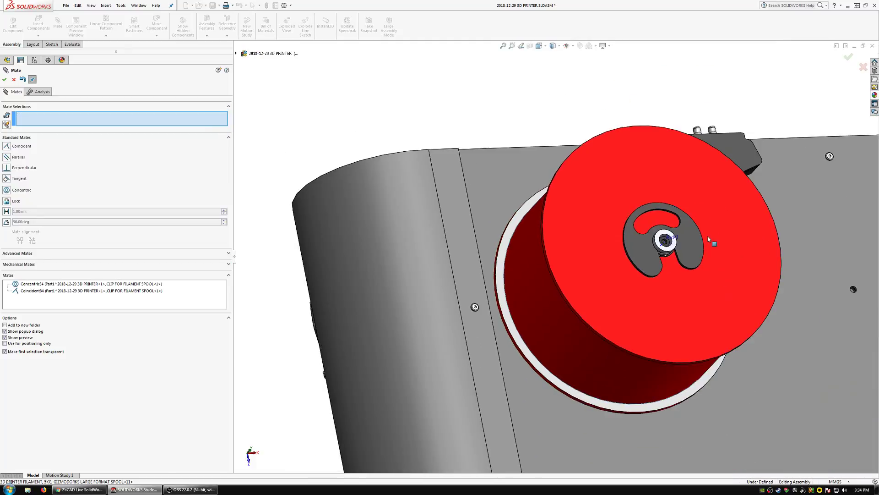
{"action": "scroll", "coordinate": [707, 235], "scroll_direction": "down", "scroll_amount": 6}
{"action": "middle_click_drag", "start_coordinate": [661, 261], "coordinate": [648, 273]}
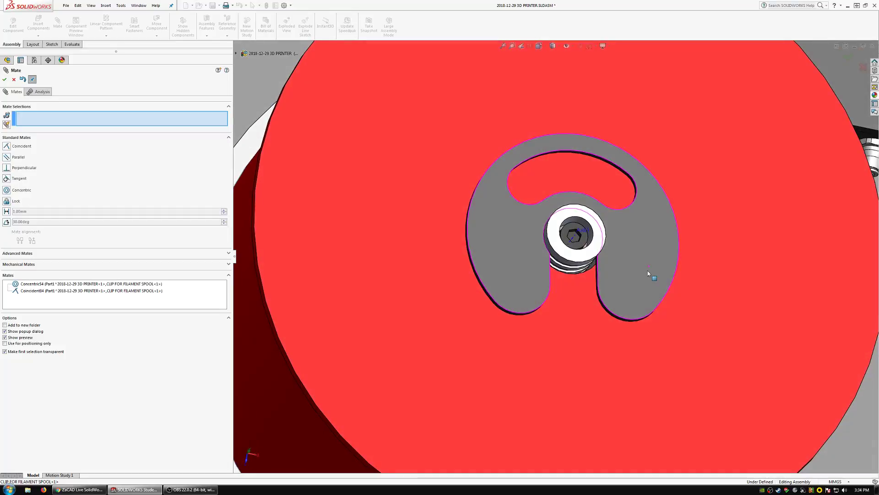
{"action": "scroll", "coordinate": [605, 282], "scroll_direction": "up", "scroll_amount": 3}
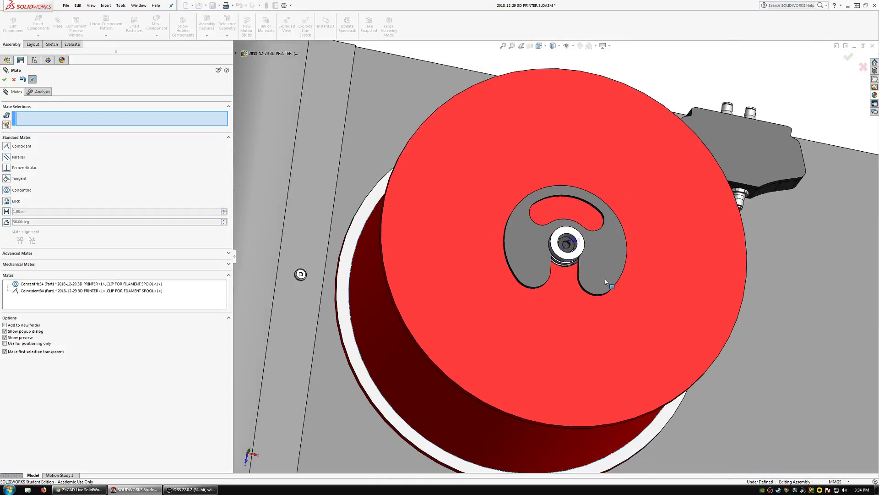
{"action": "scroll", "coordinate": [570, 260], "scroll_direction": "up", "scroll_amount": 3}
{"action": "mouse_move", "coordinate": [573, 259]}
{"action": "middle_mouse_down"}
{"action": "mouse_move", "coordinate": [582, 309]}
{"action": "mouse_move", "coordinate": [590, 257]}
{"action": "middle_mouse_up"}
{"action": "scroll", "coordinate": [594, 245], "scroll_direction": "down", "scroll_amount": 5}
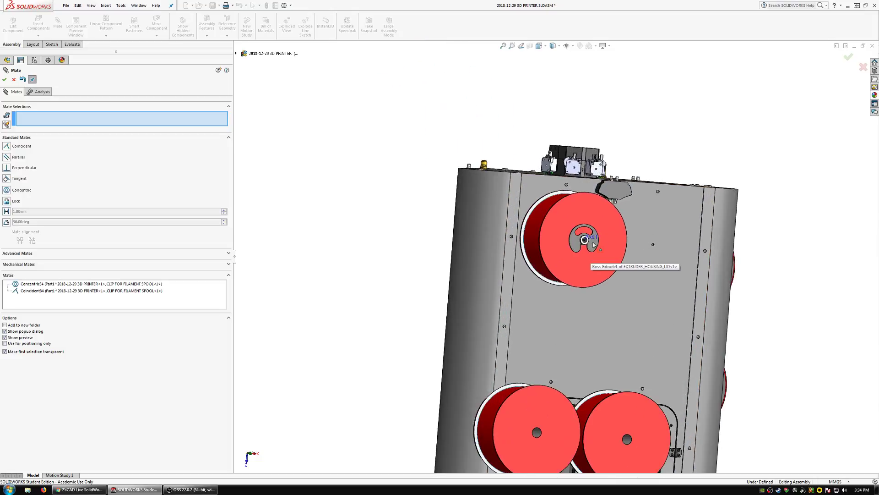
{"action": "scroll", "coordinate": [593, 245], "scroll_direction": "down", "scroll_amount": 6}
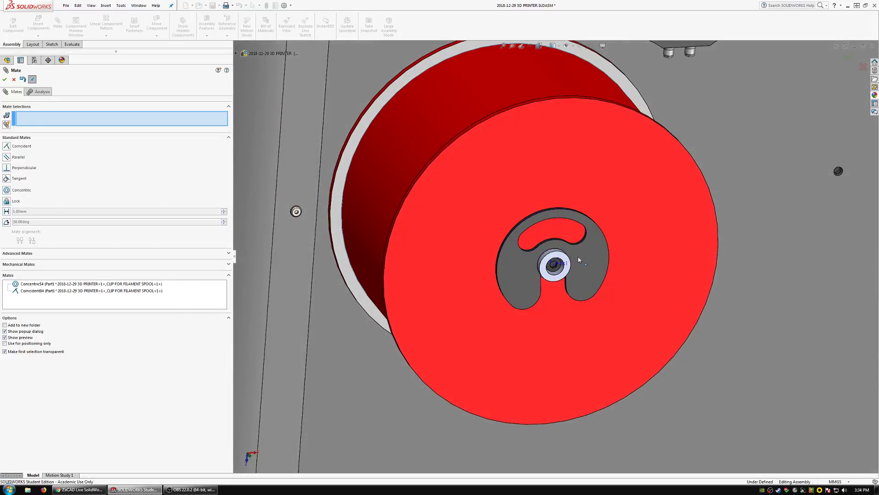
Finish mating and rotate the clip about the shaft so its slot opens downward.
{"action": "key", "text": "Escape"}
{"action": "left_click", "coordinate": [581, 274]}
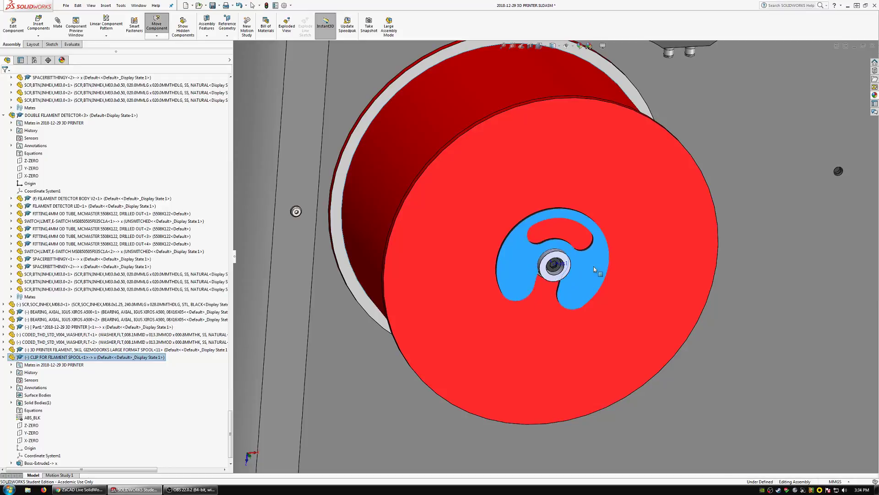
{"action": "mouse_move", "coordinate": [593, 266]}
{"action": "left_mouse_down"}
{"action": "mouse_move", "coordinate": [584, 235]}
{"action": "mouse_move", "coordinate": [568, 304]}
{"action": "mouse_move", "coordinate": [597, 271]}
{"action": "left_mouse_up"}
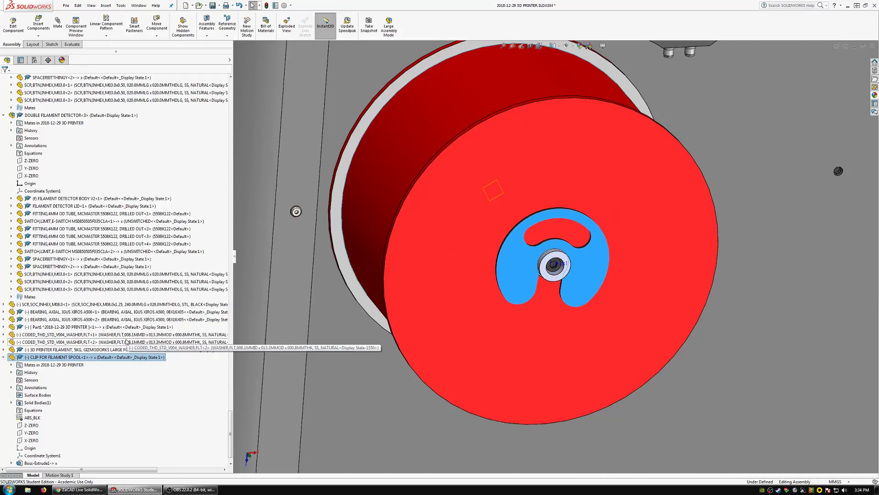
Open the filament spool clip part in its own window and check where its reference planes lie relative to the body.
{"action": "left_click", "coordinate": [537, 267]}
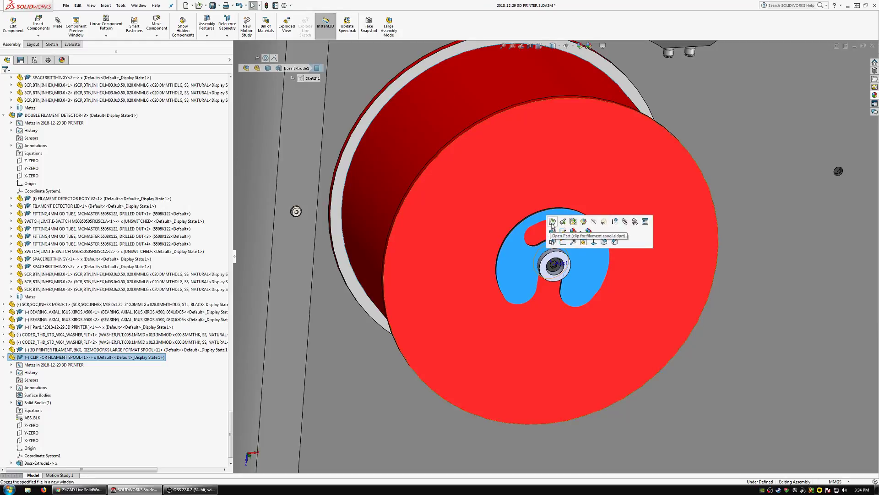
{"action": "left_click", "coordinate": [553, 223]}
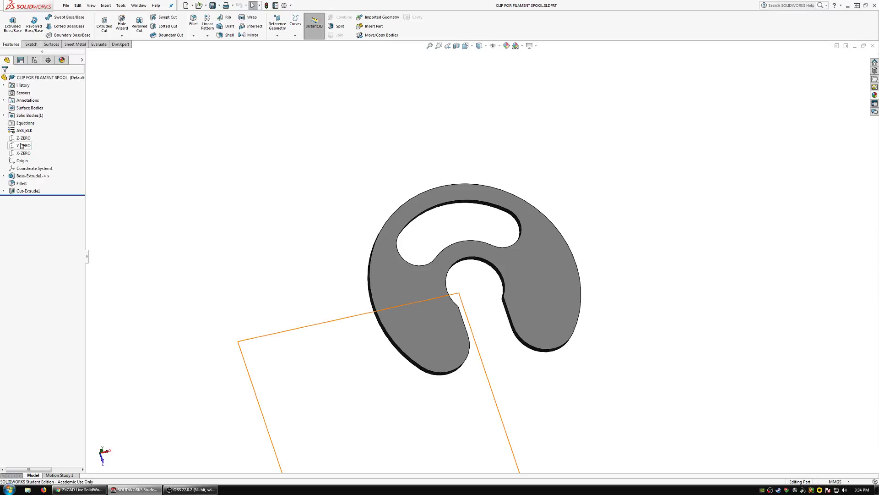
{"action": "scroll", "coordinate": [518, 324], "scroll_direction": "up", "scroll_amount": 2}
{"action": "mouse_move", "coordinate": [518, 324]}
{"action": "middle_mouse_down"}
{"action": "mouse_move", "coordinate": [530, 256]}
{"action": "mouse_move", "coordinate": [558, 254]}
{"action": "mouse_move", "coordinate": [516, 310]}
{"action": "middle_mouse_up"}
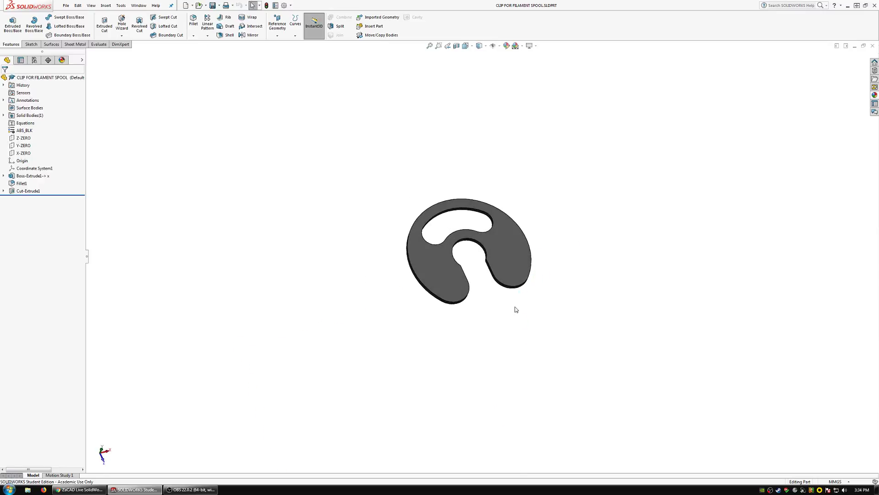
{"action": "left_click", "coordinate": [22, 147]}
{"action": "left_click", "coordinate": [23, 154]}
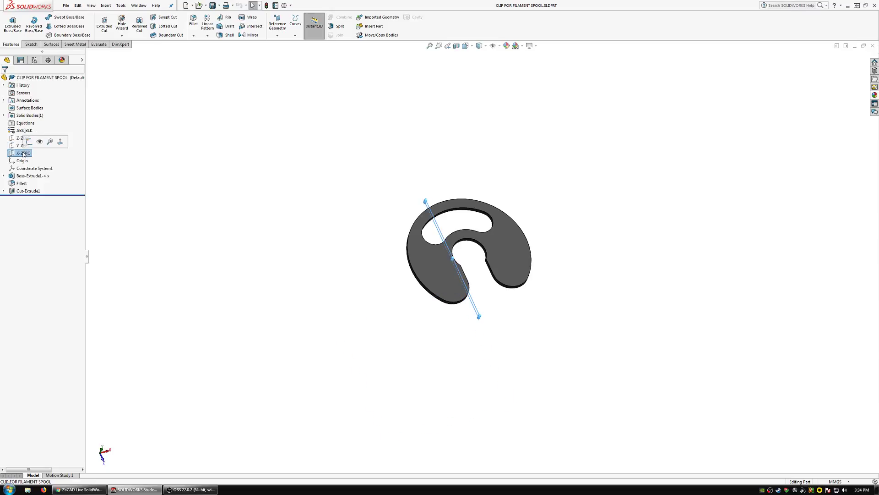
{"action": "middle_click_drag", "start_coordinate": [484, 253], "coordinate": [334, 304]}
{"action": "left_click", "coordinate": [344, 304]}
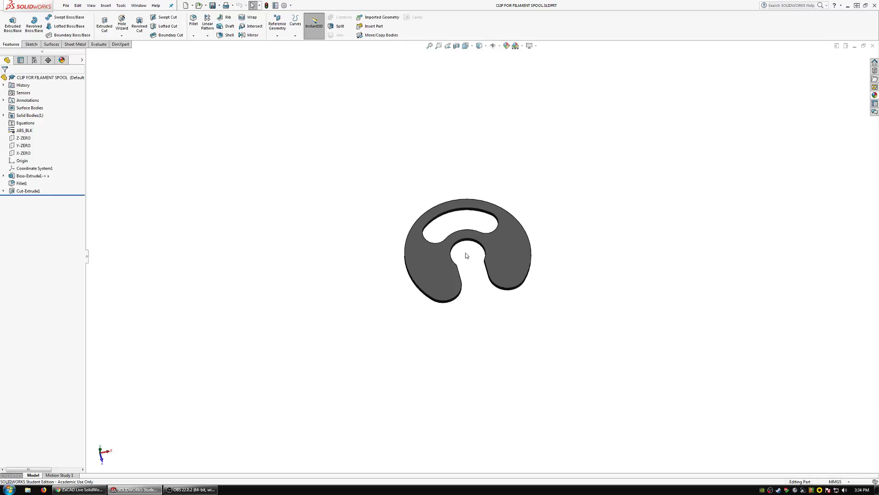
Create a reference axis at the intersection of the Y-ZERO and X-ZERO planes.
{"action": "left_click", "coordinate": [24, 146]}
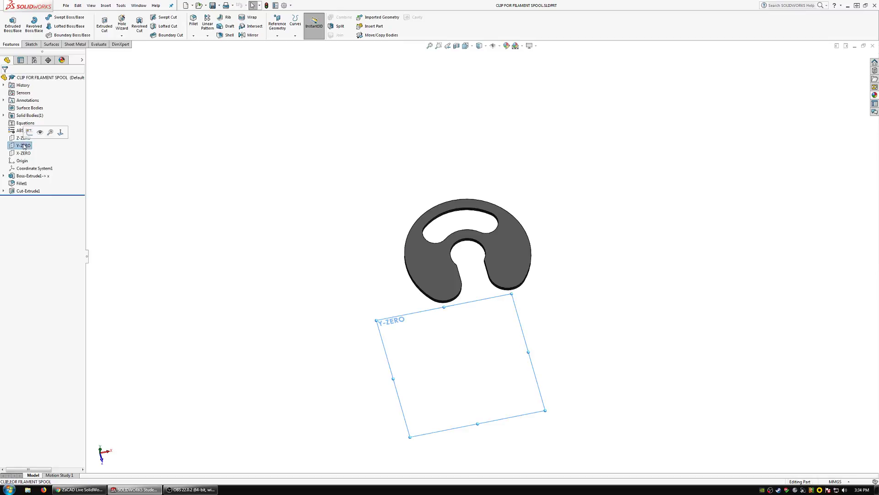
{"action": "left_click", "coordinate": [278, 21]}
{"action": "left_click", "coordinate": [282, 52]}
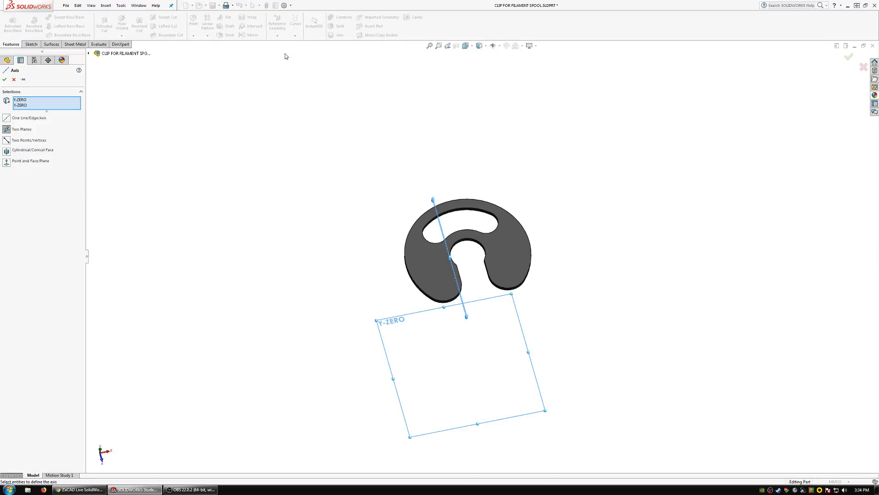
{"action": "left_click", "coordinate": [4, 80]}
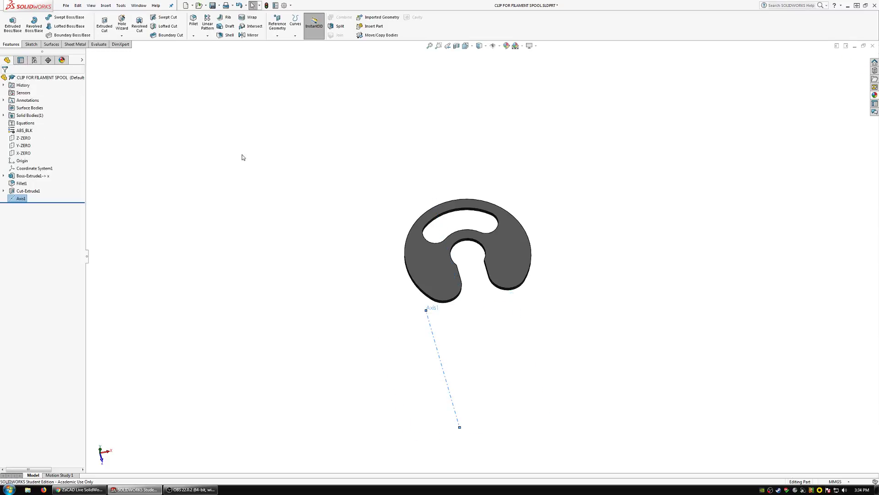
Use Move/Copy Bodies to constrain the clip body with its inner bore concentric to the new reference axis.
{"action": "middle_click_drag", "start_coordinate": [438, 257], "coordinate": [478, 277]}
{"action": "left_click", "coordinate": [22, 139]}
{"action": "scroll", "coordinate": [409, 247], "scroll_direction": "up", "scroll_amount": 5}
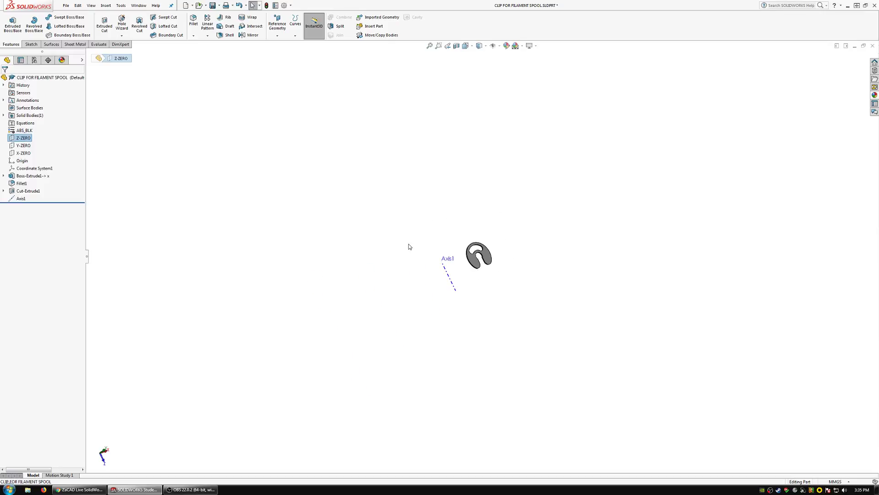
{"action": "scroll", "coordinate": [461, 235], "scroll_direction": "down", "scroll_amount": 3}
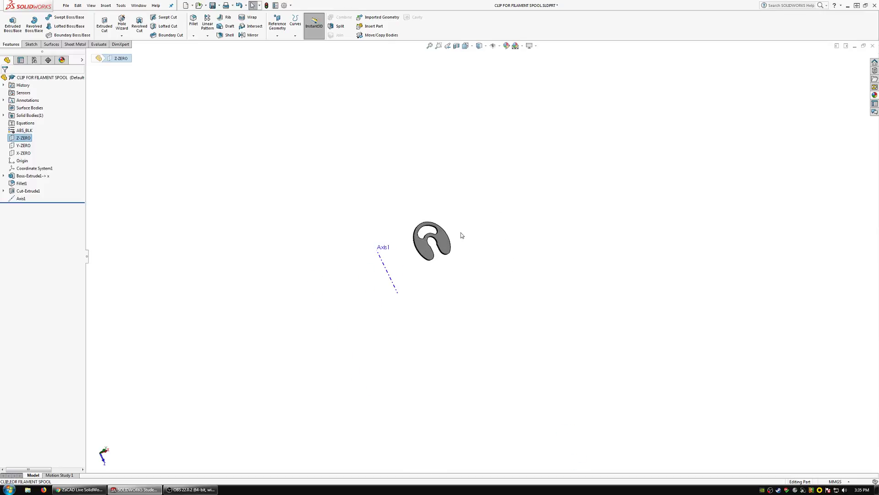
{"action": "left_click", "coordinate": [378, 36]}
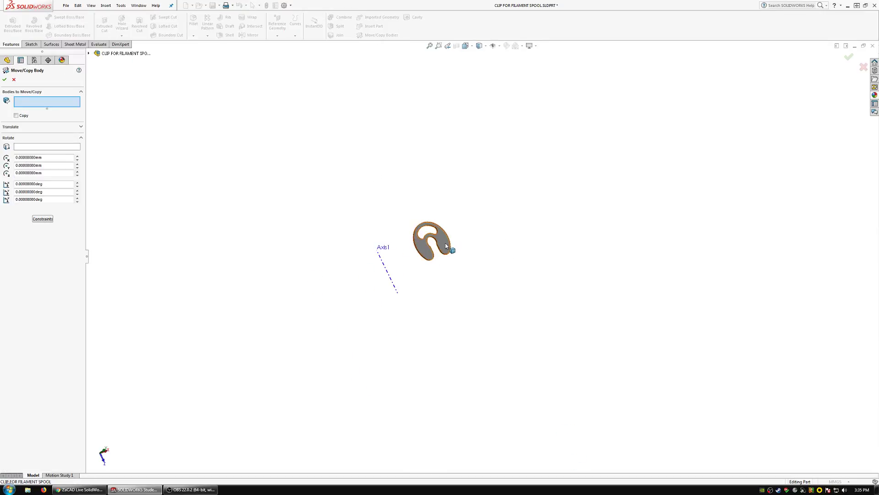
{"action": "left_click", "coordinate": [446, 246]}
{"action": "left_click", "coordinate": [42, 218]}
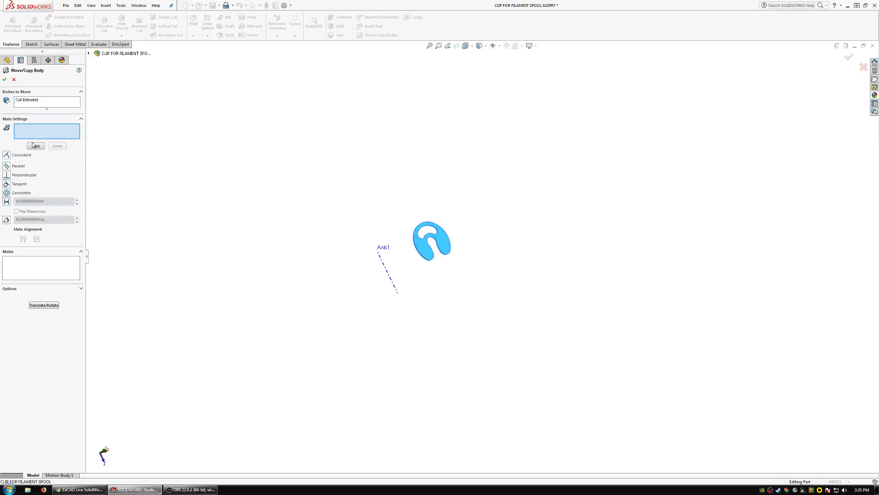
{"action": "scroll", "coordinate": [415, 246], "scroll_direction": "down", "scroll_amount": 10}
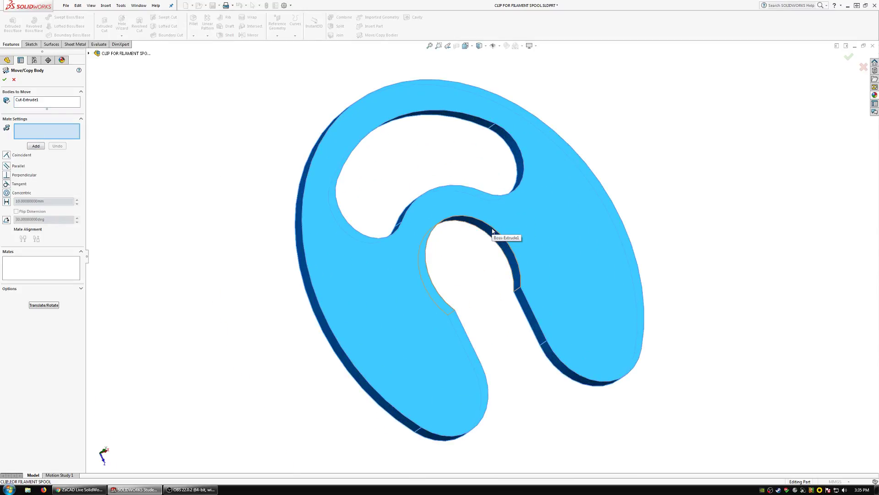
{"action": "left_click", "coordinate": [496, 237]}
{"action": "scroll", "coordinate": [468, 256], "scroll_direction": "up", "scroll_amount": 8}
{"action": "left_click", "coordinate": [376, 309]}
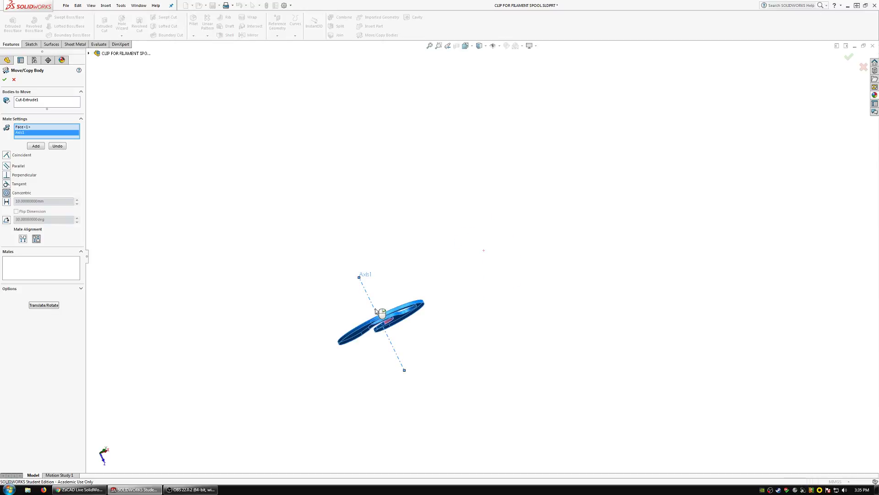
{"action": "left_click", "coordinate": [35, 147]}
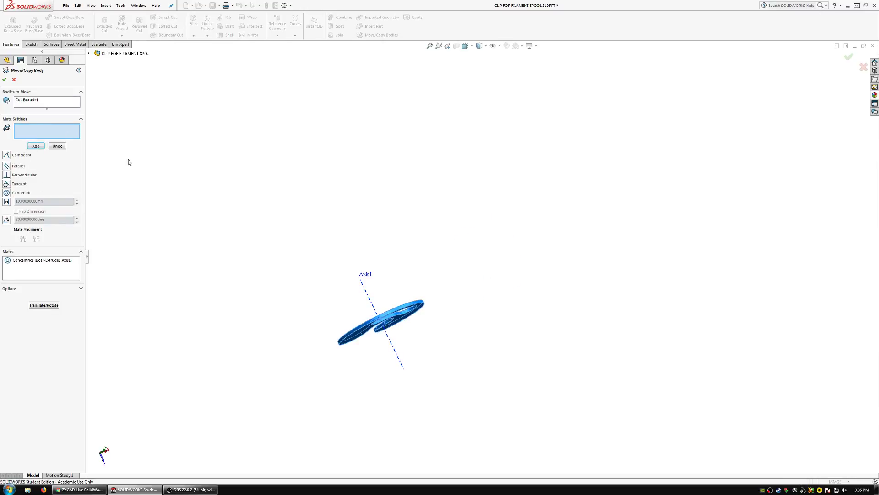
Constrain the clip body's flat face coincident with the Z-ZERO plane.
{"action": "left_click", "coordinate": [403, 321]}
{"action": "left_click", "coordinate": [25, 71]}
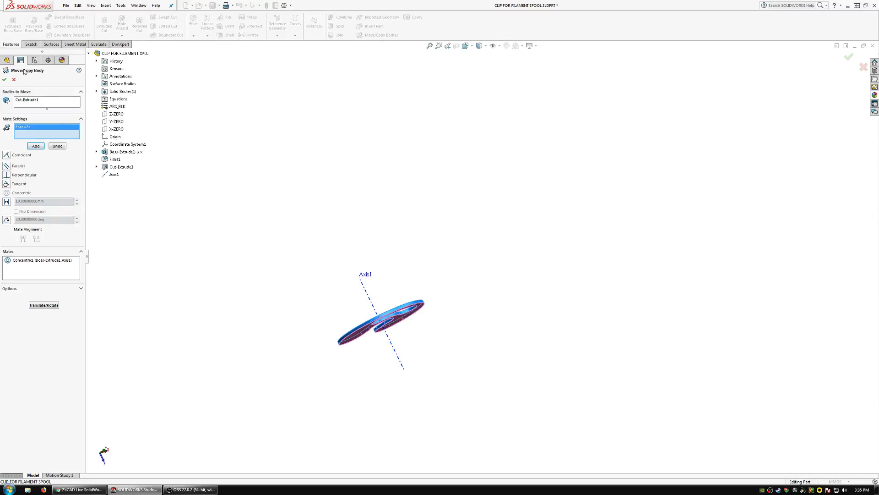
{"action": "left_click", "coordinate": [117, 114]}
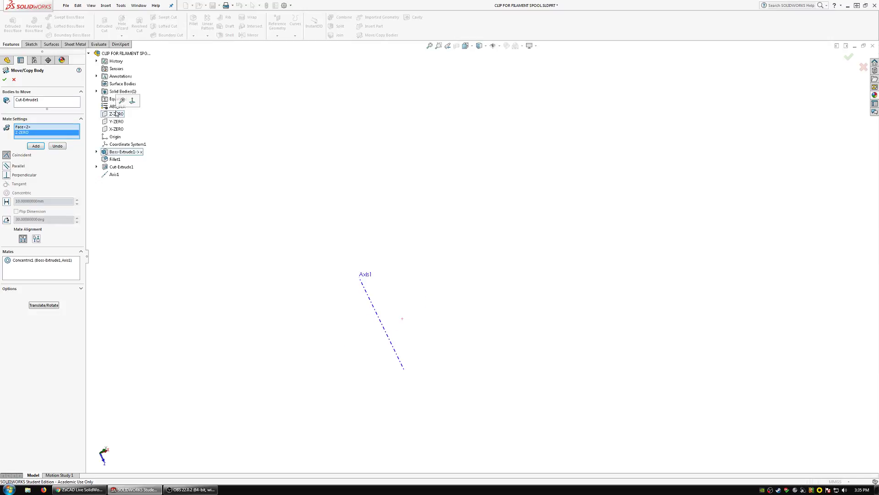
{"action": "left_click", "coordinate": [36, 146]}
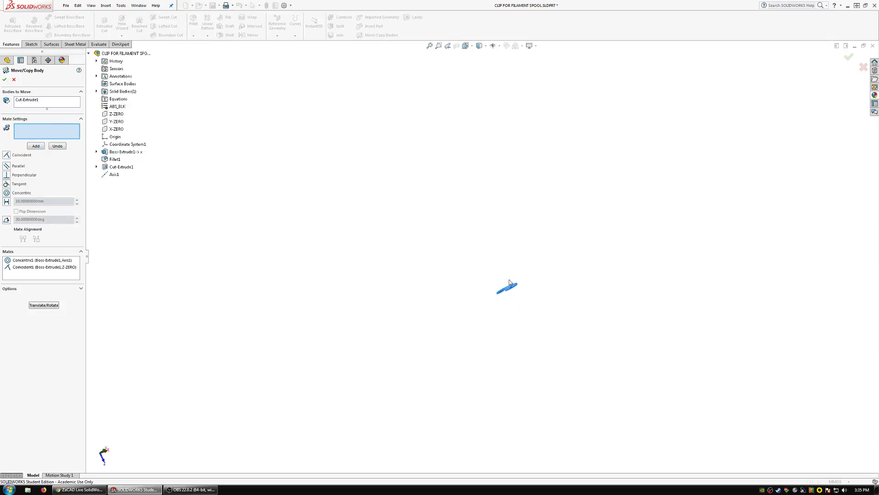
Make the slot's flat side face parallel to the X-ZERO plane and finish the Move/Copy Body feature.
{"action": "scroll", "coordinate": [507, 291], "scroll_direction": "down", "scroll_amount": 5}
{"action": "middle_click_drag", "start_coordinate": [480, 279], "coordinate": [625, 322]}
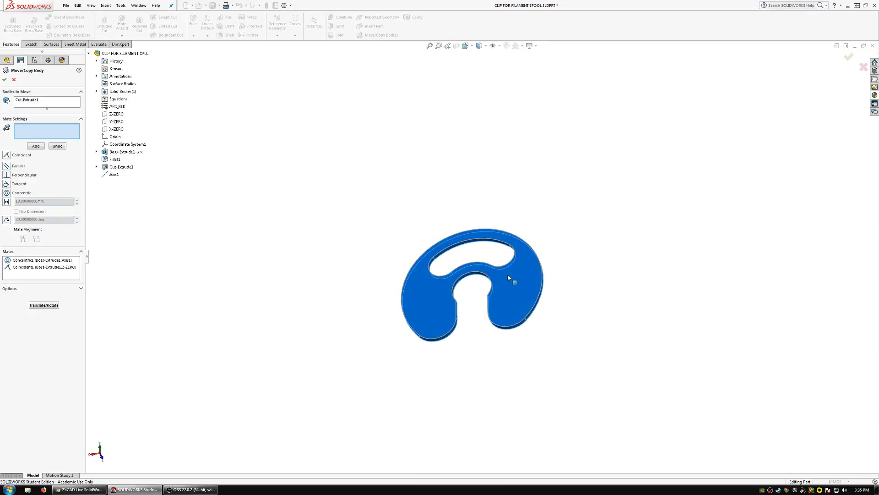
{"action": "scroll", "coordinate": [481, 274], "scroll_direction": "down", "scroll_amount": 4}
{"action": "middle_click_drag", "start_coordinate": [479, 273], "coordinate": [506, 226]}
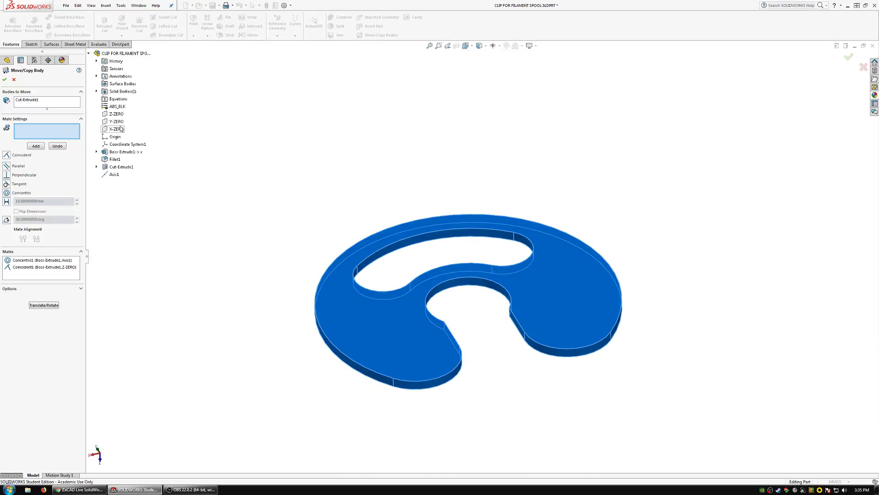
{"action": "scroll", "coordinate": [504, 260], "scroll_direction": "up", "scroll_amount": 5}
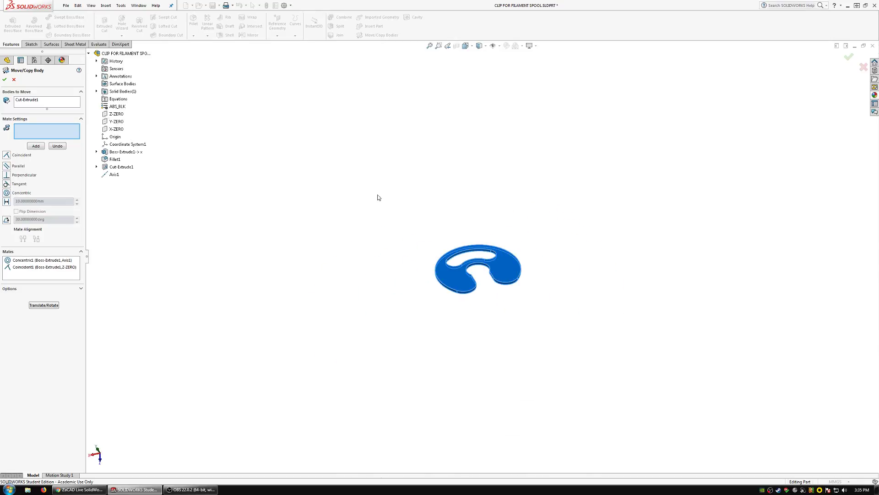
{"action": "scroll", "coordinate": [490, 233], "scroll_direction": "up", "scroll_amount": 5}
{"action": "scroll", "coordinate": [489, 233], "scroll_direction": "down", "scroll_amount": 4}
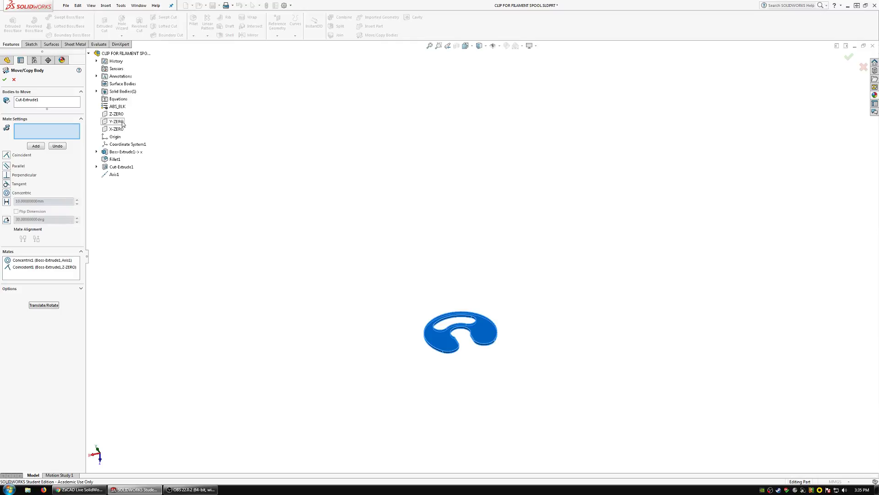
{"action": "scroll", "coordinate": [469, 338], "scroll_direction": "down", "scroll_amount": 5}
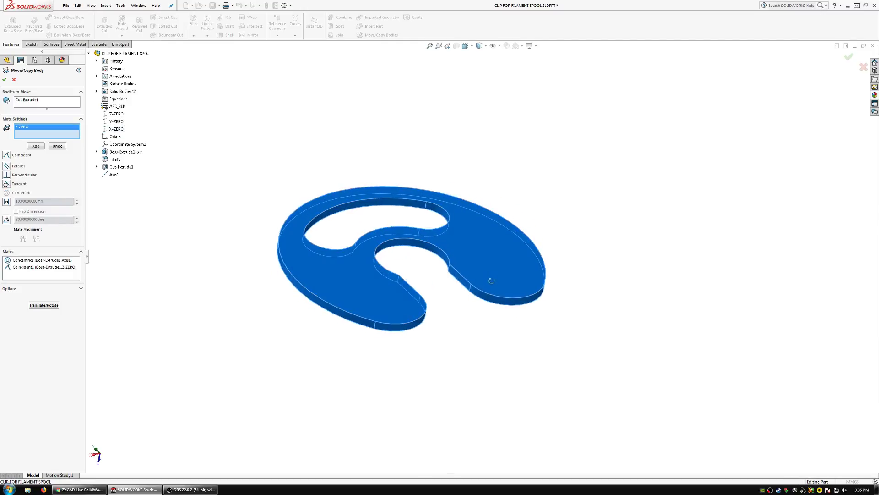
{"action": "left_click", "coordinate": [461, 279]}
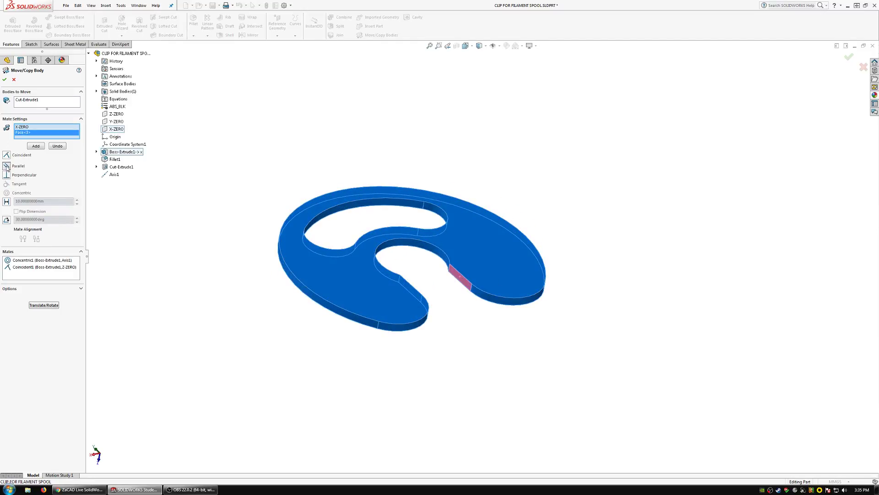
{"action": "left_click", "coordinate": [33, 149]}
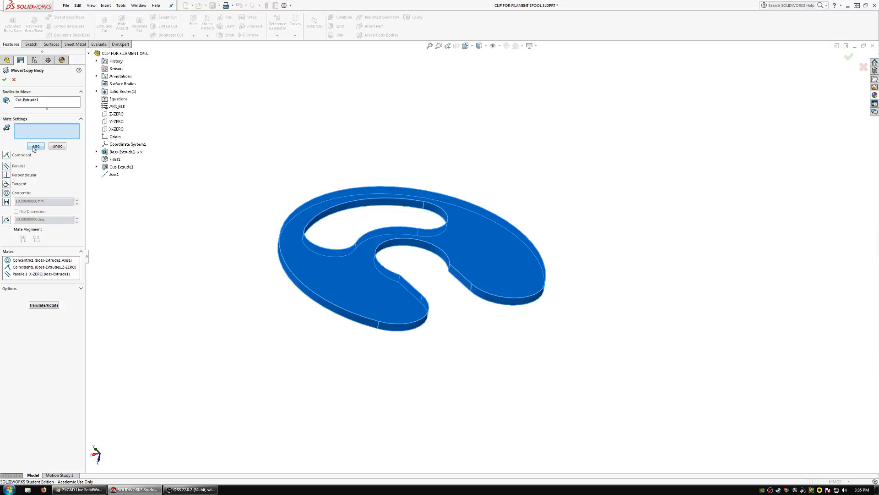
{"action": "left_click", "coordinate": [4, 79]}
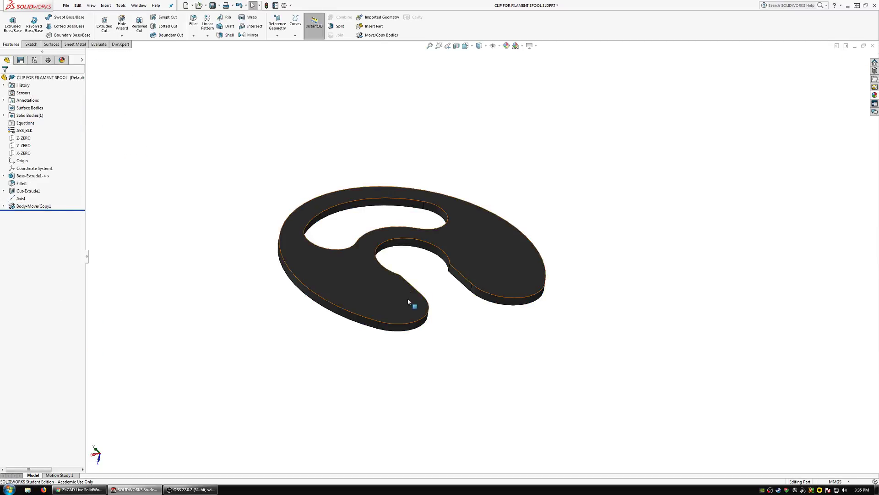
View the clip's face straight on, hide its reference axis and return to the 3D printer assembly.
{"action": "left_click", "coordinate": [392, 302]}
{"action": "left_click", "coordinate": [453, 278]}
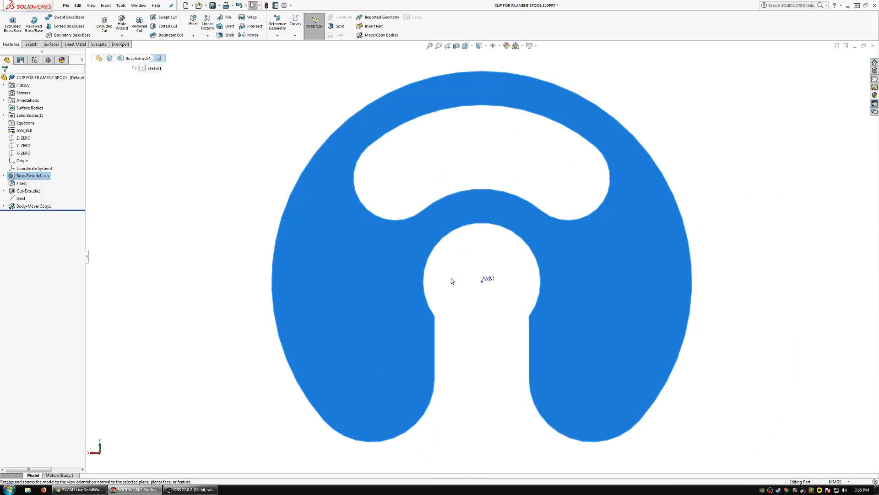
{"action": "left_click", "coordinate": [467, 320]}
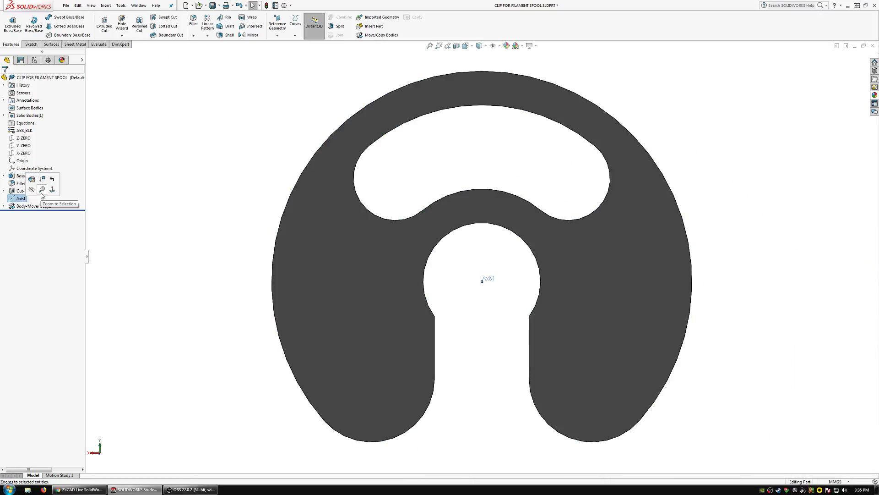
{"action": "left_click", "coordinate": [33, 190]}
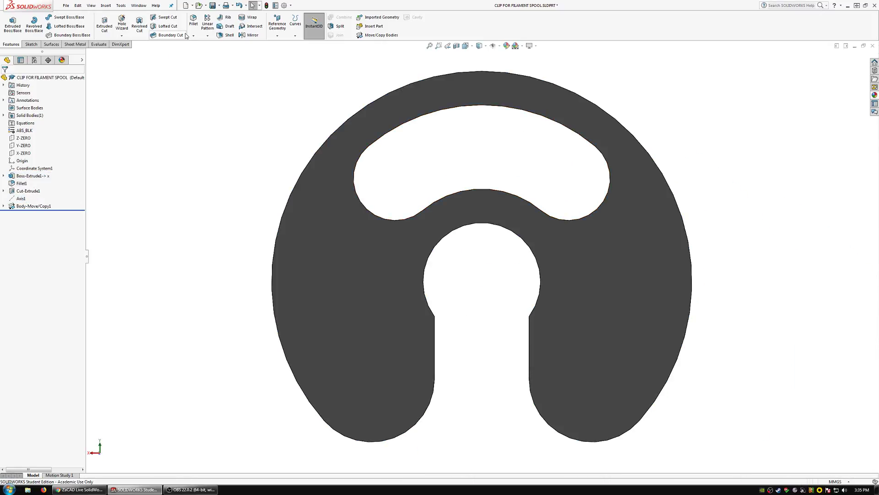
{"action": "left_click", "coordinate": [136, 6]}
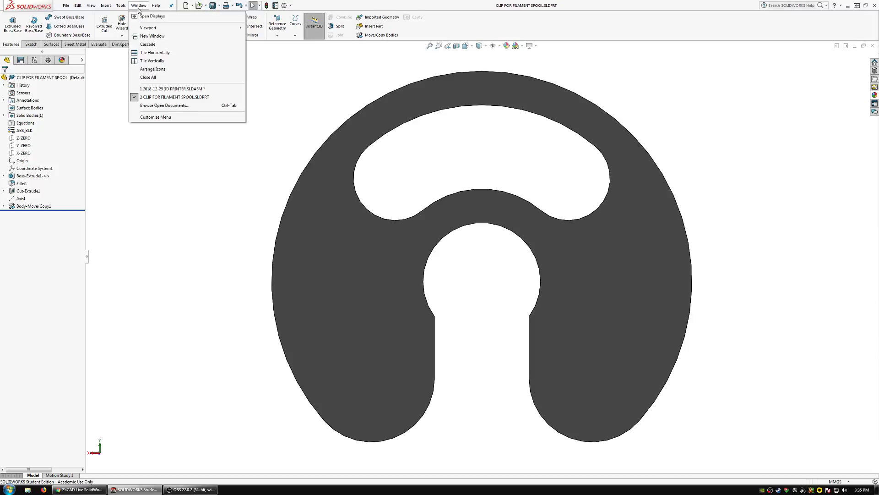
{"action": "left_click", "coordinate": [164, 91]}
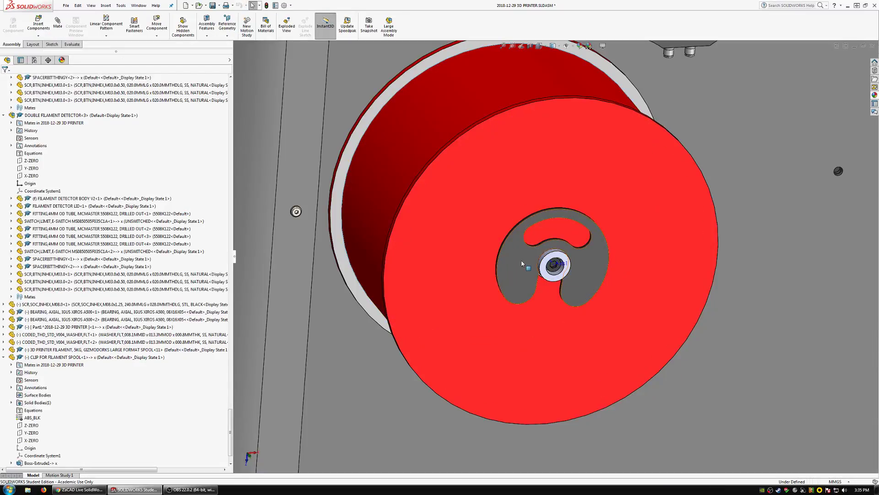
Mate the clip's Y-ZERO plane parallel to the upper face of the printer's top plate.
{"action": "left_click_drag", "start_coordinate": [521, 263], "coordinate": [536, 261]}
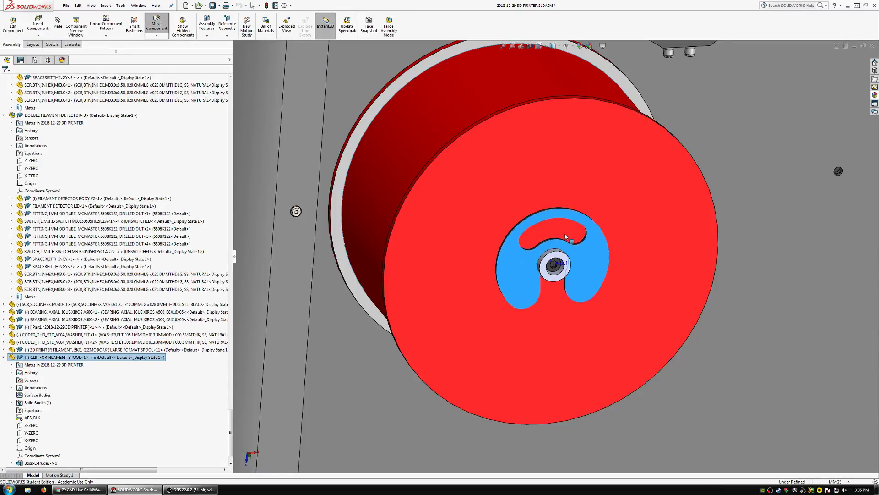
{"action": "scroll", "coordinate": [564, 236], "scroll_direction": "down", "scroll_amount": 5}
{"action": "scroll", "coordinate": [26, 387], "scroll_direction": "up", "scroll_amount": 7}
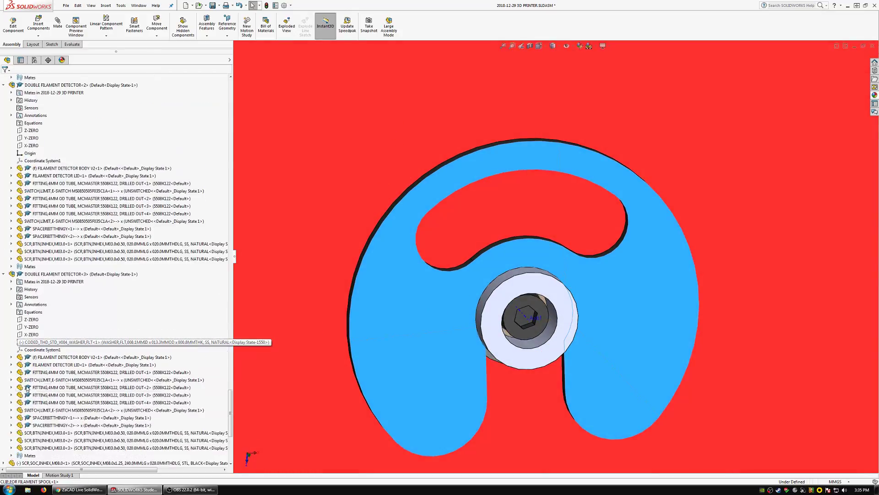
{"action": "scroll", "coordinate": [27, 388], "scroll_direction": "down", "scroll_amount": 8}
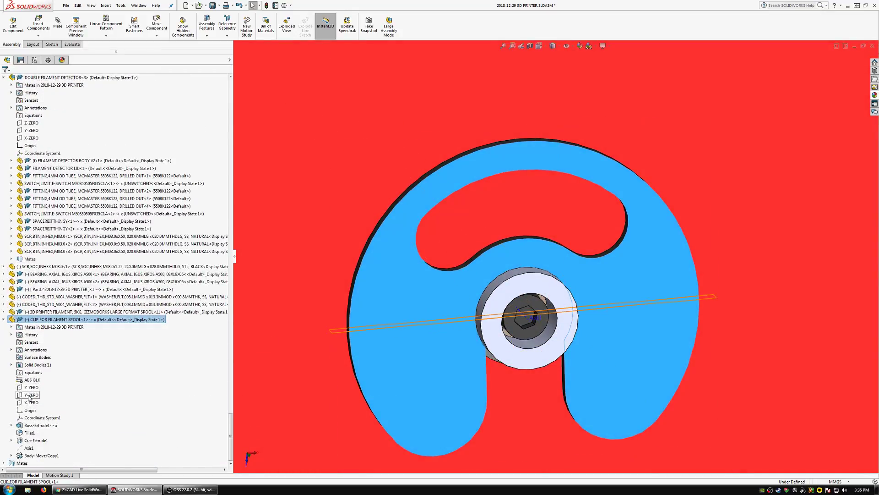
{"action": "left_click", "coordinate": [28, 395]}
{"action": "key", "text": "z"}
{"action": "key", "text": "z"}
{"action": "key", "text": "z"}
{"action": "key", "text": "z"}
{"action": "key", "text": "z"}
{"action": "key", "text": "z"}
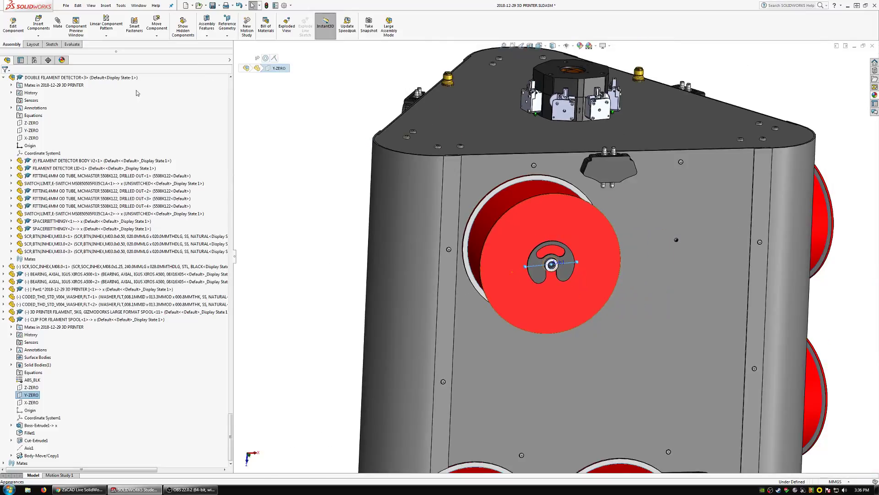
{"action": "left_click", "coordinate": [487, 127]}
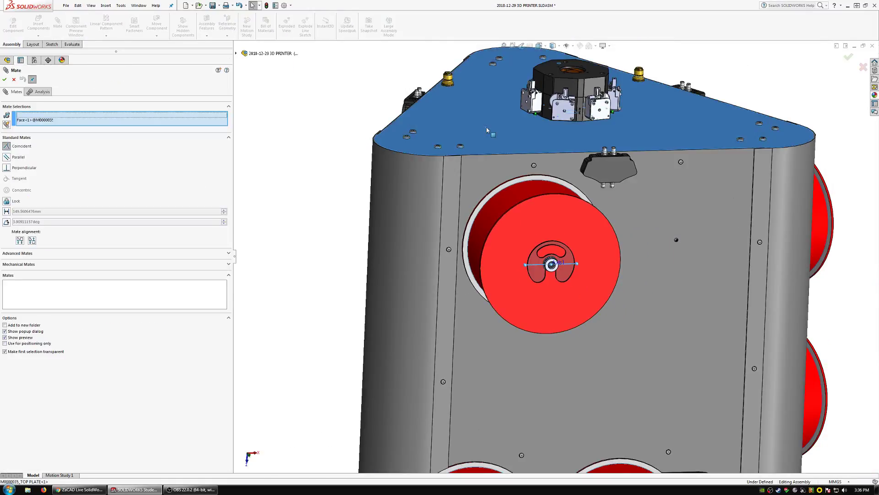
{"action": "left_click", "coordinate": [6, 82]}
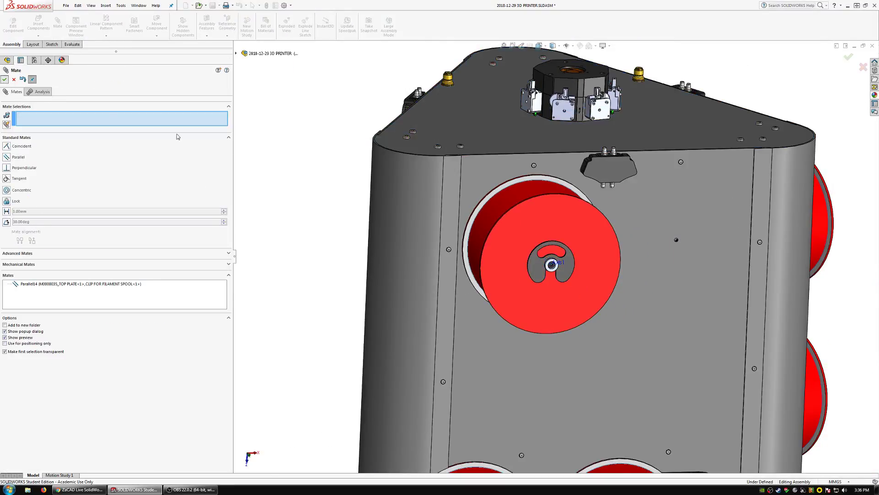
{"action": "key", "text": "Escape"}
Examine from several angles how the clip sits on the spool shaft against the red spool flange.
{"action": "scroll", "coordinate": [566, 274], "scroll_direction": "down", "scroll_amount": 6}
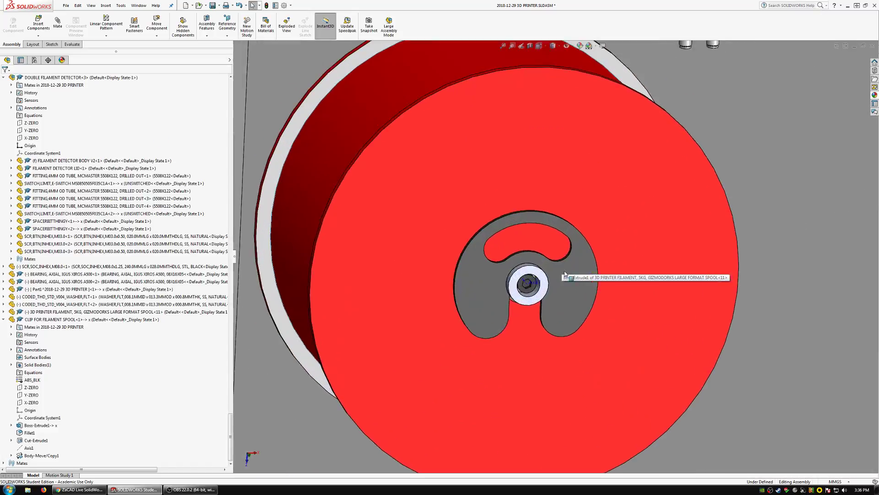
{"action": "middle_click_drag", "start_coordinate": [565, 274], "coordinate": [606, 297]}
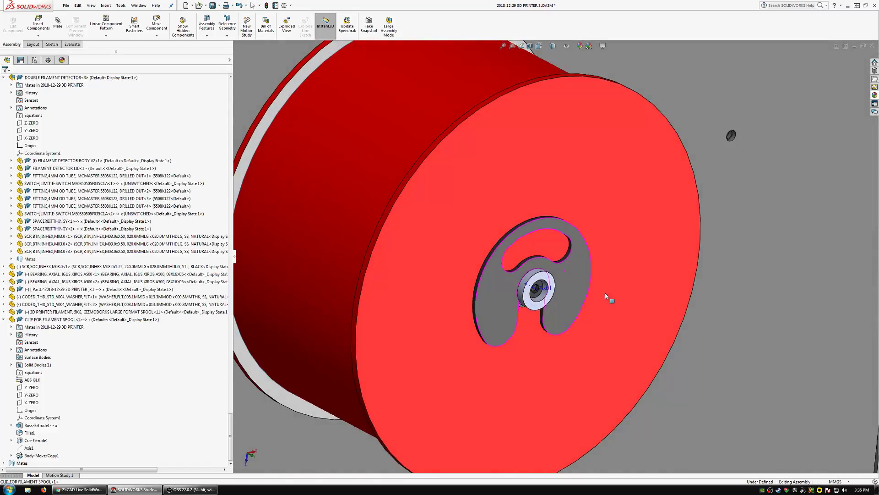
{"action": "scroll", "coordinate": [529, 283], "scroll_direction": "up", "scroll_amount": 4}
{"action": "middle_click_drag", "start_coordinate": [530, 283], "coordinate": [569, 211]}
{"action": "scroll", "coordinate": [555, 235], "scroll_direction": "up", "scroll_amount": 5}
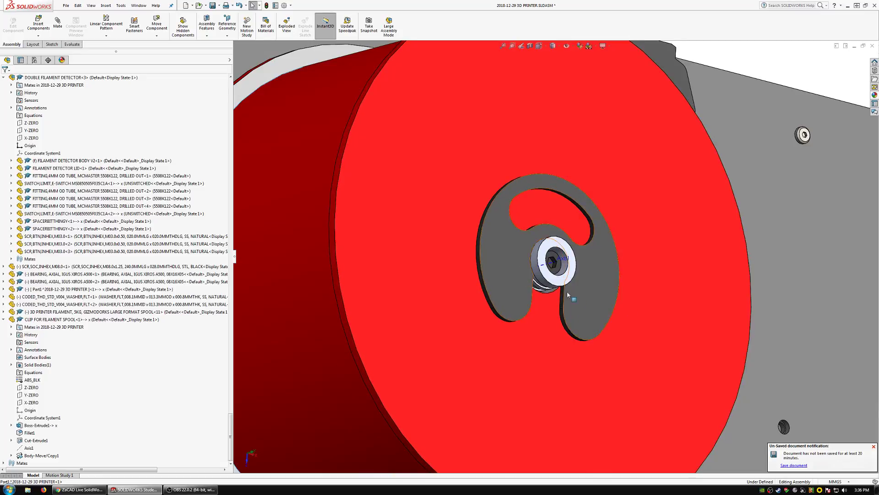
{"action": "mouse_move", "coordinate": [585, 229]}
{"action": "middle_mouse_down"}
{"action": "mouse_move", "coordinate": [533, 329]}
{"action": "mouse_move", "coordinate": [575, 282]}
{"action": "mouse_move", "coordinate": [557, 248]}
{"action": "mouse_move", "coordinate": [563, 256]}
{"action": "mouse_move", "coordinate": [555, 250]}
{"action": "mouse_move", "coordinate": [538, 264]}
{"action": "mouse_move", "coordinate": [570, 257]}
{"action": "mouse_move", "coordinate": [609, 216]}
{"action": "mouse_move", "coordinate": [592, 224]}
{"action": "middle_mouse_up"}
{"action": "scroll", "coordinate": [591, 229], "scroll_direction": "up", "scroll_amount": 1}
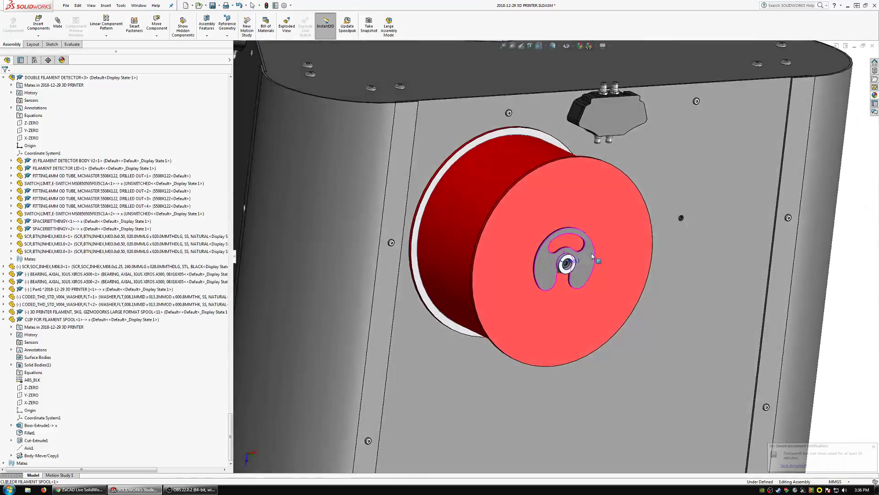
{"action": "scroll", "coordinate": [573, 284], "scroll_direction": "down", "scroll_amount": 6}
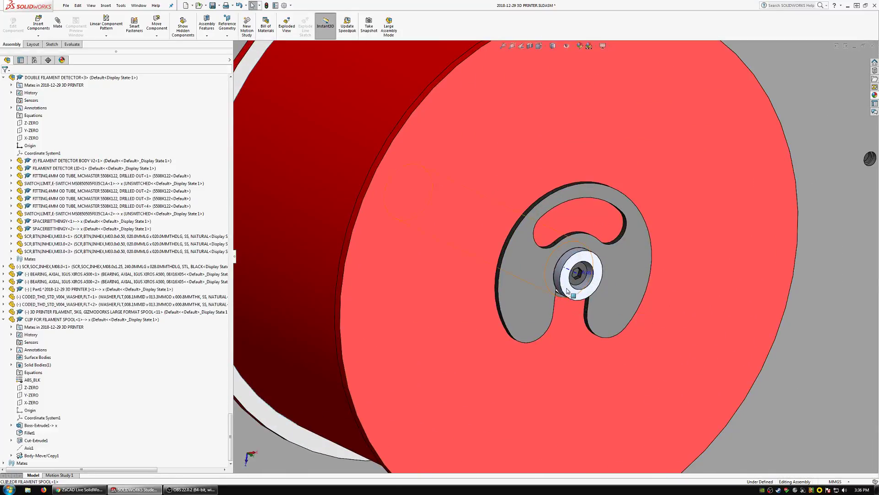
Open the clip part to check its reference axis visibility and close it again.
{"action": "left_click", "coordinate": [515, 257]}
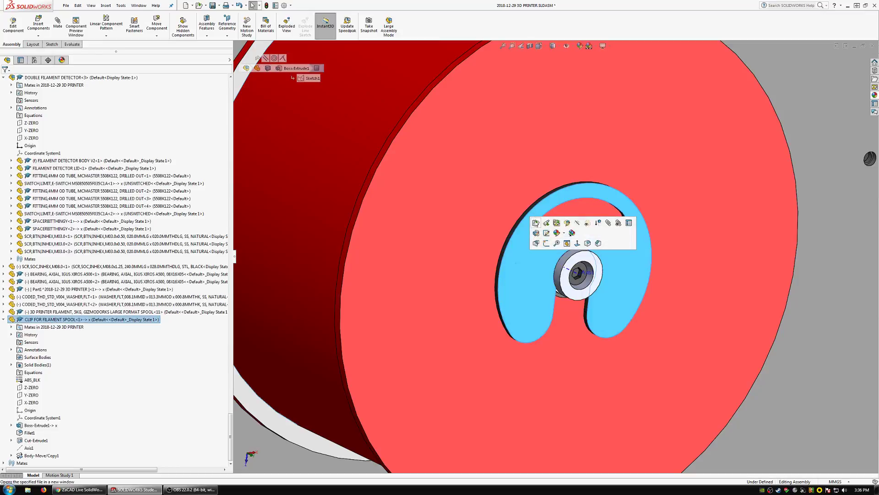
{"action": "left_click", "coordinate": [535, 223]}
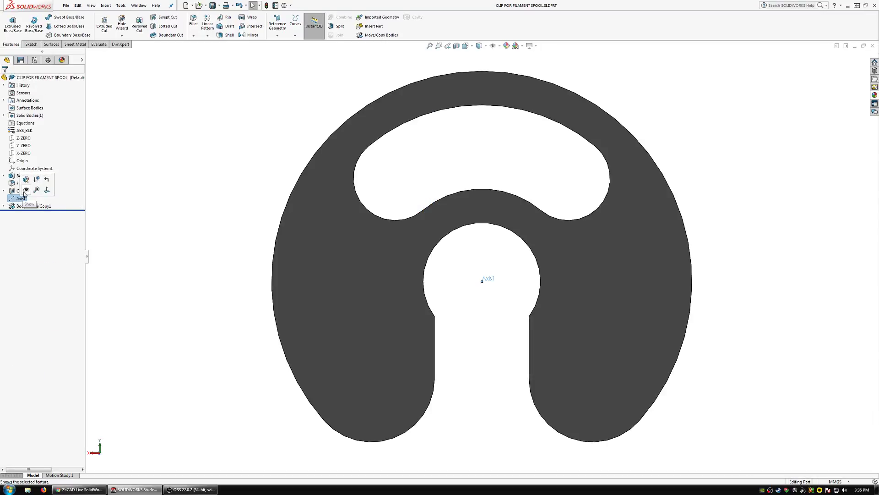
{"action": "left_click", "coordinate": [872, 45]}
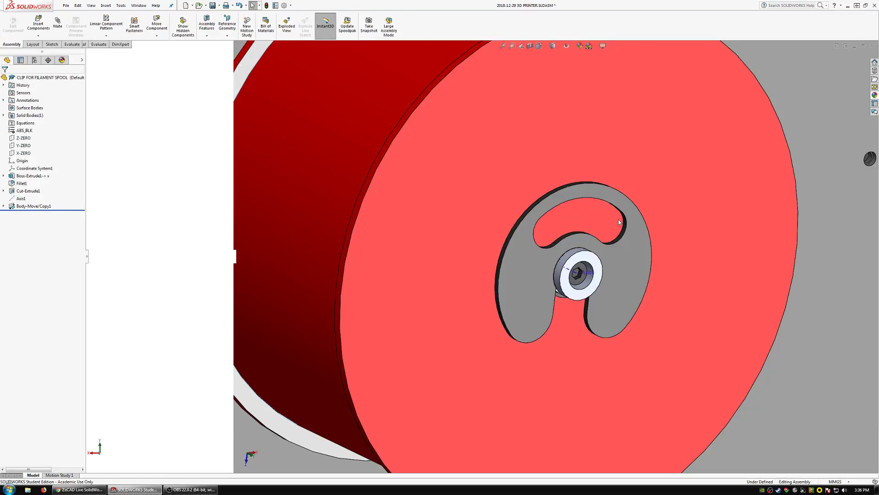
Collapse the clip's entry in the assembly tree and select the clip, the red filament spool and both M8 washers.
{"action": "scroll", "coordinate": [526, 256], "scroll_direction": "up", "scroll_amount": 4}
{"action": "middle_click_drag", "start_coordinate": [509, 257], "coordinate": [479, 230]}
{"action": "middle_click_drag", "start_coordinate": [518, 273], "coordinate": [552, 300]}
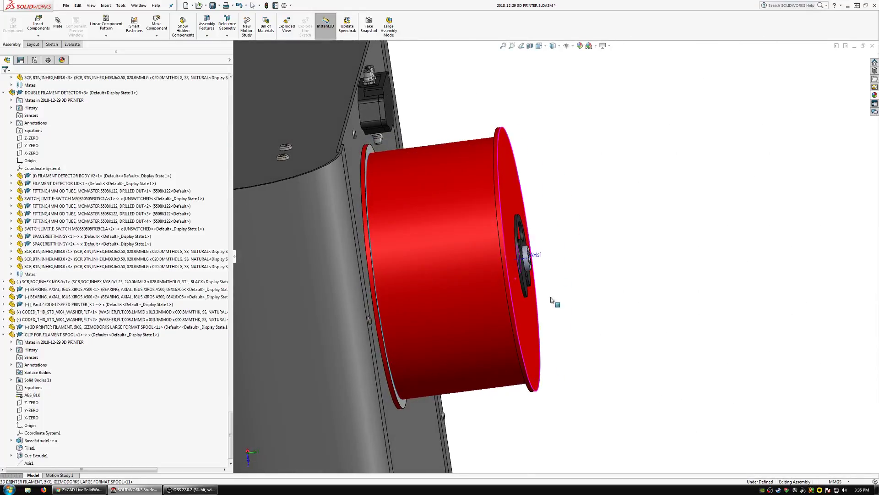
{"action": "left_click", "coordinate": [4, 334]}
{"action": "left_click", "coordinate": [44, 456]}
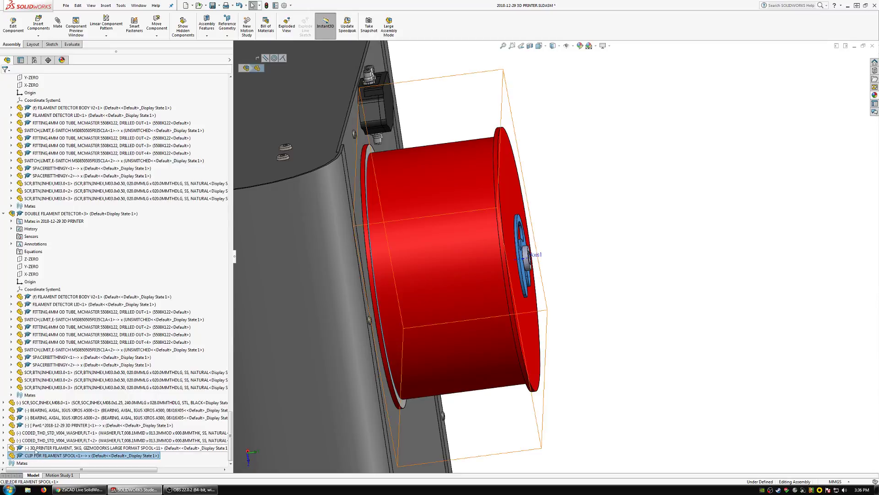
{"action": "left_click", "coordinate": [36, 449], "text": "ctrl"}
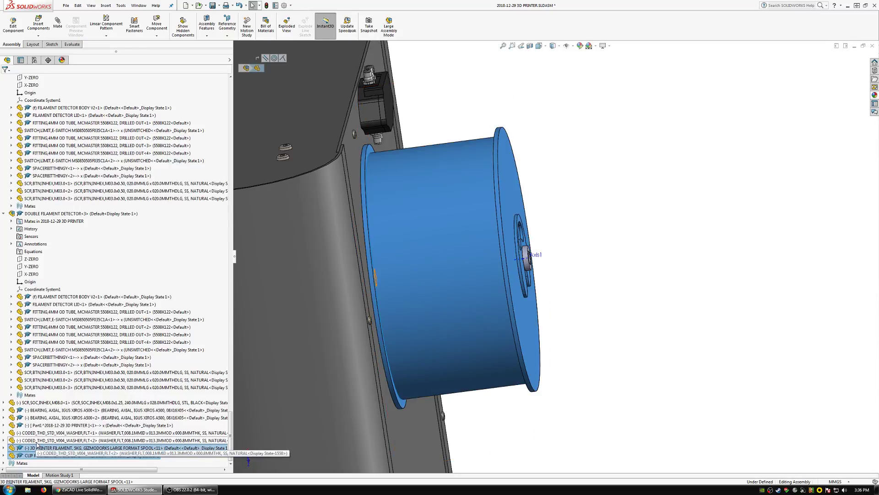
{"action": "left_click", "coordinate": [37, 442], "text": "ctrl"}
{"action": "left_click", "coordinate": [32, 434], "text": "ctrl"}
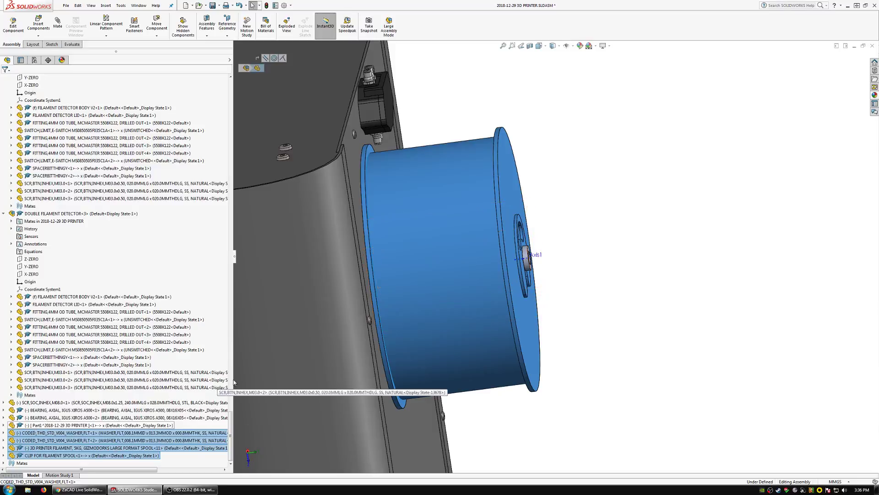
{"action": "left_click", "coordinate": [443, 318]}
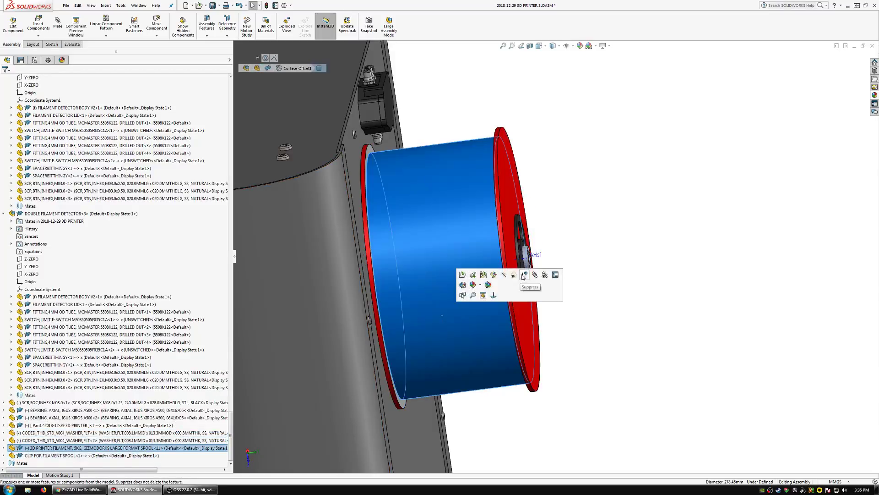
Hide the outer corner panel beside the red spool and the corner melamine foam insulation behind it.
{"action": "left_click", "coordinate": [344, 266]}
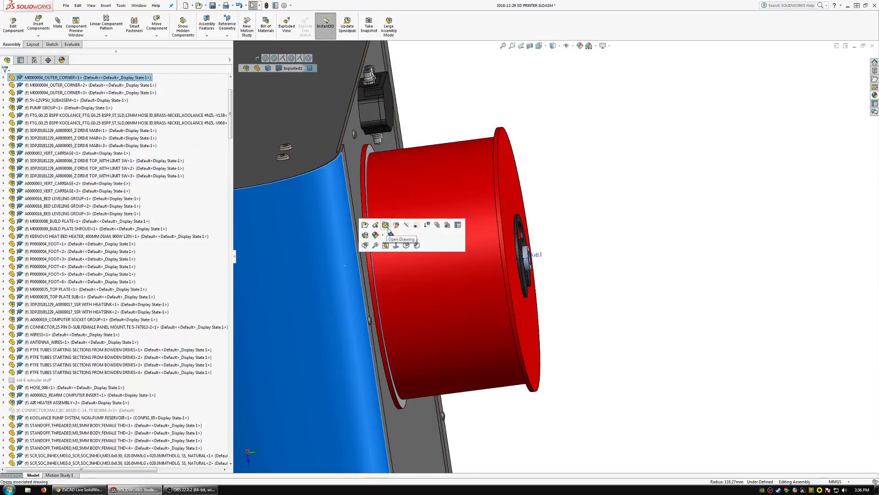
{"action": "left_click", "coordinate": [407, 226]}
{"action": "scroll", "coordinate": [389, 256], "scroll_direction": "up", "scroll_amount": 1}
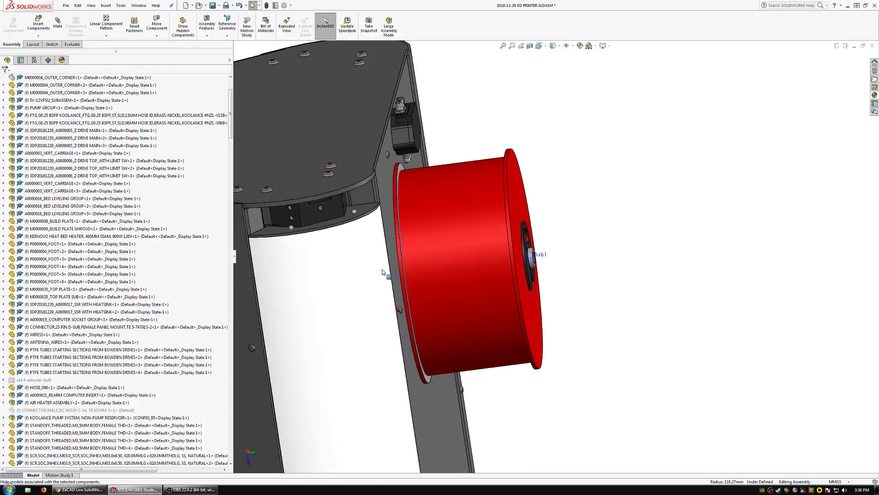
{"action": "left_click", "coordinate": [366, 286]}
{"action": "left_click", "coordinate": [427, 244]}
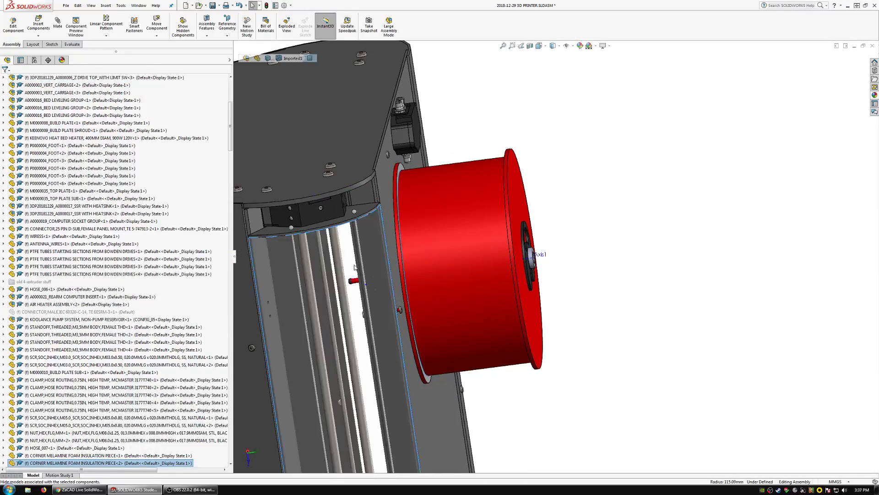
Switch the spool shaft's M8 x 1.25 socket screw to the 180 mm long, 28 mm thread, black steel configuration.
{"action": "middle_click_drag", "start_coordinate": [370, 282], "coordinate": [409, 289]}
{"action": "scroll", "coordinate": [332, 279], "scroll_direction": "down", "scroll_amount": 4}
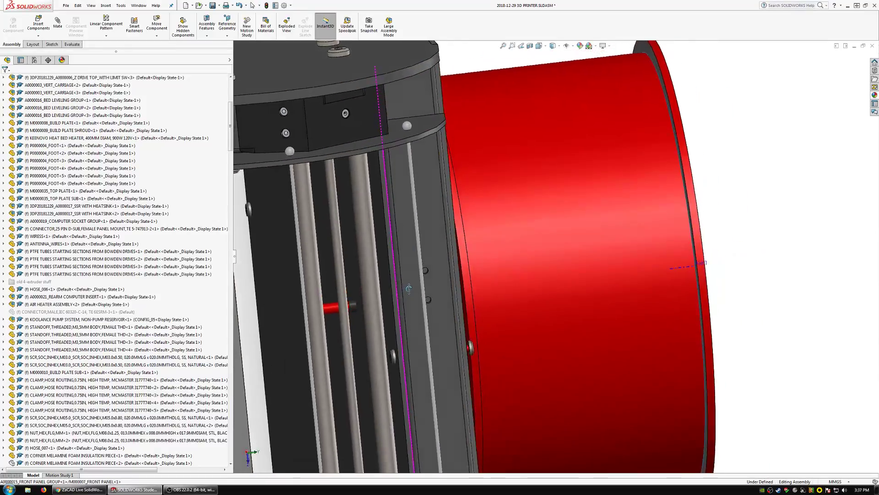
{"action": "left_click", "coordinate": [334, 311]}
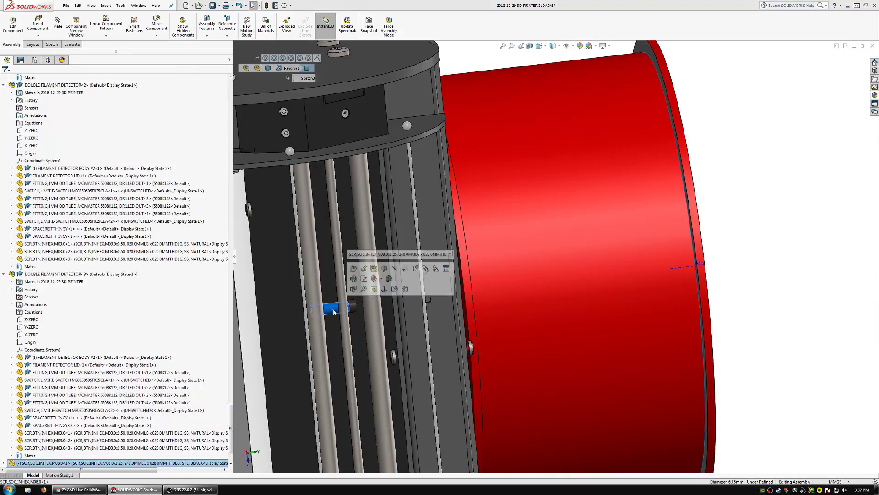
{"action": "left_click", "coordinate": [385, 254]}
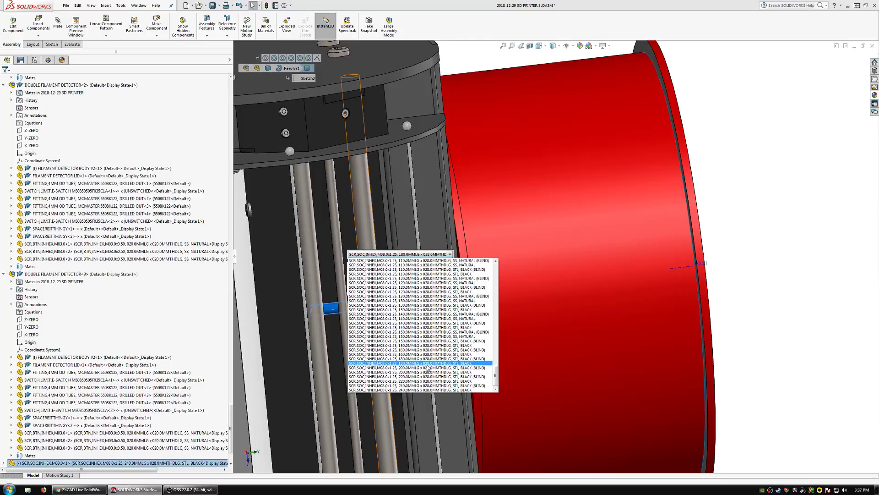
{"action": "left_click", "coordinate": [426, 361]}
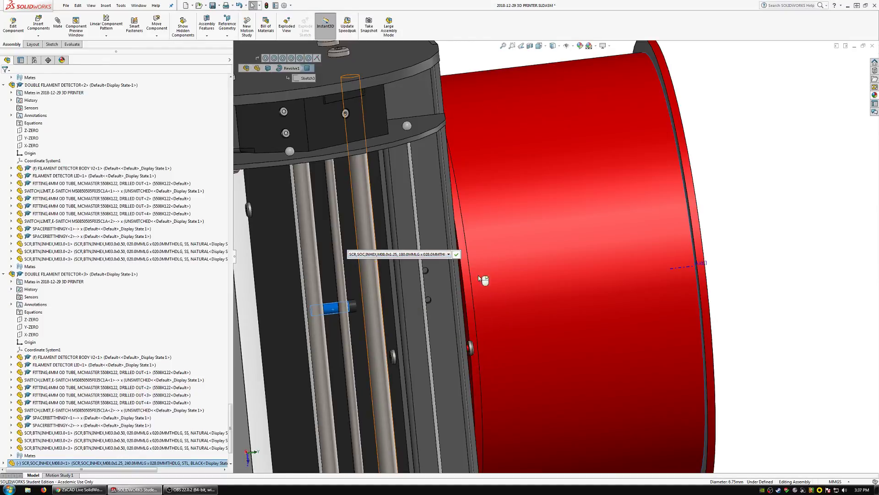
Hide the front panel, the support bar and the P0000016 corner bracket in front of the spool screw.
{"action": "left_click", "coordinate": [392, 305]}
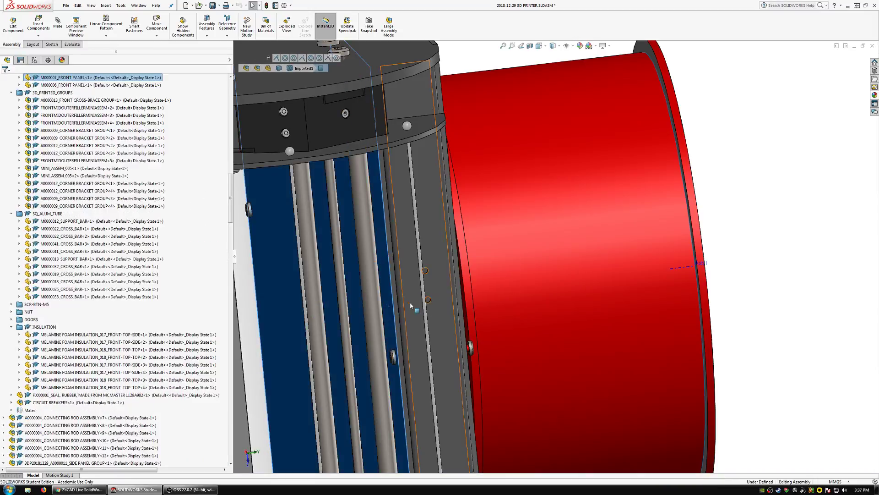
{"action": "left_click", "coordinate": [411, 304], "text": "ctrl"}
{"action": "left_click", "coordinate": [433, 282]}
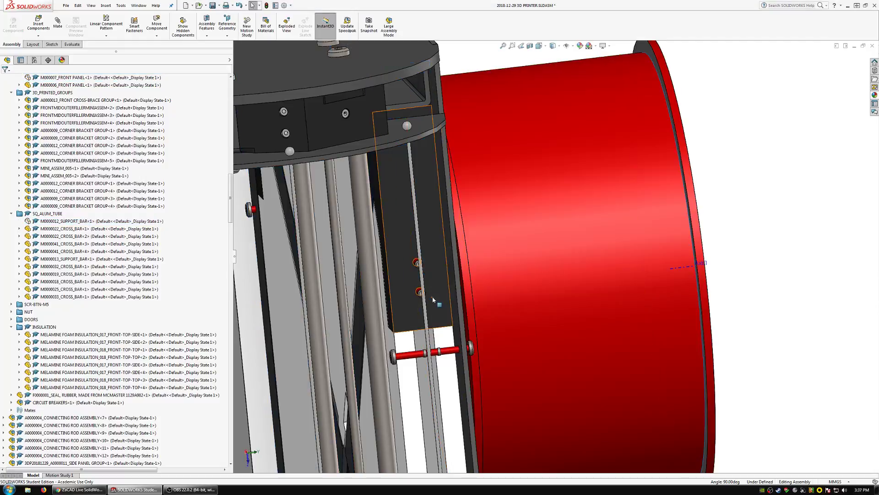
{"action": "scroll", "coordinate": [433, 299], "scroll_direction": "down", "scroll_amount": 3}
{"action": "left_click", "coordinate": [410, 308]}
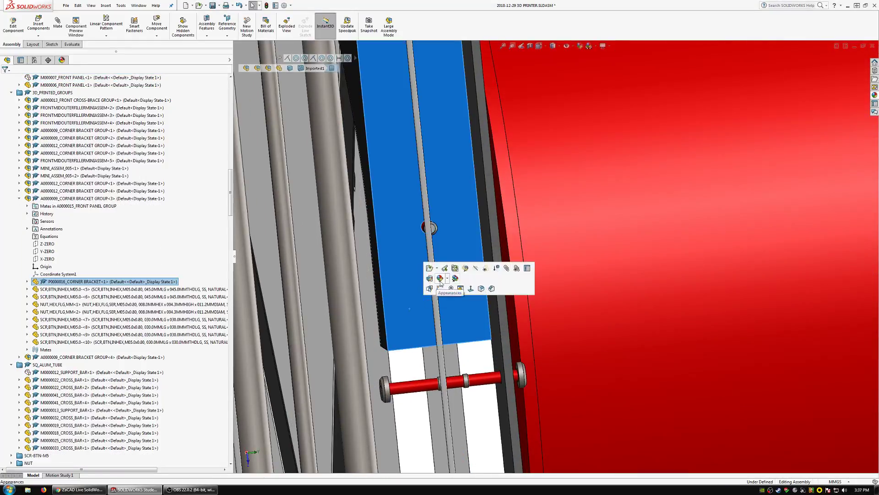
{"action": "left_click", "coordinate": [477, 269]}
Hide the two front-top-side melamine foam insulation pieces next to the spool mounting.
{"action": "scroll", "coordinate": [521, 310], "scroll_direction": "up", "scroll_amount": 5}
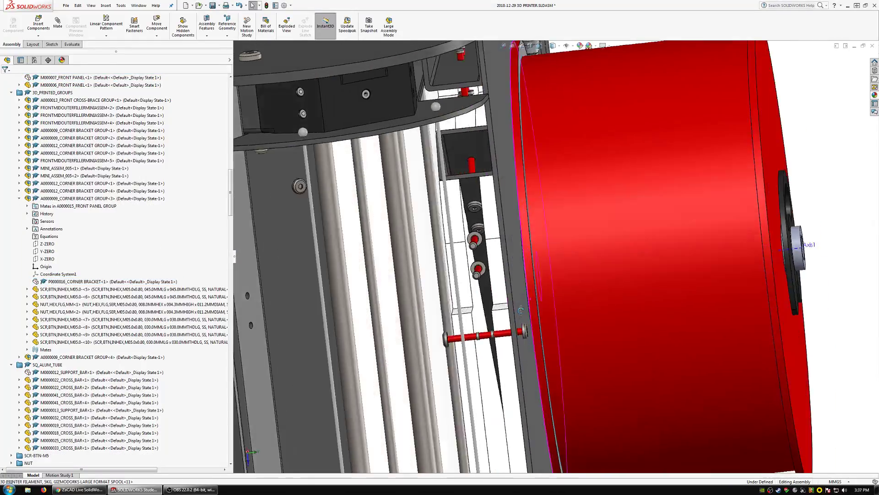
{"action": "middle_click_drag", "start_coordinate": [521, 310], "coordinate": [530, 311]}
{"action": "left_click", "coordinate": [505, 324]}
{"action": "left_click", "coordinate": [464, 322], "text": "ctrl"}
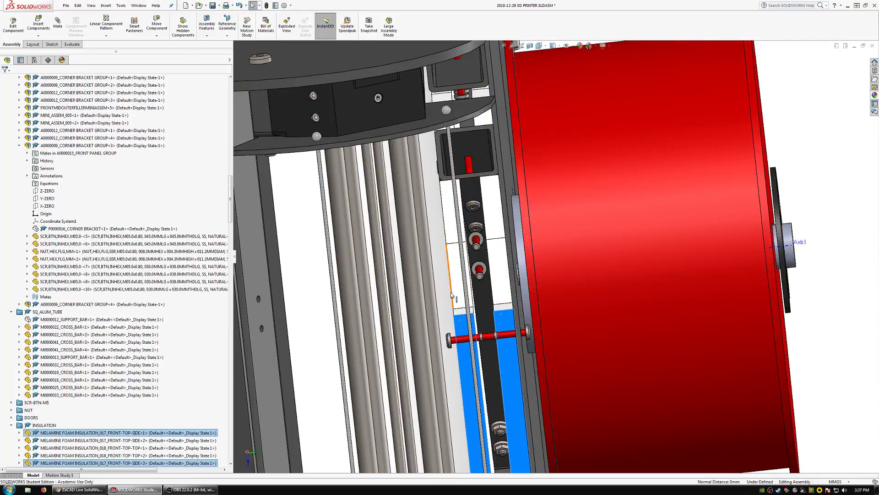
{"action": "right_click", "coordinate": [458, 251]}
{"action": "left_click", "coordinate": [503, 258]}
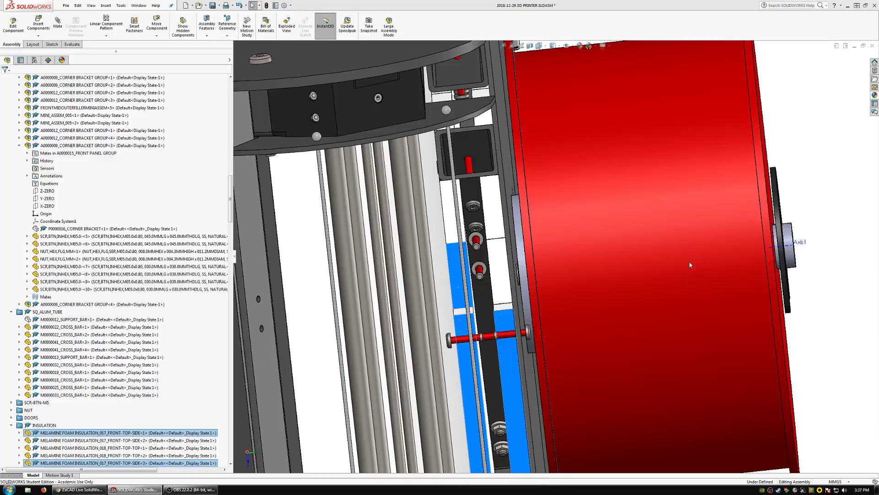
Hide the top plate, the top plate sub and Z drive top part 1 together.
{"action": "scroll", "coordinate": [609, 257], "scroll_direction": "down", "scroll_amount": 5}
{"action": "middle_click_drag", "start_coordinate": [548, 280], "coordinate": [533, 272]}
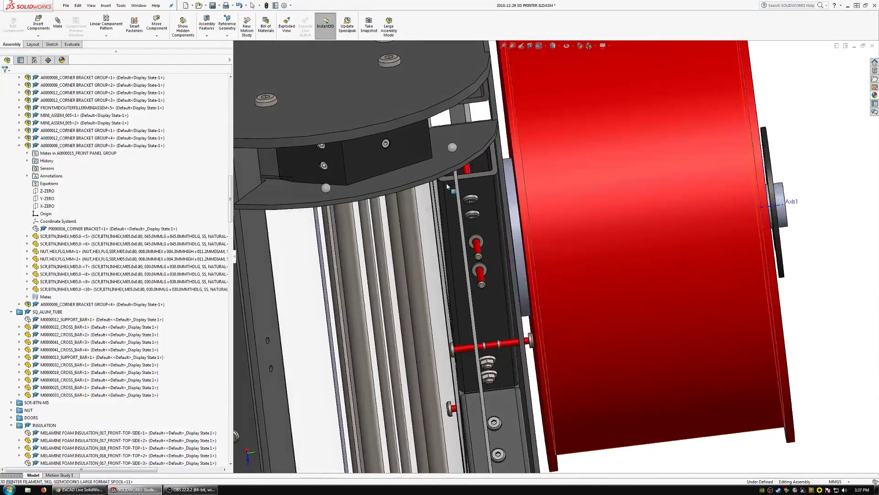
{"action": "left_click", "coordinate": [440, 153]}
{"action": "left_click", "coordinate": [412, 105], "text": "ctrl"}
{"action": "right_click", "coordinate": [412, 104]}
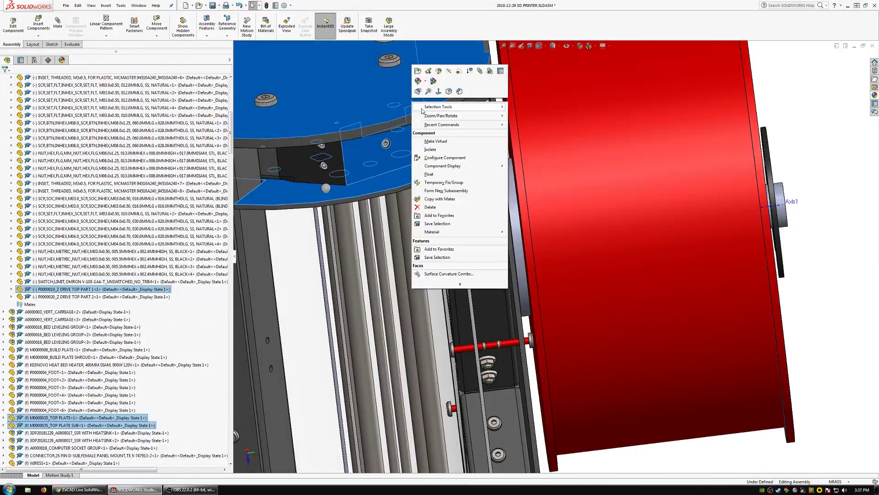
{"action": "left_click", "coordinate": [456, 80]}
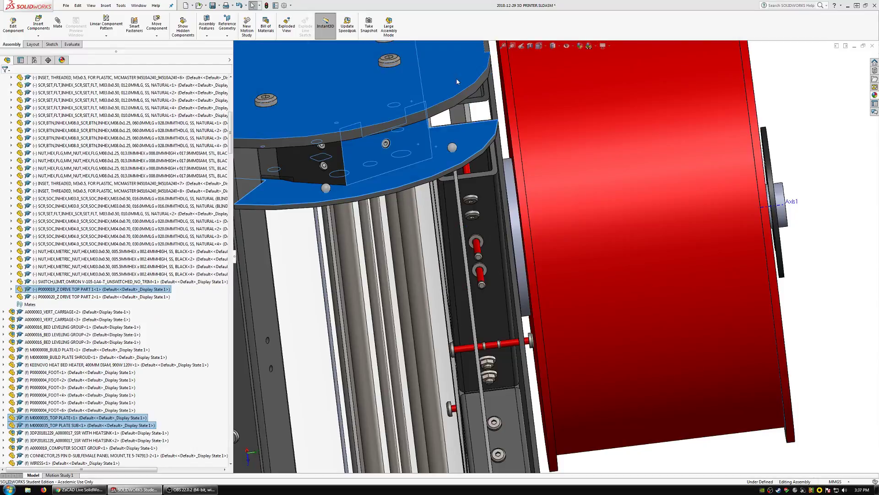
Hide the upper red filament spool that blocks the view into the square cross bars.
{"action": "scroll", "coordinate": [504, 193], "scroll_direction": "down", "scroll_amount": 2}
{"action": "middle_click", "coordinate": [482, 169]}
{"action": "middle_click_drag", "start_coordinate": [482, 168], "coordinate": [498, 197]}
{"action": "scroll", "coordinate": [498, 198], "scroll_direction": "up", "scroll_amount": 3}
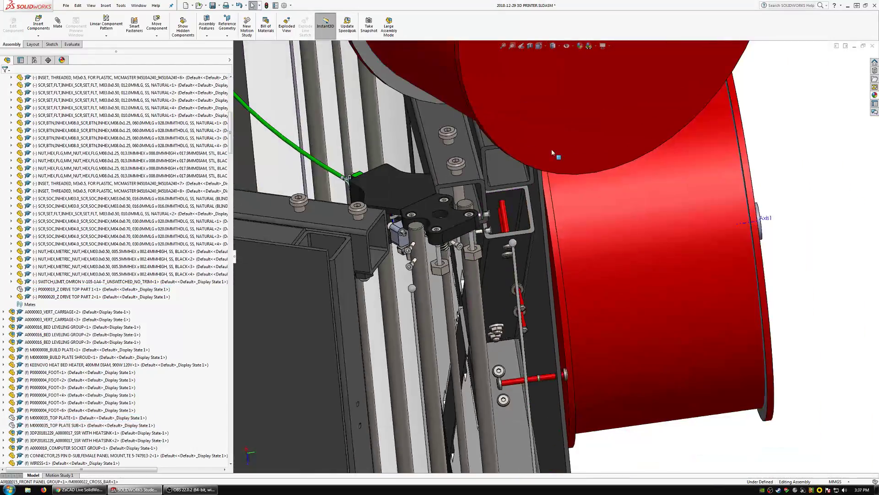
{"action": "left_click", "coordinate": [573, 120]}
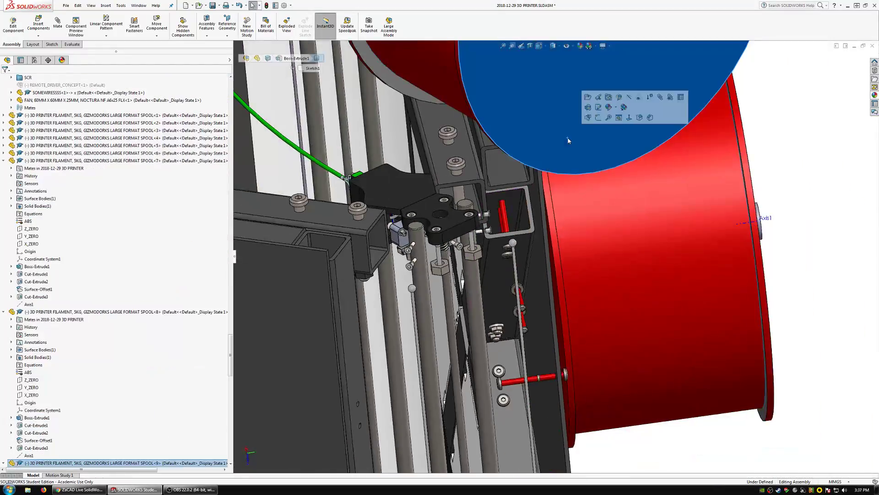
{"action": "right_click", "coordinate": [536, 108]}
{"action": "left_click", "coordinate": [581, 84]}
Examine from several angles how far the M8 spool screw reaches into the square cross bar near the Z drive.
{"action": "scroll", "coordinate": [516, 219], "scroll_direction": "down", "scroll_amount": 2}
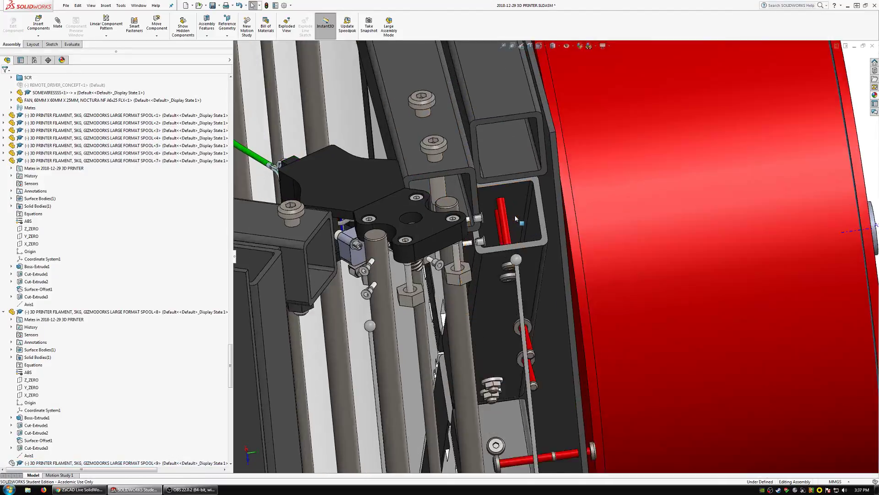
{"action": "scroll", "coordinate": [516, 219], "scroll_direction": "down", "scroll_amount": 3}
{"action": "middle_click", "coordinate": [504, 229]}
{"action": "middle_click_drag", "start_coordinate": [503, 229], "coordinate": [518, 266]}
{"action": "left_click", "coordinate": [537, 255]}
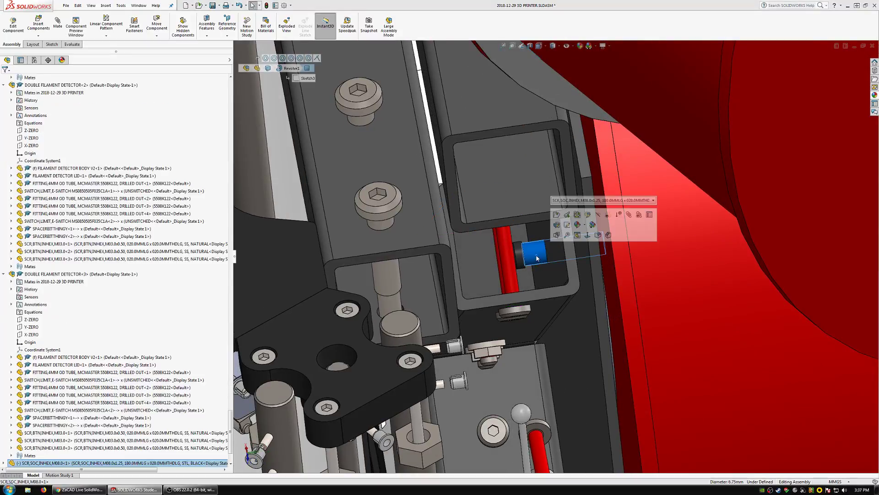
{"action": "scroll", "coordinate": [537, 258], "scroll_direction": "down", "scroll_amount": 1}
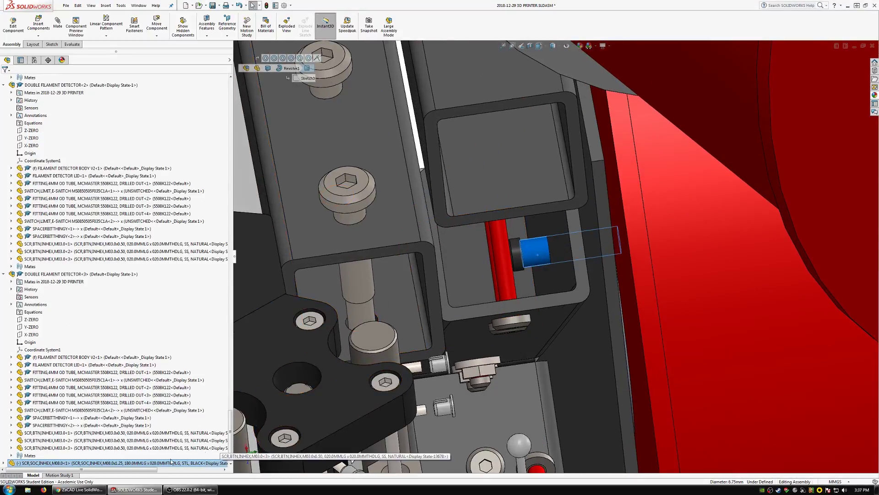
{"action": "scroll", "coordinate": [532, 262], "scroll_direction": "down", "scroll_amount": 6}
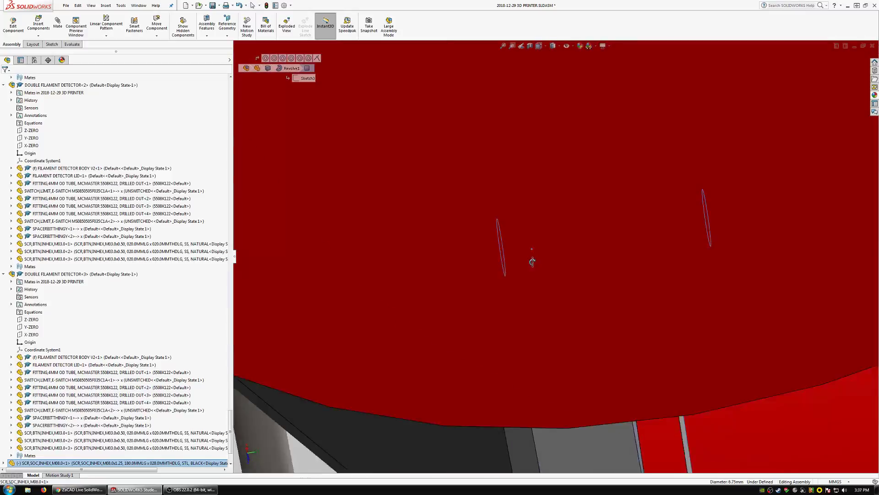
{"action": "scroll", "coordinate": [532, 261], "scroll_direction": "up", "scroll_amount": 6}
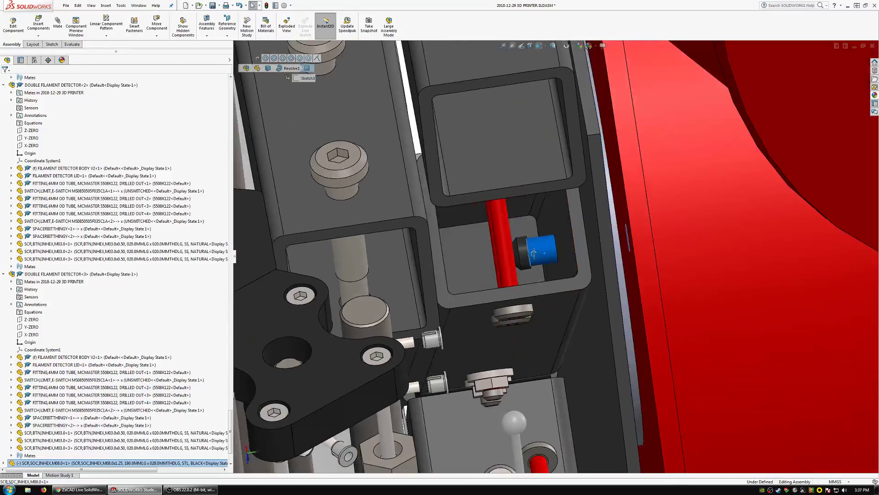
{"action": "middle_click_drag", "start_coordinate": [534, 254], "coordinate": [545, 227]}
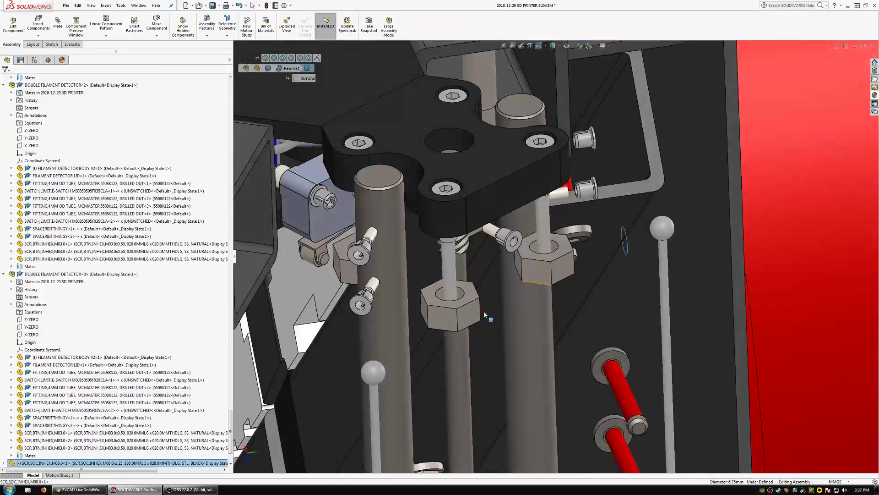
{"action": "scroll", "coordinate": [449, 327], "scroll_direction": "up", "scroll_amount": 4}
{"action": "scroll", "coordinate": [411, 341], "scroll_direction": "down", "scroll_amount": 1}
{"action": "middle_click_drag", "start_coordinate": [462, 336], "coordinate": [469, 397]}
{"action": "scroll", "coordinate": [459, 302], "scroll_direction": "up", "scroll_amount": 6}
{"action": "scroll", "coordinate": [673, 269], "scroll_direction": "up", "scroll_amount": 5}
{"action": "middle_click_drag", "start_coordinate": [673, 269], "coordinate": [593, 202]}
{"action": "scroll", "coordinate": [486, 340], "scroll_direction": "down", "scroll_amount": 3}
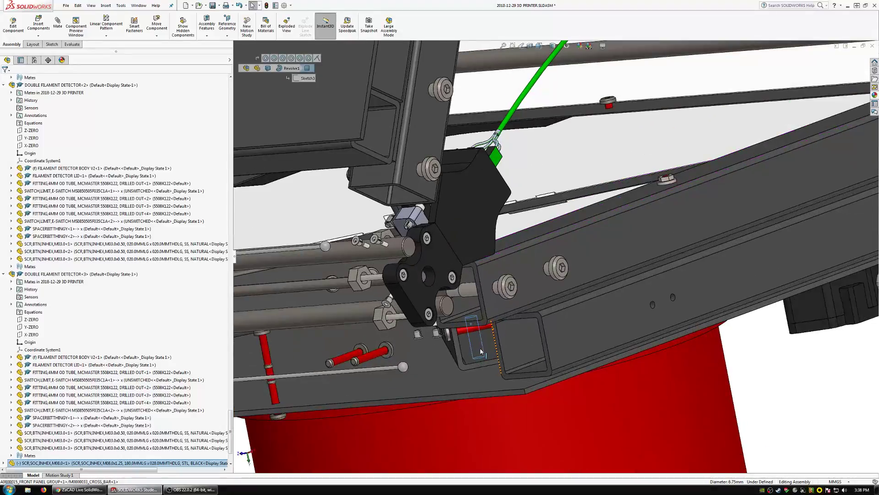
{"action": "middle_click_drag", "start_coordinate": [484, 346], "coordinate": [482, 333]}
{"action": "key", "text": "Escape"}
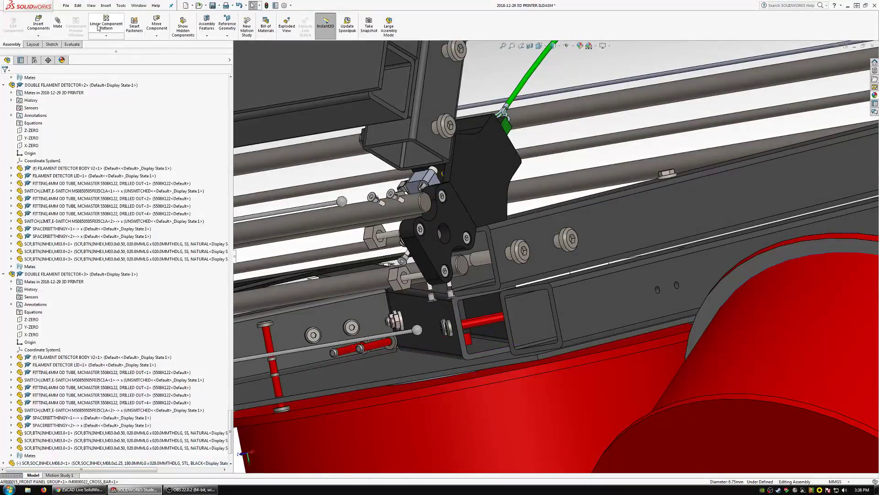
Measure the distance between the spool screw and the end face of the square cross bar.
{"action": "left_click", "coordinate": [65, 42]}
{"action": "left_click", "coordinate": [98, 22]}
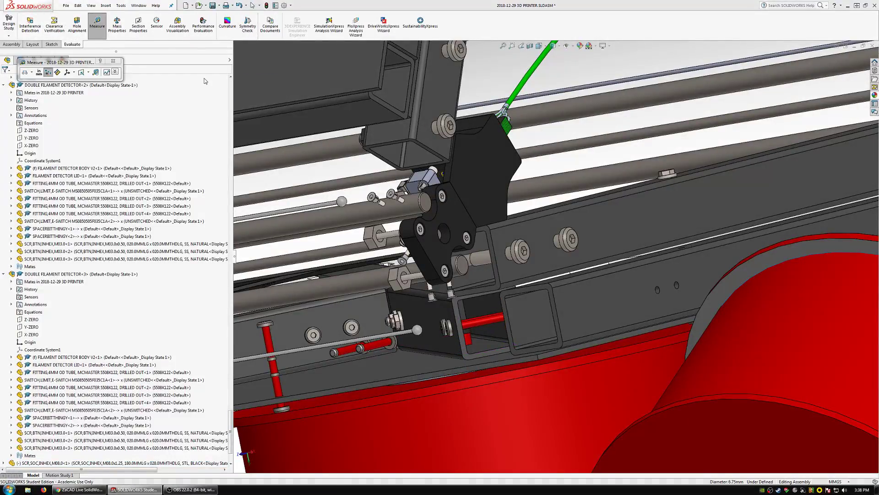
{"action": "left_click", "coordinate": [468, 354]}
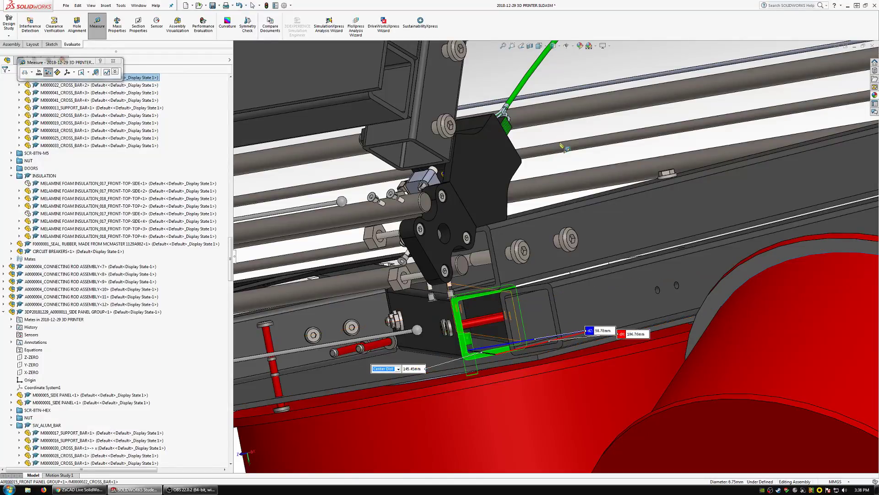
{"action": "key", "text": "Escape"}
Inspect up close the clearance between the spool screw's head and the red screw crossing the cross bar.
{"action": "scroll", "coordinate": [525, 296], "scroll_direction": "up", "scroll_amount": 3}
{"action": "scroll", "coordinate": [526, 298], "scroll_direction": "down", "scroll_amount": 2}
{"action": "mouse_move", "coordinate": [526, 298]}
{"action": "middle_mouse_down"}
{"action": "mouse_move", "coordinate": [521, 283]}
{"action": "mouse_move", "coordinate": [524, 306]}
{"action": "mouse_move", "coordinate": [536, 290]}
{"action": "mouse_move", "coordinate": [527, 281]}
{"action": "mouse_move", "coordinate": [551, 254]}
{"action": "mouse_move", "coordinate": [531, 285]}
{"action": "middle_mouse_up"}
{"action": "scroll", "coordinate": [532, 285], "scroll_direction": "down", "scroll_amount": 5}
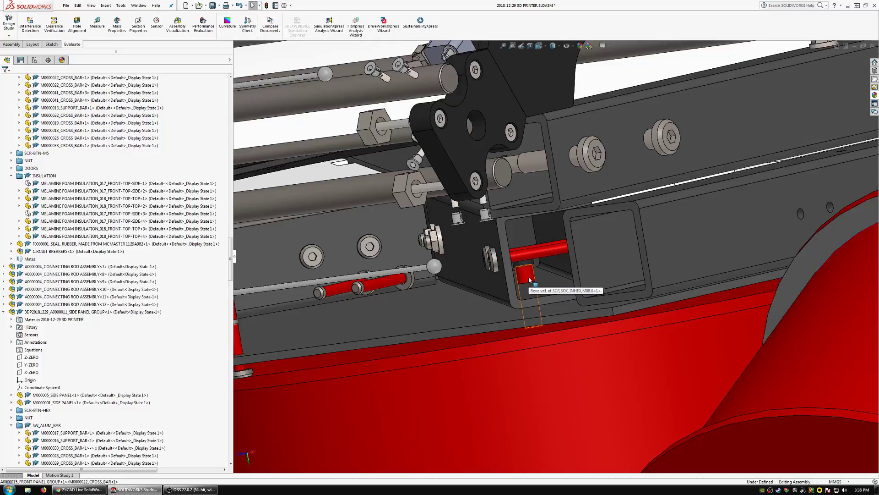
{"action": "middle_click_drag", "start_coordinate": [530, 280], "coordinate": [528, 257]}
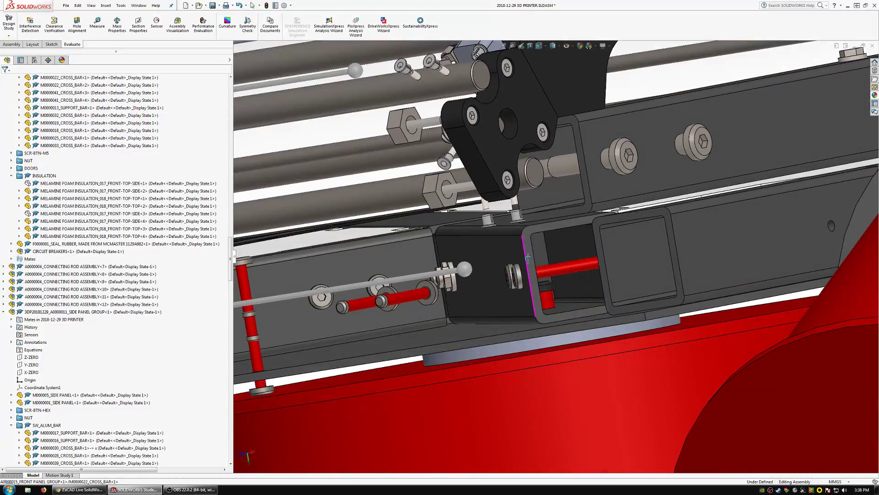
Try the 200 mm long black steel configuration on the M8 socket-head spool screw and view its reach inside the cross bar.
{"action": "left_click", "coordinate": [547, 300]}
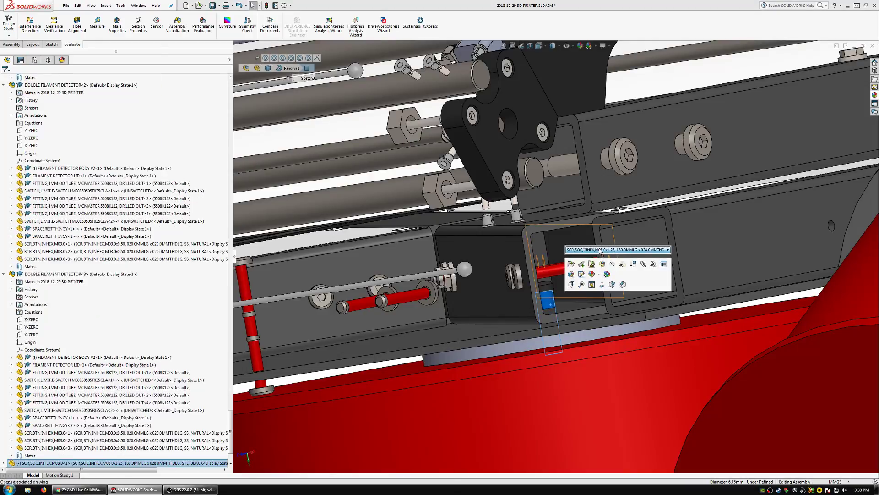
{"action": "left_click", "coordinate": [600, 250]}
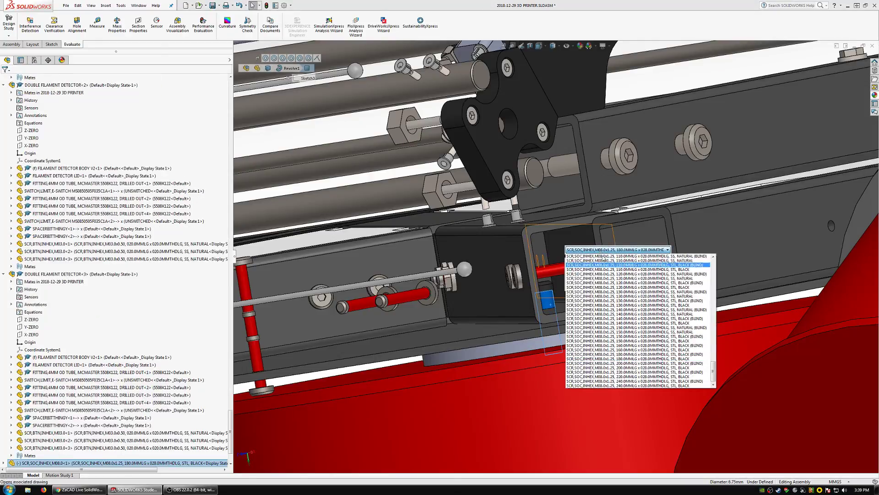
{"action": "left_click", "coordinate": [638, 363]}
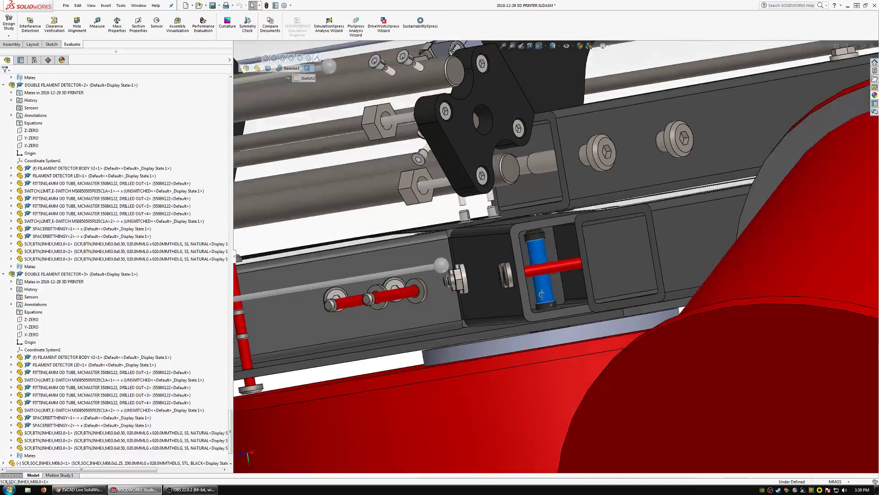
{"action": "middle_click_drag", "start_coordinate": [525, 277], "coordinate": [544, 305]}
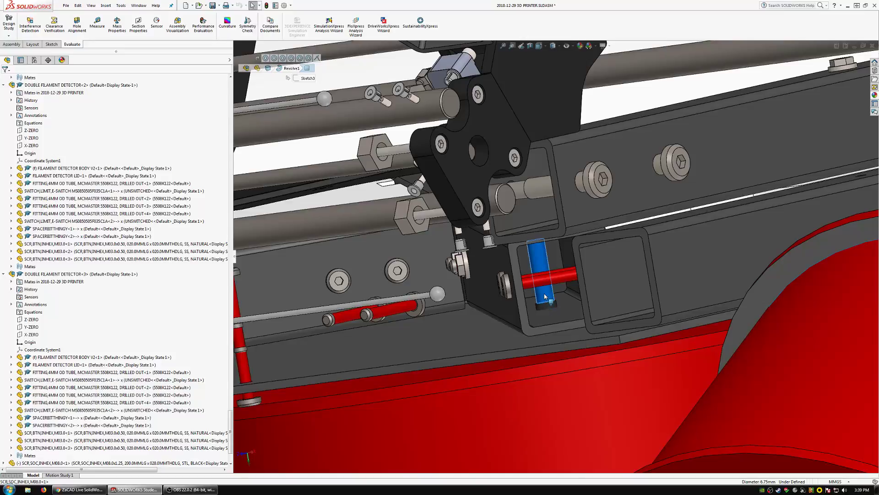
Set the M8 spool screw back to the 180 mm long black steel configuration.
{"action": "left_click", "coordinate": [545, 296]}
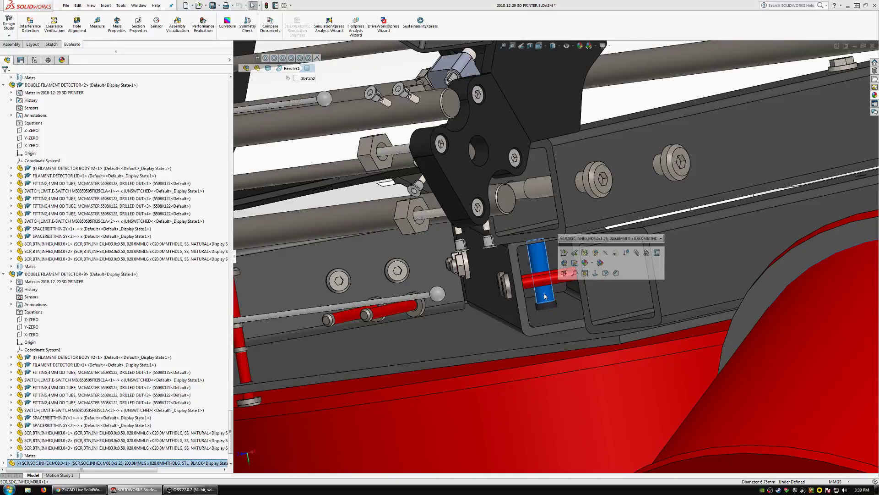
{"action": "left_click", "coordinate": [581, 239]}
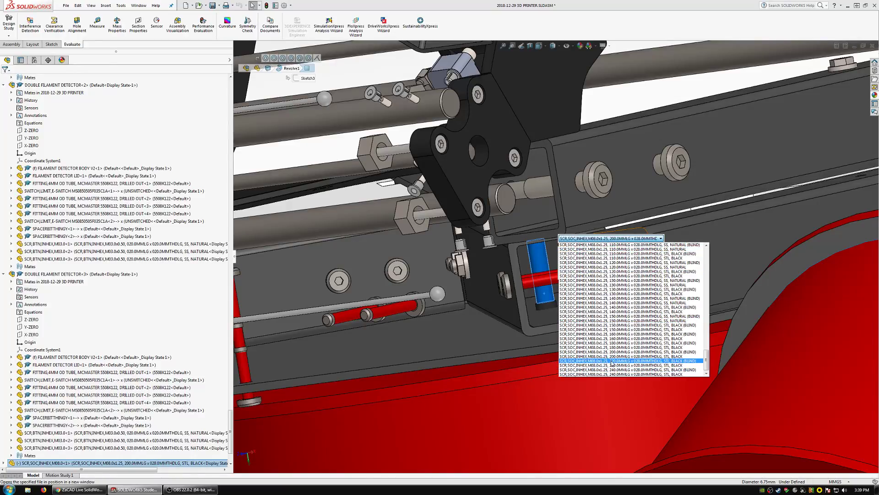
{"action": "left_click", "coordinate": [613, 347]}
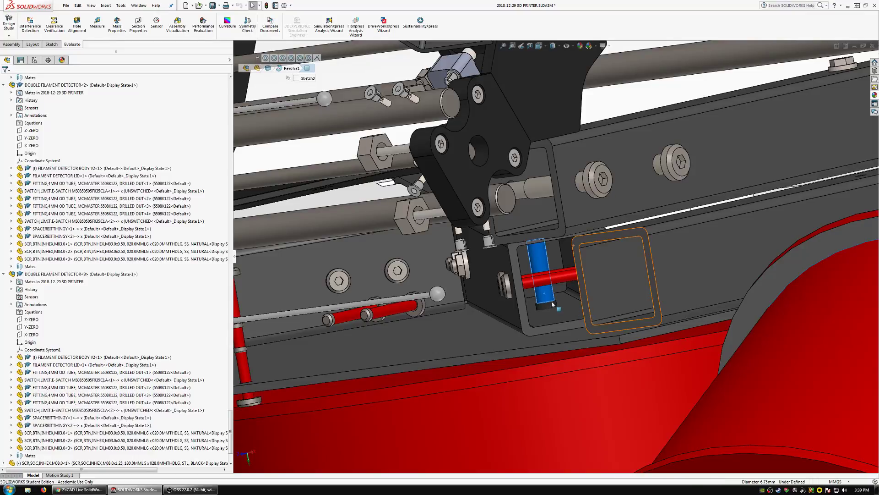
{"action": "left_click", "coordinate": [612, 97]}
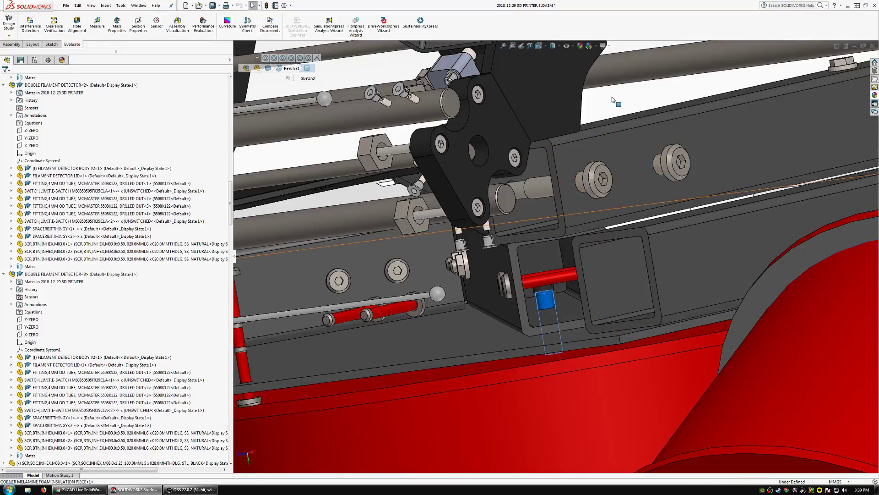
Inspect the end of the spool screw beside the red crossing screw inside the square cross bar.
{"action": "scroll", "coordinate": [567, 305], "scroll_direction": "down", "scroll_amount": 2}
{"action": "scroll", "coordinate": [559, 263], "scroll_direction": "up", "scroll_amount": 4}
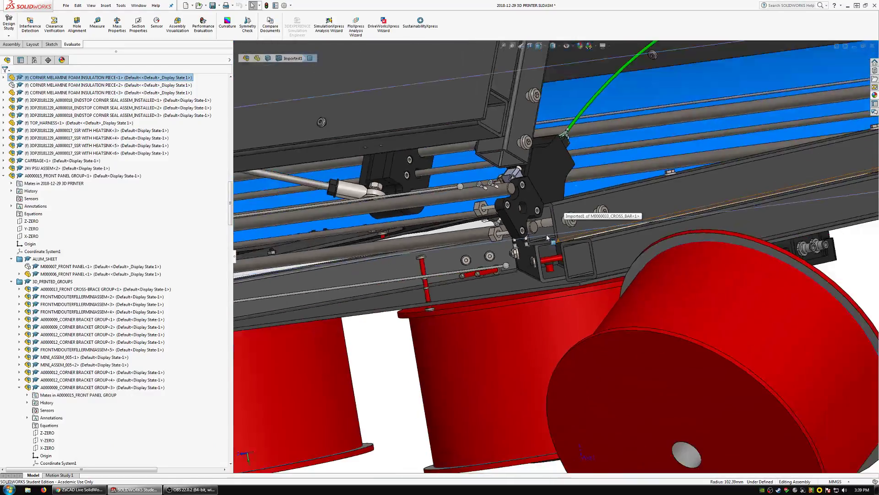
{"action": "scroll", "coordinate": [542, 260], "scroll_direction": "down", "scroll_amount": 8}
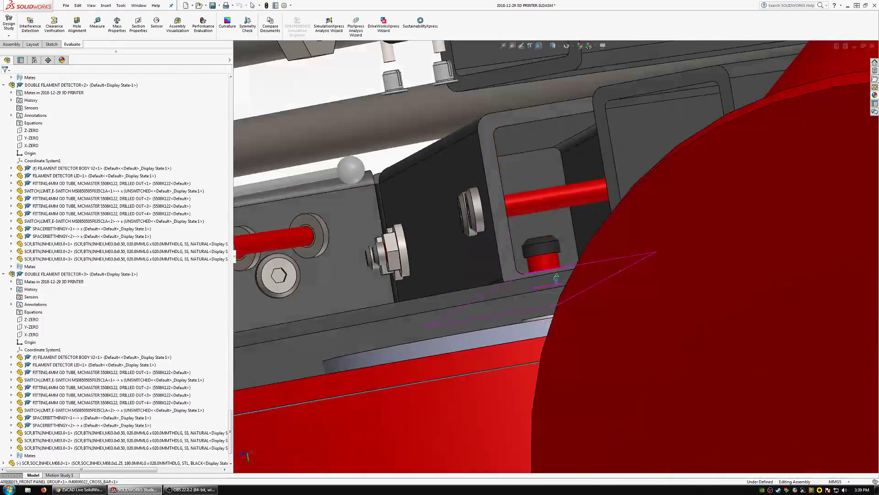
{"action": "middle_click_drag", "start_coordinate": [556, 278], "coordinate": [557, 287]}
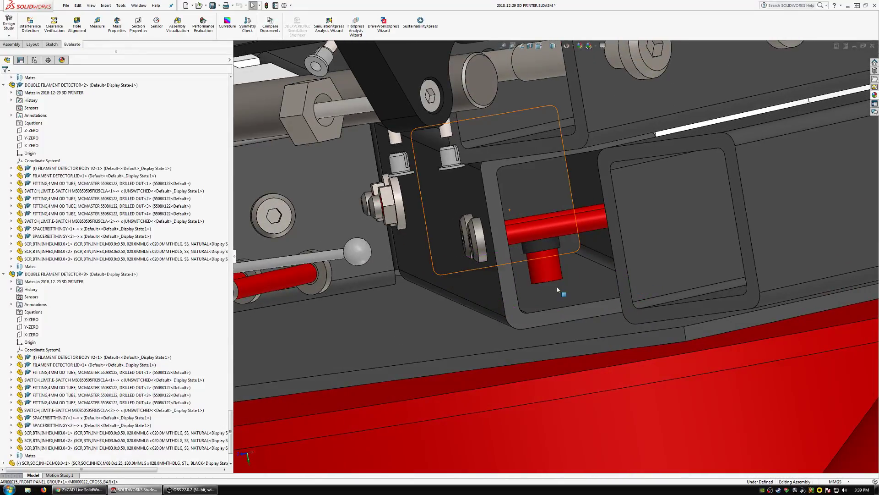
{"action": "scroll", "coordinate": [557, 290], "scroll_direction": "up", "scroll_amount": 3}
{"action": "scroll", "coordinate": [559, 270], "scroll_direction": "down", "scroll_amount": 2}
{"action": "middle_click_drag", "start_coordinate": [559, 271], "coordinate": [557, 280]}
Insert NUT,HEX,FLG,MM from CODED_THD_STD_V004 as the M08.0x1.25 serrated SS natural configuration and place it near the spool screw's end.
{"action": "left_click", "coordinate": [6, 45]}
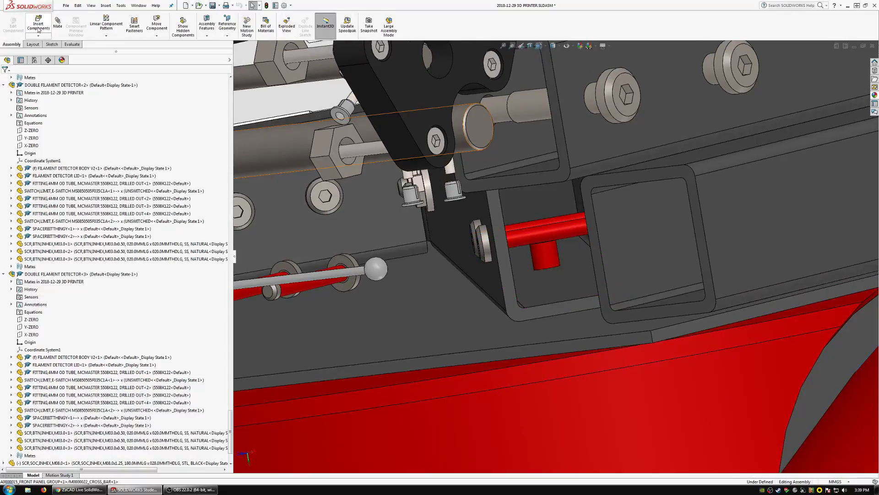
{"action": "left_click", "coordinate": [38, 23]}
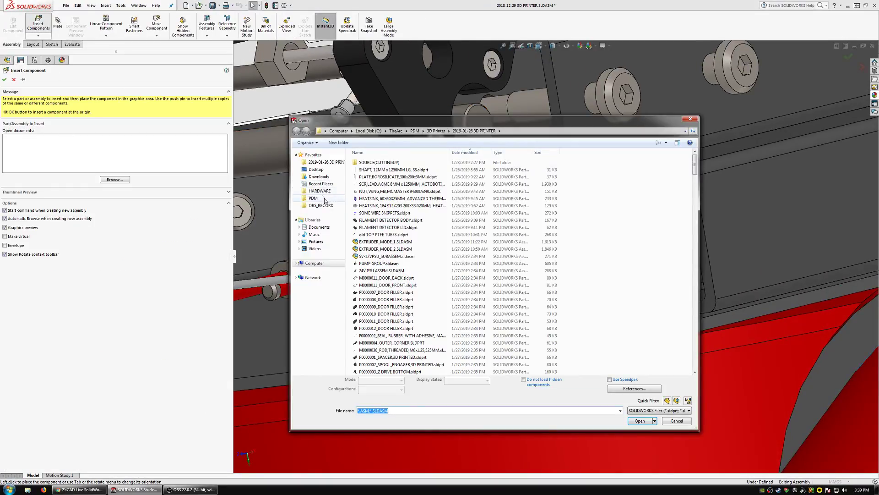
{"action": "left_click", "coordinate": [323, 191]}
{"action": "double_click", "coordinate": [382, 165]}
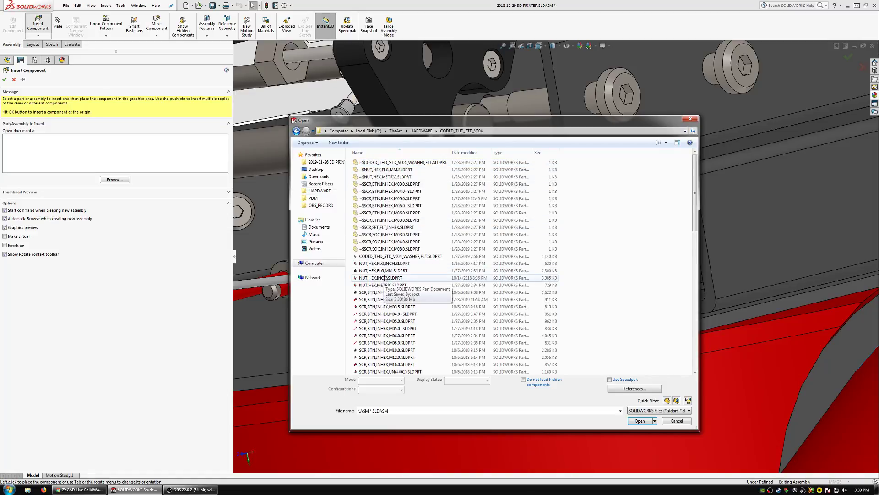
{"action": "left_click", "coordinate": [384, 272]}
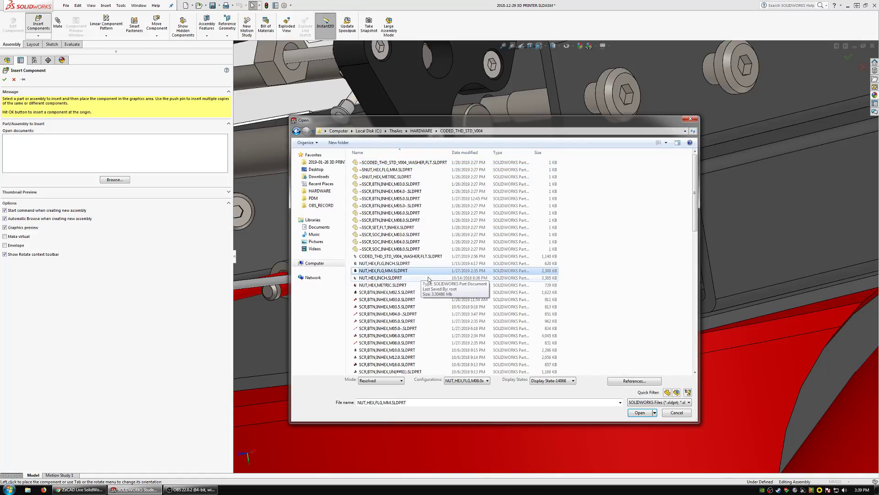
{"action": "left_click", "coordinate": [475, 381]}
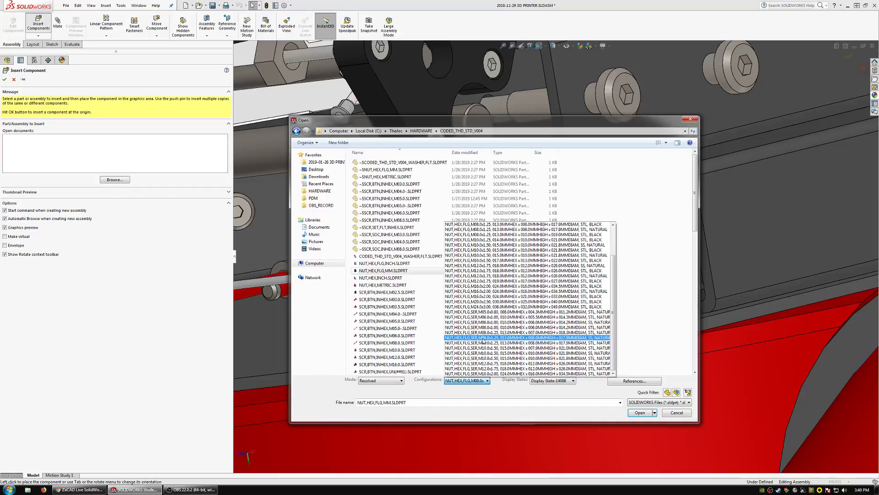
{"action": "left_click", "coordinate": [483, 338]}
{"action": "left_click", "coordinate": [639, 412]}
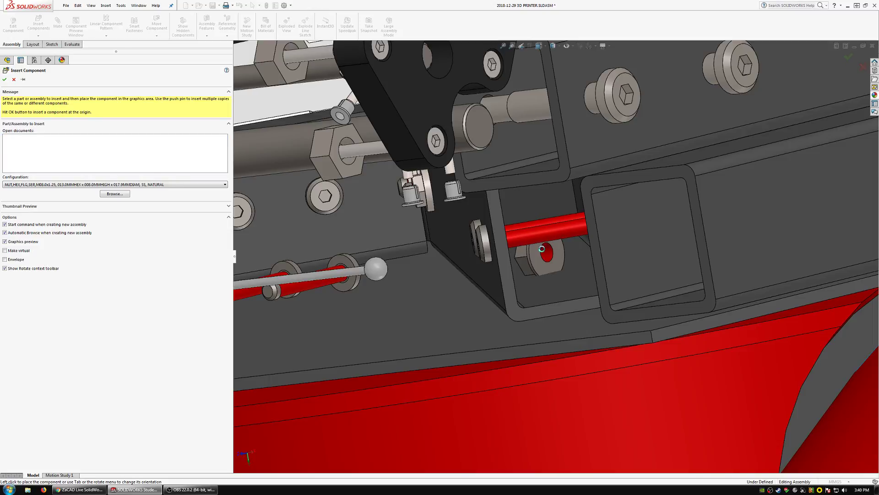
{"action": "left_click", "coordinate": [542, 249]}
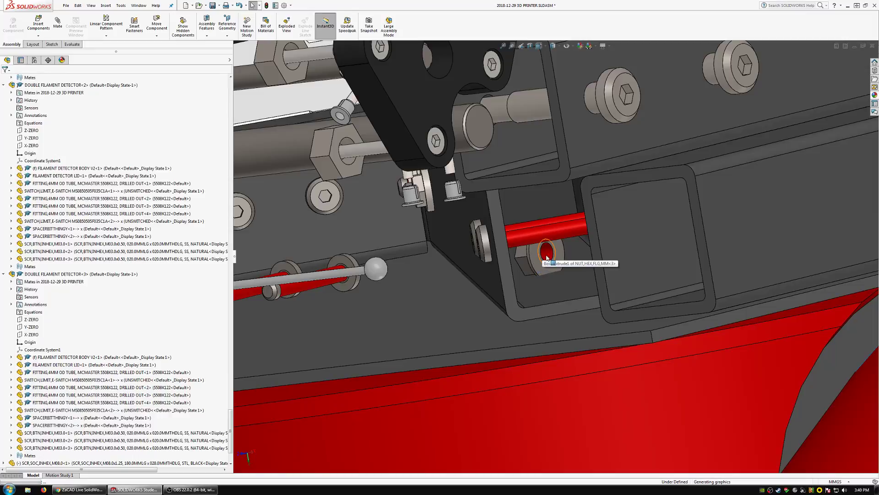
{"action": "scroll", "coordinate": [552, 250], "scroll_direction": "up", "scroll_amount": 1}
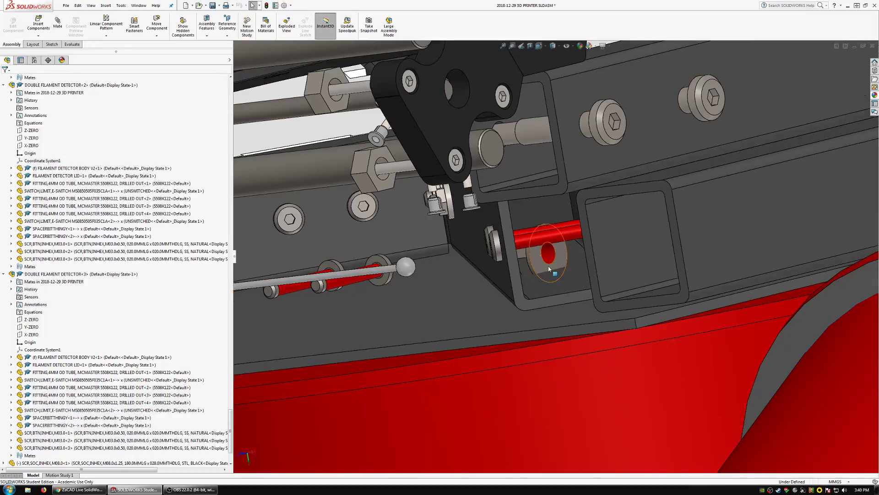
{"action": "scroll", "coordinate": [551, 246], "scroll_direction": "down", "scroll_amount": 6}
{"action": "scroll", "coordinate": [545, 245], "scroll_direction": "up", "scroll_amount": 5}
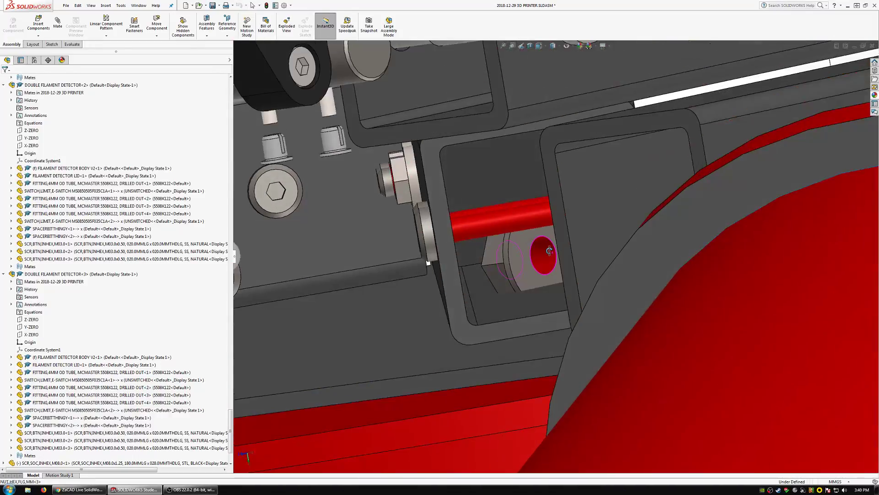
{"action": "left_click", "coordinate": [538, 254]}
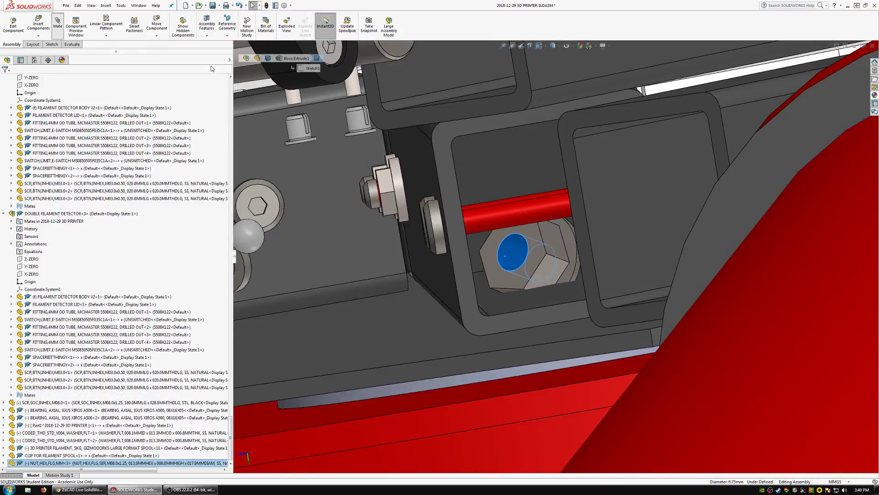
{"action": "left_click", "coordinate": [58, 23]}
{"action": "scroll", "coordinate": [556, 284], "scroll_direction": "down", "scroll_amount": 5}
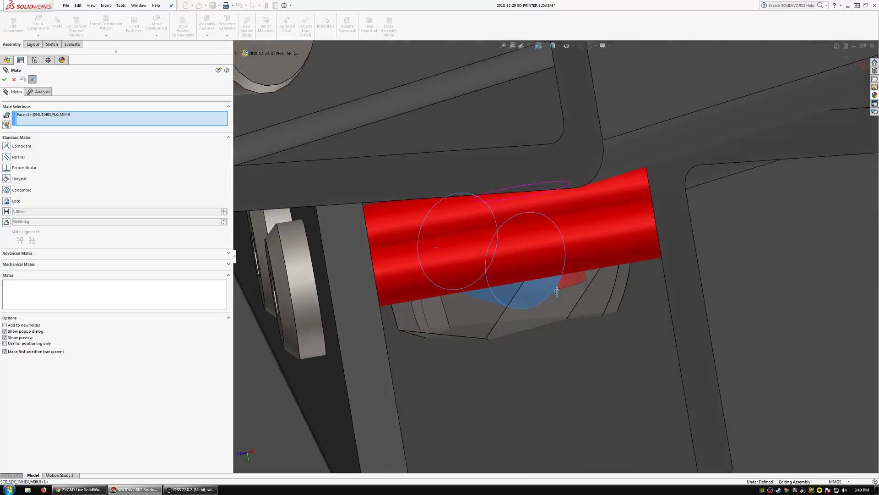
{"action": "middle_click_drag", "start_coordinate": [557, 291], "coordinate": [557, 285]}
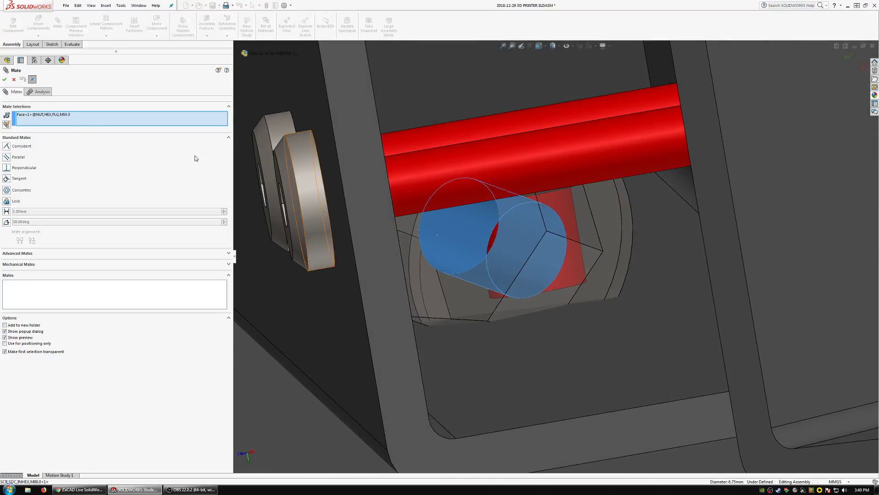
{"action": "left_click", "coordinate": [16, 82]}
Open the square cross bar M0000022_CROSS_BAR in its own part window and bring its central hole into view.
{"action": "left_click", "coordinate": [494, 369]}
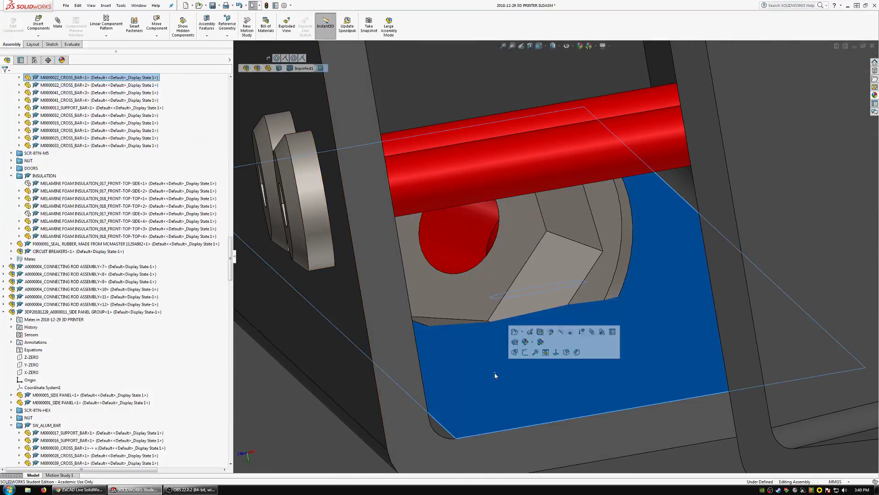
{"action": "scroll", "coordinate": [517, 359], "scroll_direction": "up", "scroll_amount": 5}
{"action": "mouse_move", "coordinate": [555, 319]}
{"action": "middle_mouse_down"}
{"action": "mouse_move", "coordinate": [541, 308]}
{"action": "mouse_move", "coordinate": [573, 293]}
{"action": "mouse_move", "coordinate": [556, 316]}
{"action": "middle_mouse_up"}
{"action": "left_click", "coordinate": [500, 305]}
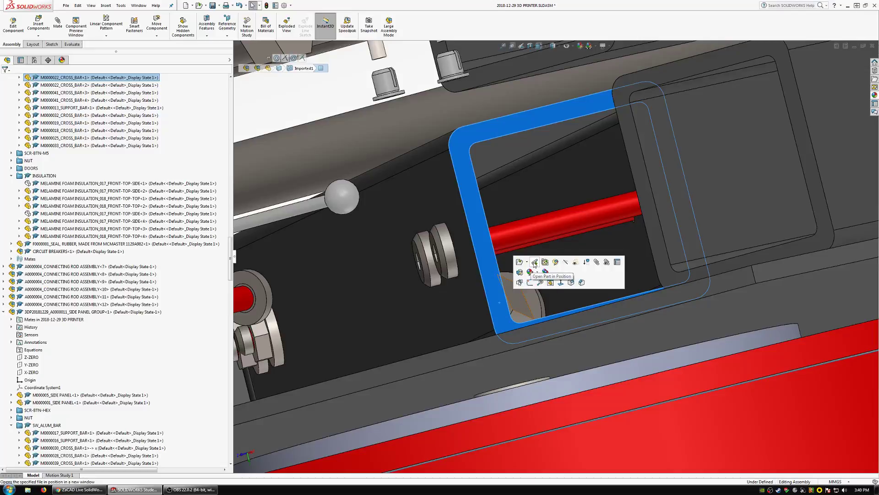
{"action": "left_click", "coordinate": [521, 277]}
{"action": "scroll", "coordinate": [529, 277], "scroll_direction": "down", "scroll_amount": 1}
{"action": "middle_click_drag", "start_coordinate": [530, 277], "coordinate": [527, 256]}
{"action": "scroll", "coordinate": [494, 302], "scroll_direction": "up", "scroll_amount": 6}
{"action": "scroll", "coordinate": [524, 251], "scroll_direction": "down", "scroll_amount": 2}
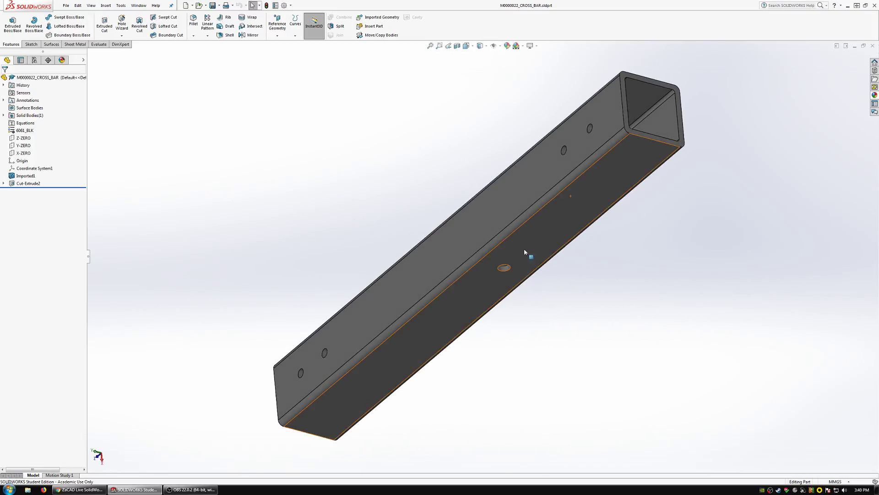
Set the diameter of the cross bar's central hole to 8 mm.
{"action": "left_click", "coordinate": [505, 271]}
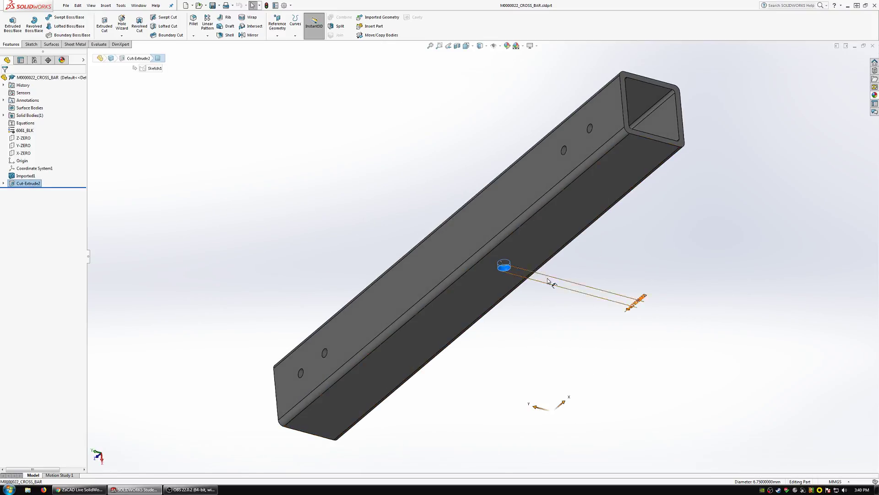
{"action": "double_click", "coordinate": [638, 300]}
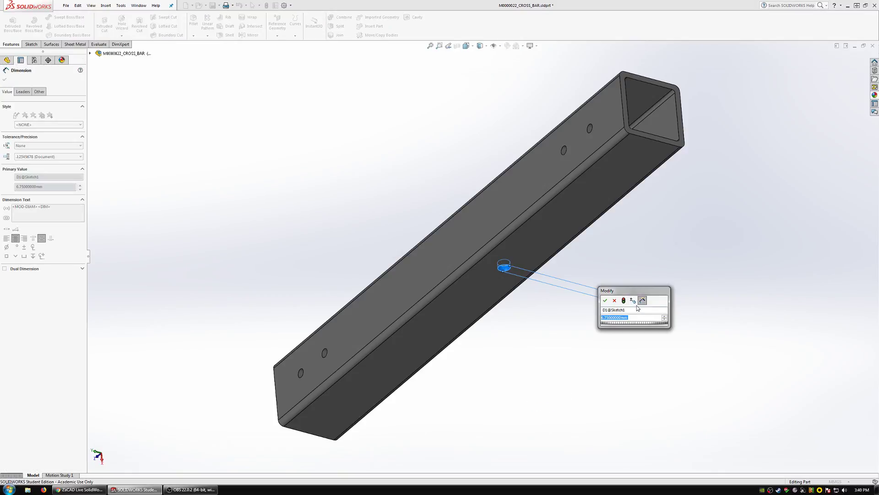
{"action": "type", "text": "8"}
{"action": "key", "text": "Return"}
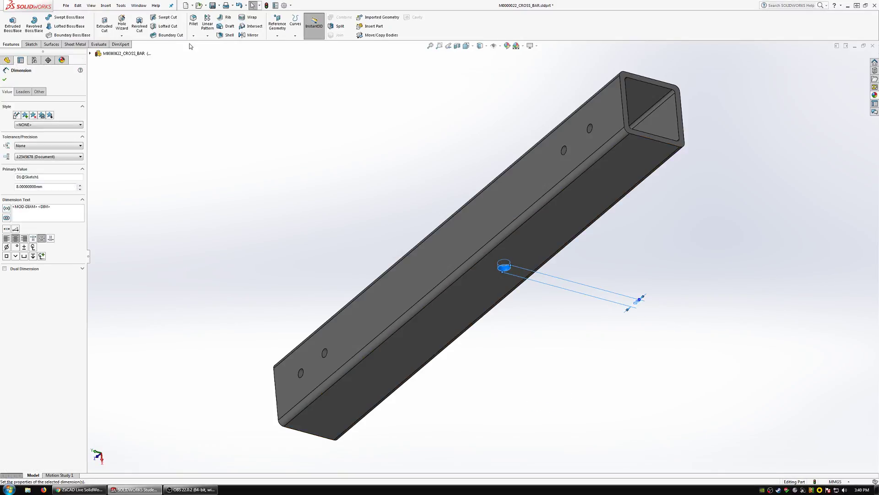
{"action": "left_click", "coordinate": [6, 80]}
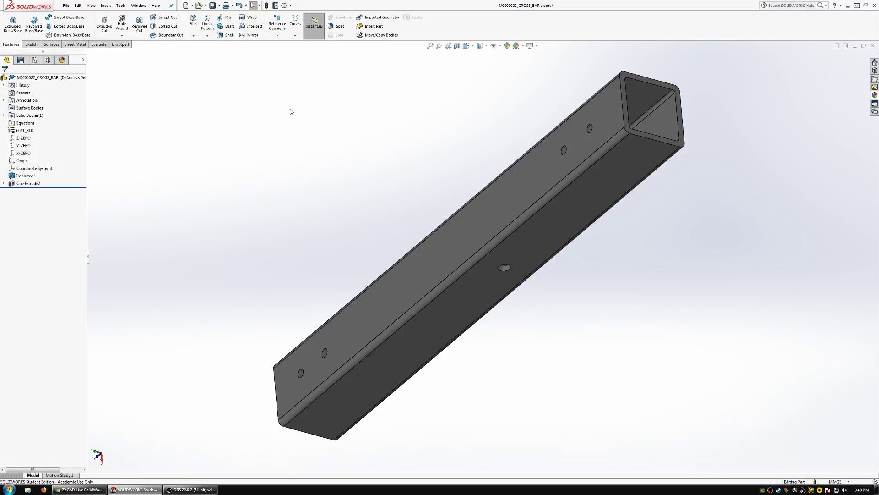
Check the resized central hole, and close the cross bar part with its changes saved to return to the printer assembly.
{"action": "left_click", "coordinate": [504, 267]}
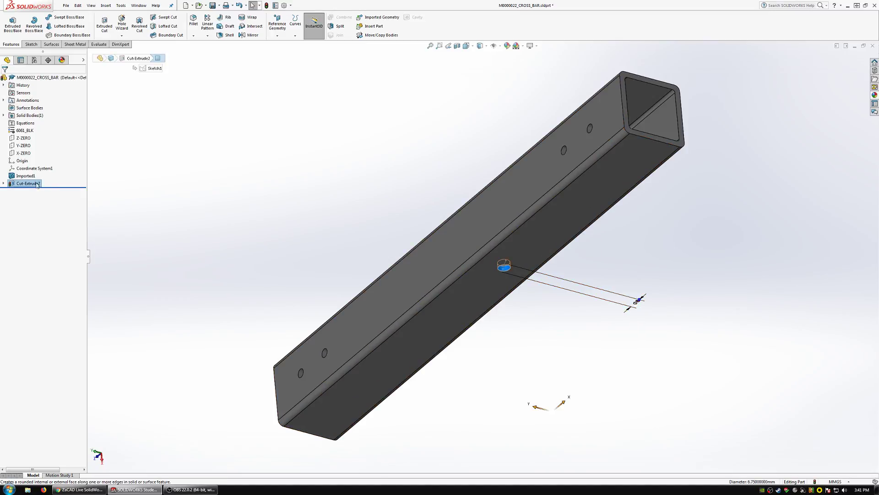
{"action": "left_click", "coordinate": [196, 153]}
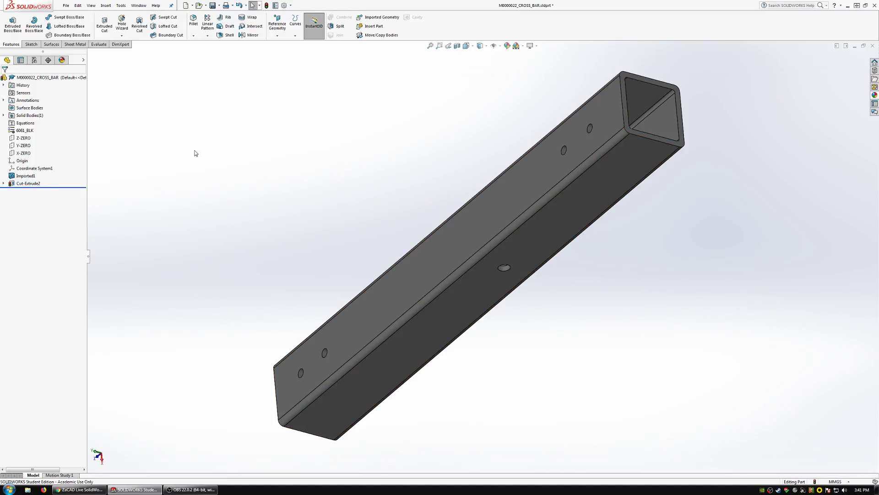
{"action": "left_click", "coordinate": [507, 270]}
{"action": "left_click", "coordinate": [770, 110]}
{"action": "left_click", "coordinate": [873, 45]}
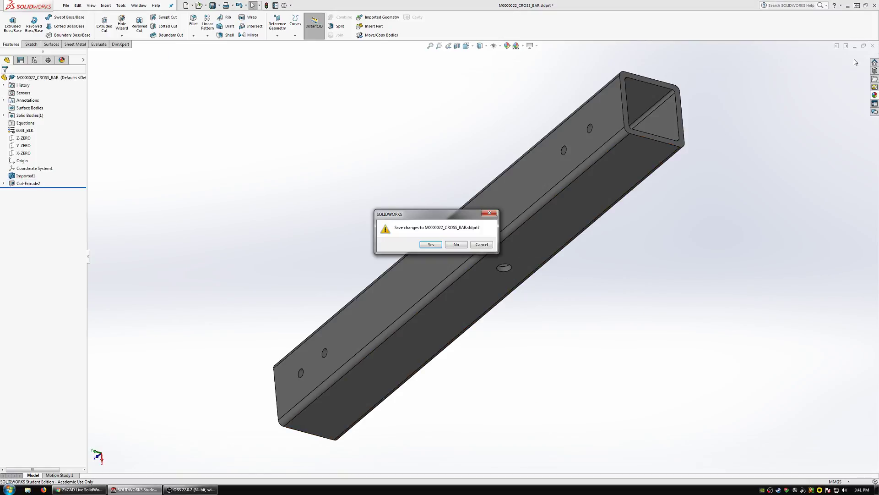
{"action": "left_click", "coordinate": [435, 244]}
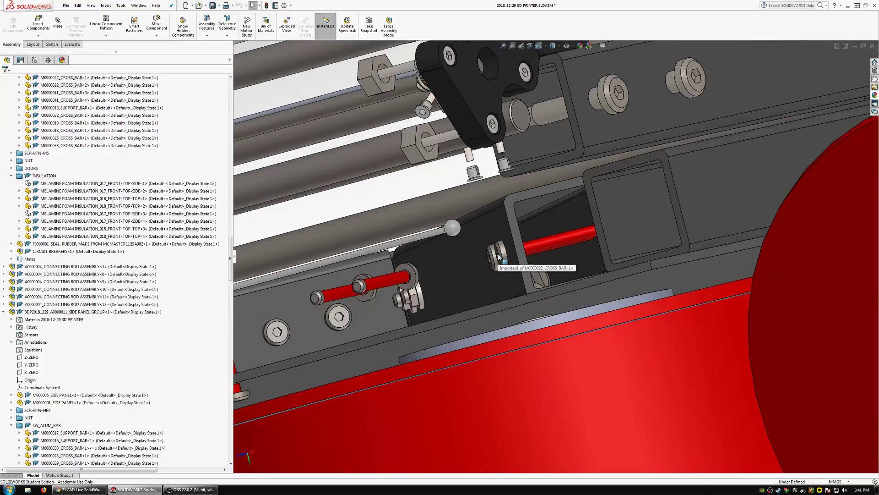
{"action": "middle_click_drag", "start_coordinate": [499, 258], "coordinate": [515, 265]}
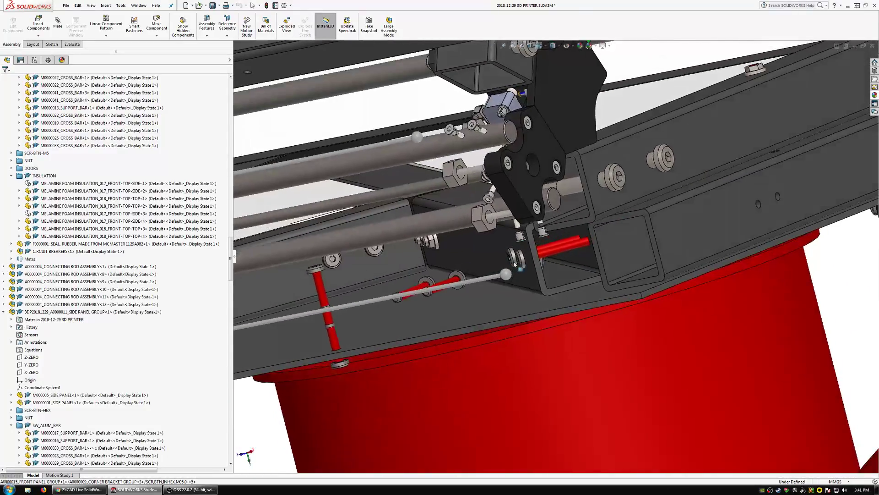
Mate the flange nut's bore concentric with the cross bar's central hole around the spool screw.
{"action": "scroll", "coordinate": [515, 265], "scroll_direction": "down", "scroll_amount": 10}
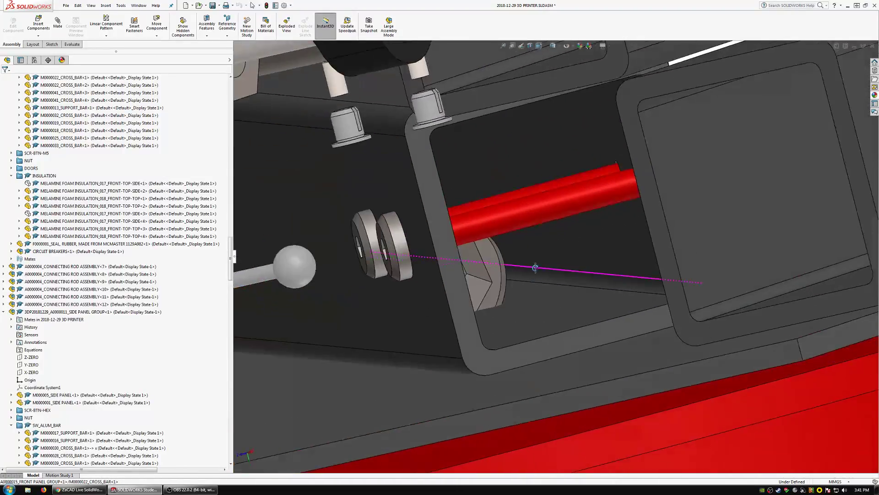
{"action": "scroll", "coordinate": [536, 265], "scroll_direction": "up", "scroll_amount": 8}
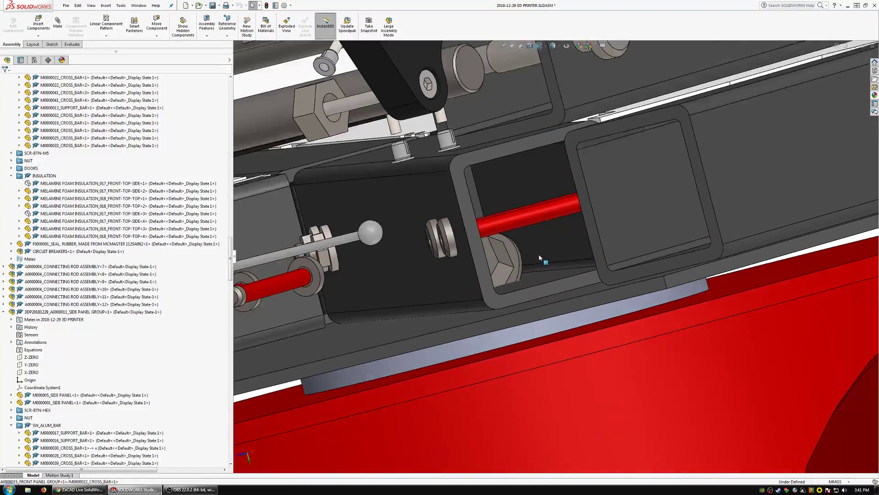
{"action": "scroll", "coordinate": [539, 257], "scroll_direction": "up", "scroll_amount": 7}
{"action": "mouse_move", "coordinate": [539, 258]}
{"action": "middle_mouse_down"}
{"action": "mouse_move", "coordinate": [573, 214]}
{"action": "mouse_move", "coordinate": [545, 245]}
{"action": "middle_mouse_up"}
{"action": "scroll", "coordinate": [536, 255], "scroll_direction": "down", "scroll_amount": 7}
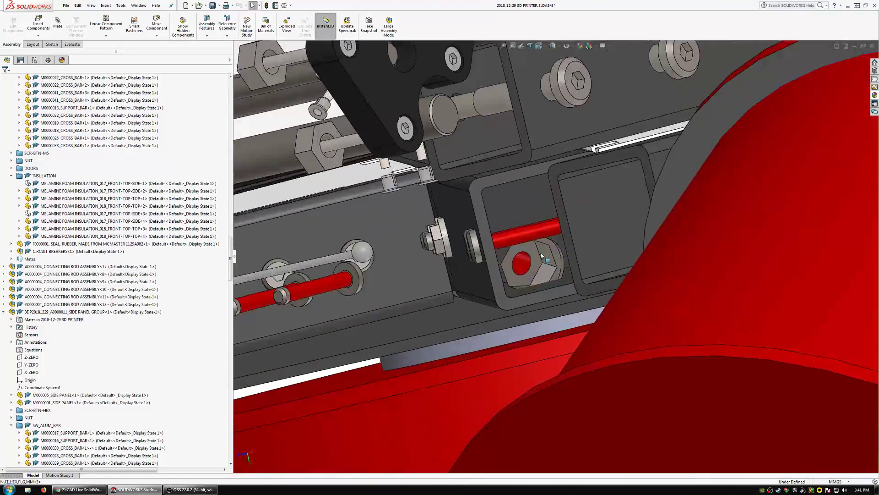
{"action": "scroll", "coordinate": [542, 255], "scroll_direction": "down", "scroll_amount": 6}
{"action": "left_click", "coordinate": [479, 255]}
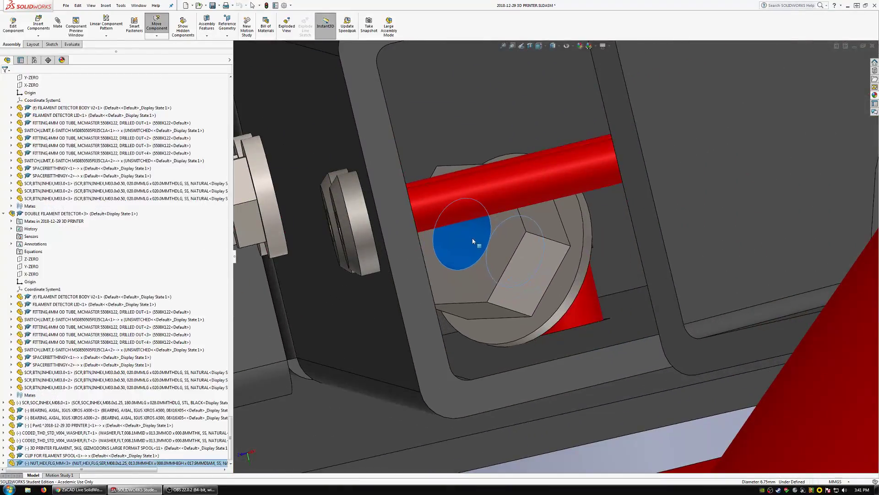
{"action": "key", "text": "Escape"}
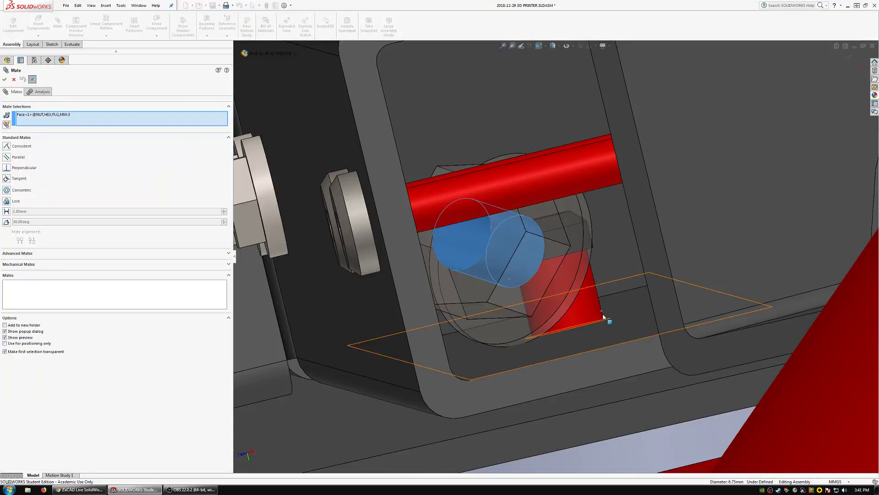
{"action": "scroll", "coordinate": [597, 317], "scroll_direction": "down", "scroll_amount": 5}
{"action": "middle_click_drag", "start_coordinate": [587, 303], "coordinate": [596, 303]}
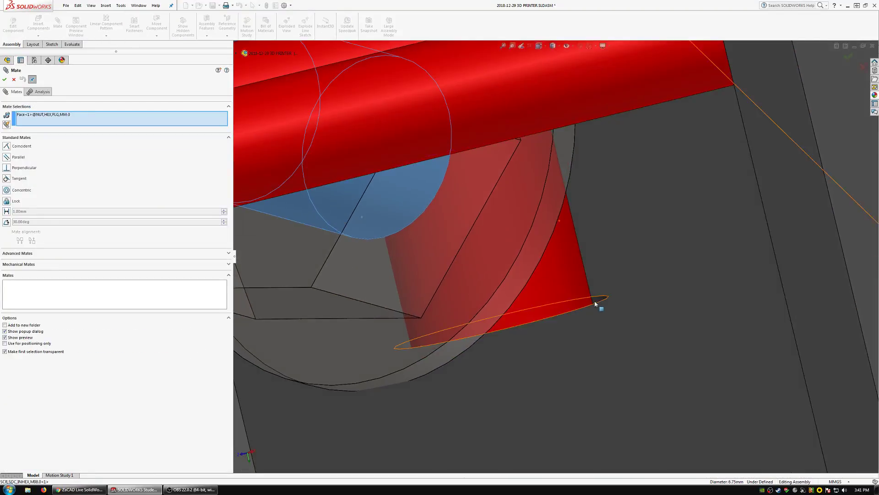
{"action": "left_click", "coordinate": [604, 310]}
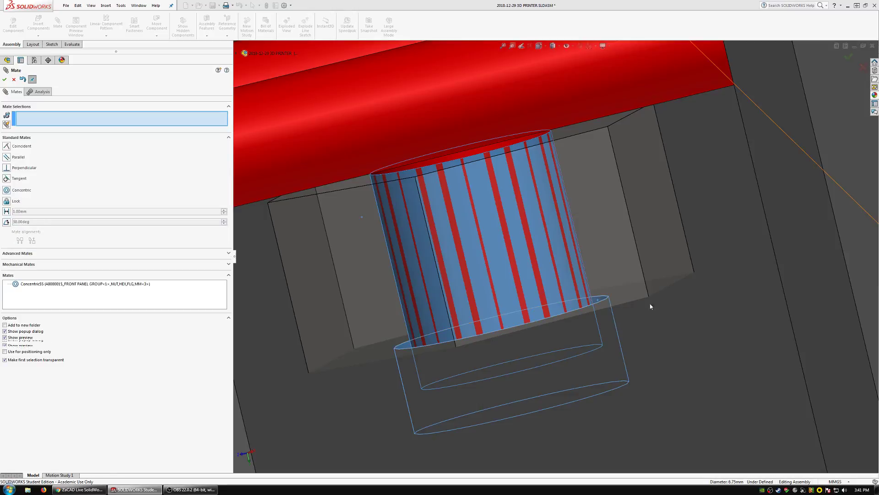
Slide the flange nut along the screw axis and mate its flange's bearing face coincident with the cross bar's inner face.
{"action": "left_click_drag", "start_coordinate": [619, 264], "coordinate": [586, 167]}
{"action": "left_click", "coordinate": [646, 290]}
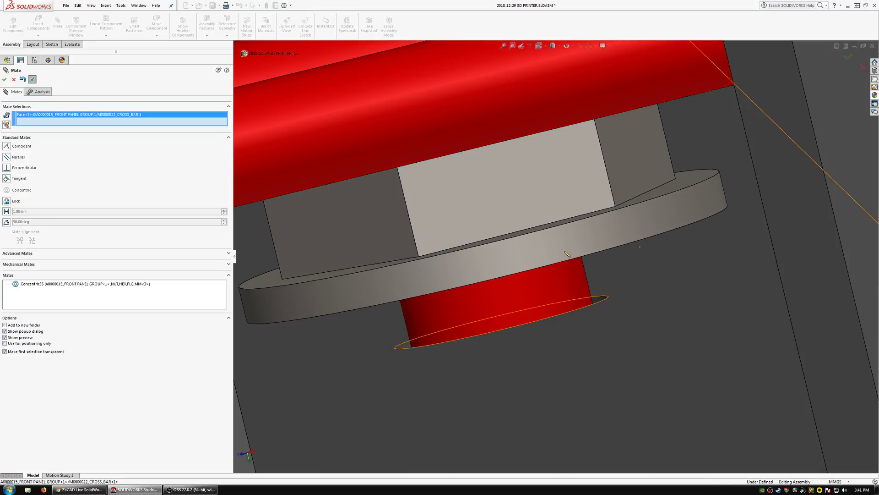
{"action": "middle_click_drag", "start_coordinate": [562, 246], "coordinate": [565, 234]}
{"action": "left_click", "coordinate": [599, 262]}
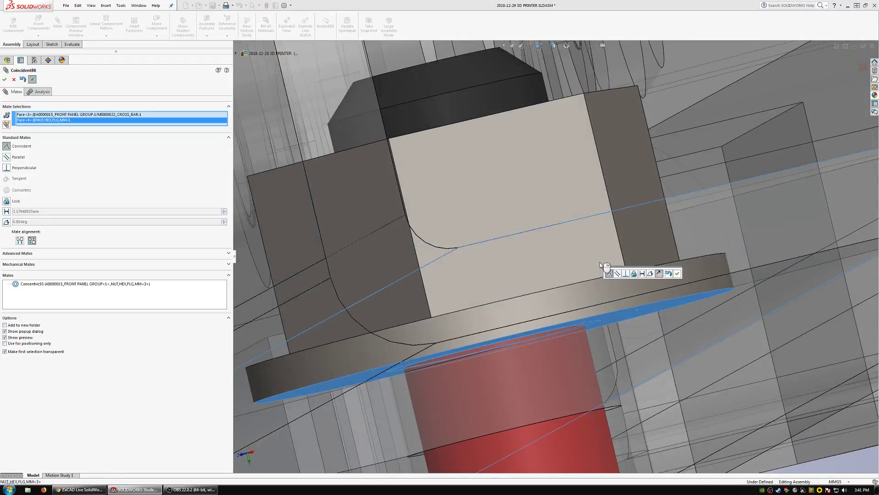
{"action": "left_click", "coordinate": [678, 274]}
{"action": "scroll", "coordinate": [547, 244], "scroll_direction": "up", "scroll_amount": 3}
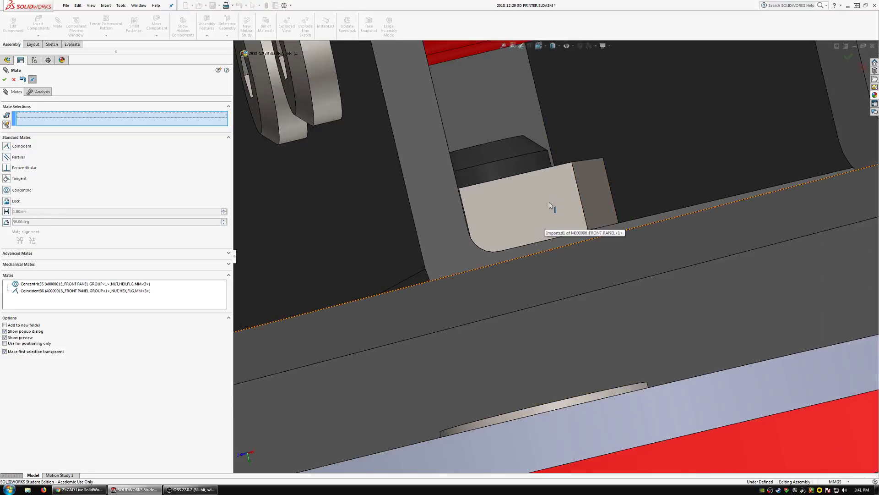
{"action": "middle_click_drag", "start_coordinate": [549, 202], "coordinate": [520, 192]}
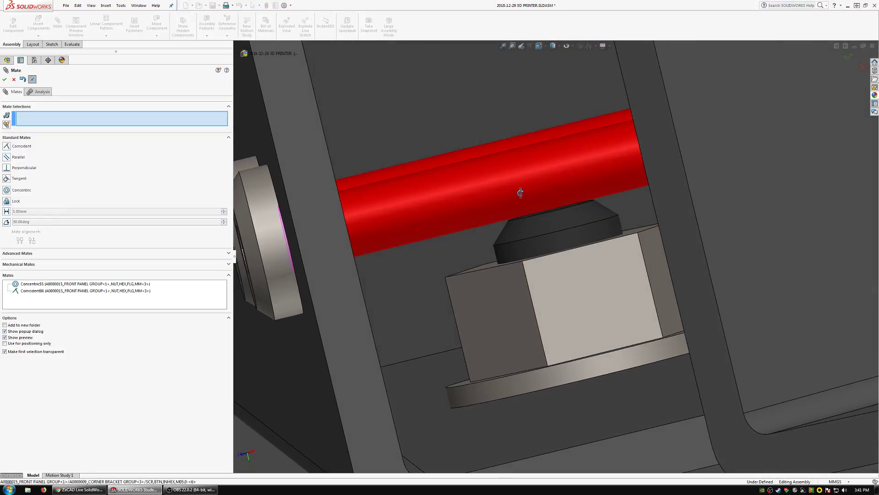
{"action": "scroll", "coordinate": [521, 251], "scroll_direction": "down", "scroll_amount": 3}
{"action": "key", "text": "Escape"}
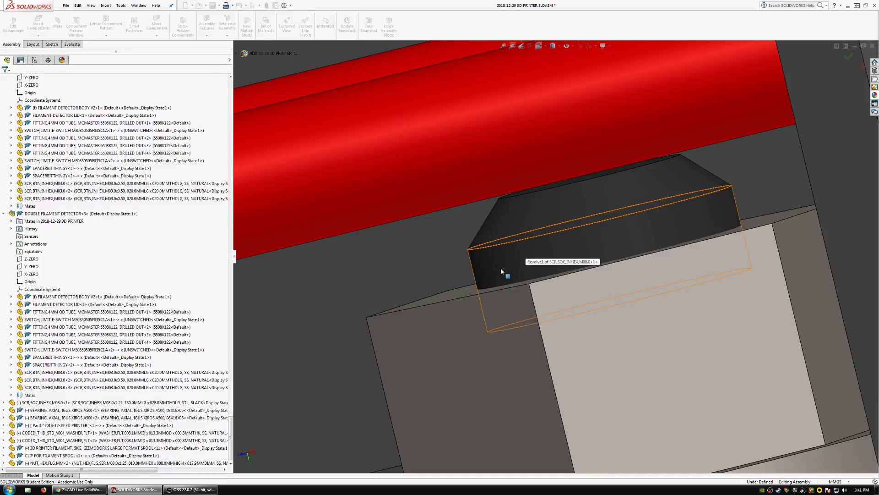
Temporarily hide the flange nut to examine how far the spool screw's end reaches through it, and show the nut again.
{"action": "left_click", "coordinate": [506, 270]}
{"action": "scroll", "coordinate": [544, 292], "scroll_direction": "up", "scroll_amount": 1}
{"action": "scroll", "coordinate": [545, 292], "scroll_direction": "up", "scroll_amount": 1}
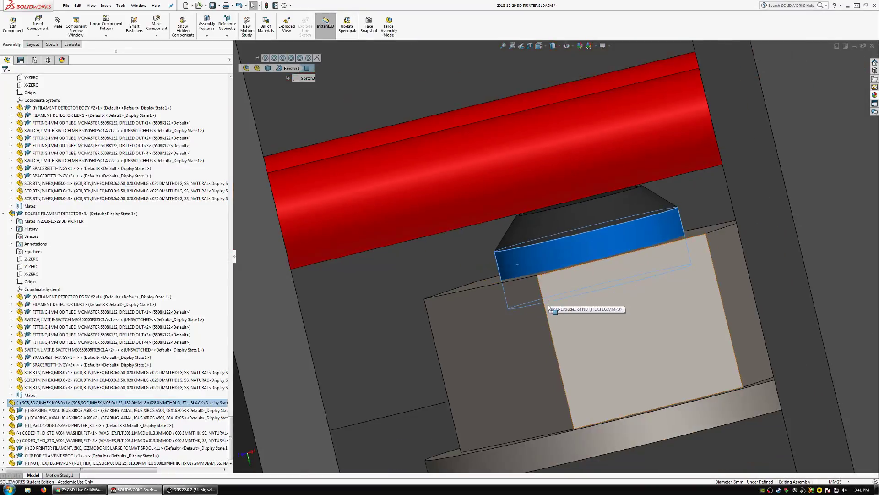
{"action": "left_click", "coordinate": [540, 312]}
{"action": "left_click", "coordinate": [594, 293]}
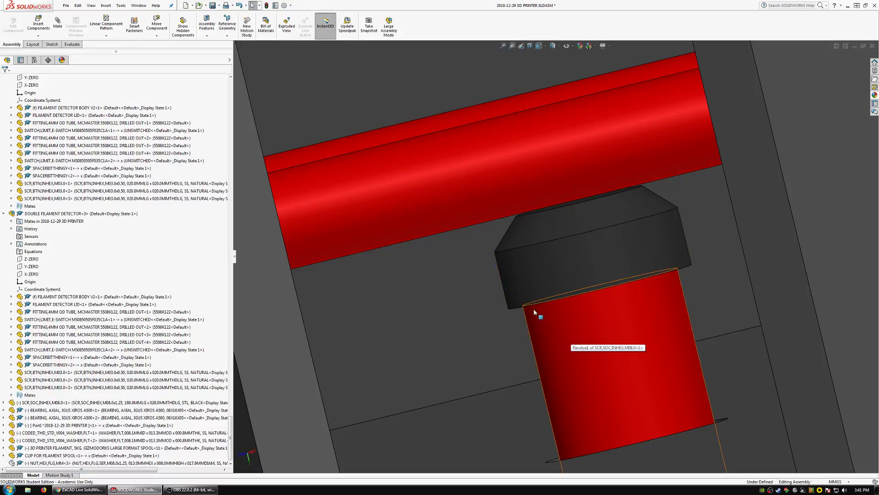
{"action": "middle_click_drag", "start_coordinate": [566, 307], "coordinate": [567, 330]}
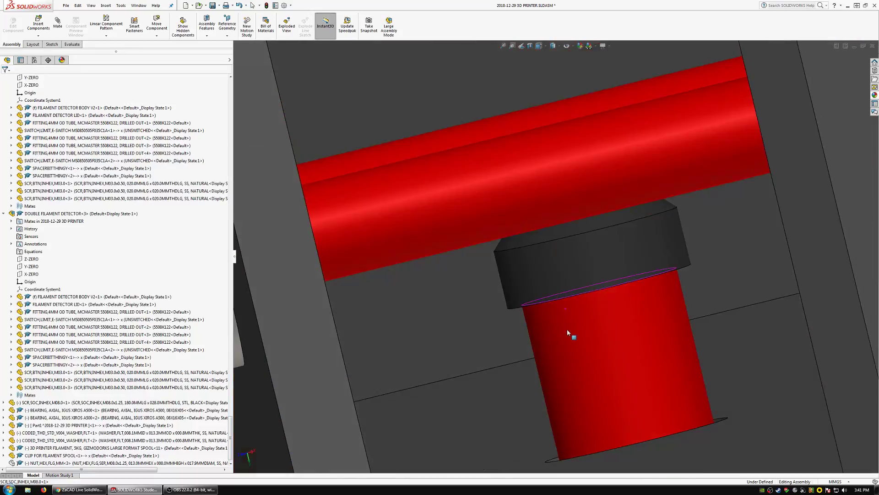
{"action": "left_click", "coordinate": [567, 329]}
{"action": "left_click", "coordinate": [534, 274]}
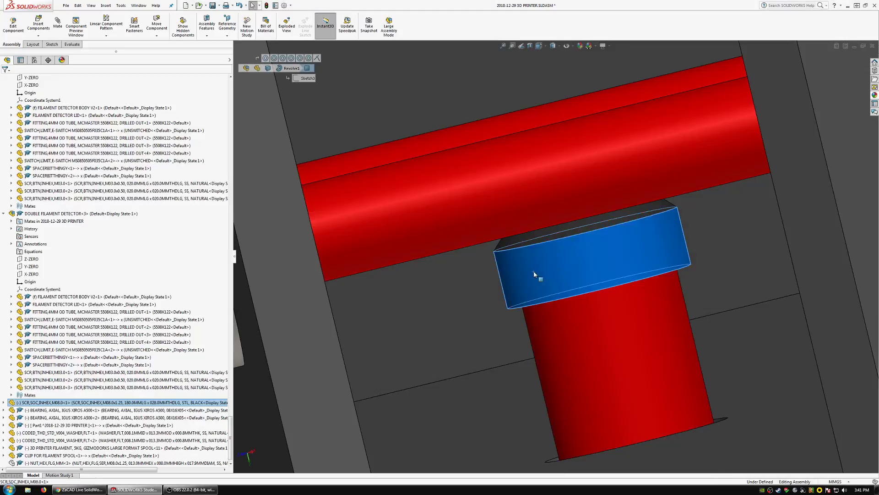
{"action": "middle_click_drag", "start_coordinate": [533, 274], "coordinate": [545, 286]}
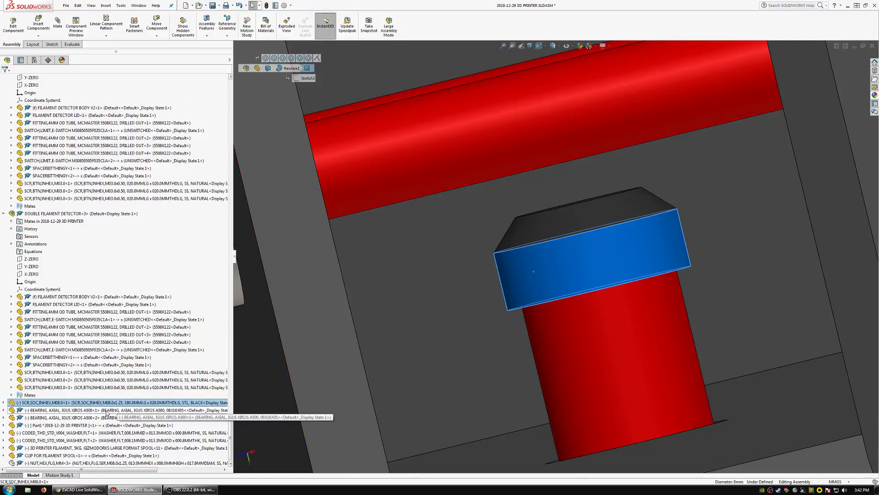
{"action": "scroll", "coordinate": [60, 453], "scroll_direction": "down", "scroll_amount": 1}
{"action": "left_click", "coordinate": [60, 456]}
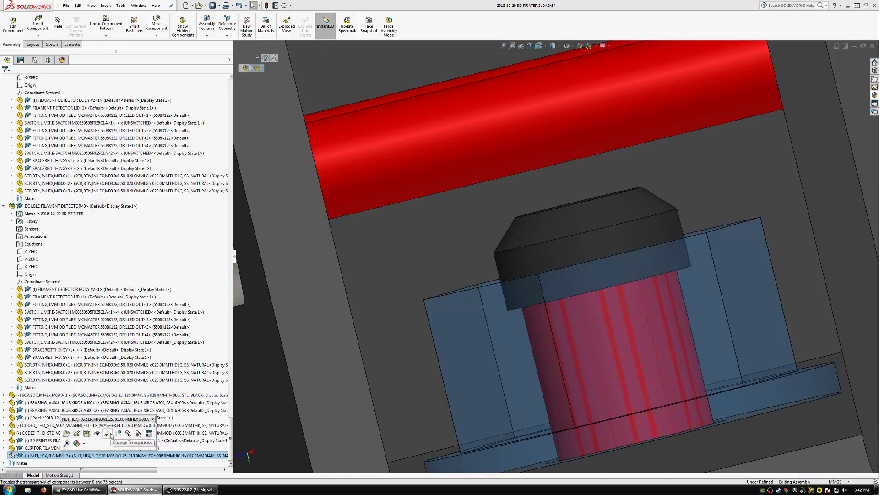
{"action": "left_click", "coordinate": [97, 433]}
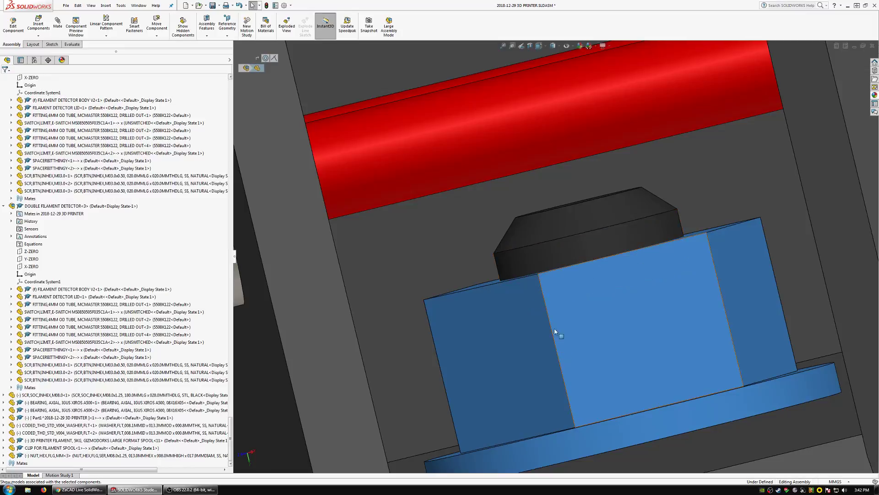
Switch the M08.0x1.25 spool screw to the non-blind 200.0 mm long STL, BLACK configuration.
{"action": "scroll", "coordinate": [567, 290], "scroll_direction": "up", "scroll_amount": 5}
{"action": "scroll", "coordinate": [564, 201], "scroll_direction": "down", "scroll_amount": 8}
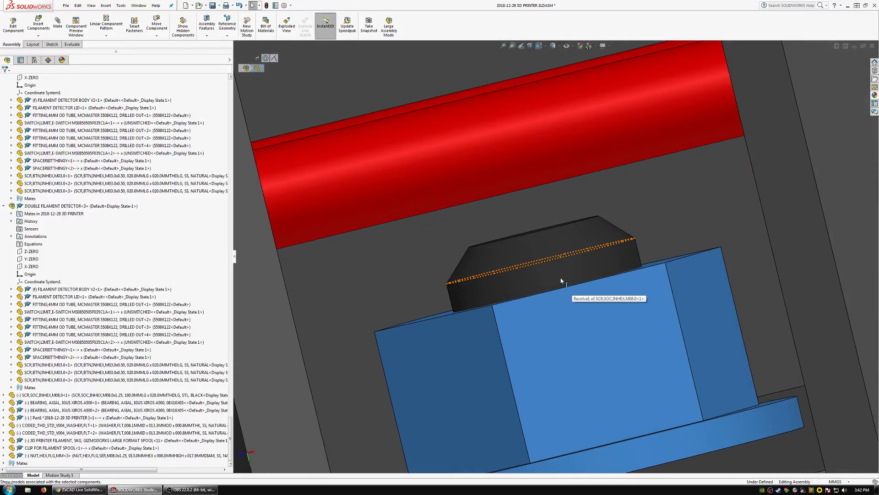
{"action": "left_click", "coordinate": [559, 276]}
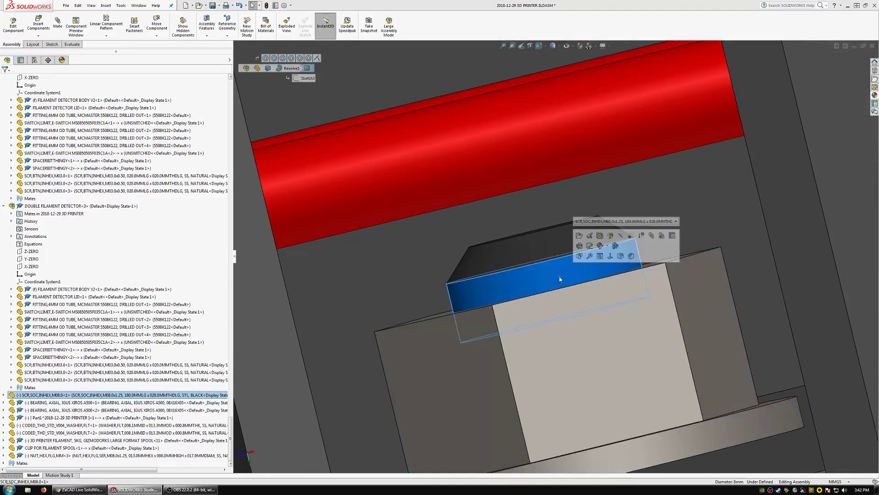
{"action": "left_click", "coordinate": [620, 221]}
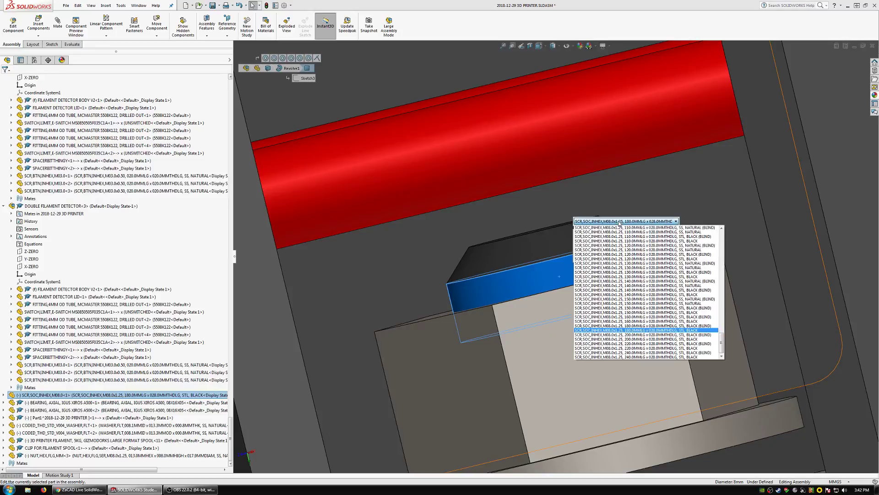
{"action": "left_click", "coordinate": [644, 340]}
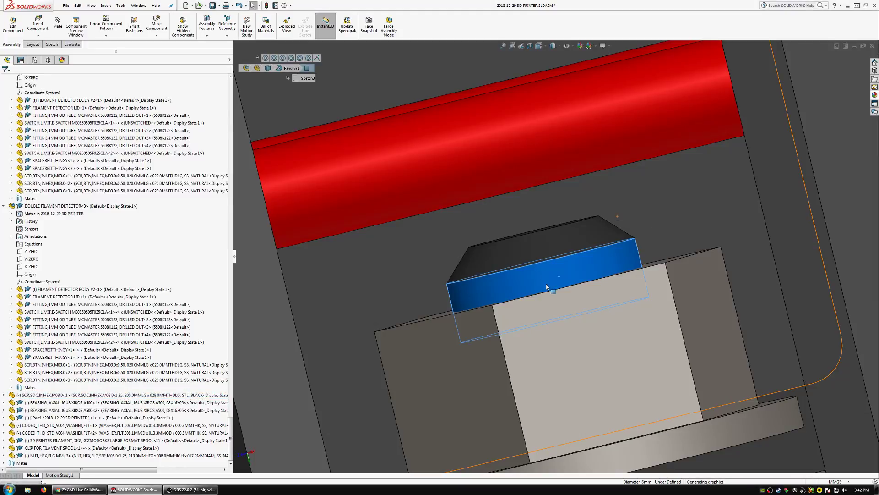
{"action": "scroll", "coordinate": [546, 287], "scroll_direction": "up", "scroll_amount": 10}
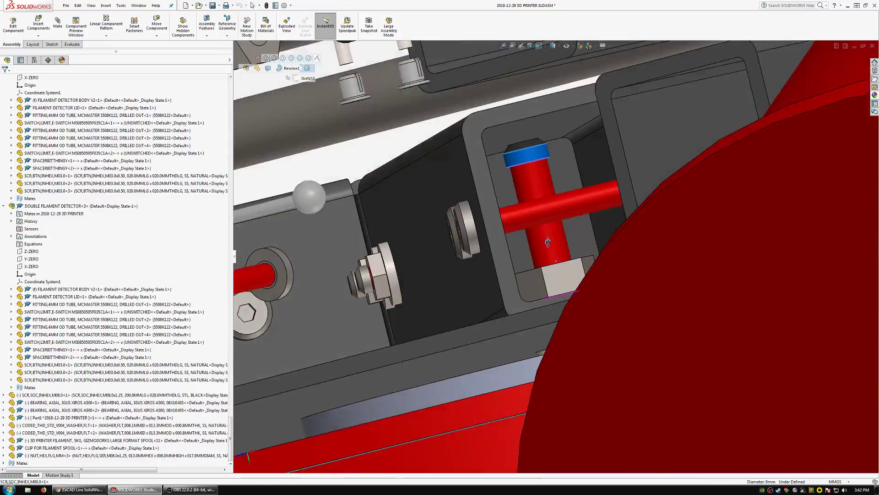
Examine the longer screw's protrusion past the nut and the seating of its head in the spool shaft's outer end.
{"action": "middle_click_drag", "start_coordinate": [548, 242], "coordinate": [533, 204]}
{"action": "scroll", "coordinate": [530, 185], "scroll_direction": "down", "scroll_amount": 4}
{"action": "scroll", "coordinate": [533, 205], "scroll_direction": "up", "scroll_amount": 10}
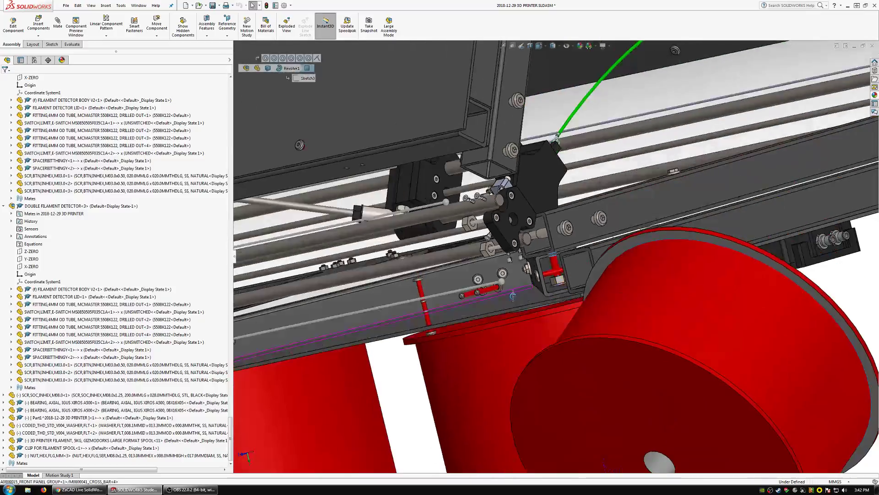
{"action": "middle_click_drag", "start_coordinate": [513, 295], "coordinate": [409, 148]}
{"action": "scroll", "coordinate": [468, 300], "scroll_direction": "down", "scroll_amount": 3}
{"action": "scroll", "coordinate": [478, 309], "scroll_direction": "down", "scroll_amount": 5}
{"action": "middle_click", "coordinate": [480, 315]}
{"action": "middle_click_drag", "start_coordinate": [480, 315], "coordinate": [508, 204]}
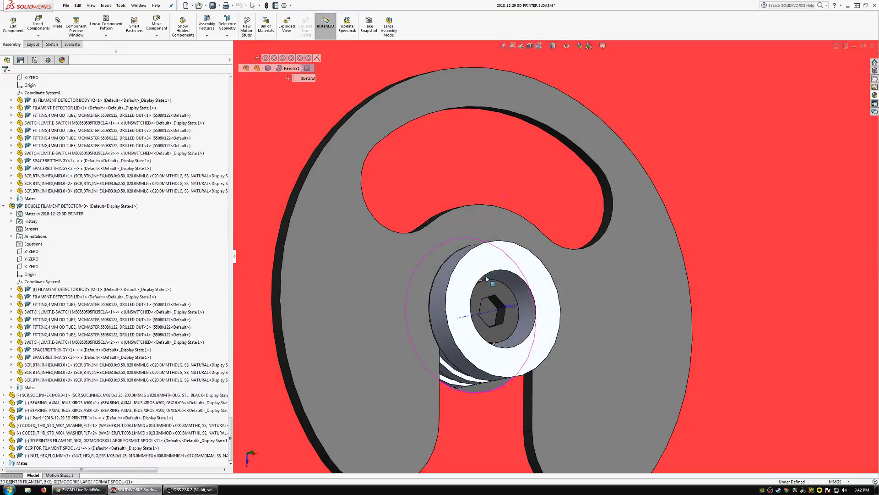
{"action": "scroll", "coordinate": [504, 309], "scroll_direction": "down", "scroll_amount": 1}
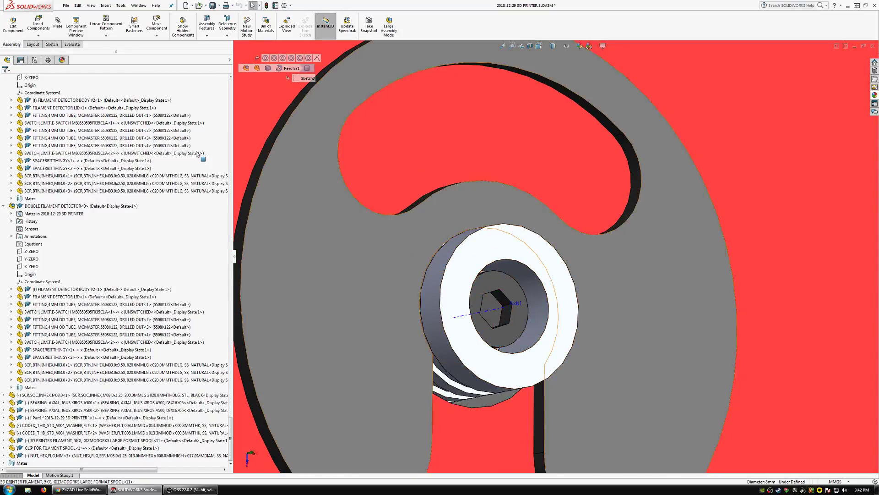
Measure between the screw head's face and the spool shaft's outer end face.
{"action": "left_click", "coordinate": [72, 44]}
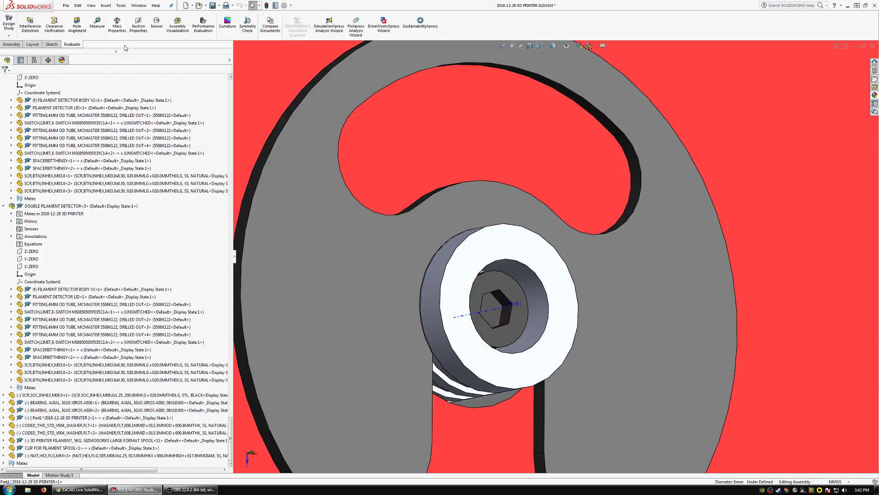
{"action": "left_click", "coordinate": [101, 29]}
{"action": "left_click", "coordinate": [509, 344]}
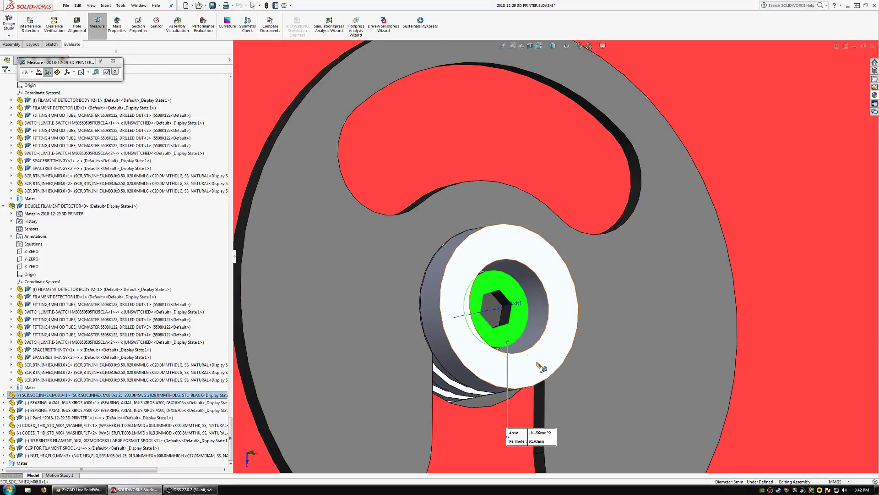
{"action": "left_click", "coordinate": [537, 365]}
{"action": "key", "text": "Escape"}
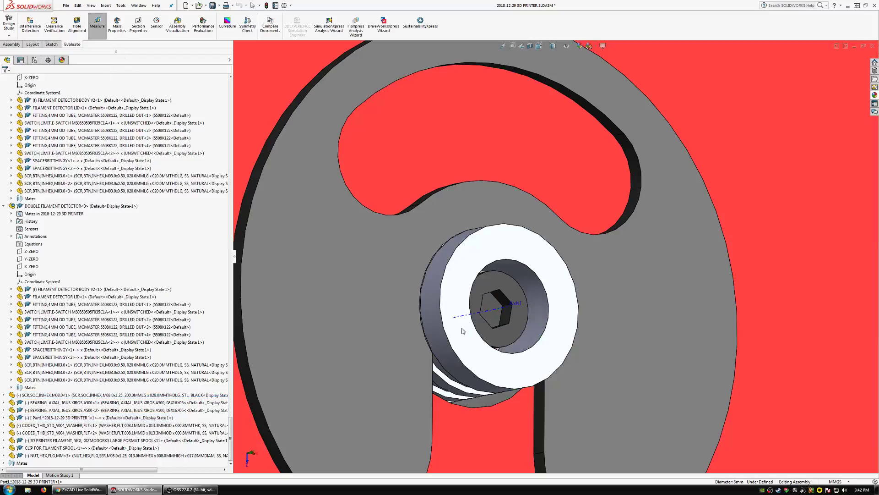
Inspect the screw end's clearance to the cross bar walls and to the red screws crossing it.
{"action": "scroll", "coordinate": [458, 311], "scroll_direction": "up", "scroll_amount": 8}
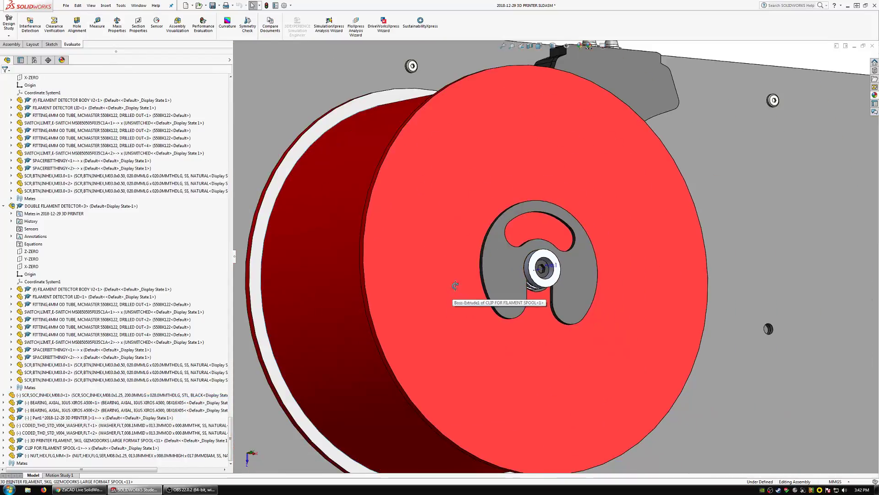
{"action": "scroll", "coordinate": [453, 295], "scroll_direction": "up", "scroll_amount": 6}
{"action": "scroll", "coordinate": [444, 256], "scroll_direction": "down", "scroll_amount": 4}
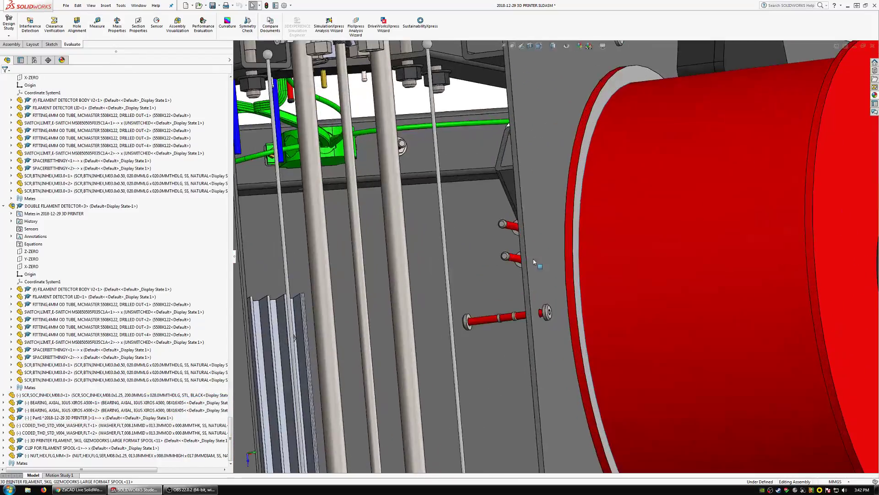
{"action": "middle_click_drag", "start_coordinate": [535, 262], "coordinate": [552, 348]}
{"action": "scroll", "coordinate": [508, 158], "scroll_direction": "up", "scroll_amount": 2}
{"action": "scroll", "coordinate": [552, 167], "scroll_direction": "down", "scroll_amount": 10}
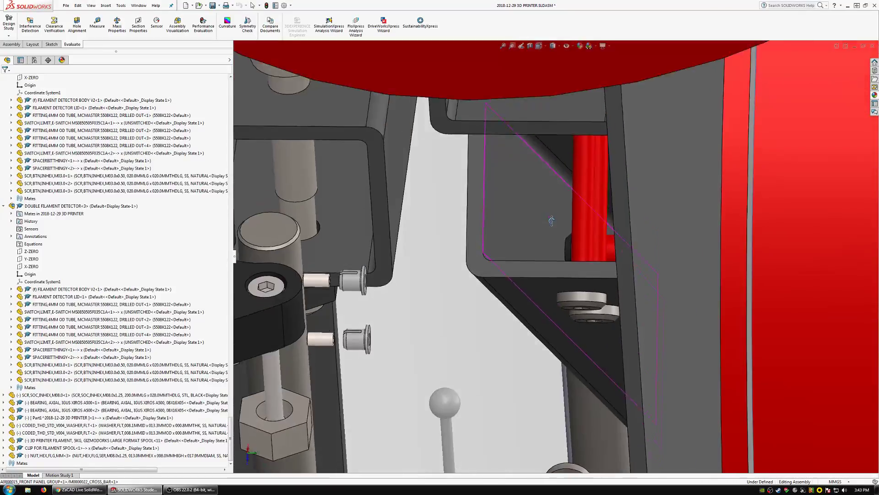
{"action": "middle_click_drag", "start_coordinate": [552, 221], "coordinate": [558, 225]}
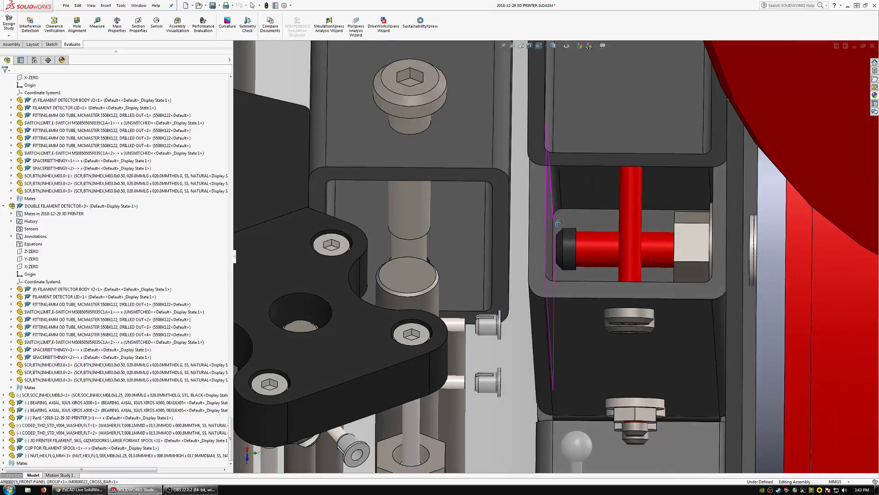
{"action": "scroll", "coordinate": [645, 256], "scroll_direction": "up", "scroll_amount": 3}
{"action": "scroll", "coordinate": [654, 250], "scroll_direction": "down", "scroll_amount": 4}
{"action": "middle_click_drag", "start_coordinate": [616, 243], "coordinate": [621, 244]}
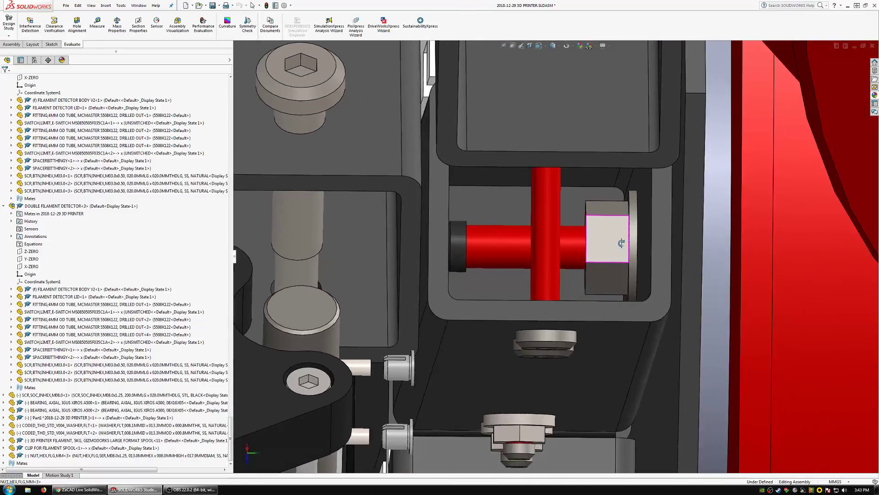
Hide the flange nut on the M8 screw's end inside the cross bar.
{"action": "left_click", "coordinate": [609, 248]}
{"action": "left_click", "coordinate": [661, 210]}
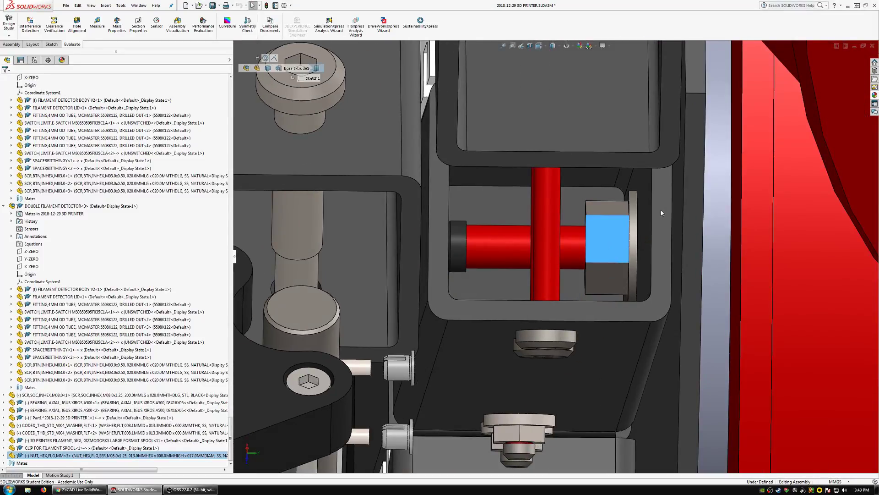
{"action": "scroll", "coordinate": [630, 232], "scroll_direction": "down", "scroll_amount": 1}
{"action": "middle_click_drag", "start_coordinate": [631, 231], "coordinate": [627, 238]}
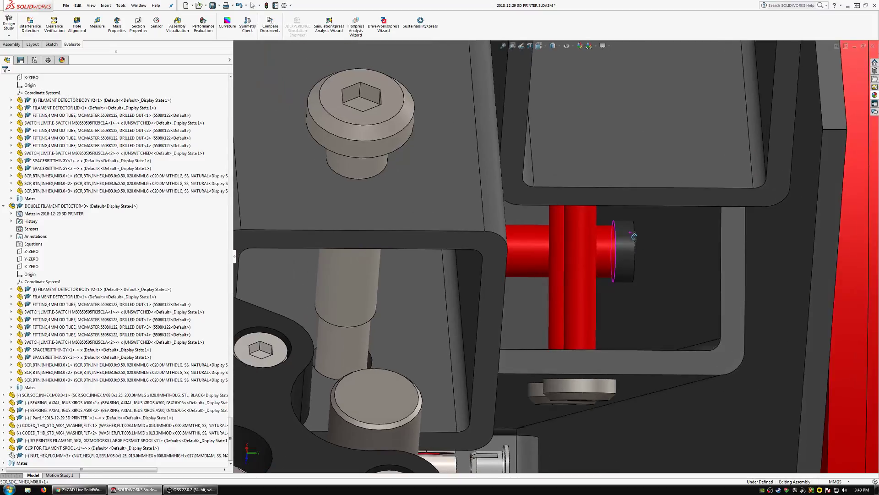
Measure between the cross bar's wall face and the circular edge of the black section at the M8 screw's end.
{"action": "scroll", "coordinate": [627, 238], "scroll_direction": "down", "scroll_amount": 1}
{"action": "scroll", "coordinate": [626, 238], "scroll_direction": "down", "scroll_amount": 1}
{"action": "left_click", "coordinate": [105, 28]}
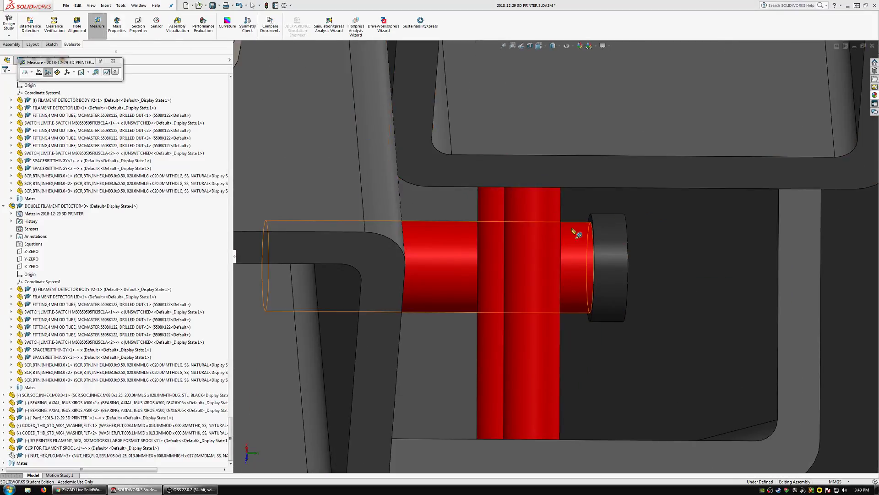
{"action": "scroll", "coordinate": [593, 223], "scroll_direction": "down", "scroll_amount": 2}
{"action": "left_click", "coordinate": [588, 216]}
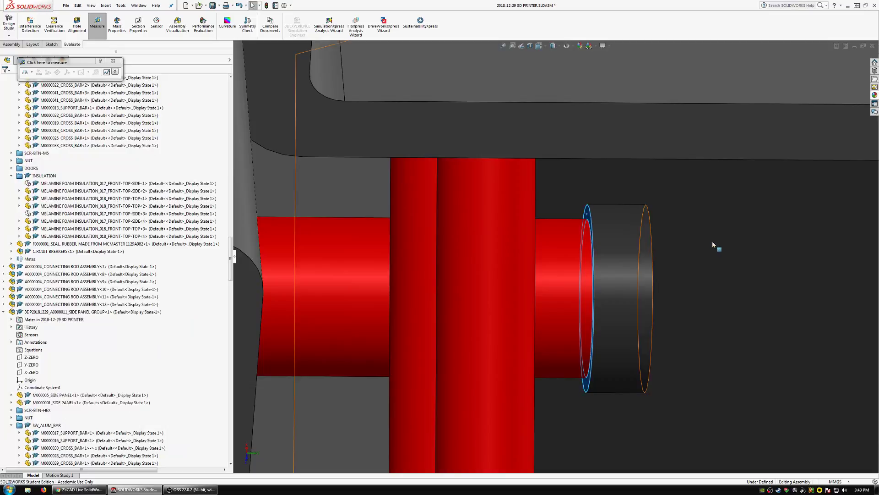
{"action": "scroll", "coordinate": [679, 266], "scroll_direction": "up", "scroll_amount": 10}
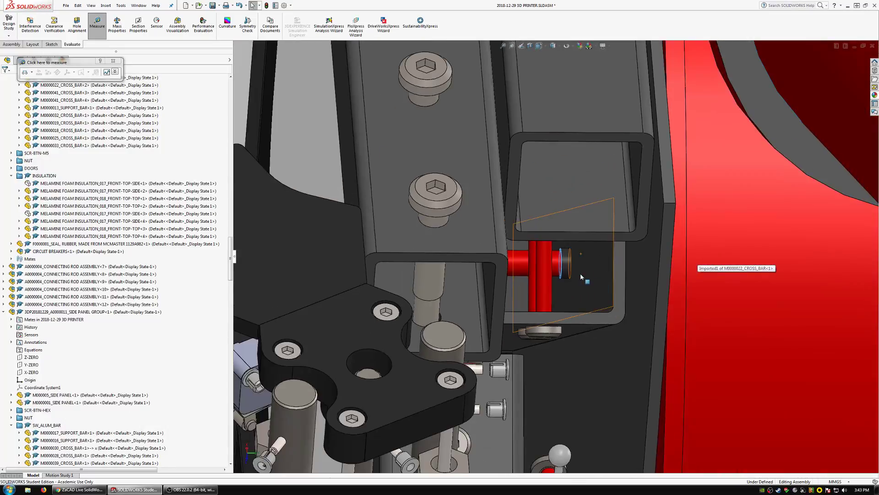
{"action": "scroll", "coordinate": [567, 267], "scroll_direction": "down", "scroll_amount": 5}
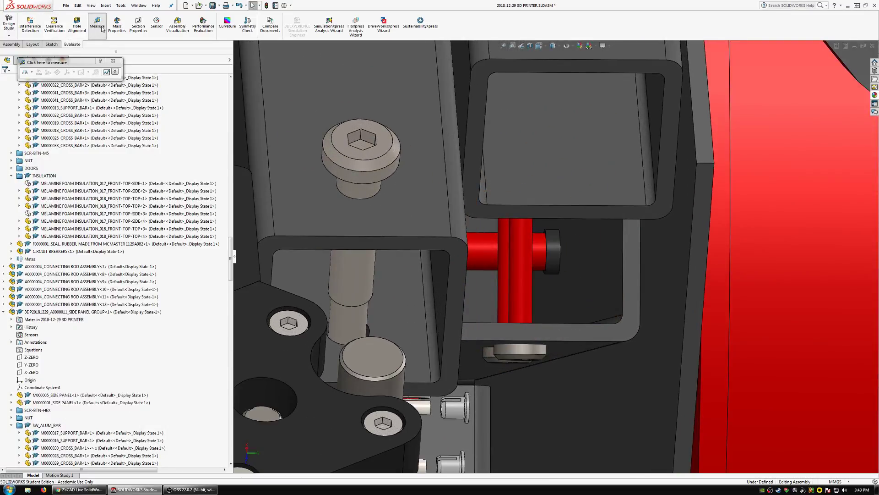
{"action": "left_click", "coordinate": [101, 28]}
{"action": "scroll", "coordinate": [563, 284], "scroll_direction": "down", "scroll_amount": 3}
{"action": "left_click", "coordinate": [567, 291]}
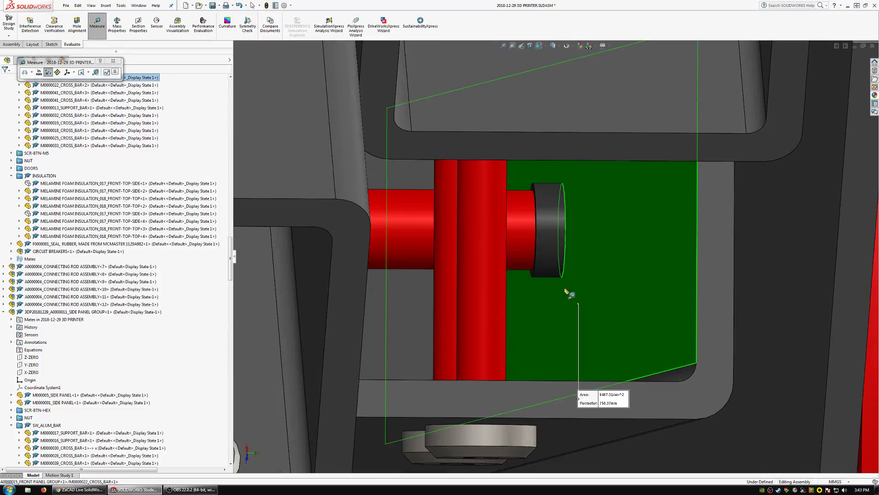
{"action": "scroll", "coordinate": [566, 291], "scroll_direction": "down", "scroll_amount": 2}
{"action": "left_click", "coordinate": [513, 265]}
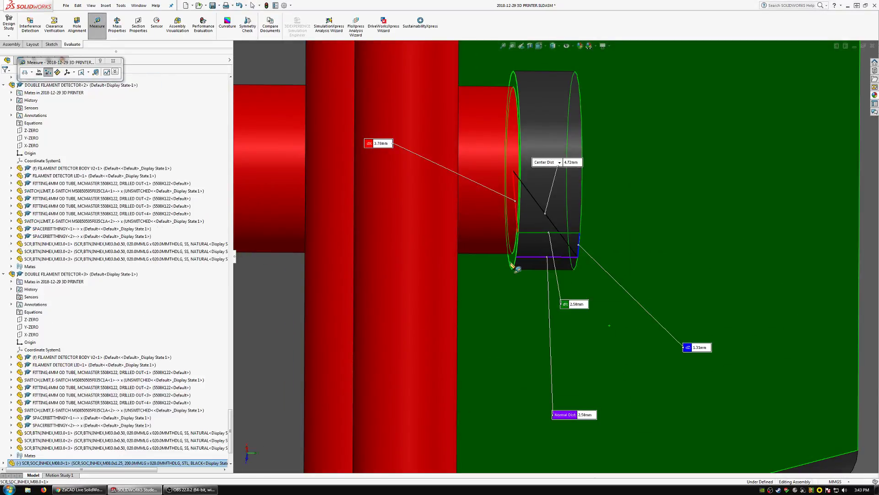
{"action": "scroll", "coordinate": [542, 274], "scroll_direction": "up", "scroll_amount": 1}
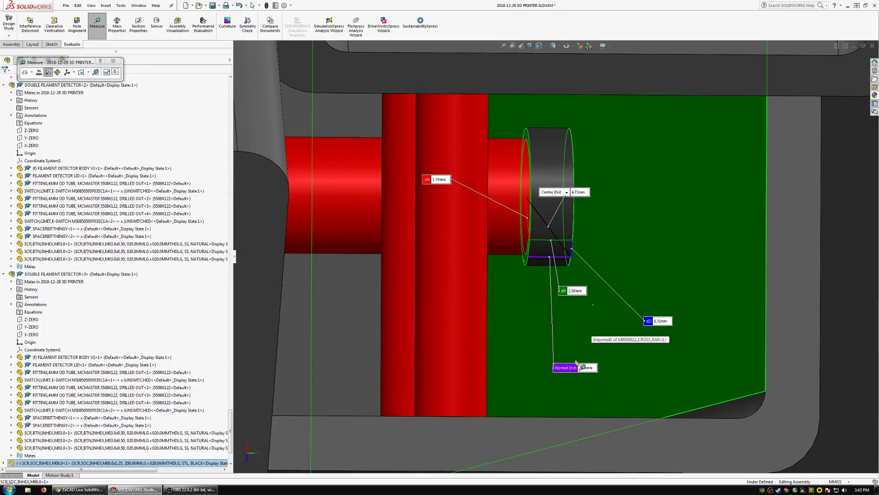
{"action": "key", "text": "Escape"}
{"action": "scroll", "coordinate": [534, 287], "scroll_direction": "up", "scroll_amount": 5}
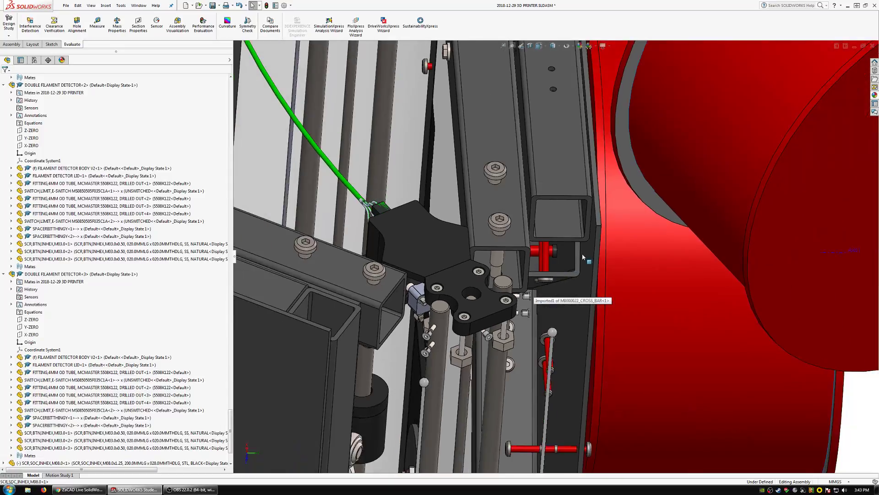
Open the flanged spool shaft part from the assembly in its own window.
{"action": "middle_click_drag", "start_coordinate": [582, 253], "coordinate": [555, 238]}
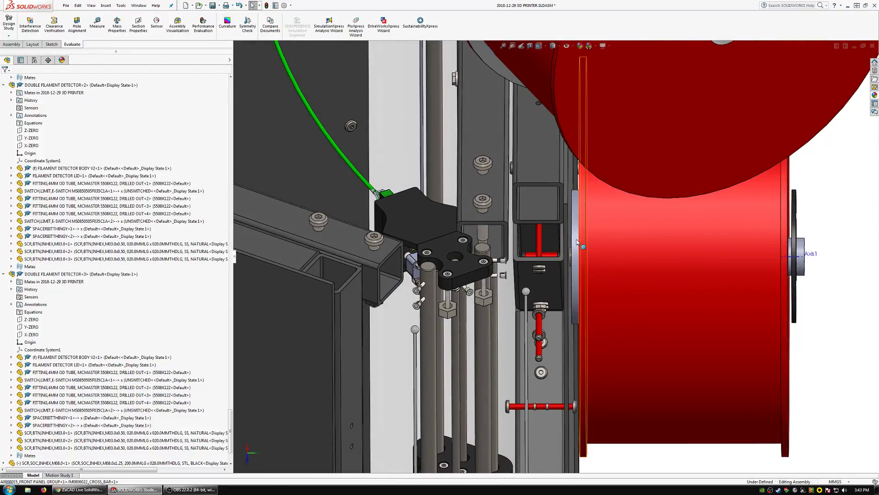
{"action": "left_click", "coordinate": [577, 242]}
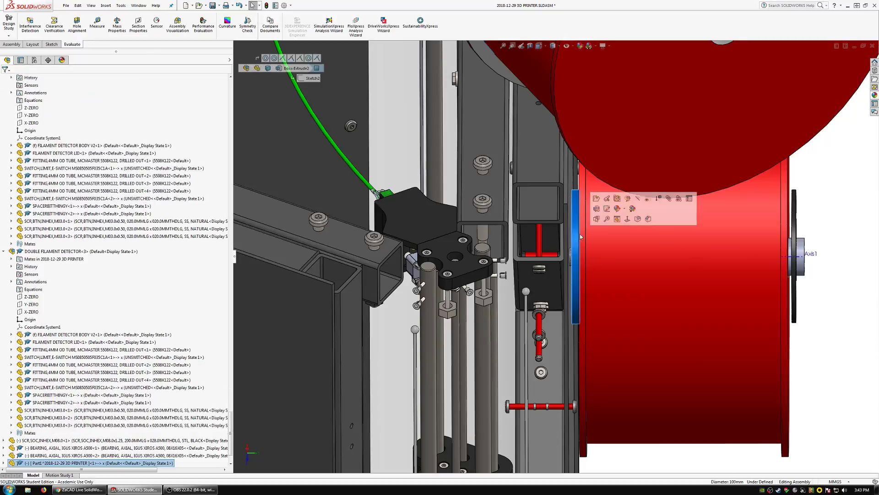
{"action": "left_click", "coordinate": [595, 204]}
Start a sketch on the recessed ring face inside the shaft's outer end and convert its two circular edges.
{"action": "middle_click_drag", "start_coordinate": [632, 256], "coordinate": [638, 237]}
{"action": "left_click", "coordinate": [673, 239]}
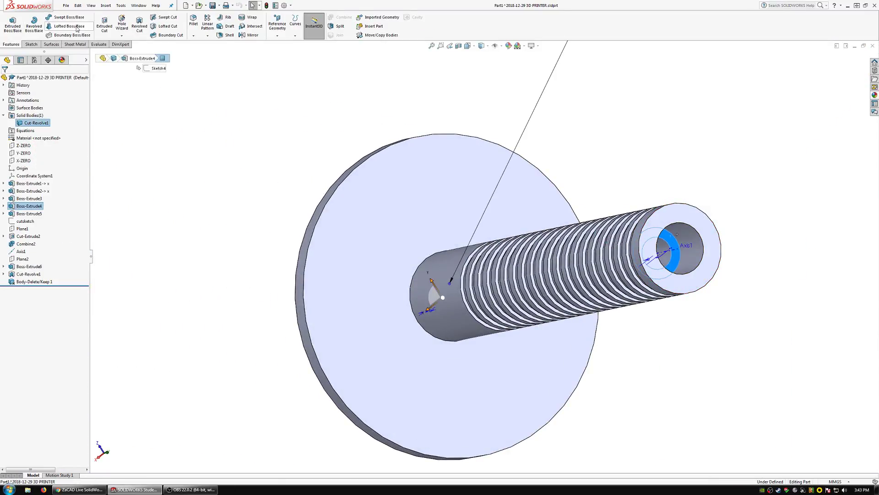
{"action": "left_click", "coordinate": [32, 45]}
{"action": "left_click", "coordinate": [9, 21]}
{"action": "scroll", "coordinate": [649, 247], "scroll_direction": "down", "scroll_amount": 4}
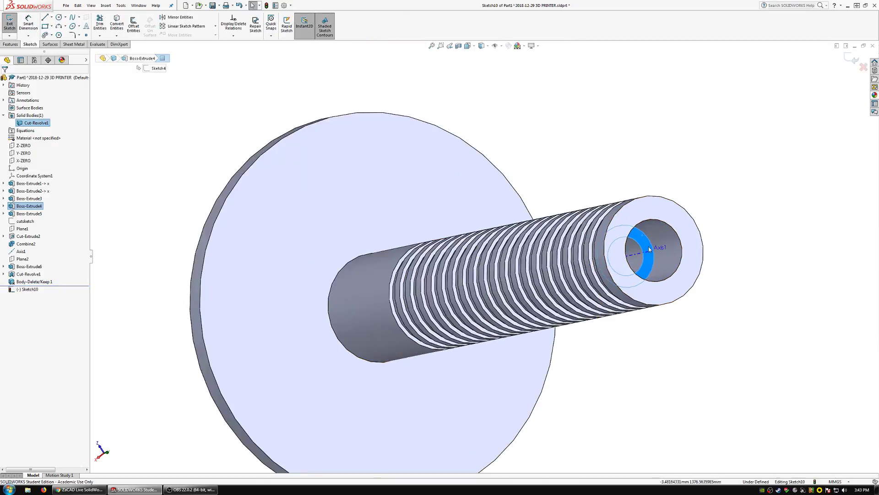
{"action": "left_click", "coordinate": [542, 242]}
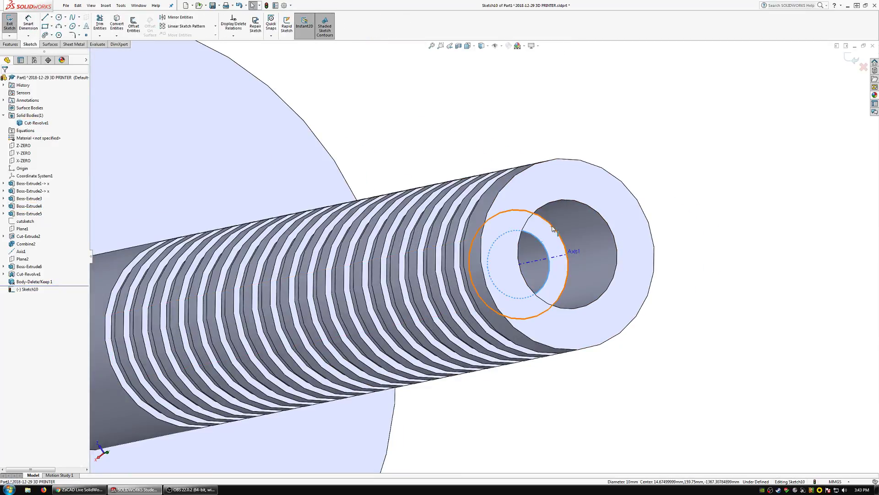
{"action": "left_click", "coordinate": [121, 22]}
Extrude the converted ring as a blind boss merged into the shaft, thickening the recess floor at its outer end.
{"action": "left_click", "coordinate": [11, 45]}
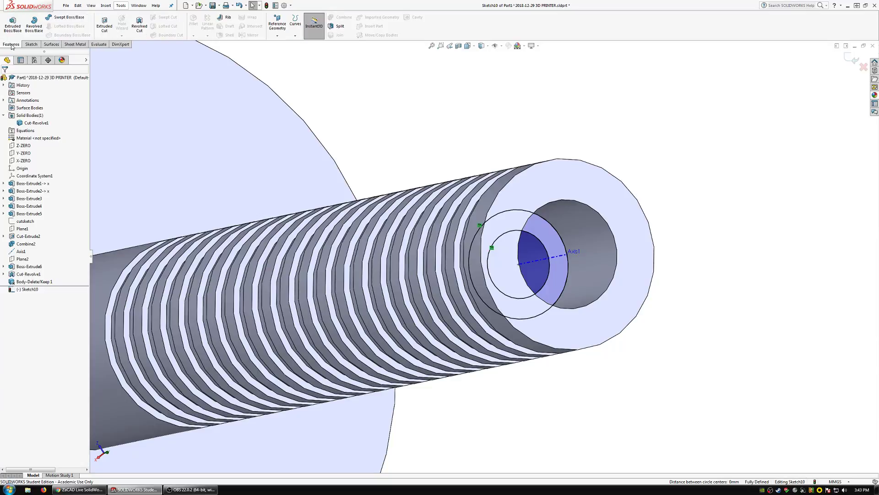
{"action": "left_click", "coordinate": [13, 22]}
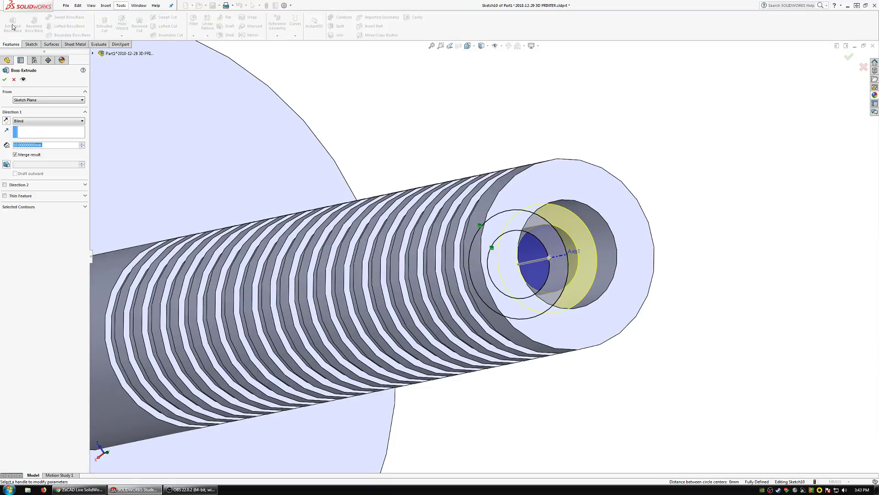
{"action": "right_click", "coordinate": [289, 130]}
{"action": "scroll", "coordinate": [366, 209], "scroll_direction": "up", "scroll_amount": 5}
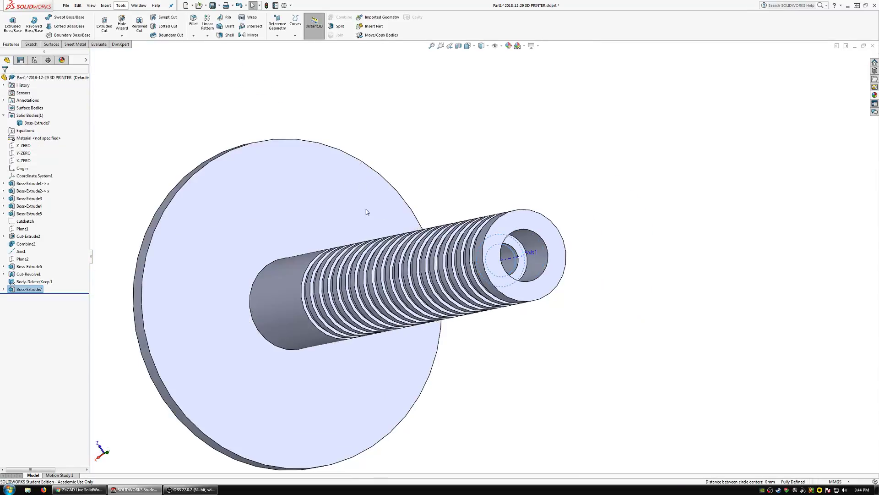
Measure the thickness of the shaft's flange disc between its outer face and the face on the shaft side.
{"action": "scroll", "coordinate": [367, 211], "scroll_direction": "up", "scroll_amount": 3}
{"action": "scroll", "coordinate": [386, 284], "scroll_direction": "down", "scroll_amount": 2}
{"action": "middle_click_drag", "start_coordinate": [386, 284], "coordinate": [504, 275]}
{"action": "scroll", "coordinate": [367, 261], "scroll_direction": "up", "scroll_amount": 1}
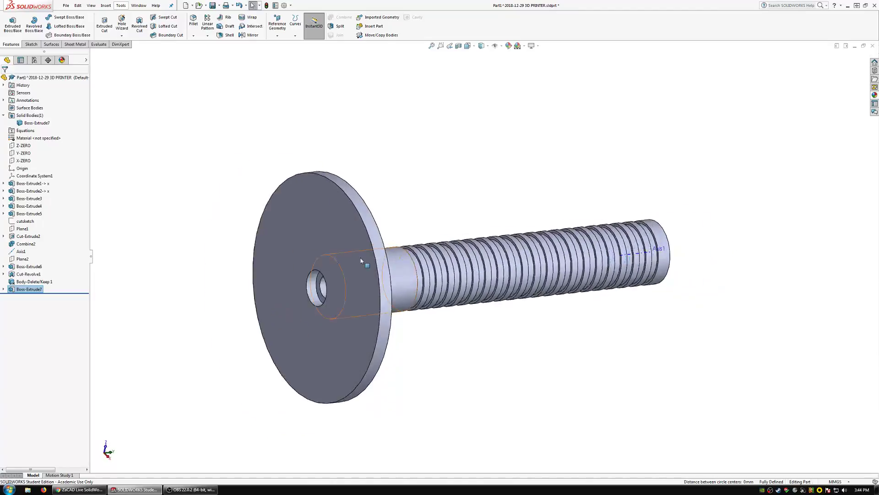
{"action": "middle_click_drag", "start_coordinate": [361, 261], "coordinate": [387, 292]}
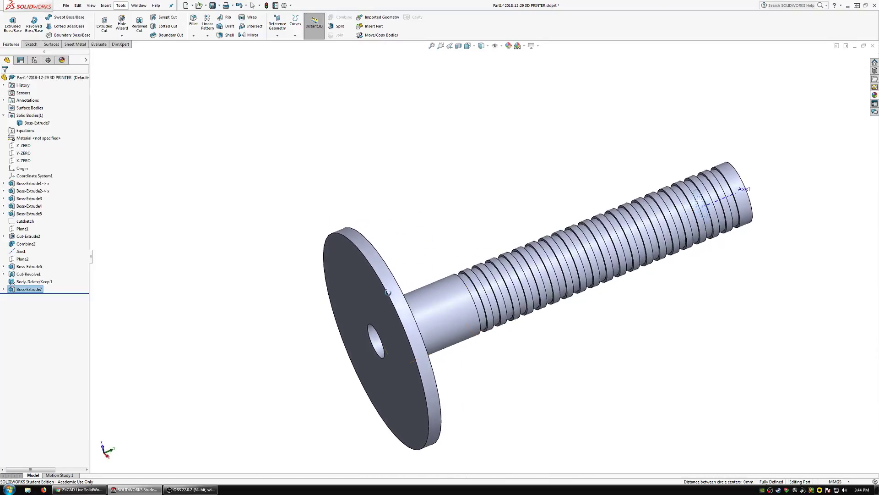
{"action": "scroll", "coordinate": [388, 292], "scroll_direction": "up", "scroll_amount": 2}
{"action": "scroll", "coordinate": [430, 271], "scroll_direction": "down", "scroll_amount": 4}
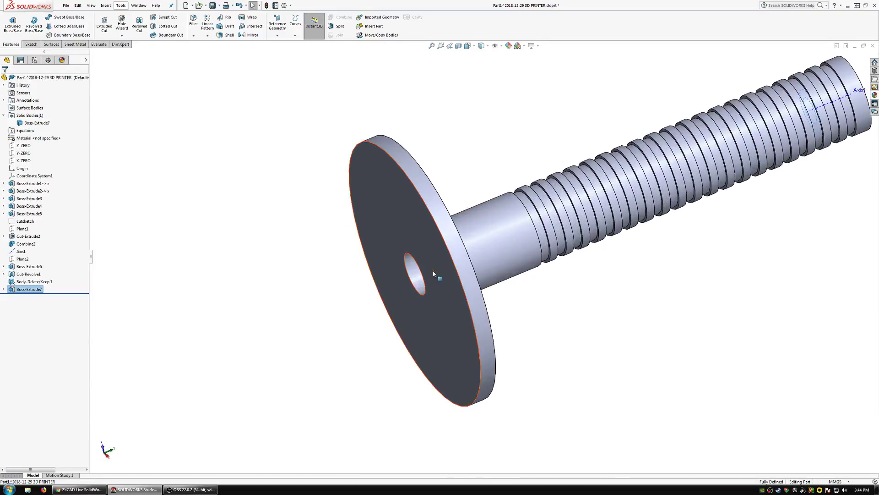
{"action": "left_click", "coordinate": [98, 45]}
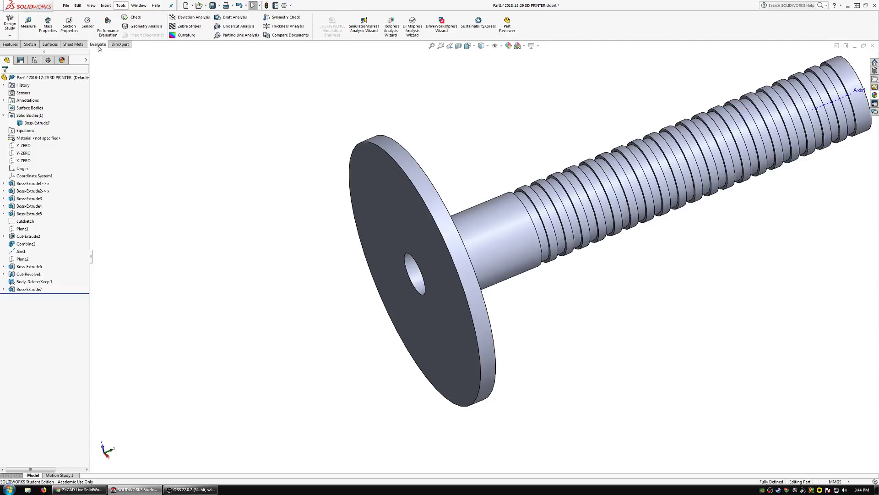
{"action": "left_click", "coordinate": [31, 25]}
{"action": "left_click", "coordinate": [382, 206]}
{"action": "middle_click_drag", "start_coordinate": [383, 208], "coordinate": [439, 206]}
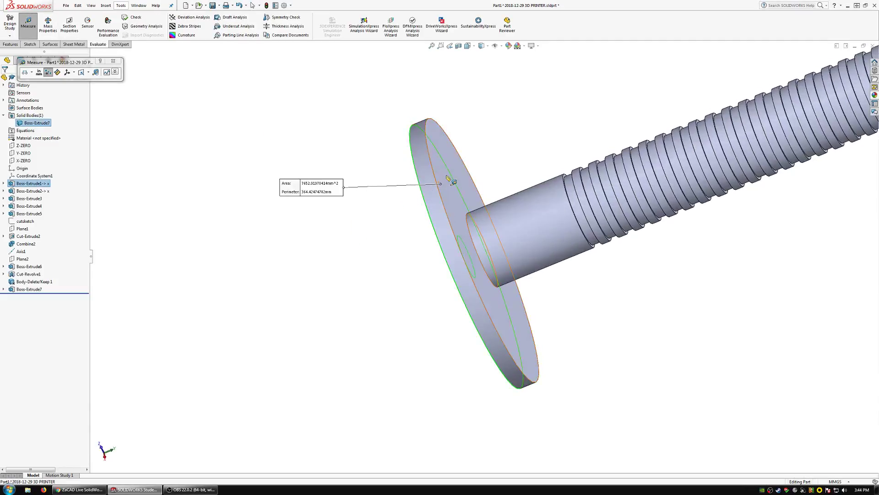
{"action": "left_click", "coordinate": [447, 179]}
{"action": "middle_click_drag", "start_coordinate": [495, 240], "coordinate": [522, 210]}
{"action": "left_click", "coordinate": [25, 22]}
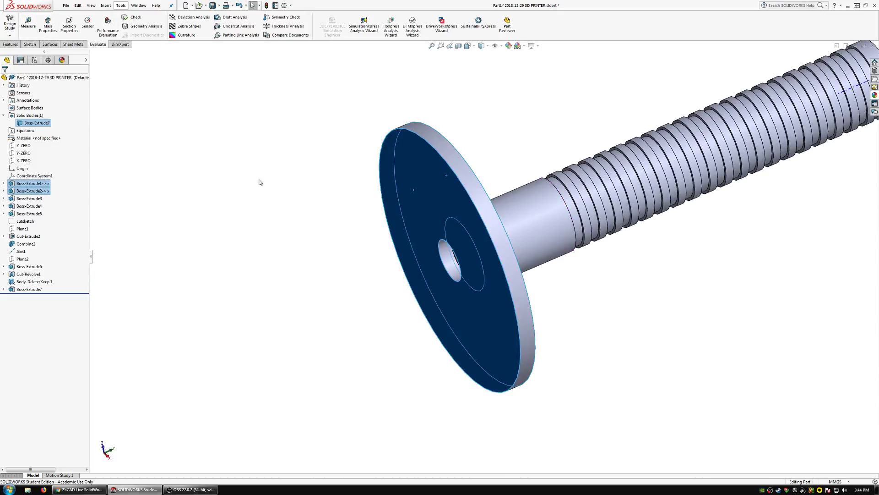
Start a sketch on the flange disc's outer face and convert the disc's rim and bore edges.
{"action": "left_click", "coordinate": [259, 183]}
{"action": "left_click", "coordinate": [30, 44]}
{"action": "left_click", "coordinate": [9, 23]}
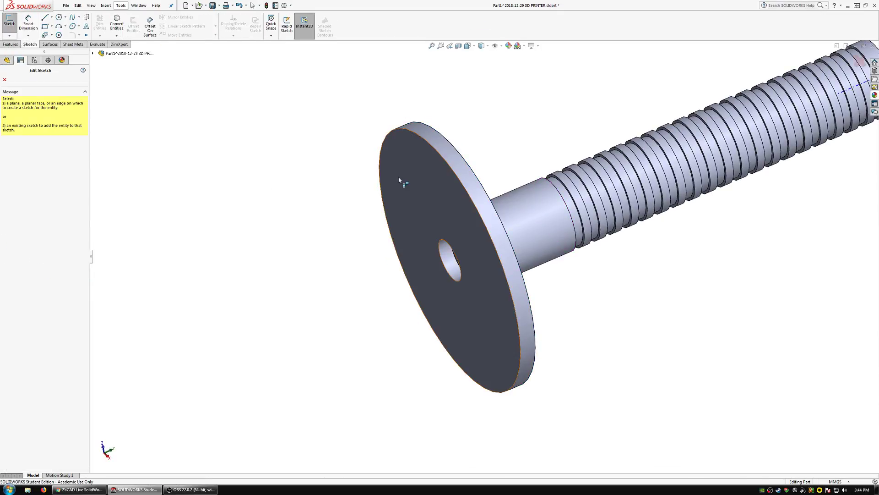
{"action": "left_click", "coordinate": [422, 211]}
{"action": "left_click", "coordinate": [445, 236]}
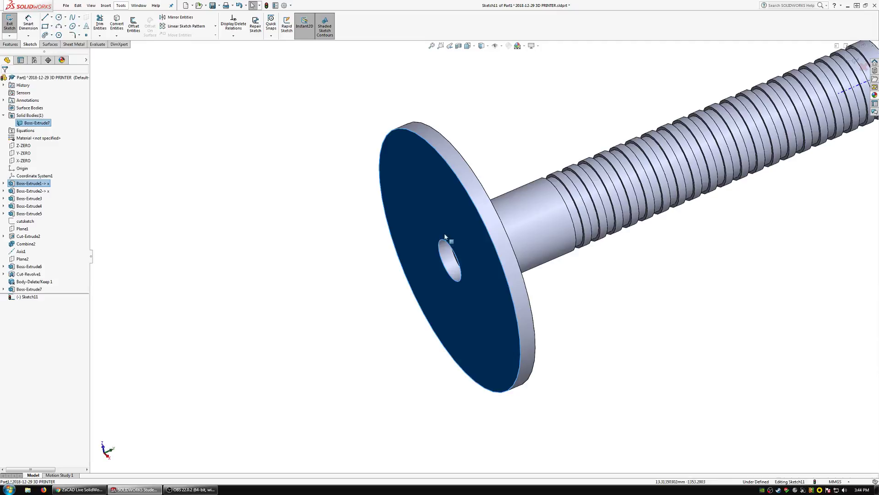
{"action": "left_click", "coordinate": [448, 165]}
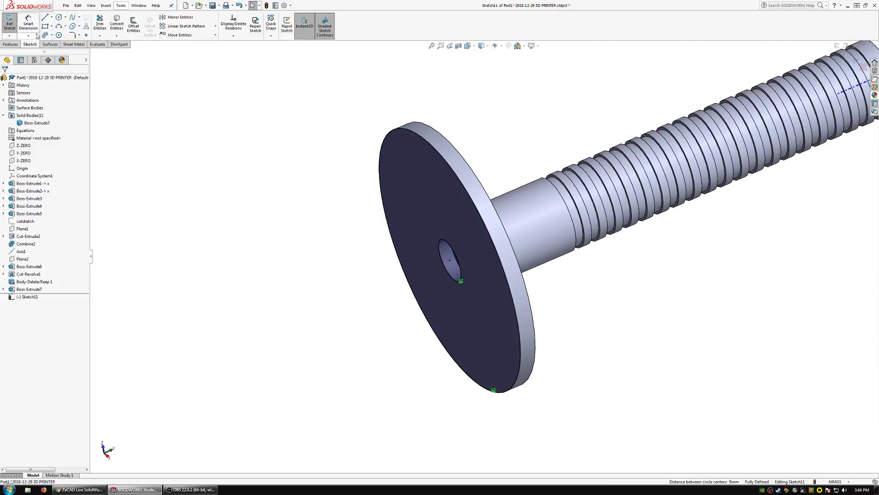
Extrude the converted disc outline as a blind boss merged into the part, thickening the flange outward.
{"action": "left_click", "coordinate": [10, 44]}
{"action": "left_click", "coordinate": [11, 25]}
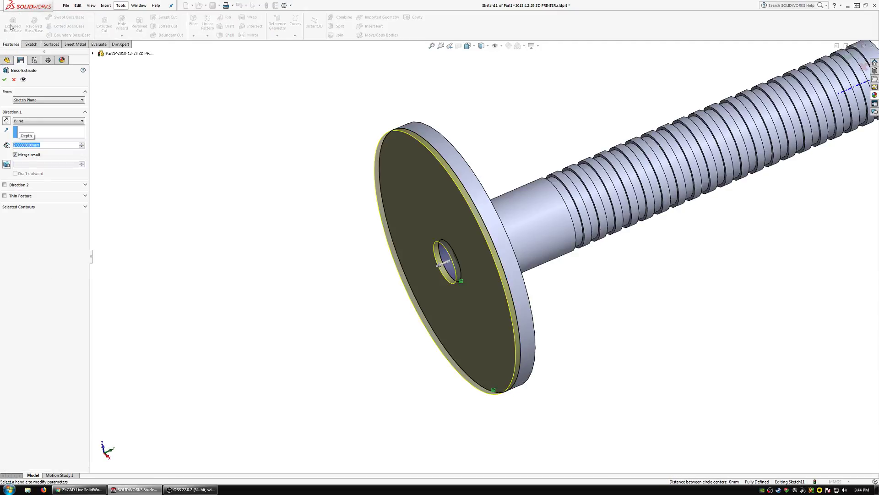
{"action": "key", "text": "Return"}
{"action": "left_click", "coordinate": [173, 162]}
Convert the two circular edges of the ledge inside the flange's bore into a sketch and extrude the ring as a merged blind boss.
{"action": "scroll", "coordinate": [415, 271], "scroll_direction": "down", "scroll_amount": 2}
{"action": "middle_click_drag", "start_coordinate": [416, 272], "coordinate": [451, 266]}
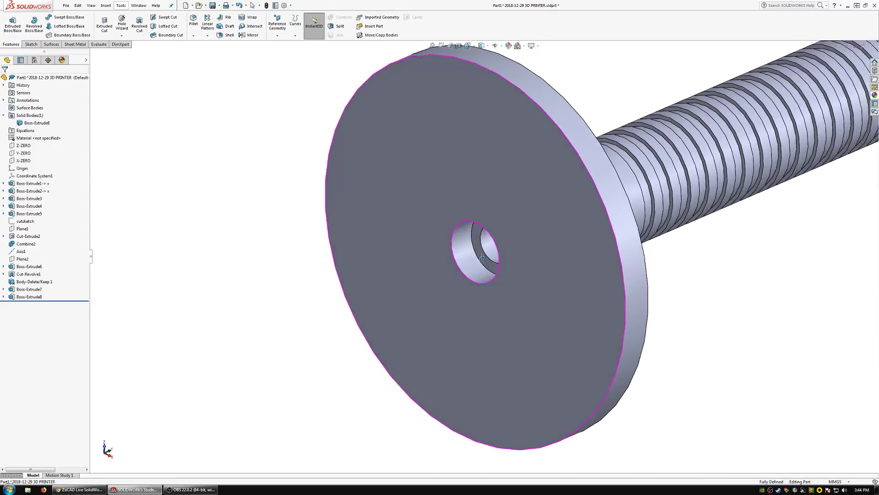
{"action": "left_click", "coordinate": [481, 250]}
{"action": "left_click", "coordinate": [28, 43]}
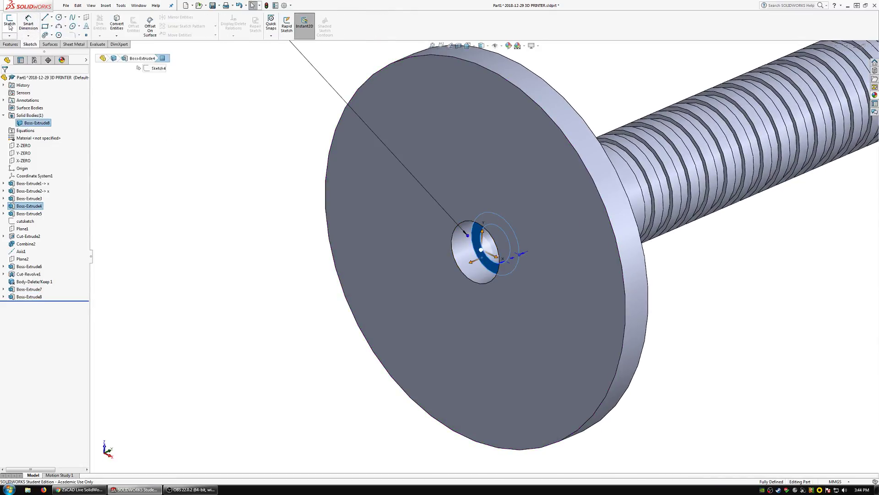
{"action": "left_click", "coordinate": [10, 23]}
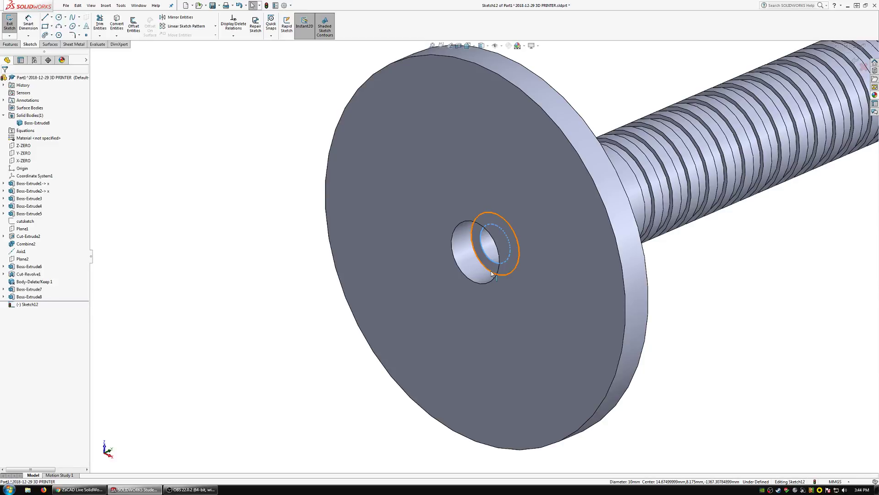
{"action": "left_click", "coordinate": [119, 32]}
{"action": "left_click", "coordinate": [11, 44]}
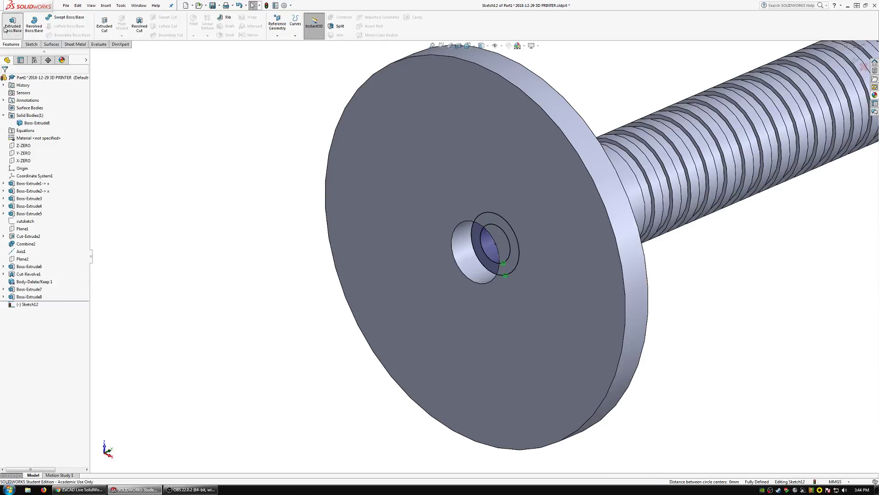
{"action": "left_click", "coordinate": [12, 27]}
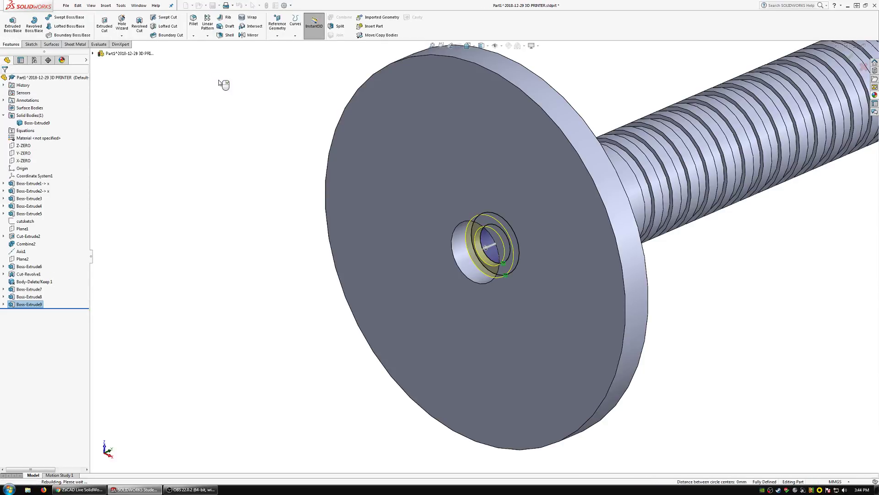
Hide Axis1 in the spool shaft part.
{"action": "scroll", "coordinate": [584, 213], "scroll_direction": "up", "scroll_amount": 5}
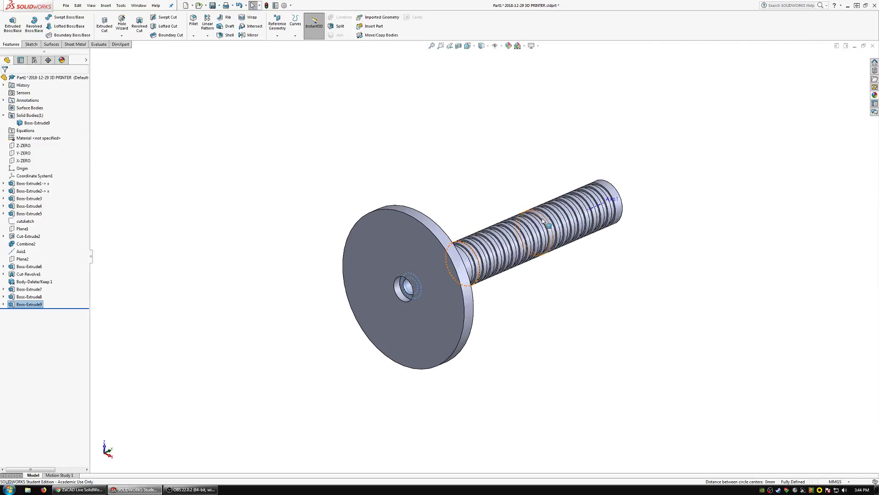
{"action": "middle_click_drag", "start_coordinate": [544, 221], "coordinate": [445, 241]}
{"action": "left_click", "coordinate": [22, 251]}
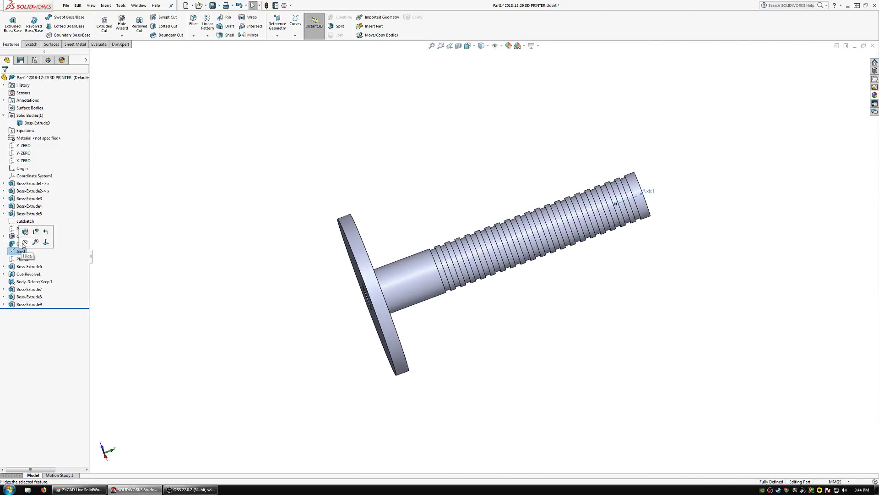
Close the spool shaft part and return to the 3D printer assembly.
{"action": "left_click", "coordinate": [871, 46]}
{"action": "left_click", "coordinate": [433, 243]}
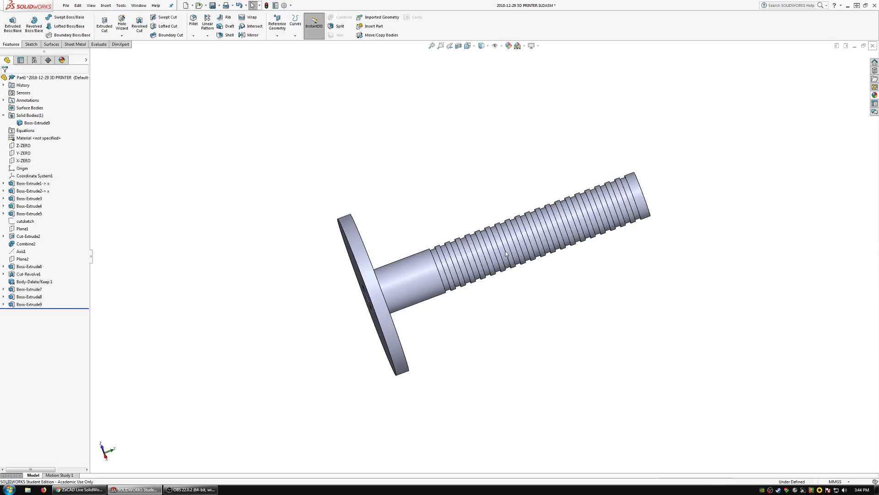
{"action": "scroll", "coordinate": [550, 246], "scroll_direction": "up", "scroll_amount": 3}
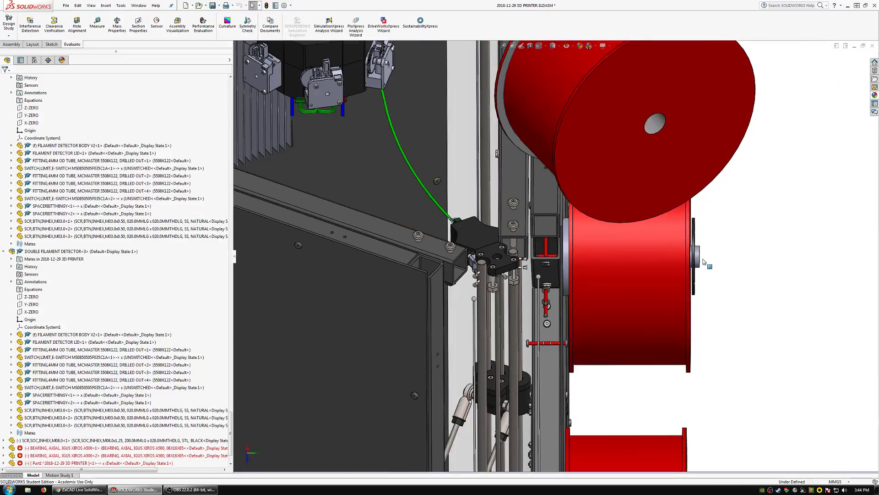
Slide the filament spool and its shaft outward along the M8 screw to expose the bearing nearest the panel.
{"action": "scroll", "coordinate": [705, 263], "scroll_direction": "down", "scroll_amount": 3}
{"action": "middle_click_drag", "start_coordinate": [629, 251], "coordinate": [598, 261]}
{"action": "left_click", "coordinate": [699, 267]}
{"action": "left_click", "coordinate": [600, 262]}
{"action": "scroll", "coordinate": [453, 263], "scroll_direction": "down", "scroll_amount": 5}
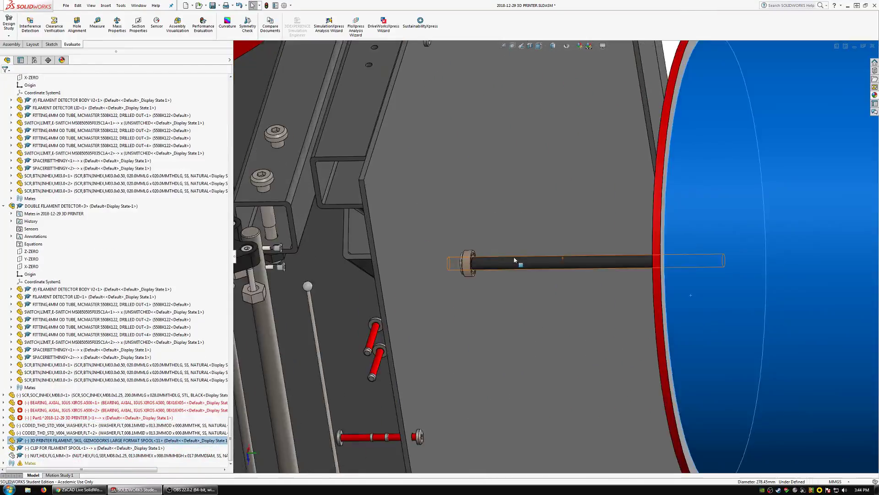
{"action": "scroll", "coordinate": [451, 279], "scroll_direction": "down", "scroll_amount": 2}
Mate the panel-side bearing's exposed annular face coincident with the bearing ledge inside the shaft's flange bore.
{"action": "left_click", "coordinate": [488, 305]}
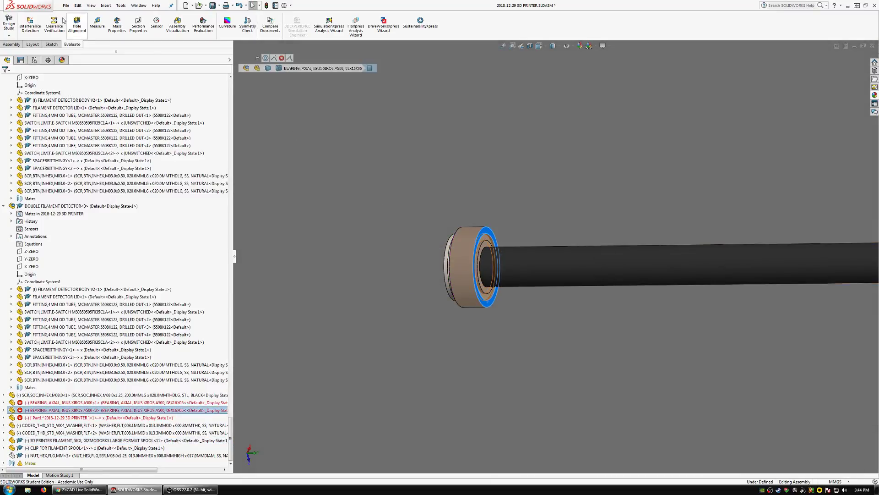
{"action": "left_click", "coordinate": [17, 43]}
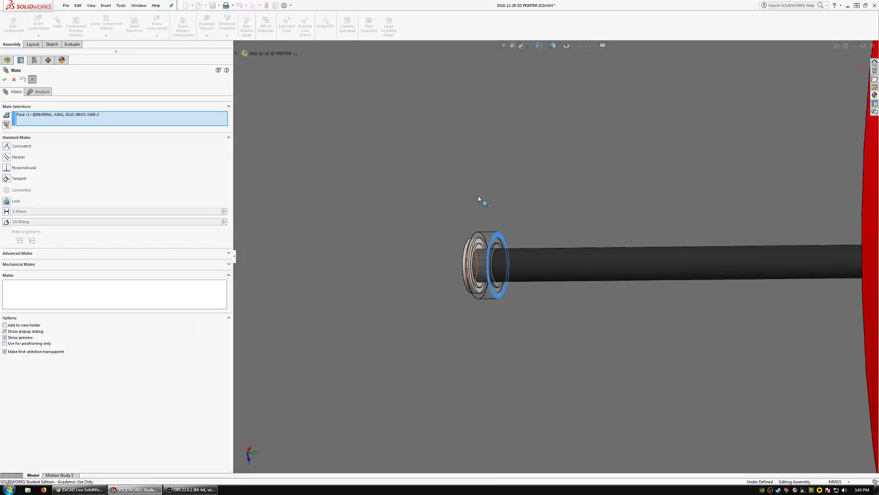
{"action": "scroll", "coordinate": [478, 196], "scroll_direction": "up", "scroll_amount": 10}
{"action": "scroll", "coordinate": [599, 257], "scroll_direction": "down", "scroll_amount": 10}
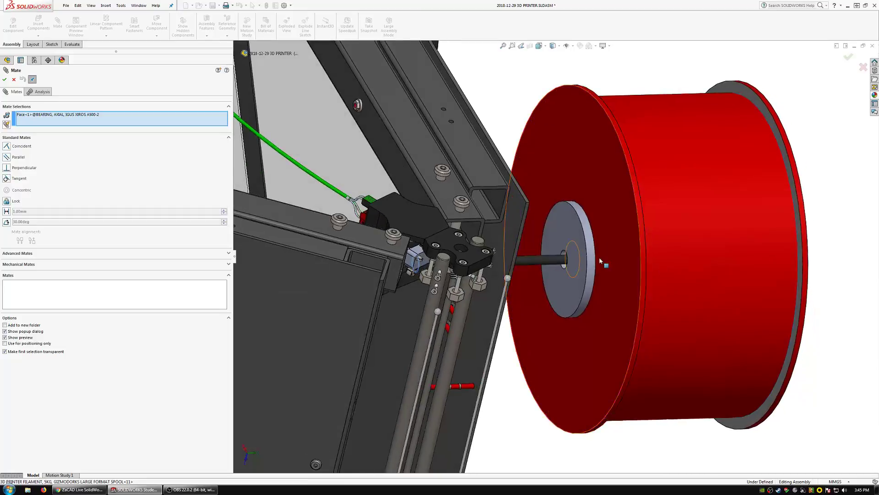
{"action": "scroll", "coordinate": [500, 281], "scroll_direction": "down", "scroll_amount": 5}
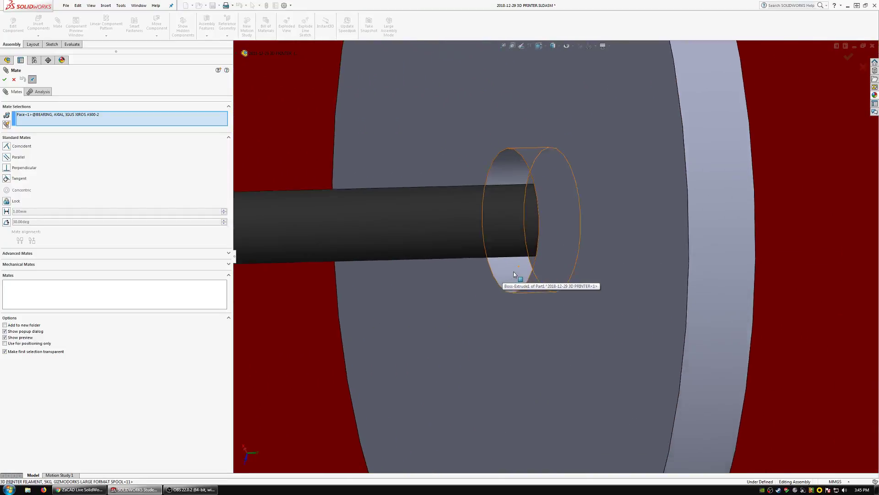
{"action": "left_click", "coordinate": [538, 260]}
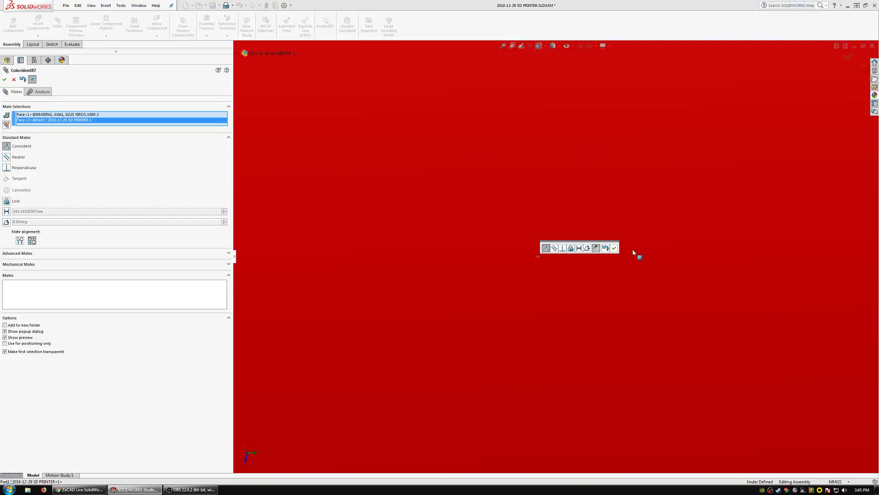
{"action": "left_click", "coordinate": [614, 248]}
{"action": "scroll", "coordinate": [591, 255], "scroll_direction": "up", "scroll_amount": 10}
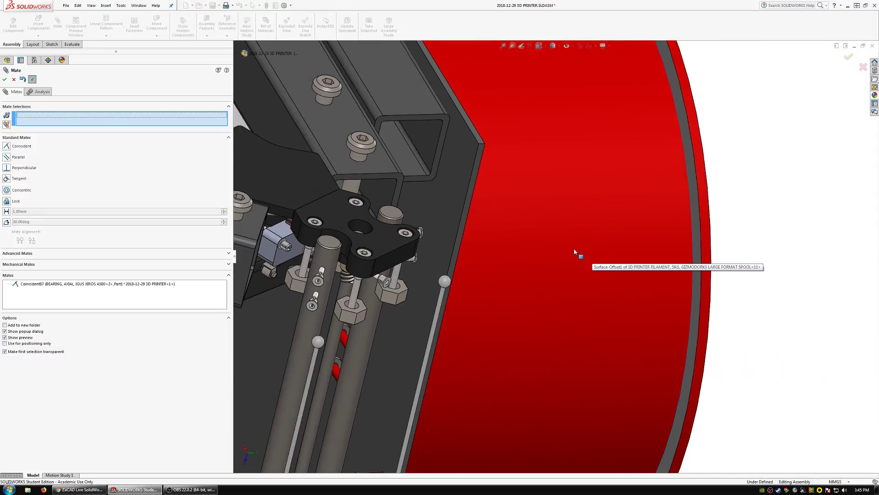
Mate the bearing ledge in the shaft's outer end coincident with the inner face of the bearing beside the screw head, and end mating.
{"action": "scroll", "coordinate": [657, 255], "scroll_direction": "down", "scroll_amount": 8}
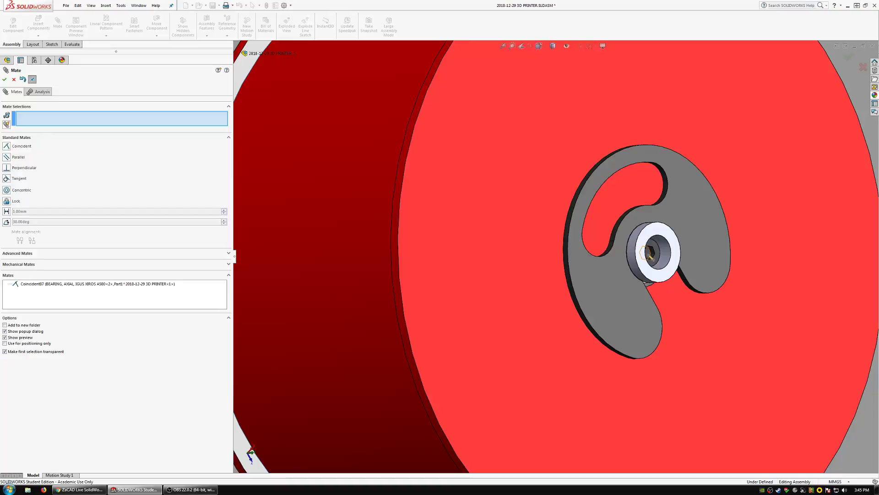
{"action": "left_click_drag", "start_coordinate": [651, 257], "coordinate": [801, 241]}
{"action": "scroll", "coordinate": [625, 257], "scroll_direction": "down", "scroll_amount": 3}
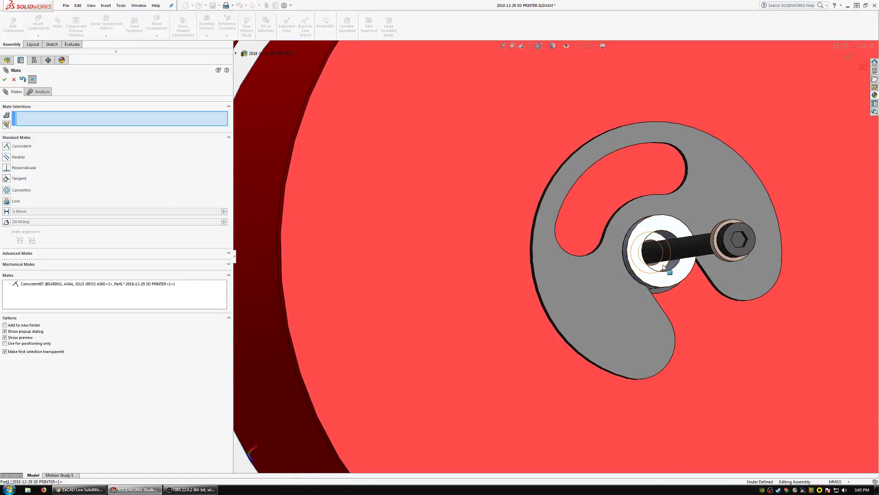
{"action": "left_click", "coordinate": [595, 256]}
{"action": "middle_click_drag", "start_coordinate": [596, 255], "coordinate": [720, 225]}
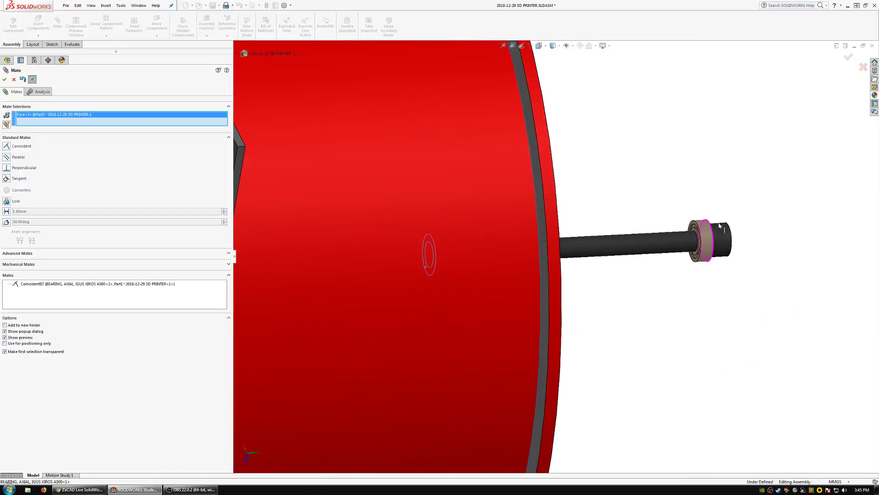
{"action": "left_click", "coordinate": [695, 225]}
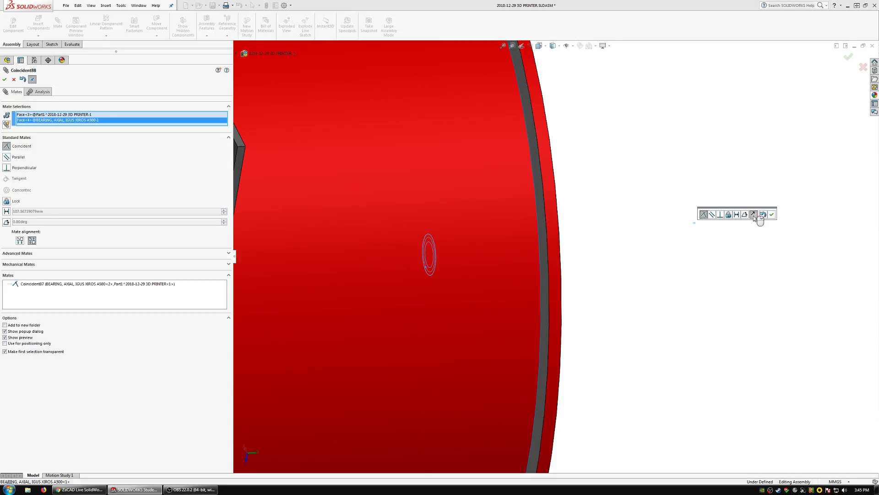
{"action": "left_click", "coordinate": [767, 212]}
{"action": "middle_click_drag", "start_coordinate": [767, 212], "coordinate": [531, 270]}
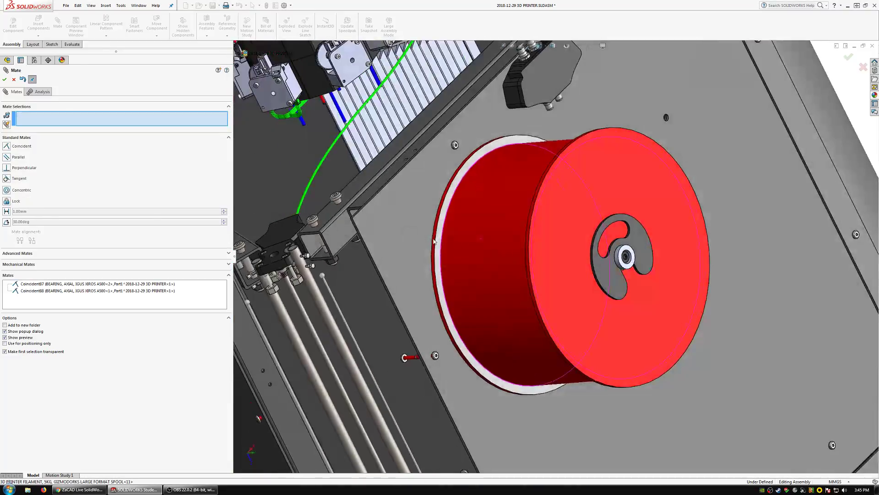
{"action": "key", "text": "Escape"}
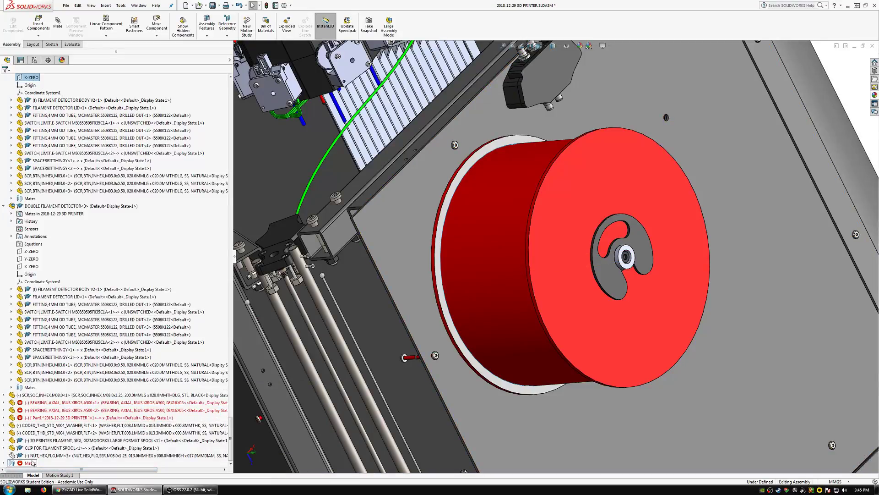
Delete the two failed bearing-to-shaft mates, Coincident74 and Coincident75, from the assembly's mates.
{"action": "left_click", "coordinate": [5, 463]}
{"action": "scroll", "coordinate": [53, 443], "scroll_direction": "down", "scroll_amount": 15}
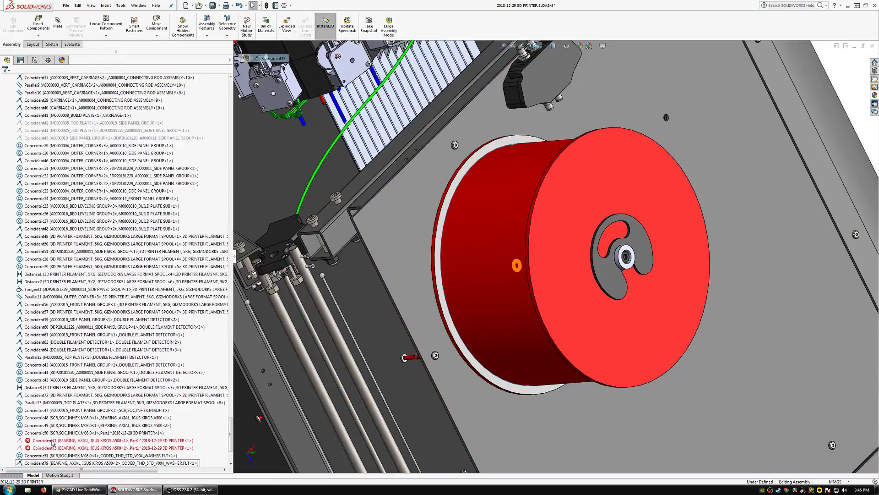
{"action": "left_click", "coordinate": [44, 342]}
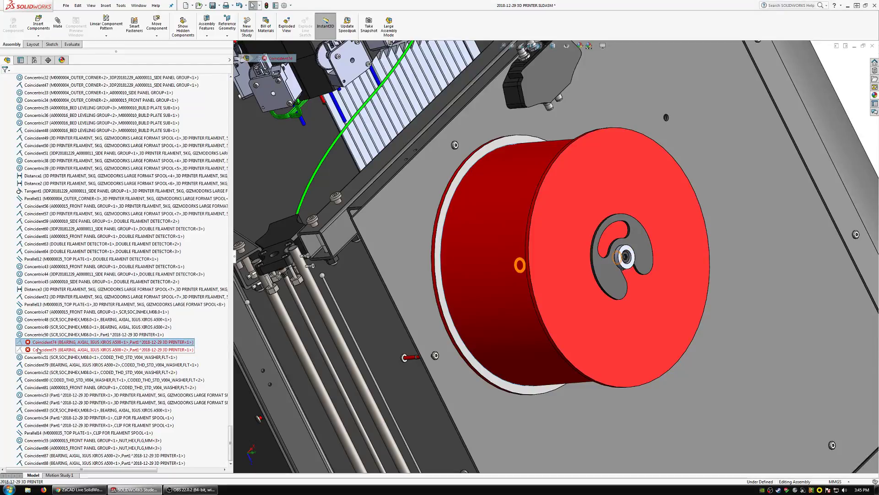
{"action": "left_click", "coordinate": [43, 350], "text": "shift"}
{"action": "key", "text": "Delete"}
{"action": "key", "text": "Return"}
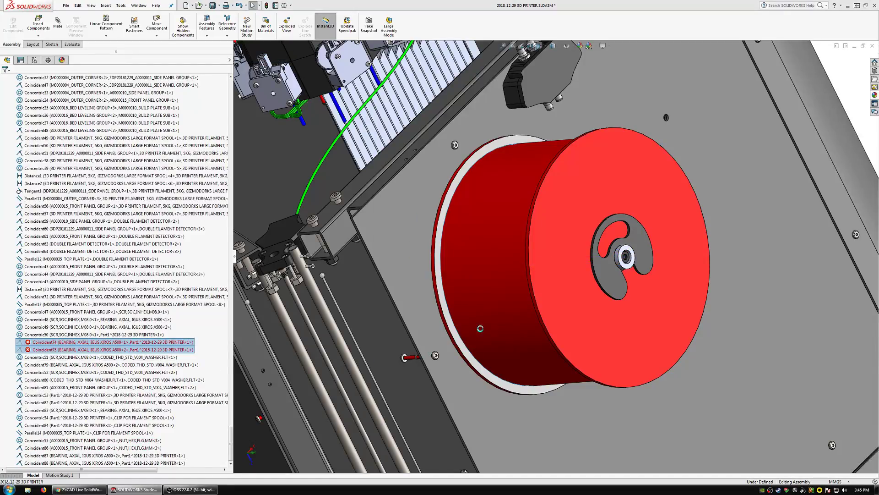
Show the hidden M8 flange nut on the spool screw and check its position inside the square frame tube.
{"action": "left_click", "coordinate": [672, 348]}
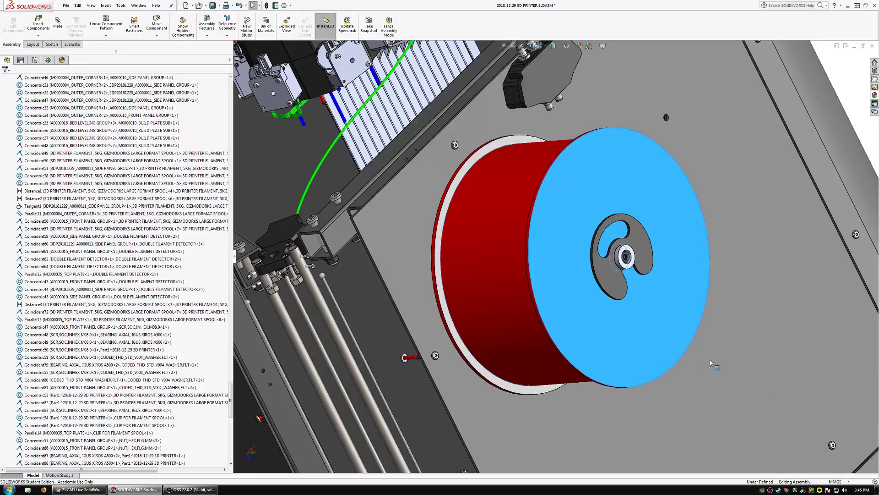
{"action": "left_click", "coordinate": [511, 312]}
{"action": "middle_click_drag", "start_coordinate": [490, 318], "coordinate": [544, 338]}
{"action": "scroll", "coordinate": [441, 266], "scroll_direction": "down", "scroll_amount": 3}
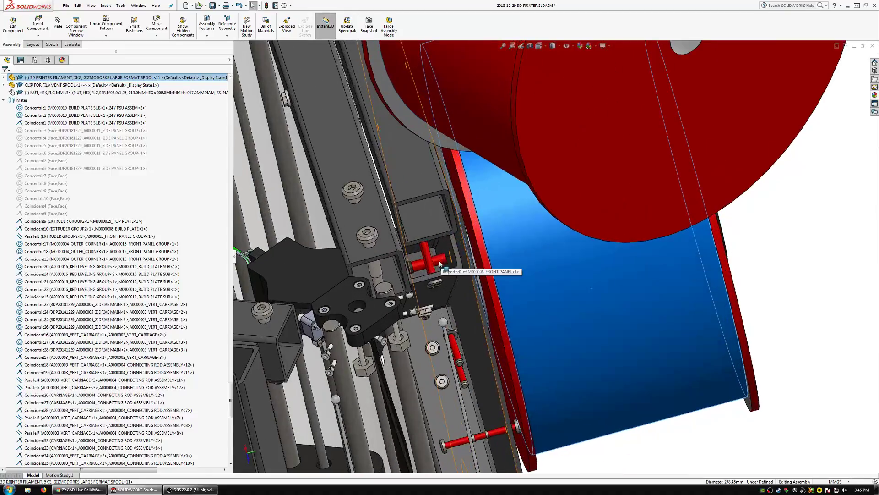
{"action": "scroll", "coordinate": [187, 232], "scroll_direction": "up", "scroll_amount": 6}
{"action": "left_click", "coordinate": [62, 229]}
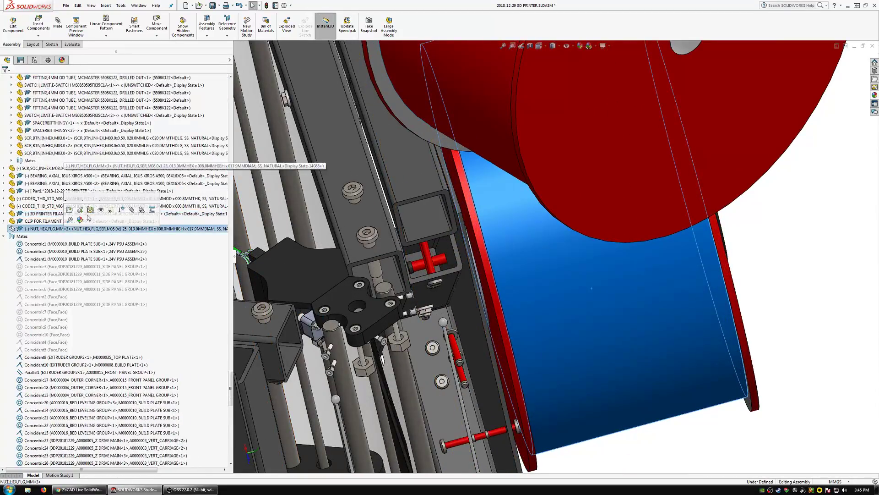
{"action": "scroll", "coordinate": [429, 252], "scroll_direction": "down", "scroll_amount": 3}
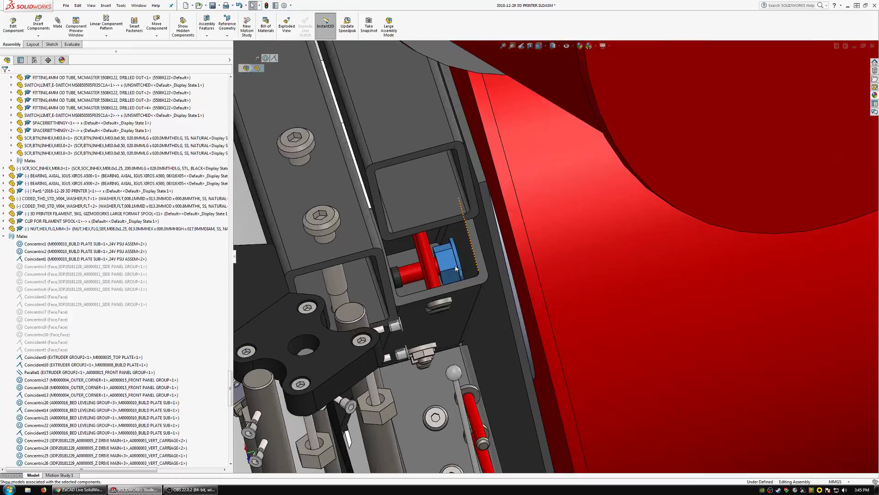
{"action": "left_click_drag", "start_coordinate": [448, 259], "coordinate": [391, 259]}
{"action": "left_click_drag", "start_coordinate": [468, 286], "coordinate": [470, 288]}
{"action": "scroll", "coordinate": [542, 292], "scroll_direction": "up", "scroll_amount": 4}
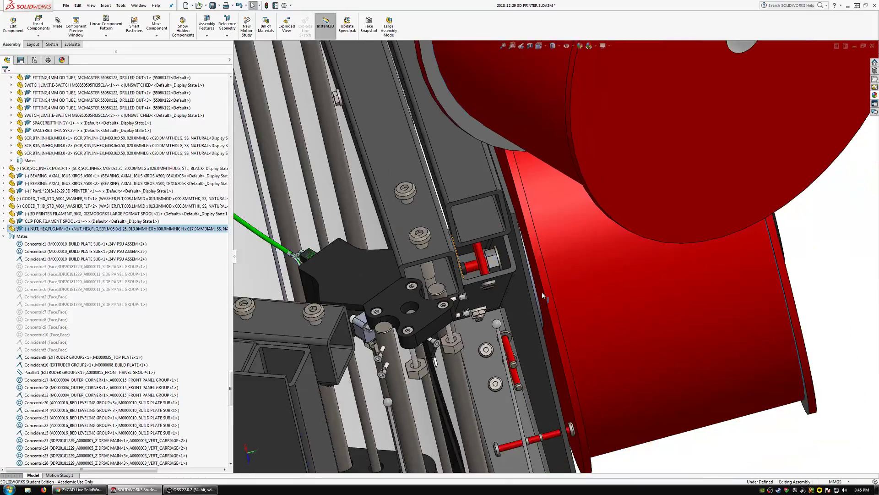
{"action": "mouse_move", "coordinate": [542, 292]}
{"action": "middle_mouse_down"}
{"action": "mouse_move", "coordinate": [481, 282]}
{"action": "mouse_move", "coordinate": [551, 284]}
{"action": "middle_mouse_up"}
Collapse the mates list and group the spool components, from the 200 mm M8 screw through the flange nut, in a new folder.
{"action": "left_click", "coordinate": [3, 235]}
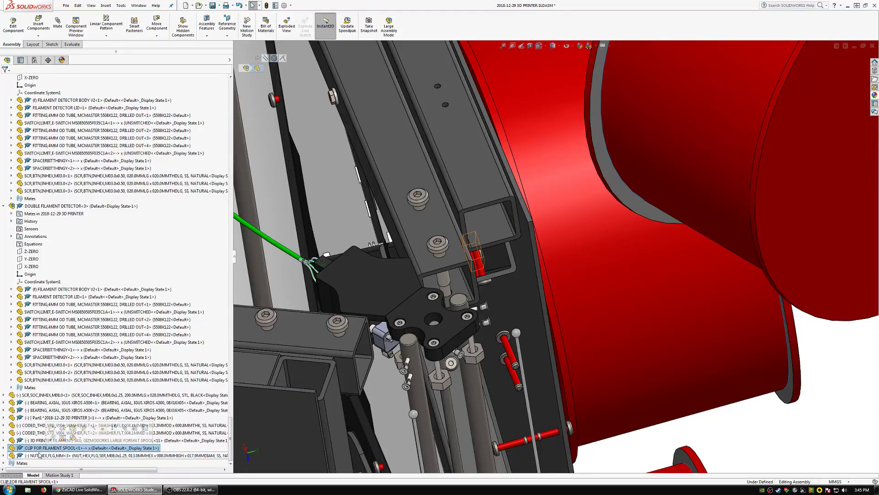
{"action": "left_click", "coordinate": [49, 440], "text": "shift"}
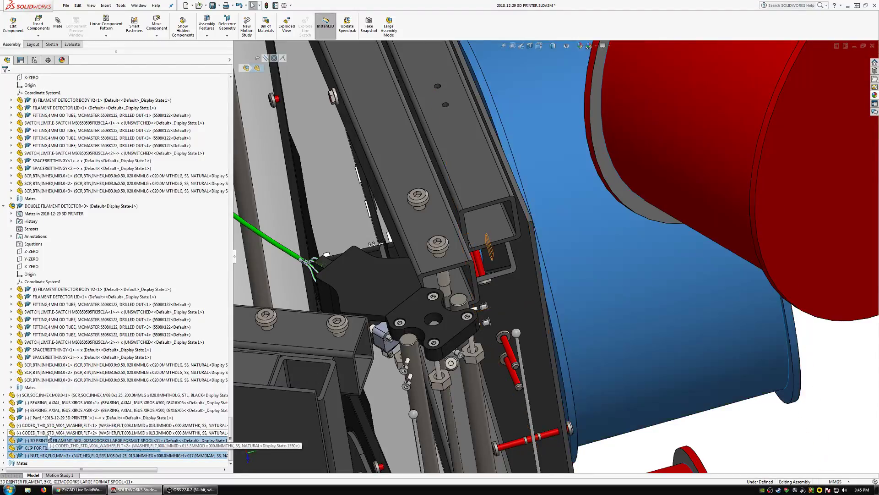
{"action": "left_click", "coordinate": [48, 424], "text": "shift"}
{"action": "left_click", "coordinate": [48, 418], "text": "shift"}
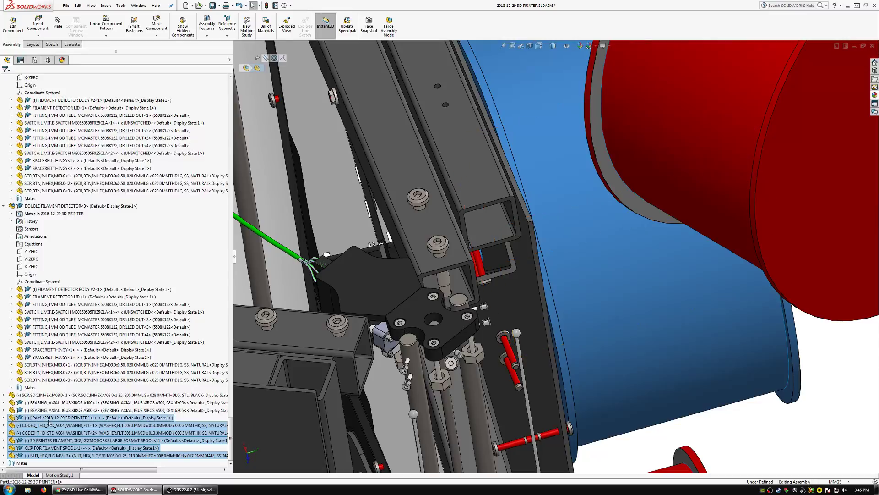
{"action": "scroll", "coordinate": [560, 256], "scroll_direction": "up", "scroll_amount": 3}
{"action": "mouse_move", "coordinate": [588, 328]}
{"action": "middle_mouse_down"}
{"action": "mouse_move", "coordinate": [541, 335]}
{"action": "mouse_move", "coordinate": [585, 323]}
{"action": "middle_mouse_up"}
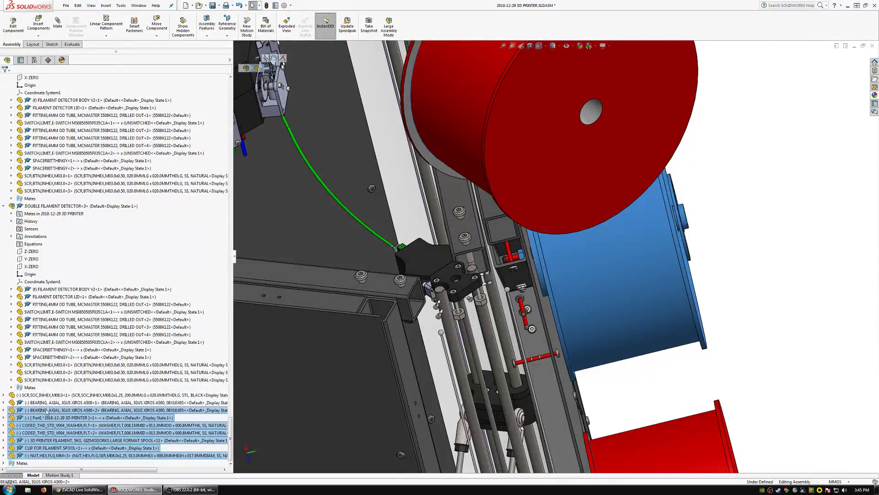
{"action": "left_click", "coordinate": [40, 396], "text": "shift"}
{"action": "right_click", "coordinate": [41, 397]}
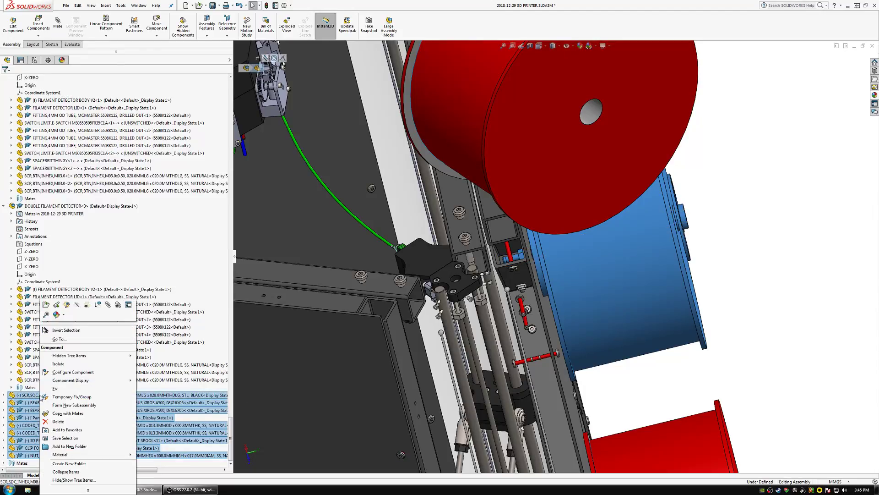
{"action": "left_click", "coordinate": [69, 446]}
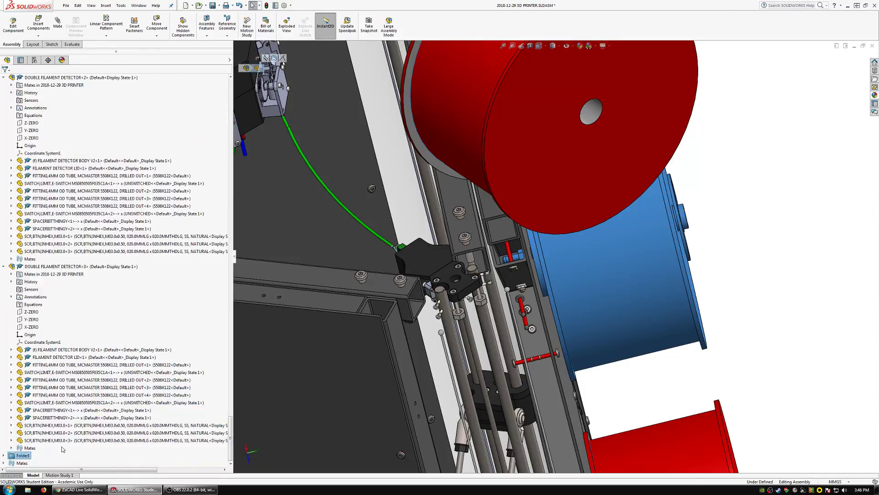
{"action": "left_click", "coordinate": [4, 456]}
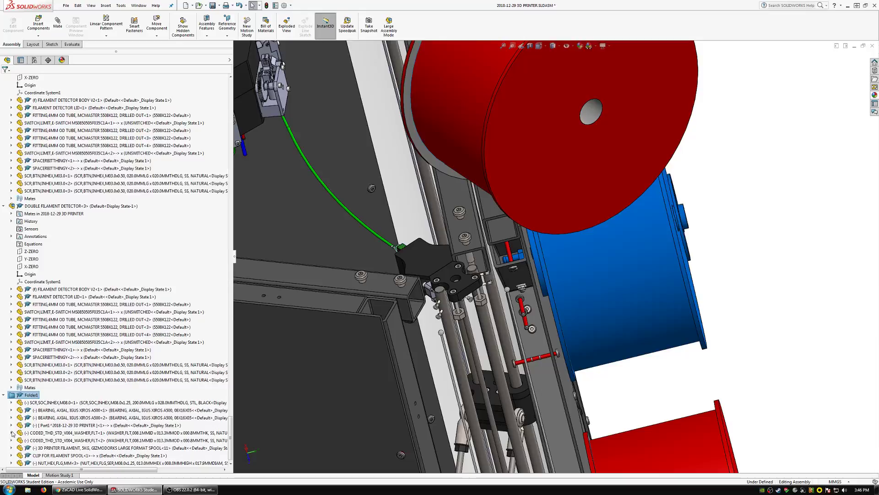
Hide all components in the new folder to check the printer without them, and show them again.
{"action": "right_click", "coordinate": [22, 396]}
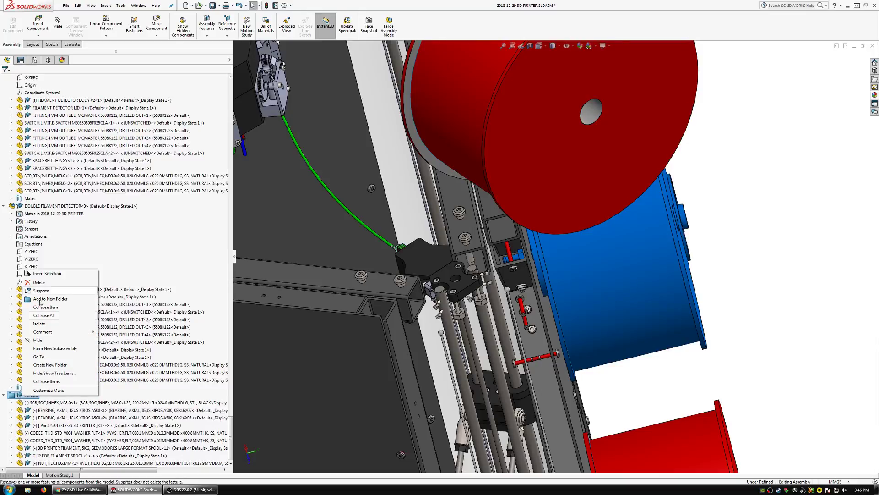
{"action": "left_click", "coordinate": [40, 340]}
{"action": "middle_click_drag", "start_coordinate": [541, 317], "coordinate": [482, 339]}
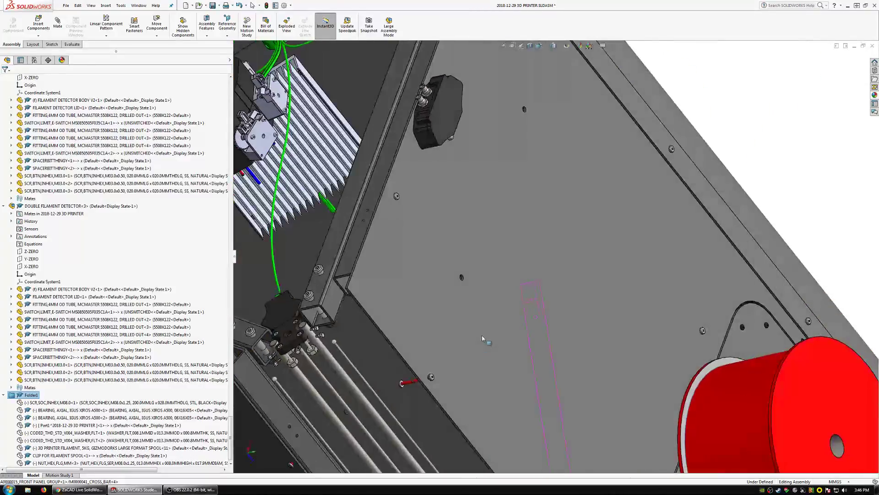
{"action": "scroll", "coordinate": [476, 342], "scroll_direction": "up", "scroll_amount": 10}
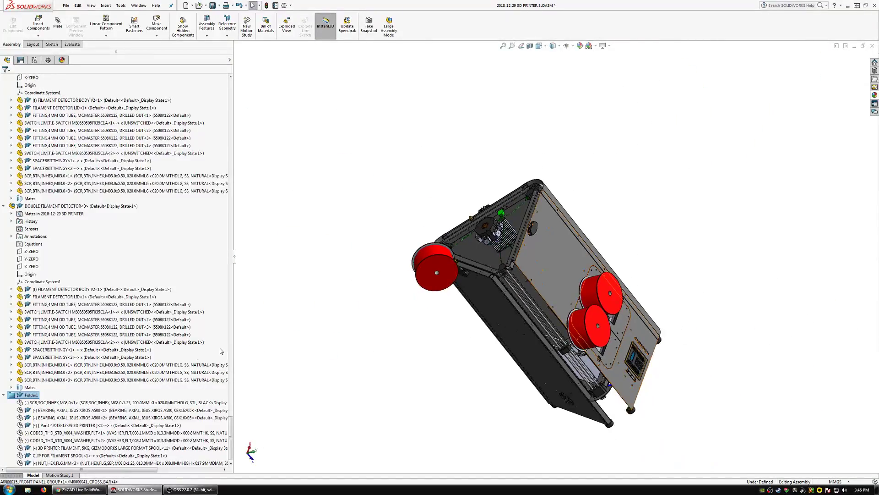
{"action": "right_click", "coordinate": [29, 394]}
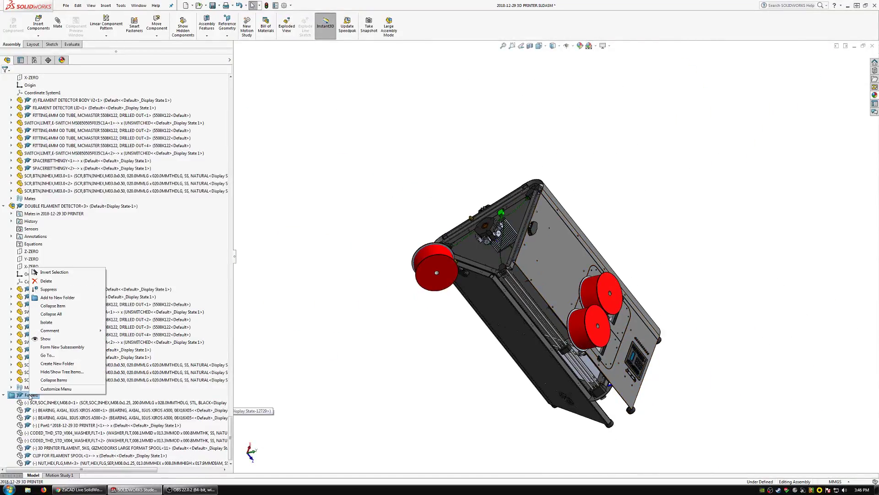
{"action": "left_click", "coordinate": [46, 338]}
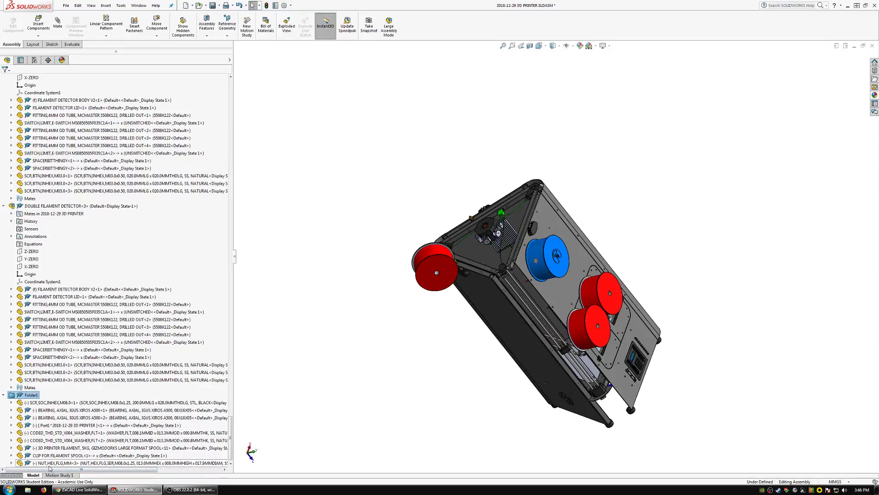
Open the spool shaft, Part1 in the new folder, as its own part and assign it the ABS_BLK material.
{"action": "left_click", "coordinate": [53, 448]}
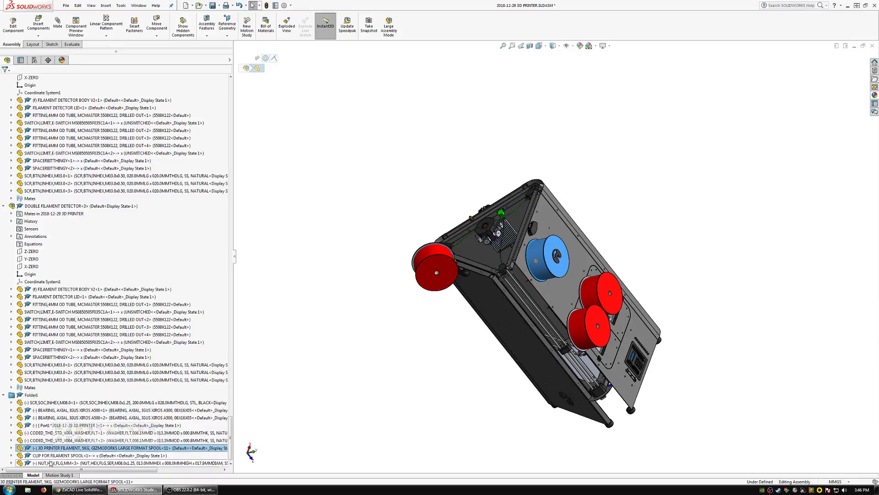
{"action": "left_click", "coordinate": [47, 425]}
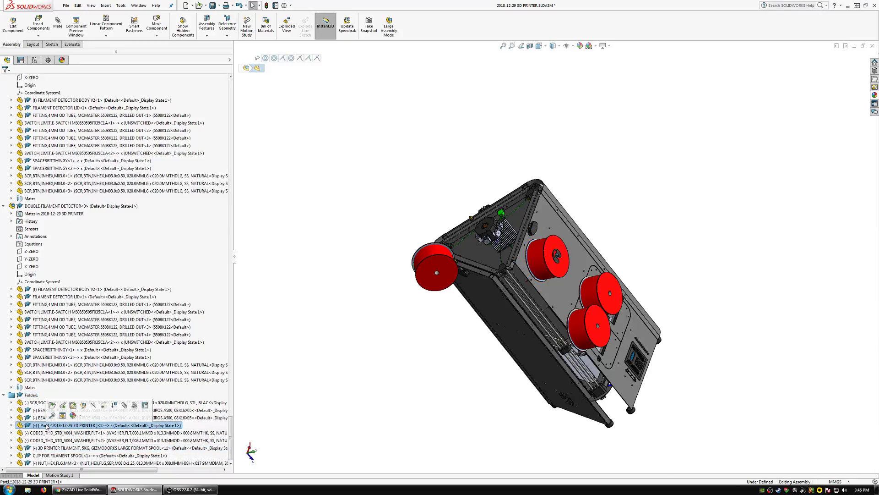
{"action": "left_click", "coordinate": [51, 406]}
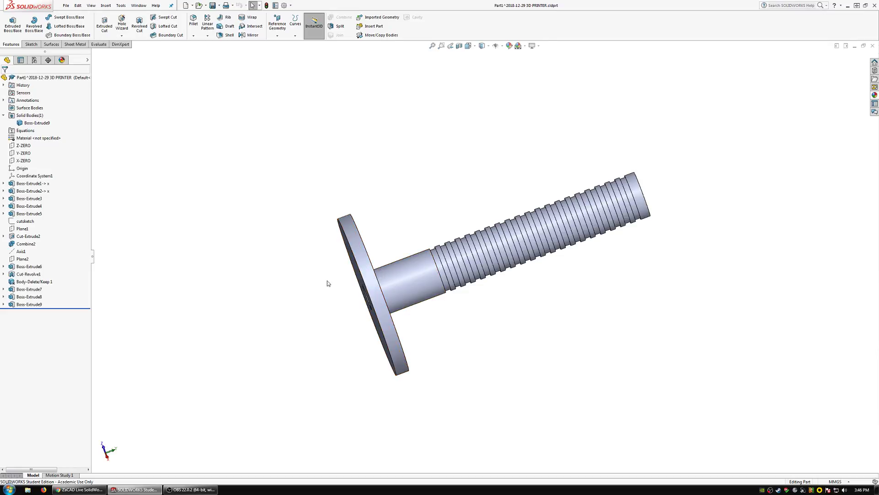
{"action": "right_click", "coordinate": [28, 79]}
{"action": "left_click", "coordinate": [50, 156]}
{"action": "left_click", "coordinate": [465, 291]}
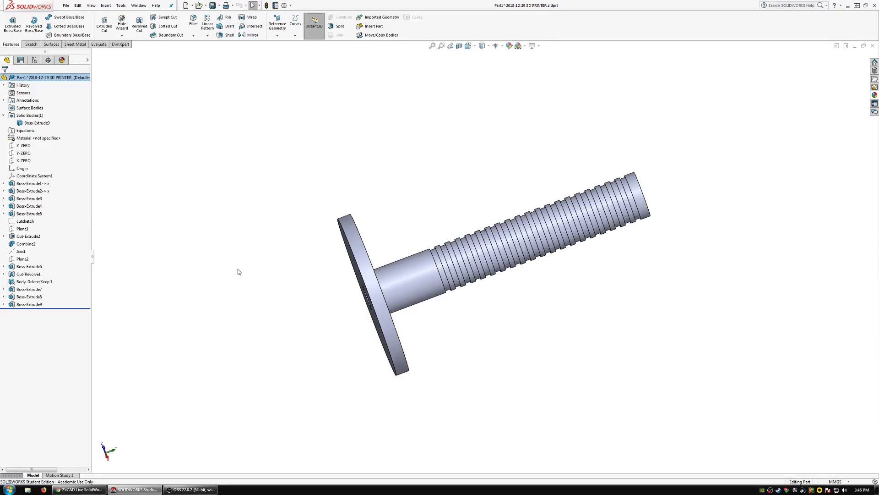
{"action": "right_click", "coordinate": [33, 139]}
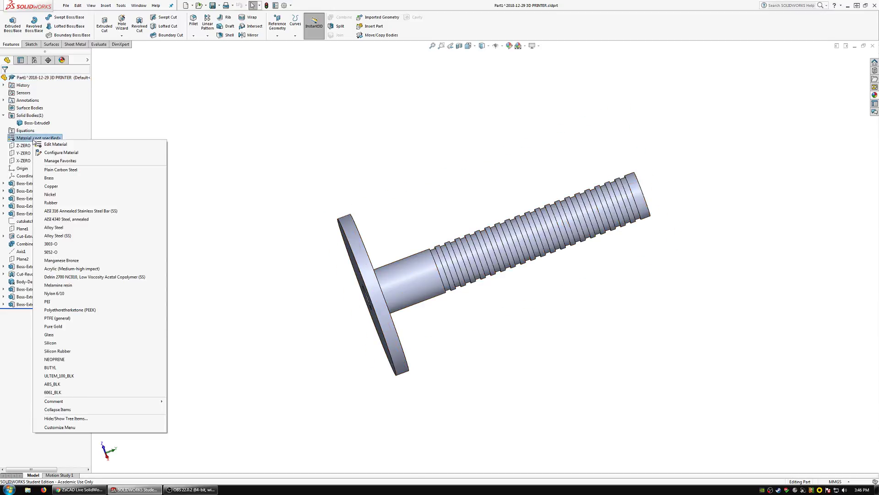
{"action": "left_click", "coordinate": [53, 384]}
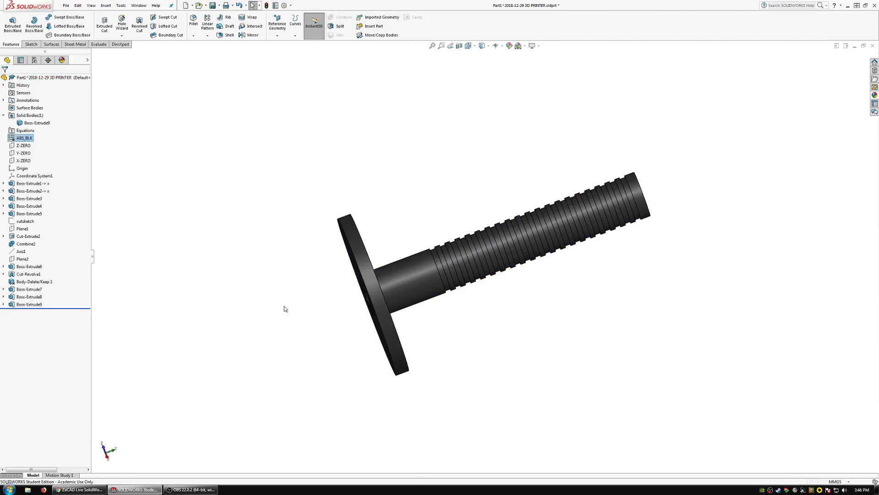
Save the shaft part as FILAMENT SPOOL SHAFT in the 2019-01-26 3D PRINTER folder and return to the printer assembly.
{"action": "left_click", "coordinate": [66, 6]}
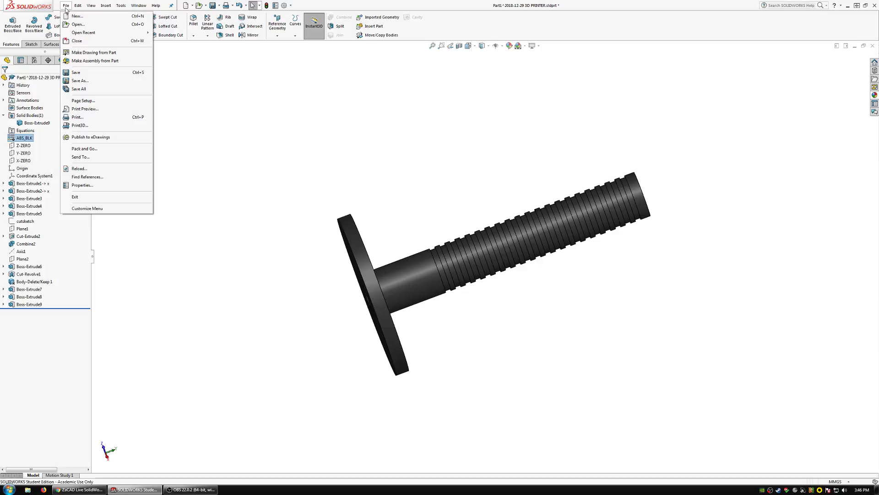
{"action": "left_click", "coordinate": [84, 82]}
{"action": "left_click", "coordinate": [257, 147]}
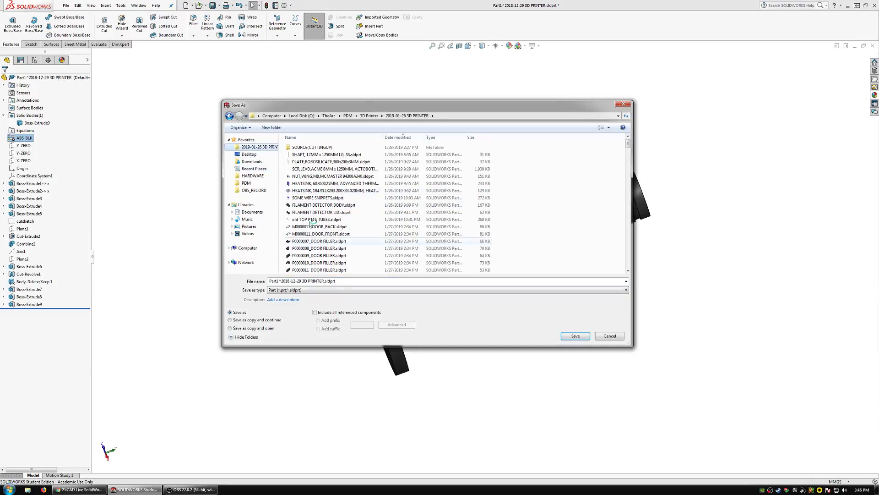
{"action": "type", "text": "FIL"}
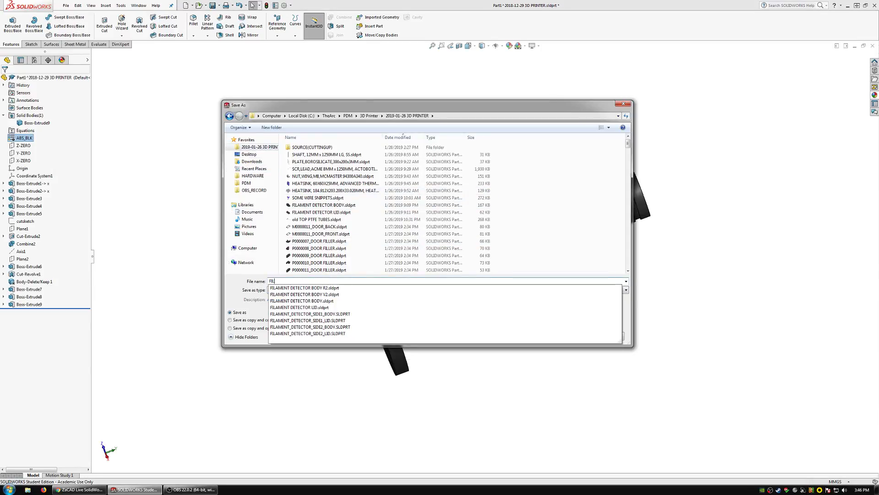
{"action": "type", "text": "AMENT SP"}
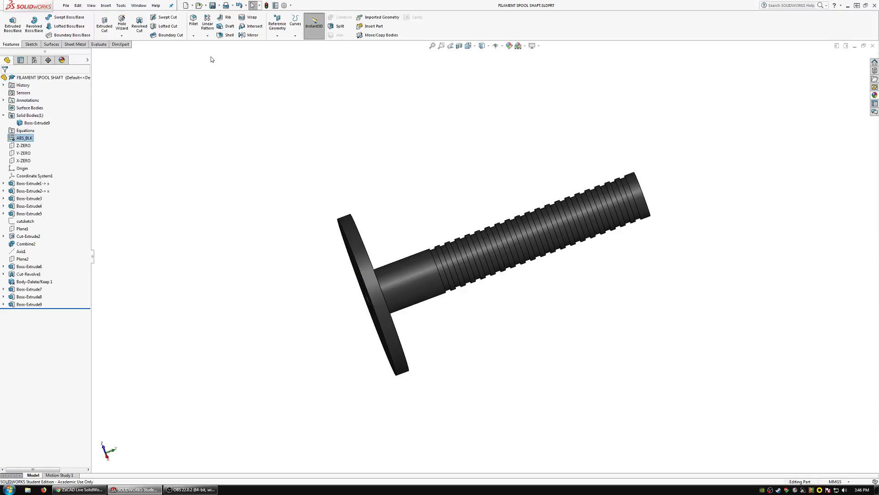
{"action": "left_click", "coordinate": [139, 7]}
{"action": "left_click", "coordinate": [160, 89]}
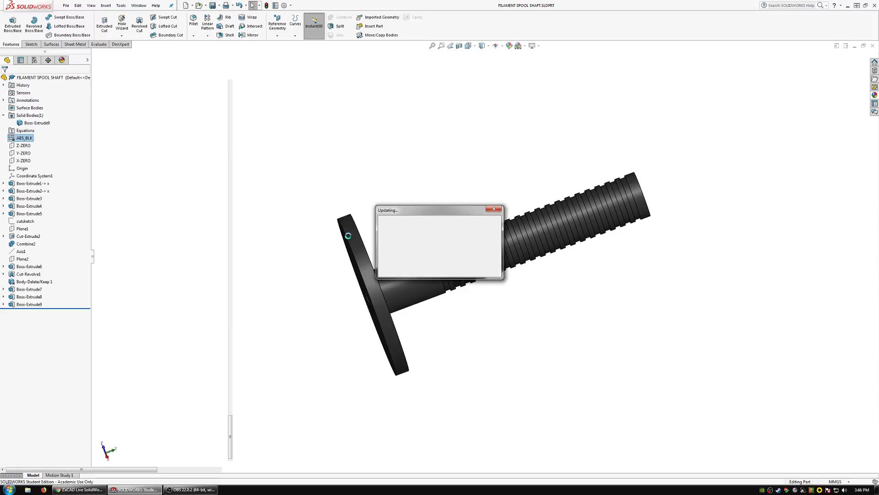
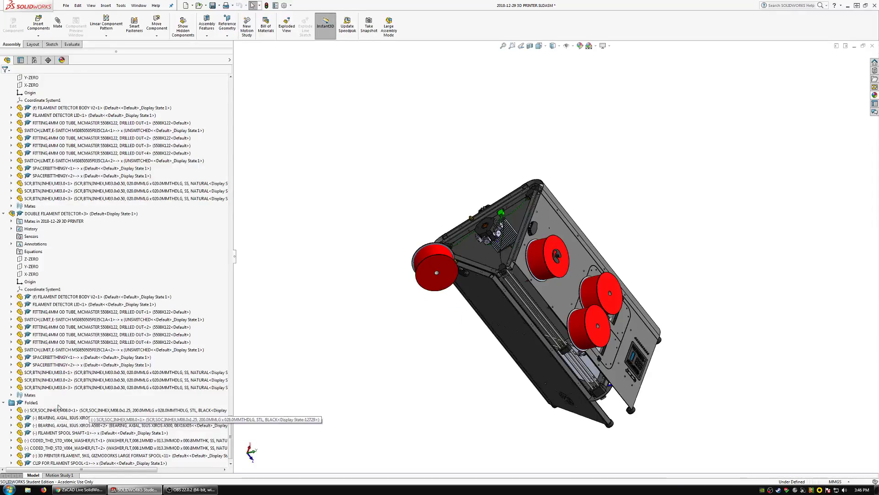
Form a new subassembly from the spool components in Folder1, from the M8 screw through the flange nut, and open it.
{"action": "left_click", "coordinate": [57, 412]}
{"action": "scroll", "coordinate": [62, 415], "scroll_direction": "down", "scroll_amount": 1}
{"action": "left_click", "coordinate": [33, 449], "text": "shift"}
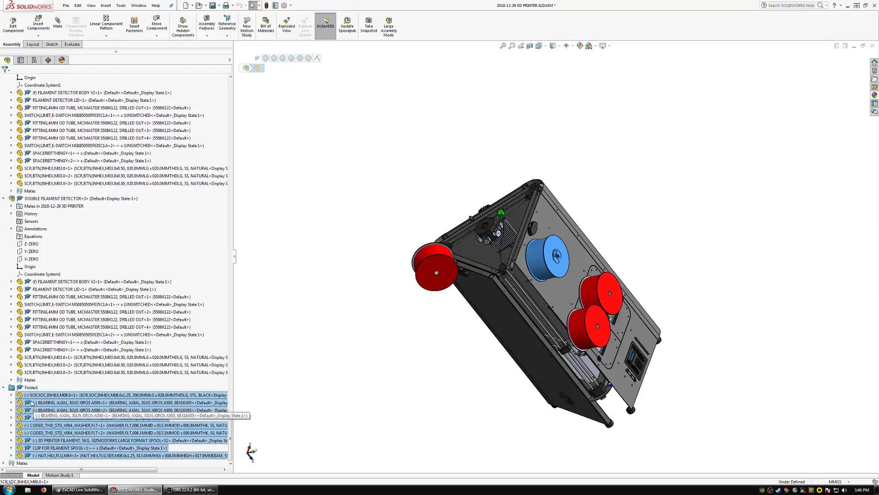
{"action": "right_click", "coordinate": [29, 399]}
{"action": "left_click", "coordinate": [63, 412]}
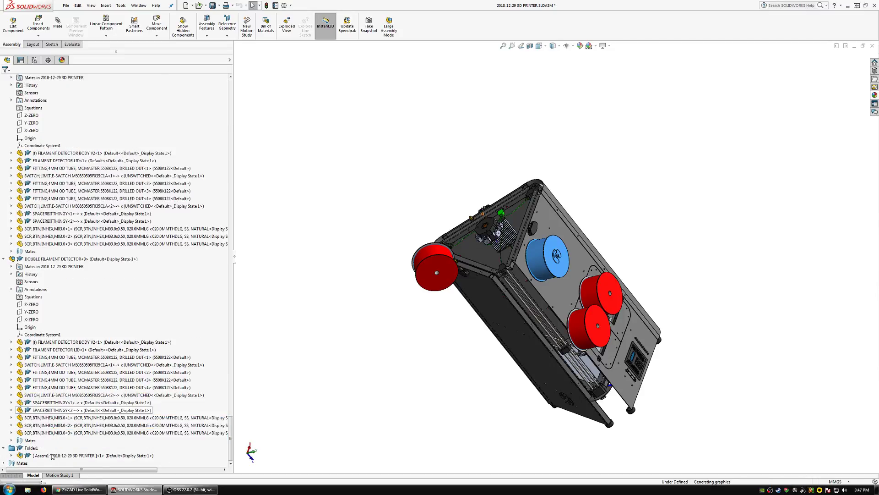
{"action": "left_click", "coordinate": [39, 456]}
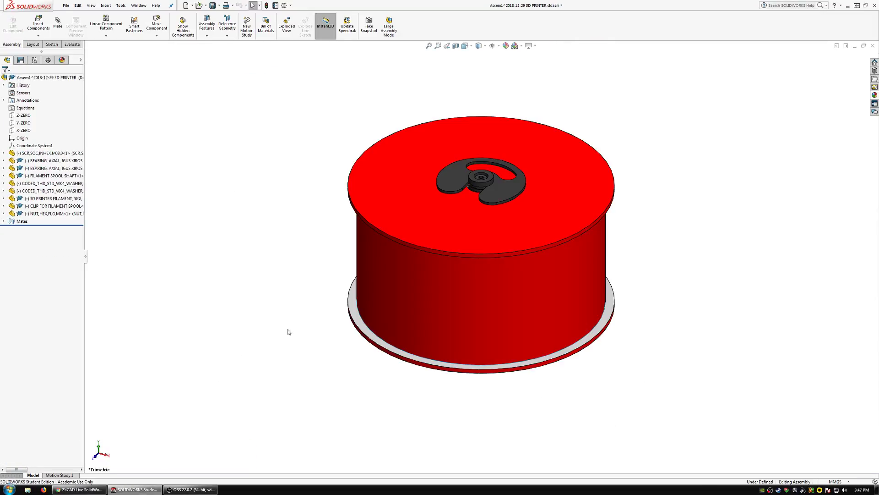
Fix the 3D printer filament spool in place in the new subassembly.
{"action": "middle_click_drag", "start_coordinate": [288, 329], "coordinate": [461, 261]}
{"action": "right_click", "coordinate": [463, 253]}
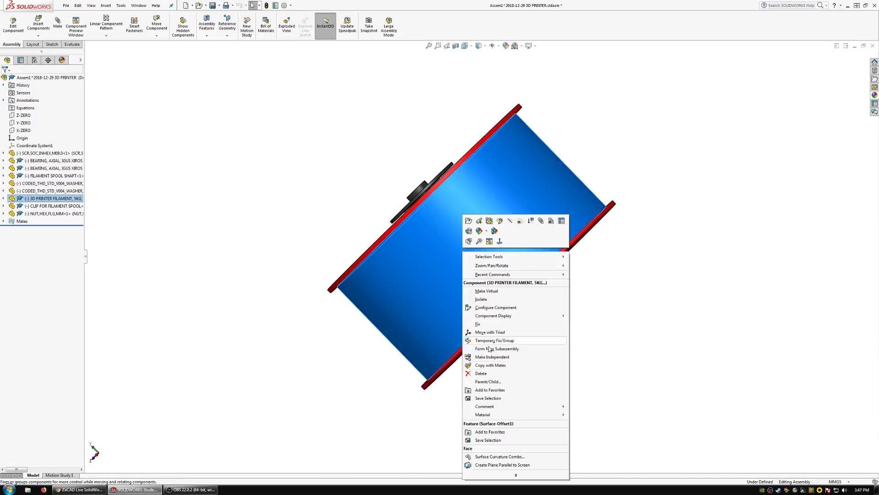
{"action": "left_click", "coordinate": [486, 324]}
{"action": "middle_click_drag", "start_coordinate": [440, 252], "coordinate": [504, 266]}
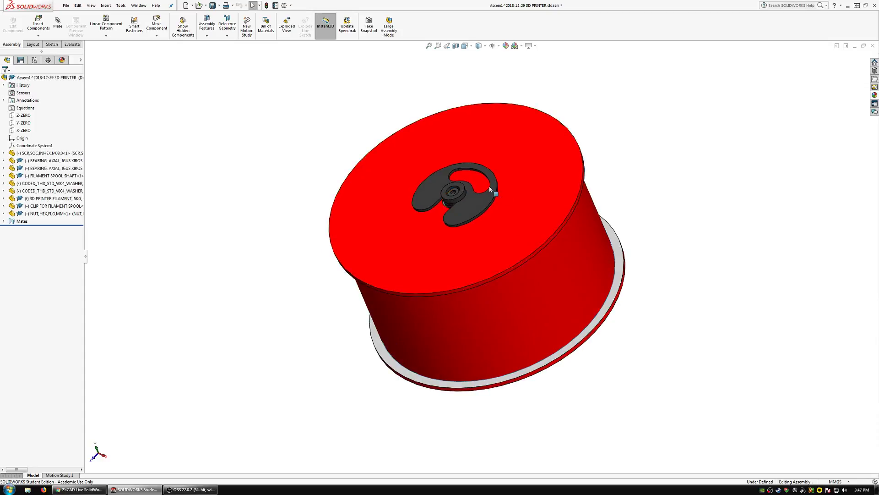
Add a parallel mate between the filament spool shaft's X-ZERO plane and a flat of the M8 screw's hex socket.
{"action": "scroll", "coordinate": [453, 242], "scroll_direction": "down", "scroll_amount": 5}
{"action": "left_click_drag", "start_coordinate": [453, 244], "coordinate": [458, 215]}
{"action": "scroll", "coordinate": [457, 215], "scroll_direction": "up", "scroll_amount": 2}
{"action": "scroll", "coordinate": [455, 244], "scroll_direction": "down", "scroll_amount": 1}
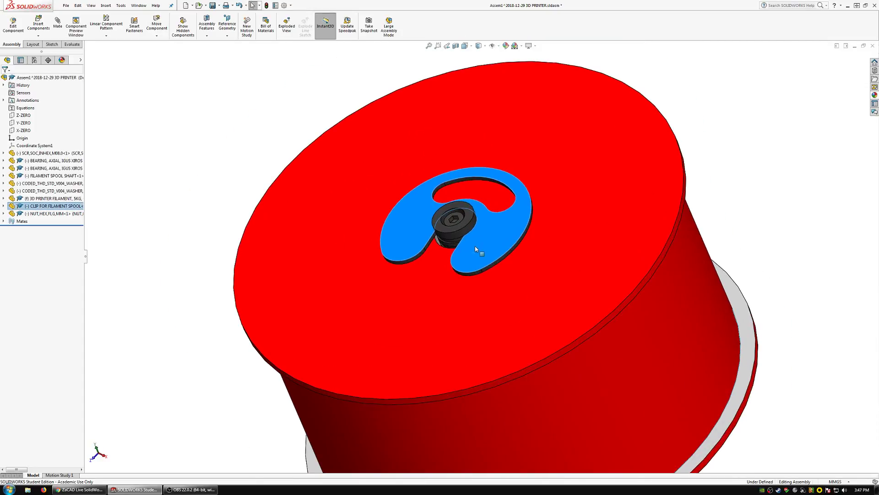
{"action": "left_click", "coordinate": [449, 228]}
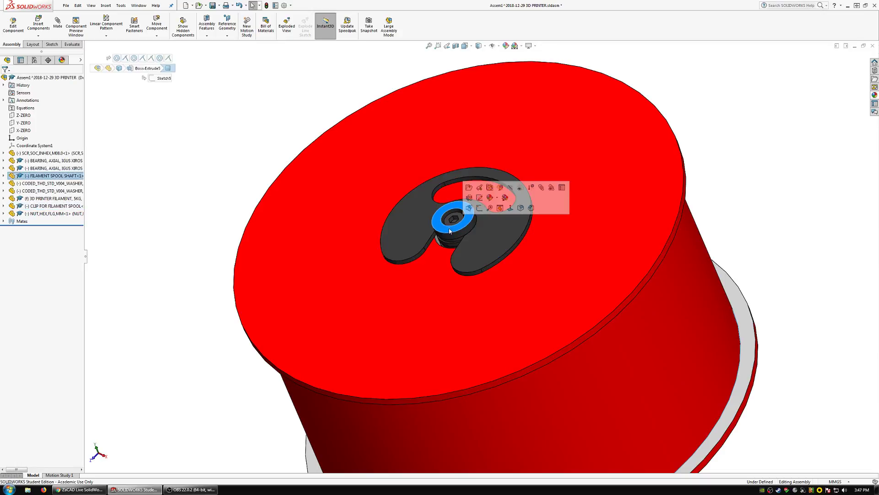
{"action": "left_click", "coordinate": [35, 177]}
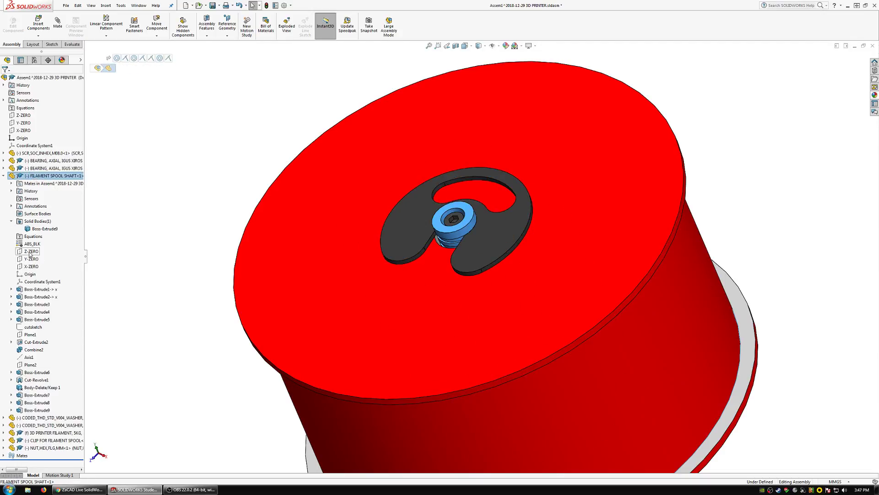
{"action": "left_click", "coordinate": [29, 266]}
{"action": "left_click", "coordinate": [58, 26]}
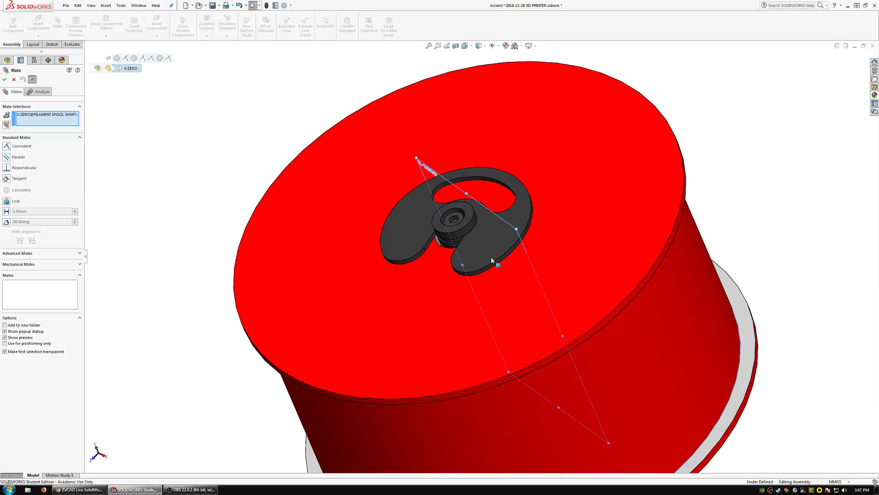
{"action": "scroll", "coordinate": [491, 257], "scroll_direction": "up", "scroll_amount": 5}
{"action": "left_click", "coordinate": [441, 242]}
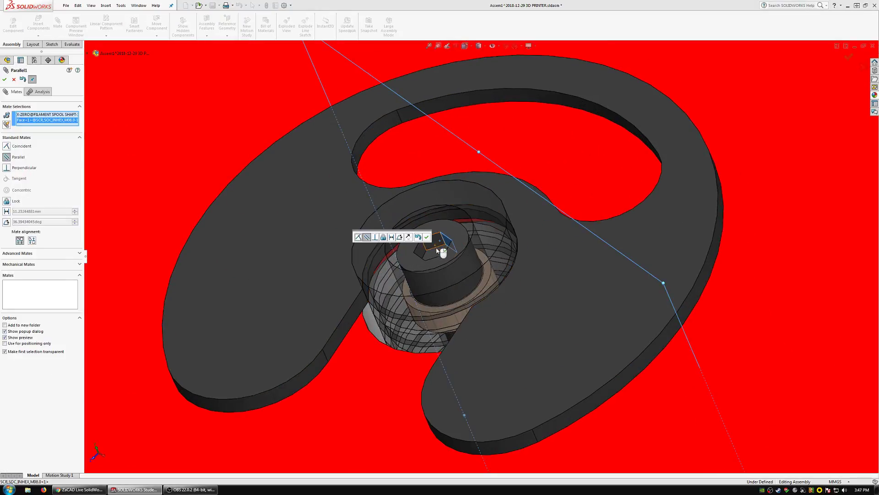
{"action": "left_click", "coordinate": [428, 237]}
{"action": "scroll", "coordinate": [440, 257], "scroll_direction": "down", "scroll_amount": 4}
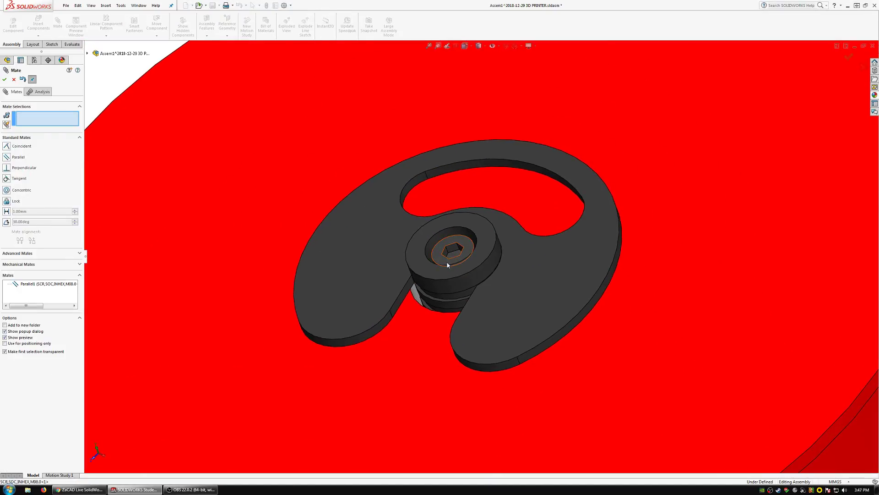
{"action": "key", "text": "Escape"}
{"action": "left_click", "coordinate": [415, 259]}
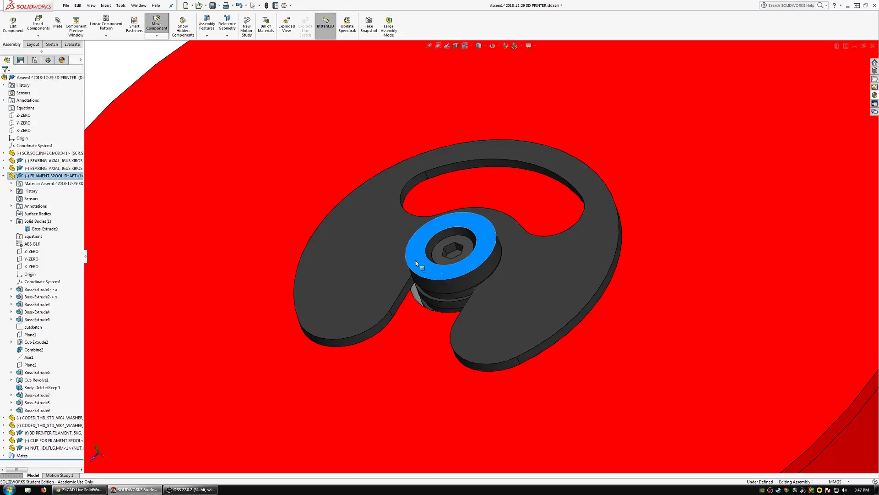
Float the fixed filament spool.
{"action": "scroll", "coordinate": [430, 273], "scroll_direction": "up", "scroll_amount": 5}
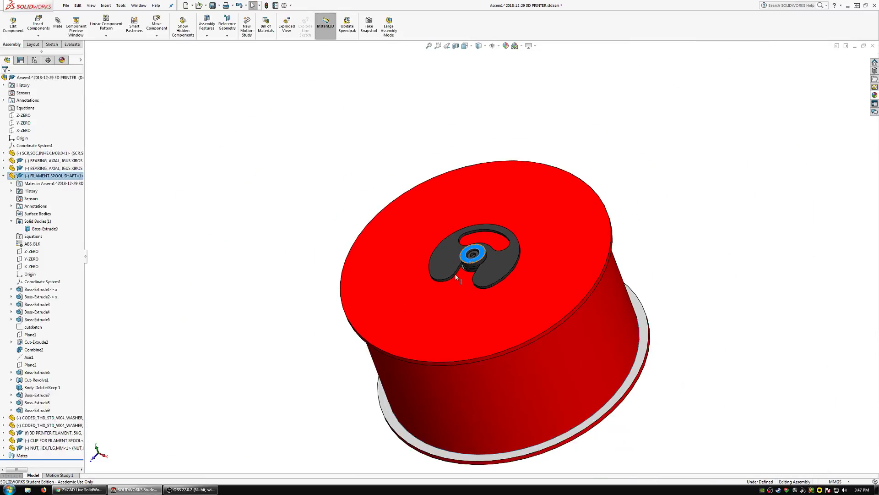
{"action": "left_click", "coordinate": [24, 131]}
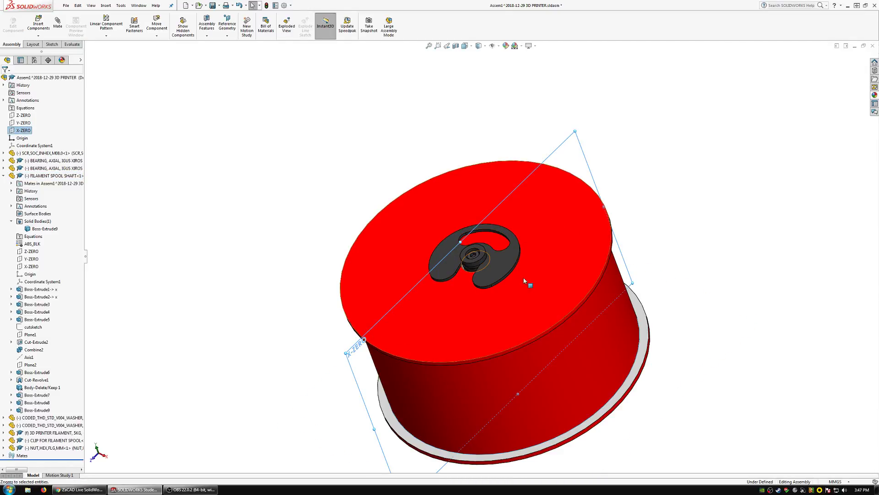
{"action": "right_click", "coordinate": [556, 274]}
{"action": "left_click", "coordinate": [572, 348]}
{"action": "left_click_drag", "start_coordinate": [491, 191], "coordinate": [488, 307]}
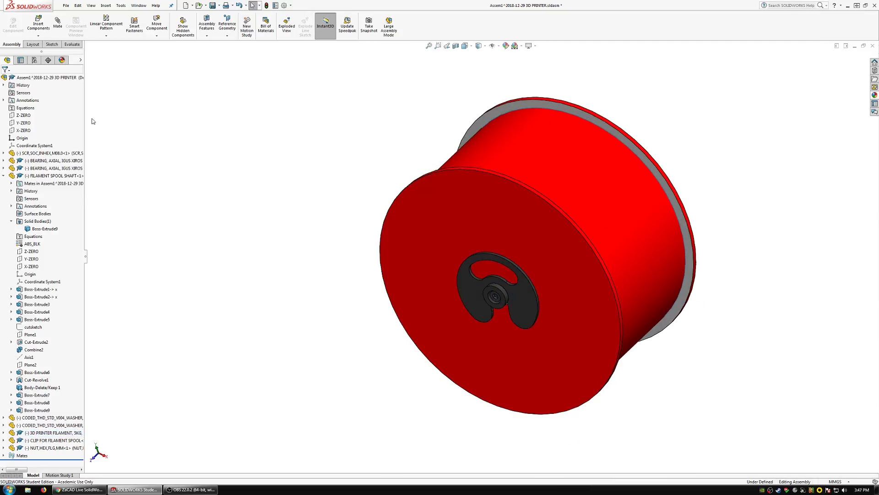
Add a parallel mate between the subassembly's Z-ZERO plane and a flat of the M8 screw's hex socket.
{"action": "left_click", "coordinate": [25, 123]}
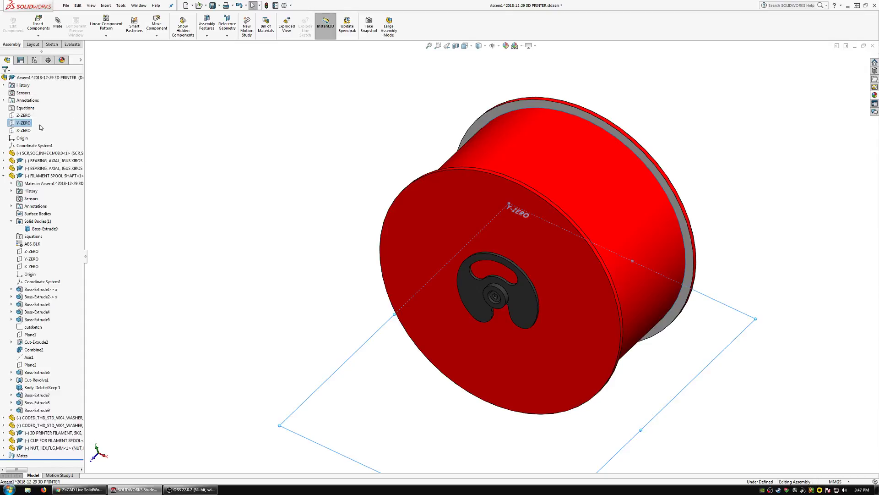
{"action": "left_click", "coordinate": [25, 117]}
{"action": "scroll", "coordinate": [495, 295], "scroll_direction": "down", "scroll_amount": 8}
{"action": "left_click", "coordinate": [479, 267], "text": "ctrl"}
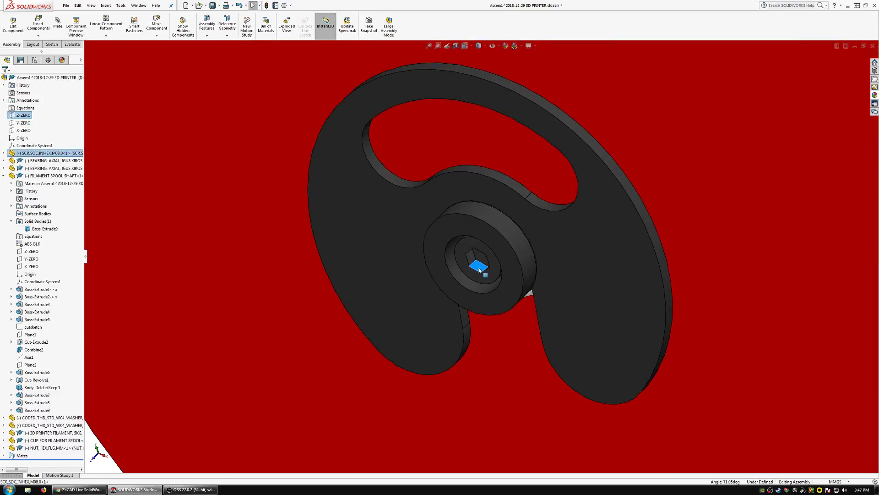
{"action": "left_click", "coordinate": [57, 31]}
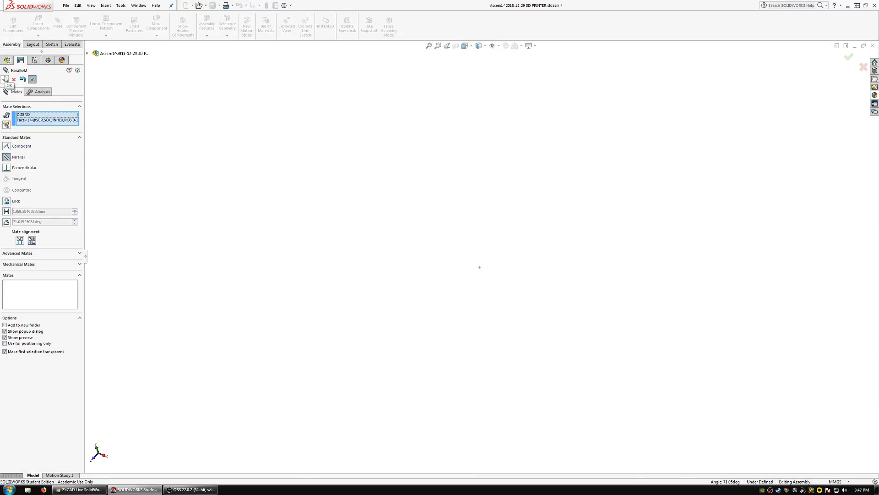
{"action": "left_click", "coordinate": [5, 79]}
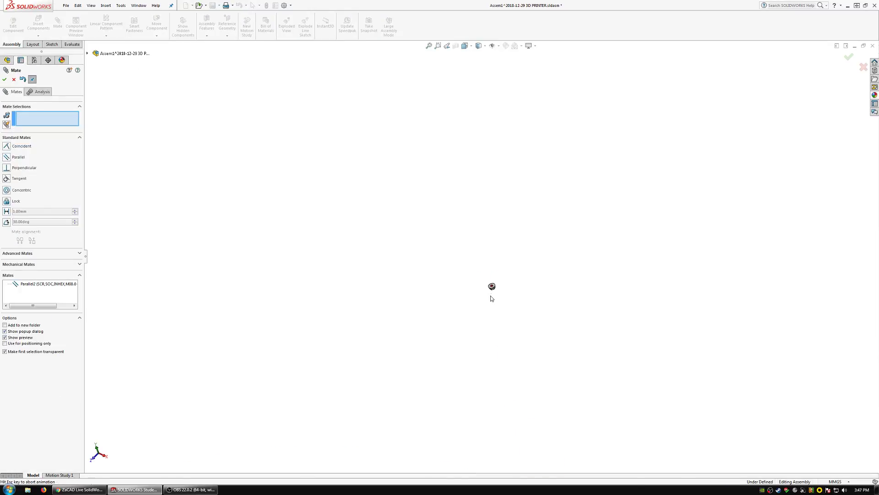
Add a concentric mate between the flange nut's bore and the M8 screw's threaded shank.
{"action": "key", "text": "f"}
{"action": "scroll", "coordinate": [474, 326], "scroll_direction": "up", "scroll_amount": 5}
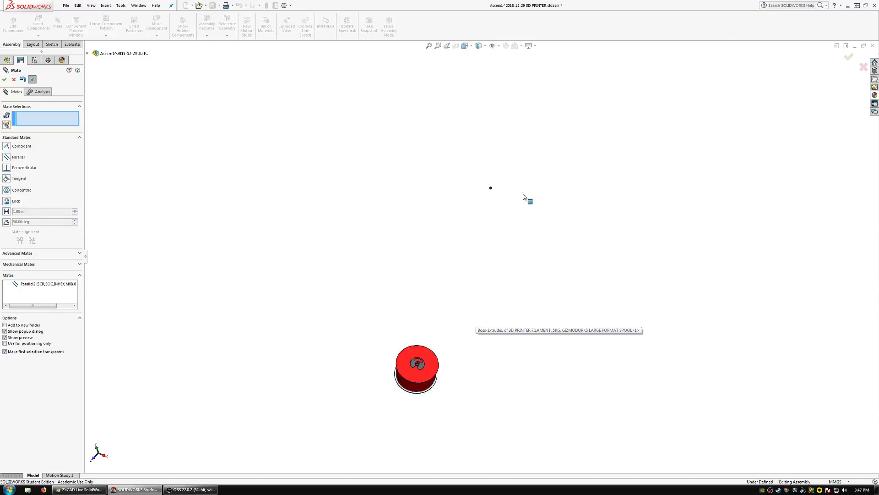
{"action": "left_click", "coordinate": [536, 230]}
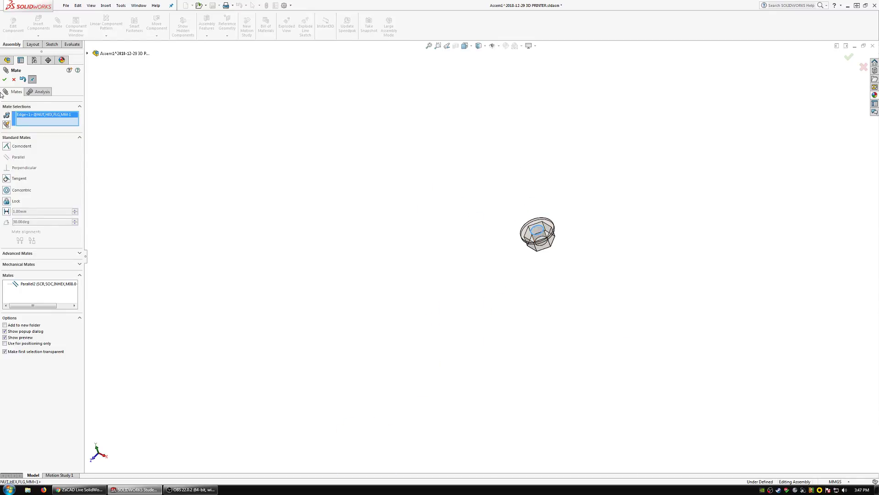
{"action": "key", "text": "Delete"}
{"action": "left_click", "coordinate": [535, 235]}
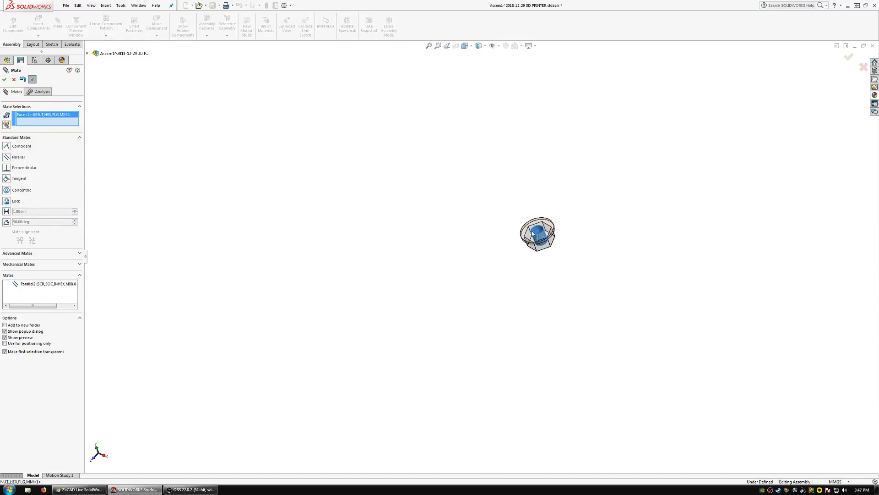
{"action": "scroll", "coordinate": [484, 352], "scroll_direction": "up", "scroll_amount": 6}
{"action": "scroll", "coordinate": [432, 364], "scroll_direction": "down", "scroll_amount": 9}
{"action": "middle_click_drag", "start_coordinate": [435, 361], "coordinate": [504, 346]}
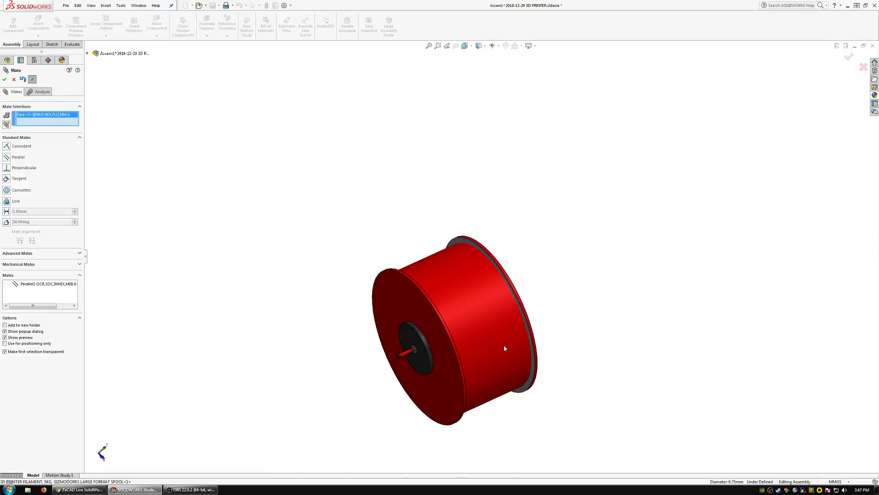
{"action": "left_click", "coordinate": [405, 354]}
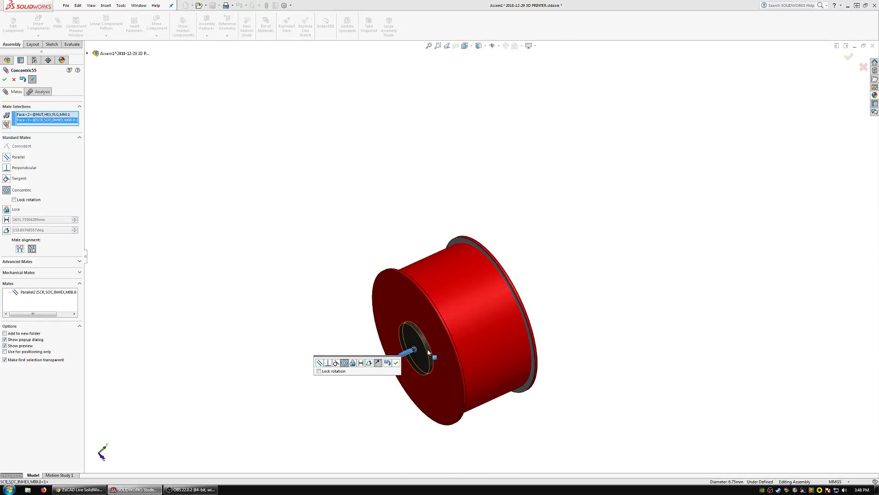
{"action": "scroll", "coordinate": [429, 352], "scroll_direction": "down", "scroll_amount": 8}
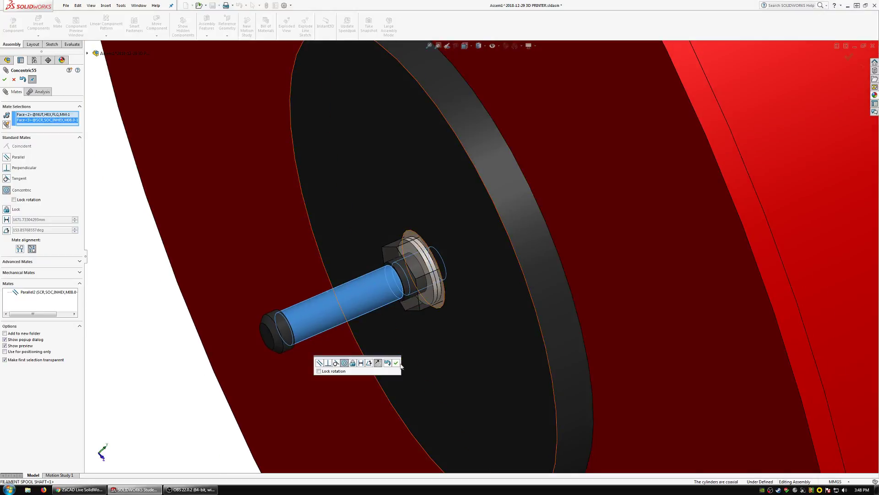
{"action": "left_click", "coordinate": [397, 363]}
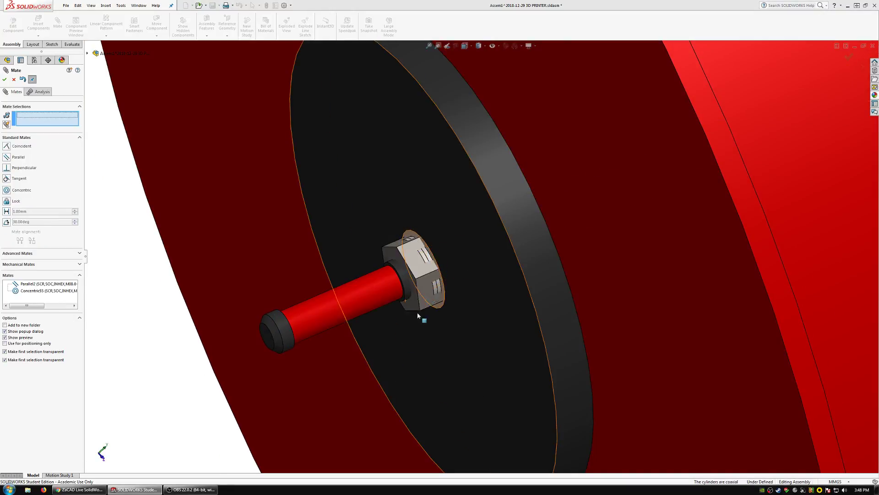
Slide the flange nut outward along the M8 screw to its free end and leave the Mate command.
{"action": "left_click_drag", "start_coordinate": [418, 267], "coordinate": [246, 285]}
{"action": "scroll", "coordinate": [492, 219], "scroll_direction": "up", "scroll_amount": 10}
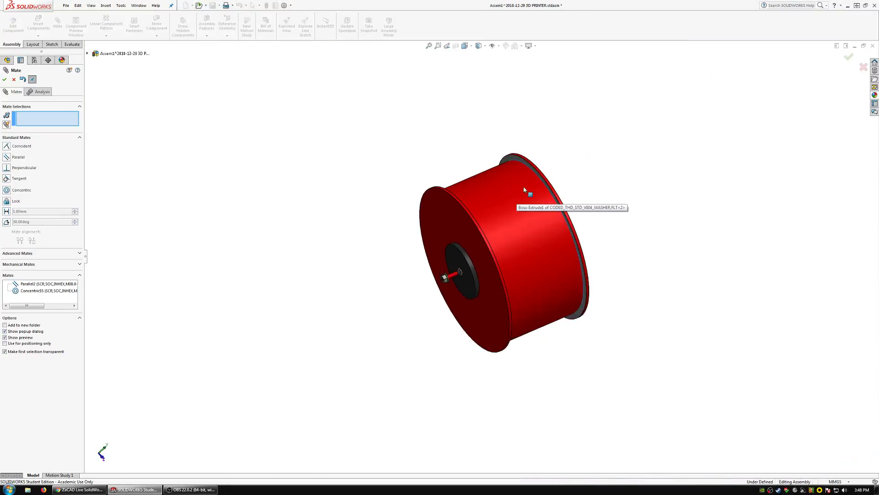
{"action": "middle_click_drag", "start_coordinate": [524, 188], "coordinate": [518, 300]}
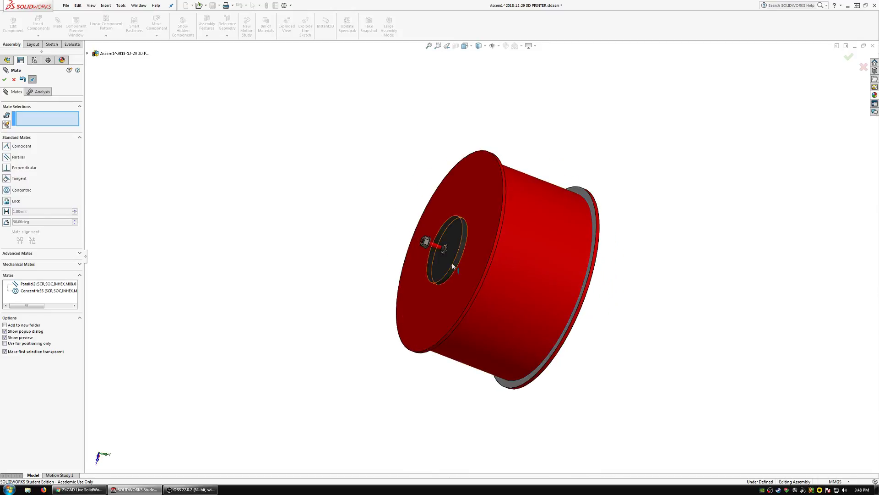
{"action": "scroll", "coordinate": [450, 259], "scroll_direction": "down", "scroll_amount": 5}
{"action": "key", "text": "Escape"}
Delete the M8 screw's parallel mate to the subassembly's Z-ZERO plane.
{"action": "left_click", "coordinate": [429, 238]}
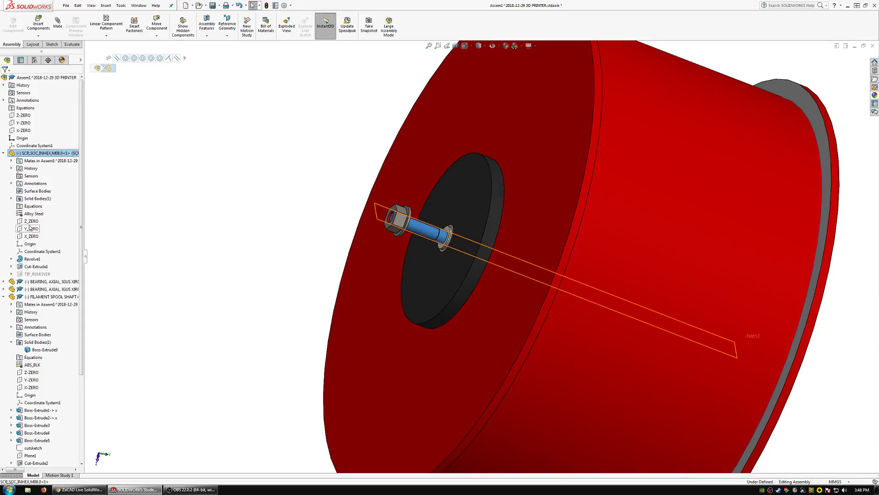
{"action": "double_click", "coordinate": [26, 162]}
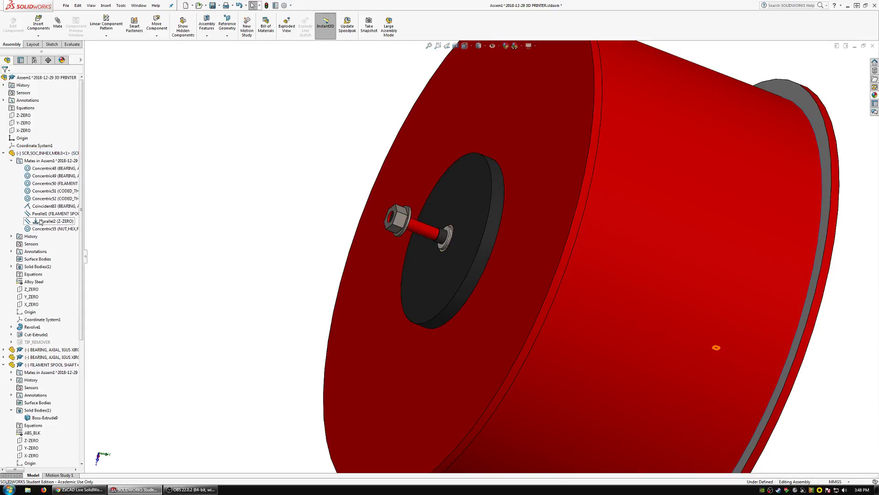
{"action": "left_click", "coordinate": [40, 222]}
{"action": "key", "text": "Delete"}
{"action": "key", "text": "Return"}
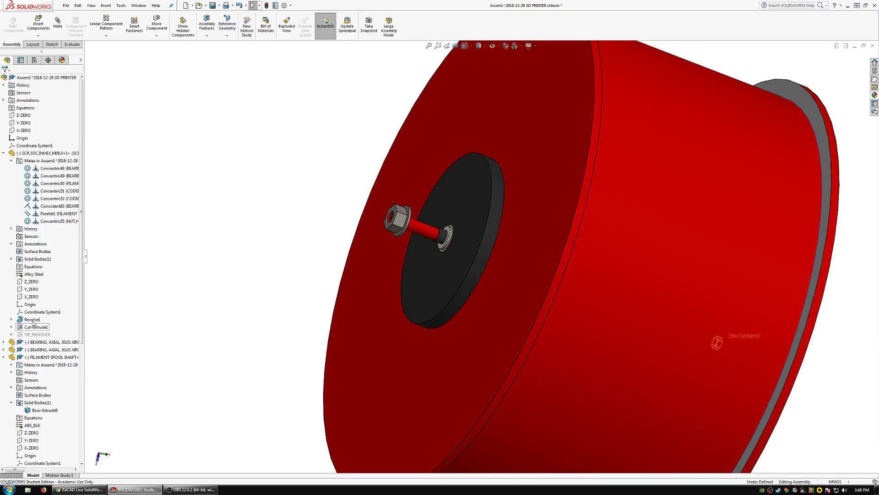
{"action": "left_click", "coordinate": [30, 292]}
{"action": "scroll", "coordinate": [379, 274], "scroll_direction": "up", "scroll_amount": 5}
{"action": "middle_click_drag", "start_coordinate": [432, 261], "coordinate": [346, 259]}
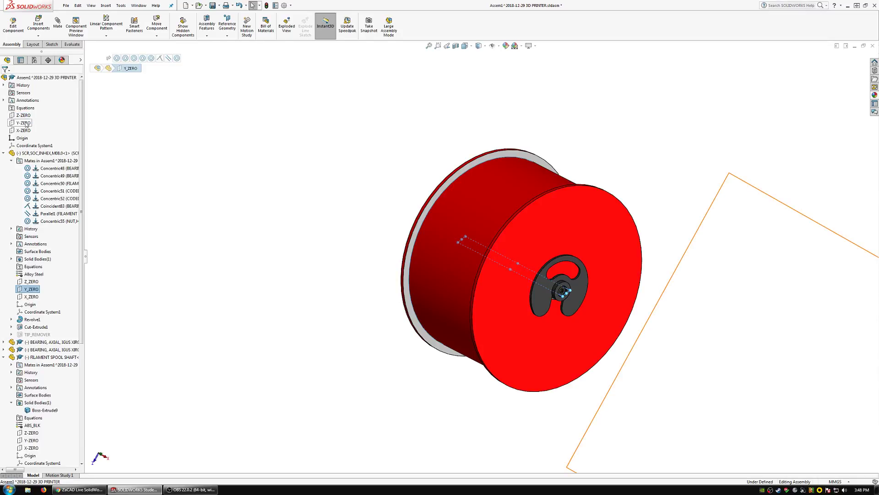
{"action": "left_click", "coordinate": [29, 304]}
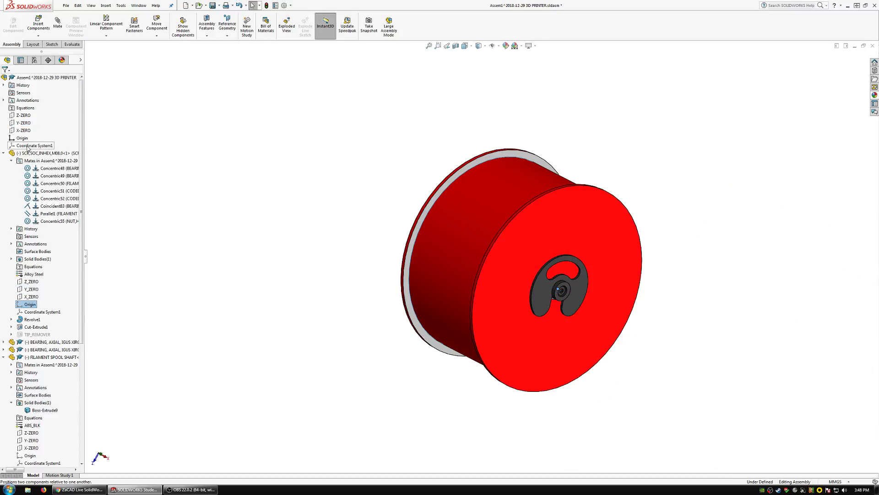
Add a coincident mate with aligned axes between the M8 screw's Coordinate System1 and the subassembly's Coordinate System1.
{"action": "left_click", "coordinate": [35, 312]}
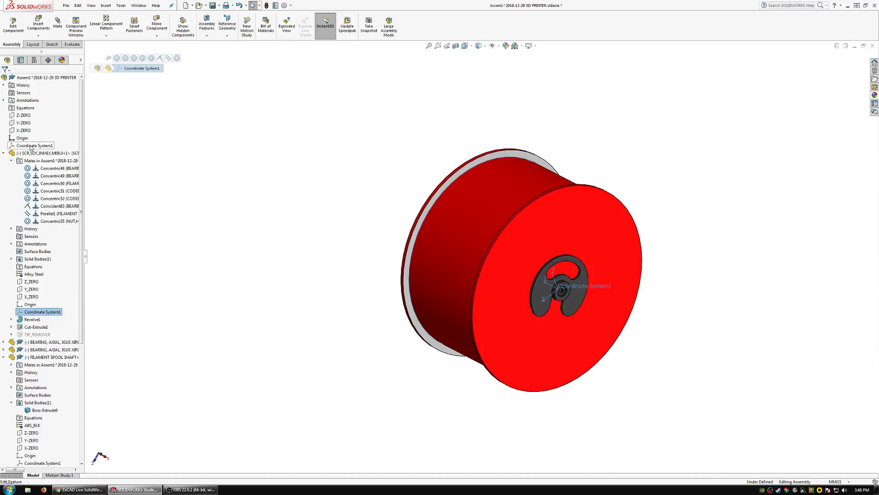
{"action": "left_click", "coordinate": [60, 22]}
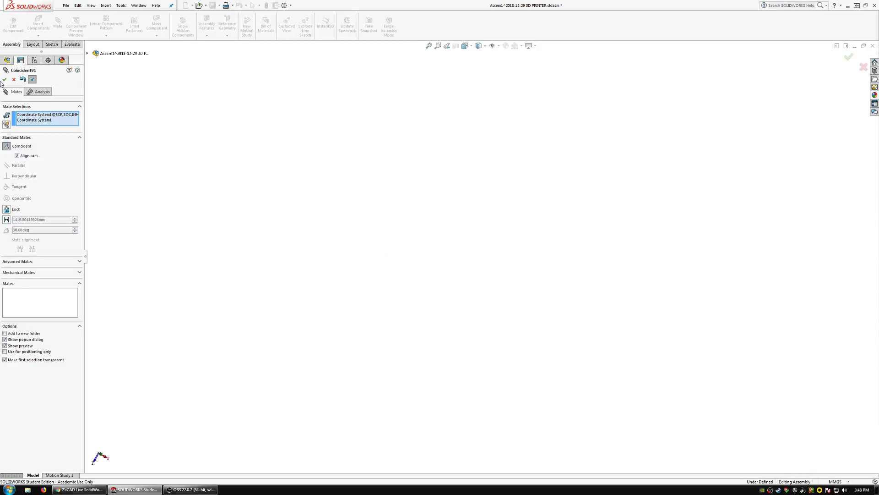
{"action": "left_click", "coordinate": [4, 80]}
{"action": "left_click", "coordinate": [4, 80]}
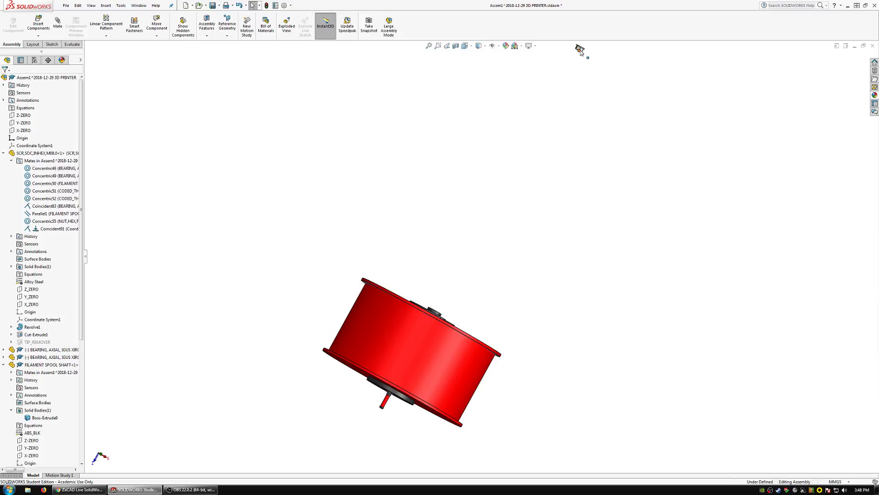
{"action": "middle_click_drag", "start_coordinate": [368, 421], "coordinate": [486, 354]}
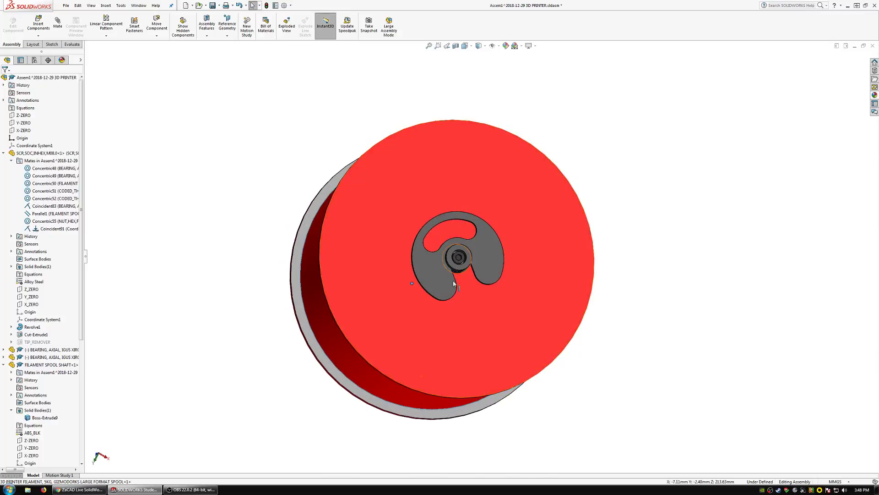
{"action": "scroll", "coordinate": [466, 251], "scroll_direction": "down", "scroll_amount": 6}
{"action": "left_click", "coordinate": [513, 285]}
{"action": "left_click_drag", "start_coordinate": [513, 282], "coordinate": [515, 287]}
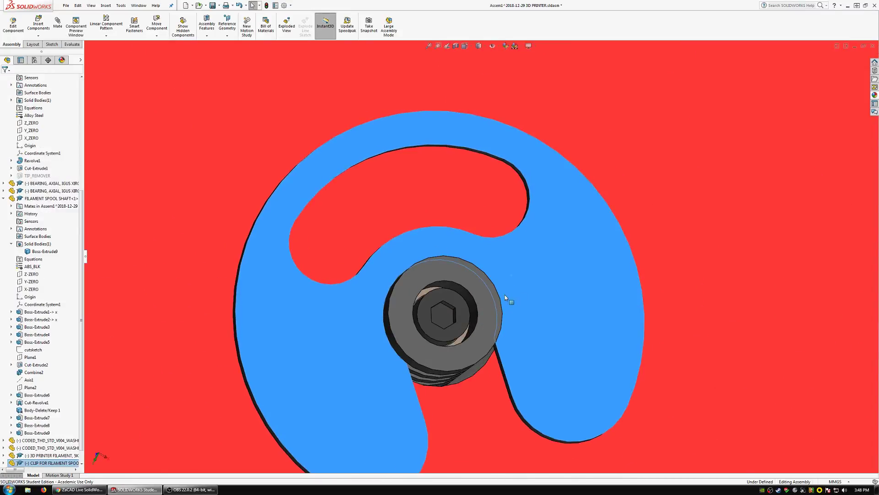
{"action": "scroll", "coordinate": [504, 295], "scroll_direction": "up", "scroll_amount": 8}
{"action": "left_click", "coordinate": [63, 462]}
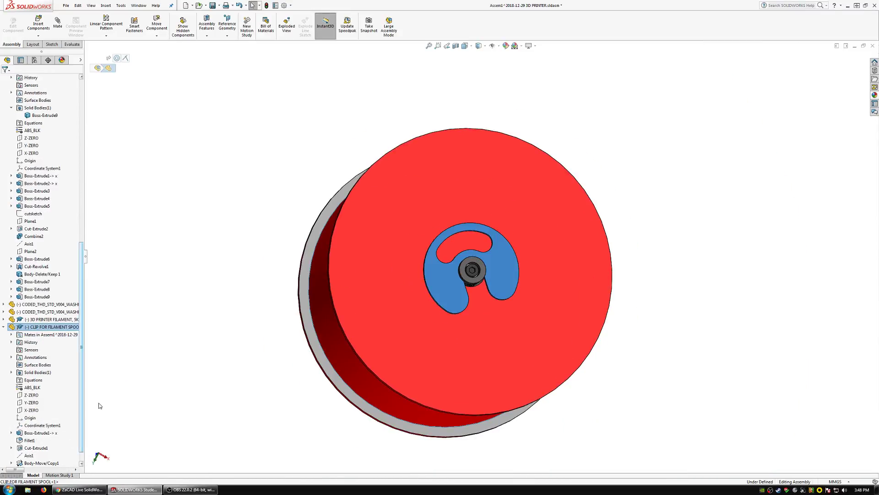
{"action": "left_click", "coordinate": [28, 402]}
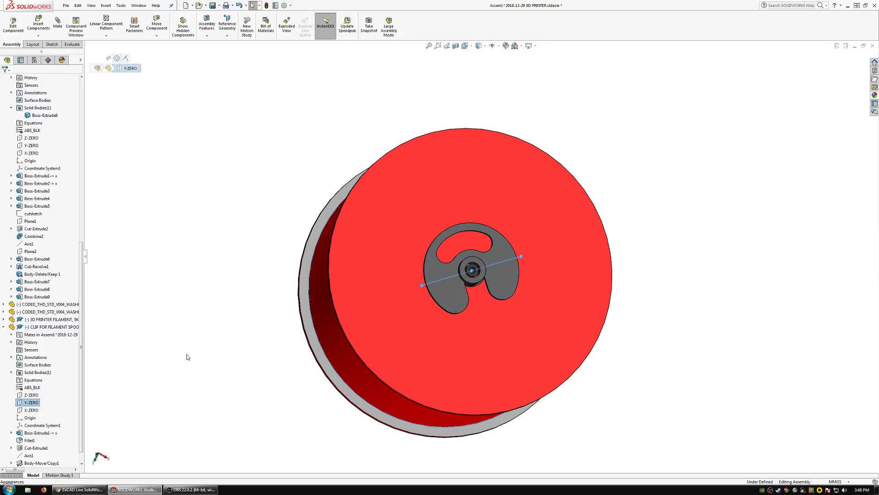
{"action": "middle_click_drag", "start_coordinate": [394, 329], "coordinate": [411, 356]}
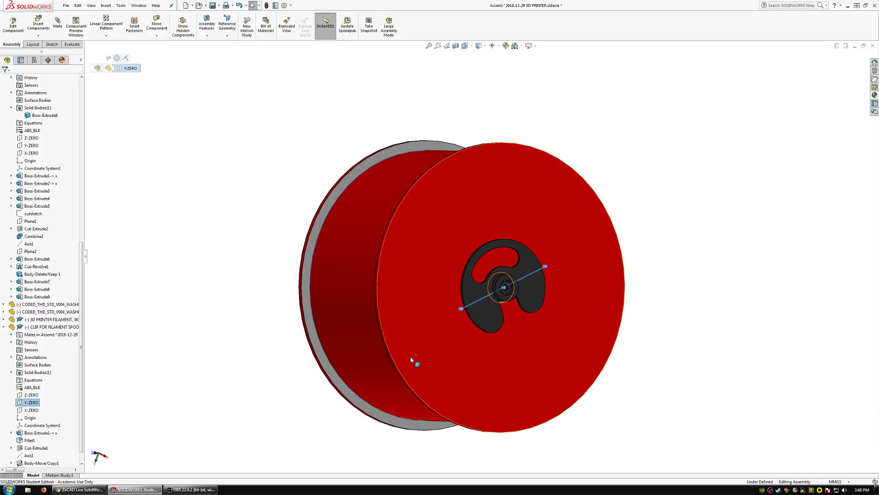
{"action": "scroll", "coordinate": [50, 183], "scroll_direction": "up", "scroll_amount": 14}
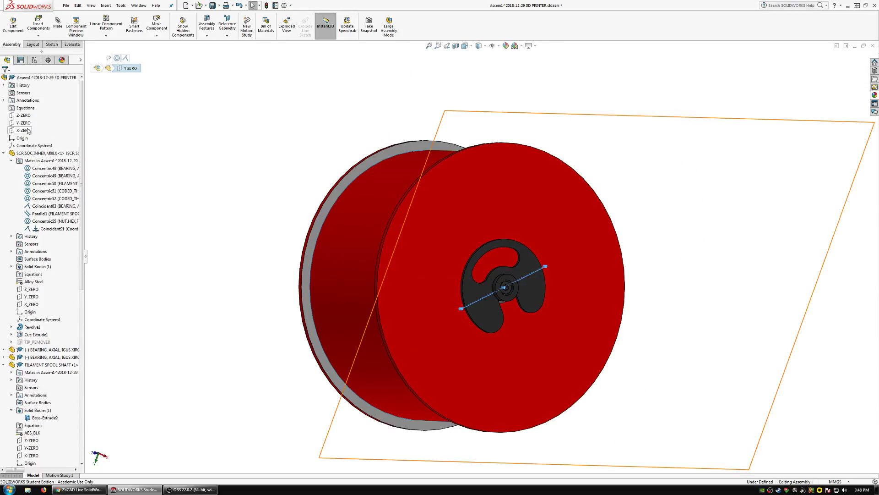
{"action": "left_click", "coordinate": [23, 130]}
{"action": "middle_click_drag", "start_coordinate": [426, 316], "coordinate": [376, 254]}
{"action": "left_click", "coordinate": [23, 123]}
{"action": "scroll", "coordinate": [464, 286], "scroll_direction": "down", "scroll_amount": 6}
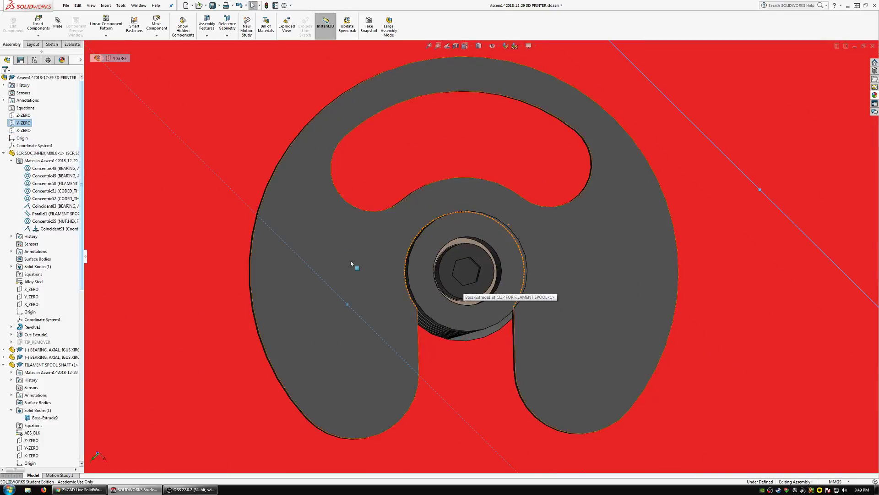
Add a parallel mate between the filament spool clip's Y-ZERO plane and the subassembly's Y-ZERO plane and leave the Mate command.
{"action": "left_click", "coordinate": [384, 272]}
{"action": "scroll", "coordinate": [348, 268], "scroll_direction": "up", "scroll_amount": 5}
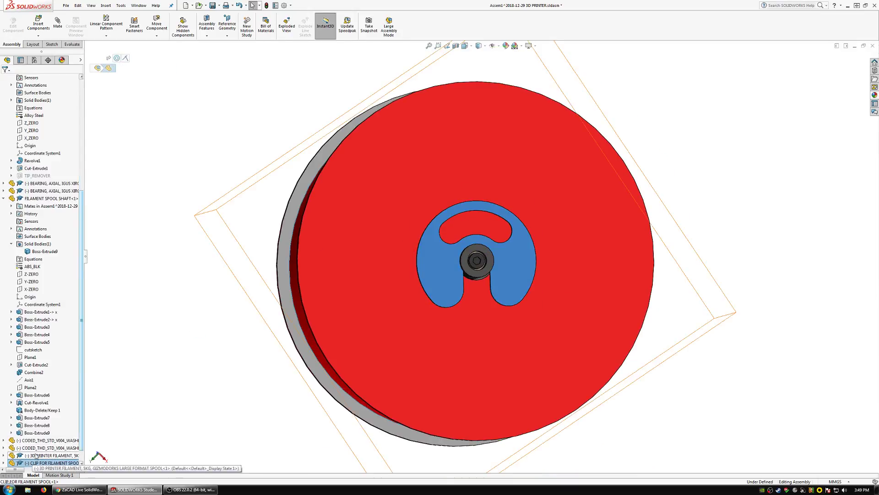
{"action": "left_click", "coordinate": [32, 461]}
{"action": "left_click", "coordinate": [31, 451]}
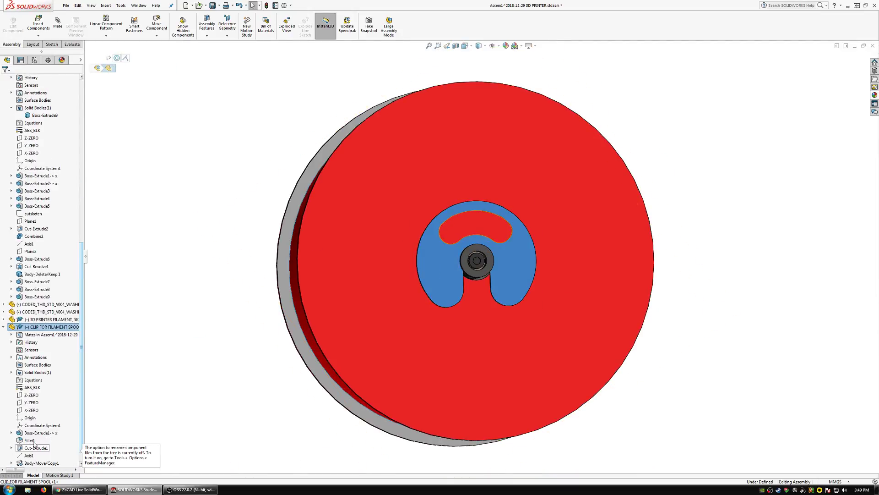
{"action": "left_click", "coordinate": [31, 403]}
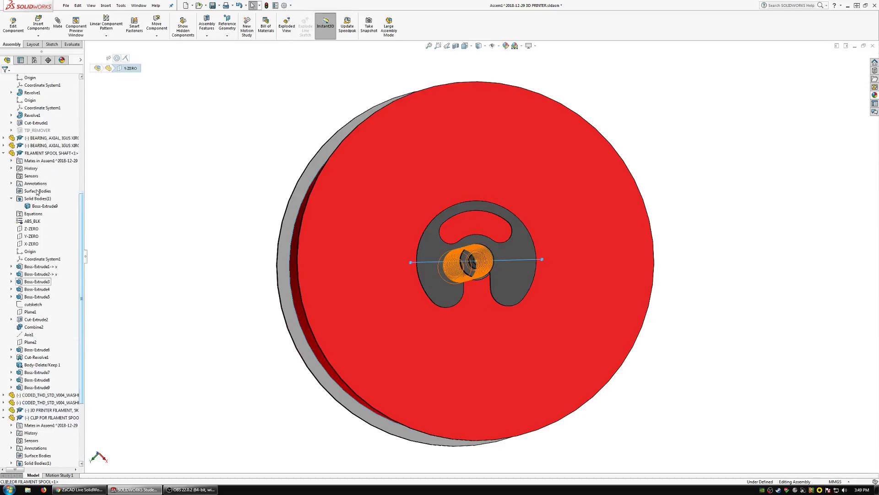
{"action": "scroll", "coordinate": [28, 275], "scroll_direction": "up", "scroll_amount": 10}
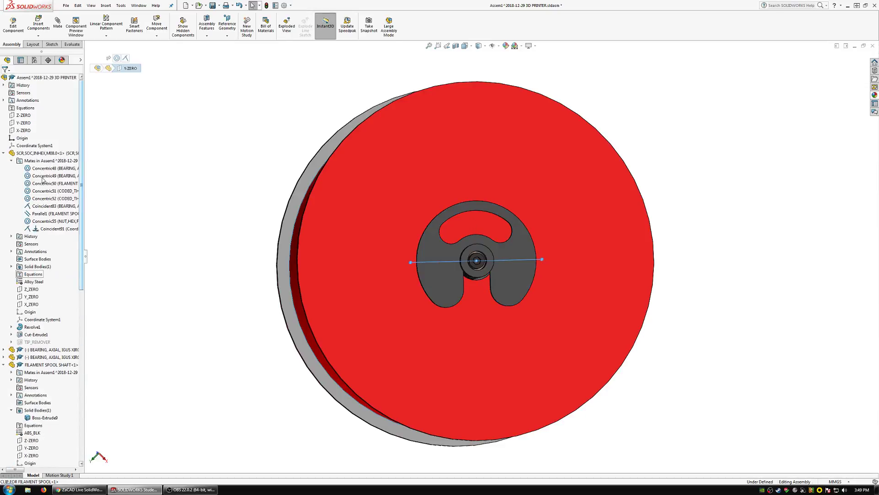
{"action": "left_click", "coordinate": [24, 123]}
{"action": "left_click", "coordinate": [55, 25]}
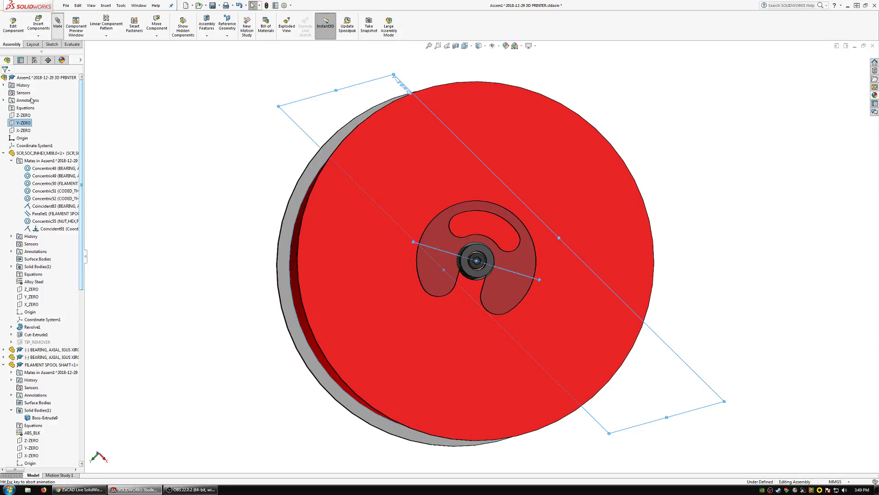
{"action": "left_click", "coordinate": [7, 158]}
{"action": "left_click", "coordinate": [4, 79]}
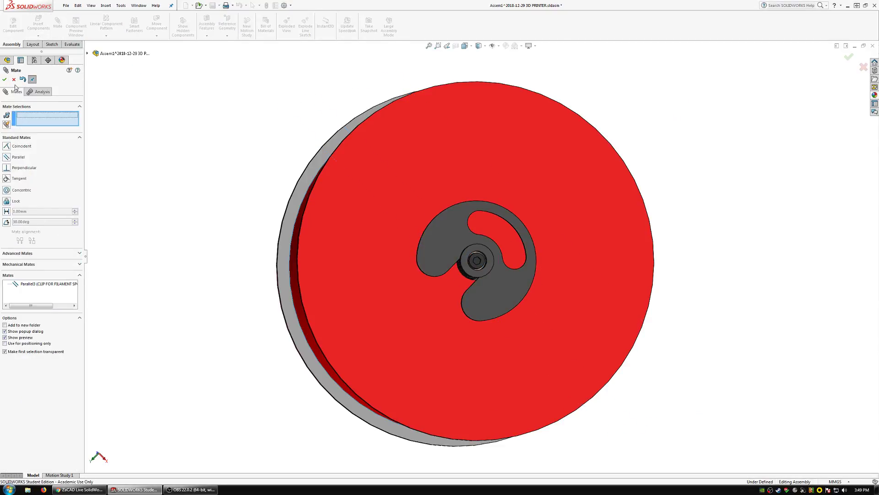
{"action": "middle_click_drag", "start_coordinate": [399, 200], "coordinate": [464, 211]}
{"action": "scroll", "coordinate": [445, 189], "scroll_direction": "down", "scroll_amount": 5}
{"action": "scroll", "coordinate": [464, 210], "scroll_direction": "up", "scroll_amount": 7}
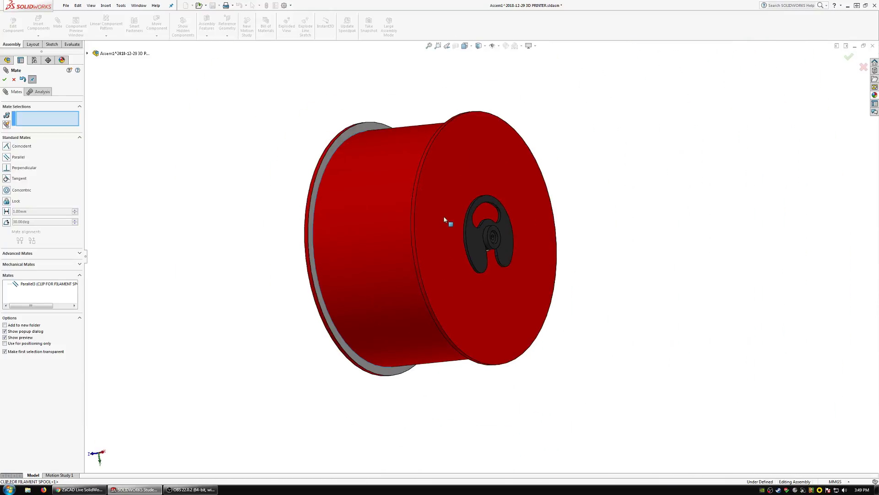
{"action": "key", "text": "Escape"}
Add a parallel mate between the 3D printer filament spool's Y_ZERO plane and the subassembly's Y-ZERO plane.
{"action": "left_click", "coordinate": [425, 226]}
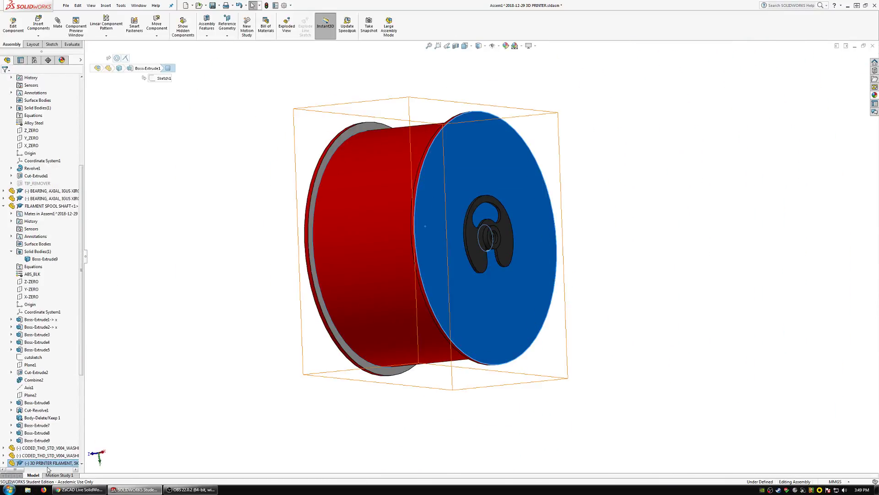
{"action": "left_click", "coordinate": [50, 462]}
{"action": "left_click", "coordinate": [28, 395]}
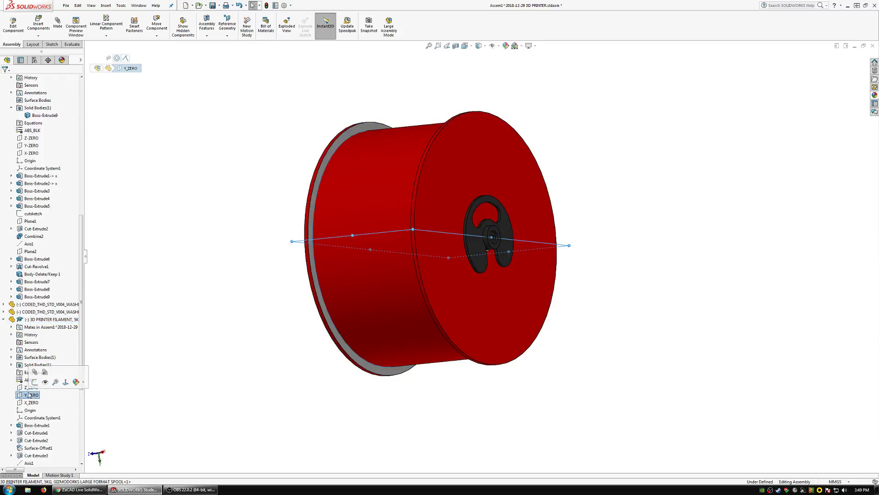
{"action": "scroll", "coordinate": [69, 127], "scroll_direction": "up", "scroll_amount": 14}
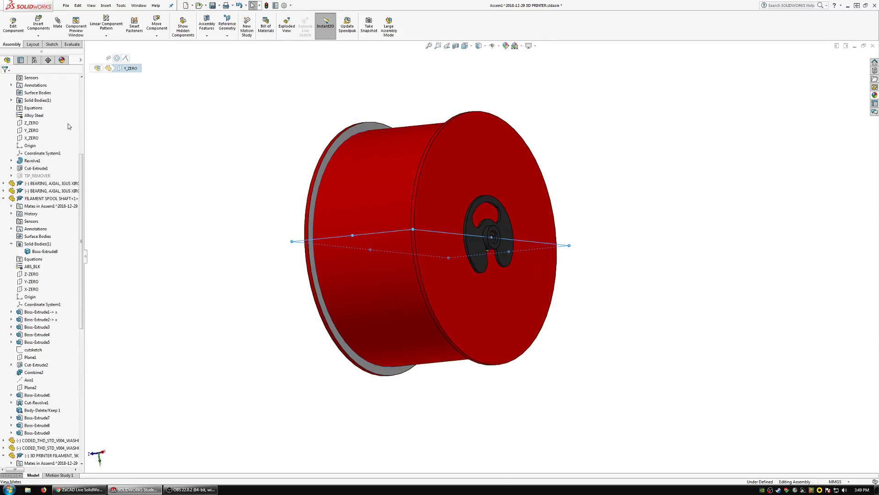
{"action": "left_click", "coordinate": [24, 124], "text": "ctrl"}
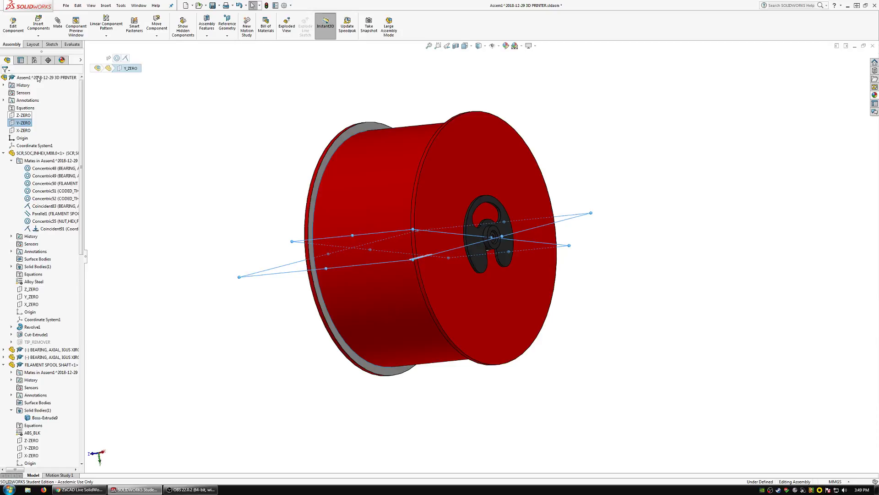
{"action": "left_click", "coordinate": [58, 27]}
{"action": "left_click", "coordinate": [6, 157]}
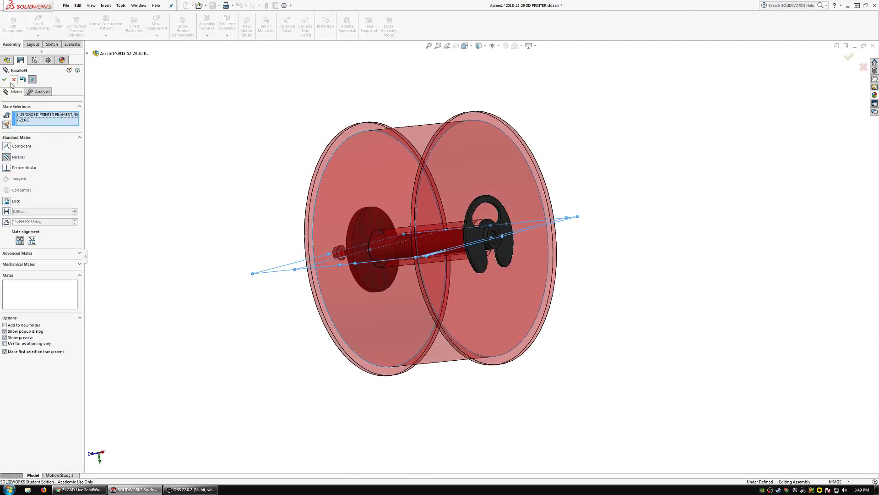
{"action": "left_click", "coordinate": [4, 79]}
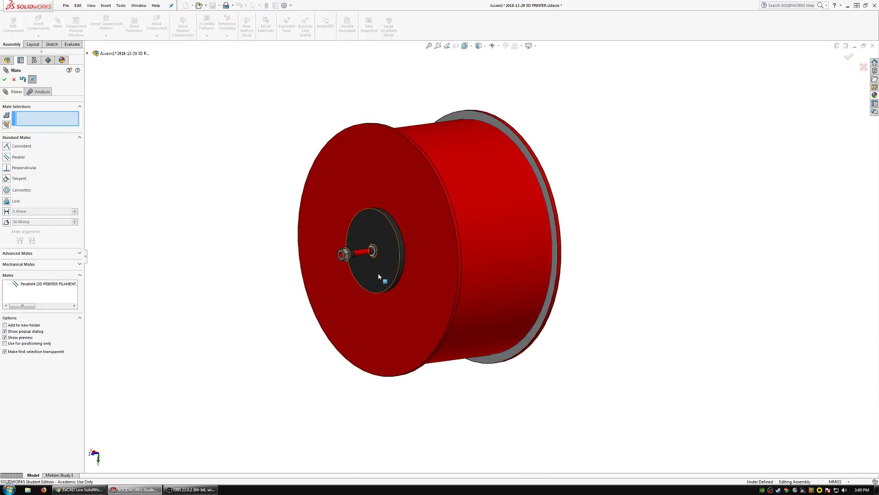
{"action": "key", "text": "Escape"}
Add a parallel mate between the outer flat washer's Y_ZERO plane and a flat of the M8 screw's hex socket.
{"action": "left_click", "coordinate": [359, 271]}
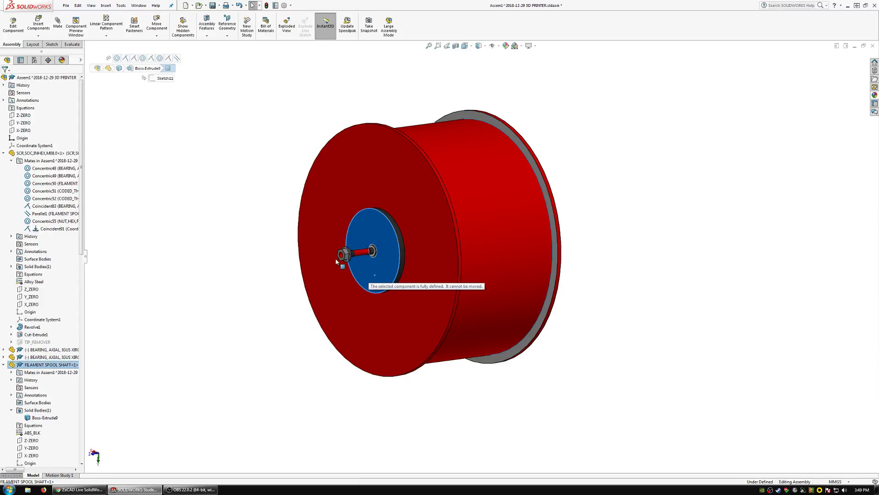
{"action": "scroll", "coordinate": [382, 270], "scroll_direction": "down", "scroll_amount": 5}
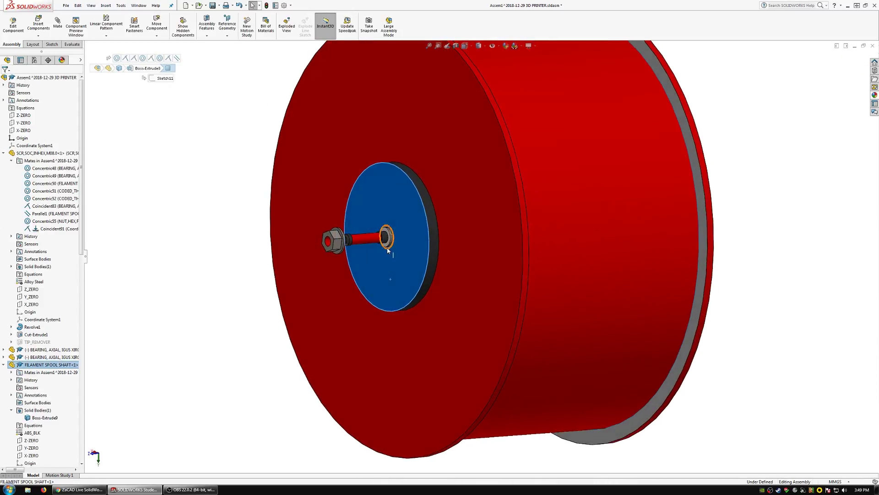
{"action": "scroll", "coordinate": [388, 249], "scroll_direction": "down", "scroll_amount": 3}
{"action": "left_click", "coordinate": [448, 237]}
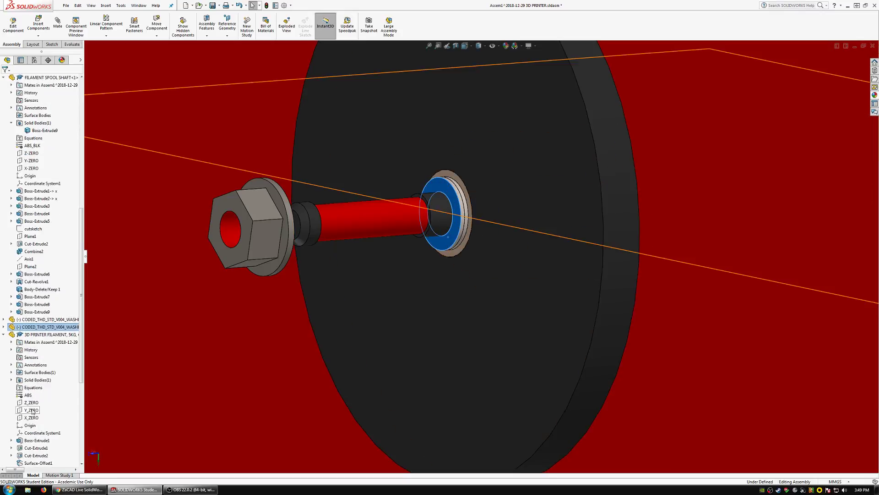
{"action": "double_click", "coordinate": [39, 330]}
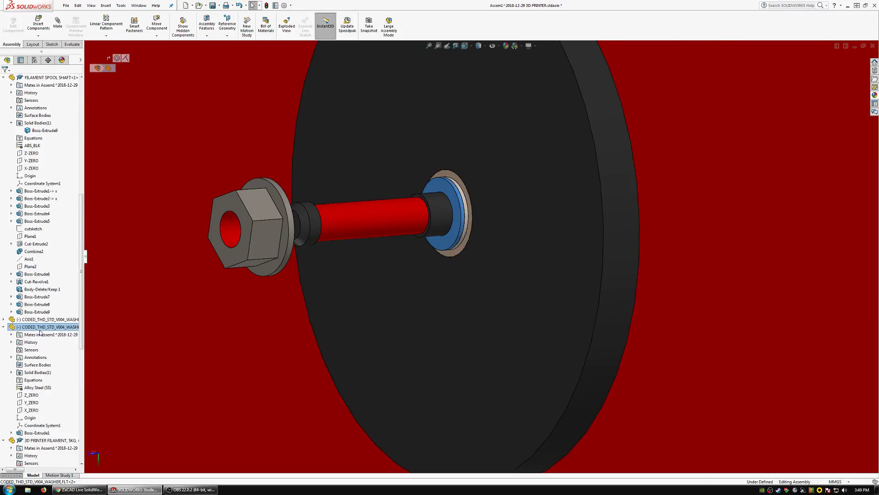
{"action": "left_click", "coordinate": [30, 402]}
{"action": "key", "text": "ctrl+8"}
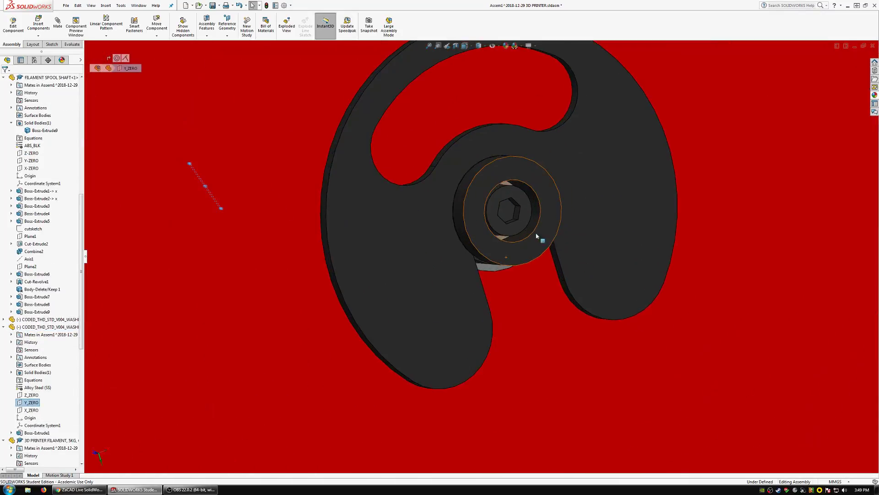
{"action": "left_click", "coordinate": [503, 223]}
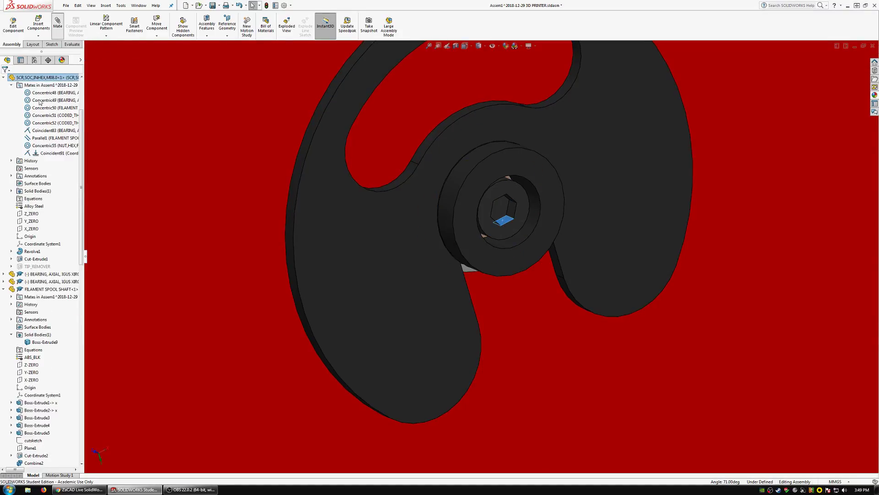
{"action": "left_click", "coordinate": [5, 79]}
{"action": "scroll", "coordinate": [247, 186], "scroll_direction": "up", "scroll_amount": 6}
{"action": "middle_click_drag", "start_coordinate": [311, 212], "coordinate": [284, 223]}
{"action": "scroll", "coordinate": [183, 210], "scroll_direction": "down", "scroll_amount": 5}
{"action": "middle_click_drag", "start_coordinate": [169, 210], "coordinate": [239, 208]}
{"action": "scroll", "coordinate": [247, 207], "scroll_direction": "up", "scroll_amount": 8}
{"action": "scroll", "coordinate": [295, 198], "scroll_direction": "down", "scroll_amount": 10}
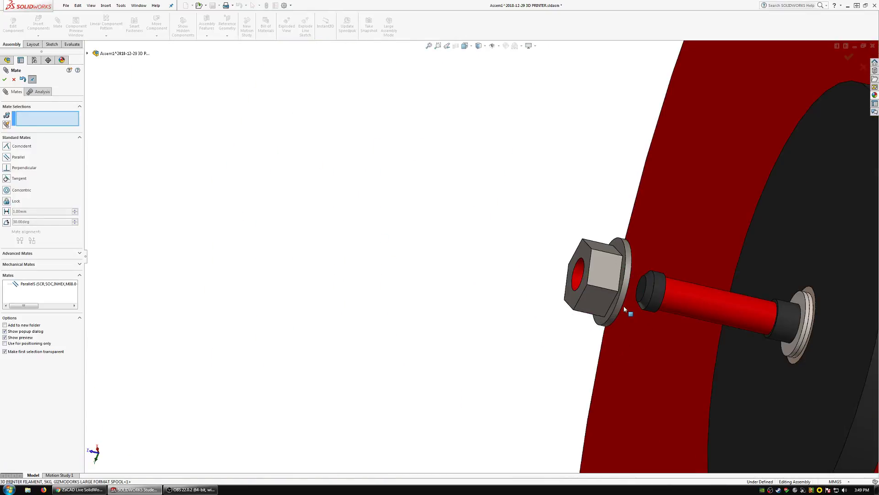
{"action": "key", "text": "Escape"}
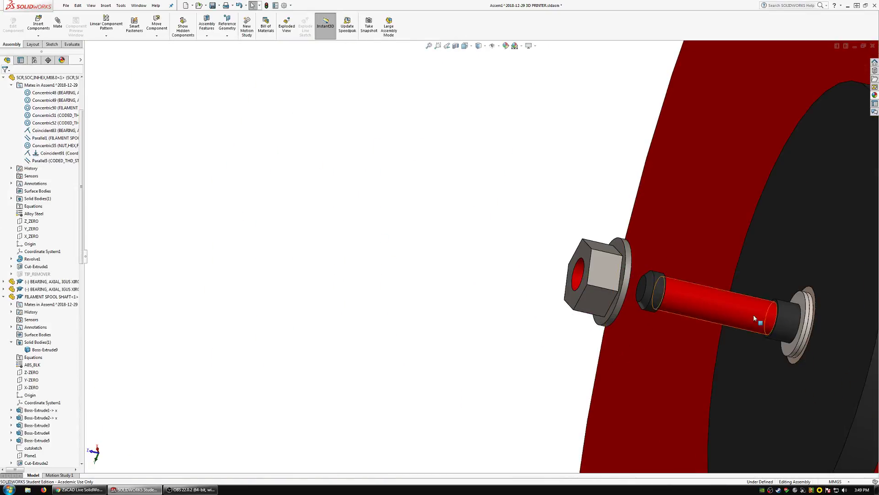
{"action": "left_click", "coordinate": [810, 326]}
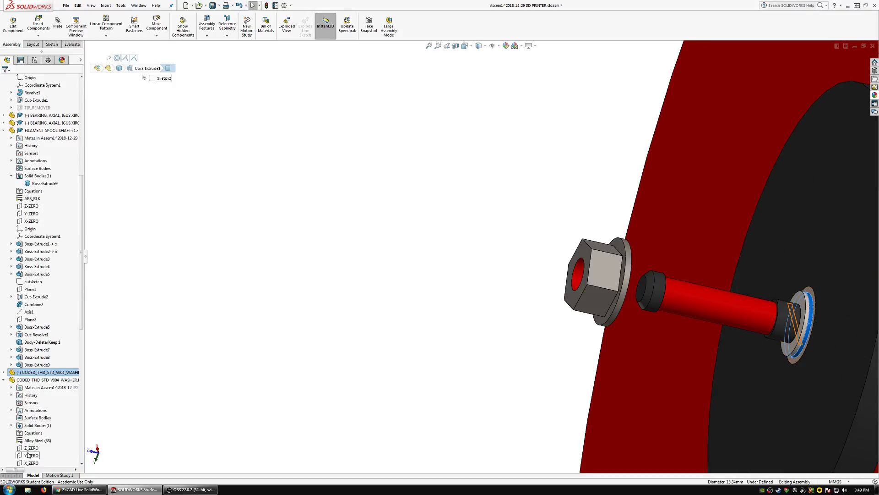
{"action": "left_click", "coordinate": [28, 455]}
{"action": "scroll", "coordinate": [436, 320], "scroll_direction": "up", "scroll_amount": 8}
{"action": "middle_click_drag", "start_coordinate": [588, 297], "coordinate": [490, 295]}
{"action": "scroll", "coordinate": [594, 301], "scroll_direction": "down", "scroll_amount": 2}
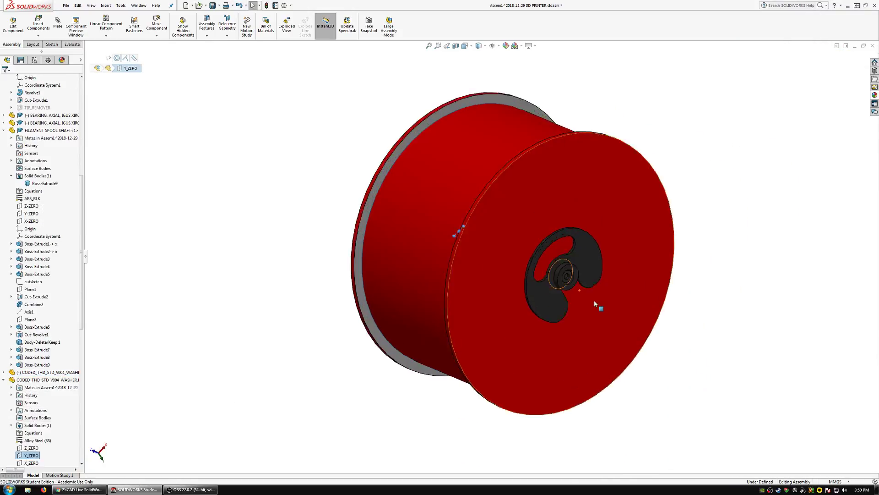
{"action": "scroll", "coordinate": [594, 302], "scroll_direction": "down", "scroll_amount": 3}
{"action": "left_click", "coordinate": [58, 23]}
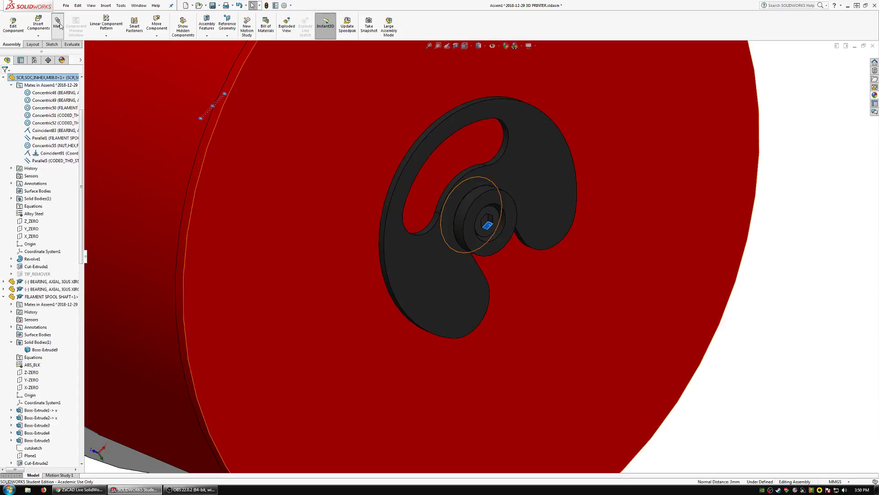
{"action": "scroll", "coordinate": [257, 175], "scroll_direction": "up", "scroll_amount": 3}
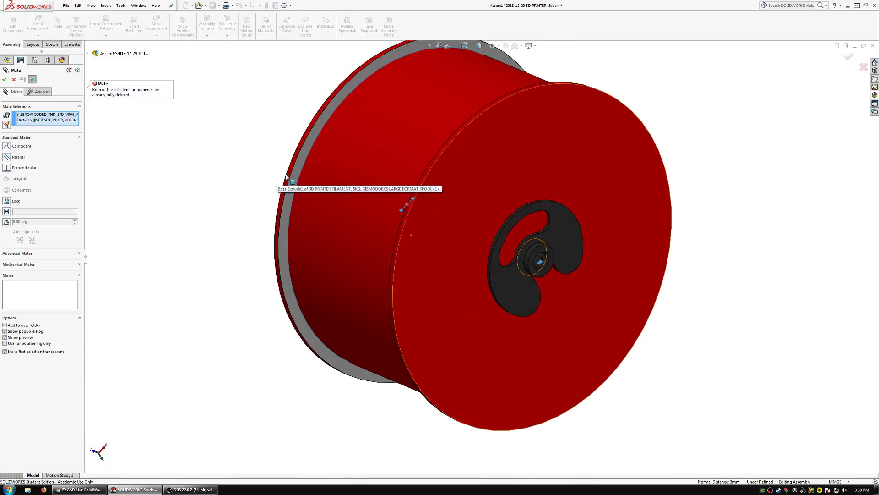
{"action": "middle_click_drag", "start_coordinate": [284, 175], "coordinate": [335, 181]}
{"action": "scroll", "coordinate": [259, 188], "scroll_direction": "down", "scroll_amount": 10}
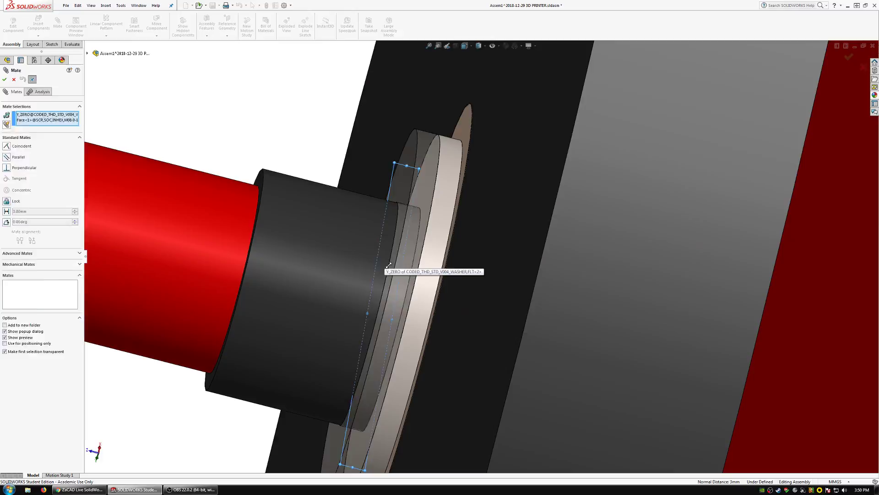
{"action": "key", "text": "Escape"}
Add a parallel mate between the inner flat washer's Y_ZERO plane and a flat of the M8 screw's hex socket.
{"action": "left_click", "coordinate": [435, 232]}
{"action": "scroll", "coordinate": [64, 433], "scroll_direction": "down", "scroll_amount": 7}
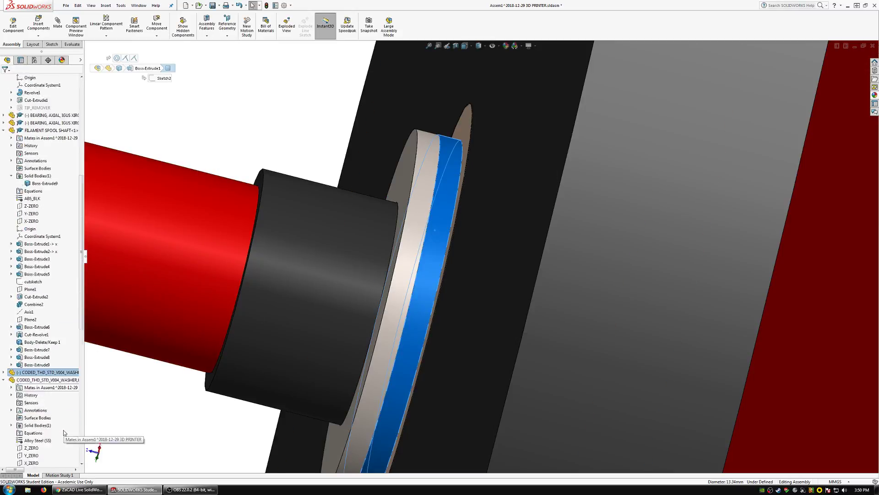
{"action": "left_click", "coordinate": [30, 388]}
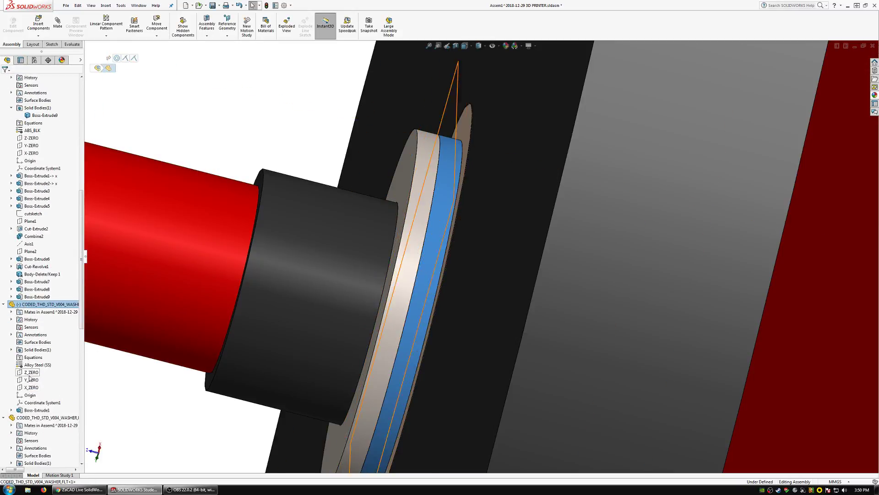
{"action": "scroll", "coordinate": [394, 320], "scroll_direction": "up", "scroll_amount": 5}
{"action": "scroll", "coordinate": [394, 319], "scroll_direction": "up", "scroll_amount": 3}
{"action": "middle_click_drag", "start_coordinate": [585, 323], "coordinate": [741, 310]}
{"action": "scroll", "coordinate": [741, 311], "scroll_direction": "up", "scroll_amount": 3}
{"action": "scroll", "coordinate": [689, 274], "scroll_direction": "down", "scroll_amount": 5}
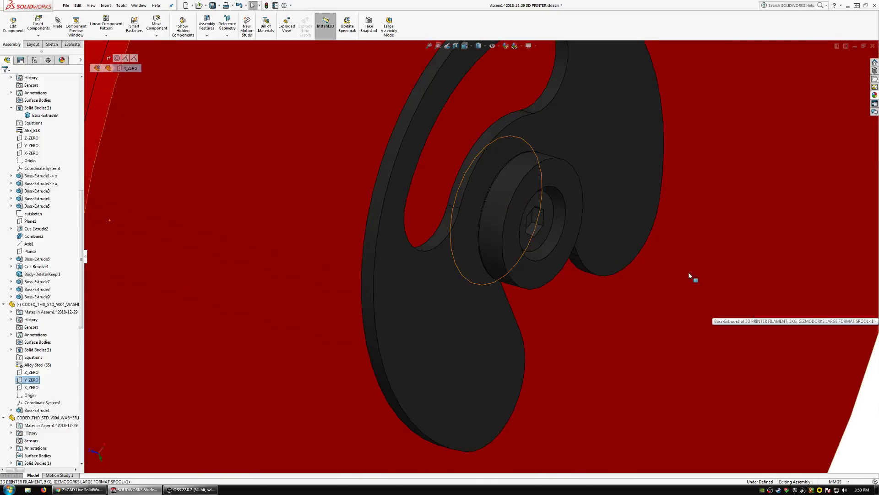
{"action": "left_click", "coordinate": [538, 233]}
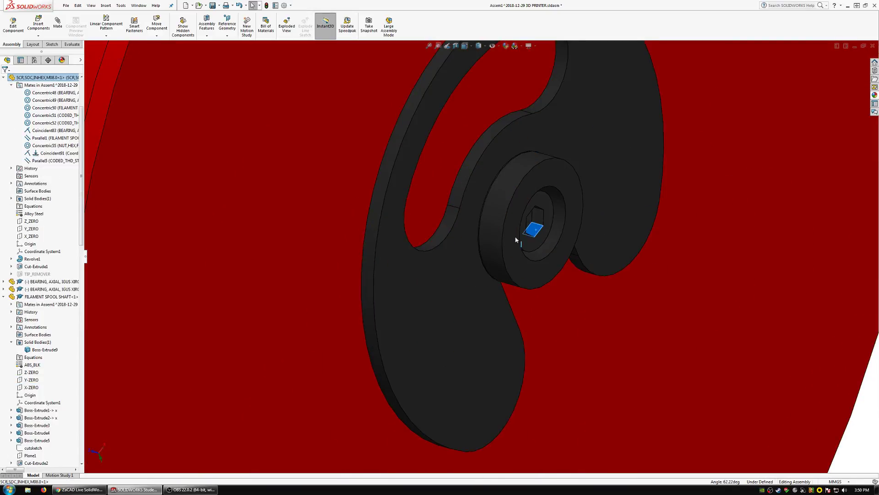
{"action": "scroll", "coordinate": [516, 240], "scroll_direction": "up", "scroll_amount": 5}
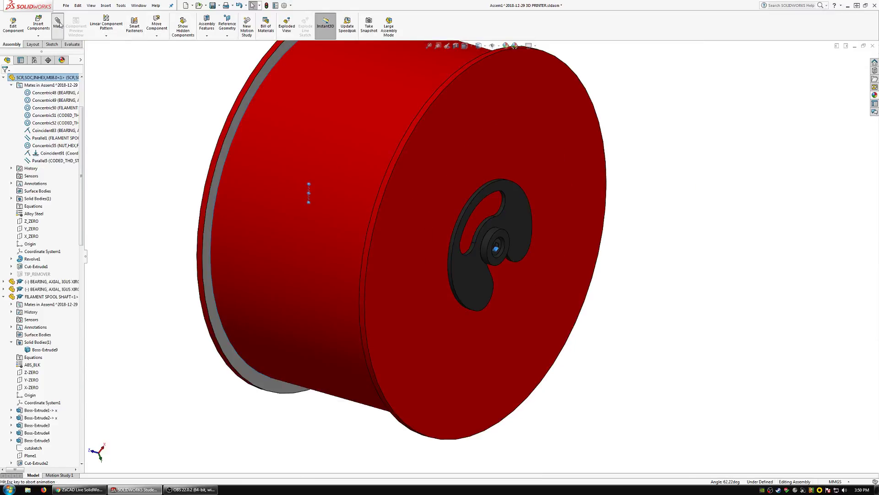
{"action": "left_click", "coordinate": [58, 23]}
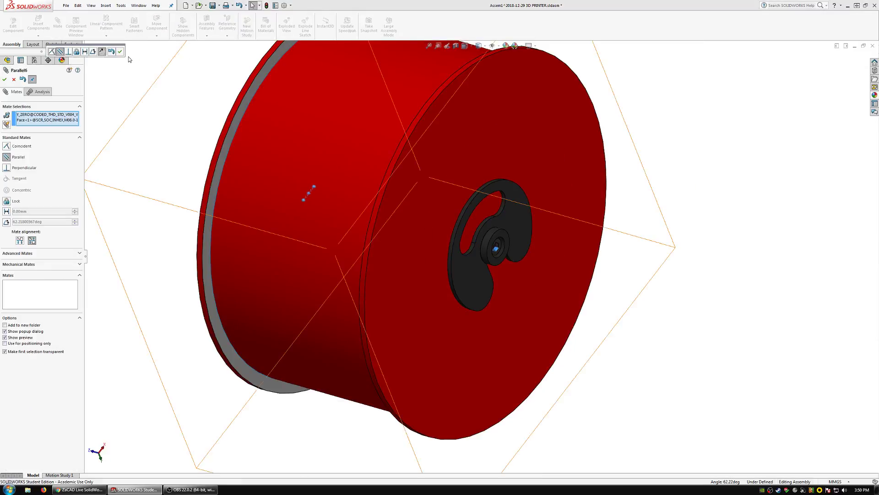
{"action": "left_click", "coordinate": [3, 80]}
Add a 0.25 in distance mate between the outer flat washer's exposed face and the flange nut's bearing face.
{"action": "middle_click_drag", "start_coordinate": [197, 165], "coordinate": [351, 219]}
{"action": "scroll", "coordinate": [217, 213], "scroll_direction": "up", "scroll_amount": 4}
{"action": "scroll", "coordinate": [267, 202], "scroll_direction": "down", "scroll_amount": 5}
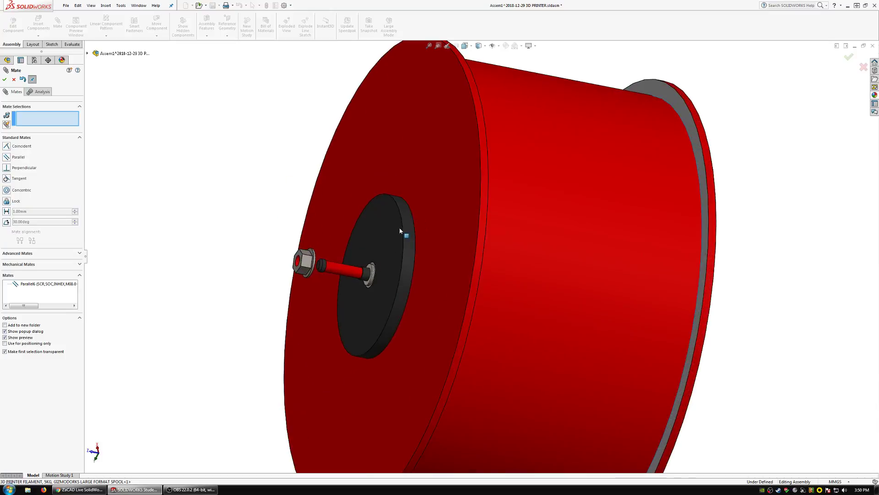
{"action": "scroll", "coordinate": [361, 261], "scroll_direction": "down", "scroll_amount": 5}
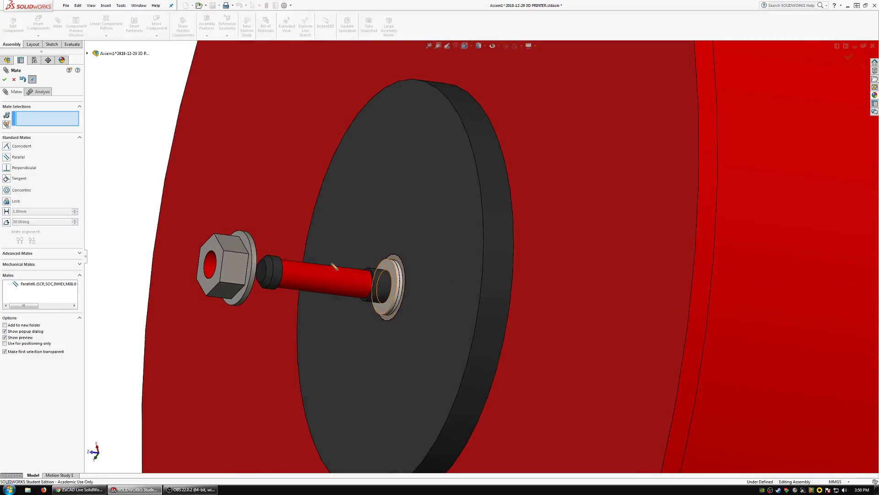
{"action": "scroll", "coordinate": [432, 284], "scroll_direction": "up", "scroll_amount": 2}
{"action": "scroll", "coordinate": [426, 284], "scroll_direction": "up", "scroll_amount": 2}
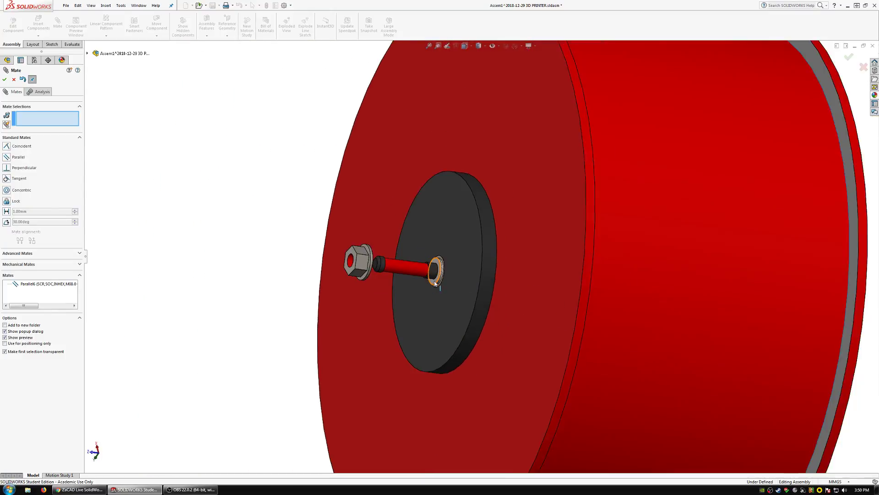
{"action": "scroll", "coordinate": [436, 283], "scroll_direction": "down", "scroll_amount": 3}
{"action": "left_click_drag", "start_coordinate": [439, 265], "coordinate": [432, 264]}
{"action": "mouse_move", "coordinate": [432, 264]}
{"action": "middle_mouse_down"}
{"action": "mouse_move", "coordinate": [419, 266]}
{"action": "mouse_move", "coordinate": [436, 264]}
{"action": "middle_mouse_up"}
{"action": "scroll", "coordinate": [436, 266], "scroll_direction": "up", "scroll_amount": 4}
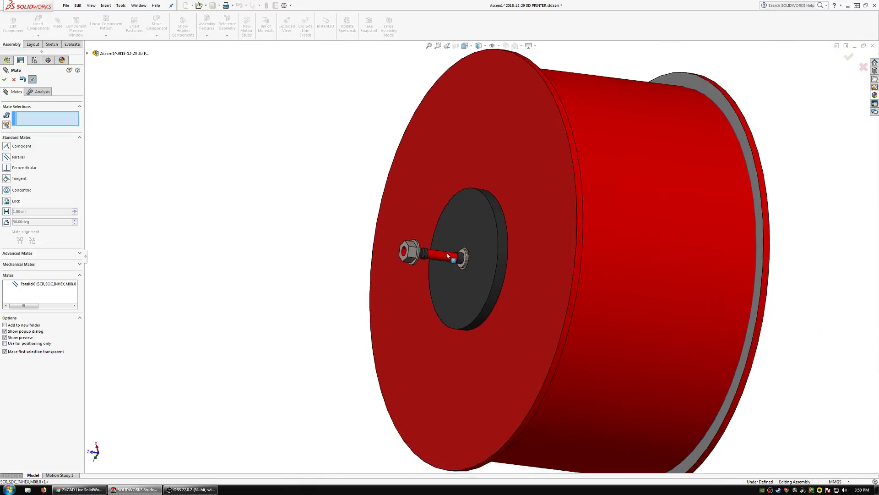
{"action": "scroll", "coordinate": [433, 263], "scroll_direction": "down", "scroll_amount": 6}
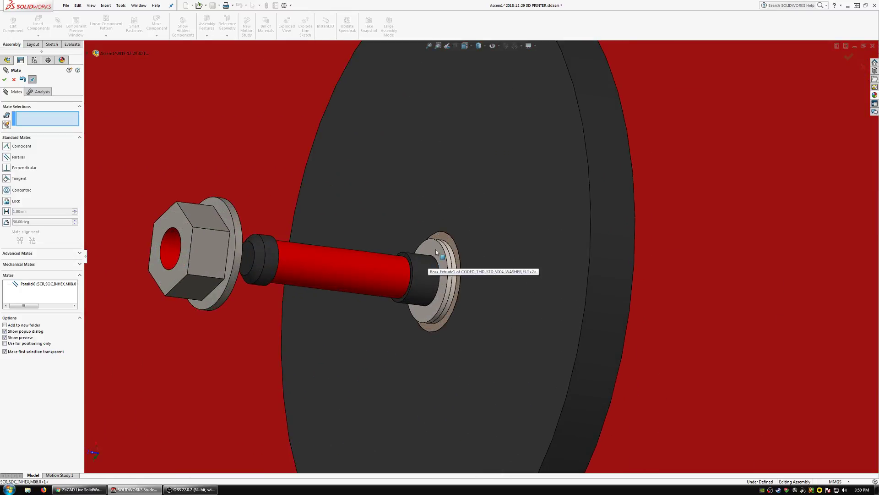
{"action": "left_click", "coordinate": [436, 251]}
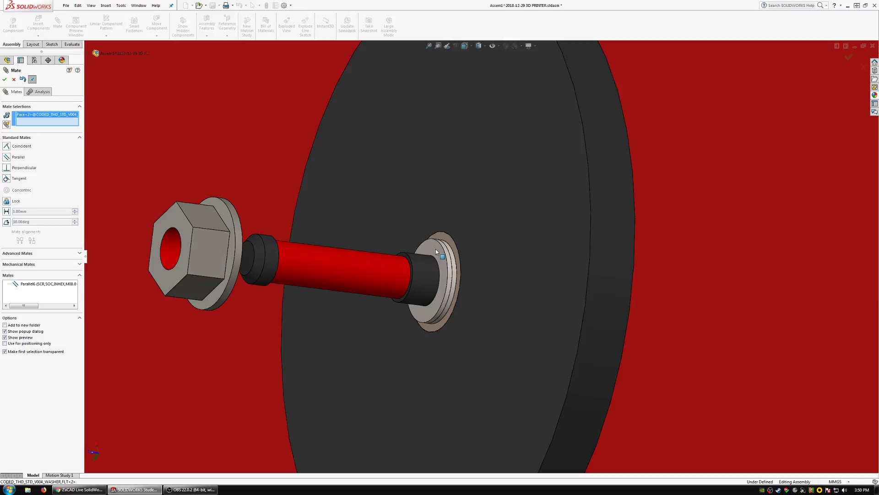
{"action": "middle_click_drag", "start_coordinate": [436, 250], "coordinate": [298, 240]}
{"action": "left_click", "coordinate": [298, 240]}
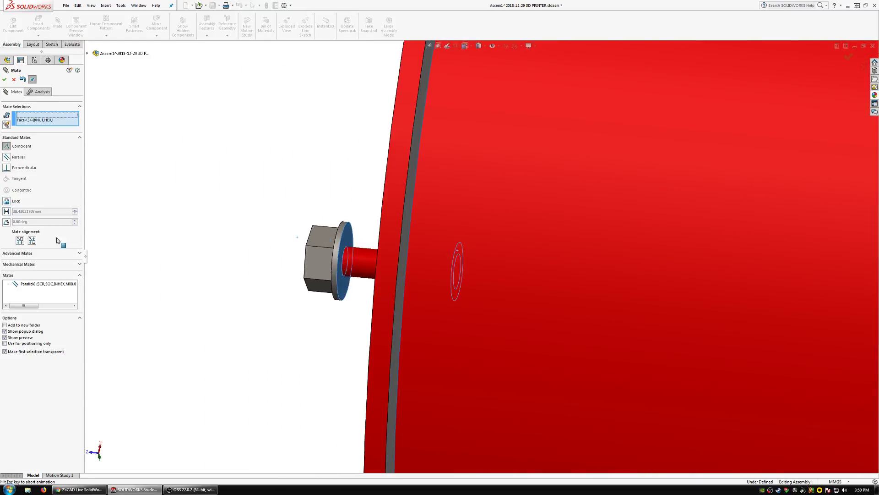
{"action": "left_click", "coordinate": [6, 211]}
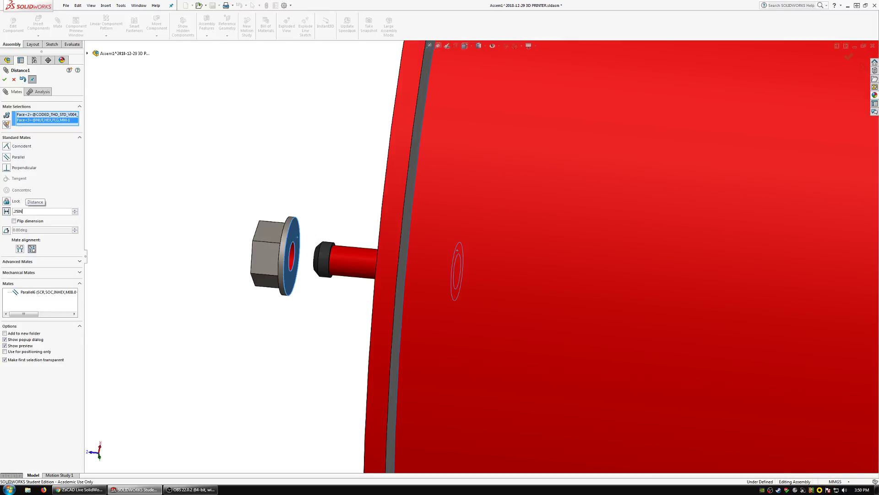
{"action": "key", "text": "Return"}
{"action": "left_click", "coordinate": [4, 79]}
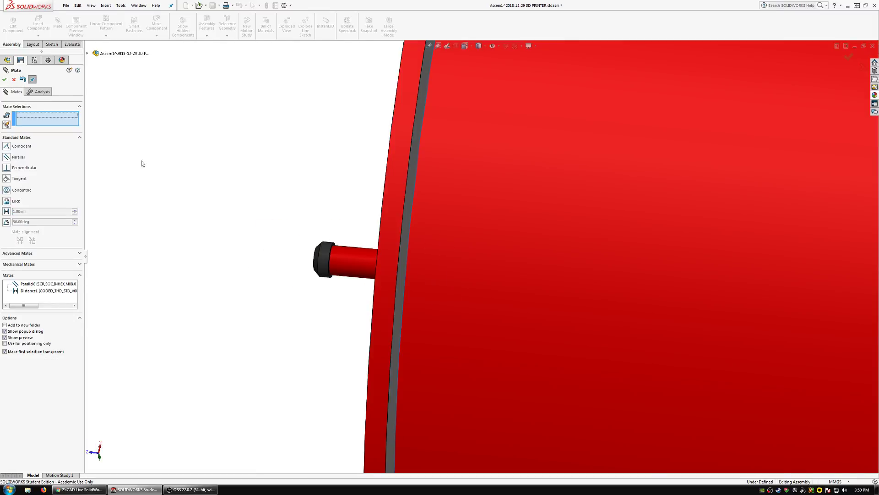
Add a parallel mate between the flange nut and a flat of the M8 screw's hex socket and leave the Mate command.
{"action": "left_click", "coordinate": [410, 246]}
{"action": "scroll", "coordinate": [417, 243], "scroll_direction": "up", "scroll_amount": 5}
{"action": "middle_click_drag", "start_coordinate": [418, 243], "coordinate": [537, 296]}
{"action": "scroll", "coordinate": [545, 291], "scroll_direction": "down", "scroll_amount": 5}
{"action": "left_click", "coordinate": [476, 249]}
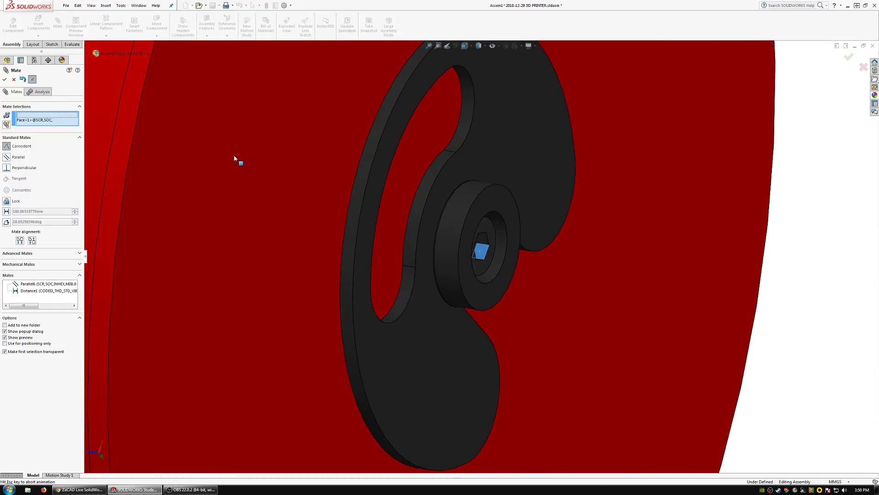
{"action": "left_click", "coordinate": [4, 79]}
{"action": "left_click", "coordinate": [4, 81]}
{"action": "scroll", "coordinate": [255, 228], "scroll_direction": "up", "scroll_amount": 5}
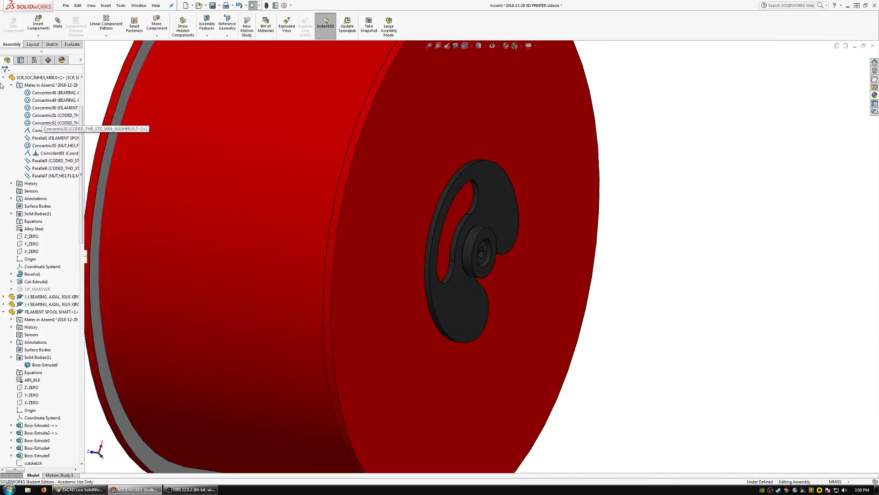
Collapse the expanded screw, shaft, washer, spool and clip components in the feature tree.
{"action": "left_click", "coordinate": [4, 78]}
{"action": "left_click", "coordinate": [4, 100]}
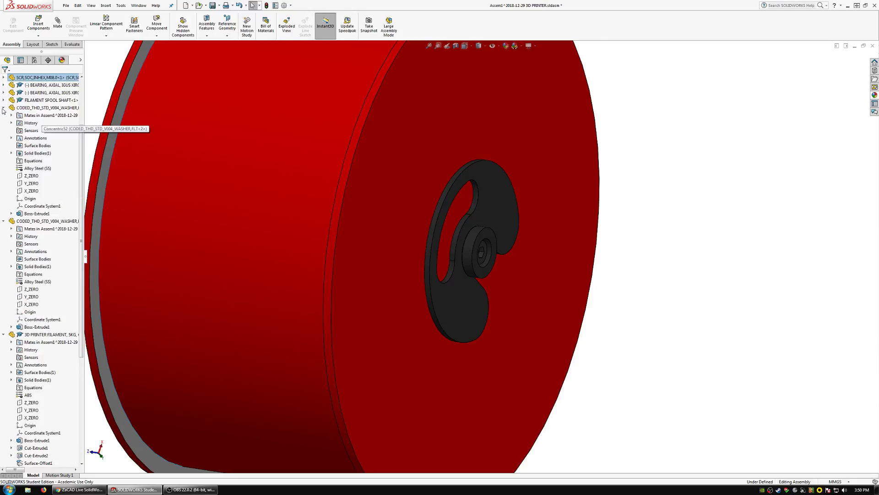
{"action": "left_click", "coordinate": [4, 107]}
{"action": "left_click", "coordinate": [4, 115]}
{"action": "left_click", "coordinate": [4, 160]}
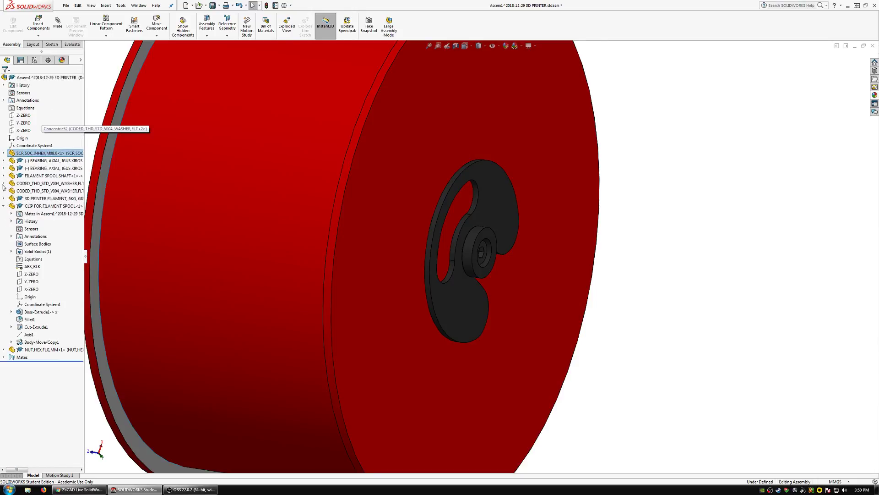
{"action": "left_click", "coordinate": [4, 205]}
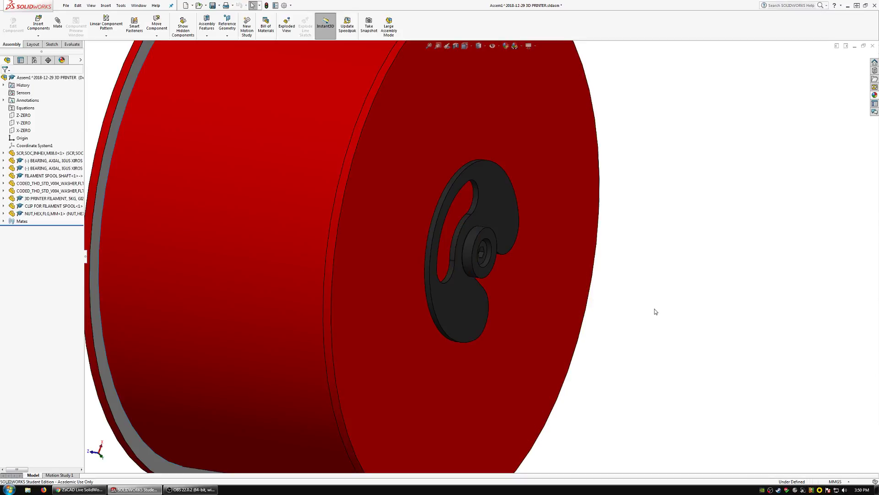
Hide the filament spool, its clip and the spool shaft to expose the screw and the two axial bearings.
{"action": "scroll", "coordinate": [506, 270], "scroll_direction": "up", "scroll_amount": 5}
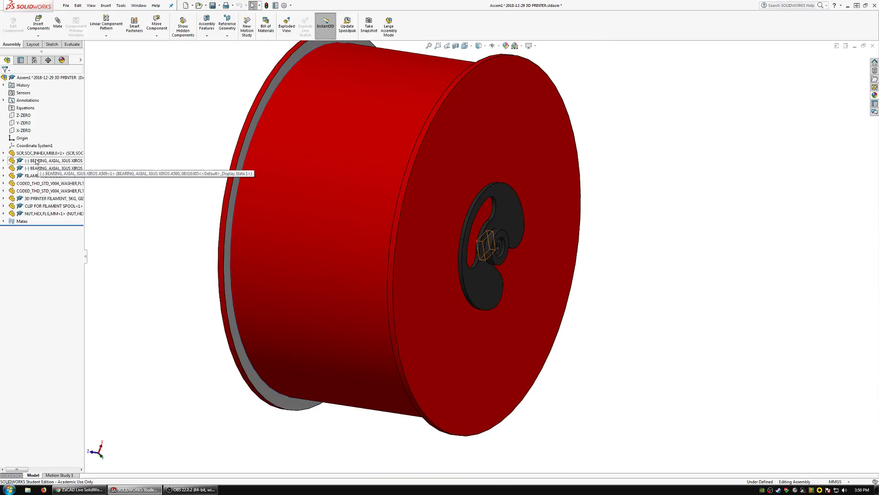
{"action": "left_click", "coordinate": [496, 287]}
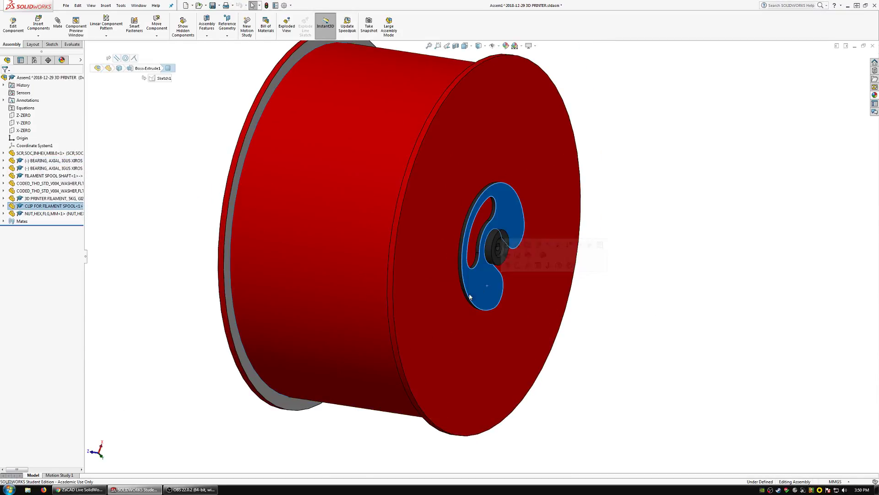
{"action": "left_click", "coordinate": [432, 320], "text": "ctrl"}
{"action": "right_click", "coordinate": [399, 281]}
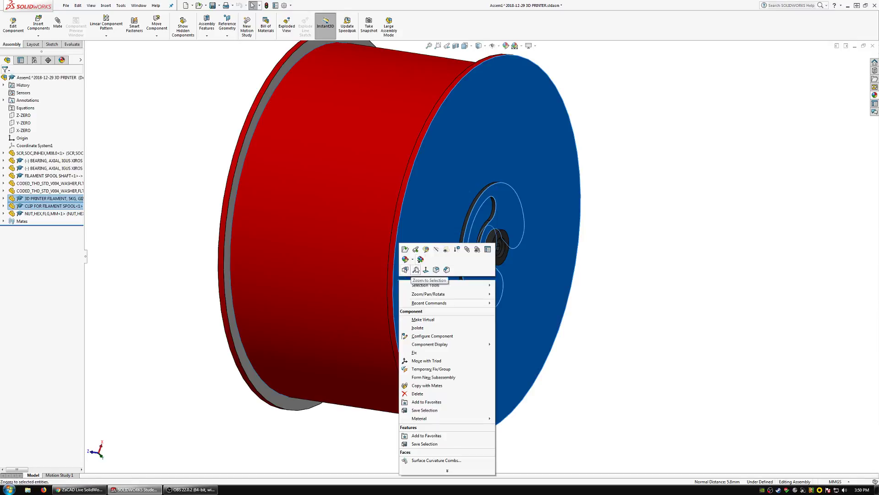
{"action": "left_click", "coordinate": [436, 251]}
{"action": "scroll", "coordinate": [486, 245], "scroll_direction": "down", "scroll_amount": 3}
{"action": "scroll", "coordinate": [487, 250], "scroll_direction": "down", "scroll_amount": 2}
{"action": "left_click", "coordinate": [490, 255]}
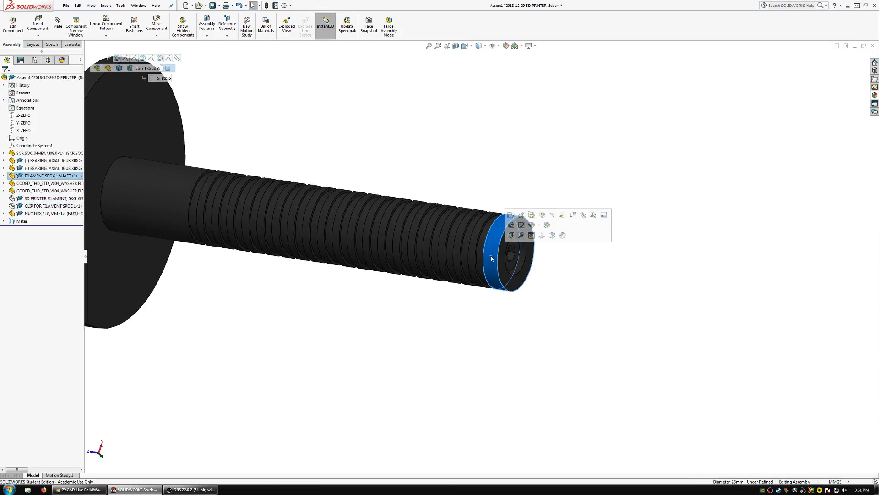
{"action": "left_click", "coordinate": [549, 216]}
Add a parallel mate between the Y_ZERO plane of the axial bearing at the screw head and a flat of the screw's hex socket.
{"action": "left_click", "coordinate": [483, 259]}
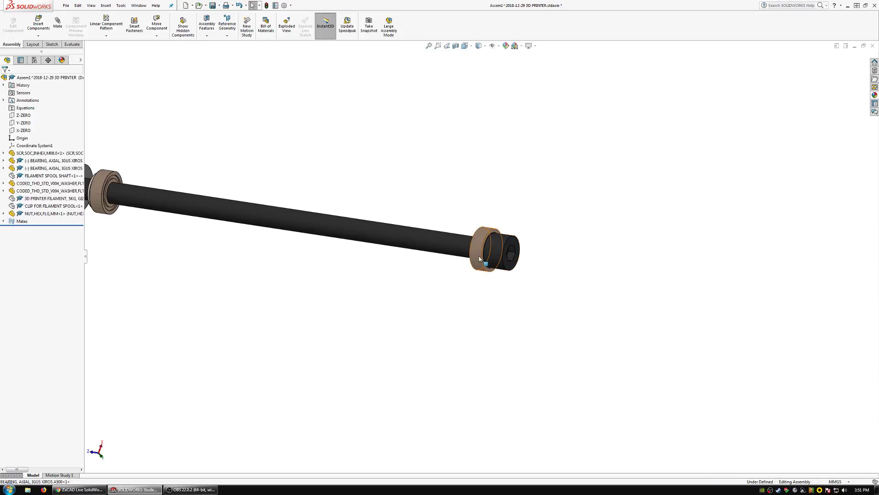
{"action": "double_click", "coordinate": [24, 163]}
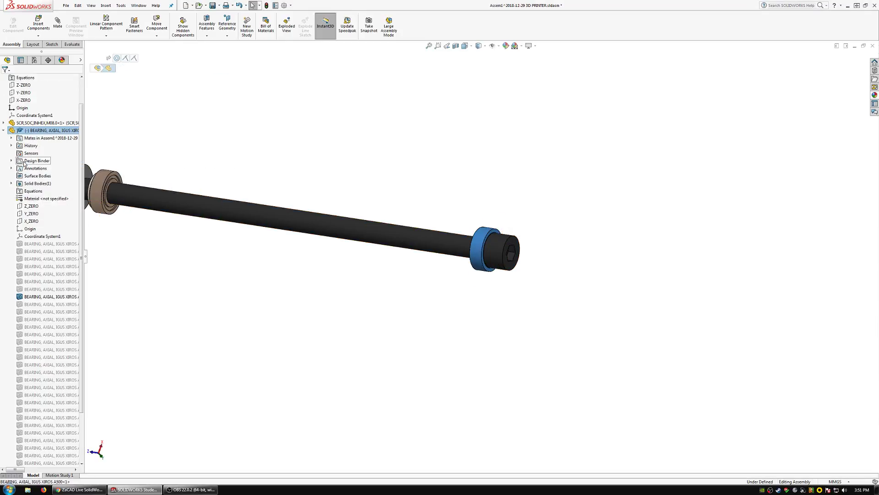
{"action": "left_click", "coordinate": [30, 217]}
{"action": "scroll", "coordinate": [522, 255], "scroll_direction": "down", "scroll_amount": 5}
{"action": "left_click", "coordinate": [486, 243], "text": "ctrl"}
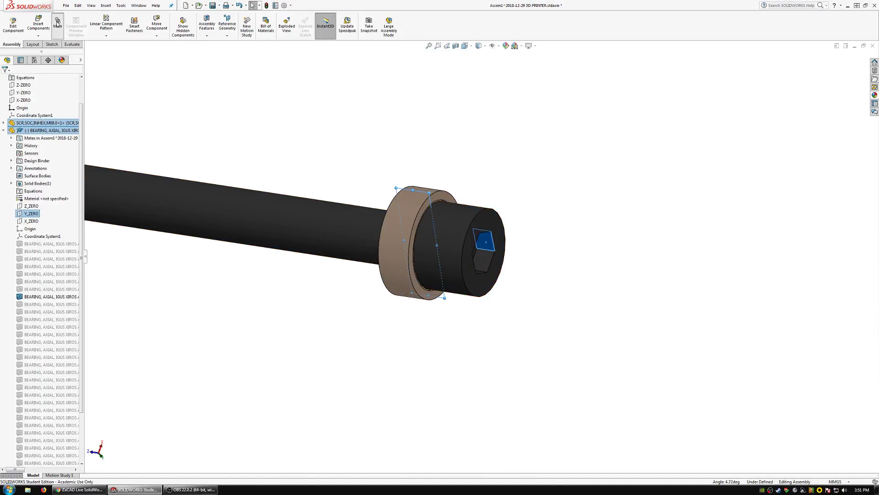
{"action": "left_click", "coordinate": [58, 24]}
{"action": "right_click", "coordinate": [198, 149]}
{"action": "key", "text": "Escape"}
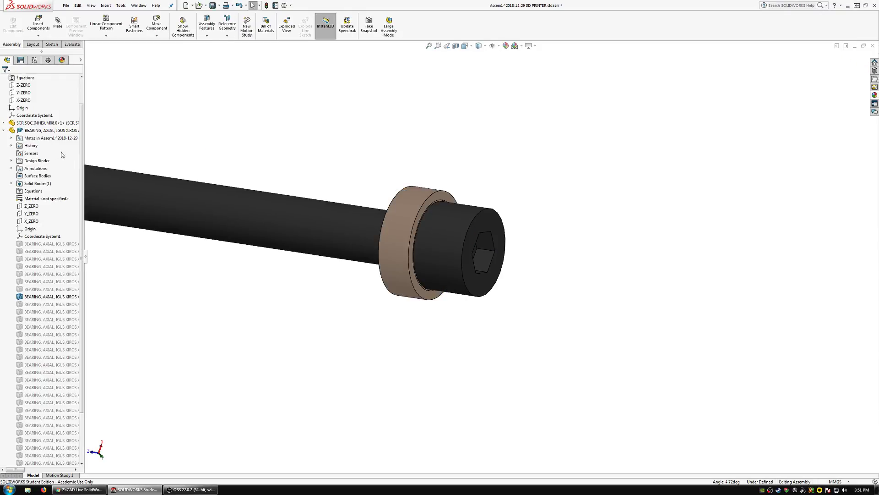
Add a parallel mate between the second axial bearing's Y_ZERO plane and a flat of the screw's hex socket.
{"action": "left_click", "coordinate": [7, 130]}
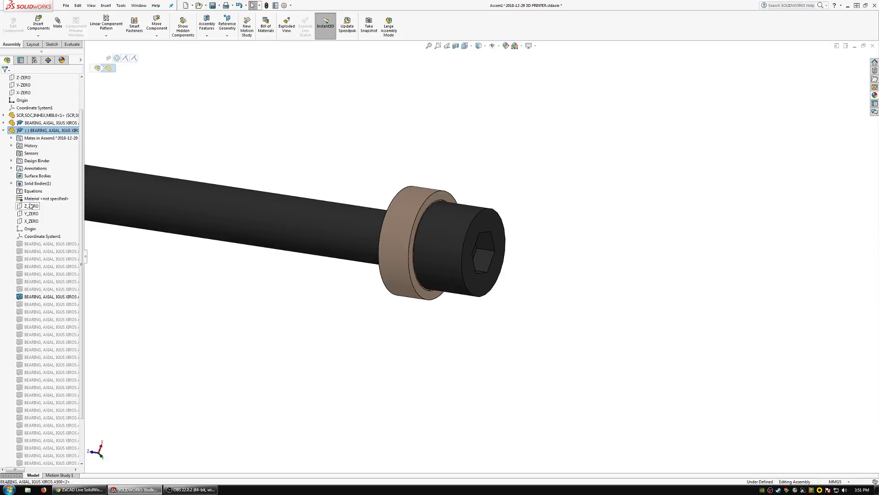
{"action": "left_click", "coordinate": [31, 213]}
{"action": "scroll", "coordinate": [402, 216], "scroll_direction": "up", "scroll_amount": 5}
{"action": "scroll", "coordinate": [487, 247], "scroll_direction": "down", "scroll_amount": 5}
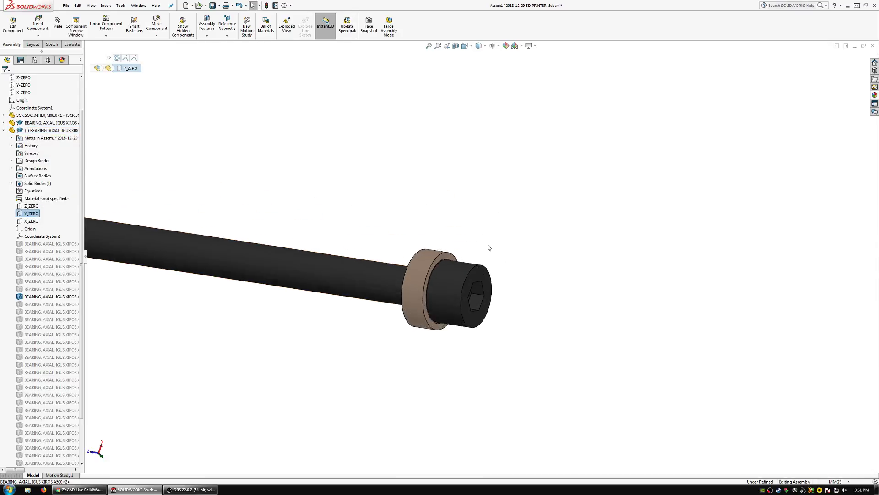
{"action": "left_click", "coordinate": [477, 313], "text": "ctrl"}
{"action": "left_click", "coordinate": [59, 24]}
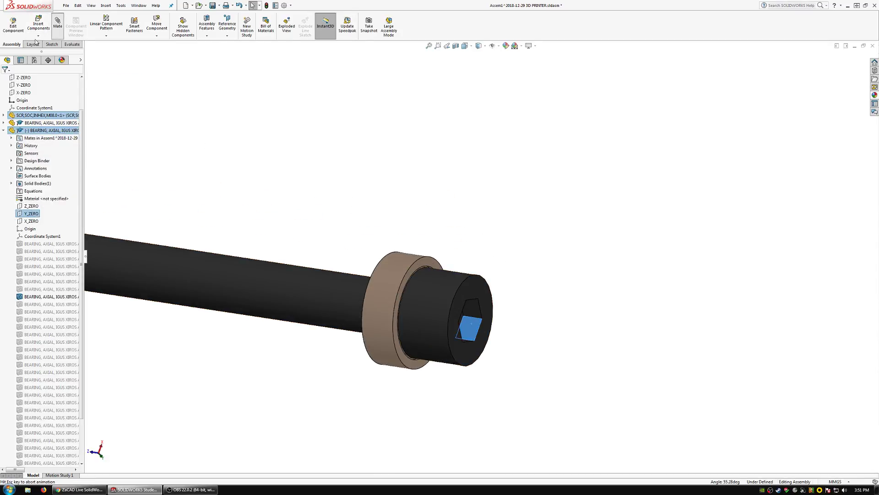
{"action": "left_click", "coordinate": [4, 80]}
{"action": "left_click", "coordinate": [4, 80]}
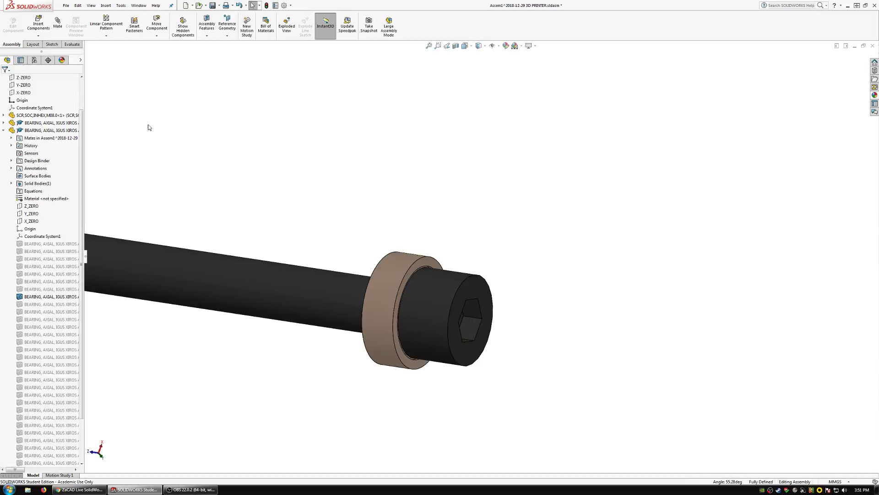
Collapse the feature tree and show the assembly with all its dependents, including the hidden spool, clip and shaft.
{"action": "scroll", "coordinate": [371, 209], "scroll_direction": "up", "scroll_amount": 5}
{"action": "scroll", "coordinate": [164, 219], "scroll_direction": "down", "scroll_amount": 1}
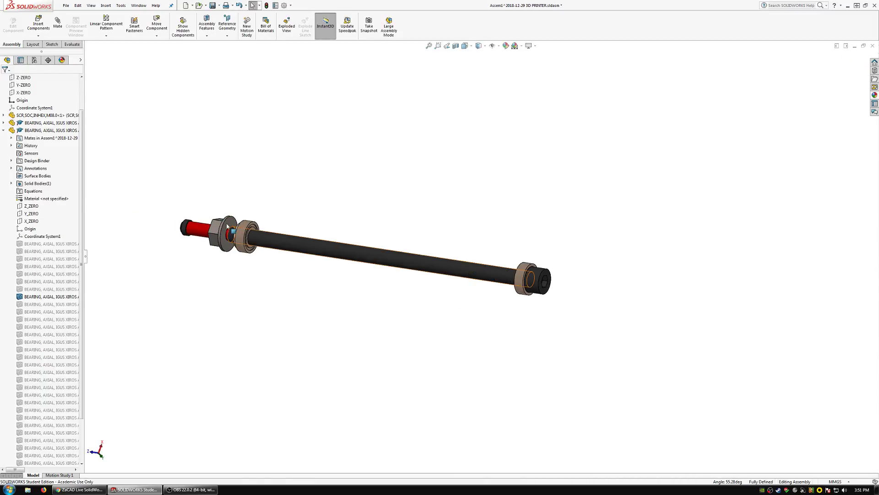
{"action": "middle_click_drag", "start_coordinate": [158, 219], "coordinate": [183, 217]}
{"action": "key", "text": "shift+c"}
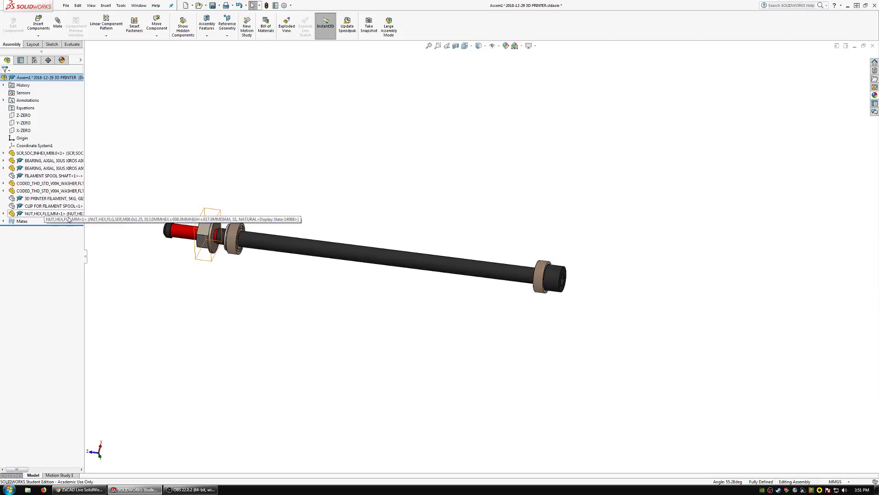
{"action": "right_click", "coordinate": [26, 78]}
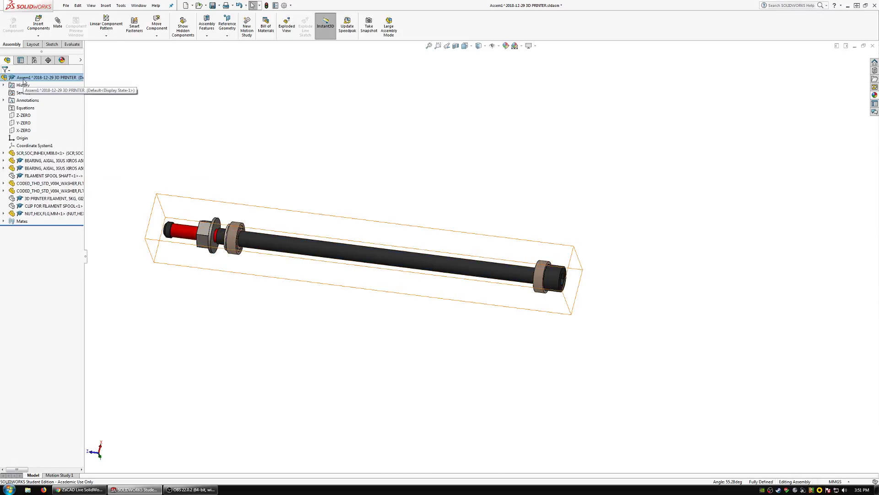
{"action": "left_click", "coordinate": [57, 185]}
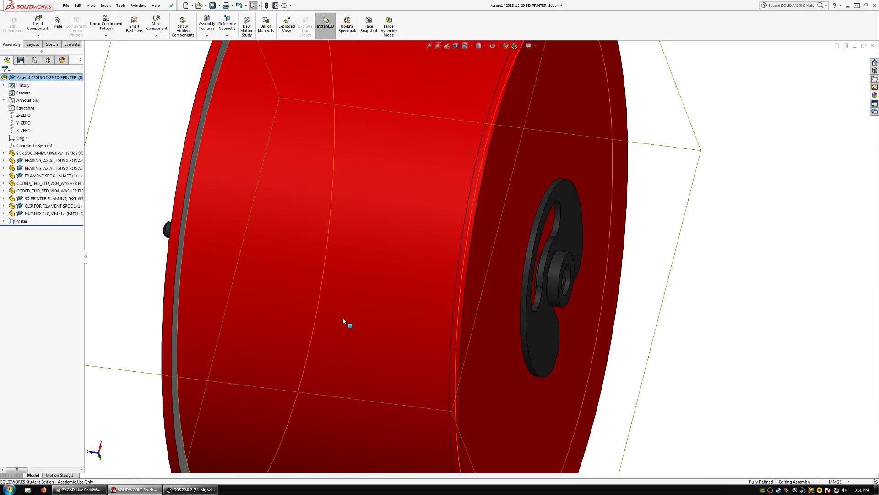
{"action": "scroll", "coordinate": [515, 287], "scroll_direction": "up", "scroll_amount": 3}
{"action": "middle_click_drag", "start_coordinate": [515, 286], "coordinate": [541, 216]}
{"action": "scroll", "coordinate": [450, 267], "scroll_direction": "down", "scroll_amount": 6}
{"action": "middle_click_drag", "start_coordinate": [450, 266], "coordinate": [412, 261]}
{"action": "scroll", "coordinate": [412, 261], "scroll_direction": "up", "scroll_amount": 8}
Save the subassembly as 5KG SPOOL SETUP in the 2019-01-26 3D PRINTER folder.
{"action": "right_click", "coordinate": [26, 78]}
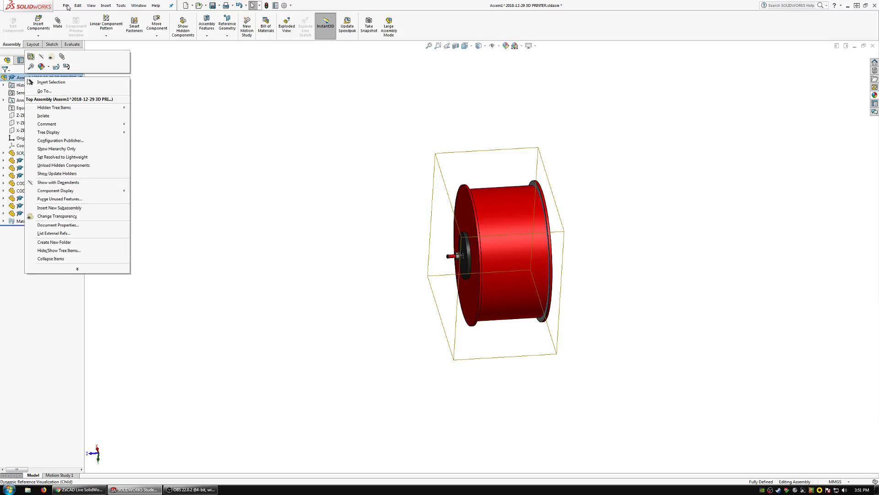
{"action": "left_click", "coordinate": [66, 6]}
{"action": "left_click", "coordinate": [78, 79]}
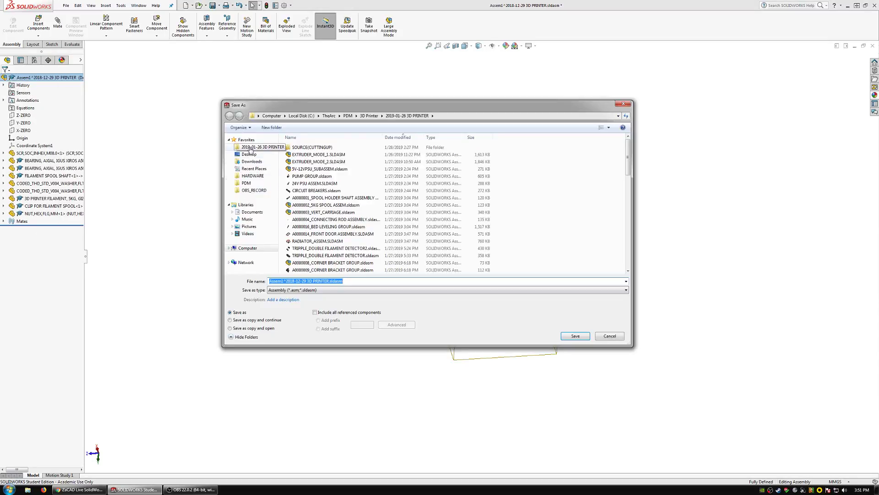
{"action": "left_click", "coordinate": [250, 147]}
{"action": "type", "text": "5K"}
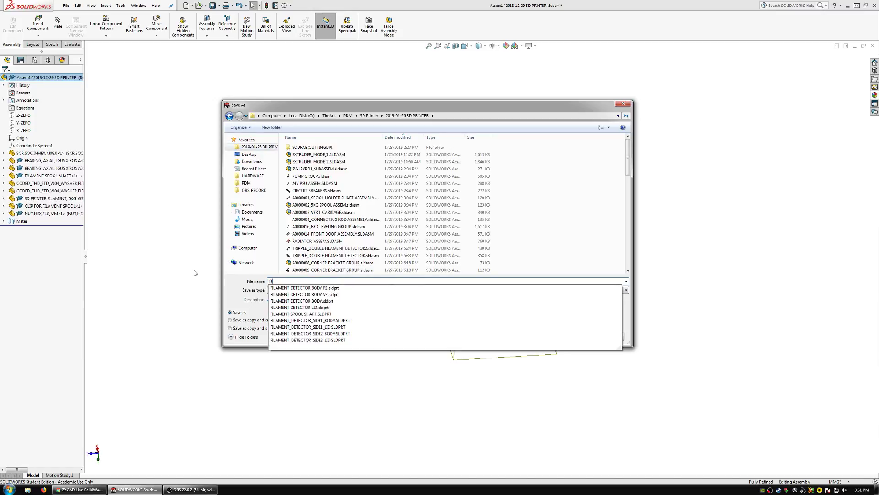
{"action": "type", "text": "G SPOOL SE"}
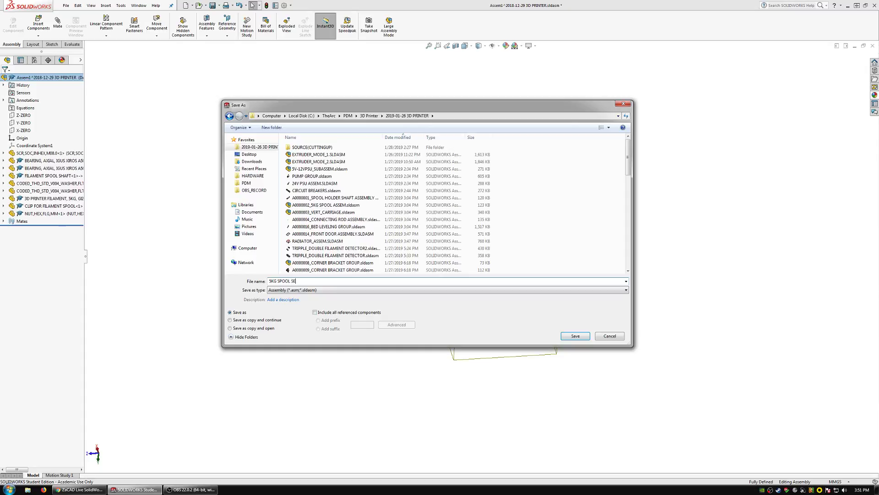
{"action": "type", "text": "TUP"}
{"action": "key", "text": "Return"}
{"action": "key", "text": "Return"}
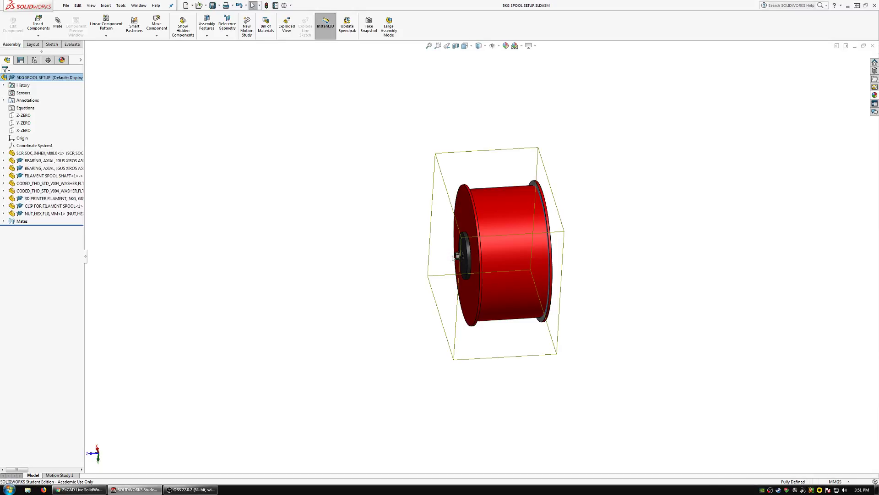
Open the M8 socket screw part from the spool's clip side and close it, saving its changes.
{"action": "scroll", "coordinate": [467, 256], "scroll_direction": "down", "scroll_amount": 6}
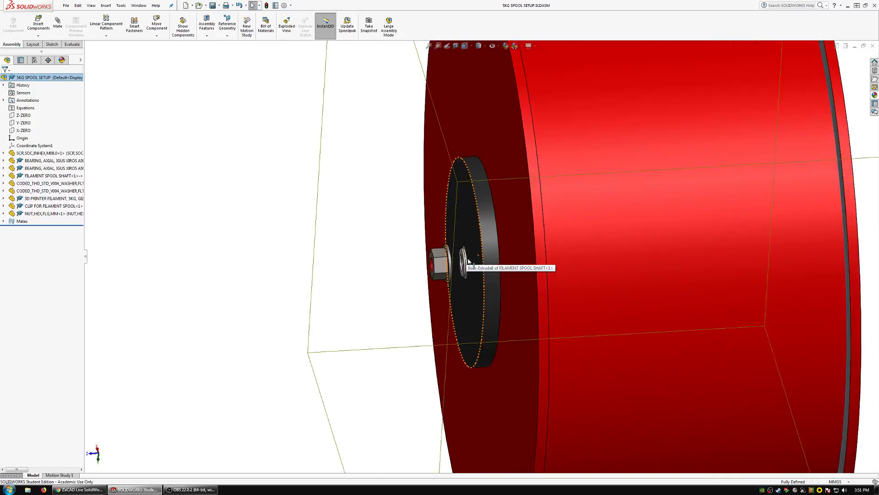
{"action": "middle_click_drag", "start_coordinate": [466, 258], "coordinate": [389, 259]}
{"action": "left_click", "coordinate": [665, 240]}
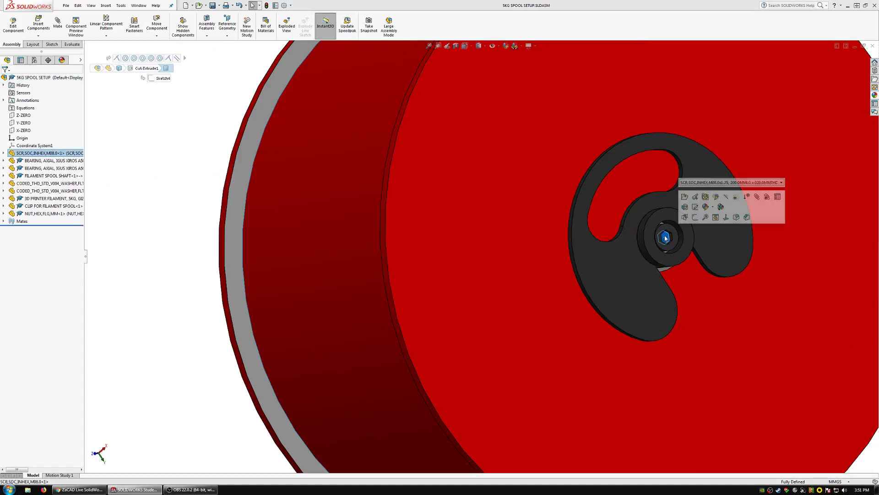
{"action": "left_click", "coordinate": [677, 200]}
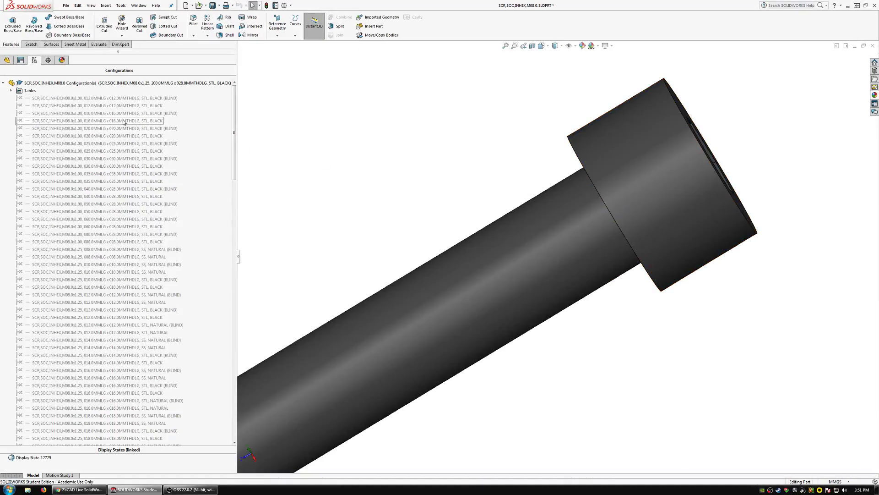
{"action": "left_click", "coordinate": [872, 46]}
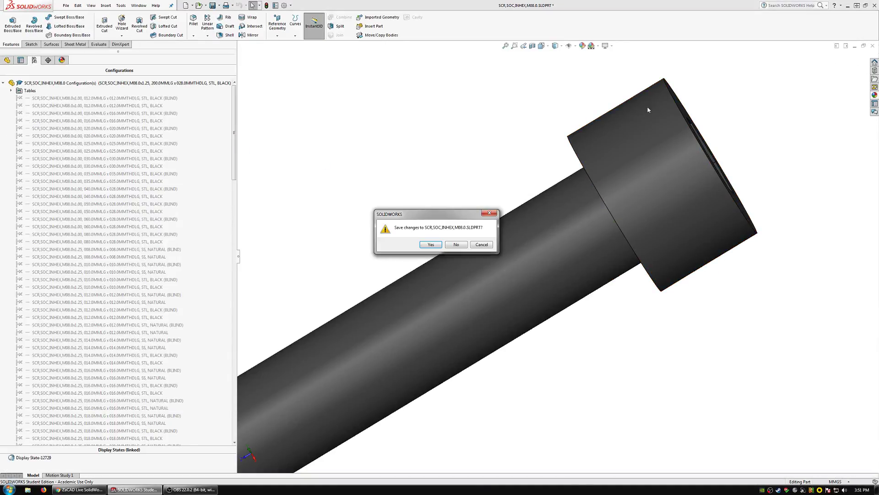
{"action": "left_click", "coordinate": [435, 245]}
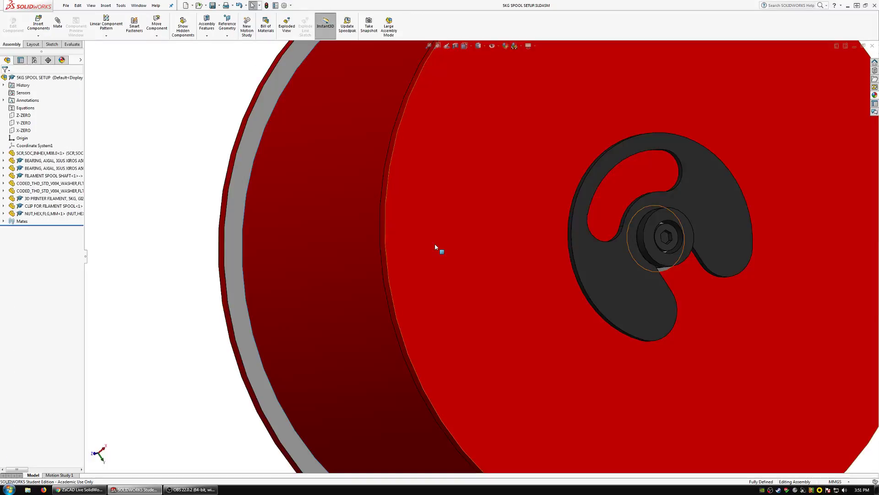
Open the flange nut part, remove the rebuild/save mark and purge data for all configurations, and close the part.
{"action": "left_click", "coordinate": [32, 214]}
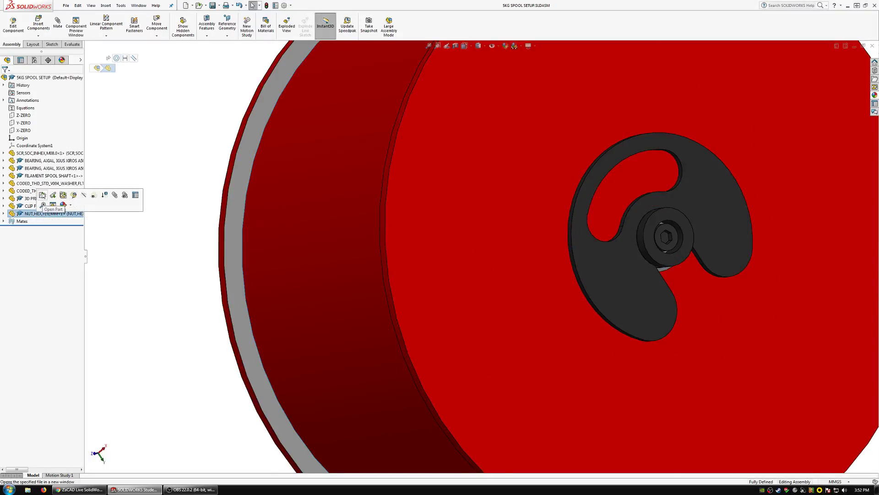
{"action": "left_click", "coordinate": [48, 198]}
{"action": "right_click", "coordinate": [43, 83]}
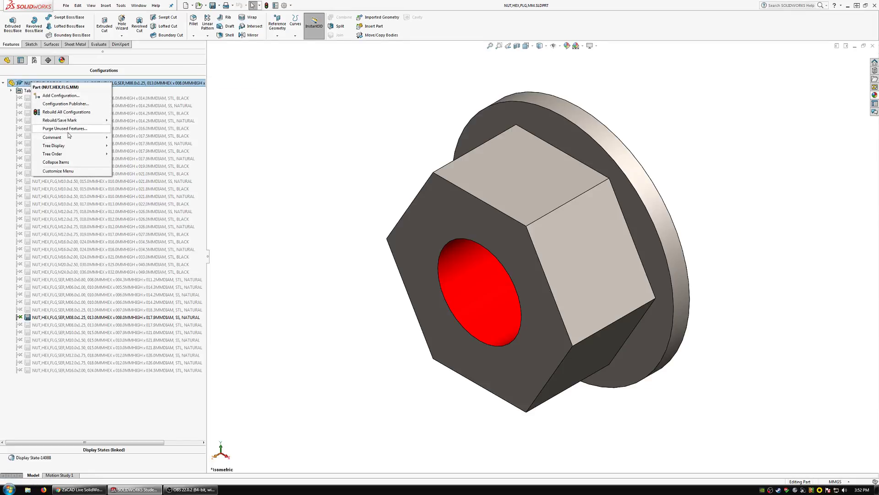
{"action": "mouse_move", "coordinate": [73, 121]}
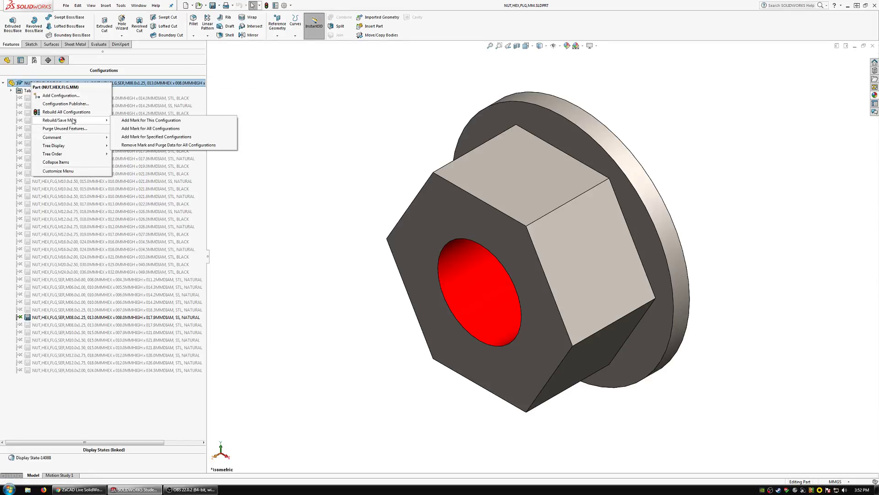
{"action": "left_click", "coordinate": [154, 145]}
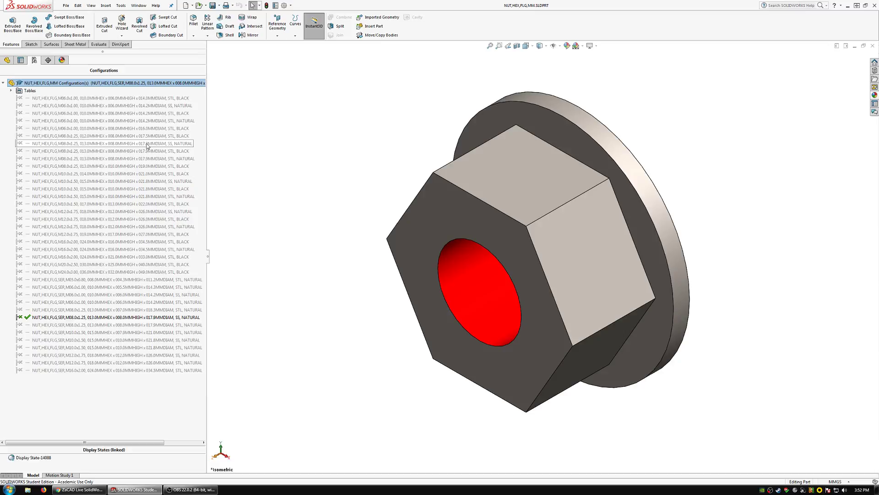
{"action": "left_click", "coordinate": [872, 46]}
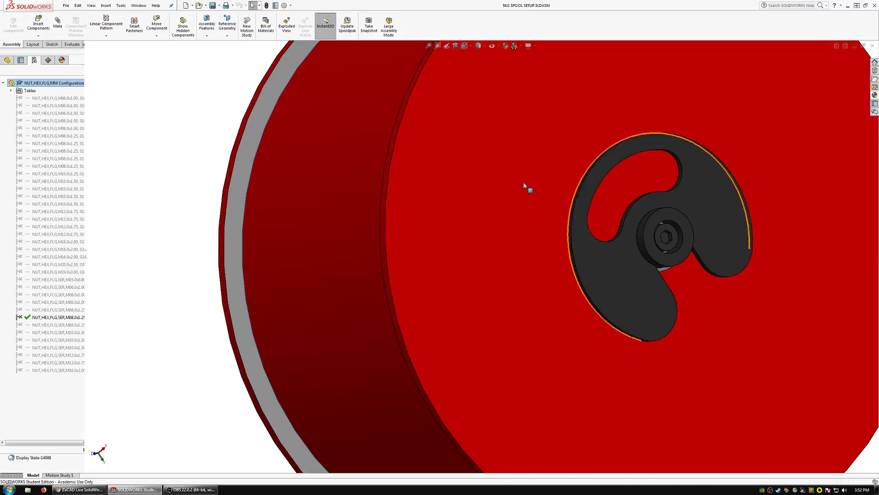
Save the 5KG SPOOL SETUP assembly and return to the main 3D printer assembly.
{"action": "left_click", "coordinate": [667, 238]}
{"action": "middle_click_drag", "start_coordinate": [529, 247], "coordinate": [563, 237]}
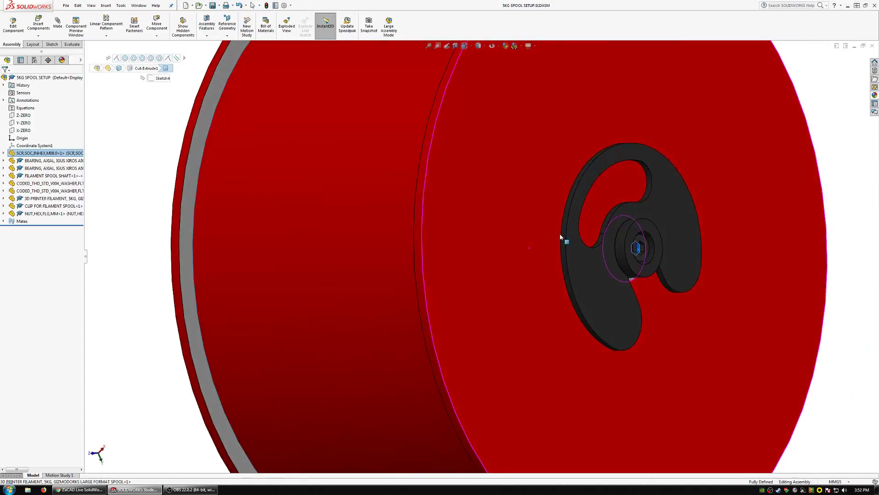
{"action": "left_click", "coordinate": [643, 248]}
{"action": "middle_click_drag", "start_coordinate": [560, 260], "coordinate": [542, 263]}
{"action": "scroll", "coordinate": [542, 263], "scroll_direction": "up", "scroll_amount": 1}
{"action": "scroll", "coordinate": [541, 263], "scroll_direction": "down", "scroll_amount": 4}
{"action": "left_click", "coordinate": [414, 232]}
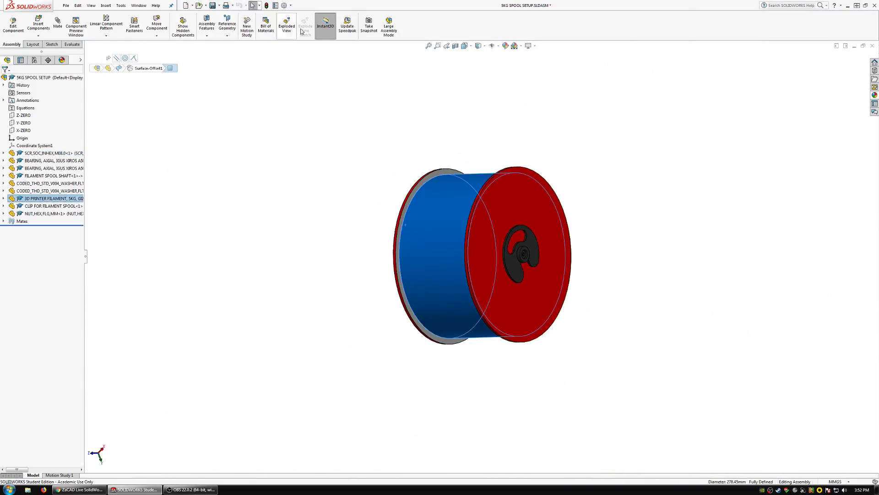
{"action": "left_click", "coordinate": [213, 5]}
{"action": "left_click", "coordinate": [138, 106]}
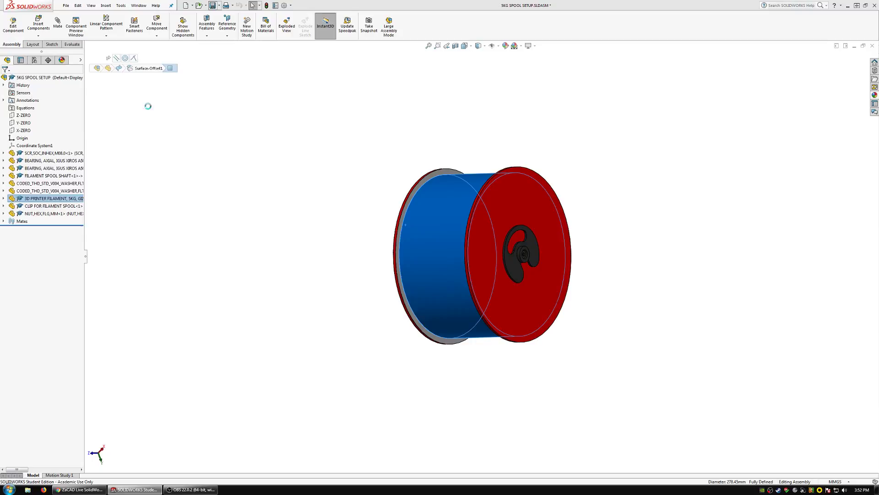
{"action": "left_click", "coordinate": [360, 202]}
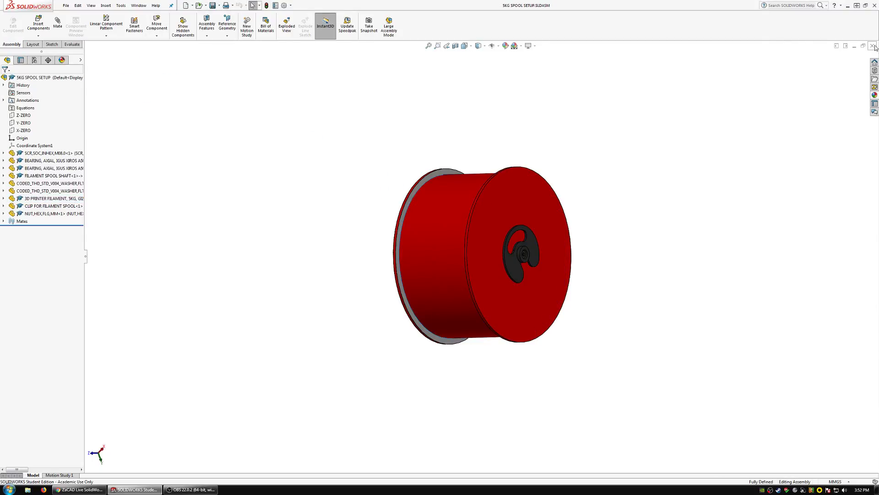
{"action": "key", "text": "ctrl+q"}
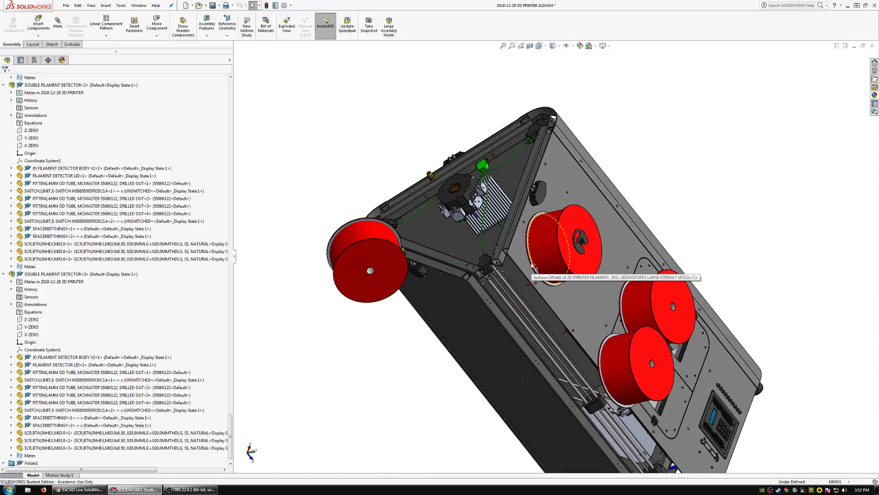
Hide the loose 5 kg filament spool floating beside the printer's front panel.
{"action": "scroll", "coordinate": [533, 265], "scroll_direction": "down", "scroll_amount": 10}
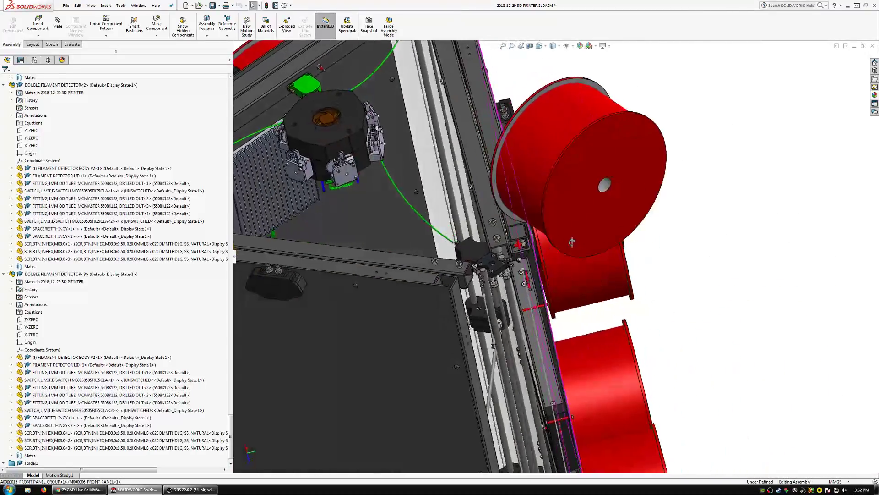
{"action": "middle_click_drag", "start_coordinate": [572, 243], "coordinate": [579, 244]}
{"action": "right_click", "coordinate": [610, 169]}
{"action": "left_click", "coordinate": [660, 139]}
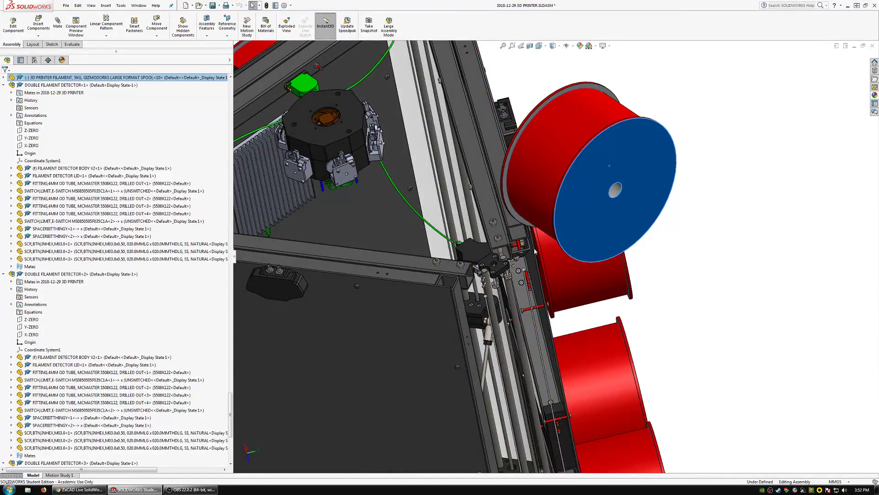
Examine how the spool mount's screw and nut fit inside the front cross brace and how the spool sits on the panel.
{"action": "scroll", "coordinate": [538, 246], "scroll_direction": "down", "scroll_amount": 3}
{"action": "scroll", "coordinate": [537, 246], "scroll_direction": "down", "scroll_amount": 10}
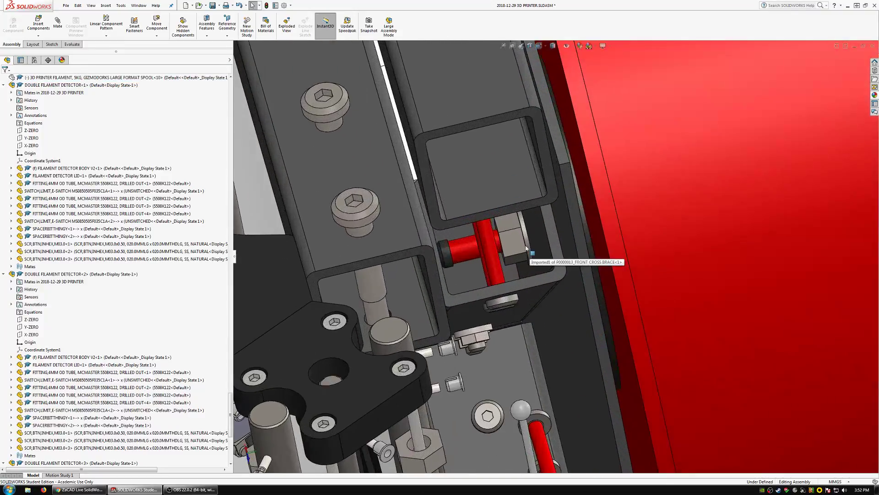
{"action": "middle_click_drag", "start_coordinate": [514, 236], "coordinate": [545, 253]}
{"action": "scroll", "coordinate": [510, 275], "scroll_direction": "up", "scroll_amount": 10}
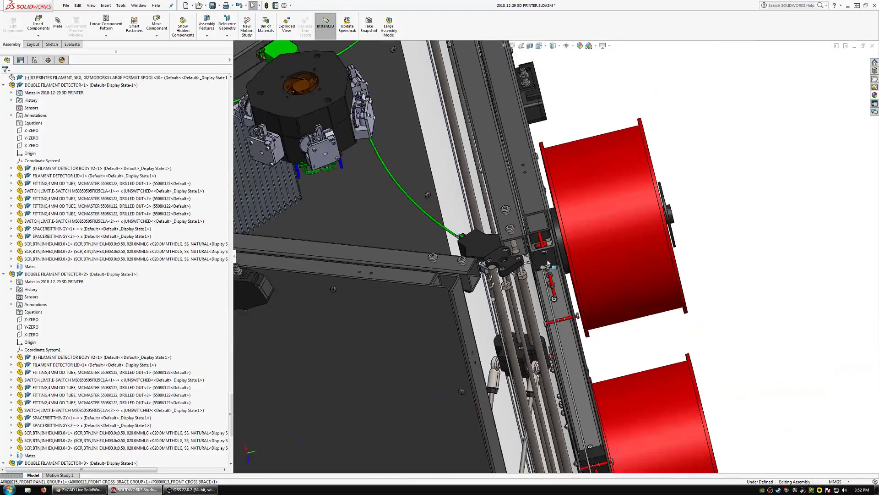
{"action": "scroll", "coordinate": [548, 263], "scroll_direction": "up", "scroll_amount": 1}
{"action": "middle_click_drag", "start_coordinate": [608, 251], "coordinate": [545, 231]}
{"action": "scroll", "coordinate": [677, 246], "scroll_direction": "up", "scroll_amount": 2}
{"action": "scroll", "coordinate": [721, 251], "scroll_direction": "down", "scroll_amount": 5}
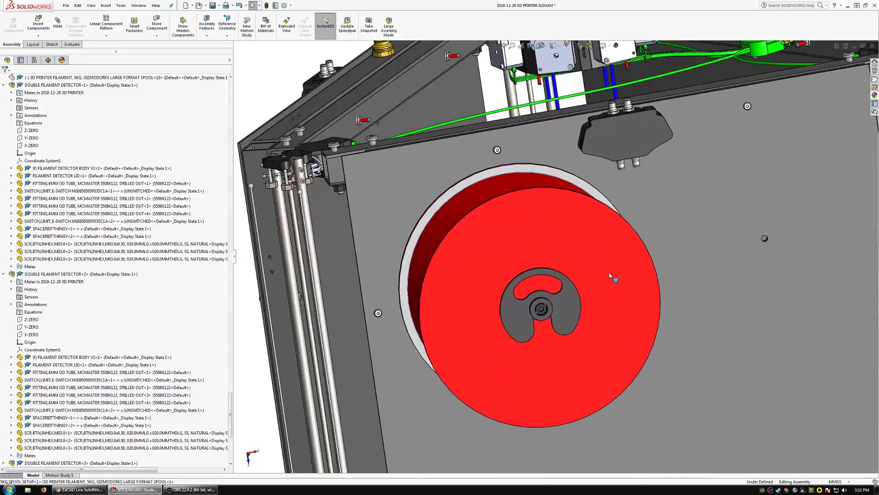
Select the 5KG SPOOL SETUP subassembly and list its mates in the 3D printer assembly.
{"action": "left_click", "coordinate": [596, 275]}
{"action": "left_click", "coordinate": [48, 312]}
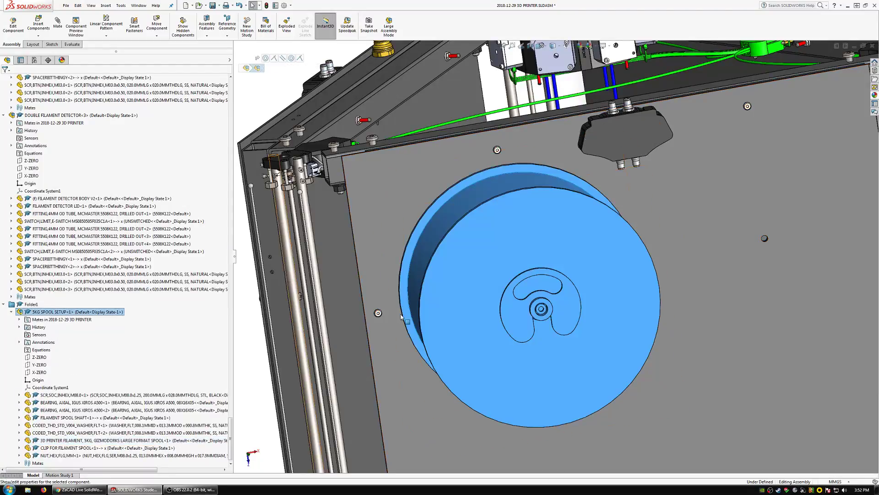
{"action": "double_click", "coordinate": [71, 322]}
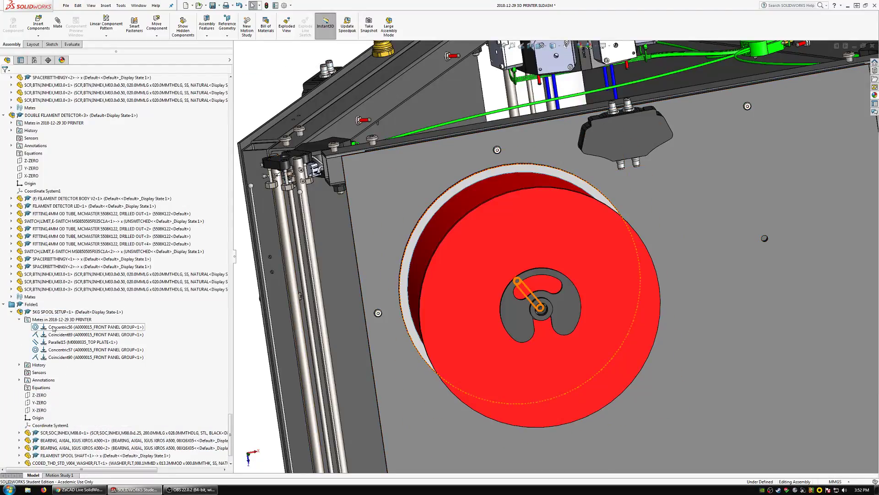
Delete all five mates that position the 5KG SPOOL SETUP subassembly in the 3D printer assembly.
{"action": "left_click", "coordinate": [64, 357], "text": "shift"}
{"action": "key", "text": "Delete"}
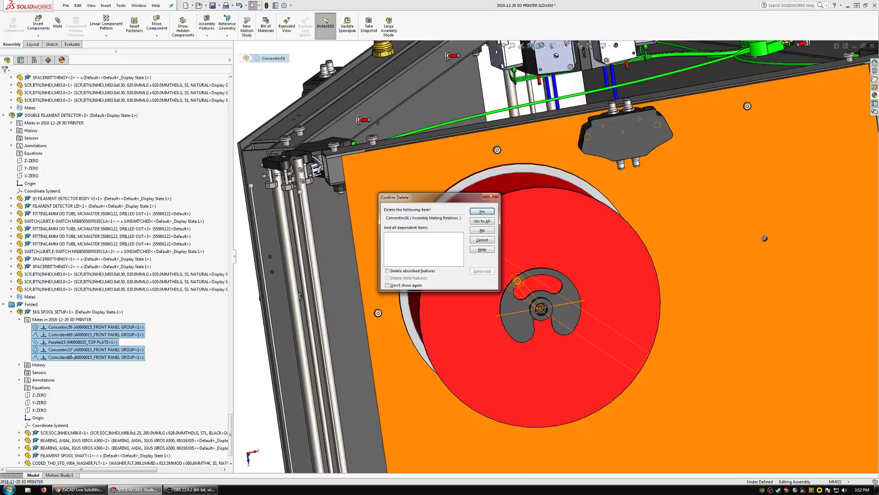
{"action": "left_click", "coordinate": [483, 221]}
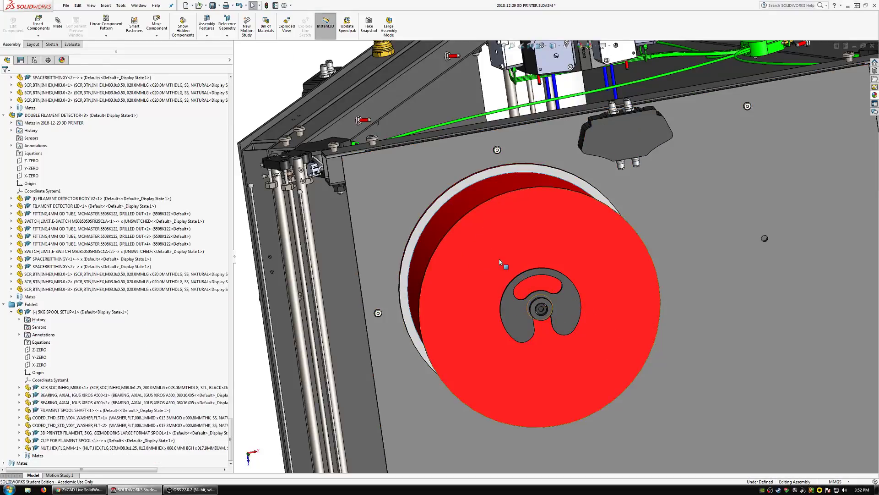
Pull the spool setup away from the front panel and mate its M8 screw concentric with the upper panel hole near the corner rods.
{"action": "left_click_drag", "start_coordinate": [596, 296], "coordinate": [578, 309]}
{"action": "mouse_move", "coordinate": [541, 308]}
{"action": "middle_mouse_down"}
{"action": "mouse_move", "coordinate": [582, 334]}
{"action": "mouse_move", "coordinate": [568, 307]}
{"action": "mouse_move", "coordinate": [531, 297]}
{"action": "middle_mouse_up"}
{"action": "scroll", "coordinate": [550, 288], "scroll_direction": "up", "scroll_amount": 2}
{"action": "left_click", "coordinate": [549, 288]}
{"action": "left_click", "coordinate": [521, 289]}
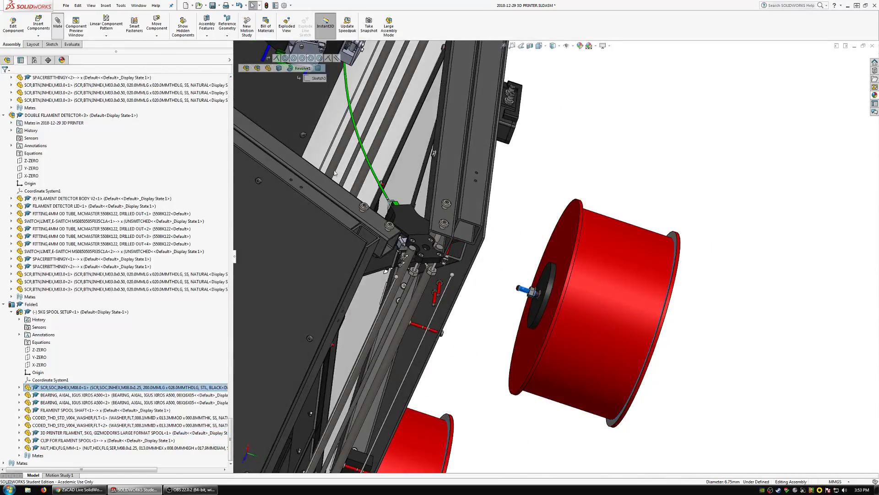
{"action": "middle_click_drag", "start_coordinate": [630, 285], "coordinate": [550, 273]}
{"action": "scroll", "coordinate": [545, 273], "scroll_direction": "down", "scroll_amount": 1}
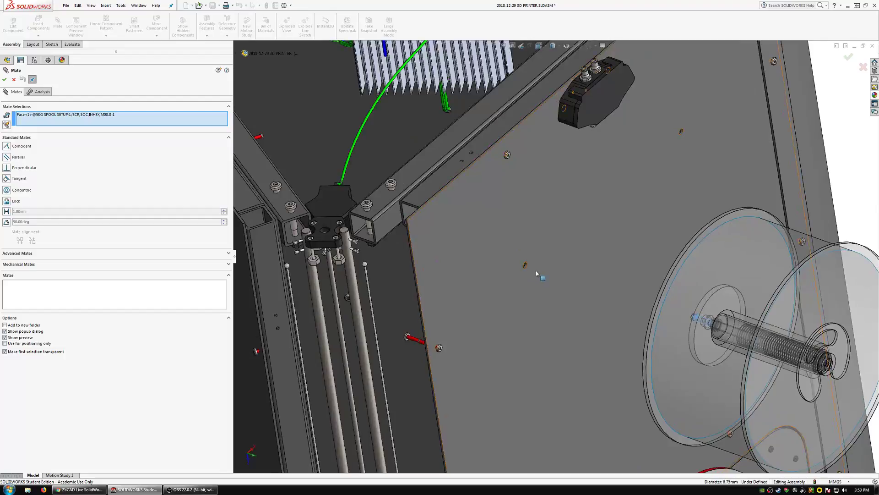
{"action": "scroll", "coordinate": [536, 273], "scroll_direction": "down", "scroll_amount": 3}
{"action": "left_click", "coordinate": [523, 262]}
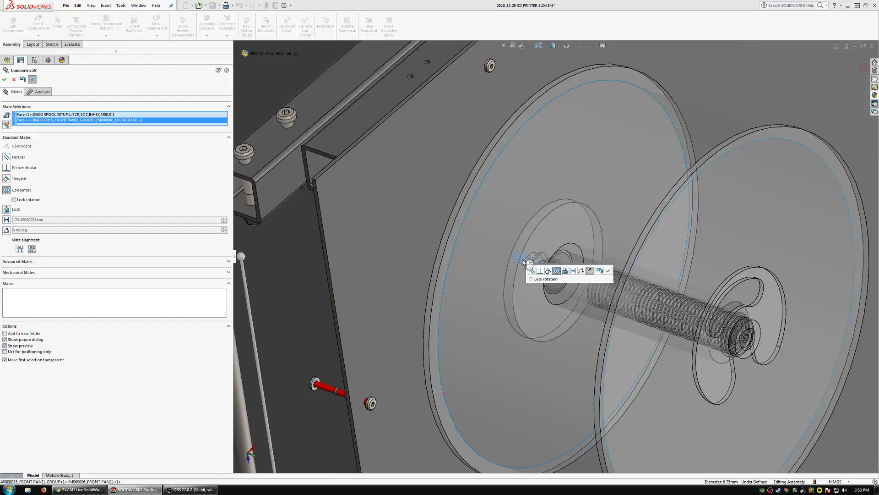
{"action": "left_click", "coordinate": [610, 271]}
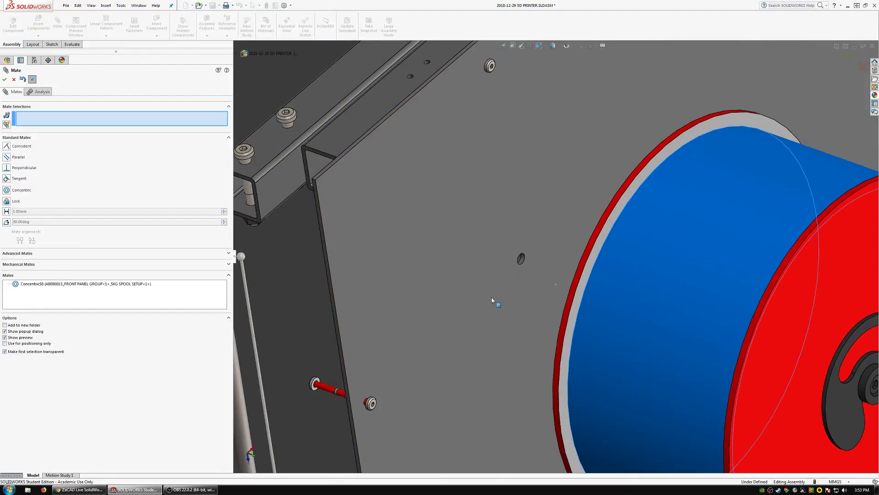
Mate the front panel's outer face coincident with the spool setup's flat washer face and finish mating.
{"action": "left_click", "coordinate": [492, 296]}
{"action": "middle_click_drag", "start_coordinate": [492, 296], "coordinate": [638, 318]}
{"action": "scroll", "coordinate": [550, 274], "scroll_direction": "down", "scroll_amount": 10}
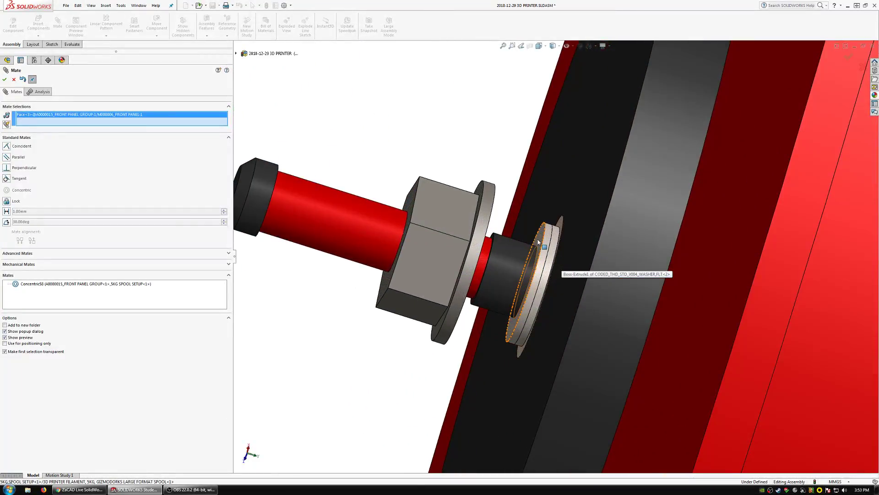
{"action": "left_click", "coordinate": [539, 243]}
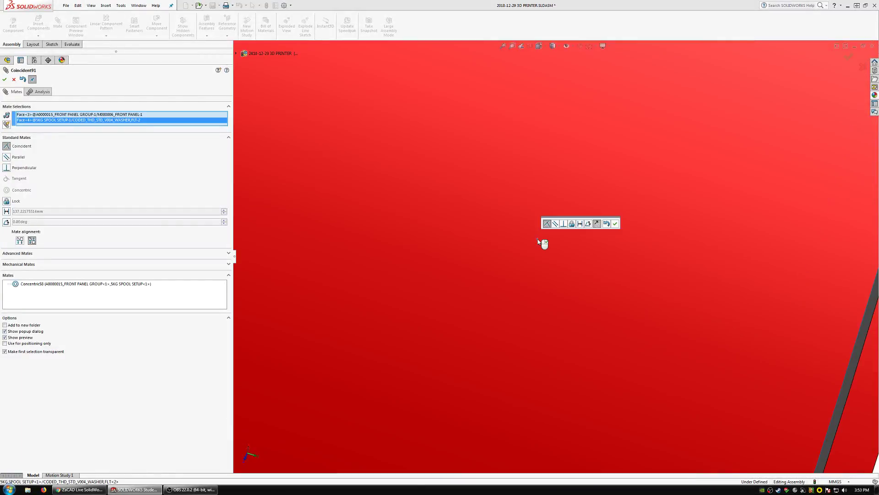
{"action": "left_click", "coordinate": [614, 225]}
{"action": "scroll", "coordinate": [547, 253], "scroll_direction": "up", "scroll_amount": 10}
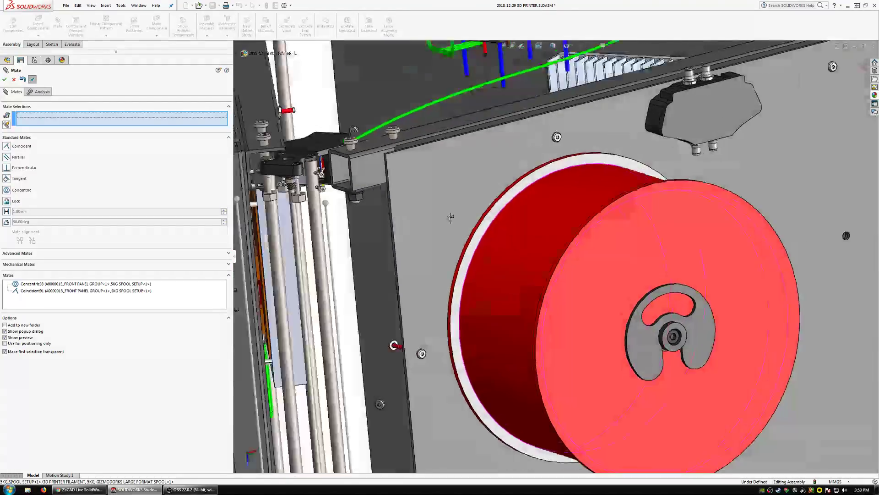
{"action": "middle_click_drag", "start_coordinate": [451, 217], "coordinate": [595, 310]}
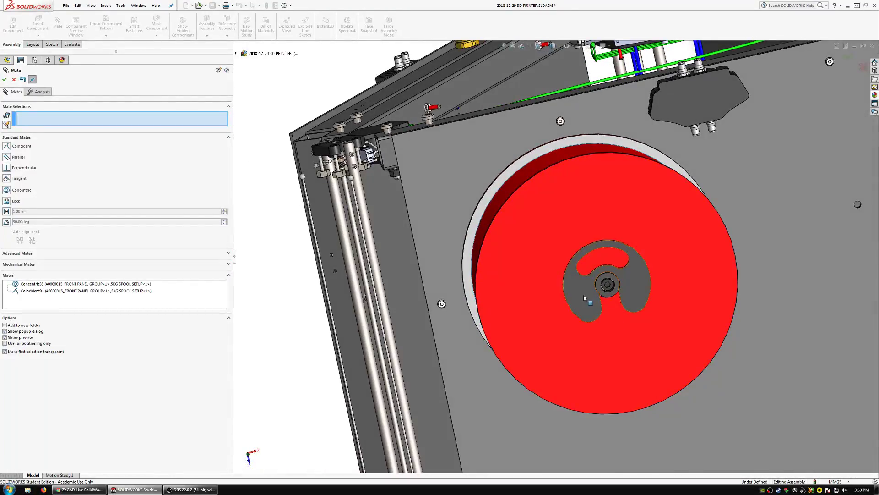
{"action": "key", "text": "Escape"}
Add a parallel mate between the spool clip's Y-ZERO plane and the face of the M0000033 cross bar above the front panel.
{"action": "left_click", "coordinate": [573, 281]}
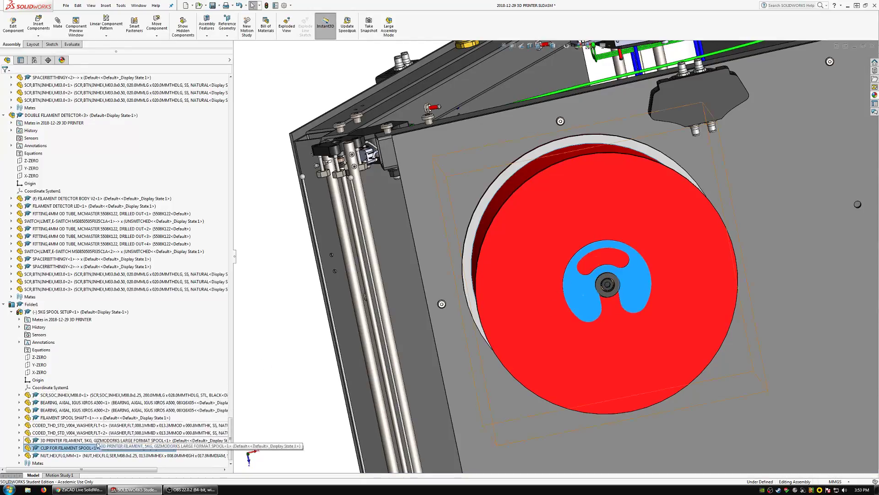
{"action": "left_click", "coordinate": [47, 402]}
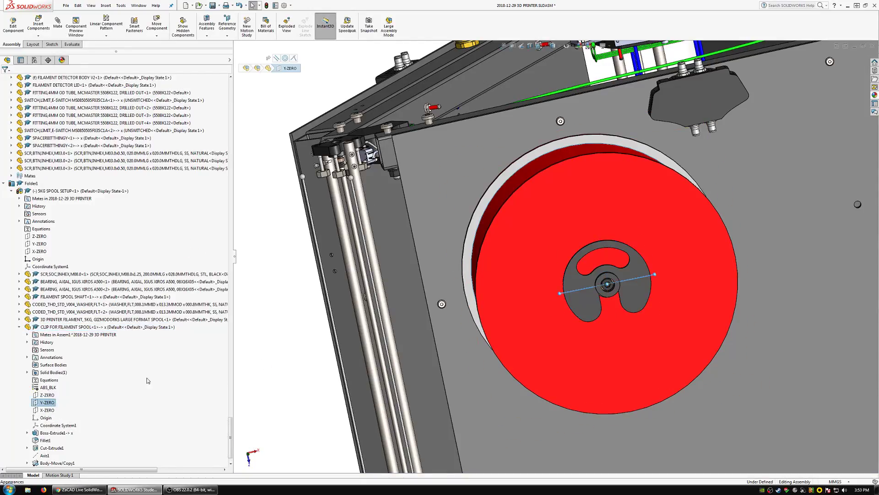
{"action": "middle_click_drag", "start_coordinate": [426, 123], "coordinate": [441, 130]}
{"action": "left_click", "coordinate": [438, 118]}
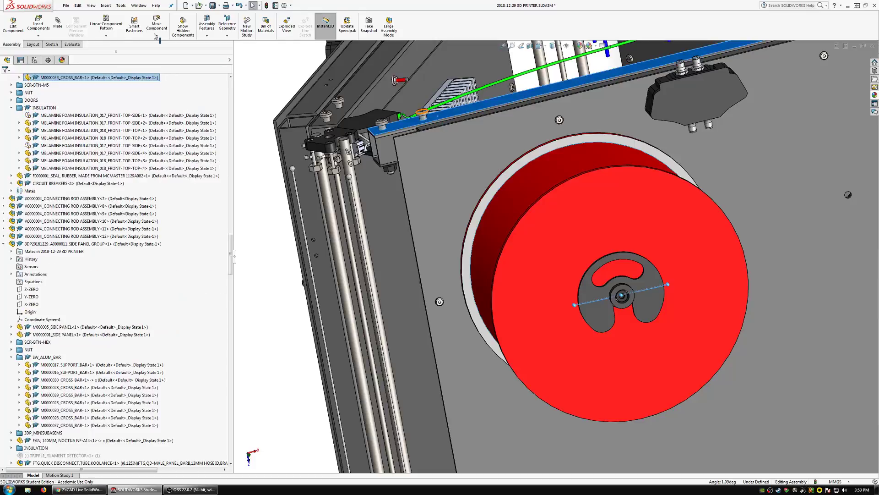
{"action": "left_click", "coordinate": [57, 24]}
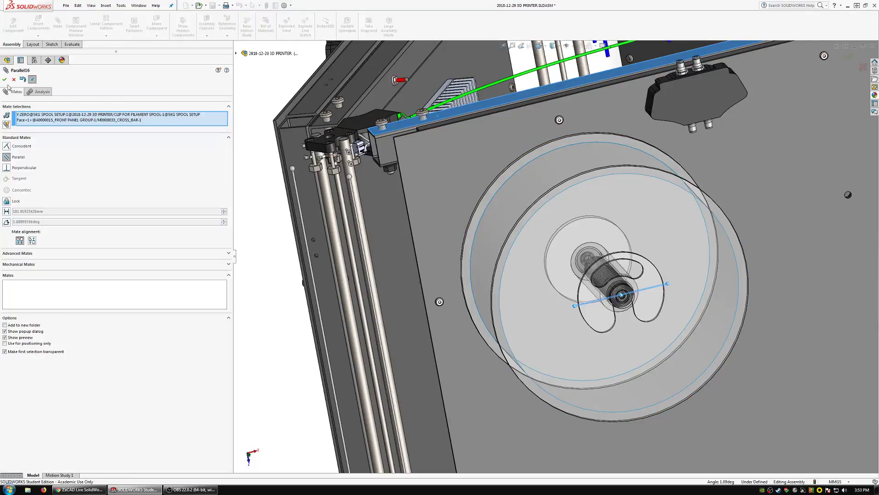
{"action": "left_click", "coordinate": [4, 80]}
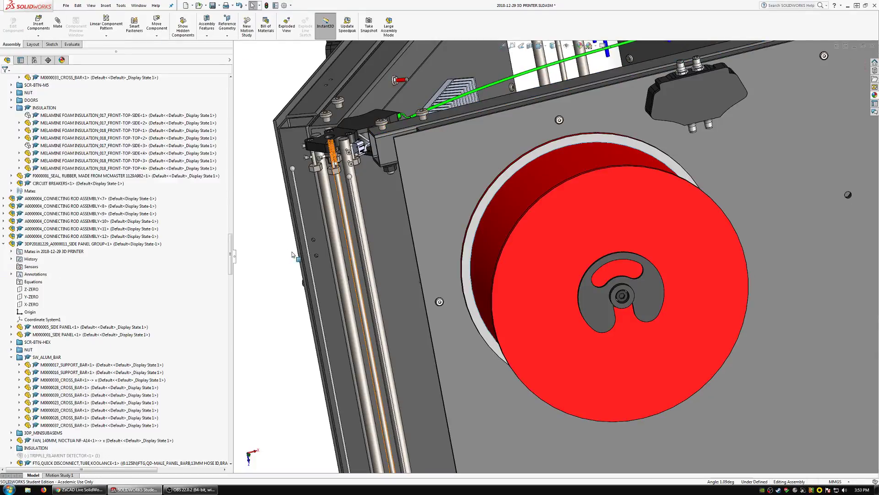
Delete Folder1 around the 5KG SPOOL SETUP subassembly in the feature tree.
{"action": "left_click", "coordinate": [61, 245]}
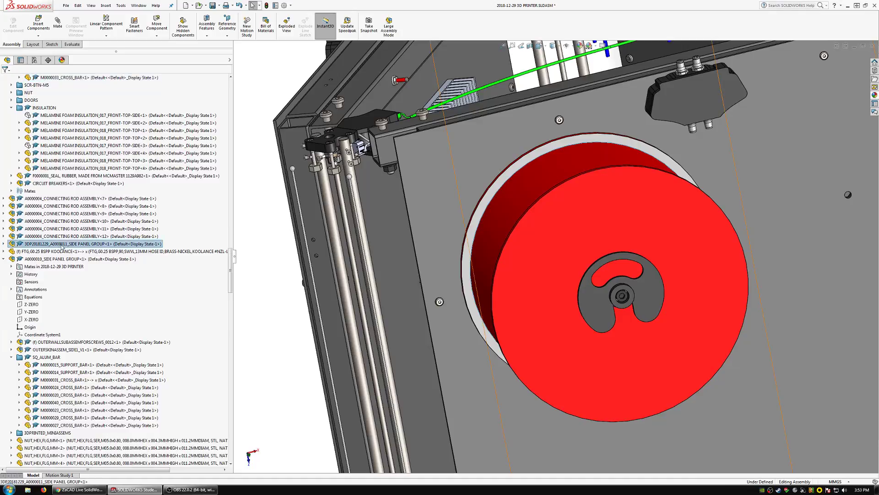
{"action": "left_click", "coordinate": [563, 282]}
{"action": "left_click", "coordinate": [39, 336]}
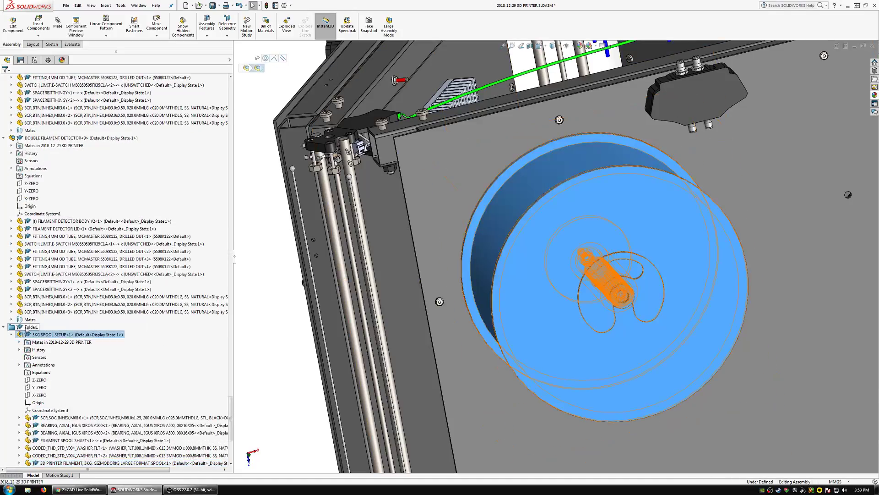
{"action": "left_click", "coordinate": [26, 328]}
{"action": "key", "text": "Delete"}
{"action": "key", "text": "Return"}
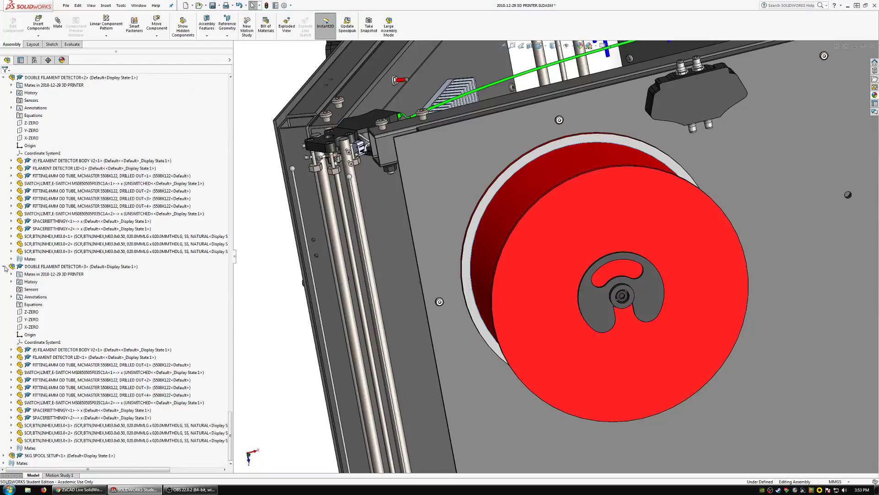
Collapse the expanded DOUBLE FILAMENT DETECTOR and loose filament spool entries in the feature tree.
{"action": "left_click", "coordinate": [5, 266]}
{"action": "left_click", "coordinate": [4, 259]}
{"action": "left_click", "coordinate": [4, 252]}
{"action": "left_click", "coordinate": [4, 266]}
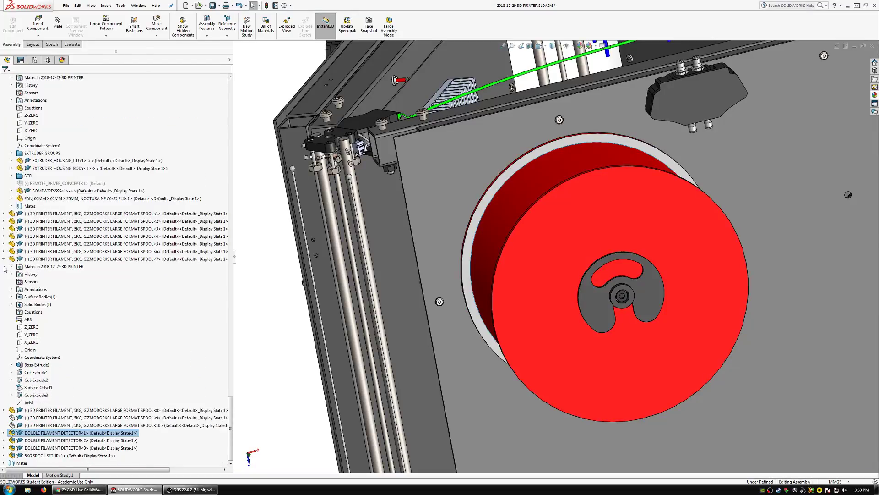
{"action": "left_click", "coordinate": [3, 259]}
Delete the loose 5 kg filament spools around the printer together with their dependent mates, keeping the mounted spool setup.
{"action": "scroll", "coordinate": [584, 296], "scroll_direction": "up", "scroll_amount": 8}
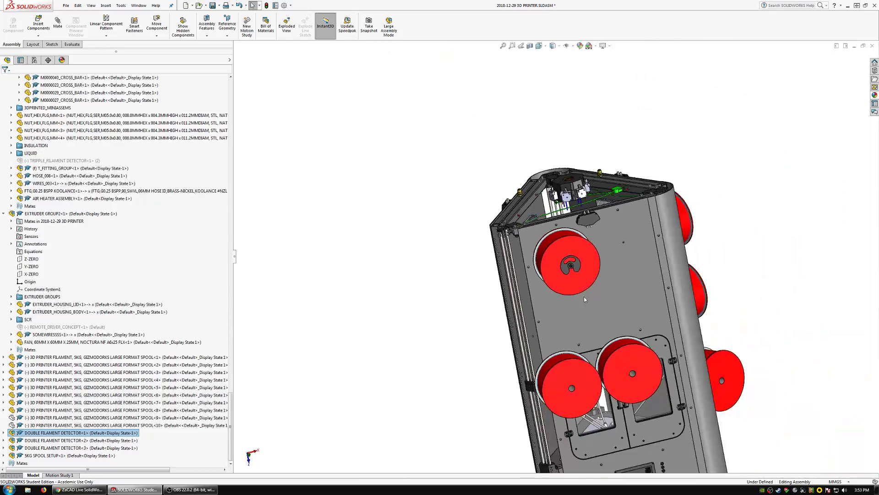
{"action": "left_click", "coordinate": [625, 398]}
{"action": "left_click", "coordinate": [570, 412], "text": "ctrl"}
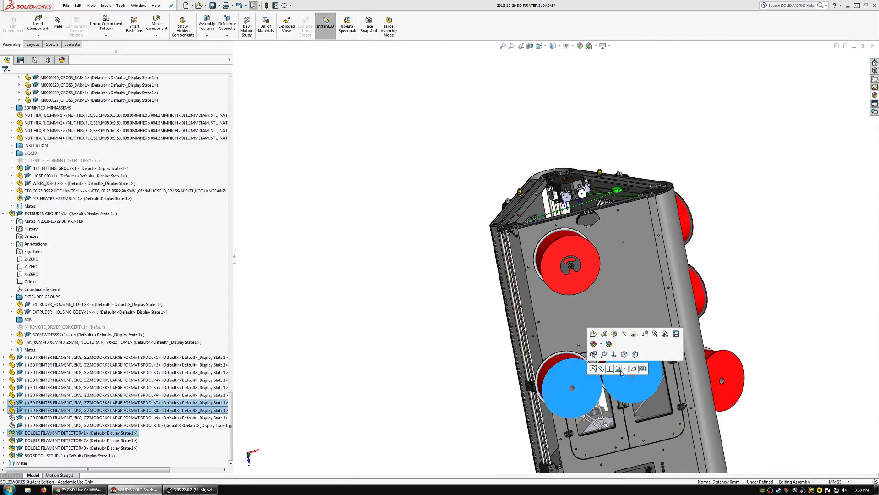
{"action": "middle_click_drag", "start_coordinate": [570, 412], "coordinate": [805, 360]}
{"action": "left_click", "coordinate": [800, 357], "text": "ctrl"}
{"action": "left_click", "coordinate": [788, 290], "text": "ctrl"}
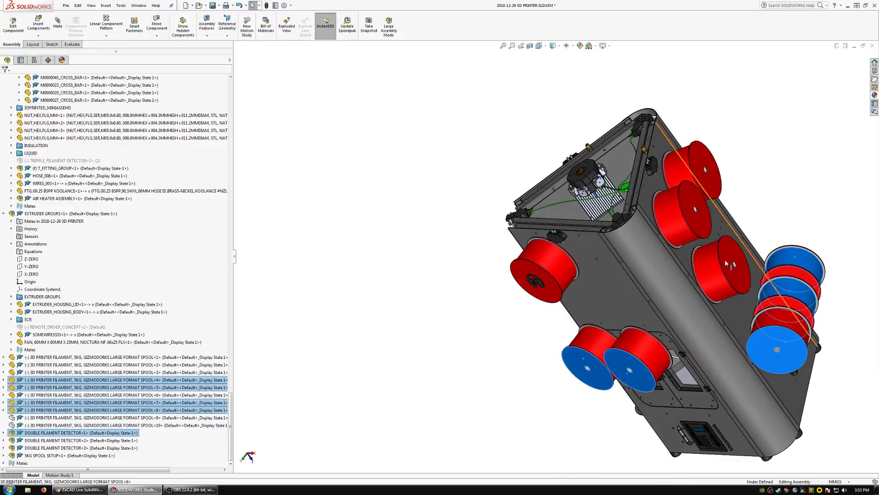
{"action": "left_click", "coordinate": [722, 252], "text": "ctrl"}
{"action": "left_click", "coordinate": [699, 223], "text": "ctrl"}
{"action": "left_click", "coordinate": [712, 185], "text": "ctrl"}
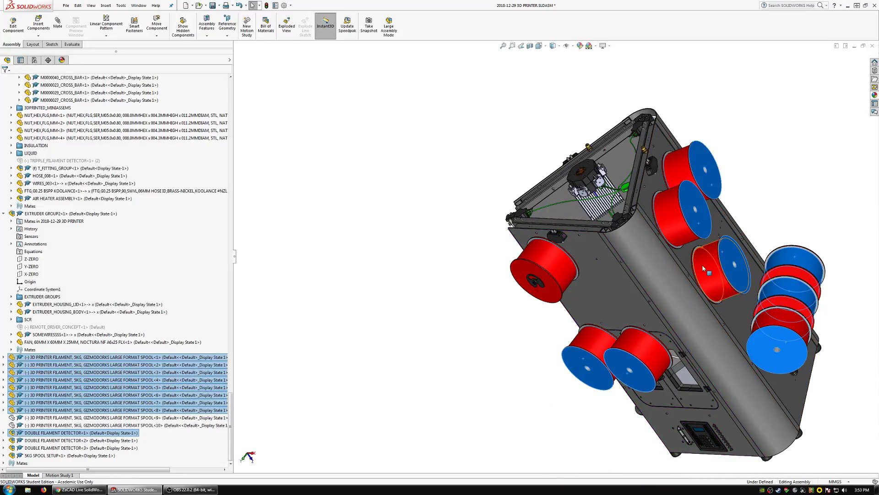
{"action": "key", "text": "Delete"}
{"action": "left_click", "coordinate": [489, 223]}
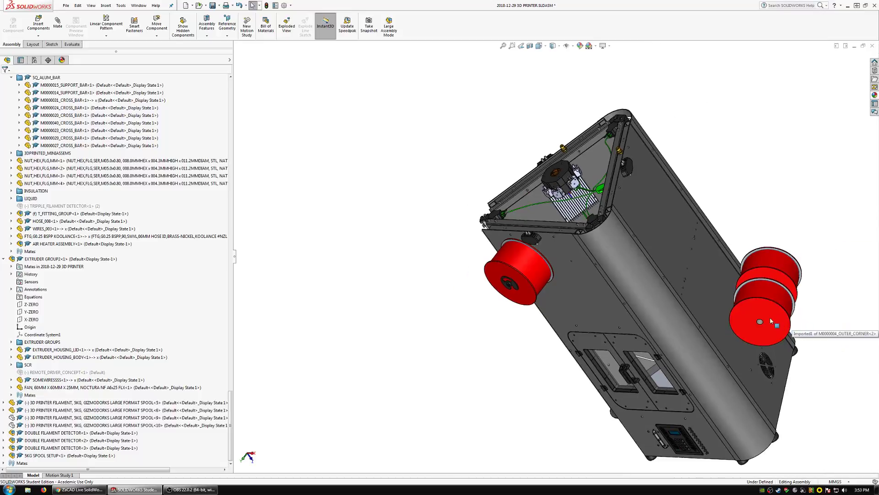
Delete the two leftover loose filament spools on the fan-side panel along with their dependent mates.
{"action": "left_click", "coordinate": [770, 317]}
{"action": "left_click", "coordinate": [766, 286], "text": "ctrl"}
{"action": "key", "text": "Delete"}
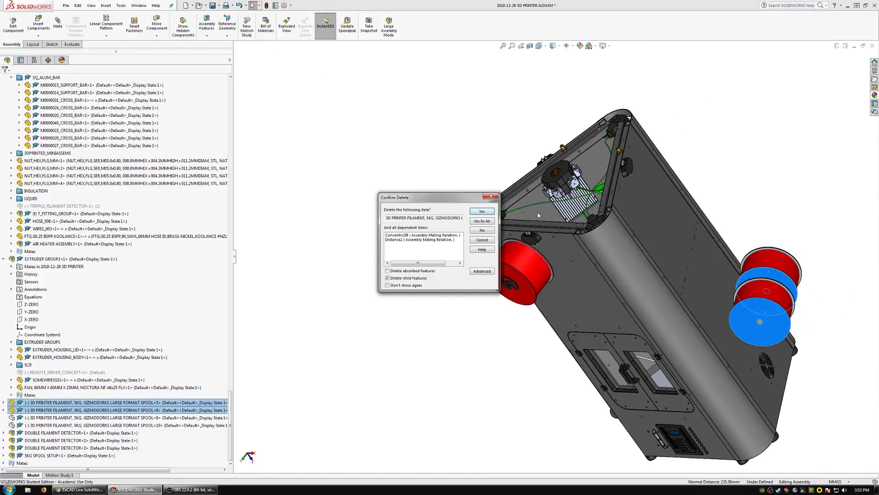
{"action": "left_click", "coordinate": [490, 220]}
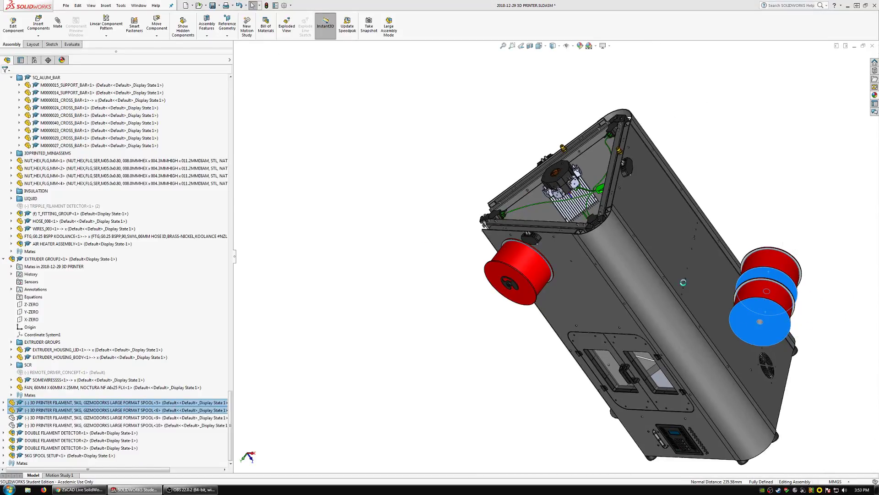
Place a second copy of the 5KG SPOOL SETUP subassembly in free space in front of the front panel.
{"action": "scroll", "coordinate": [614, 306], "scroll_direction": "down", "scroll_amount": 3}
{"action": "middle_click_drag", "start_coordinate": [637, 281], "coordinate": [659, 254]}
{"action": "left_click", "coordinate": [452, 264]}
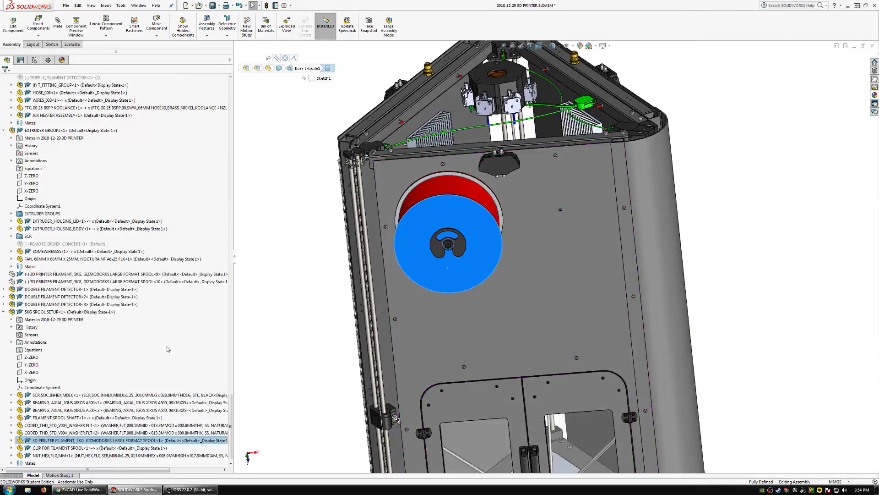
{"action": "left_click", "coordinate": [31, 312]}
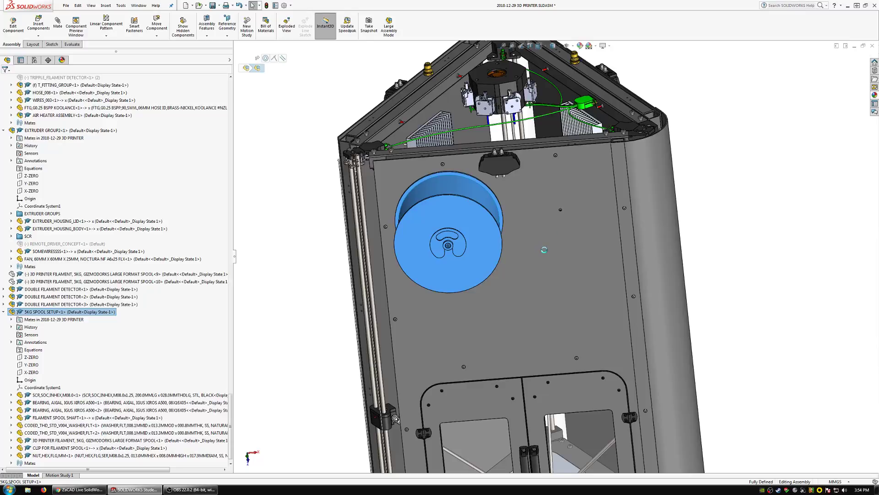
{"action": "scroll", "coordinate": [561, 220], "scroll_direction": "down", "scroll_amount": 4}
{"action": "middle_click_drag", "start_coordinate": [565, 216], "coordinate": [508, 209]}
{"action": "scroll", "coordinate": [473, 159], "scroll_direction": "down", "scroll_amount": 4}
{"action": "middle_click_drag", "start_coordinate": [473, 159], "coordinate": [514, 216]}
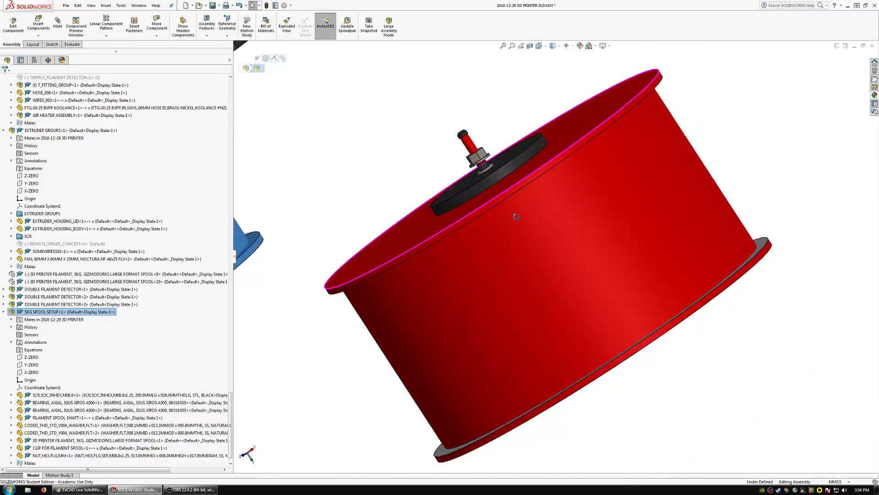
Mate the copied spool setup's M8 screw concentric with the front panel hole on the other side of the filament detector.
{"action": "left_click", "coordinate": [468, 143]}
{"action": "key", "text": "m"}
{"action": "scroll", "coordinate": [520, 236], "scroll_direction": "up", "scroll_amount": 5}
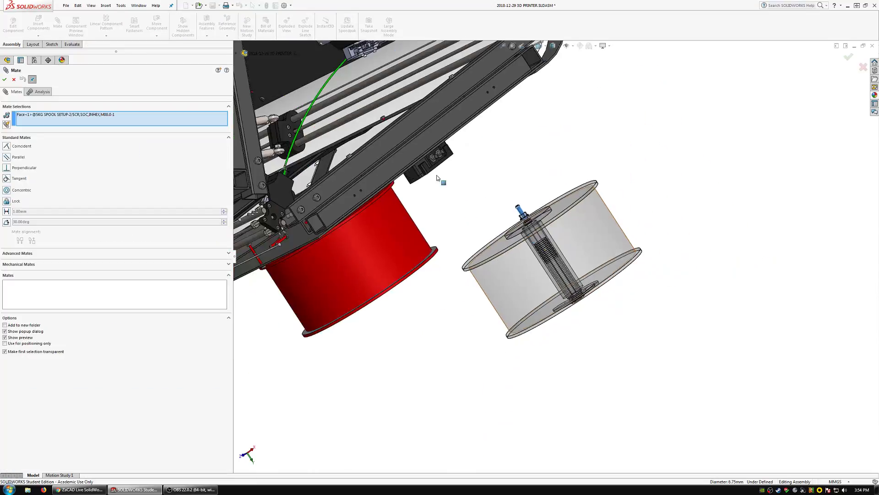
{"action": "scroll", "coordinate": [439, 181], "scroll_direction": "down", "scroll_amount": 2}
{"action": "middle_click_drag", "start_coordinate": [426, 183], "coordinate": [585, 186]}
{"action": "scroll", "coordinate": [585, 198], "scroll_direction": "down", "scroll_amount": 5}
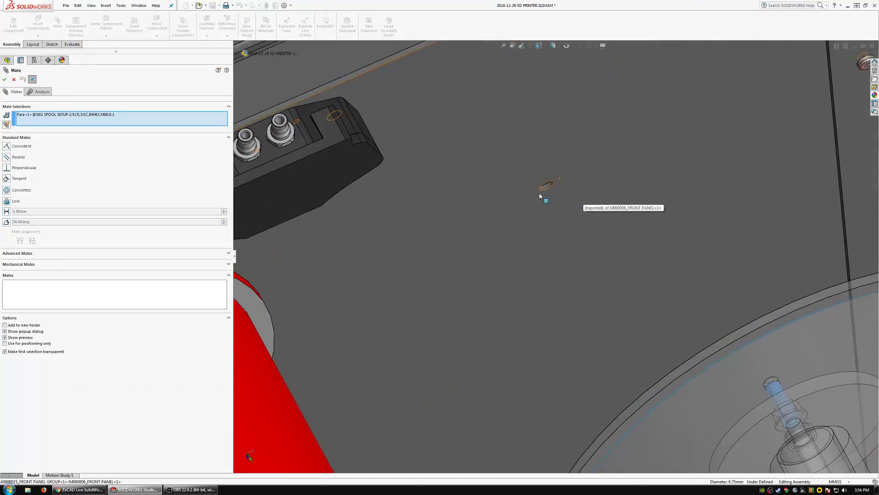
{"action": "left_click", "coordinate": [546, 187]}
{"action": "left_click", "coordinate": [630, 175]}
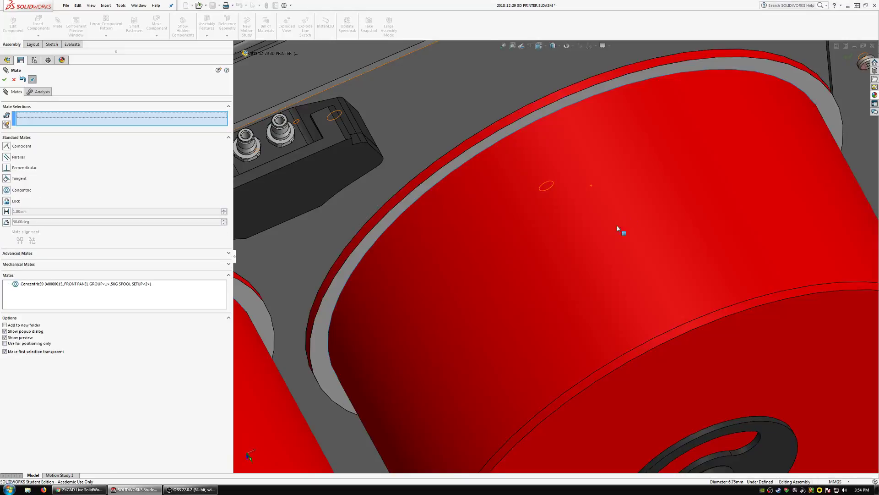
Make the second spool setup's flat washer face coincident with the outer face of the front panel.
{"action": "scroll", "coordinate": [549, 234], "scroll_direction": "up", "scroll_amount": 4}
{"action": "left_click_drag", "start_coordinate": [549, 236], "coordinate": [625, 353]}
{"action": "left_click", "coordinate": [506, 238]}
{"action": "middle_click_drag", "start_coordinate": [506, 237], "coordinate": [643, 361]}
{"action": "scroll", "coordinate": [644, 361], "scroll_direction": "up", "scroll_amount": 8}
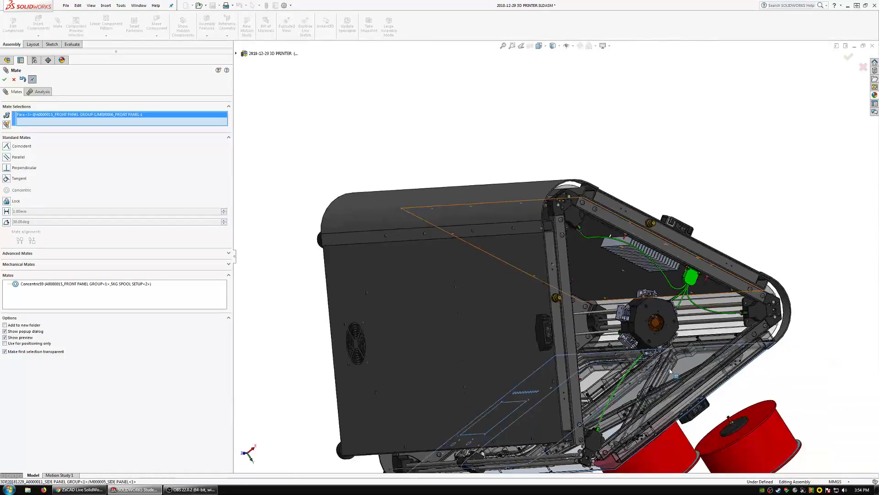
{"action": "scroll", "coordinate": [671, 375], "scroll_direction": "down", "scroll_amount": 10}
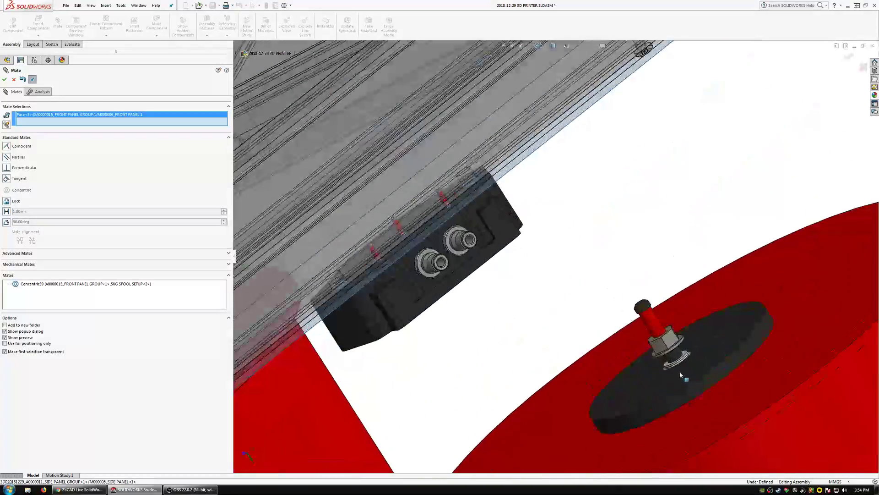
{"action": "left_click", "coordinate": [685, 354]}
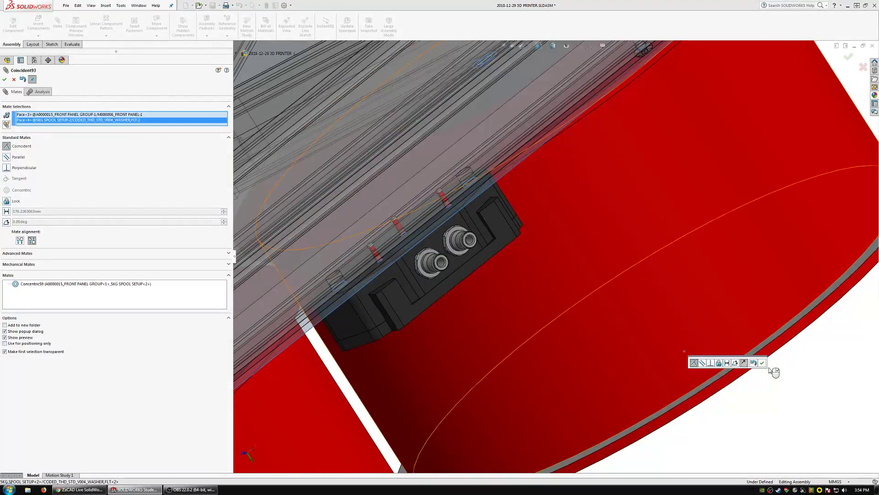
{"action": "left_click", "coordinate": [763, 364]}
{"action": "scroll", "coordinate": [624, 347], "scroll_direction": "up", "scroll_amount": 10}
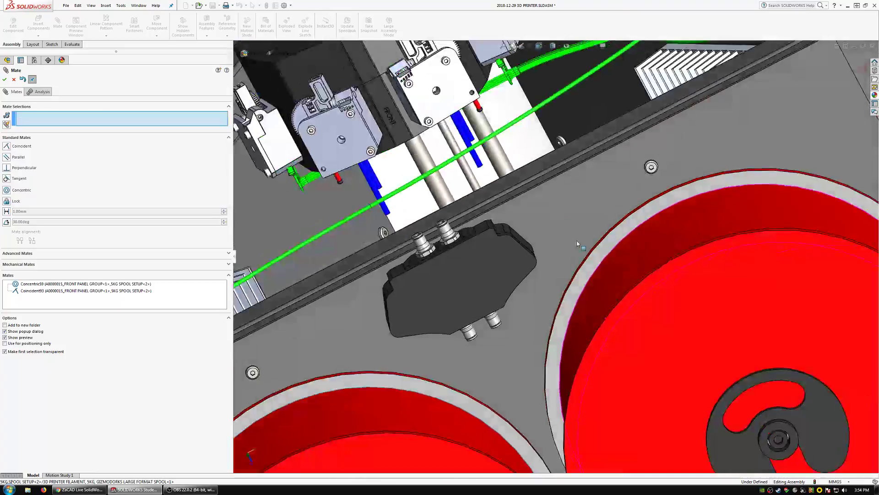
{"action": "key", "text": "Escape"}
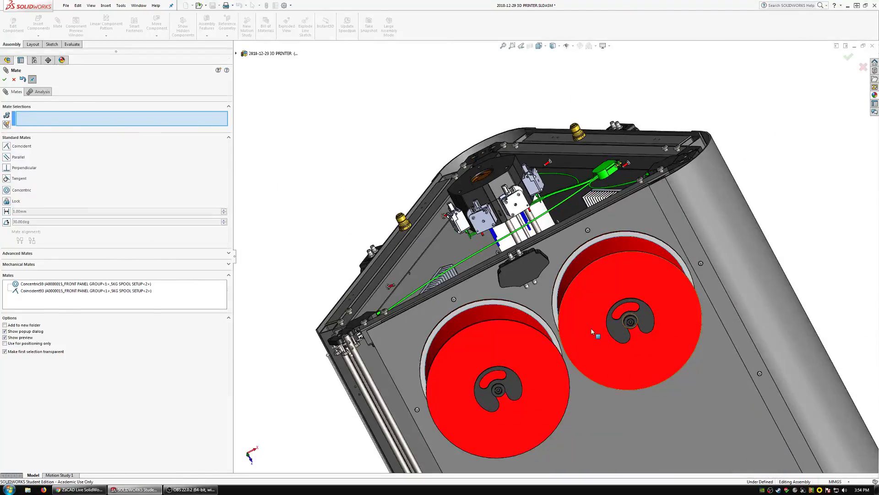
Mate the Y_ZERO plane of the second setup's 5 kg filament spool parallel to the side panel group's upper cross bar face.
{"action": "left_click", "coordinate": [592, 329]}
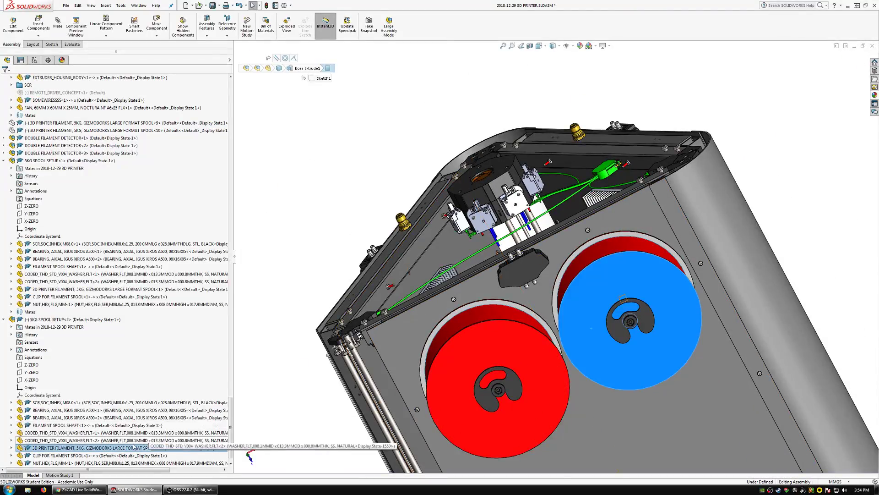
{"action": "double_click", "coordinate": [130, 449]}
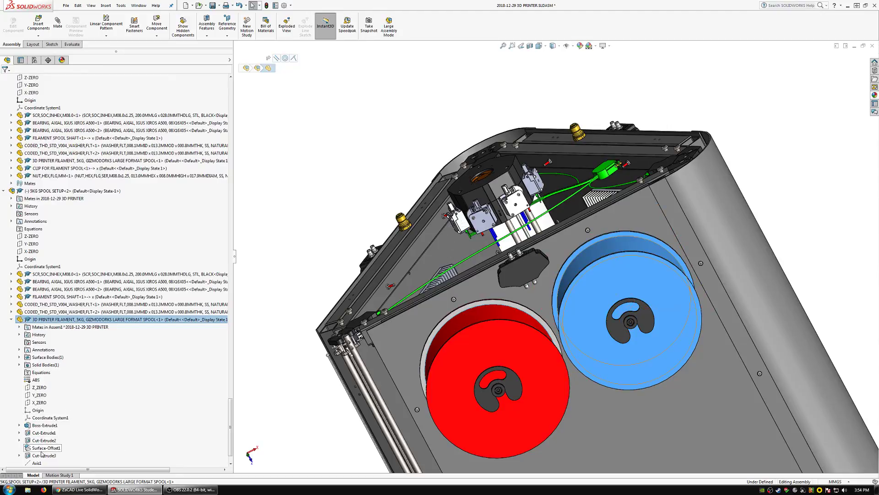
{"action": "left_click", "coordinate": [39, 394]}
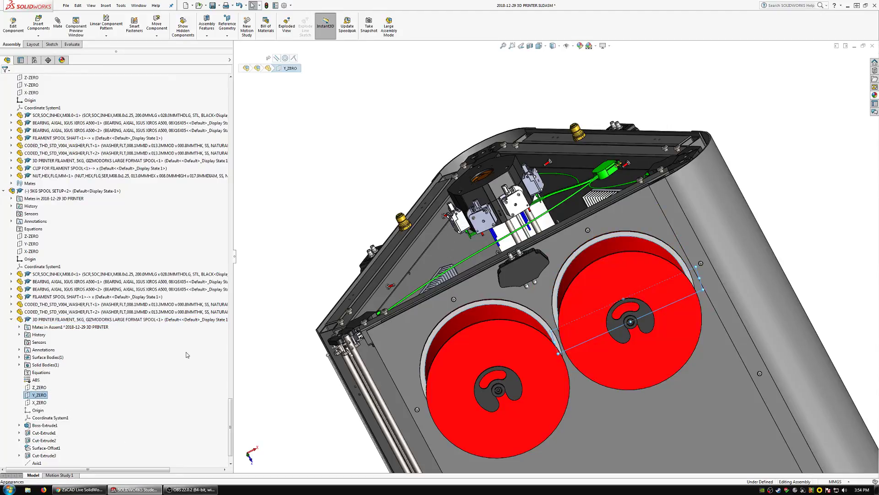
{"action": "left_click", "coordinate": [56, 27]}
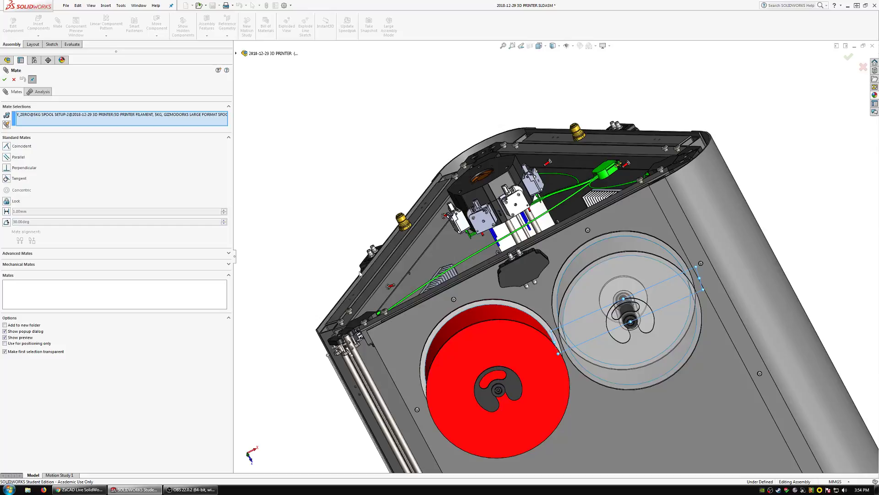
{"action": "left_click", "coordinate": [388, 268]}
{"action": "left_click", "coordinate": [5, 79]}
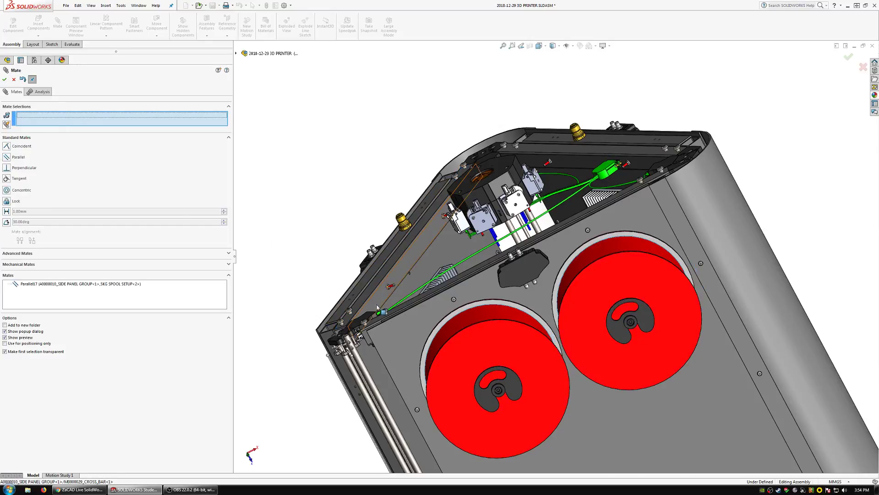
{"action": "middle_click_drag", "start_coordinate": [380, 263], "coordinate": [439, 291]}
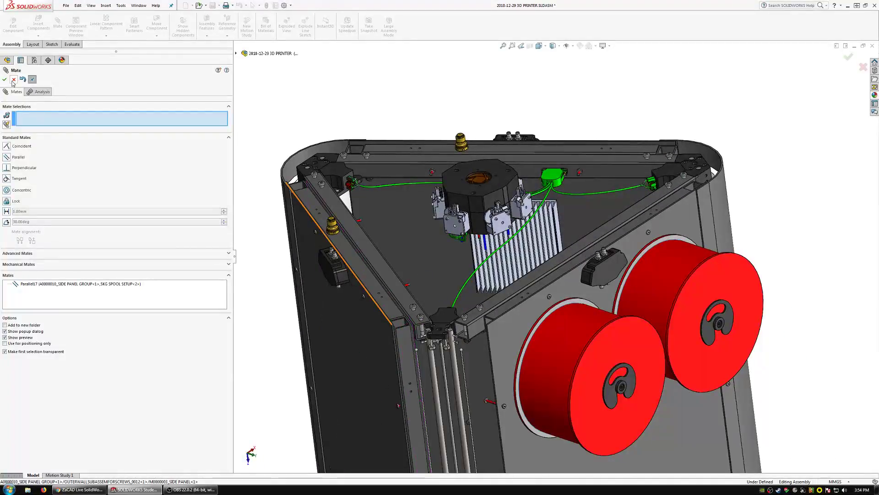
Examine the printer around both mounted spools, the build plate and the front door.
{"action": "scroll", "coordinate": [481, 282], "scroll_direction": "up", "scroll_amount": 3}
{"action": "scroll", "coordinate": [518, 322], "scroll_direction": "down", "scroll_amount": 3}
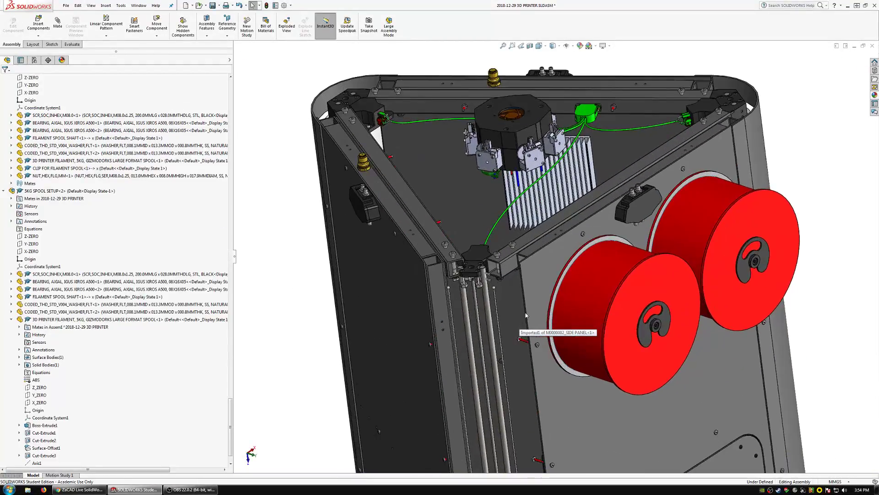
{"action": "middle_click_drag", "start_coordinate": [517, 322], "coordinate": [499, 211]}
{"action": "left_click", "coordinate": [501, 218]}
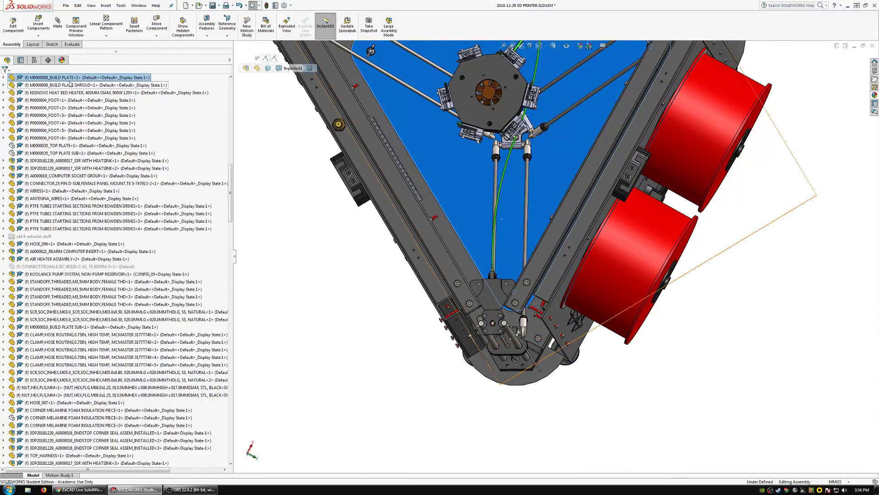
{"action": "middle_click_drag", "start_coordinate": [506, 268], "coordinate": [588, 196]}
{"action": "scroll", "coordinate": [588, 196], "scroll_direction": "down", "scroll_amount": 10}
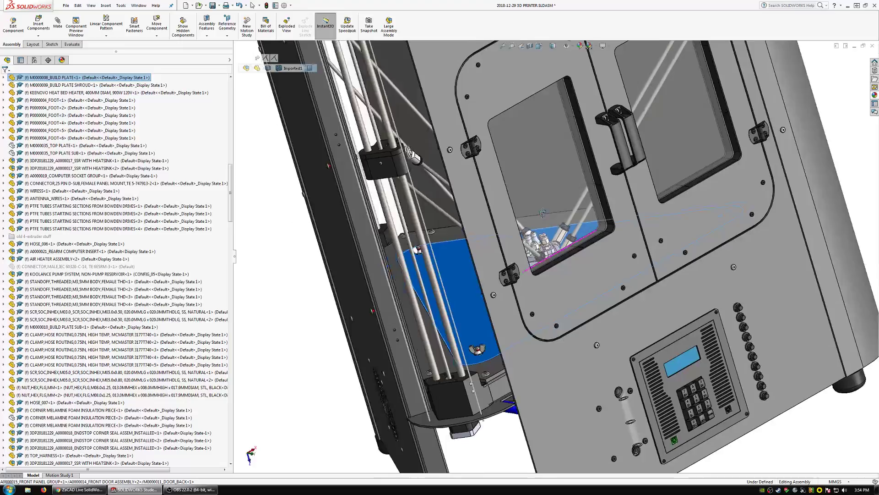
{"action": "middle_click_drag", "start_coordinate": [543, 212], "coordinate": [664, 238]}
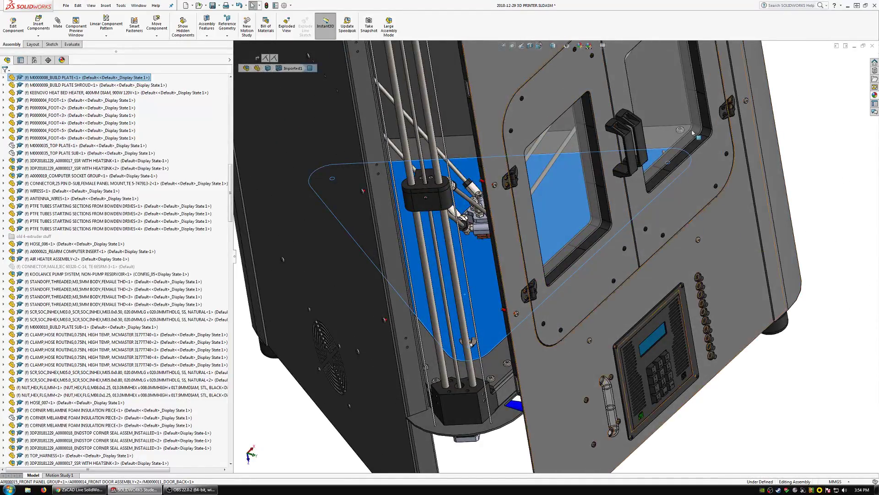
Save the 3D printer assembly with its modified documents, and close the FILAMENT SPOOL SHAFT part behind the minimized assembly window.
{"action": "left_click", "coordinate": [212, 6]}
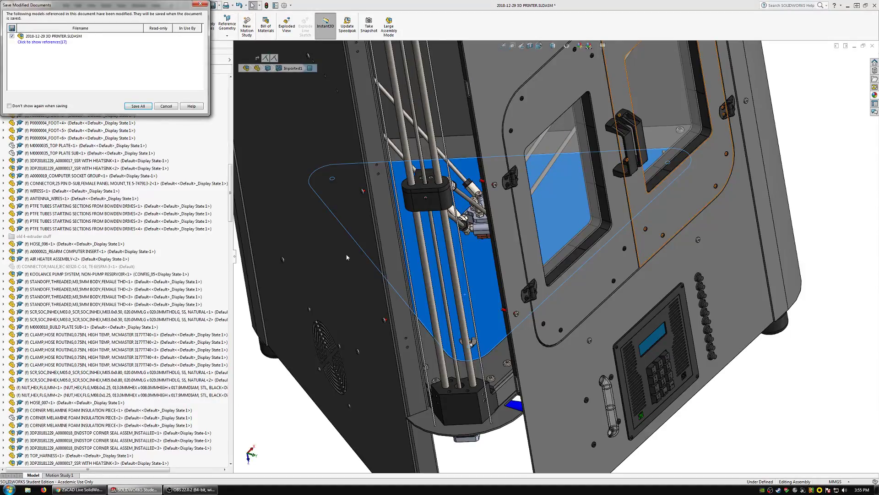
{"action": "left_click", "coordinate": [139, 107]}
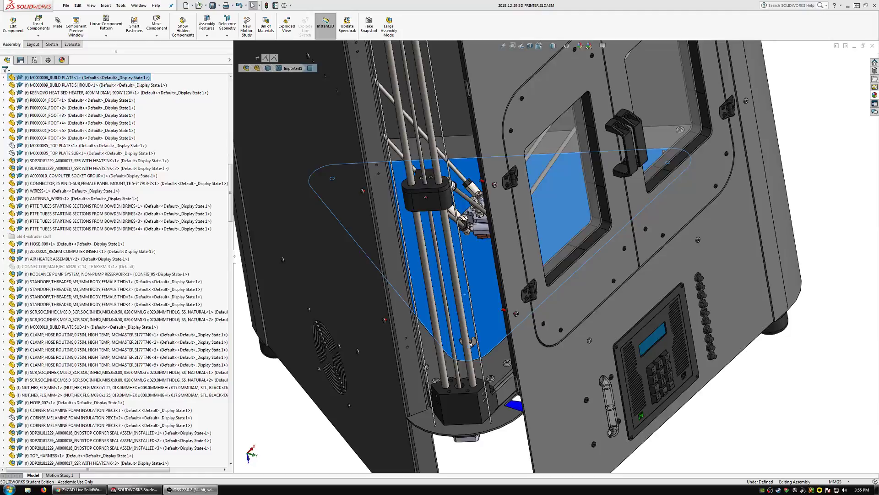
{"action": "left_click", "coordinate": [854, 45]}
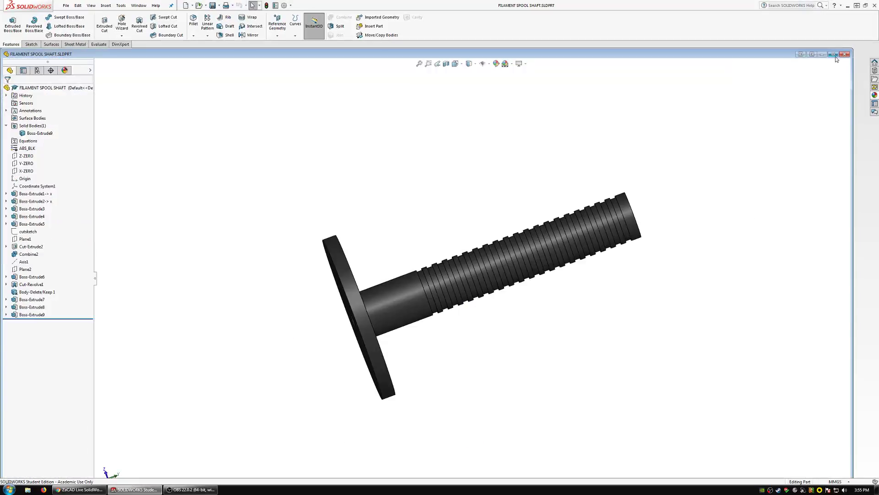
{"action": "left_click", "coordinate": [844, 54]}
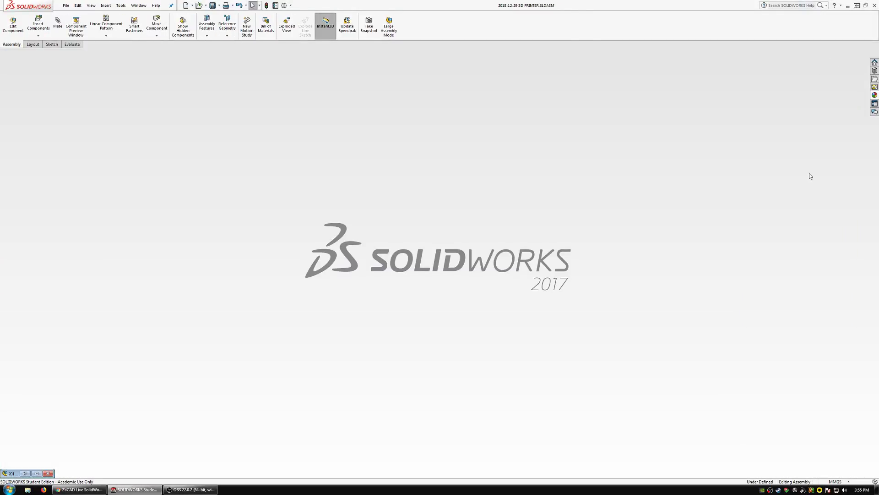